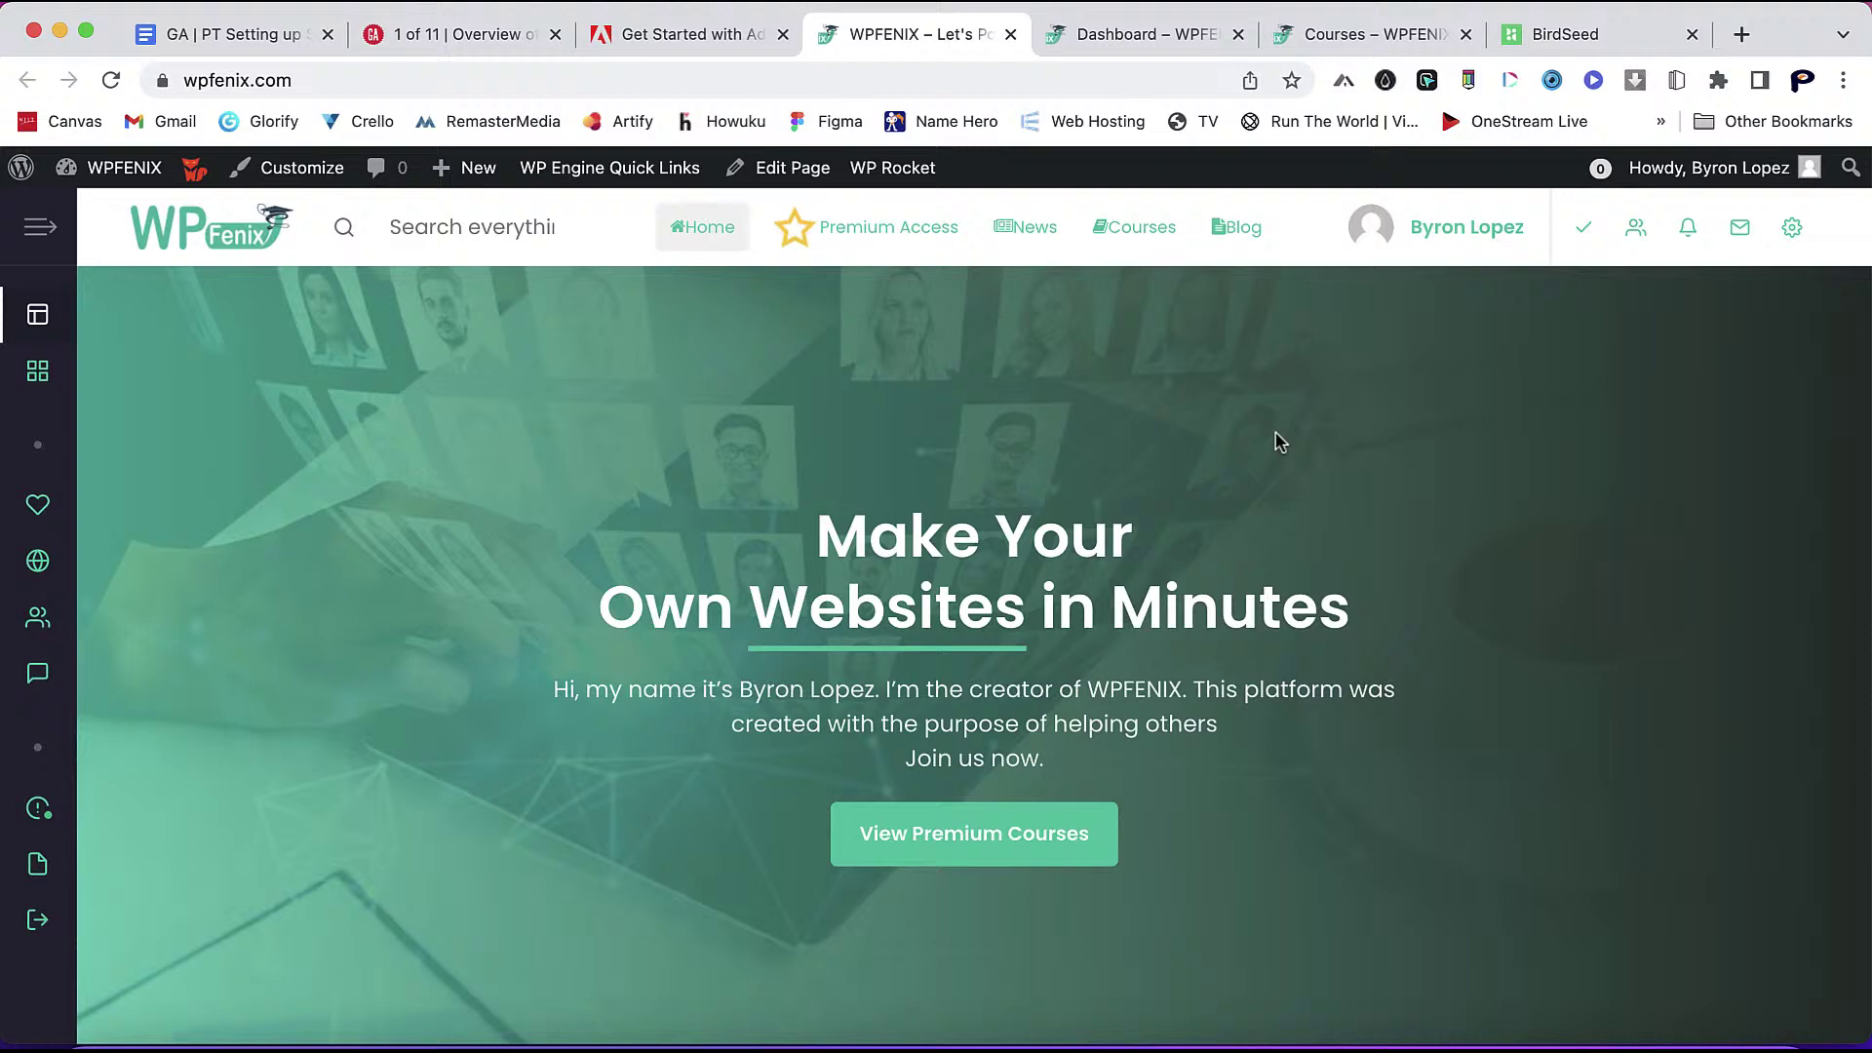
- Look over the front-end profile dashboard, course listing and home page tabs
{"action": "left_click", "coordinate": [1150, 39]}
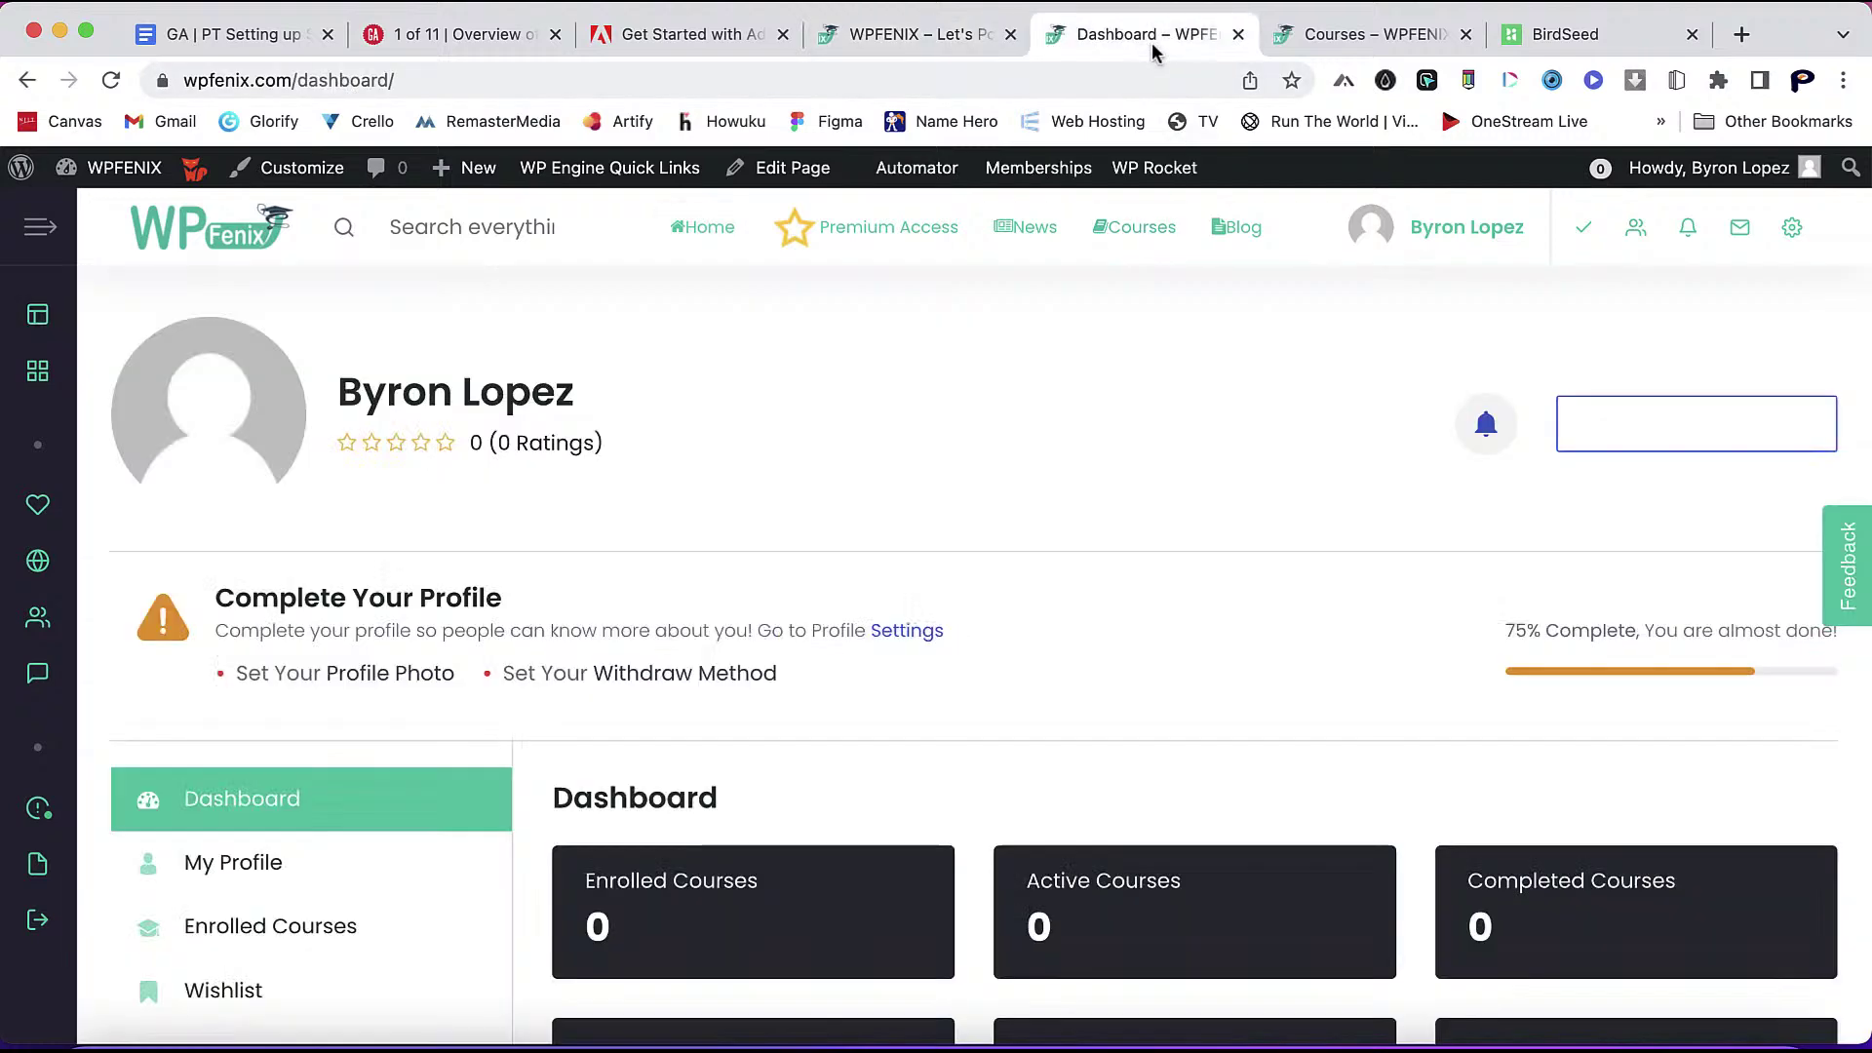
{"action": "scroll", "coordinate": [1122, 544], "scroll_direction": "down", "scroll_amount": 5}
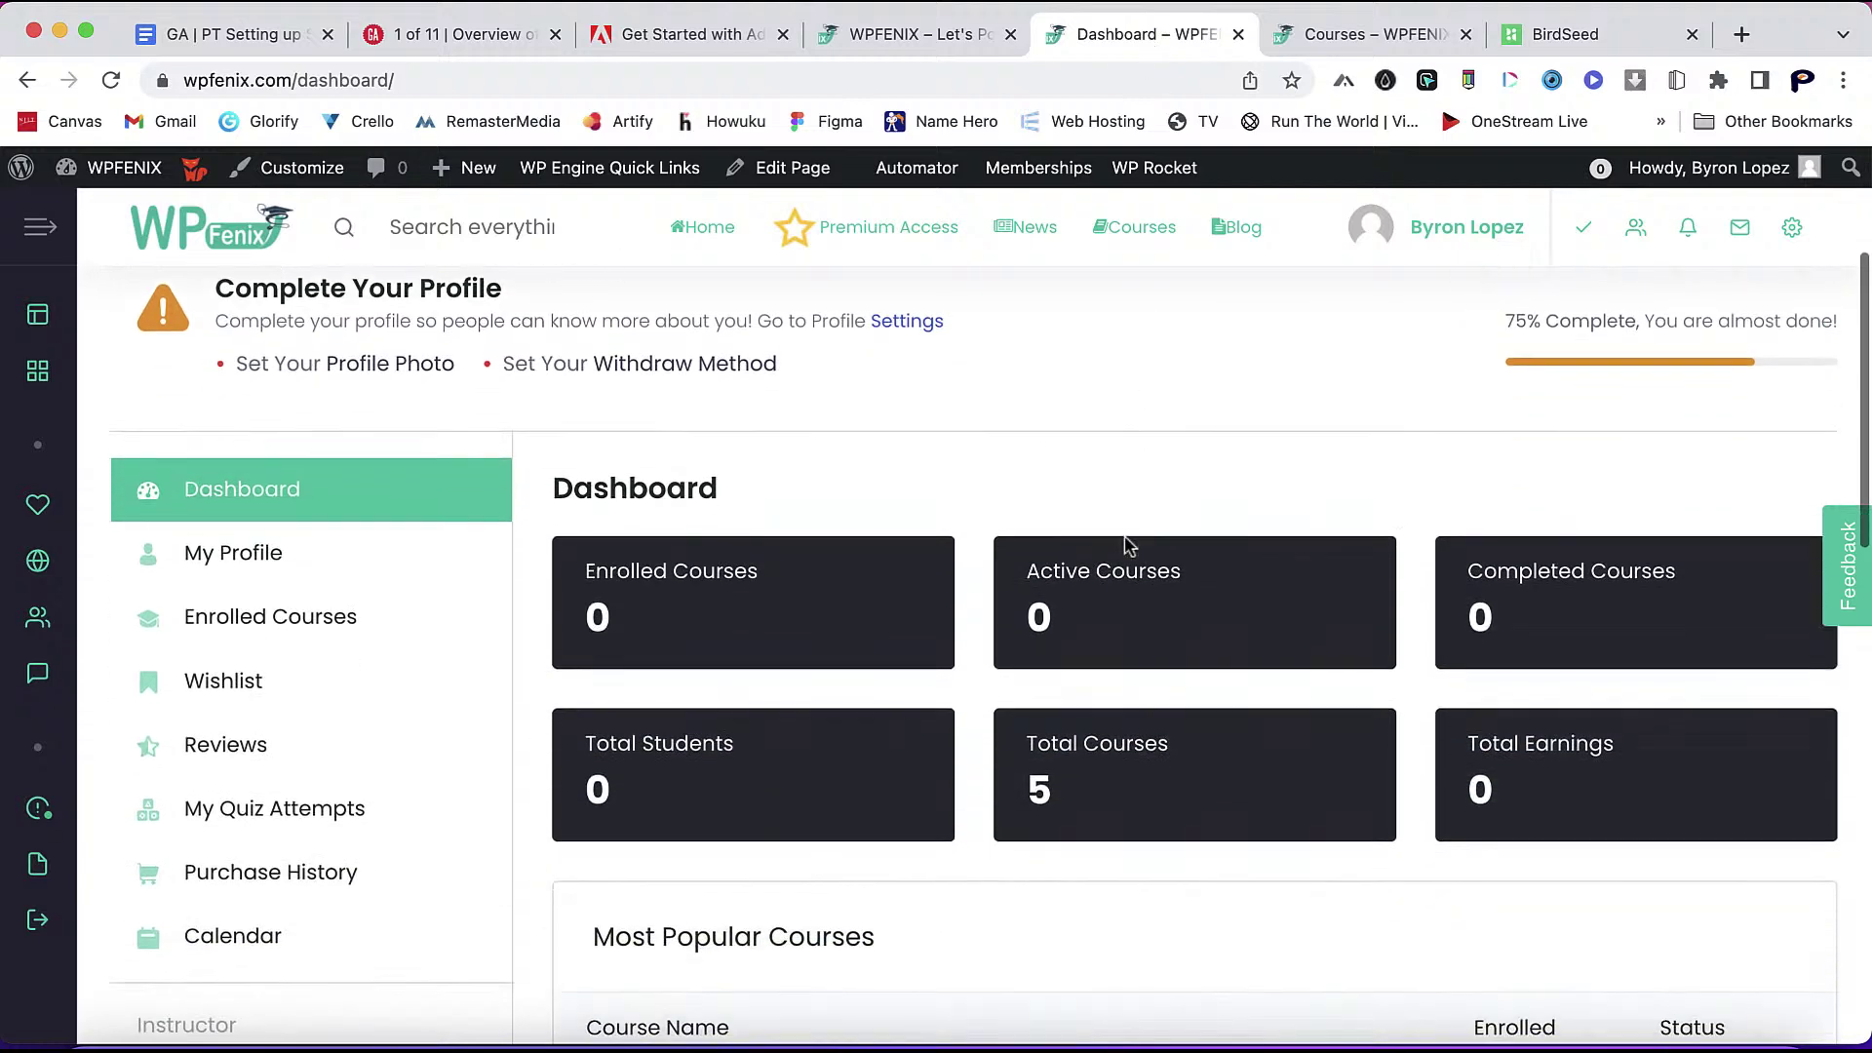
{"action": "scroll", "coordinate": [1128, 544], "scroll_direction": "up", "scroll_amount": 2}
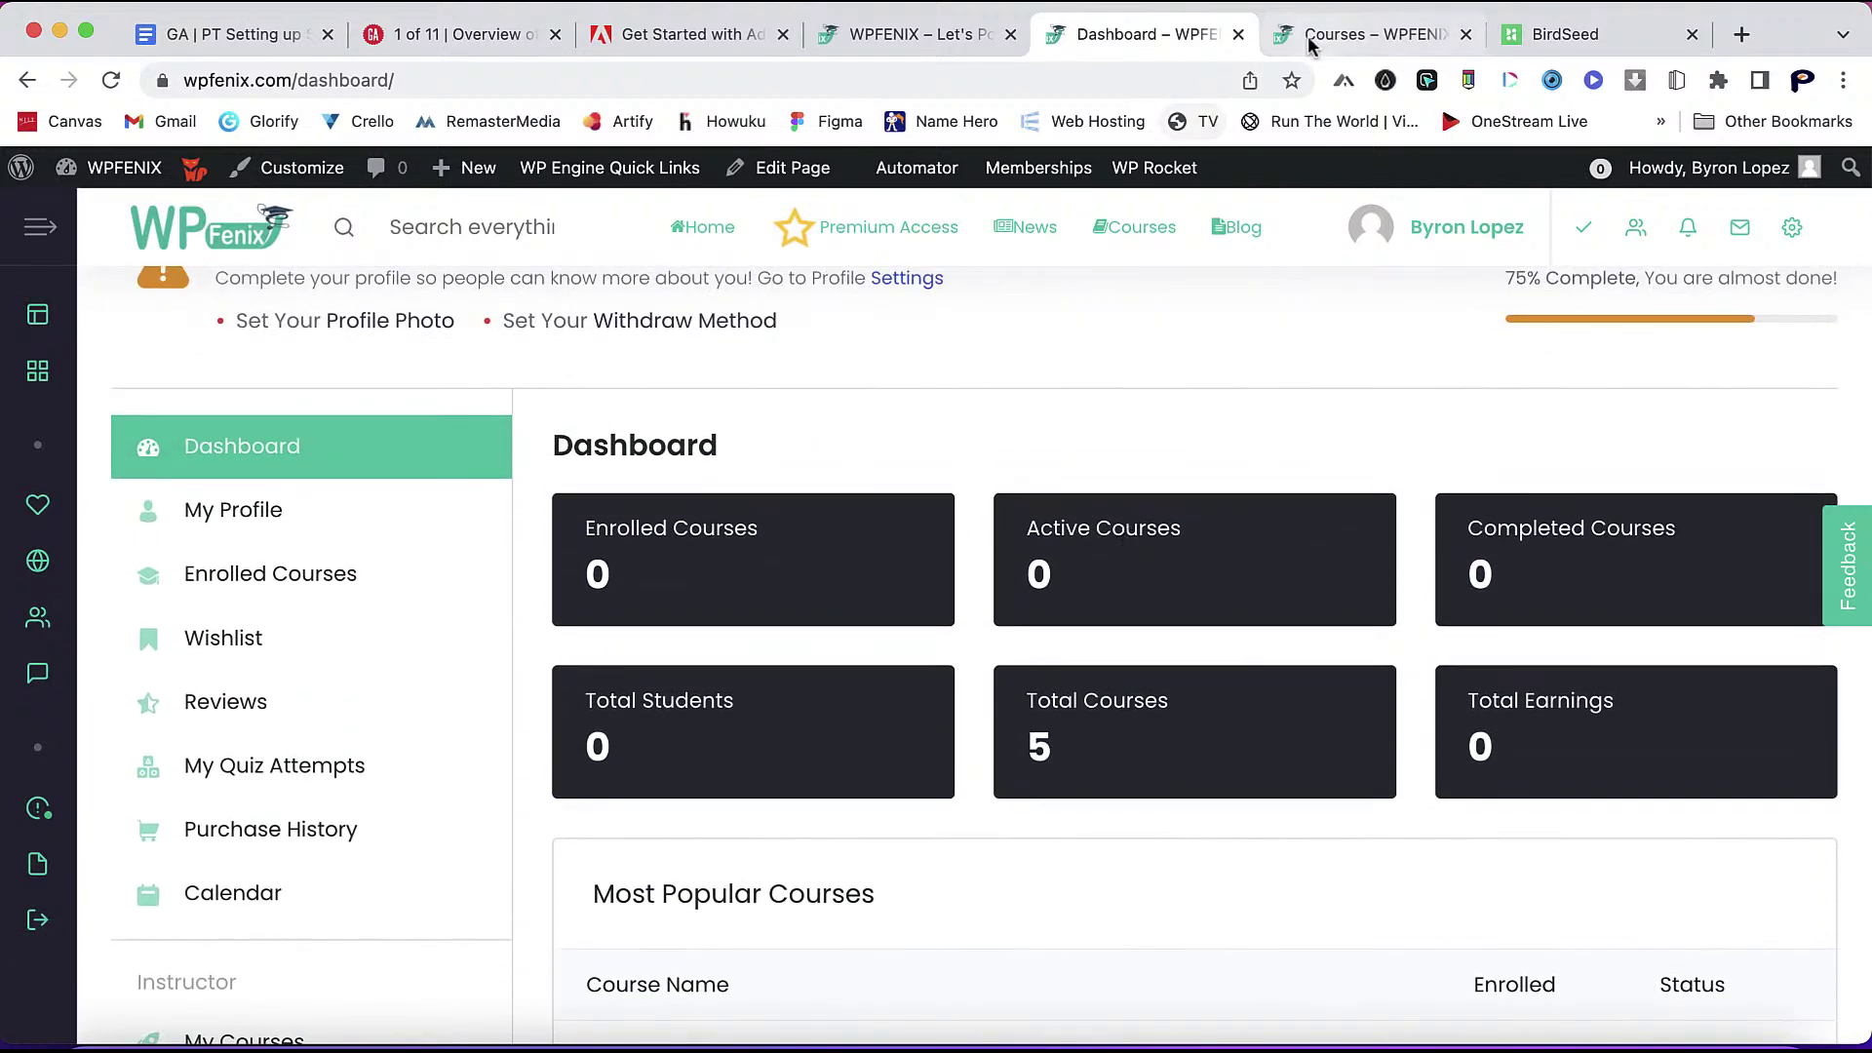
{"action": "left_click", "coordinate": [1328, 33]}
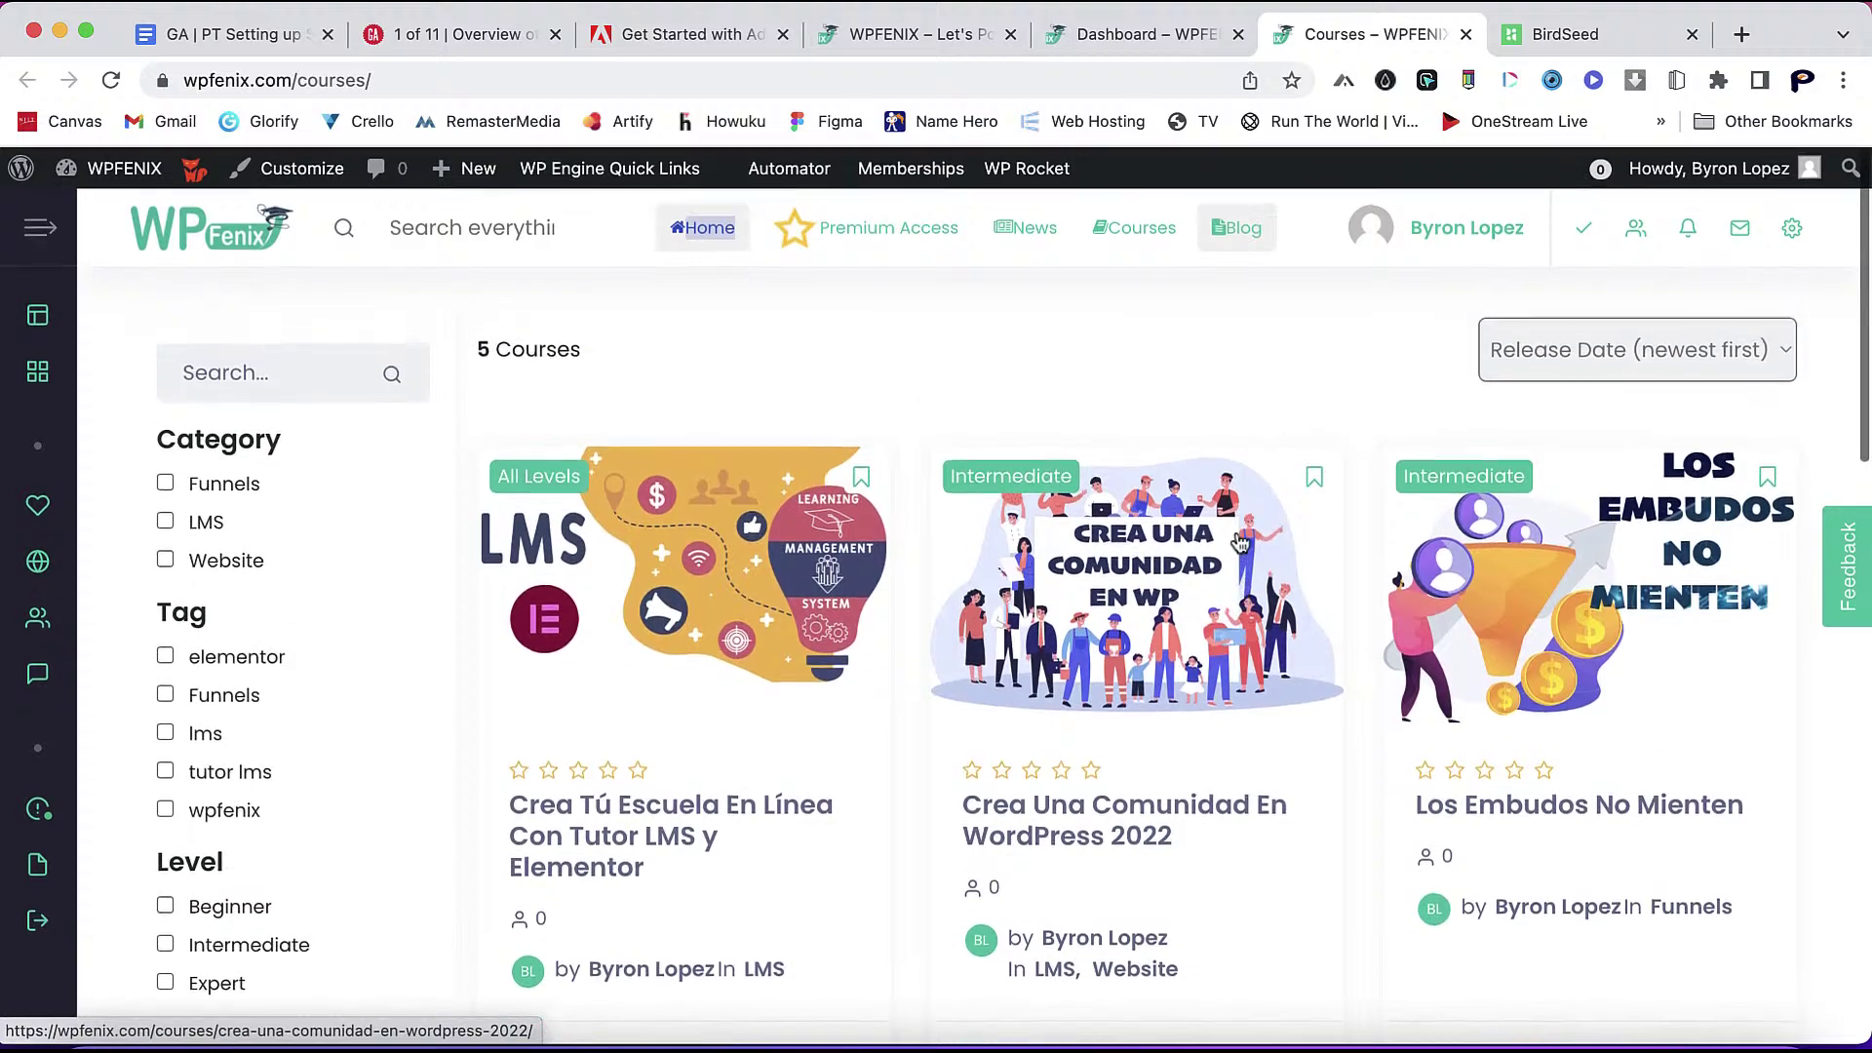
{"action": "scroll", "coordinate": [1360, 512], "scroll_direction": "down", "scroll_amount": 3}
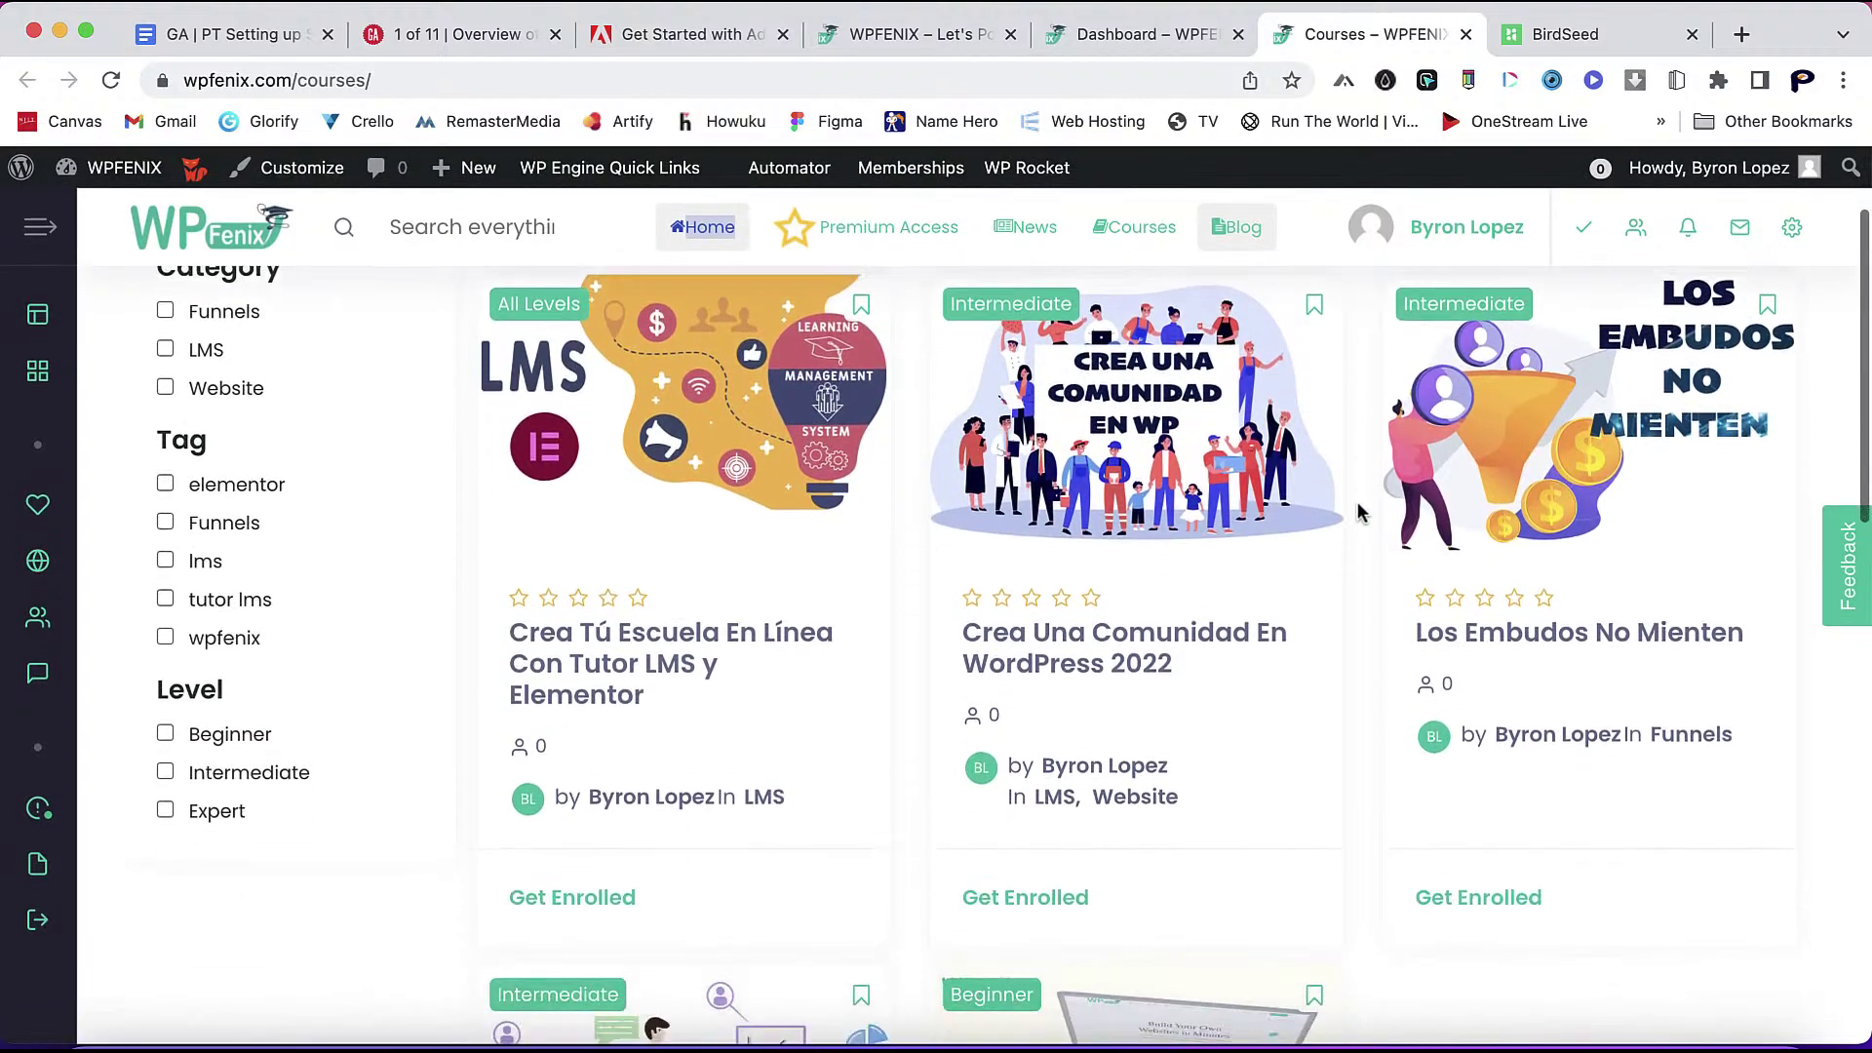
{"action": "scroll", "coordinate": [1360, 512], "scroll_direction": "up", "scroll_amount": 4}
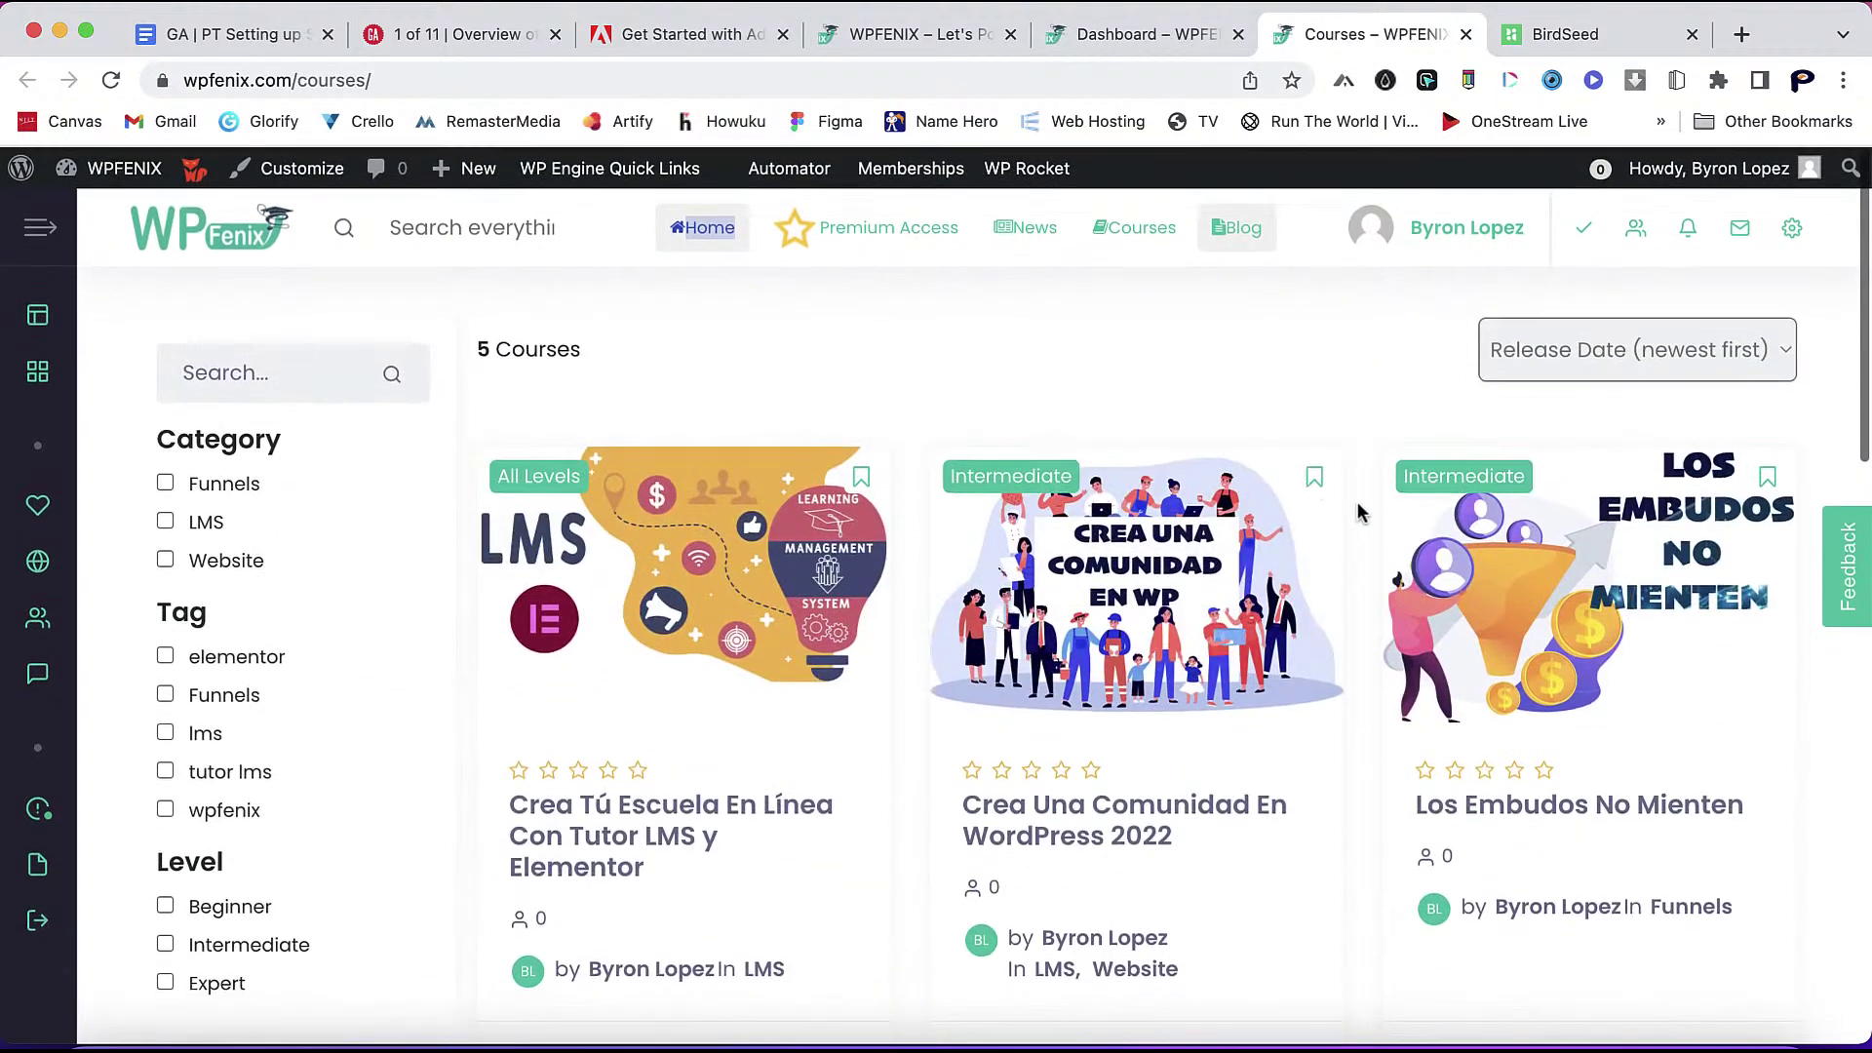
{"action": "mouse_move", "coordinate": [1030, 183]}
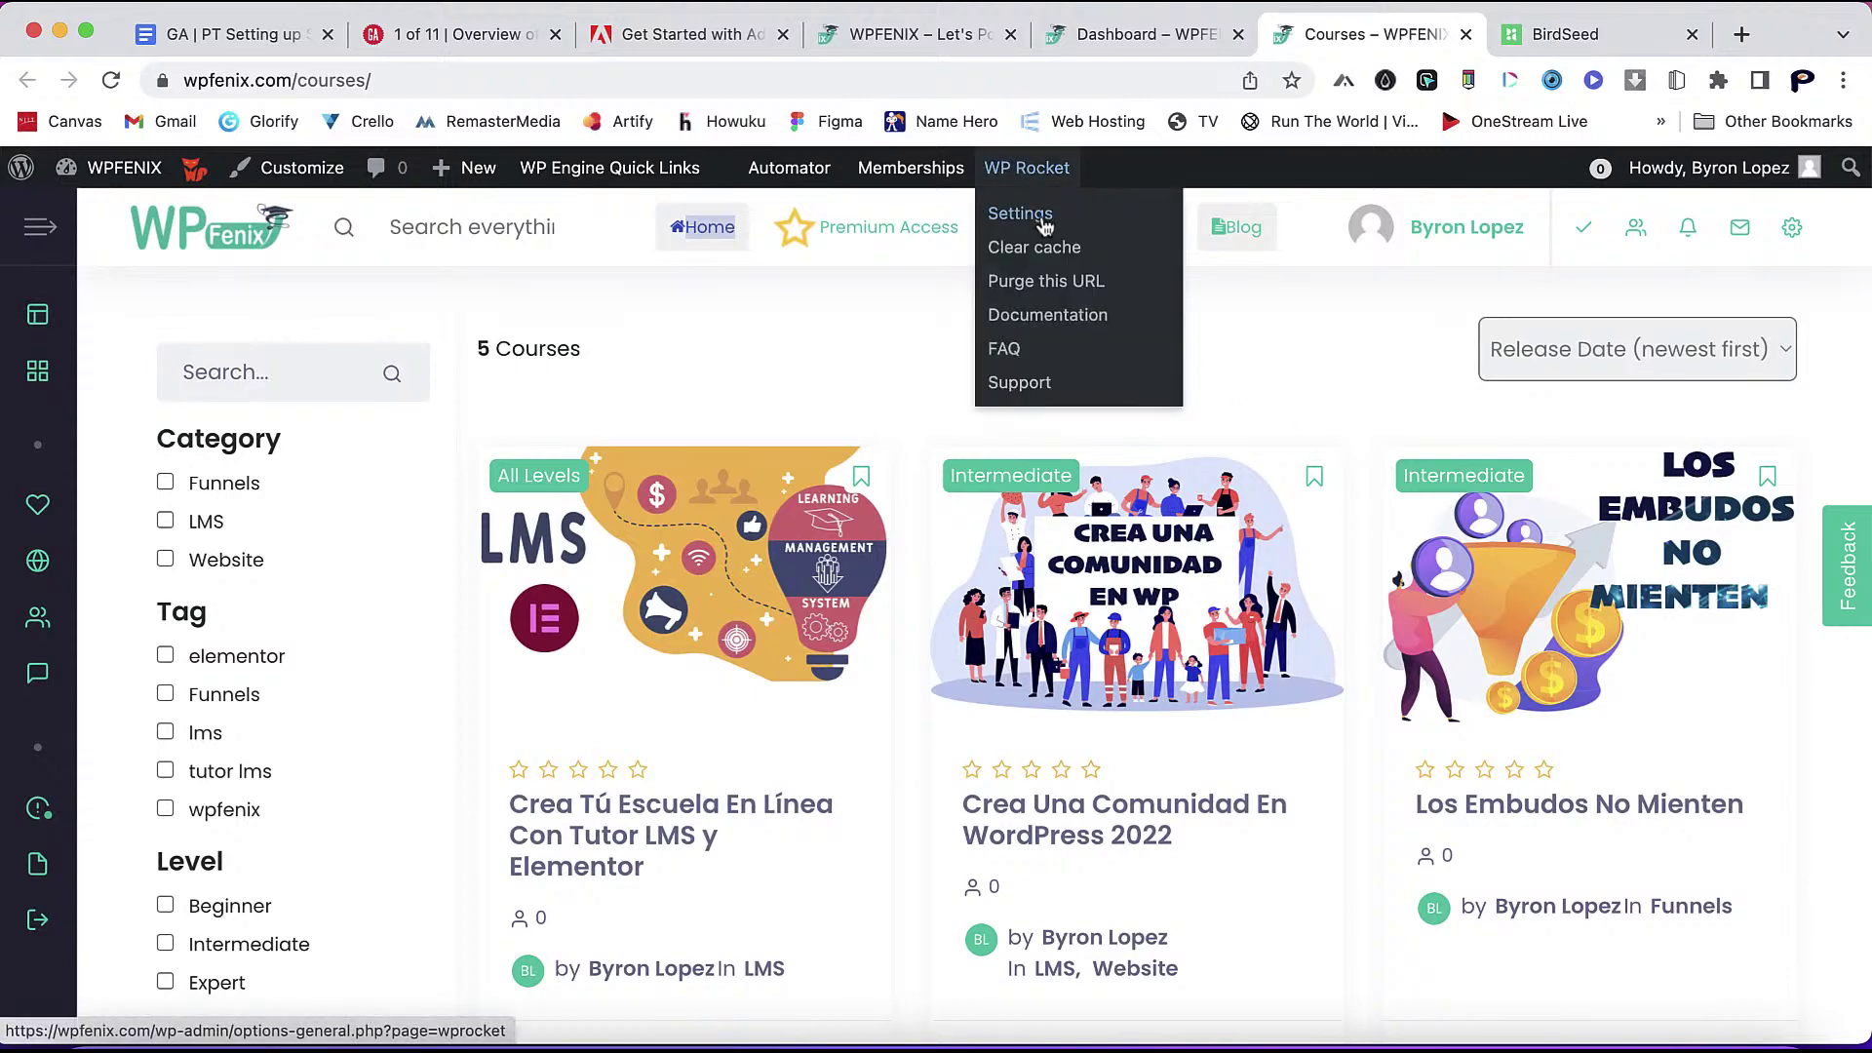
{"action": "left_click", "coordinate": [899, 42]}
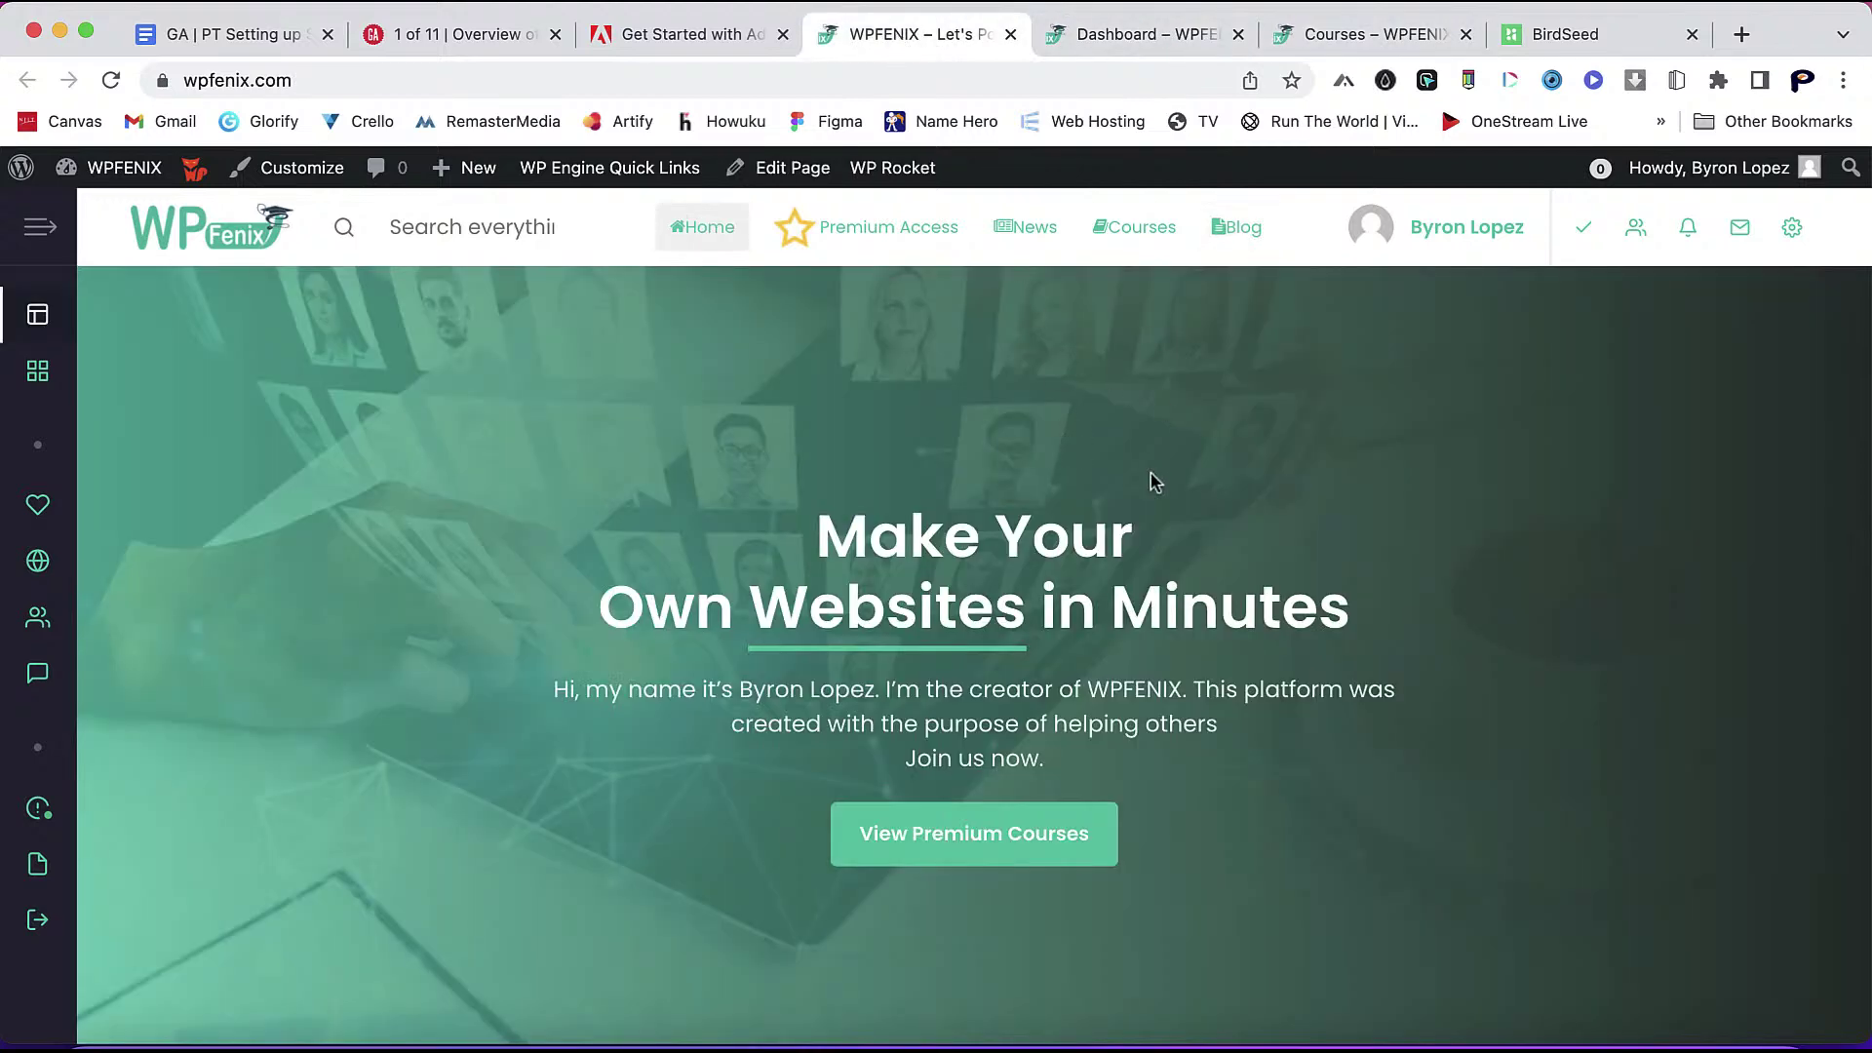
{"action": "left_click", "coordinate": [1136, 47]}
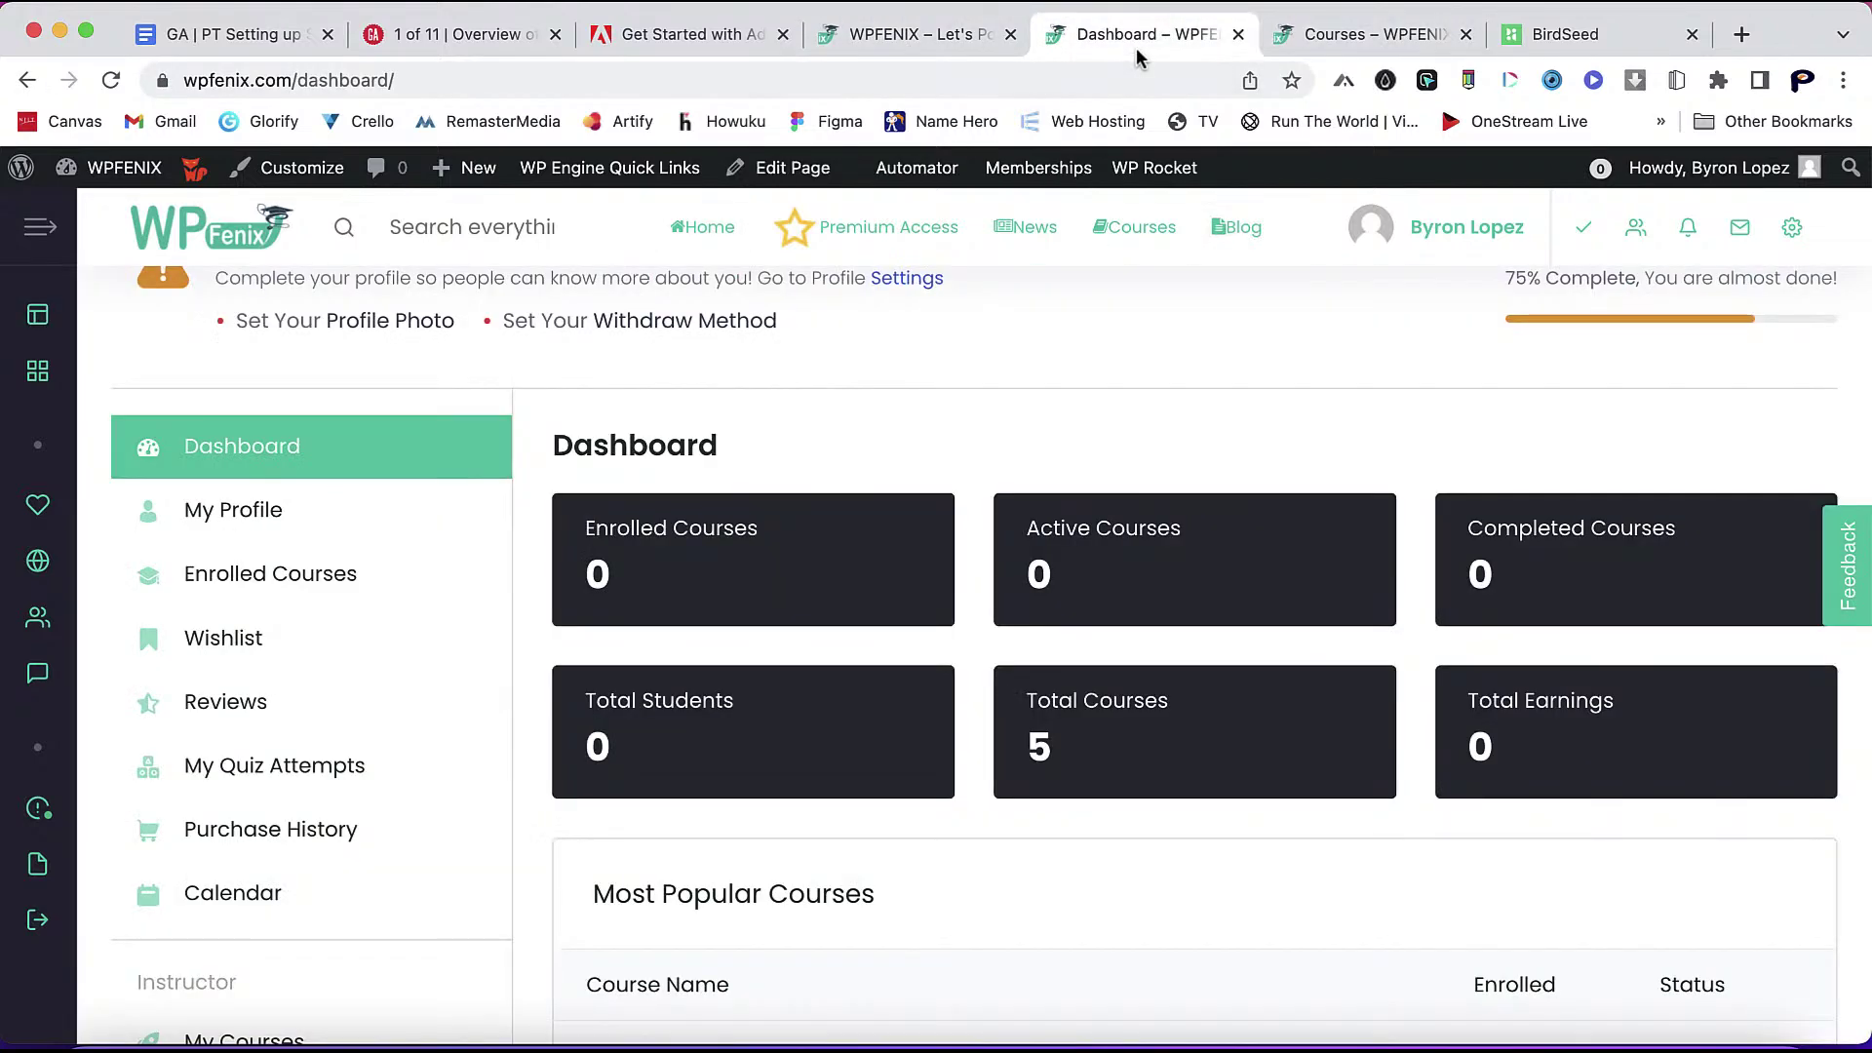
{"action": "scroll", "coordinate": [989, 430], "scroll_direction": "up", "scroll_amount": 2}
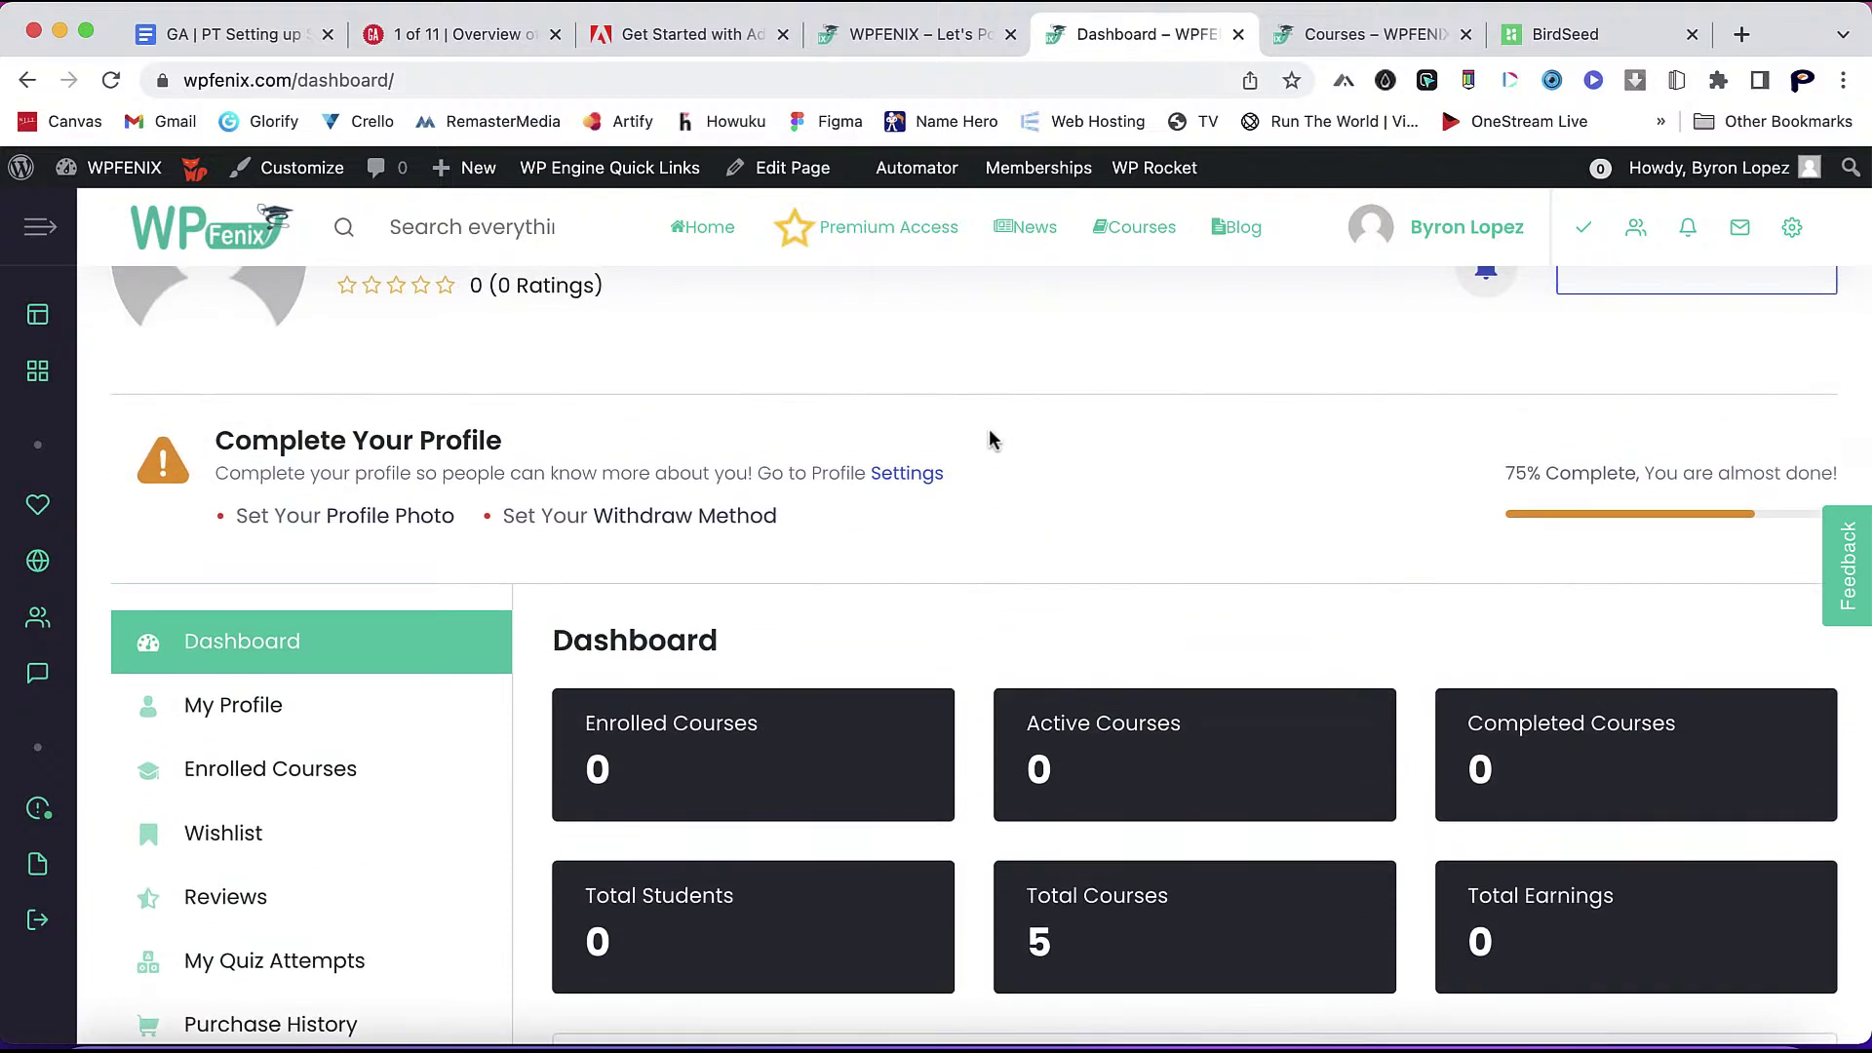
{"action": "scroll", "coordinate": [991, 435], "scroll_direction": "up", "scroll_amount": 2}
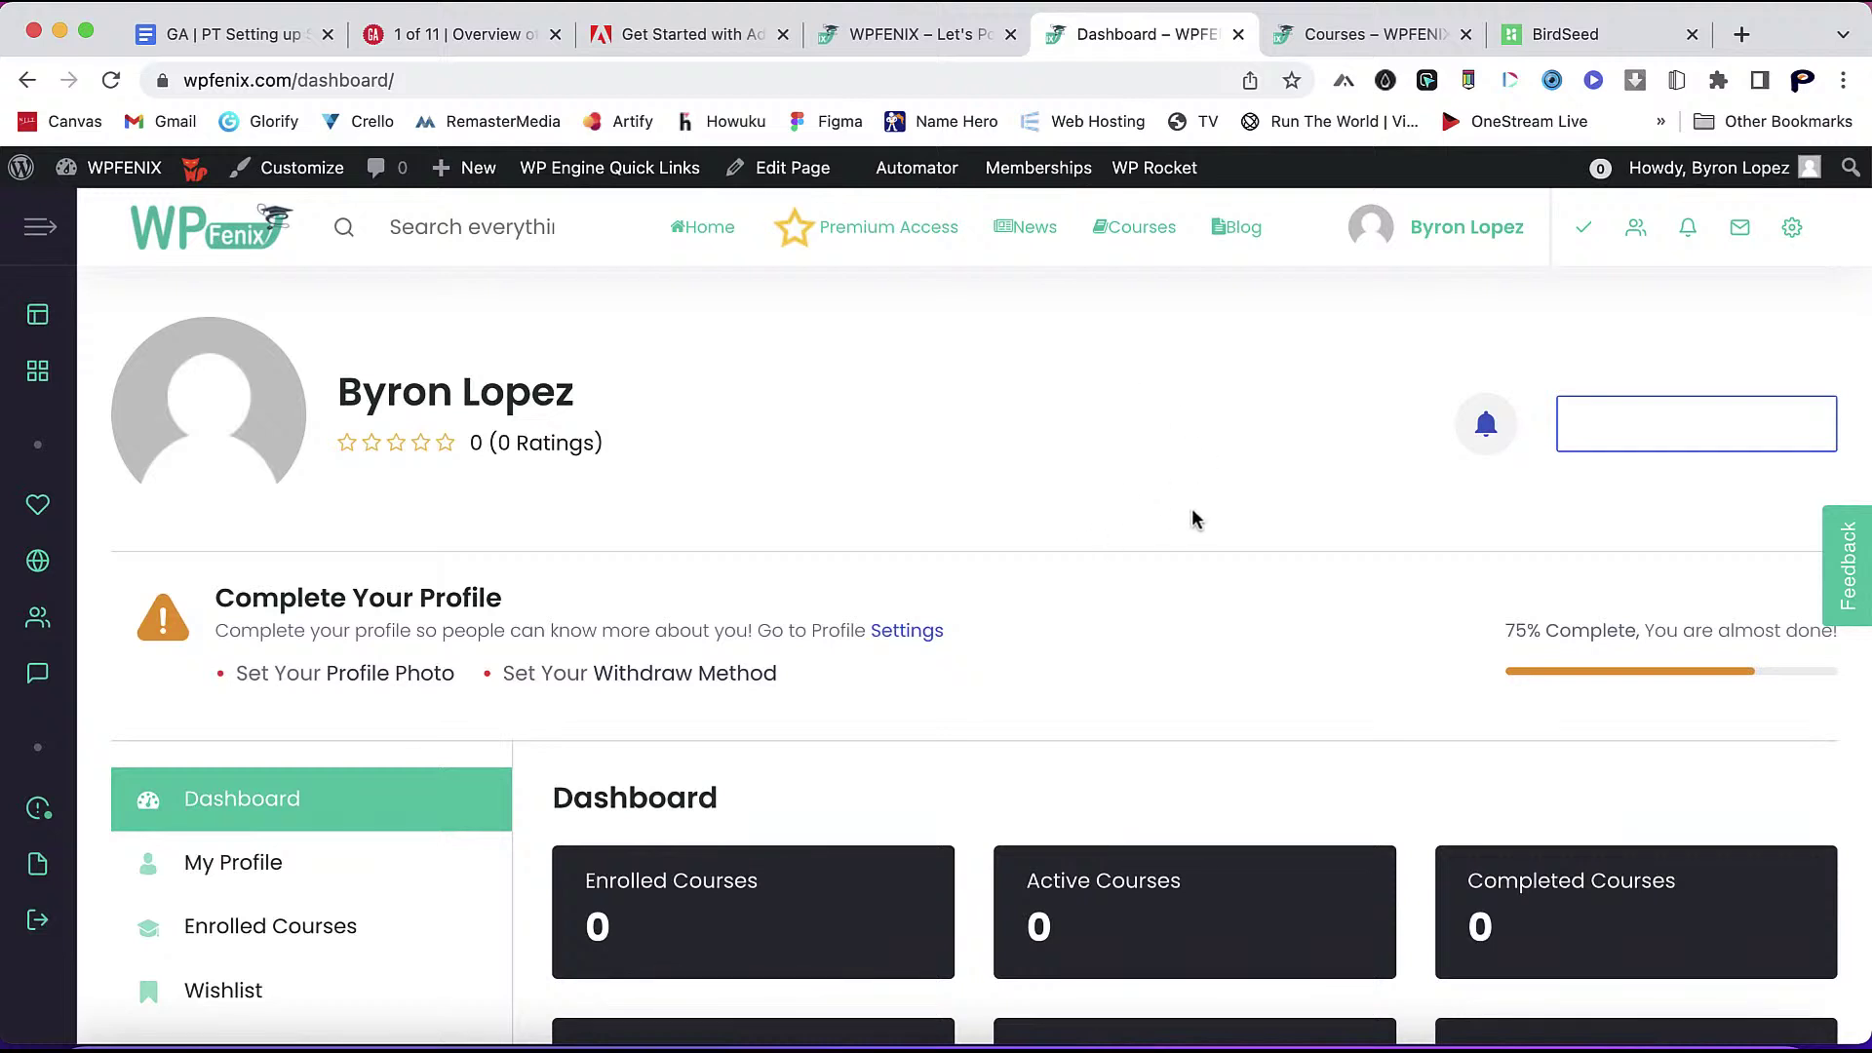
{"action": "left_click", "coordinate": [910, 39]}
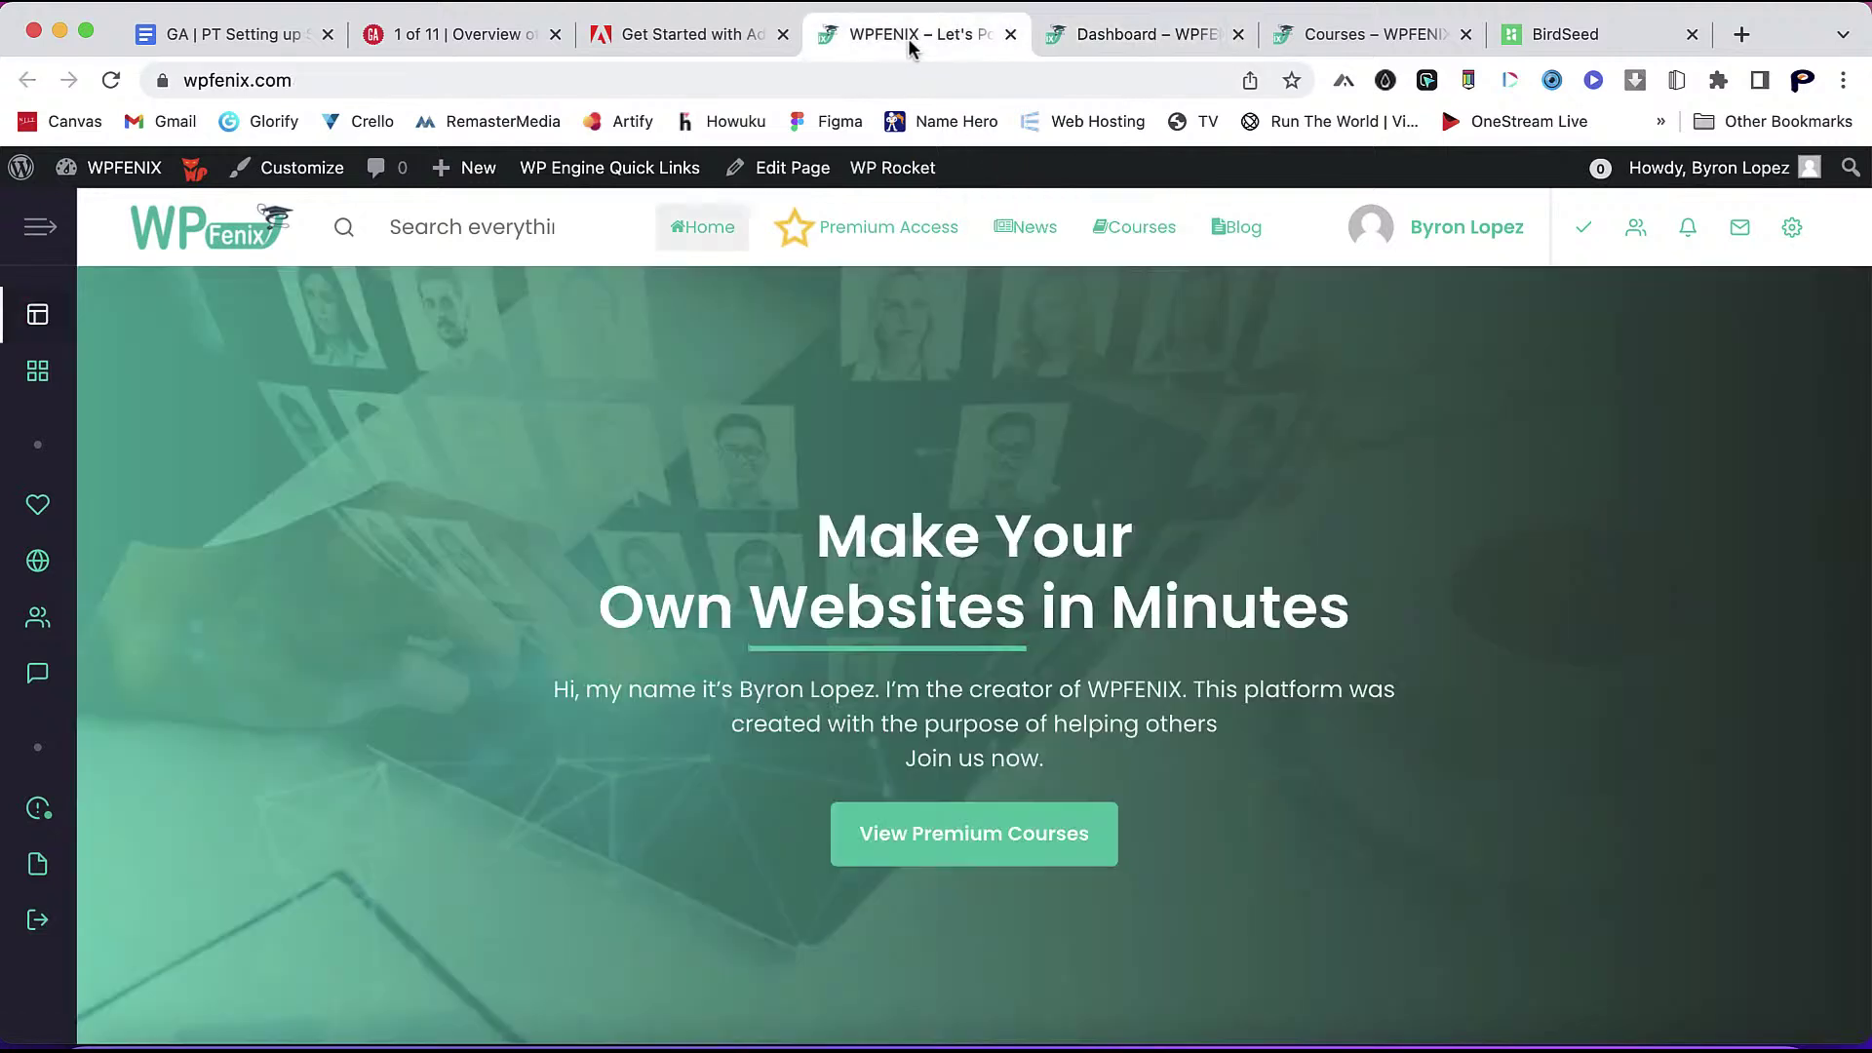
- Update BP Profile Search, Tutor LMS, Tutor LMS Pro and Uncanny Automator, skipping the restore point
{"action": "left_click", "coordinate": [124, 183]}
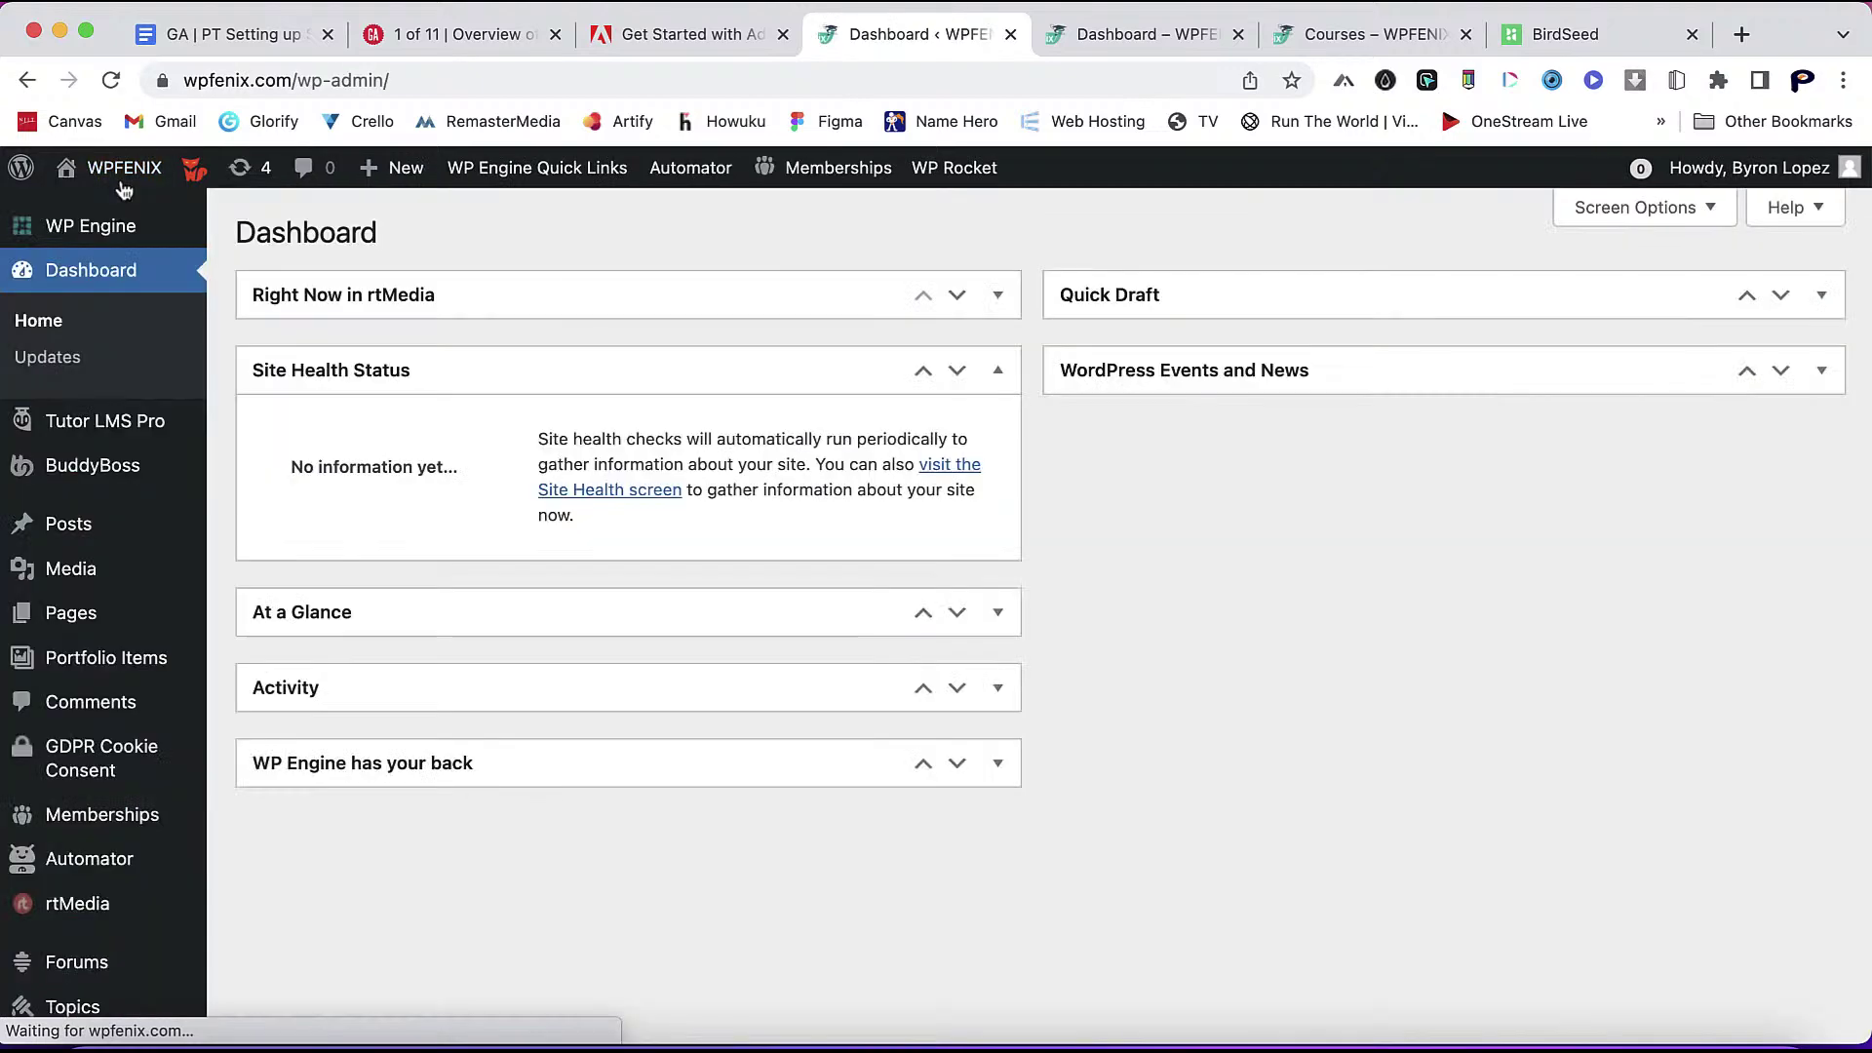
{"action": "left_click", "coordinate": [252, 176]}
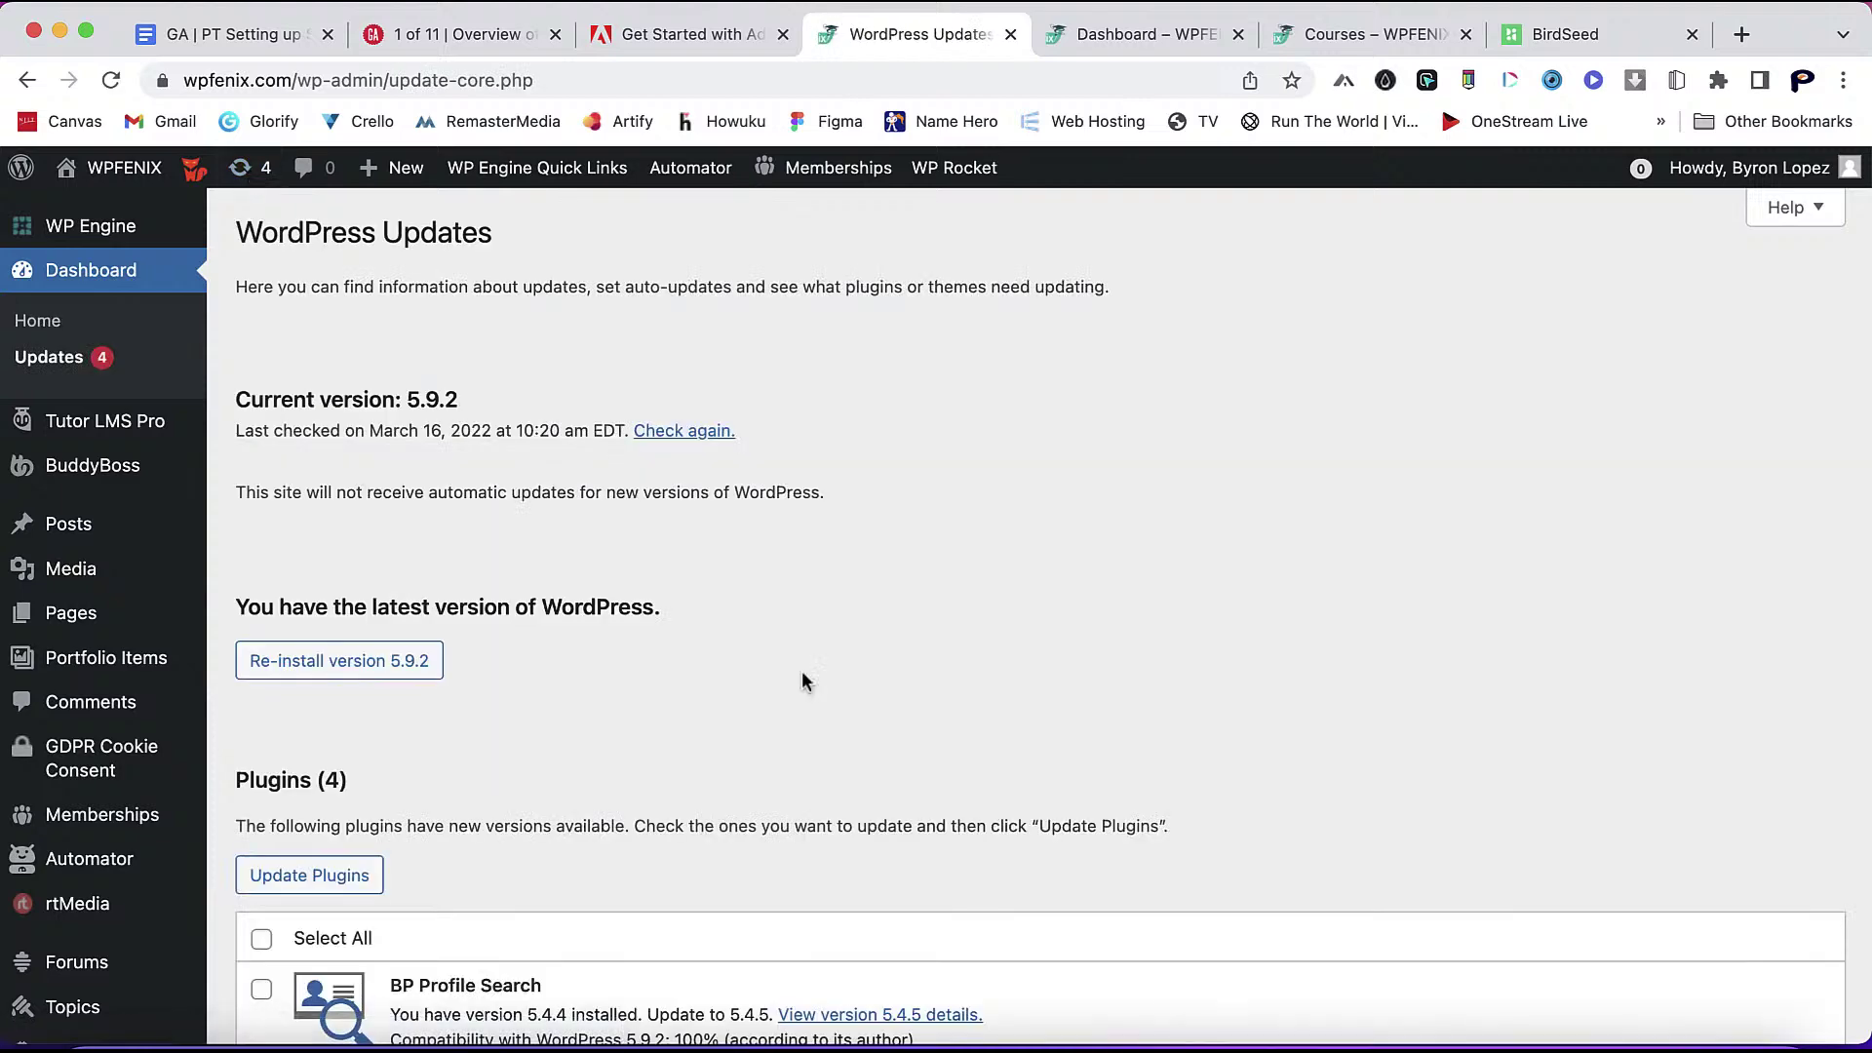
{"action": "scroll", "coordinate": [805, 679], "scroll_direction": "down", "scroll_amount": 6}
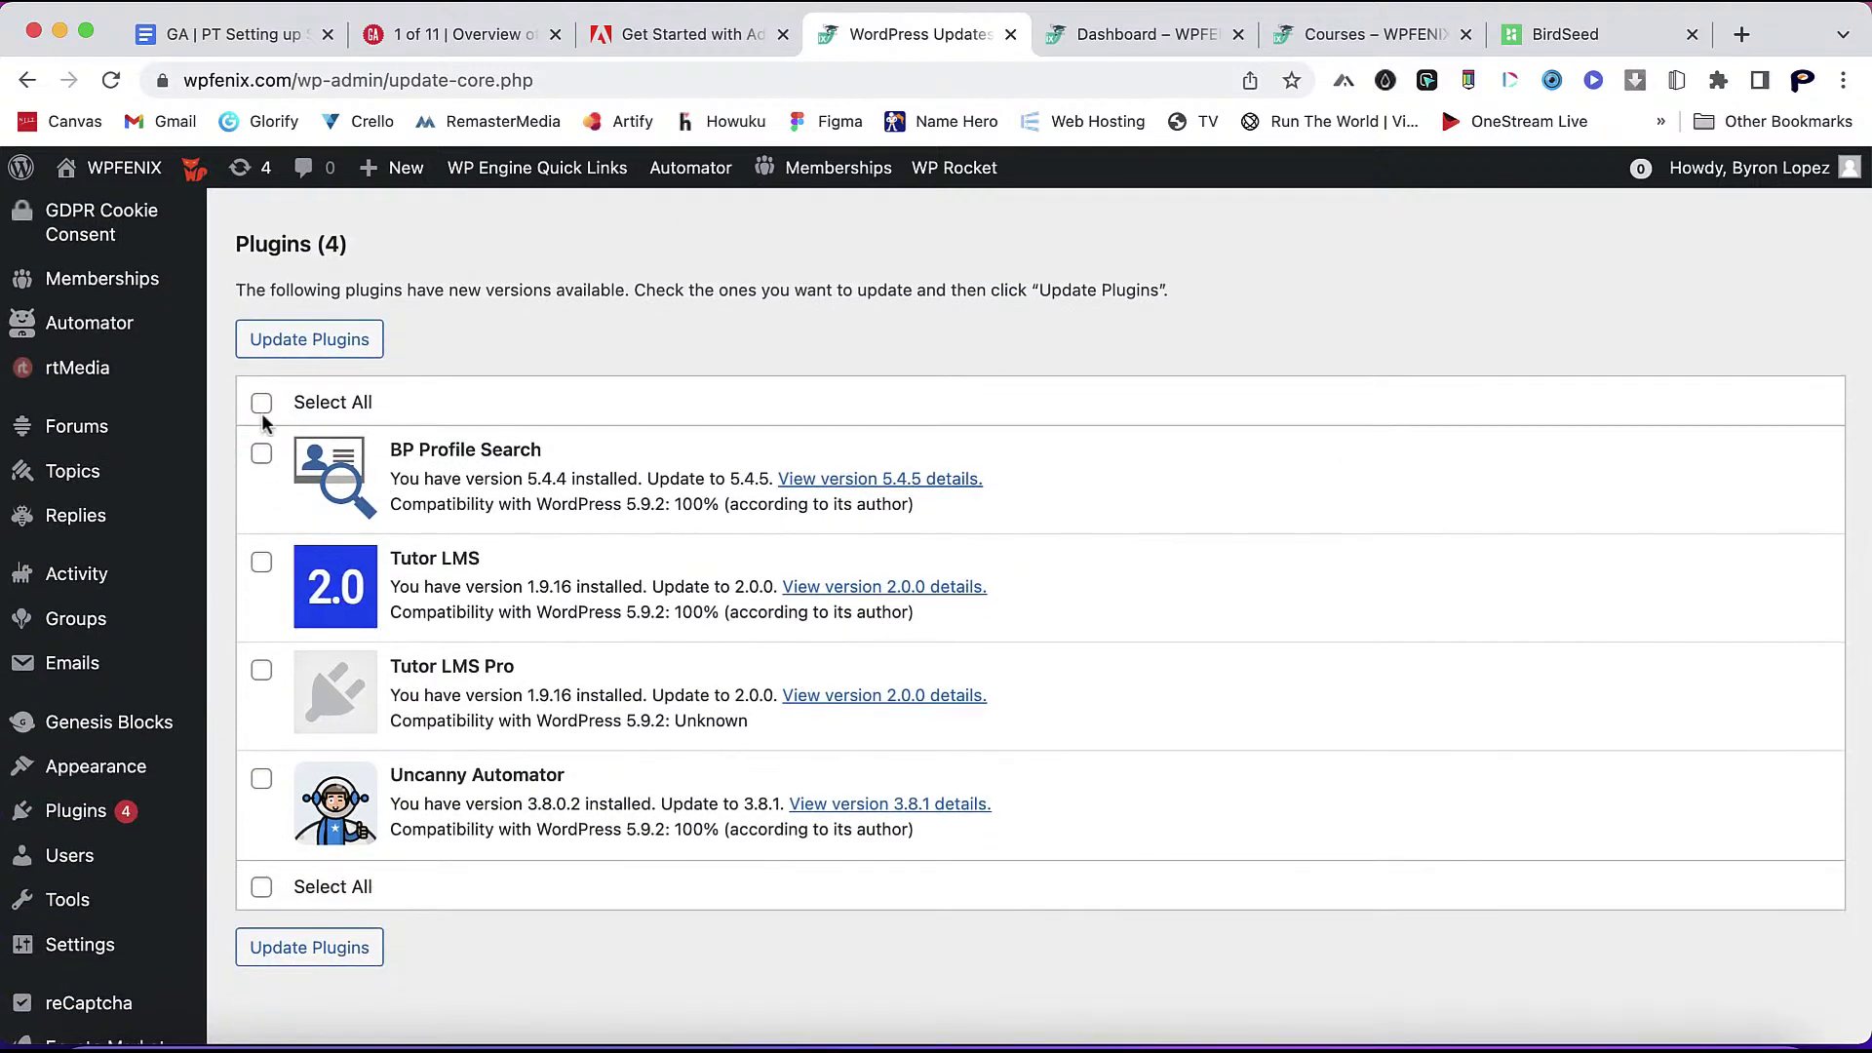
{"action": "left_click", "coordinate": [261, 403]}
{"action": "left_click", "coordinate": [310, 350]}
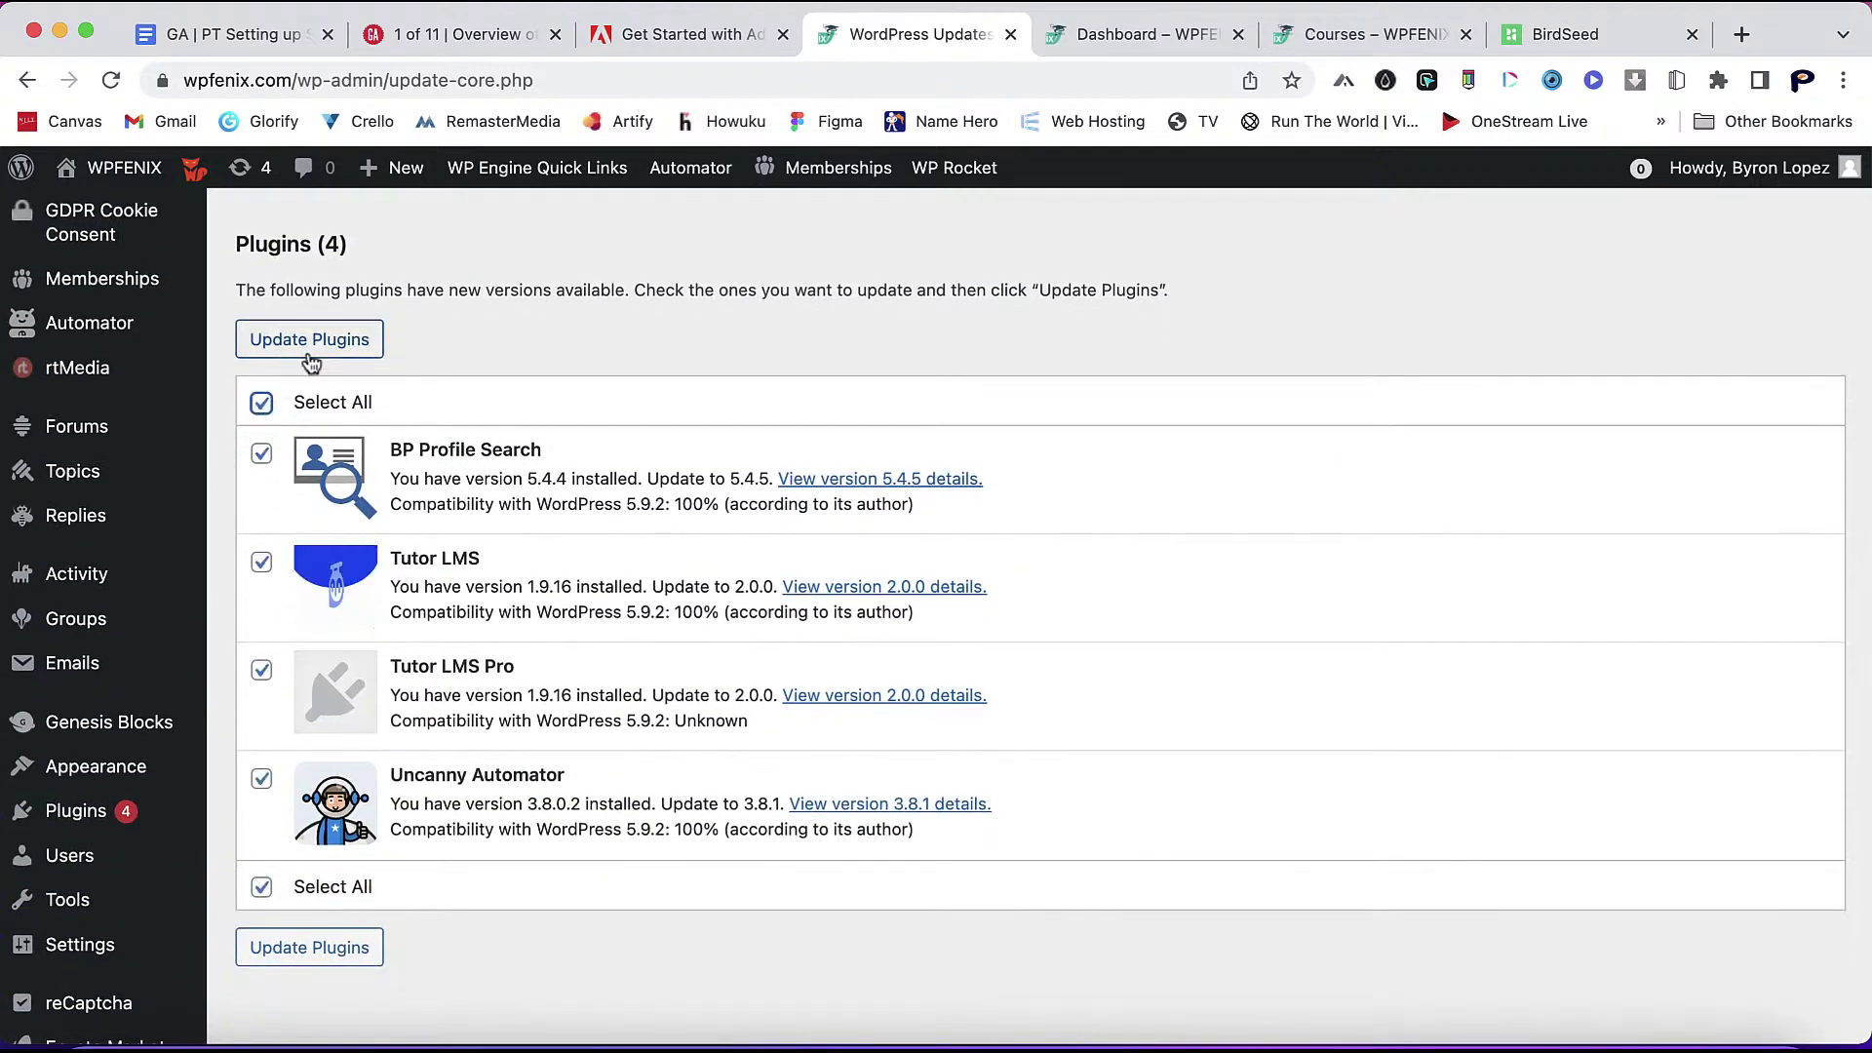
{"action": "left_click", "coordinate": [630, 417]}
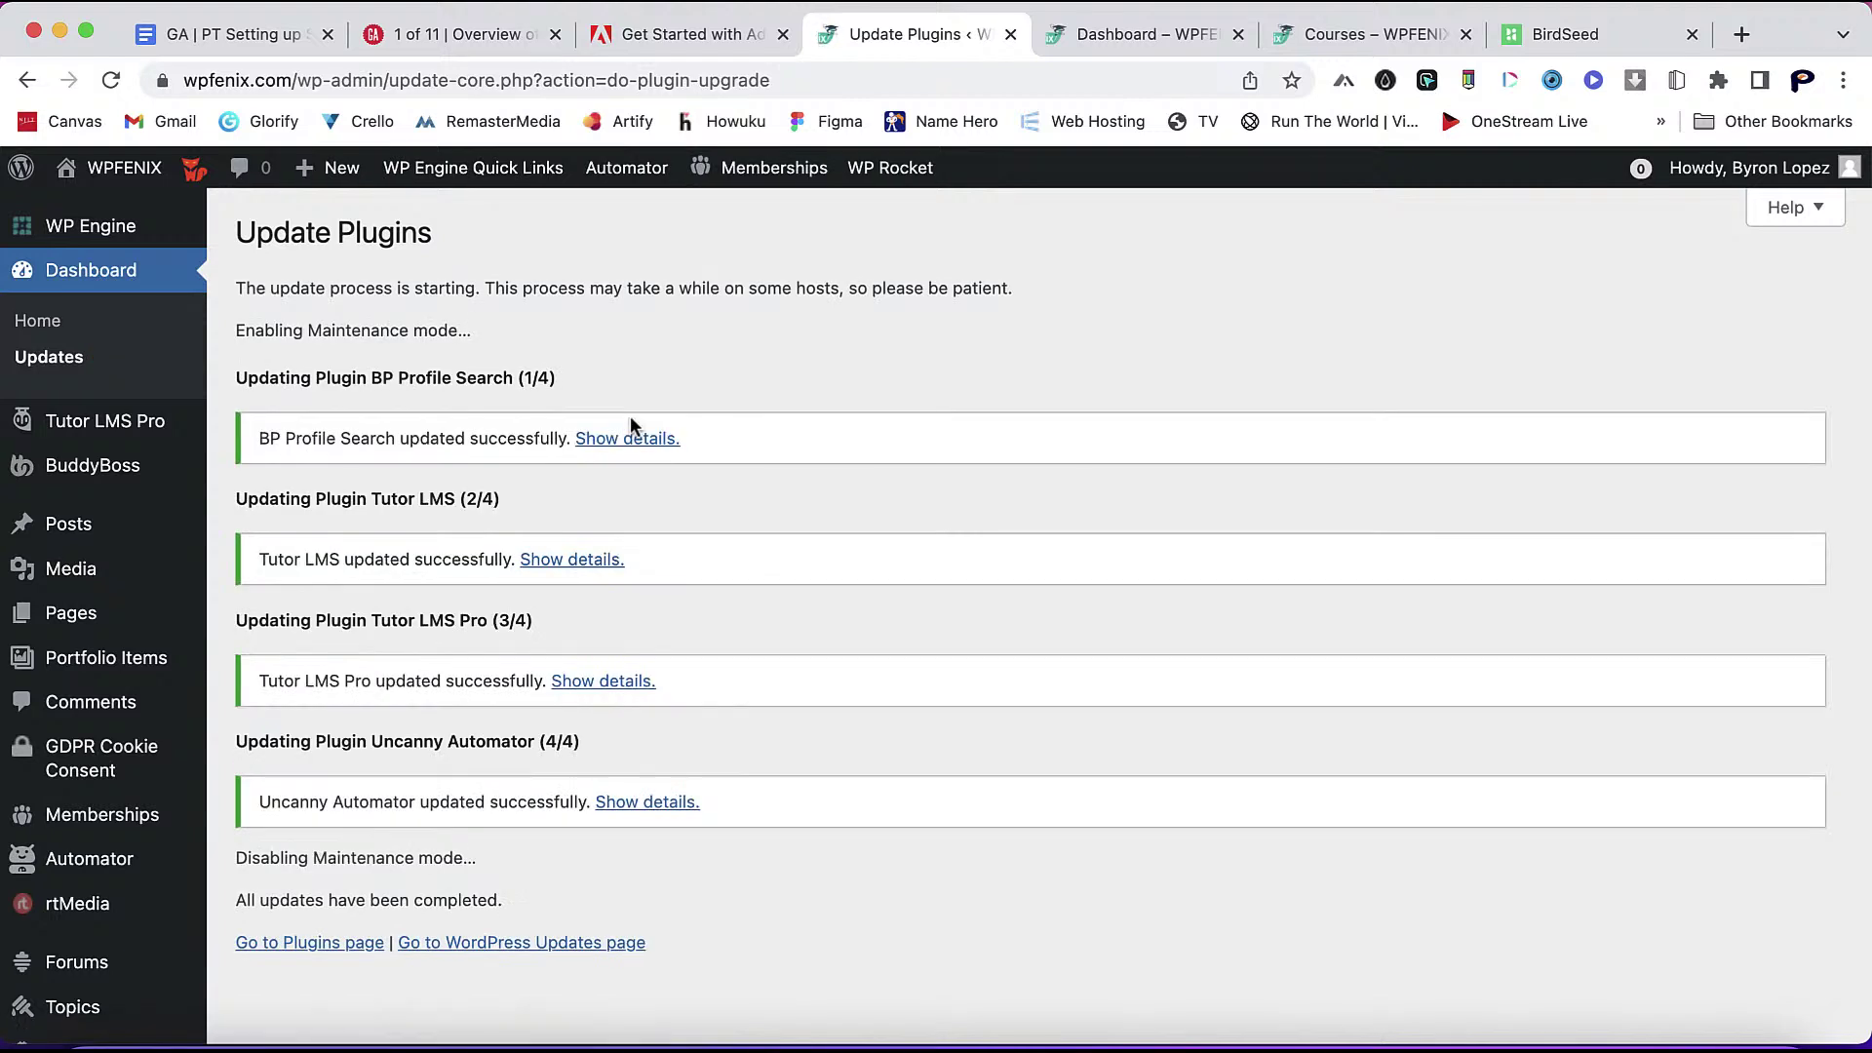
{"action": "scroll", "coordinate": [728, 685], "scroll_direction": "down", "scroll_amount": 3}
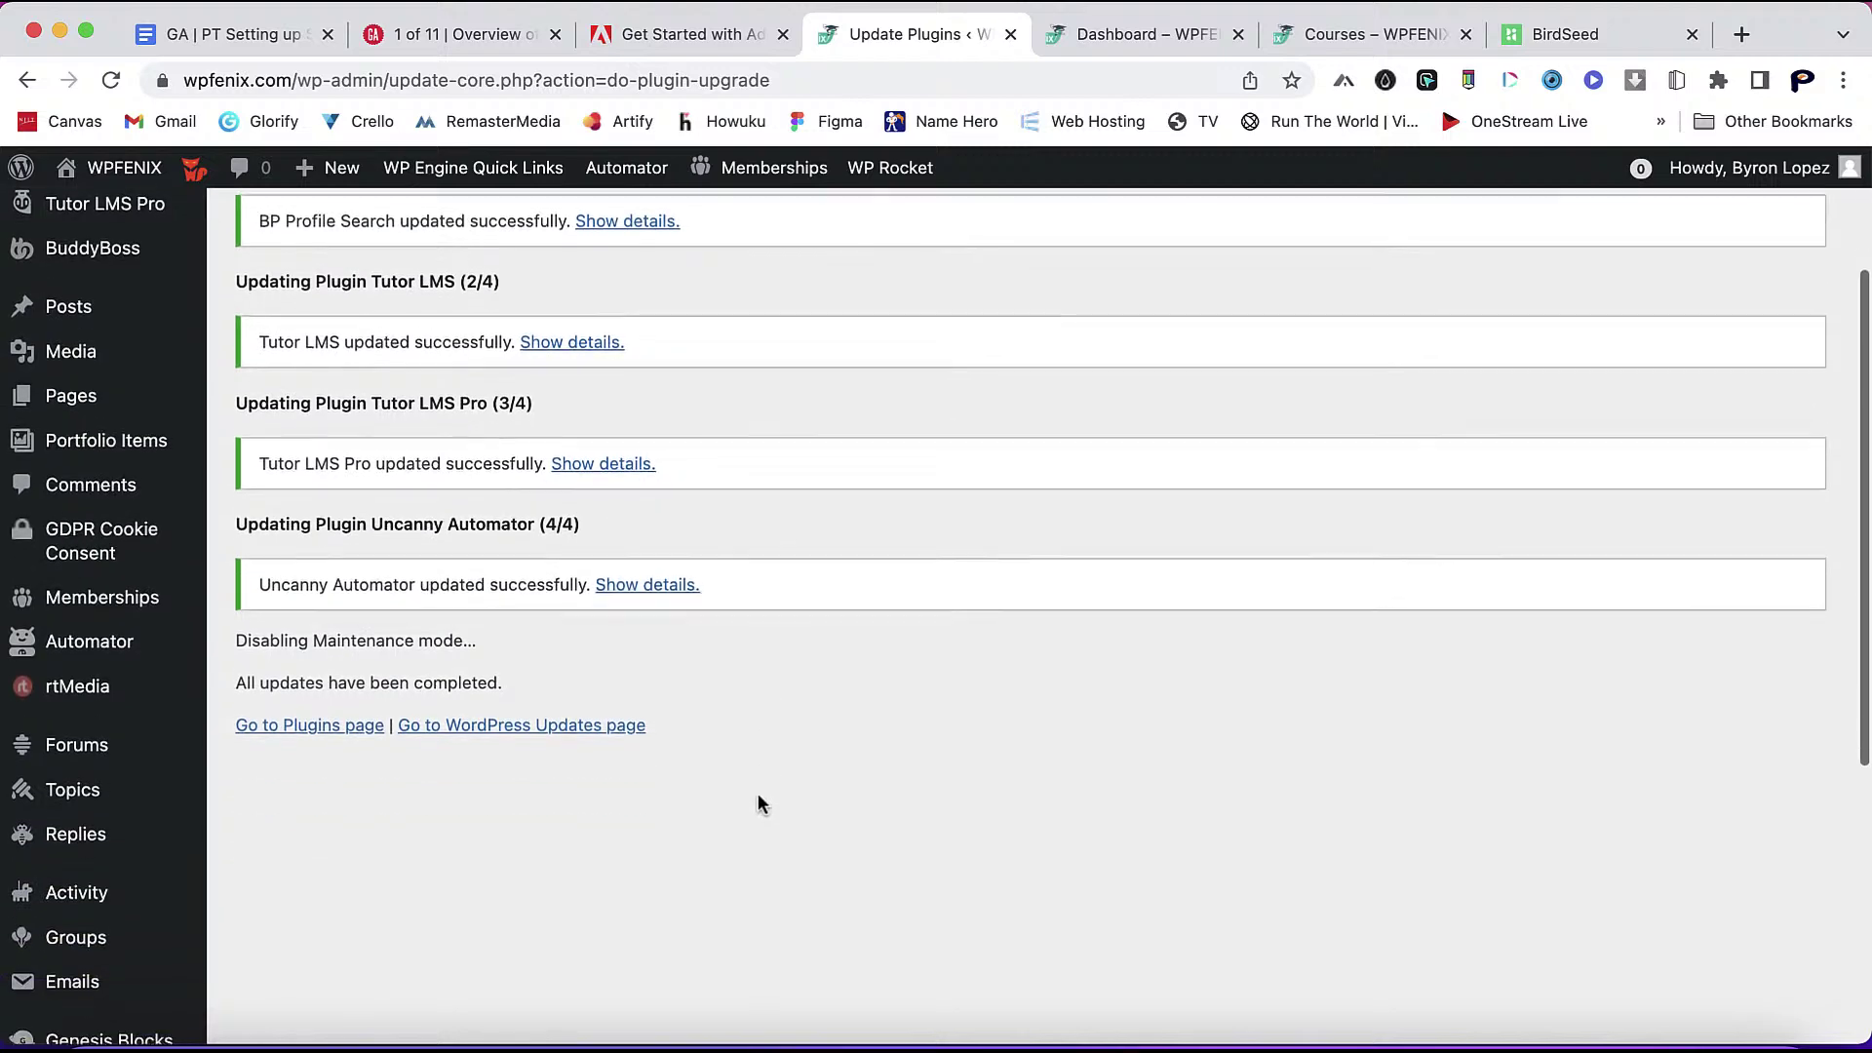
{"action": "left_click", "coordinate": [593, 729]}
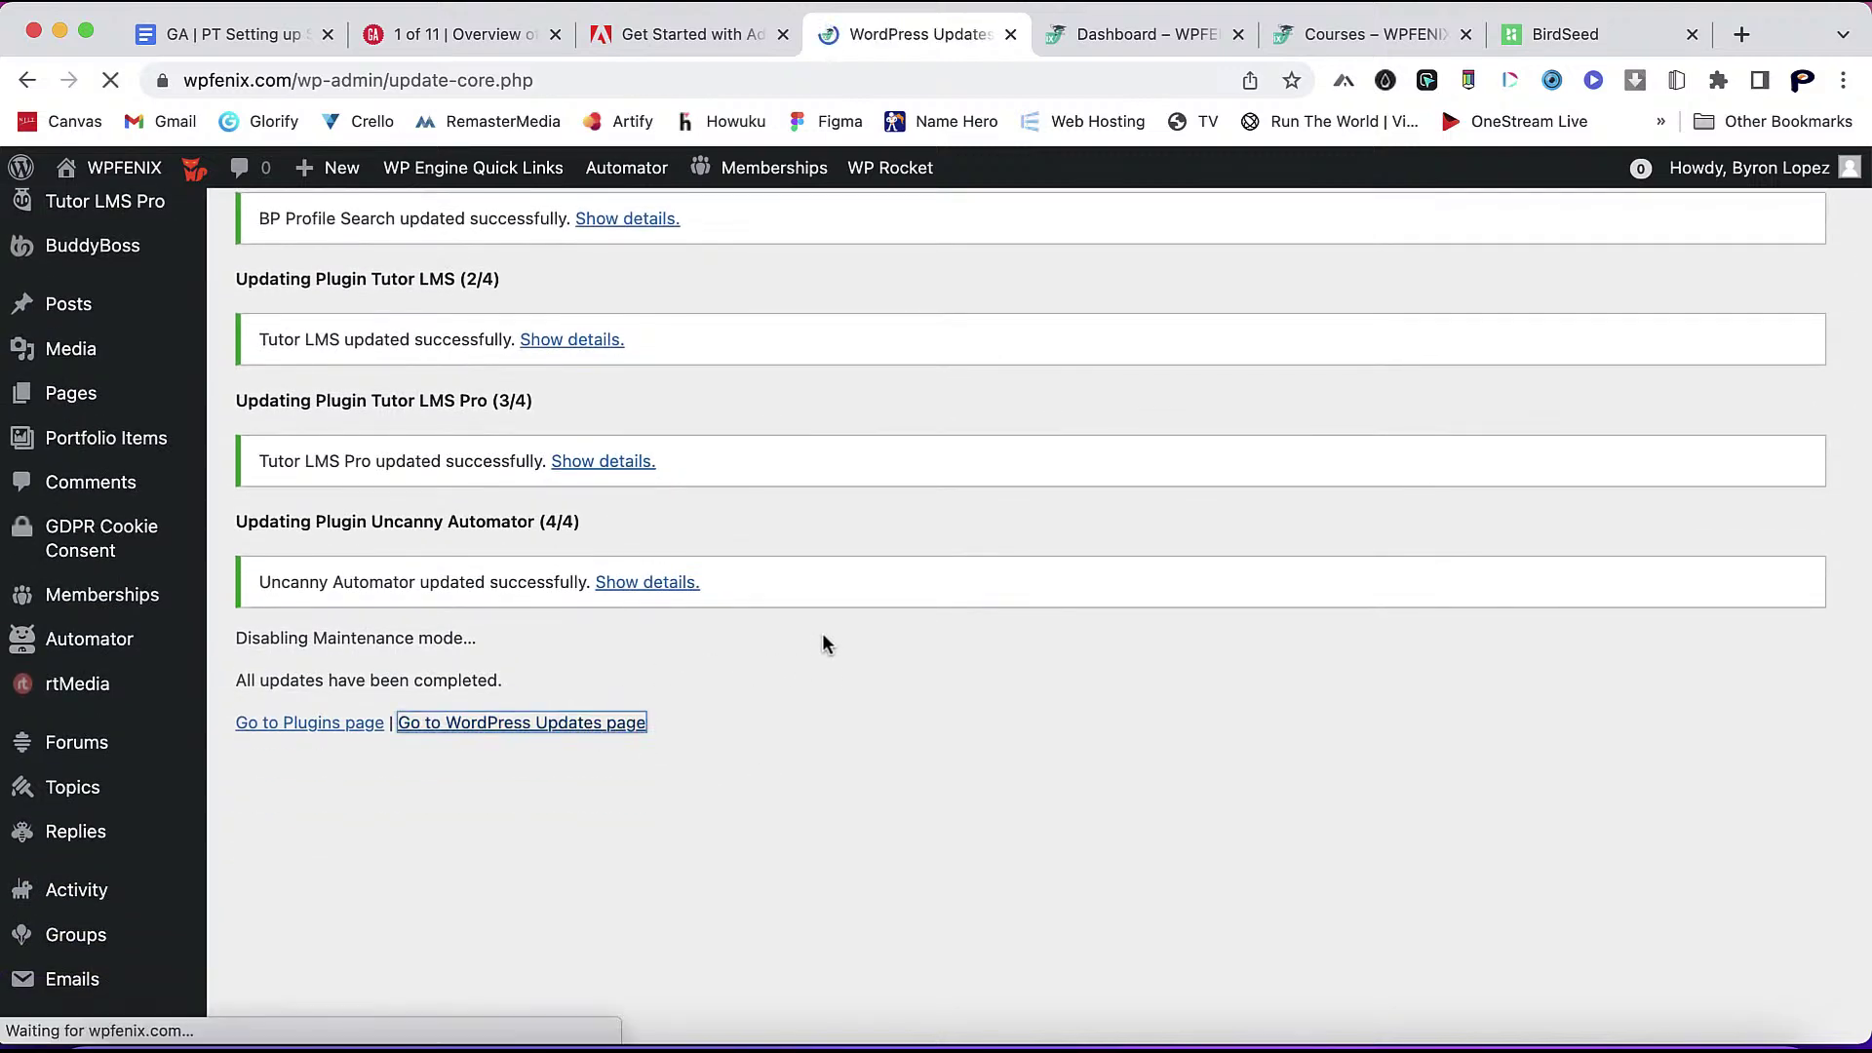
- Clear the WP Rocket cache, then reload and scroll the front-end Courses page showing 5 courses
{"action": "mouse_move", "coordinate": [894, 186]}
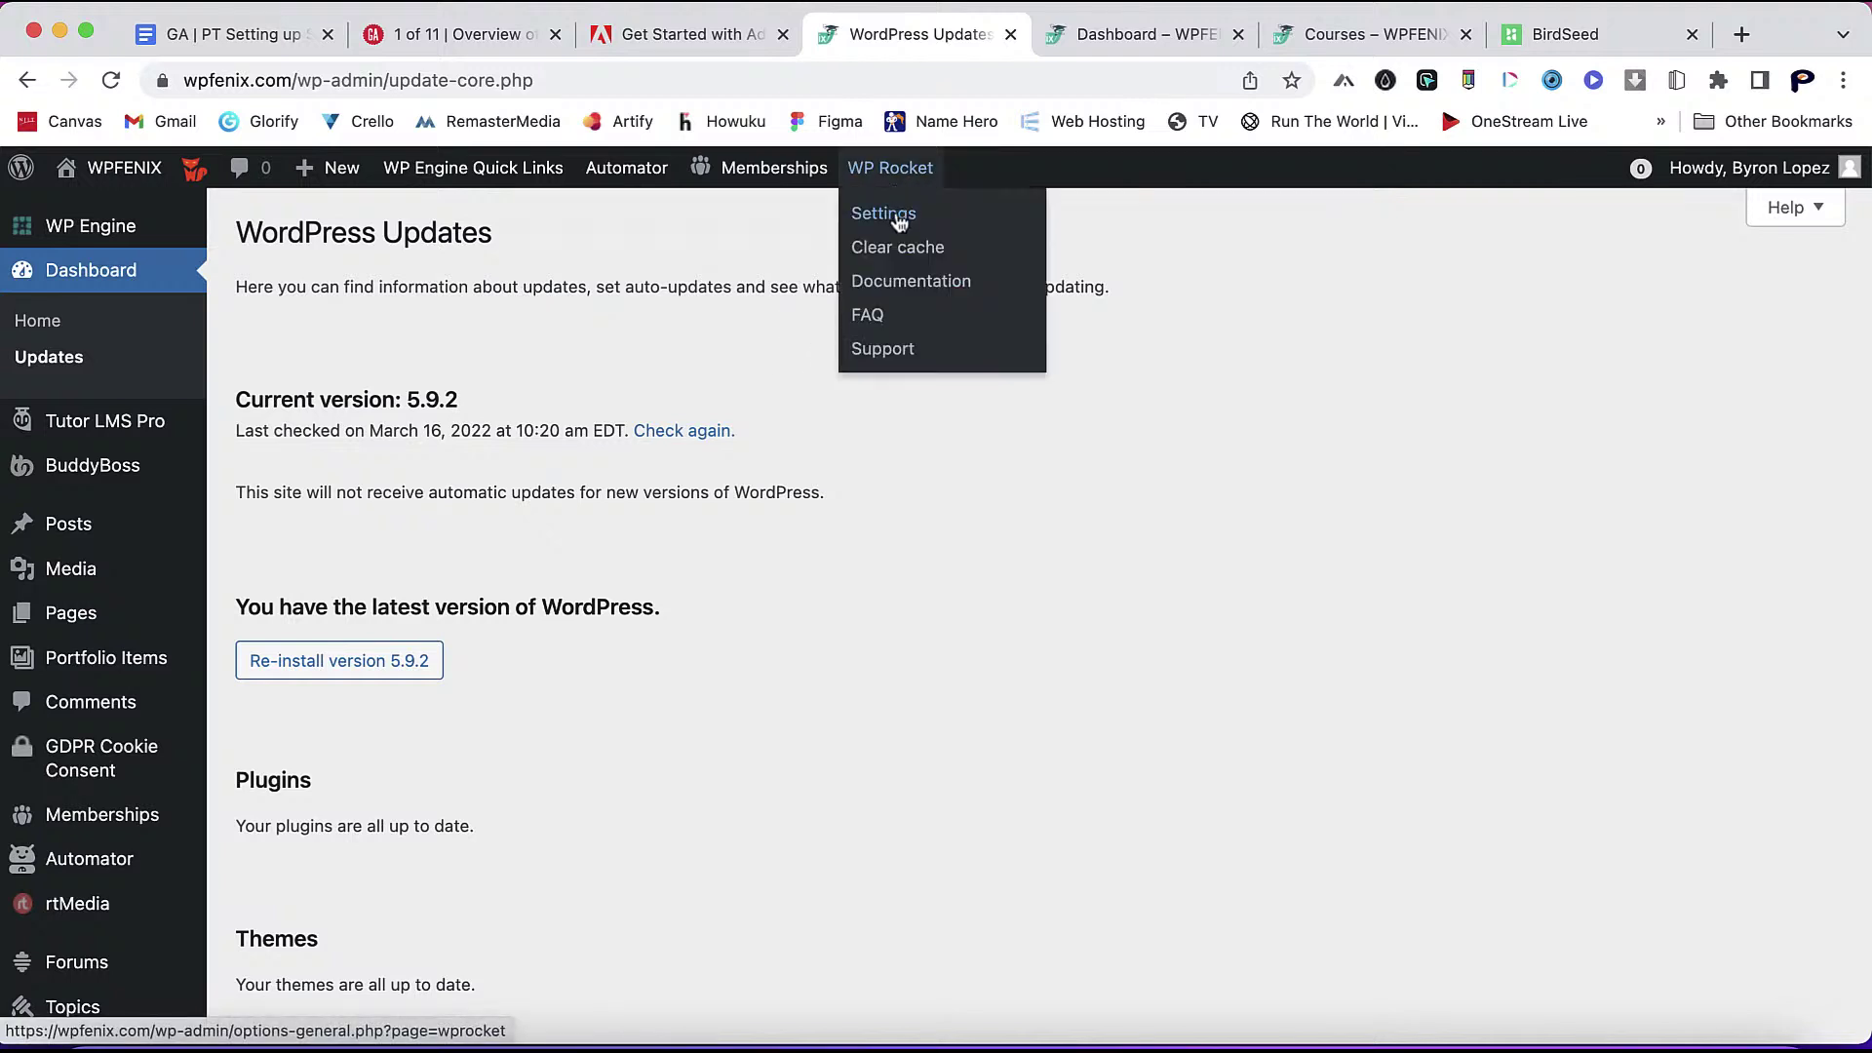
{"action": "left_click", "coordinate": [890, 252]}
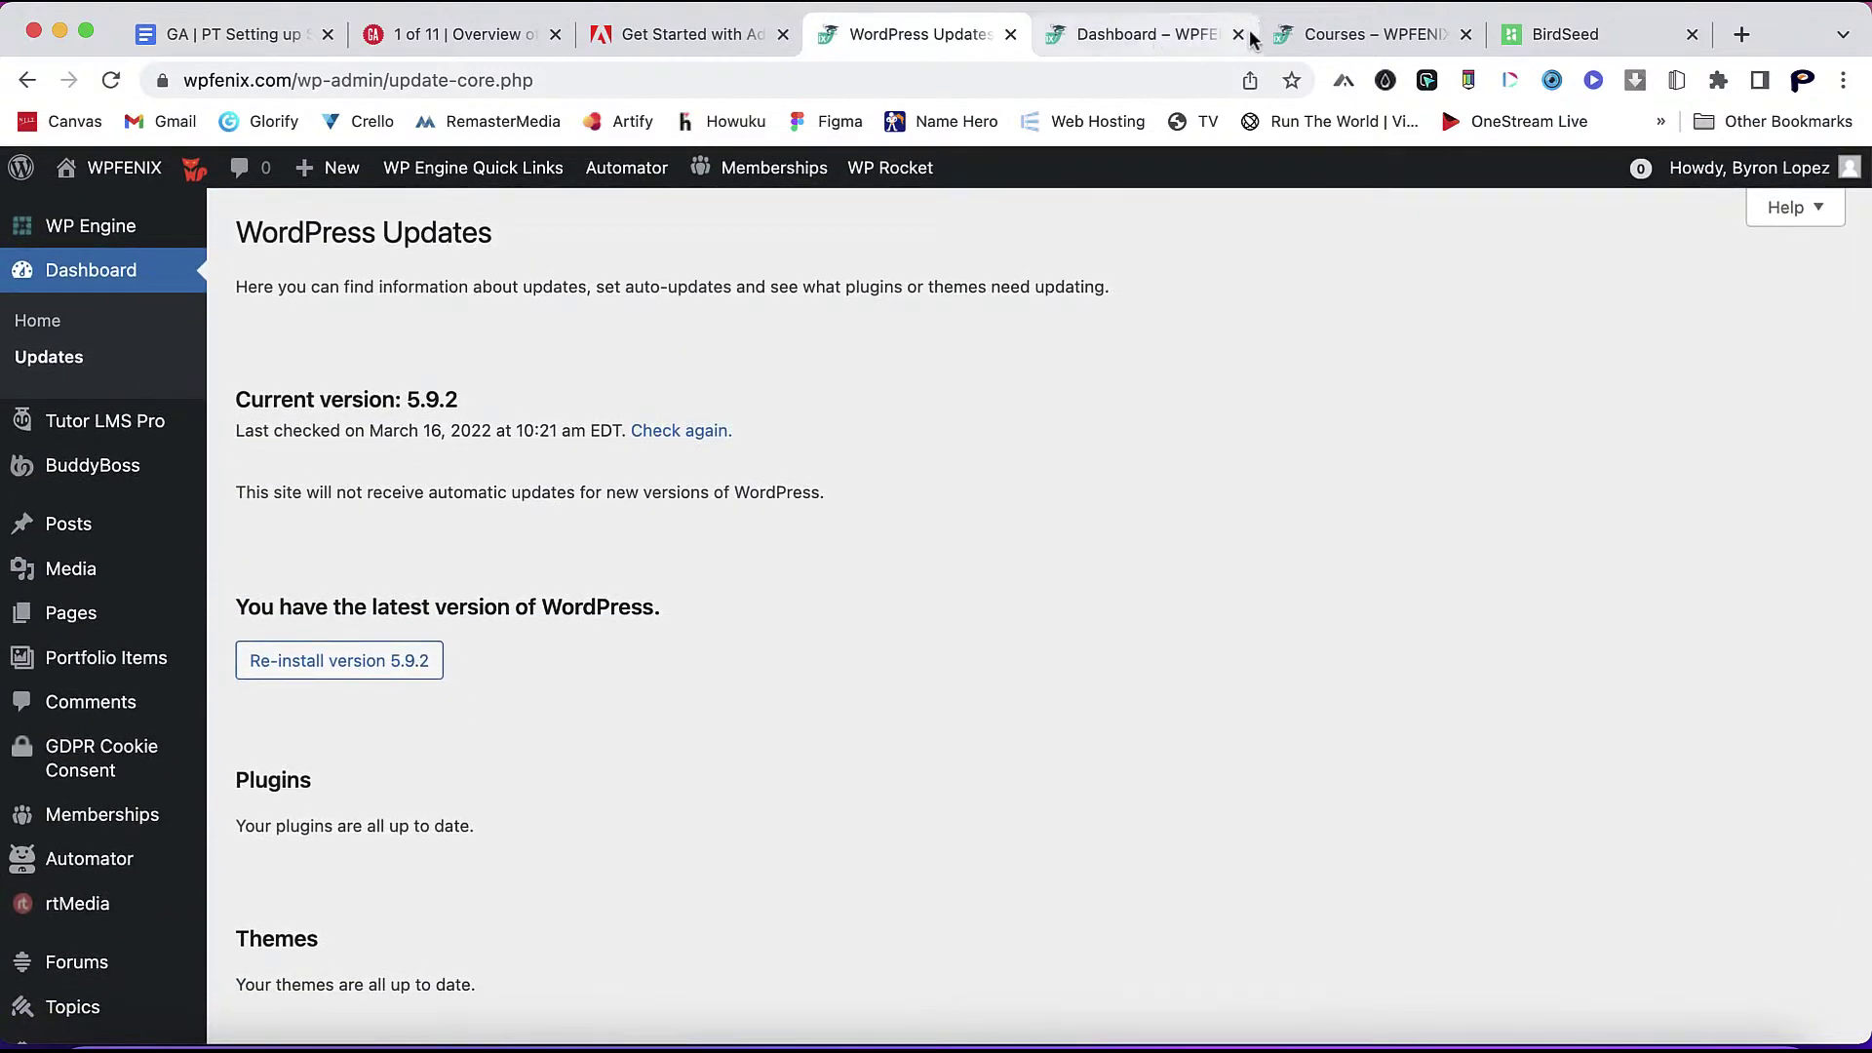
{"action": "left_click", "coordinate": [1378, 39]}
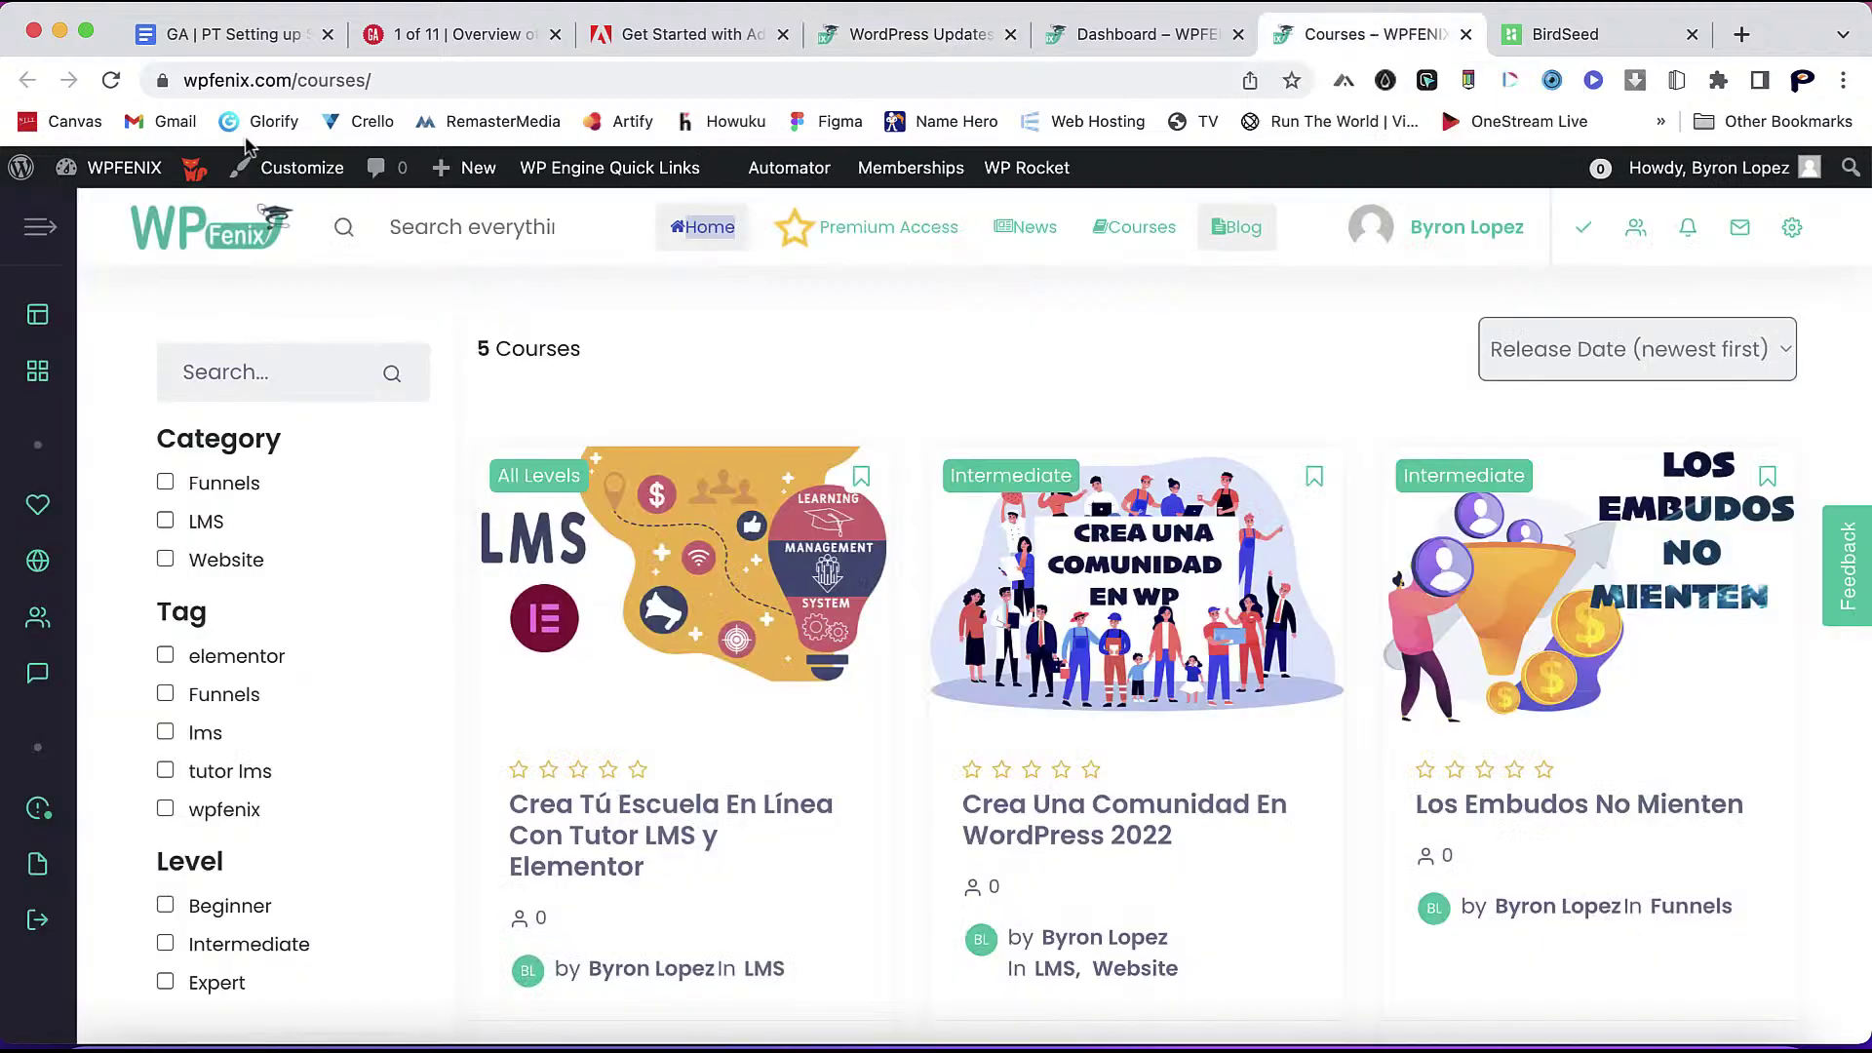
{"action": "left_click", "coordinate": [113, 82]}
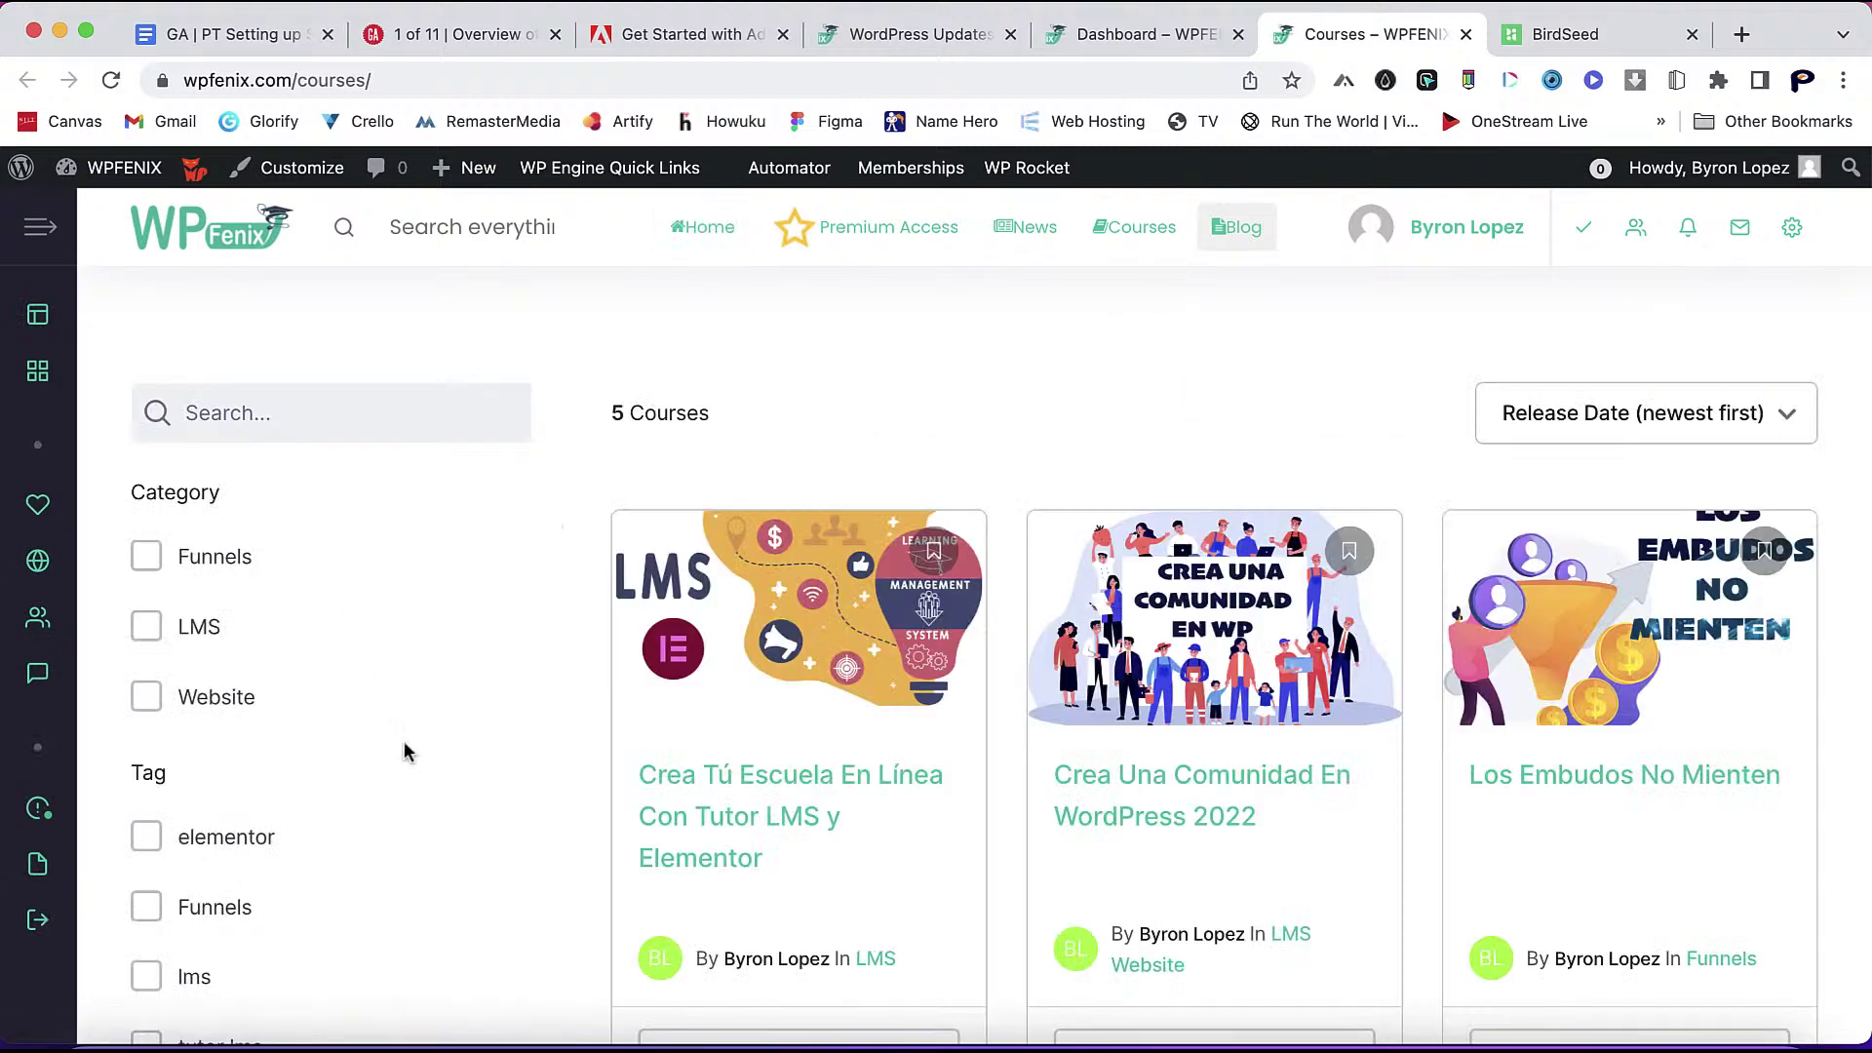
{"action": "scroll", "coordinate": [685, 803], "scroll_direction": "down", "scroll_amount": 2}
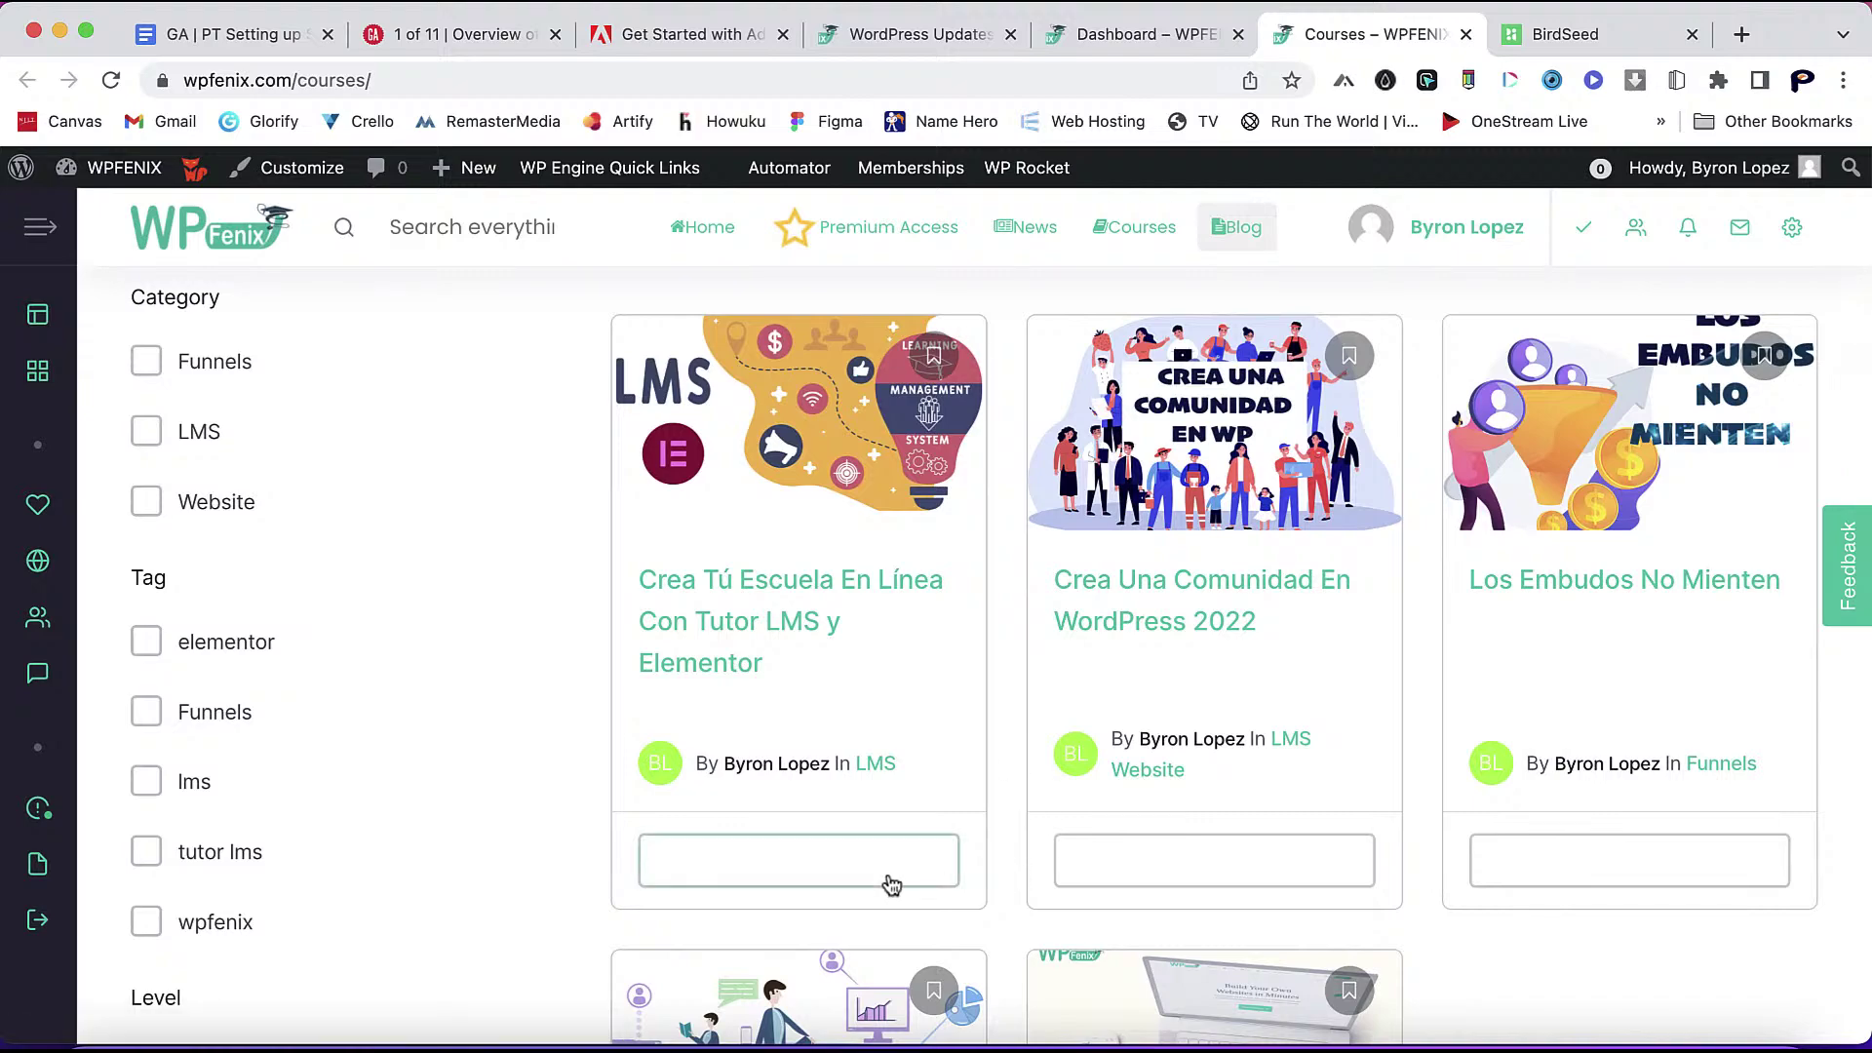
{"action": "scroll", "coordinate": [1433, 903], "scroll_direction": "down", "scroll_amount": 7}
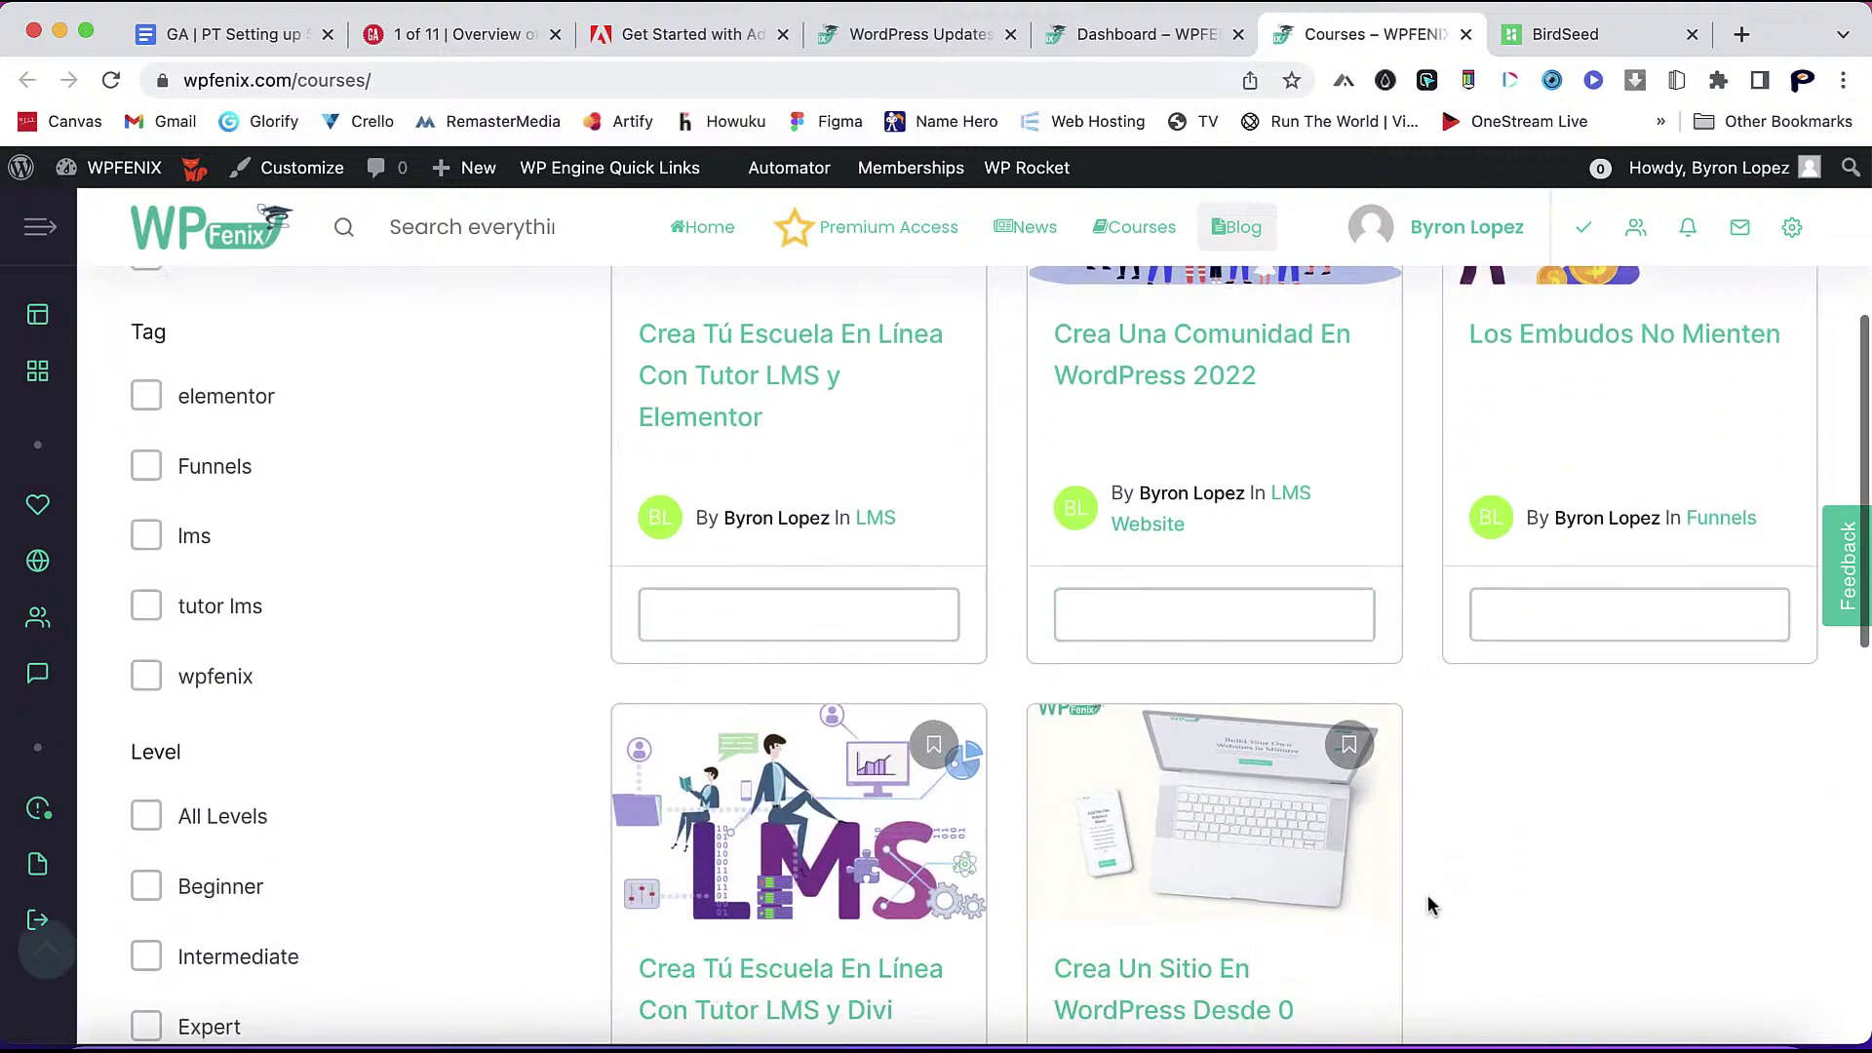
{"action": "scroll", "coordinate": [1429, 898], "scroll_direction": "up", "scroll_amount": 9}
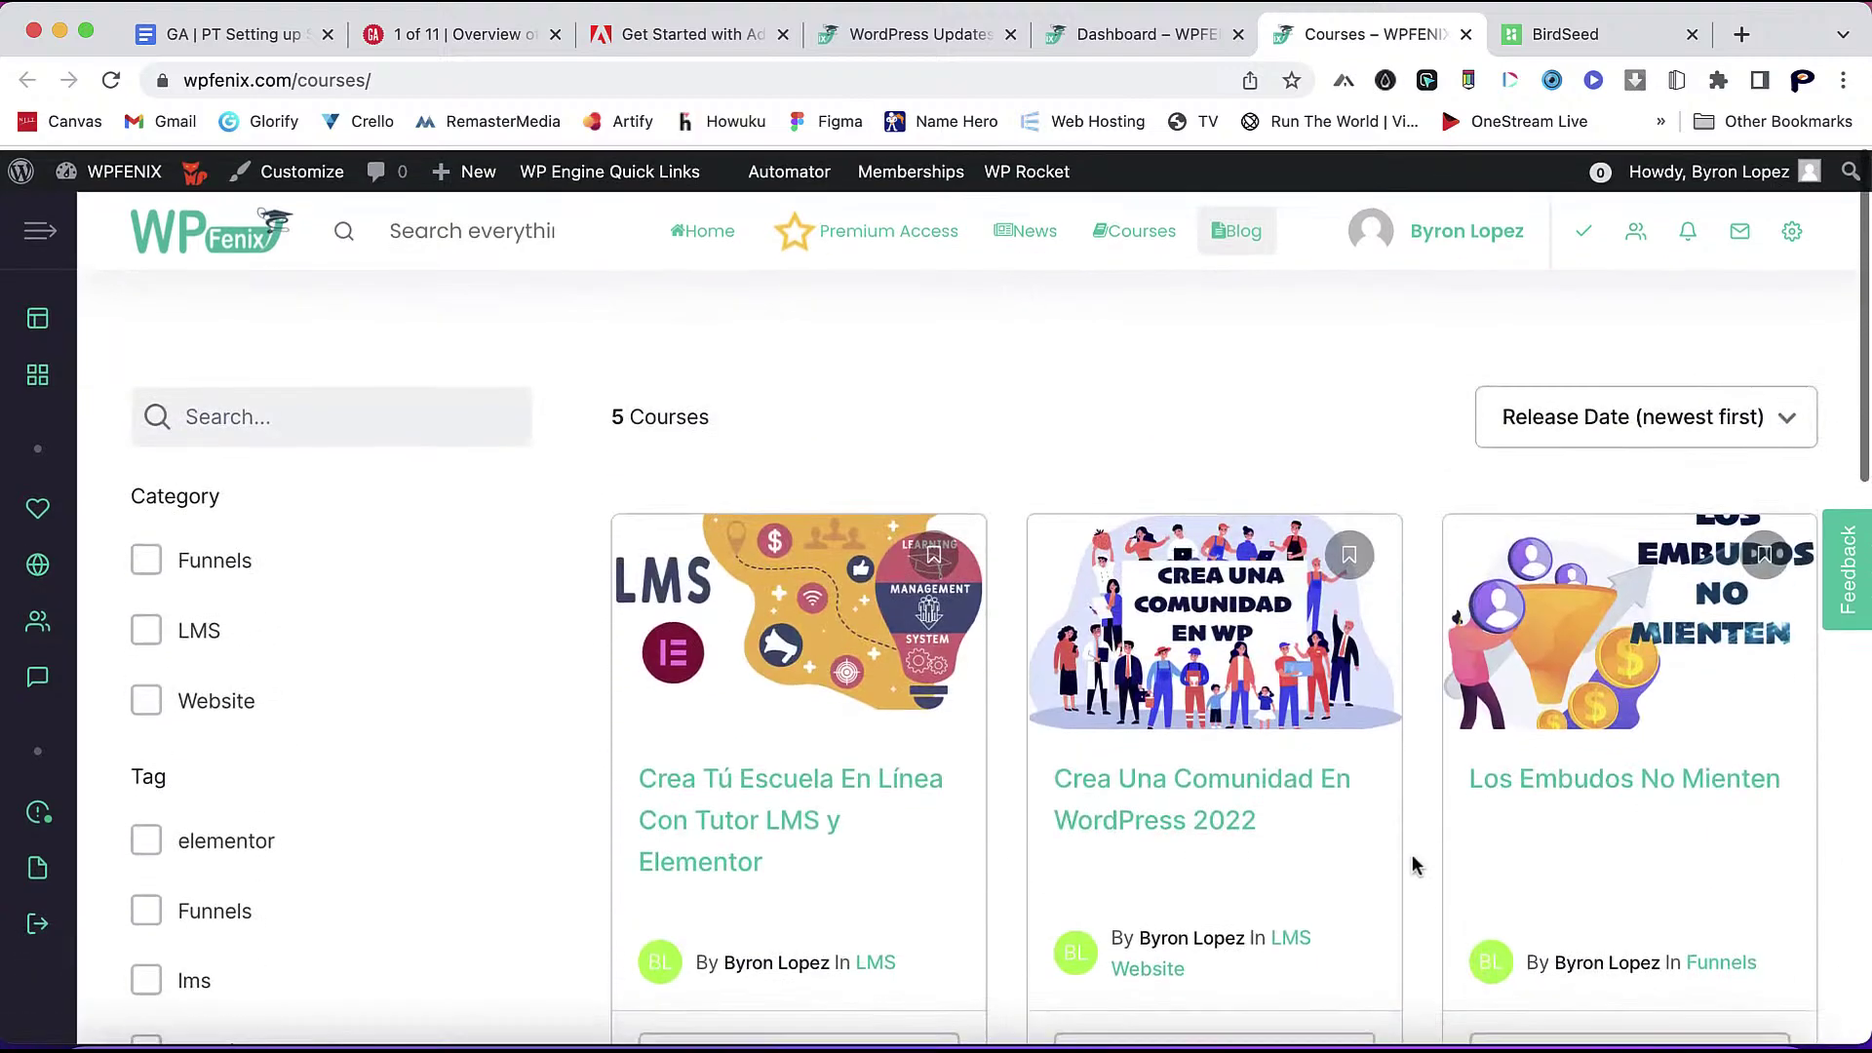
{"action": "scroll", "coordinate": [1416, 864], "scroll_direction": "down", "scroll_amount": 2}
{"action": "scroll", "coordinate": [1416, 864], "scroll_direction": "down", "scroll_amount": 2}
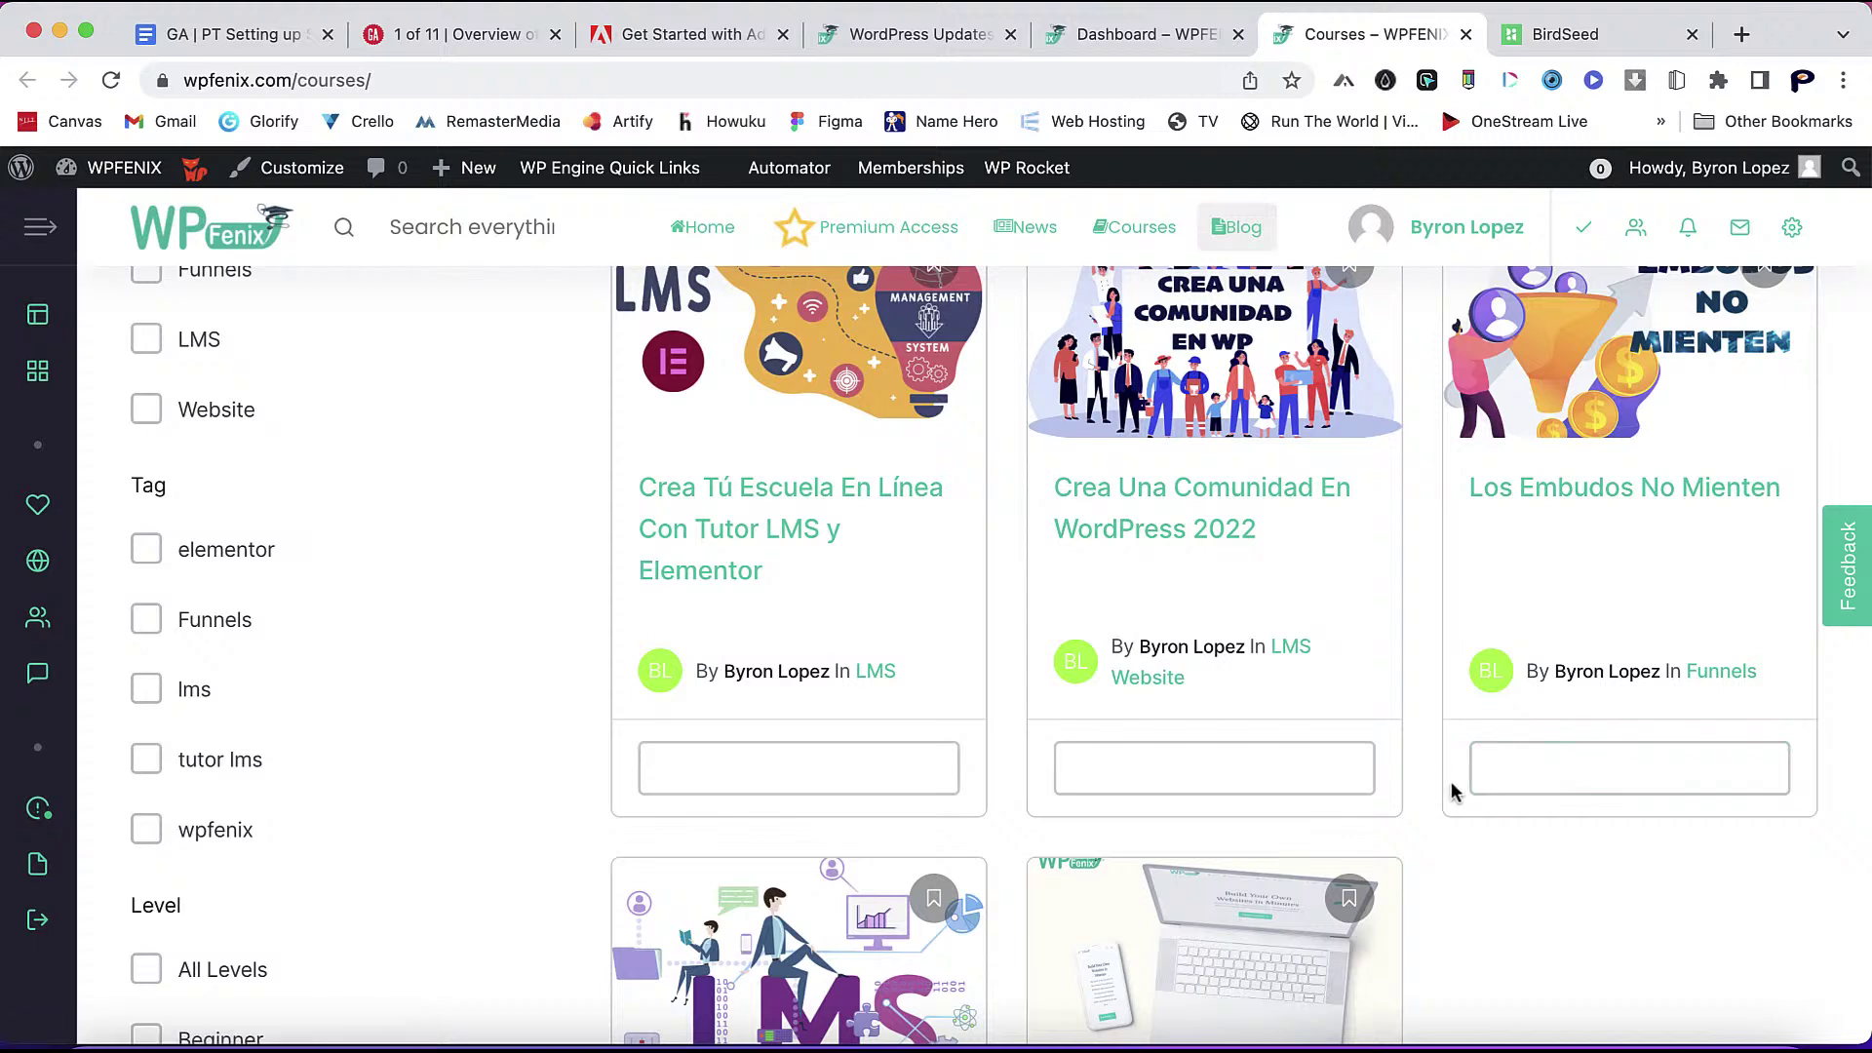
{"action": "scroll", "coordinate": [1451, 785], "scroll_direction": "up", "scroll_amount": 3}
{"action": "scroll", "coordinate": [1451, 792], "scroll_direction": "up", "scroll_amount": 1}
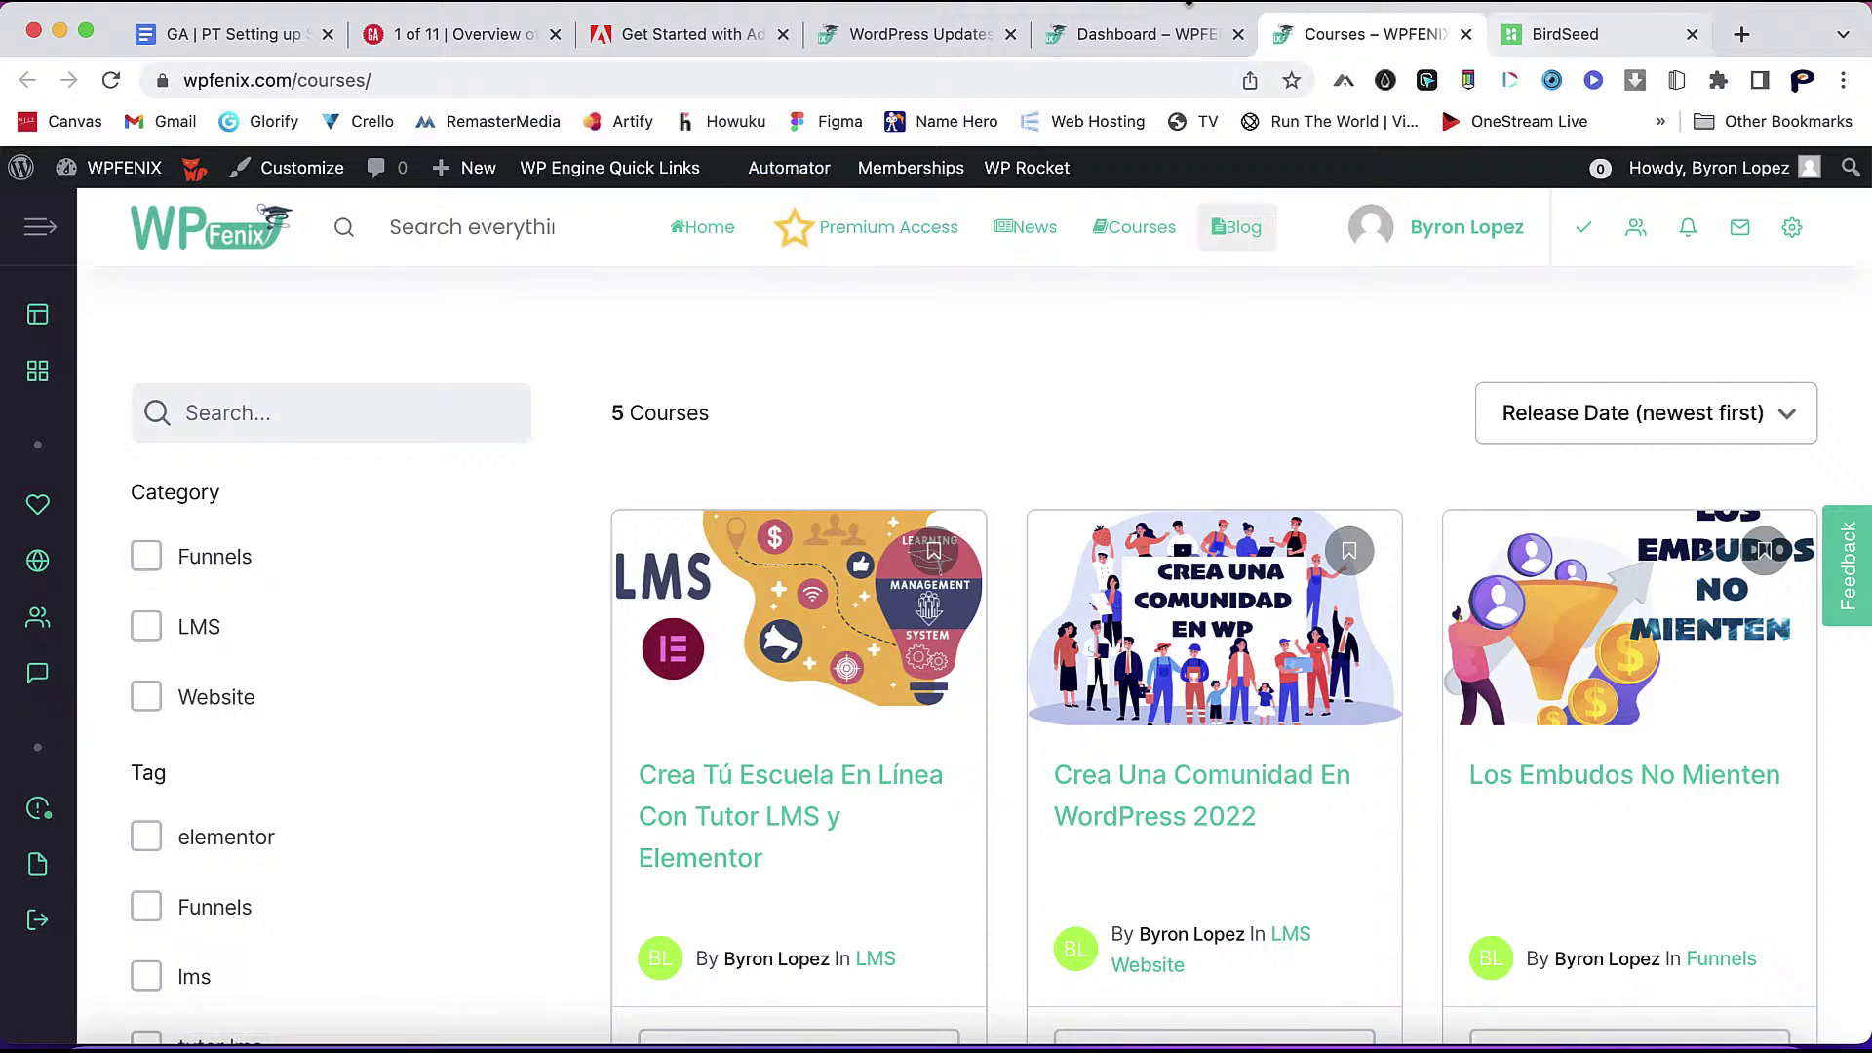
- Open Appearance > Customize in a new tab to load the WPFENIX Customizer
{"action": "left_click", "coordinate": [865, 36]}
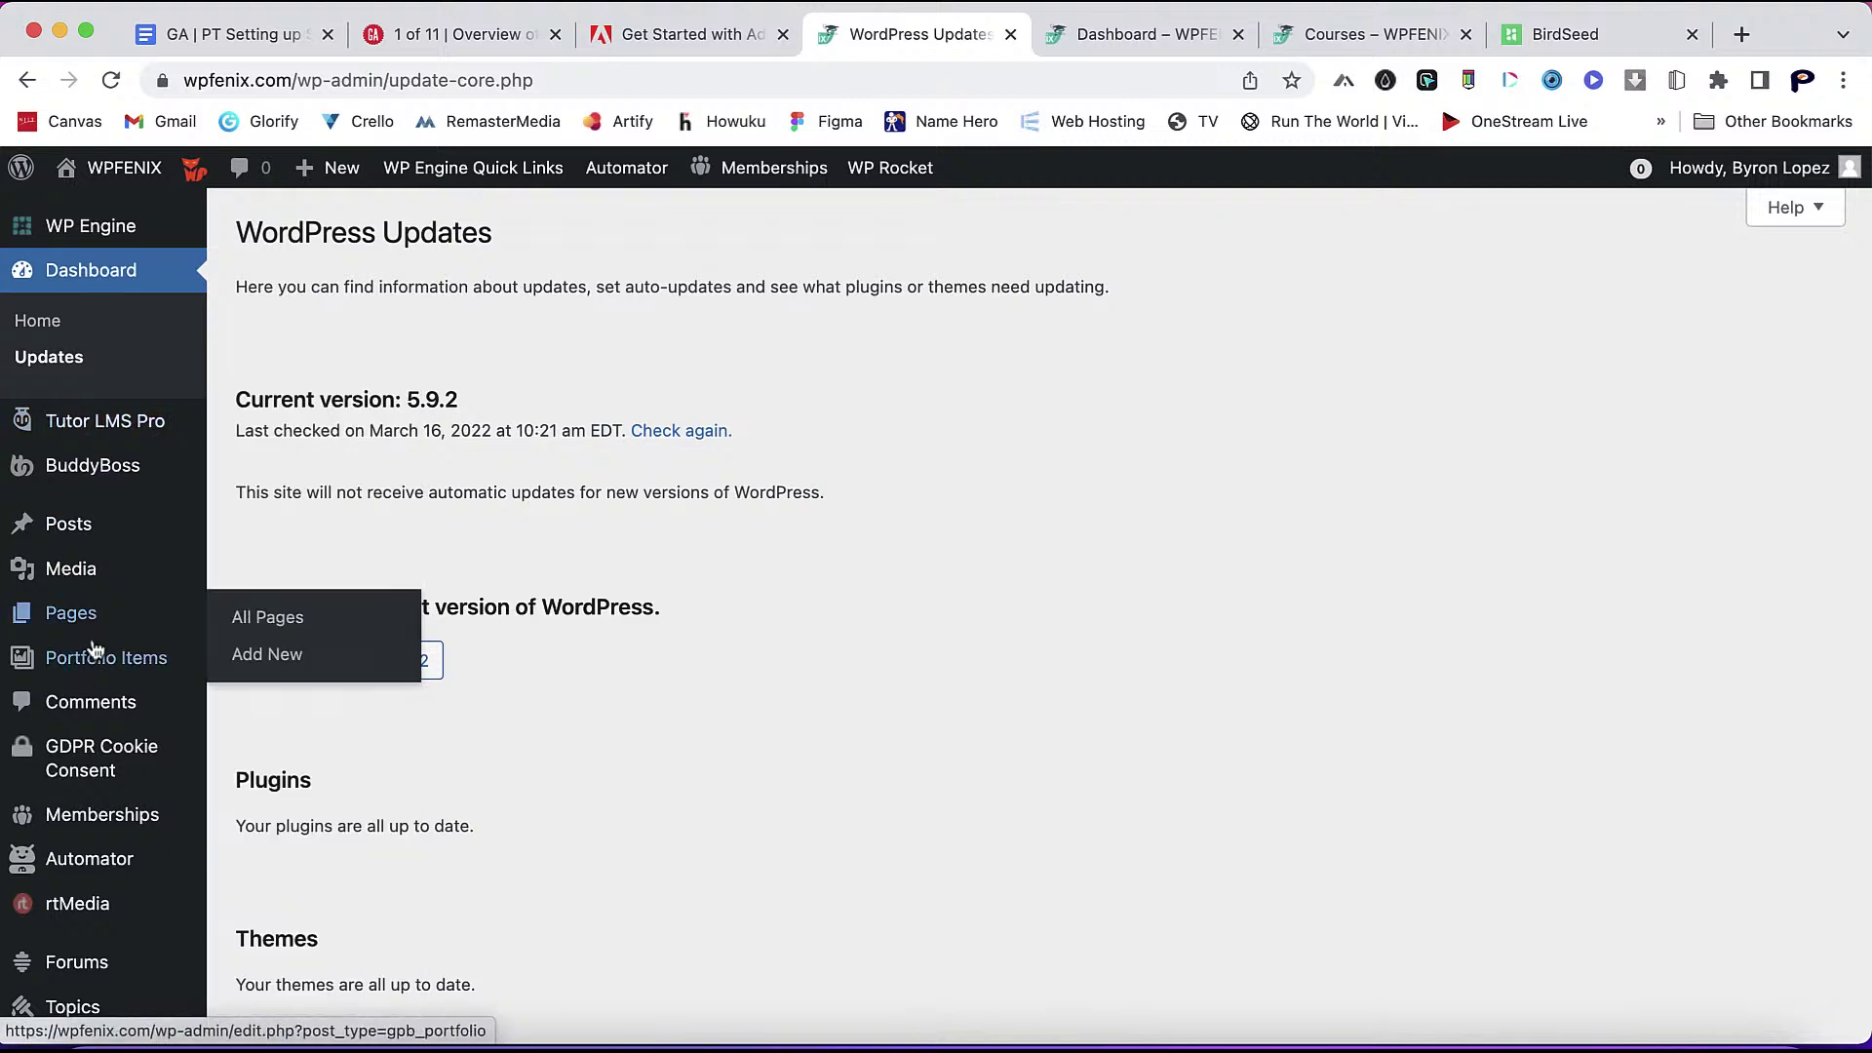
{"action": "mouse_move", "coordinate": [104, 741]}
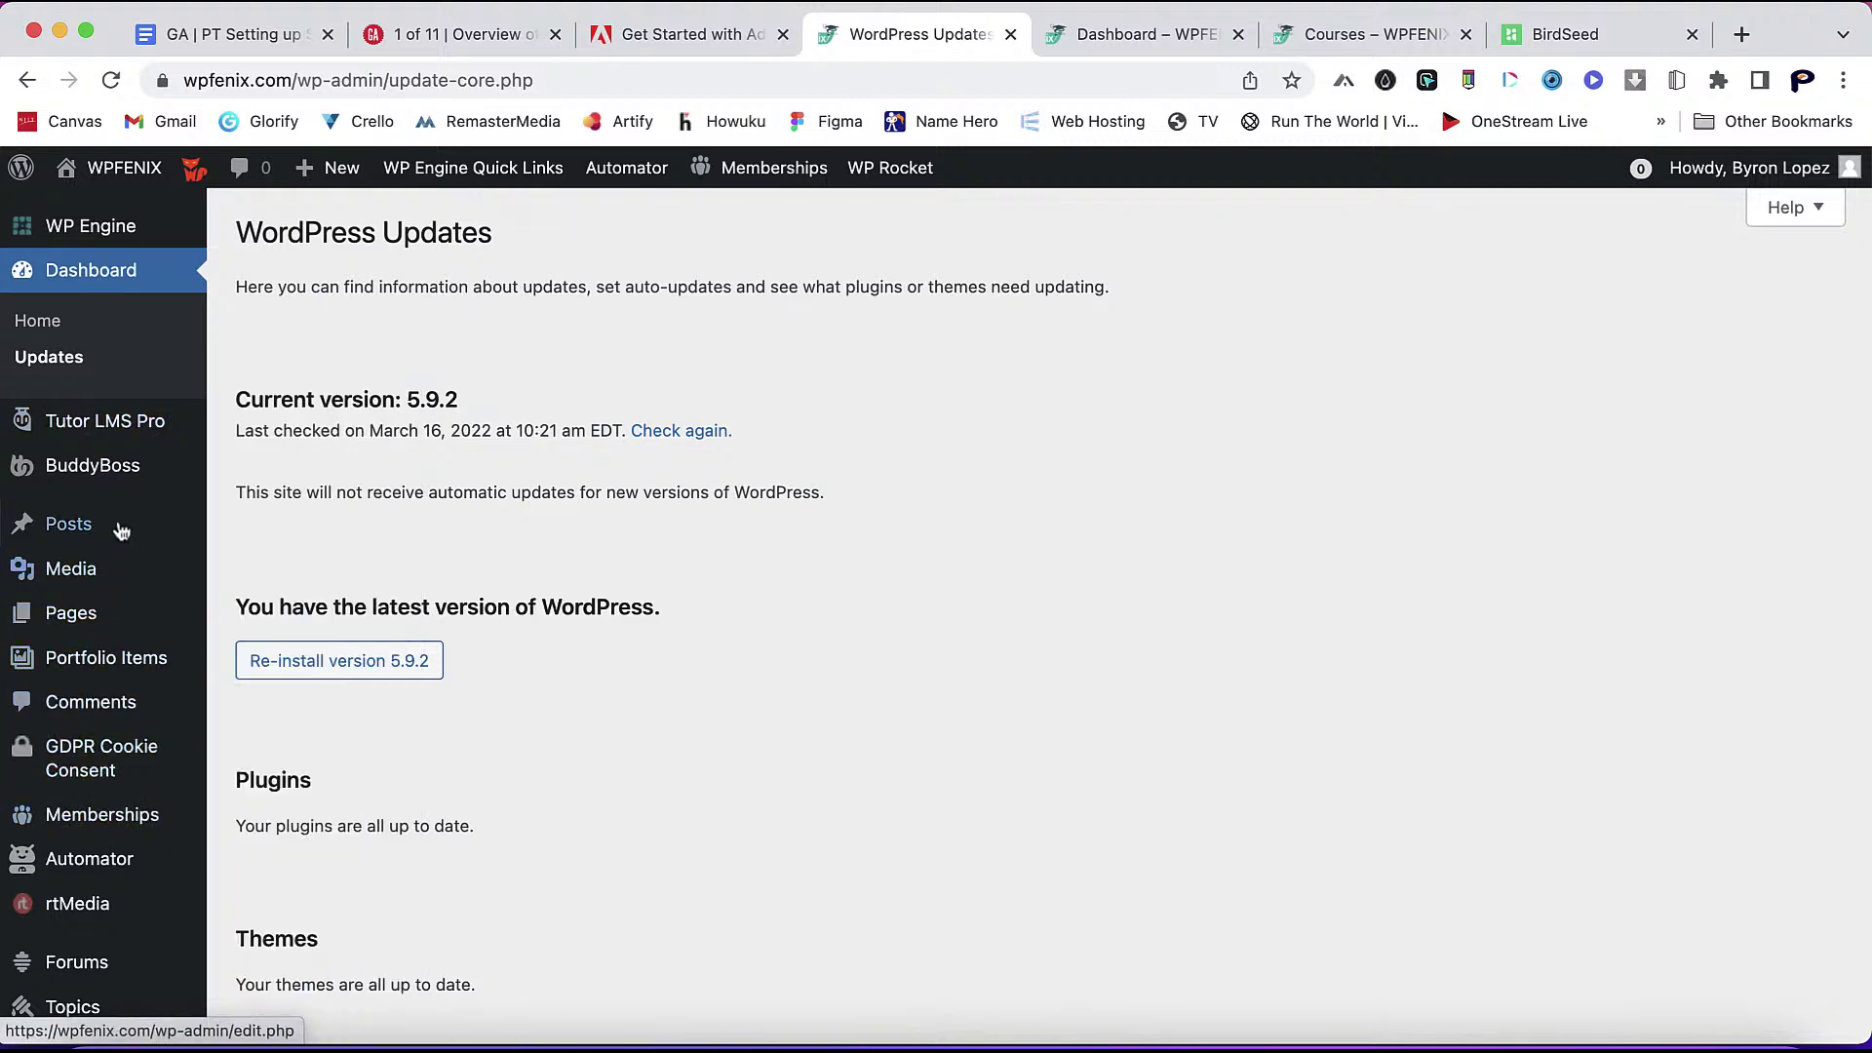
{"action": "scroll", "coordinate": [107, 682], "scroll_direction": "down", "scroll_amount": 2}
{"action": "scroll", "coordinate": [108, 683], "scroll_direction": "down", "scroll_amount": 3}
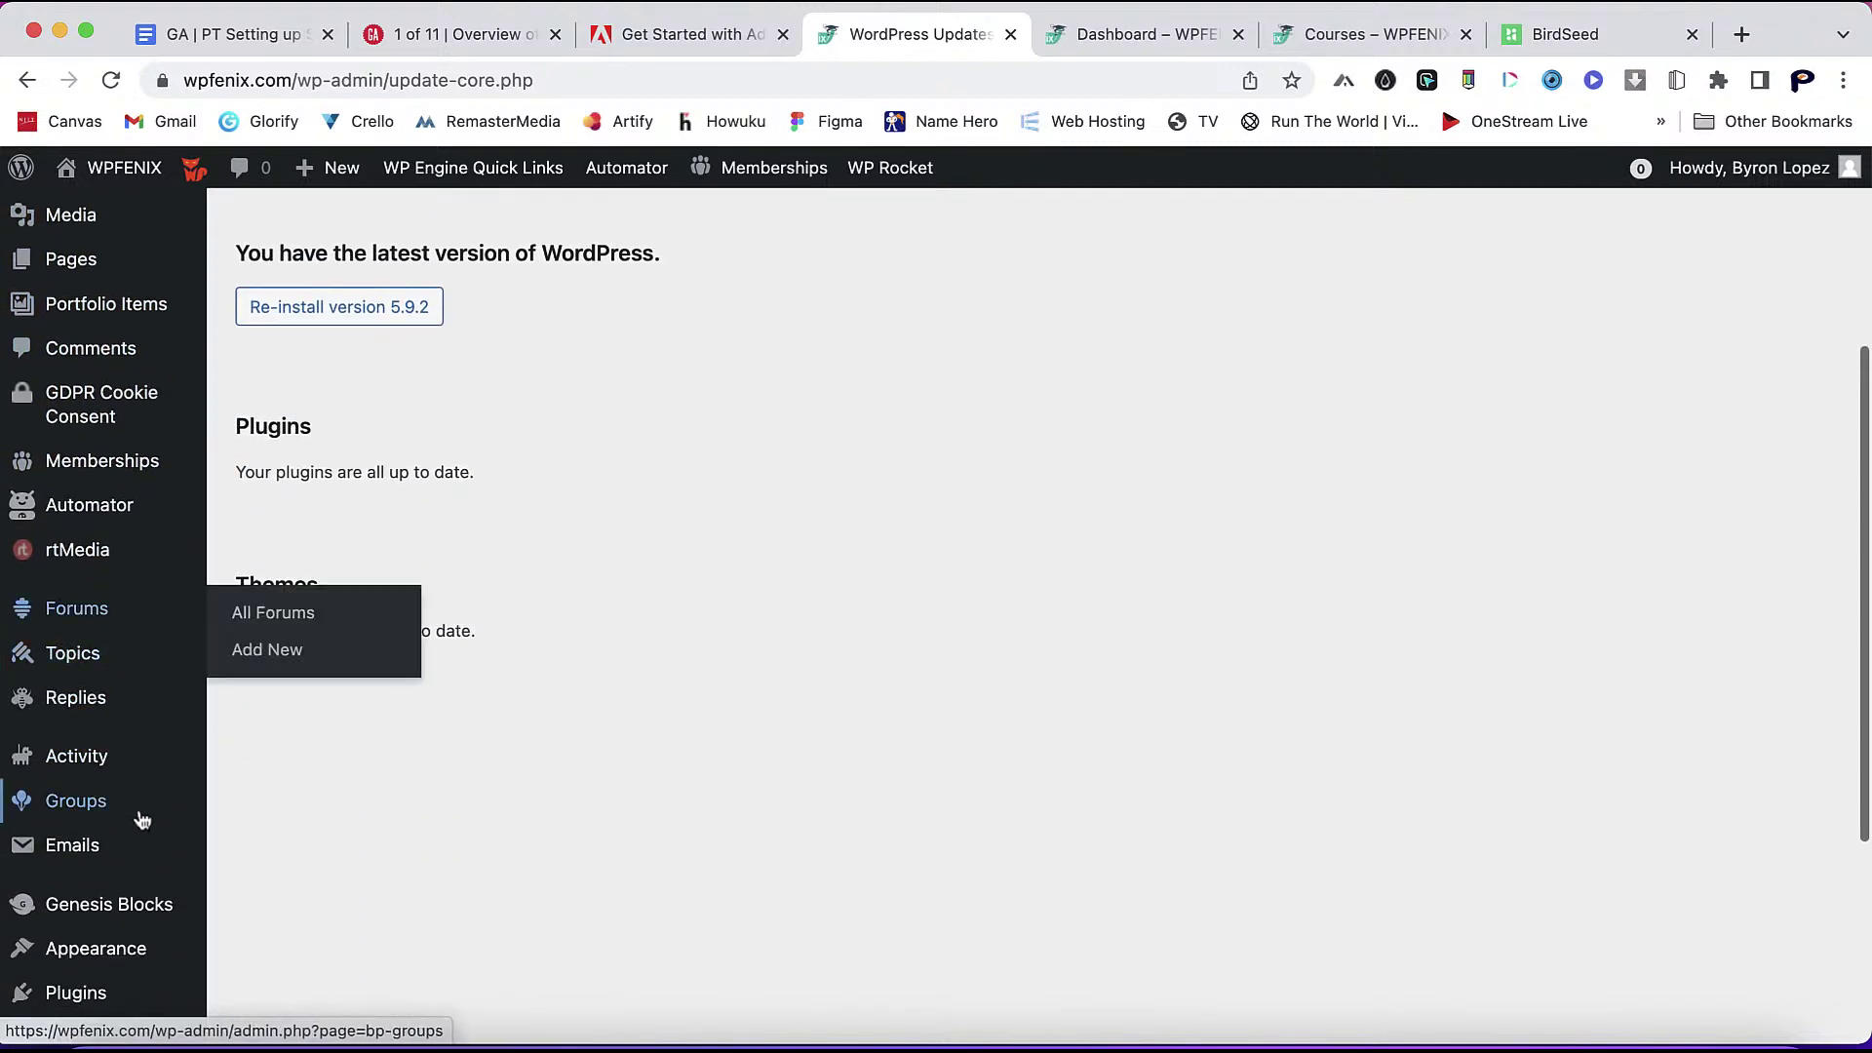
{"action": "scroll", "coordinate": [138, 819], "scroll_direction": "down", "scroll_amount": 3}
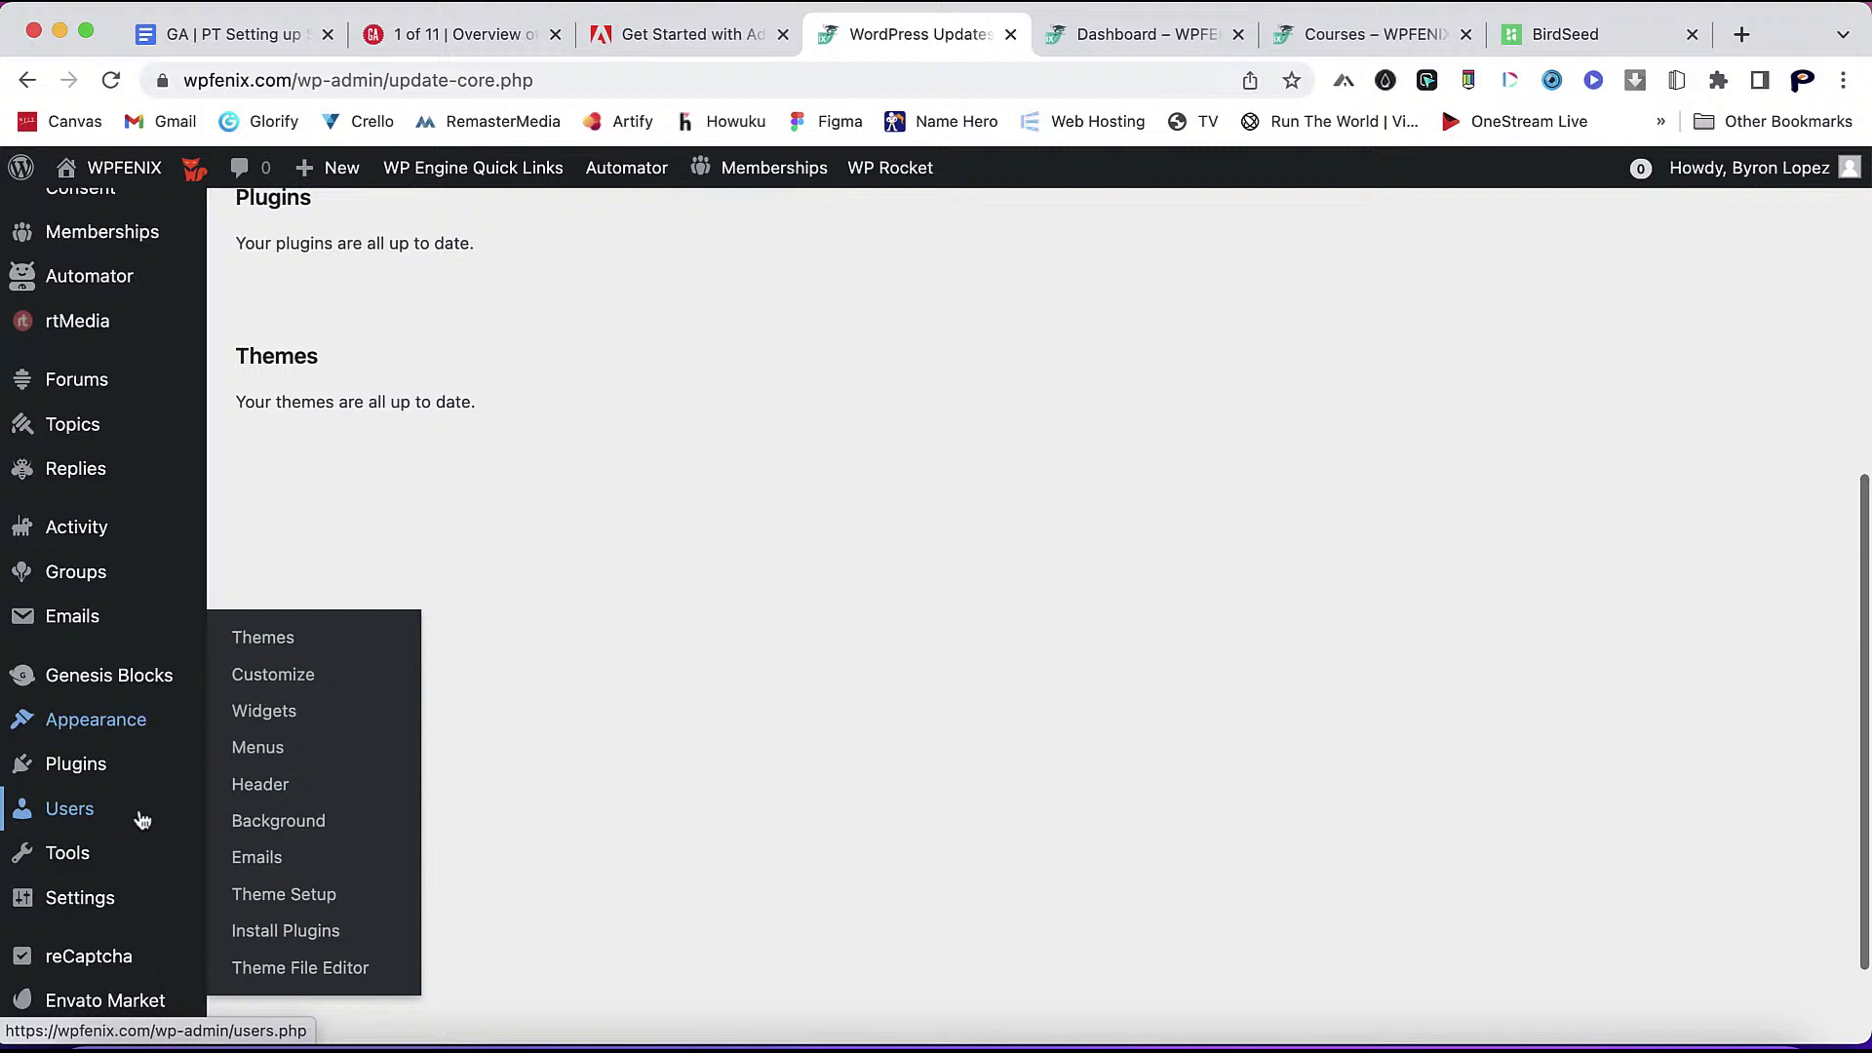
{"action": "right_click", "coordinate": [263, 683]}
{"action": "left_click", "coordinate": [363, 701]}
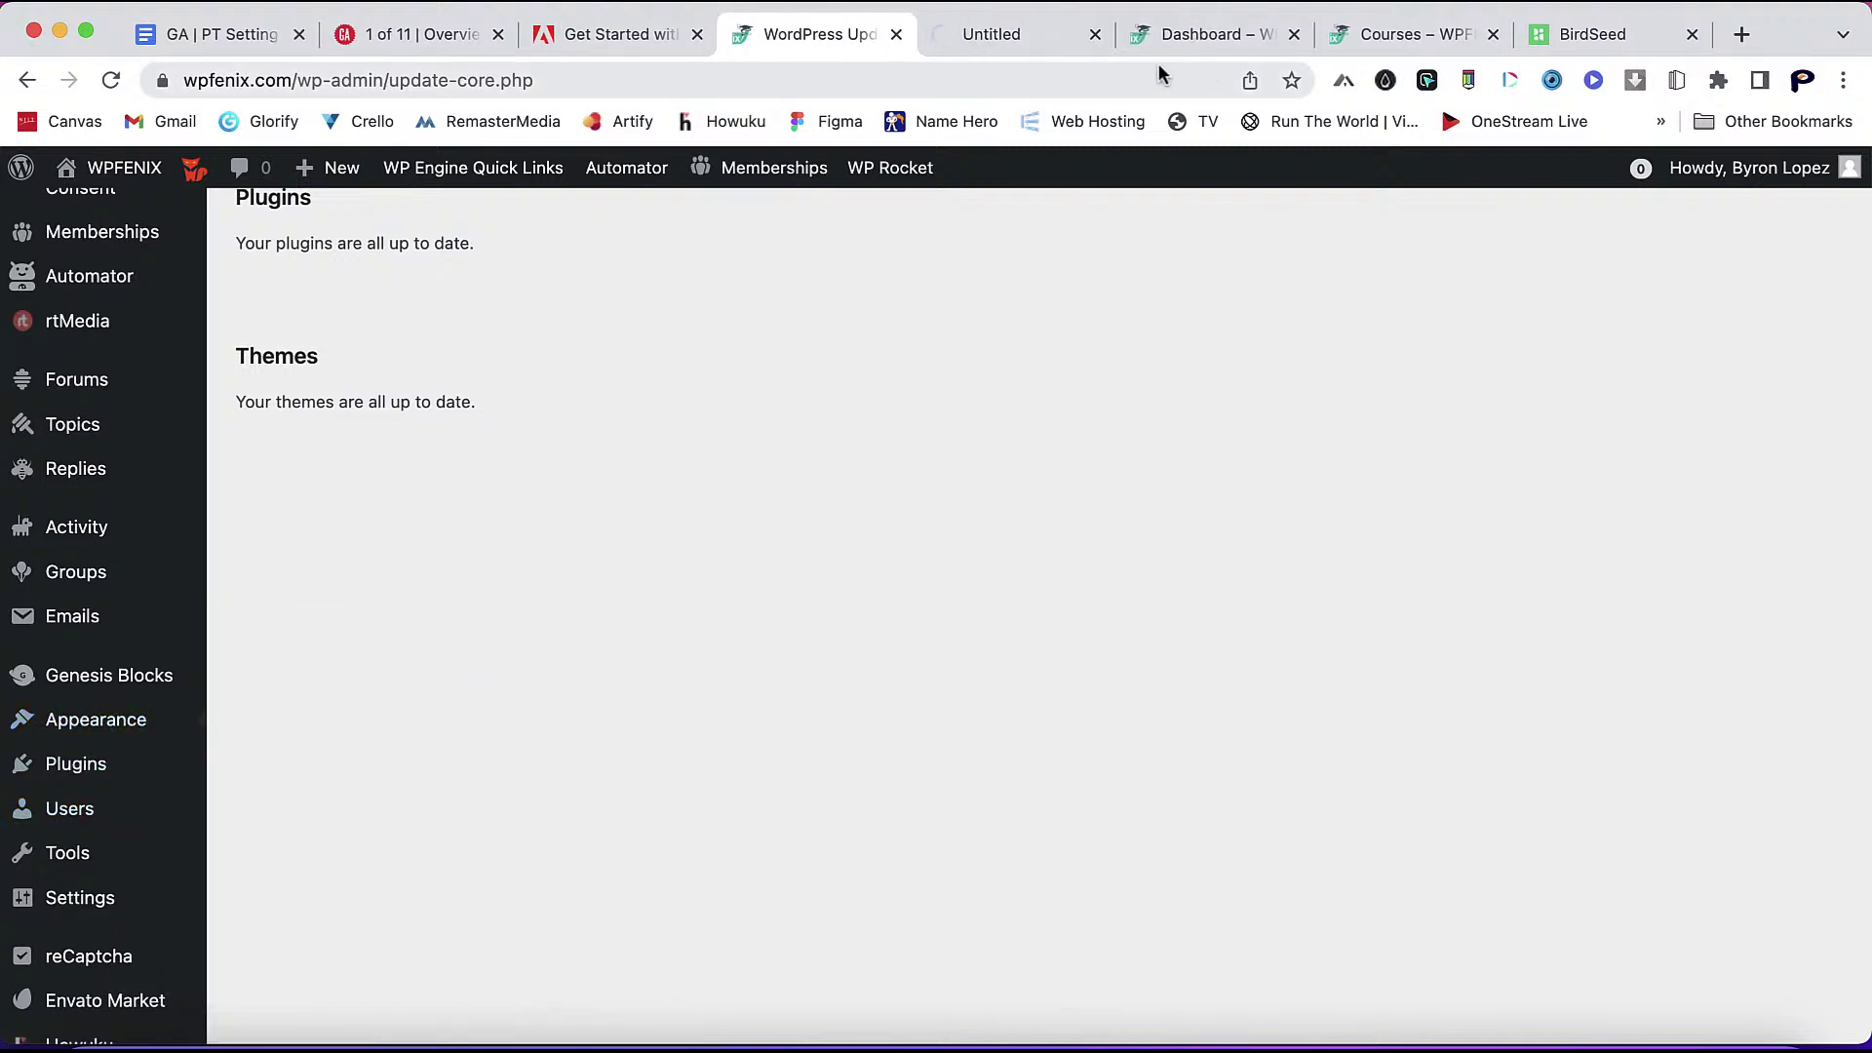
{"action": "left_click", "coordinate": [1021, 35]}
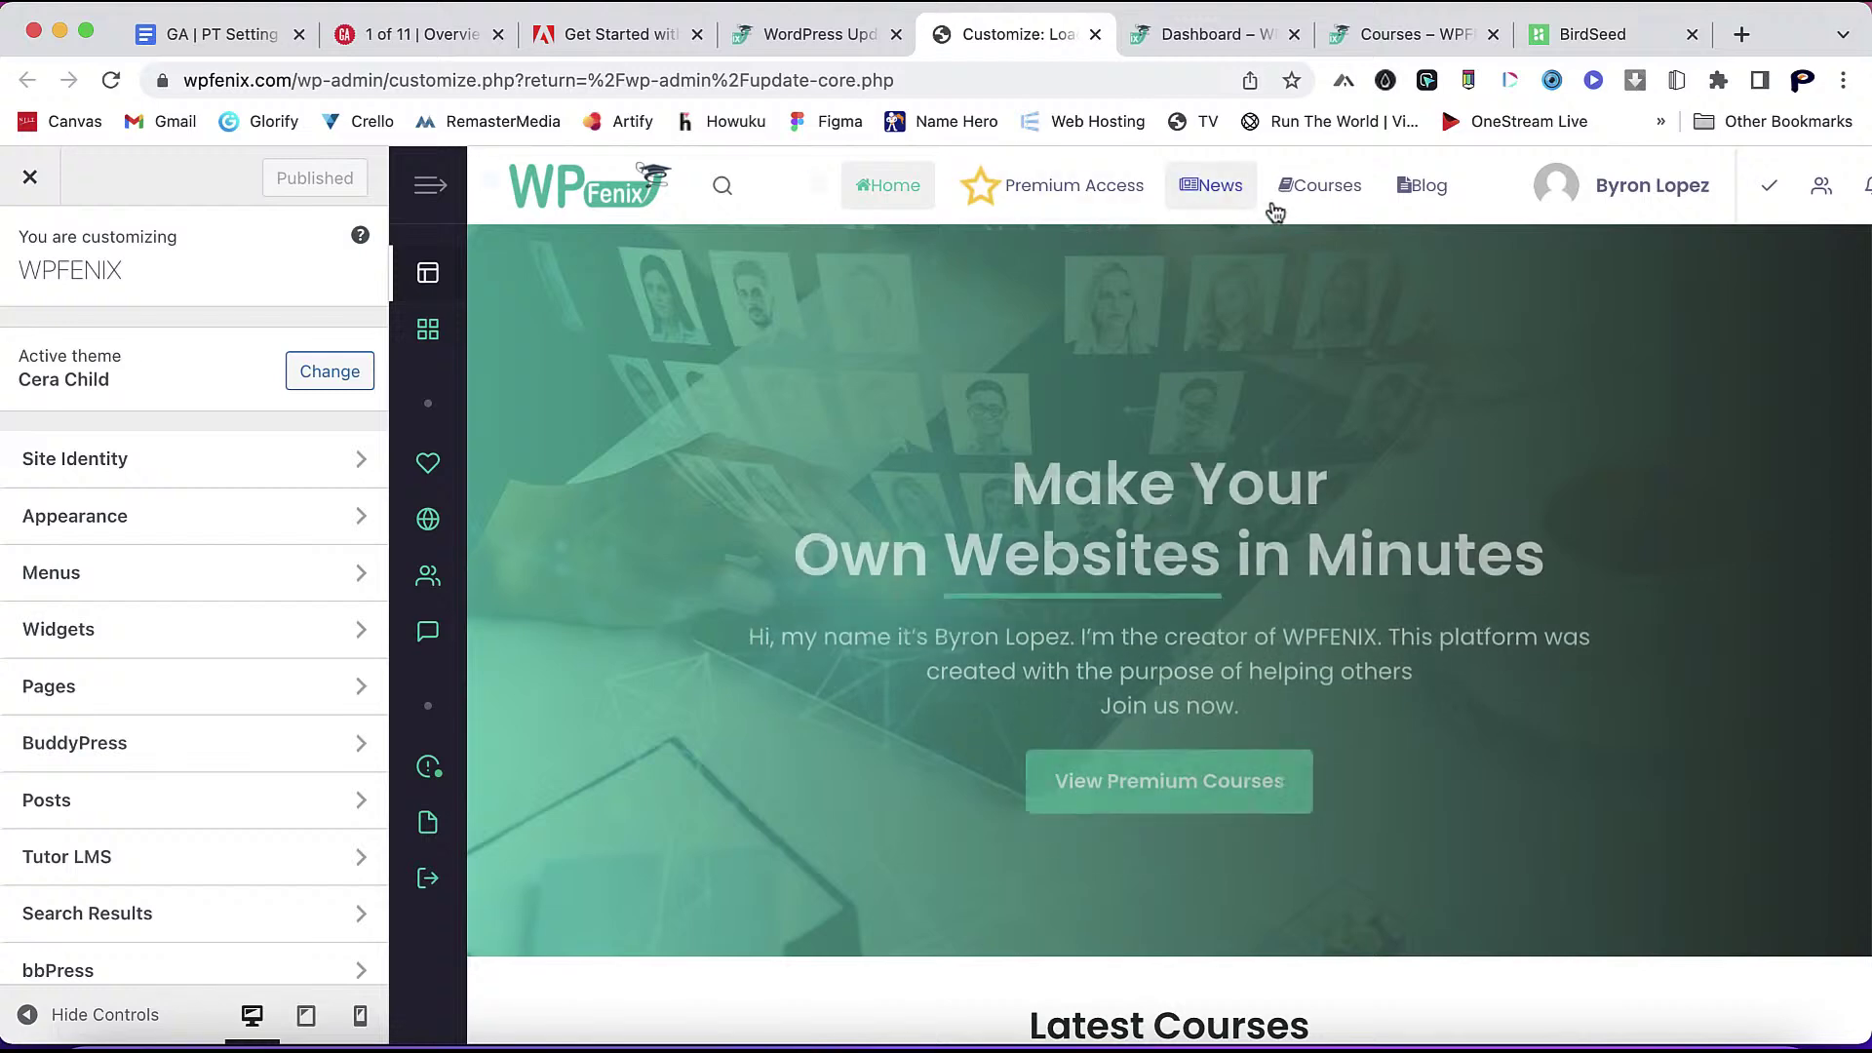
- Preview the Courses page and open the Primary button colour settings under Appearance > Buttons
{"action": "left_click", "coordinate": [1316, 200]}
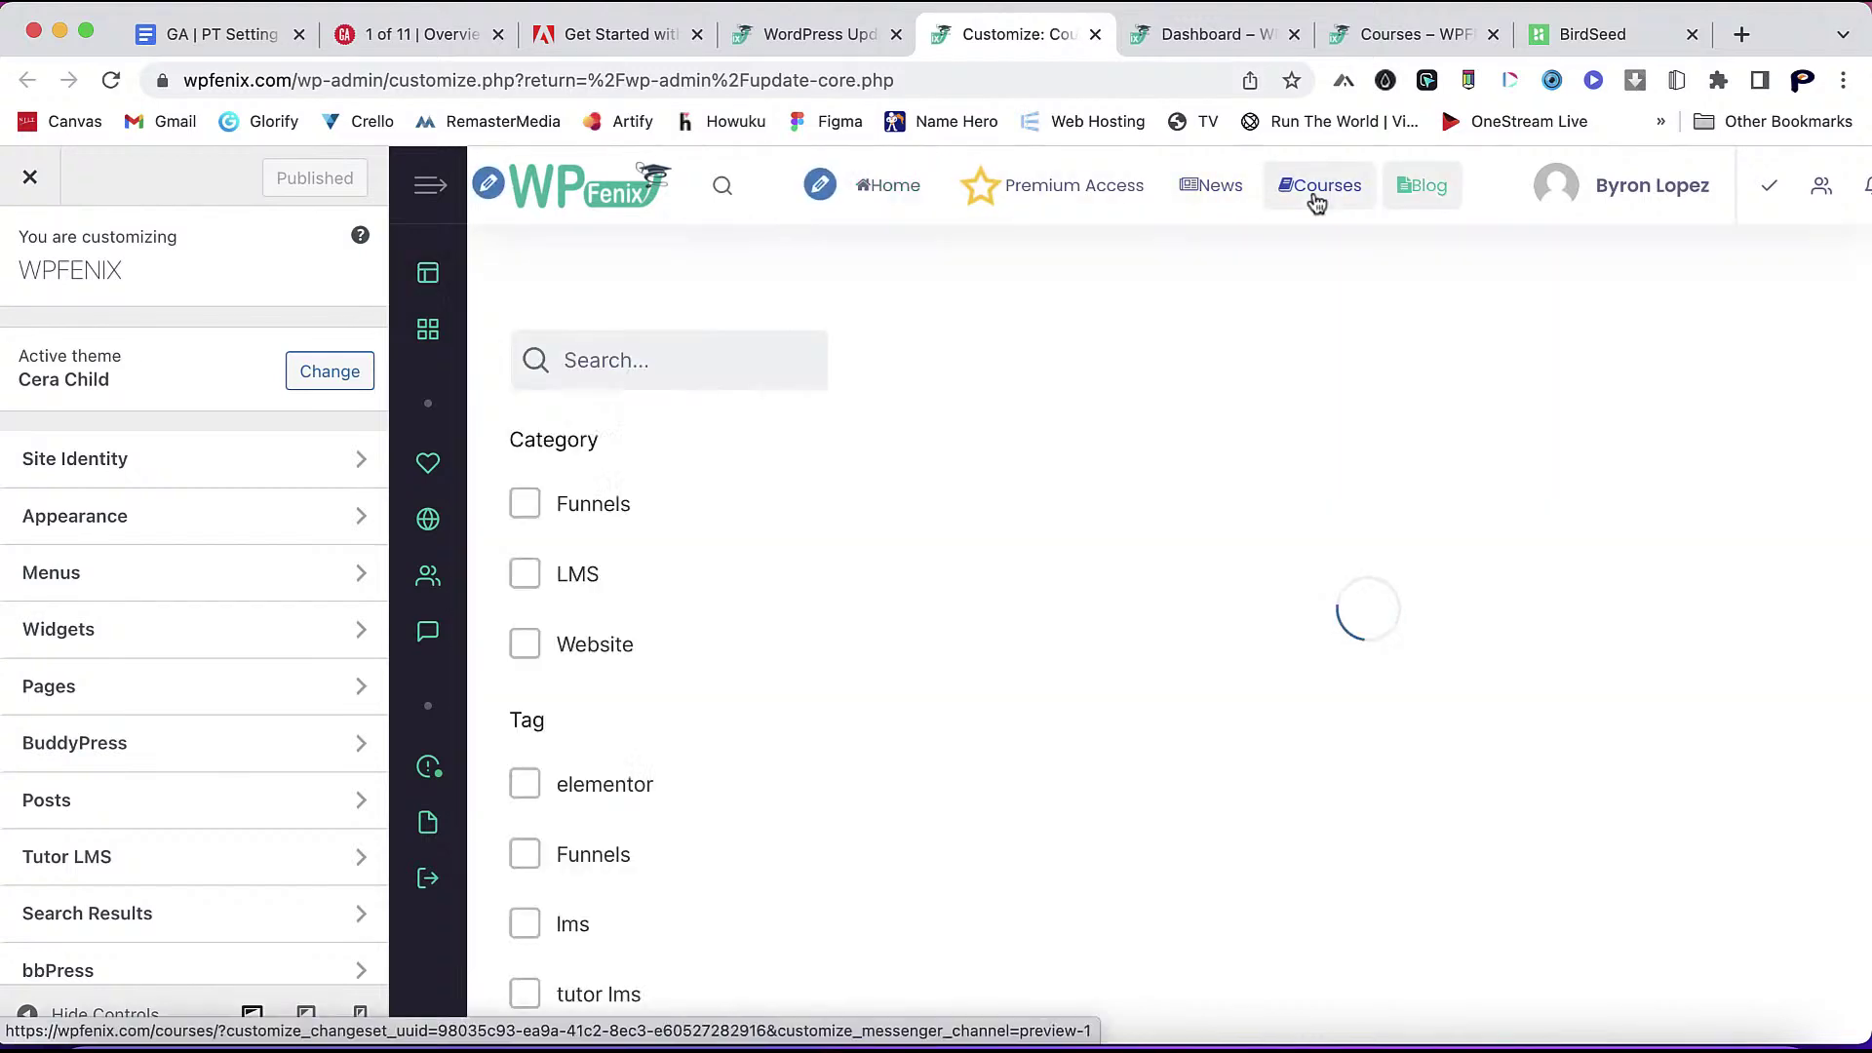
{"action": "scroll", "coordinate": [1021, 487], "scroll_direction": "down", "scroll_amount": 3}
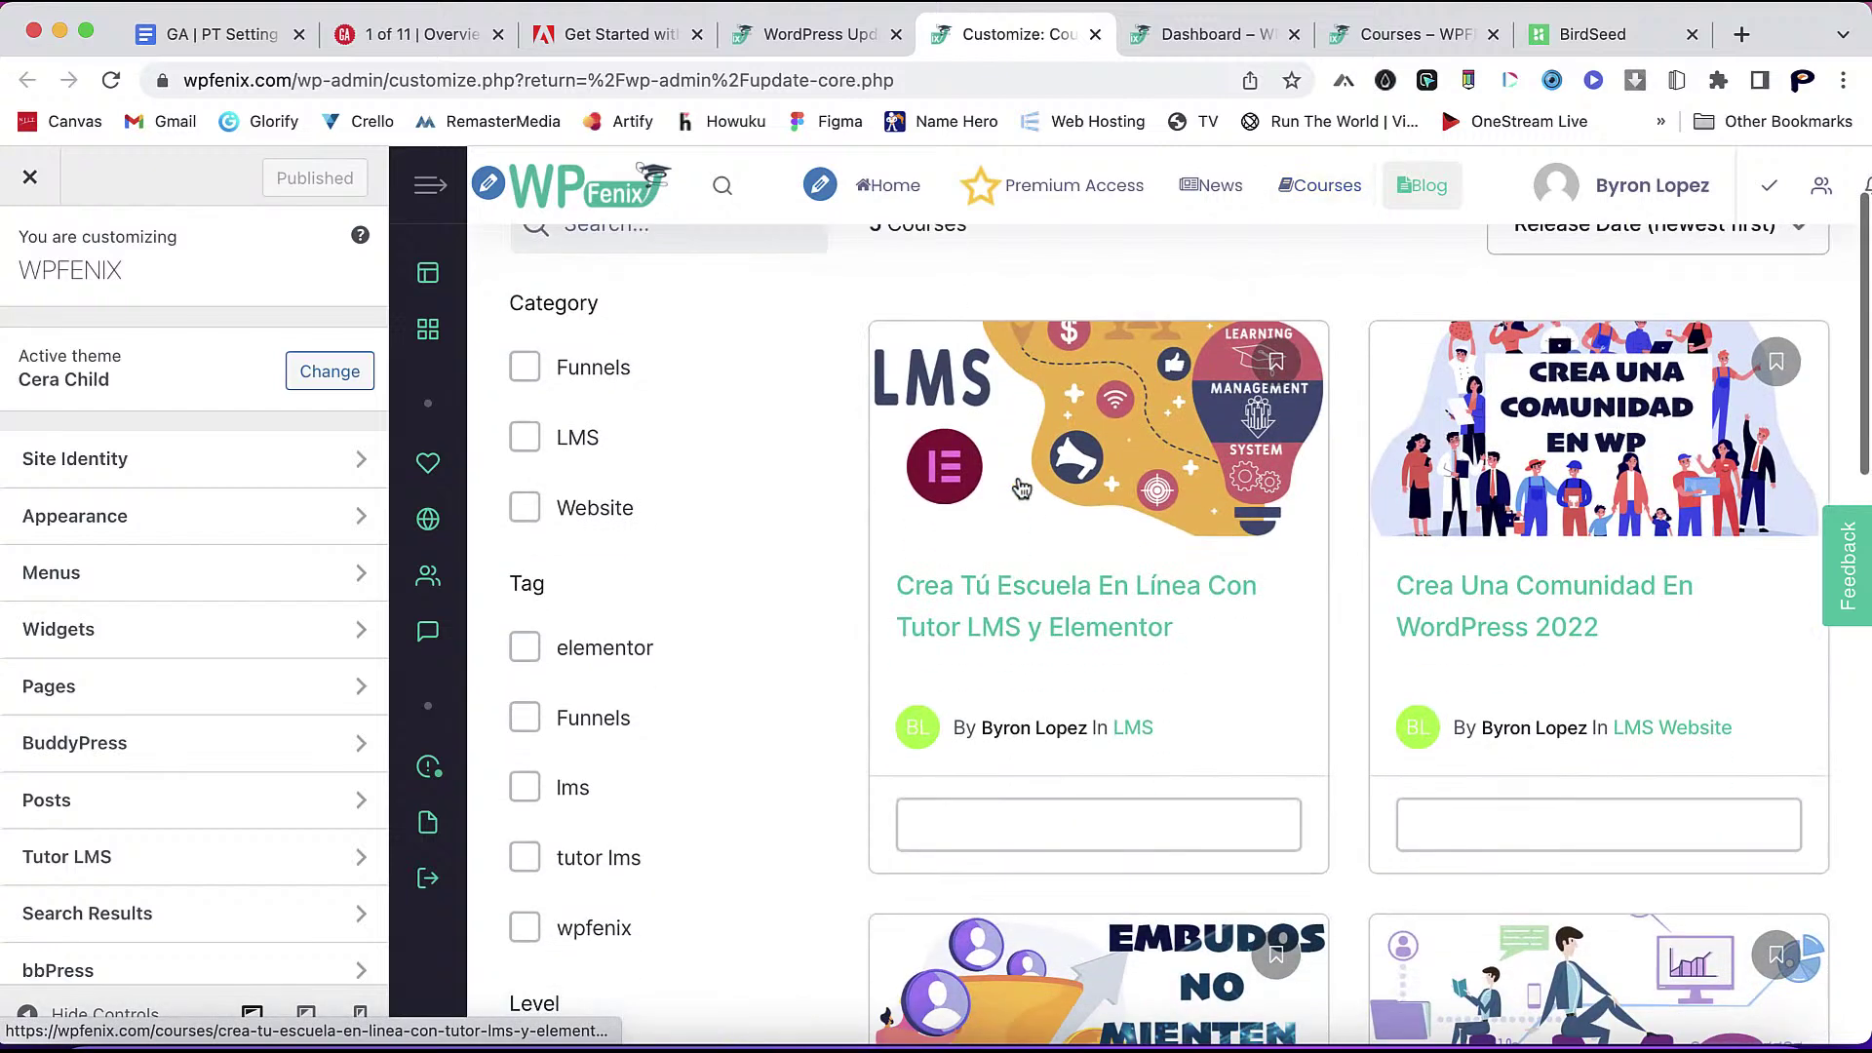
{"action": "left_click", "coordinate": [263, 520]}
{"action": "left_click", "coordinate": [217, 523]}
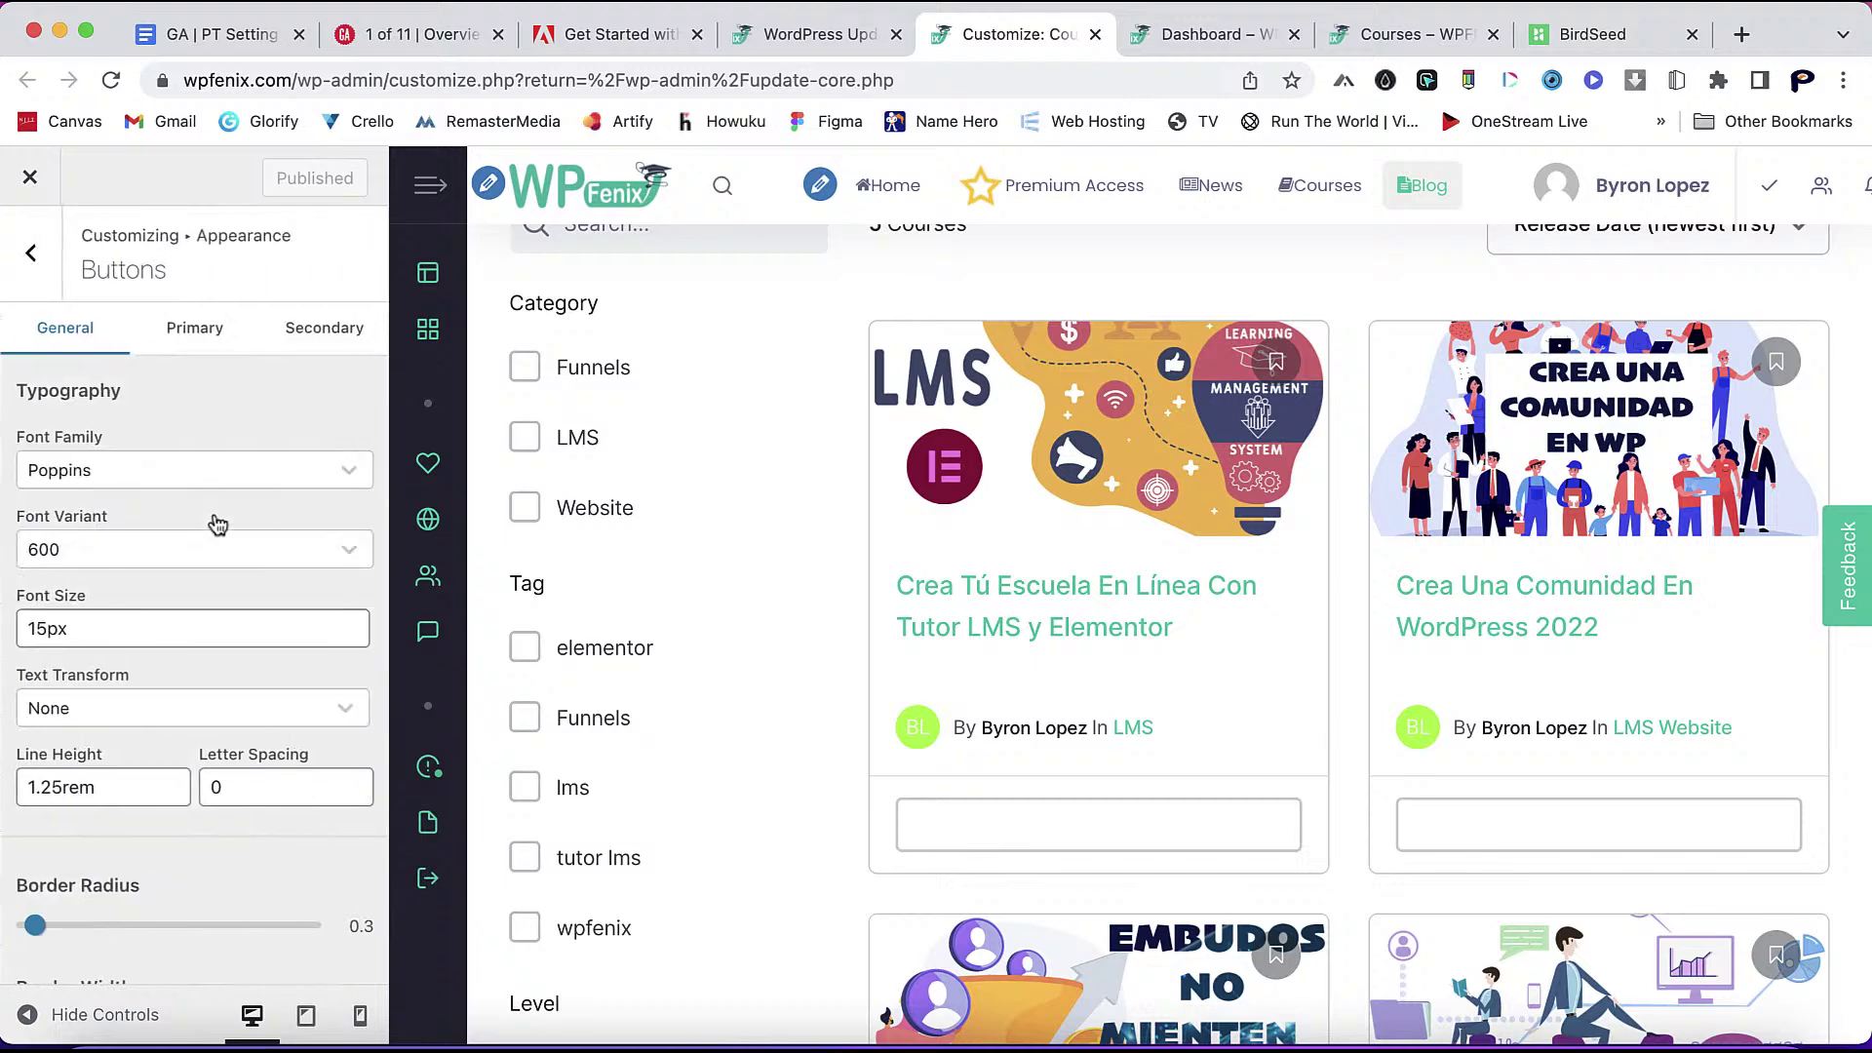
{"action": "scroll", "coordinate": [248, 556], "scroll_direction": "down", "scroll_amount": 4}
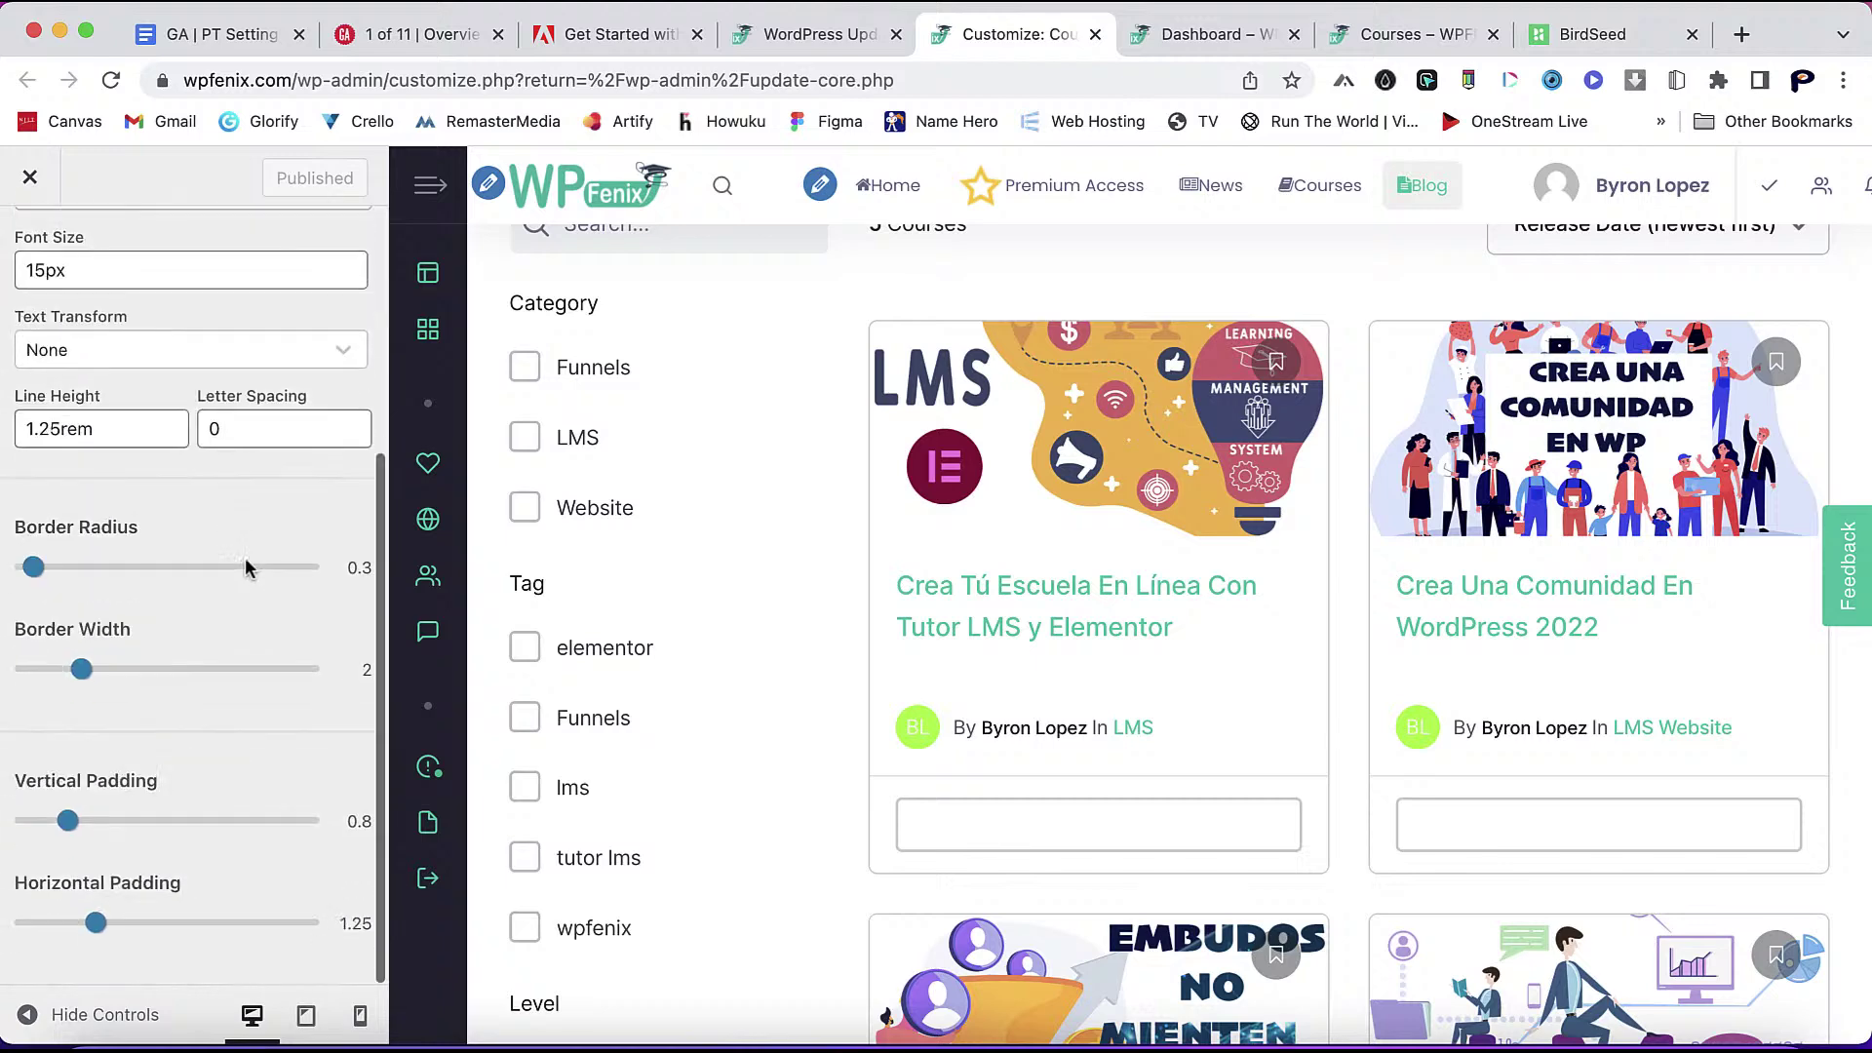
{"action": "scroll", "coordinate": [248, 546], "scroll_direction": "up", "scroll_amount": 4}
{"action": "left_click", "coordinate": [293, 328]}
{"action": "left_click", "coordinate": [224, 330]}
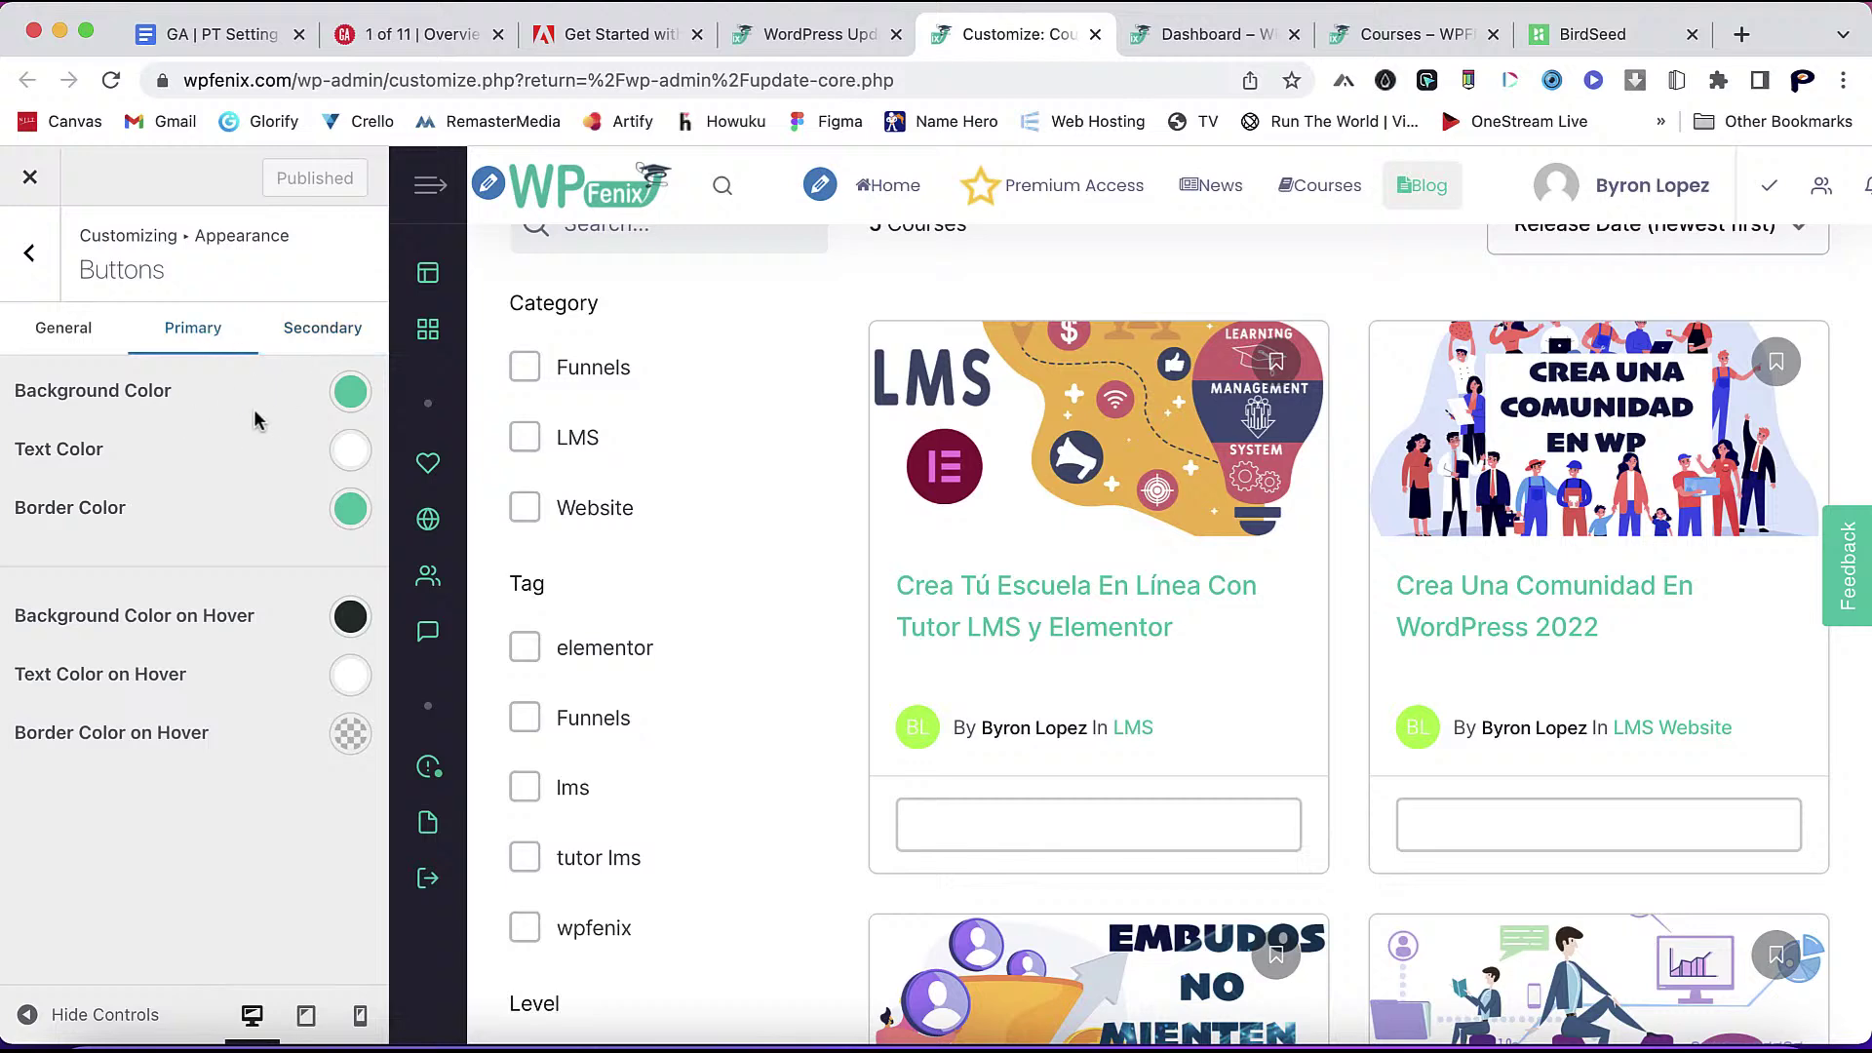
- Pick the site's teal #2fbba5 with the eyedropper and paste it as the primary text colour
{"action": "left_click", "coordinate": [349, 450]}
{"action": "left_click_drag", "start_coordinate": [267, 597], "coordinate": [307, 613]}
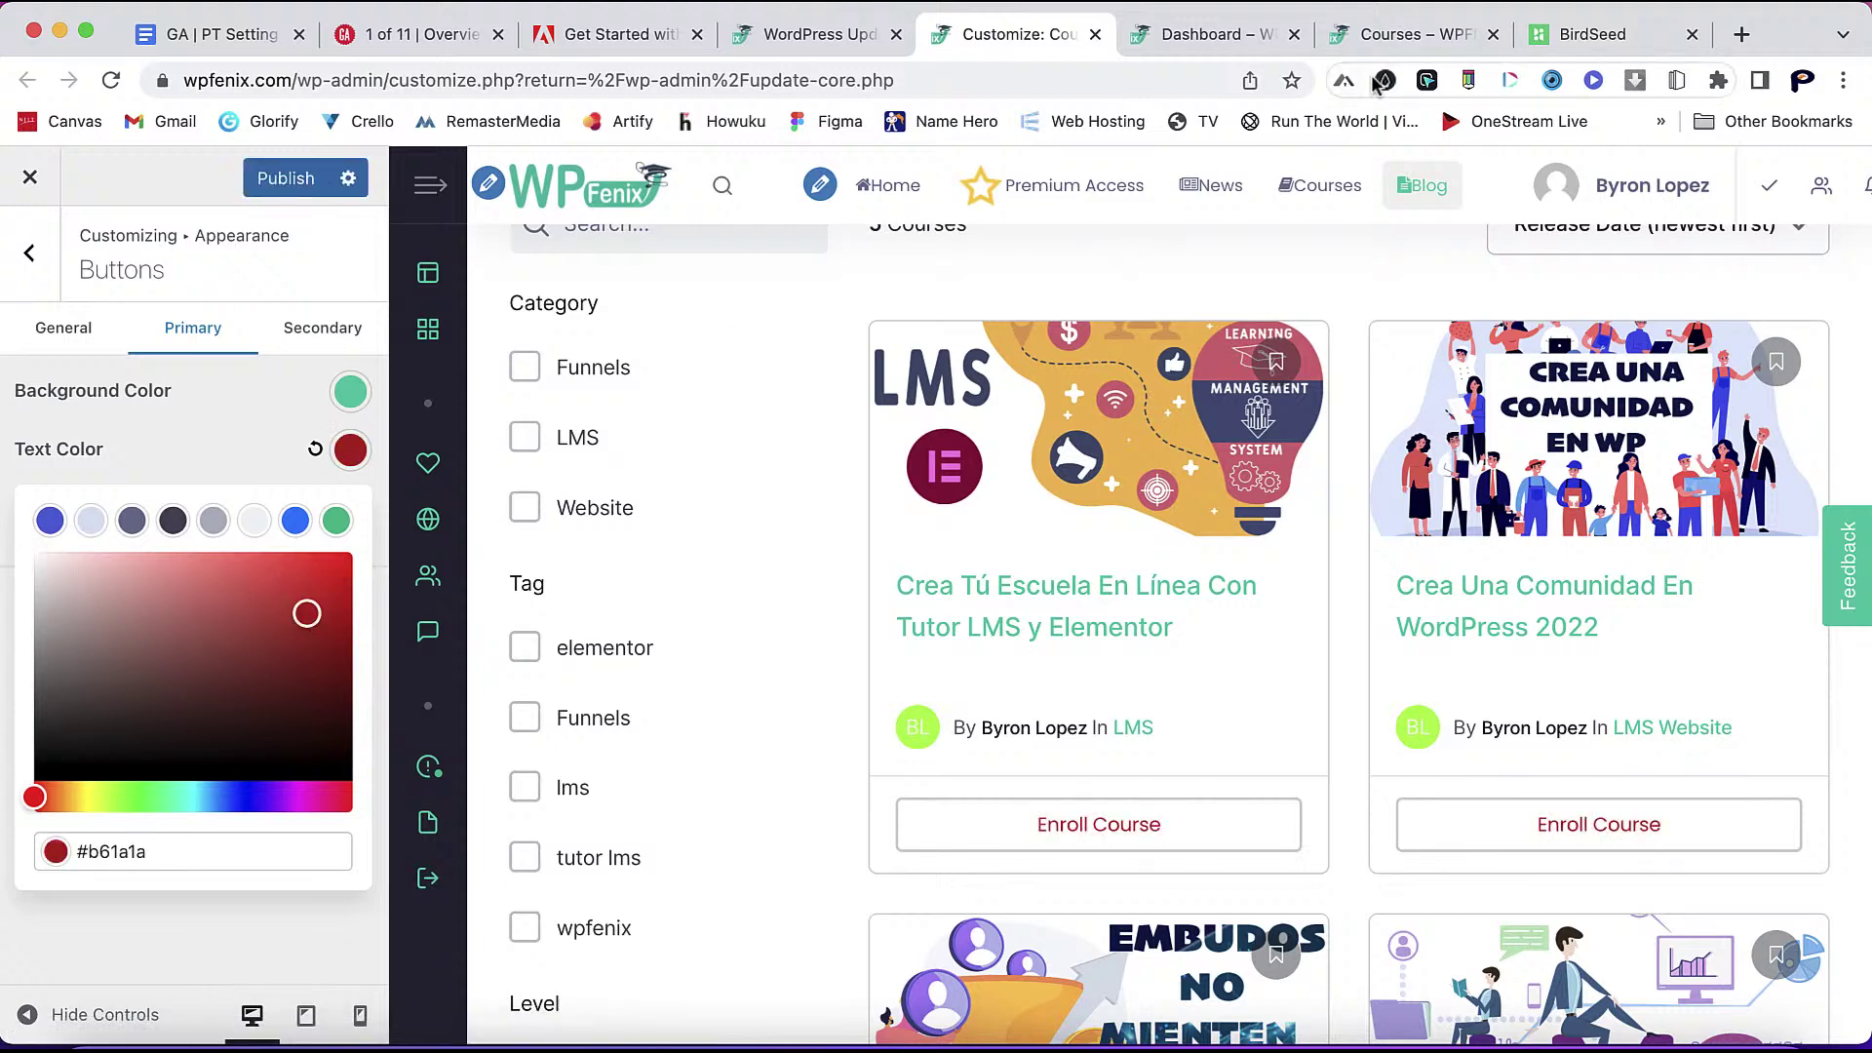
{"action": "left_click", "coordinate": [1427, 82]}
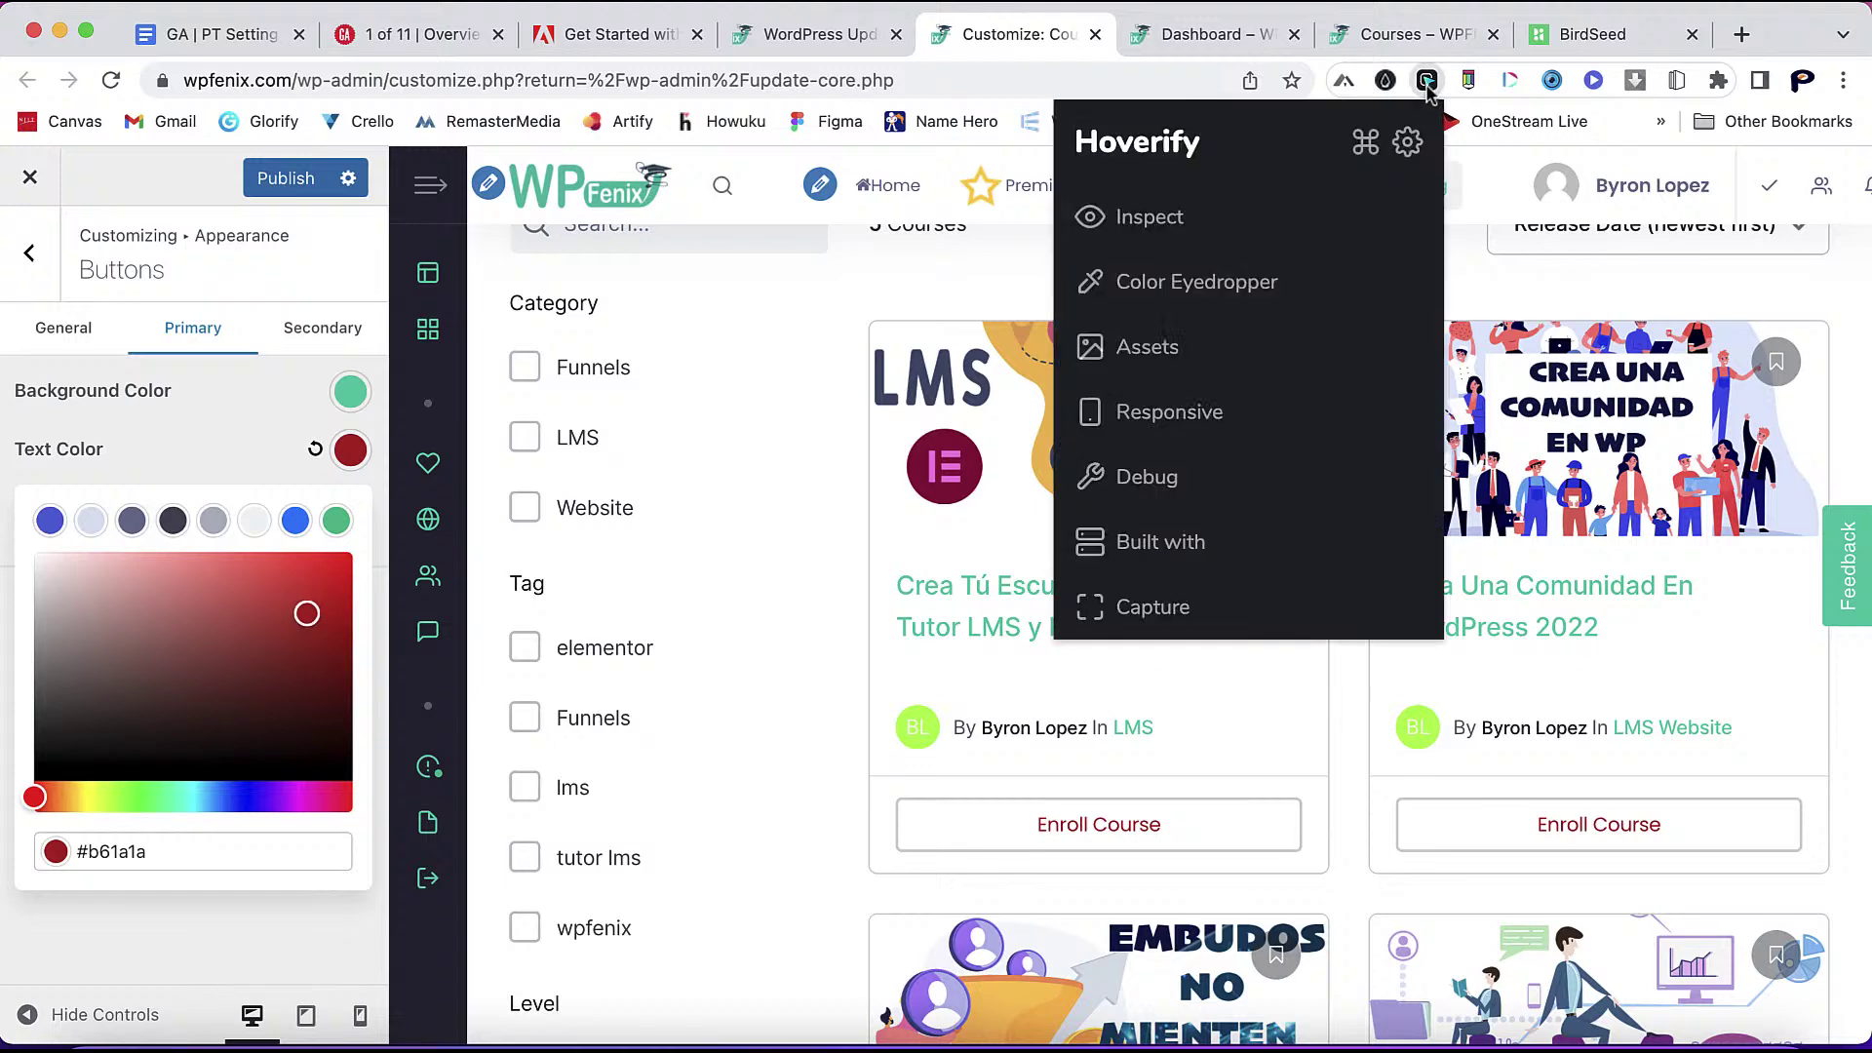
{"action": "left_click", "coordinate": [1219, 283]}
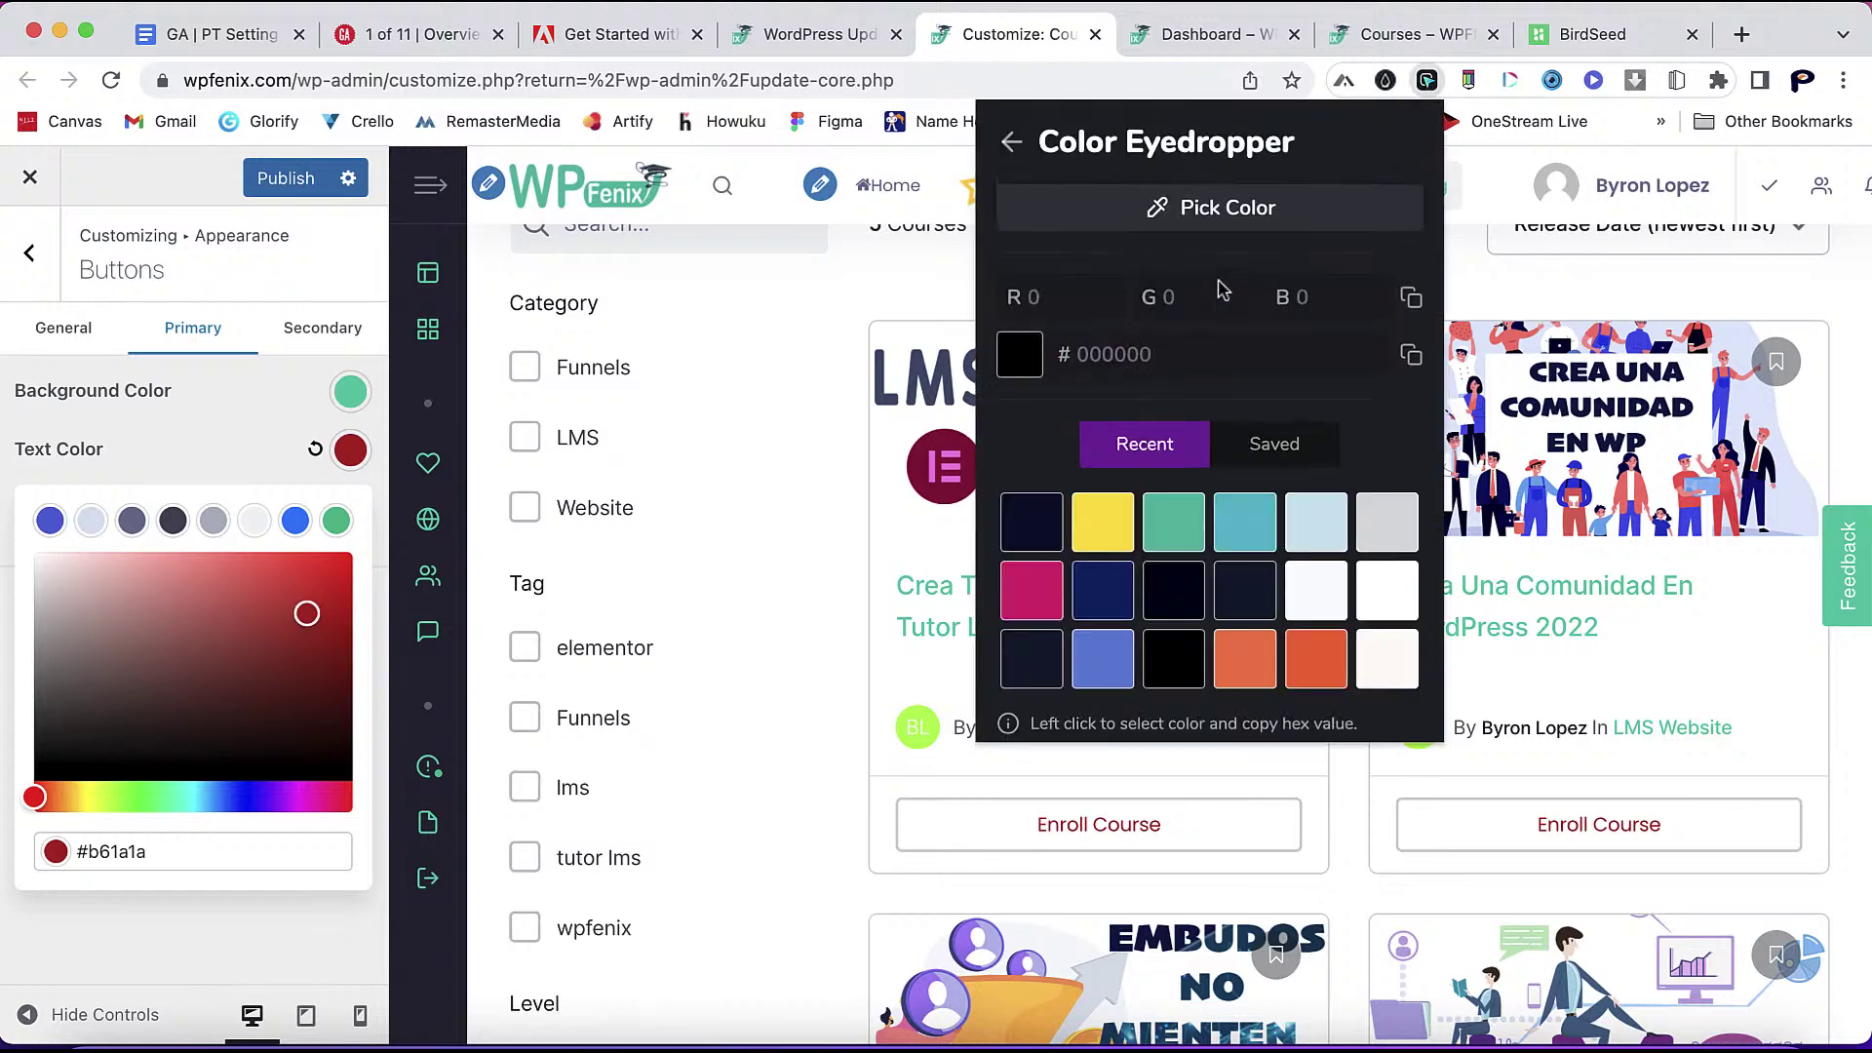
{"action": "left_click", "coordinate": [1175, 524]}
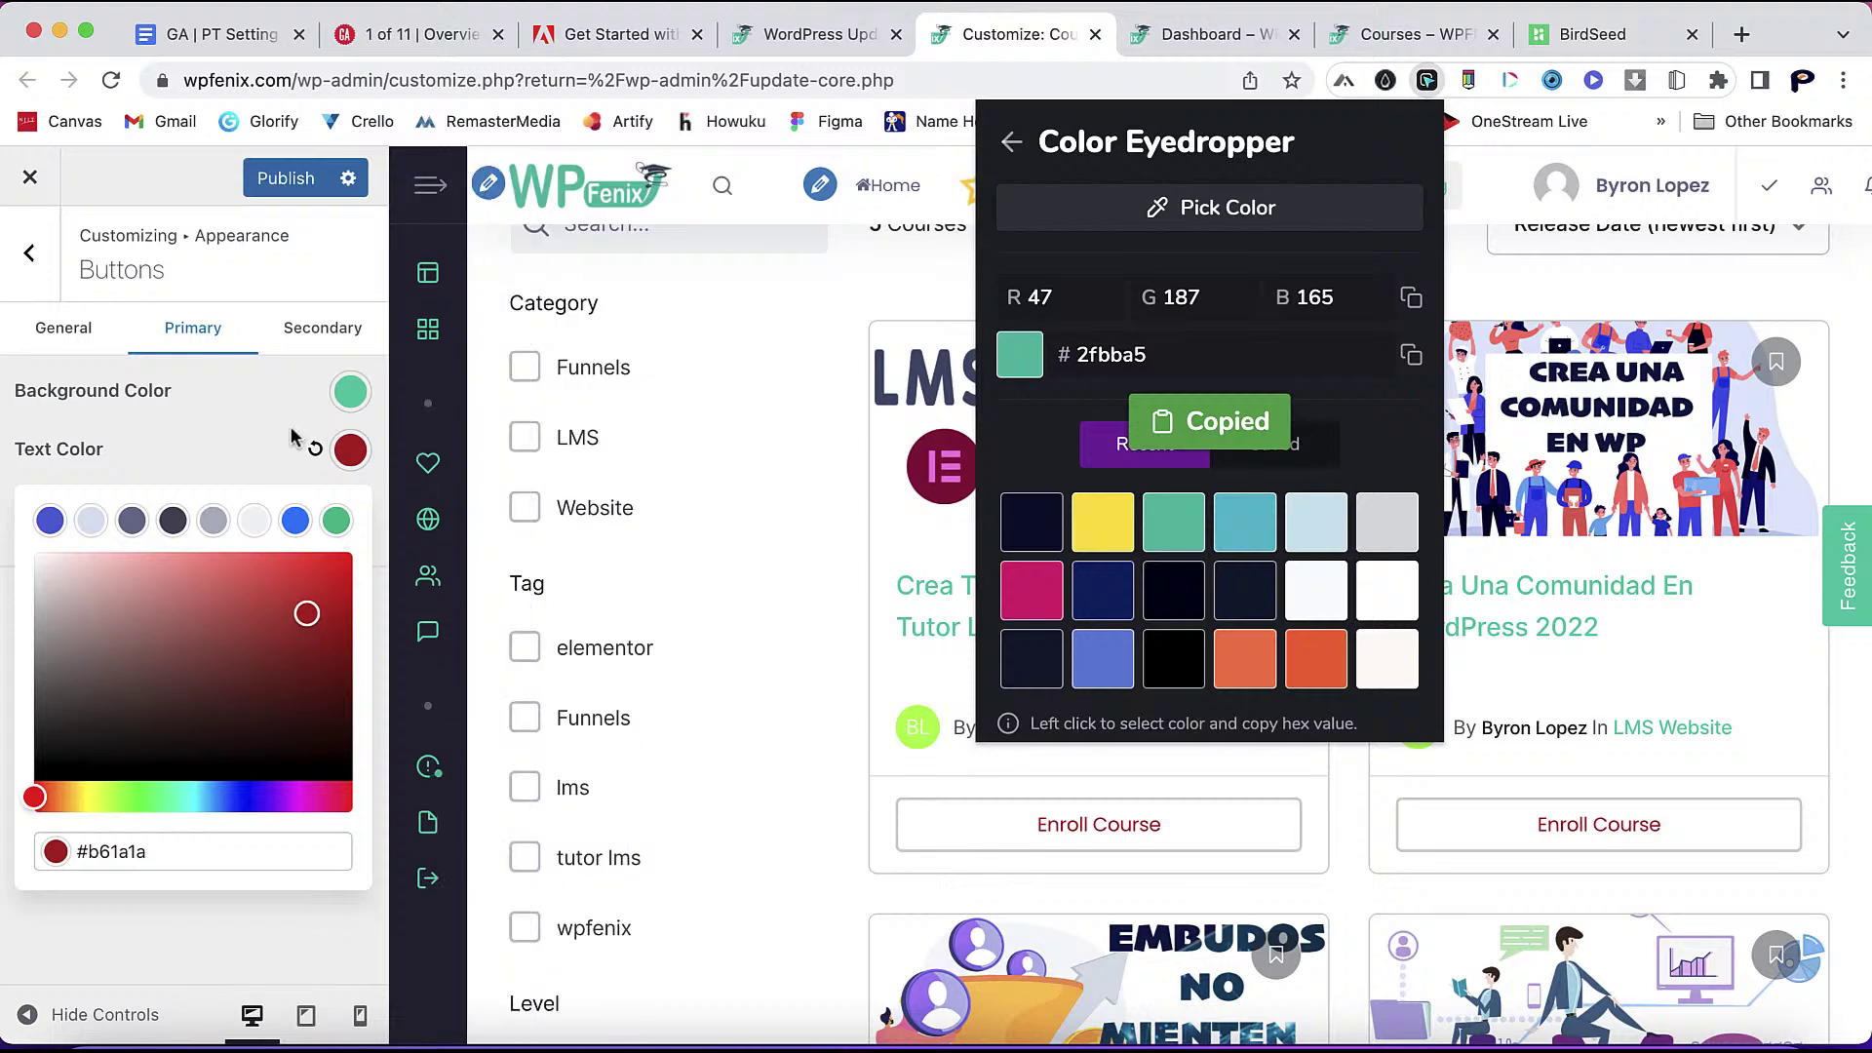
{"action": "double_click", "coordinate": [108, 851]}
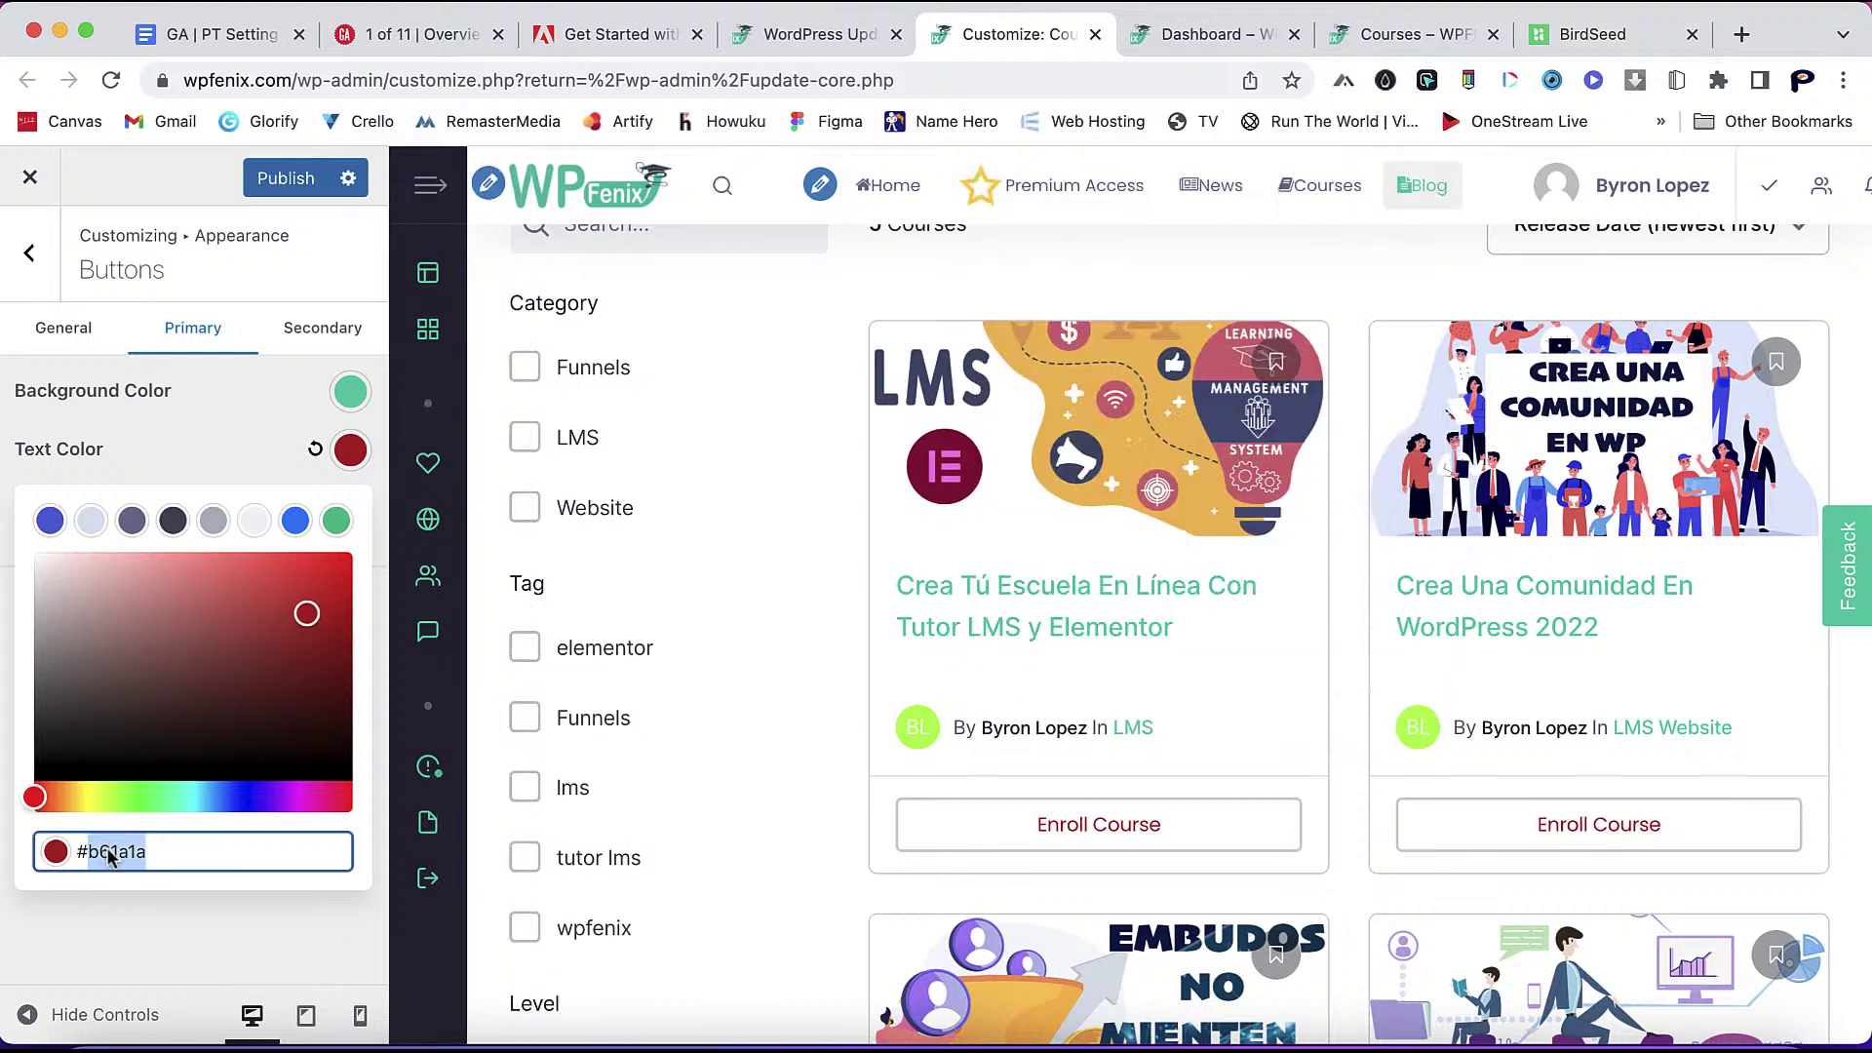
{"action": "right_click", "coordinate": [108, 851]}
{"action": "left_click", "coordinate": [249, 629]}
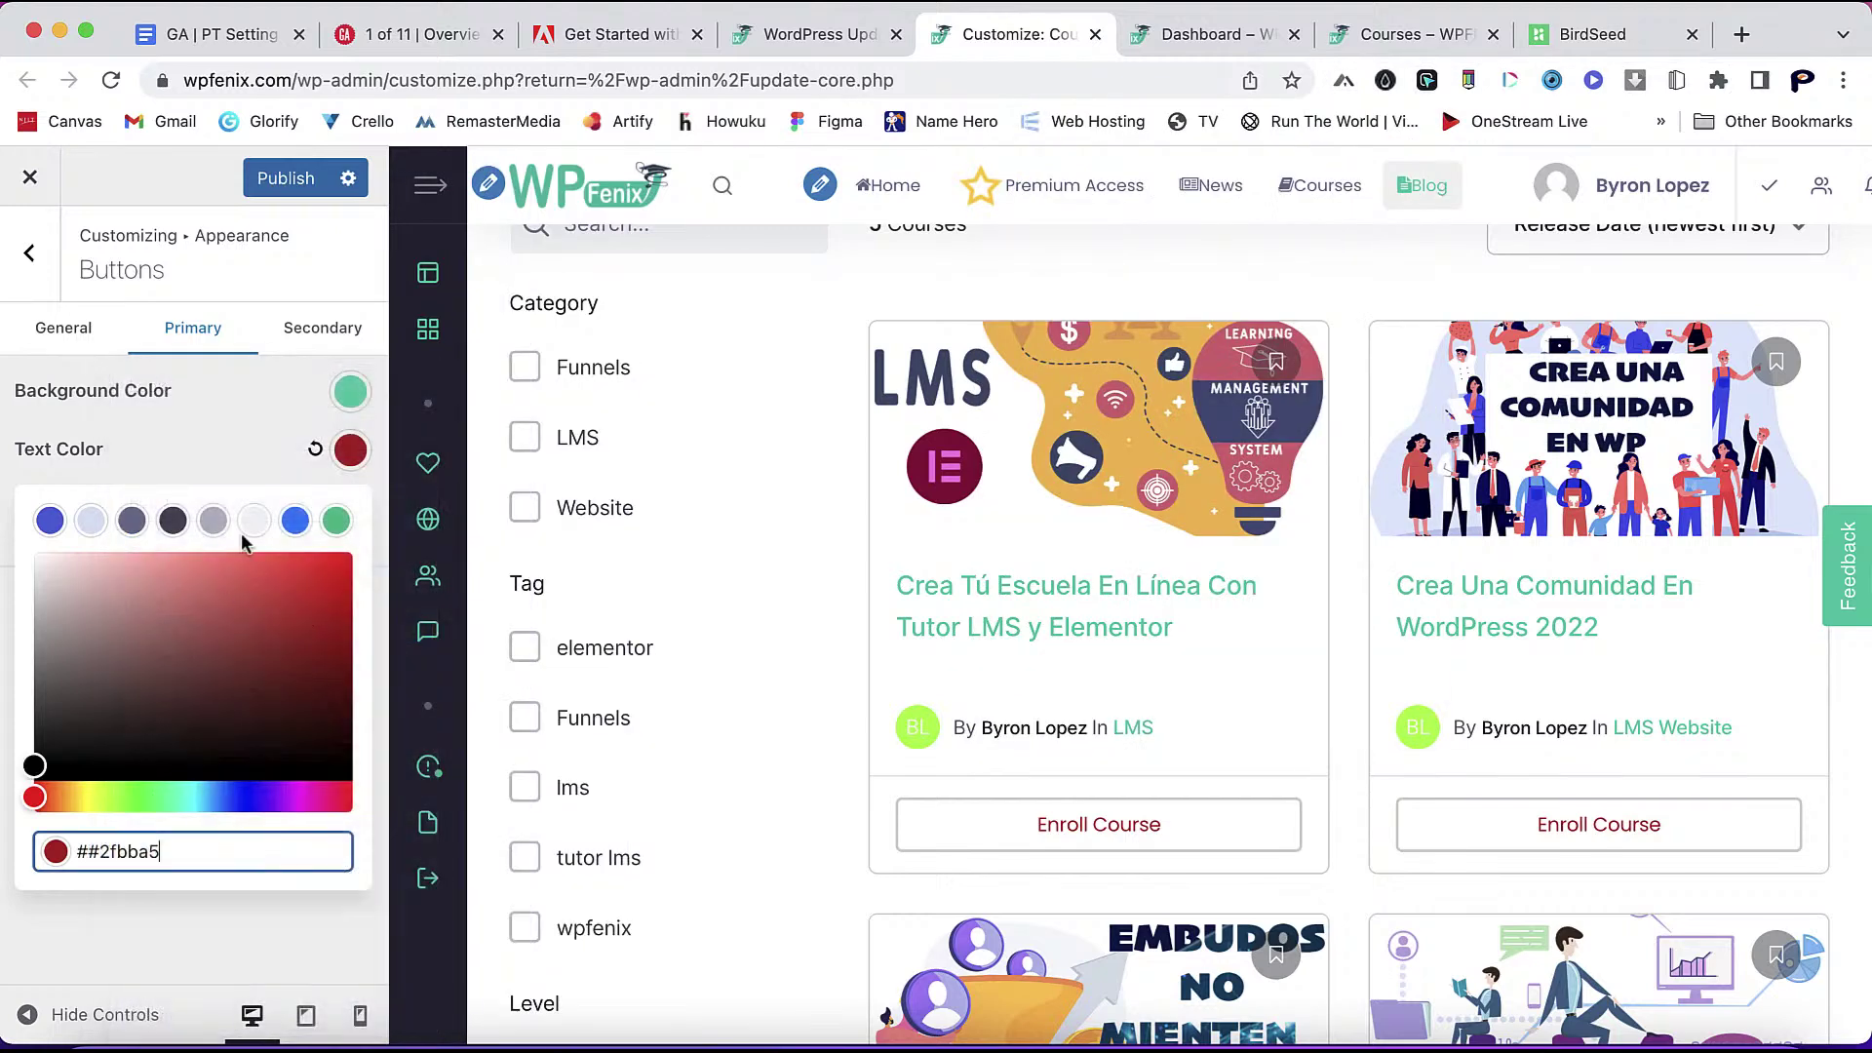
{"action": "left_click", "coordinate": [244, 443]}
- Remove the doubled # so #2fbba5 applies, then publish the change
{"action": "left_click", "coordinate": [349, 456]}
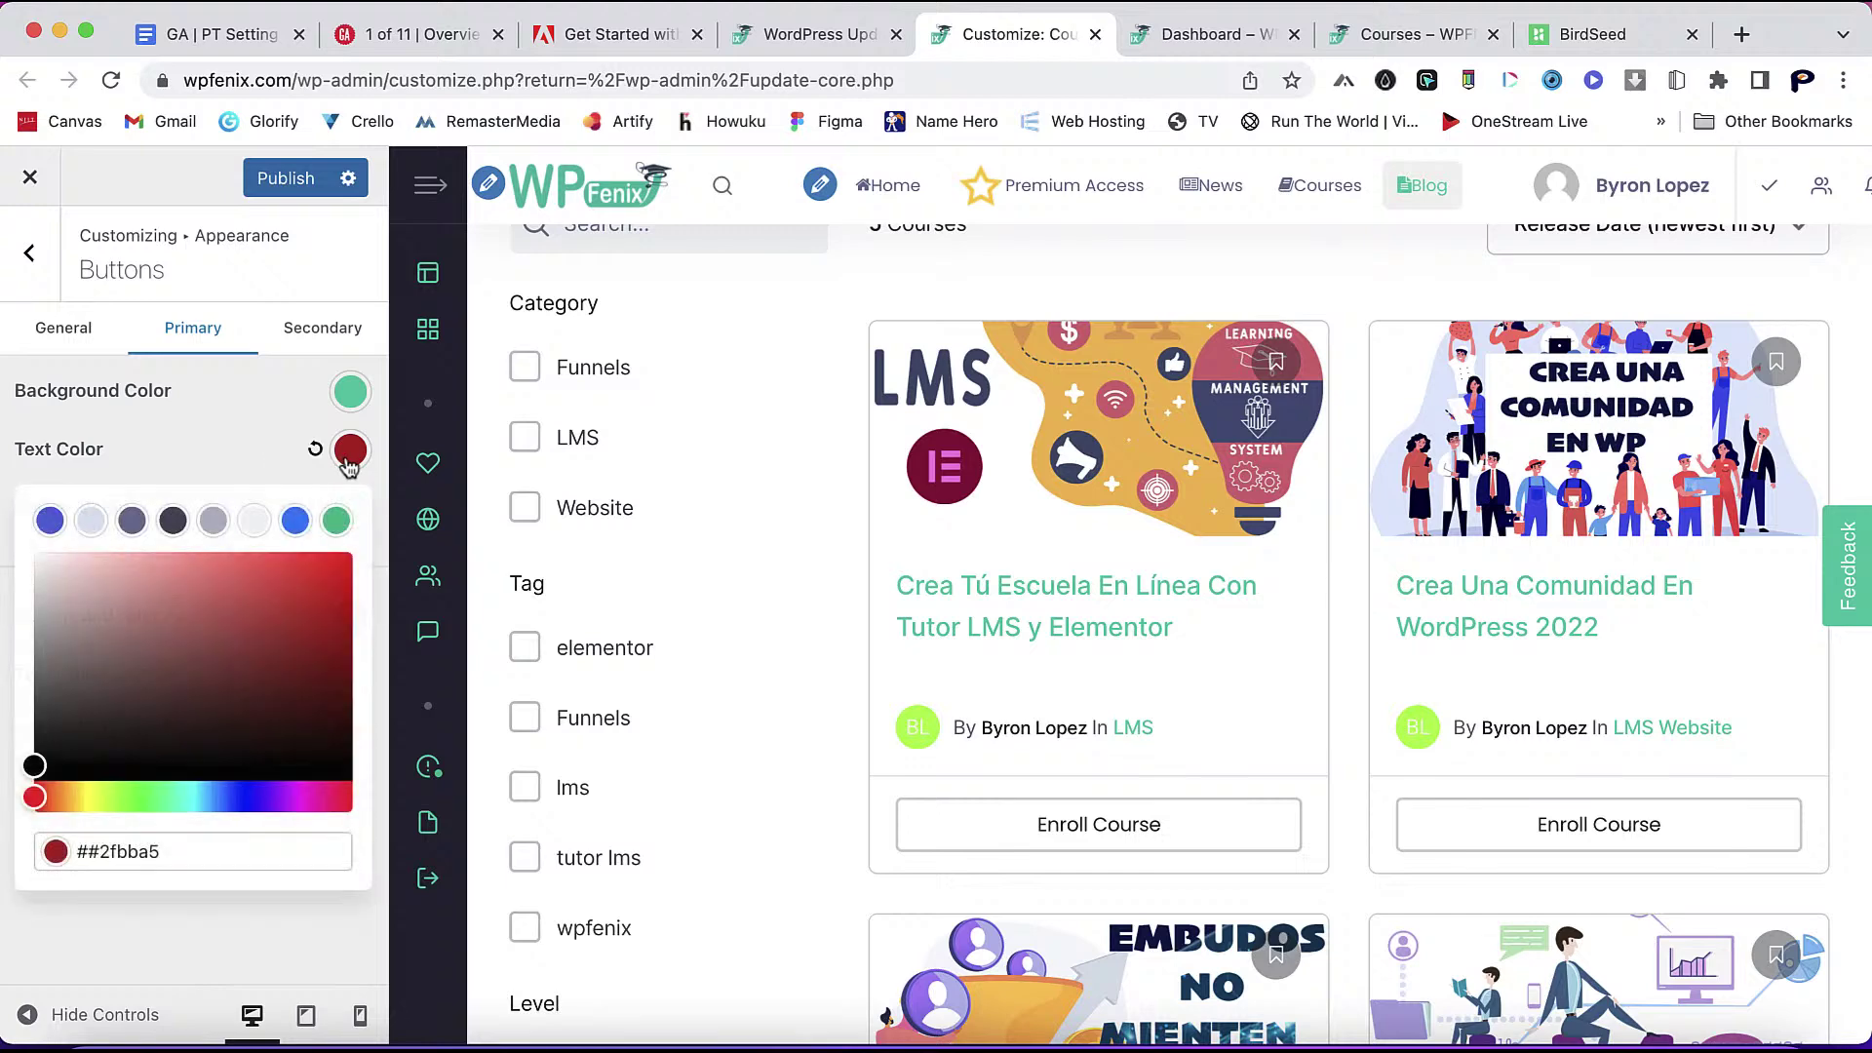
{"action": "left_click", "coordinate": [89, 850]}
{"action": "key", "text": "Delete"}
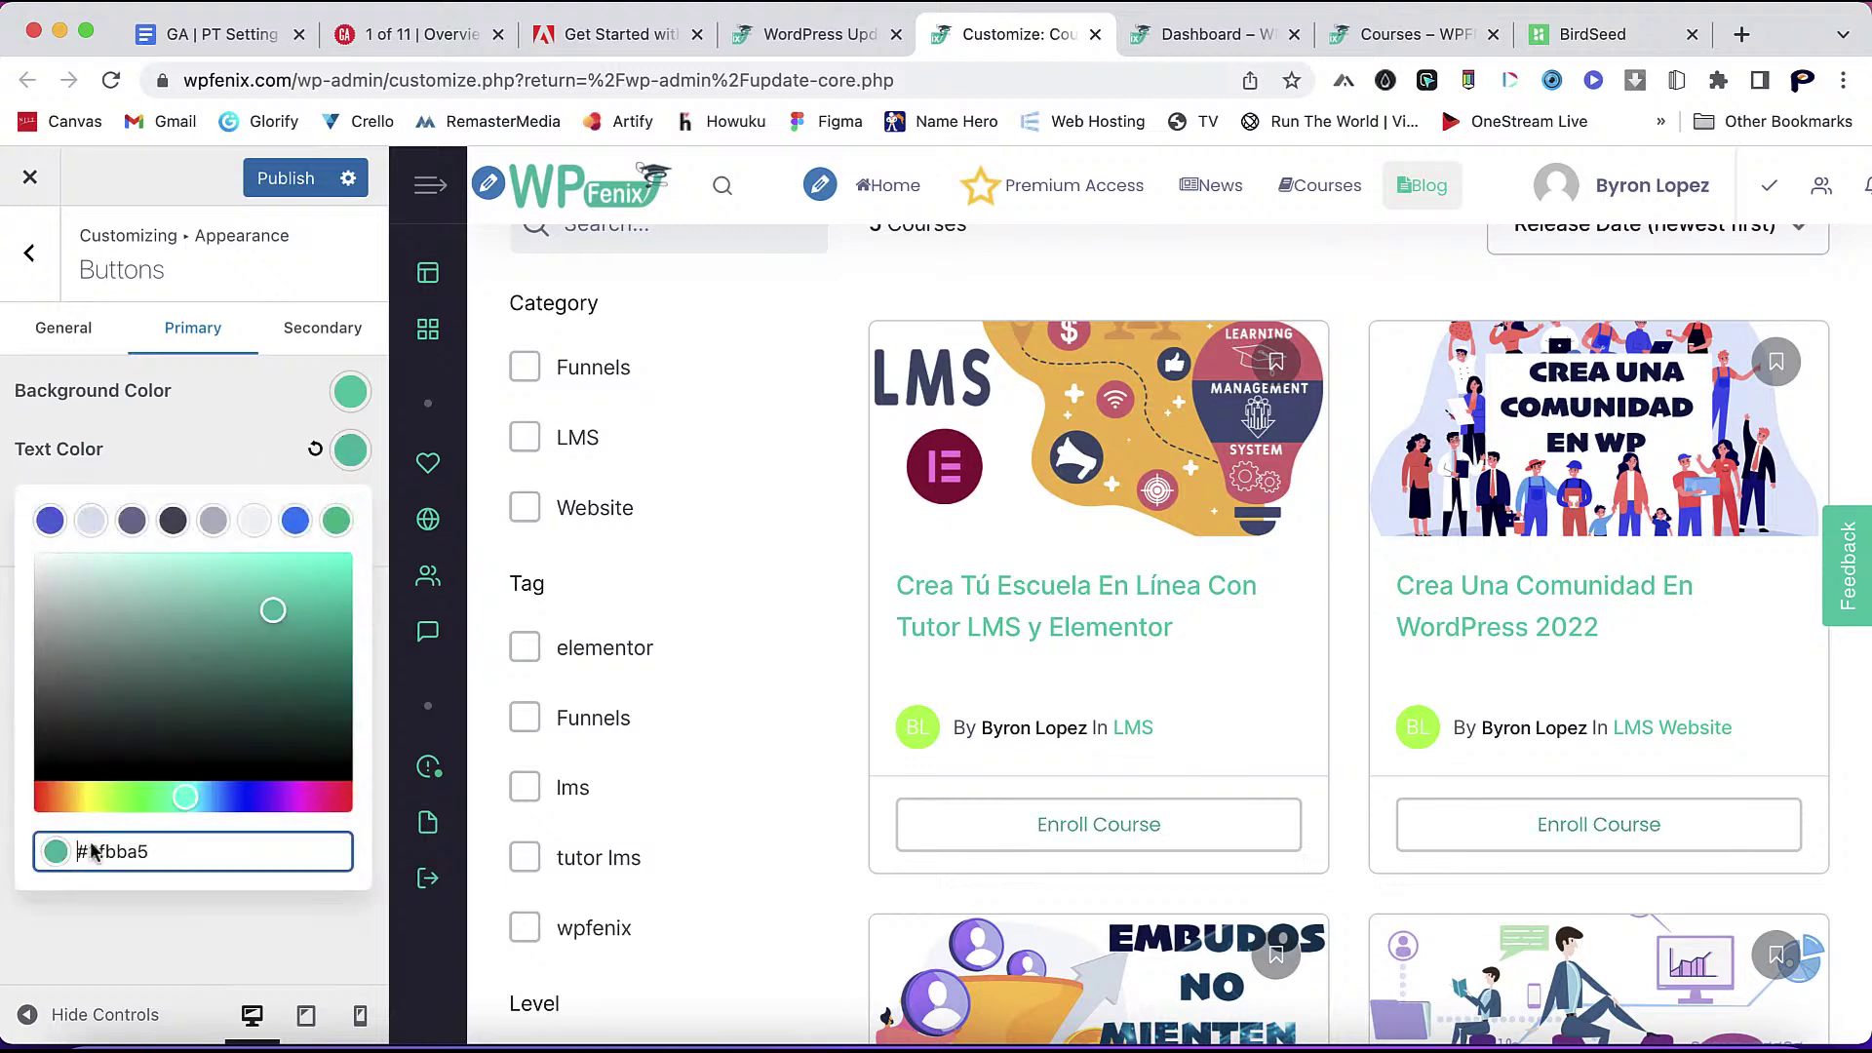
{"action": "left_click", "coordinate": [251, 439]}
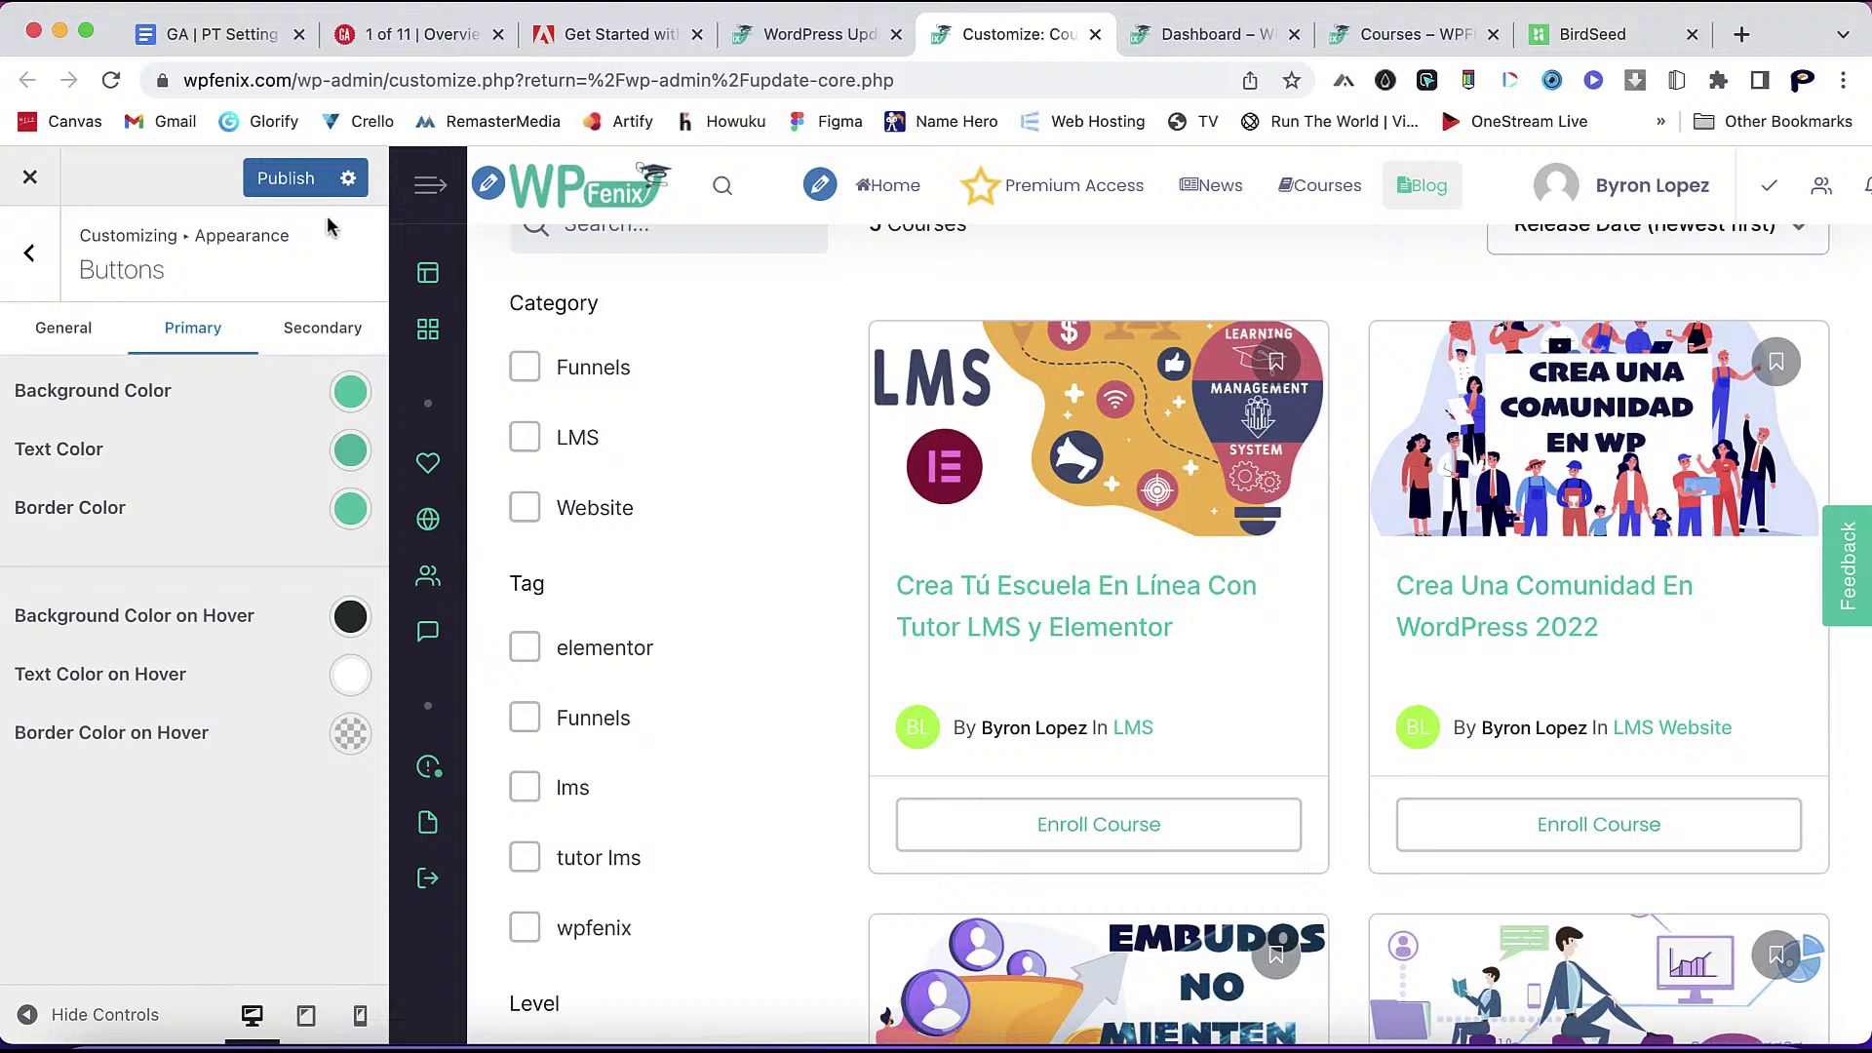
{"action": "left_click", "coordinate": [303, 193]}
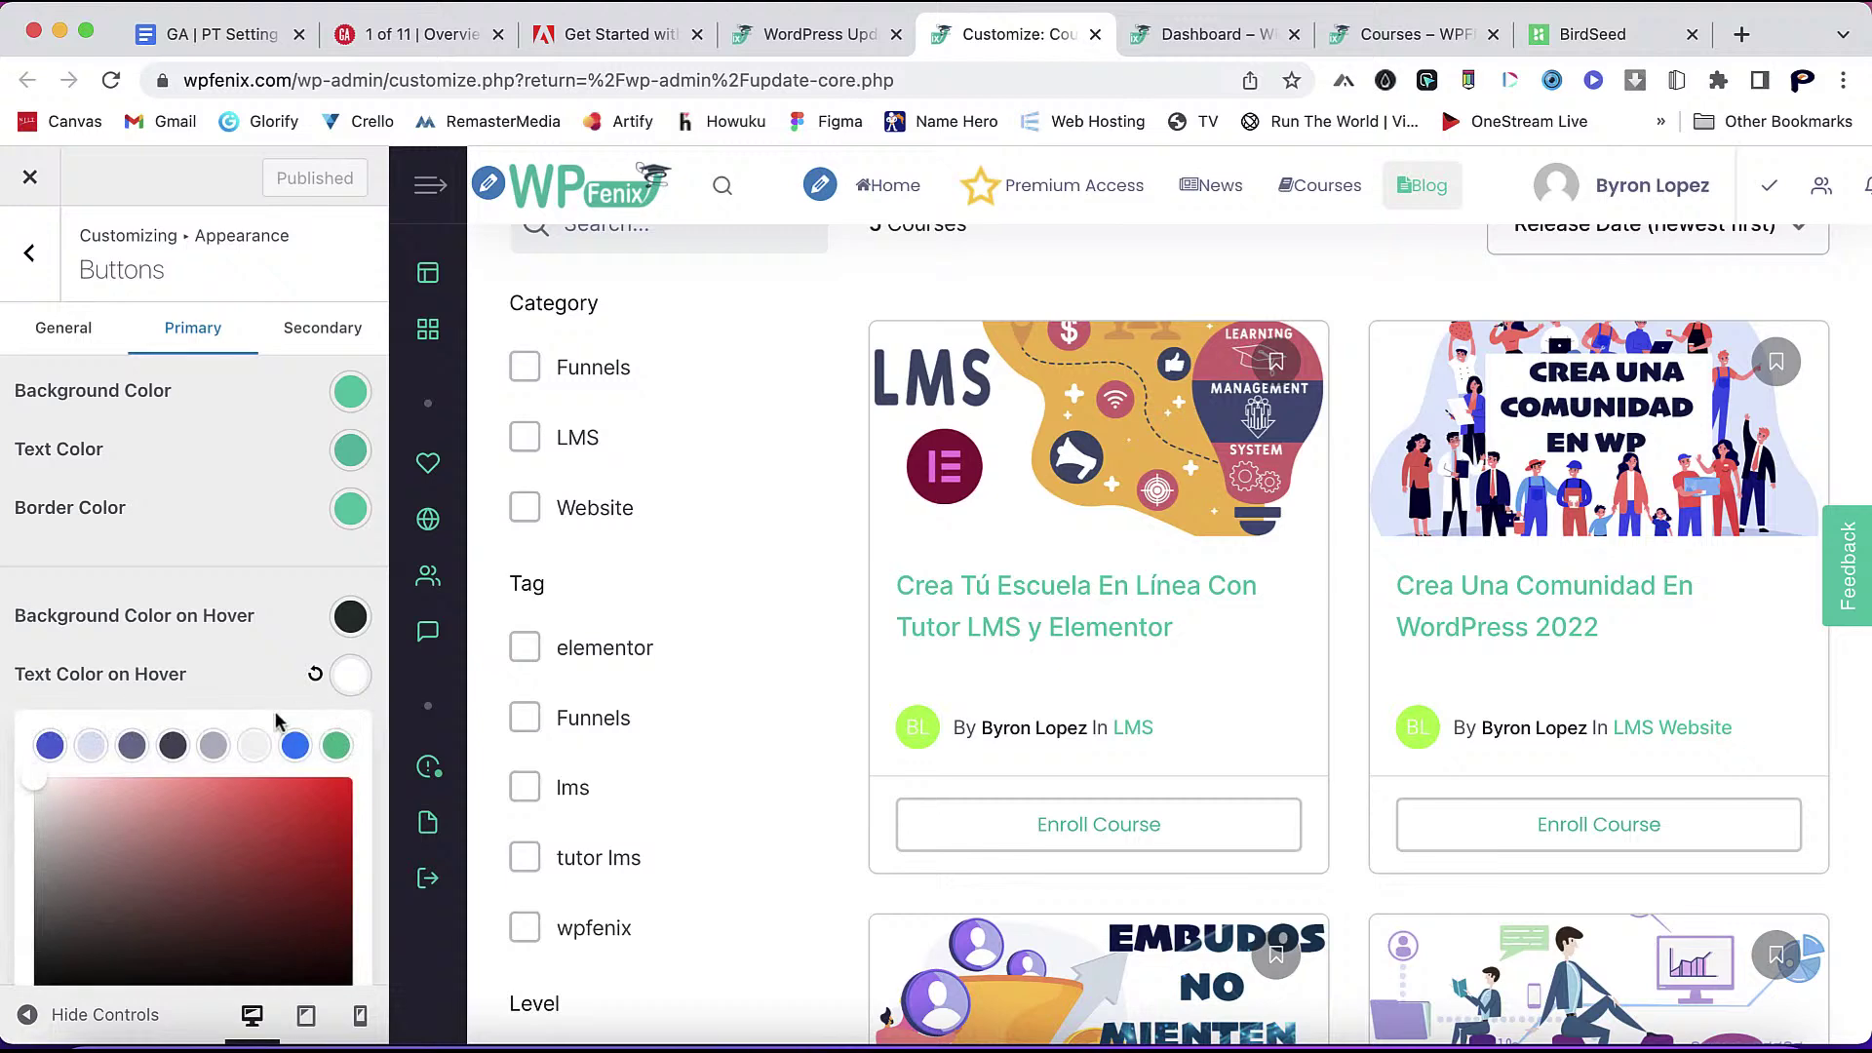
- Replace the ffffff Text Color on Hover with #2fbba5 and publish
{"action": "scroll", "coordinate": [257, 667], "scroll_direction": "down", "scroll_amount": 2}
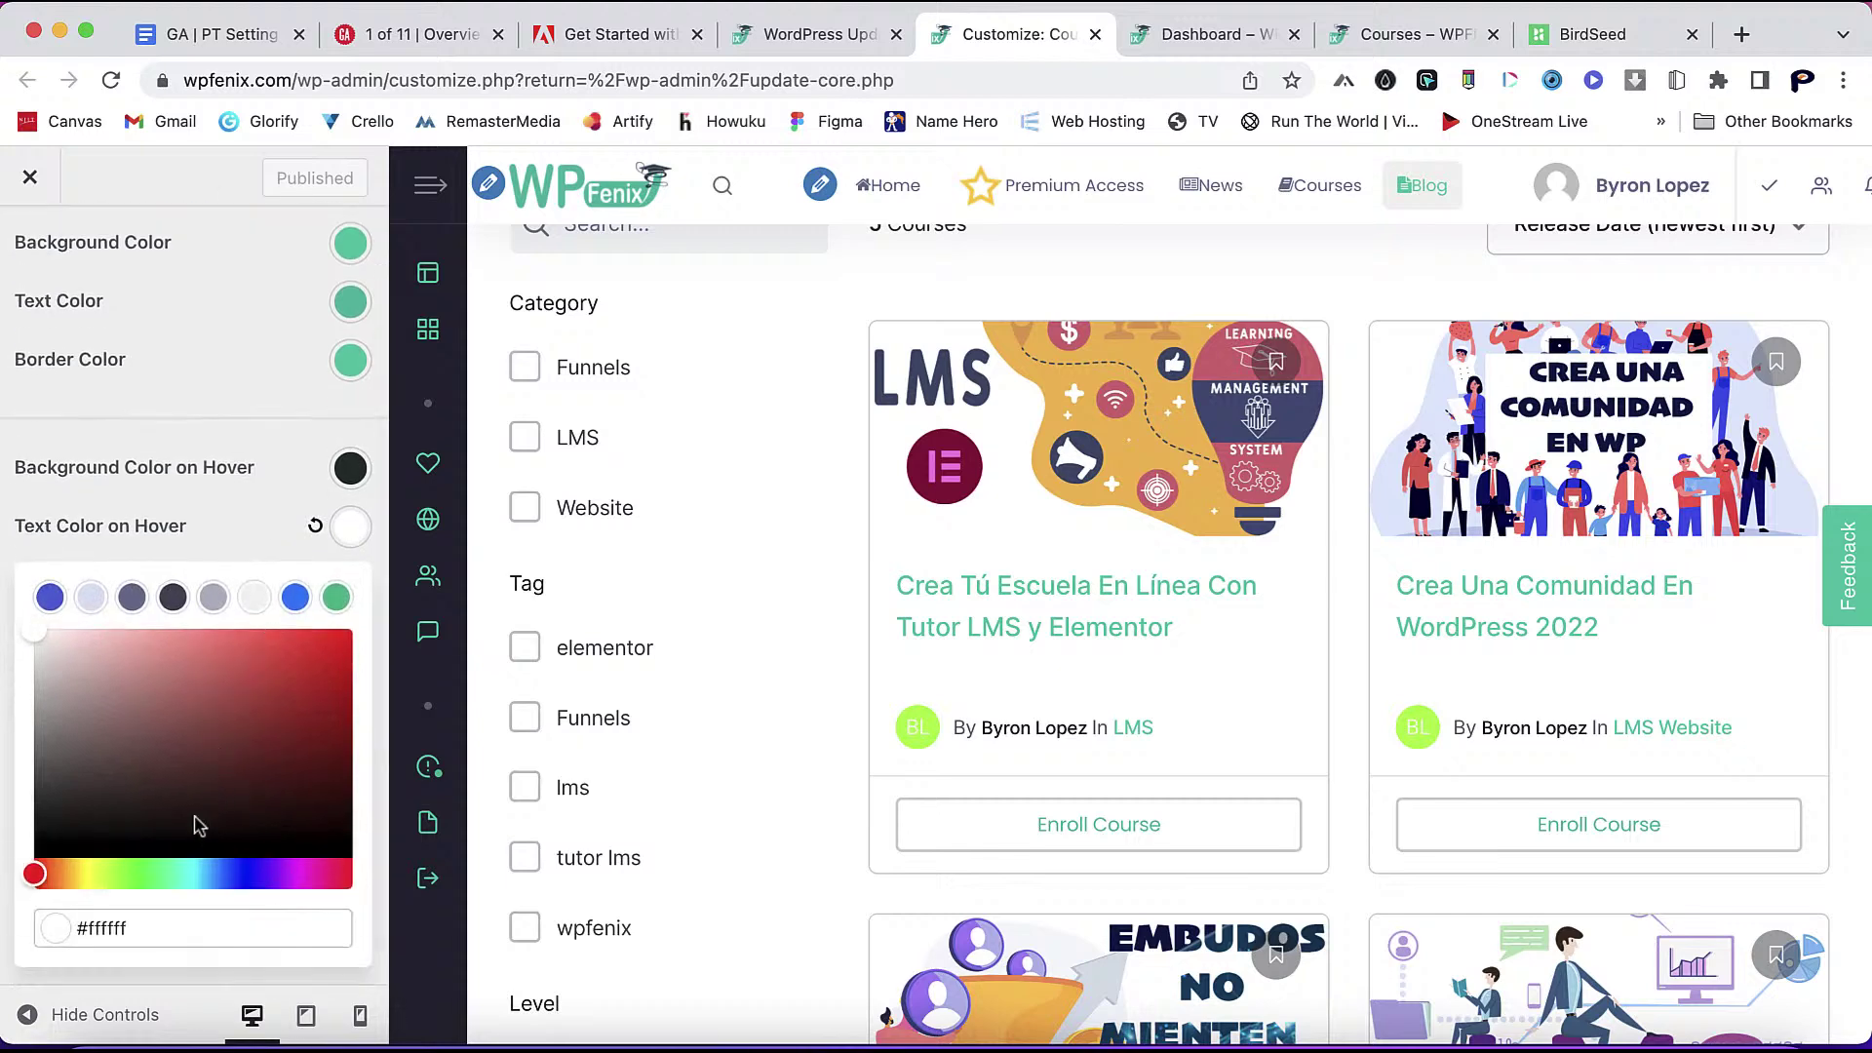
{"action": "double_click", "coordinate": [108, 929]}
{"action": "right_click", "coordinate": [108, 928]}
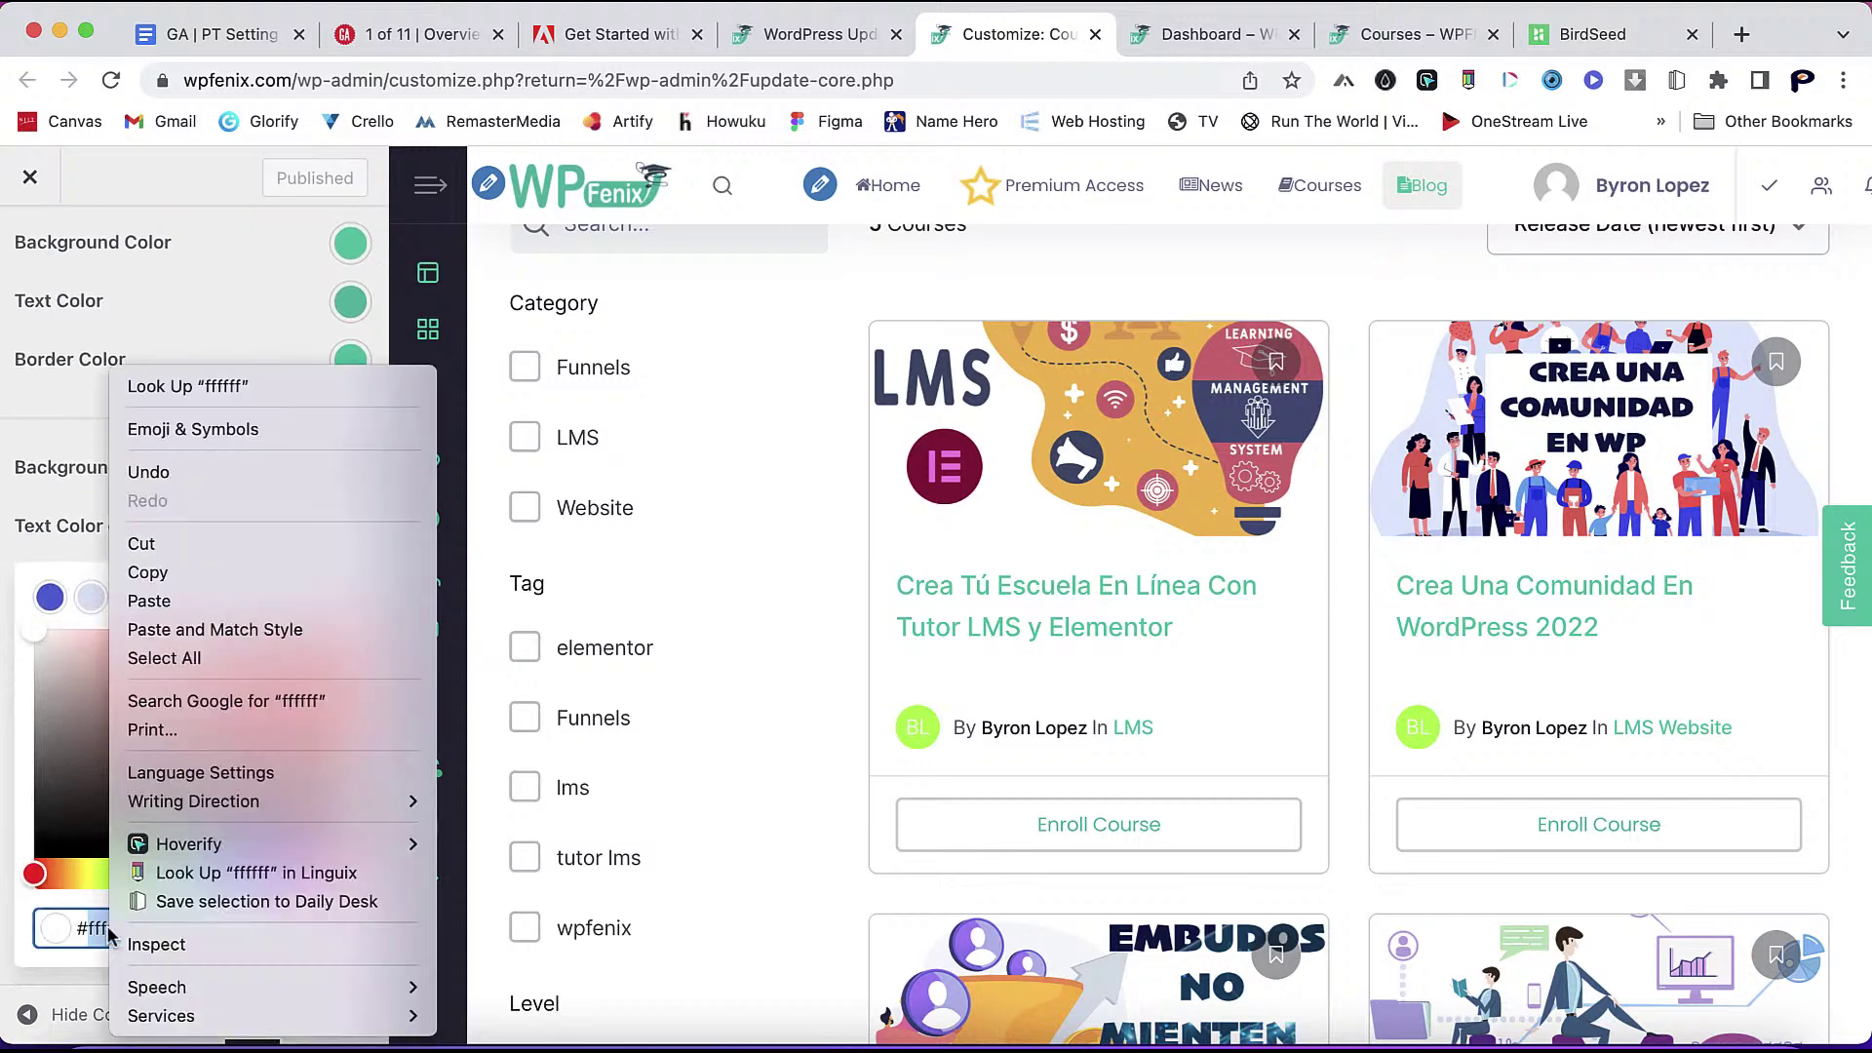
{"action": "left_click", "coordinate": [91, 933]}
{"action": "right_click", "coordinate": [86, 934]}
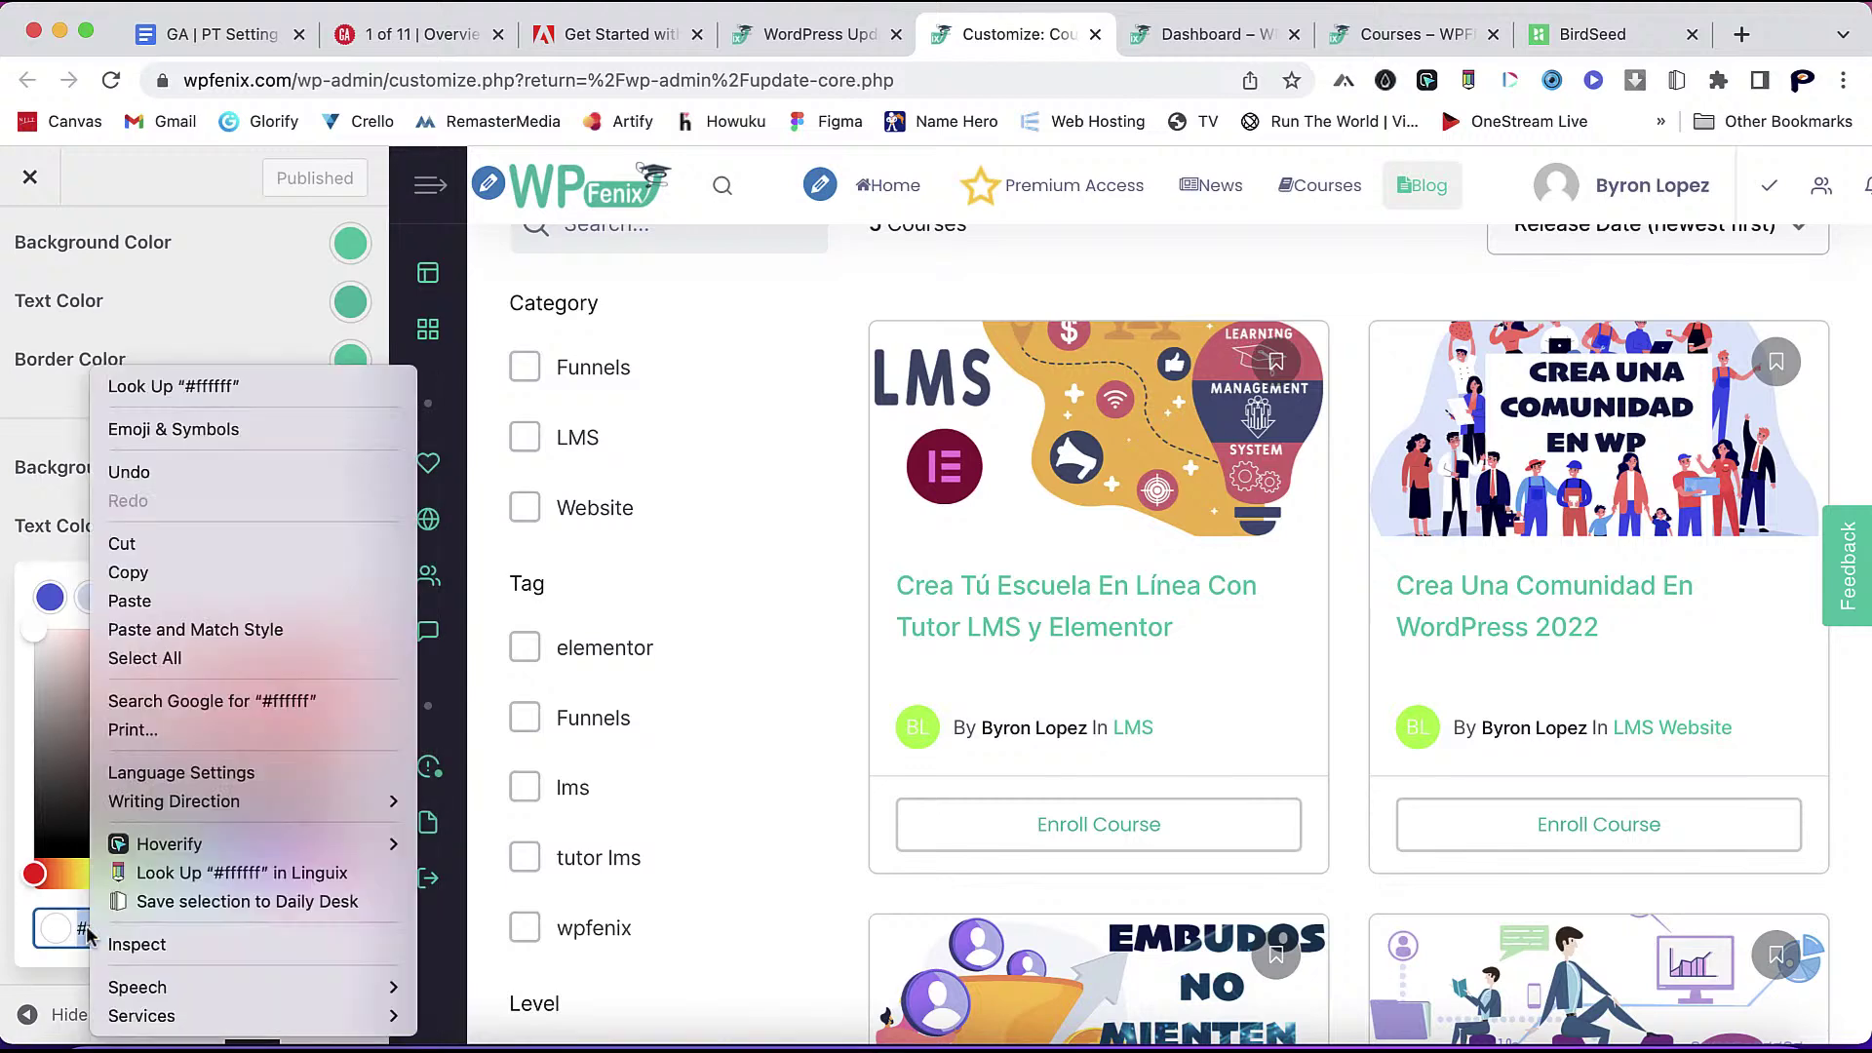
{"action": "left_click", "coordinate": [234, 629]}
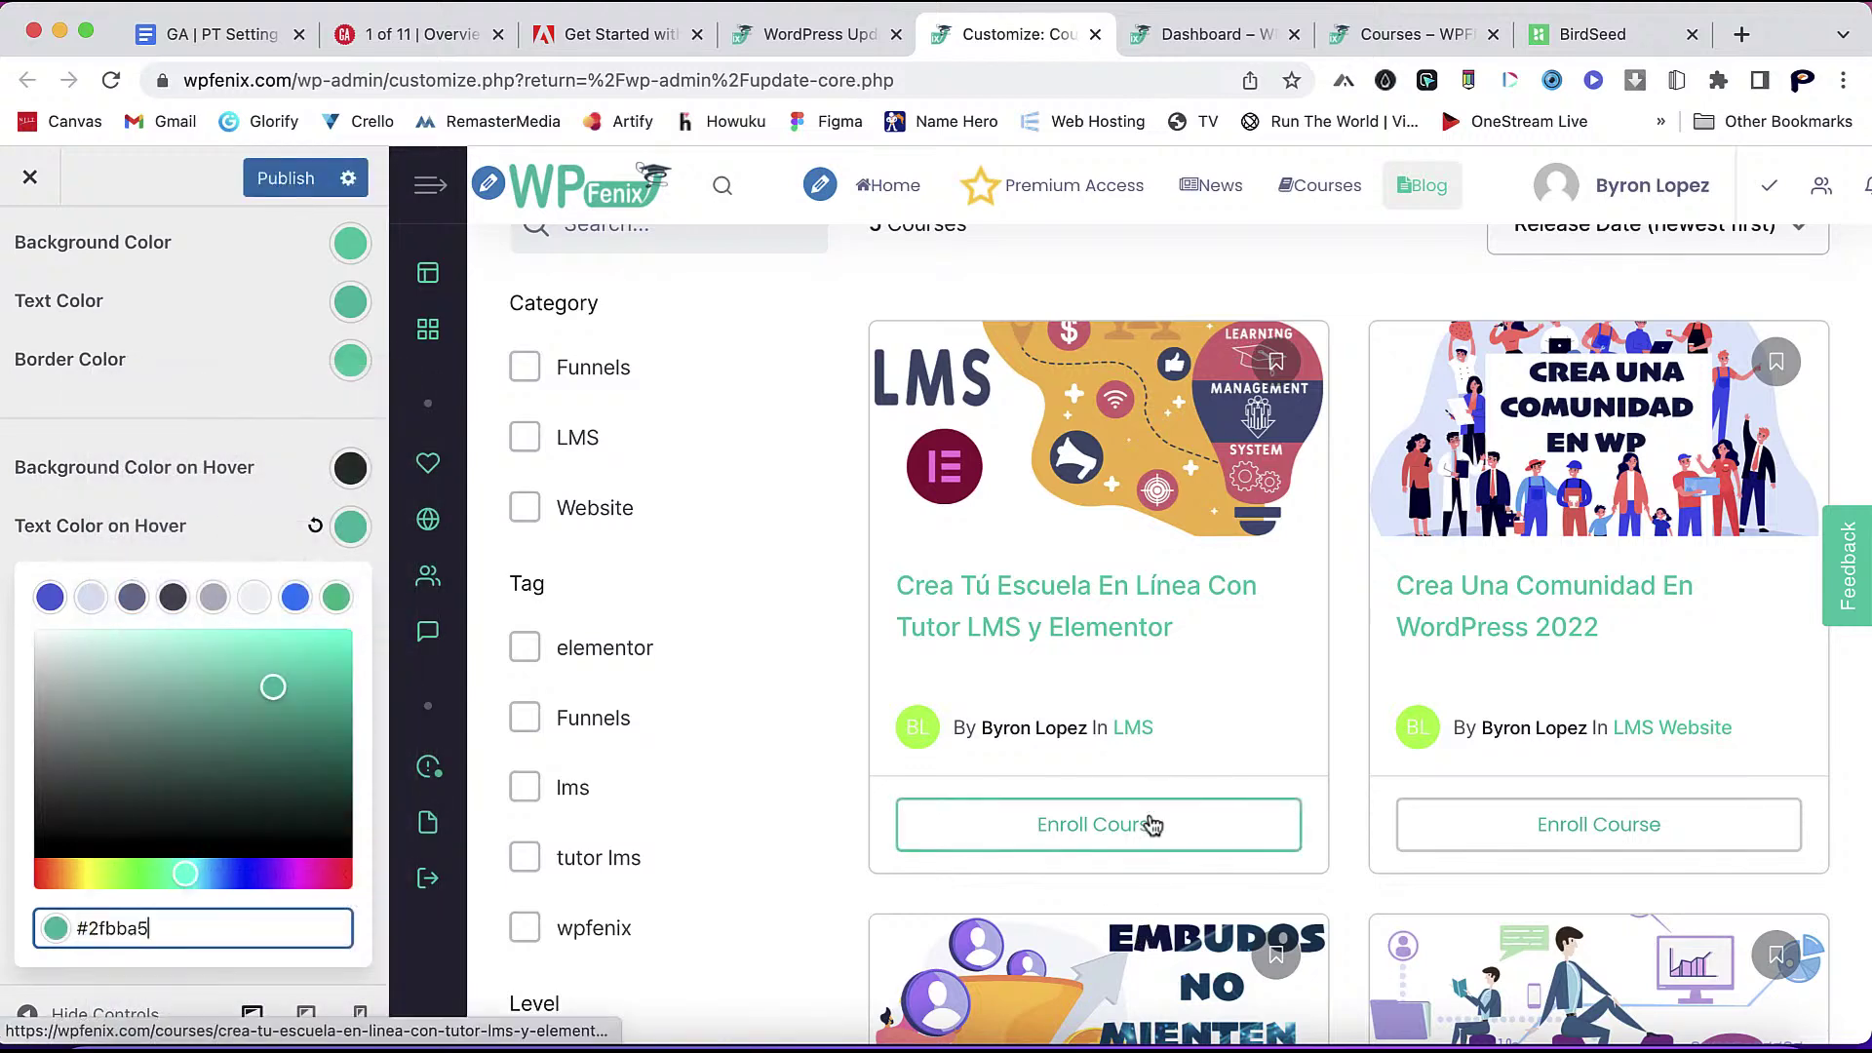
{"action": "left_click", "coordinate": [200, 445]}
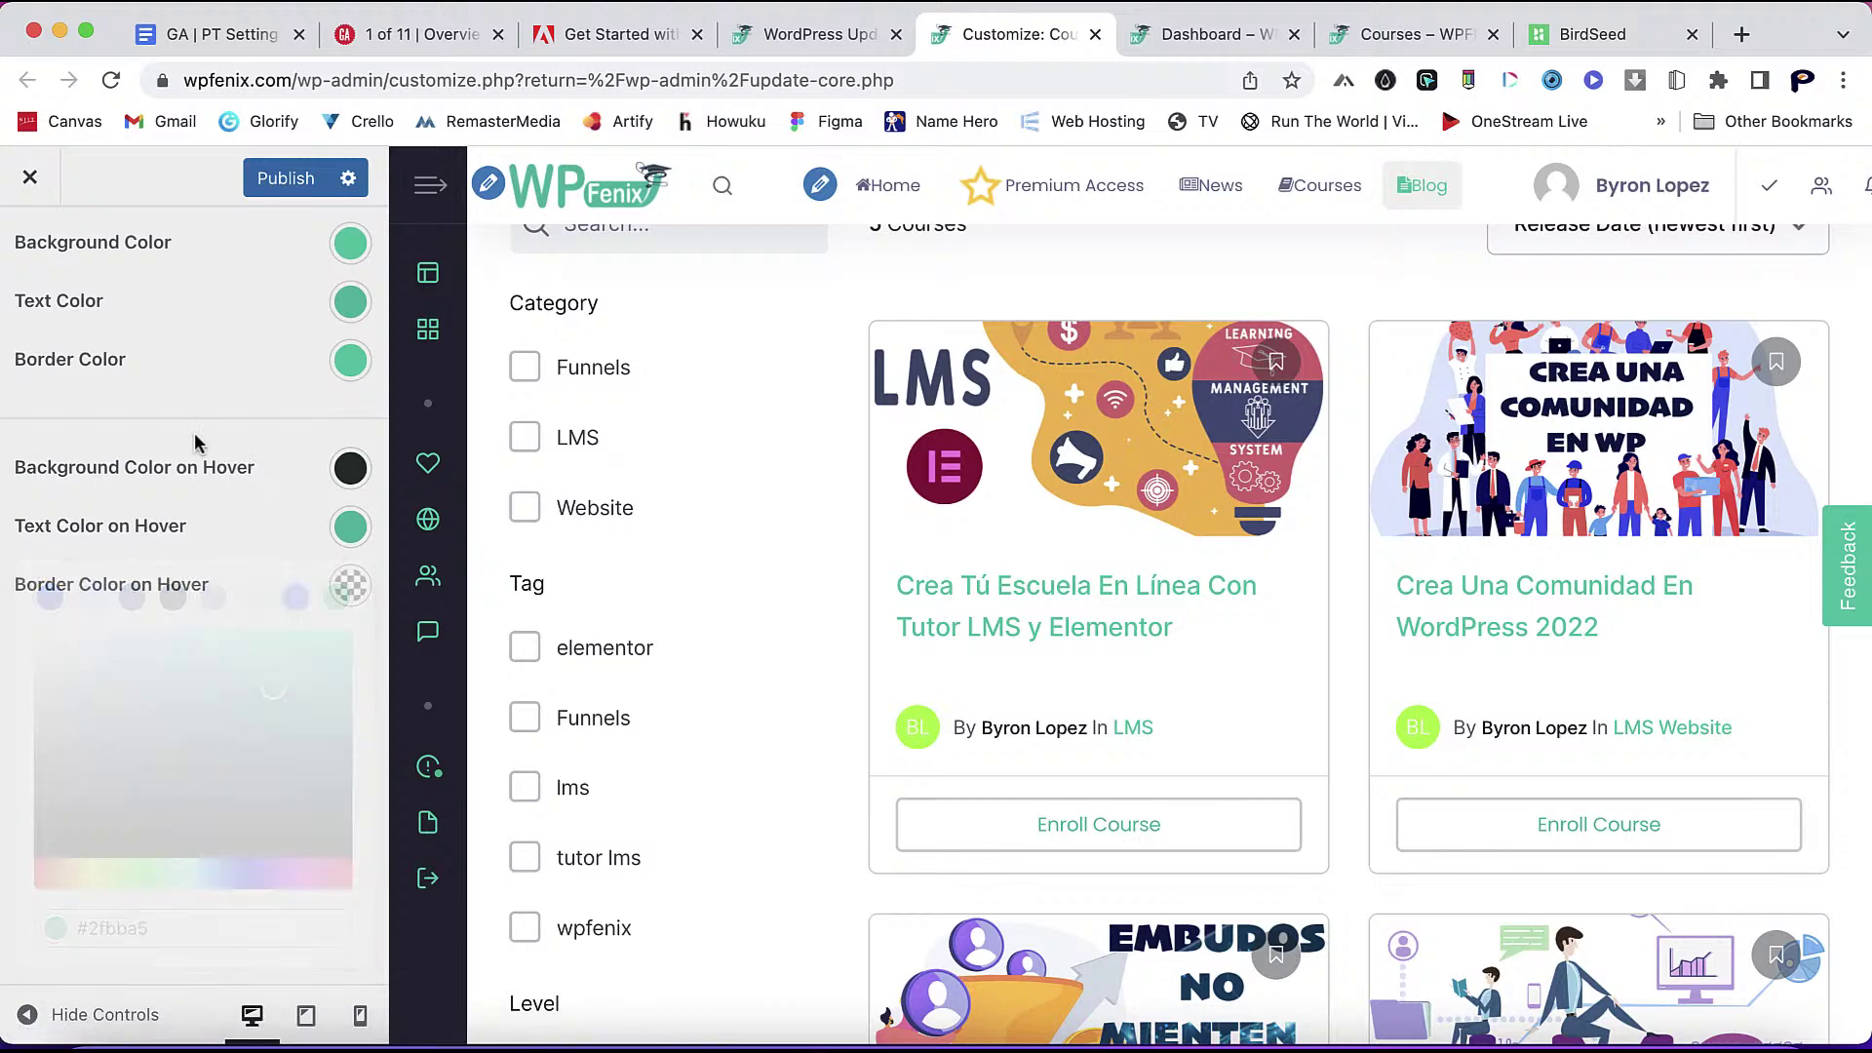
{"action": "left_click", "coordinate": [273, 181]}
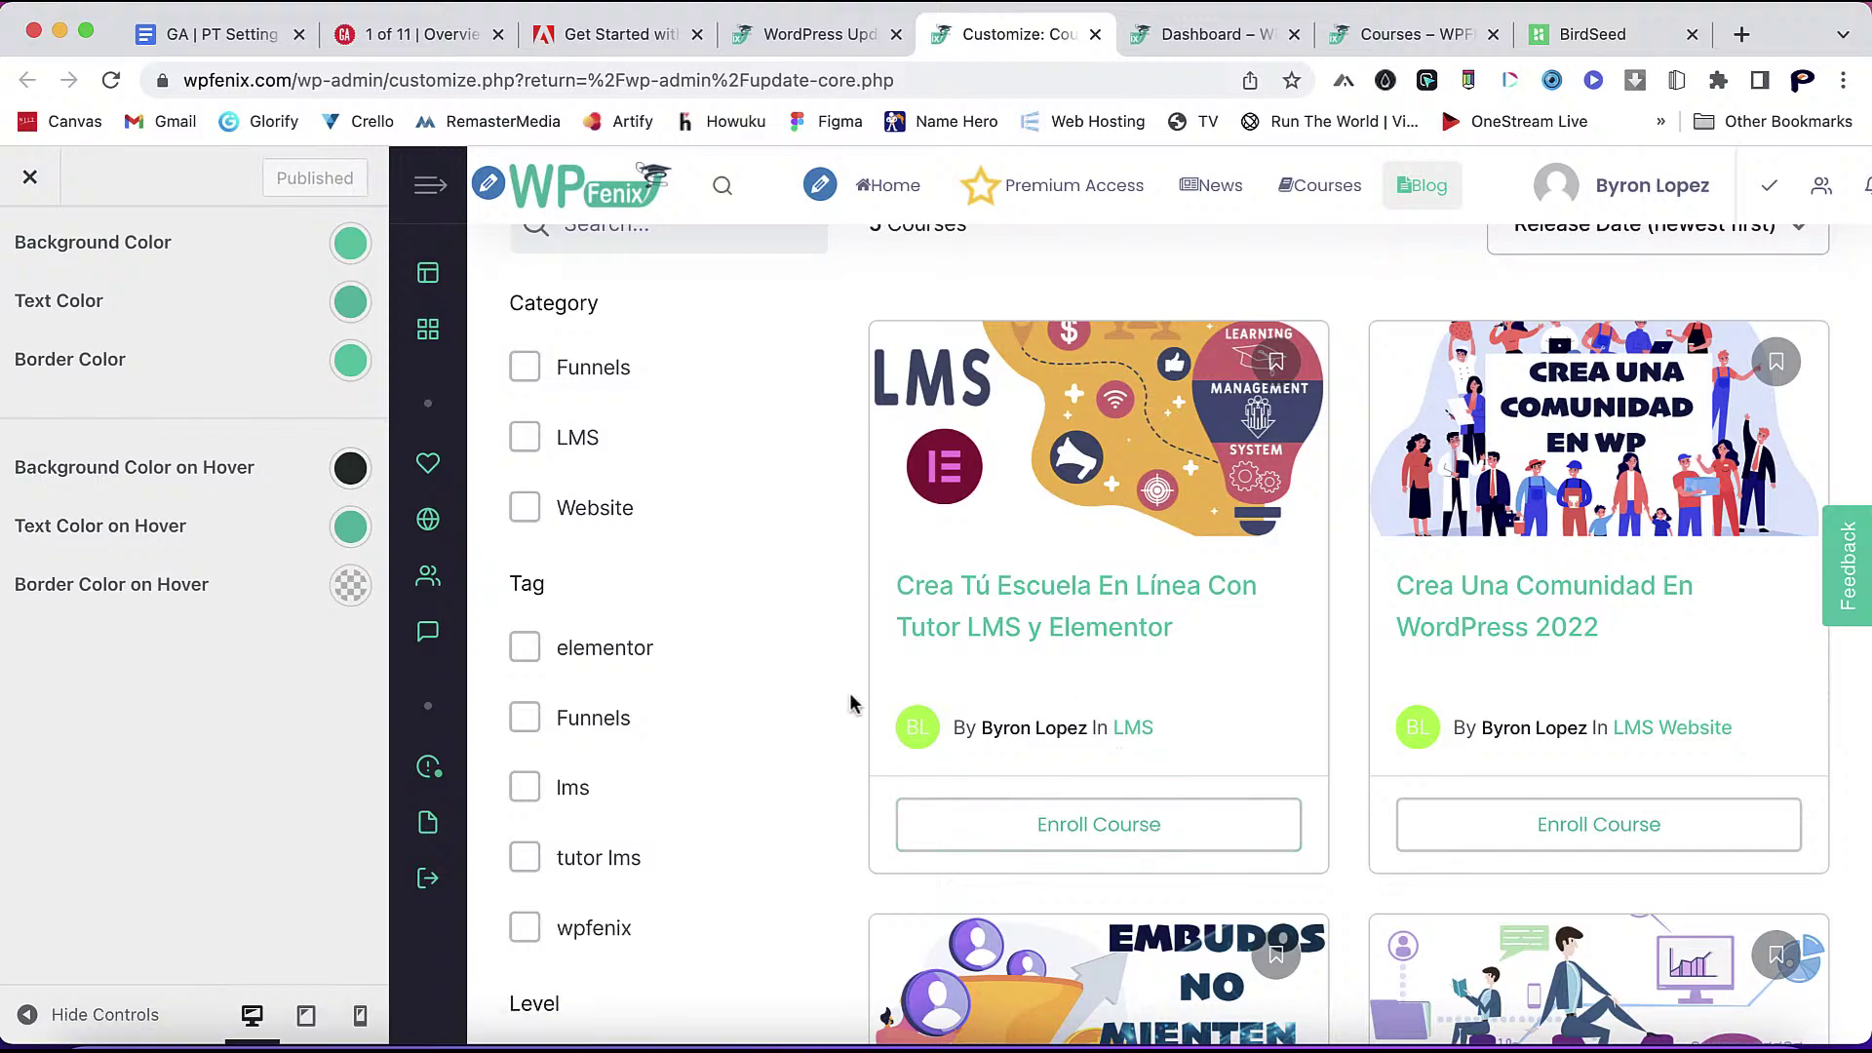
{"action": "scroll", "coordinate": [850, 704], "scroll_direction": "down", "scroll_amount": 2}
{"action": "scroll", "coordinate": [850, 704], "scroll_direction": "down", "scroll_amount": 10}
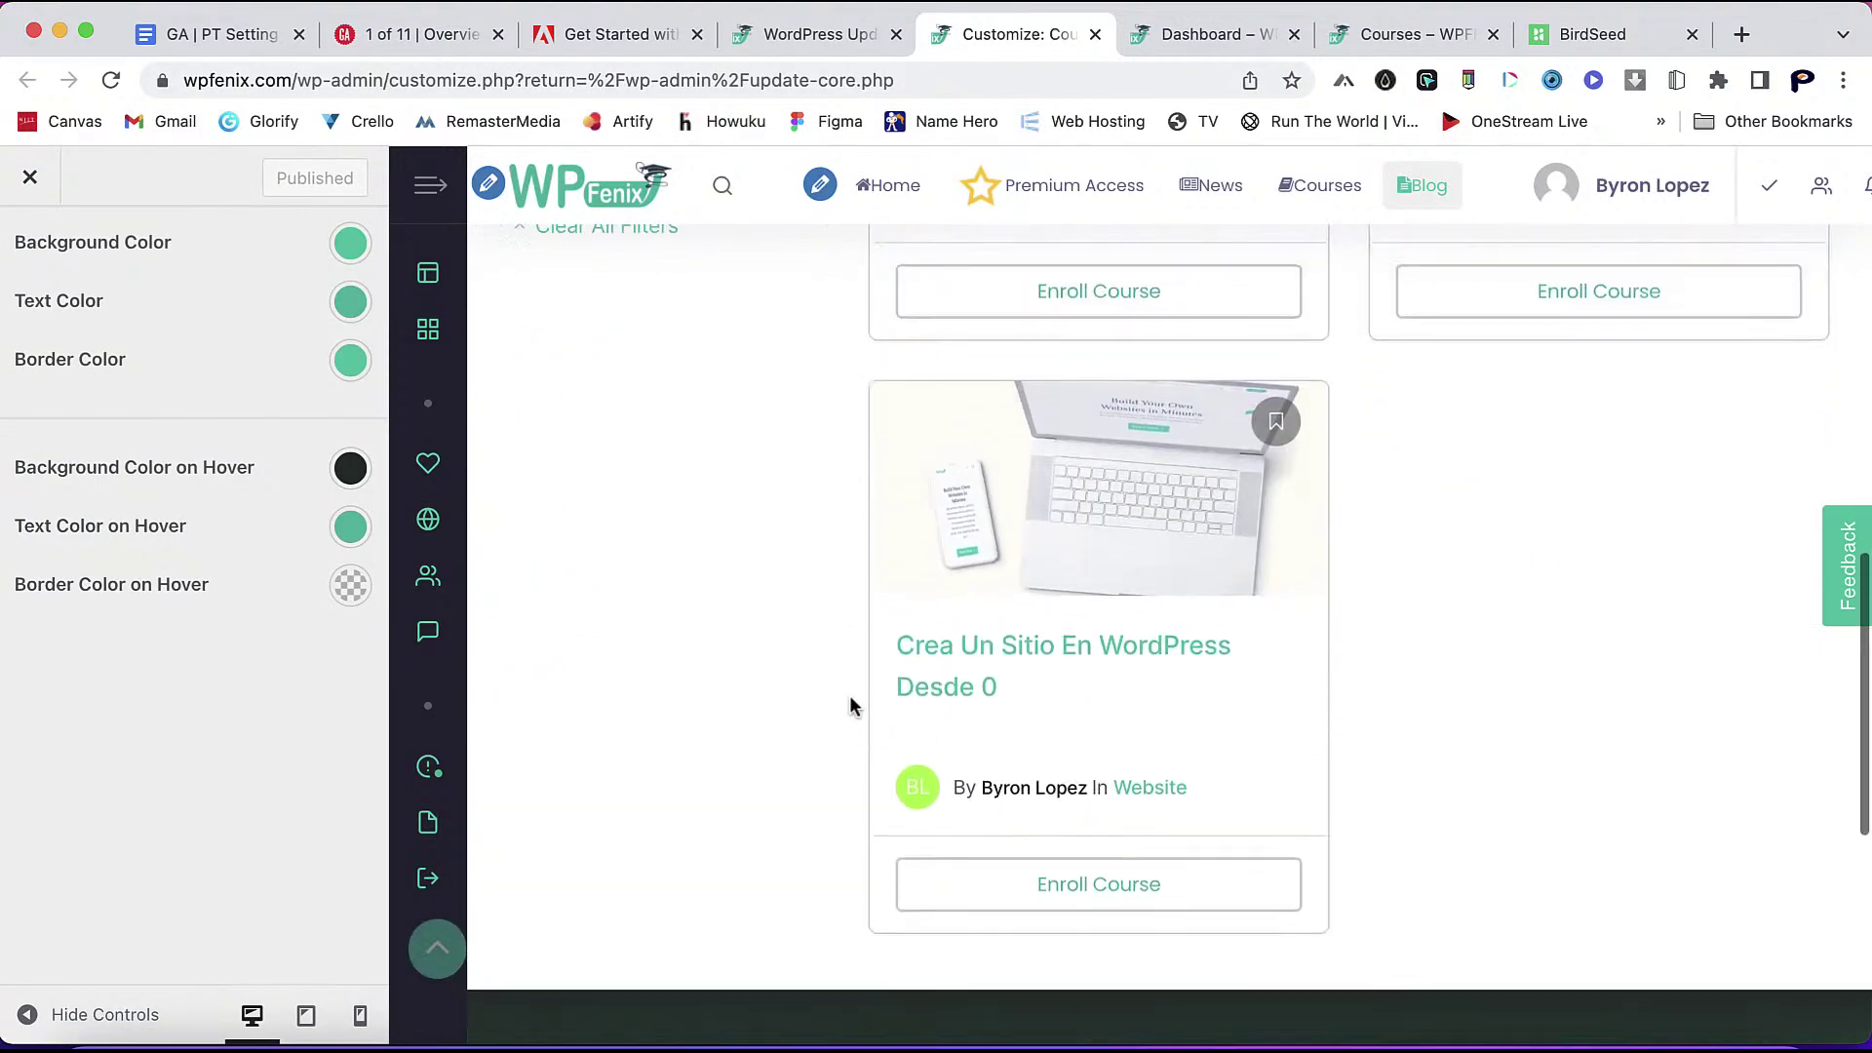
- Reload the live Courses page to check the teal Enroll Course labels, then return to the Customizer
{"action": "scroll", "coordinate": [1053, 366], "scroll_direction": "up", "scroll_amount": 6}
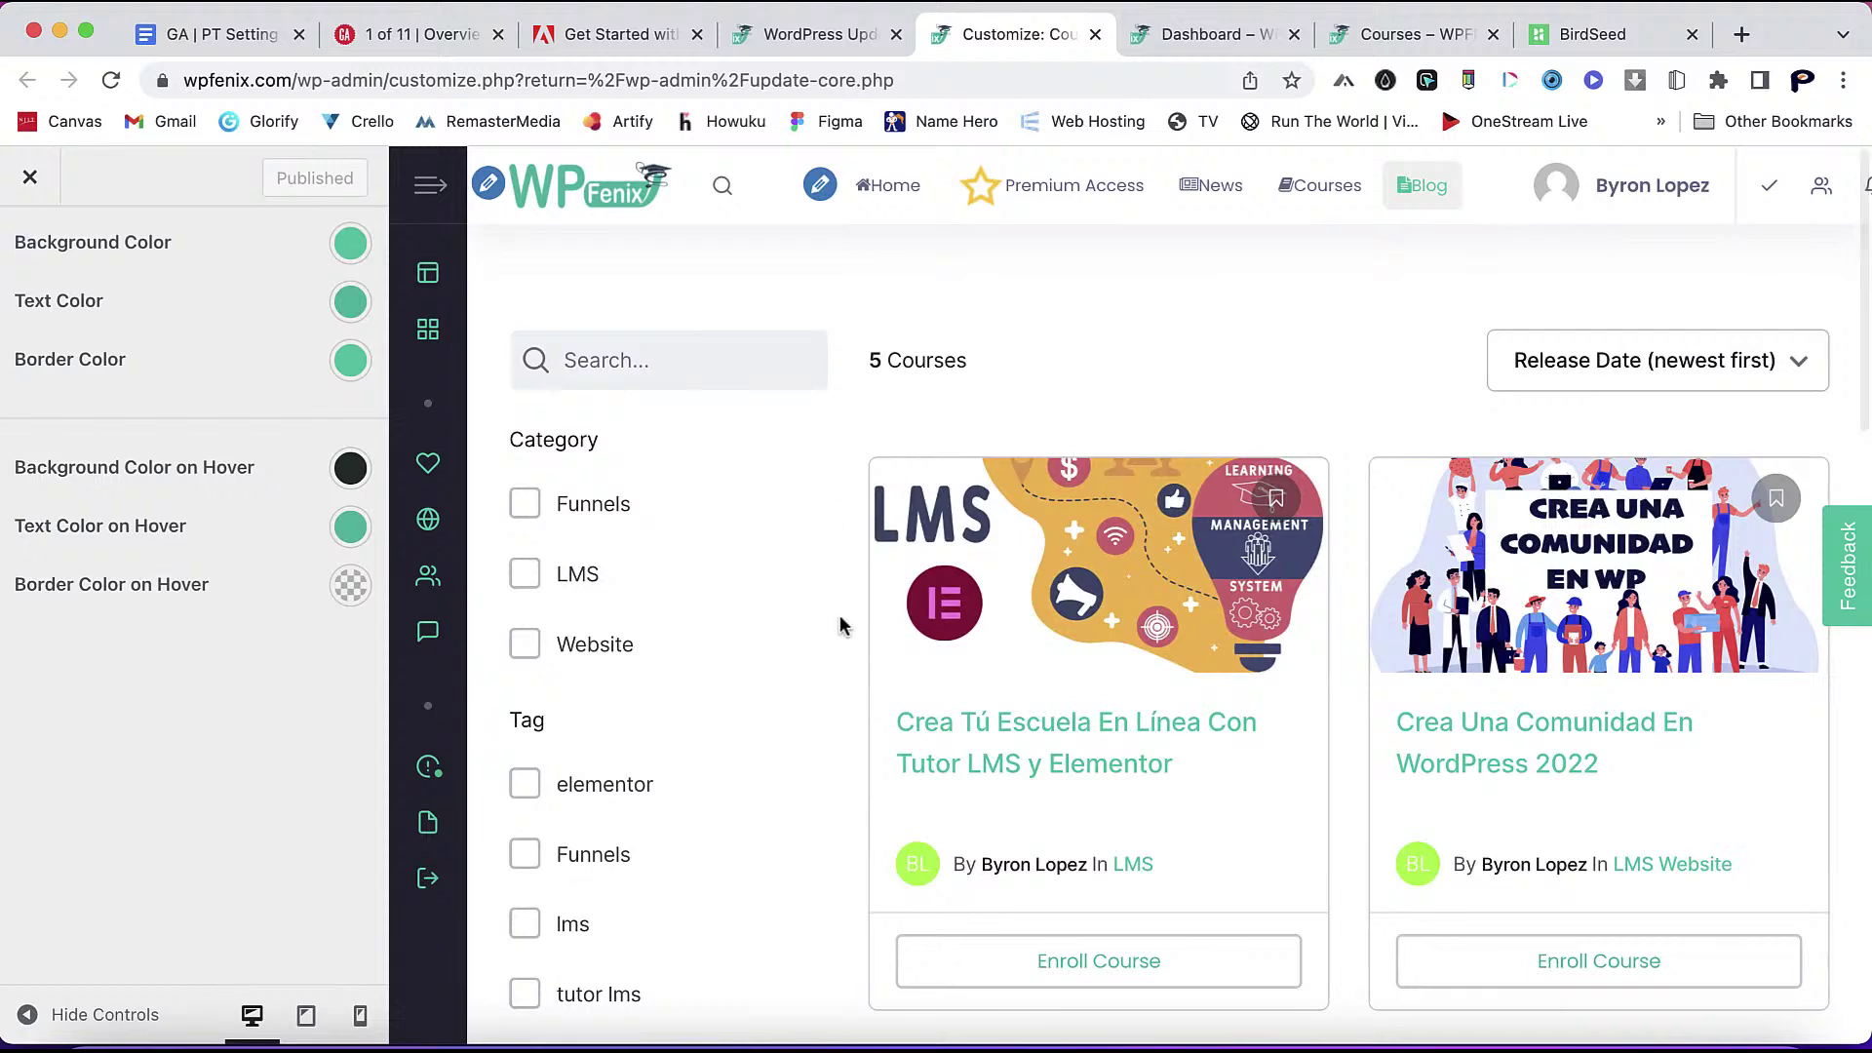
{"action": "left_click", "coordinate": [1404, 34]}
{"action": "scroll", "coordinate": [593, 570], "scroll_direction": "down", "scroll_amount": 5}
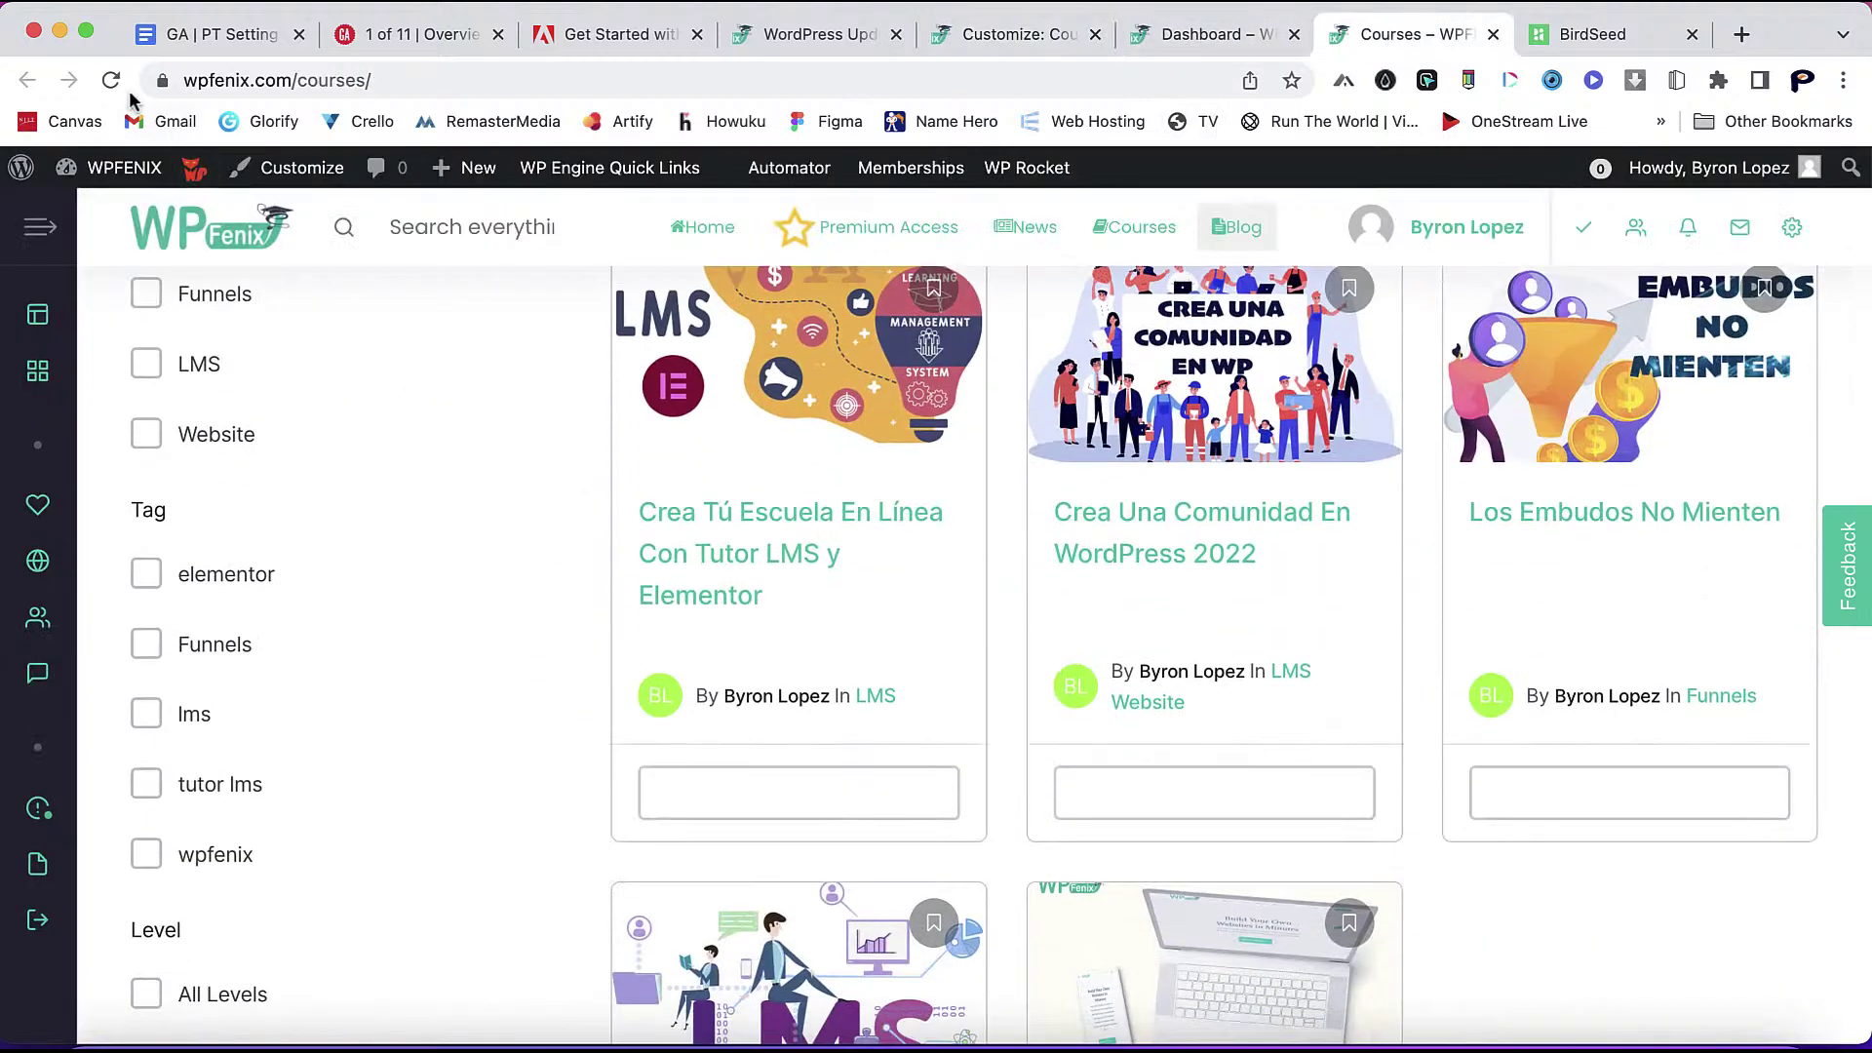
{"action": "left_click", "coordinate": [112, 80]}
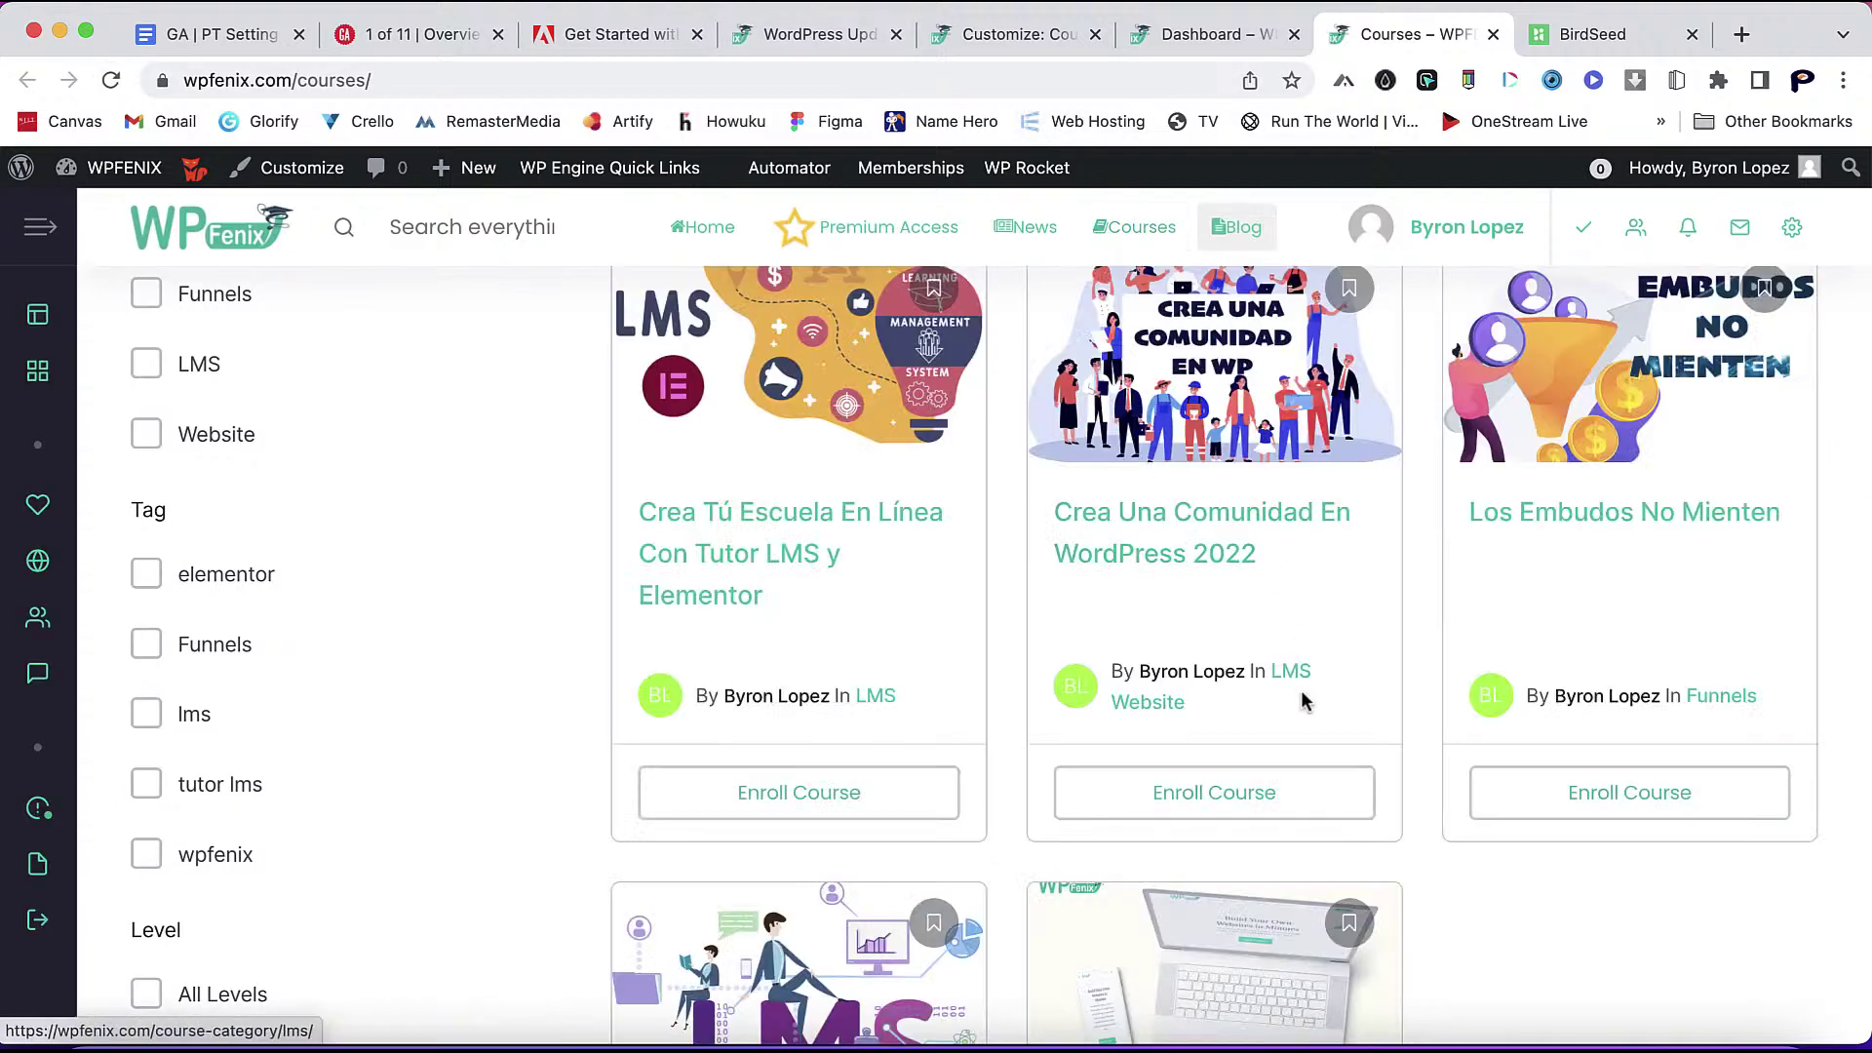
{"action": "scroll", "coordinate": [1301, 693], "scroll_direction": "down", "scroll_amount": 5}
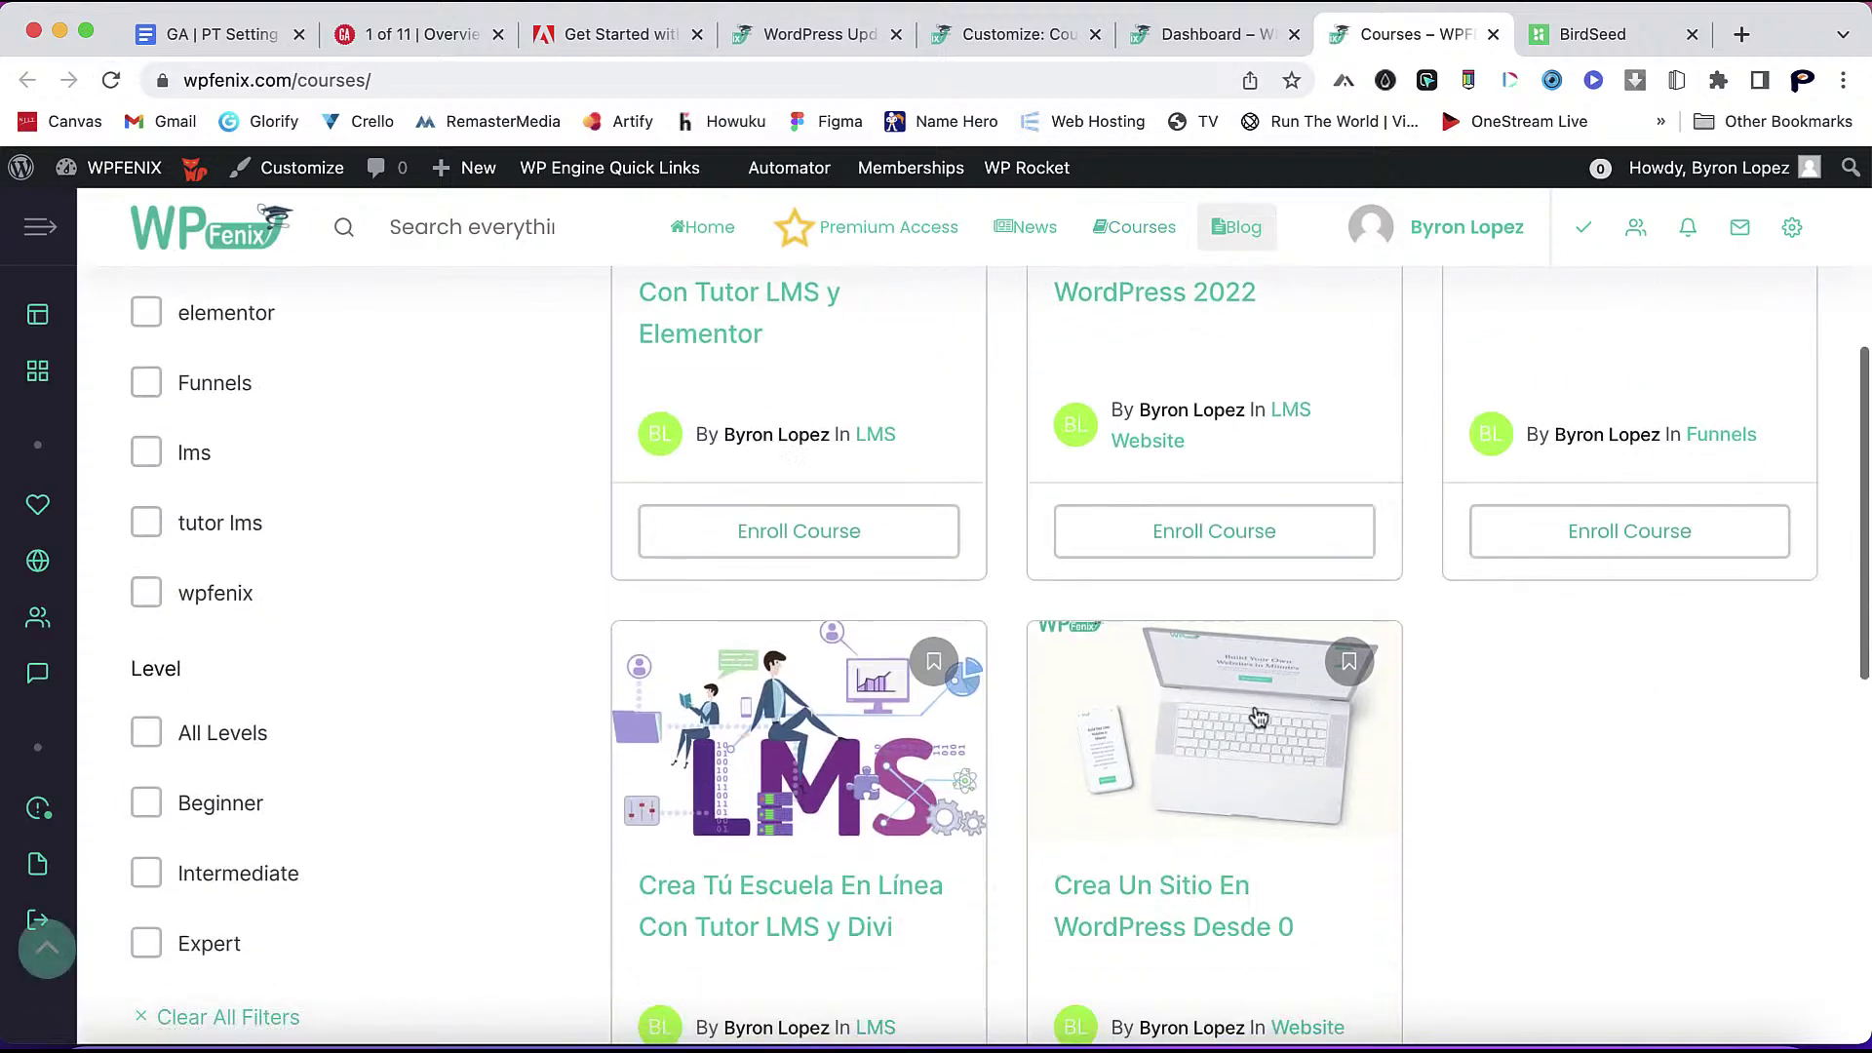
{"action": "scroll", "coordinate": [1005, 532], "scroll_direction": "up", "scroll_amount": 10}
{"action": "left_click", "coordinate": [1032, 37]}
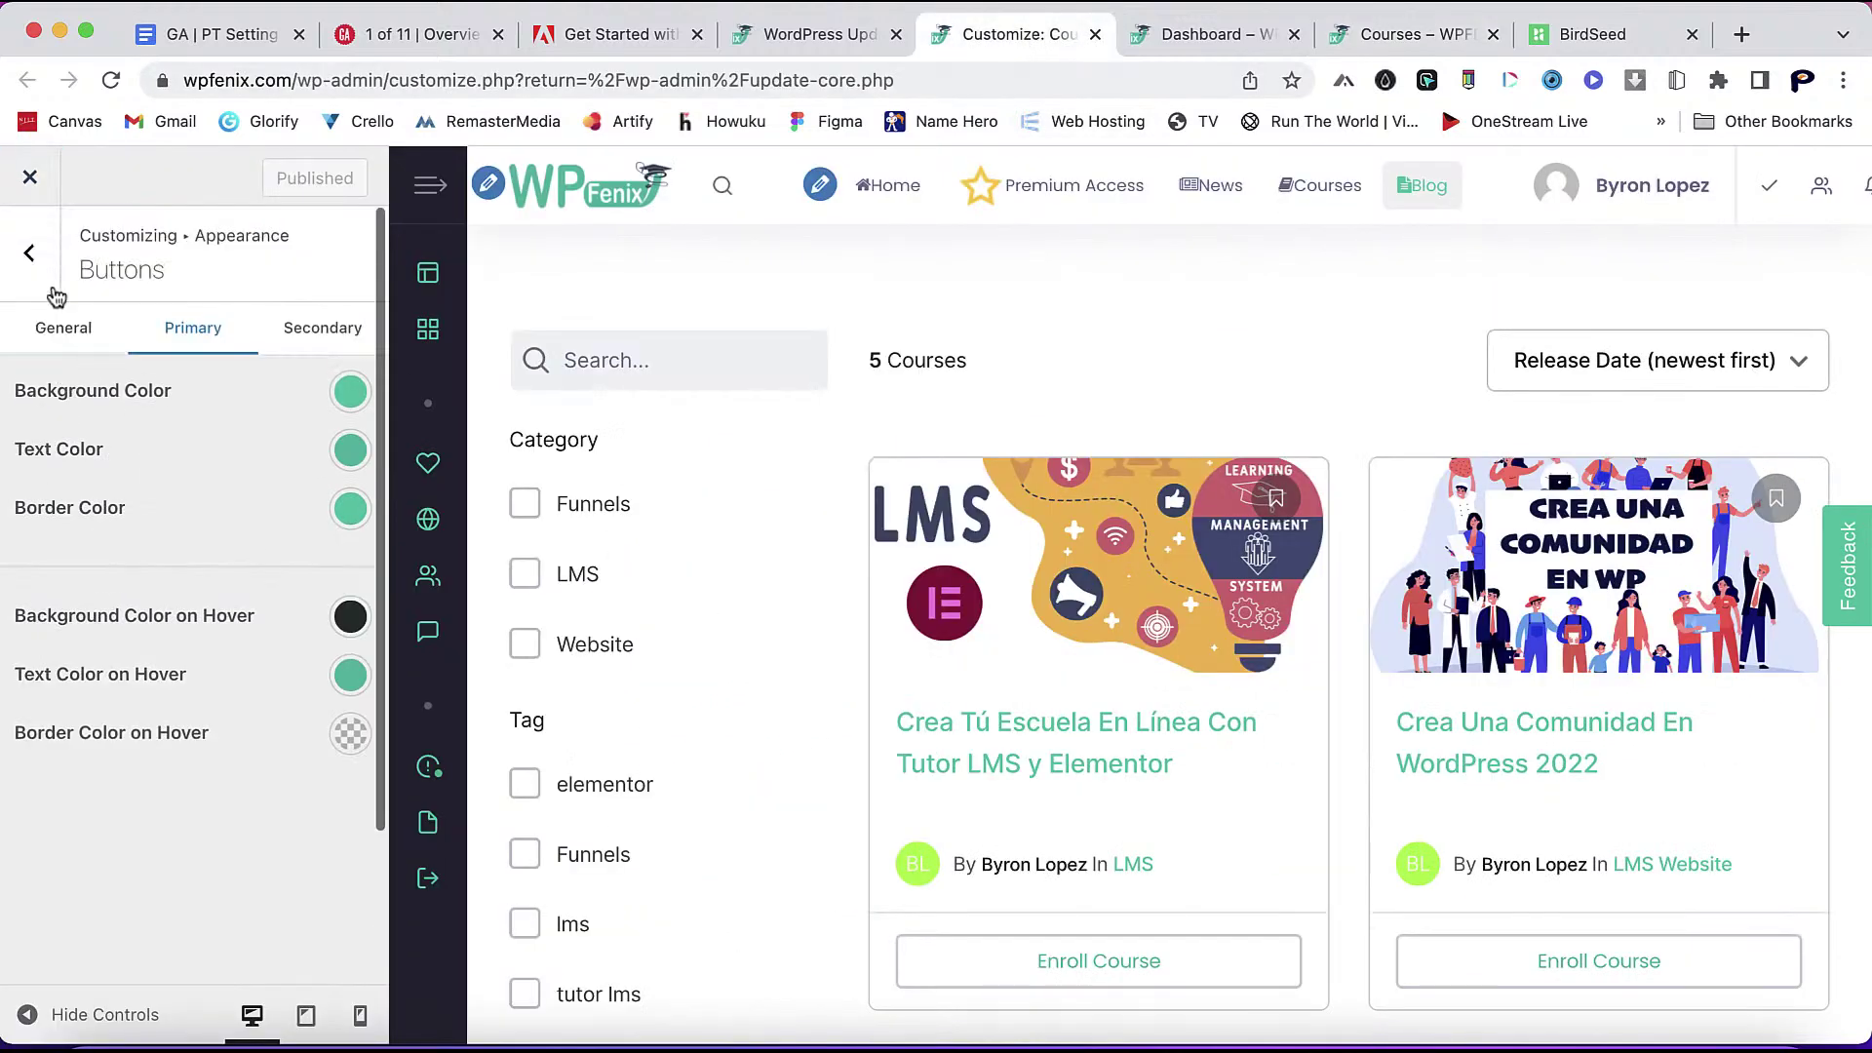
- Scroll through the customizer's Additional CSS code, then switch to the front-end Dashboard tab
{"action": "left_click", "coordinate": [31, 252]}
{"action": "scroll", "coordinate": [144, 907], "scroll_direction": "down", "scroll_amount": 3}
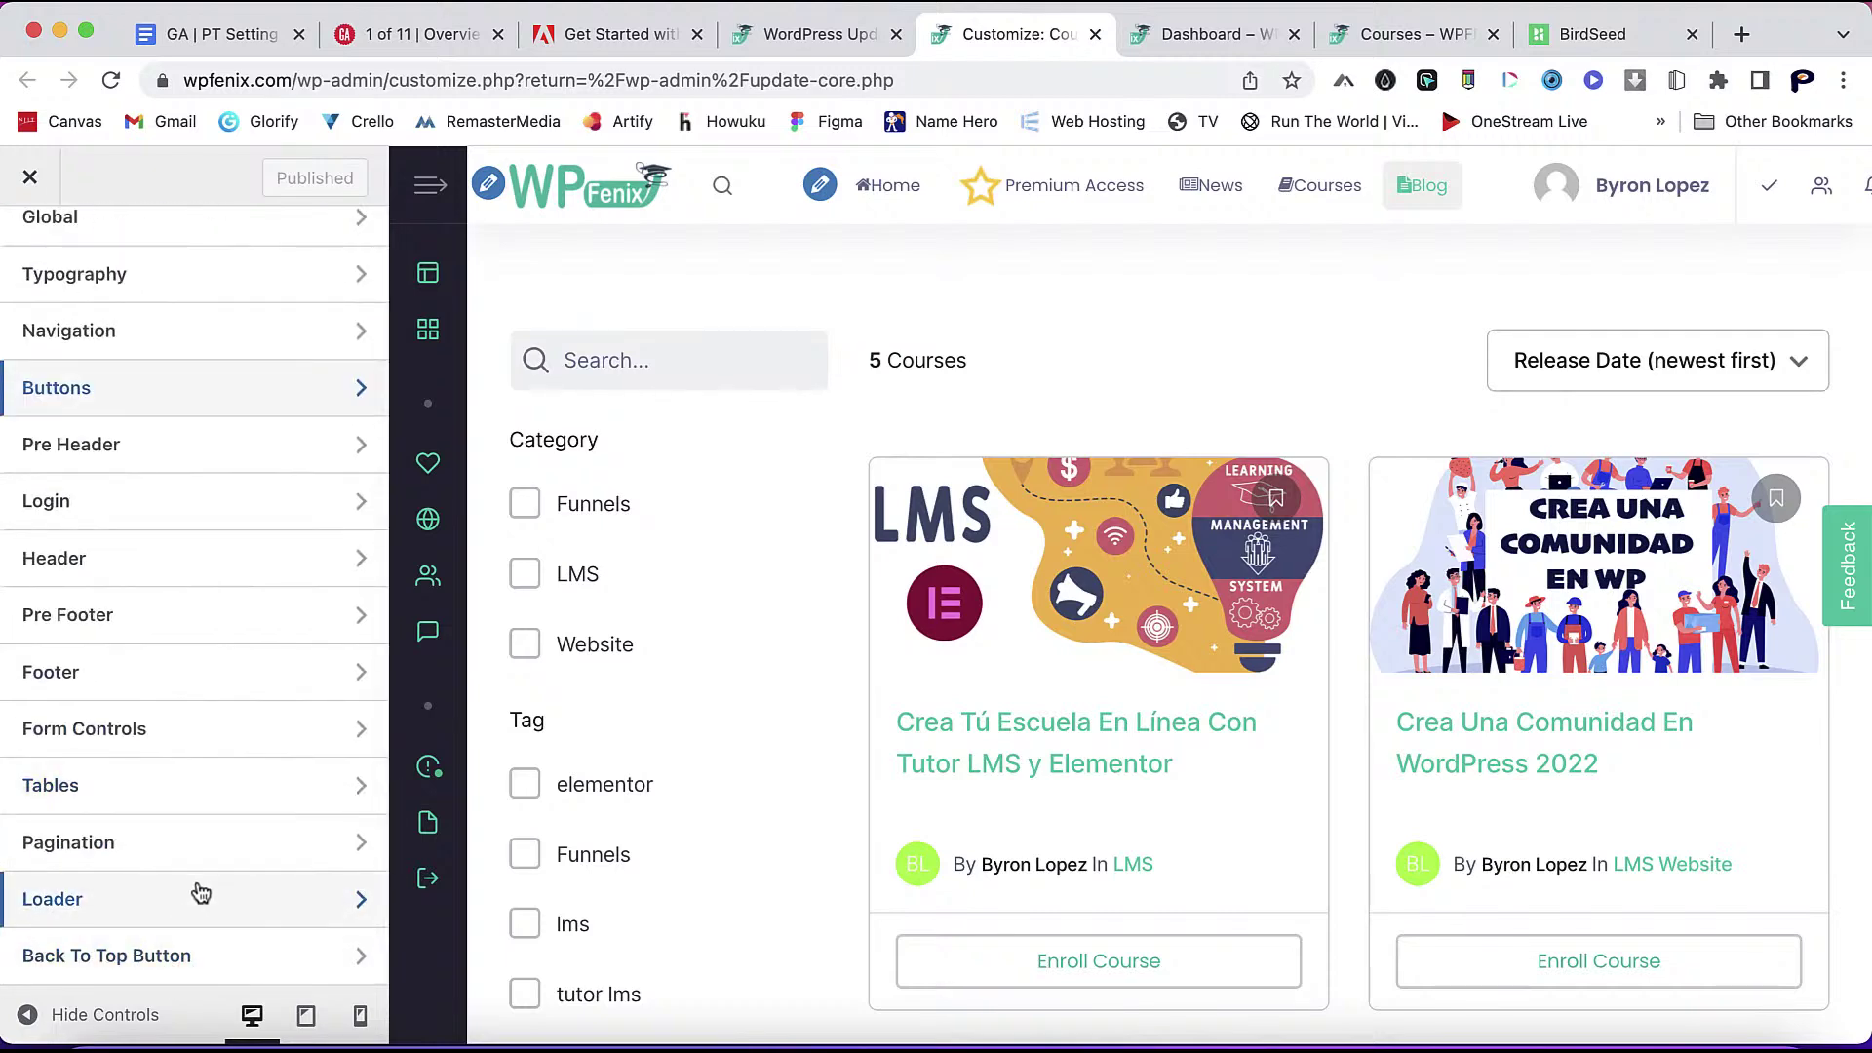
{"action": "scroll", "coordinate": [59, 312], "scroll_direction": "up", "scroll_amount": 3}
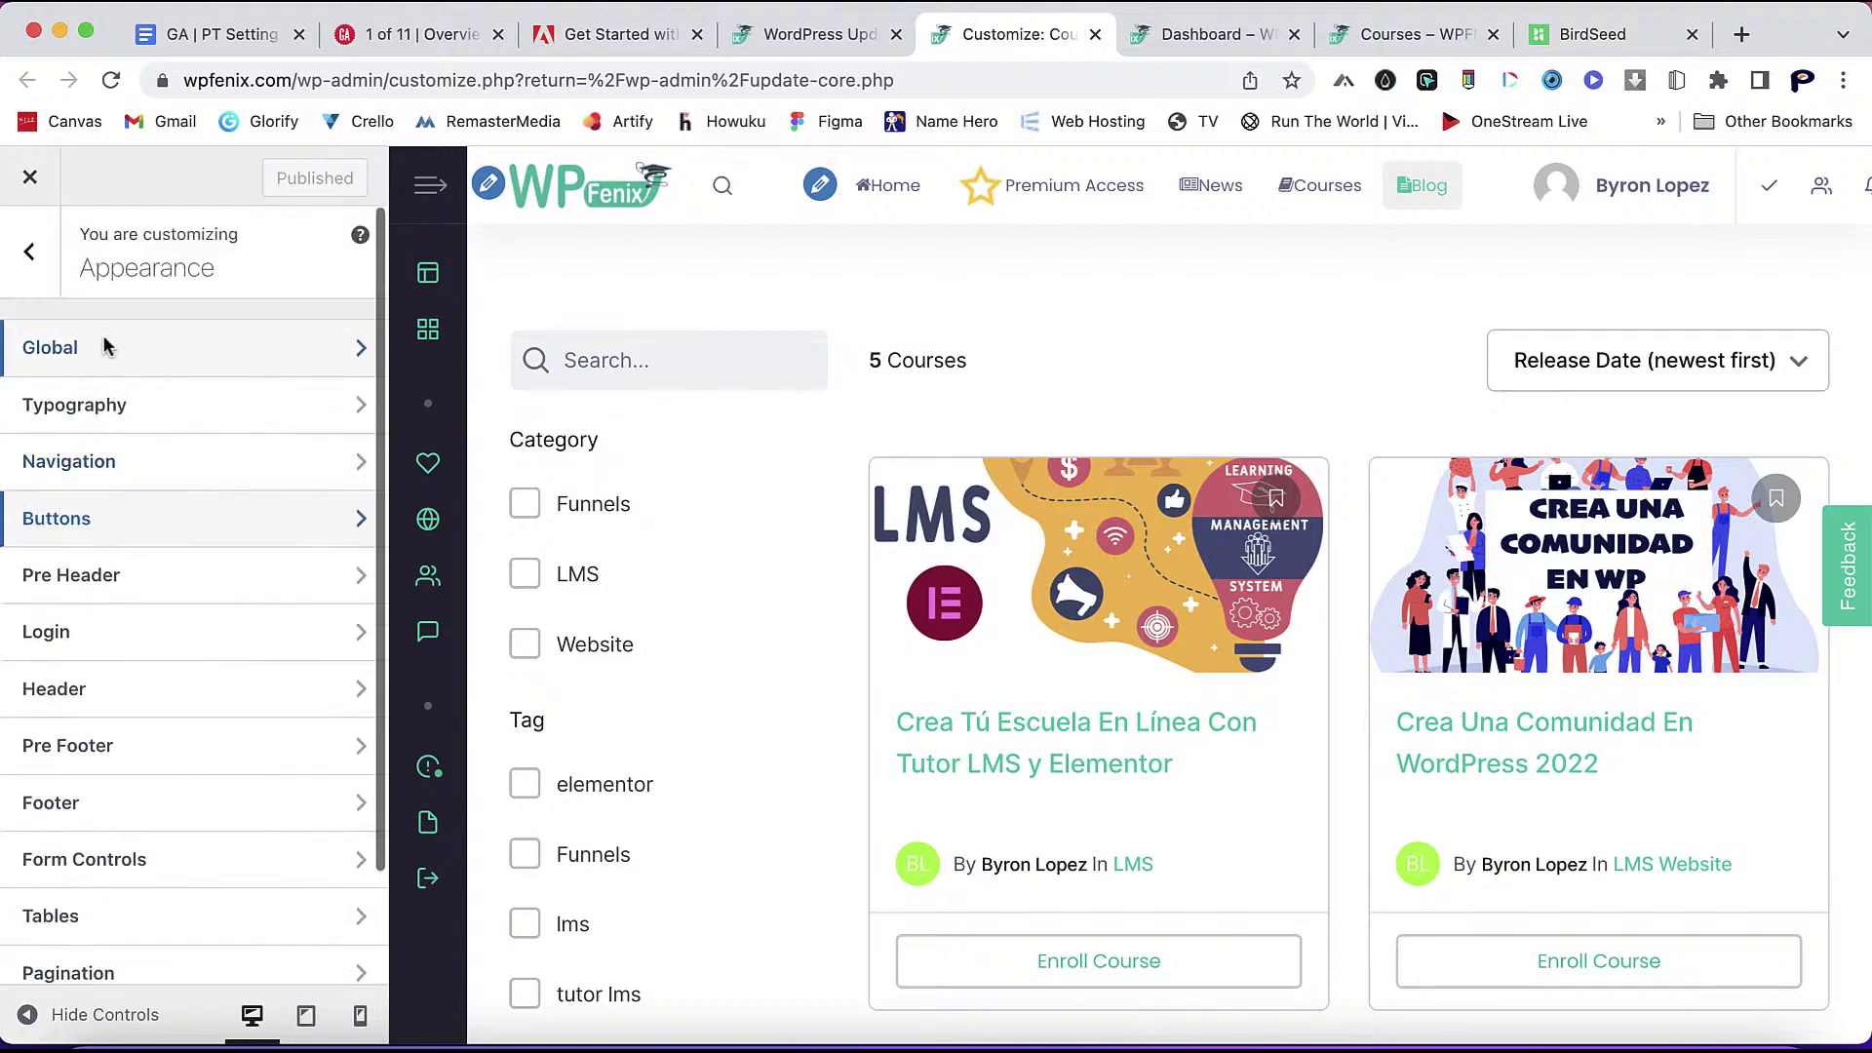
{"action": "left_click", "coordinate": [31, 251]}
{"action": "scroll", "coordinate": [113, 823], "scroll_direction": "down", "scroll_amount": 2}
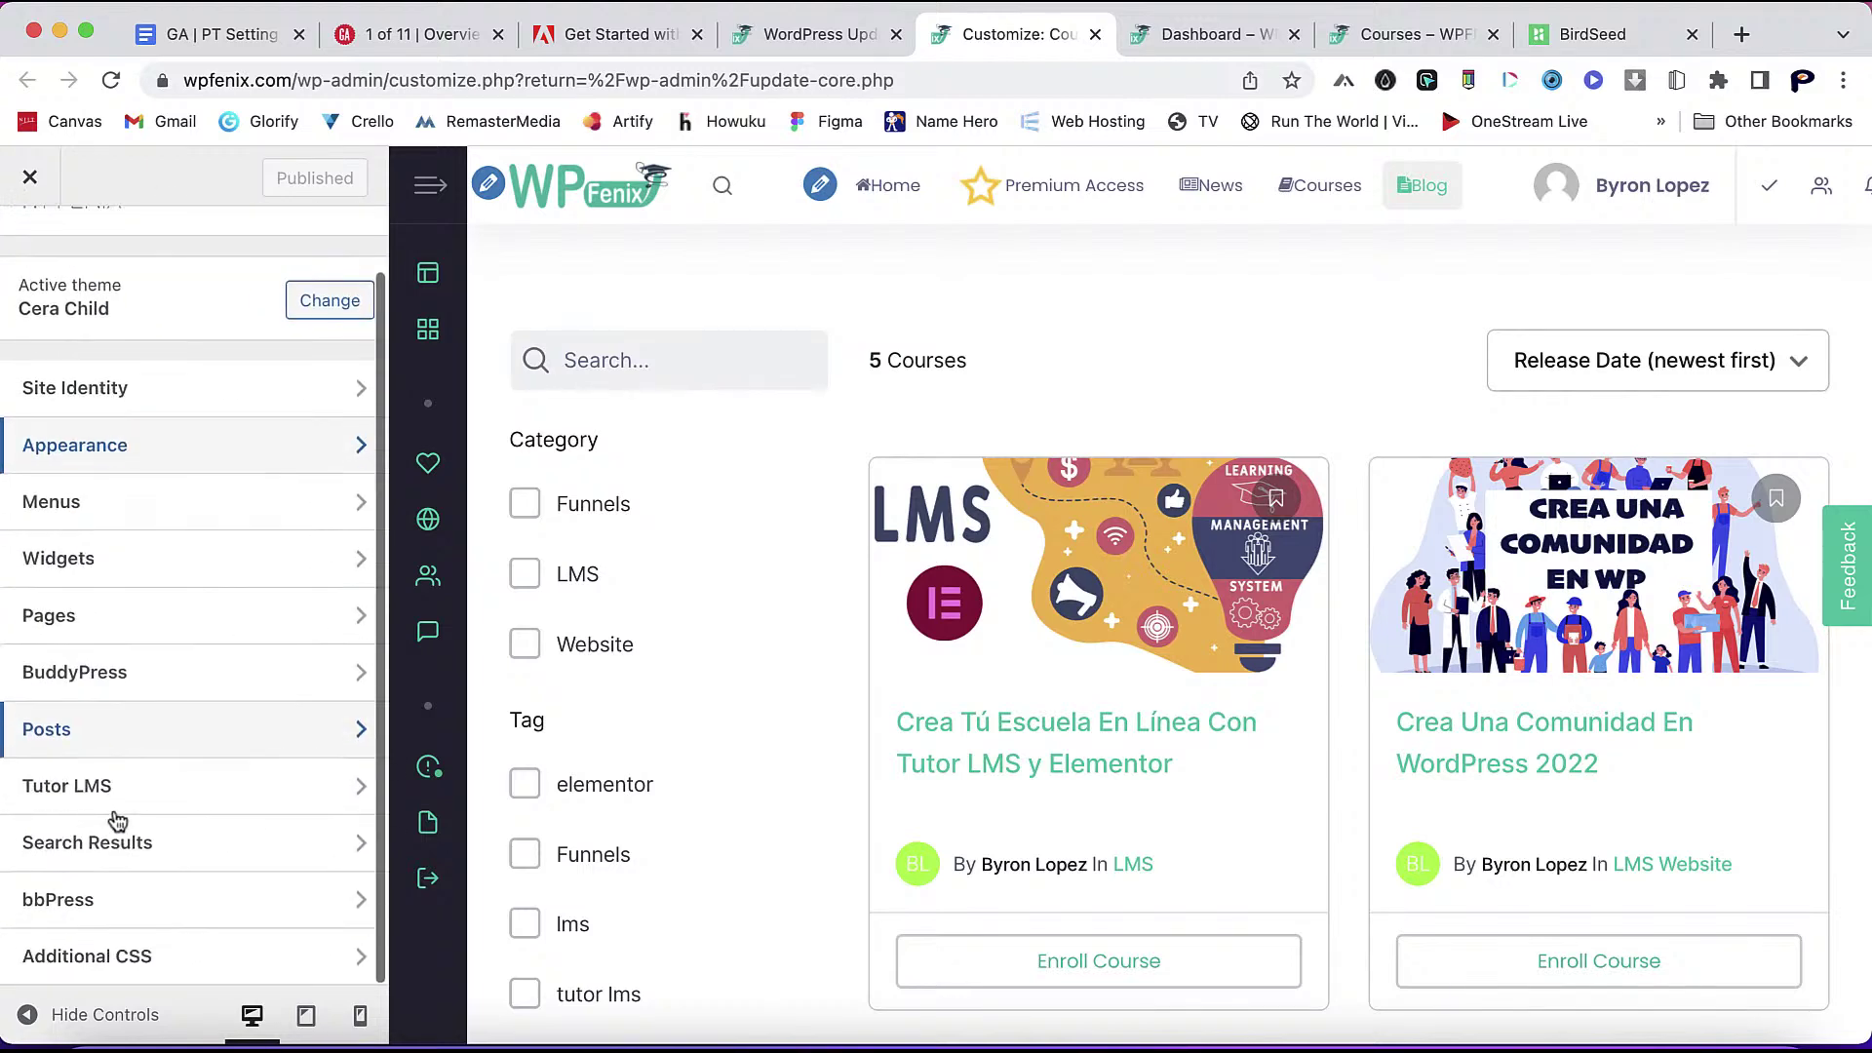
{"action": "left_click", "coordinate": [174, 961]}
{"action": "scroll", "coordinate": [301, 820], "scroll_direction": "down", "scroll_amount": 8}
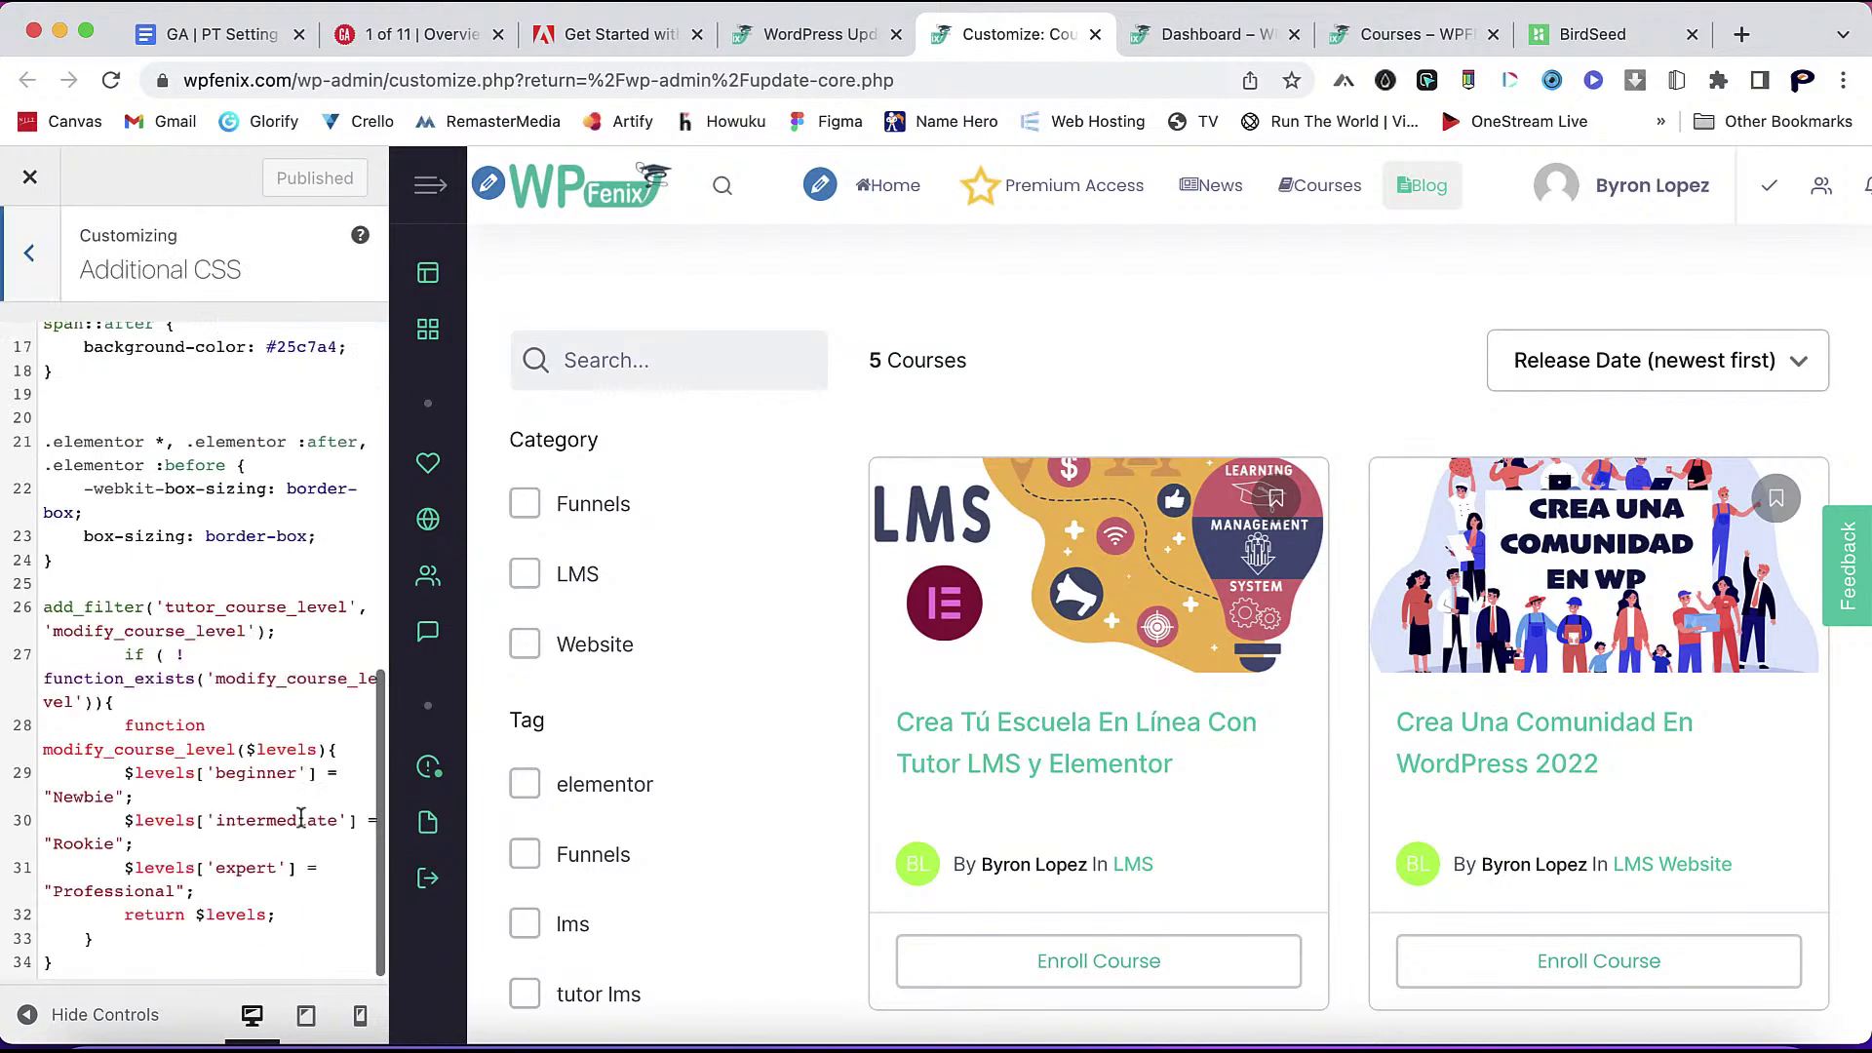
{"action": "scroll", "coordinate": [300, 819], "scroll_direction": "up", "scroll_amount": 8}
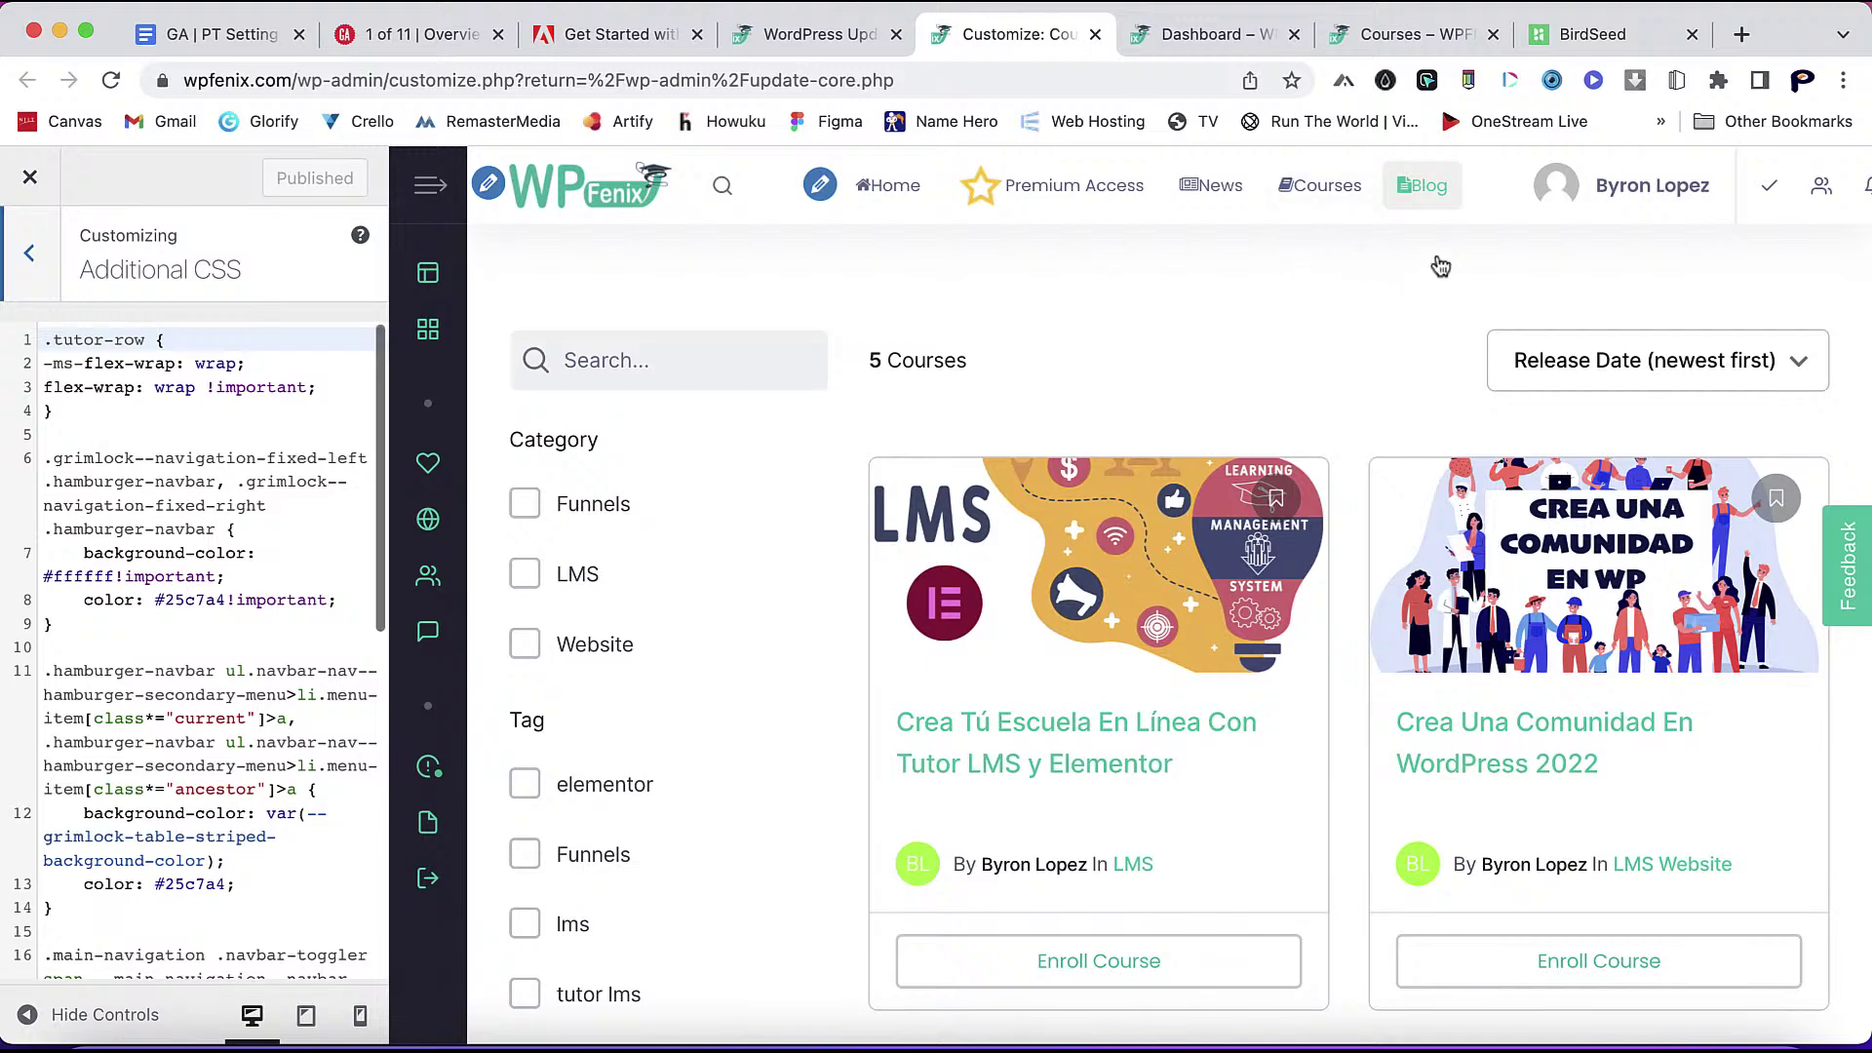
{"action": "left_click", "coordinate": [1224, 39]}
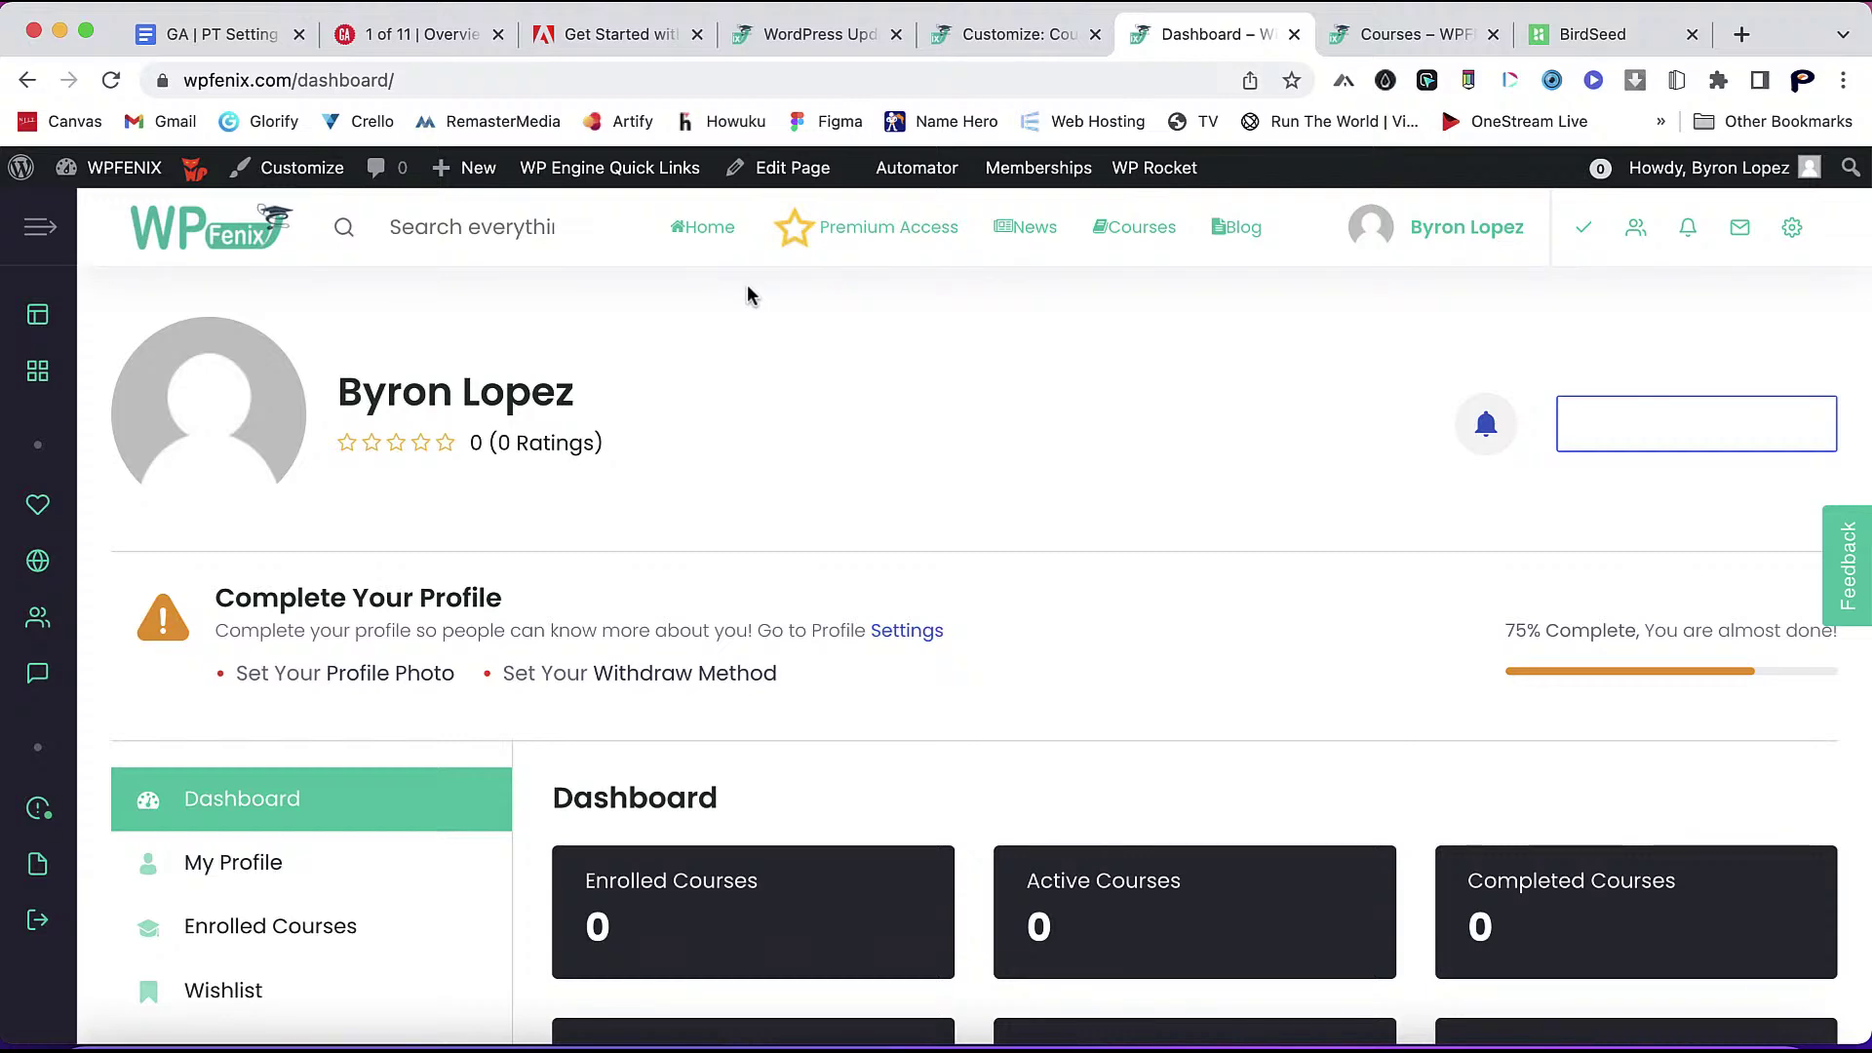
- Duplicate the front-end Dashboard browser tab
{"action": "scroll", "coordinate": [1069, 627], "scroll_direction": "down", "scroll_amount": 4}
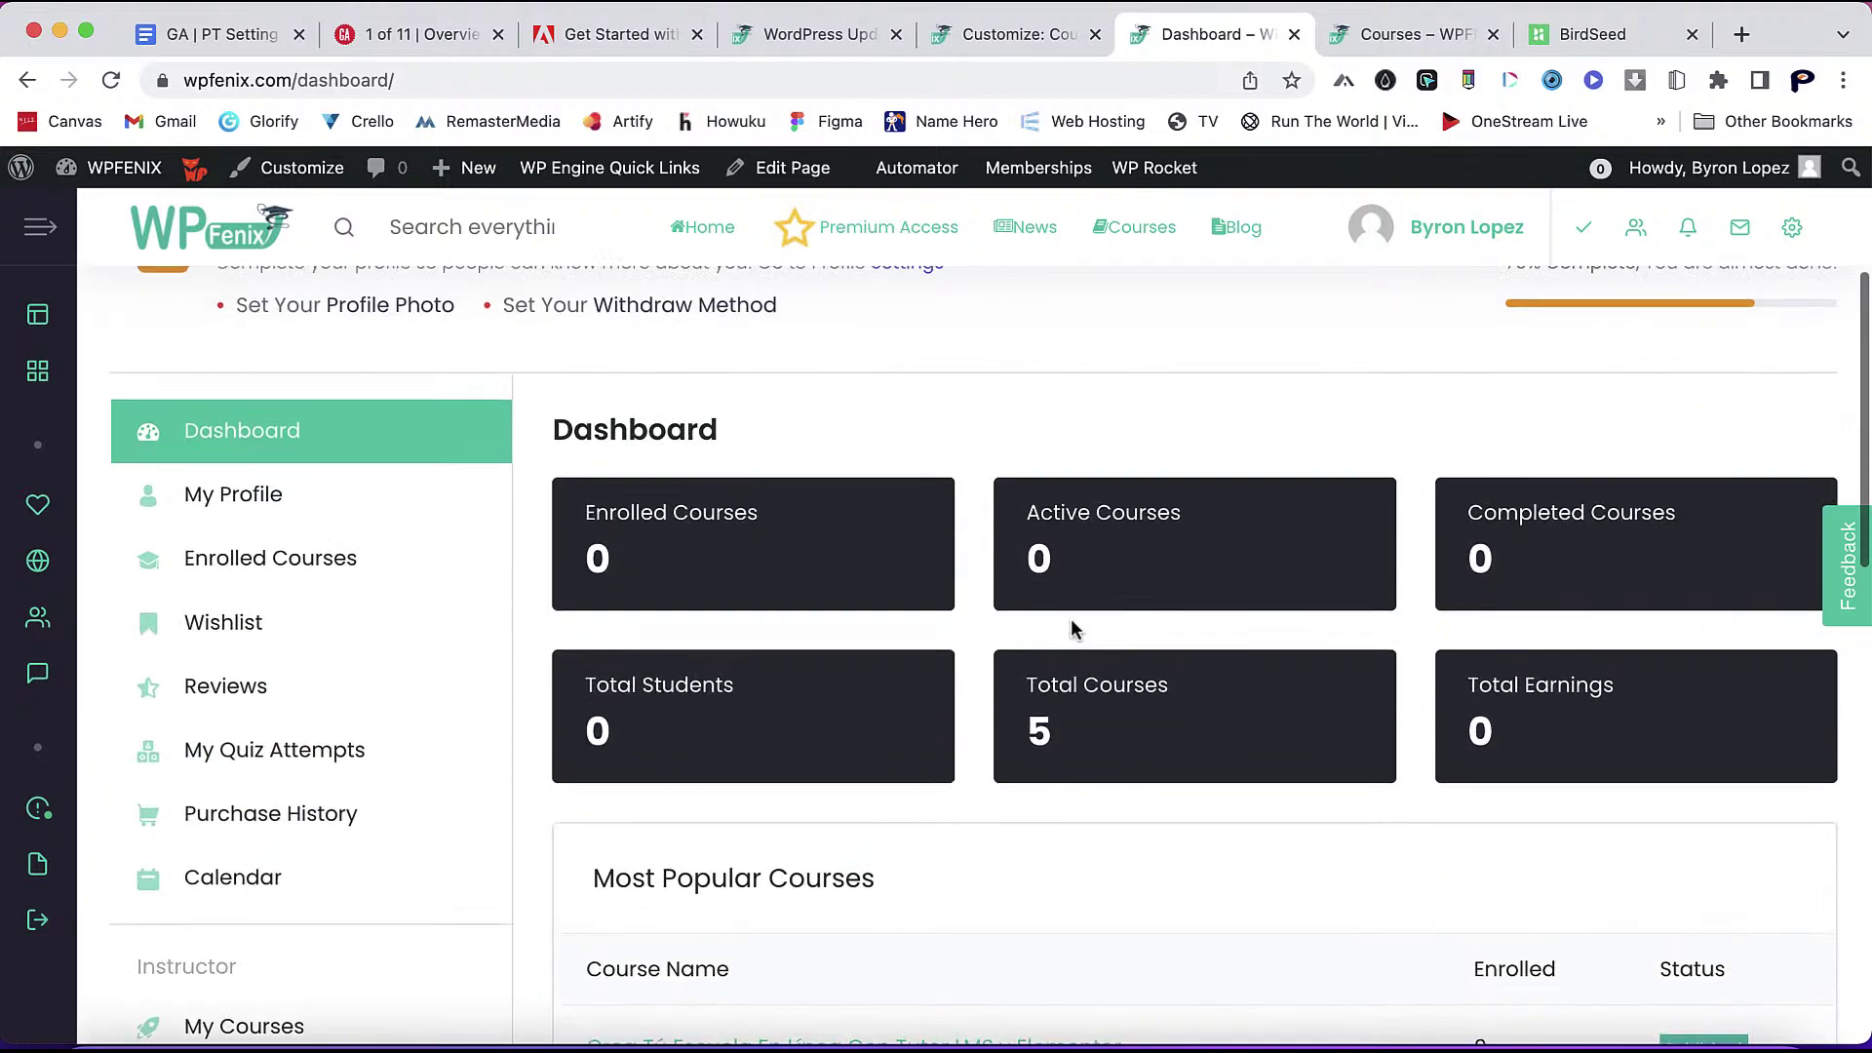
{"action": "scroll", "coordinate": [1070, 627], "scroll_direction": "up", "scroll_amount": 4}
{"action": "scroll", "coordinate": [1111, 649], "scroll_direction": "down", "scroll_amount": 1}
{"action": "scroll", "coordinate": [1092, 605], "scroll_direction": "down", "scroll_amount": 1}
{"action": "scroll", "coordinate": [1033, 517], "scroll_direction": "up", "scroll_amount": 2}
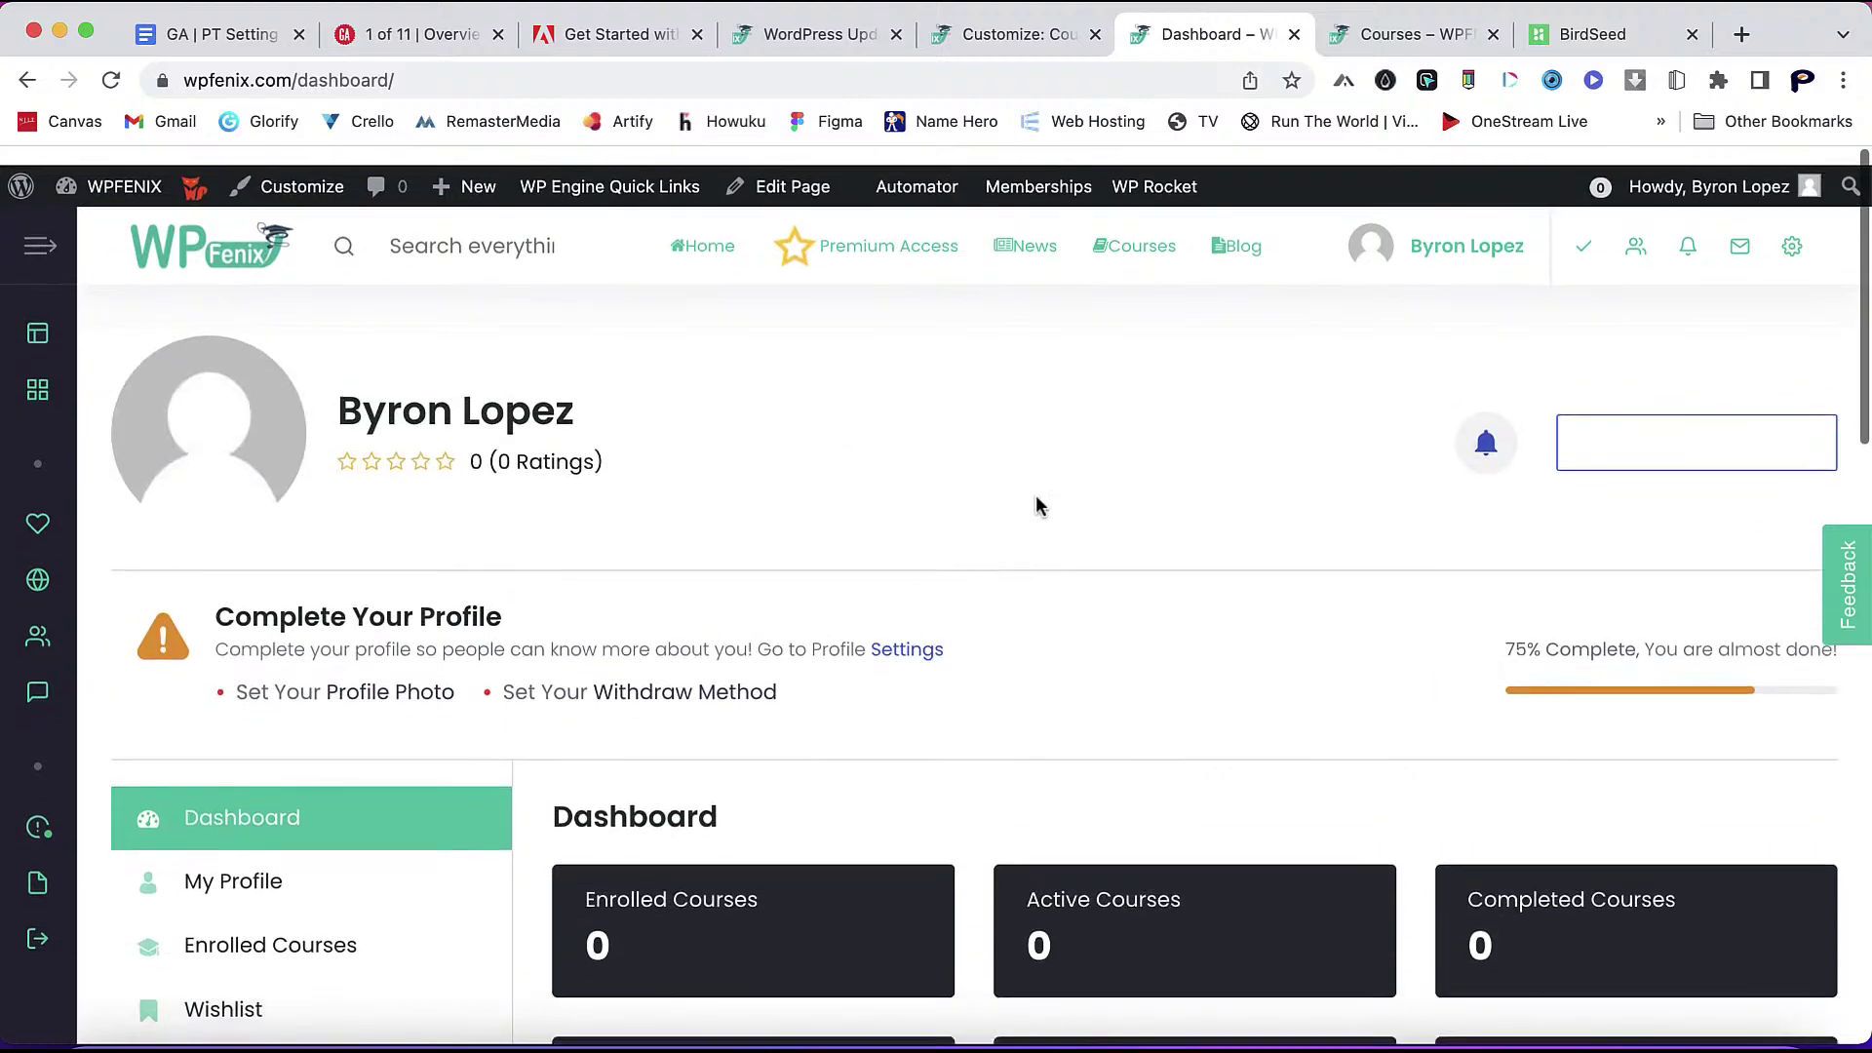
{"action": "right_click", "coordinate": [1230, 52]}
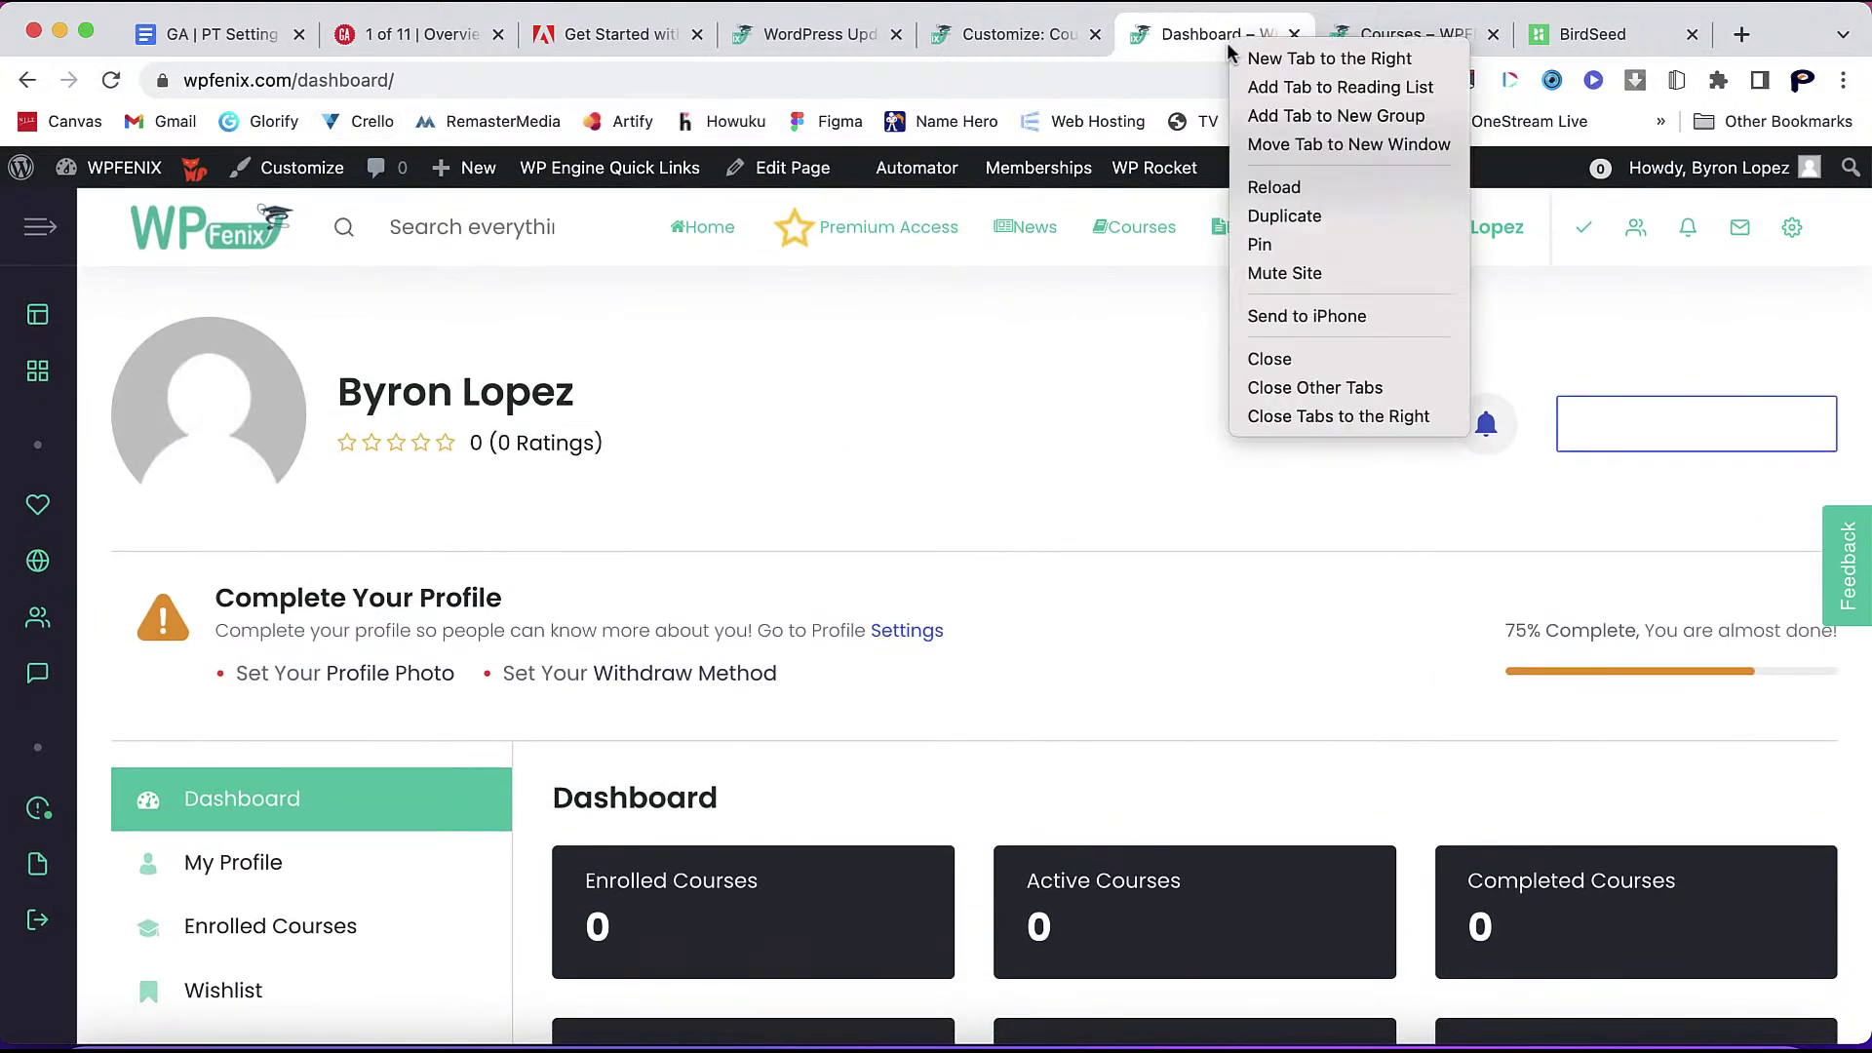
{"action": "left_click", "coordinate": [1287, 216]}
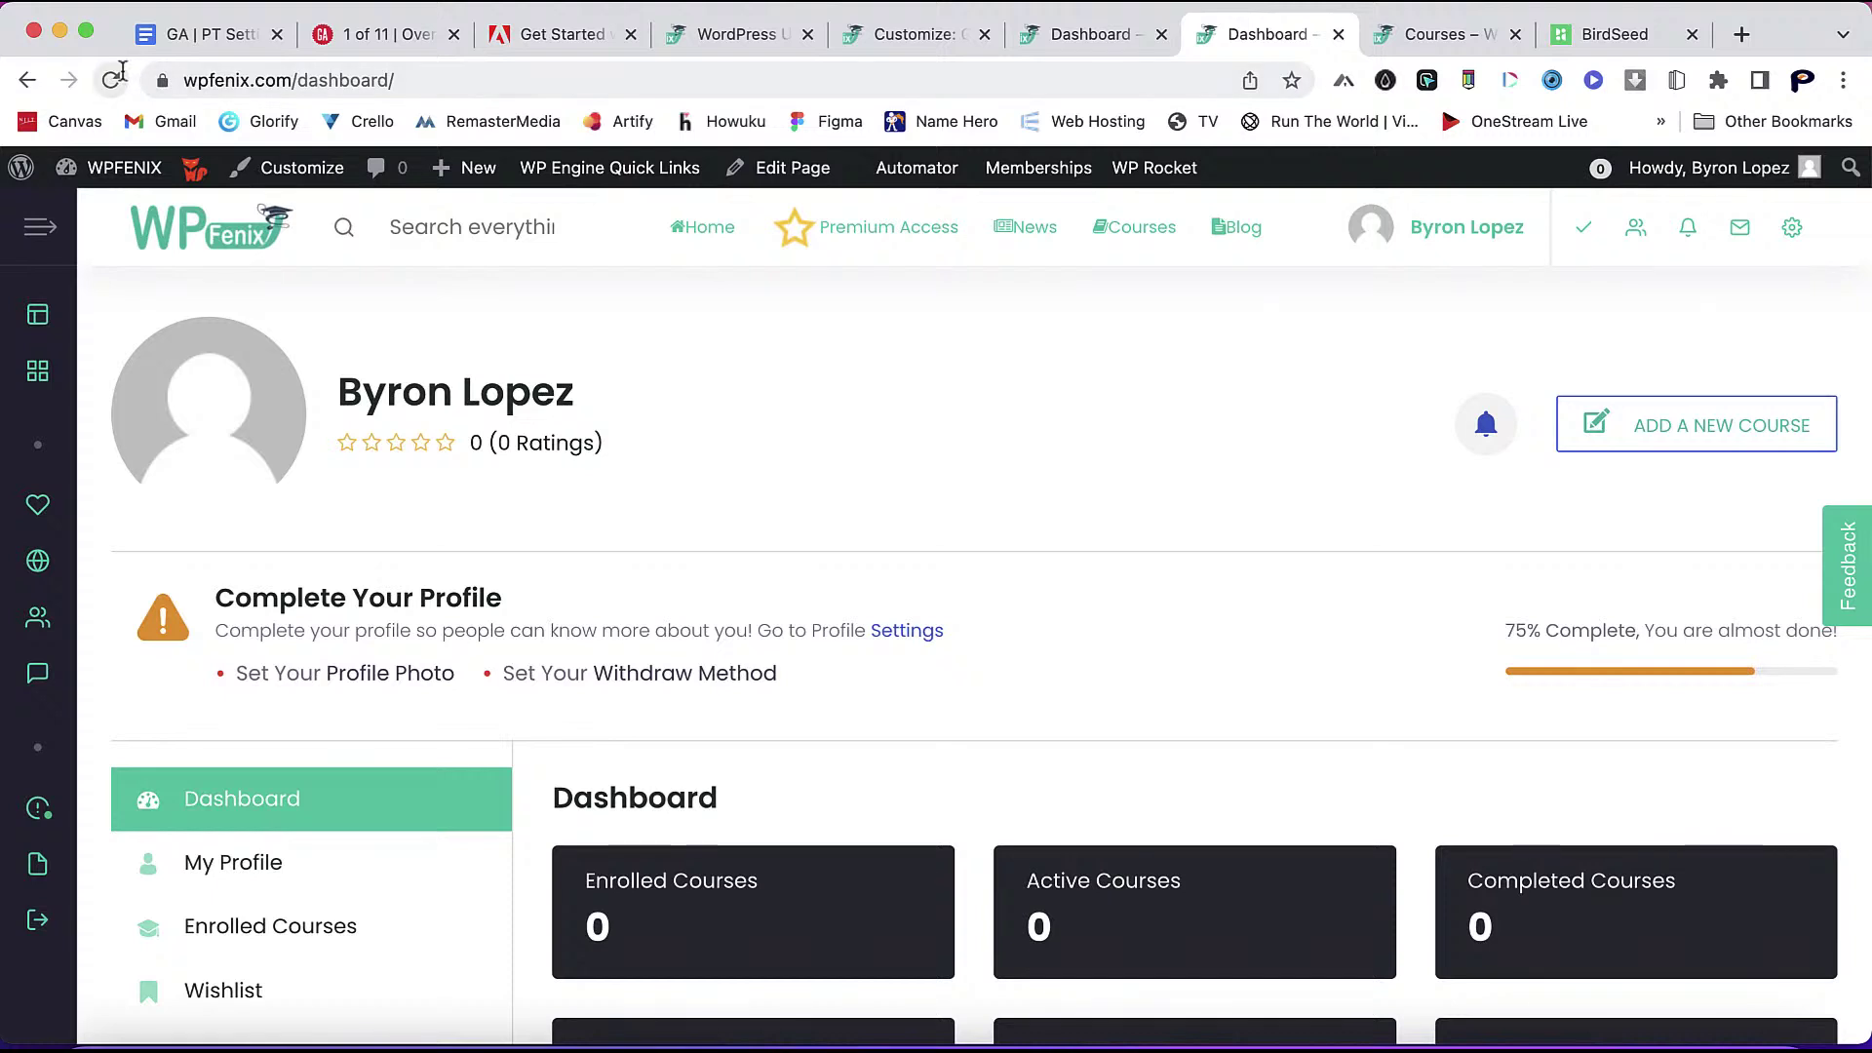
- Clear the WP Rocket cache and go back to the original Dashboard tab
{"action": "mouse_move", "coordinate": [1160, 170]}
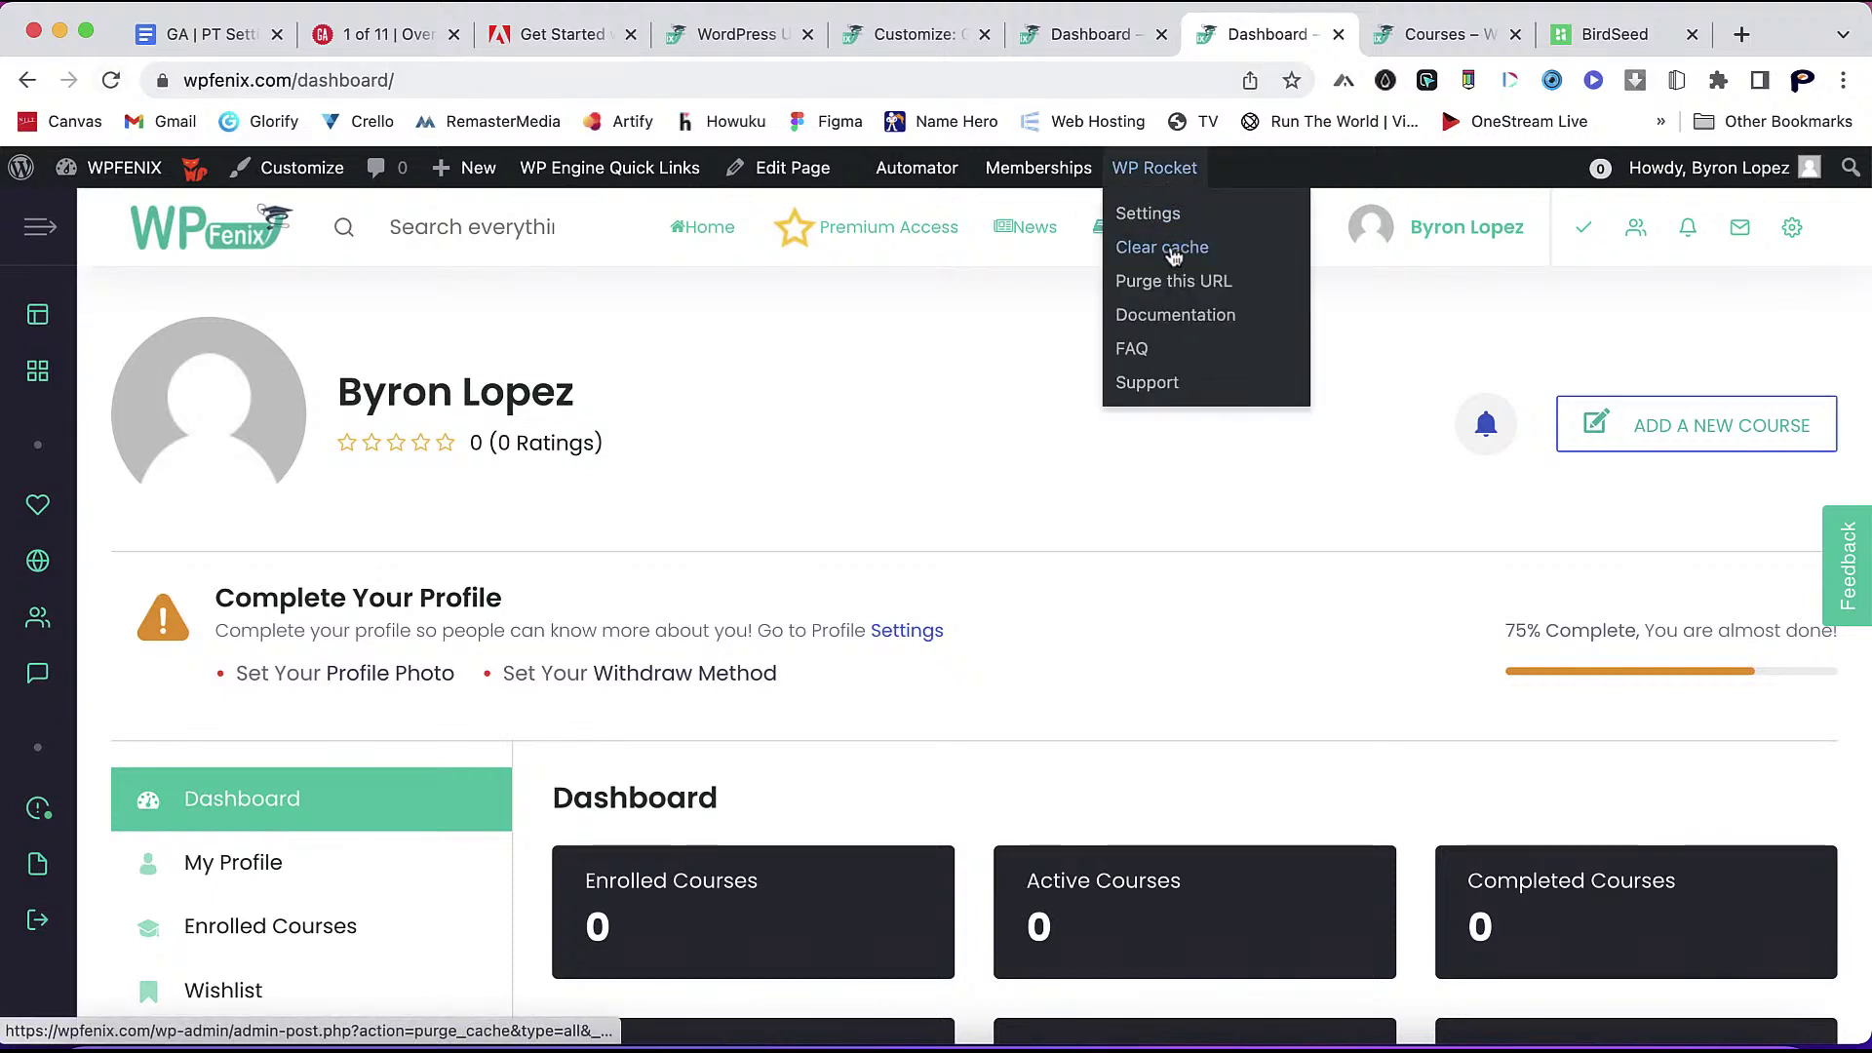
{"action": "left_click", "coordinate": [1173, 252]}
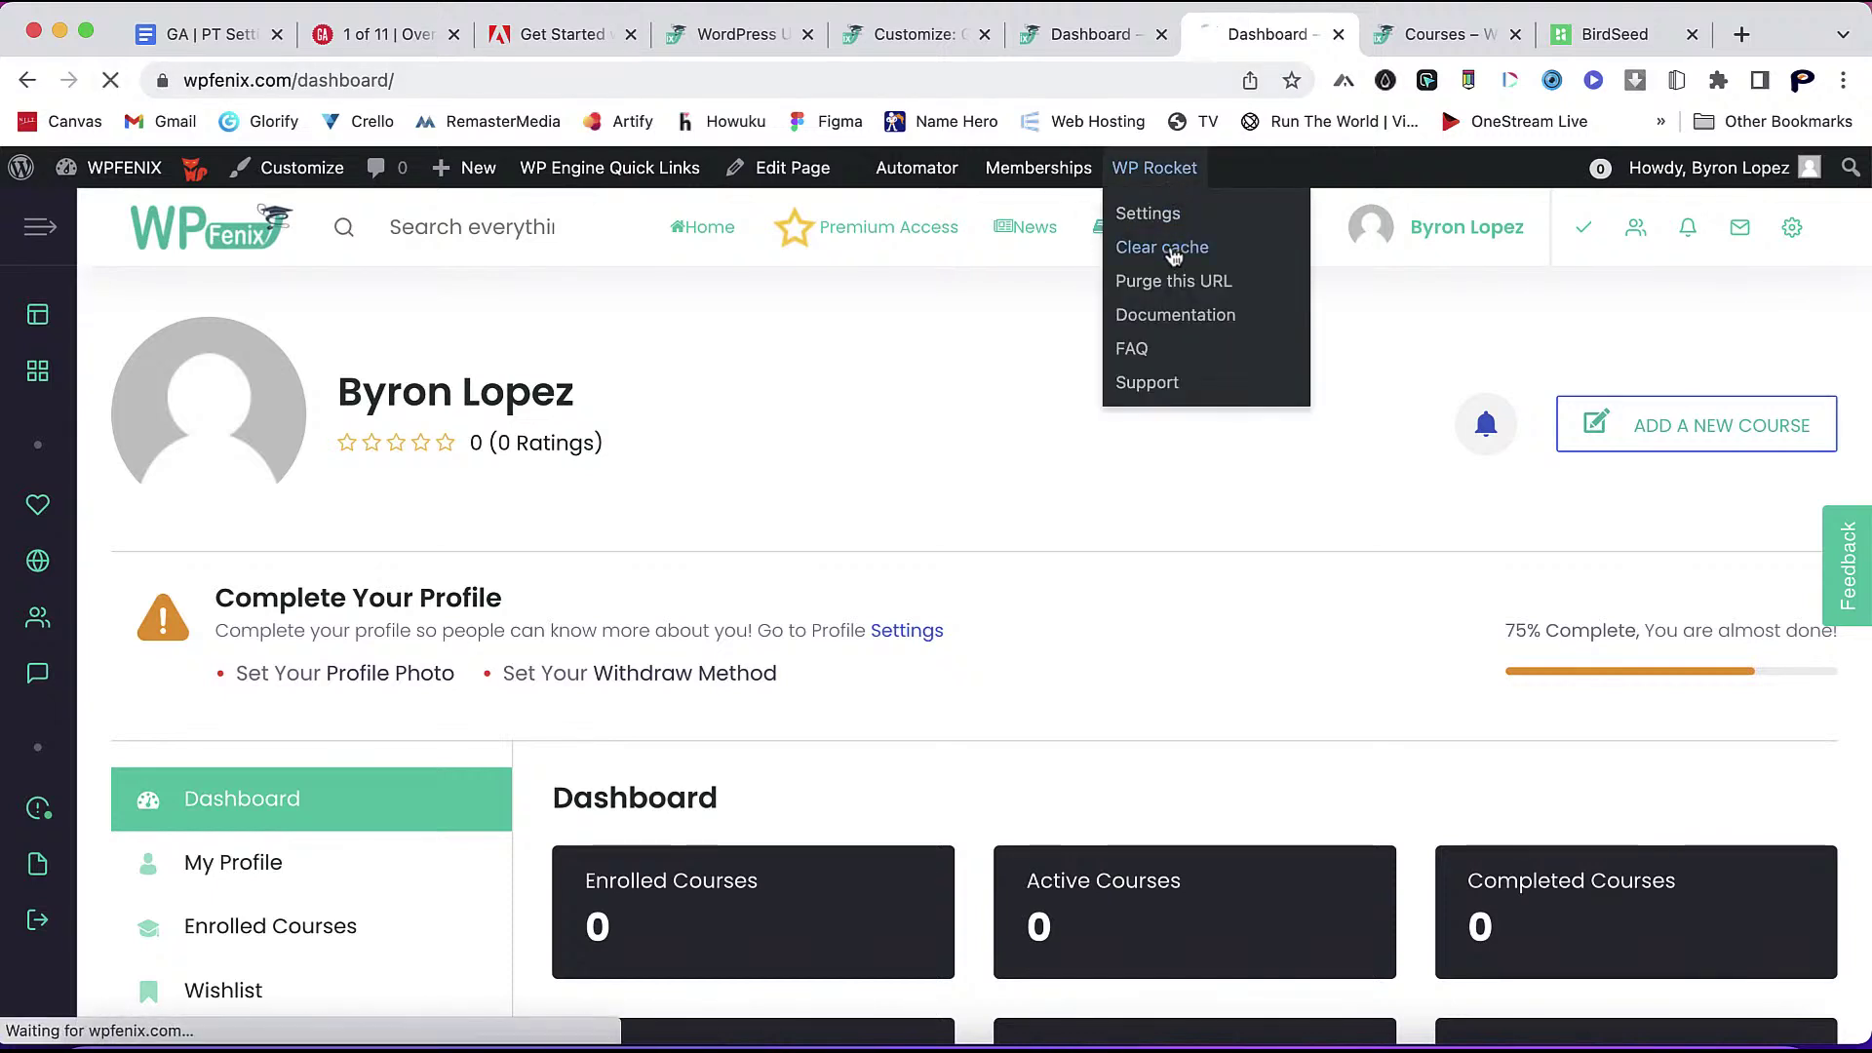
{"action": "left_click", "coordinate": [1085, 35]}
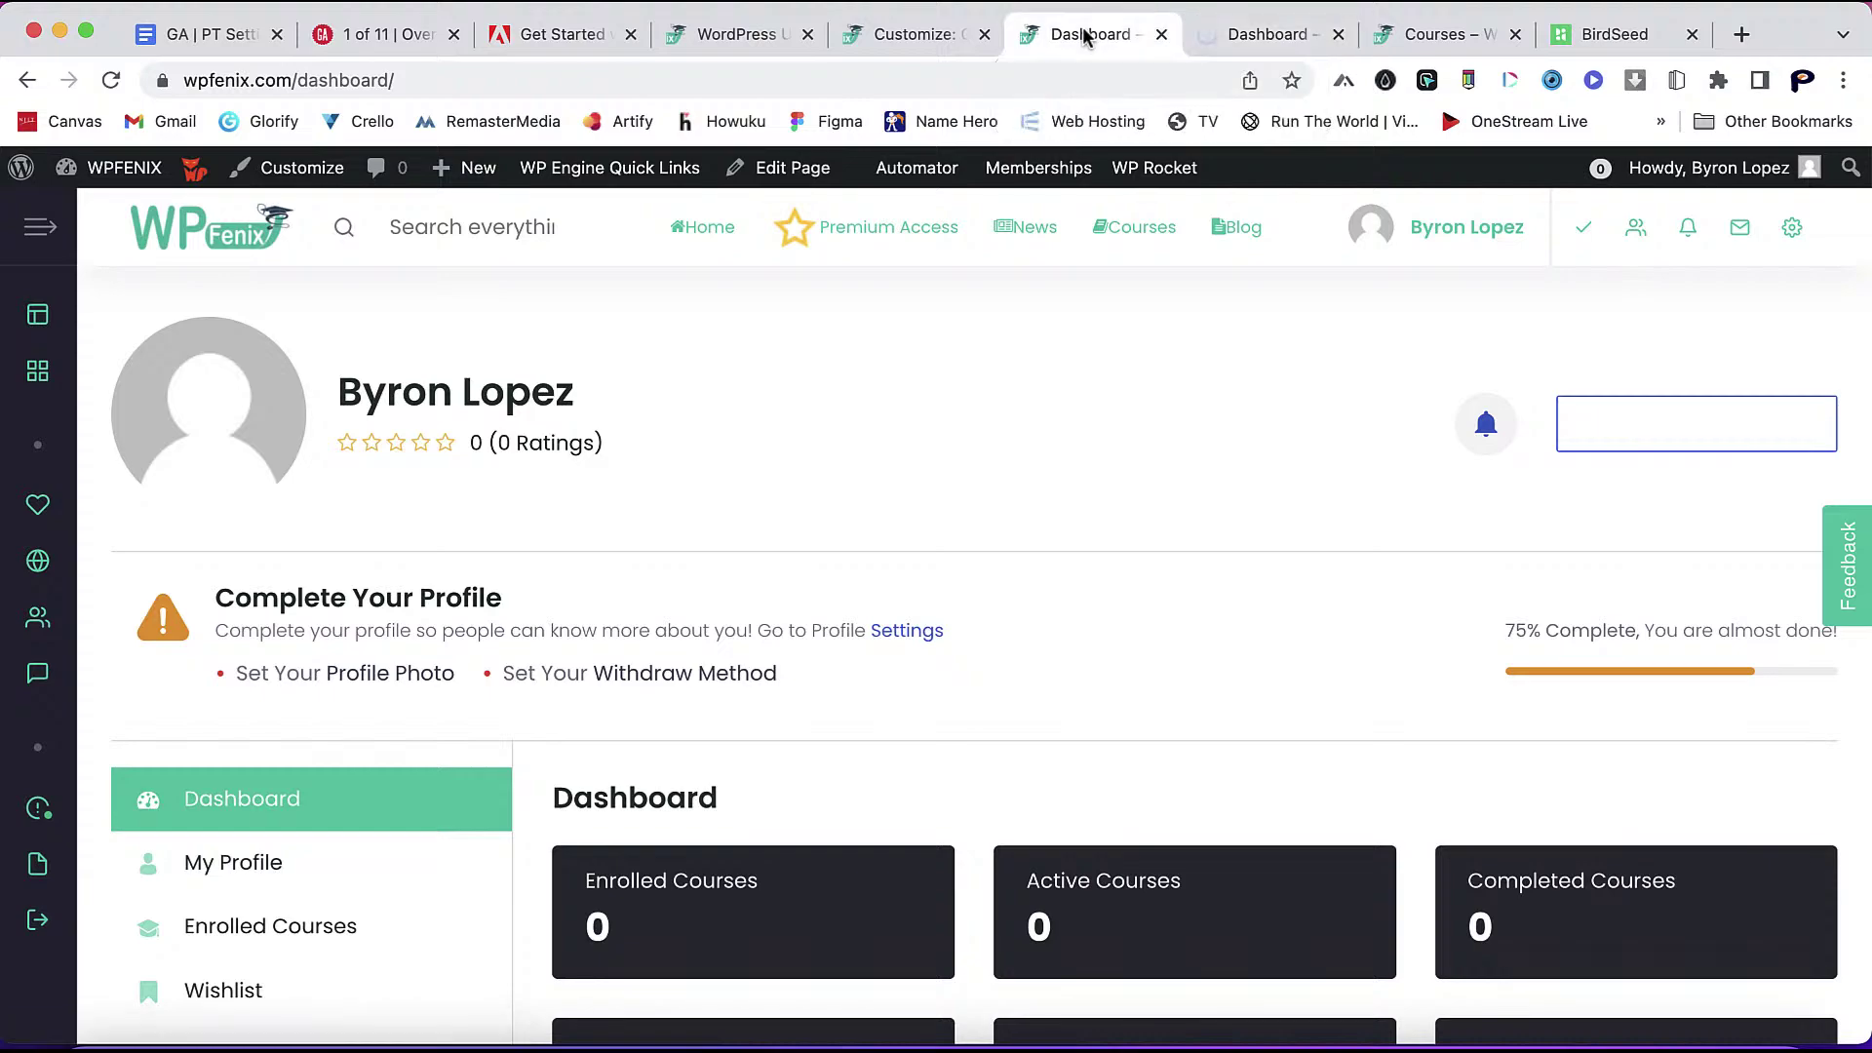
- Scroll the original dashboard, then the refreshed copy with the new layout
{"action": "scroll", "coordinate": [990, 615], "scroll_direction": "down", "scroll_amount": 9}
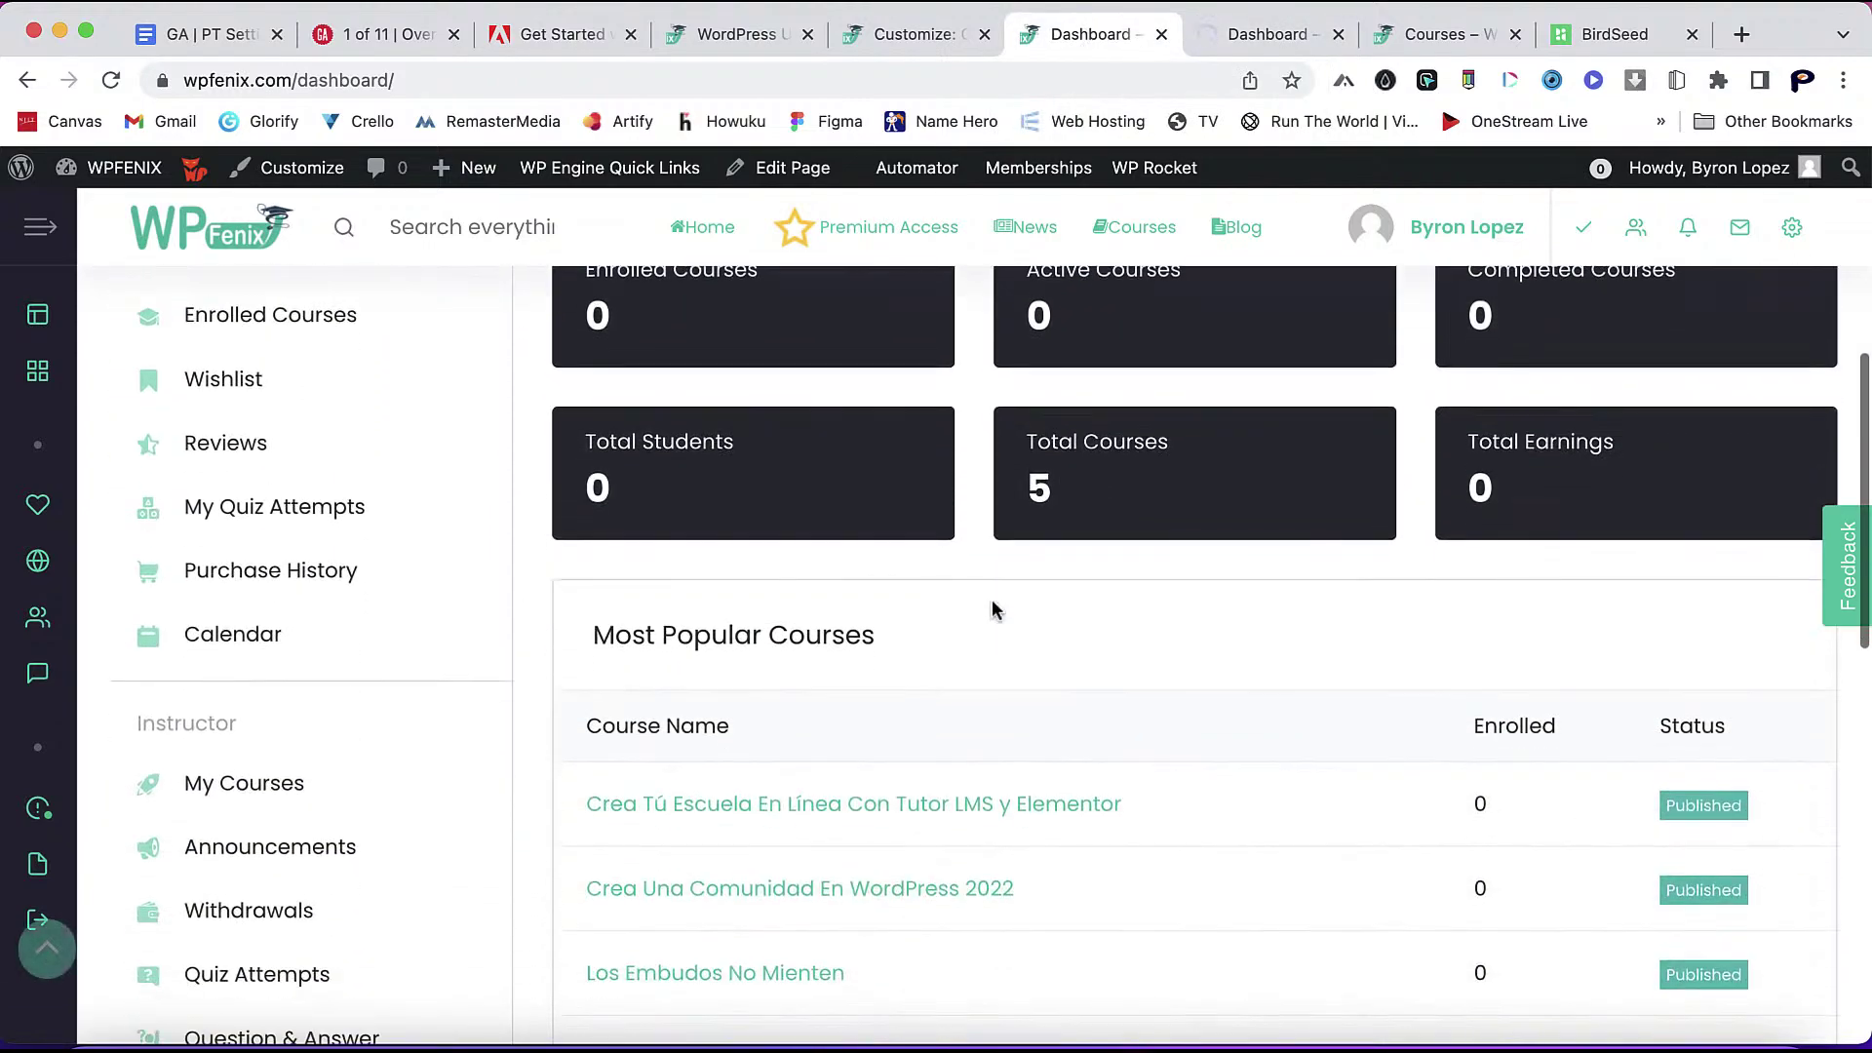
{"action": "scroll", "coordinate": [991, 610], "scroll_direction": "down", "scroll_amount": 5}
{"action": "scroll", "coordinate": [991, 611], "scroll_direction": "up", "scroll_amount": 15}
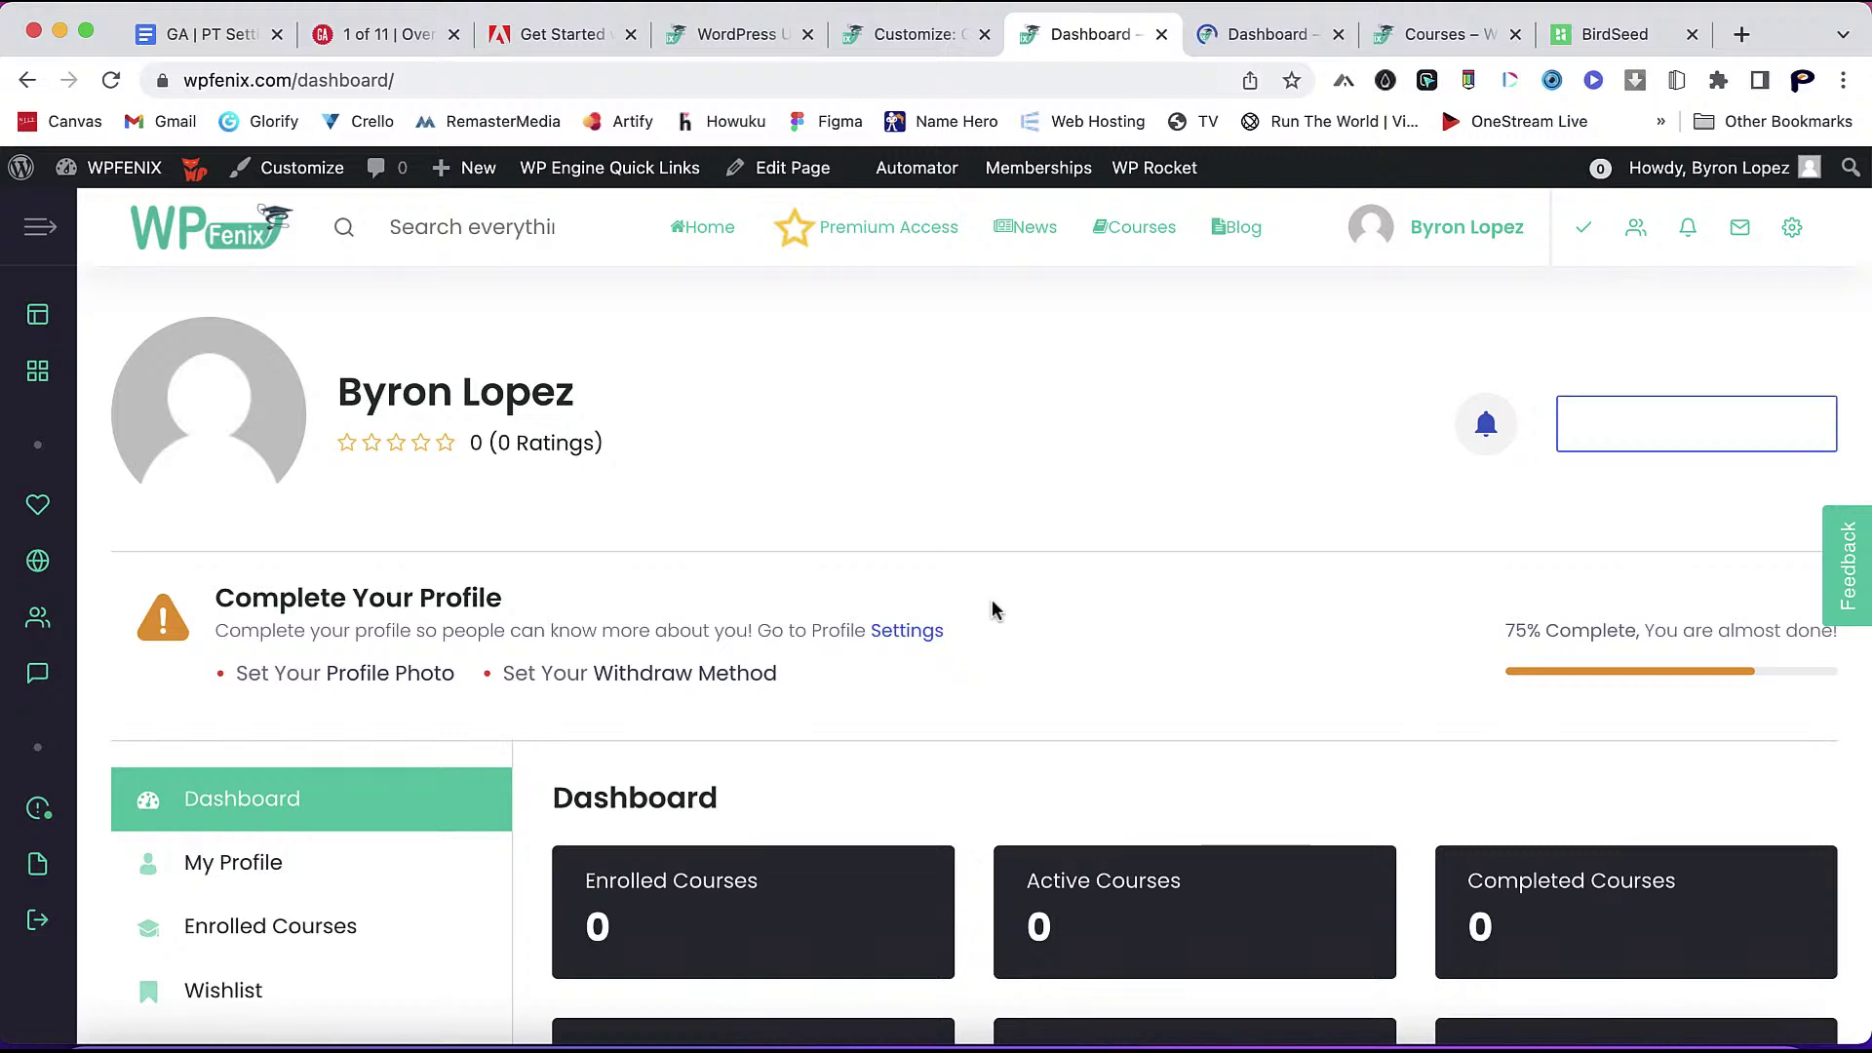
{"action": "scroll", "coordinate": [993, 611], "scroll_direction": "down", "scroll_amount": 3}
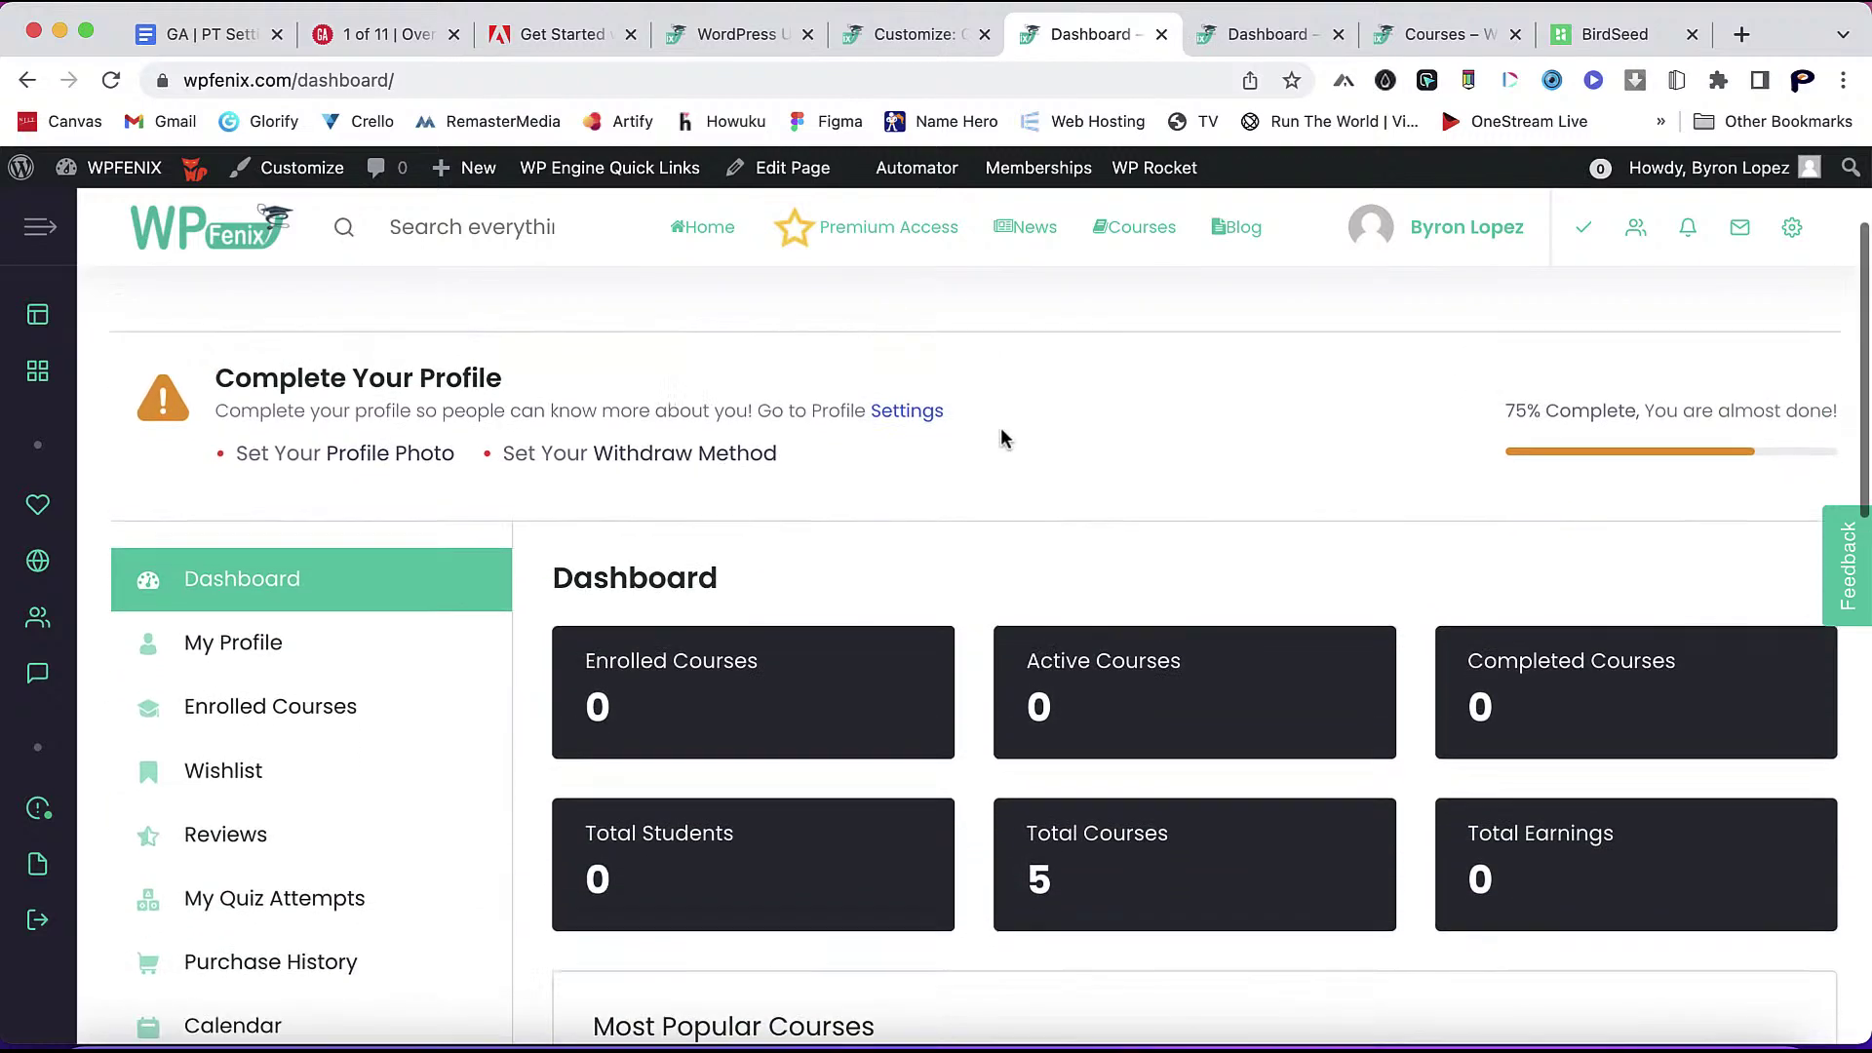
{"action": "scroll", "coordinate": [1002, 437], "scroll_direction": "up", "scroll_amount": 3}
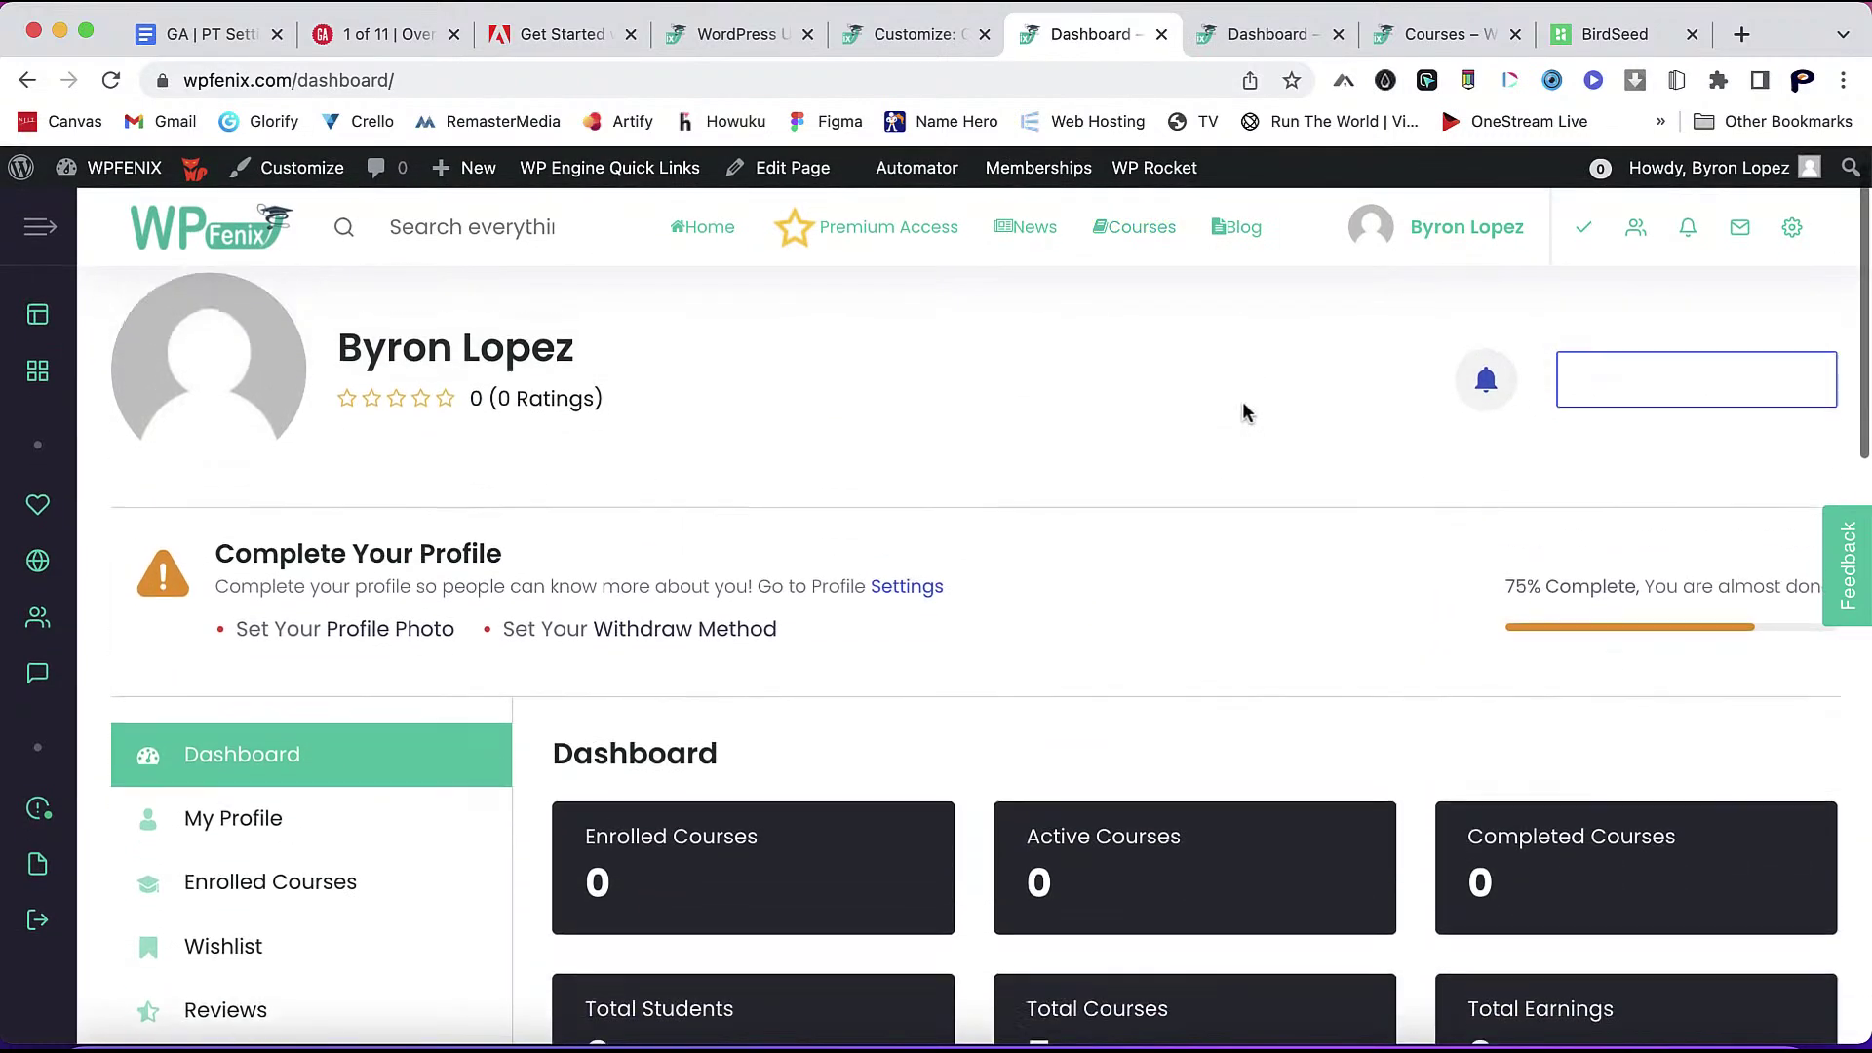
{"action": "left_click", "coordinate": [1273, 47]}
{"action": "scroll", "coordinate": [1263, 643], "scroll_direction": "down", "scroll_amount": 3}
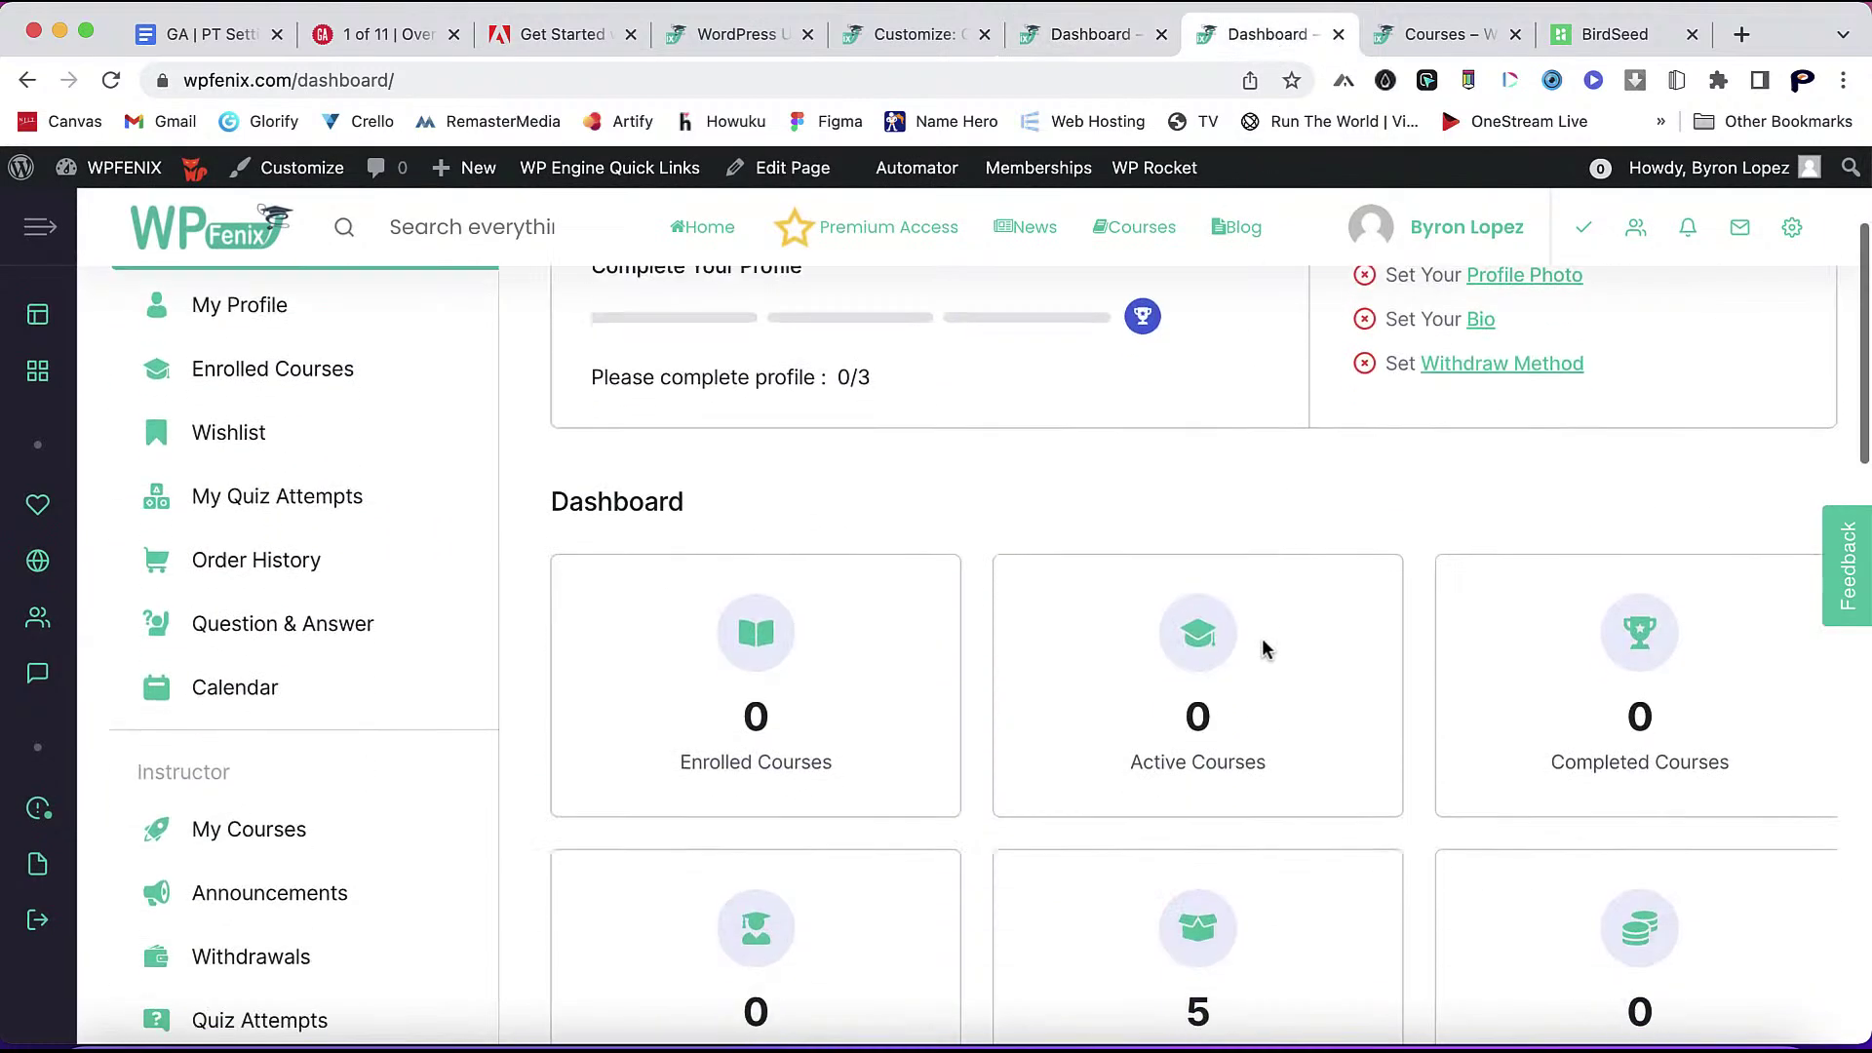
{"action": "scroll", "coordinate": [1263, 649], "scroll_direction": "up", "scroll_amount": 3}
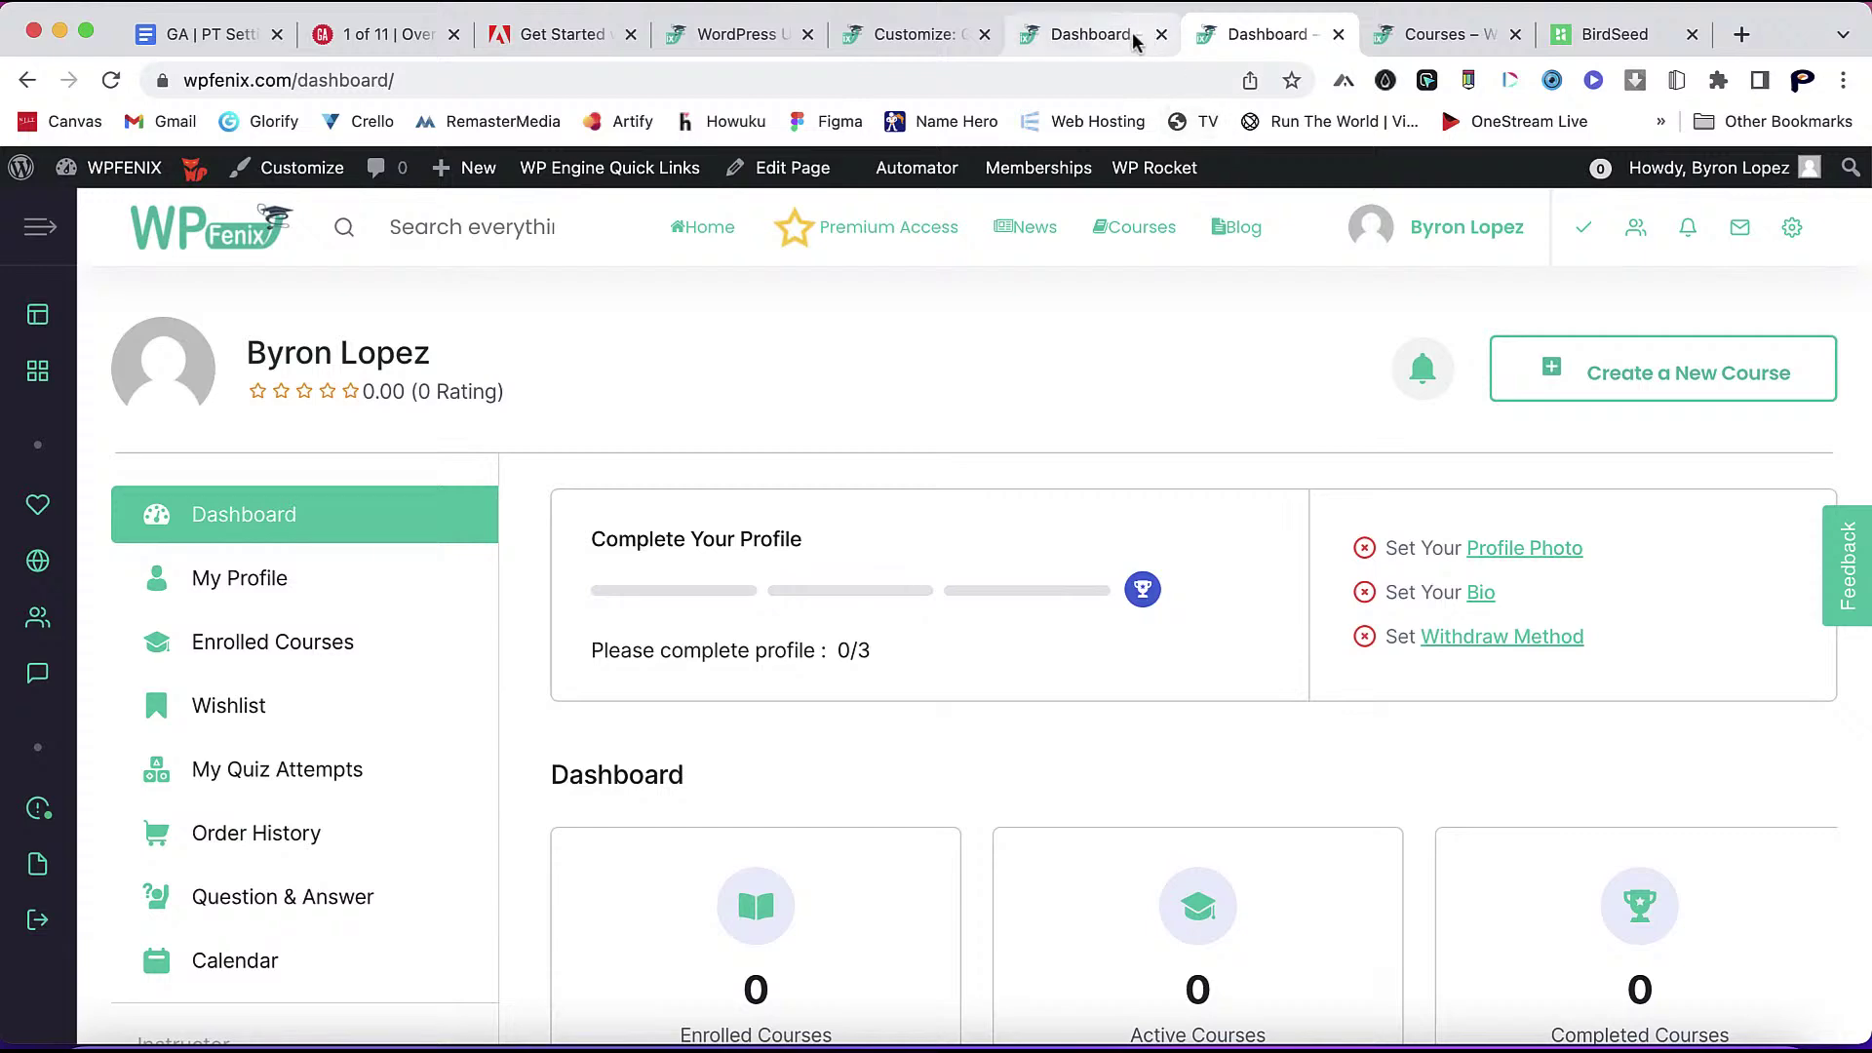
- Compare the old dark-card and new instructor dashboard layouts, then return to Updates
{"action": "left_click", "coordinate": [1121, 37]}
{"action": "left_click", "coordinate": [1264, 37]}
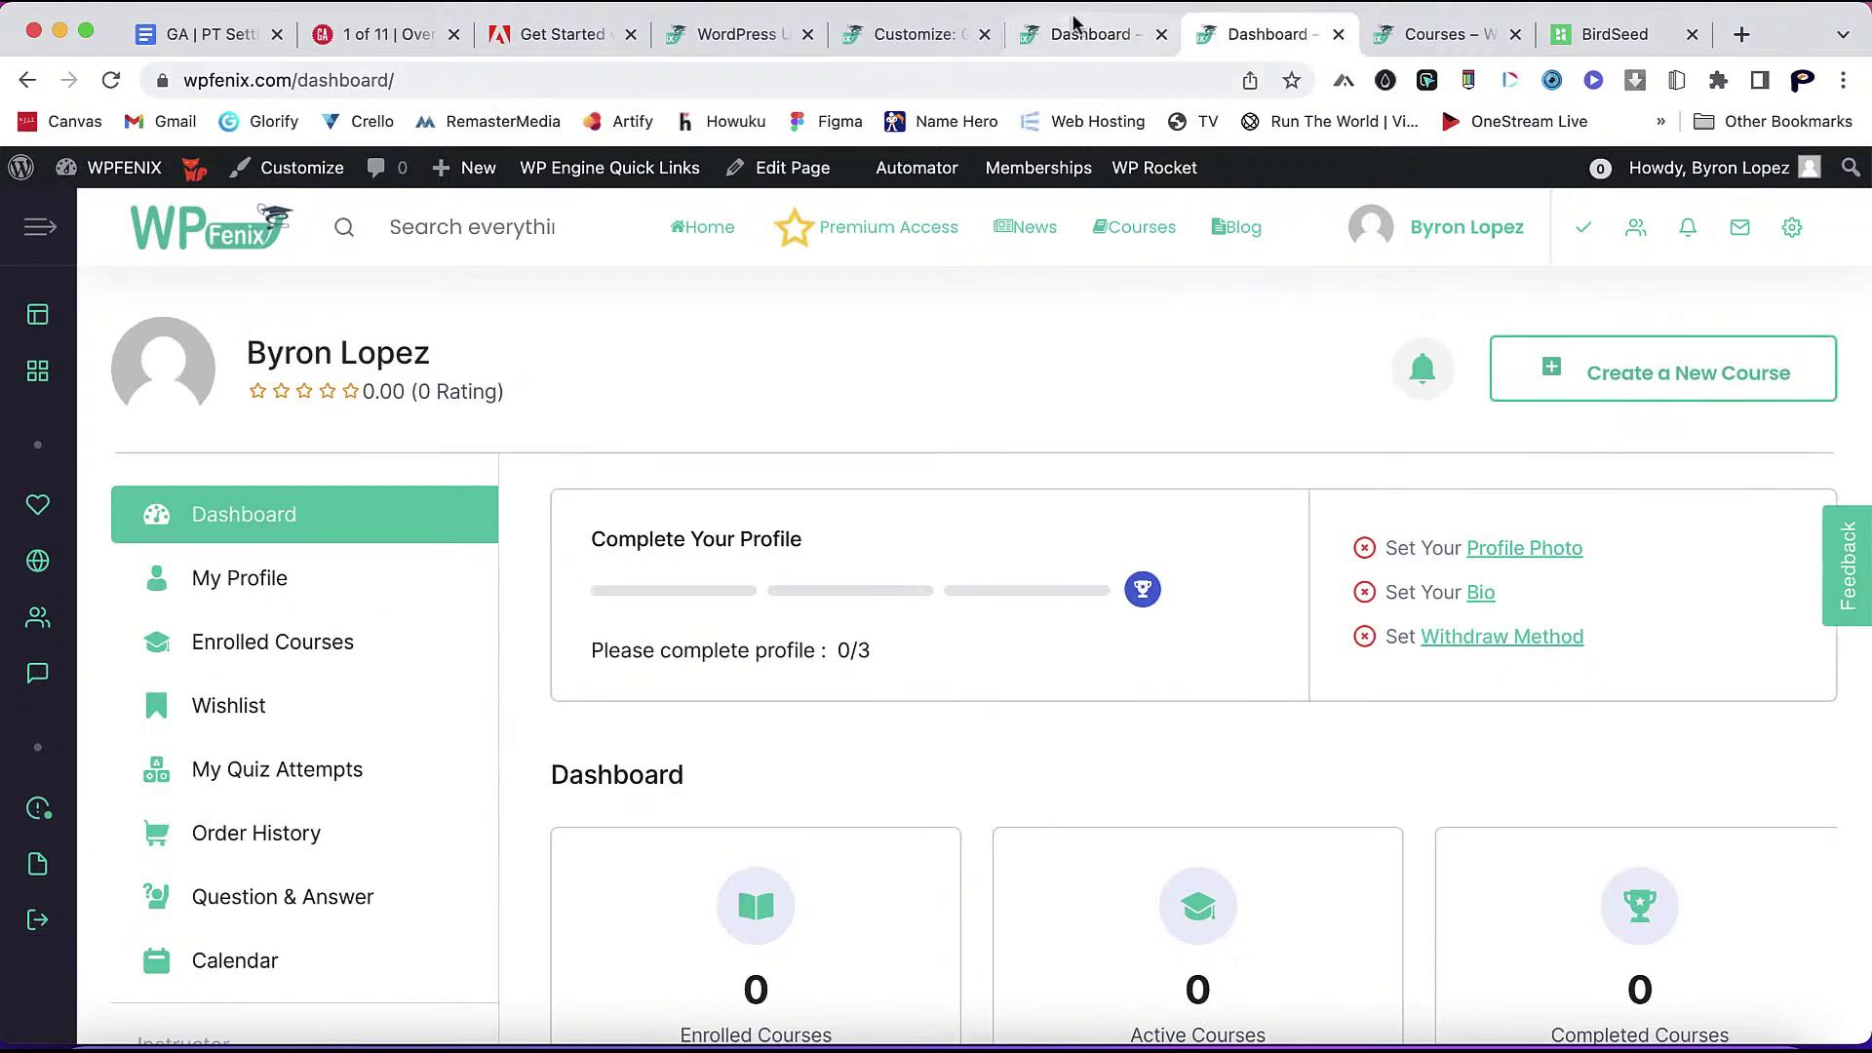
{"action": "left_click", "coordinate": [1082, 35]}
{"action": "left_click", "coordinate": [1241, 44]}
{"action": "scroll", "coordinate": [1175, 492], "scroll_direction": "down", "scroll_amount": 4}
{"action": "scroll", "coordinate": [511, 688], "scroll_direction": "down", "scroll_amount": 10}
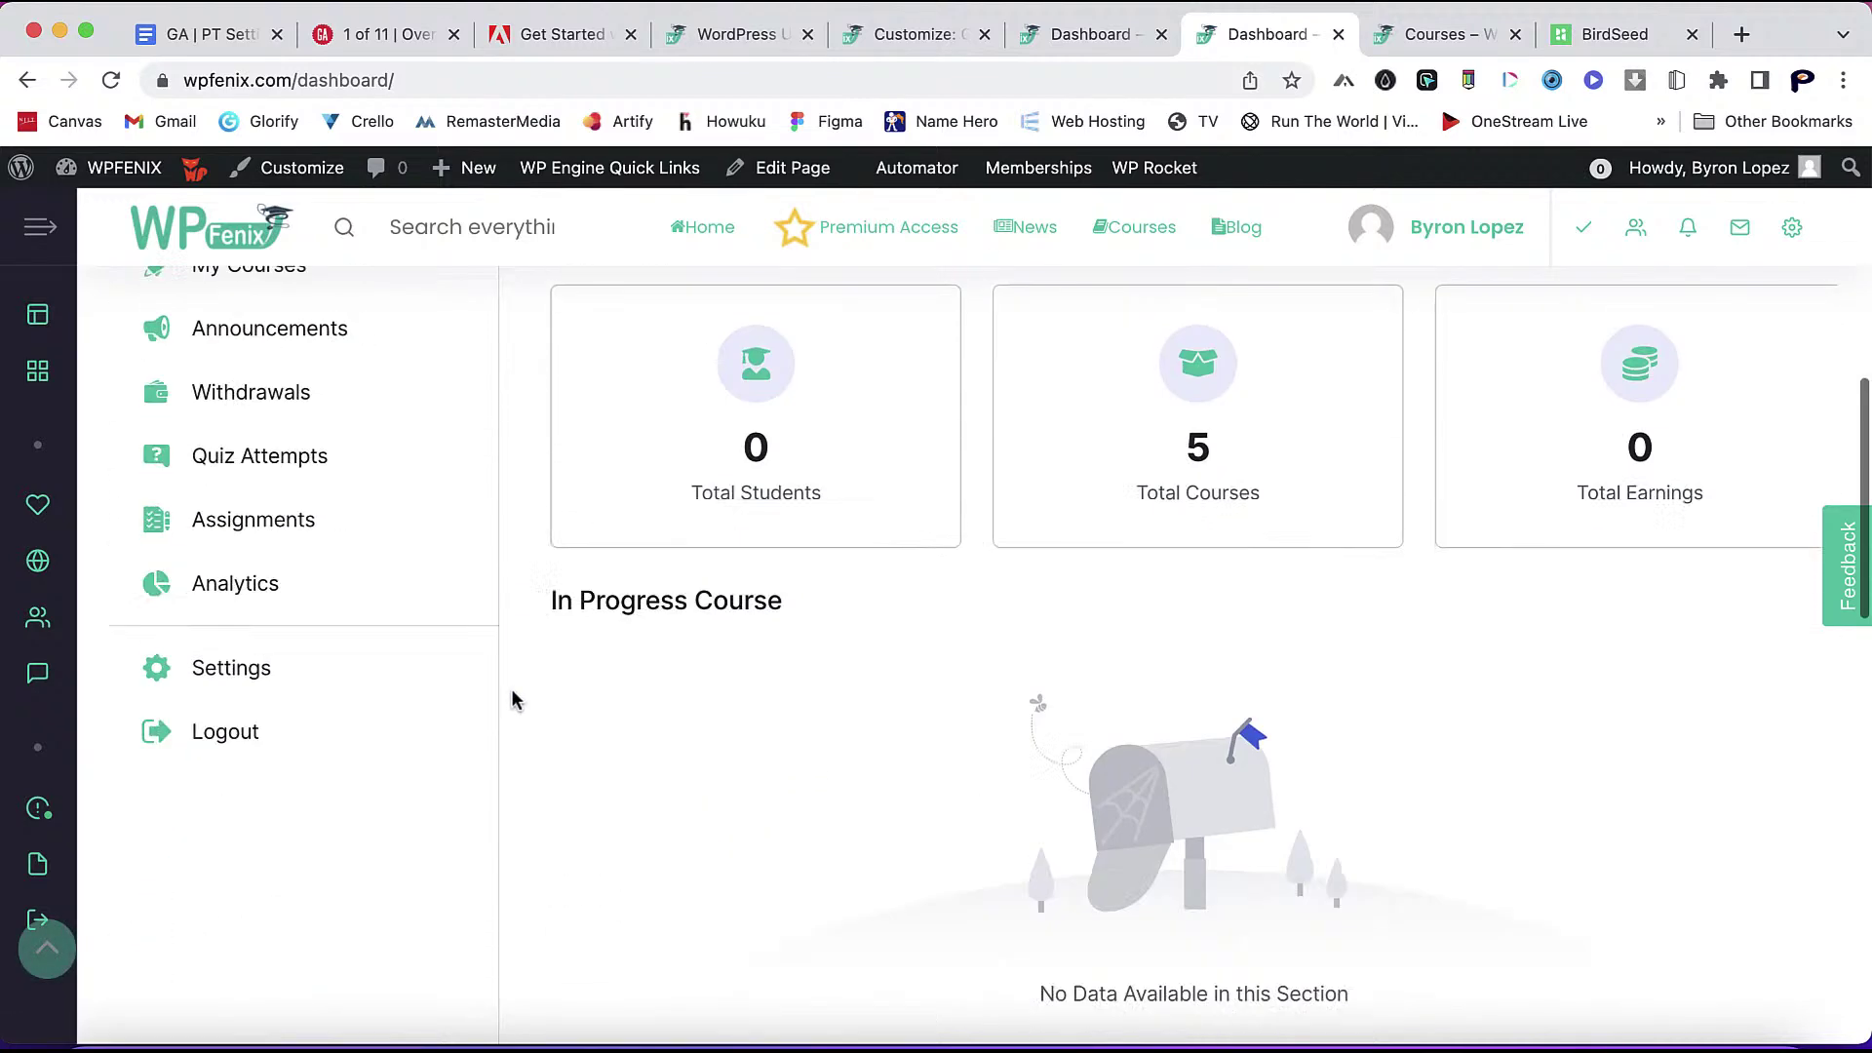
{"action": "scroll", "coordinate": [547, 680], "scroll_direction": "up", "scroll_amount": 10}
{"action": "scroll", "coordinate": [547, 680], "scroll_direction": "up", "scroll_amount": 5}
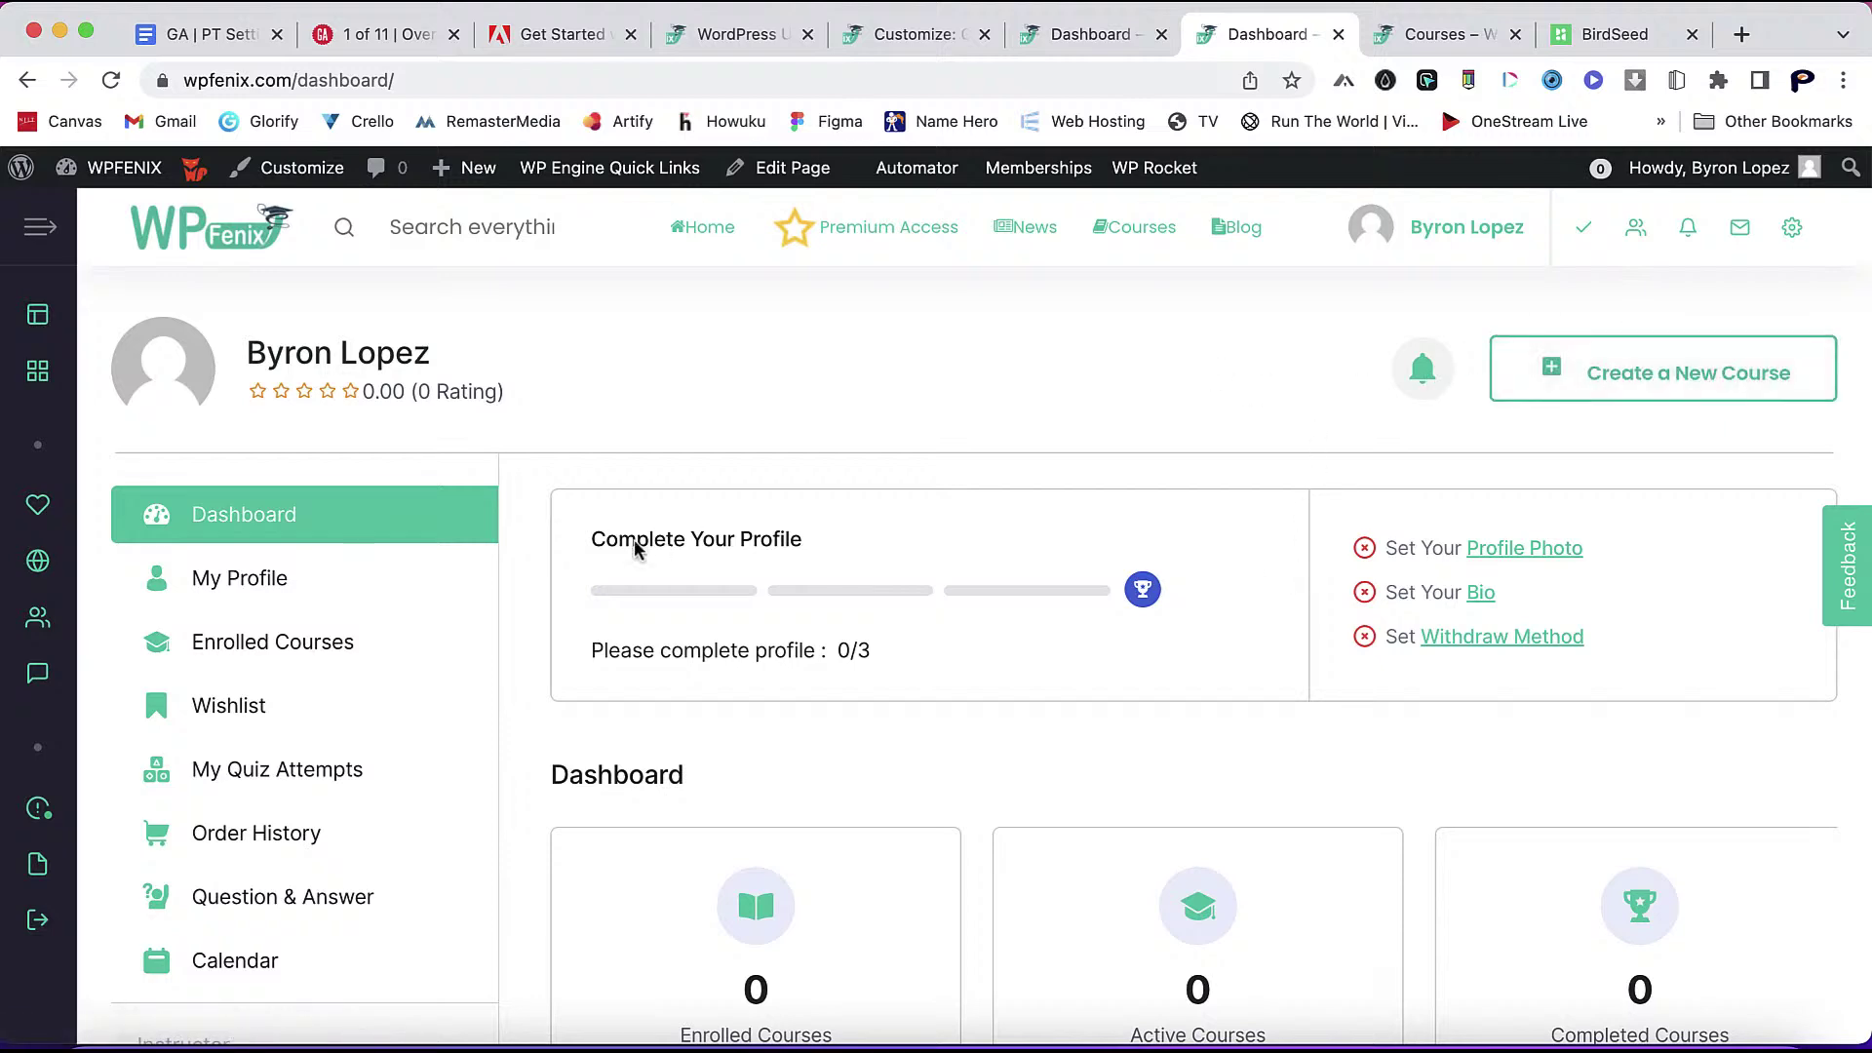
{"action": "scroll", "coordinate": [534, 694], "scroll_direction": "down", "scroll_amount": 8}
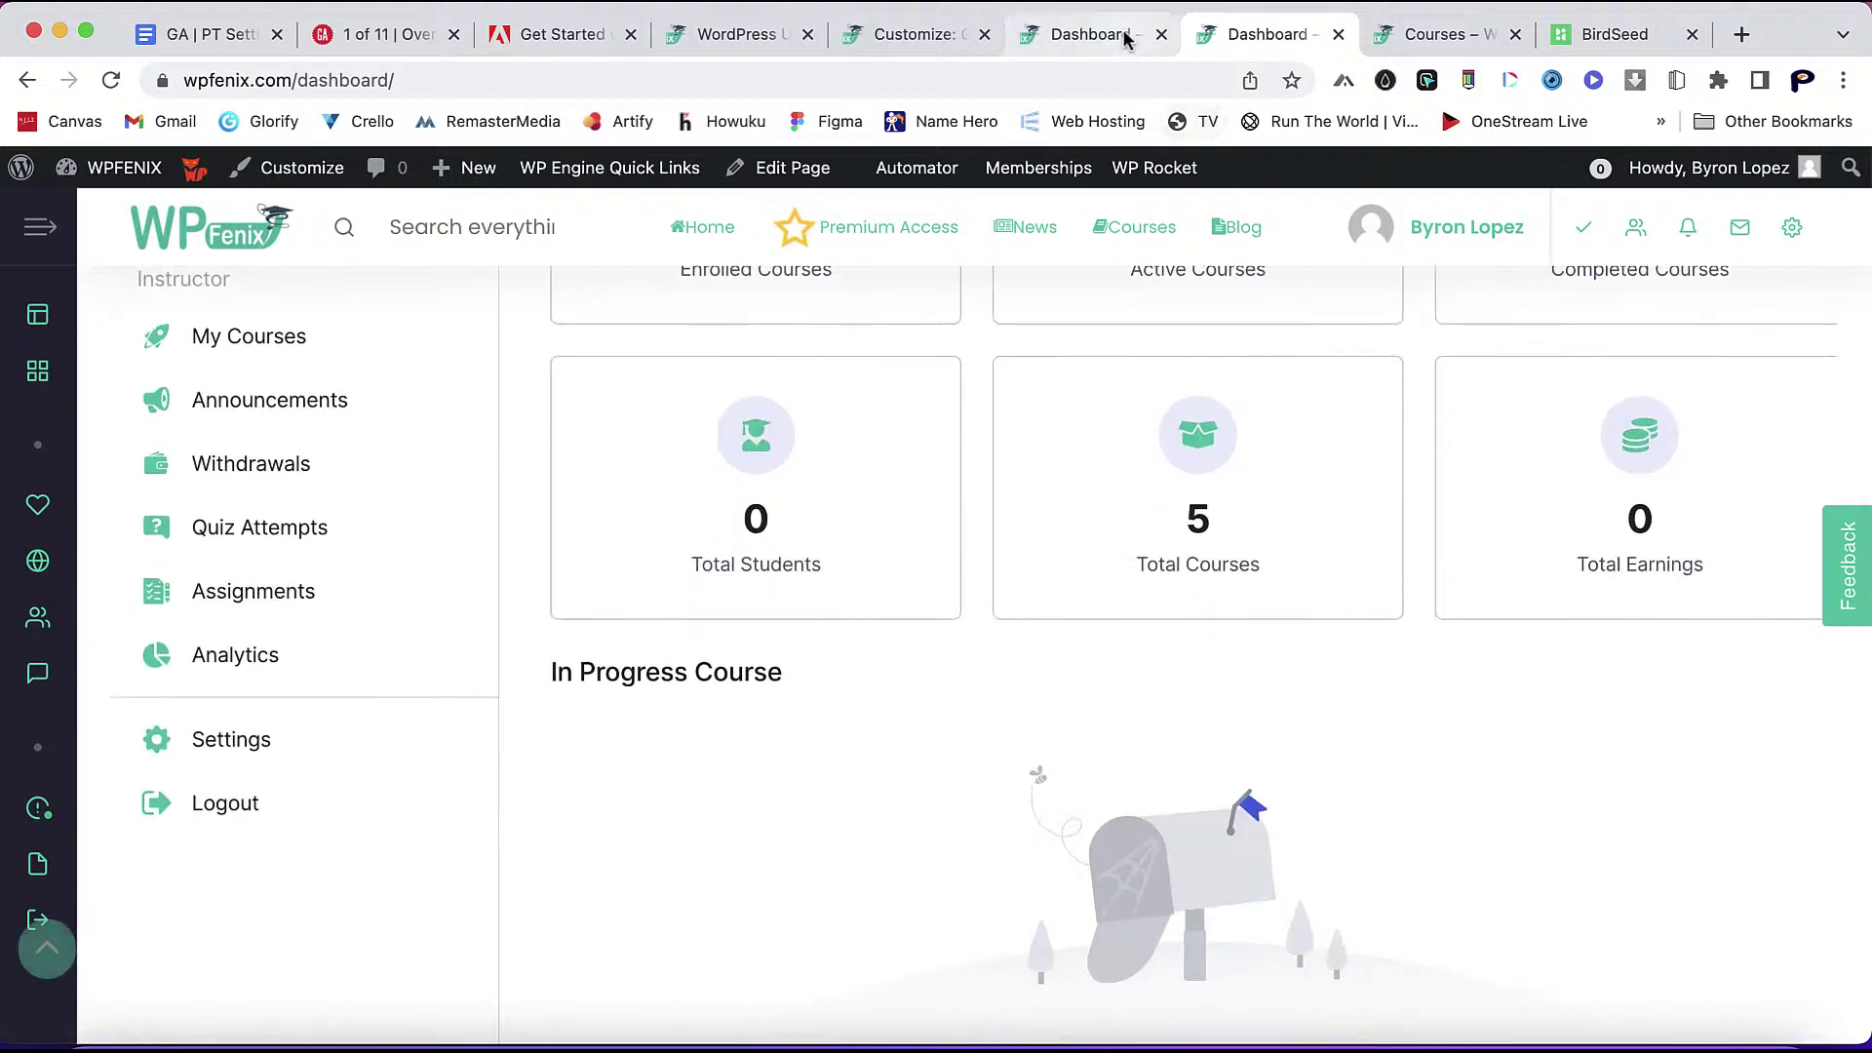
{"action": "left_click", "coordinate": [1125, 37]}
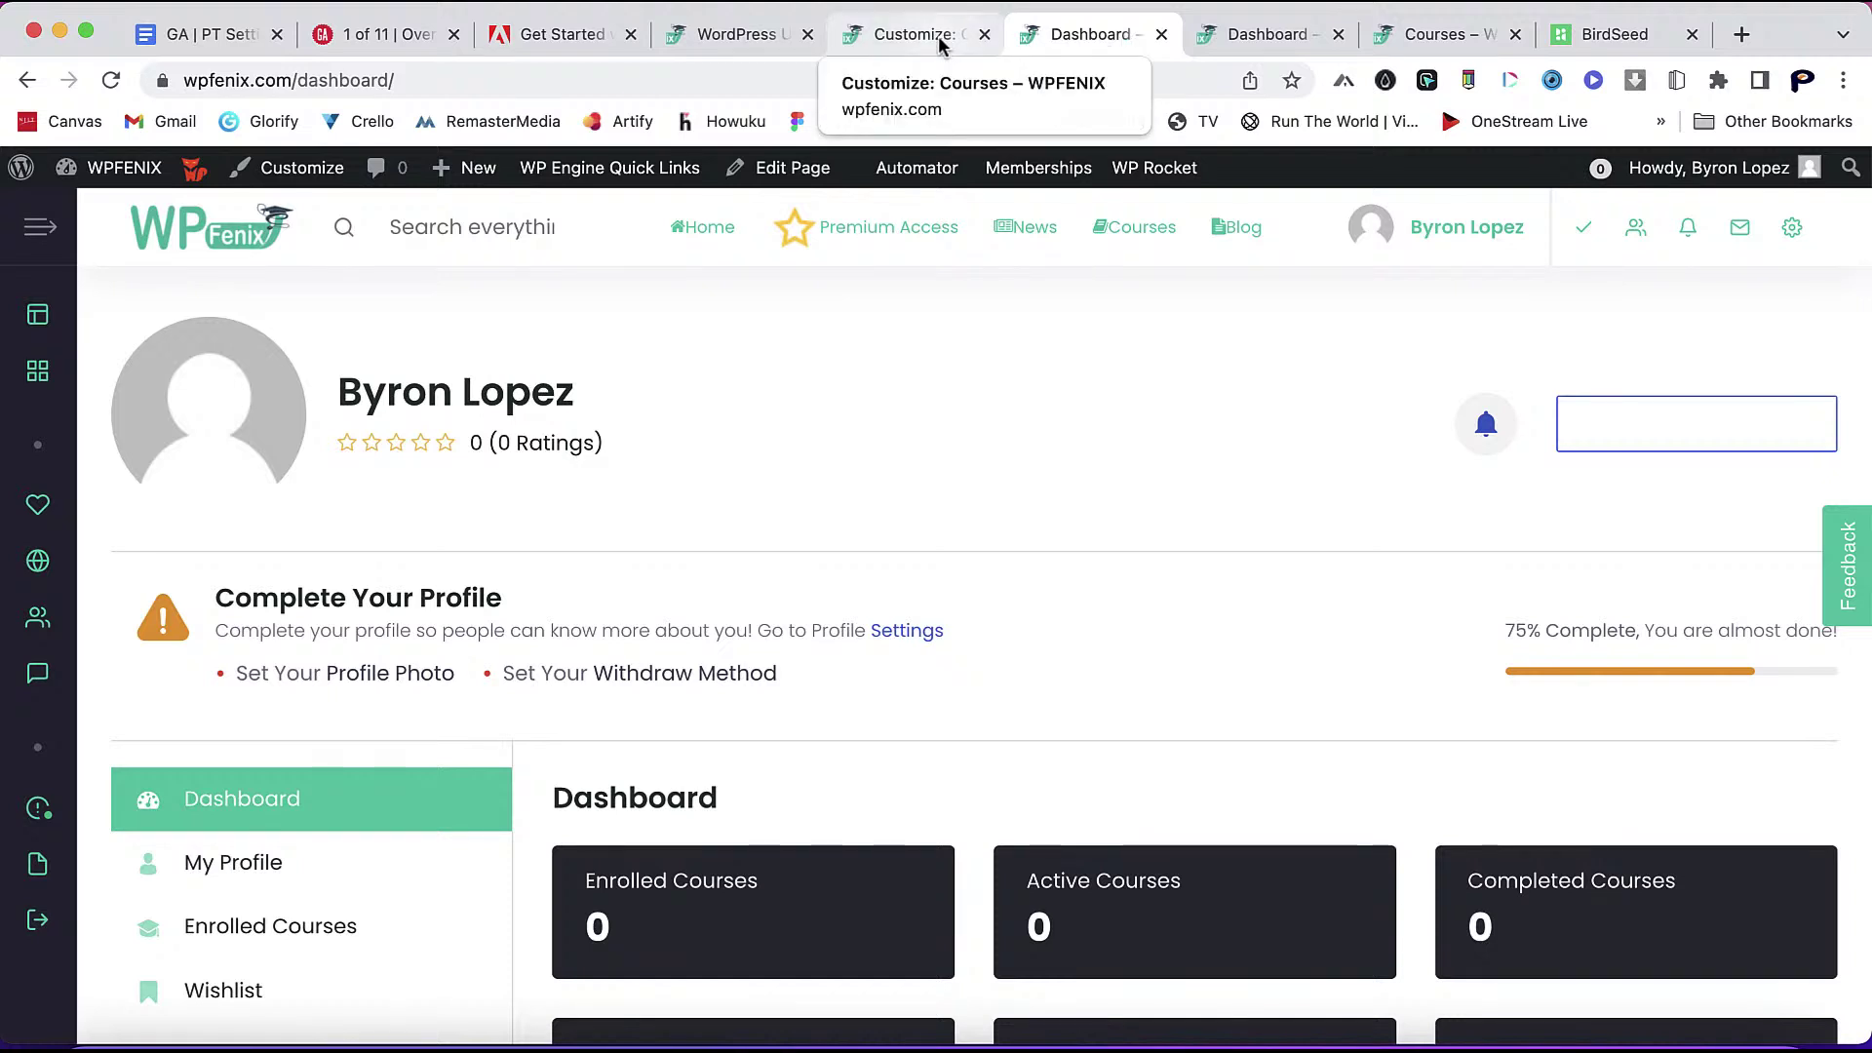
{"action": "left_click", "coordinate": [730, 39]}
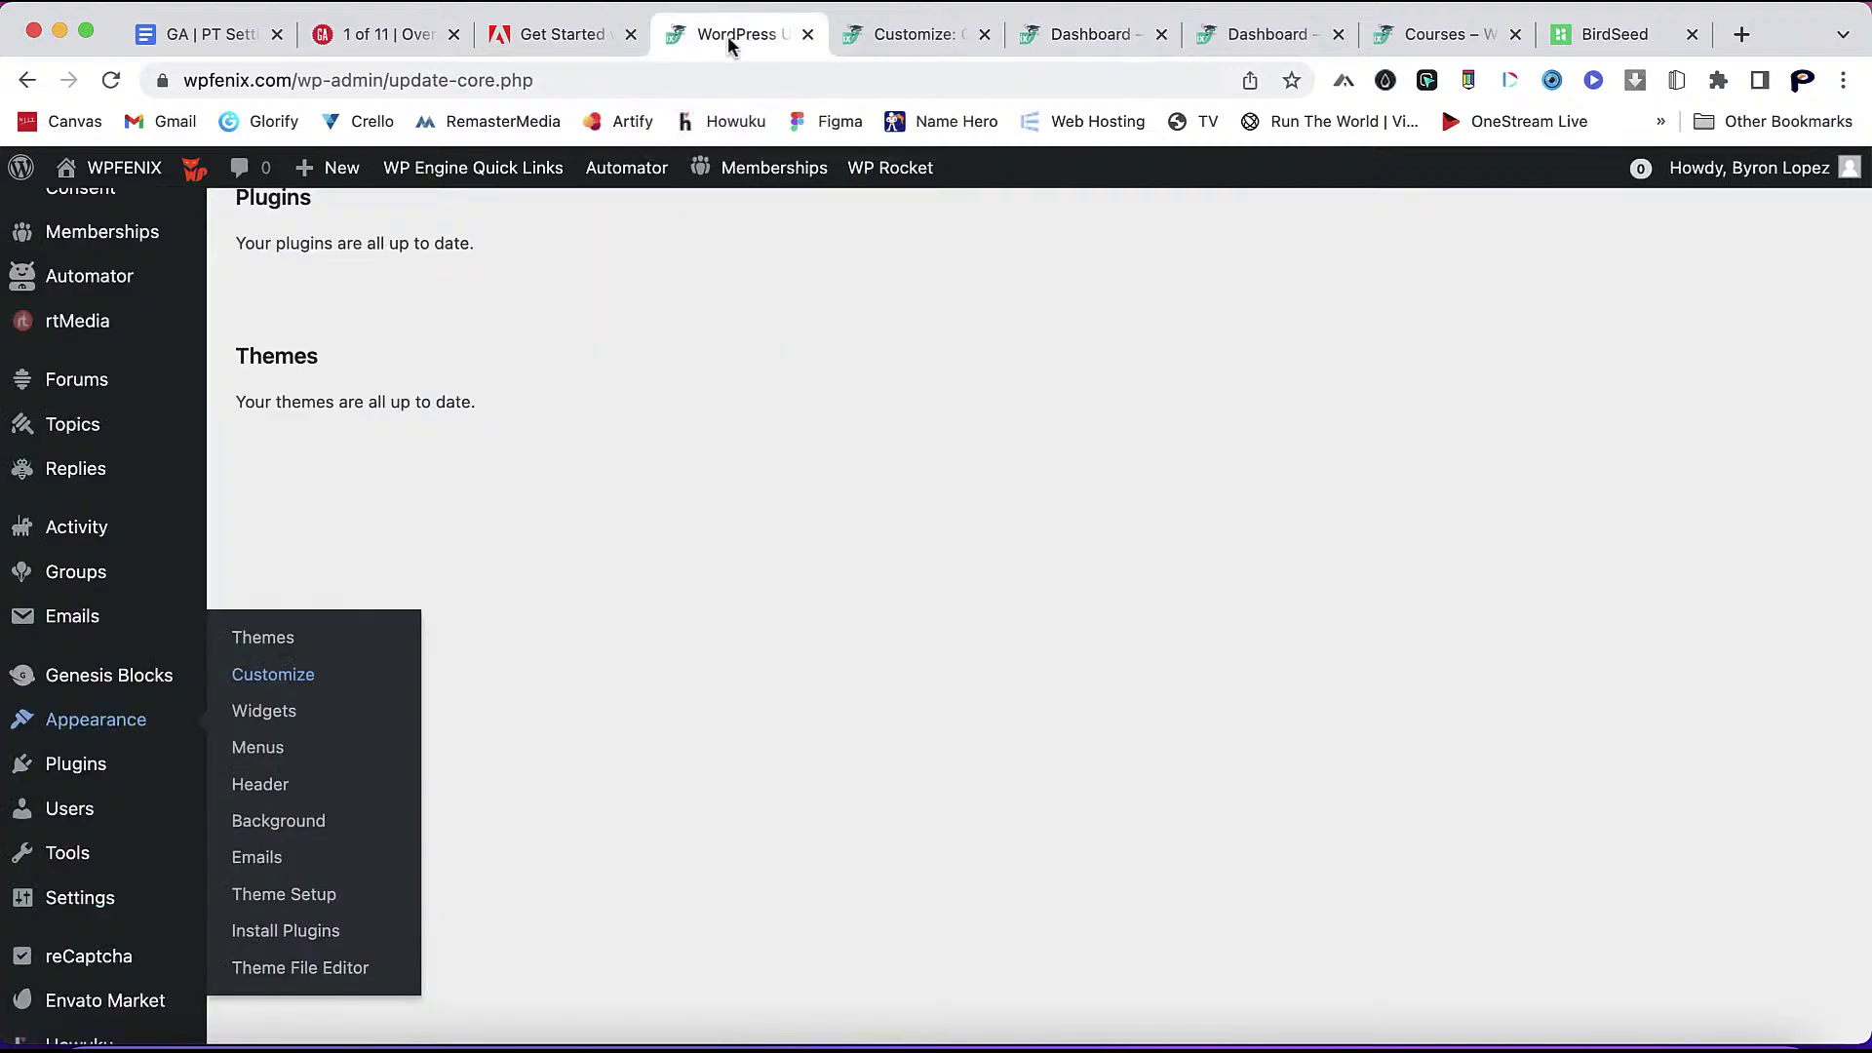
- Under Tutor LMS Pro Settings > General, switch on Enable Marketplace and Become an Instructor Button
{"action": "scroll", "coordinate": [242, 242], "scroll_direction": "up", "scroll_amount": 6}
{"action": "mouse_move", "coordinate": [115, 441]}
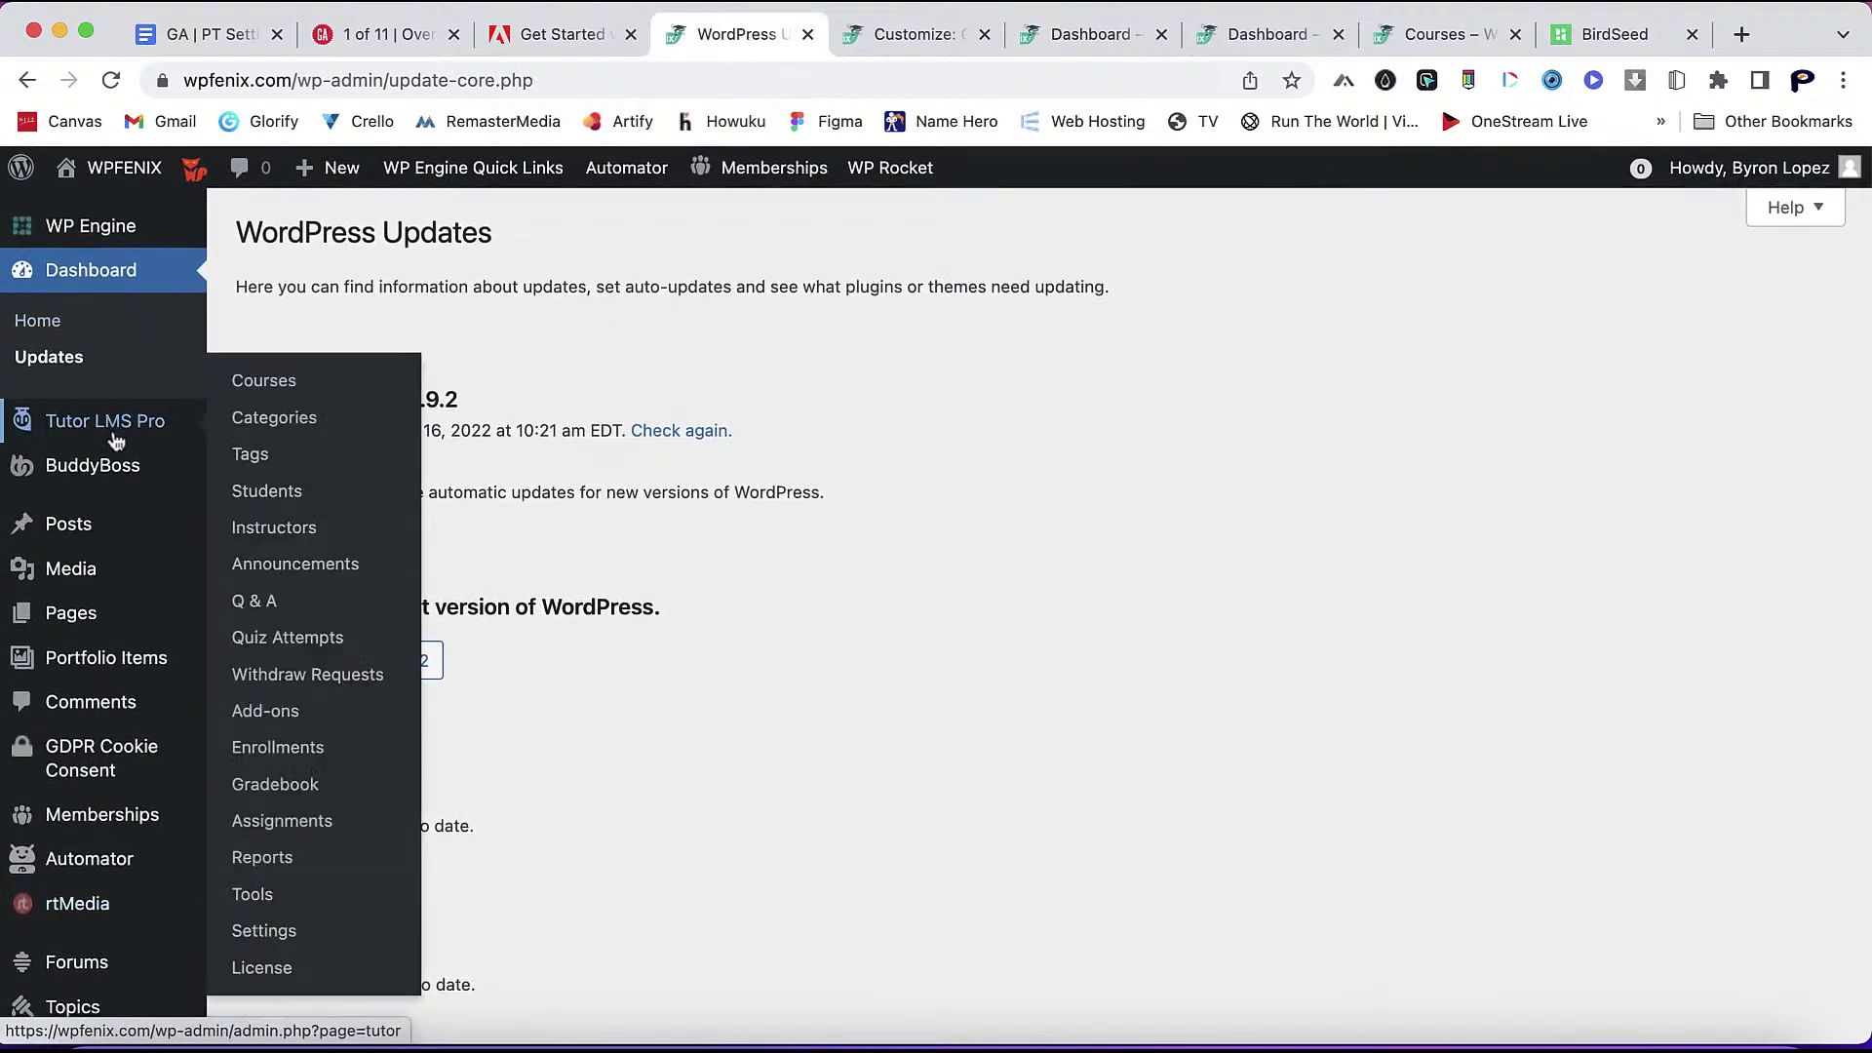
{"action": "left_click", "coordinate": [281, 931]}
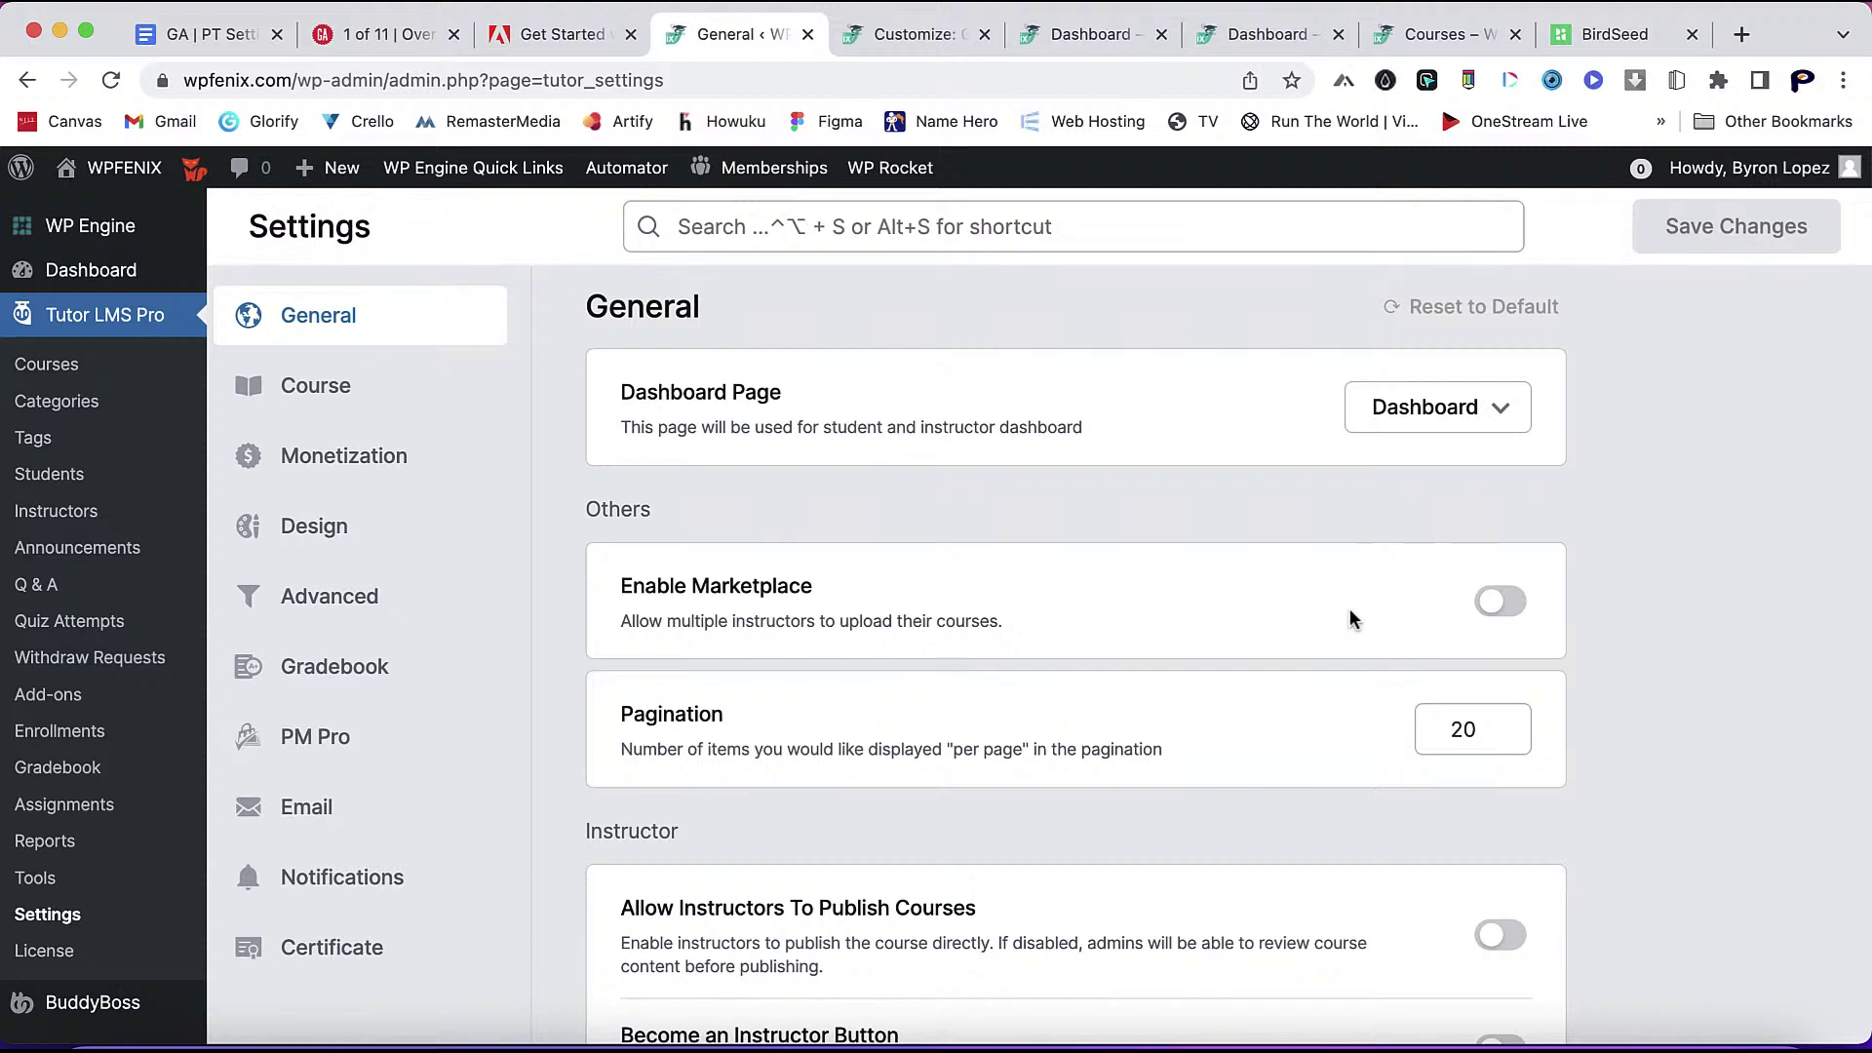
{"action": "left_click", "coordinate": [1494, 601]}
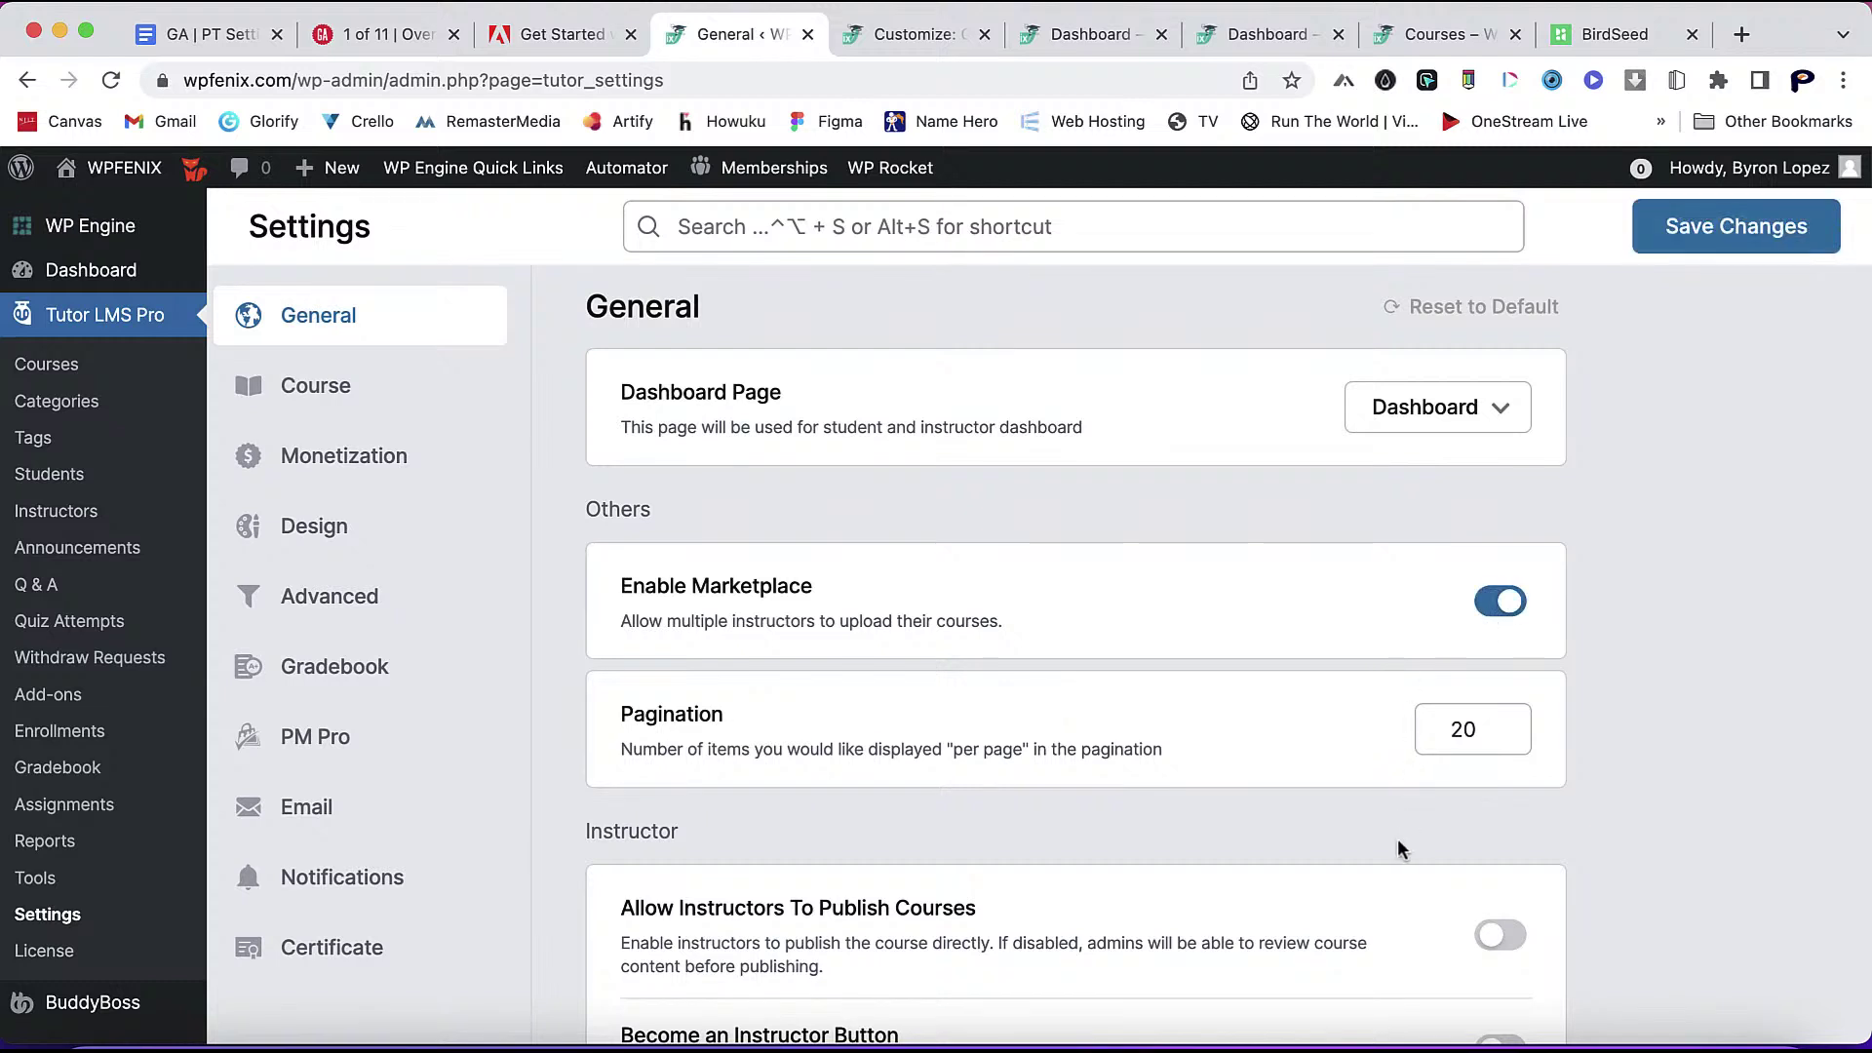
{"action": "scroll", "coordinate": [1396, 838], "scroll_direction": "down", "scroll_amount": 3}
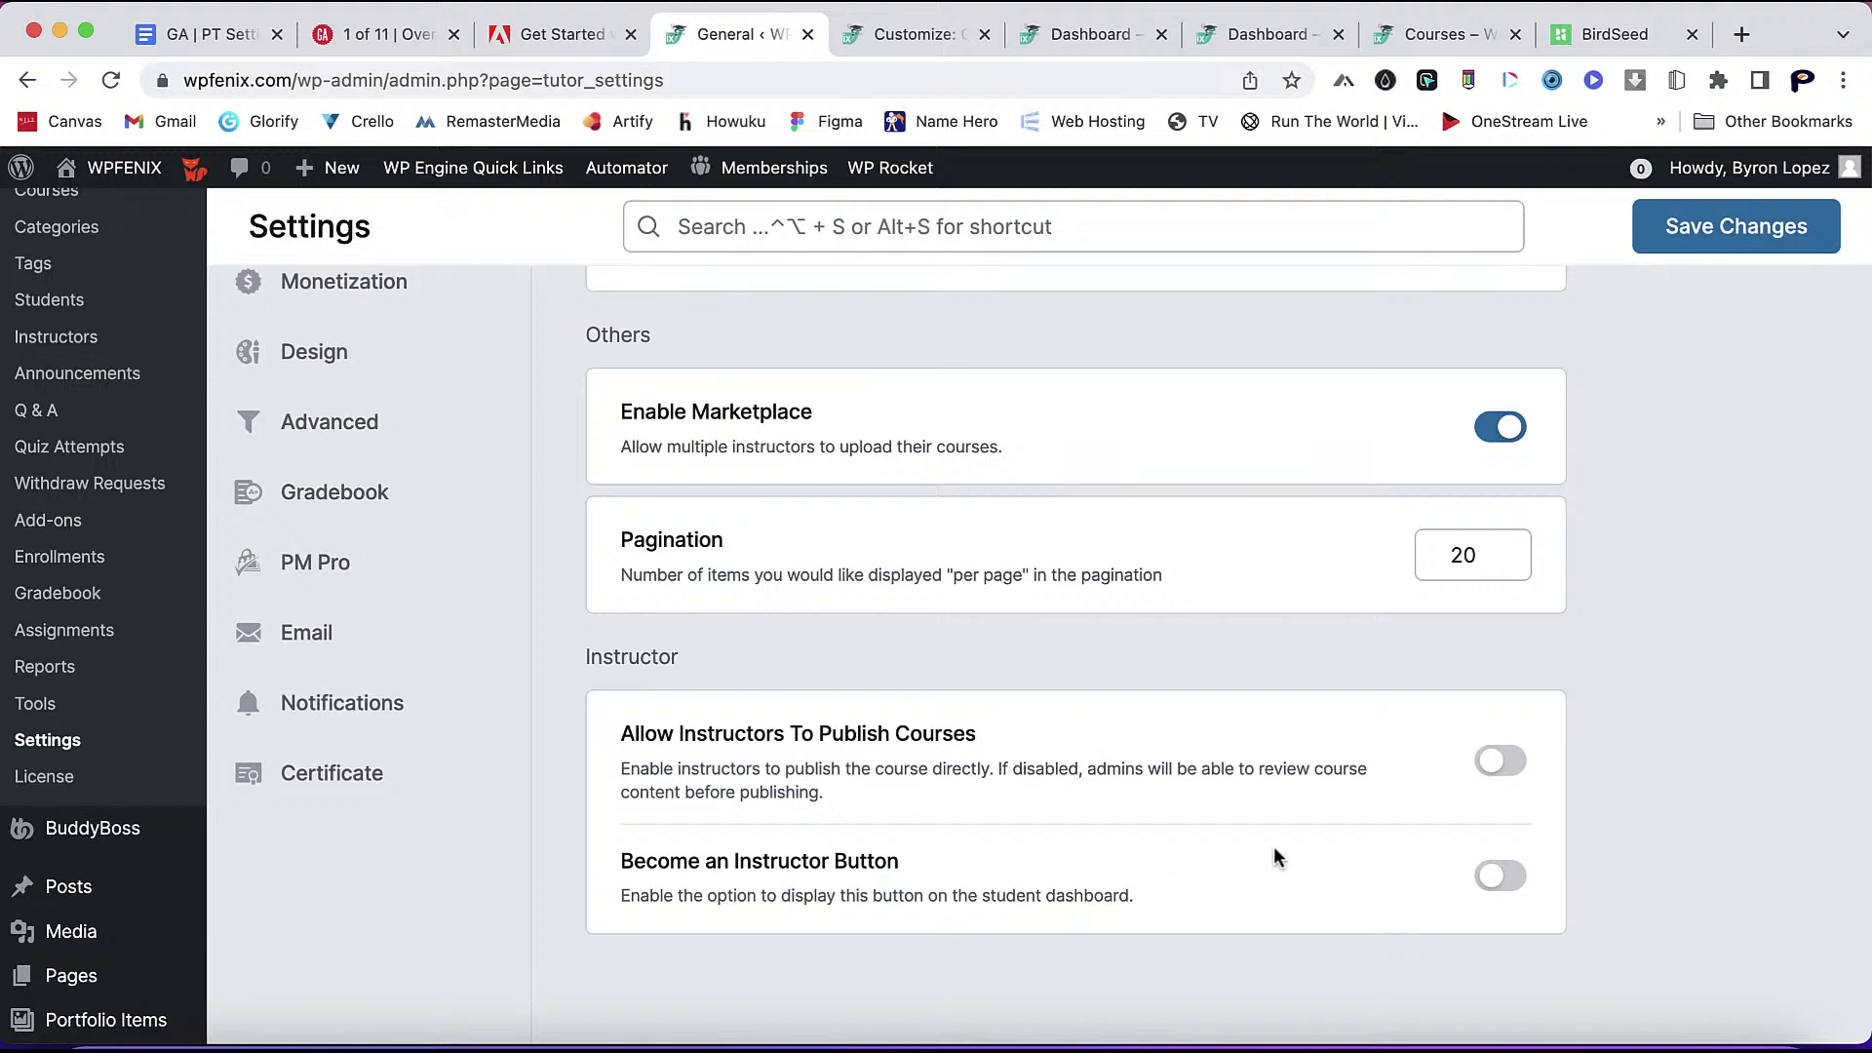
{"action": "scroll", "coordinate": [1277, 858], "scroll_direction": "down", "scroll_amount": 3}
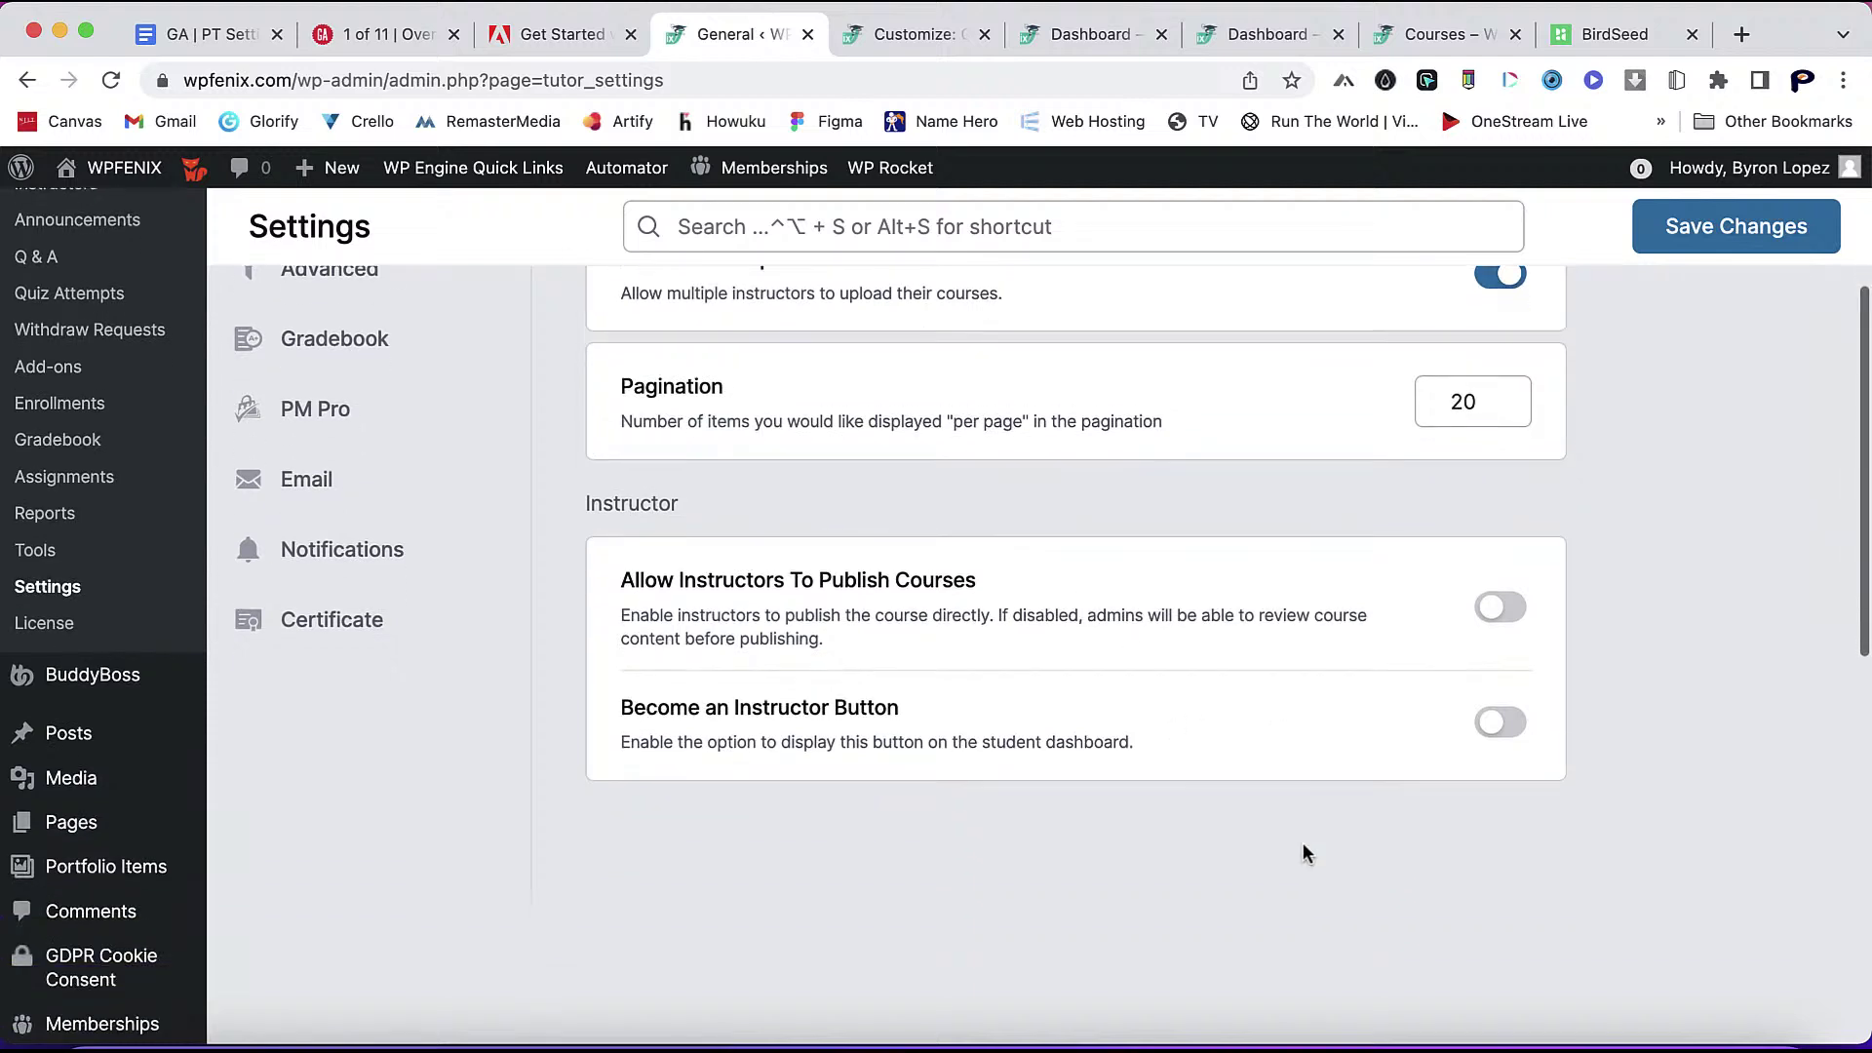
{"action": "left_click", "coordinate": [1494, 722]}
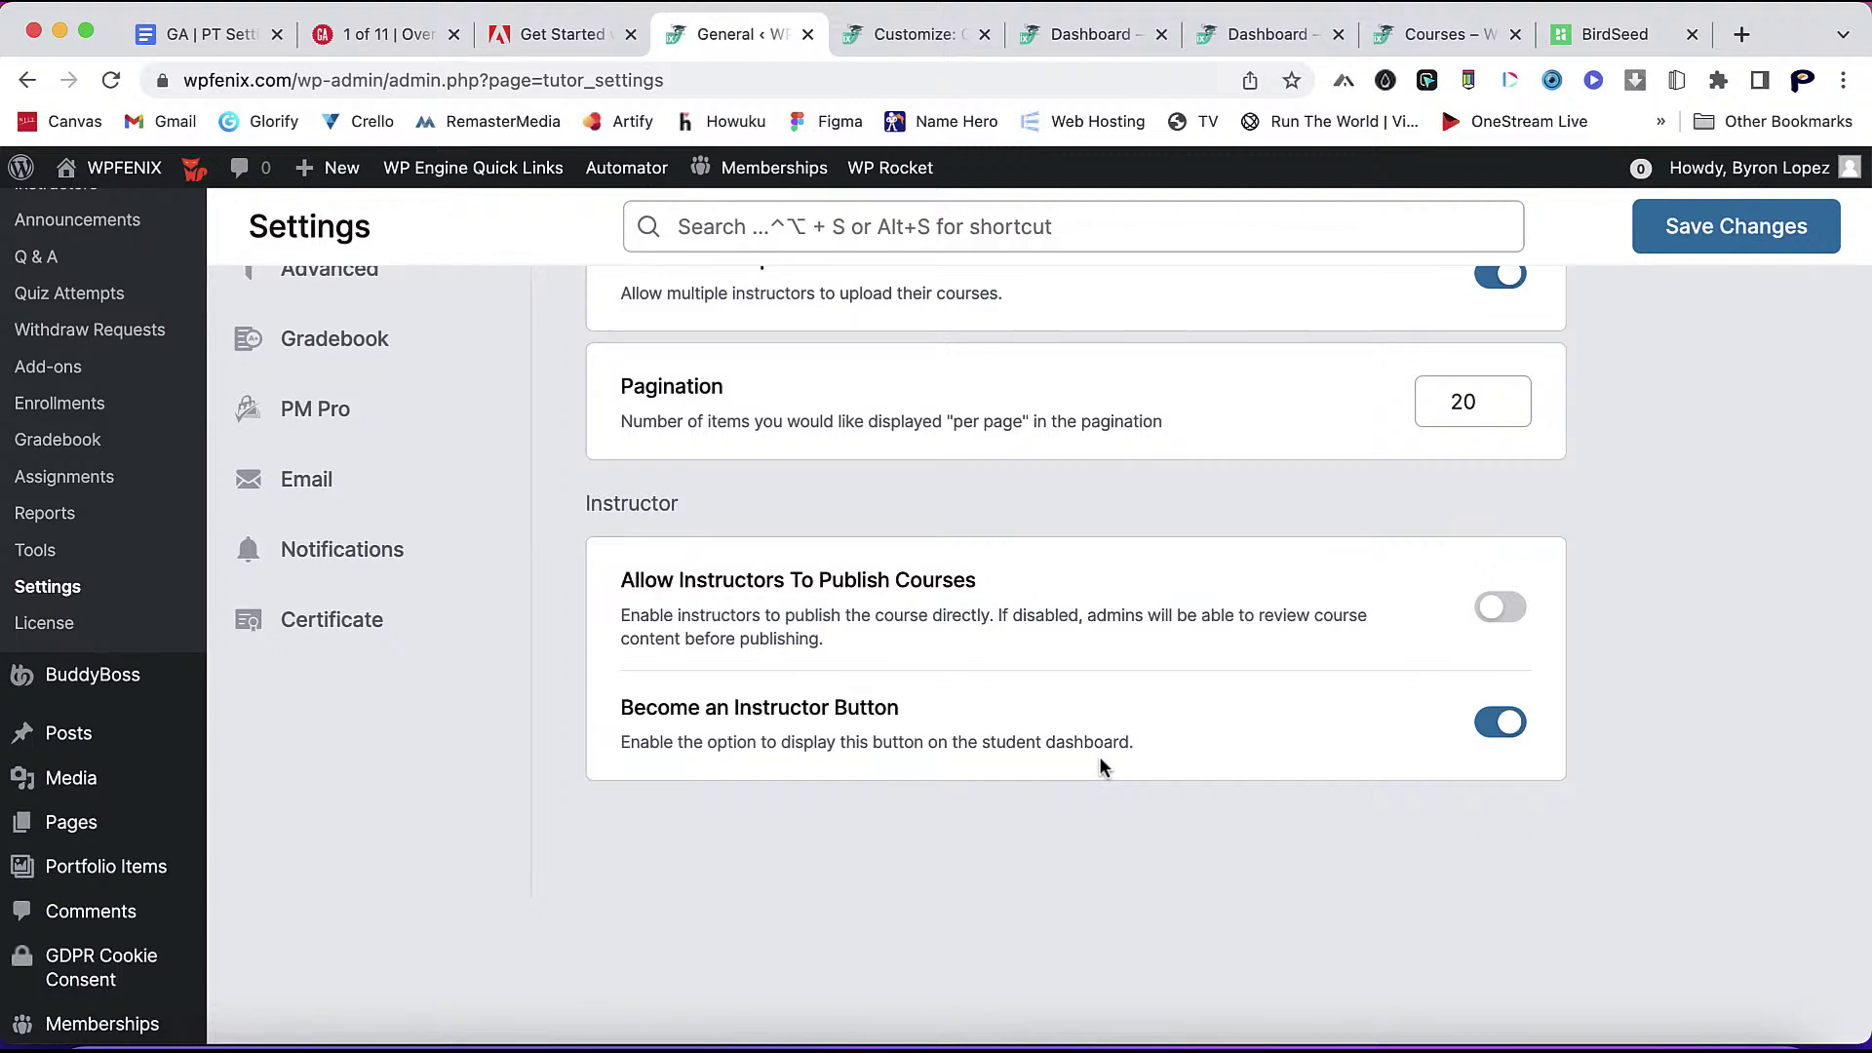
{"action": "scroll", "coordinate": [1098, 757], "scroll_direction": "up", "scroll_amount": 5}
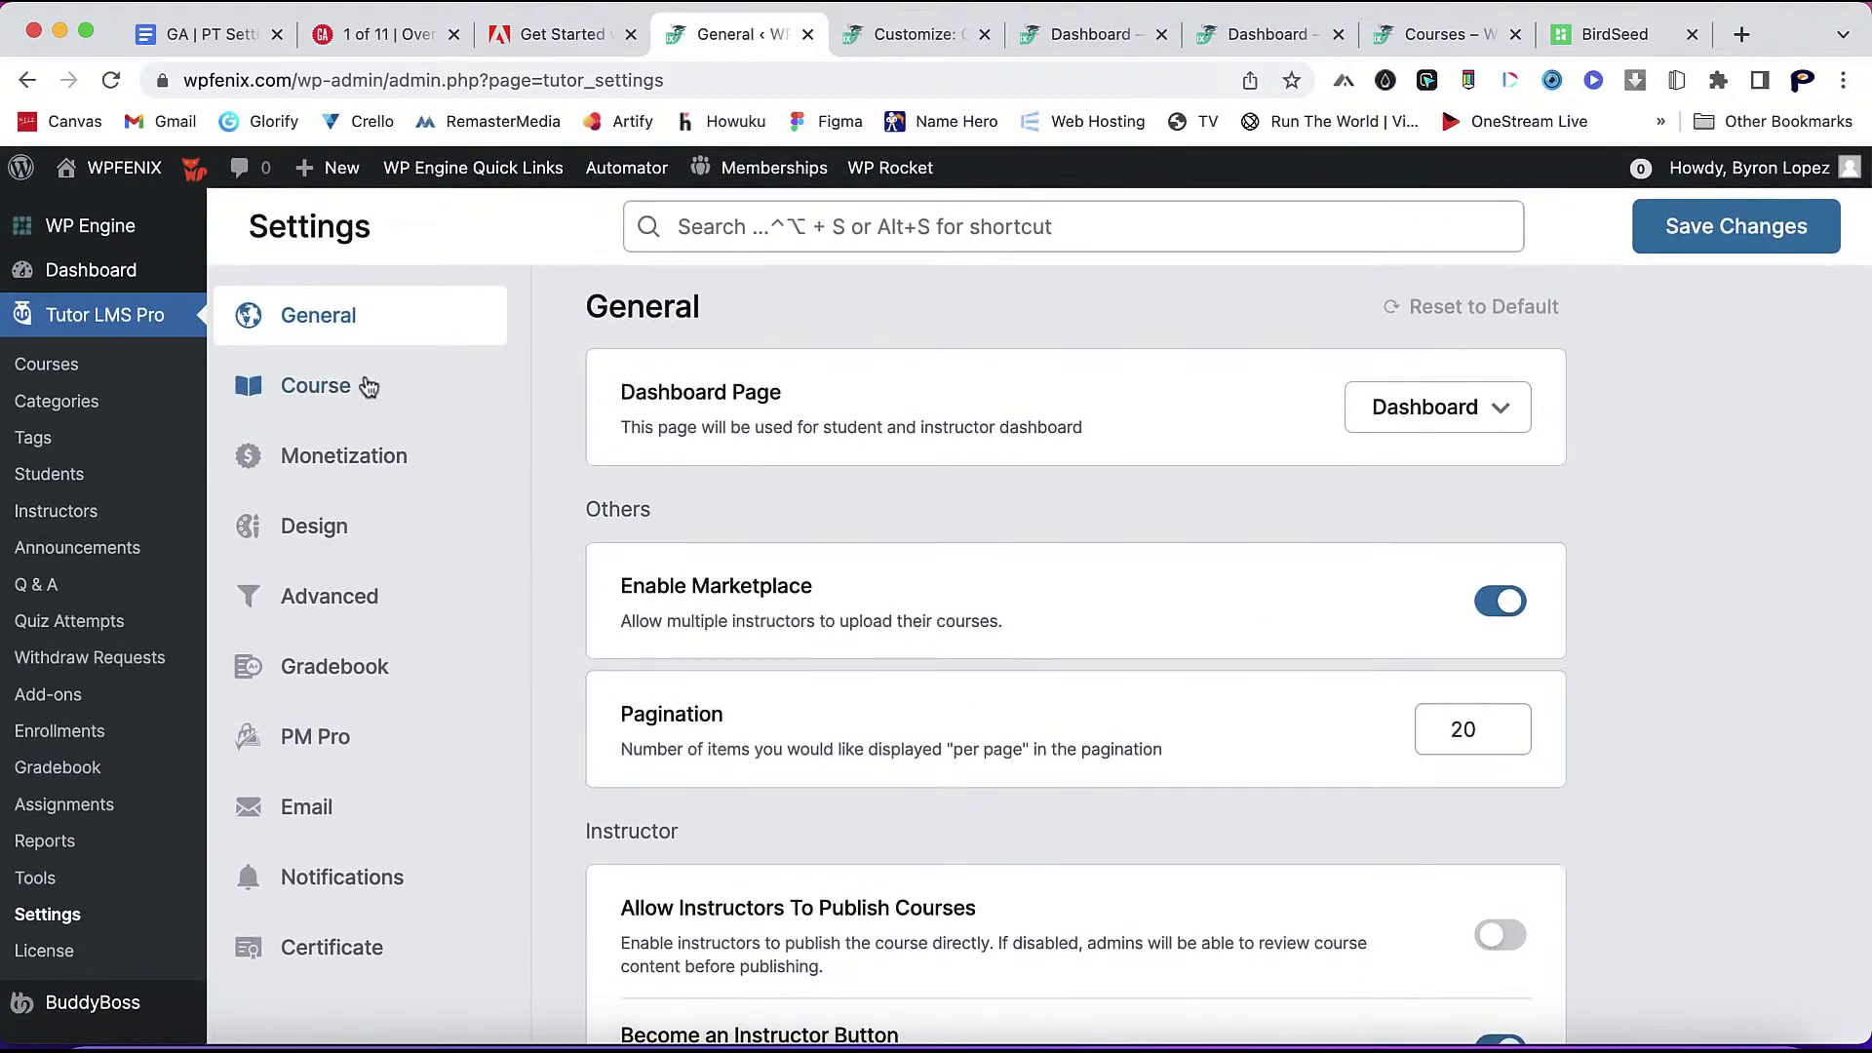
- Tick Embedded under Preferred Video Source in the Course settings and save the changes
{"action": "left_click", "coordinate": [367, 387]}
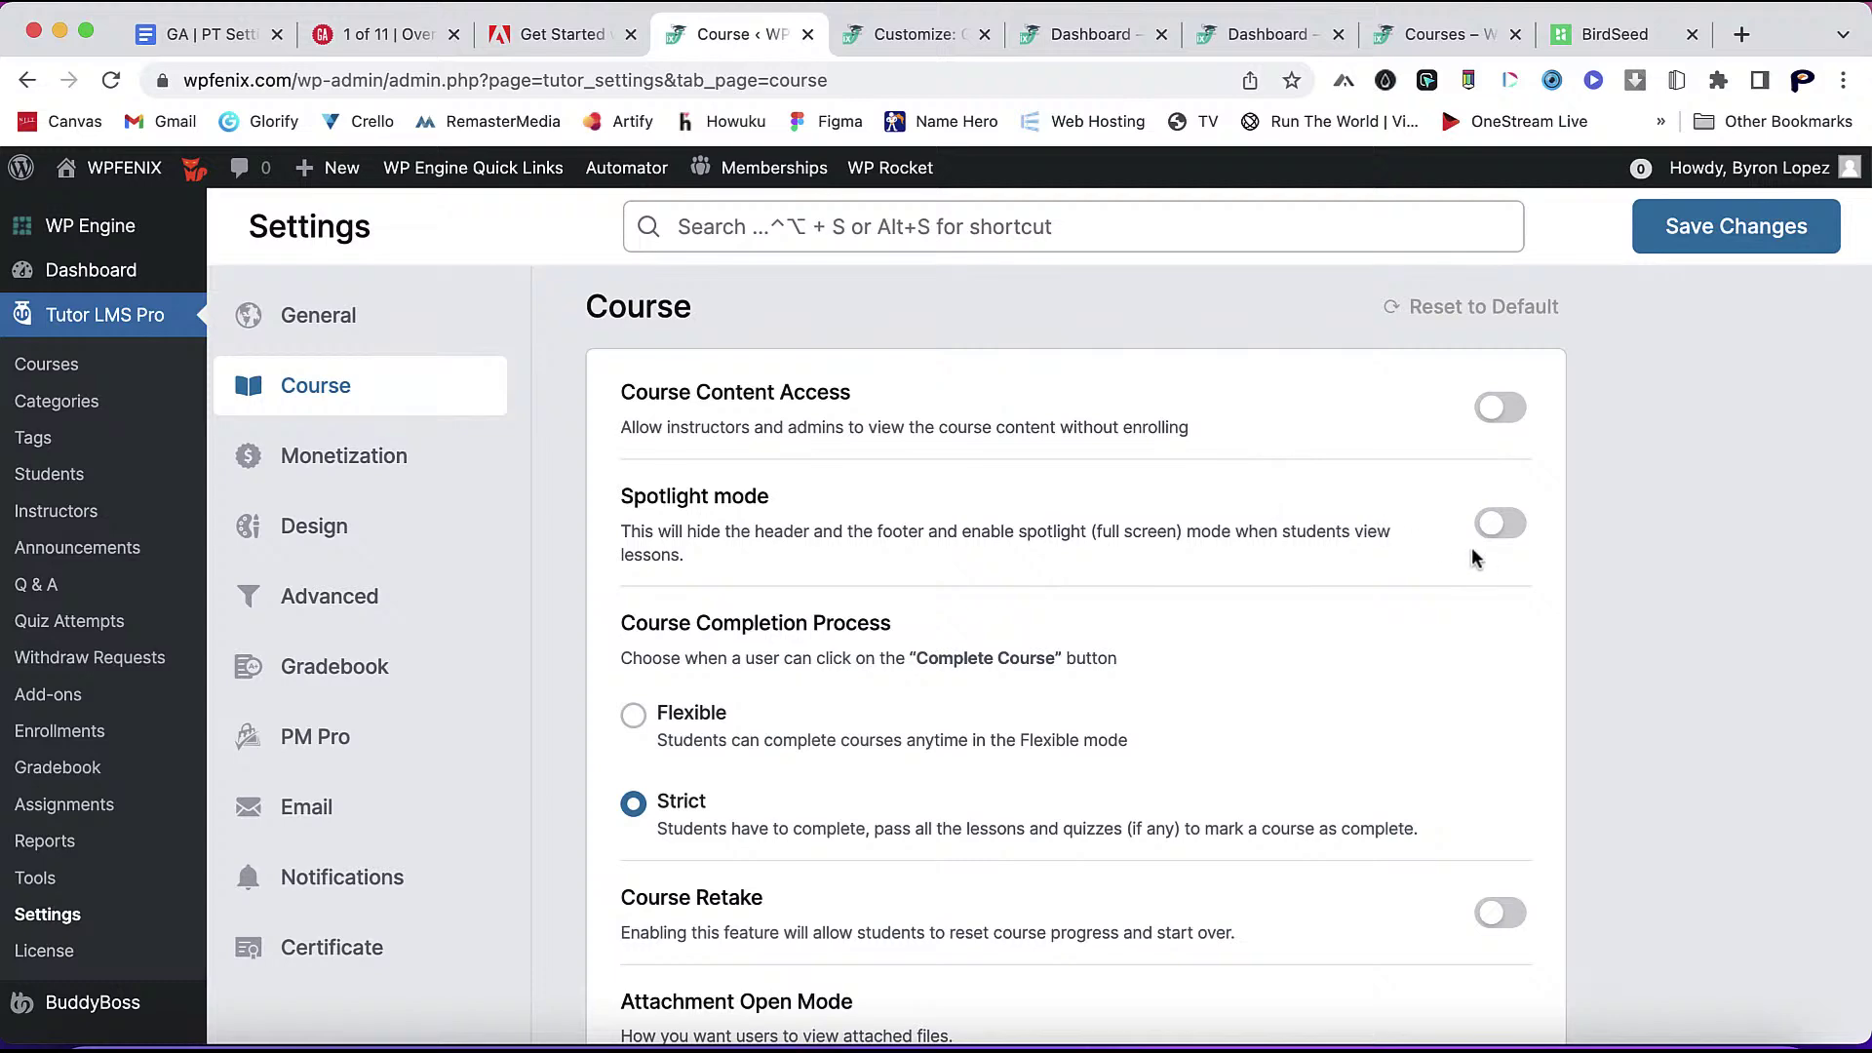
{"action": "scroll", "coordinate": [1521, 706], "scroll_direction": "down", "scroll_amount": 3}
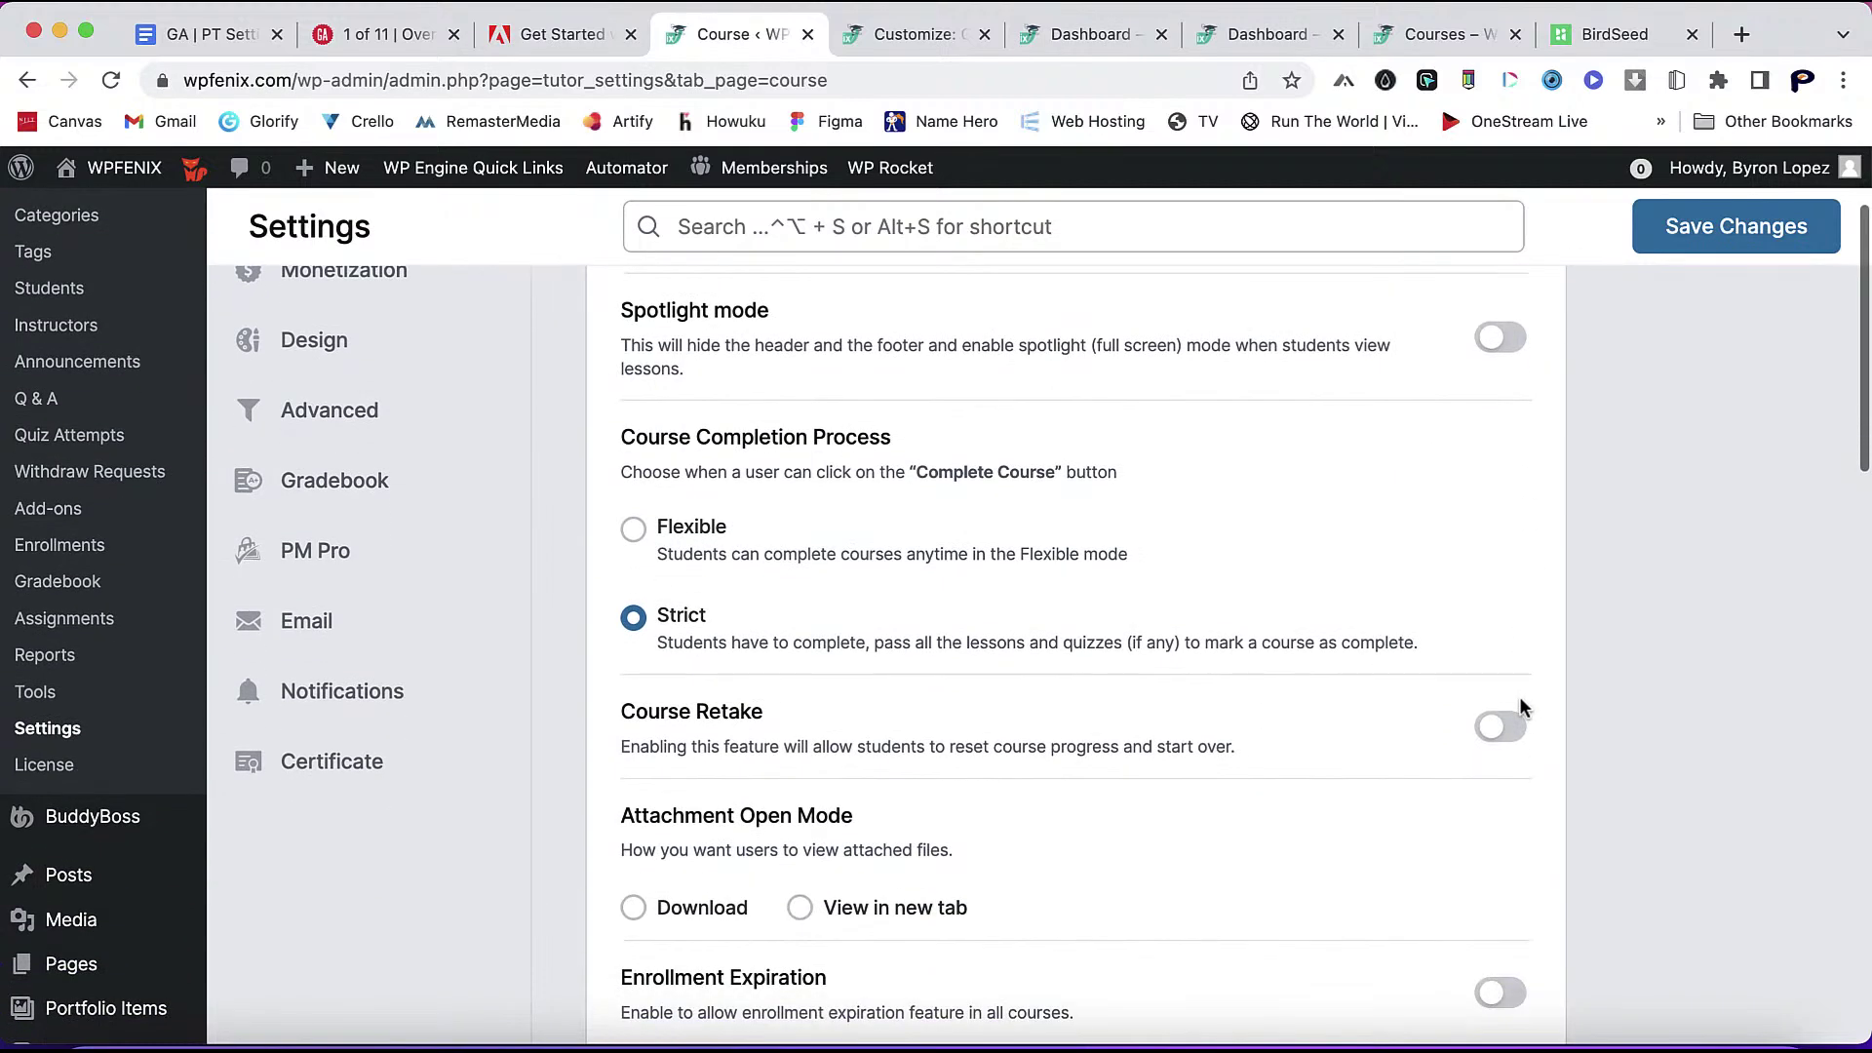
{"action": "scroll", "coordinate": [1519, 698], "scroll_direction": "down", "scroll_amount": 7}
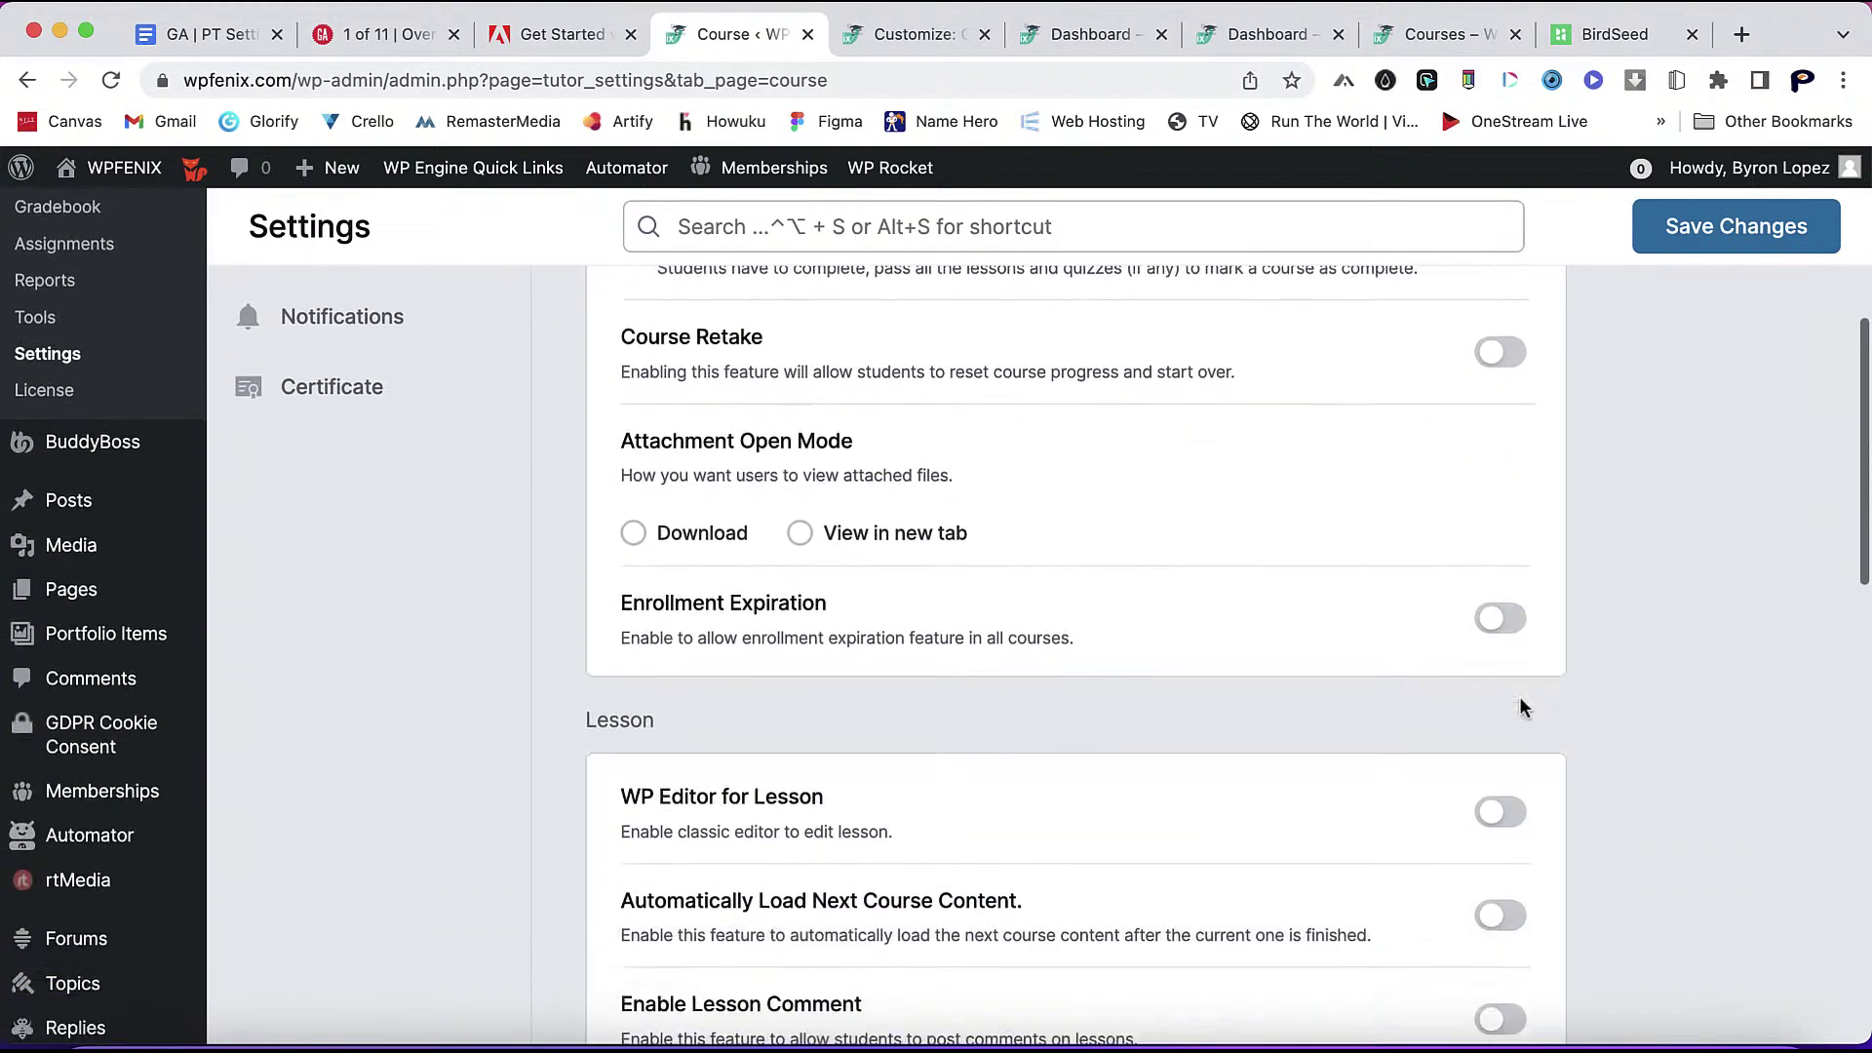
{"action": "scroll", "coordinate": [1580, 815], "scroll_direction": "down", "scroll_amount": 2}
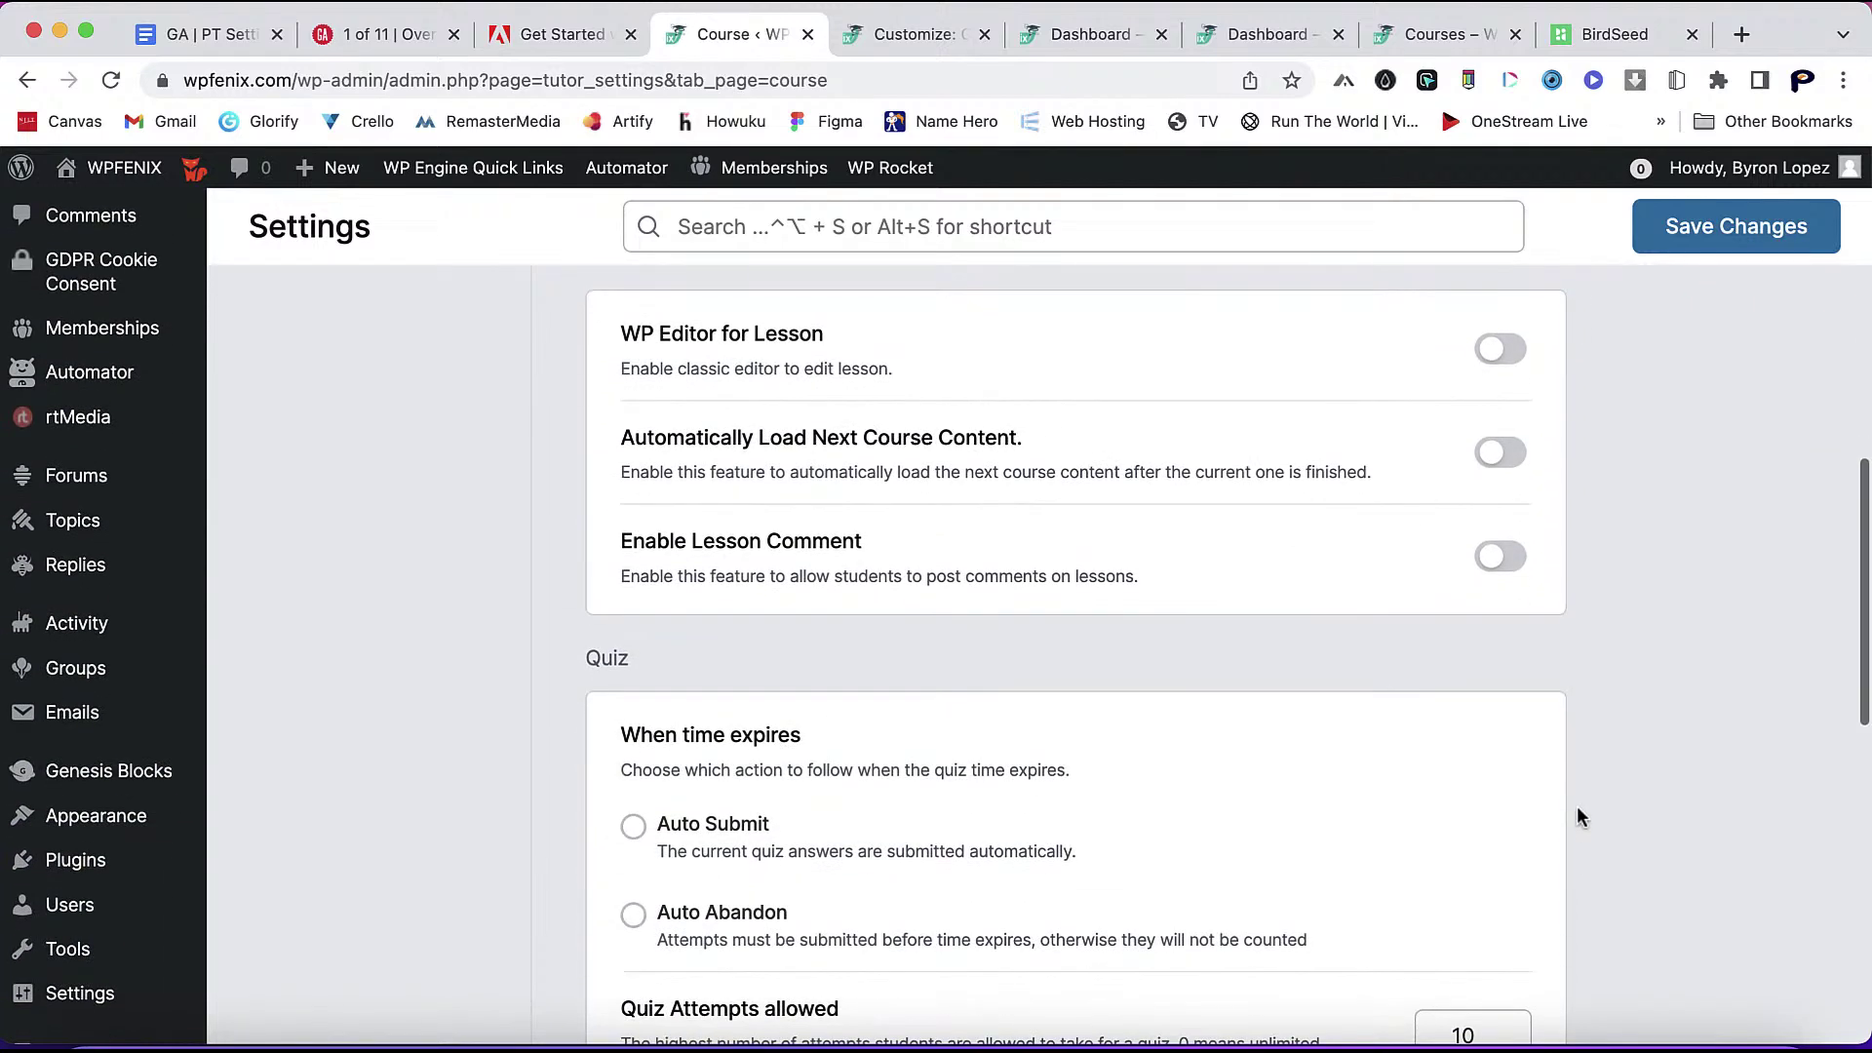
{"action": "scroll", "coordinate": [1630, 806], "scroll_direction": "down", "scroll_amount": 4}
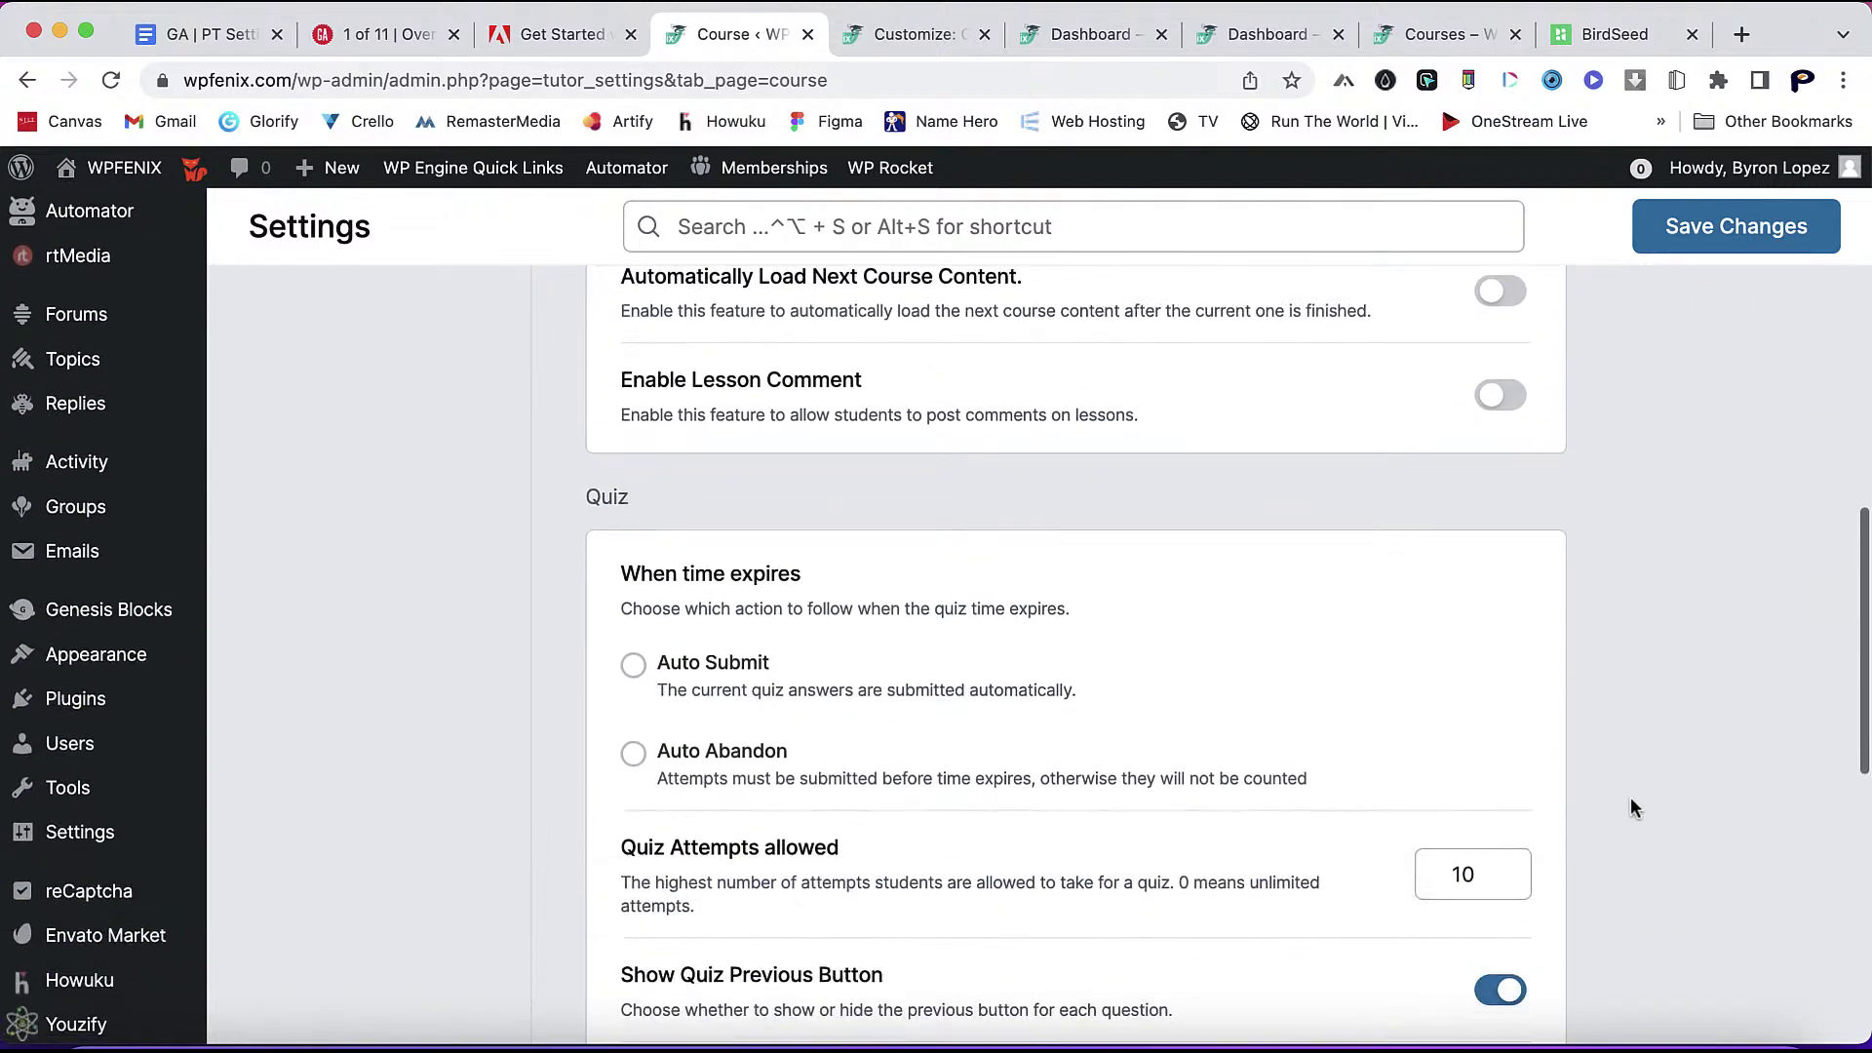
{"action": "scroll", "coordinate": [1633, 808], "scroll_direction": "down", "scroll_amount": 3}
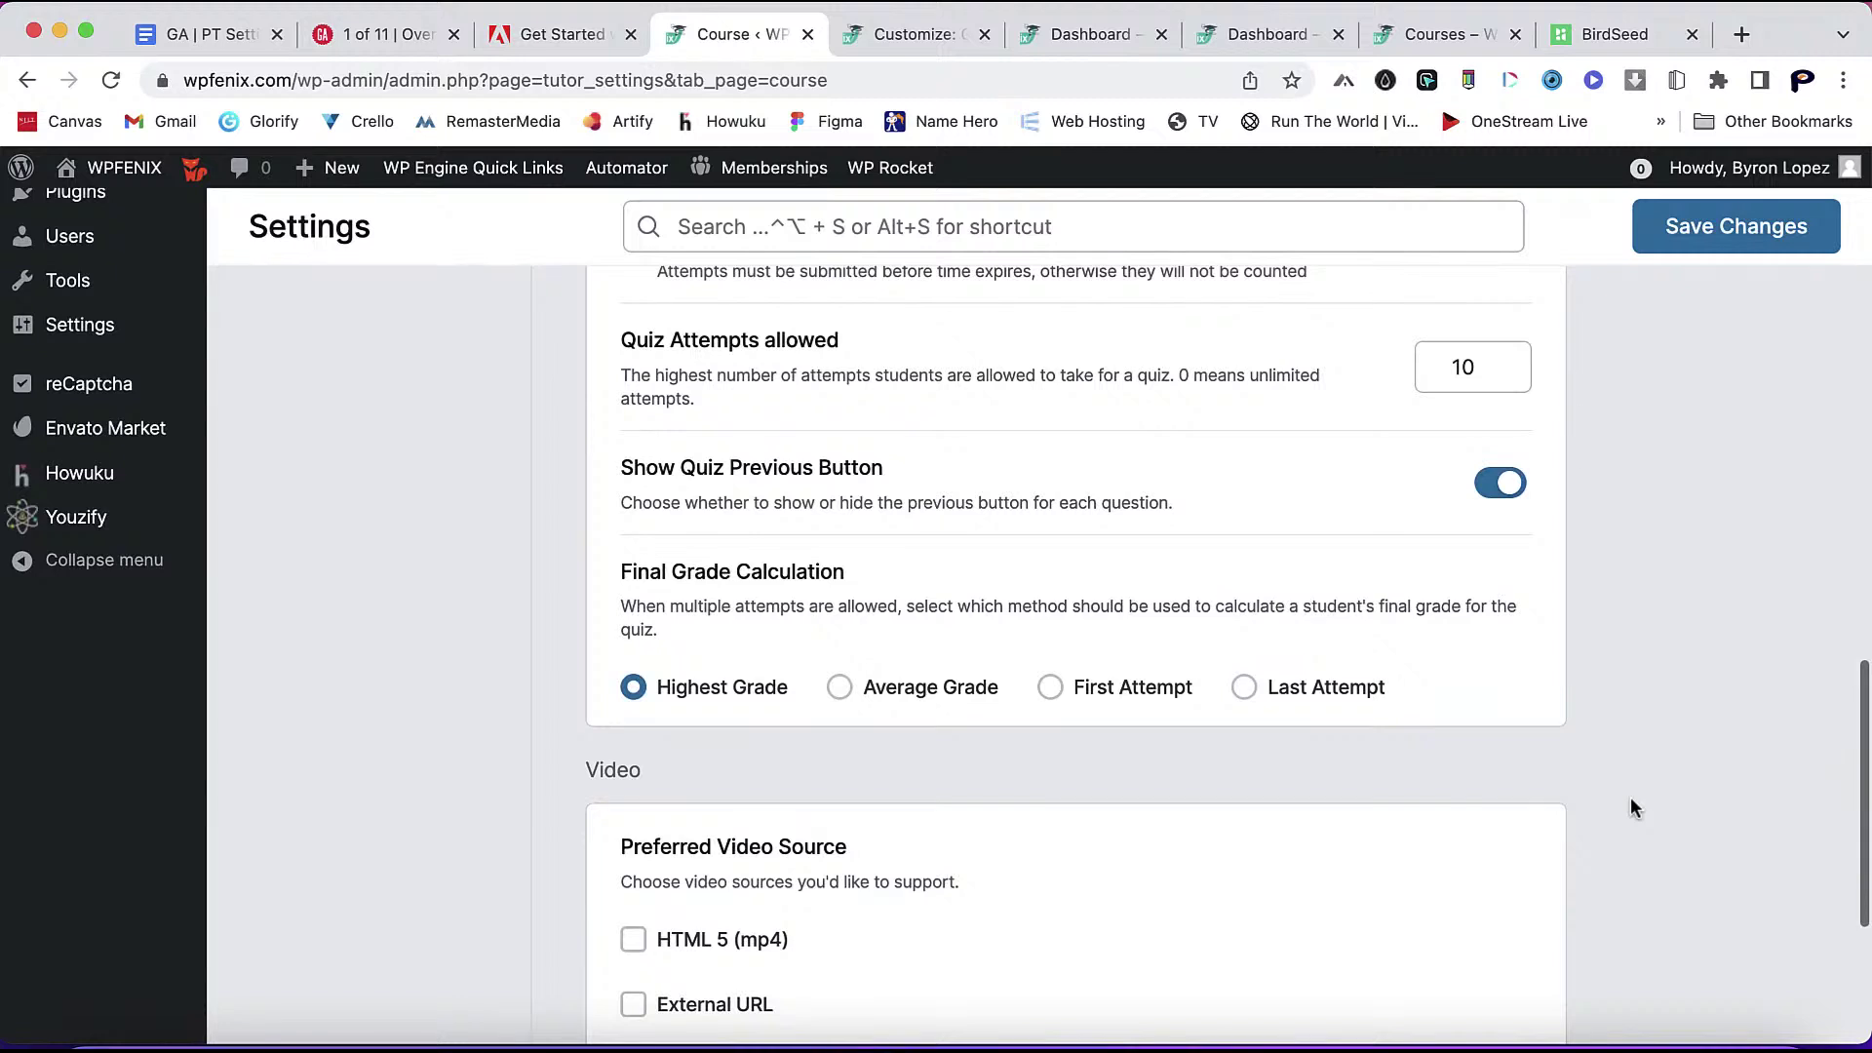
{"action": "scroll", "coordinate": [1633, 807], "scroll_direction": "down", "scroll_amount": 3}
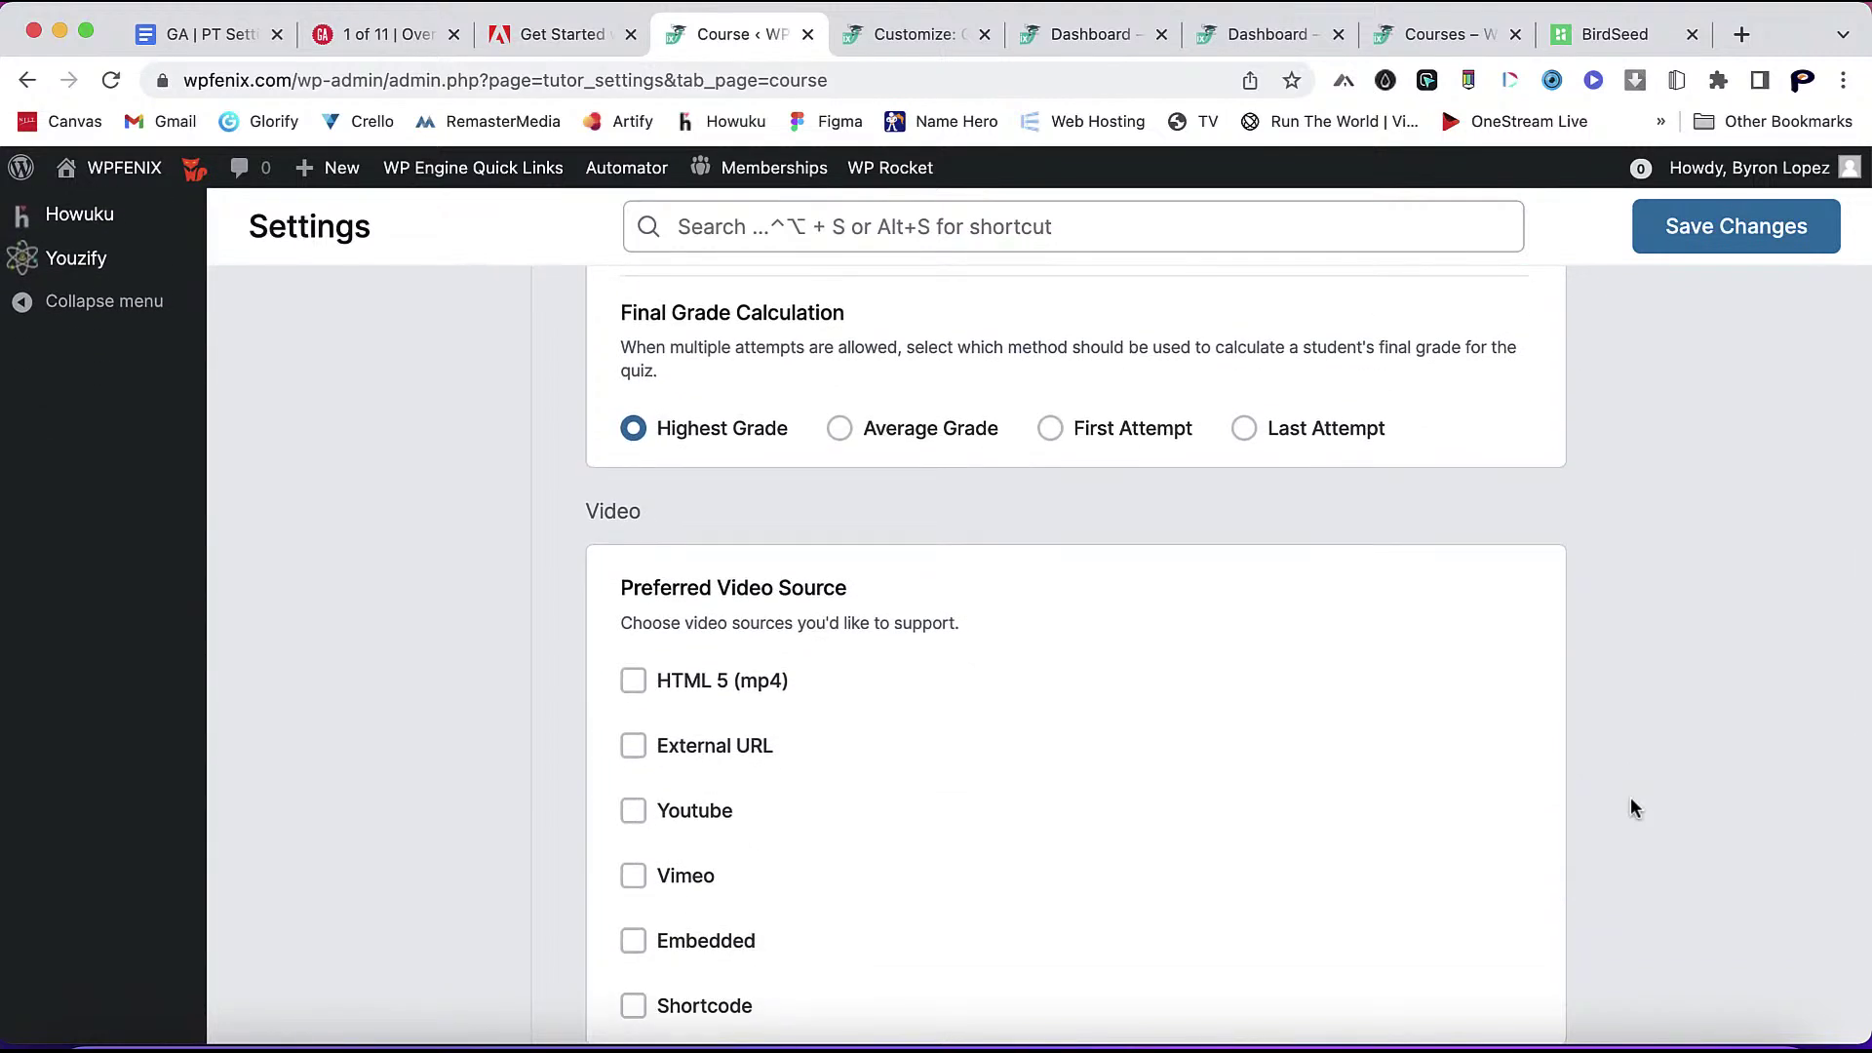
{"action": "scroll", "coordinate": [1630, 799], "scroll_direction": "down", "scroll_amount": 1}
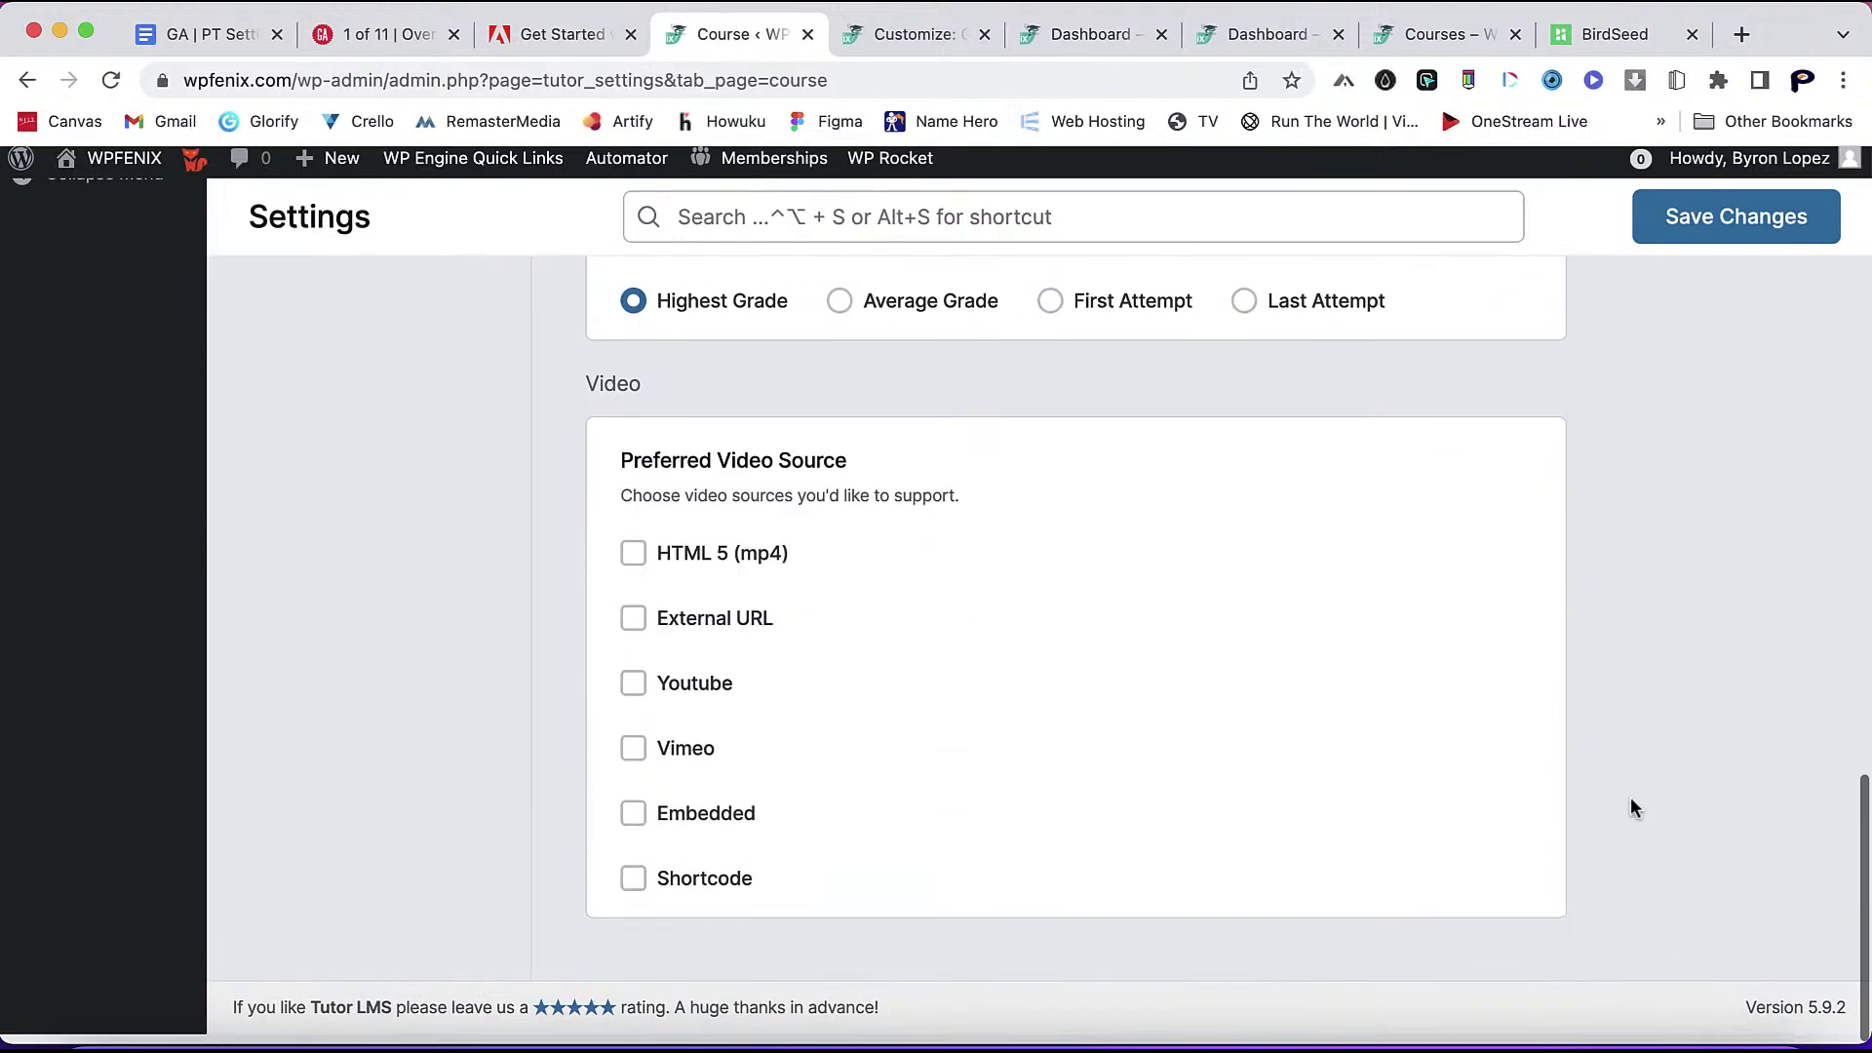
{"action": "left_click", "coordinate": [635, 825]}
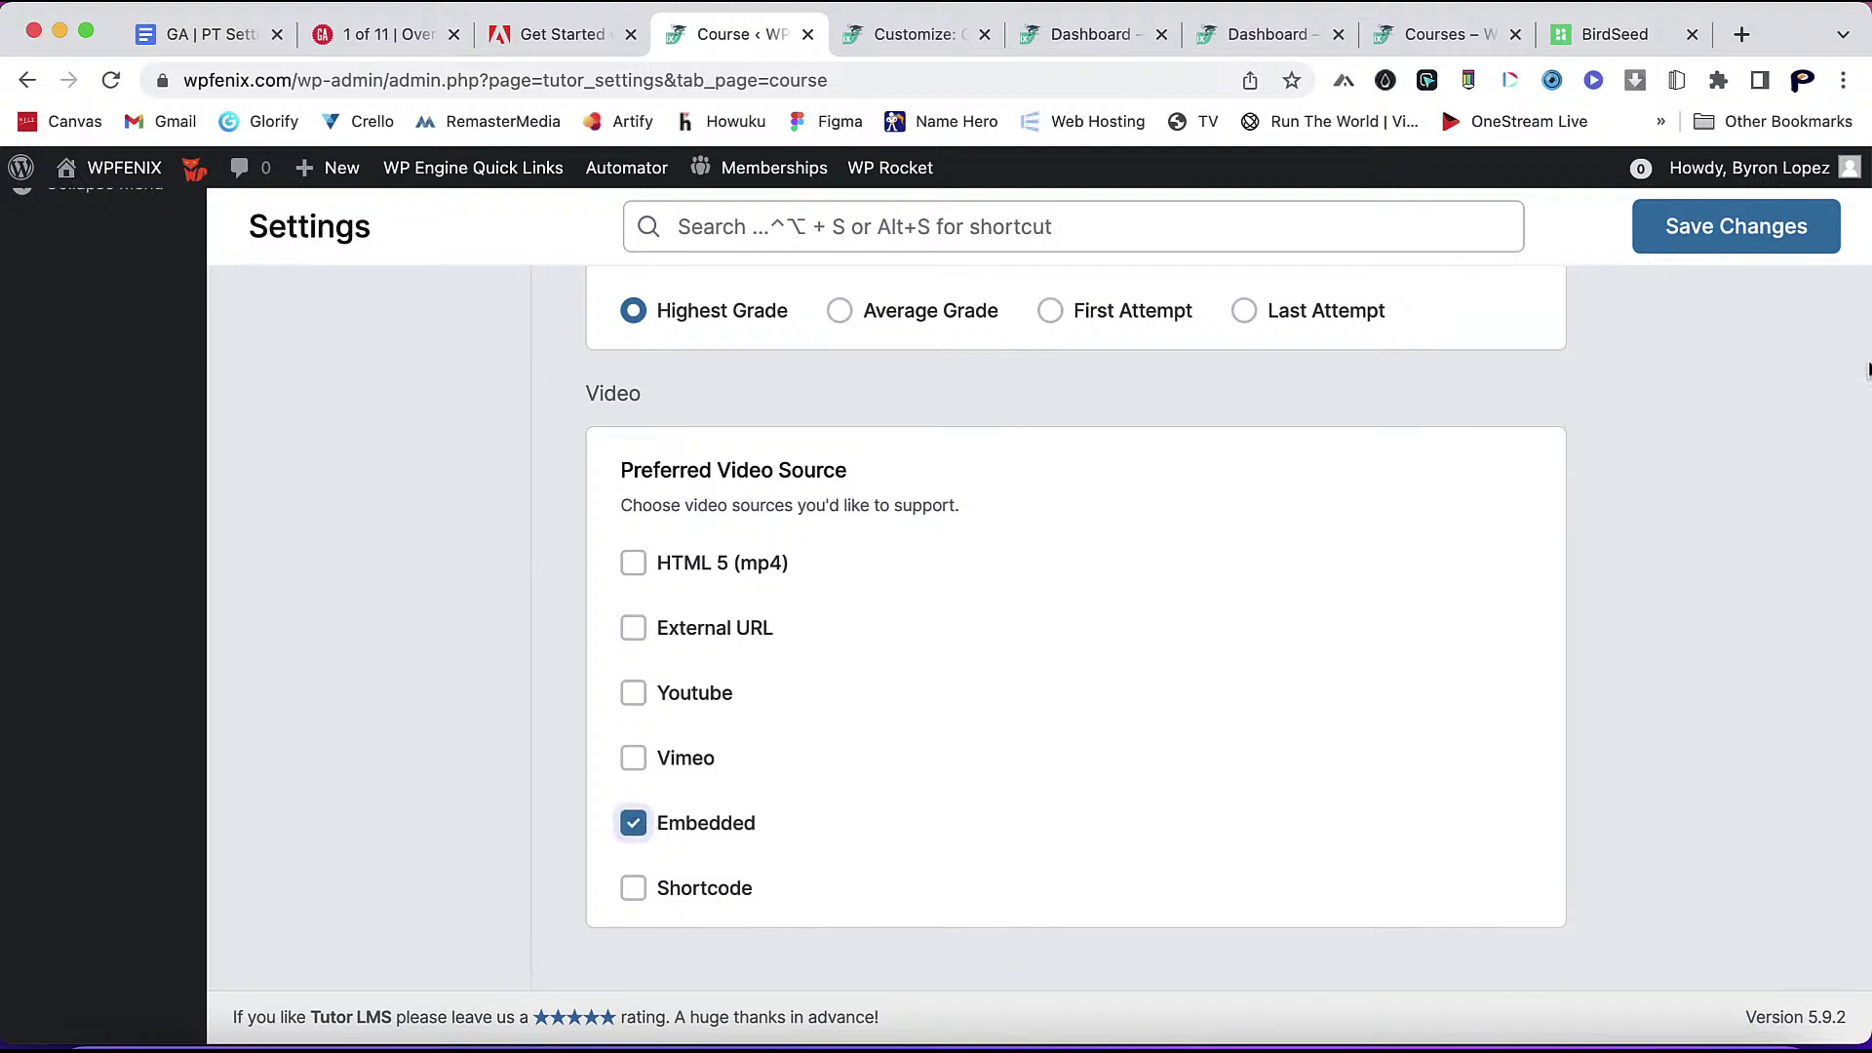
{"action": "left_click", "coordinate": [1749, 244]}
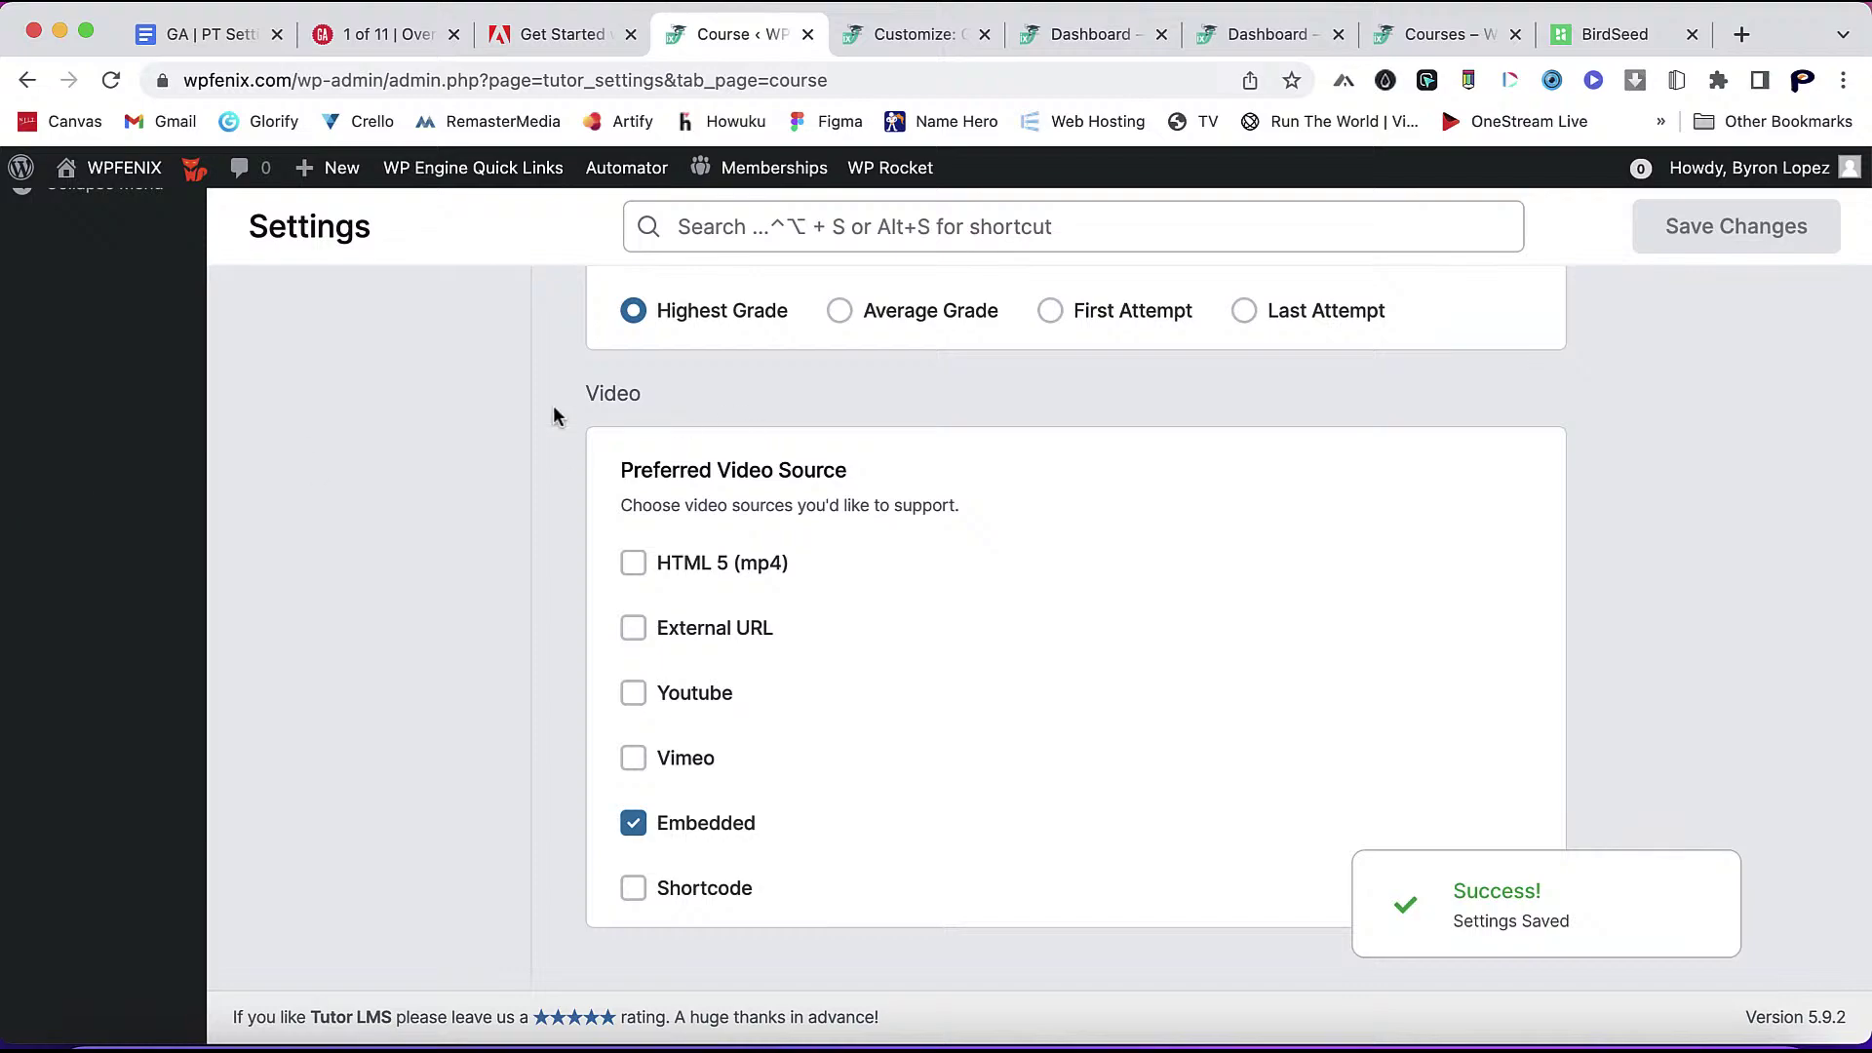
- Scroll back to the top of the saved settings and move to the Monetization settings
{"action": "scroll", "coordinate": [548, 449], "scroll_direction": "up", "scroll_amount": 10}
{"action": "scroll", "coordinate": [548, 449], "scroll_direction": "down", "scroll_amount": 10}
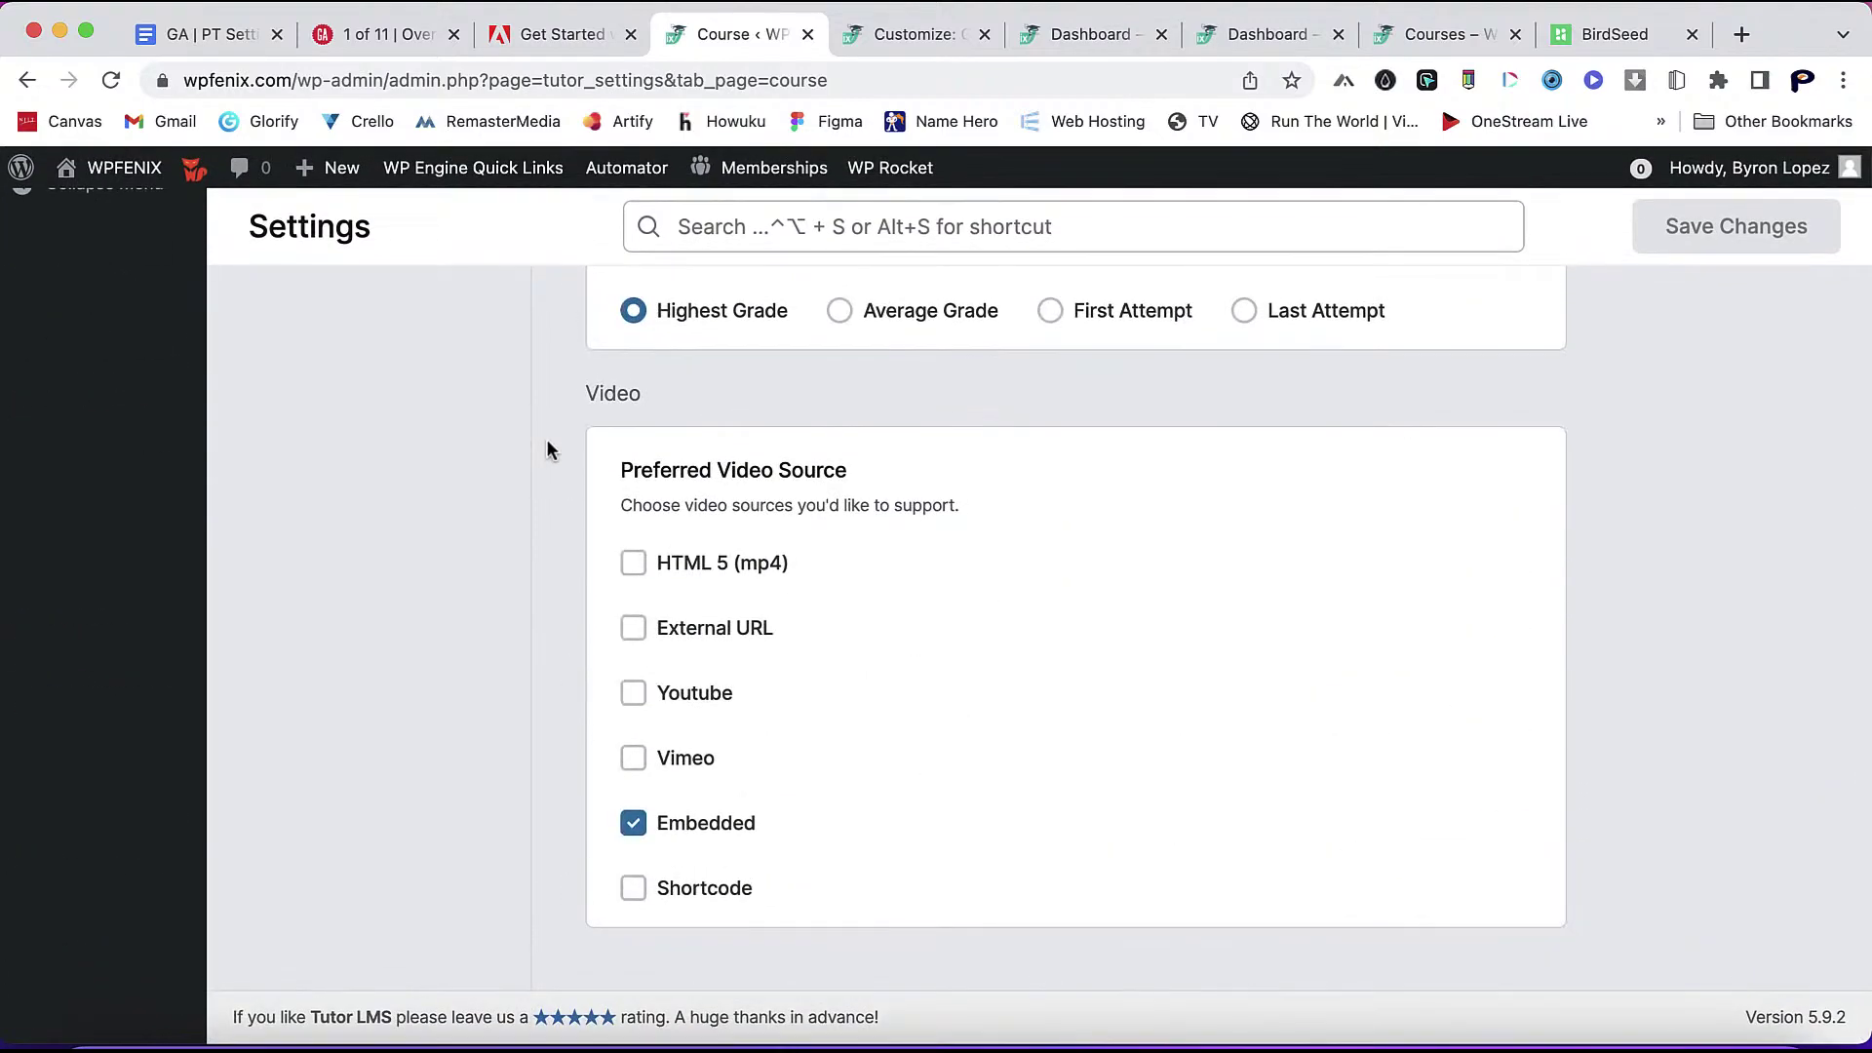
{"action": "scroll", "coordinate": [547, 448], "scroll_direction": "up", "scroll_amount": 5}
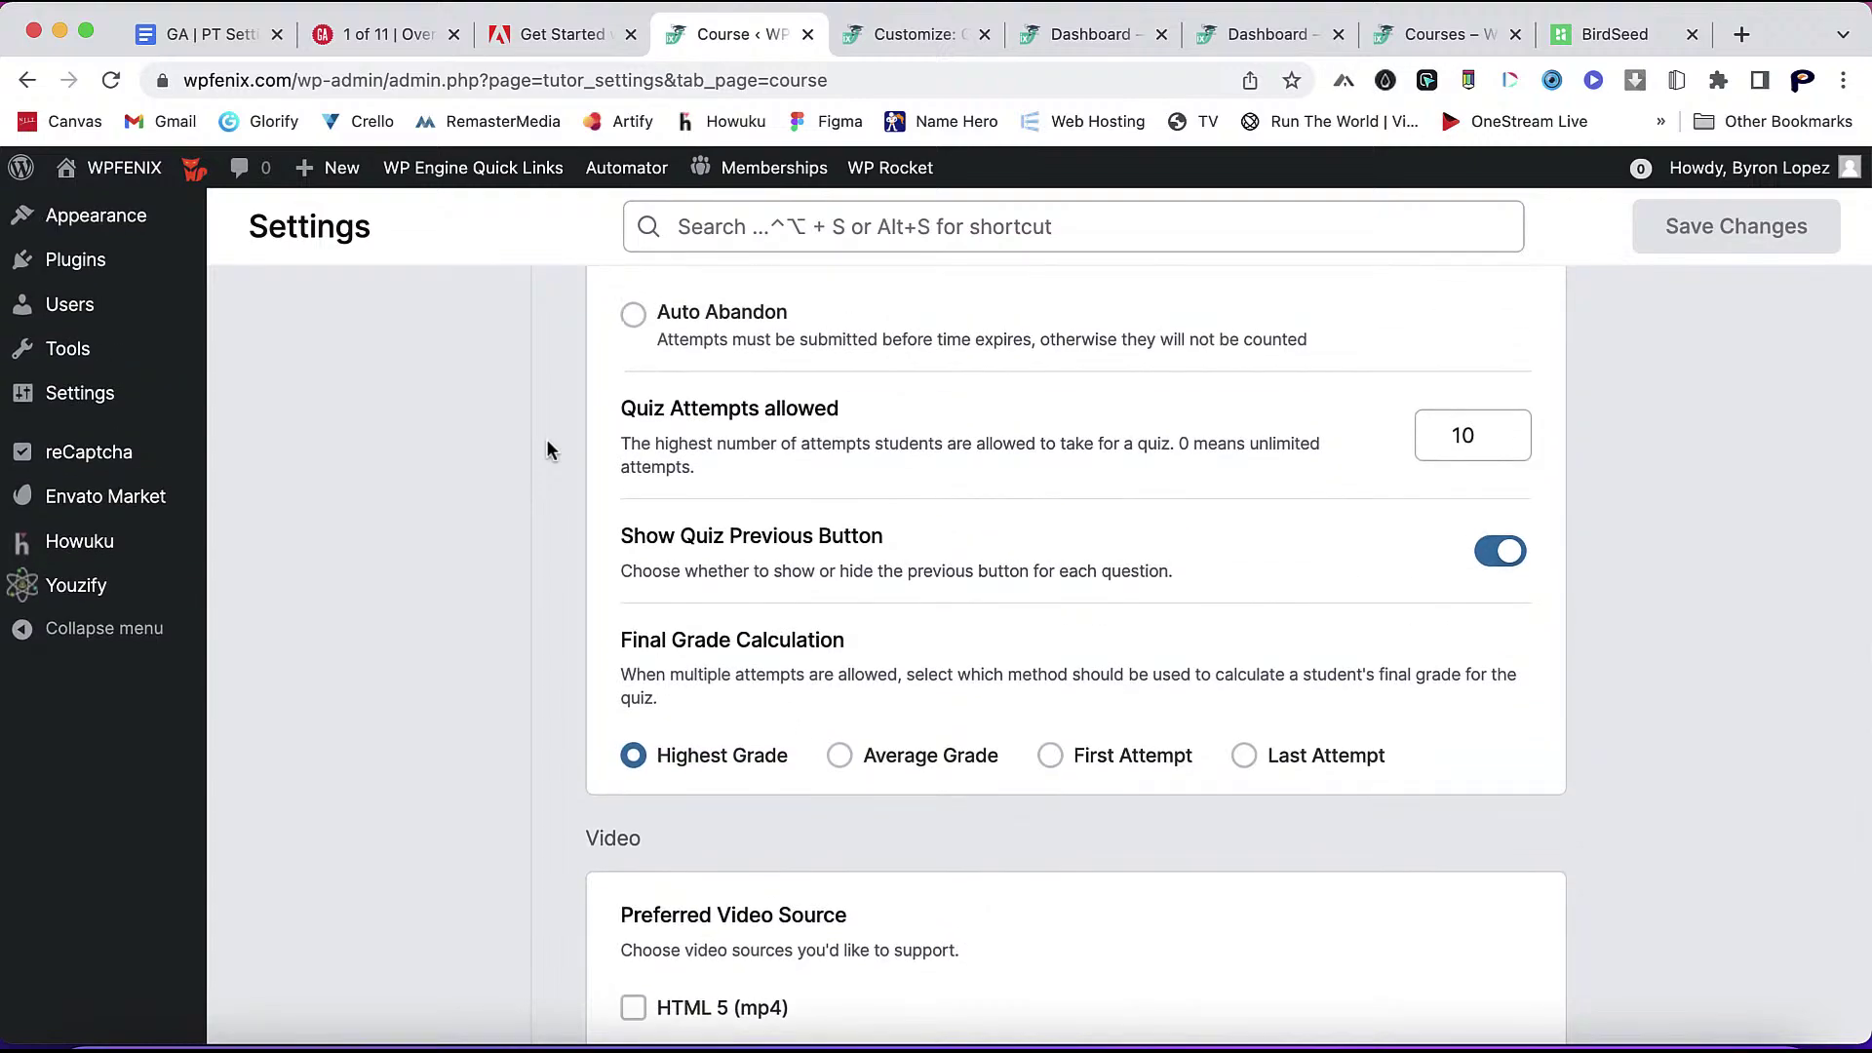
{"action": "scroll", "coordinate": [546, 449], "scroll_direction": "up", "scroll_amount": 15}
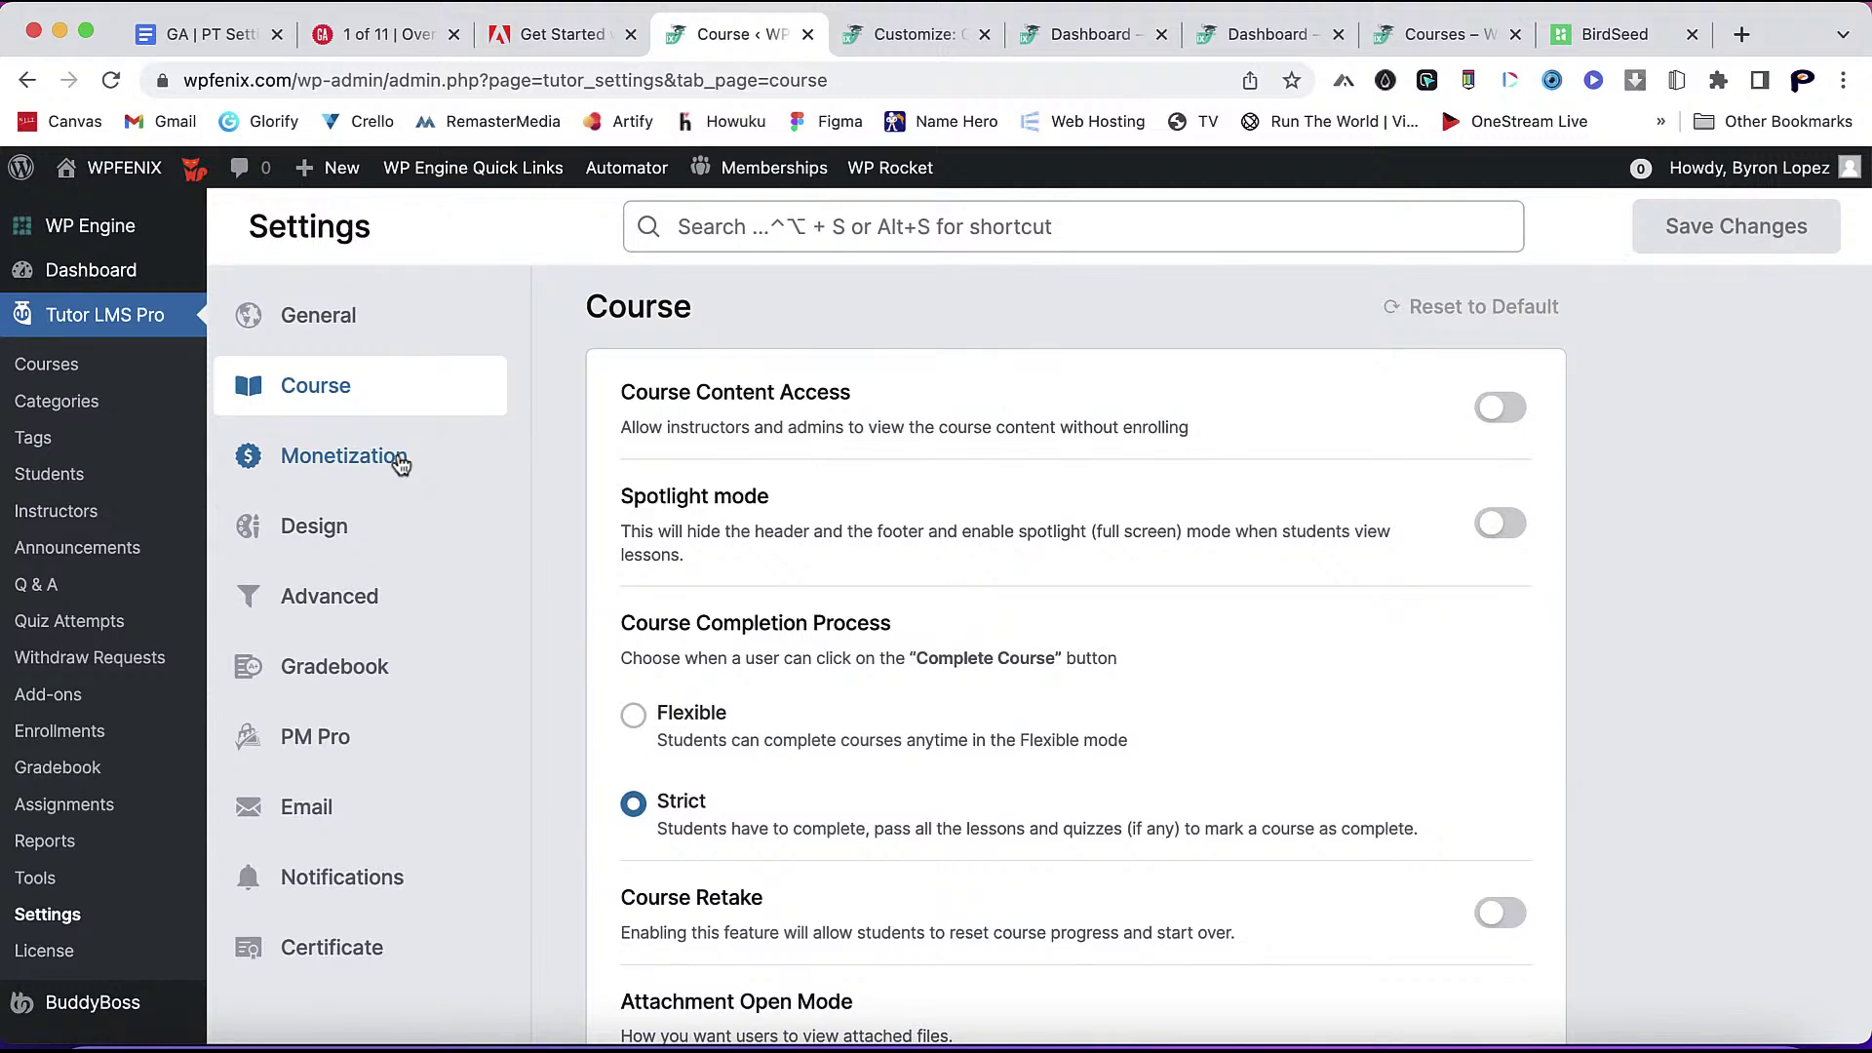
{"action": "left_click", "coordinate": [399, 465]}
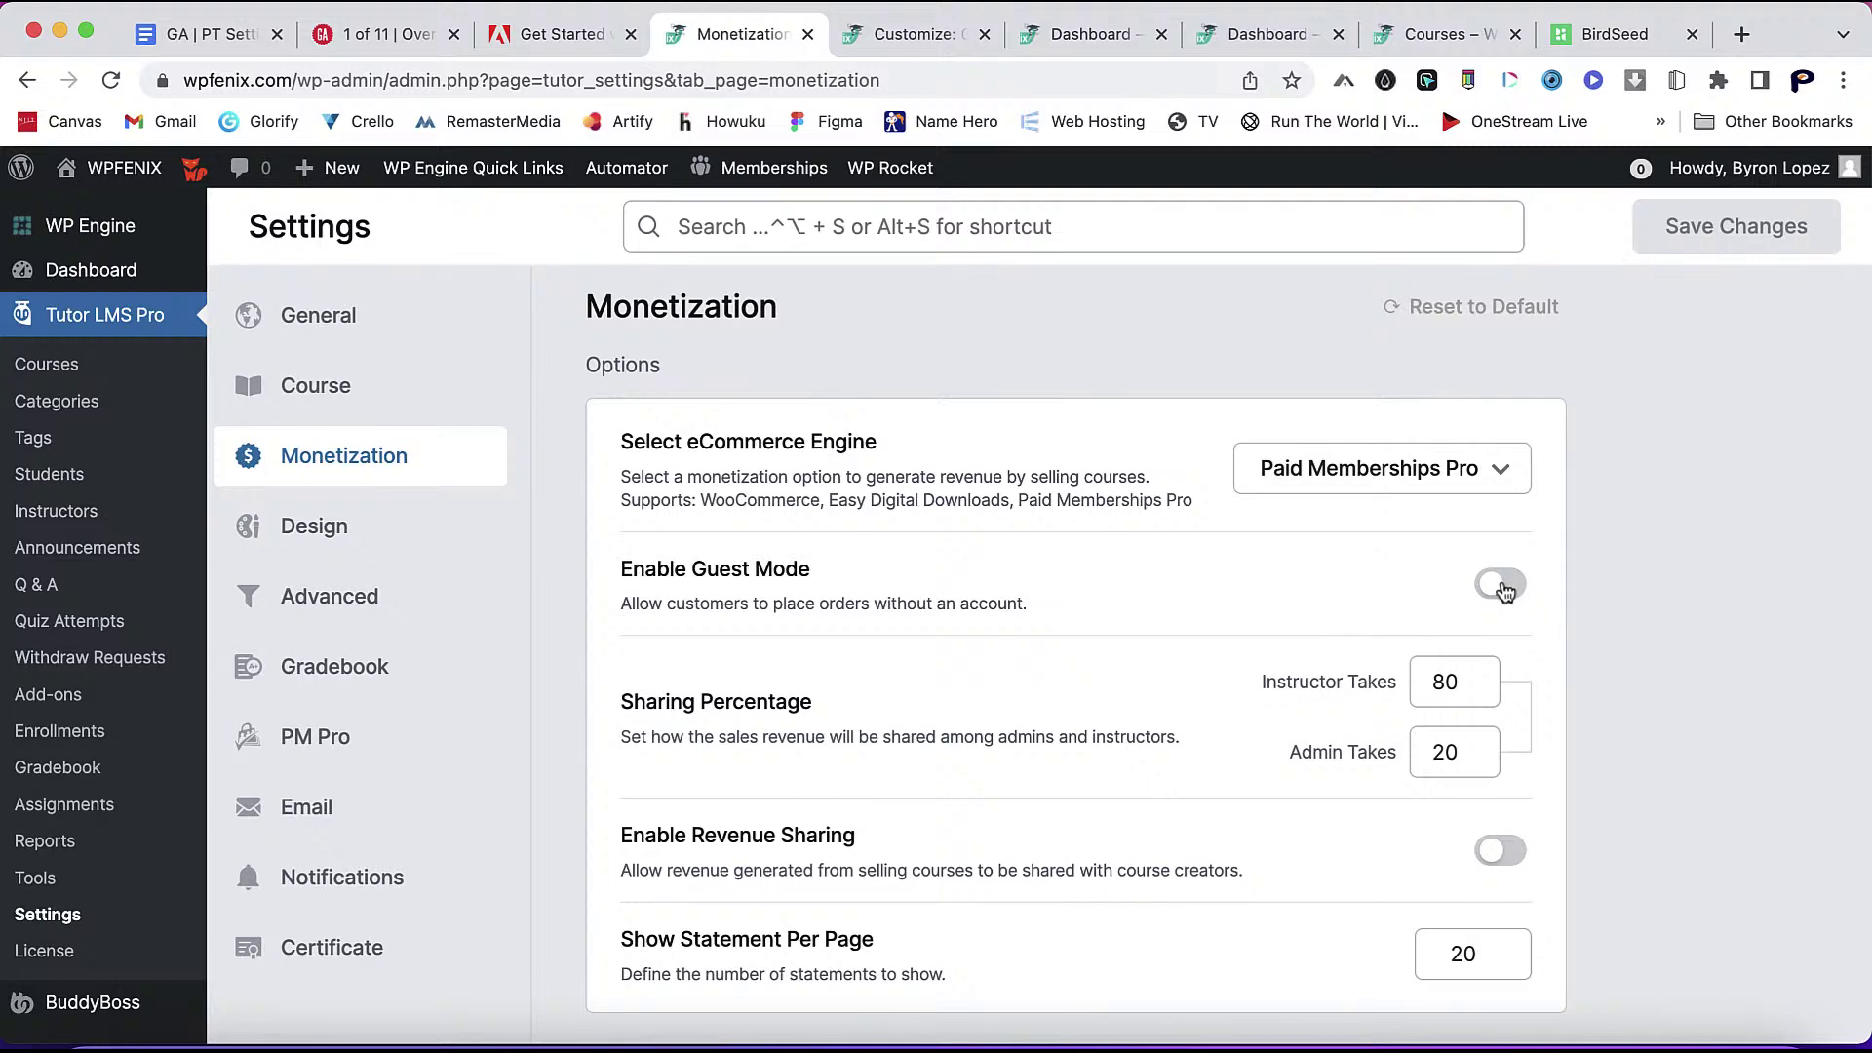
- Toggle Enable Revenue Sharing on and back off, leaving it disabled
{"action": "scroll", "coordinate": [1590, 777], "scroll_direction": "down", "scroll_amount": 3}
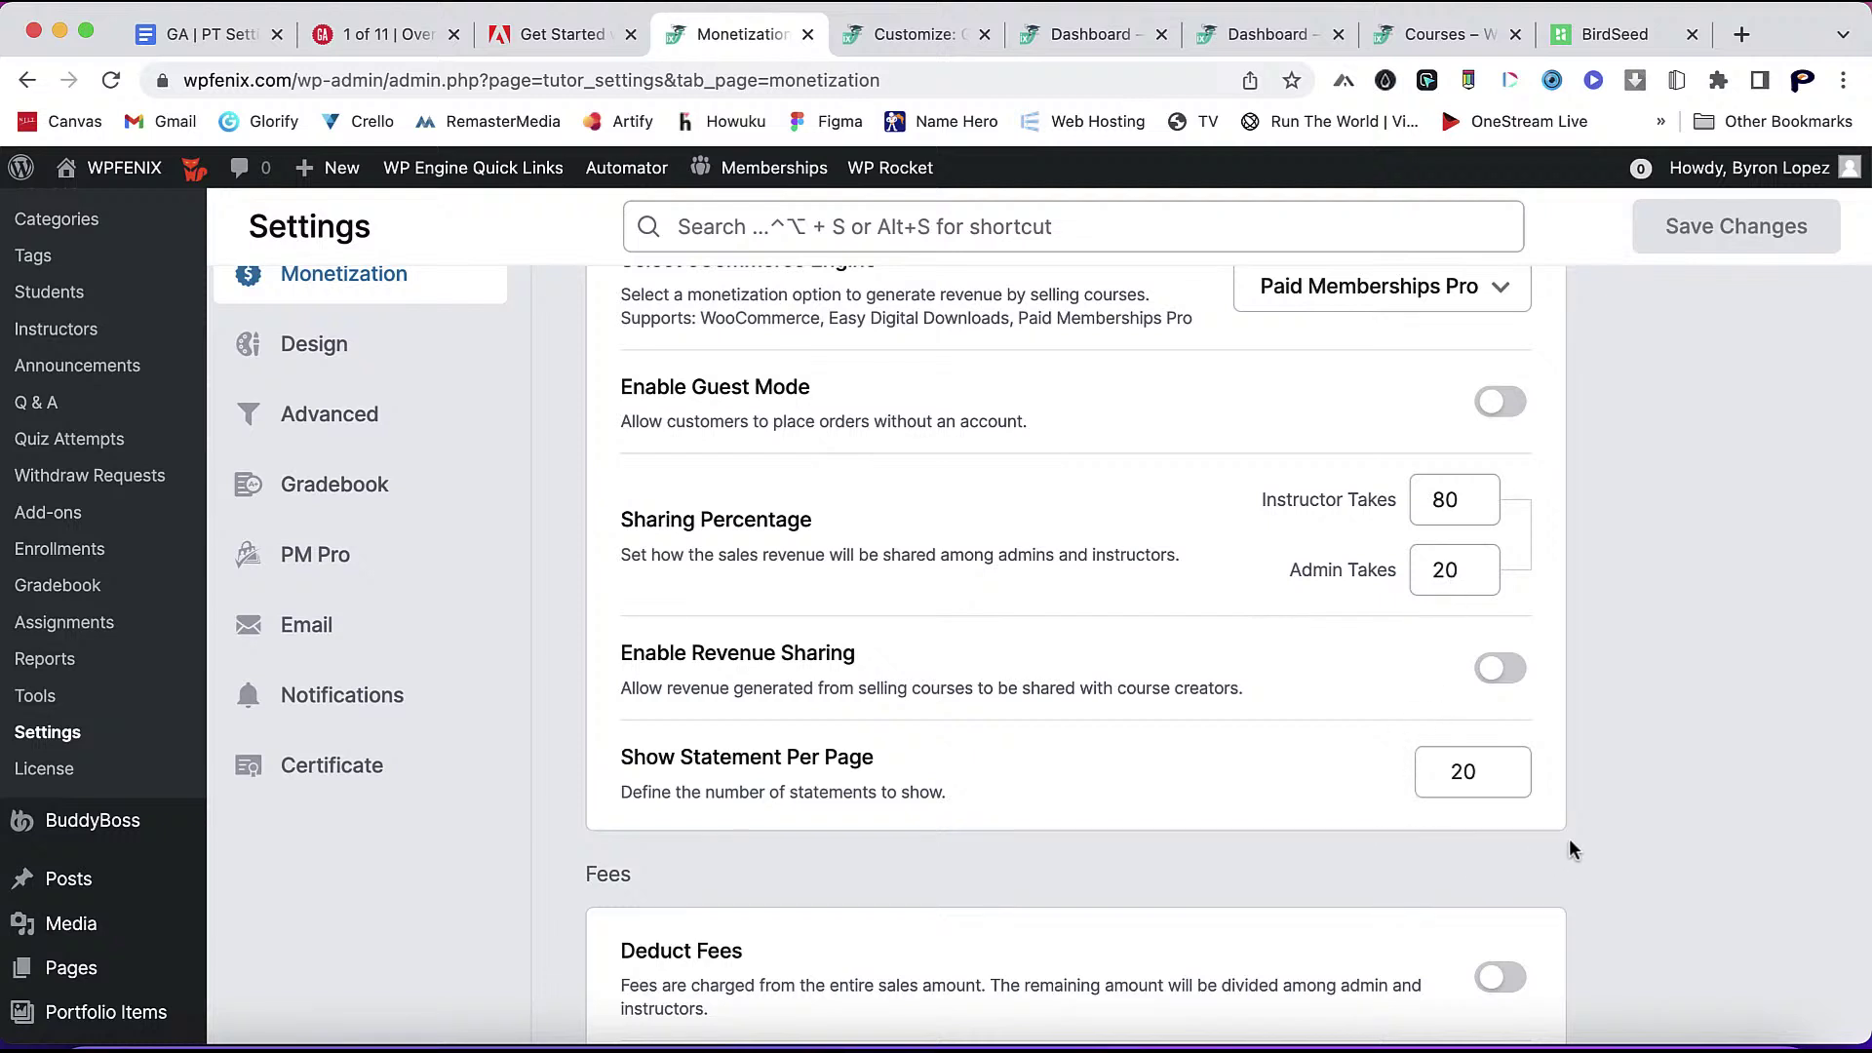
{"action": "left_click", "coordinate": [1501, 670]}
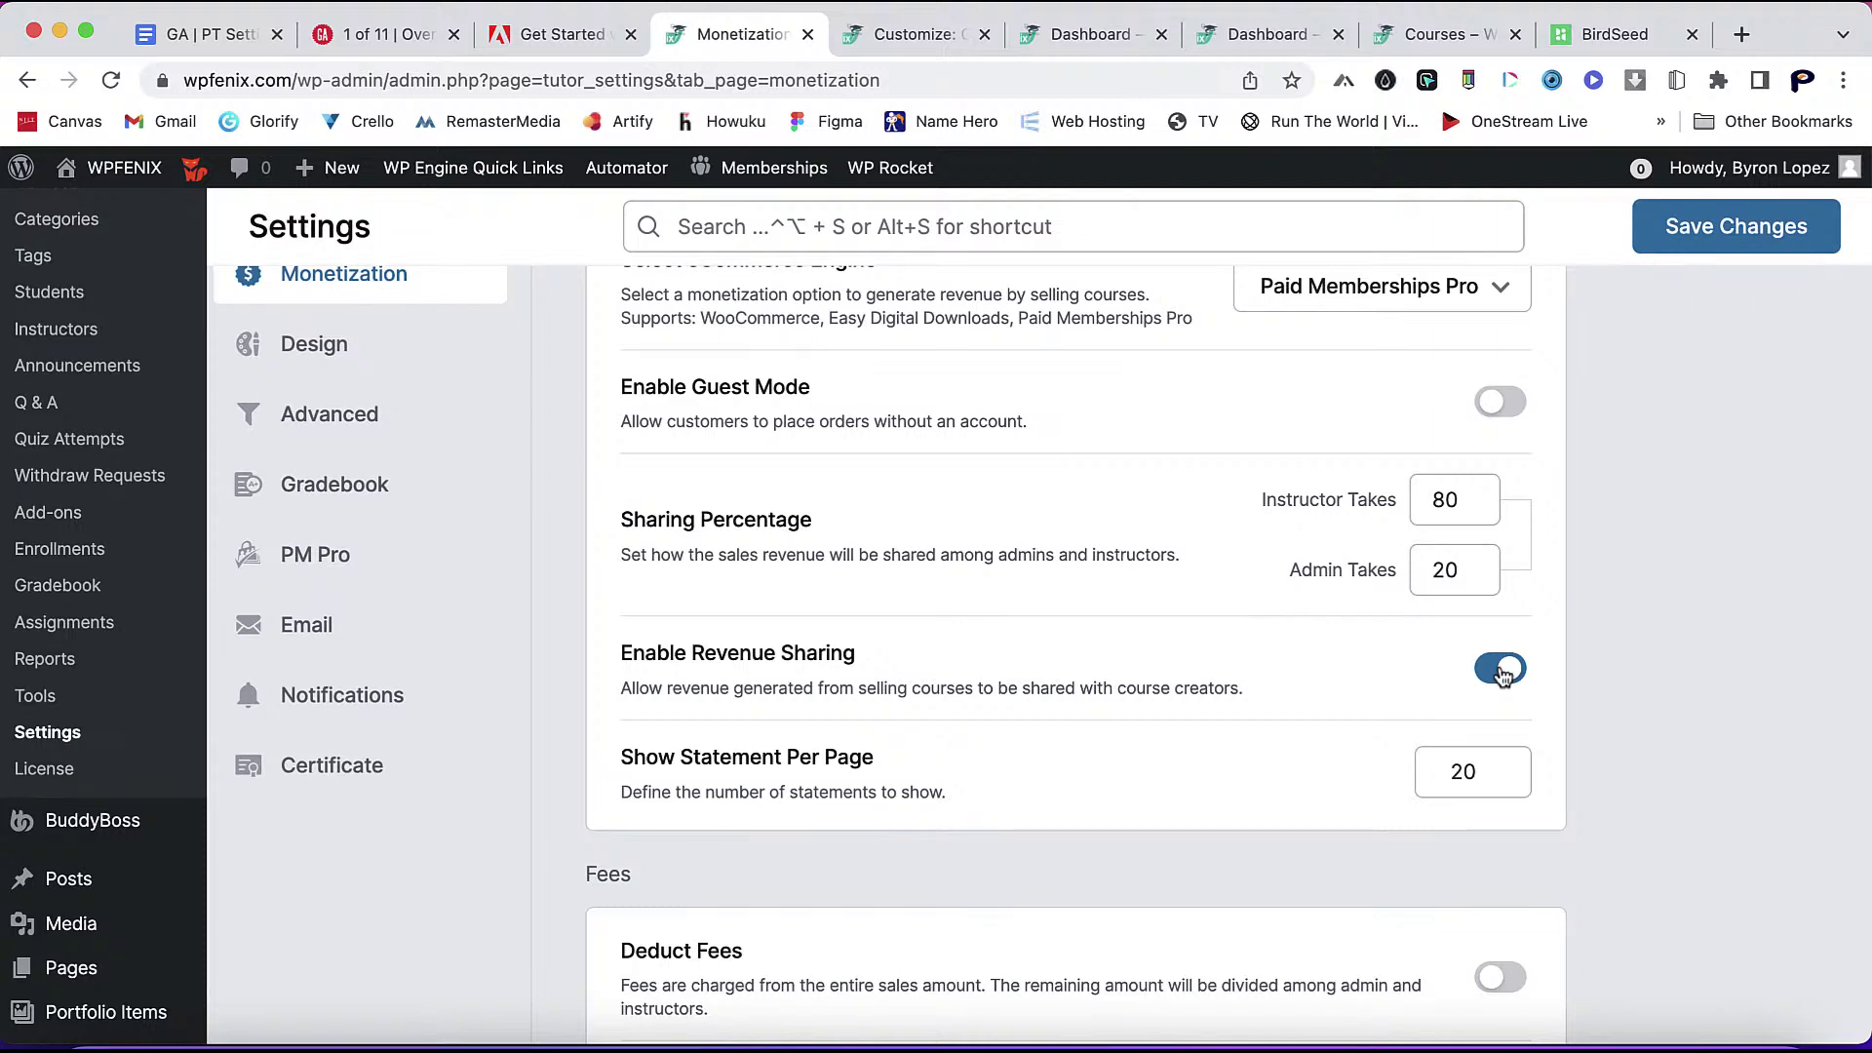
{"action": "left_click", "coordinate": [1502, 670]}
- Look through the Fees and Withdraw sections, then go to the Design settings
{"action": "scroll", "coordinate": [1601, 746], "scroll_direction": "down", "scroll_amount": 5}
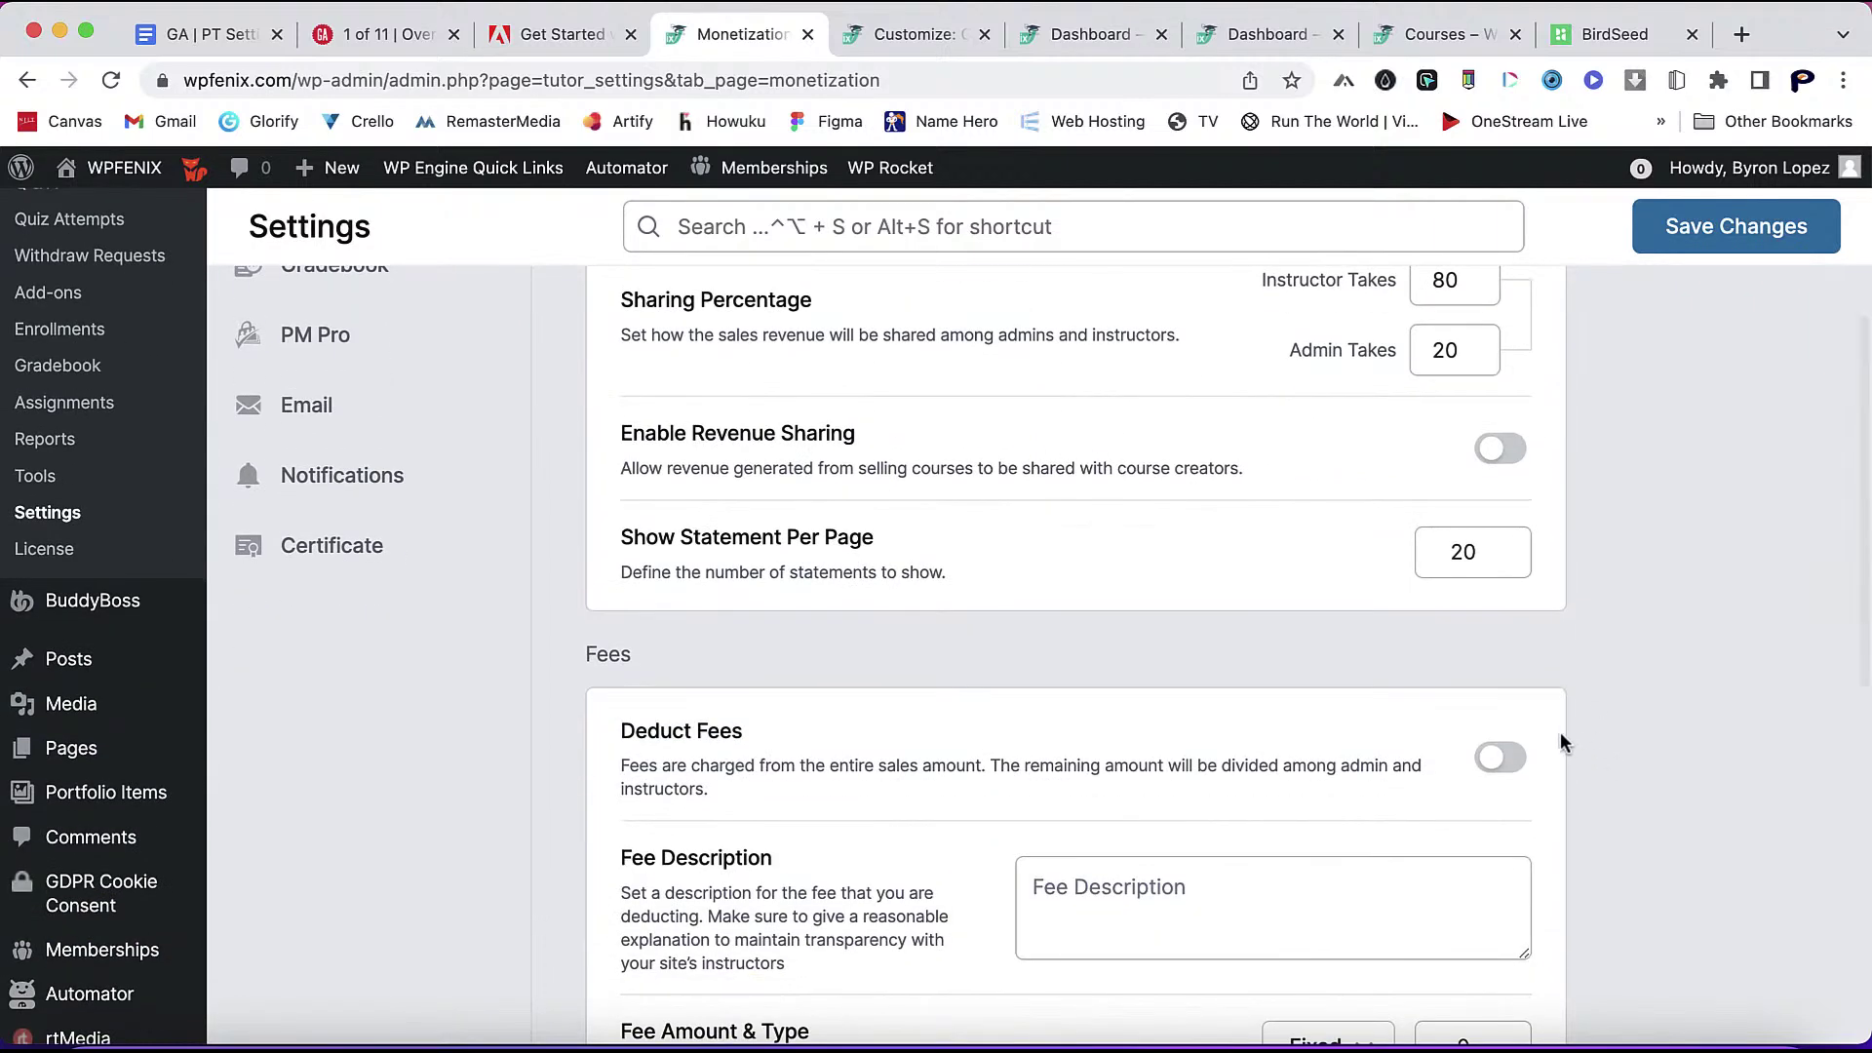
{"action": "scroll", "coordinate": [1563, 761], "scroll_direction": "down", "scroll_amount": 4}
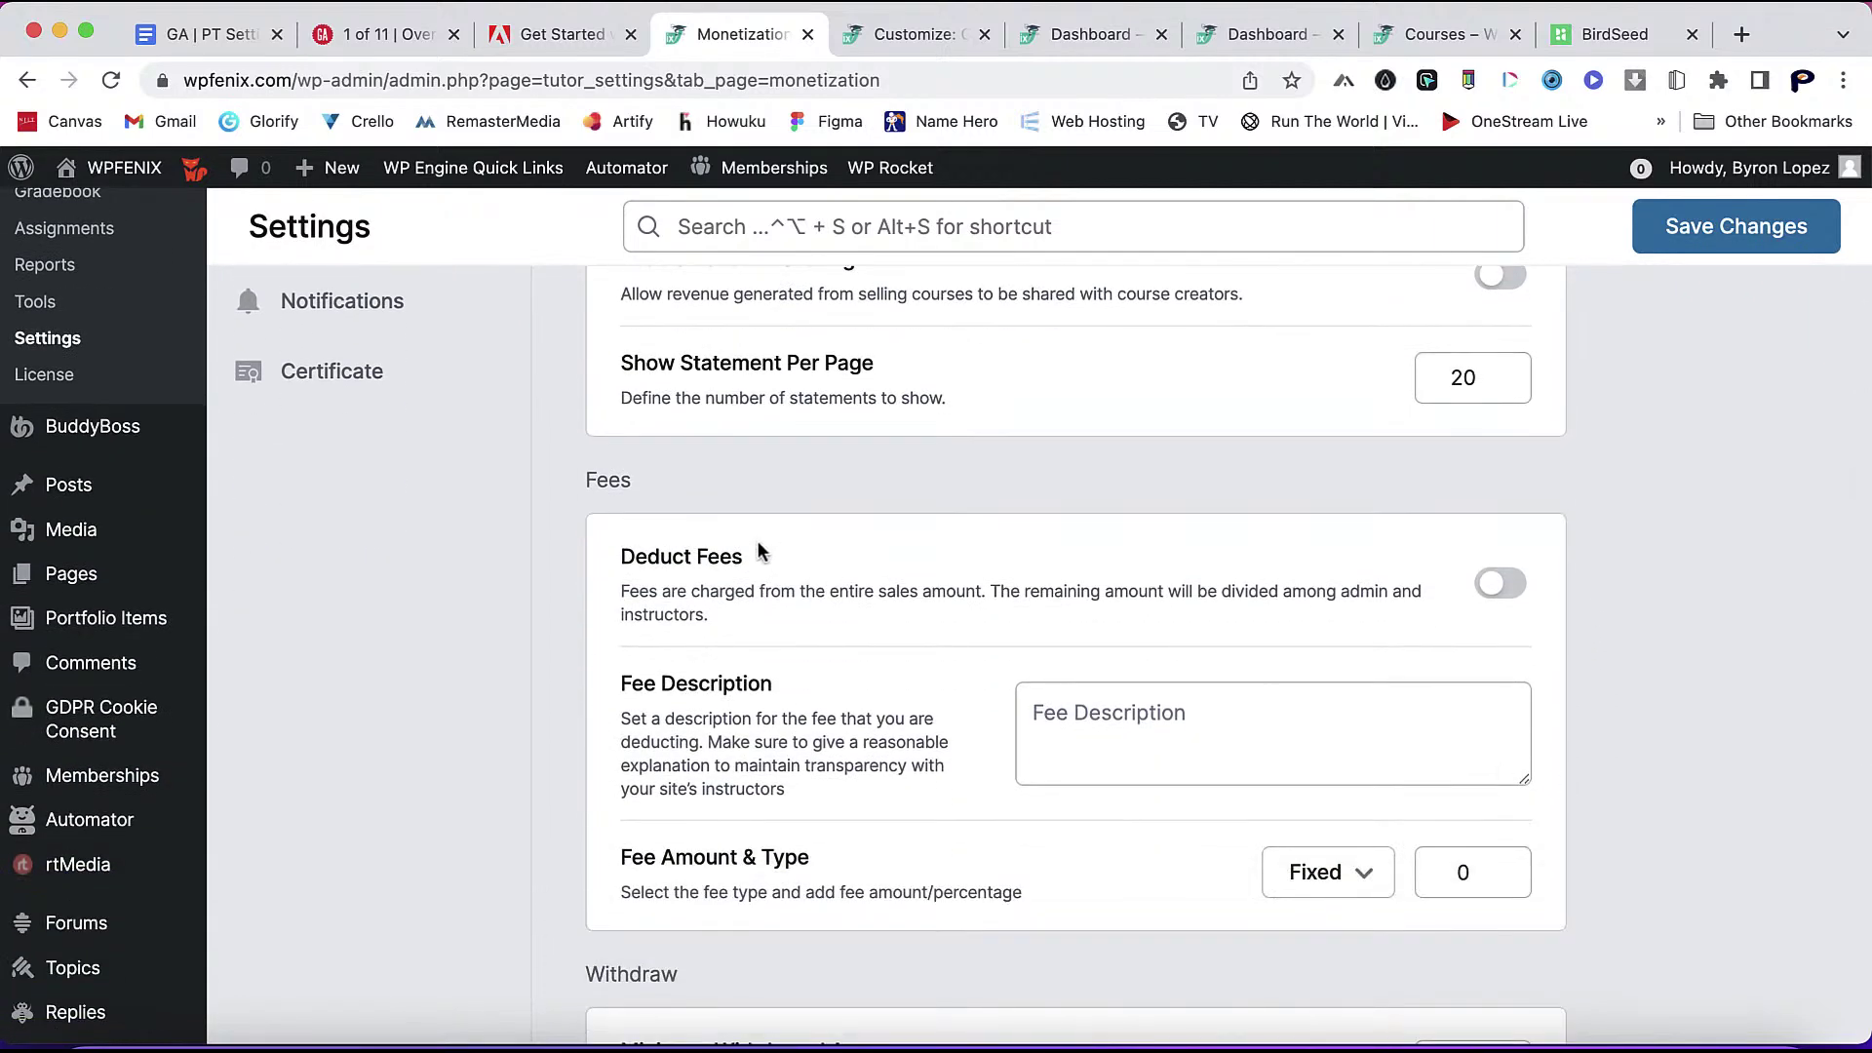
{"action": "scroll", "coordinate": [757, 540], "scroll_direction": "down", "scroll_amount": 14}
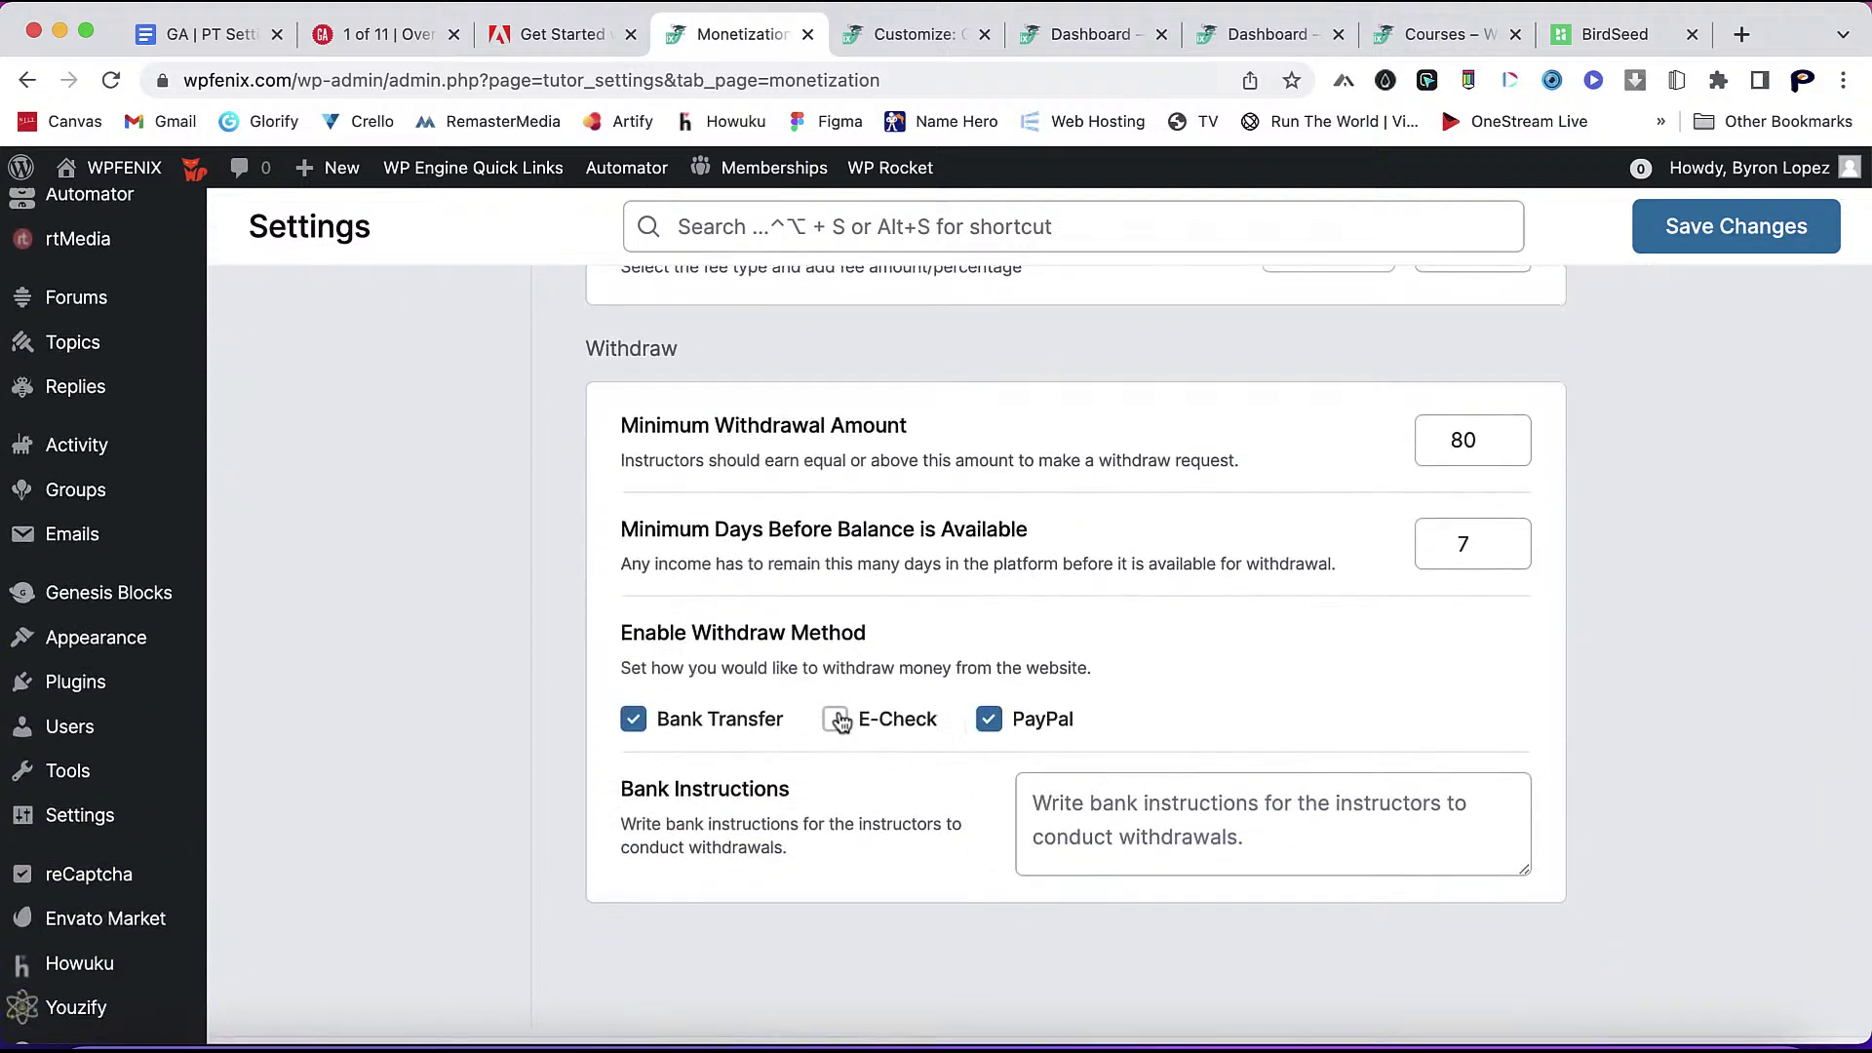
{"action": "scroll", "coordinate": [771, 805], "scroll_direction": "up", "scroll_amount": 20}
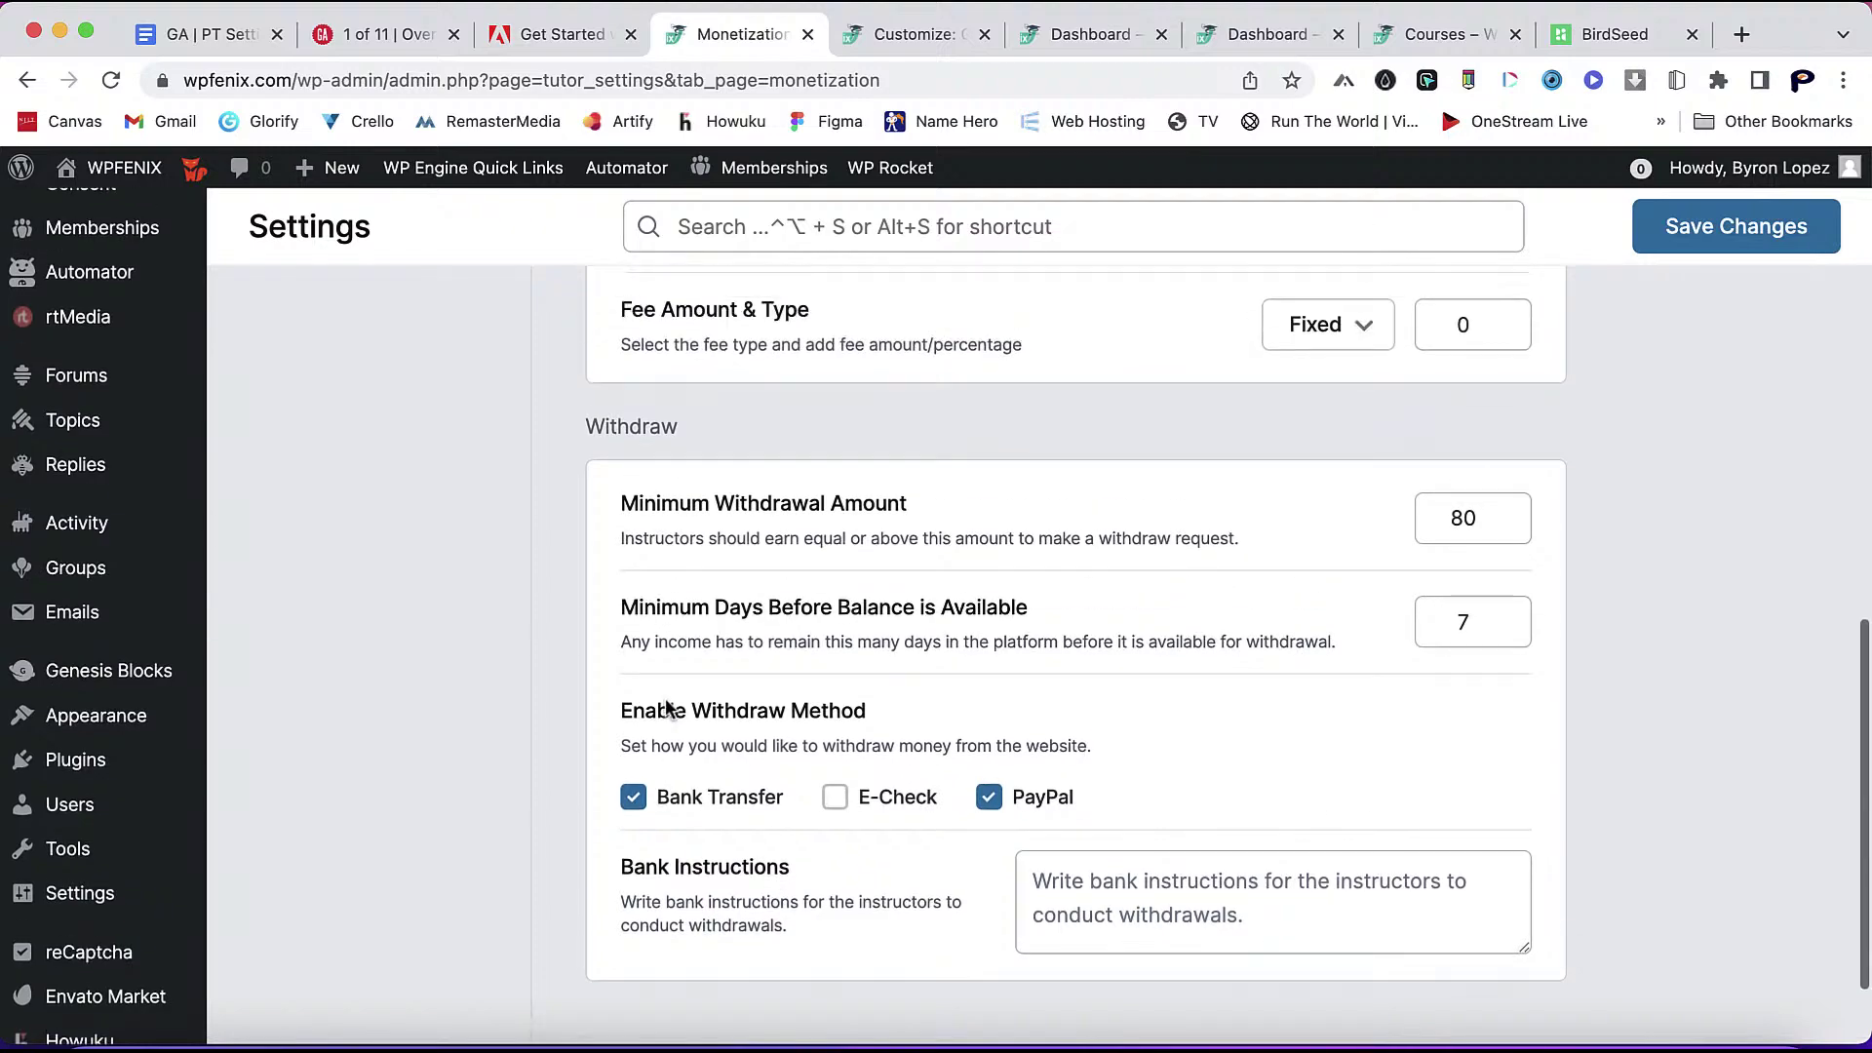
{"action": "scroll", "coordinate": [638, 514], "scroll_direction": "up", "scroll_amount": 3}
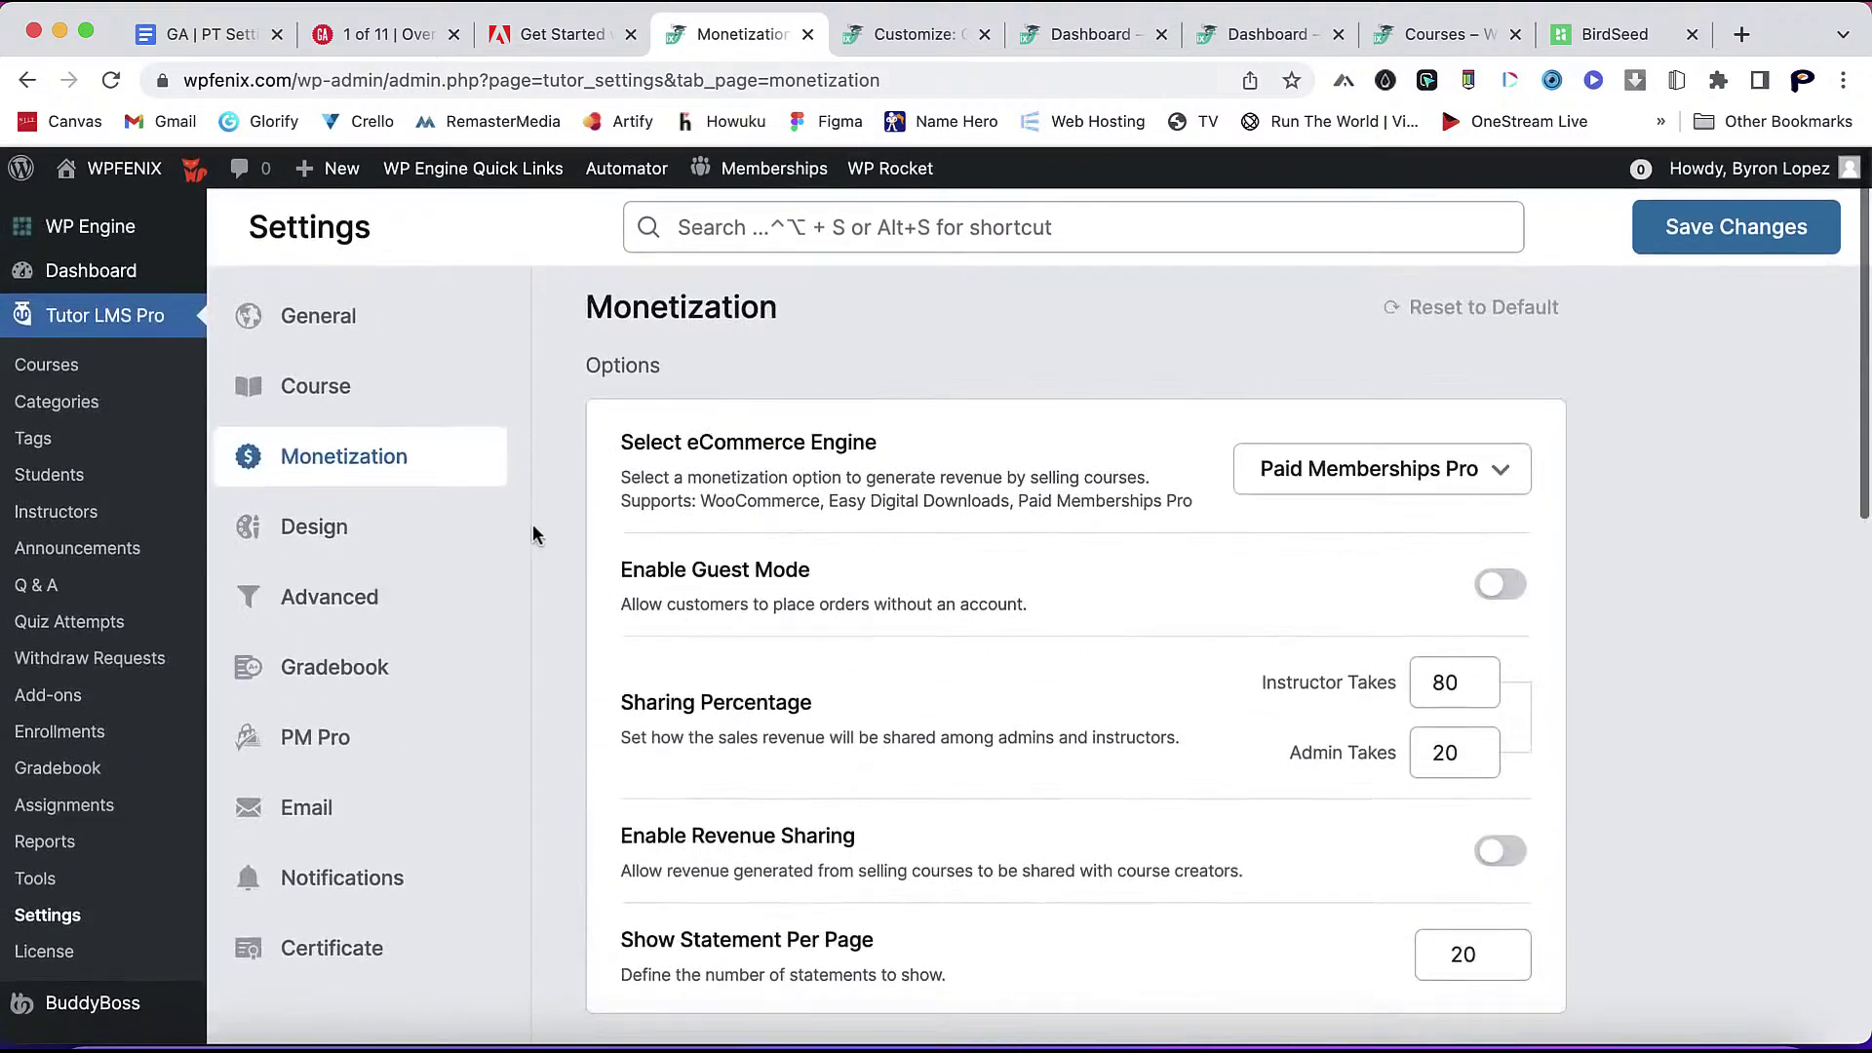
{"action": "left_click", "coordinate": [375, 552]}
- Scroll through the Design settings, then switch to the instructor dashboard browser tab
{"action": "scroll", "coordinate": [1587, 835], "scroll_direction": "down", "scroll_amount": 5}
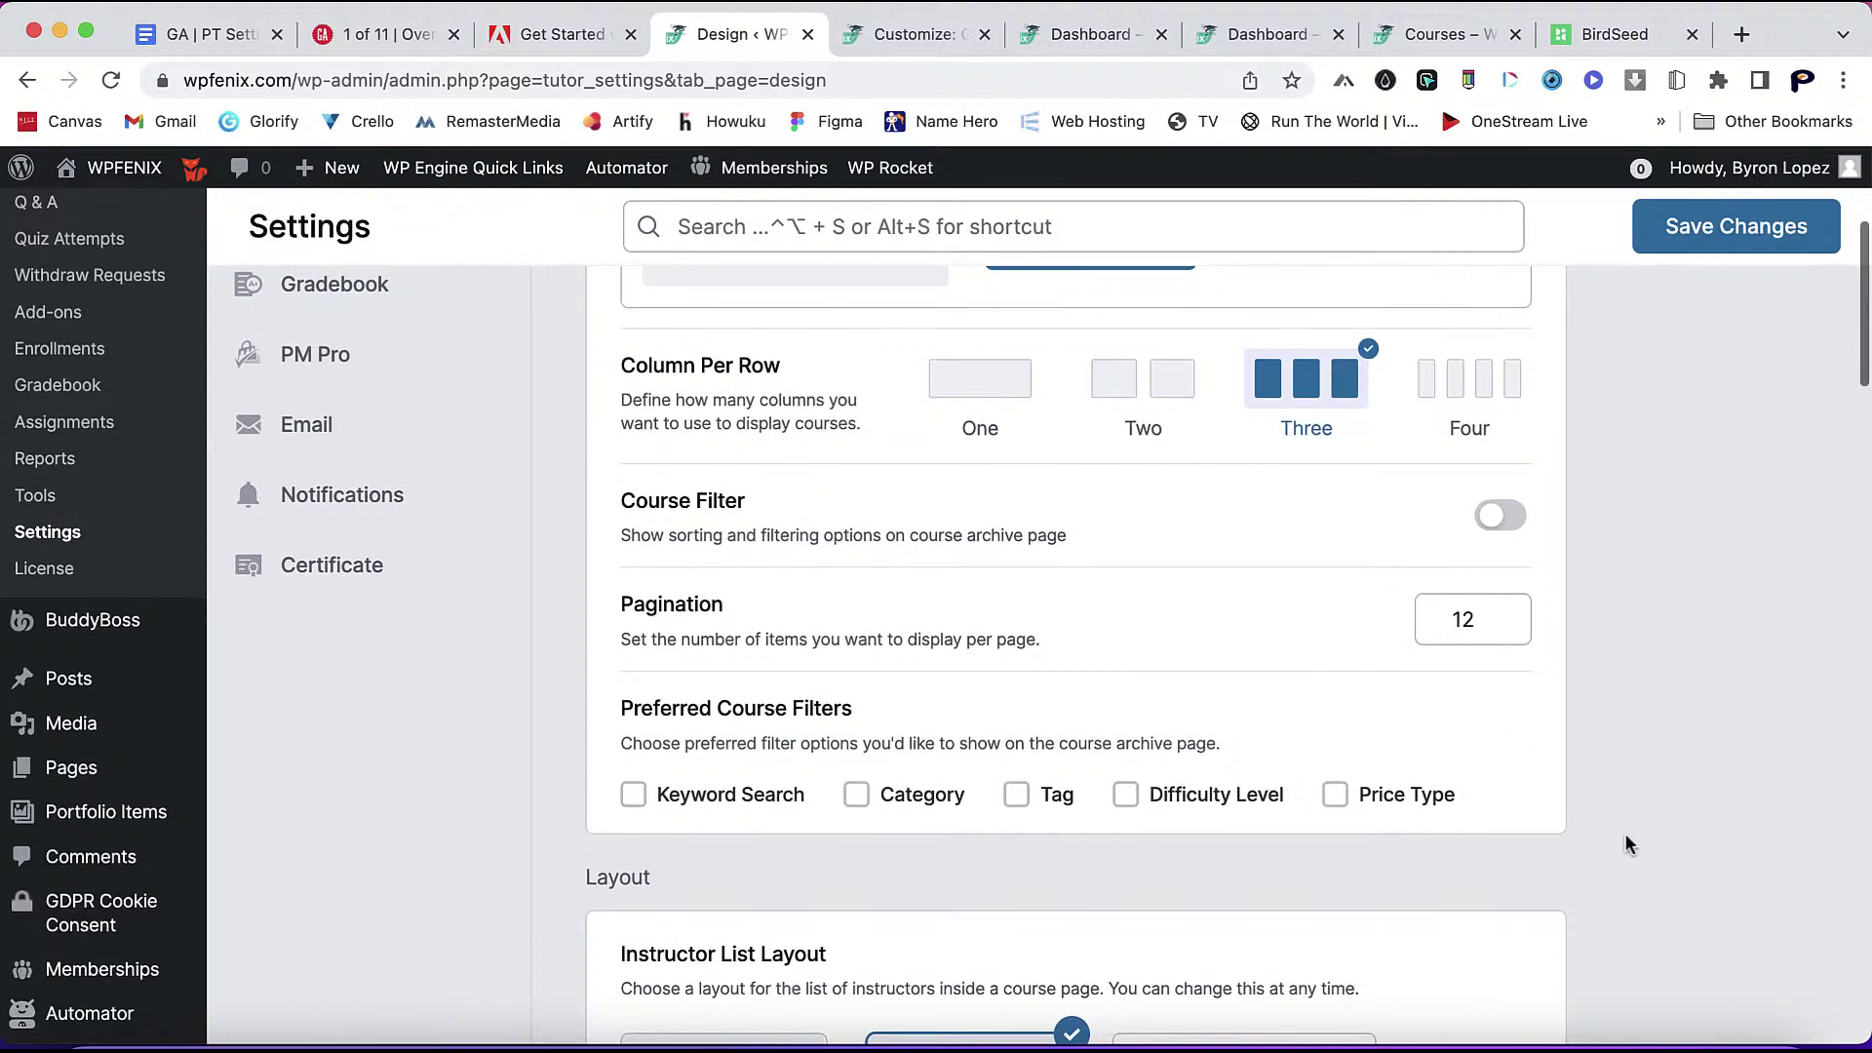
{"action": "scroll", "coordinate": [1626, 845], "scroll_direction": "down", "scroll_amount": 3}
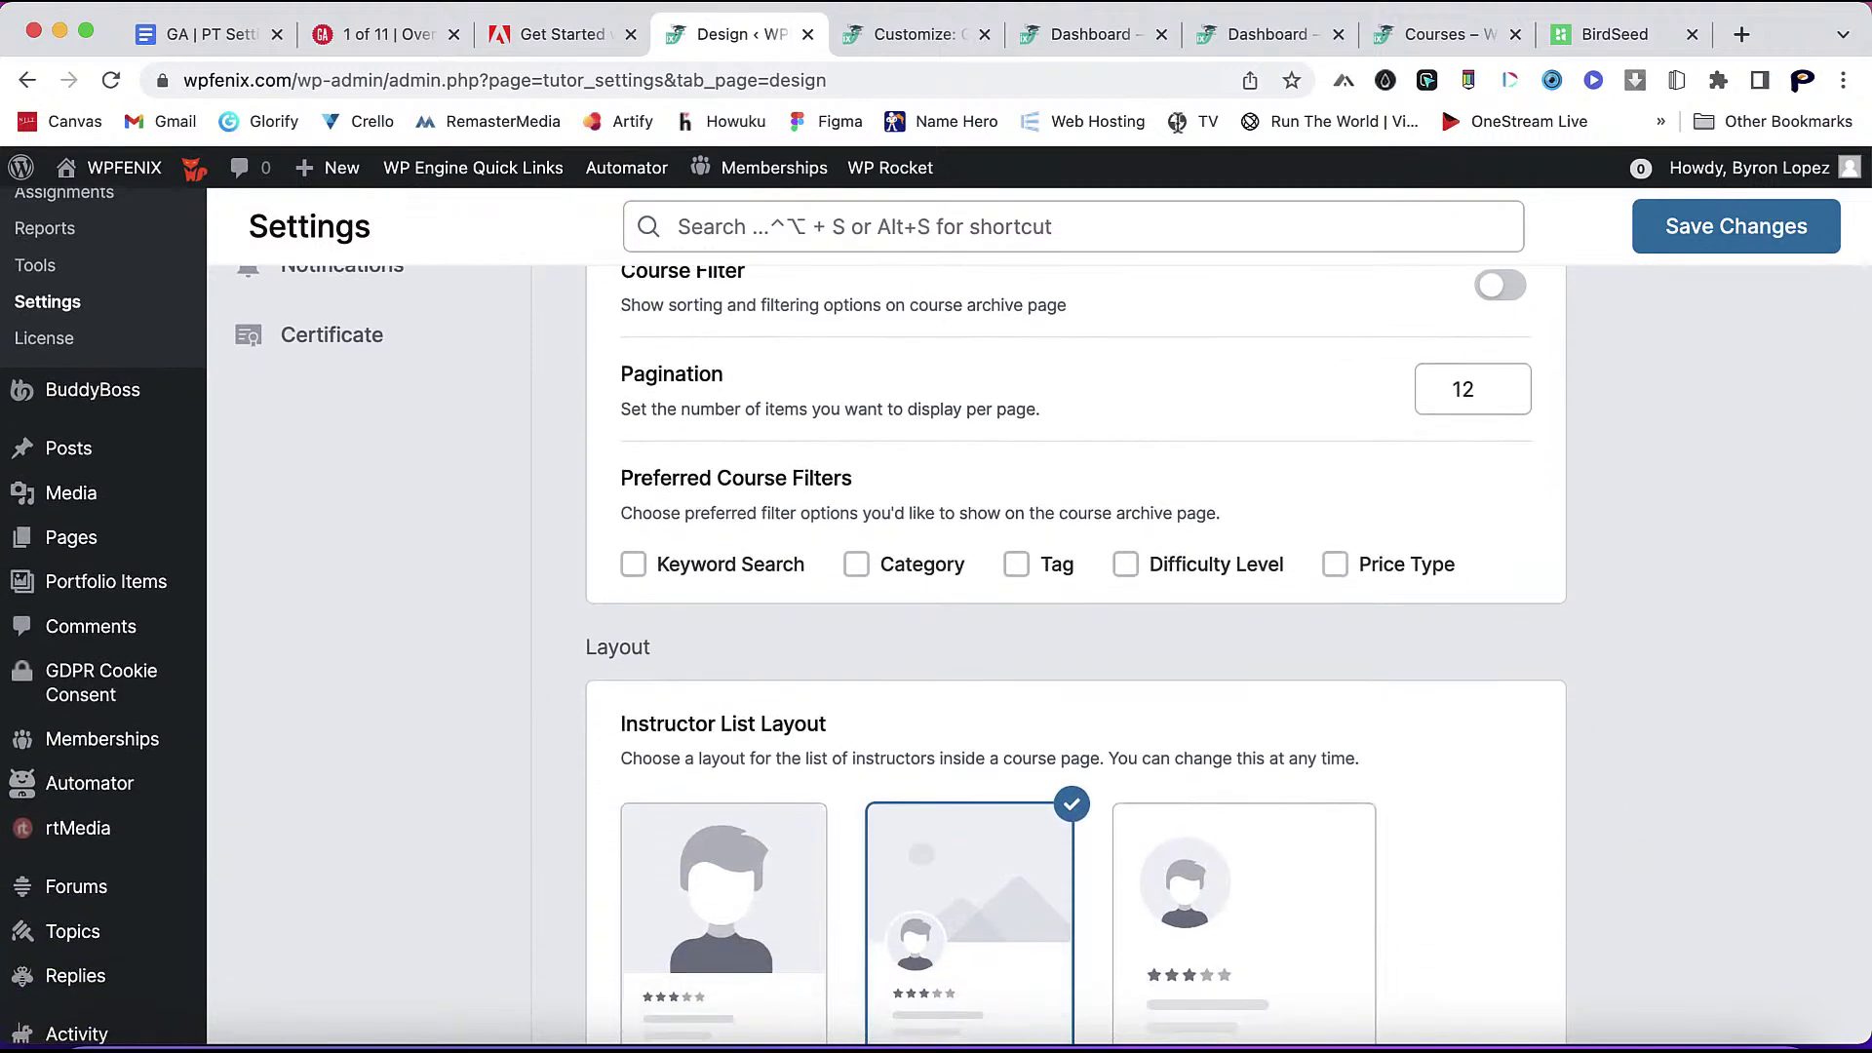
{"action": "scroll", "coordinate": [1383, 764], "scroll_direction": "up", "scroll_amount": 3}
{"action": "scroll", "coordinate": [1079, 699], "scroll_direction": "down", "scroll_amount": 2}
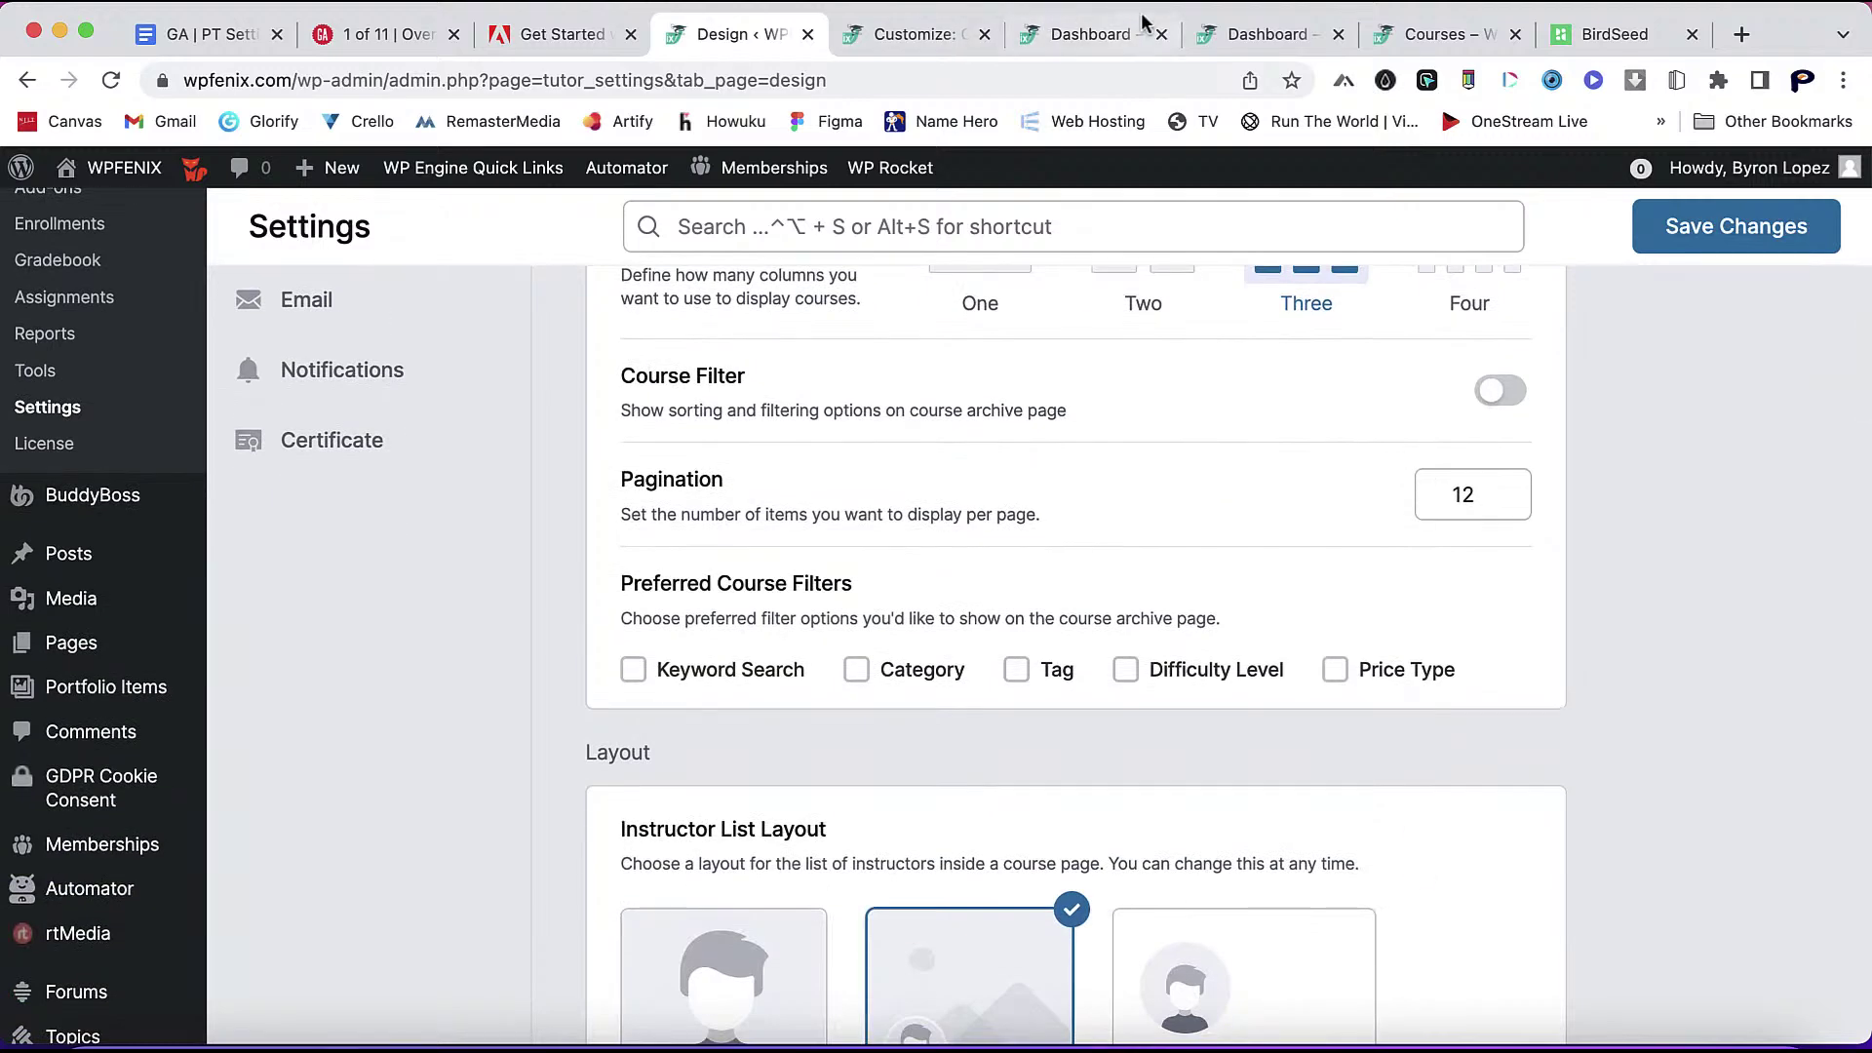
{"action": "left_click", "coordinate": [1270, 37]}
- Switch to the course archive tab, reload it and scroll through the listing
{"action": "left_click", "coordinate": [1457, 39]}
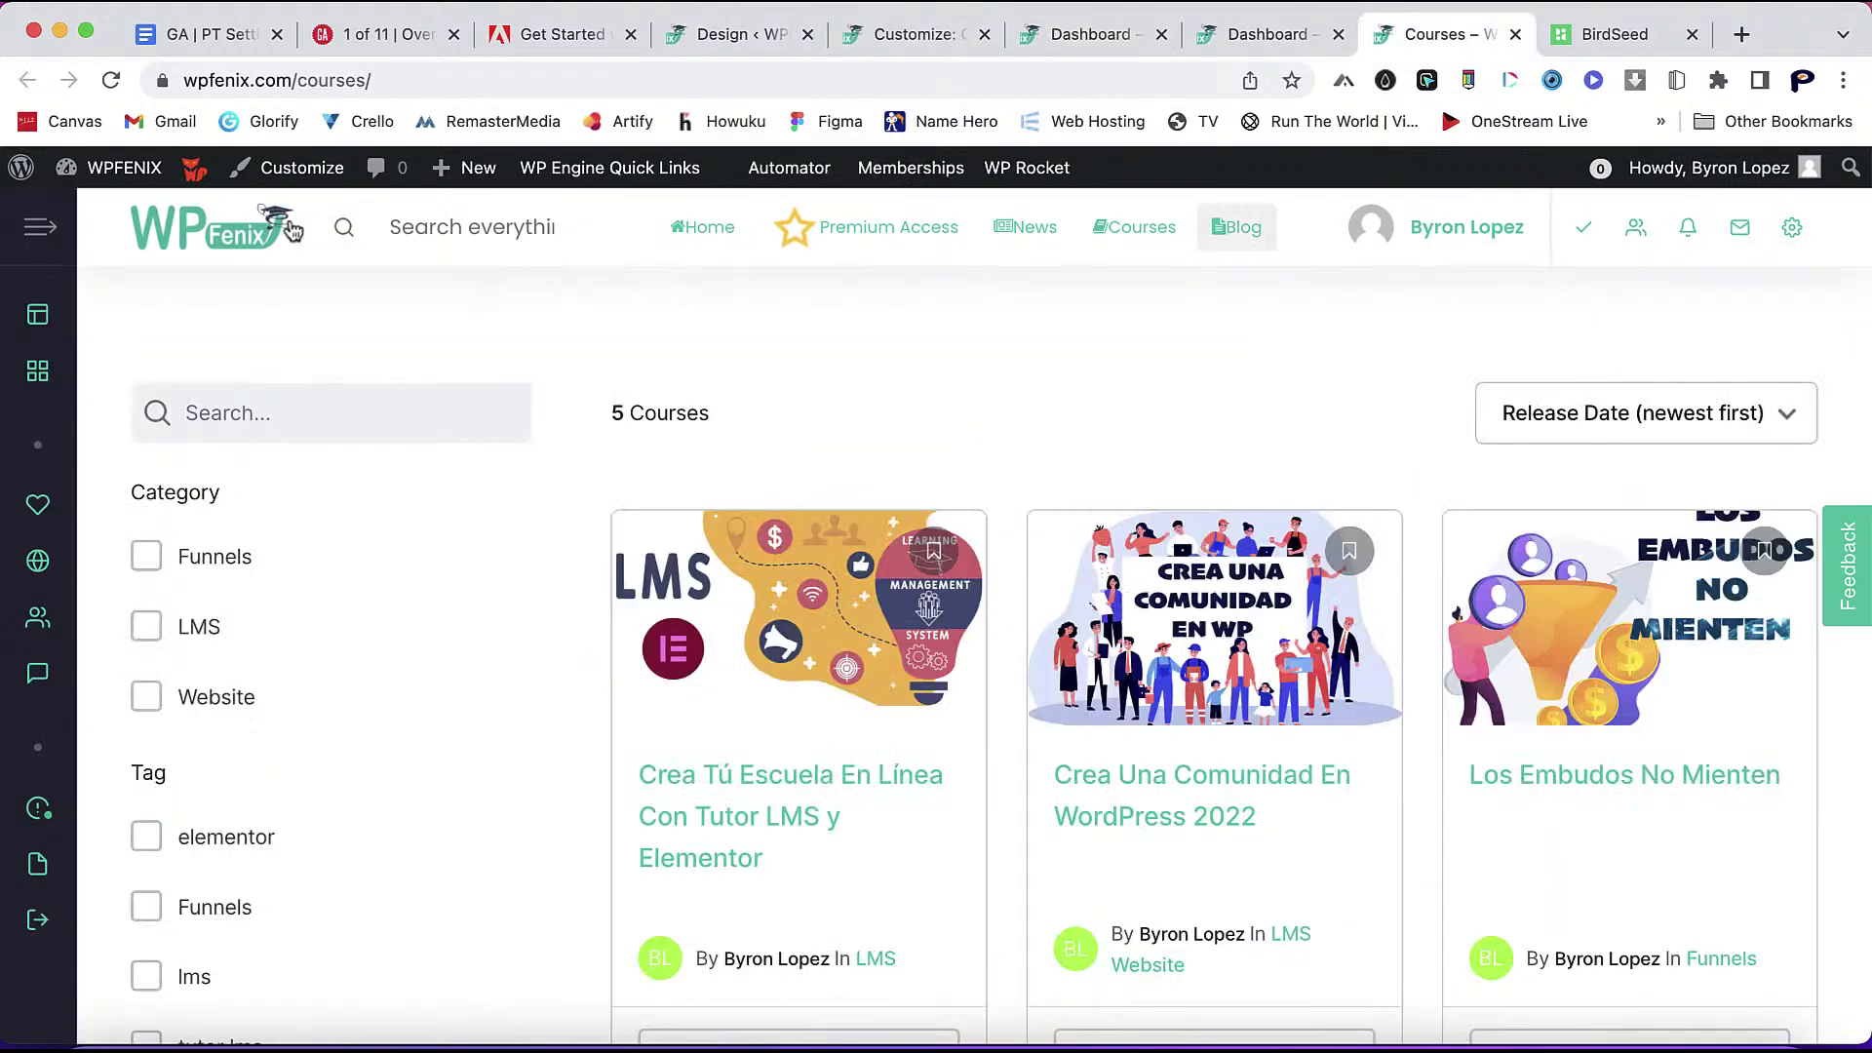
{"action": "left_click", "coordinate": [111, 82]}
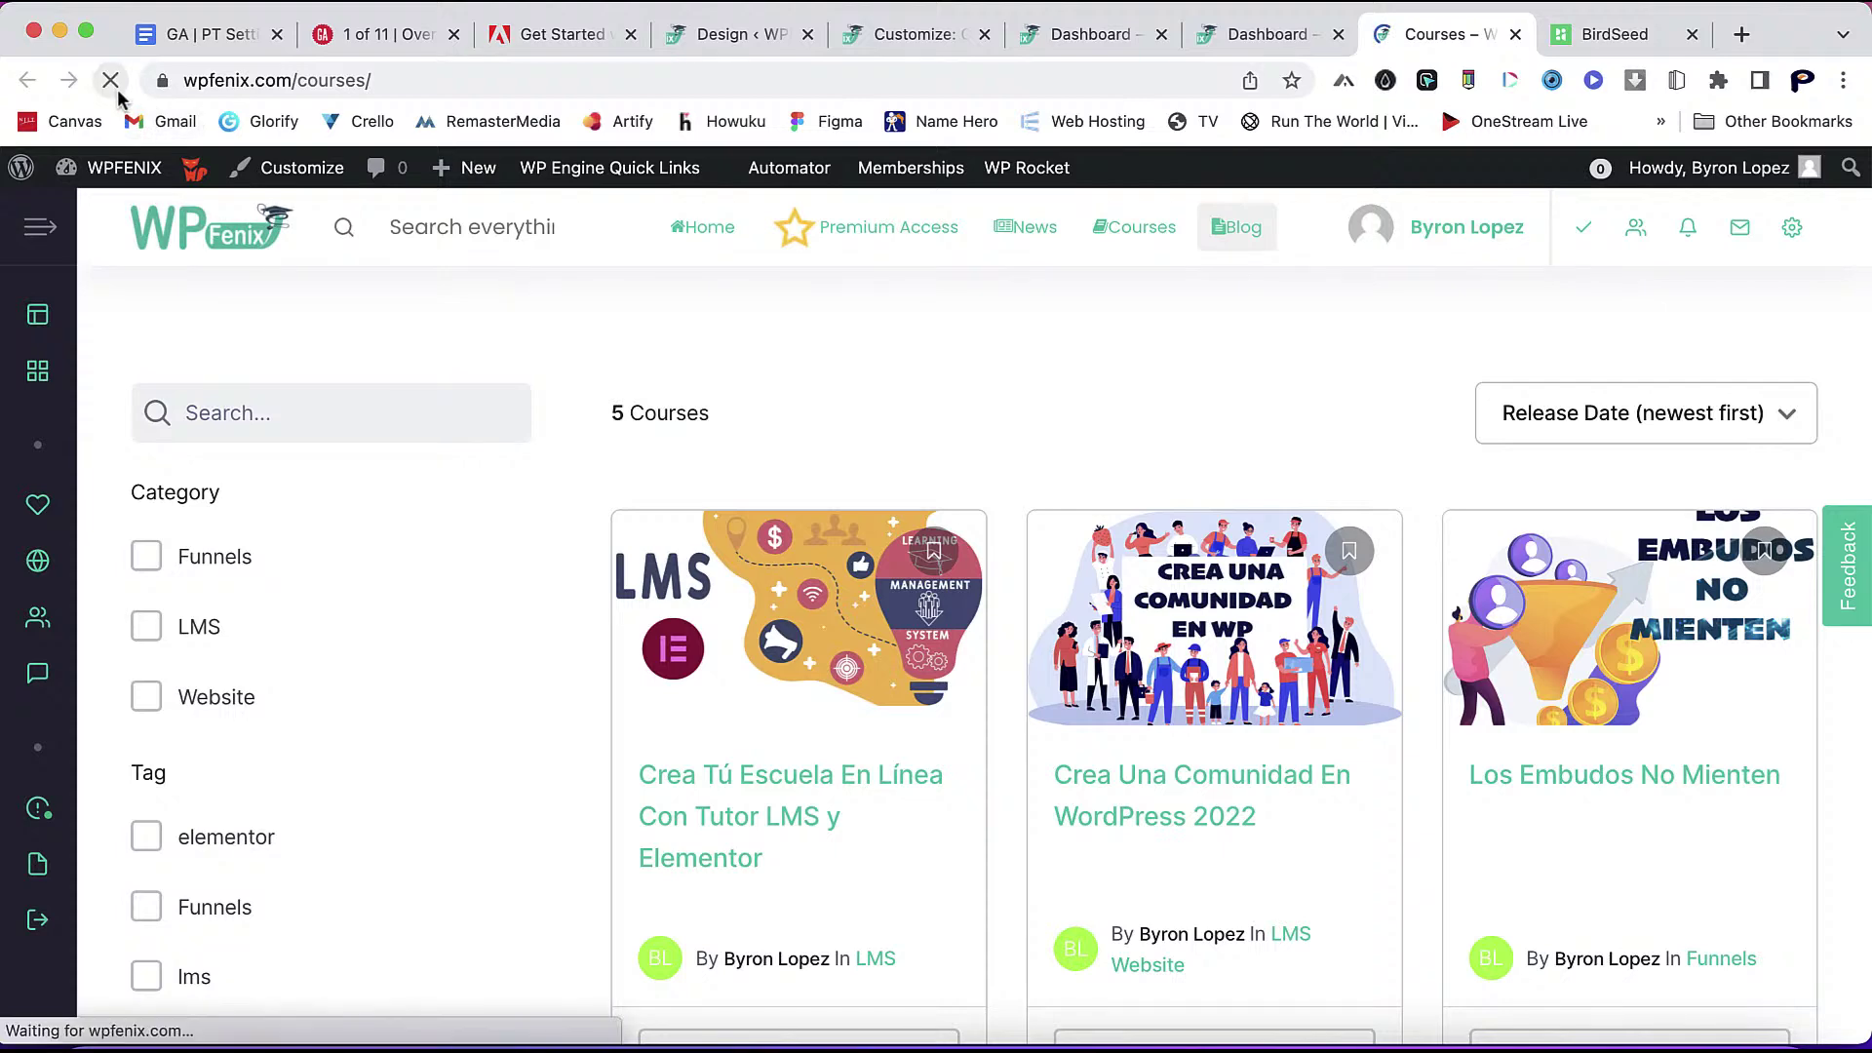
{"action": "scroll", "coordinate": [1071, 755], "scroll_direction": "down", "scroll_amount": 3}
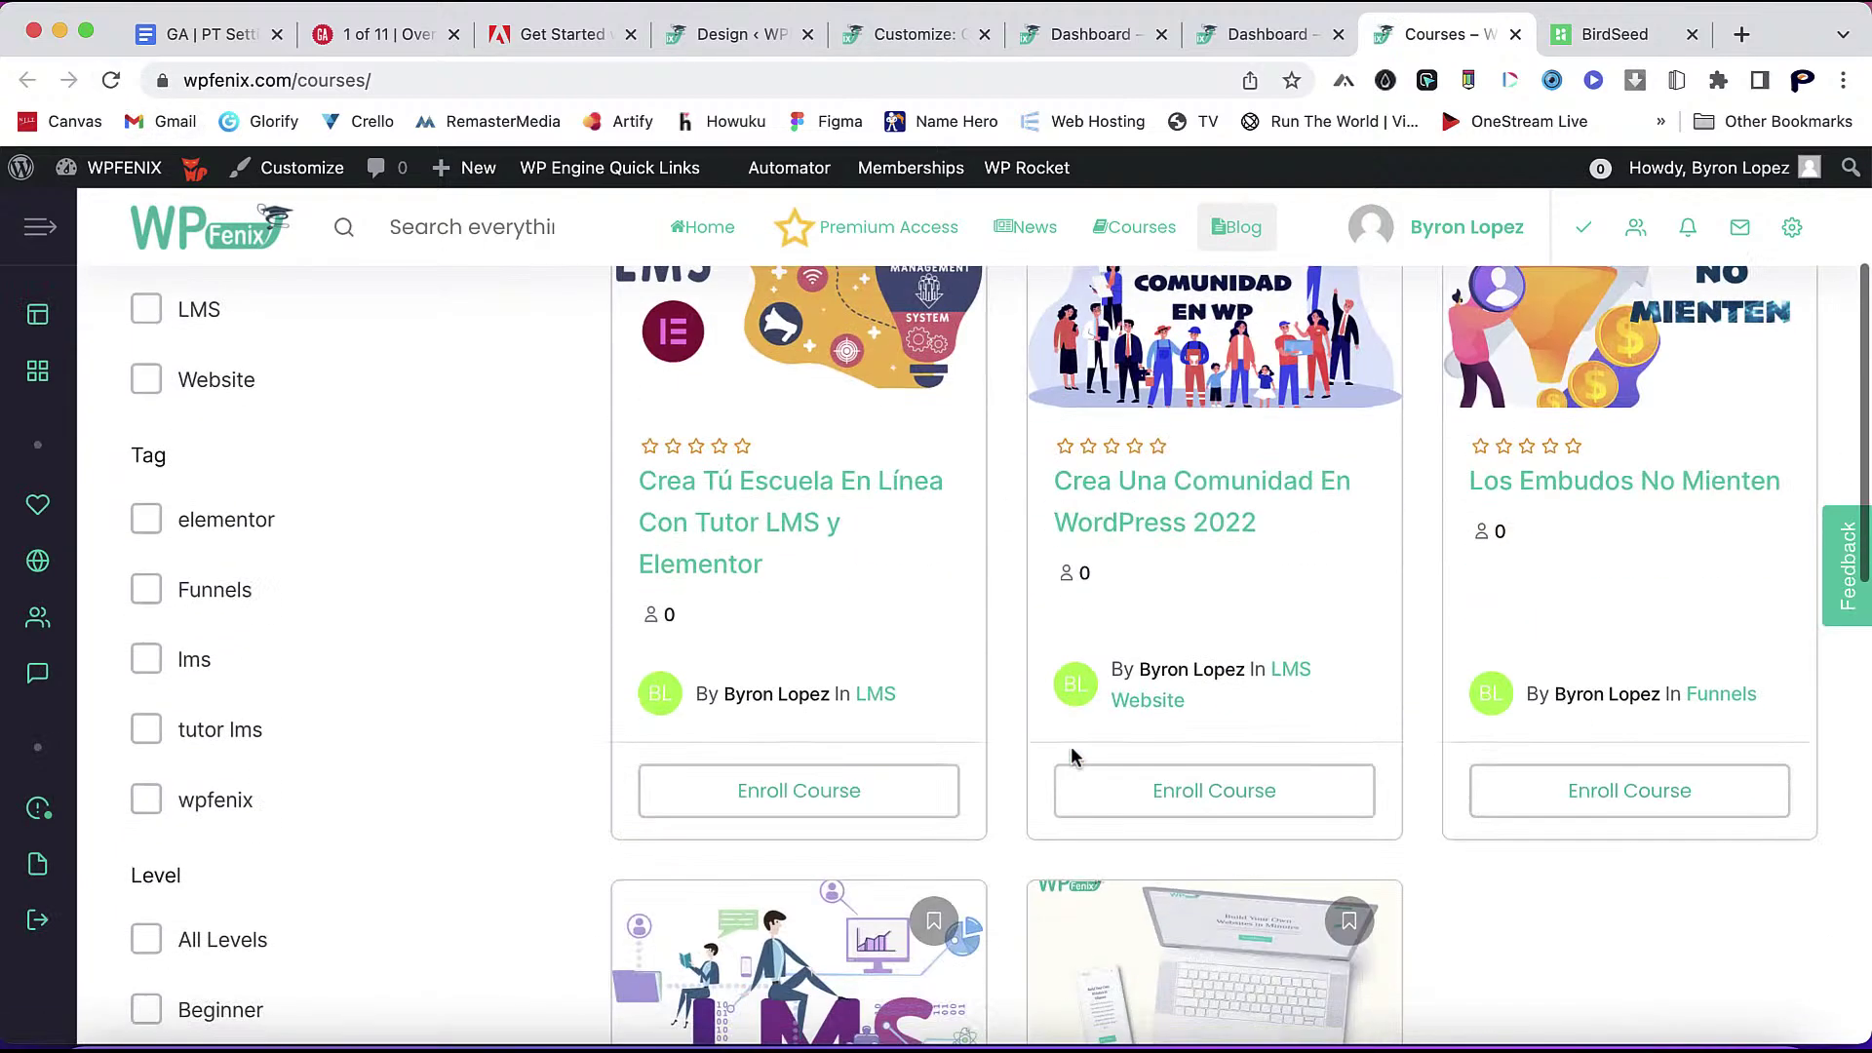
{"action": "scroll", "coordinate": [1071, 746], "scroll_direction": "down", "scroll_amount": 8}
{"action": "scroll", "coordinate": [1517, 594], "scroll_direction": "up", "scroll_amount": 4}
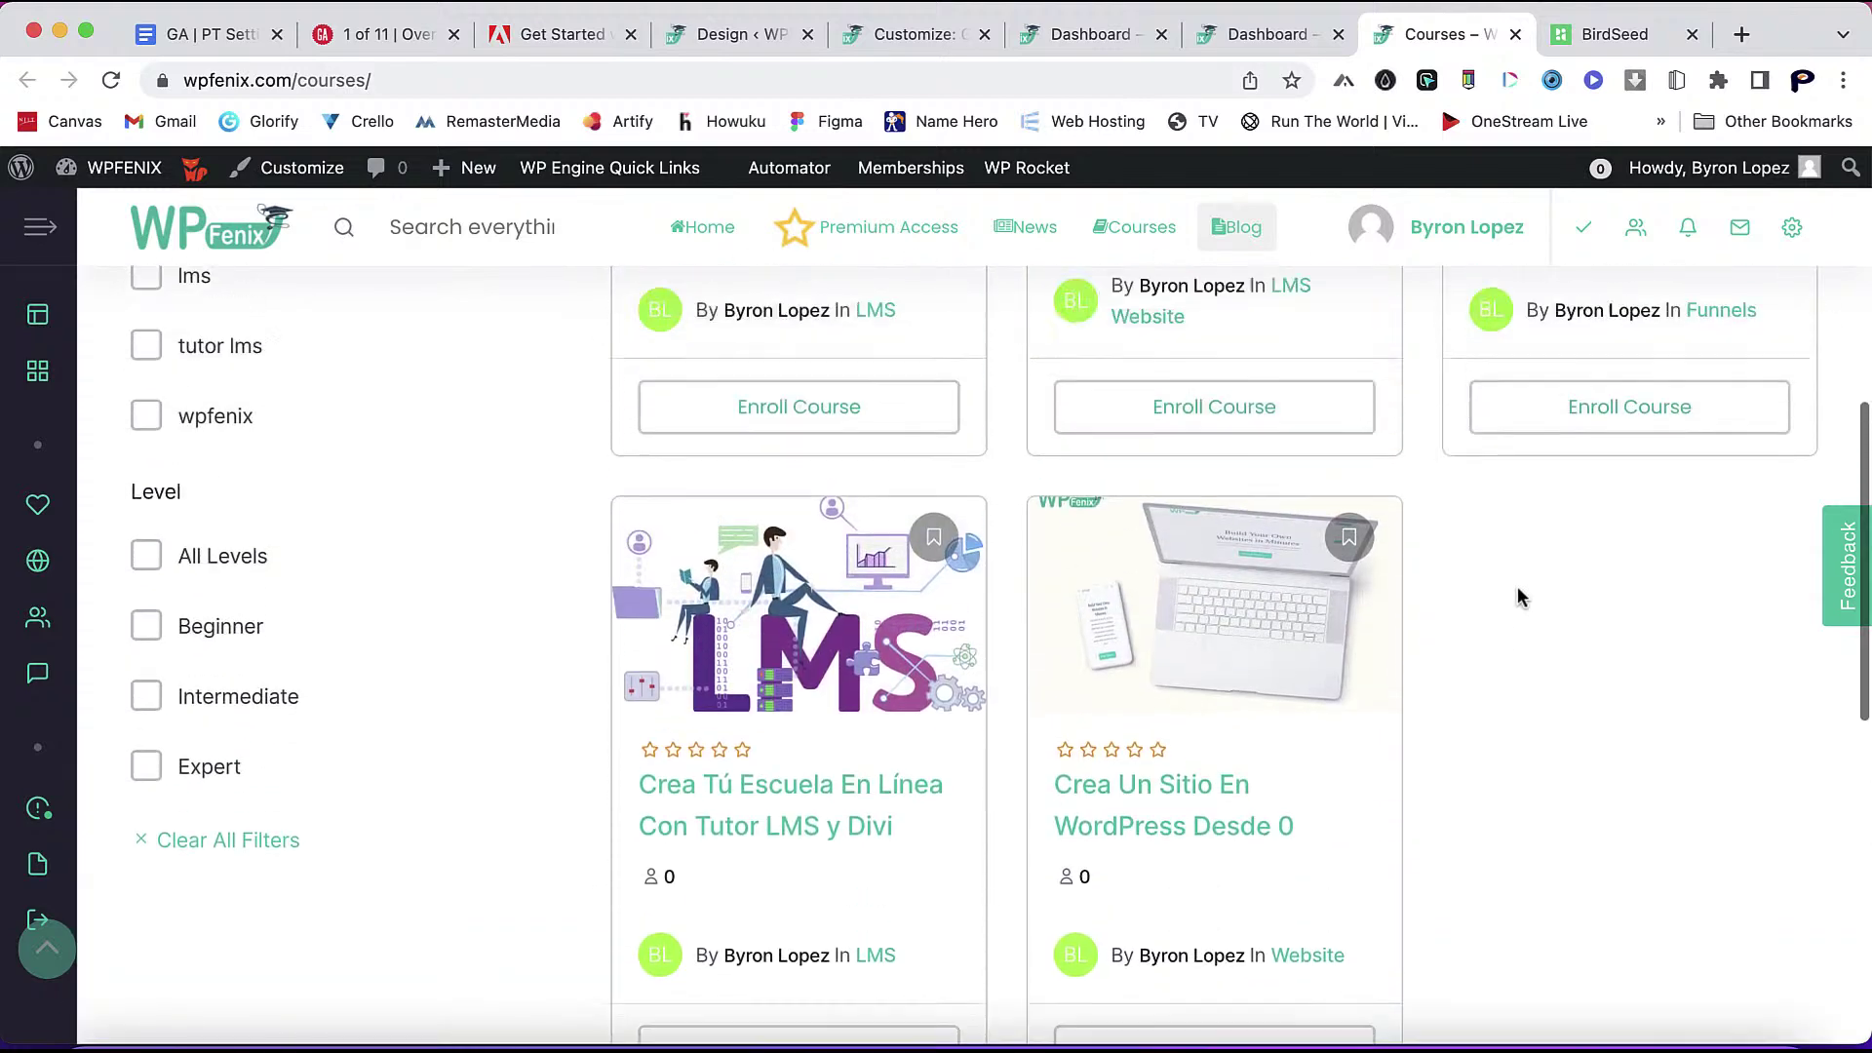
{"action": "scroll", "coordinate": [1517, 593], "scroll_direction": "up", "scroll_amount": 7}
- Clear the cache with WP Rocket, recheck the archive, and return to the Design settings
{"action": "mouse_move", "coordinate": [1028, 172]}
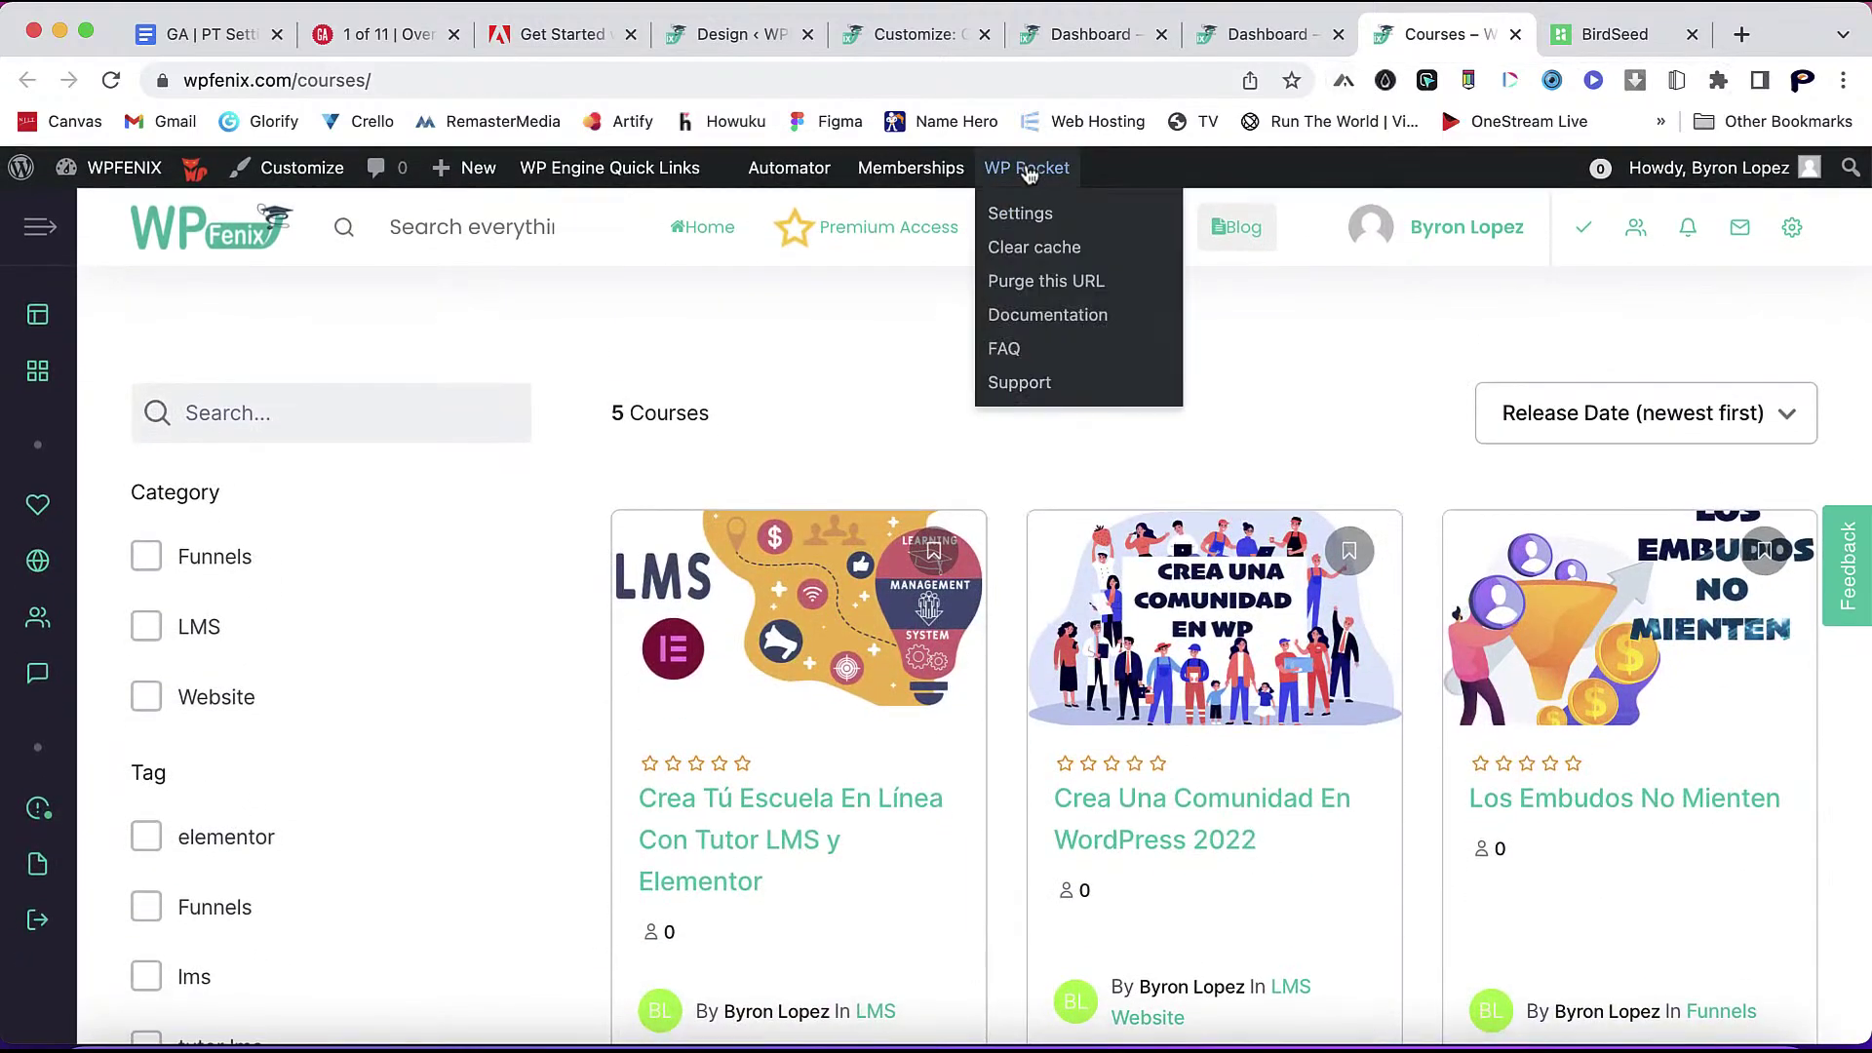
{"action": "left_click", "coordinate": [1040, 252]}
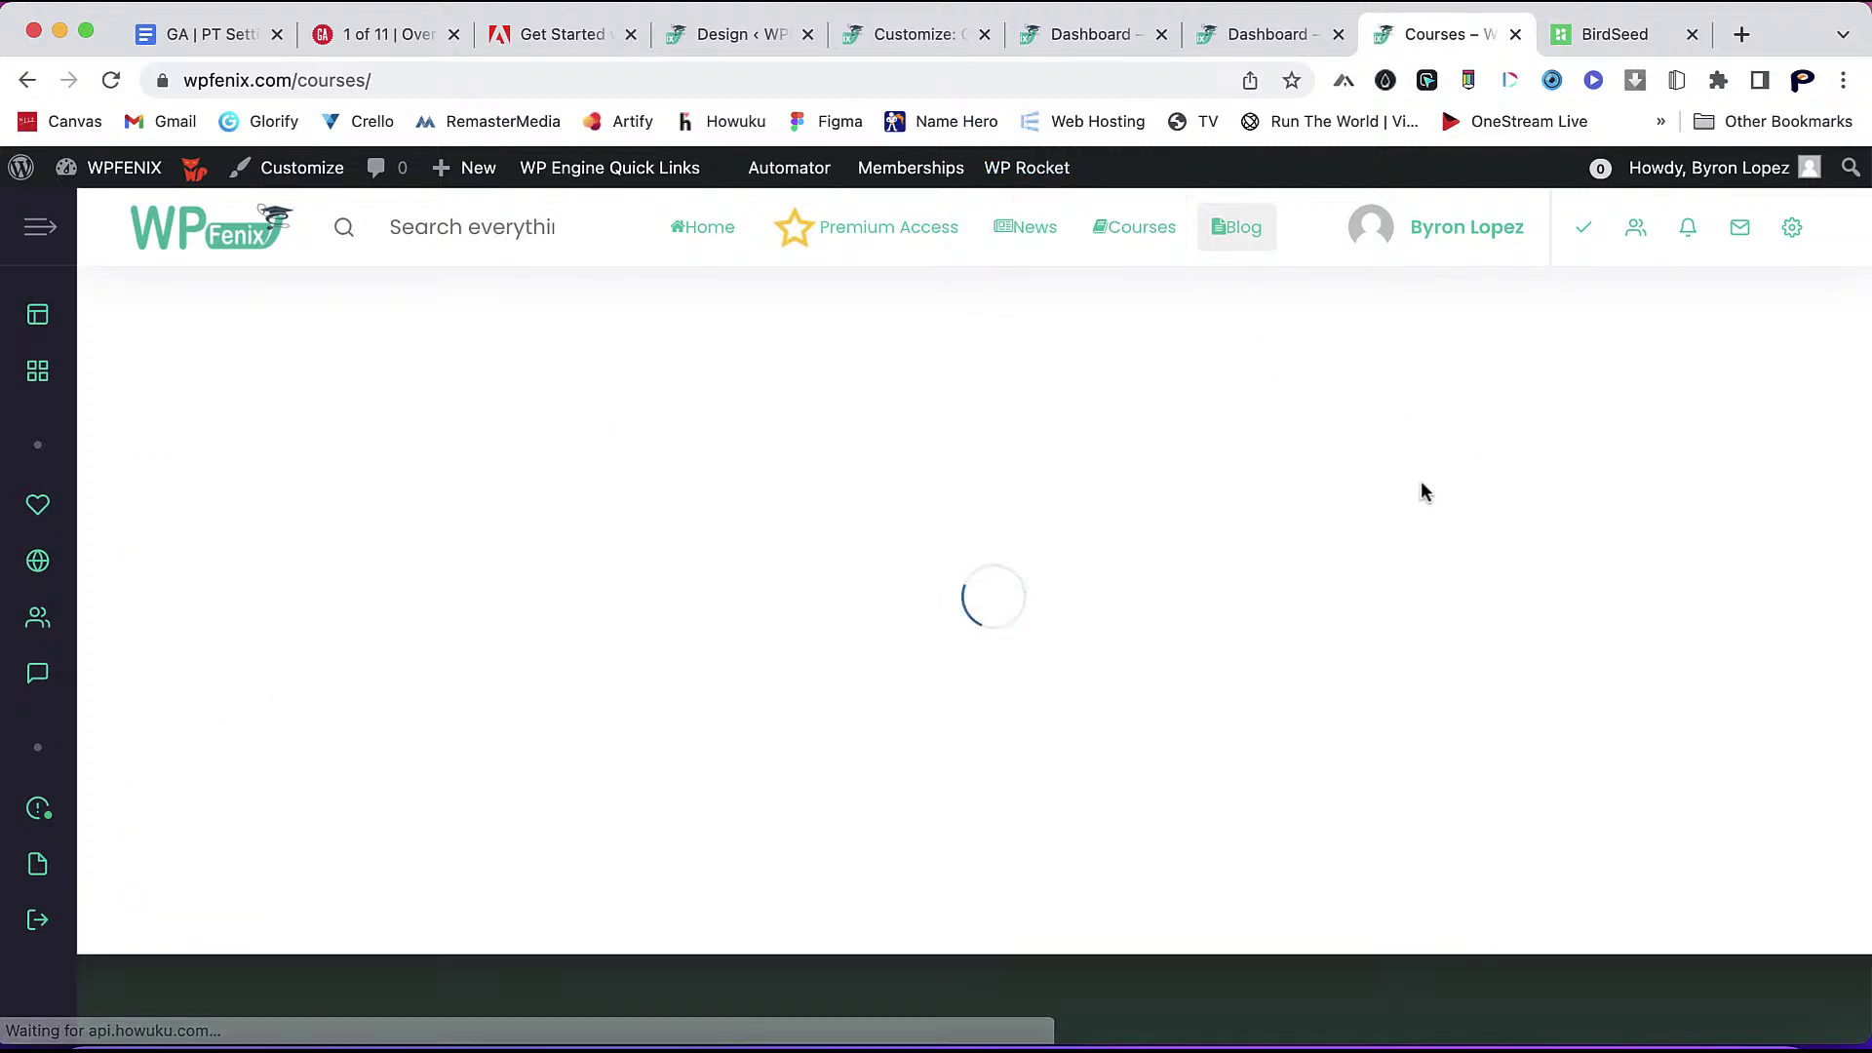
{"action": "scroll", "coordinate": [1272, 683], "scroll_direction": "down", "scroll_amount": 5}
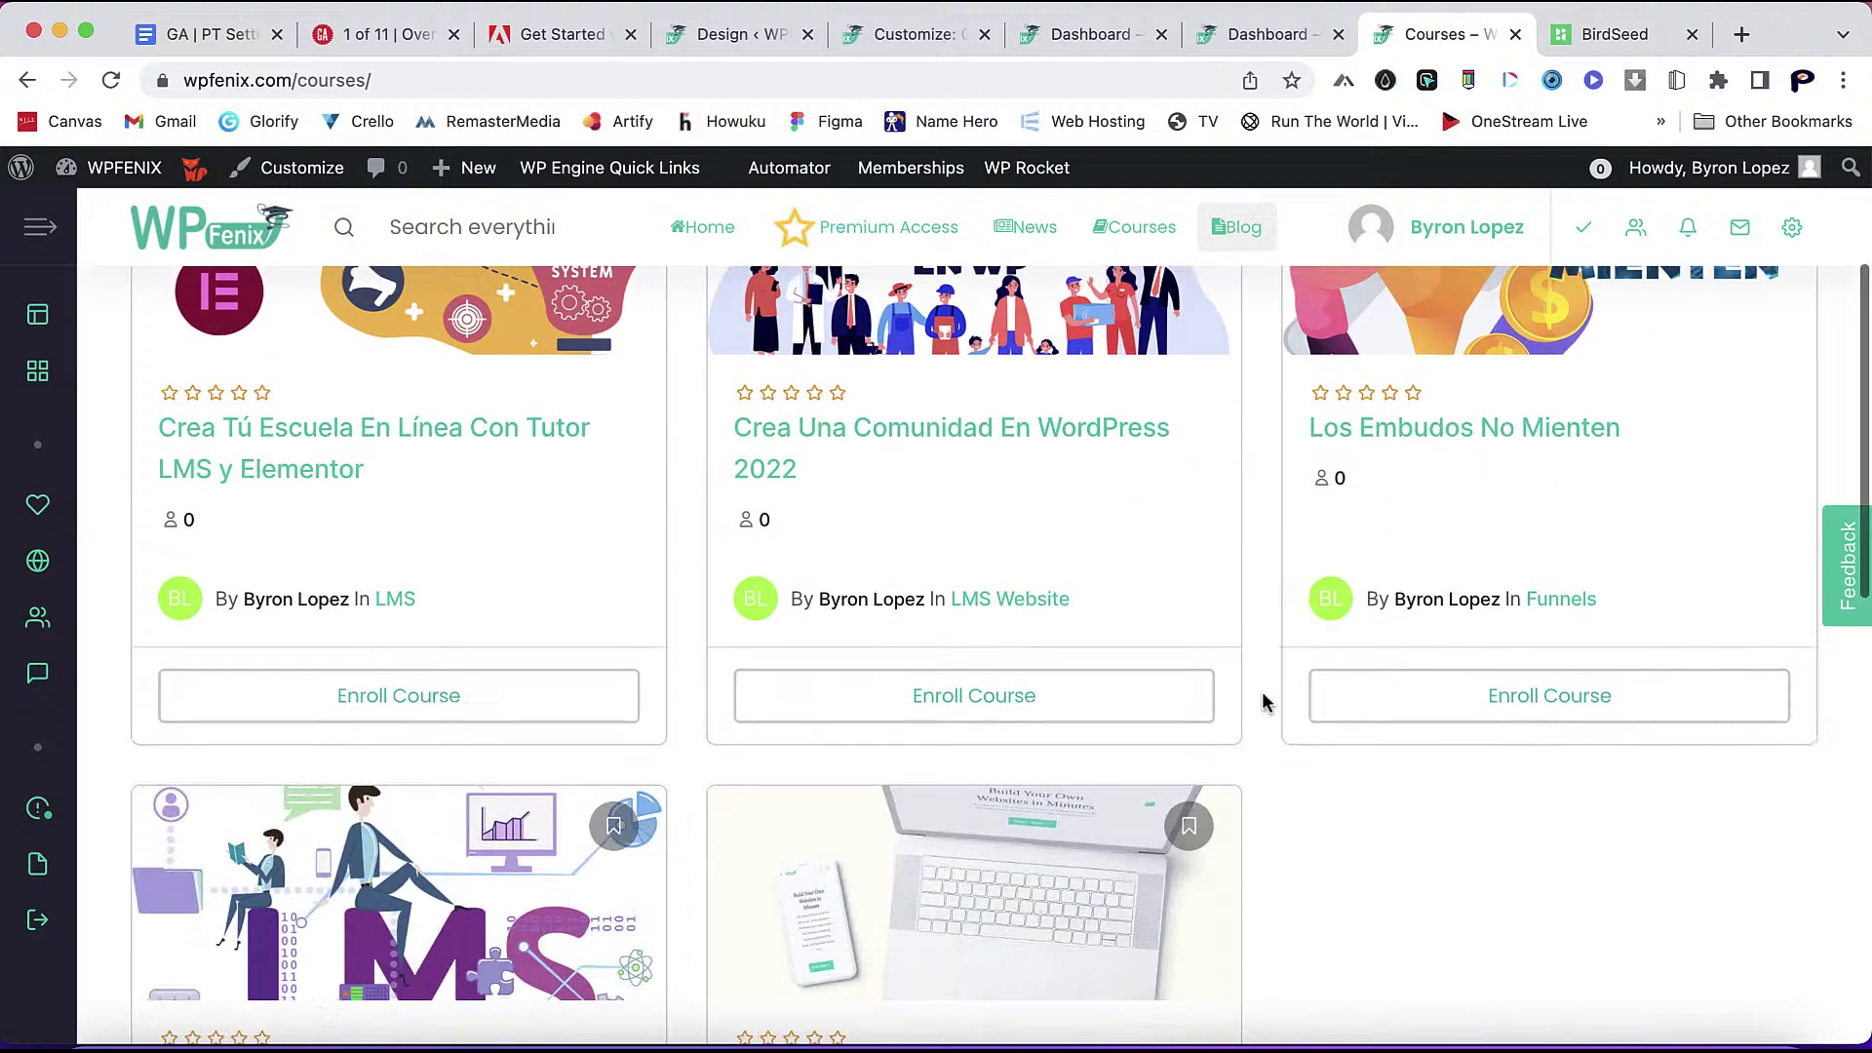
{"action": "scroll", "coordinate": [1264, 698], "scroll_direction": "up", "scroll_amount": 5}
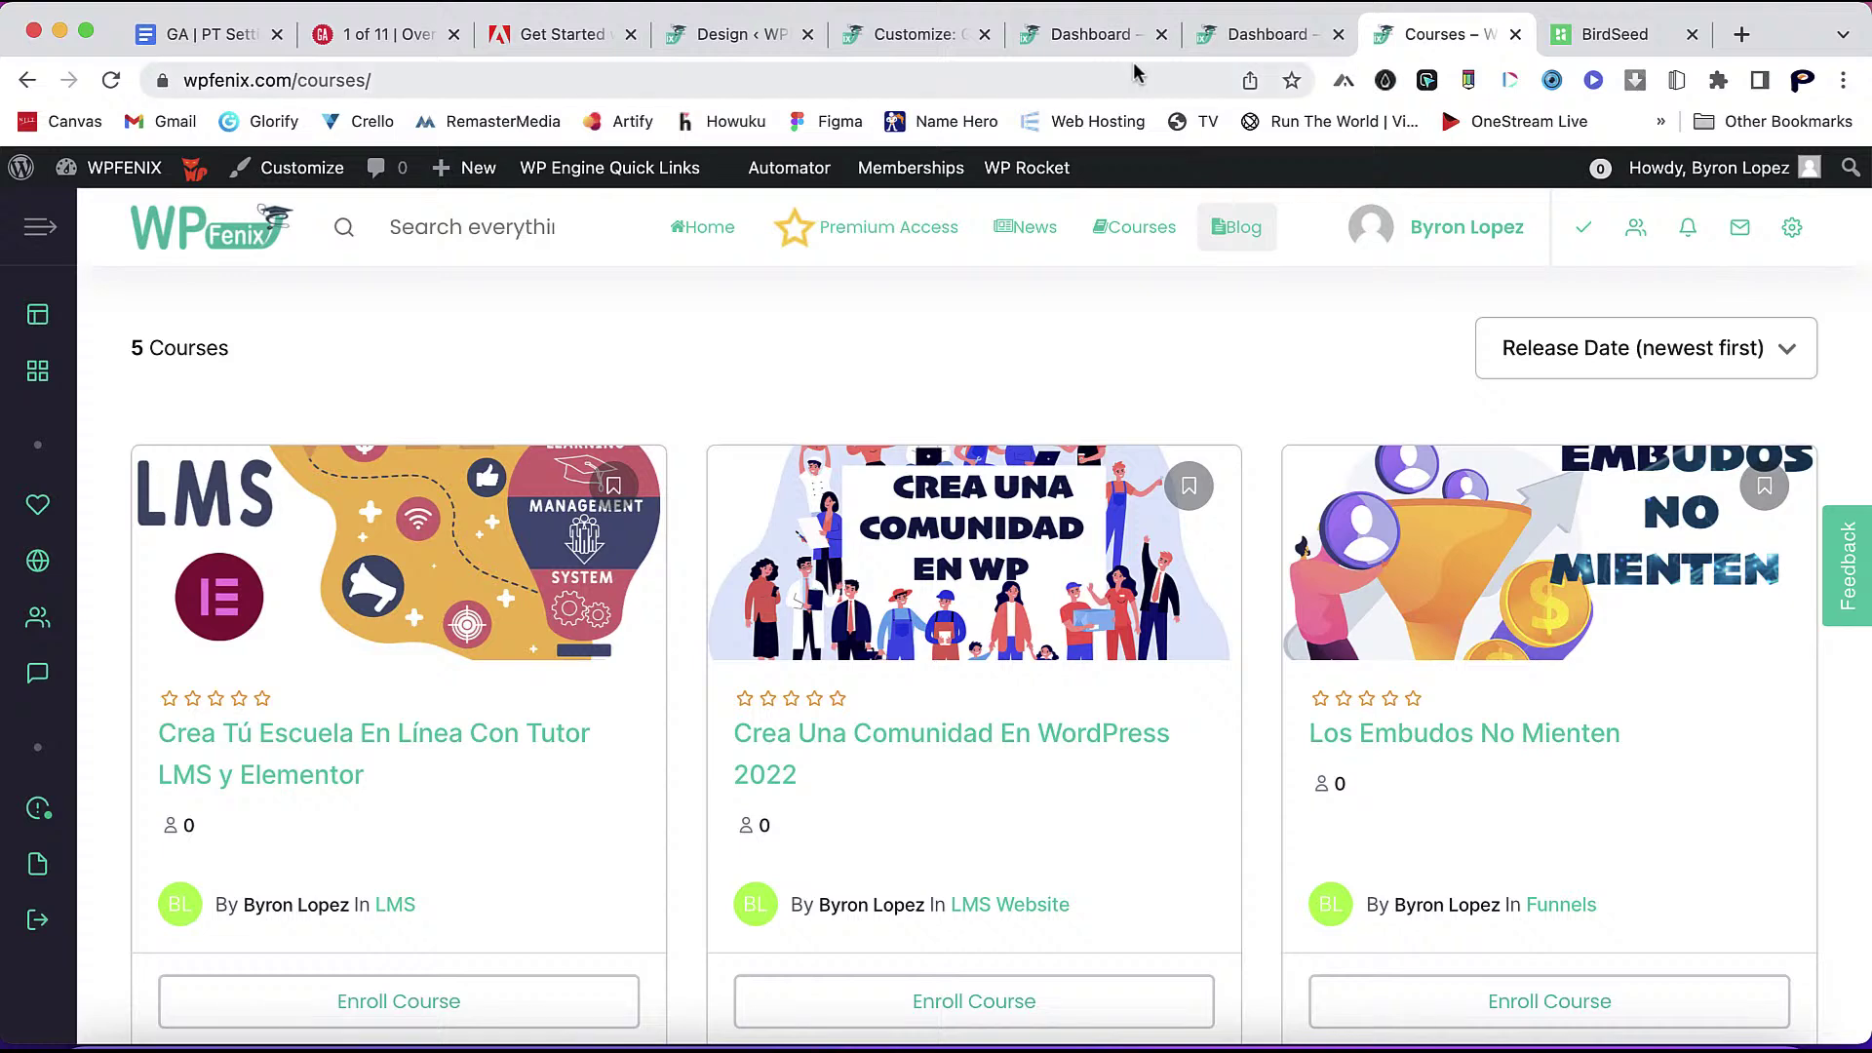
{"action": "left_click", "coordinate": [743, 34]}
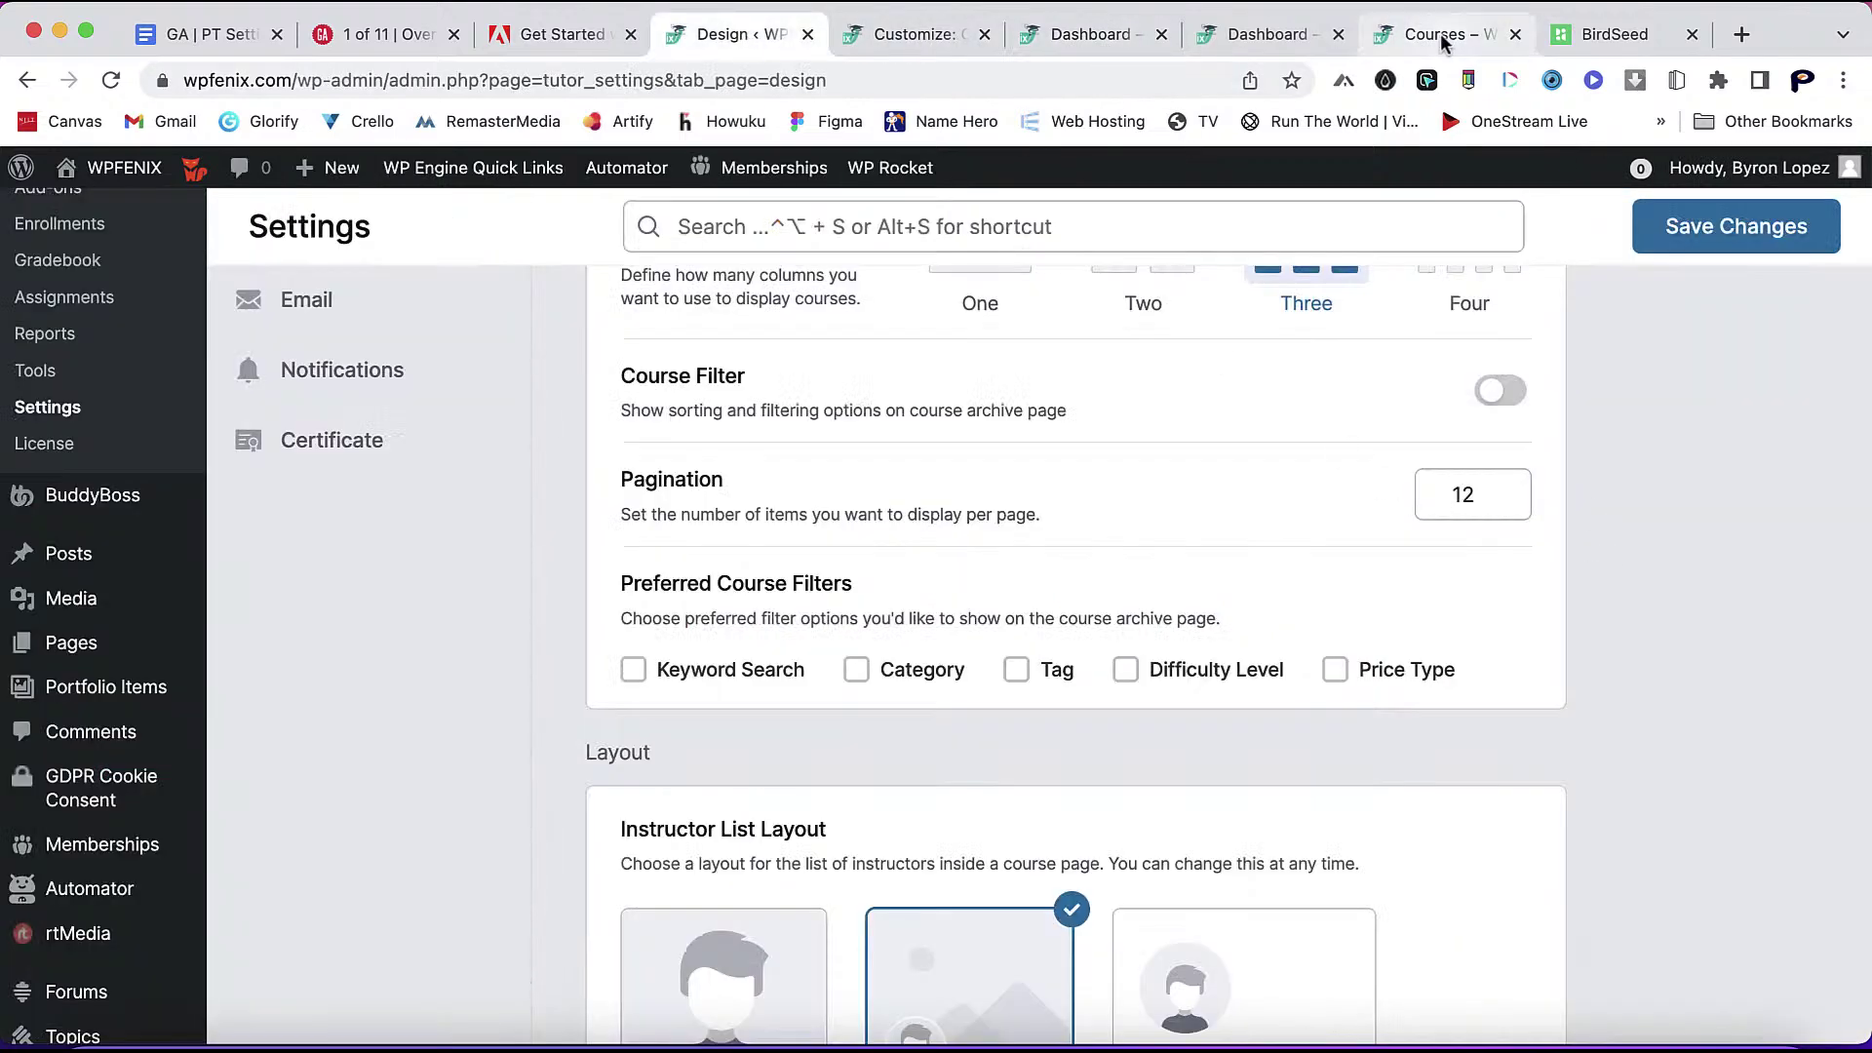
- Turn on Course Filter with Price Type, Difficulty Level, Category and Keyword Search
{"action": "left_click", "coordinate": [1497, 394]}
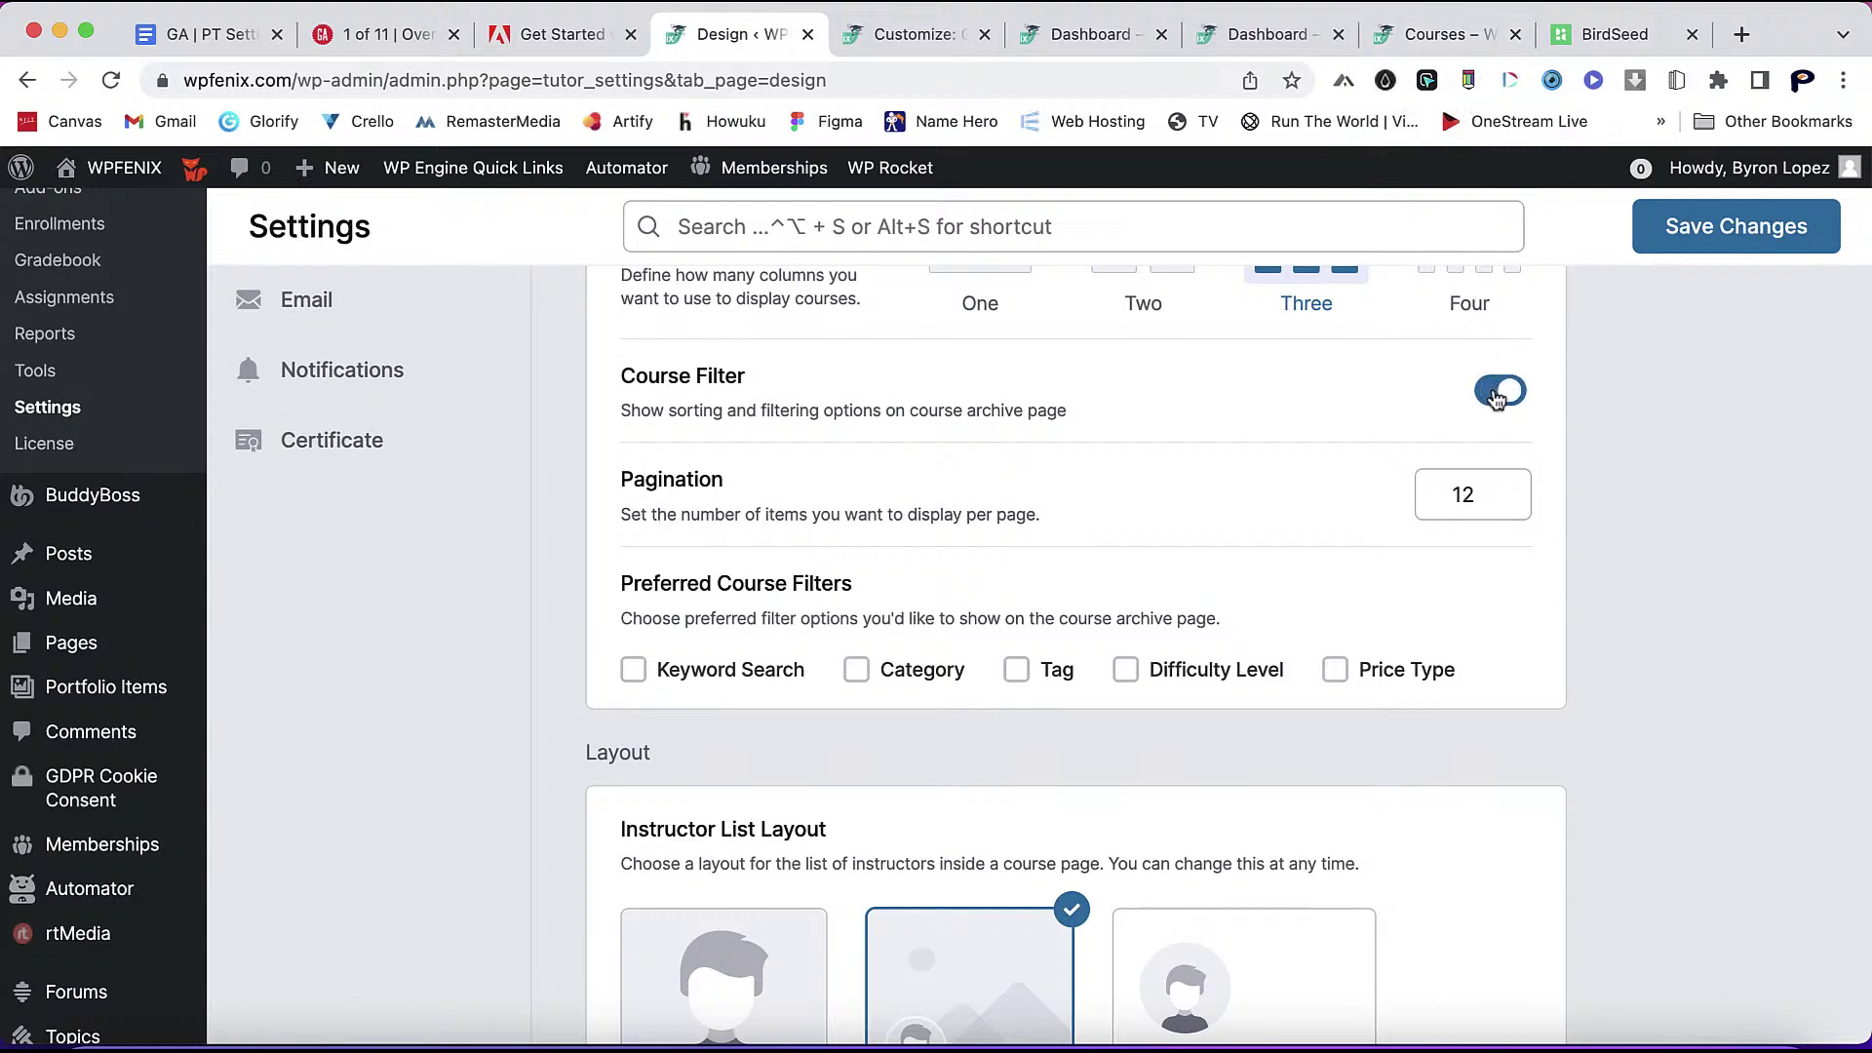
{"action": "left_click", "coordinate": [1336, 673]}
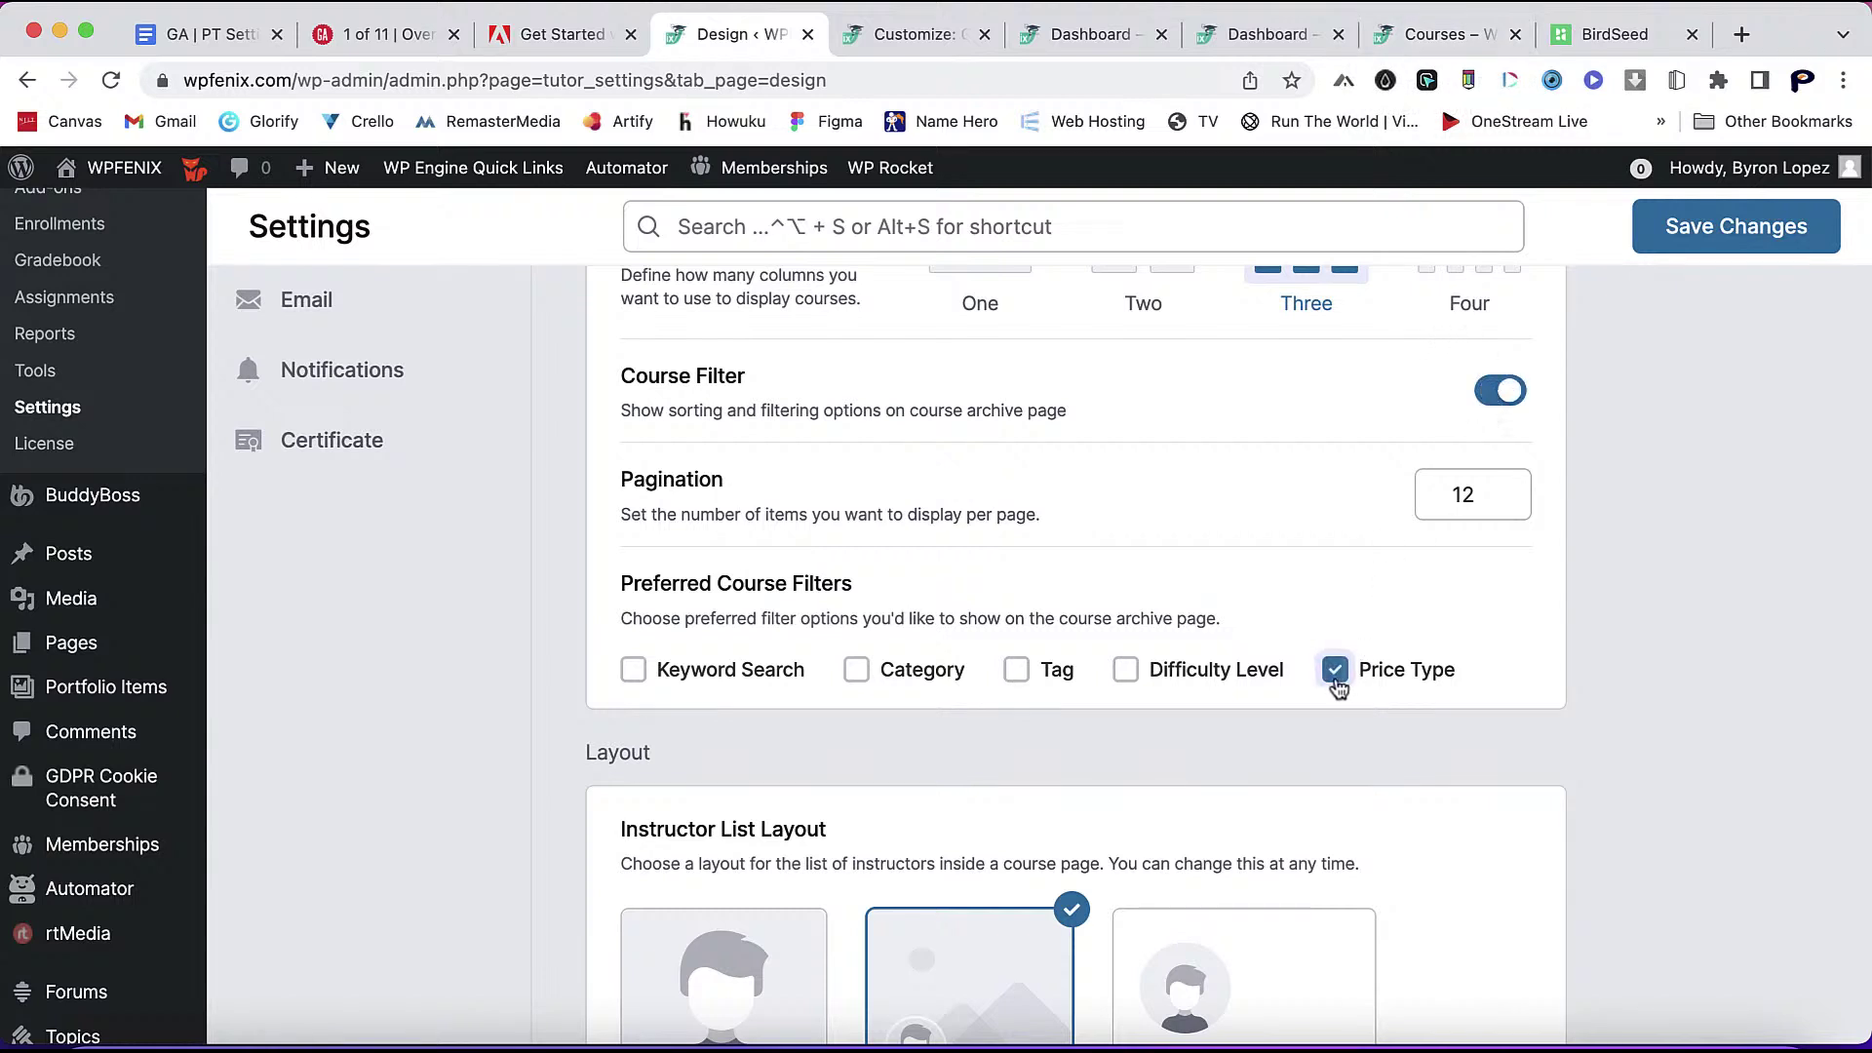
{"action": "left_click", "coordinate": [1129, 673]}
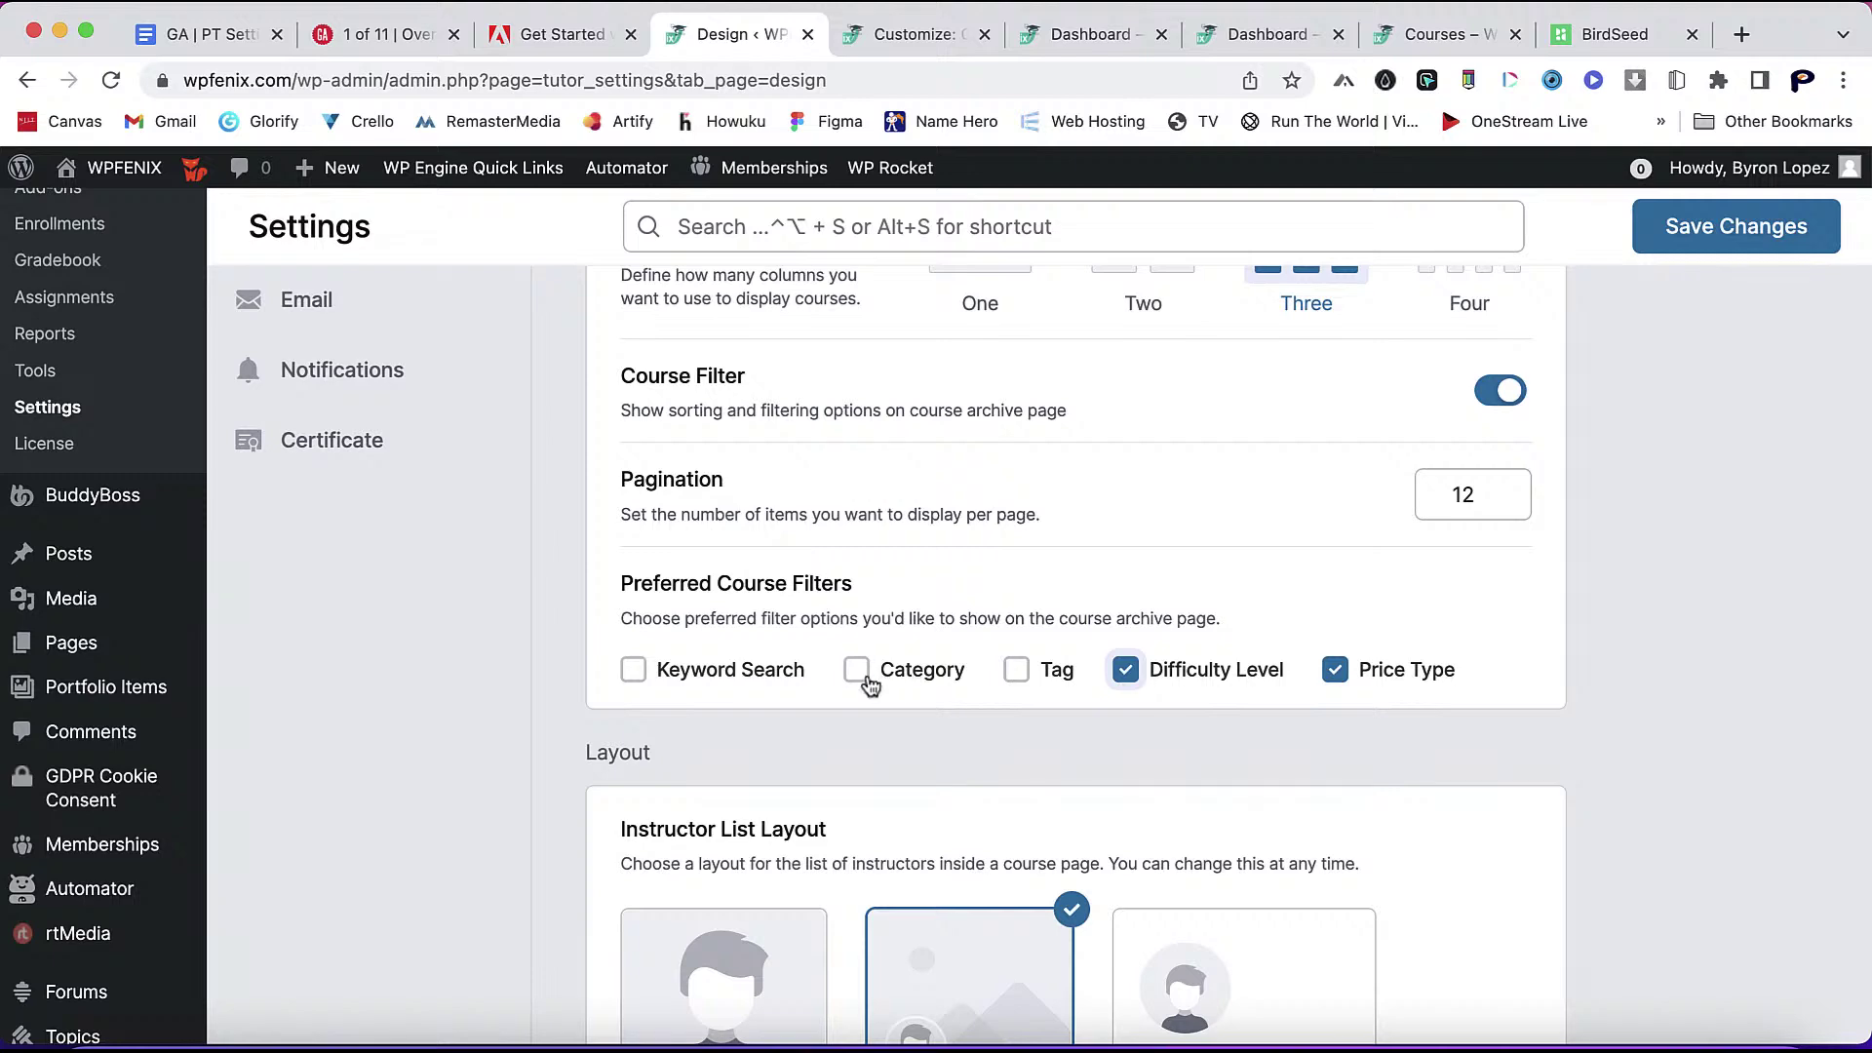
{"action": "left_click", "coordinate": [858, 673]}
{"action": "left_click", "coordinate": [634, 671]}
- Set both the instructor and student public profile layouts to Modern
{"action": "scroll", "coordinate": [786, 766], "scroll_direction": "down", "scroll_amount": 2}
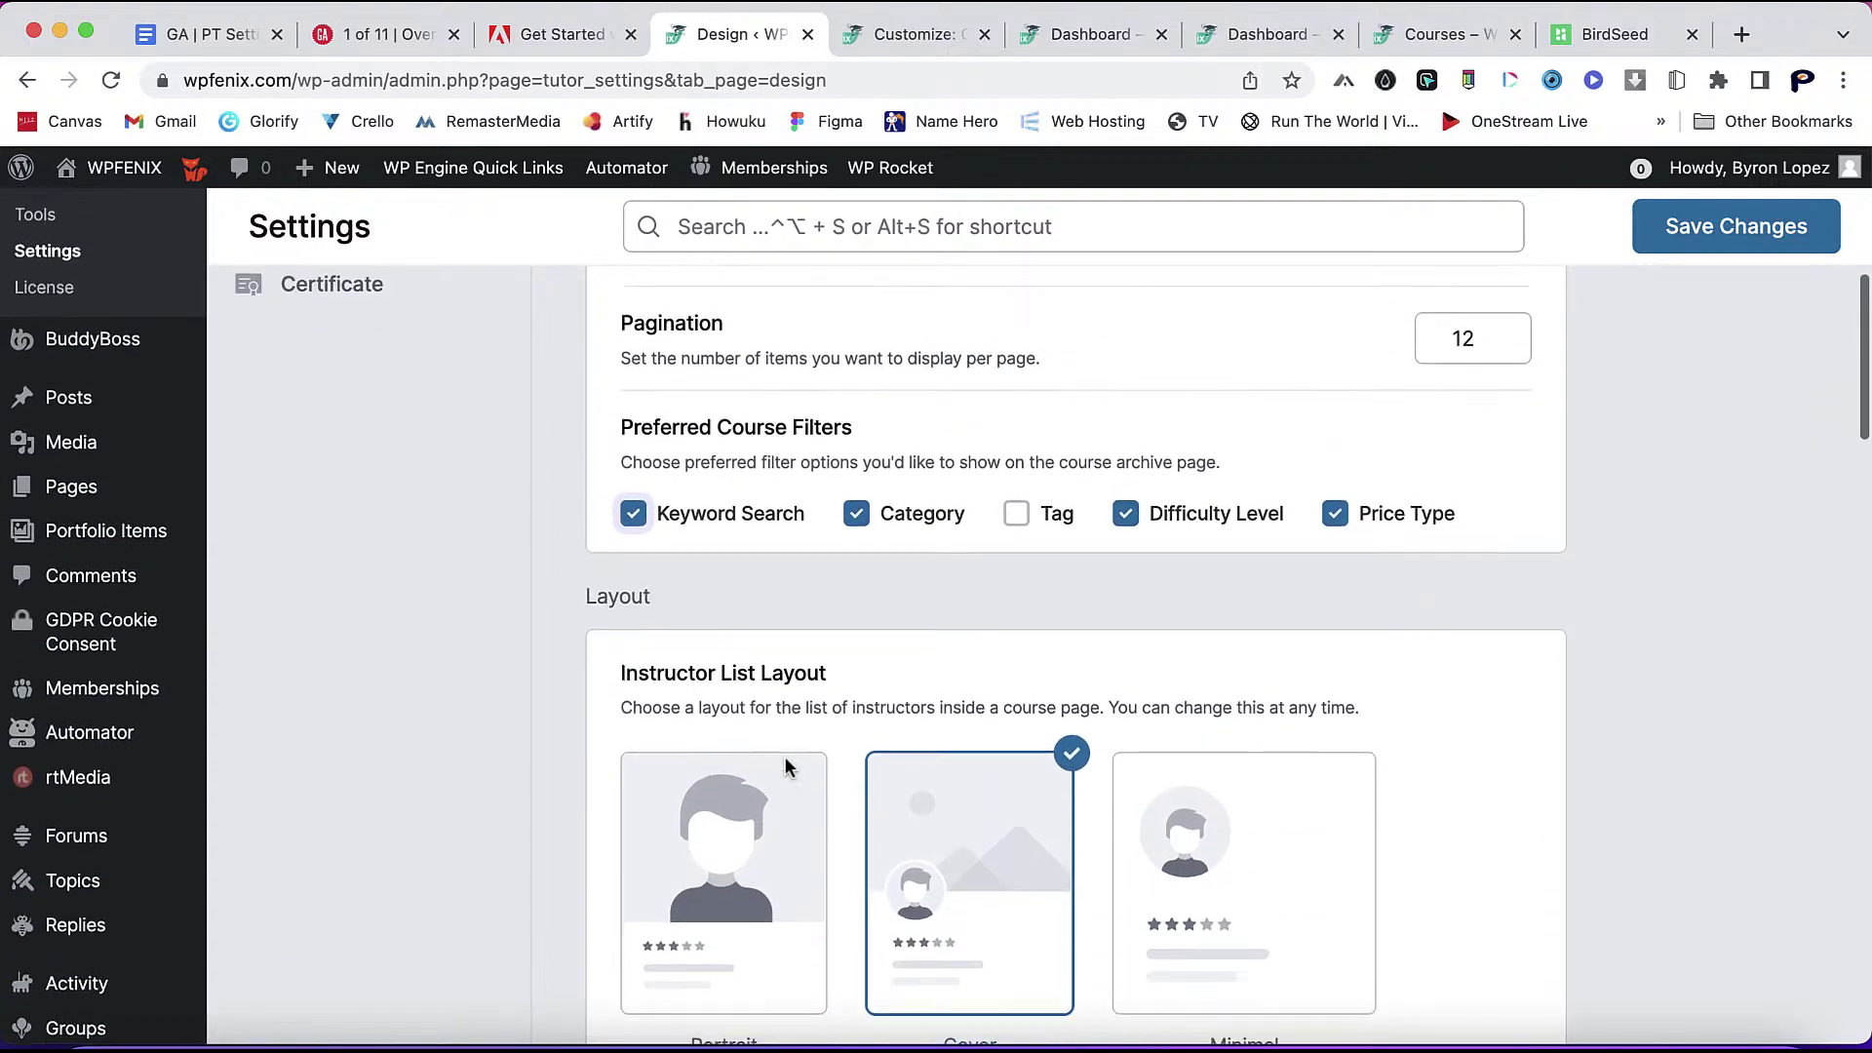
{"action": "scroll", "coordinate": [1359, 423], "scroll_direction": "up", "scroll_amount": 3}
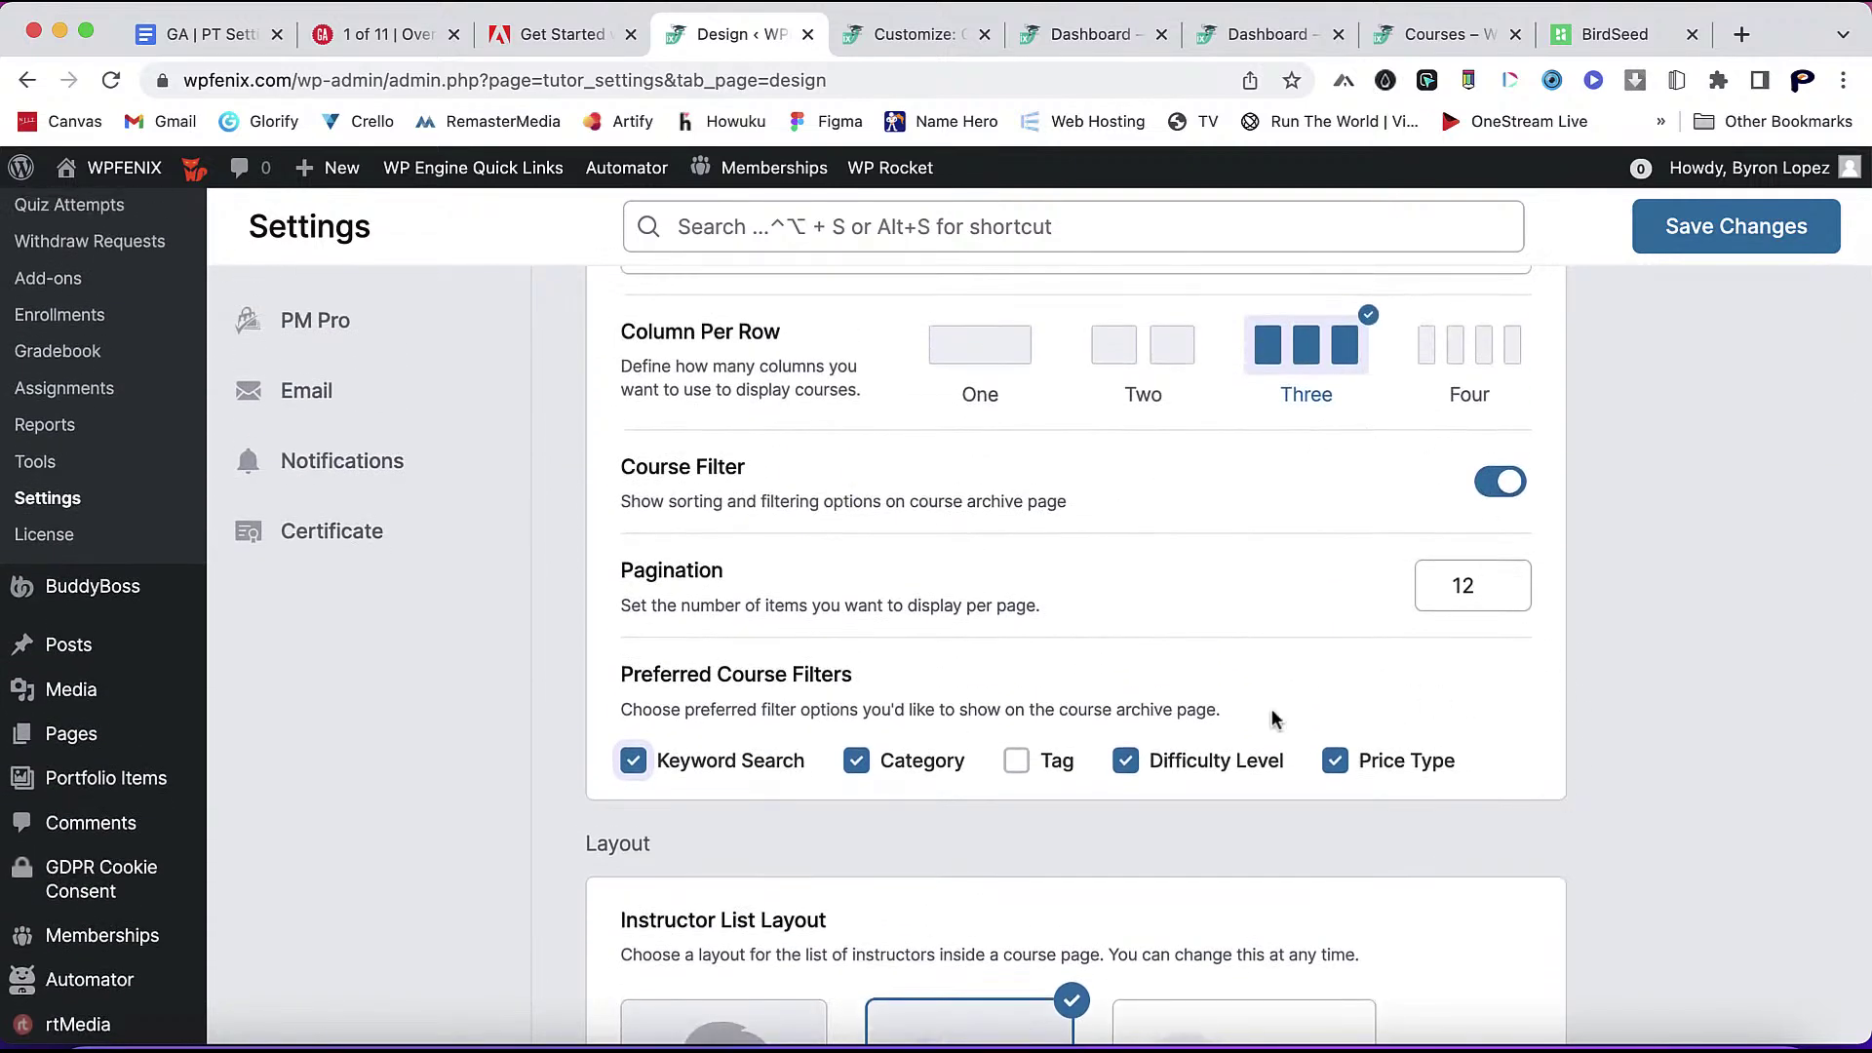
{"action": "scroll", "coordinate": [1296, 808], "scroll_direction": "down", "scroll_amount": 8}
{"action": "scroll", "coordinate": [1296, 808], "scroll_direction": "up", "scroll_amount": 6}
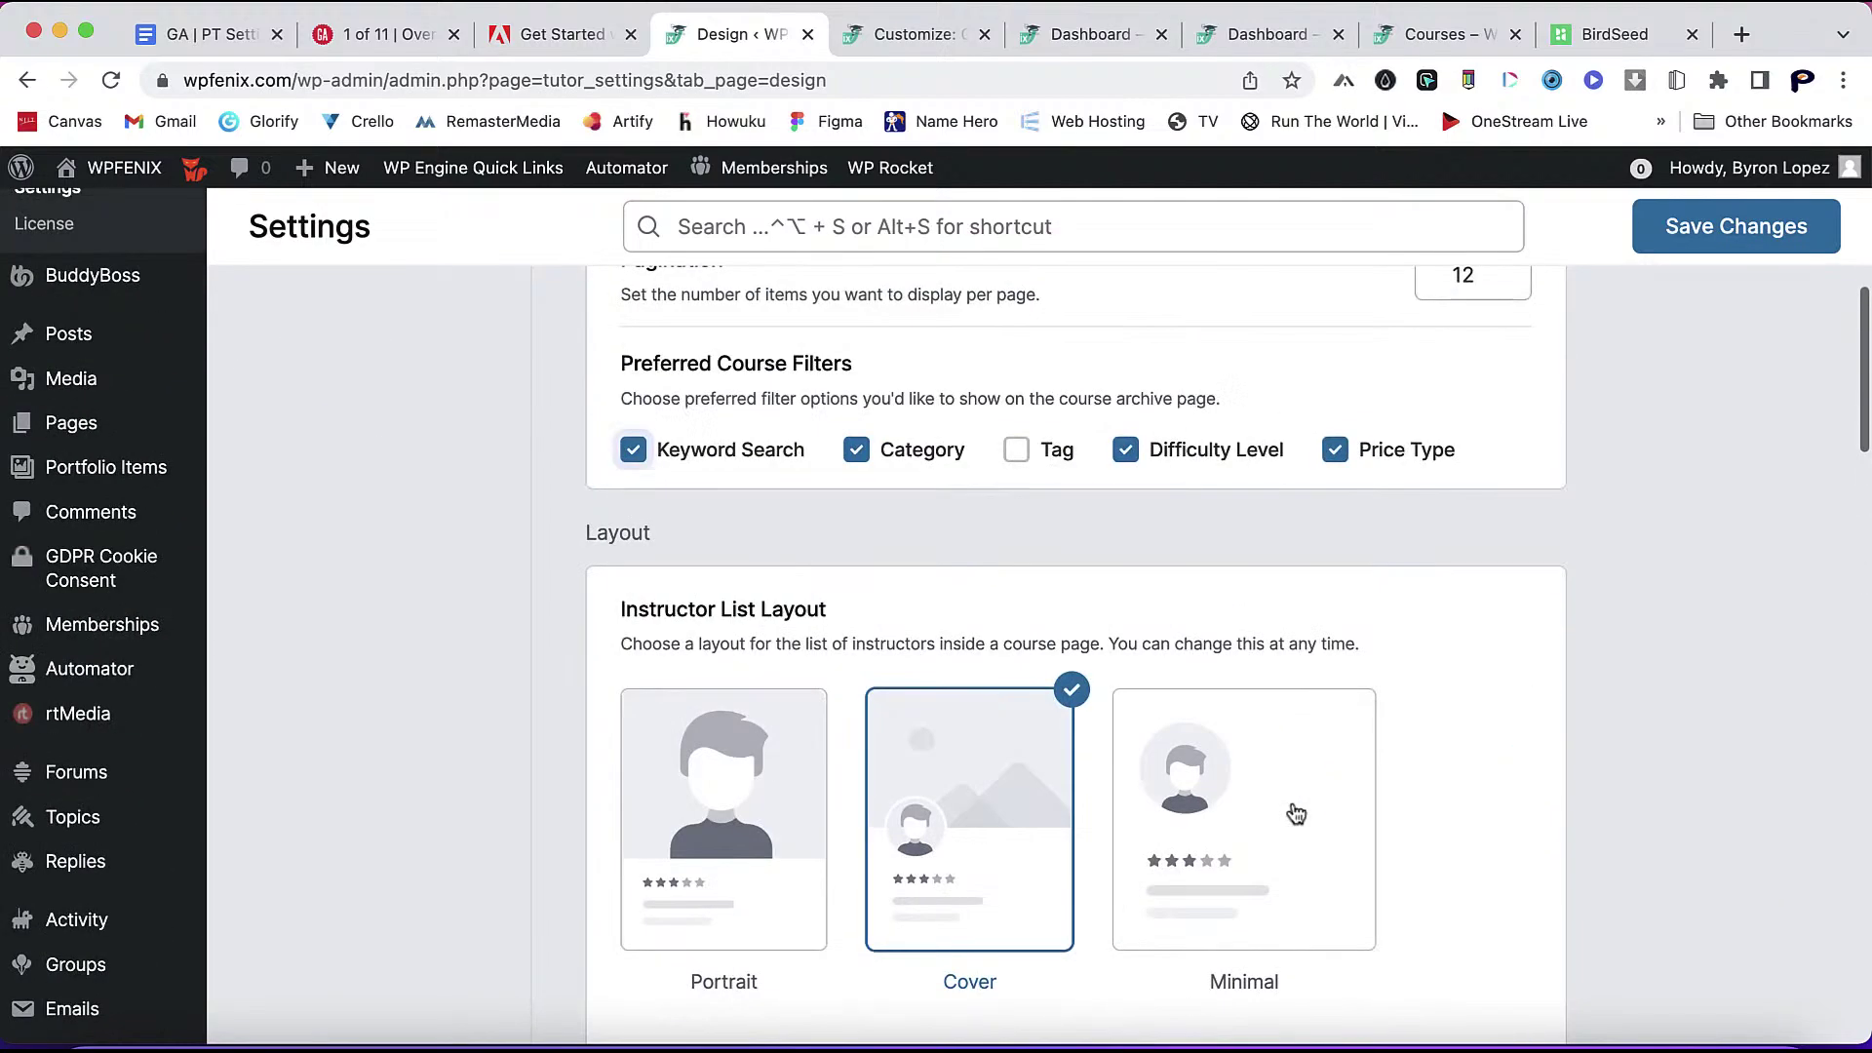
{"action": "scroll", "coordinate": [1296, 815], "scroll_direction": "down", "scroll_amount": 1}
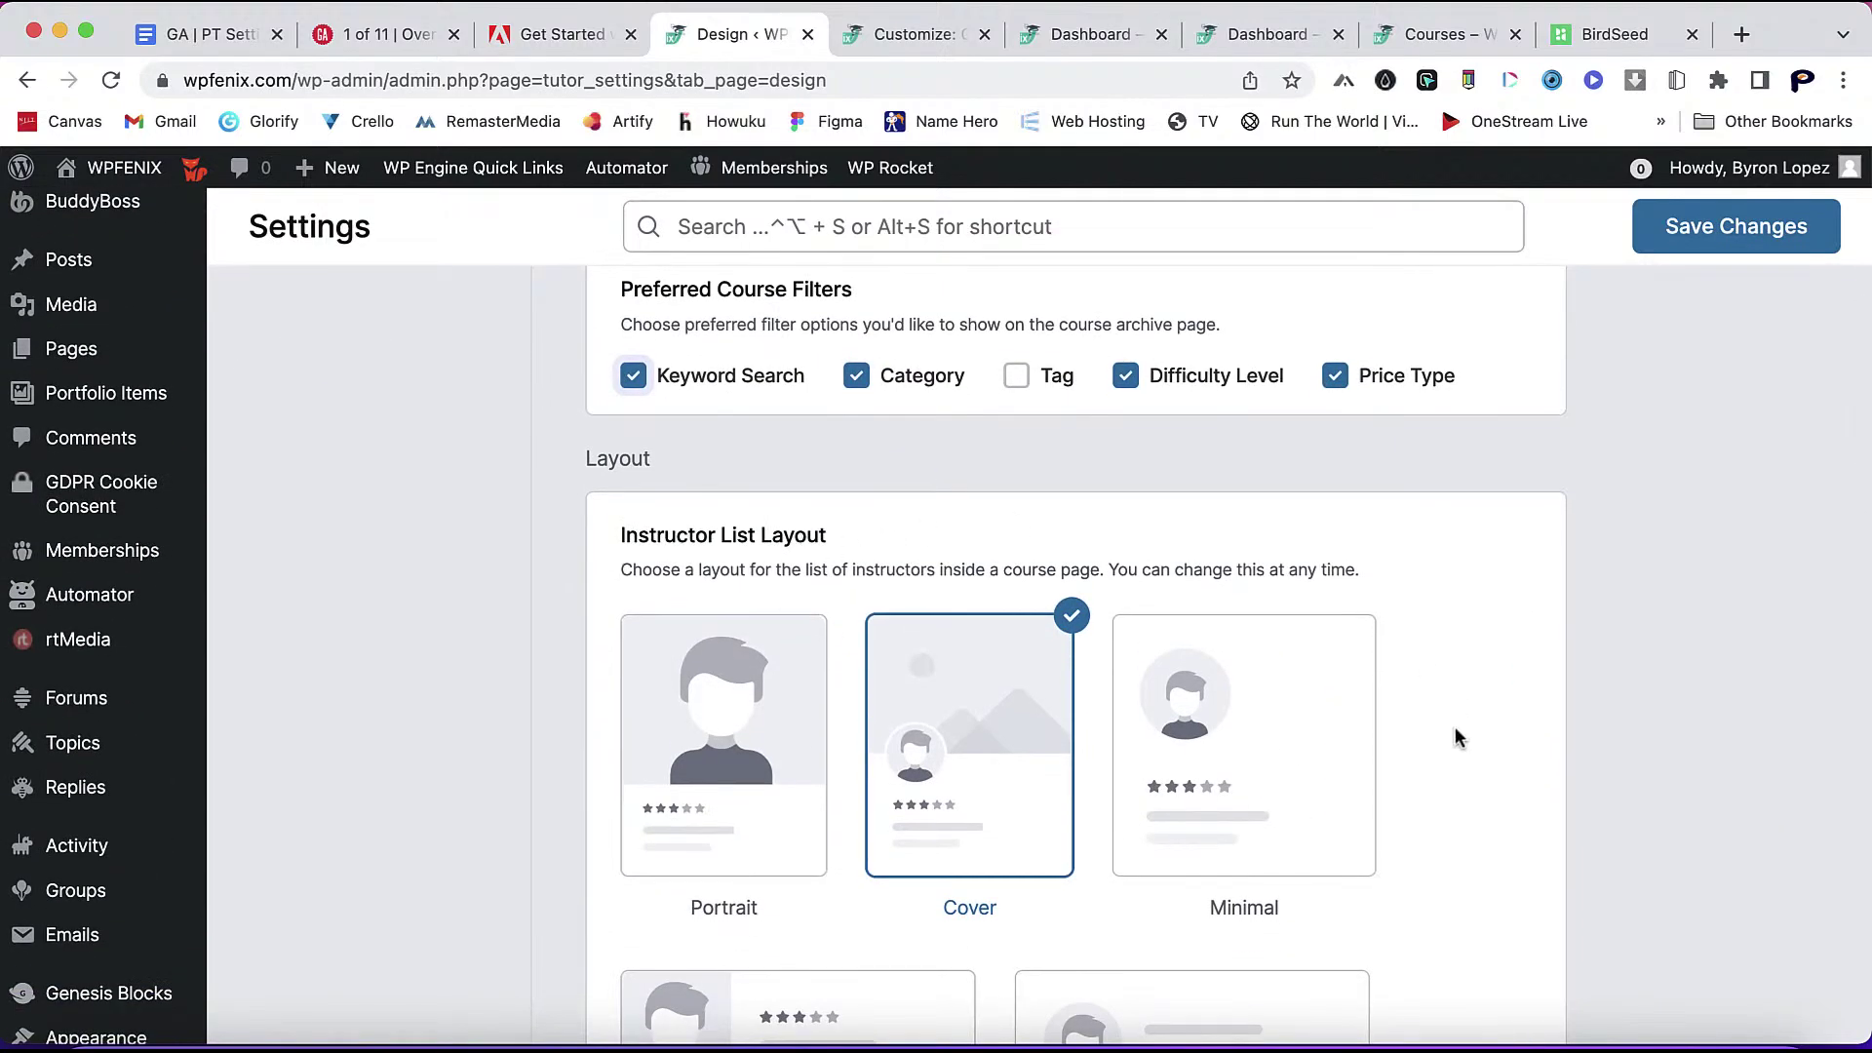
{"action": "scroll", "coordinate": [1457, 737], "scroll_direction": "down", "scroll_amount": 7}
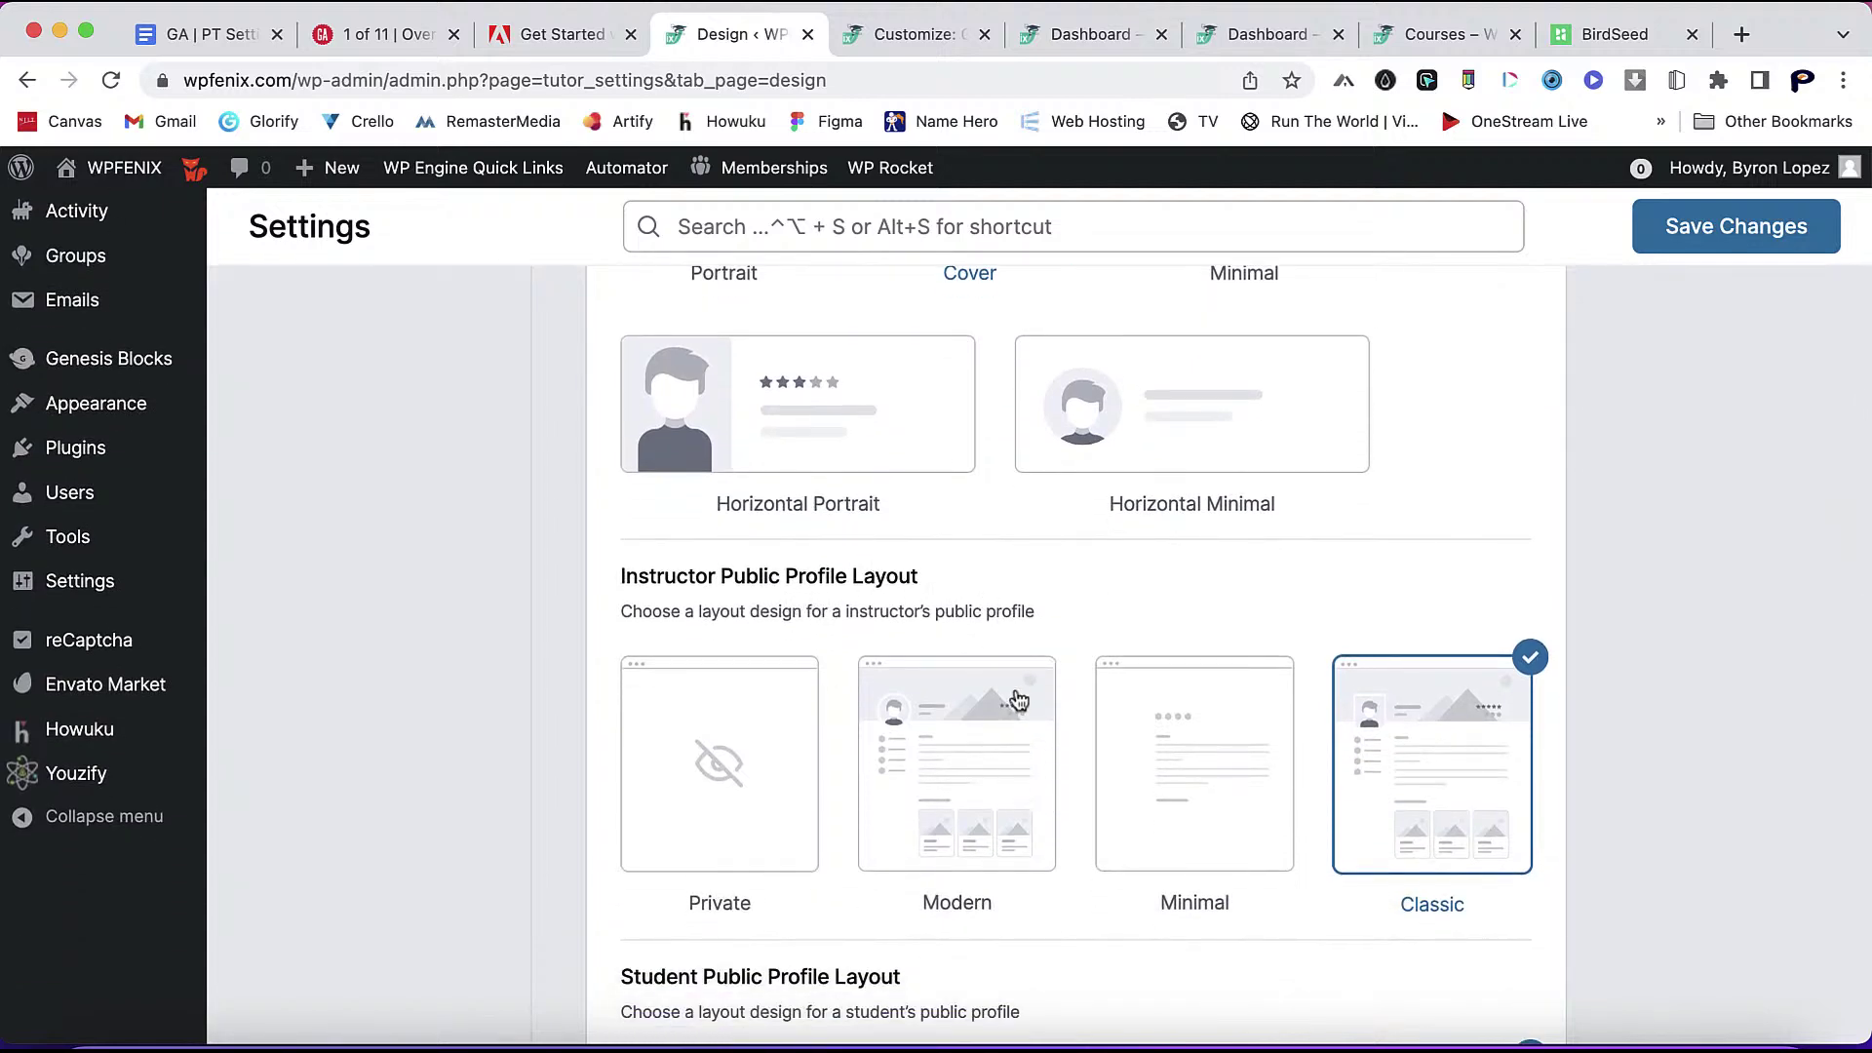
{"action": "left_click", "coordinate": [996, 792]}
{"action": "scroll", "coordinate": [1053, 907], "scroll_direction": "down", "scroll_amount": 8}
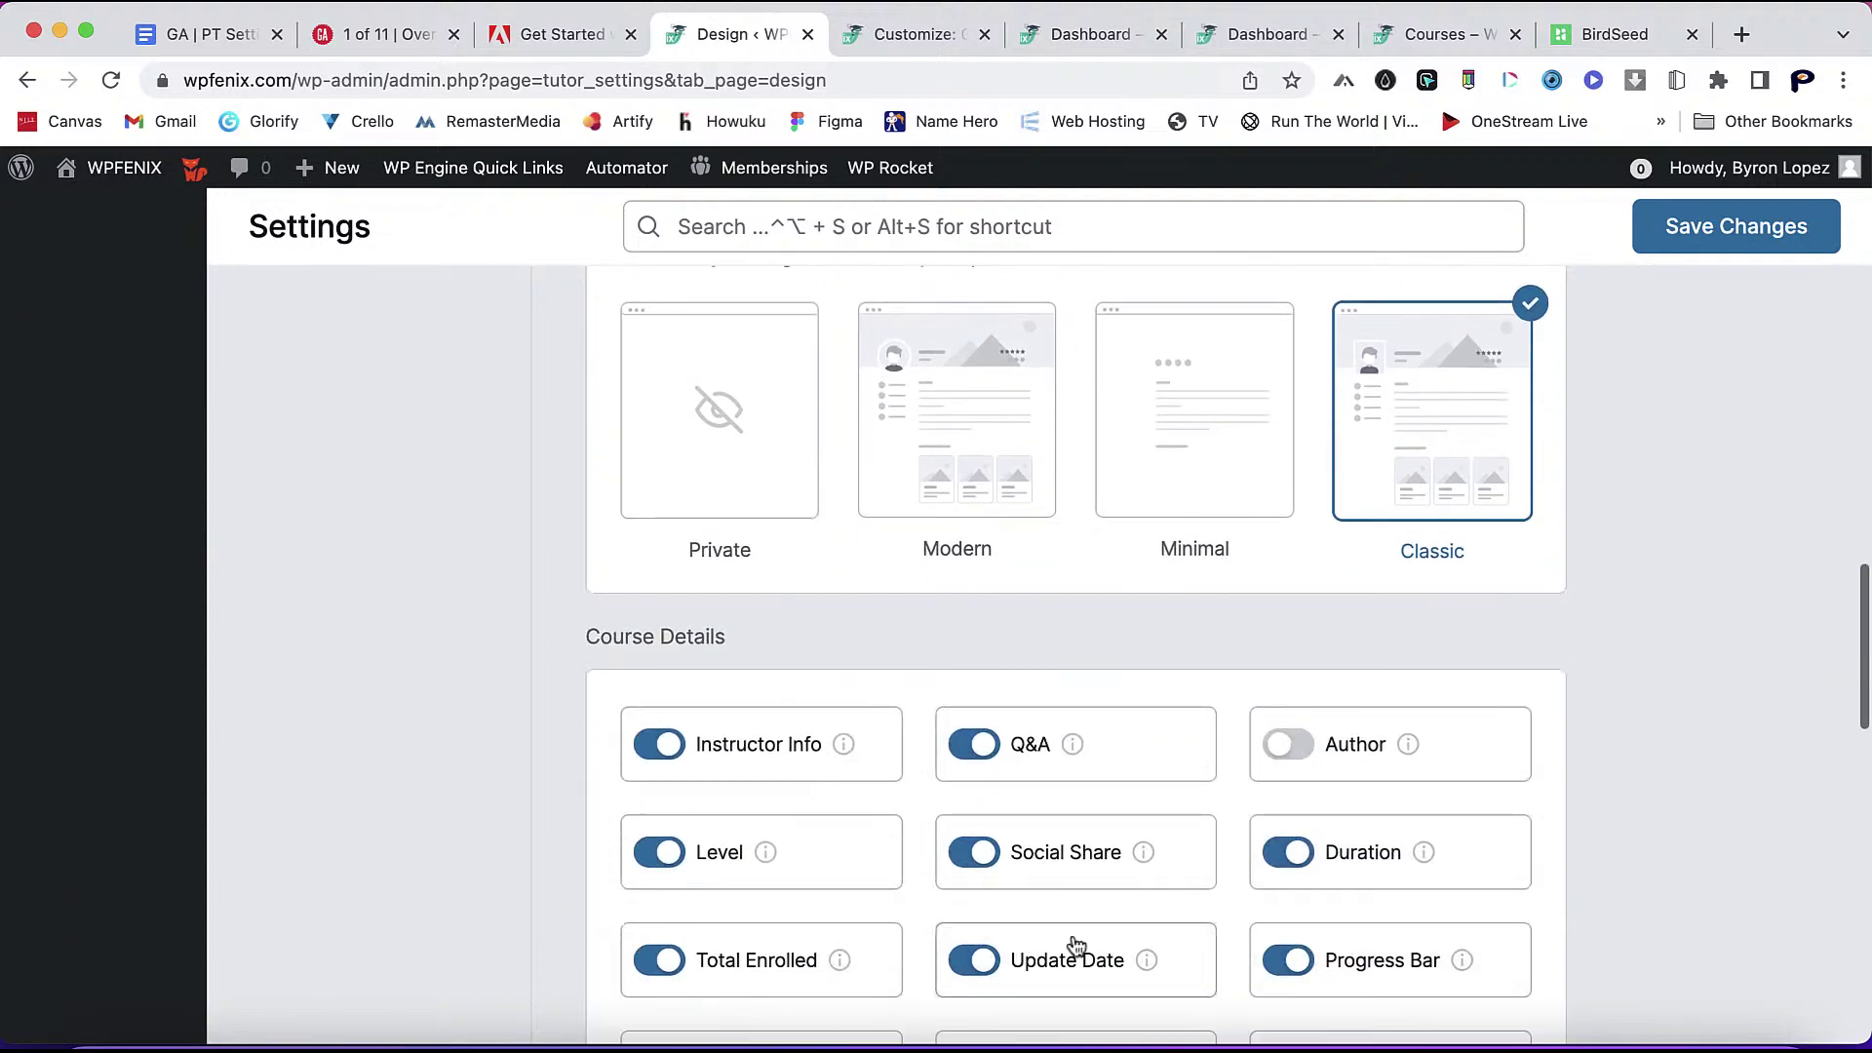
{"action": "left_click", "coordinate": [982, 464]}
- Enable the course Author detail and save the Design settings
{"action": "scroll", "coordinate": [985, 460], "scroll_direction": "up", "scroll_amount": 3}
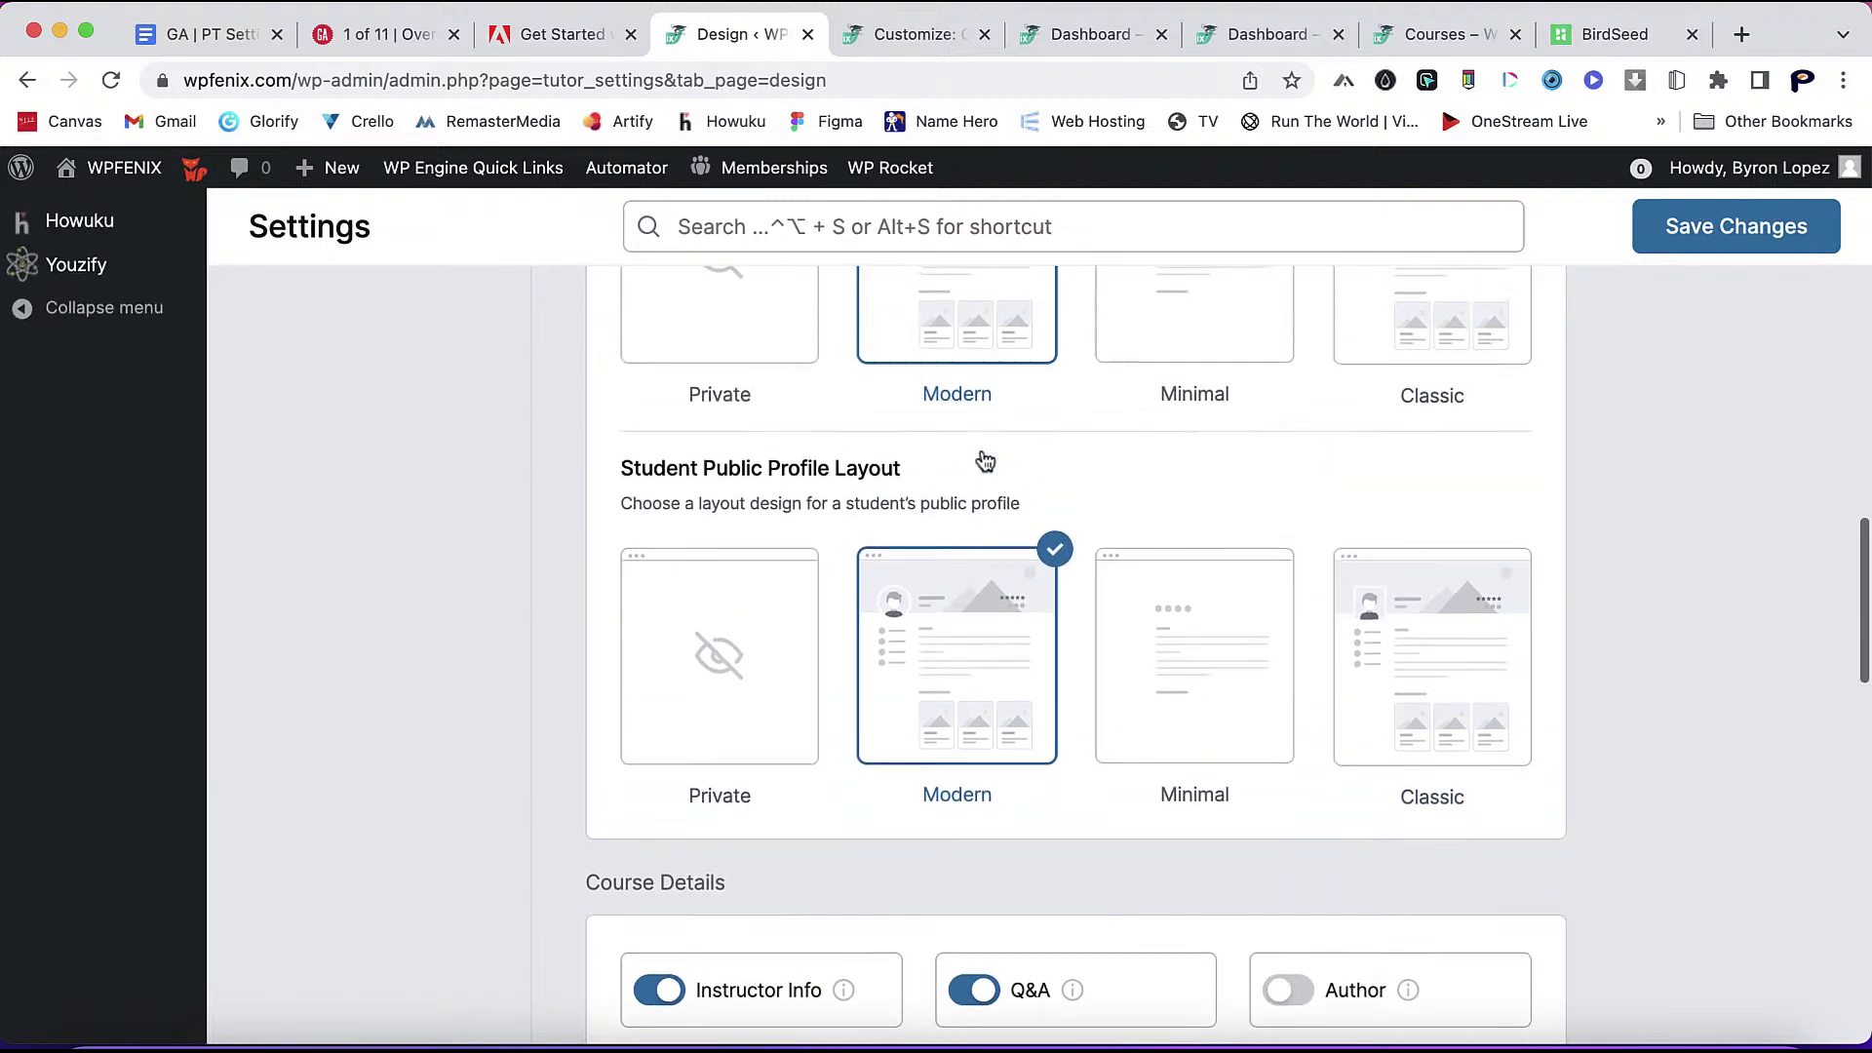
{"action": "scroll", "coordinate": [961, 660], "scroll_direction": "down", "scroll_amount": 3}
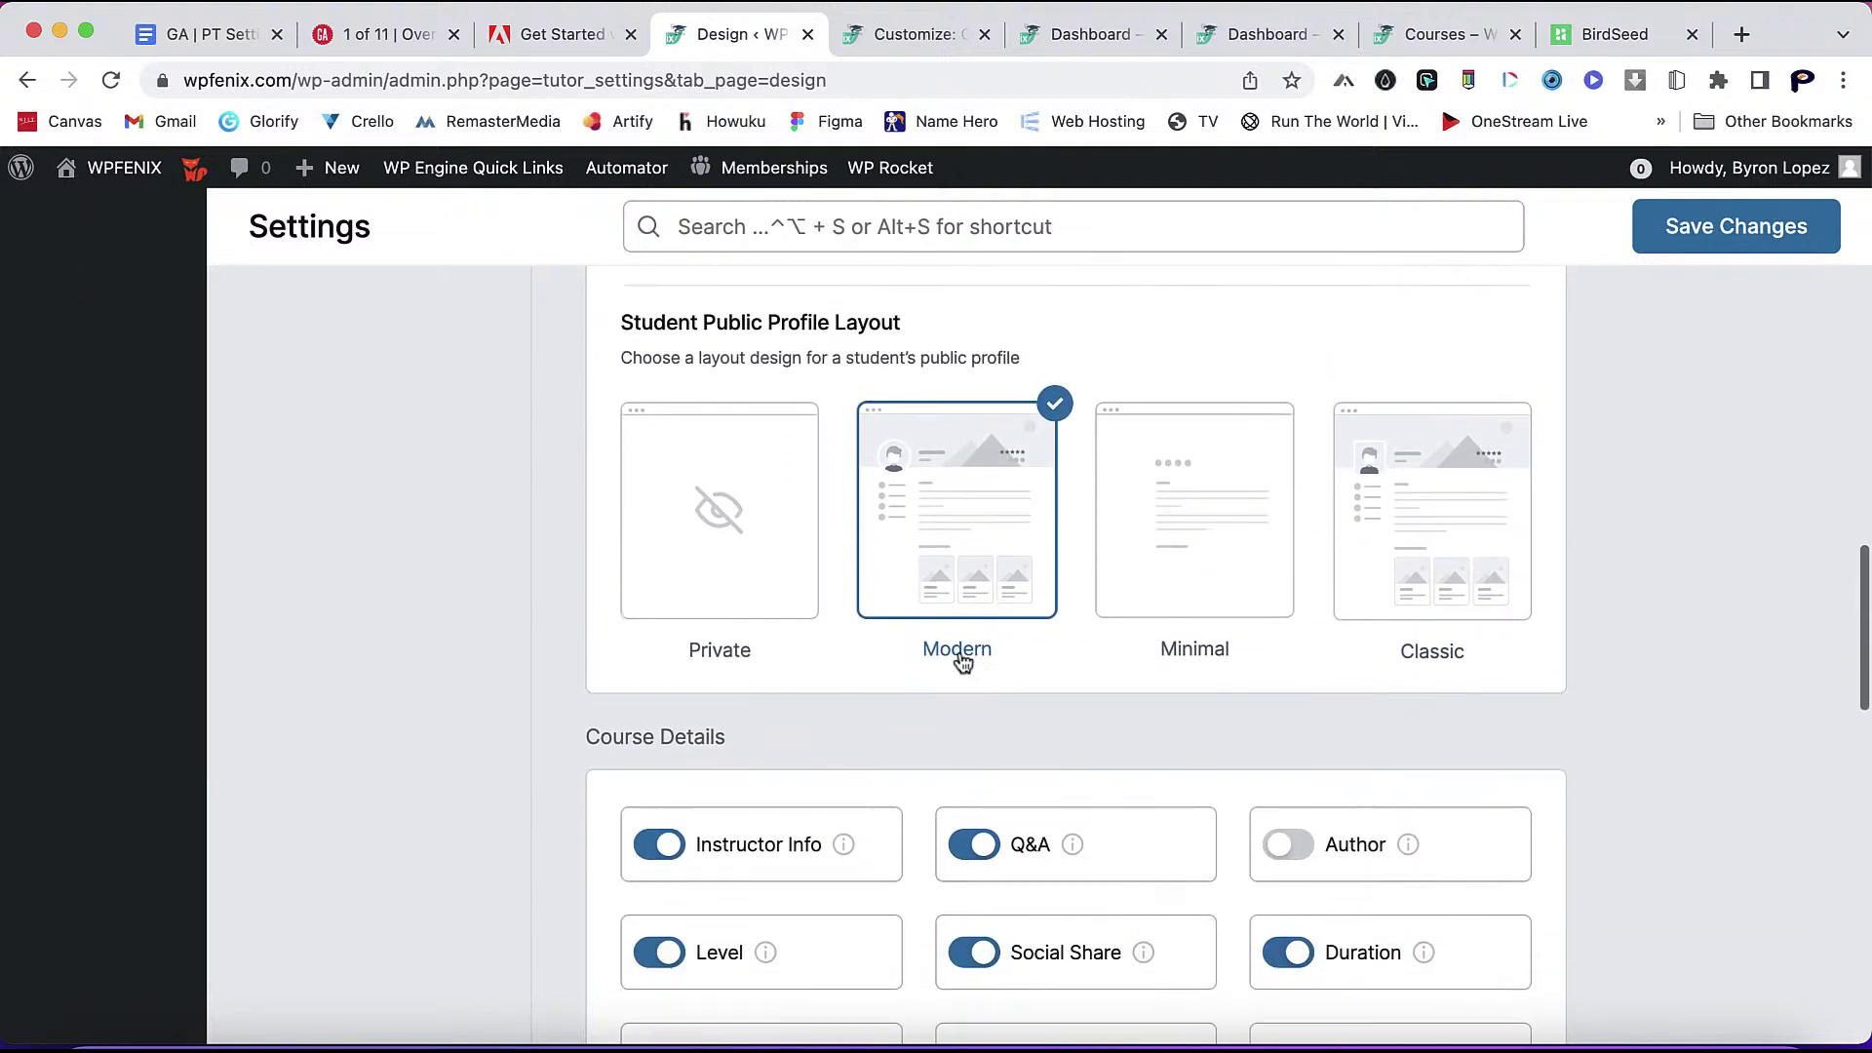
{"action": "scroll", "coordinate": [1235, 766], "scroll_direction": "down", "scroll_amount": 2}
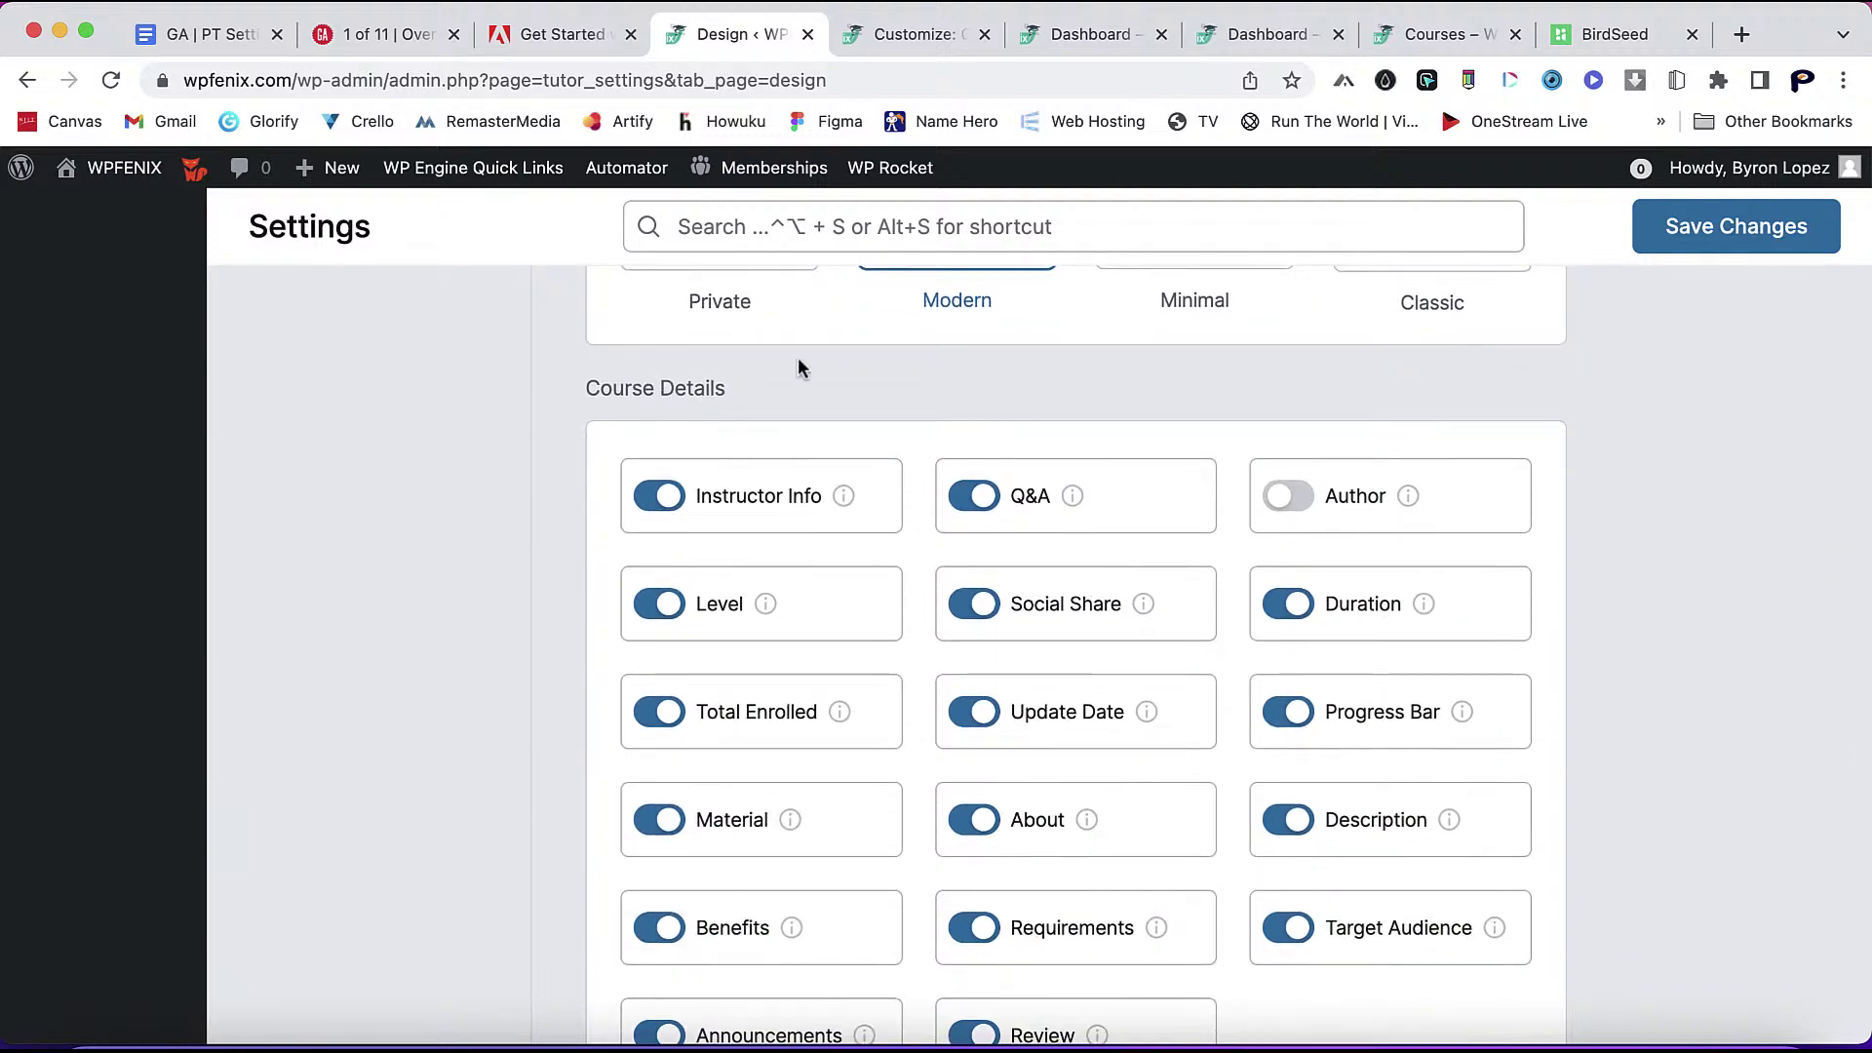
{"action": "left_click", "coordinate": [1289, 497]}
{"action": "left_click", "coordinate": [1711, 232]}
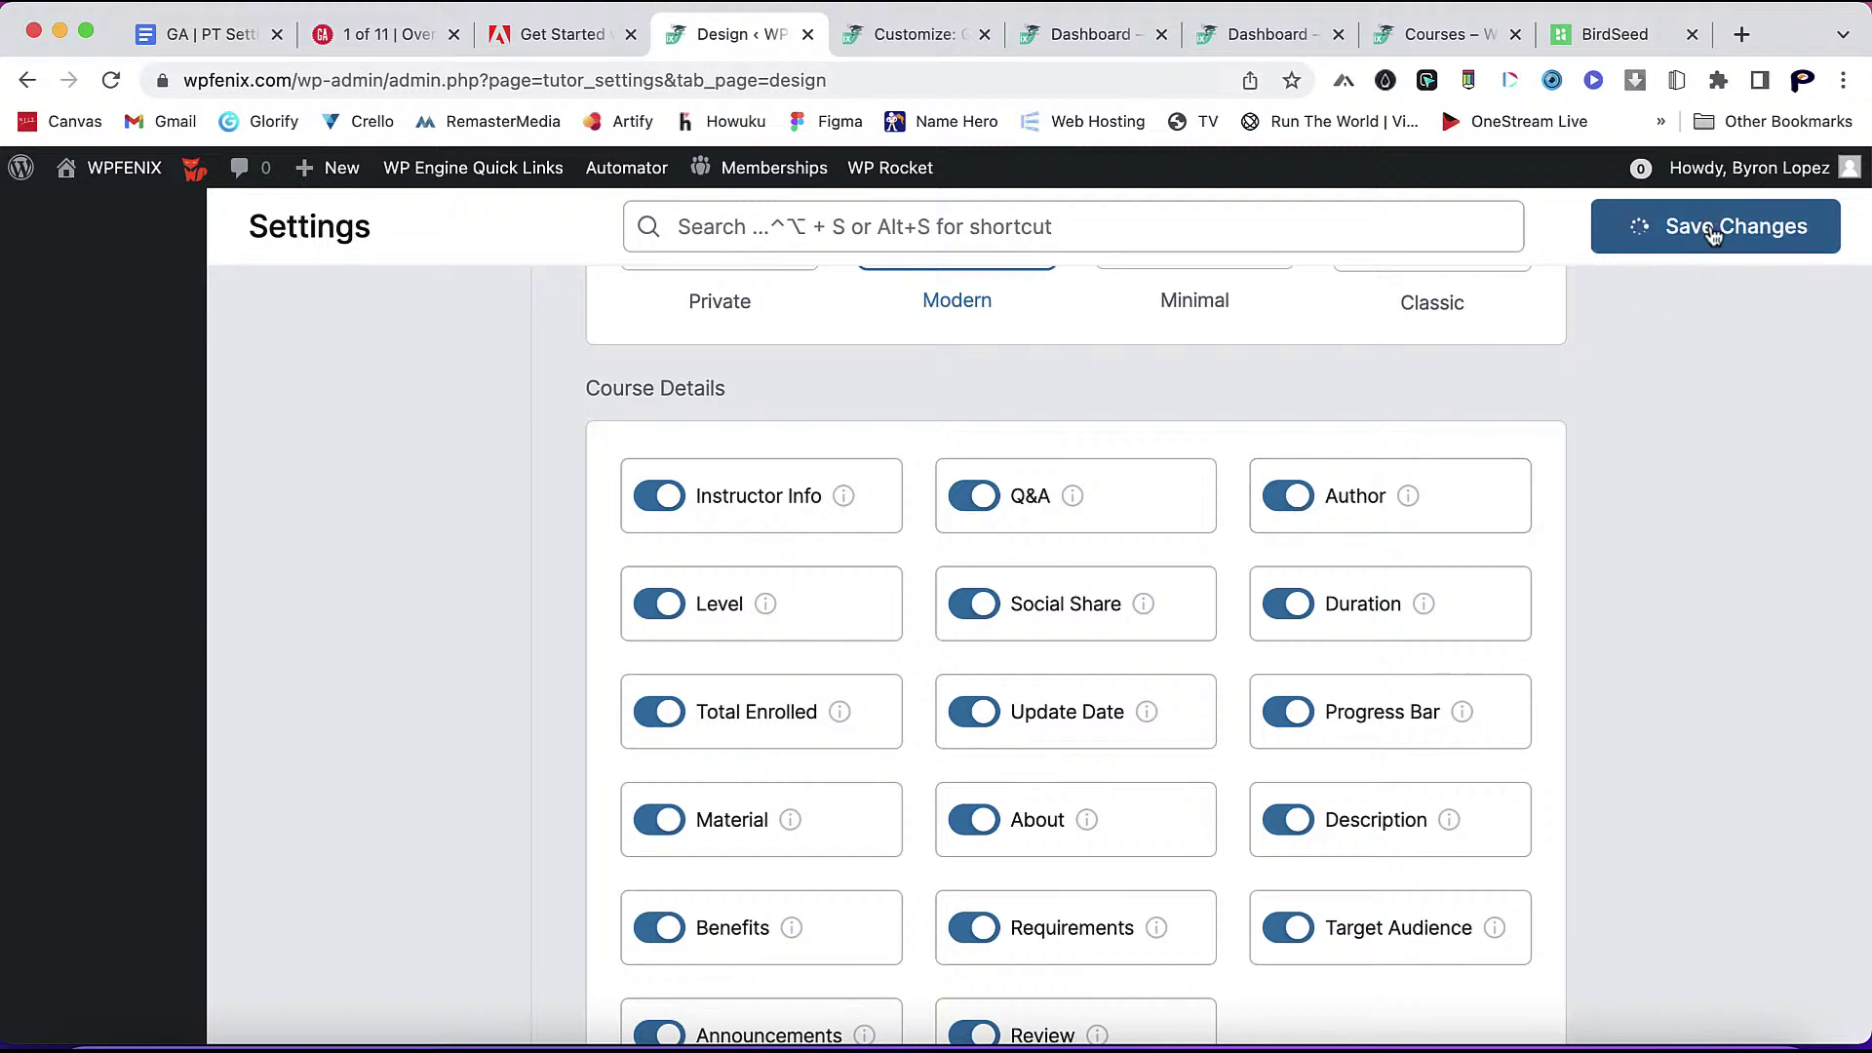
- Return to the course archive tab and reload it to see the new settings
{"action": "left_click", "coordinate": [1078, 34]}
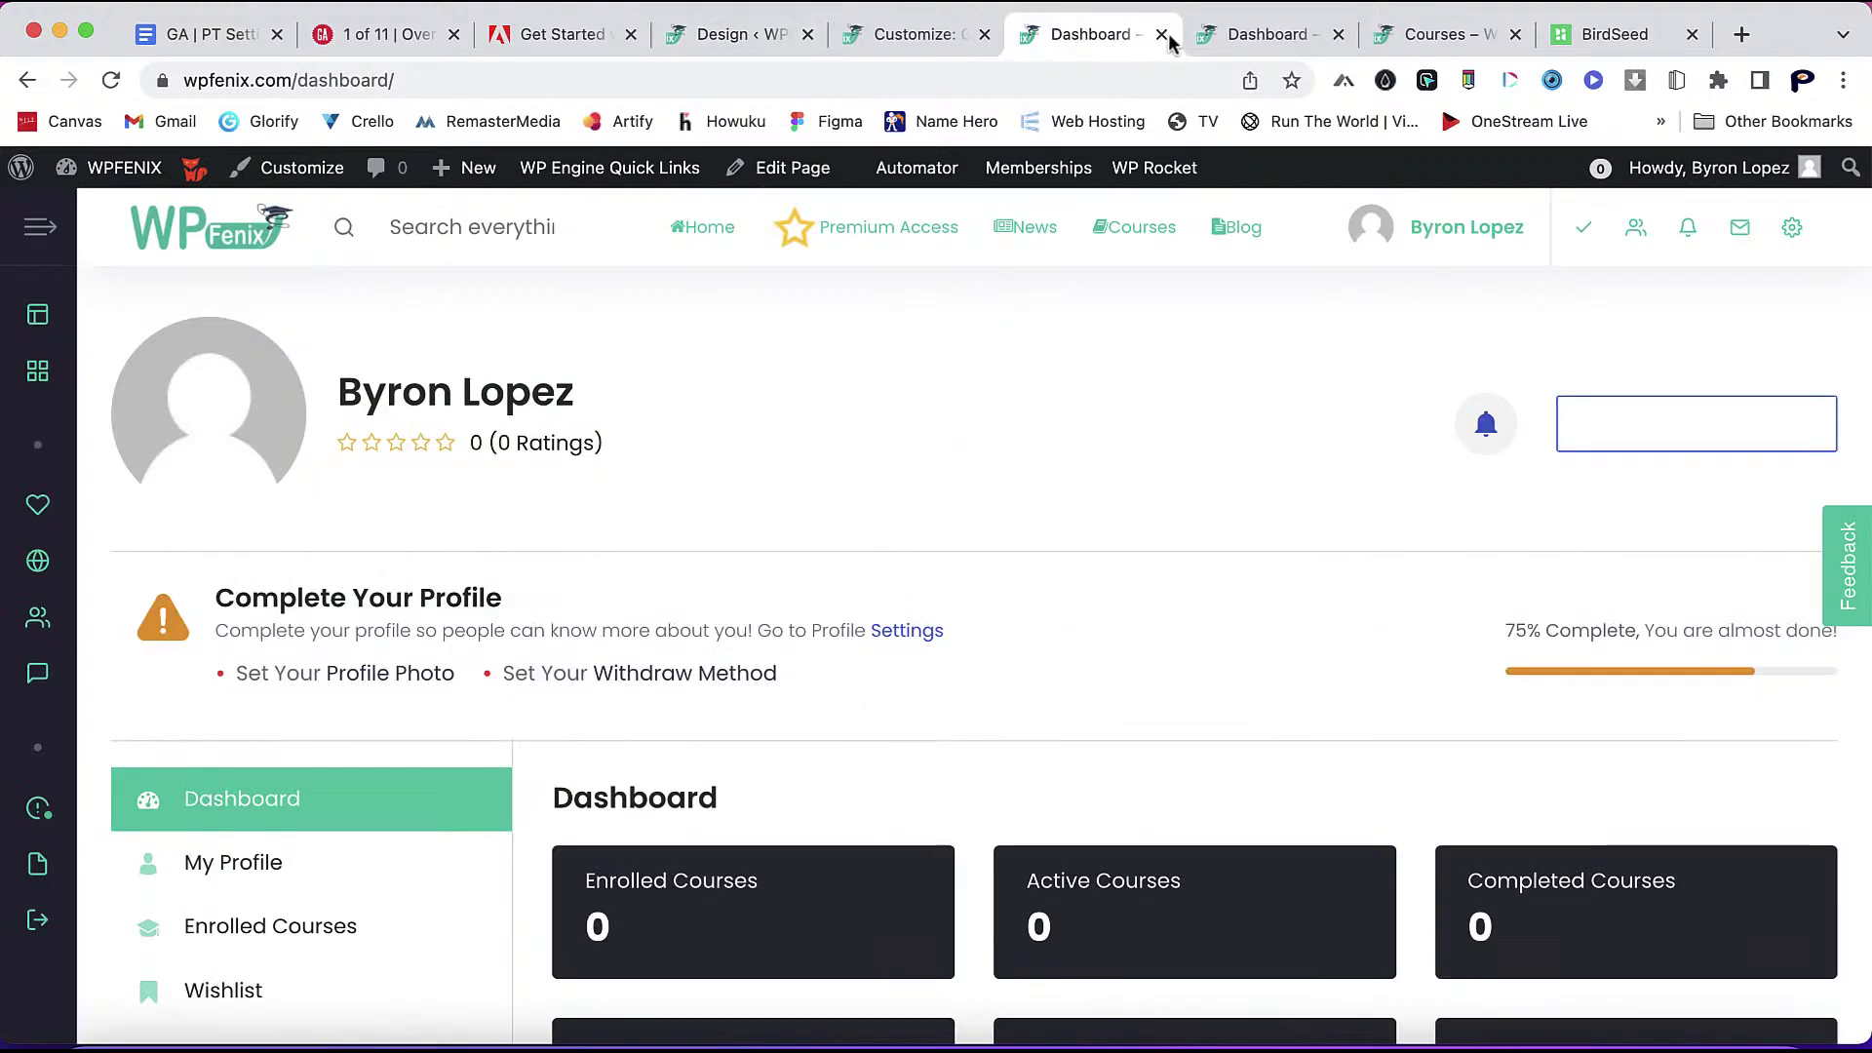
{"action": "left_click", "coordinate": [1258, 37]}
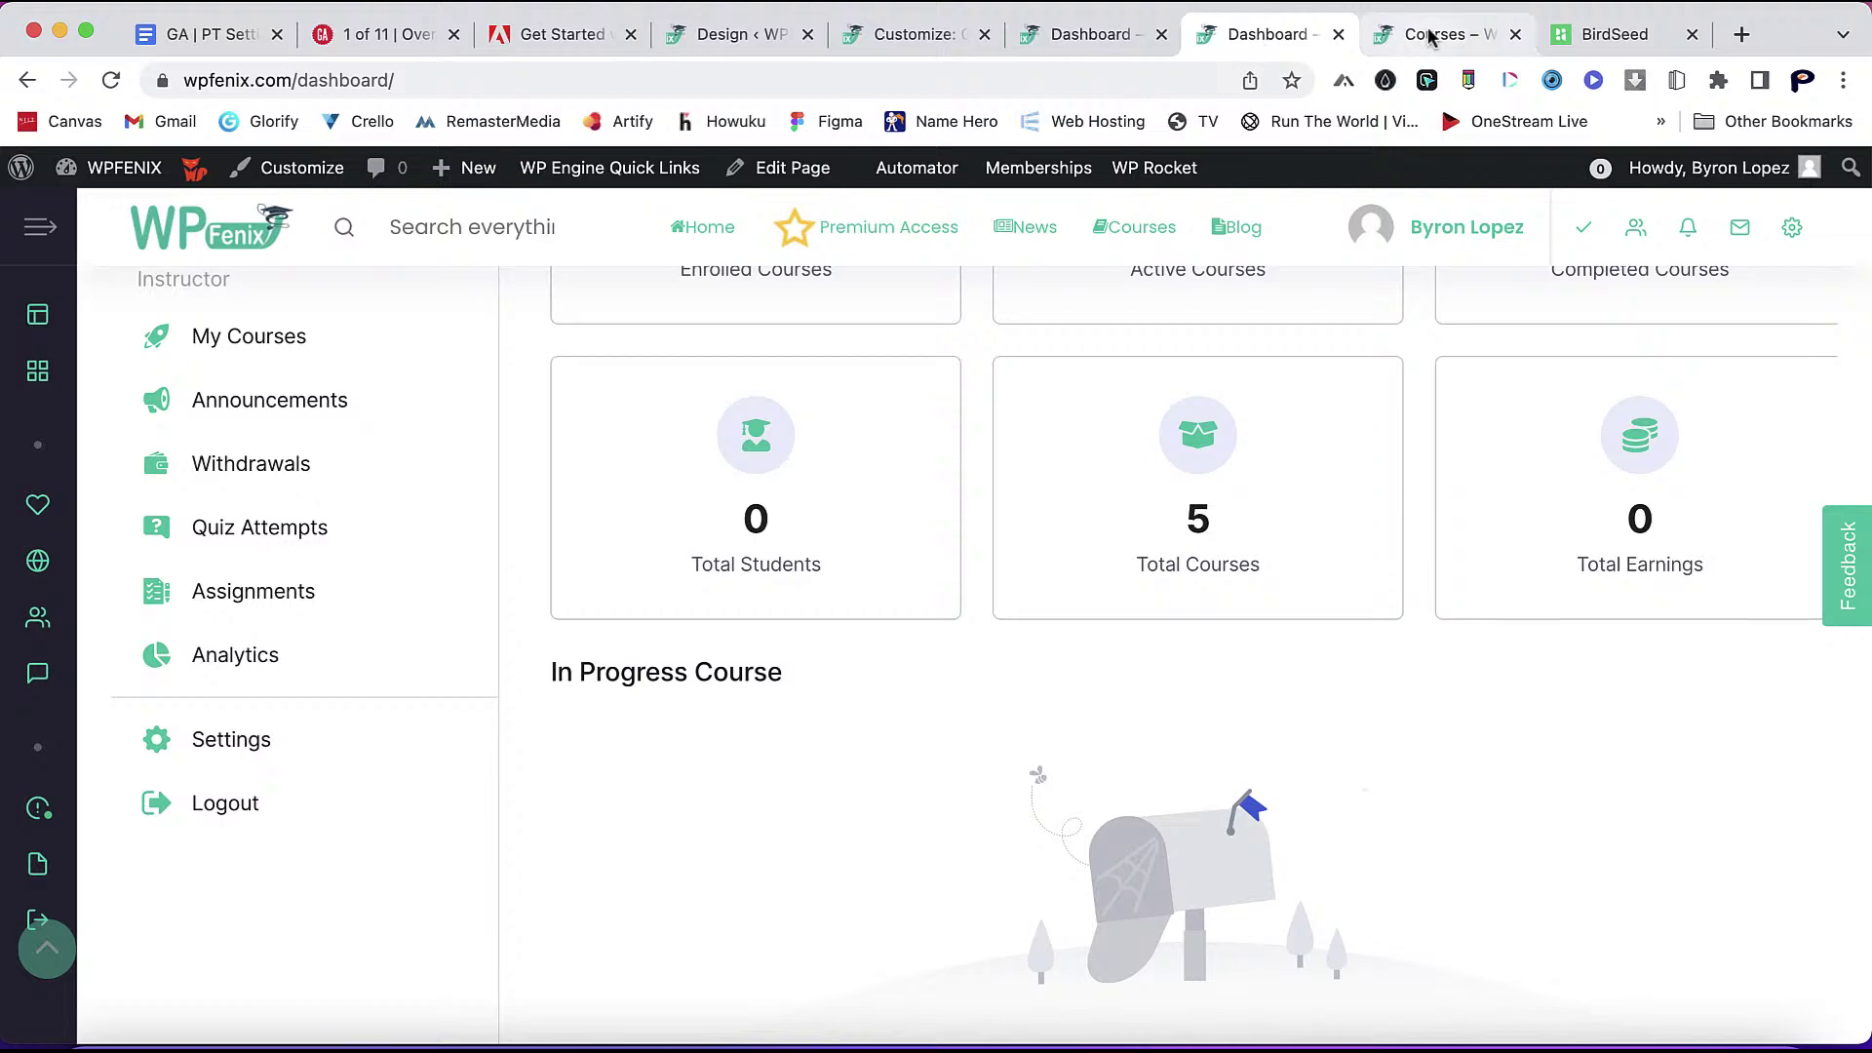
{"action": "left_click", "coordinate": [1431, 35]}
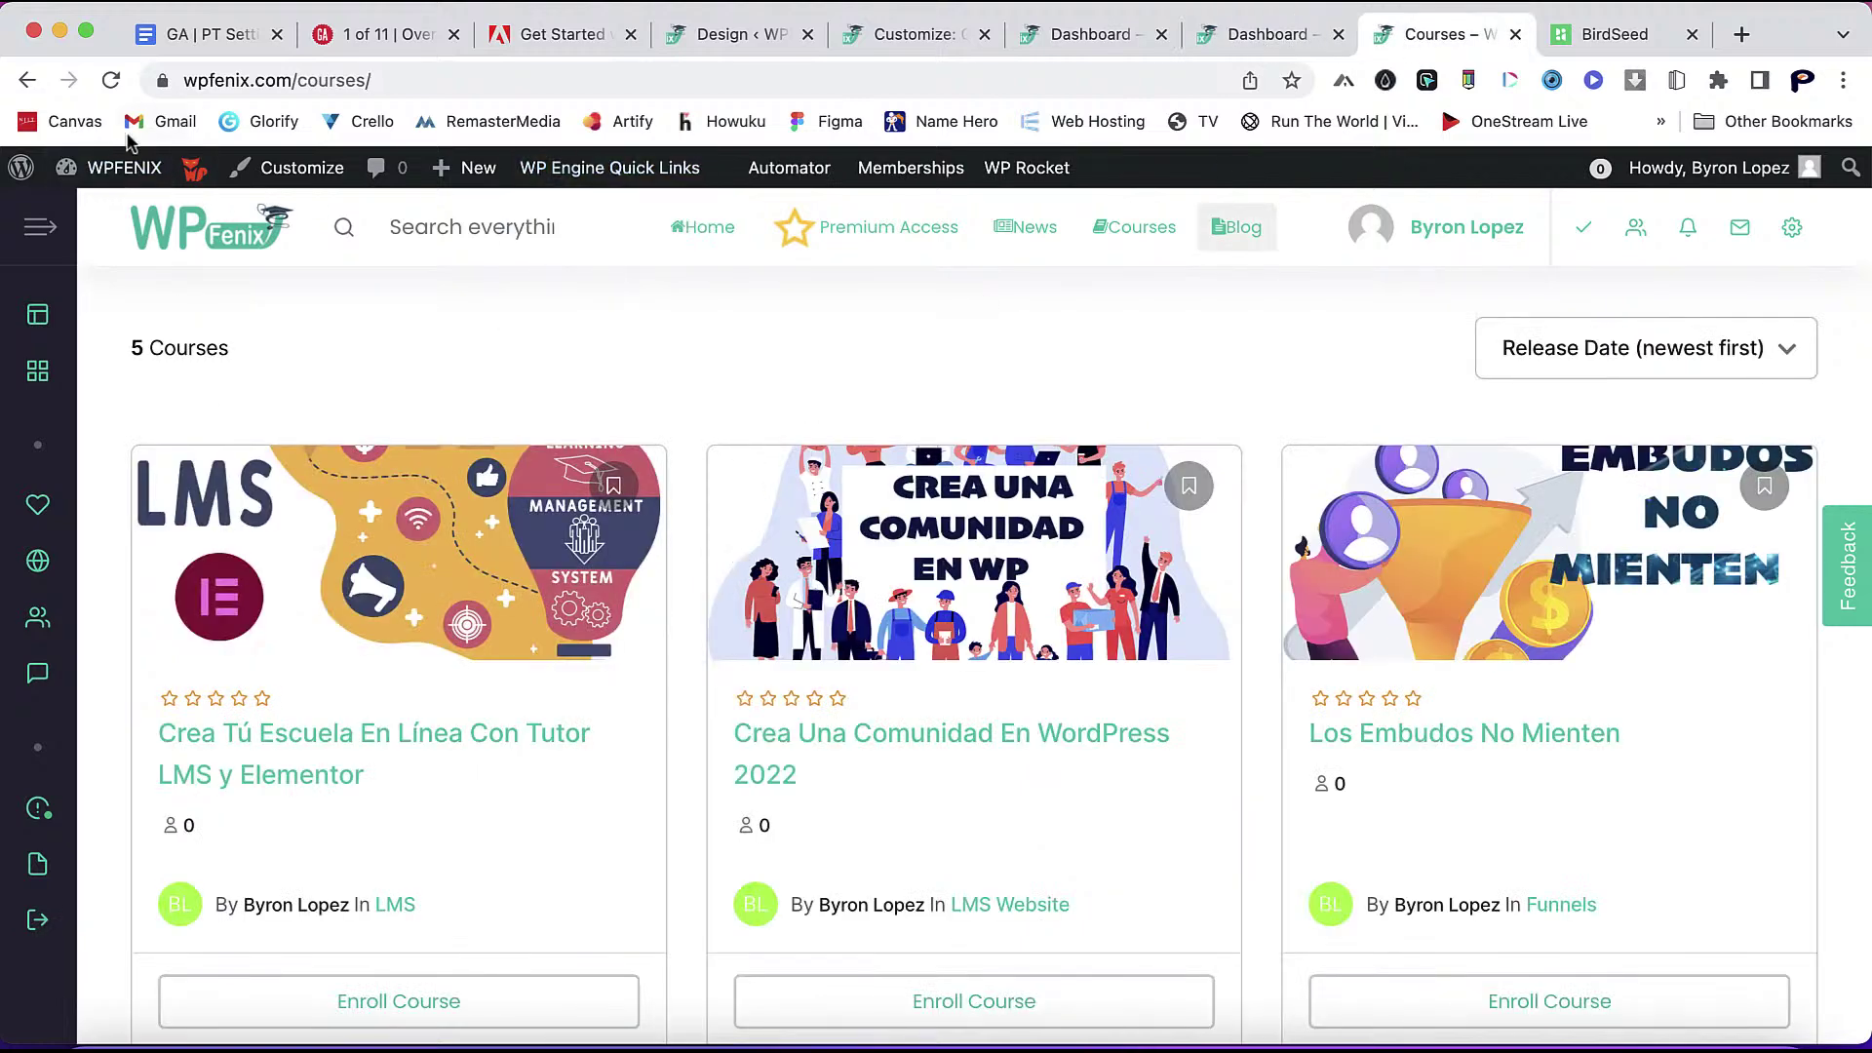
{"action": "left_click", "coordinate": [110, 80]}
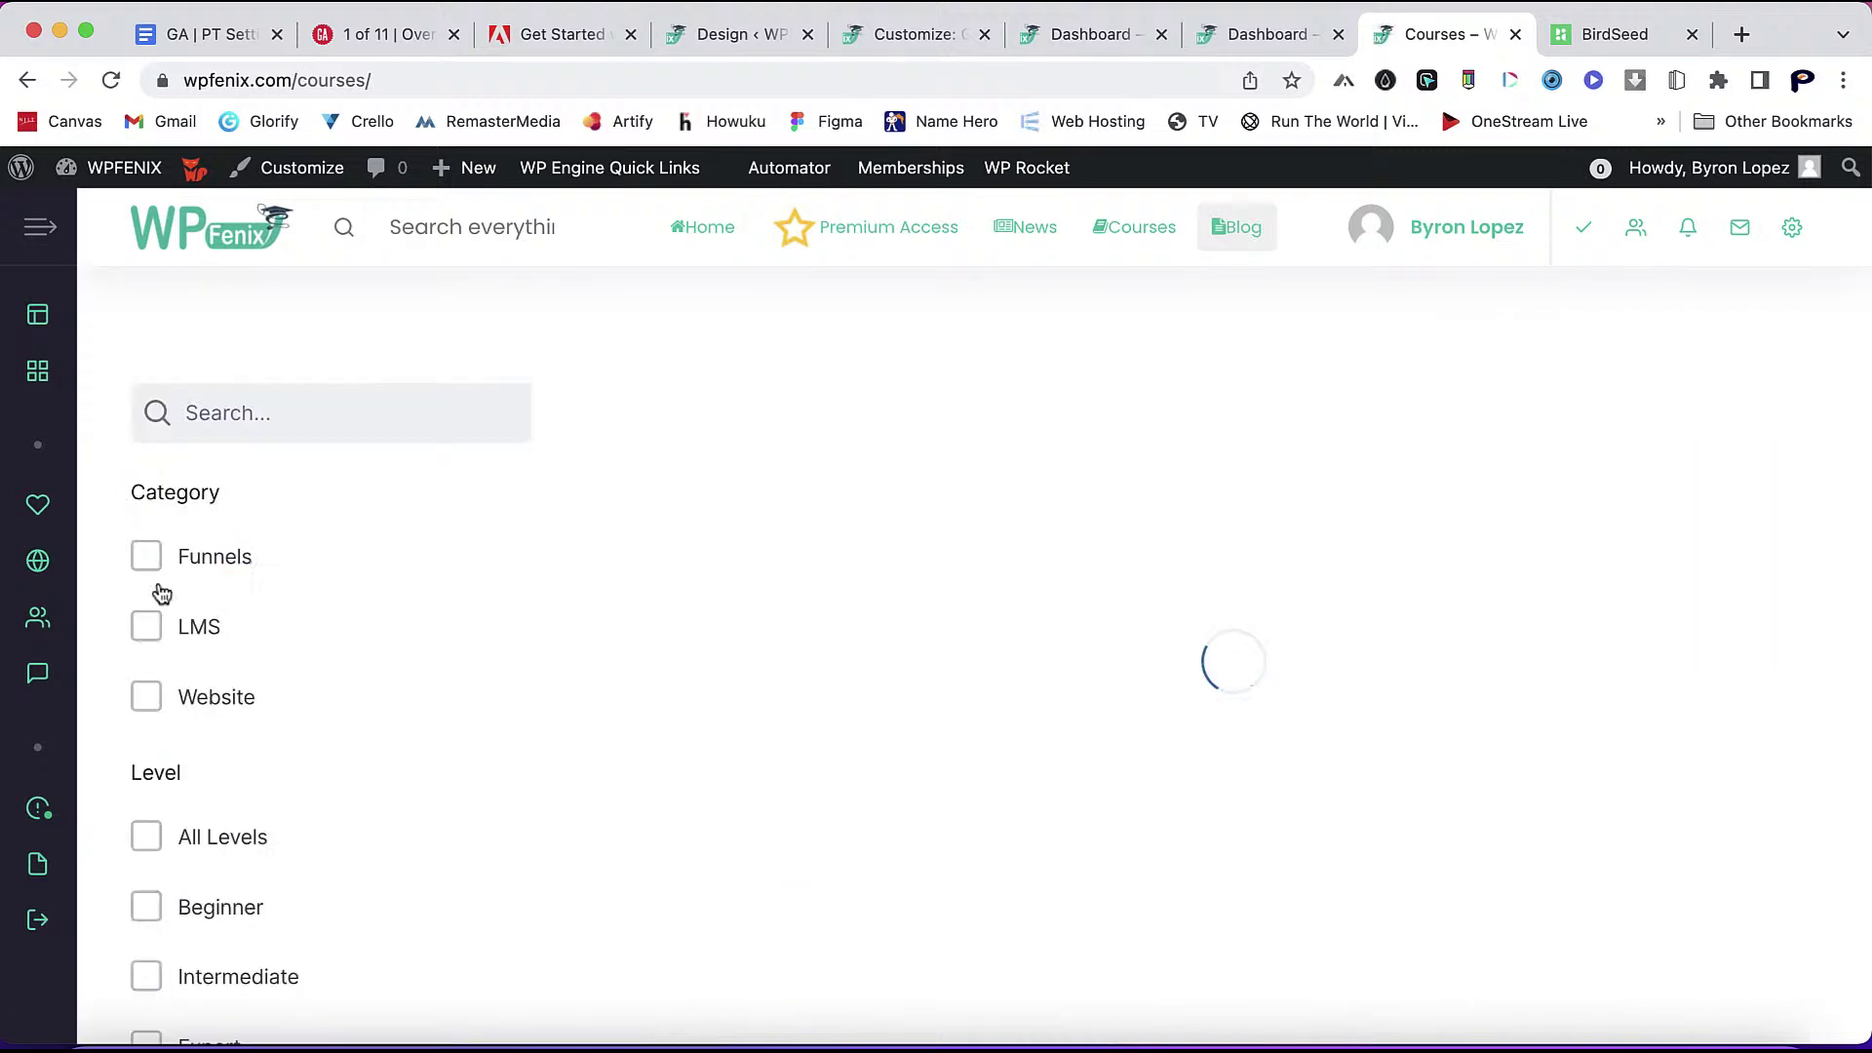
{"action": "scroll", "coordinate": [384, 865], "scroll_direction": "down", "scroll_amount": 3}
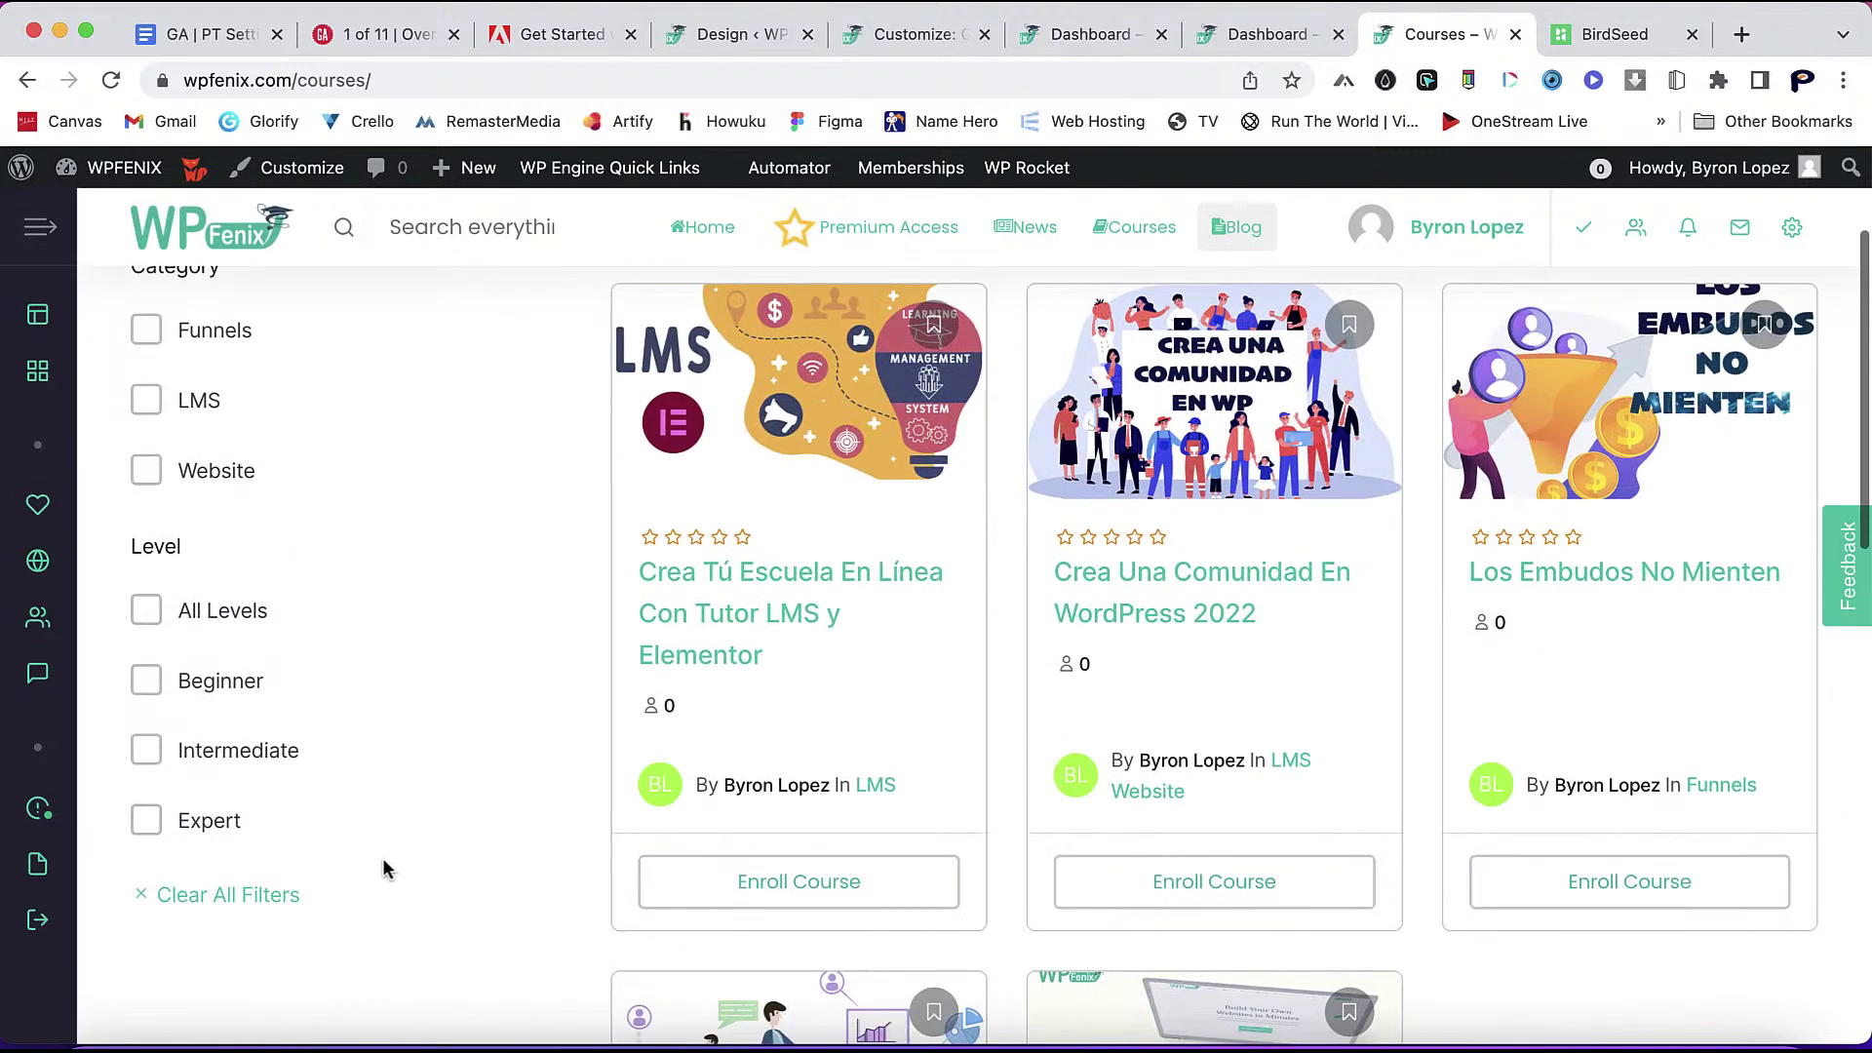
{"action": "scroll", "coordinate": [777, 719], "scroll_direction": "up", "scroll_amount": 3}
{"action": "scroll", "coordinate": [928, 740], "scroll_direction": "down", "scroll_amount": 2}
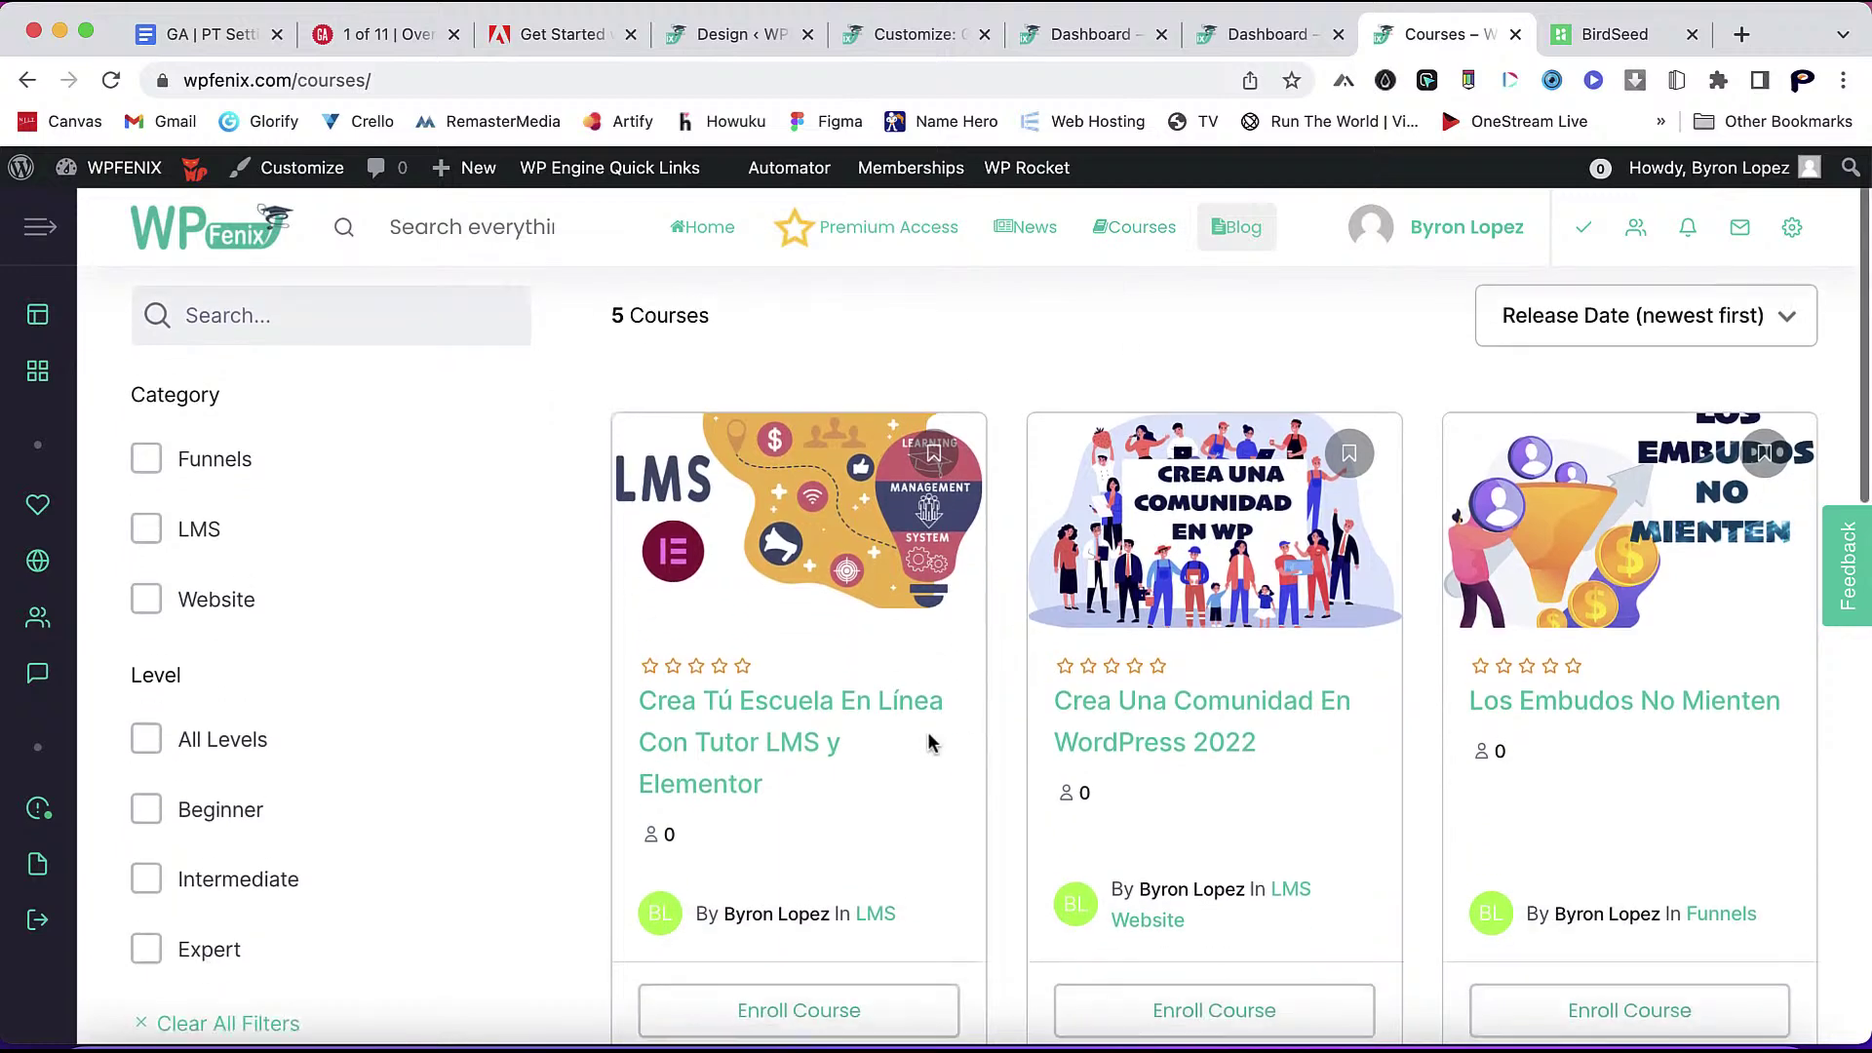
- Open the first course's page and review its plans and instructor section
{"action": "left_click", "coordinate": [751, 721]}
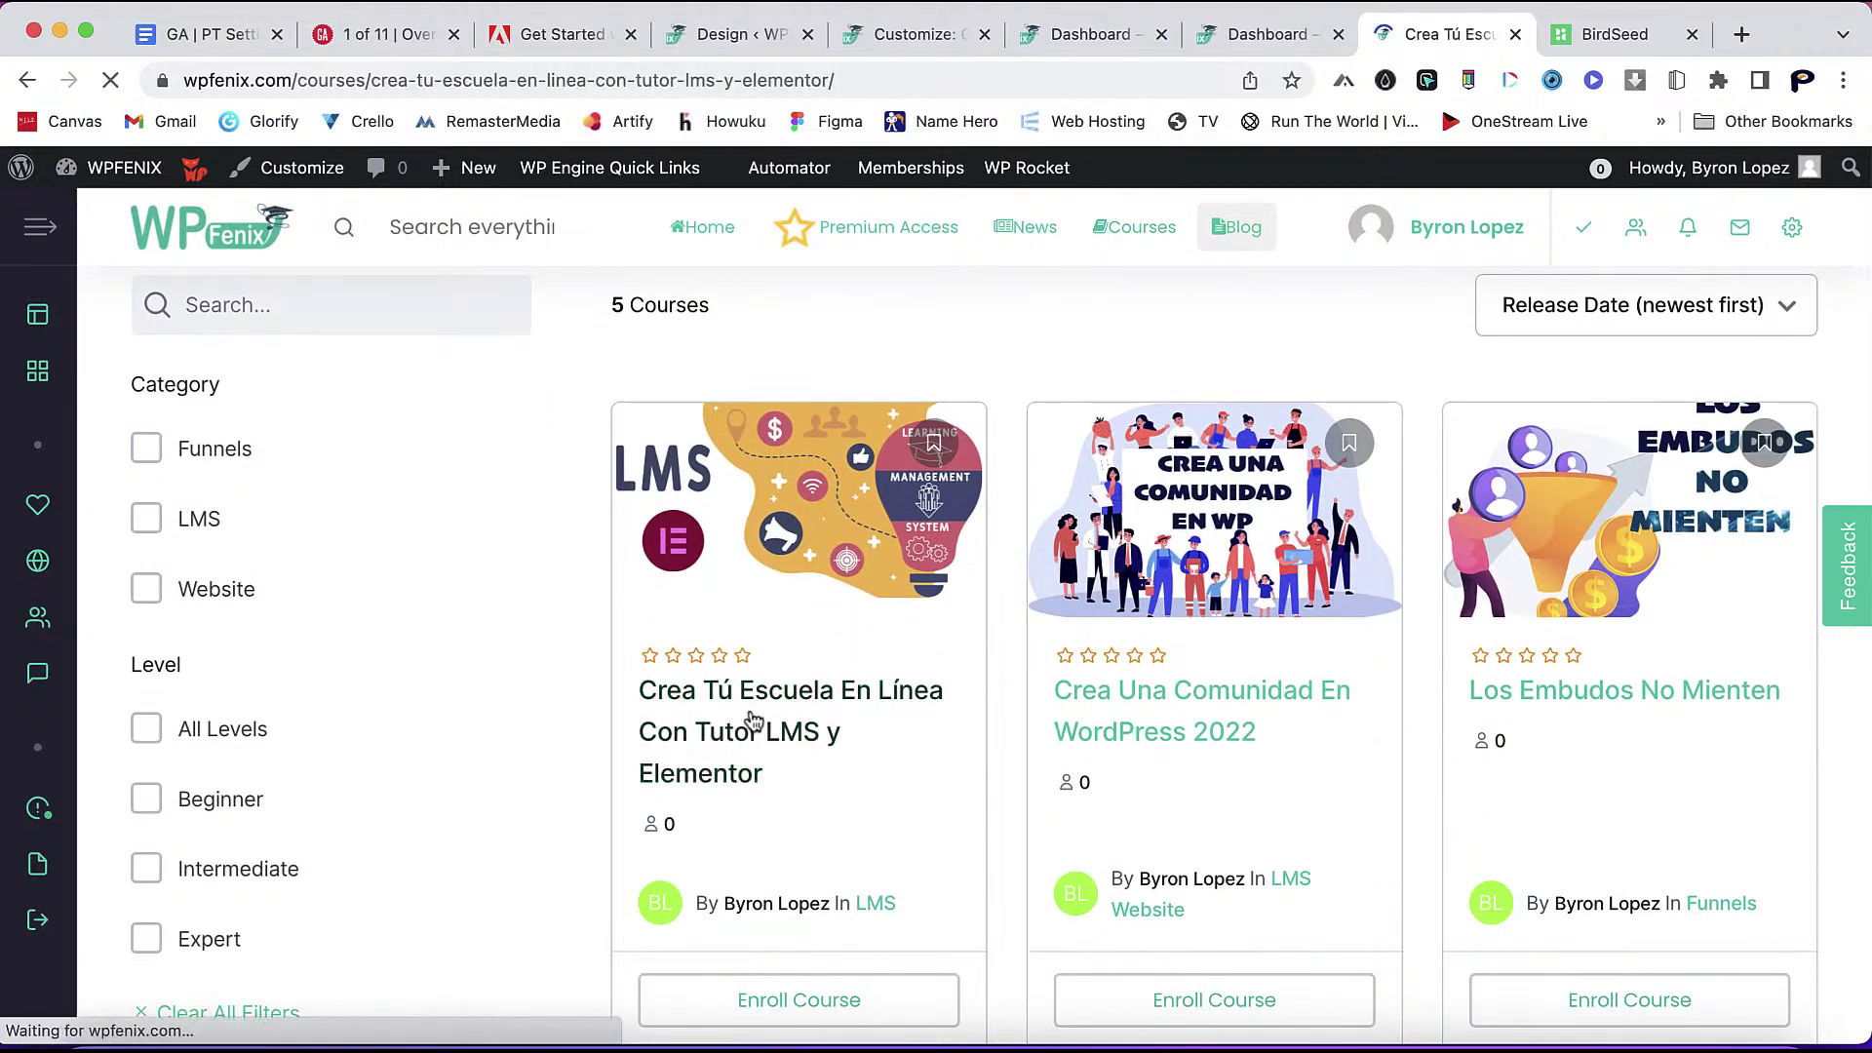
{"action": "scroll", "coordinate": [1307, 697], "scroll_direction": "down", "scroll_amount": 4}
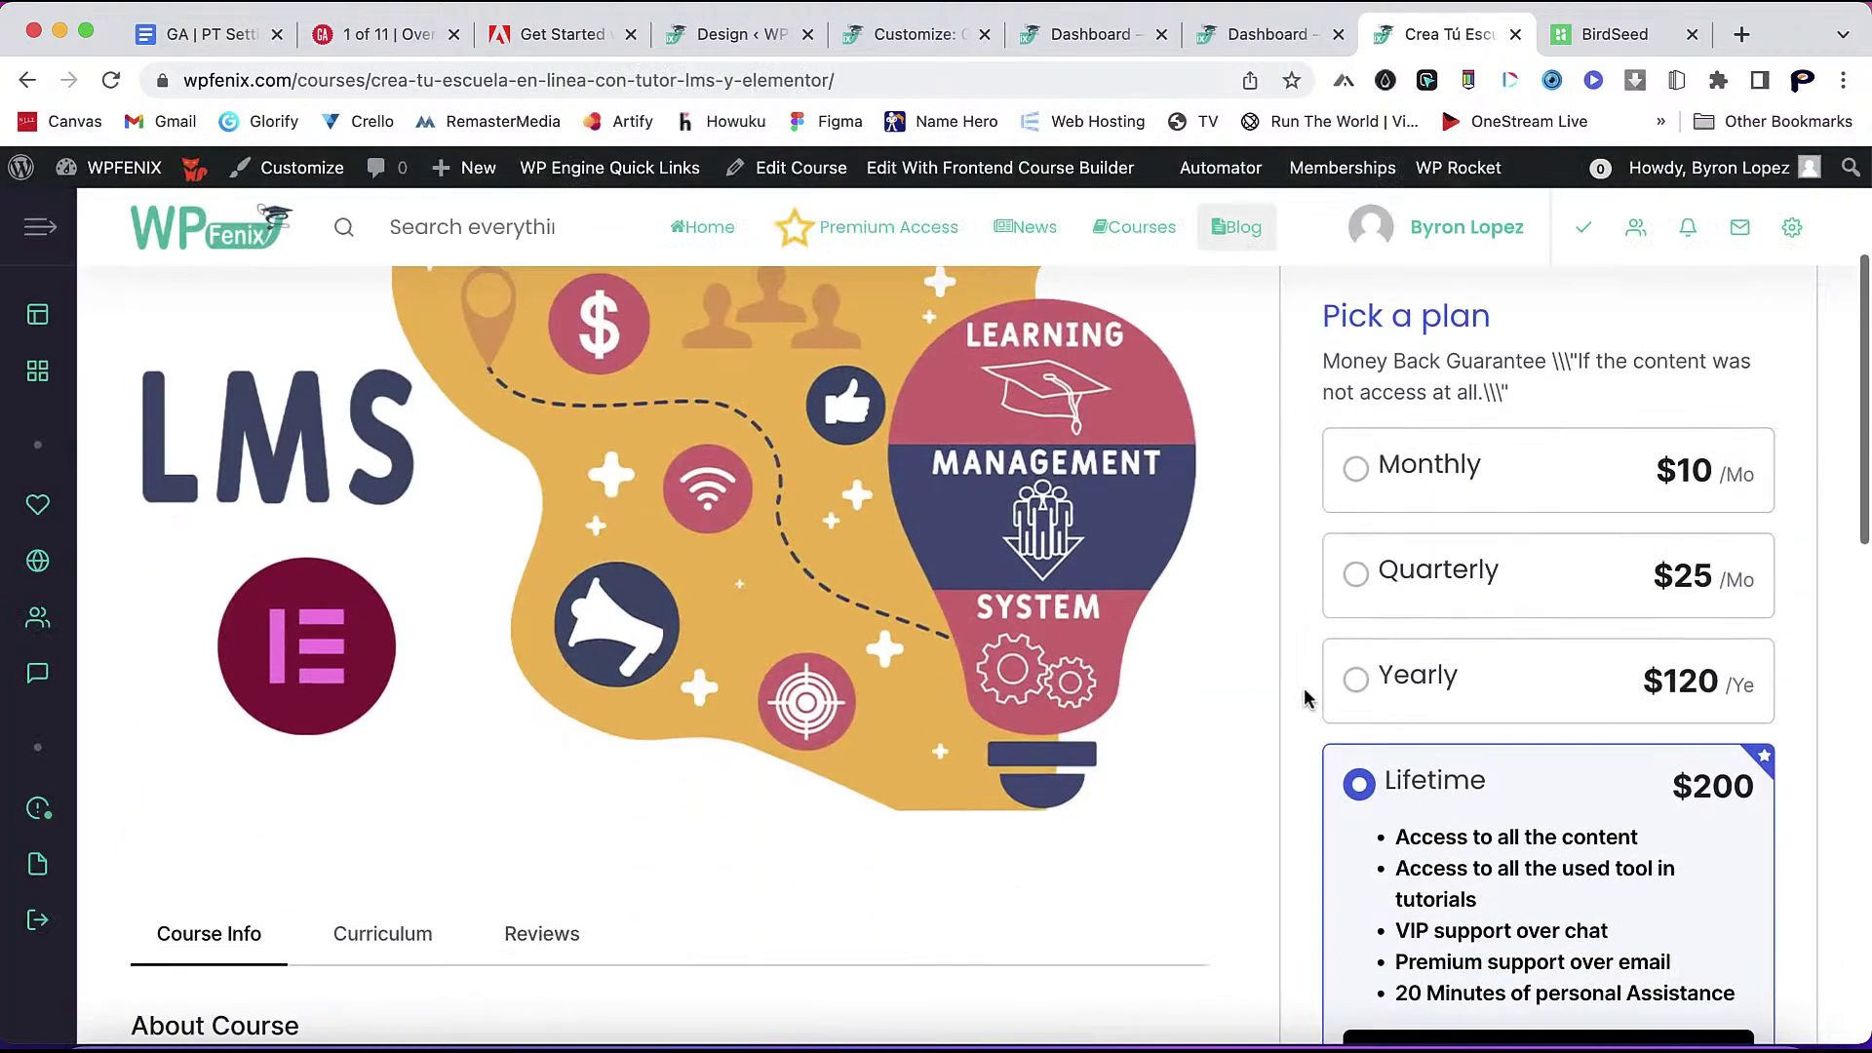
{"action": "scroll", "coordinate": [1307, 697], "scroll_direction": "down", "scroll_amount": 2}
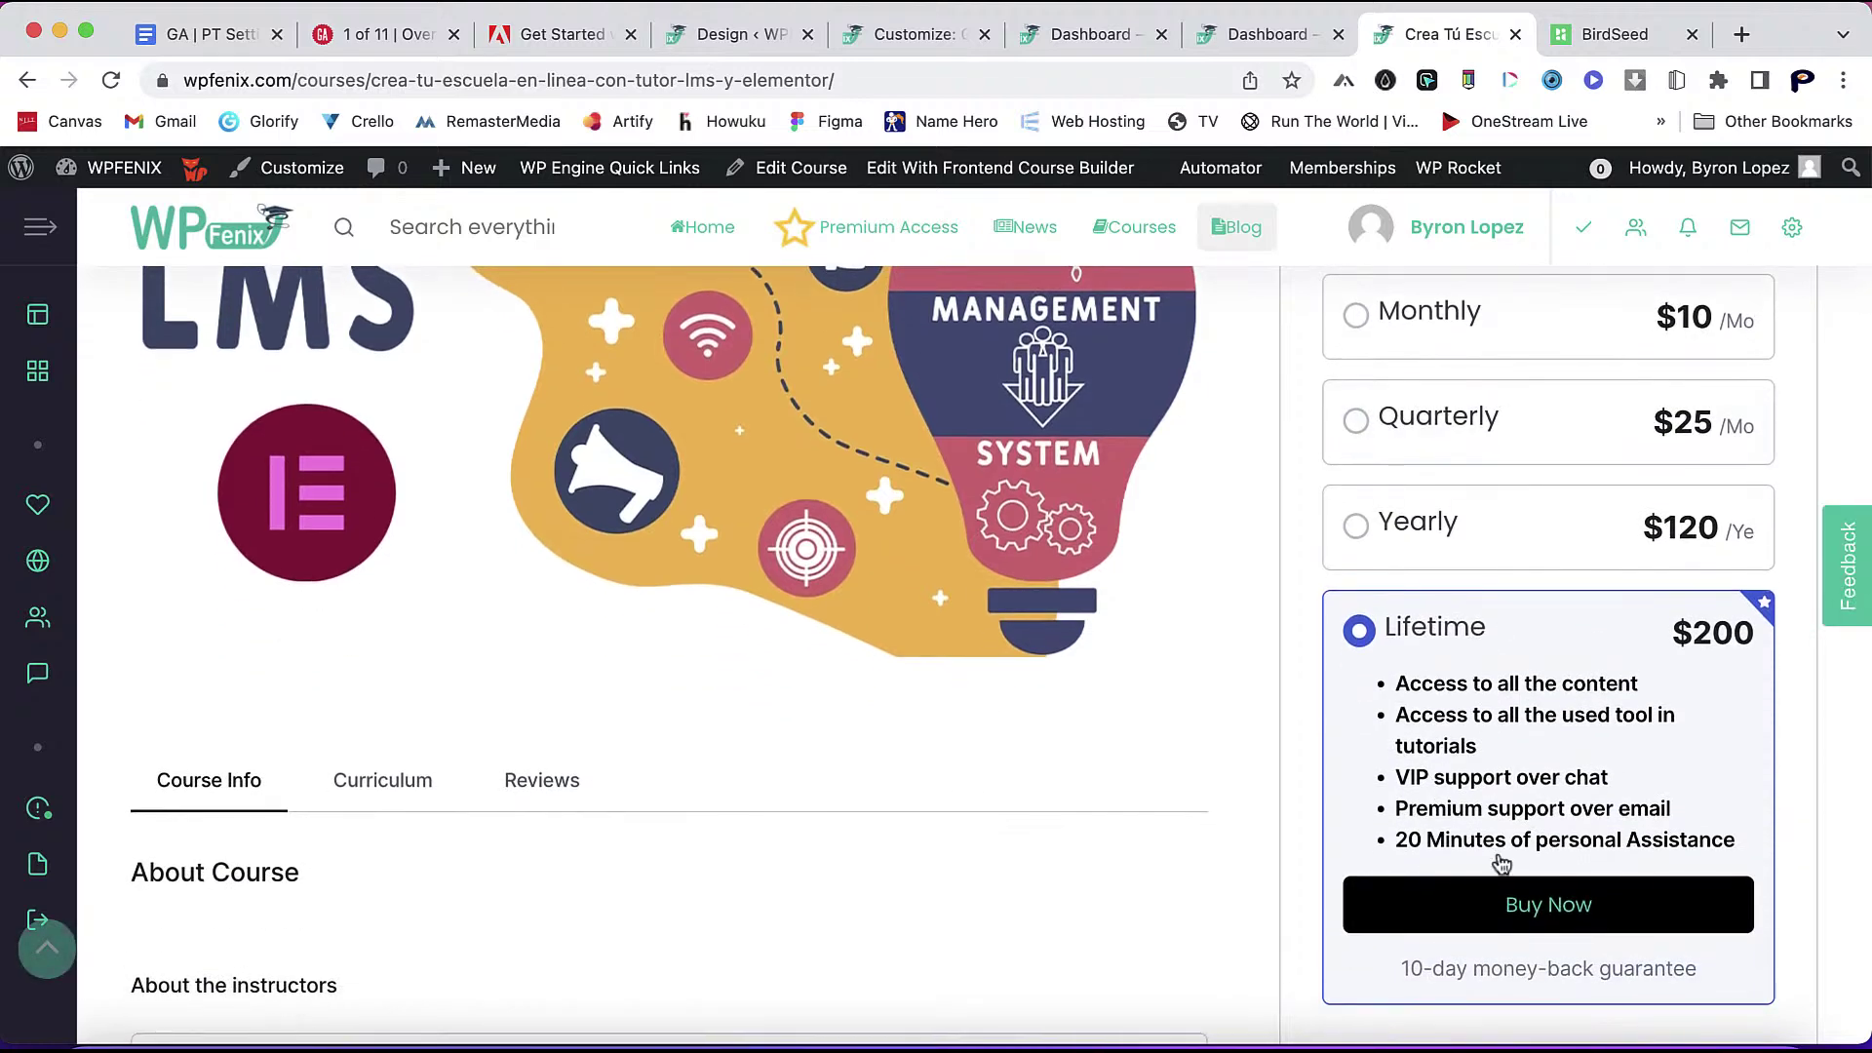
{"action": "scroll", "coordinate": [1369, 690], "scroll_direction": "up", "scroll_amount": 5}
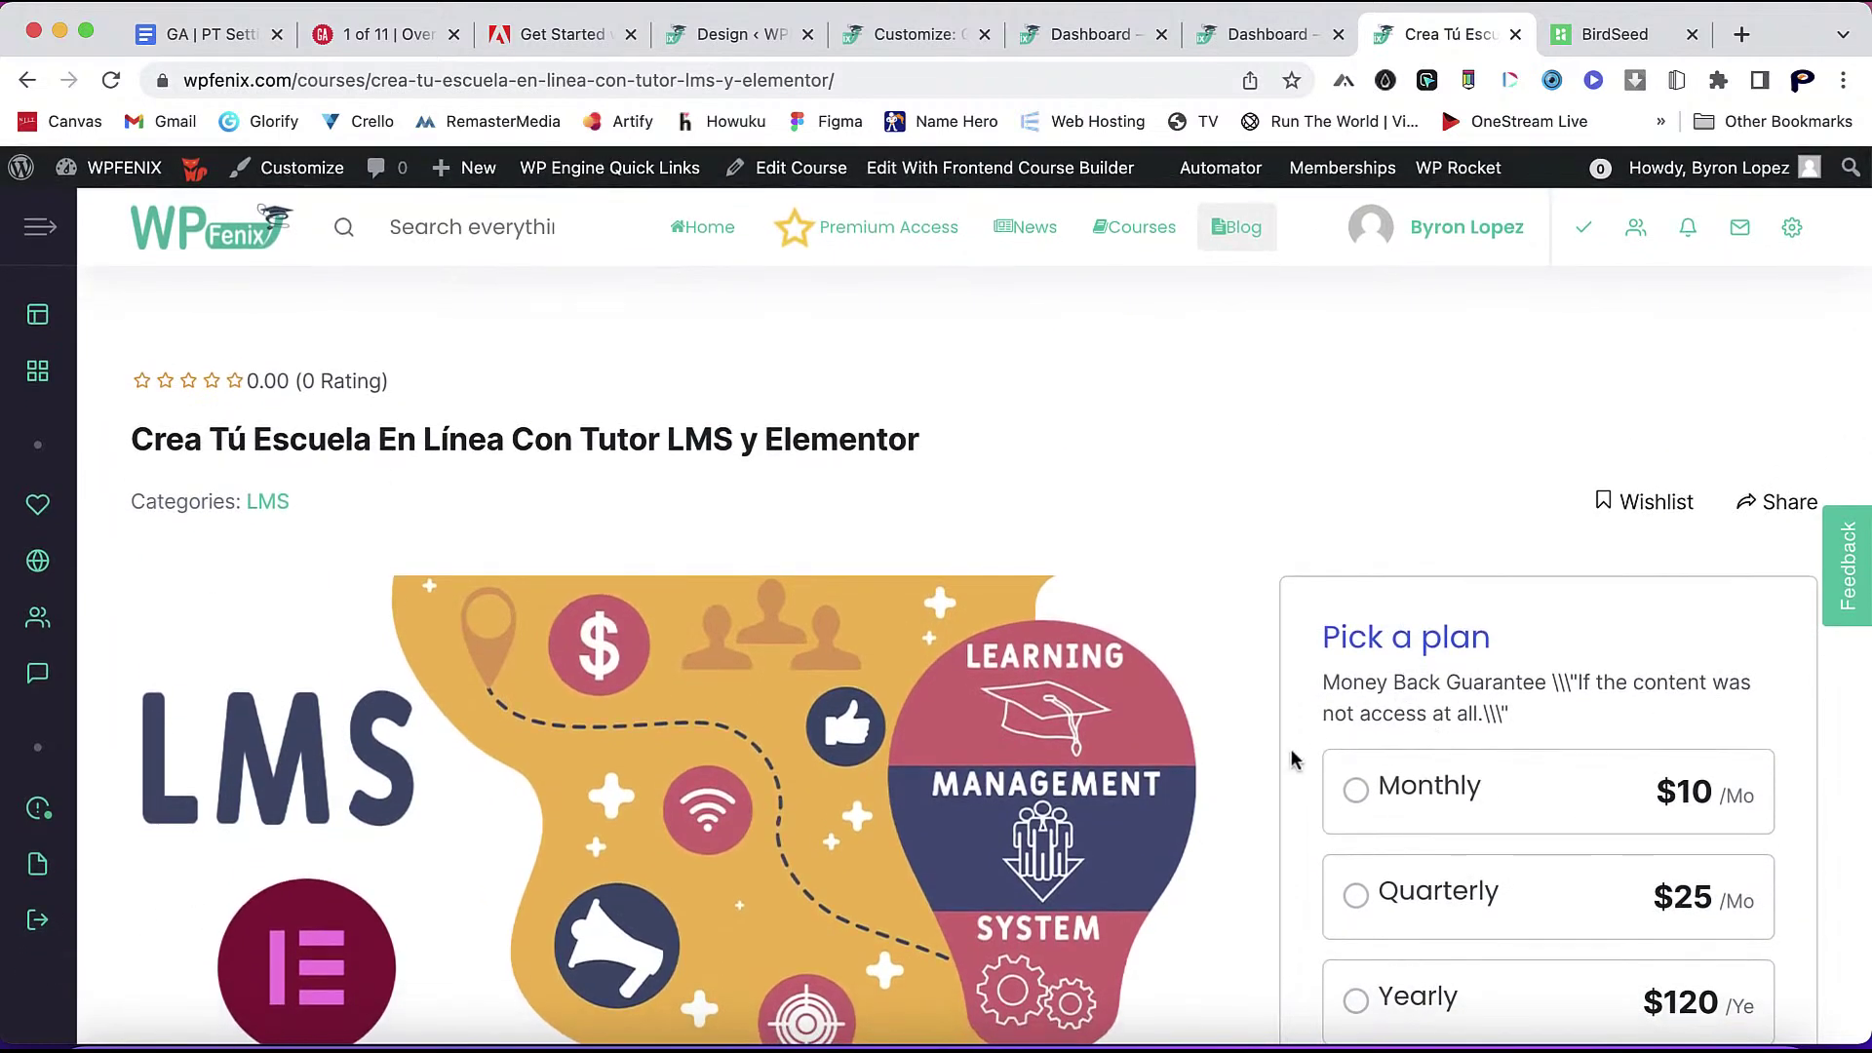
{"action": "scroll", "coordinate": [1293, 759], "scroll_direction": "down", "scroll_amount": 3}
{"action": "scroll", "coordinate": [1293, 758], "scroll_direction": "up", "scroll_amount": 5}
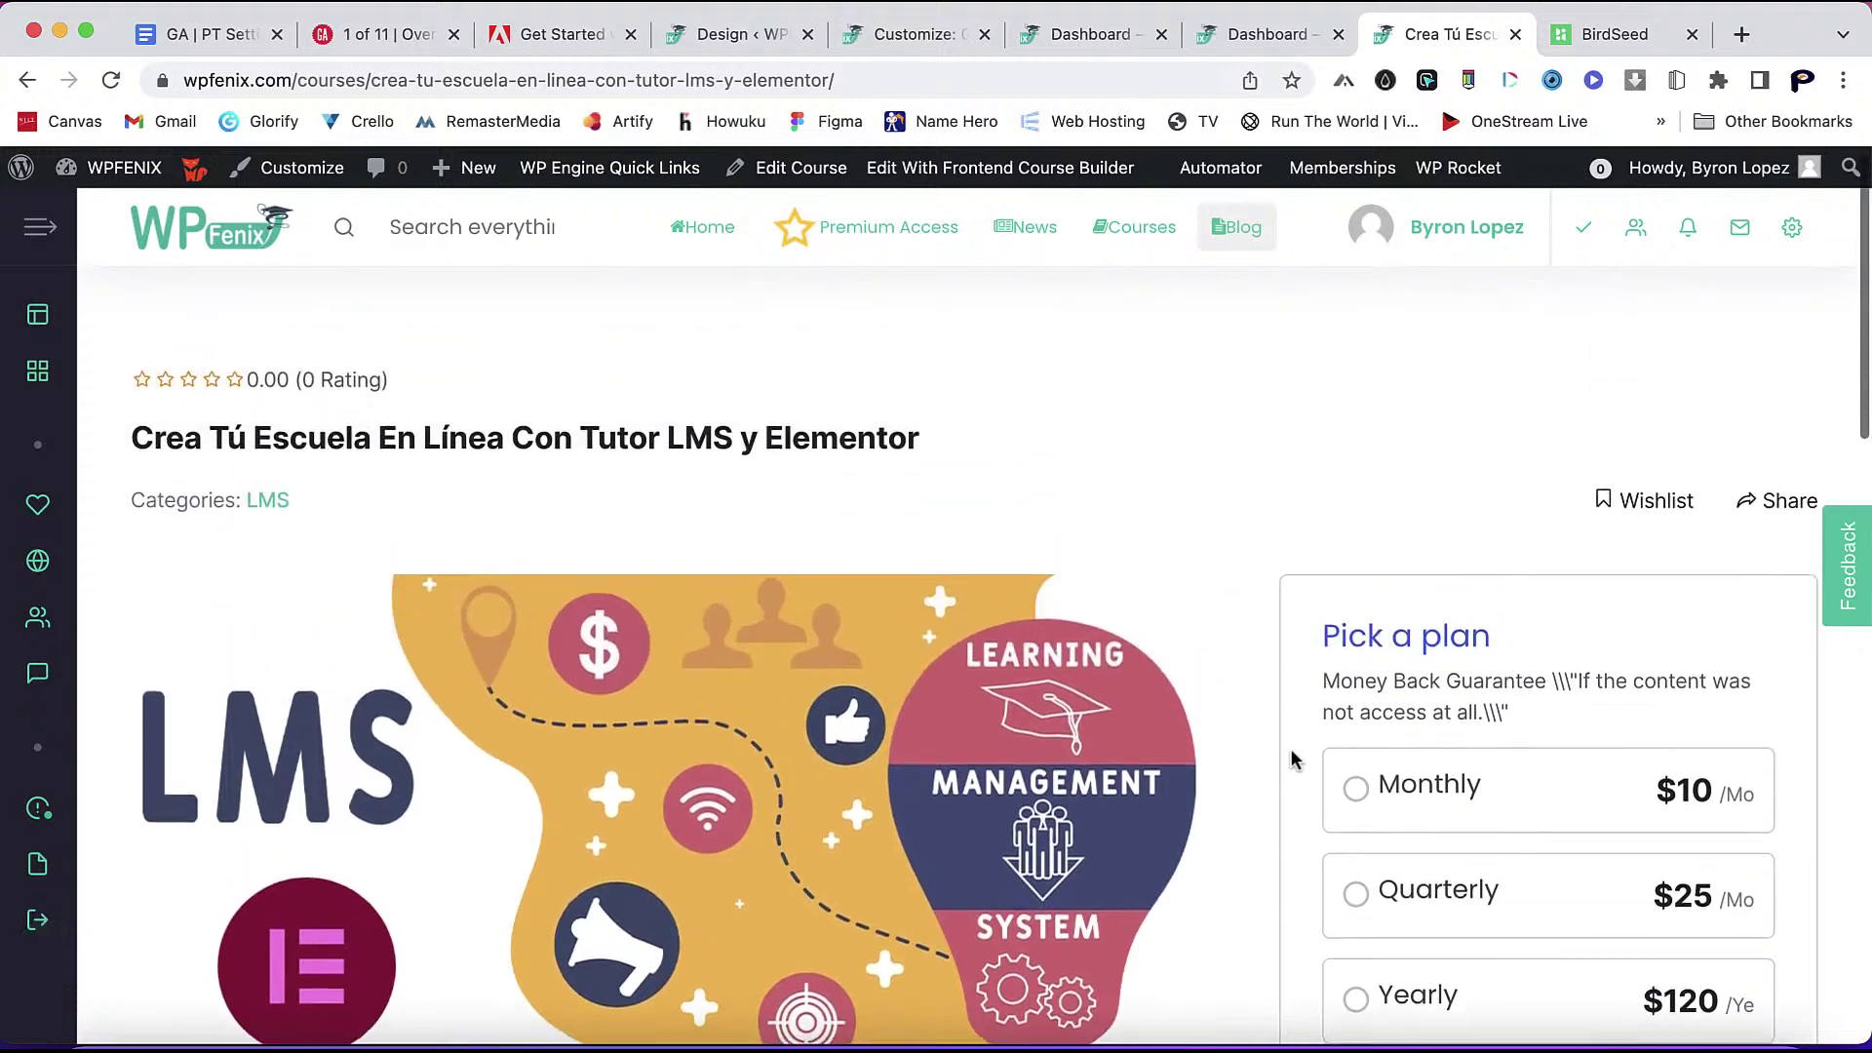
{"action": "scroll", "coordinate": [1293, 758], "scroll_direction": "down", "scroll_amount": 10}
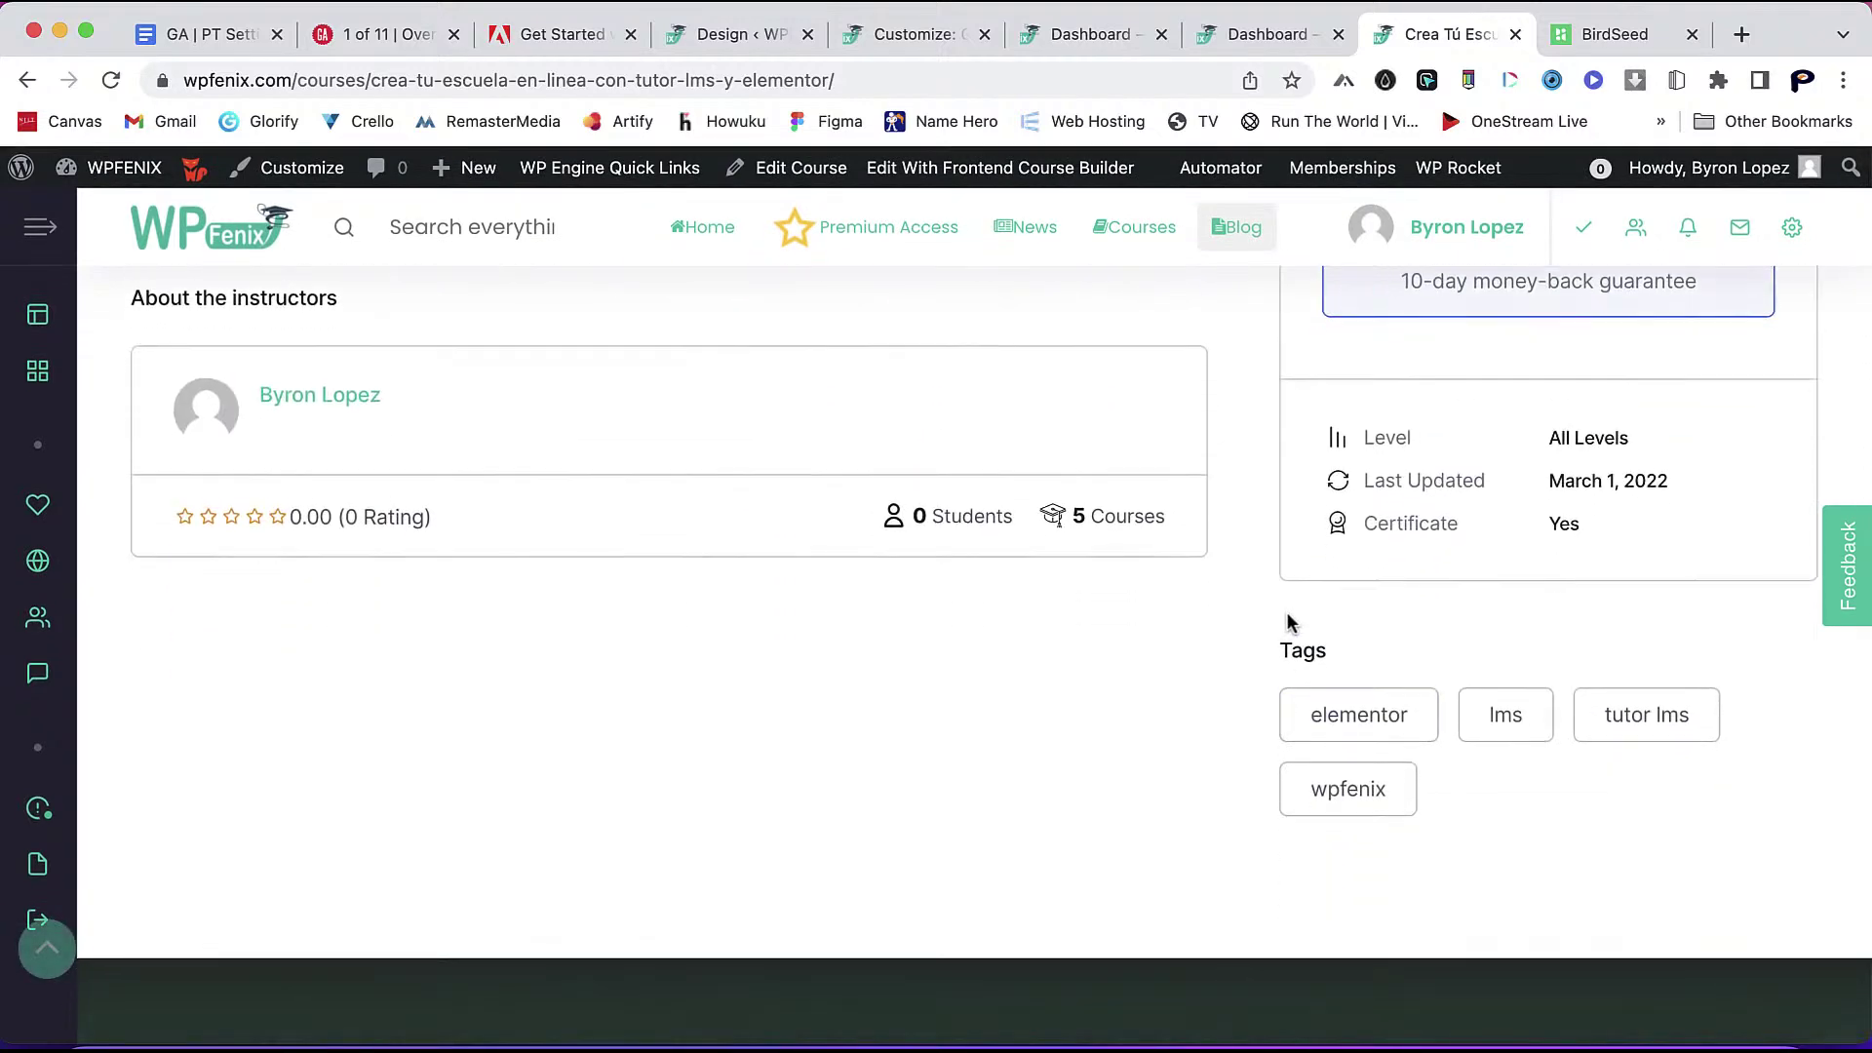
{"action": "scroll", "coordinate": [1287, 623], "scroll_direction": "up", "scroll_amount": 10}
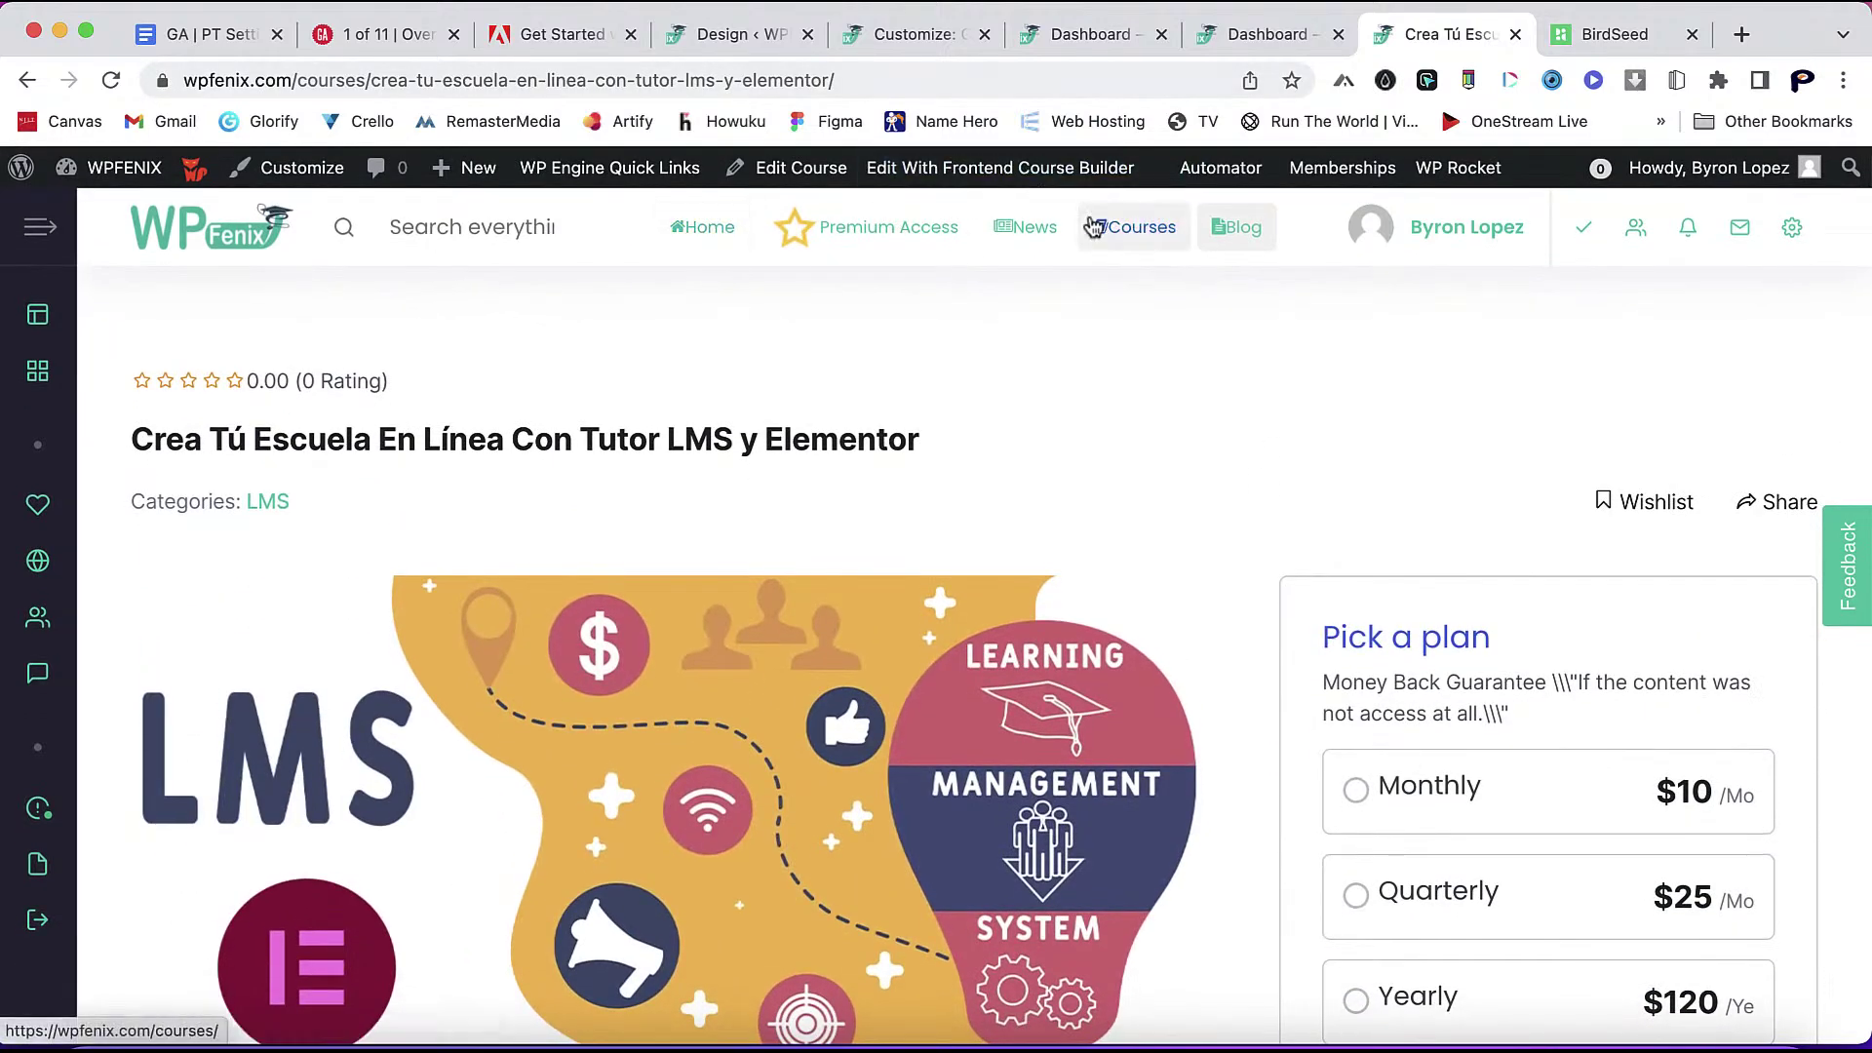
- Open the Courses catalogue from the site header, then switch to the site dashboard tab
{"action": "left_click", "coordinate": [1094, 226]}
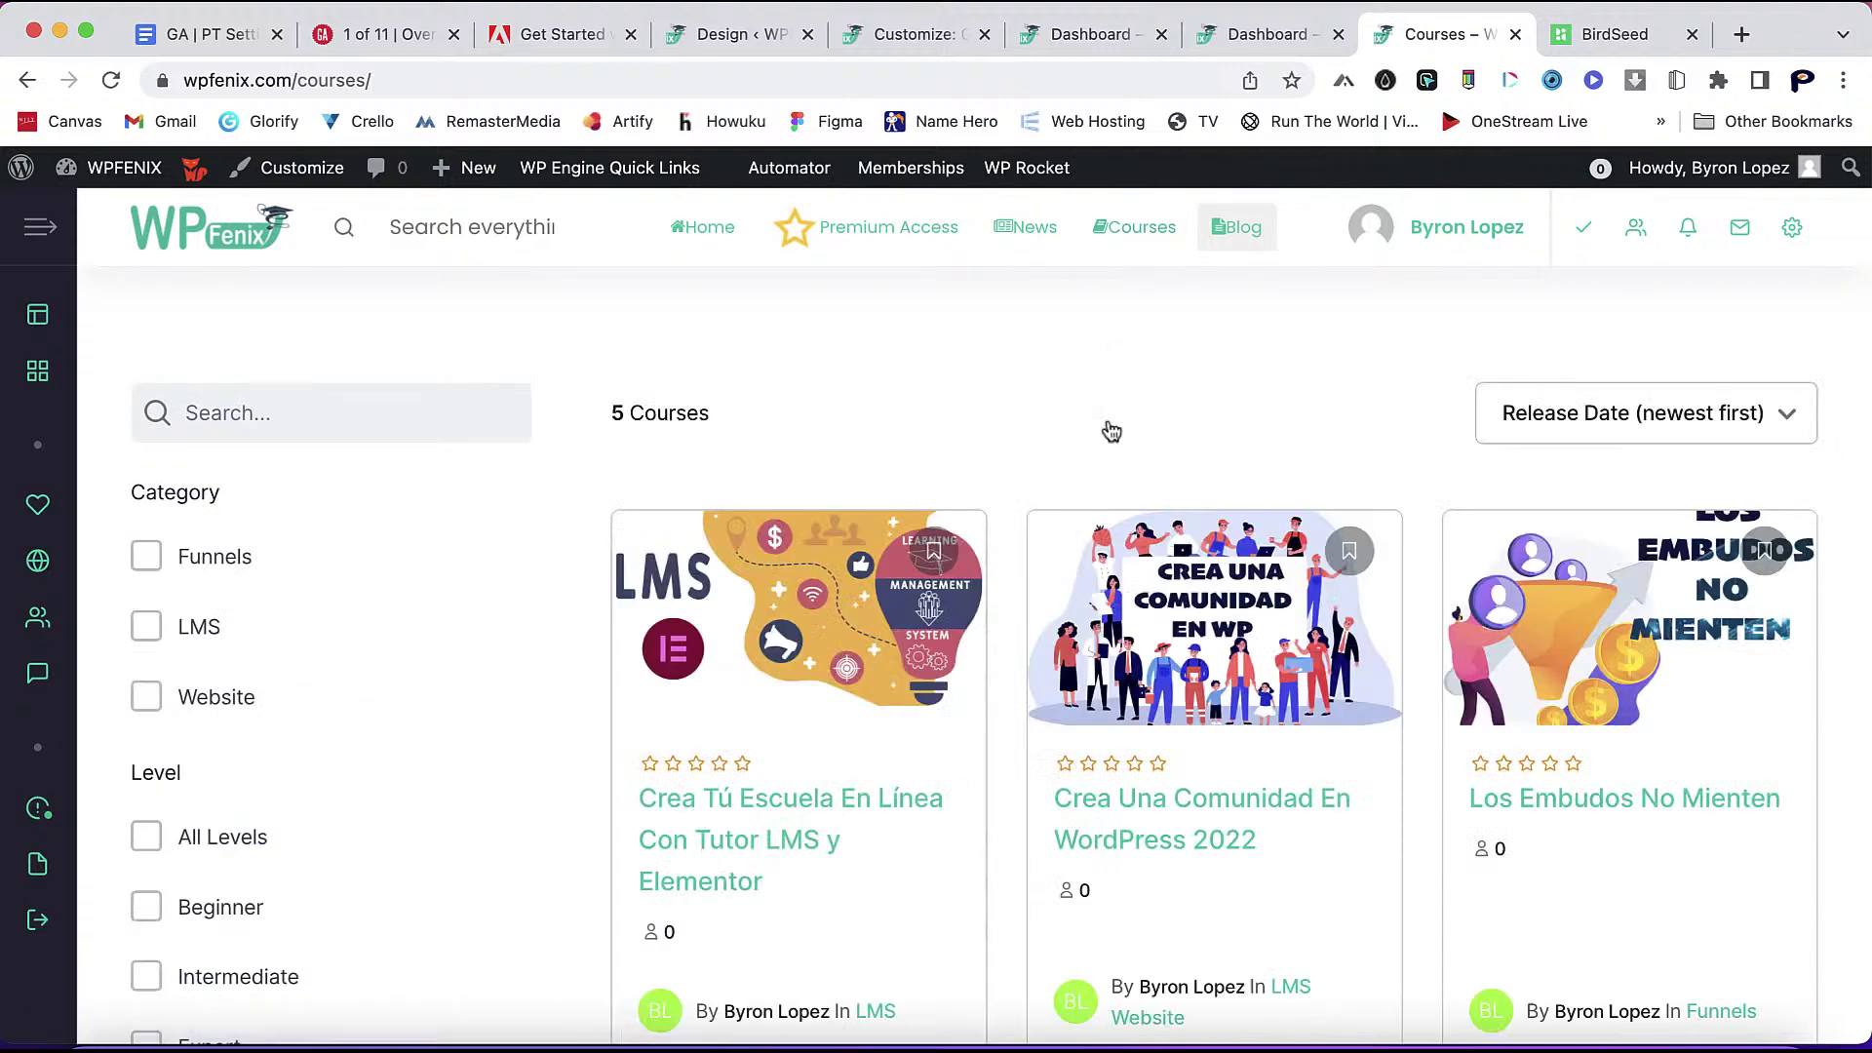
{"action": "scroll", "coordinate": [1063, 698], "scroll_direction": "down", "scroll_amount": 5}
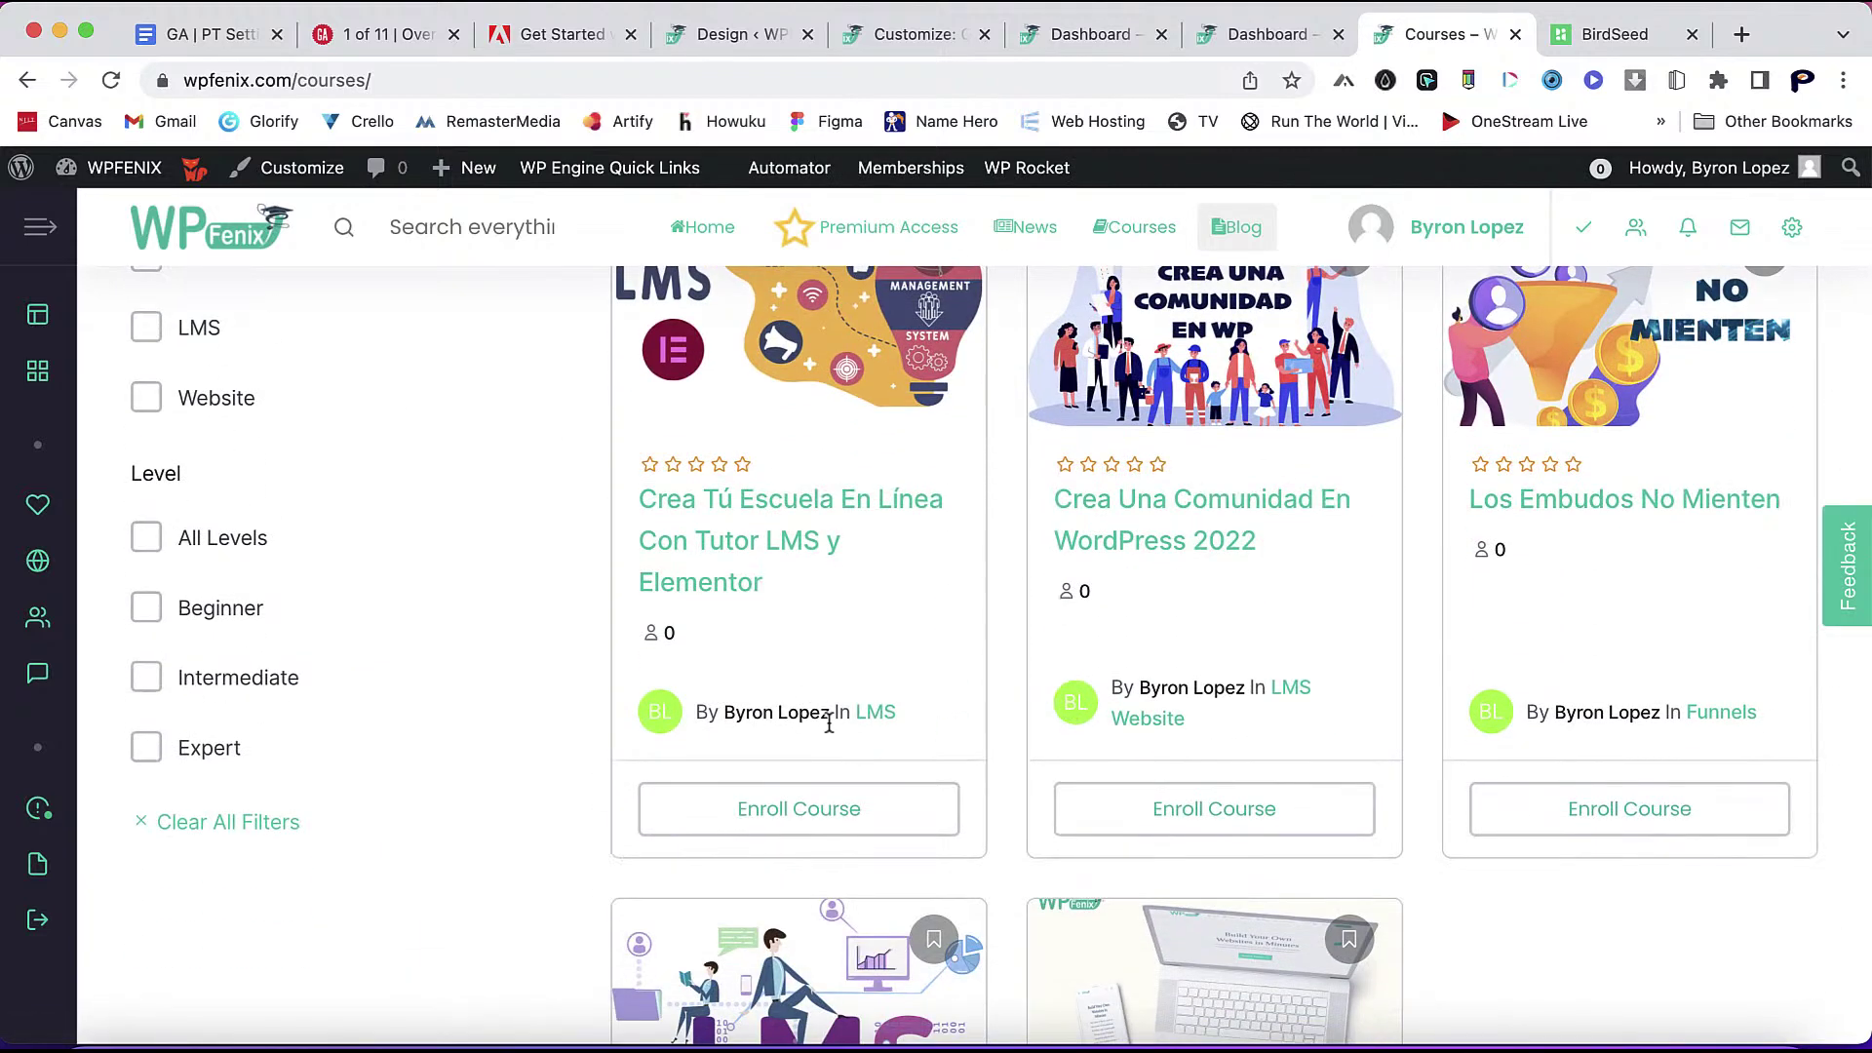
{"action": "left_click", "coordinate": [1263, 35]}
- In Design course details, switch off Instructor Info, Q&A, Author and Duration, then save
{"action": "left_click", "coordinate": [738, 39]}
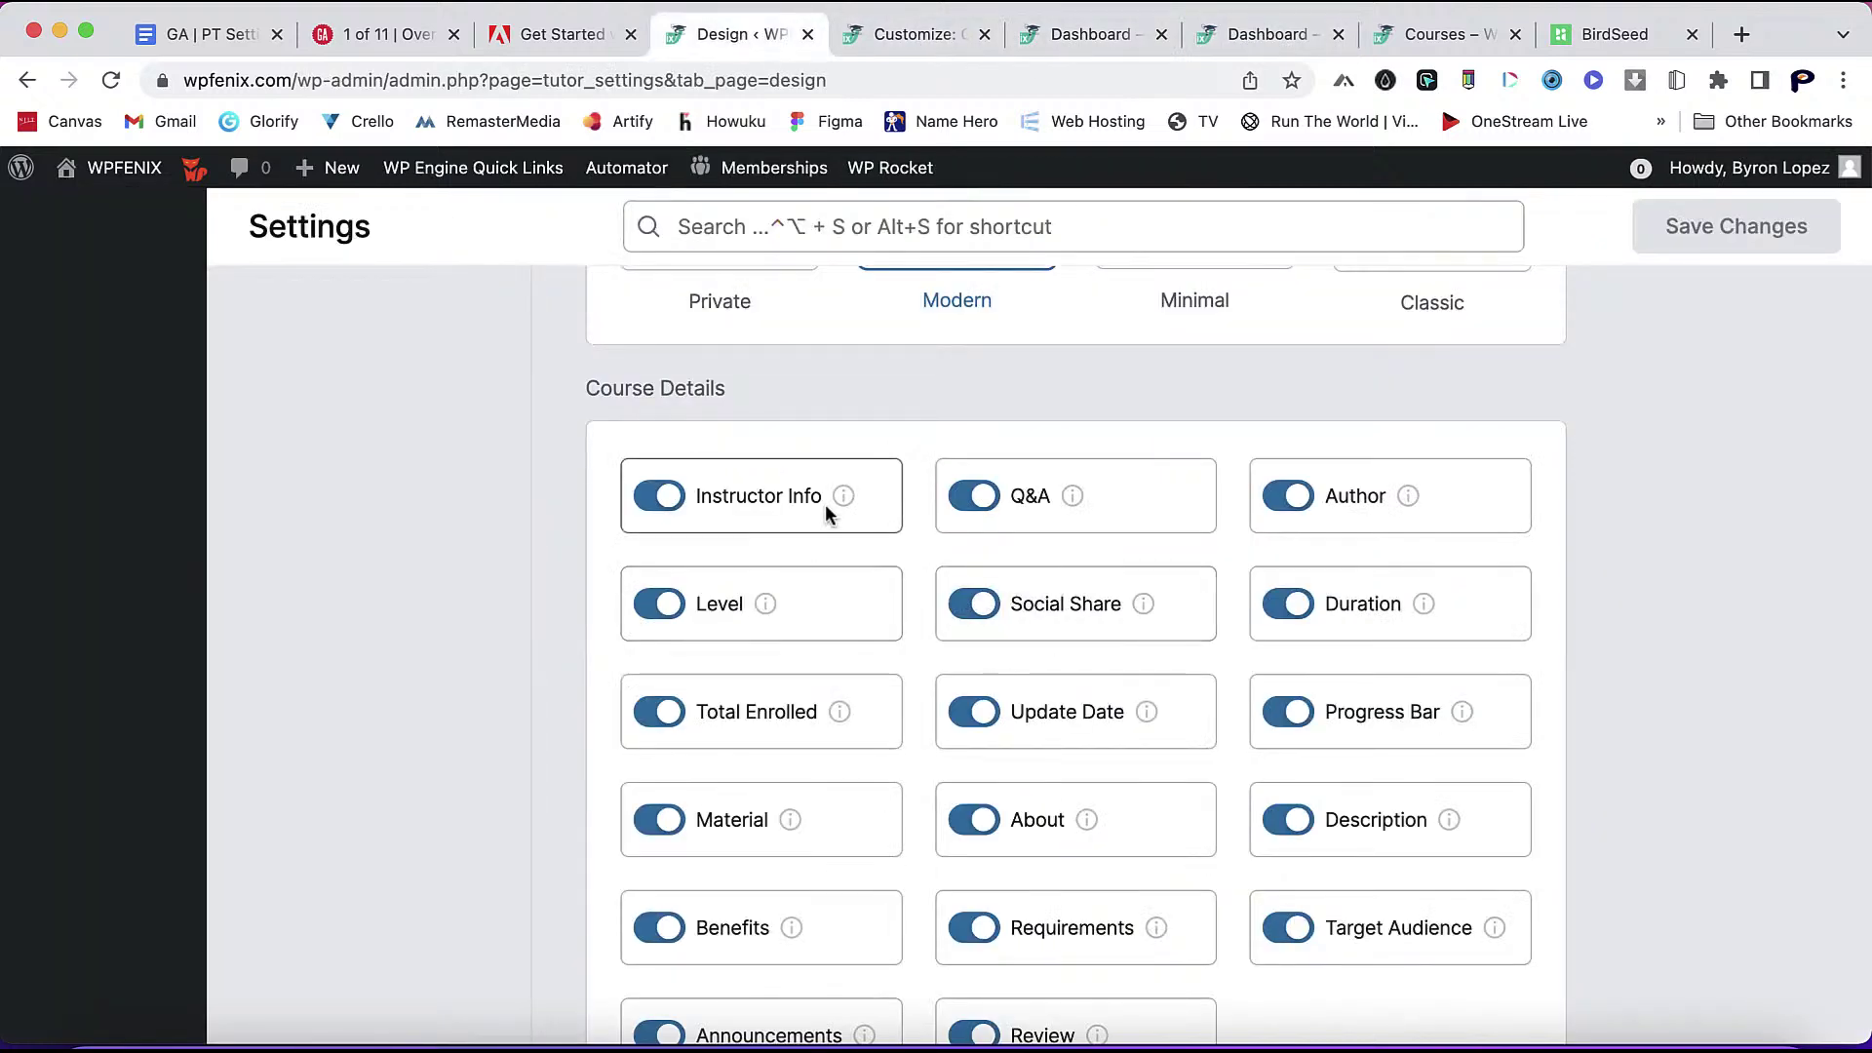
{"action": "left_click", "coordinate": [667, 497]}
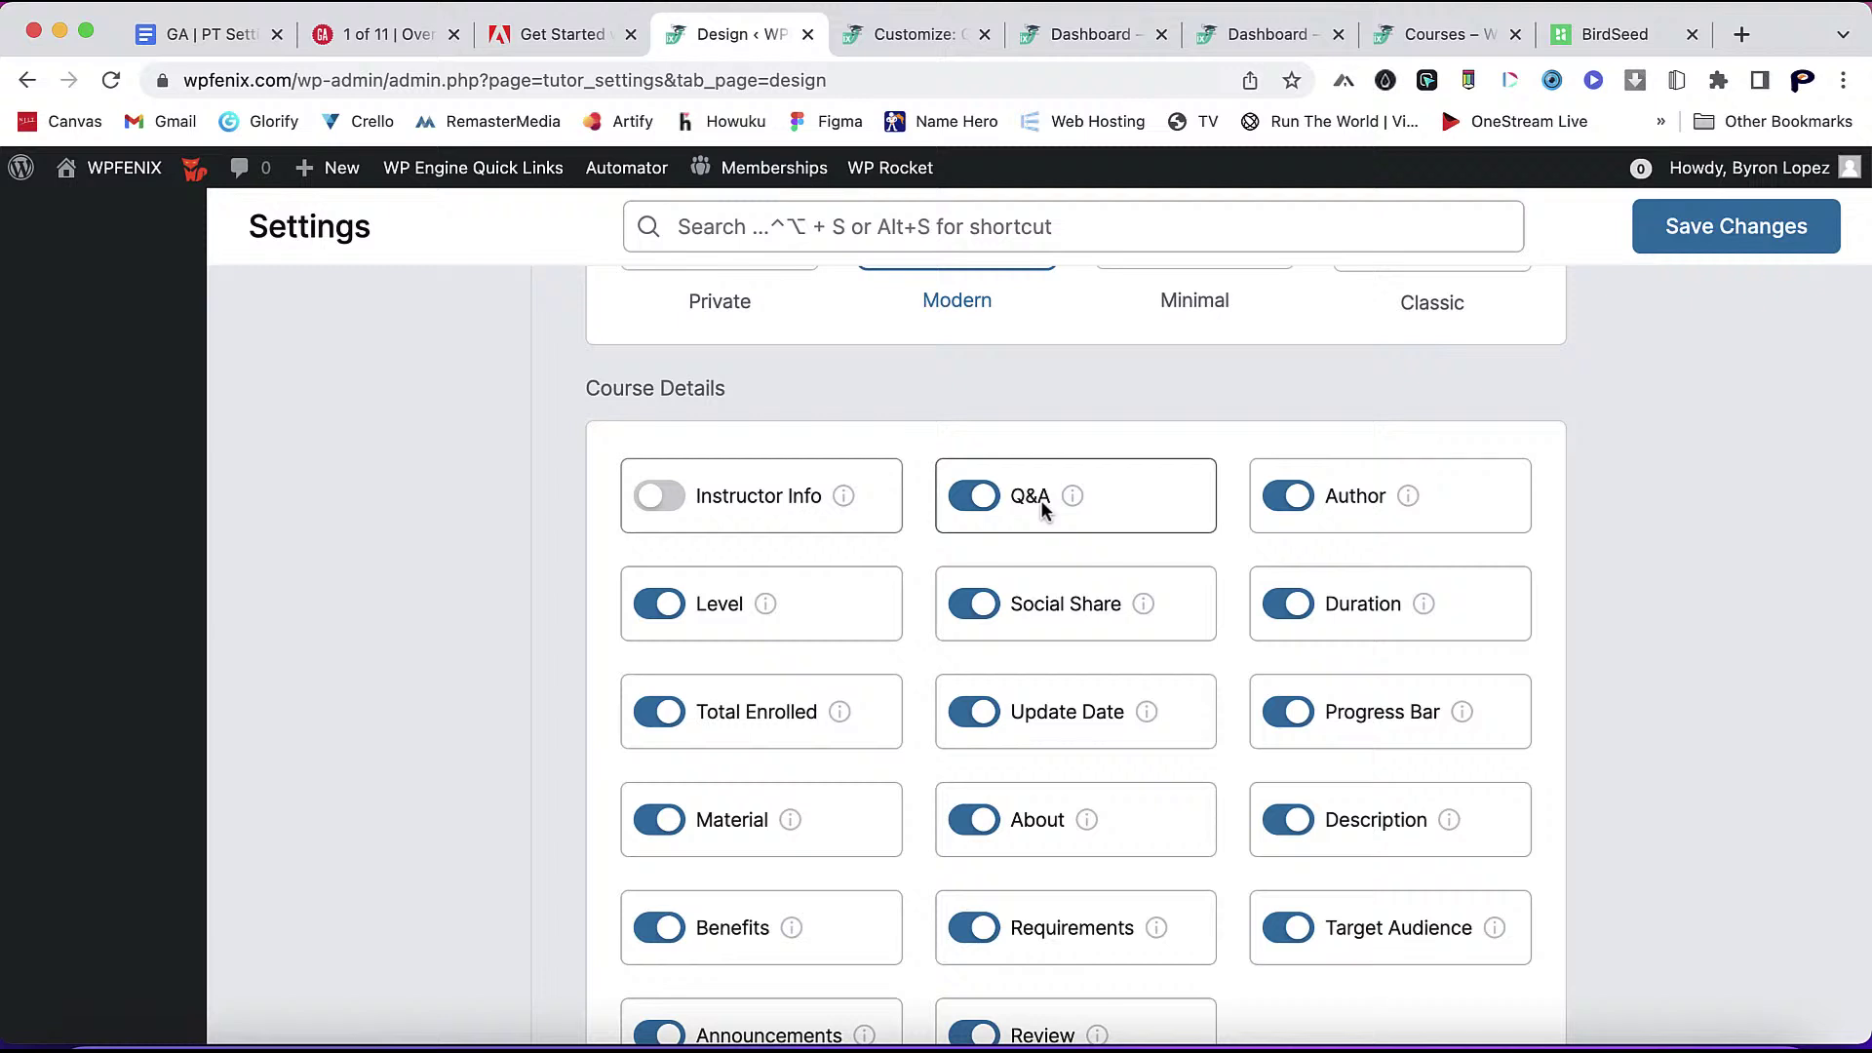
{"action": "left_click", "coordinate": [974, 496]}
{"action": "left_click", "coordinate": [1287, 496]}
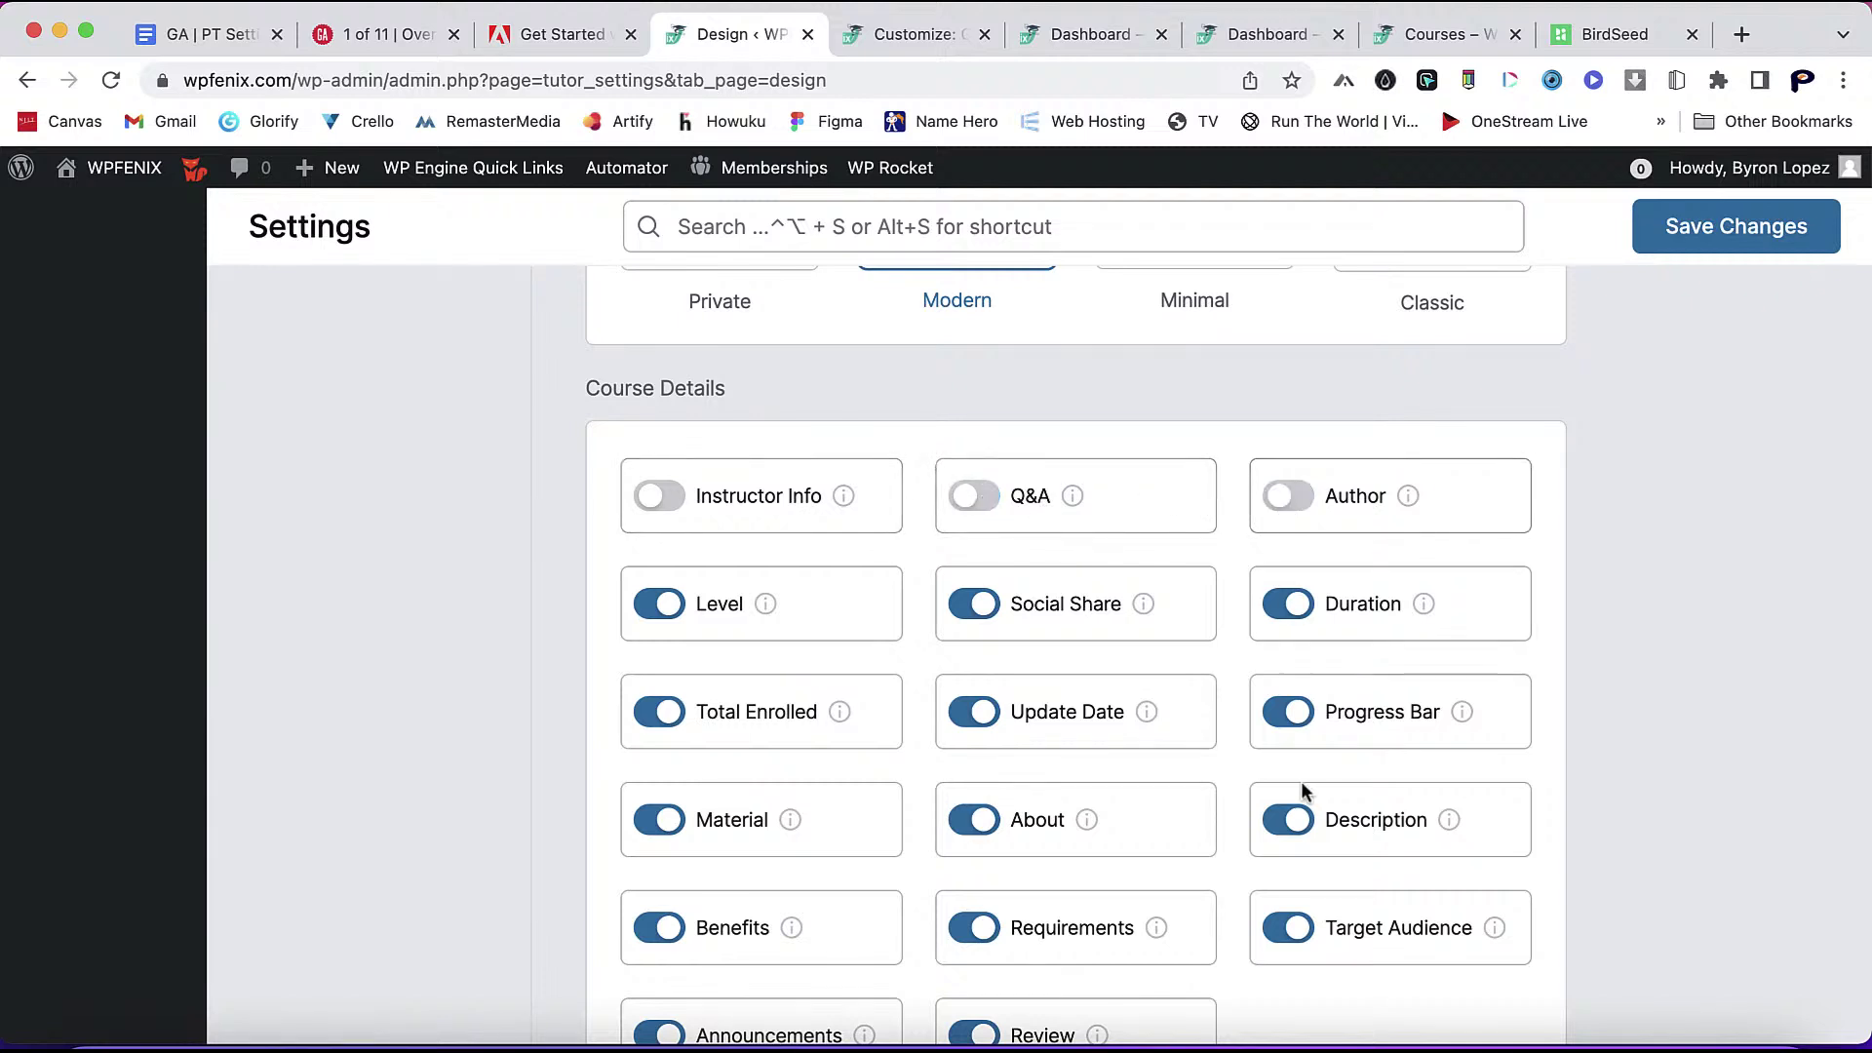
{"action": "scroll", "coordinate": [1296, 806], "scroll_direction": "down", "scroll_amount": 2}
{"action": "scroll", "coordinate": [1275, 889], "scroll_direction": "down", "scroll_amount": 4}
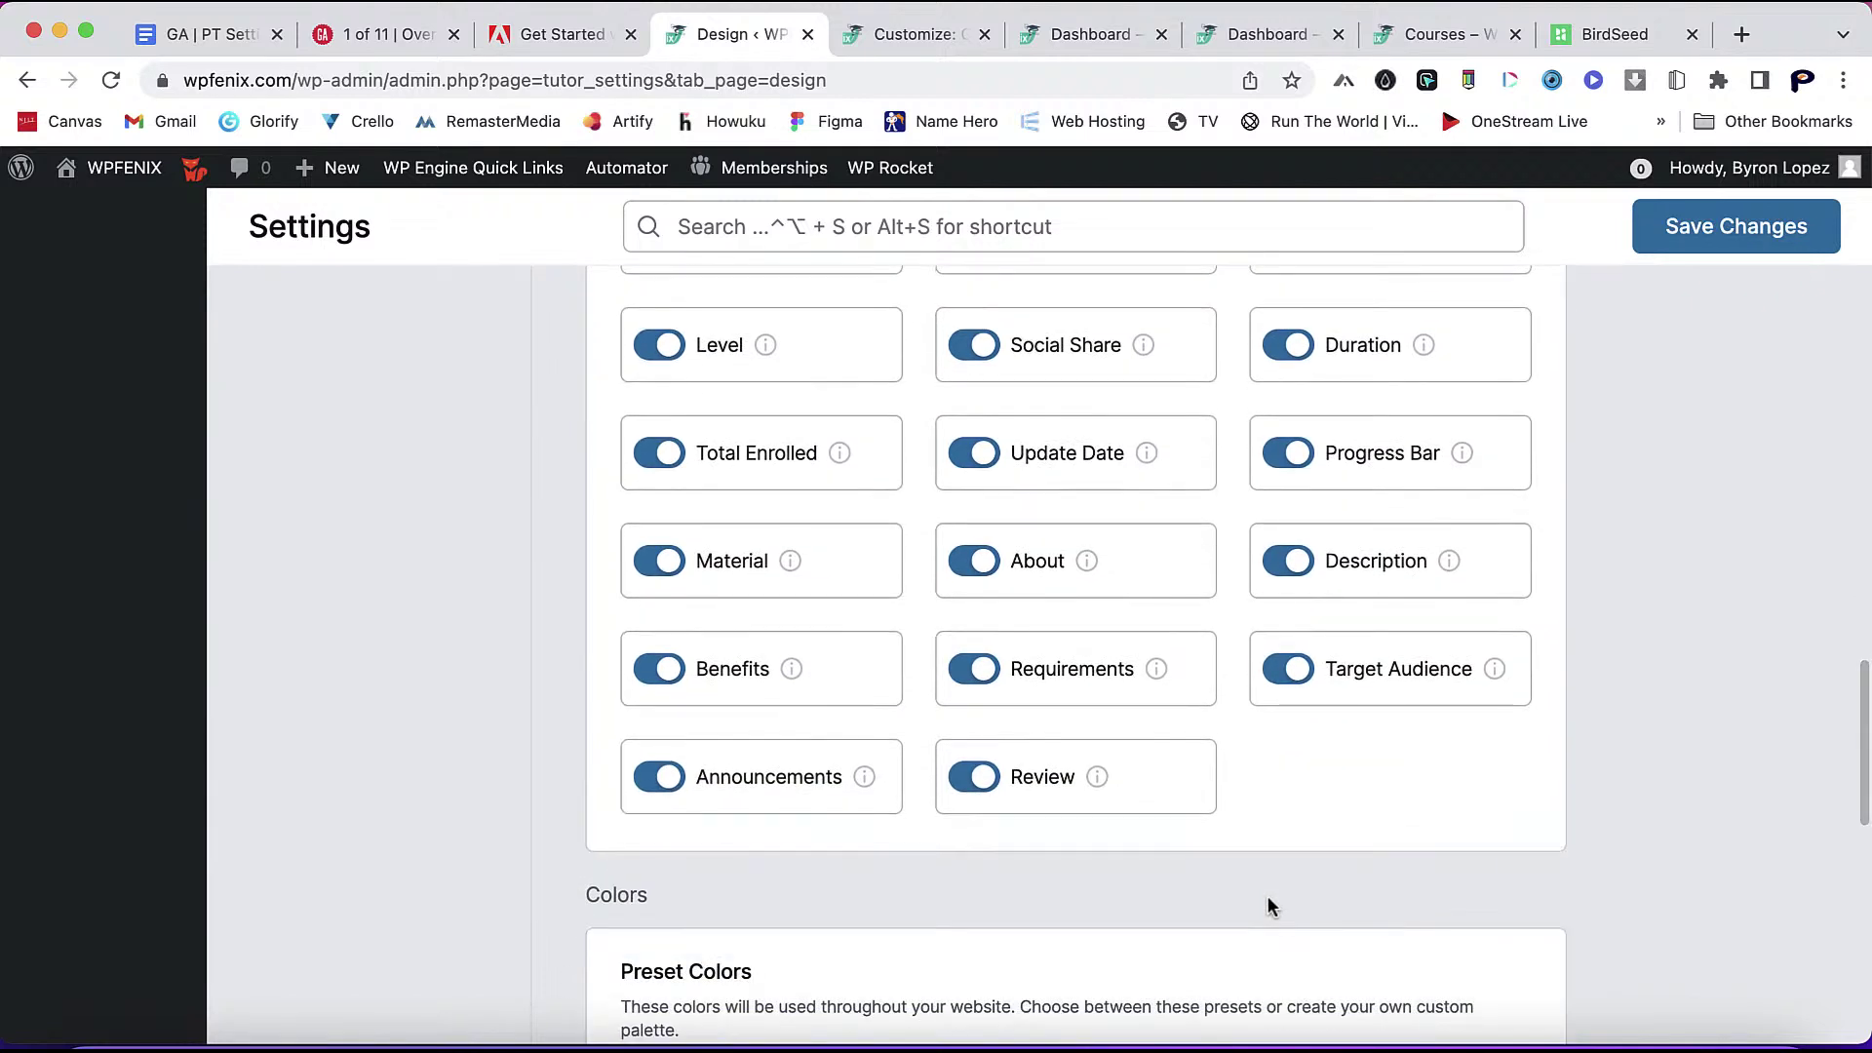
{"action": "scroll", "coordinate": [1213, 770], "scroll_direction": "up", "scroll_amount": 4}
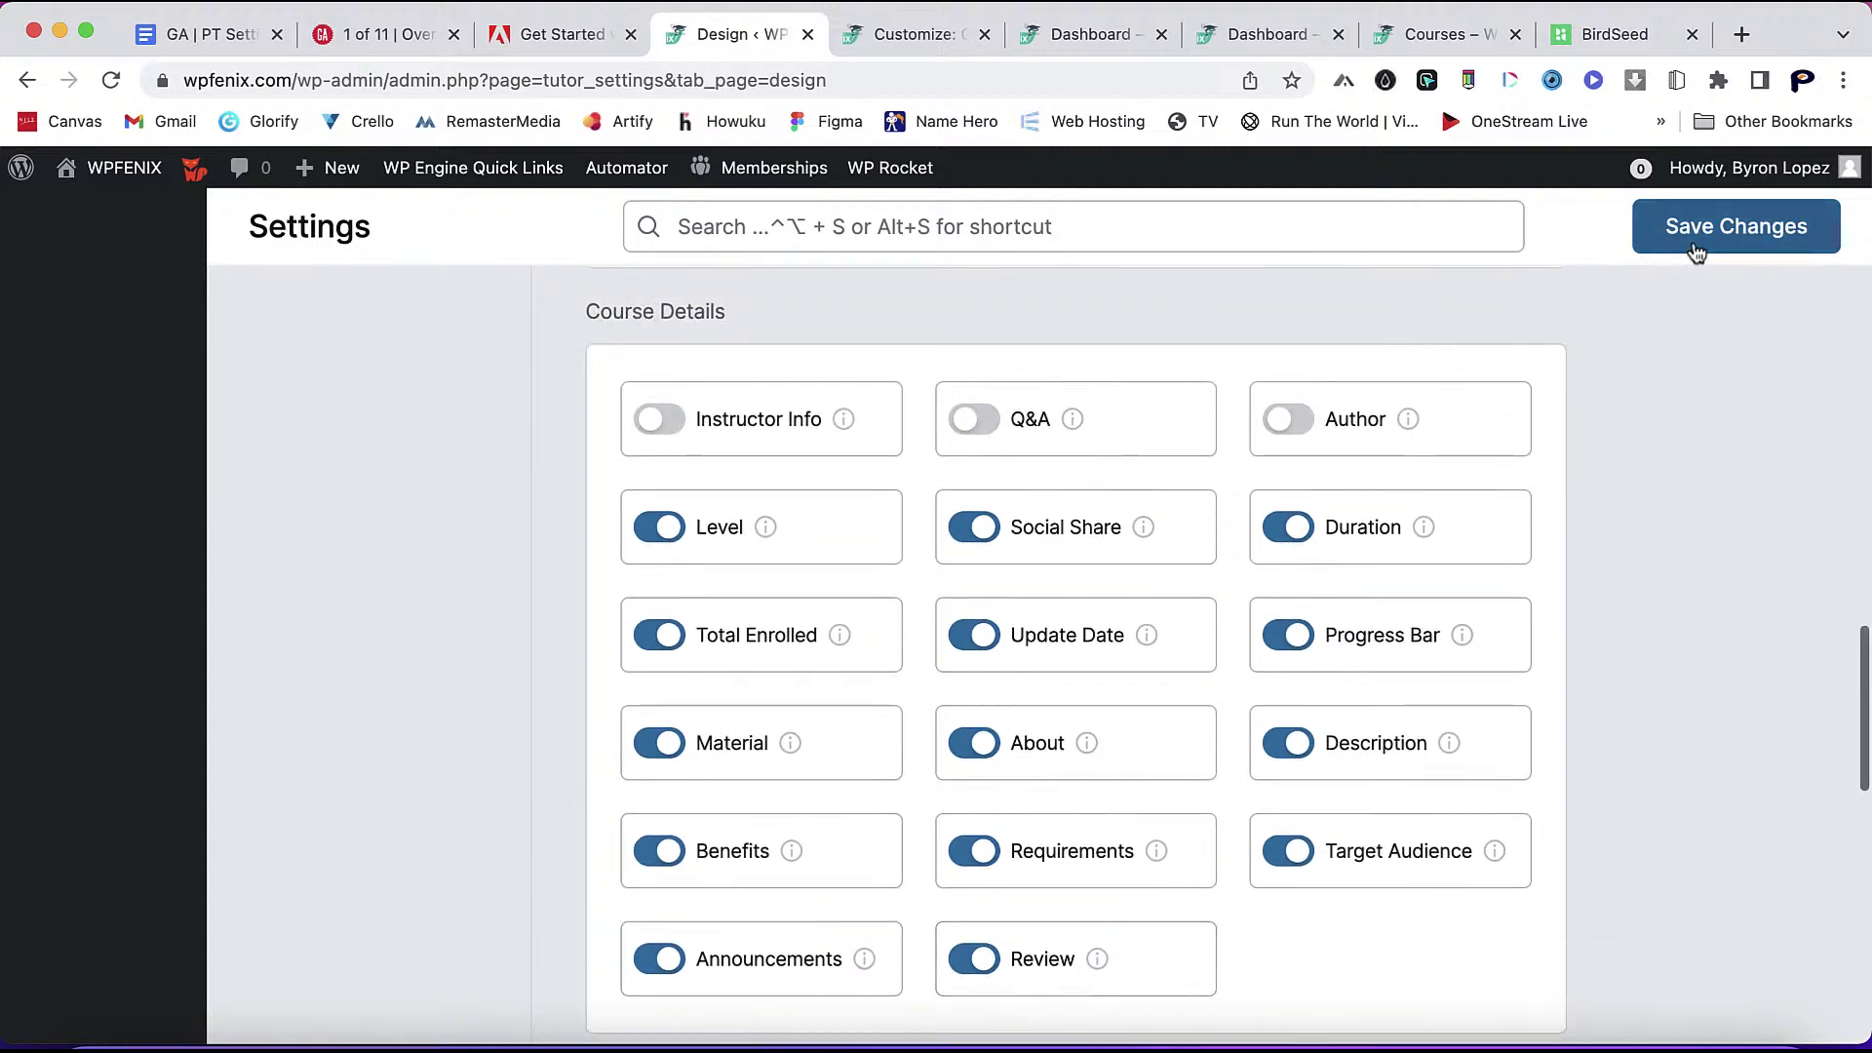
{"action": "mouse_move", "coordinate": [1414, 543]}
{"action": "left_click", "coordinate": [1283, 526]}
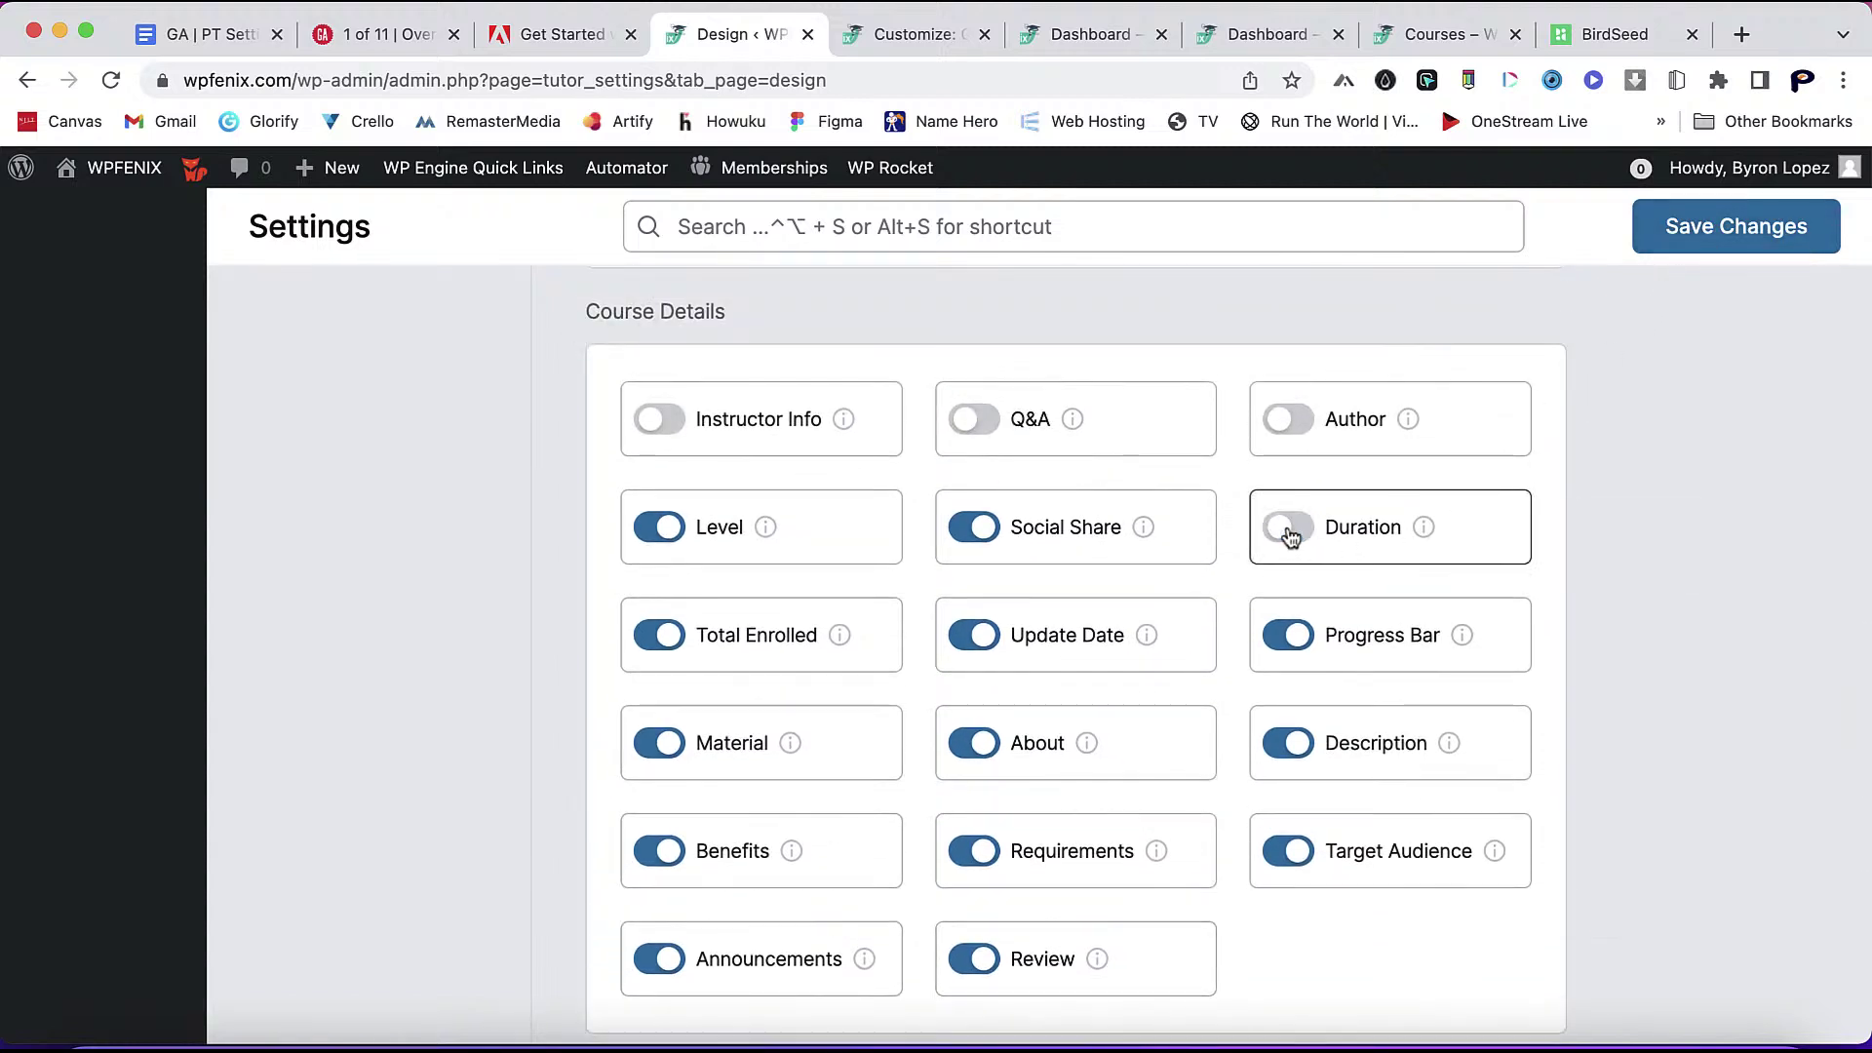
{"action": "left_click", "coordinate": [1682, 234]}
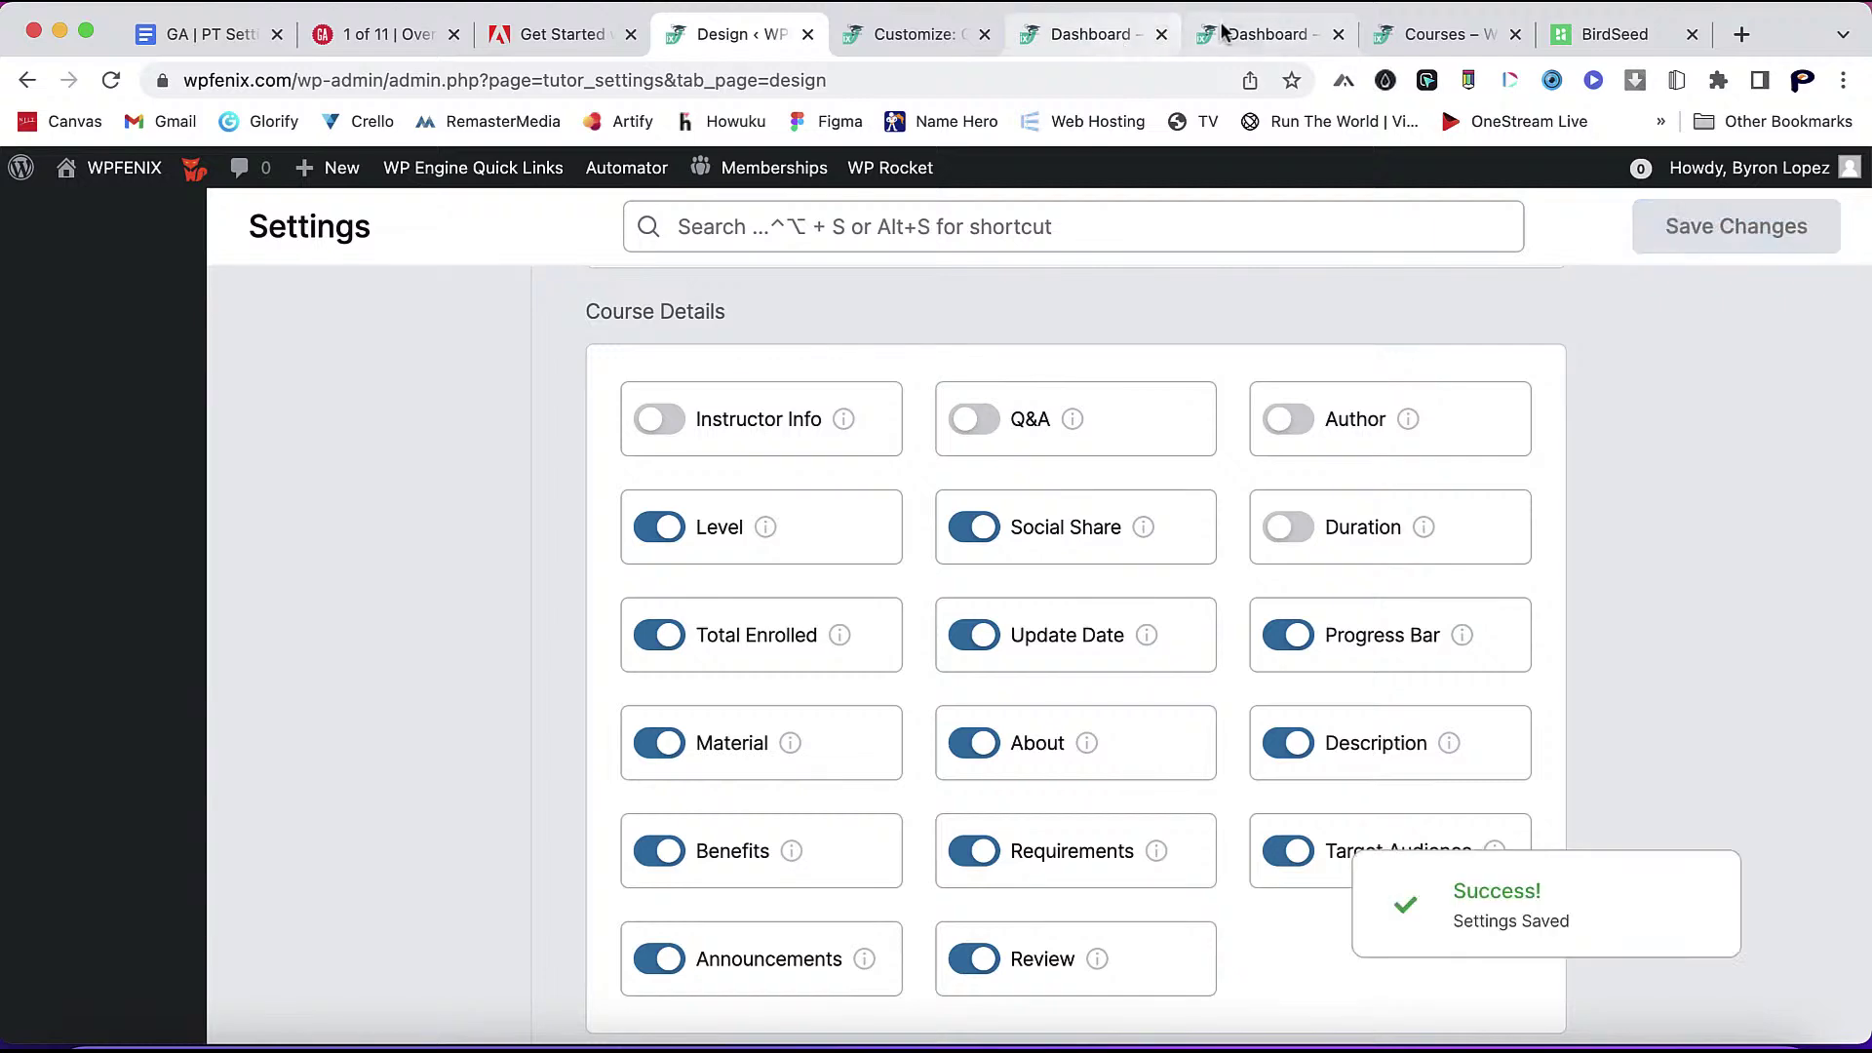
- Reload the courses listing and clear the site cache with WP Rocket
{"action": "left_click", "coordinate": [1425, 39]}
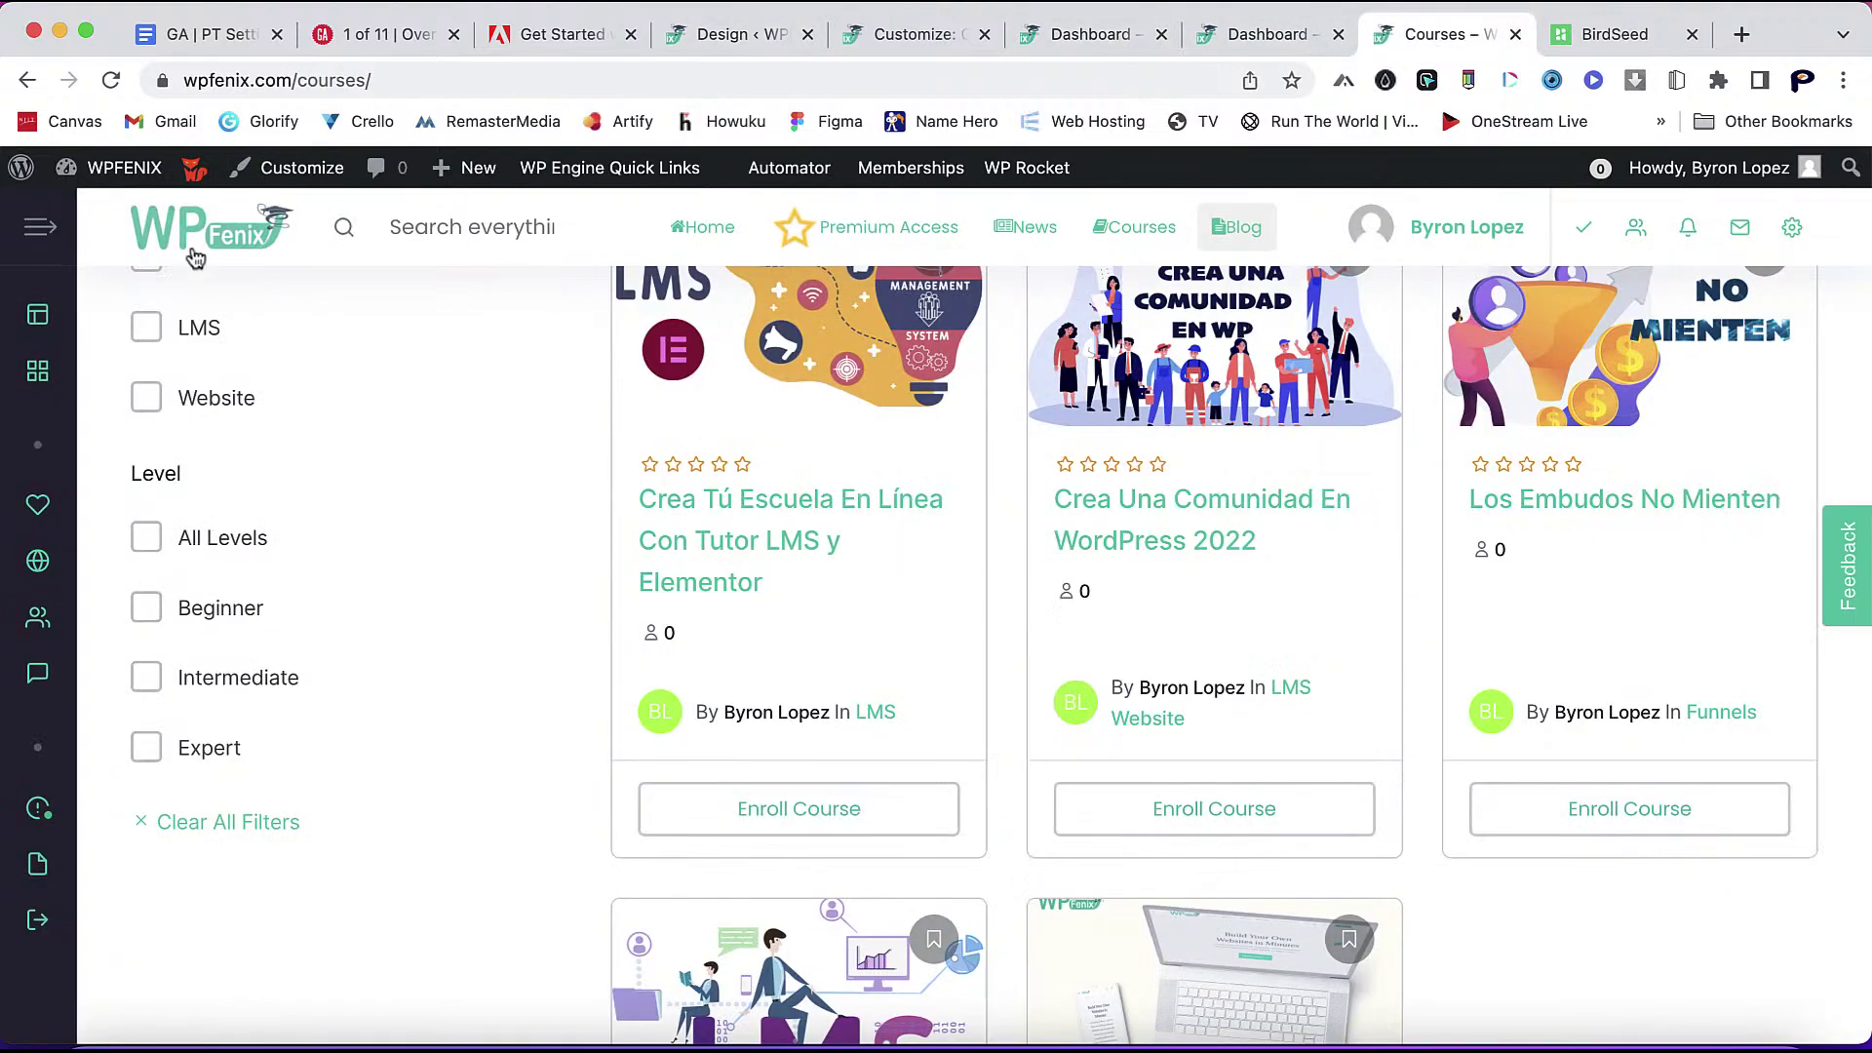
{"action": "left_click", "coordinate": [110, 83]}
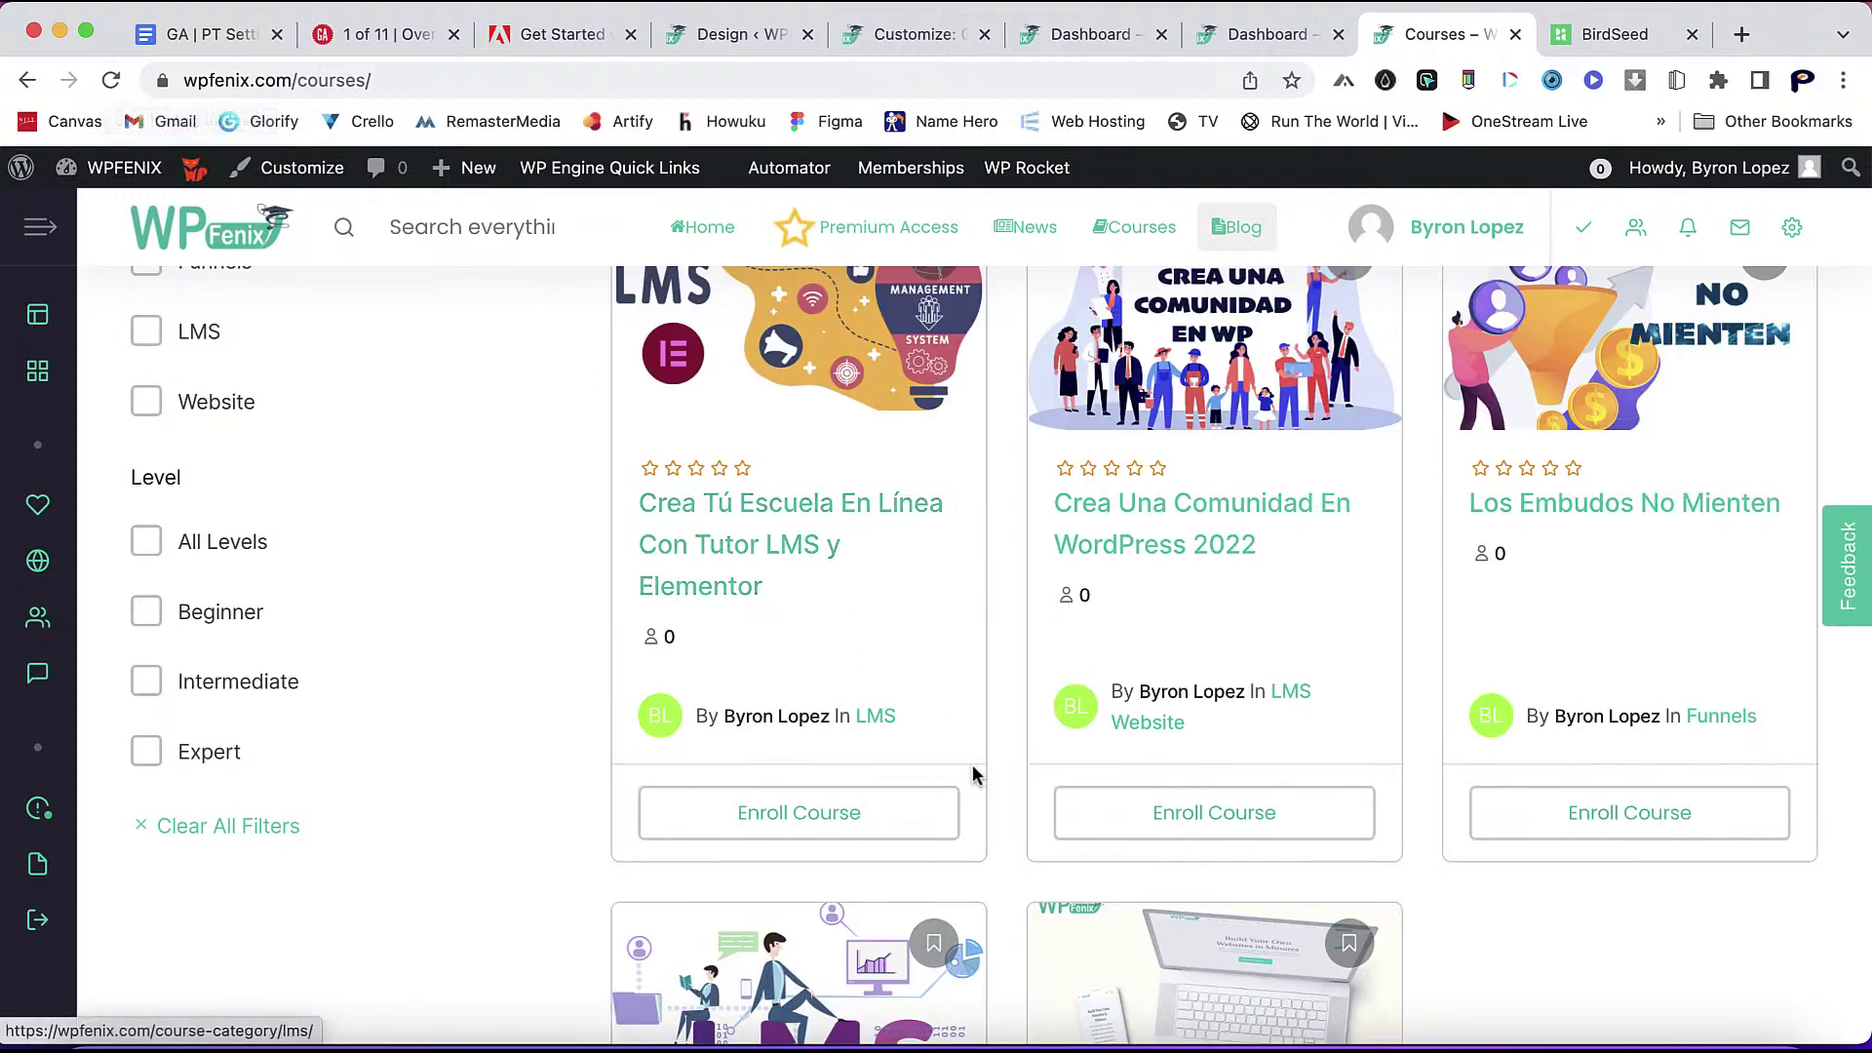
{"action": "scroll", "coordinate": [1014, 799], "scroll_direction": "down", "scroll_amount": 3}
{"action": "scroll", "coordinate": [1044, 819], "scroll_direction": "up", "scroll_amount": 3}
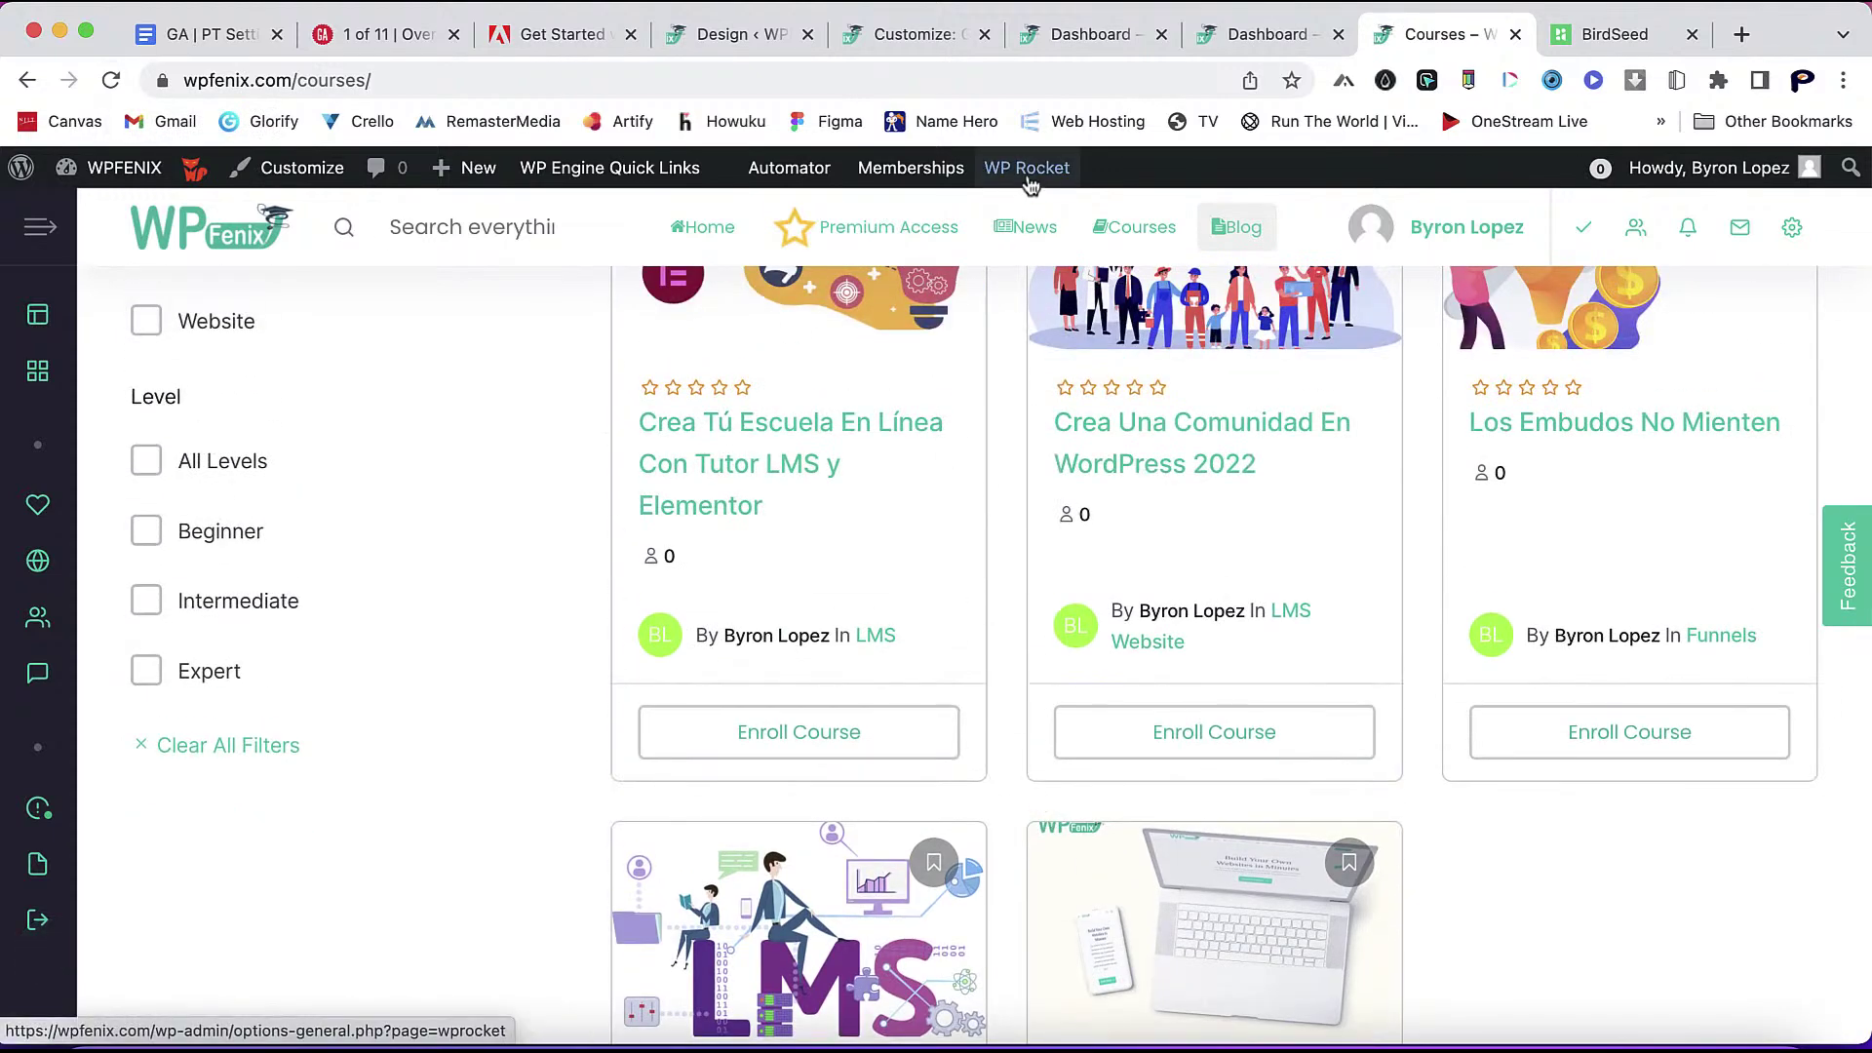
{"action": "mouse_move", "coordinate": [1026, 171]}
{"action": "left_click", "coordinate": [1026, 250]}
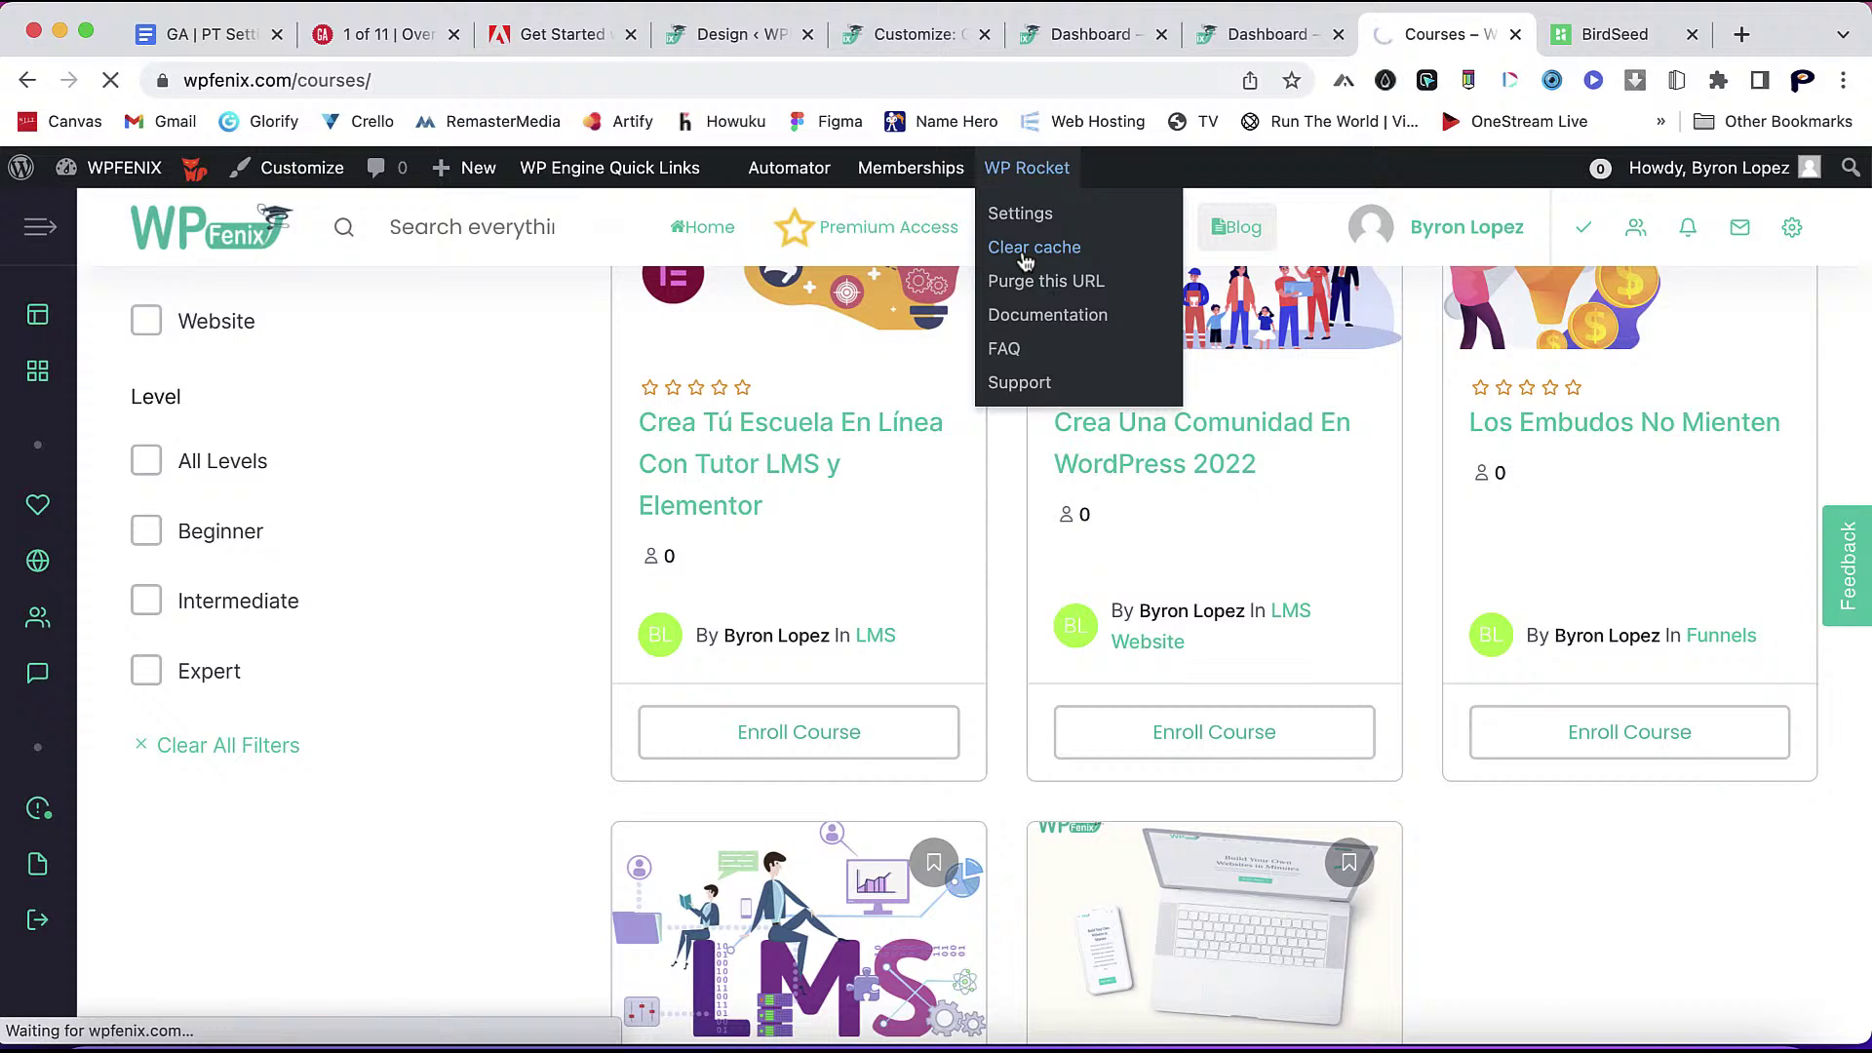
- Glance at the Design settings tab, then return to the courses listing
{"action": "left_click", "coordinate": [741, 35]}
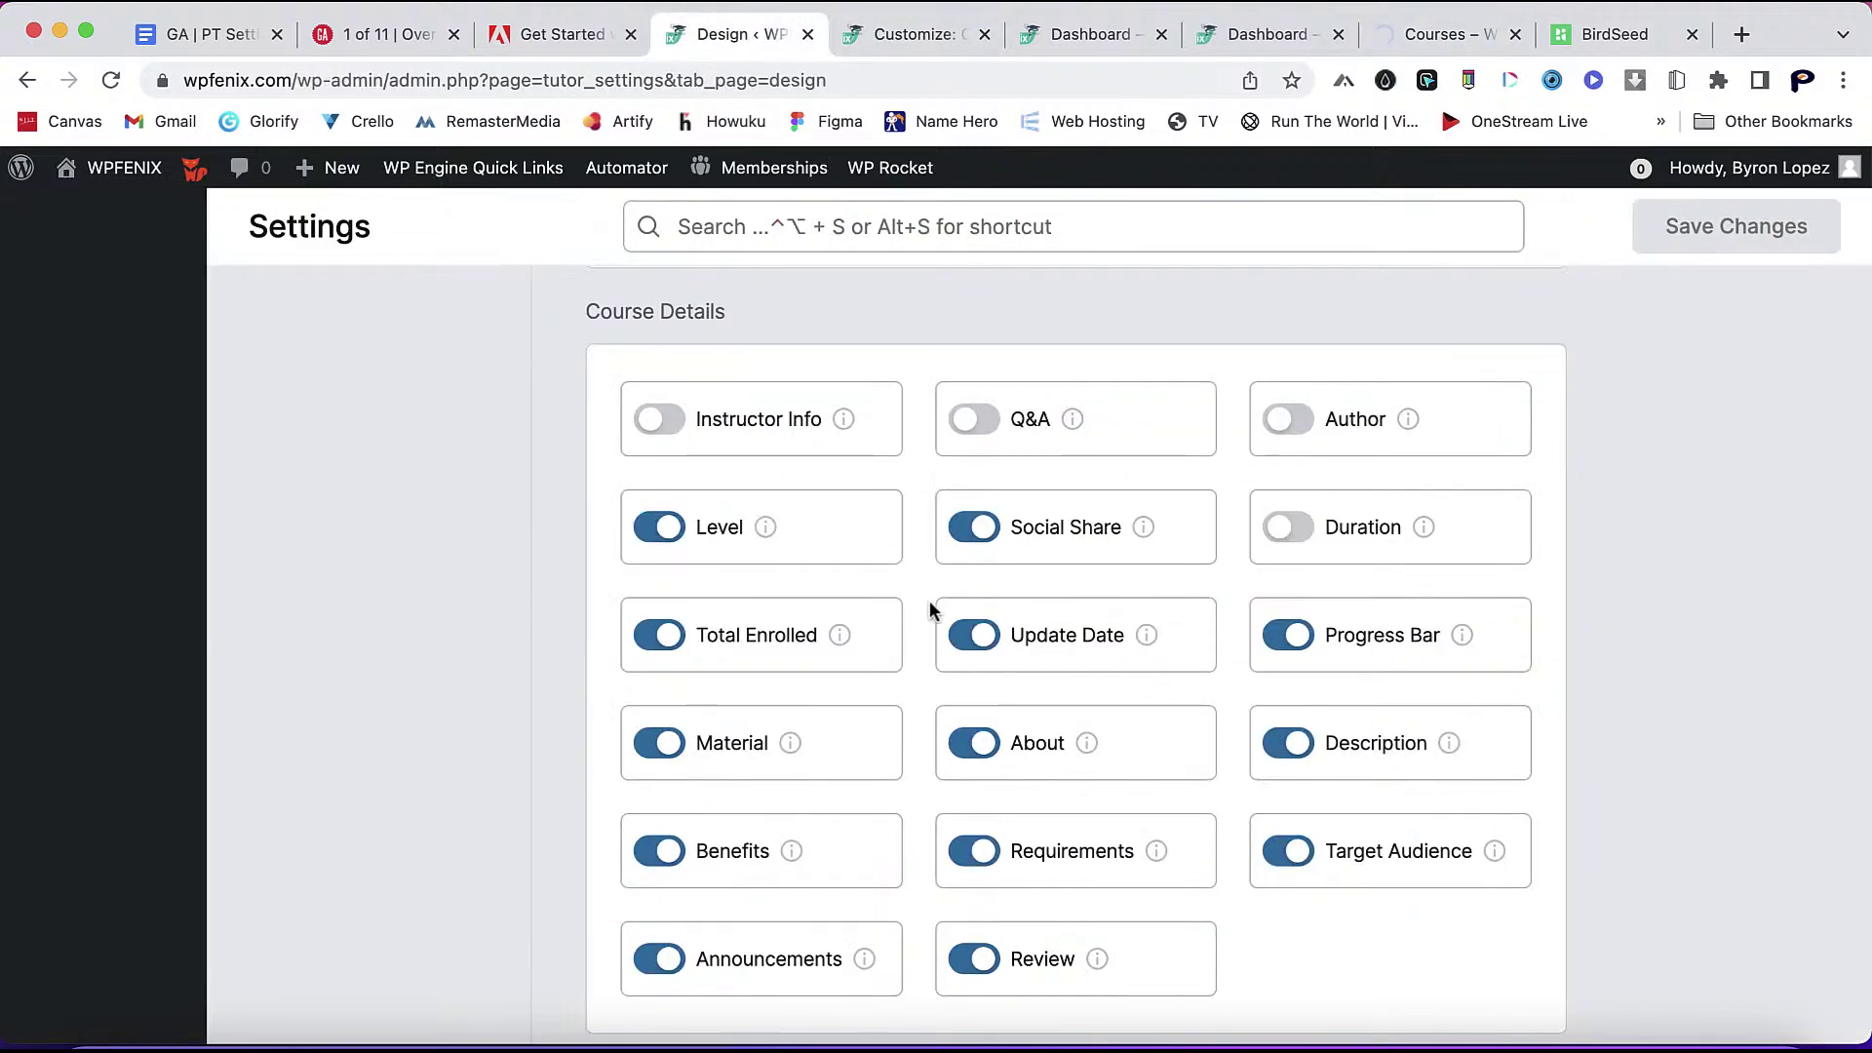
{"action": "scroll", "coordinate": [911, 593], "scroll_direction": "up", "scroll_amount": 1}
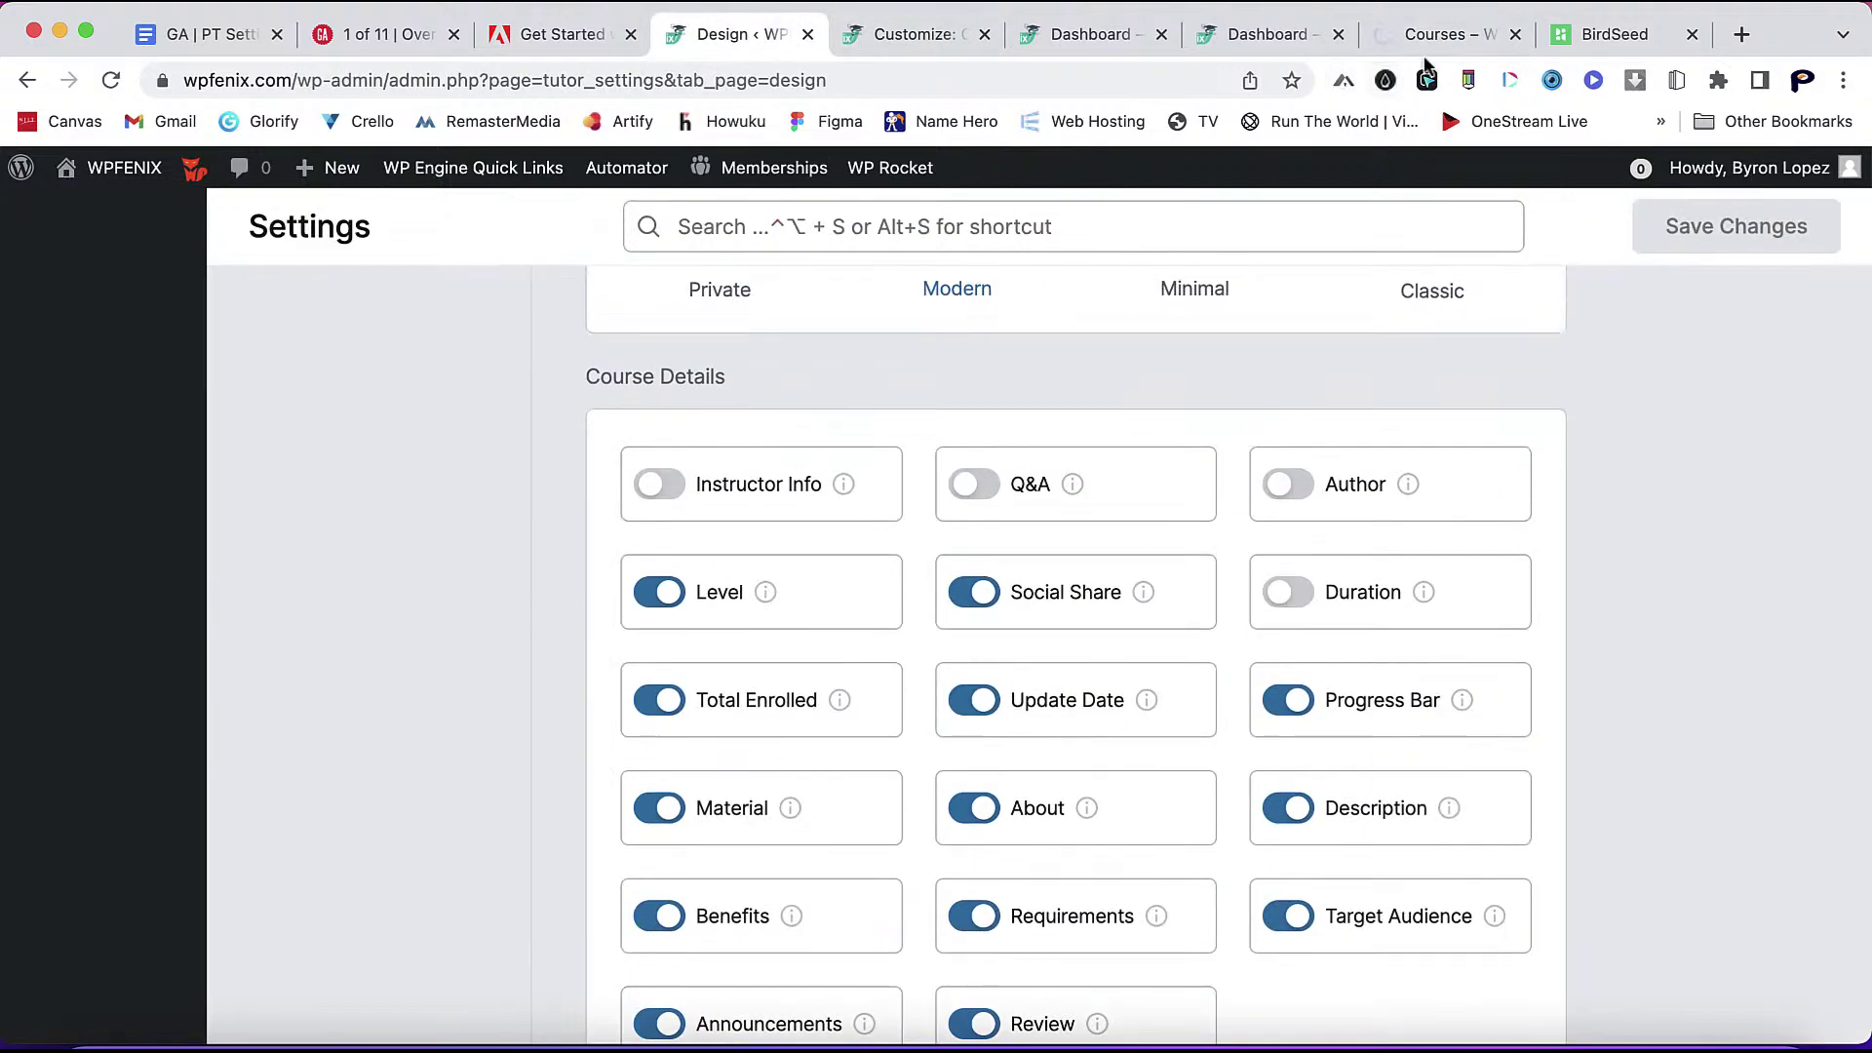
{"action": "left_click", "coordinate": [1435, 34]}
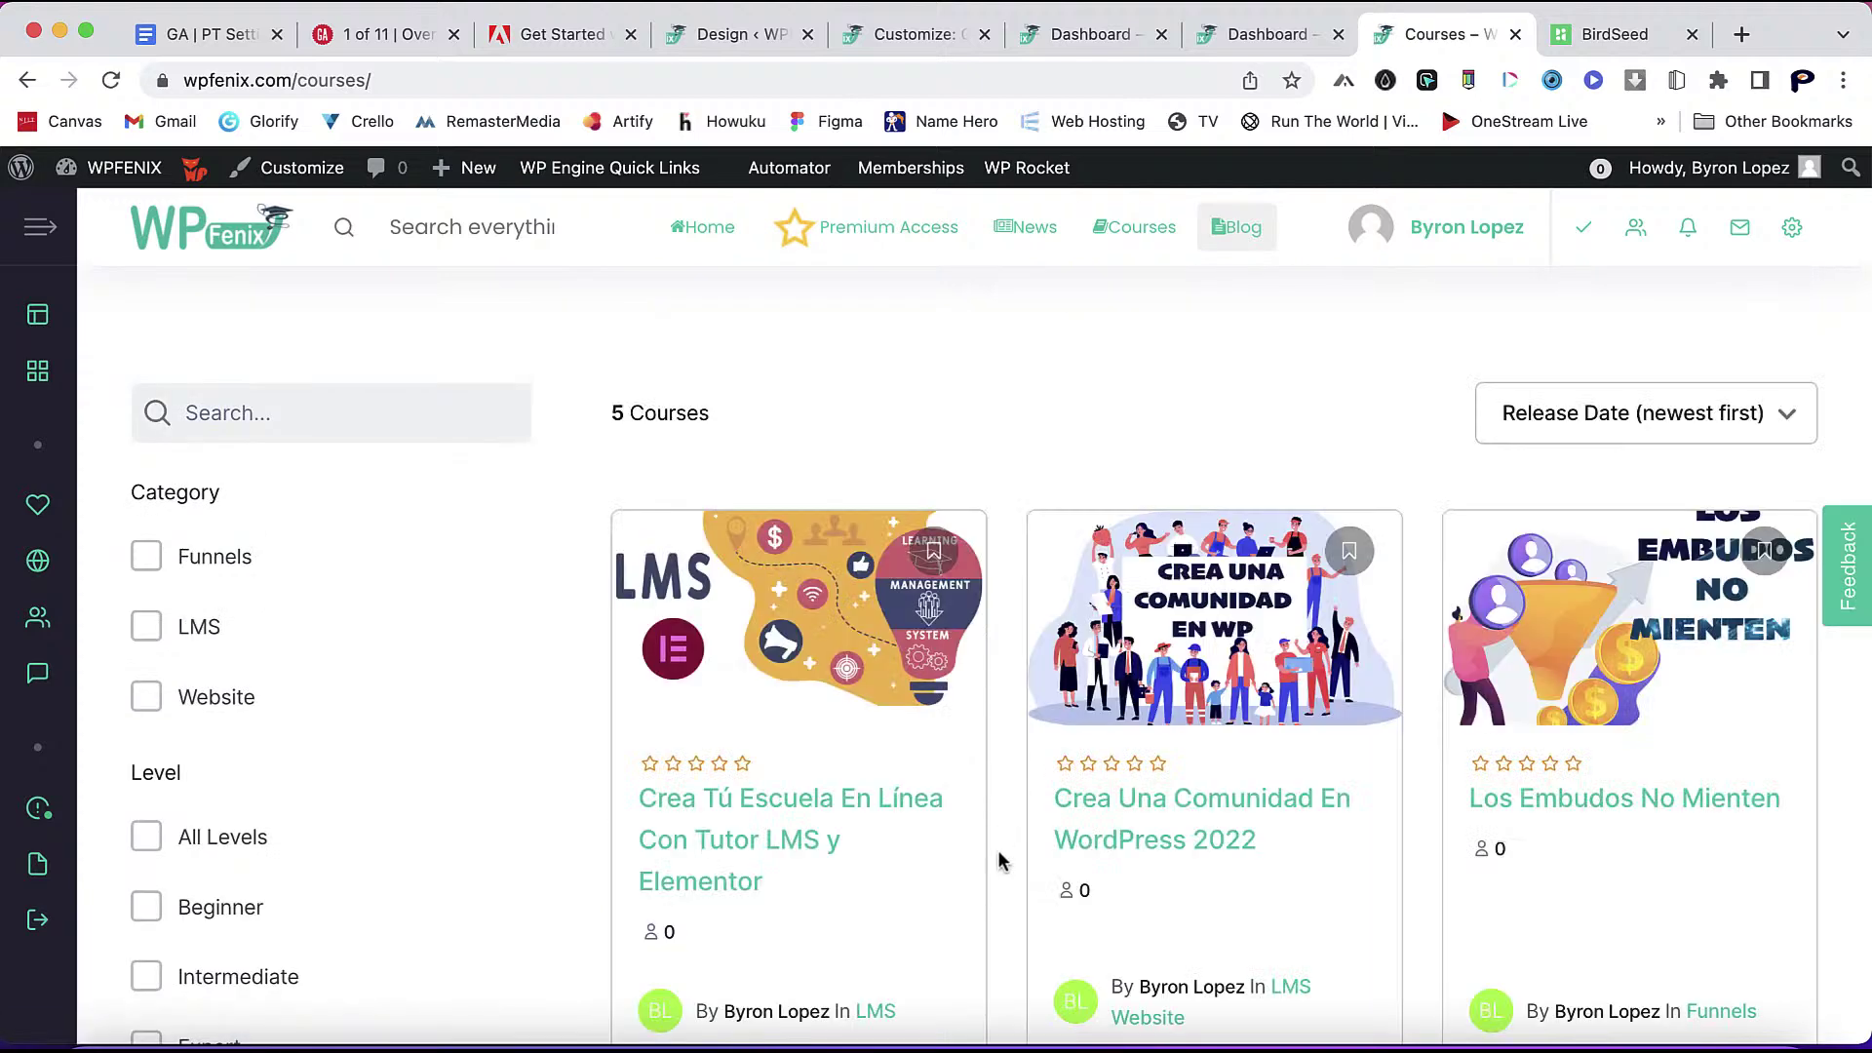
{"action": "scroll", "coordinate": [999, 860], "scroll_direction": "down", "scroll_amount": 3}
- Open the first course to confirm the instructor section is gone, then go back to Courses
{"action": "left_click", "coordinate": [800, 585]}
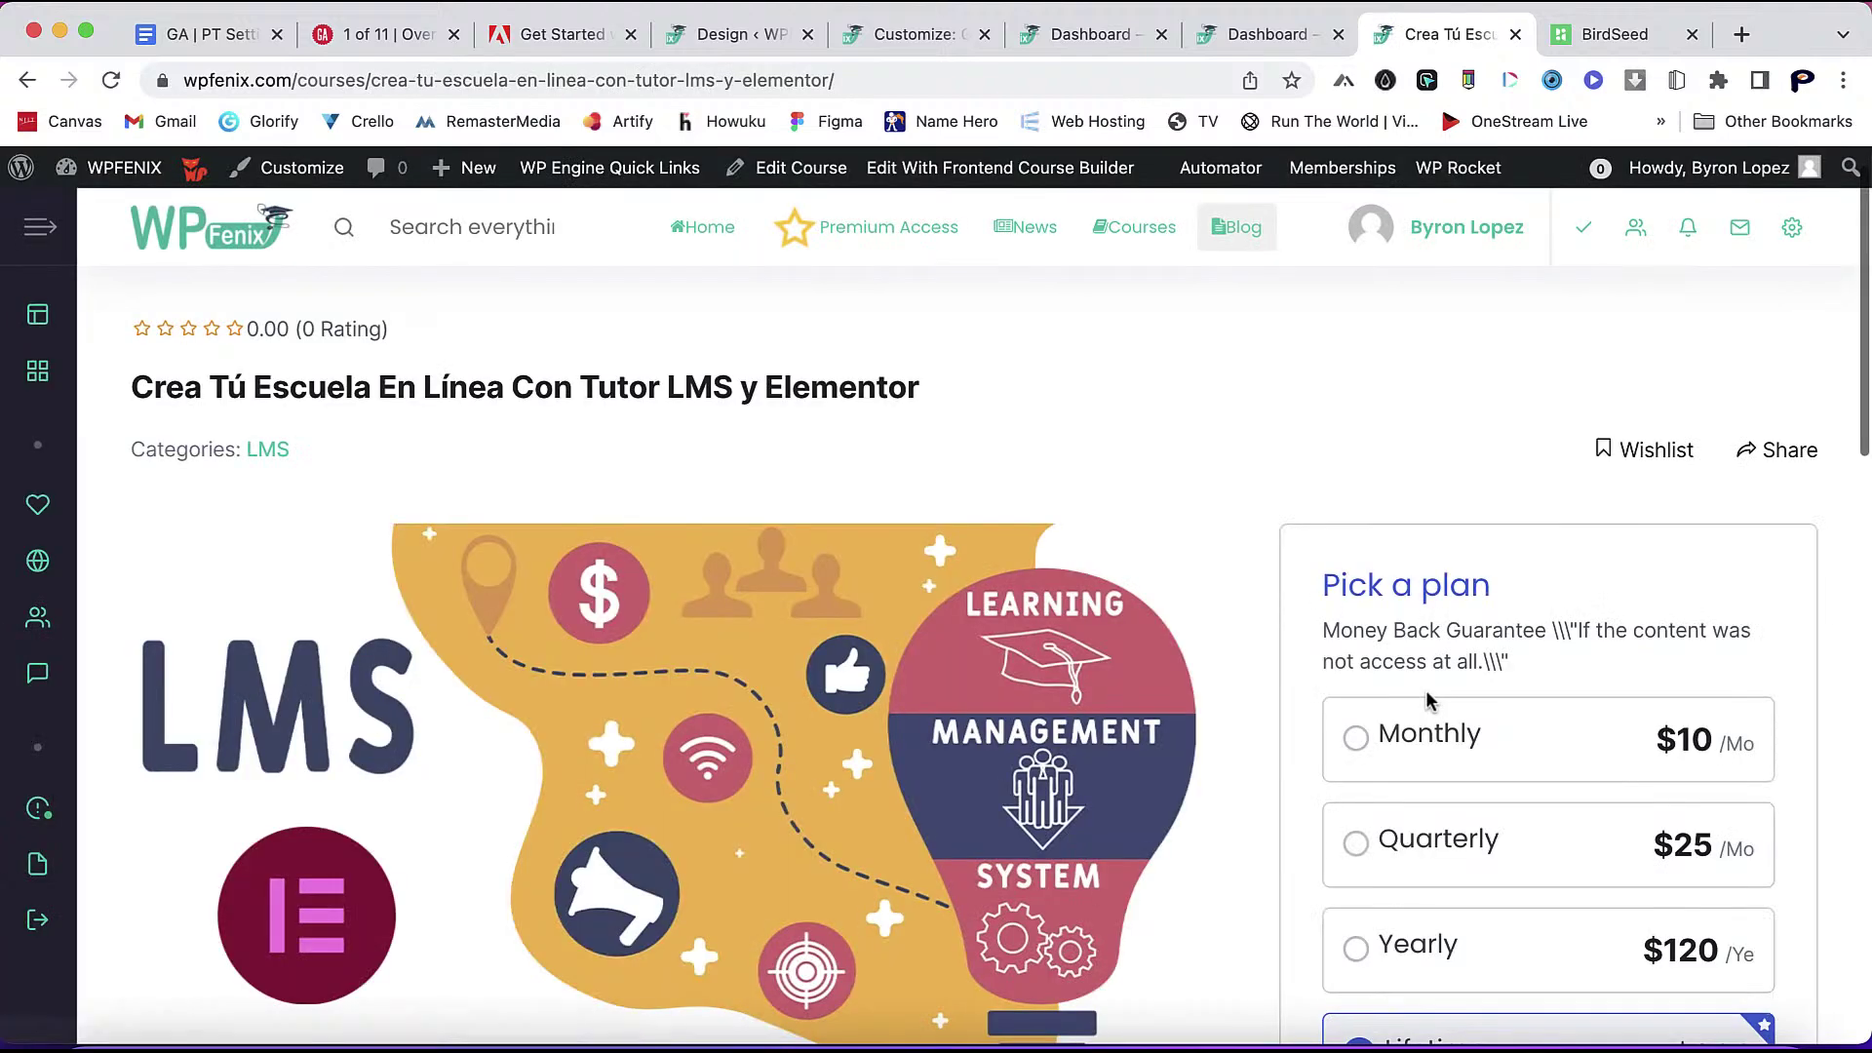
{"action": "scroll", "coordinate": [1180, 694], "scroll_direction": "down", "scroll_amount": 10}
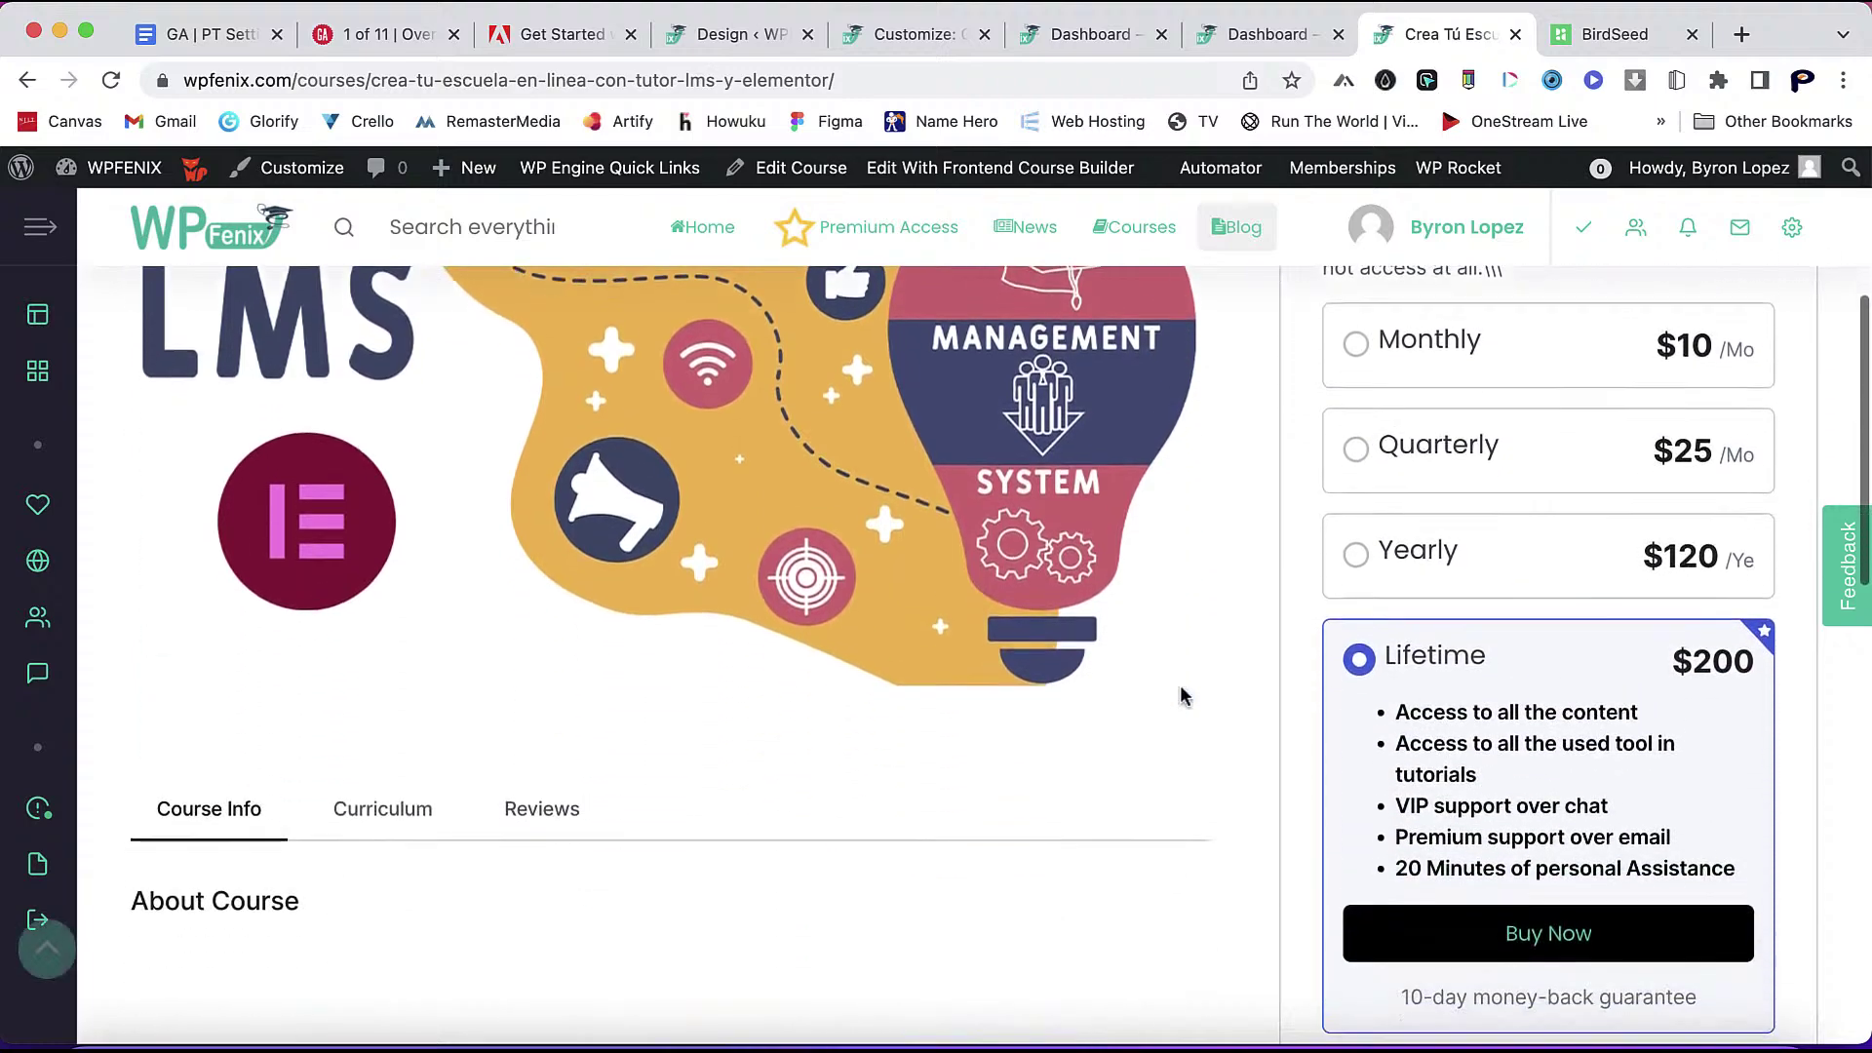
{"action": "scroll", "coordinate": [1179, 695], "scroll_direction": "down", "scroll_amount": 6}
{"action": "scroll", "coordinate": [1180, 694], "scroll_direction": "up", "scroll_amount": 14}
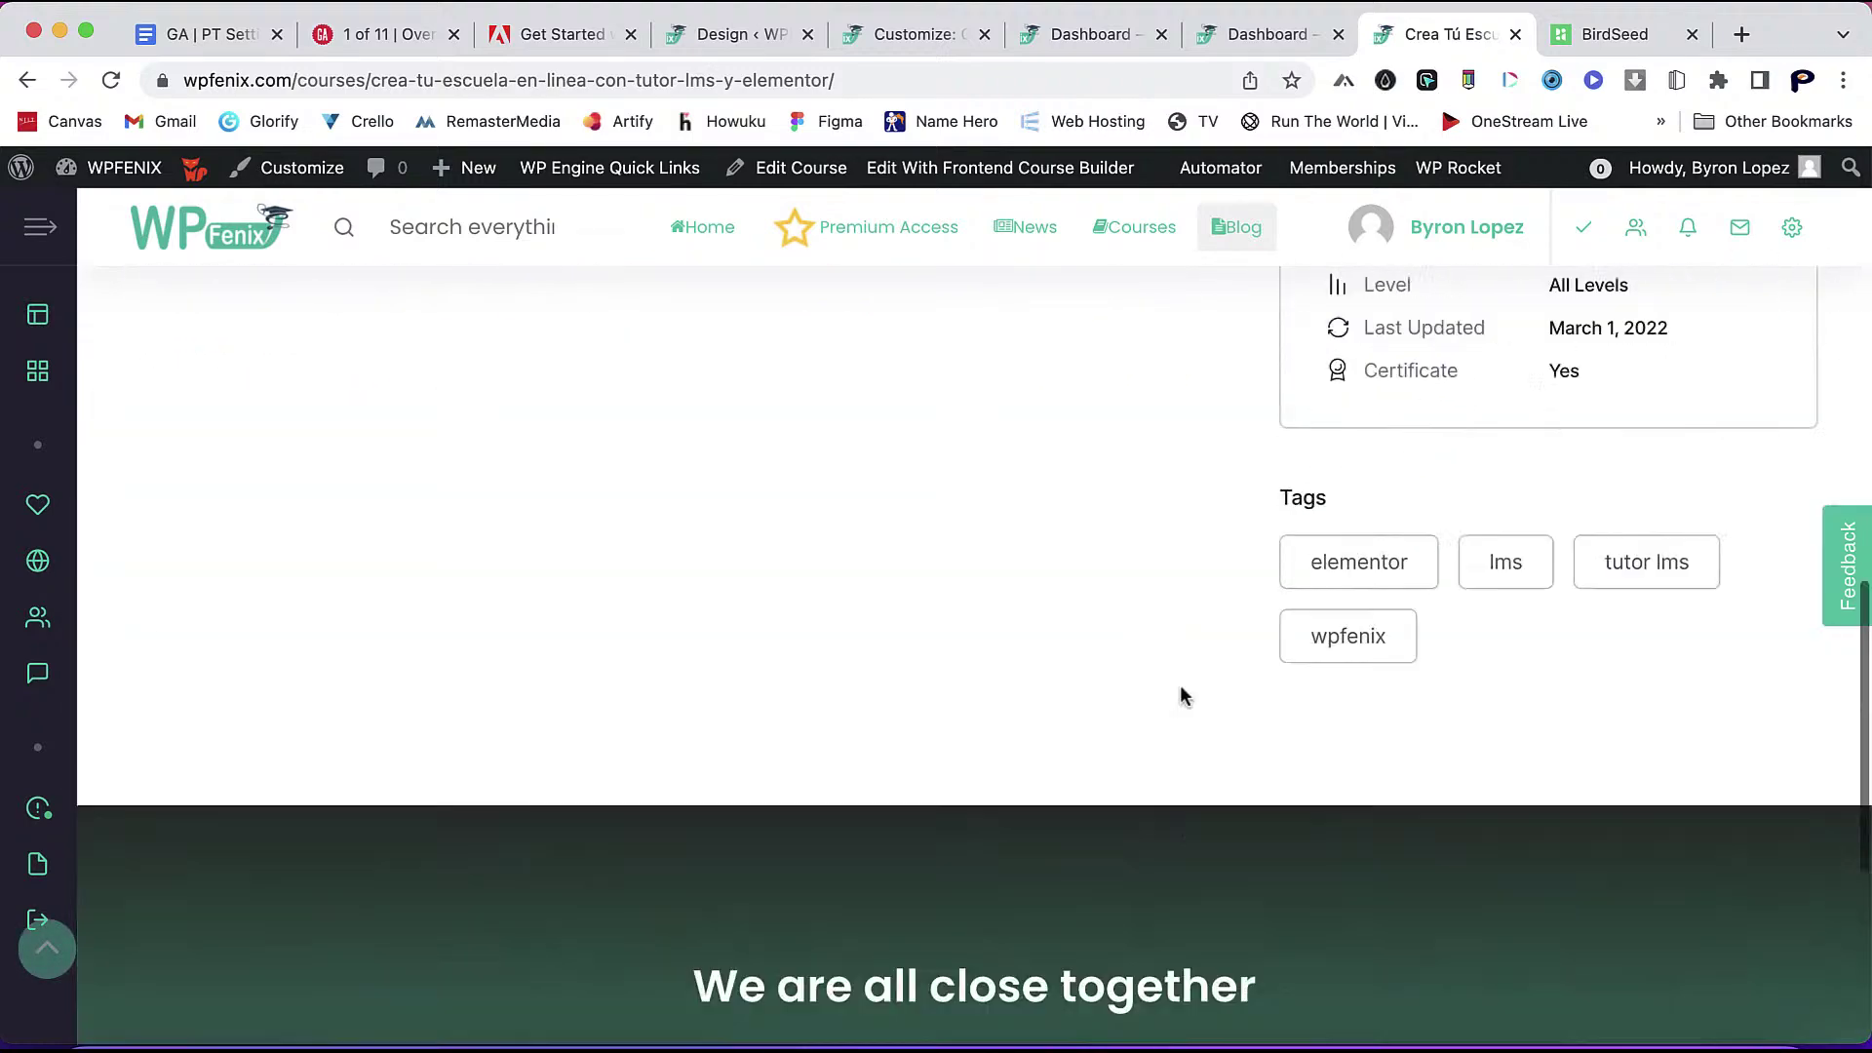
{"action": "scroll", "coordinate": [1180, 695], "scroll_direction": "up", "scroll_amount": 2}
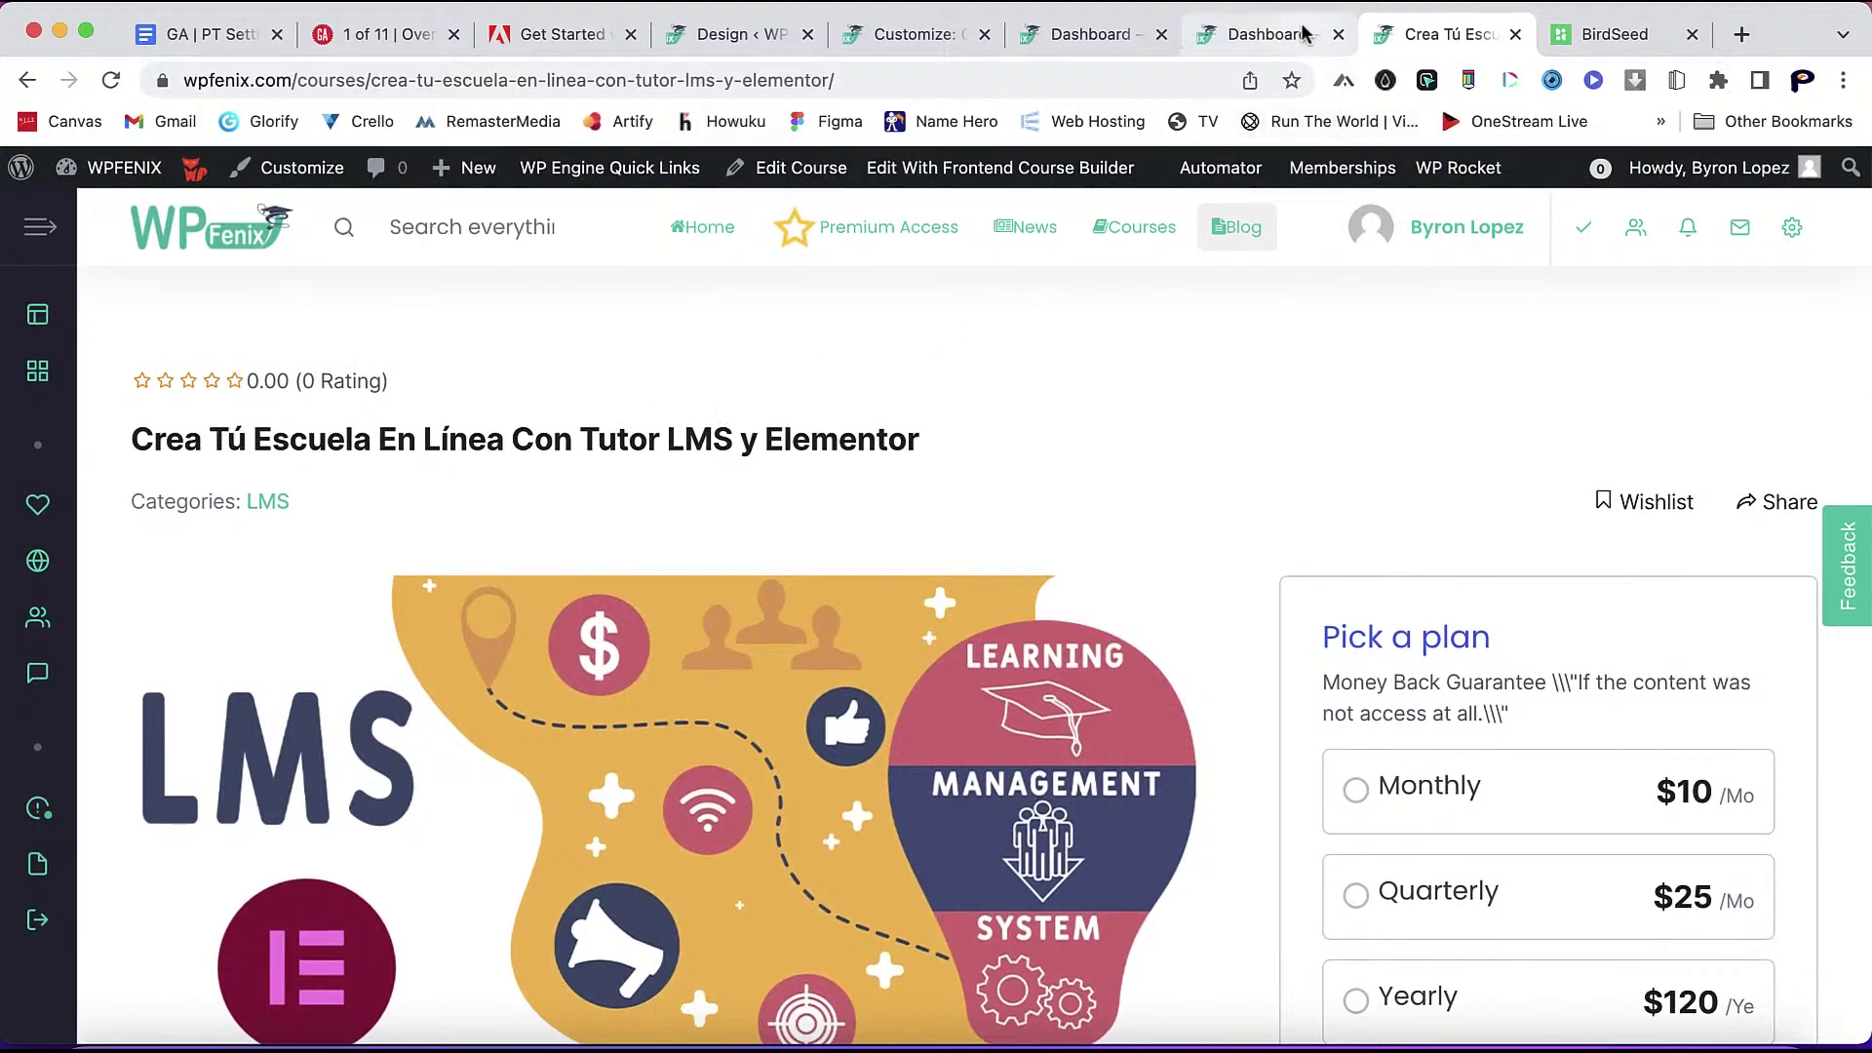
{"action": "left_click", "coordinate": [1158, 239]}
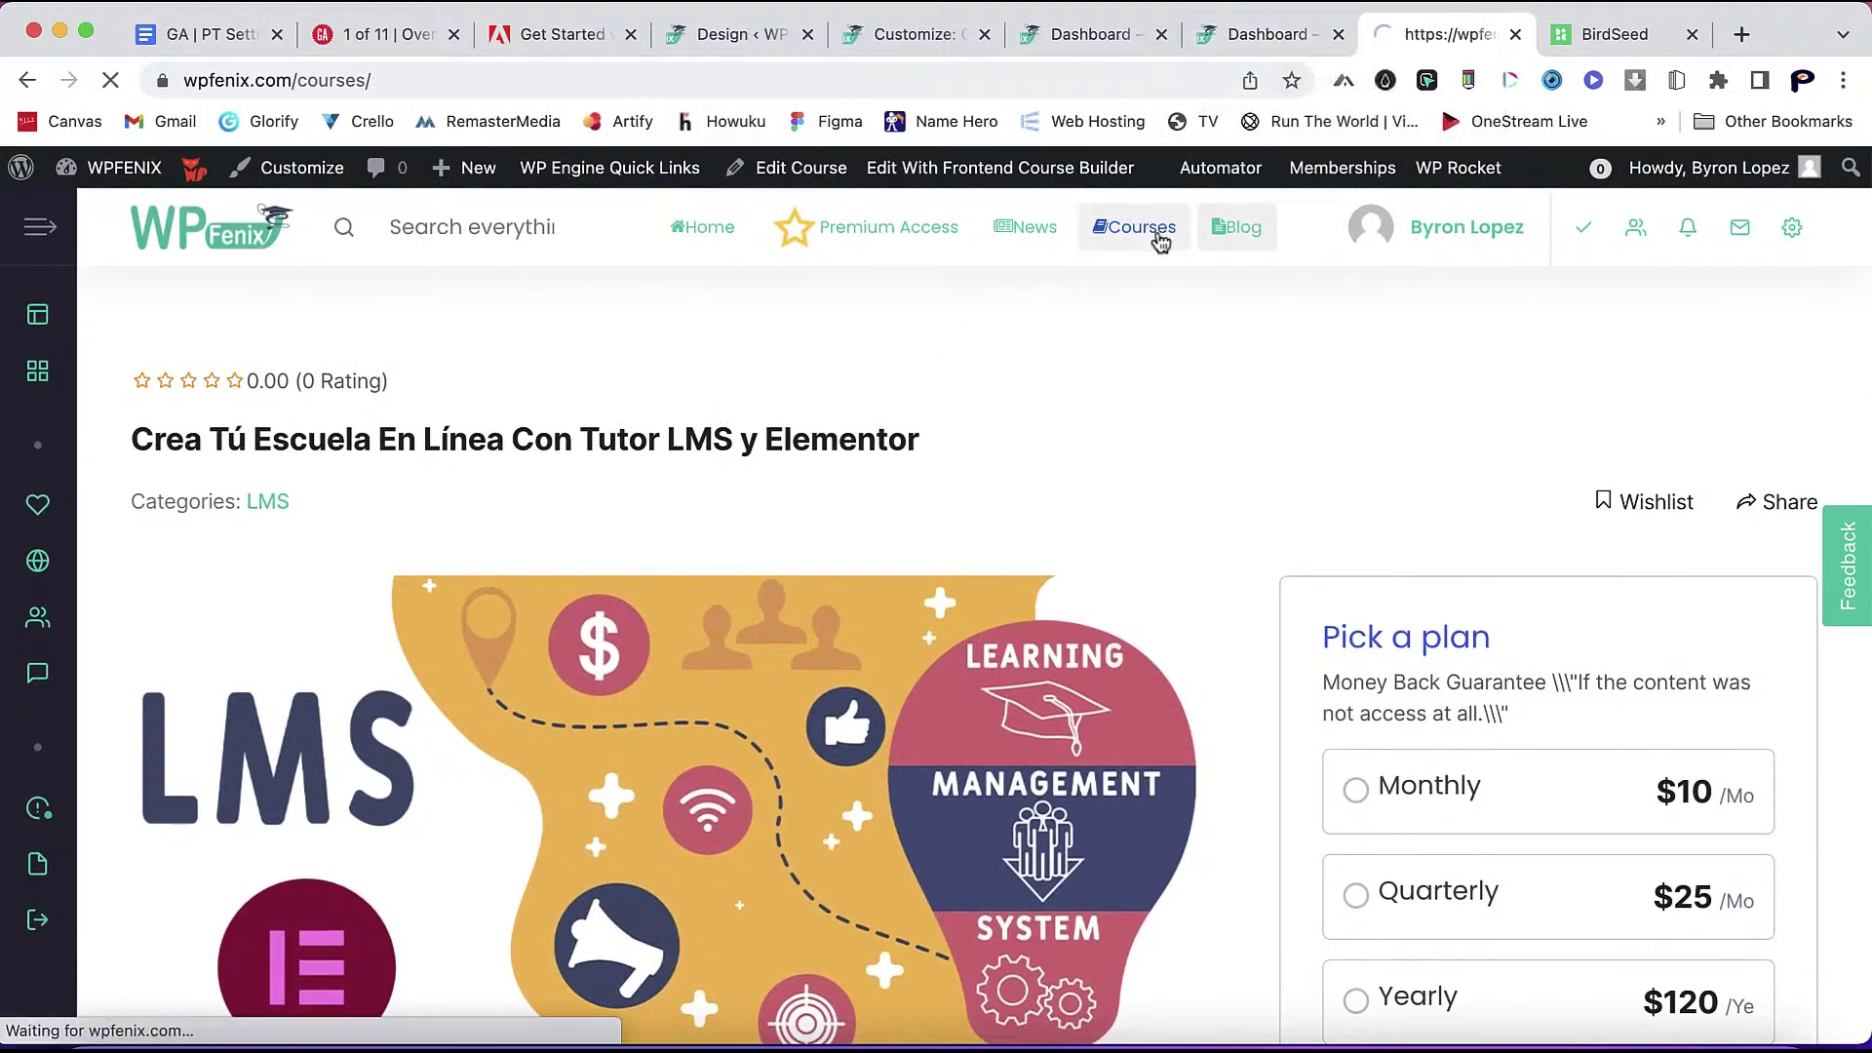
- Open the 'Crea Un Sitio En WordPress Desde 0' course page and scroll through it
{"action": "scroll", "coordinate": [1427, 760], "scroll_direction": "down", "scroll_amount": 8}
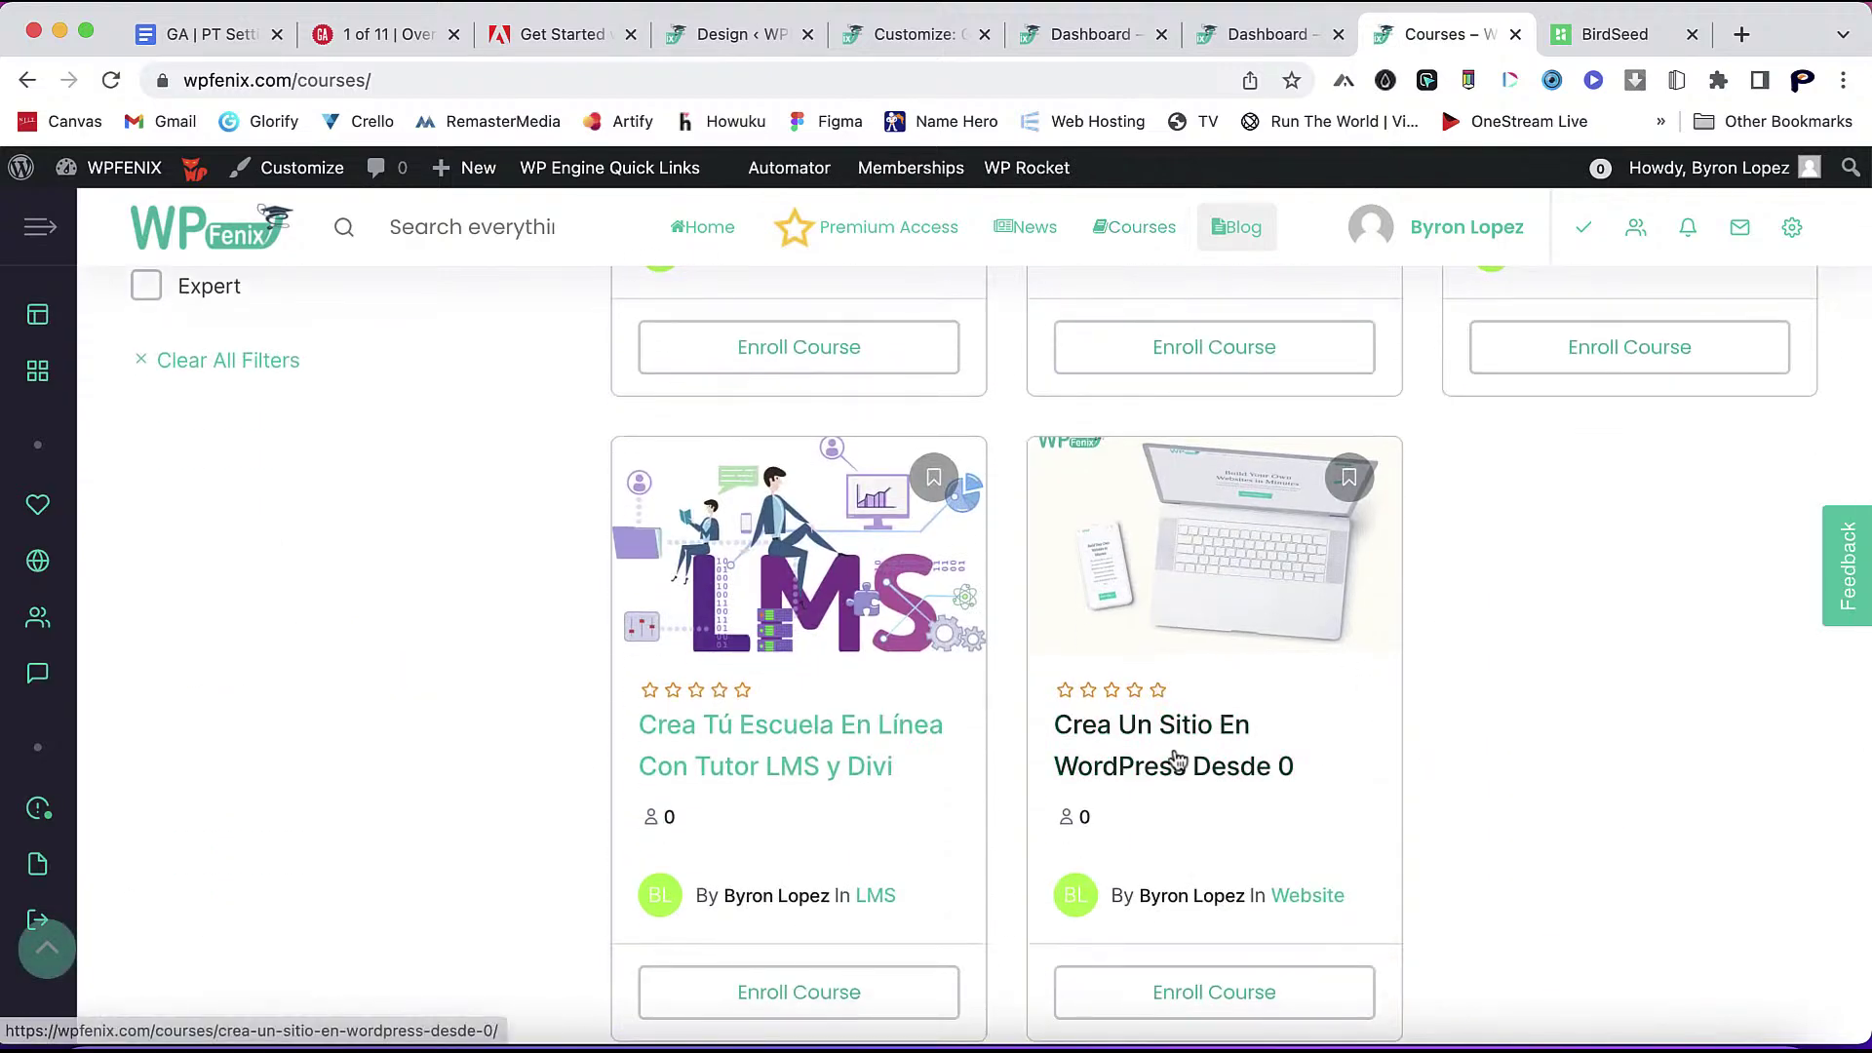
{"action": "left_click", "coordinate": [1153, 753]}
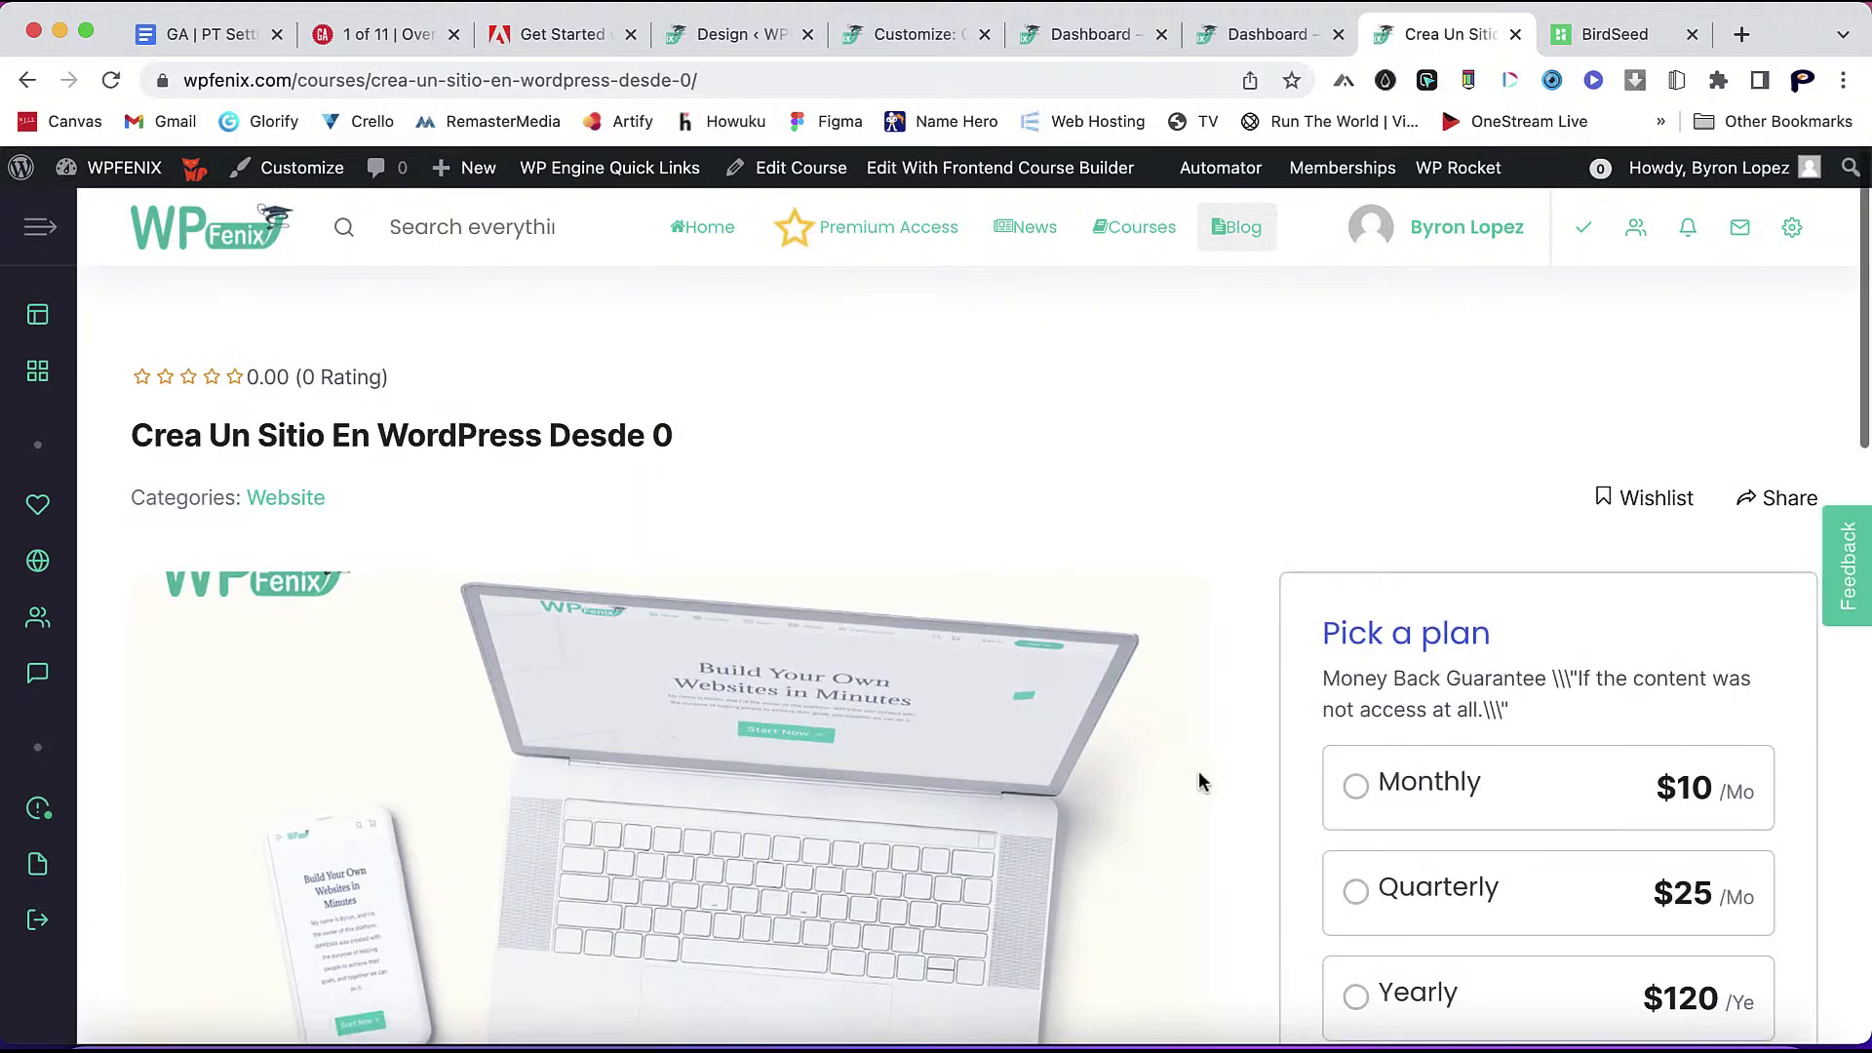
{"action": "scroll", "coordinate": [1202, 780], "scroll_direction": "down", "scroll_amount": 4}
{"action": "scroll", "coordinate": [1202, 780], "scroll_direction": "down", "scroll_amount": 8}
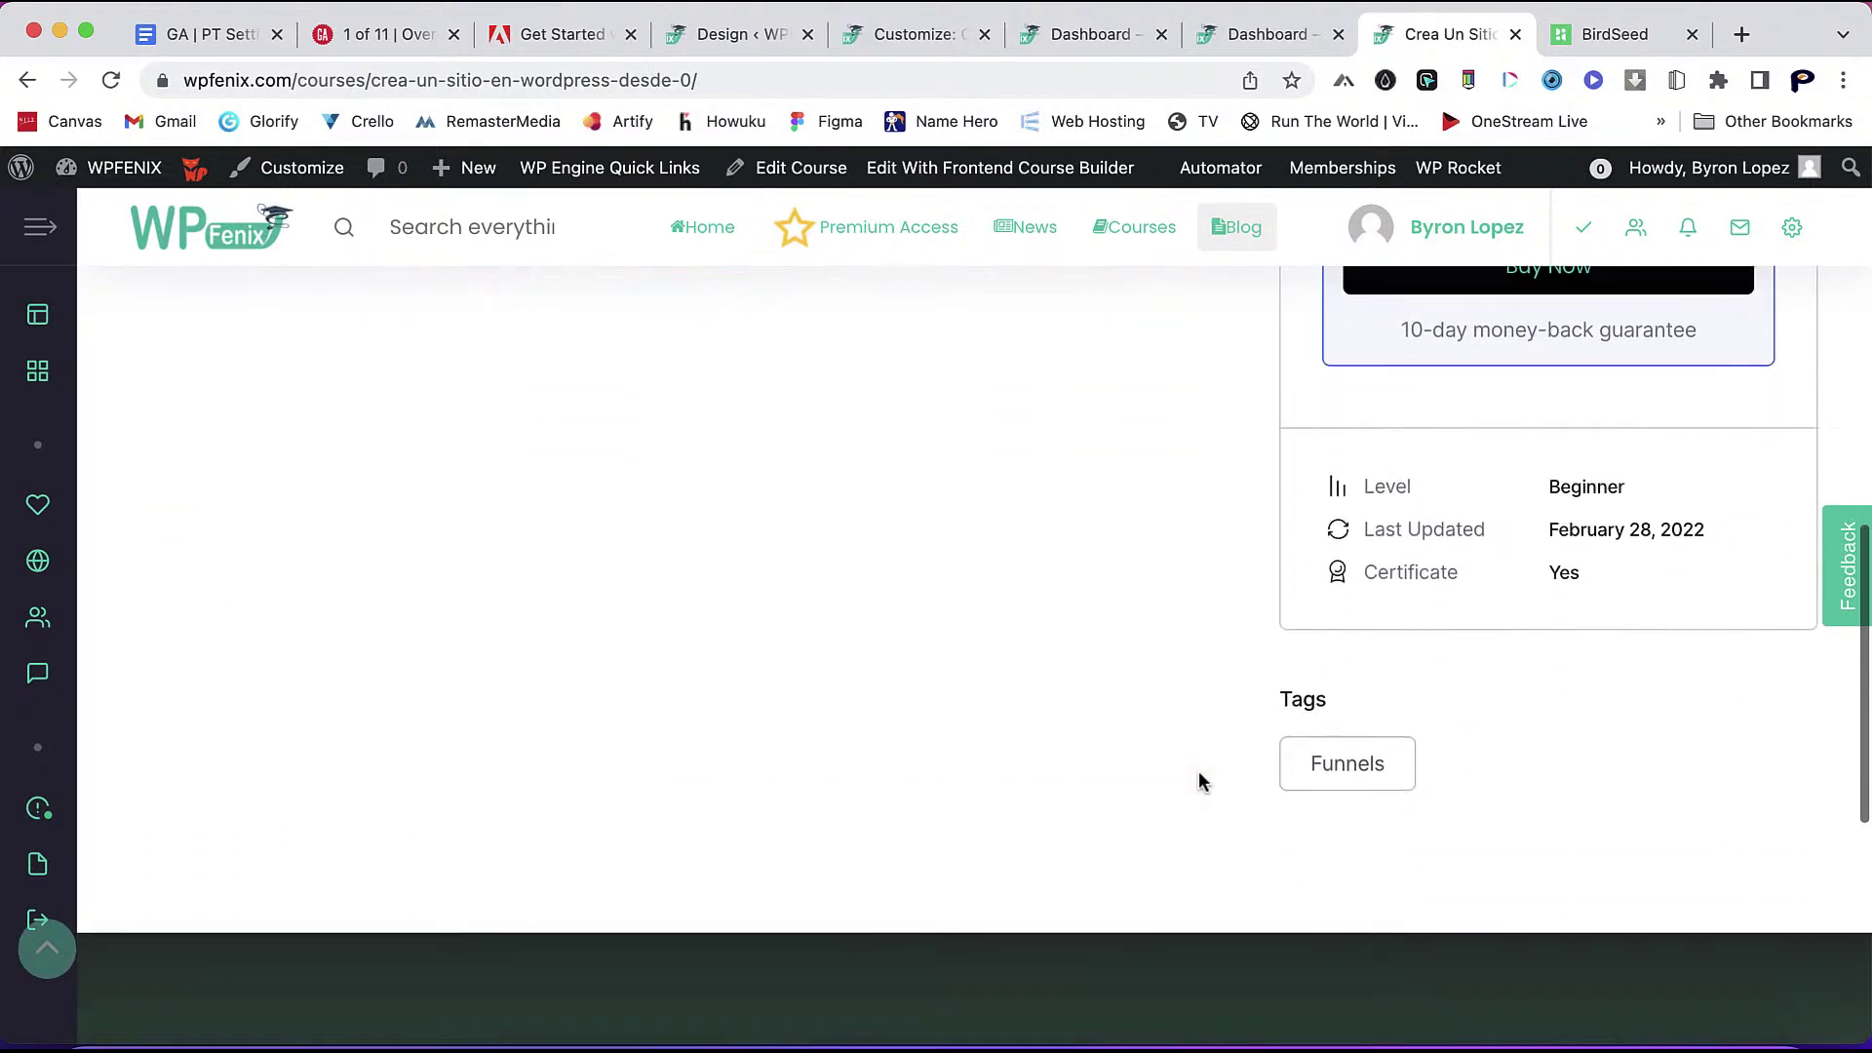
{"action": "scroll", "coordinate": [1203, 780], "scroll_direction": "up", "scroll_amount": 12}
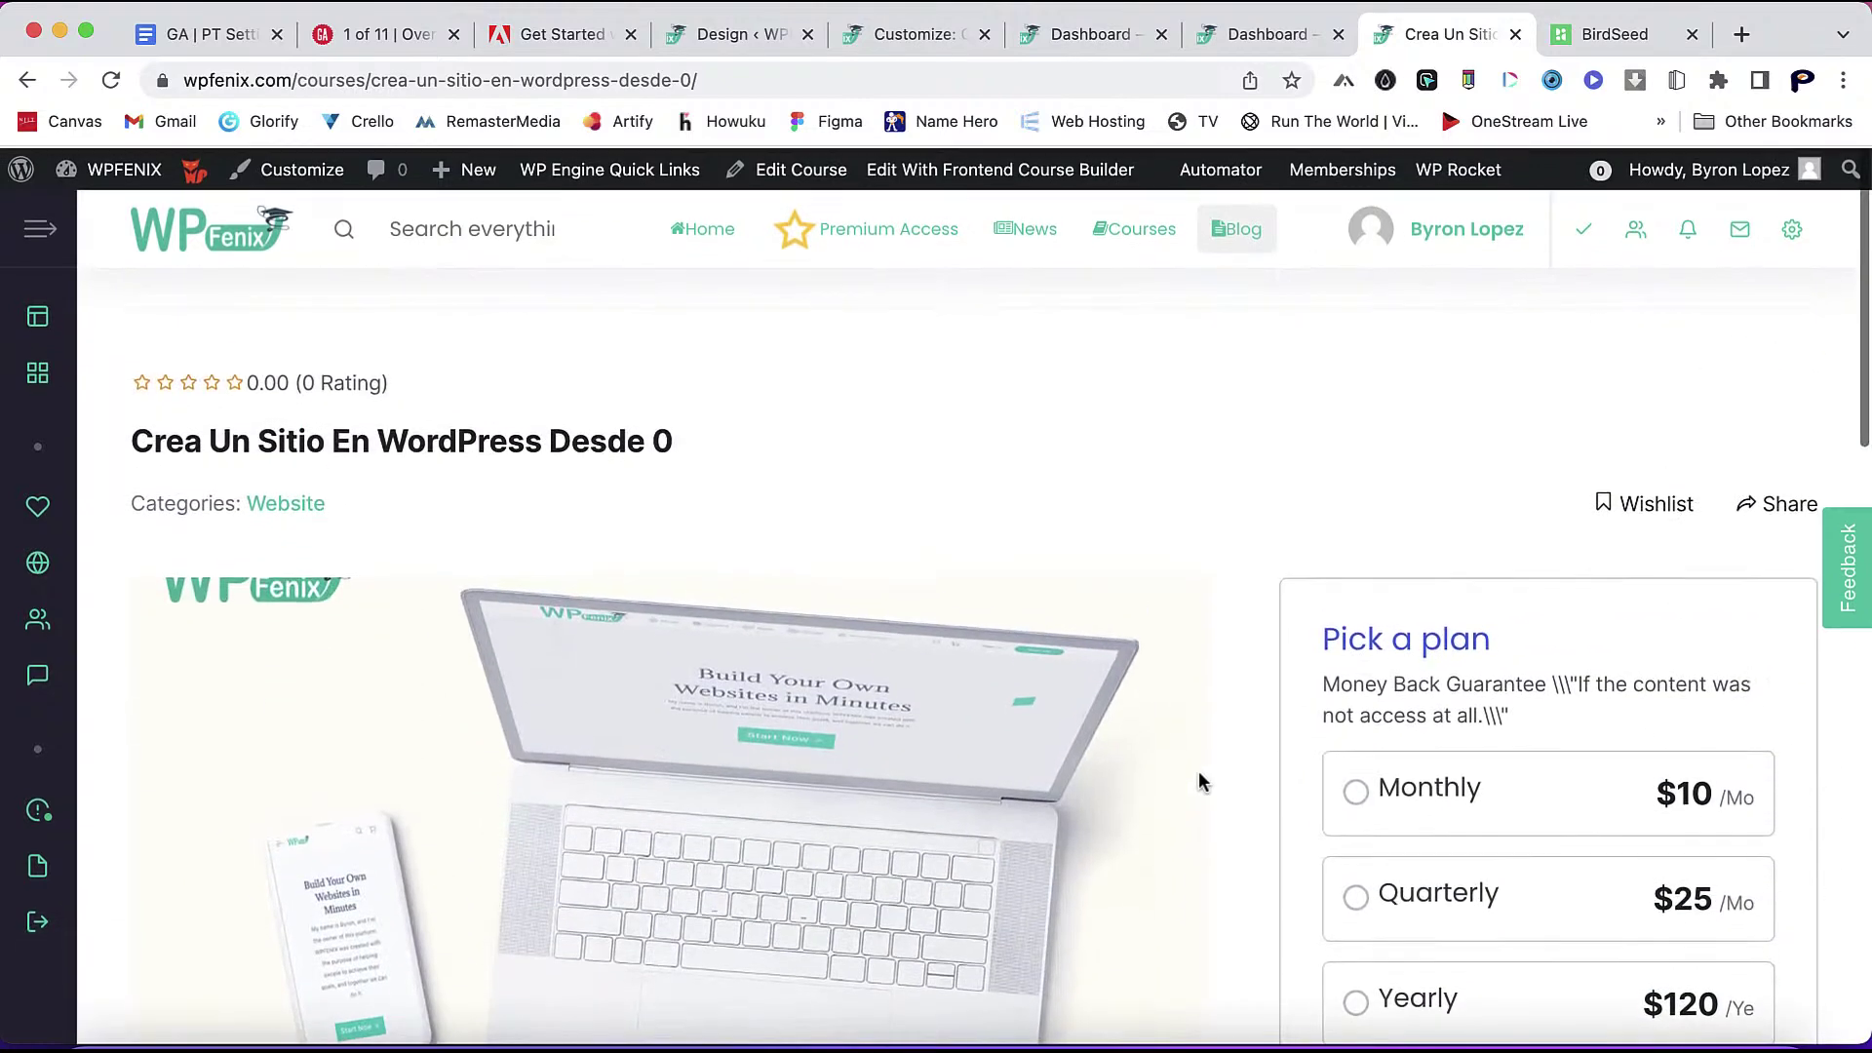
{"action": "scroll", "coordinate": [595, 790], "scroll_direction": "down", "scroll_amount": 10}
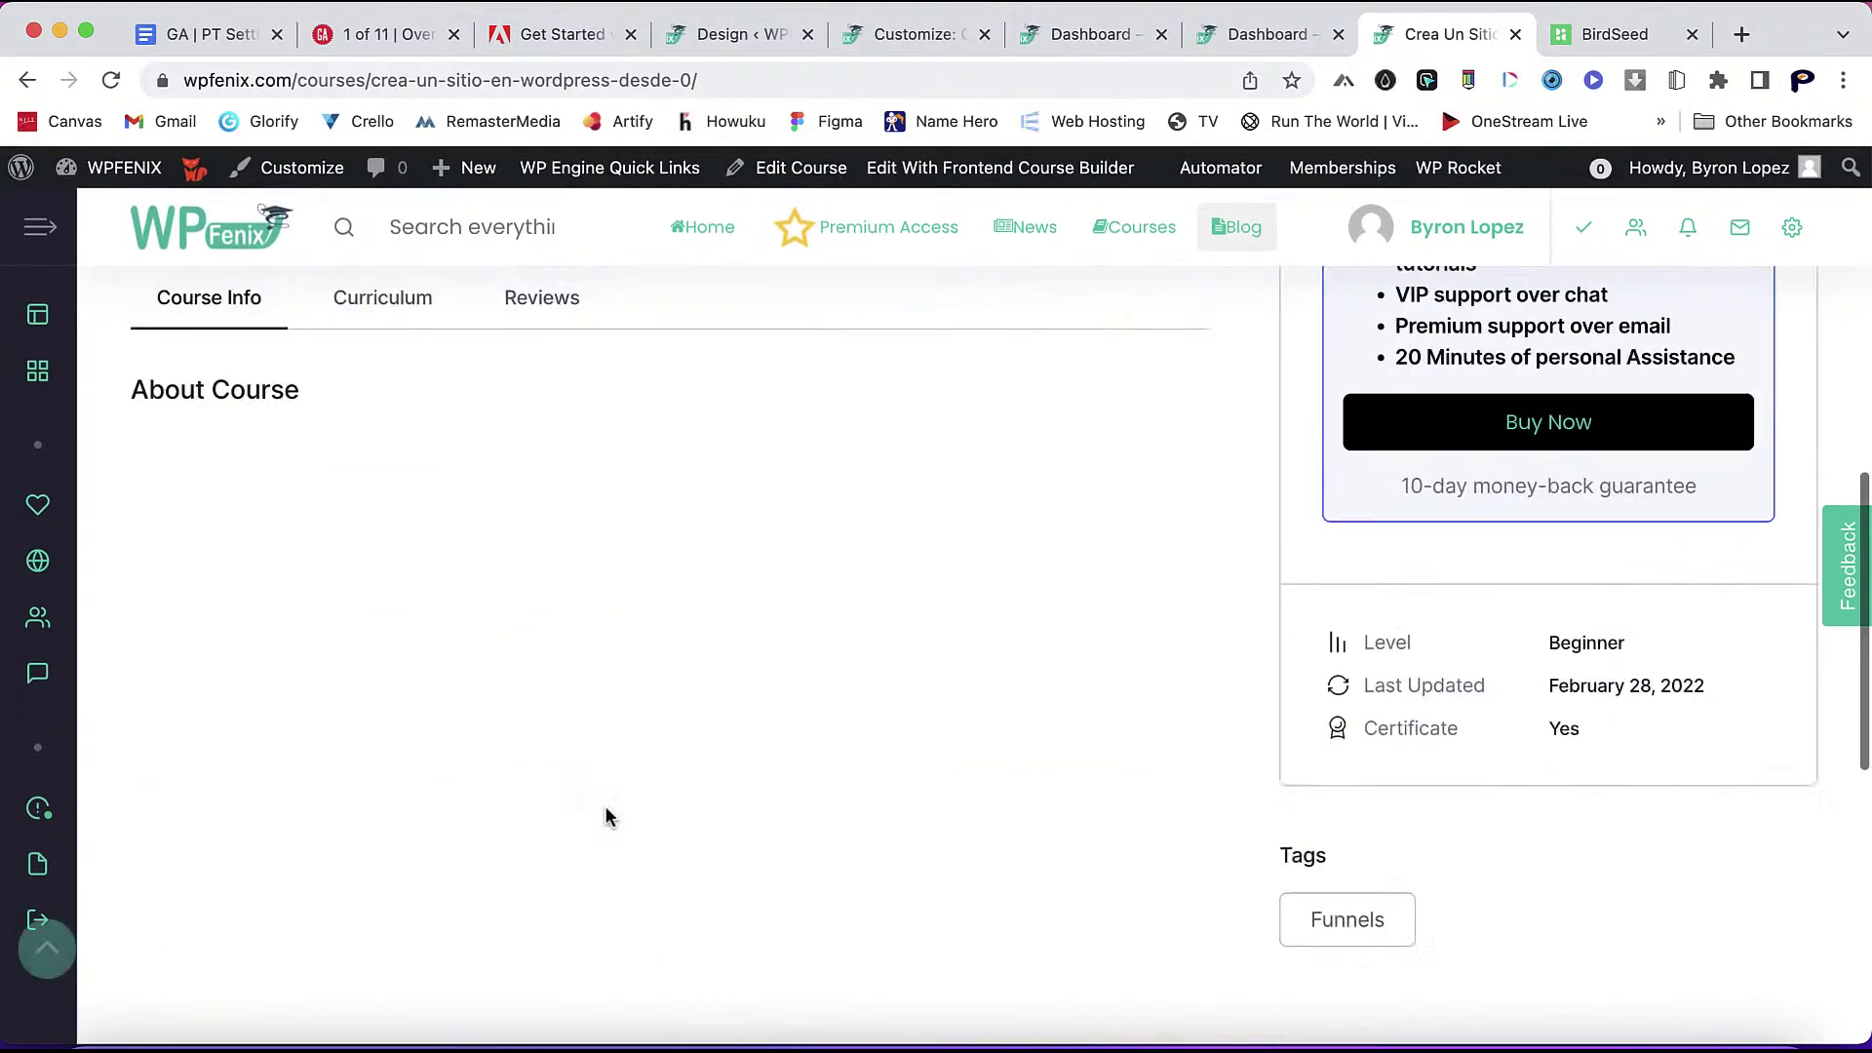
{"action": "scroll", "coordinate": [605, 806], "scroll_direction": "up", "scroll_amount": 4}
- Check the course's Curriculum, Reviews and Info tabs, then open the full course list
{"action": "left_click", "coordinate": [421, 432]}
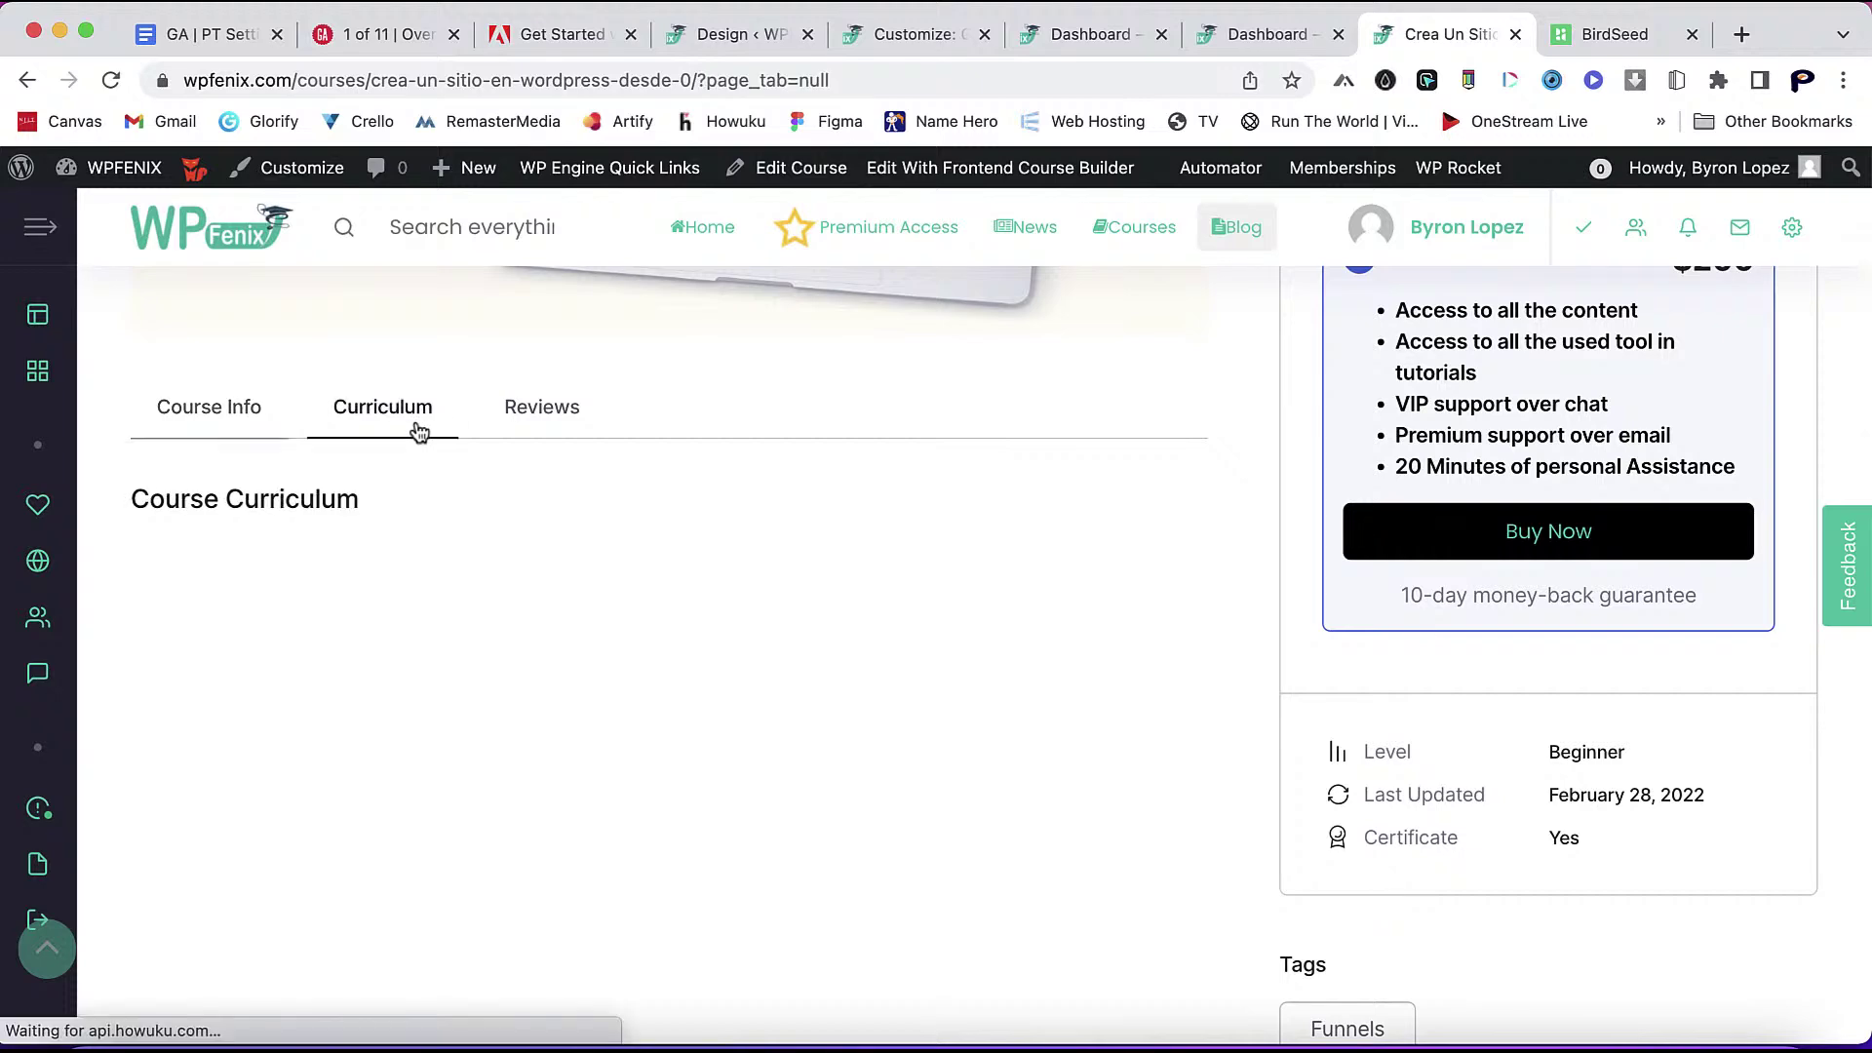
{"action": "left_click", "coordinate": [522, 421]}
{"action": "left_click", "coordinate": [254, 438]}
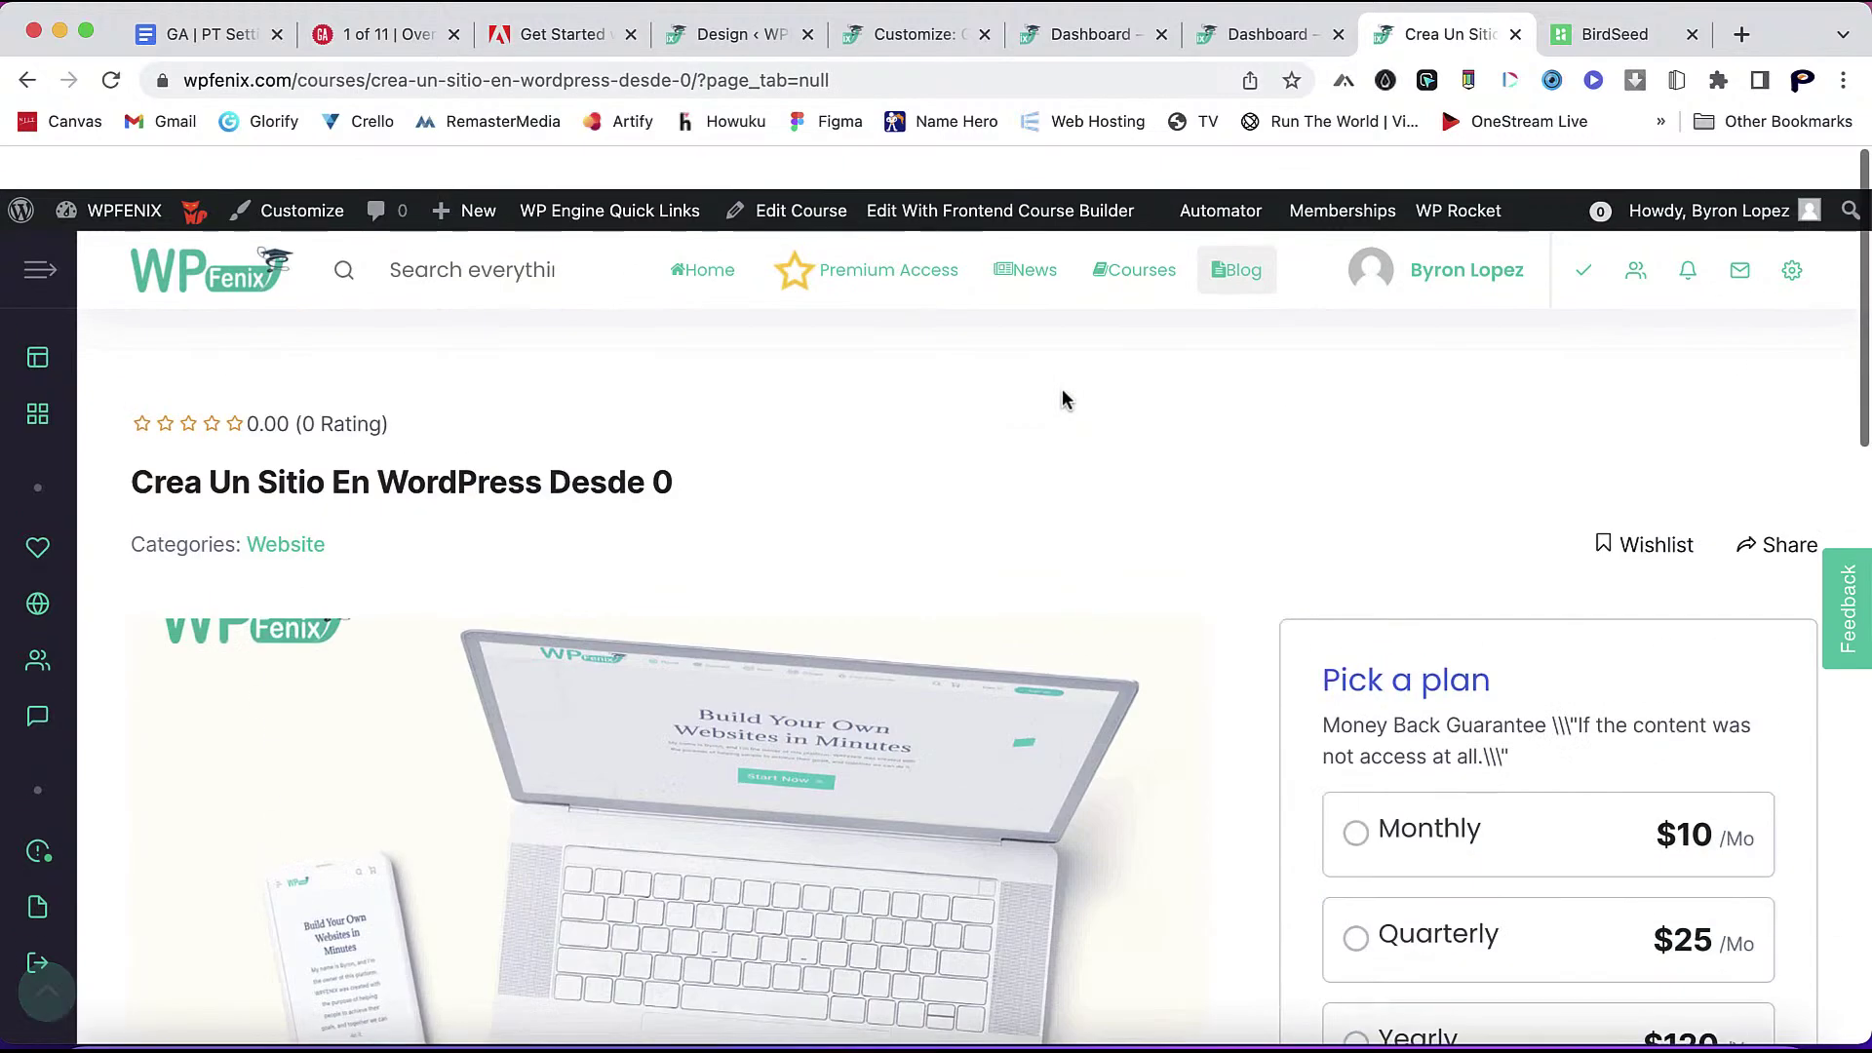
{"action": "left_click", "coordinate": [32, 88]}
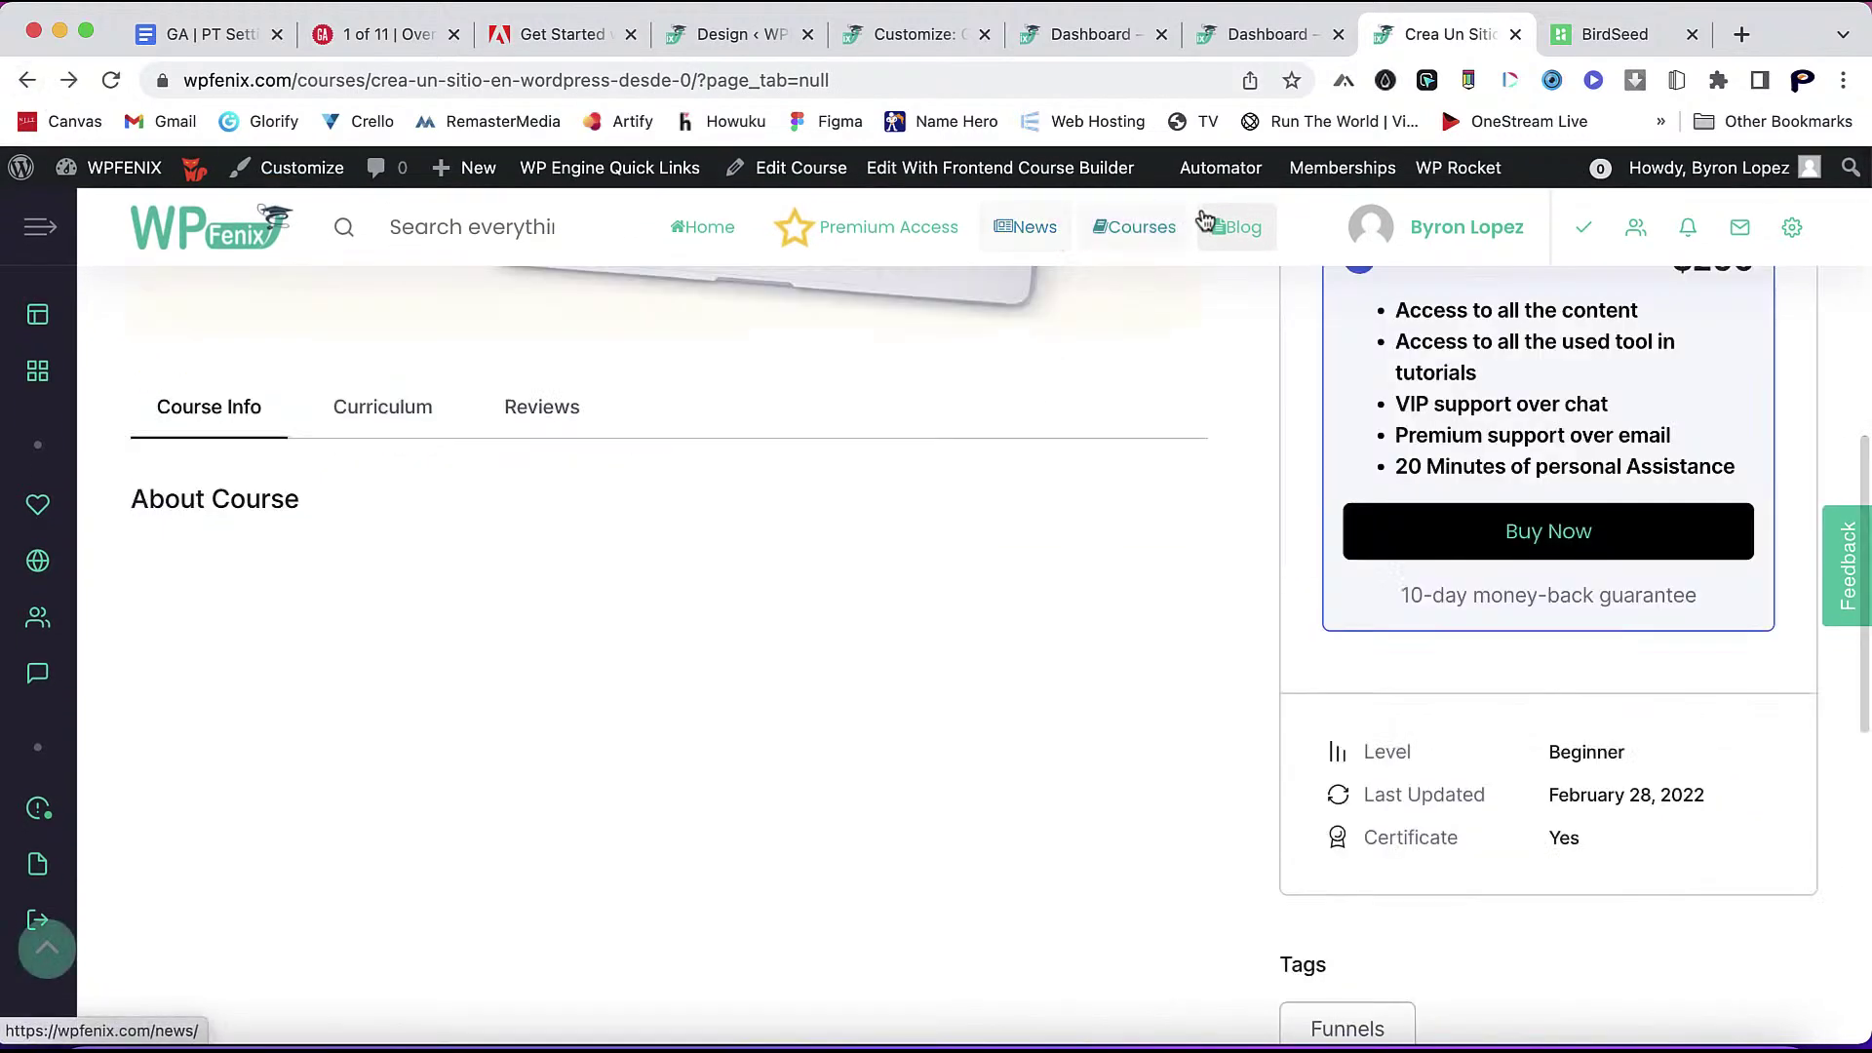
{"action": "left_click", "coordinate": [1141, 230]}
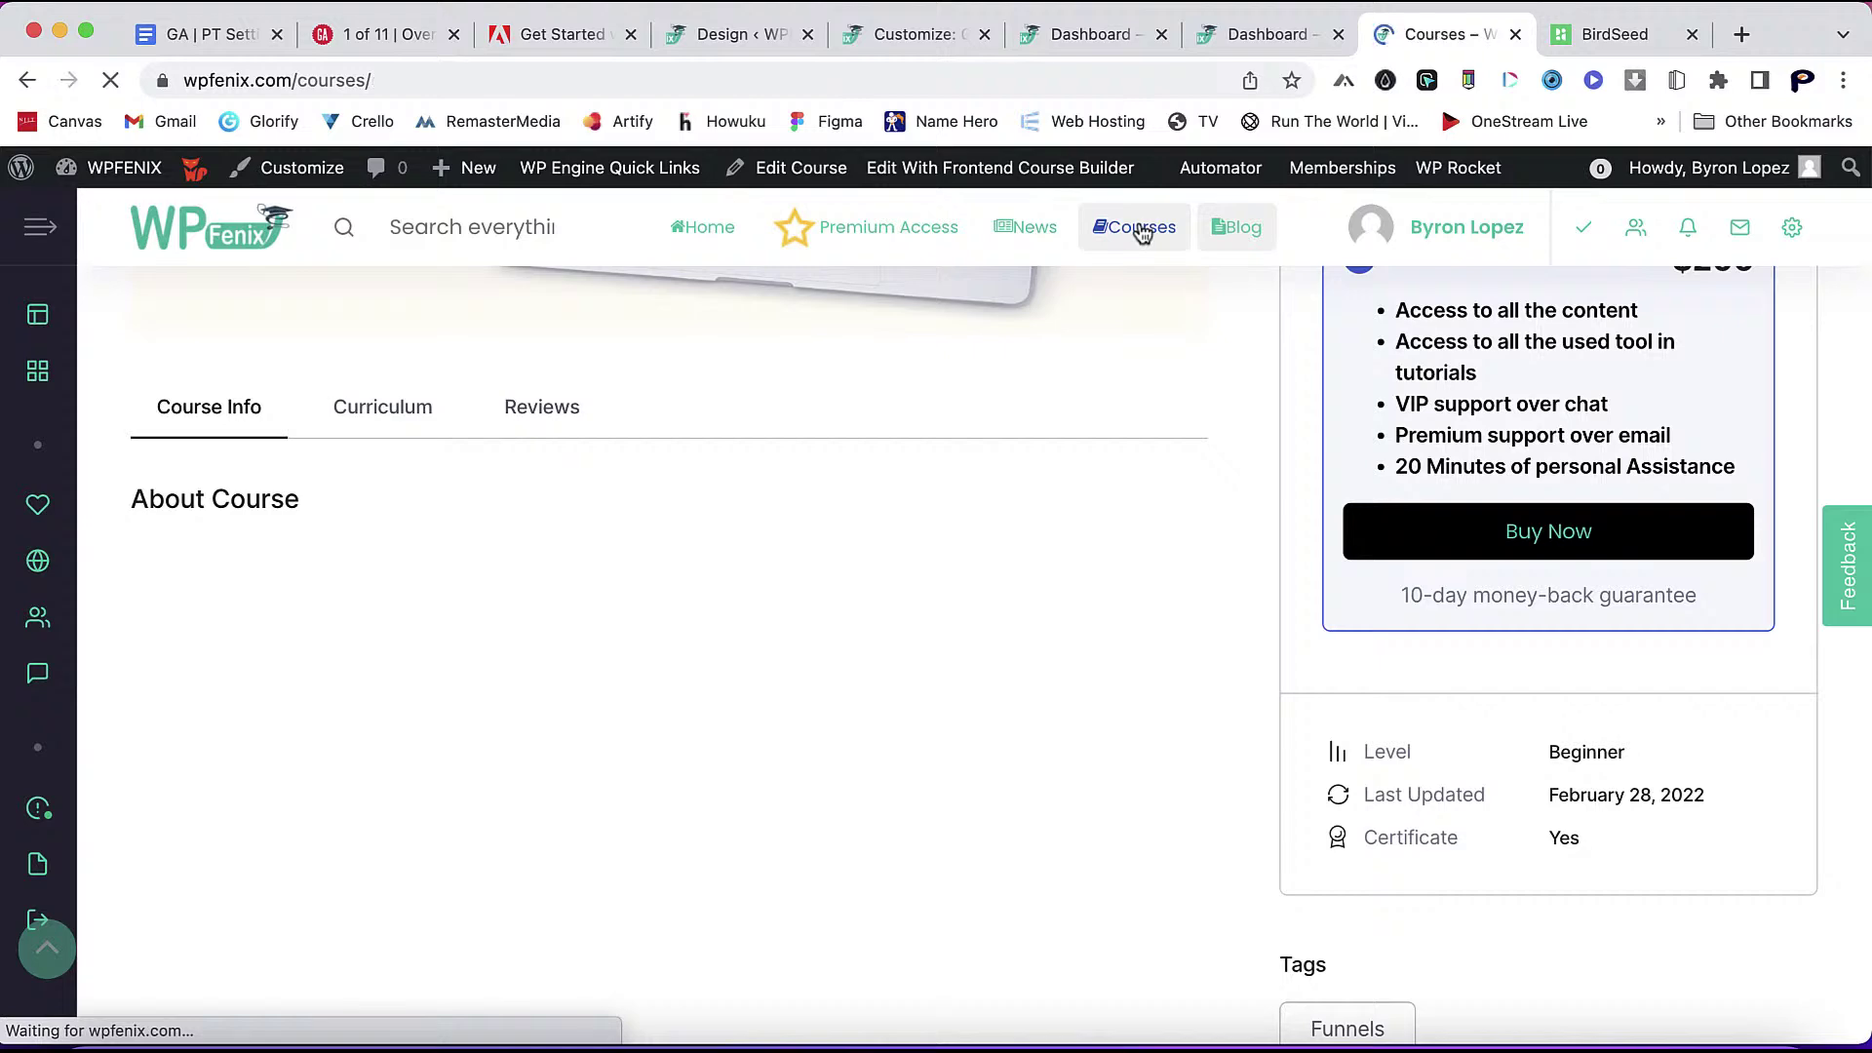
{"action": "scroll", "coordinate": [1291, 663], "scroll_direction": "down", "scroll_amount": 10}
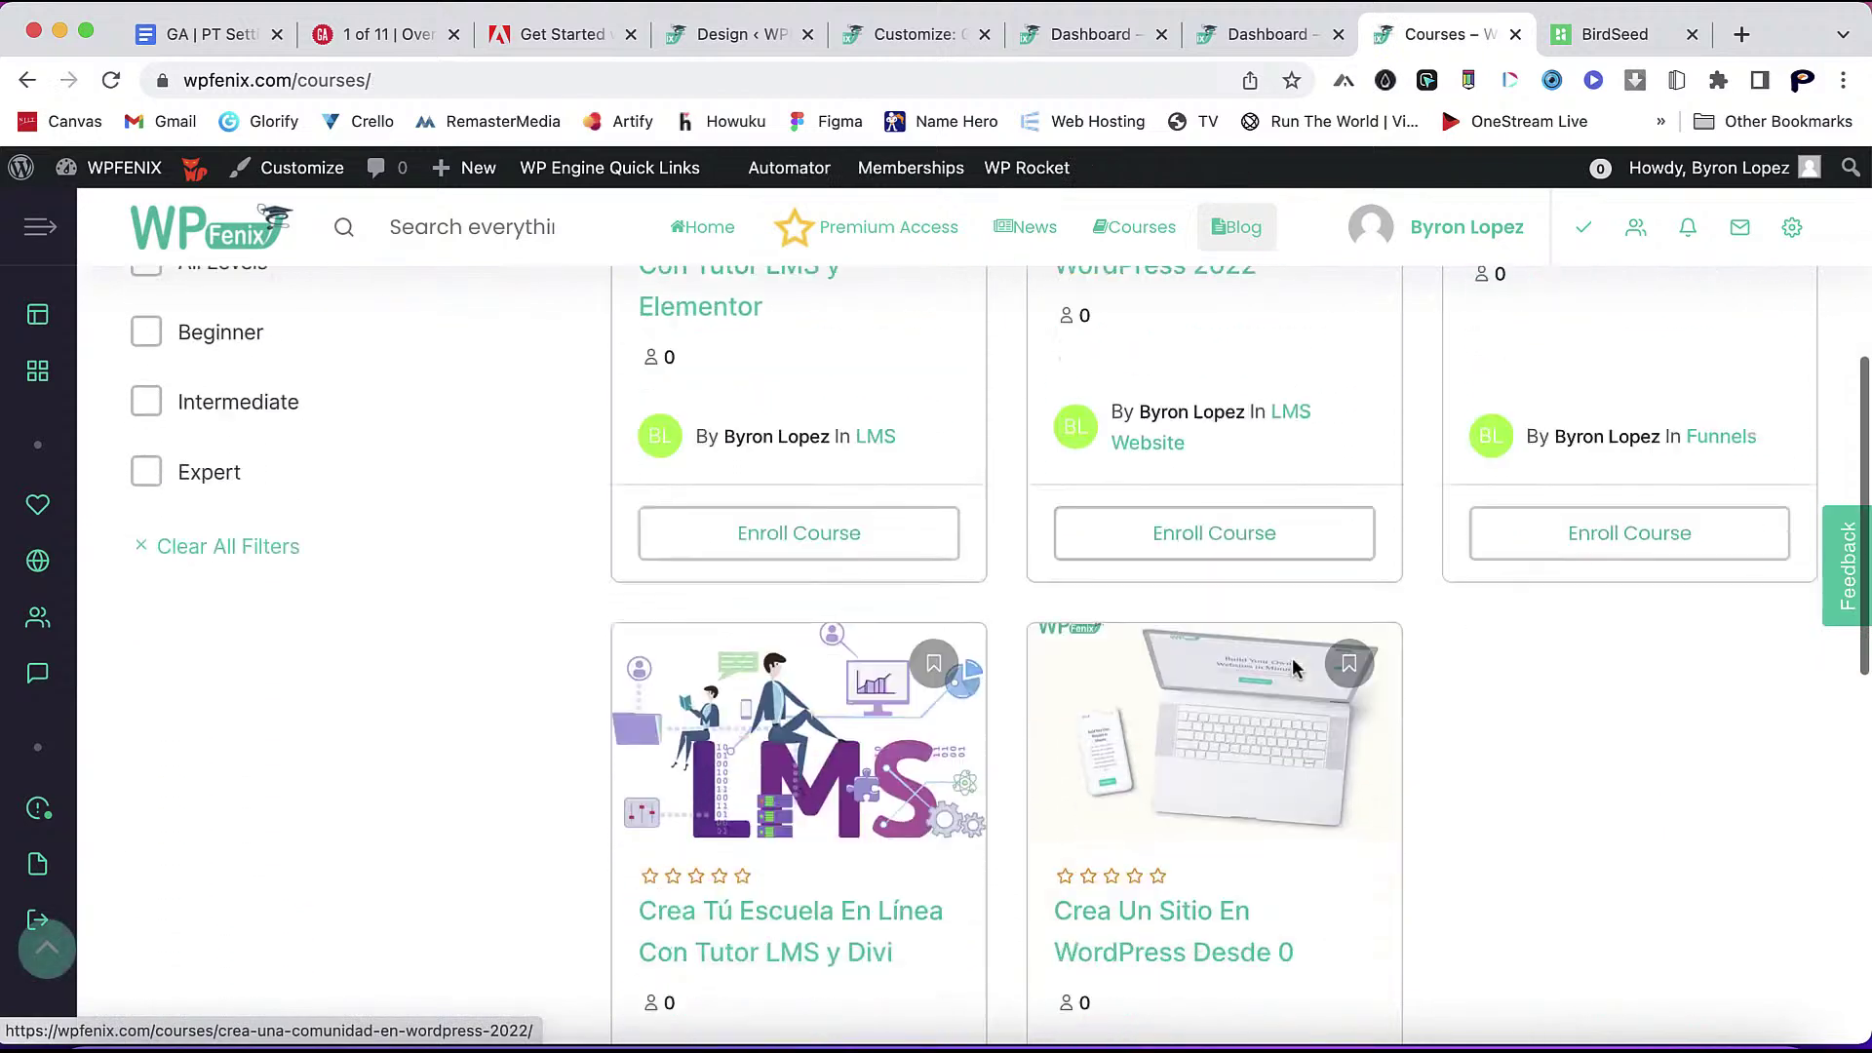
- Open the Tutor LMS y Divi course page and expand its full course description
{"action": "left_click", "coordinate": [824, 618]}
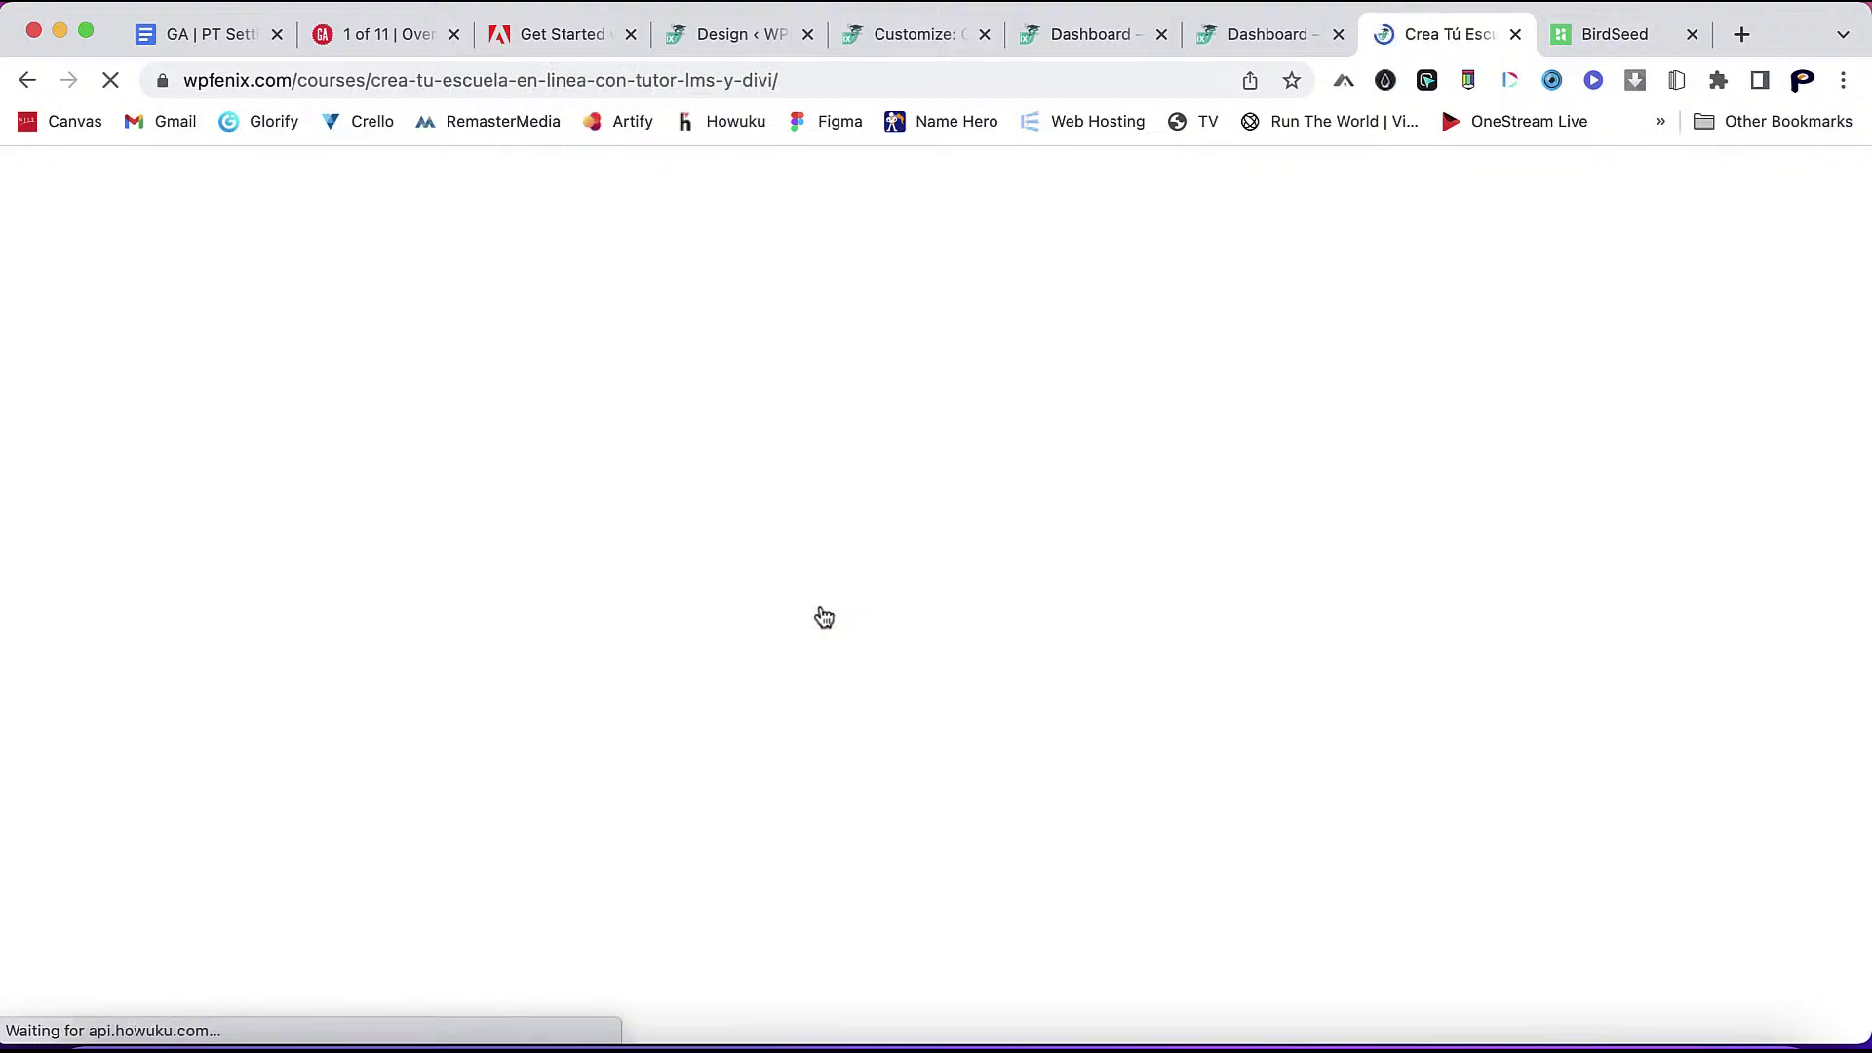
{"action": "scroll", "coordinate": [1306, 619], "scroll_direction": "down", "scroll_amount": 10}
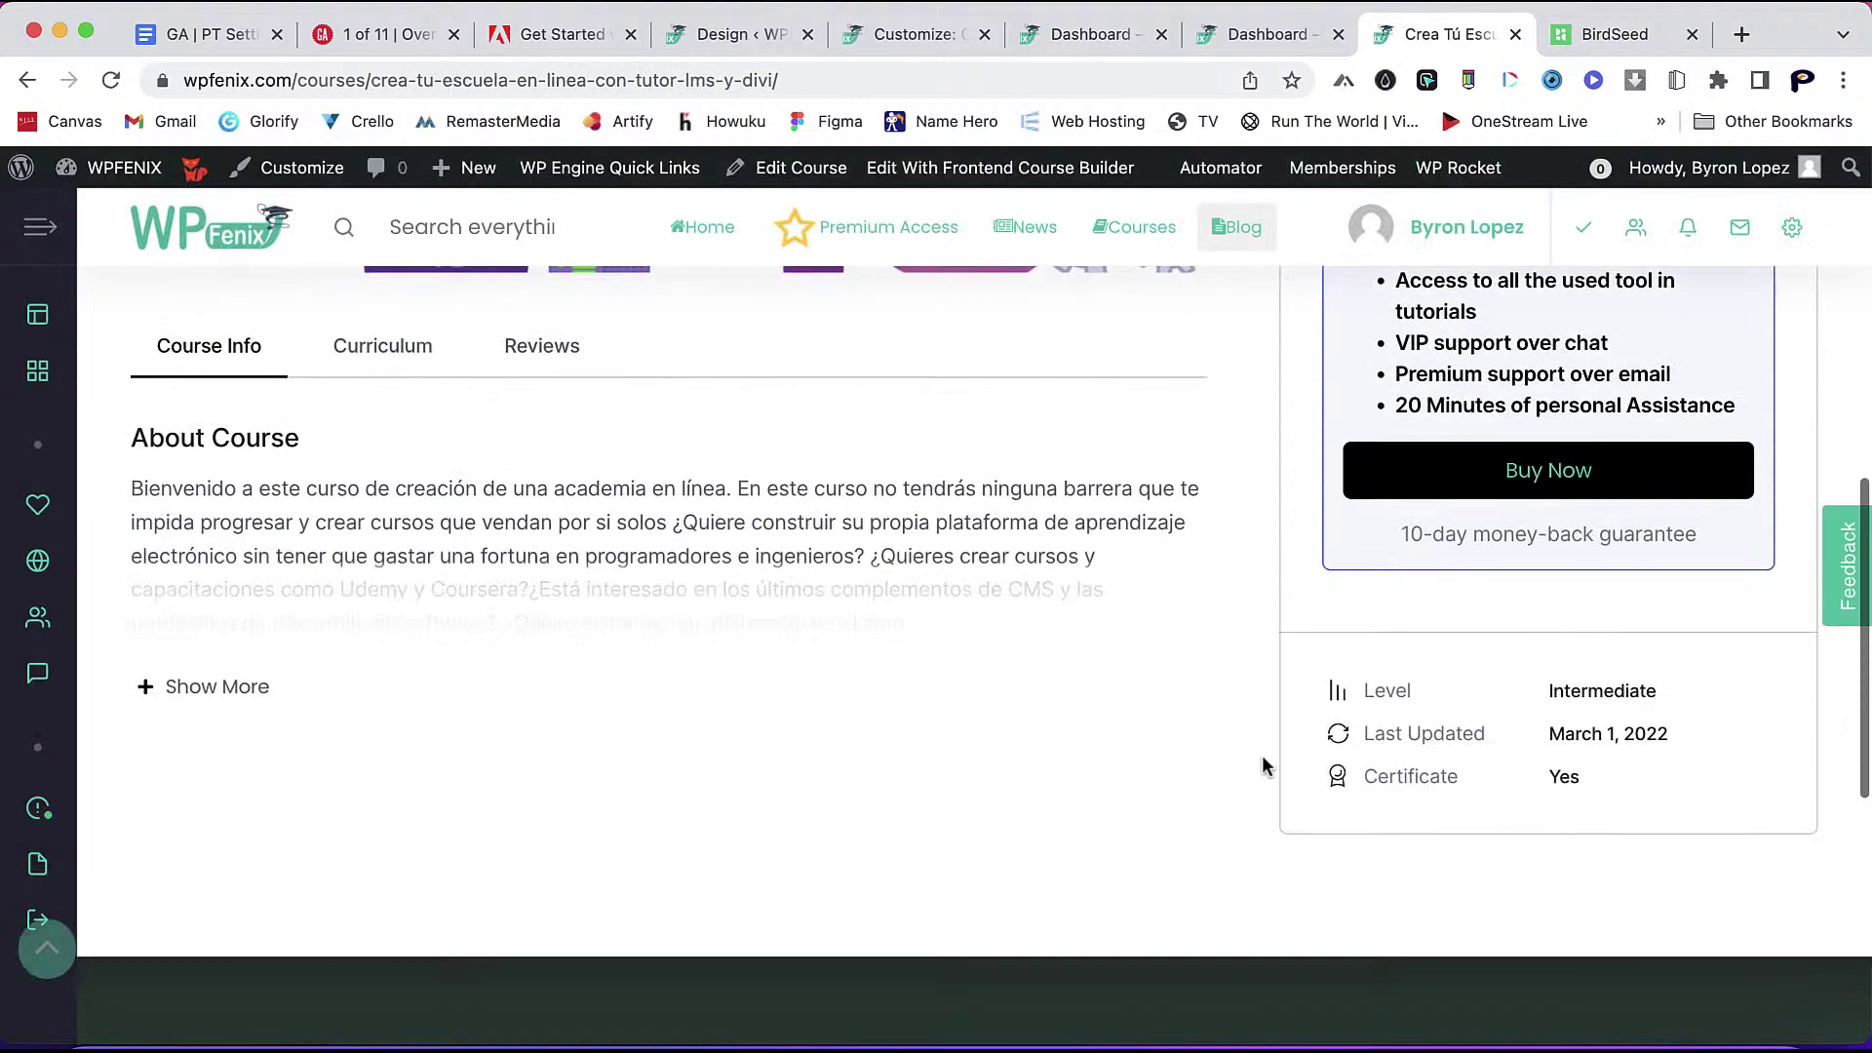
{"action": "scroll", "coordinate": [757, 438], "scroll_direction": "up", "scroll_amount": 3}
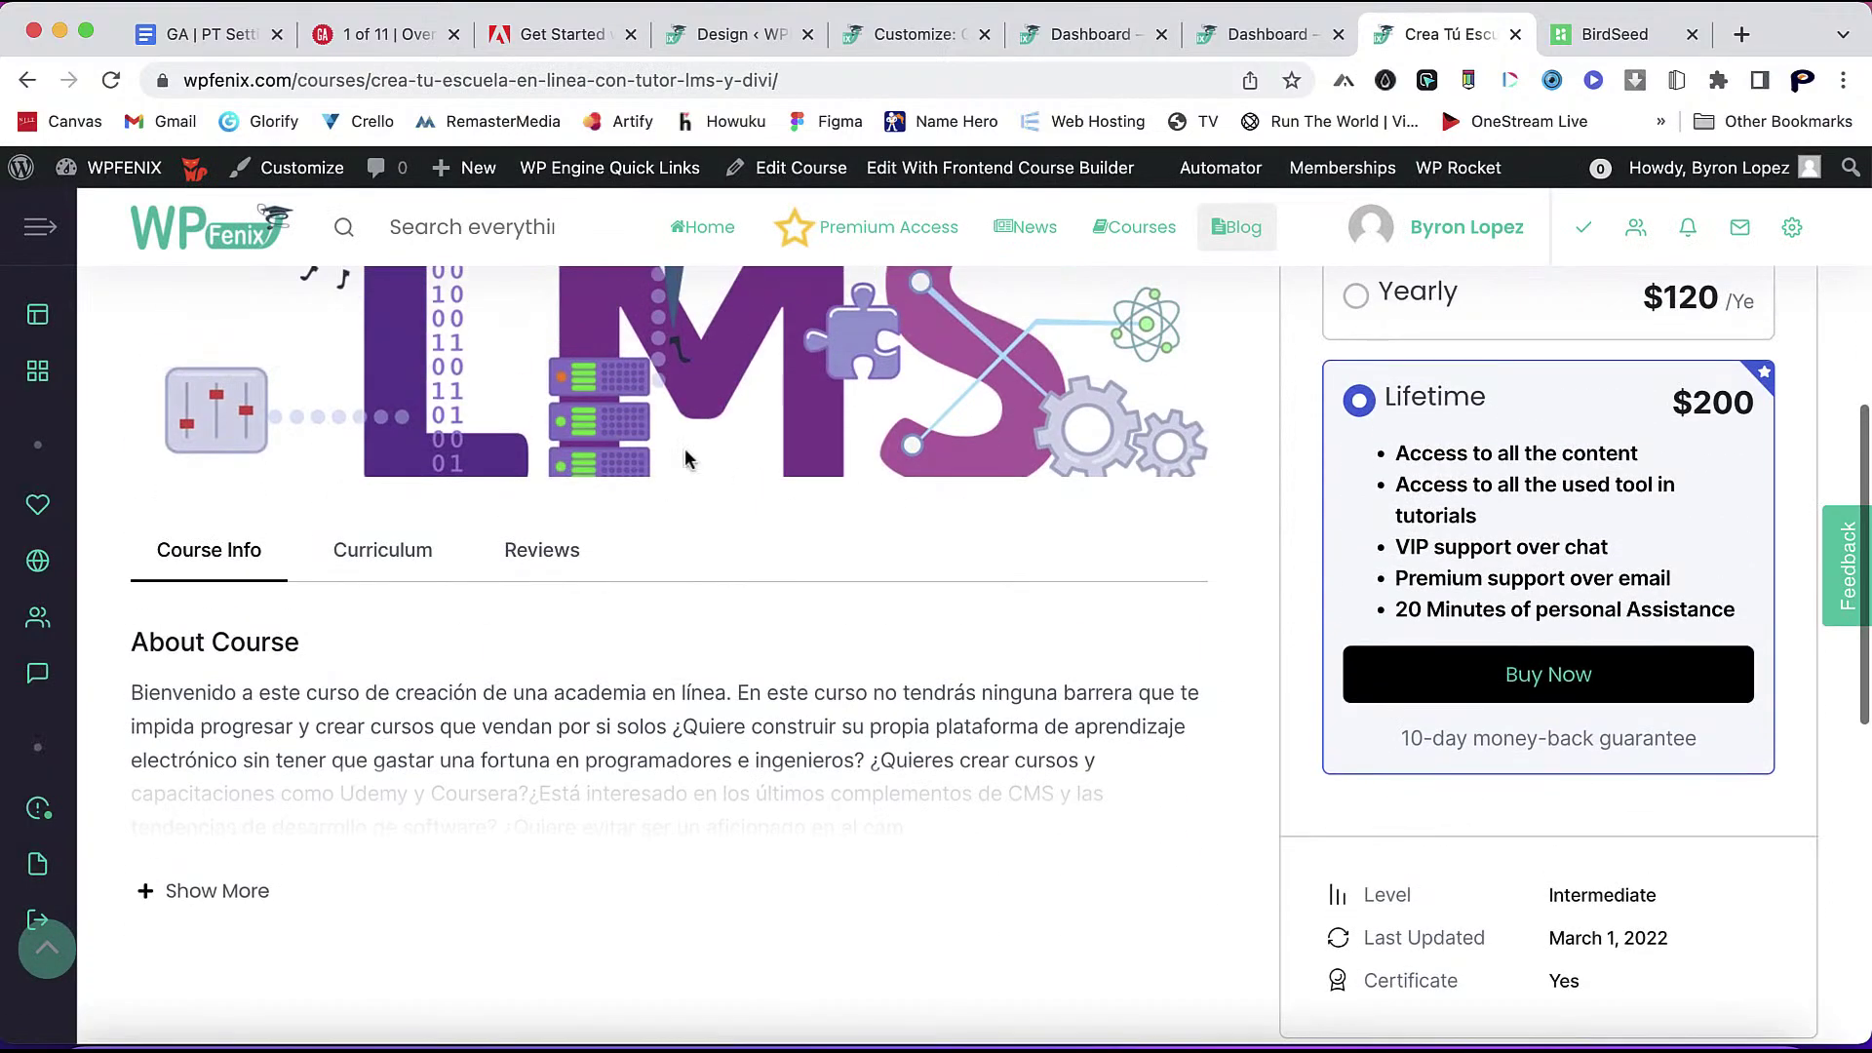
{"action": "left_click", "coordinate": [206, 888]}
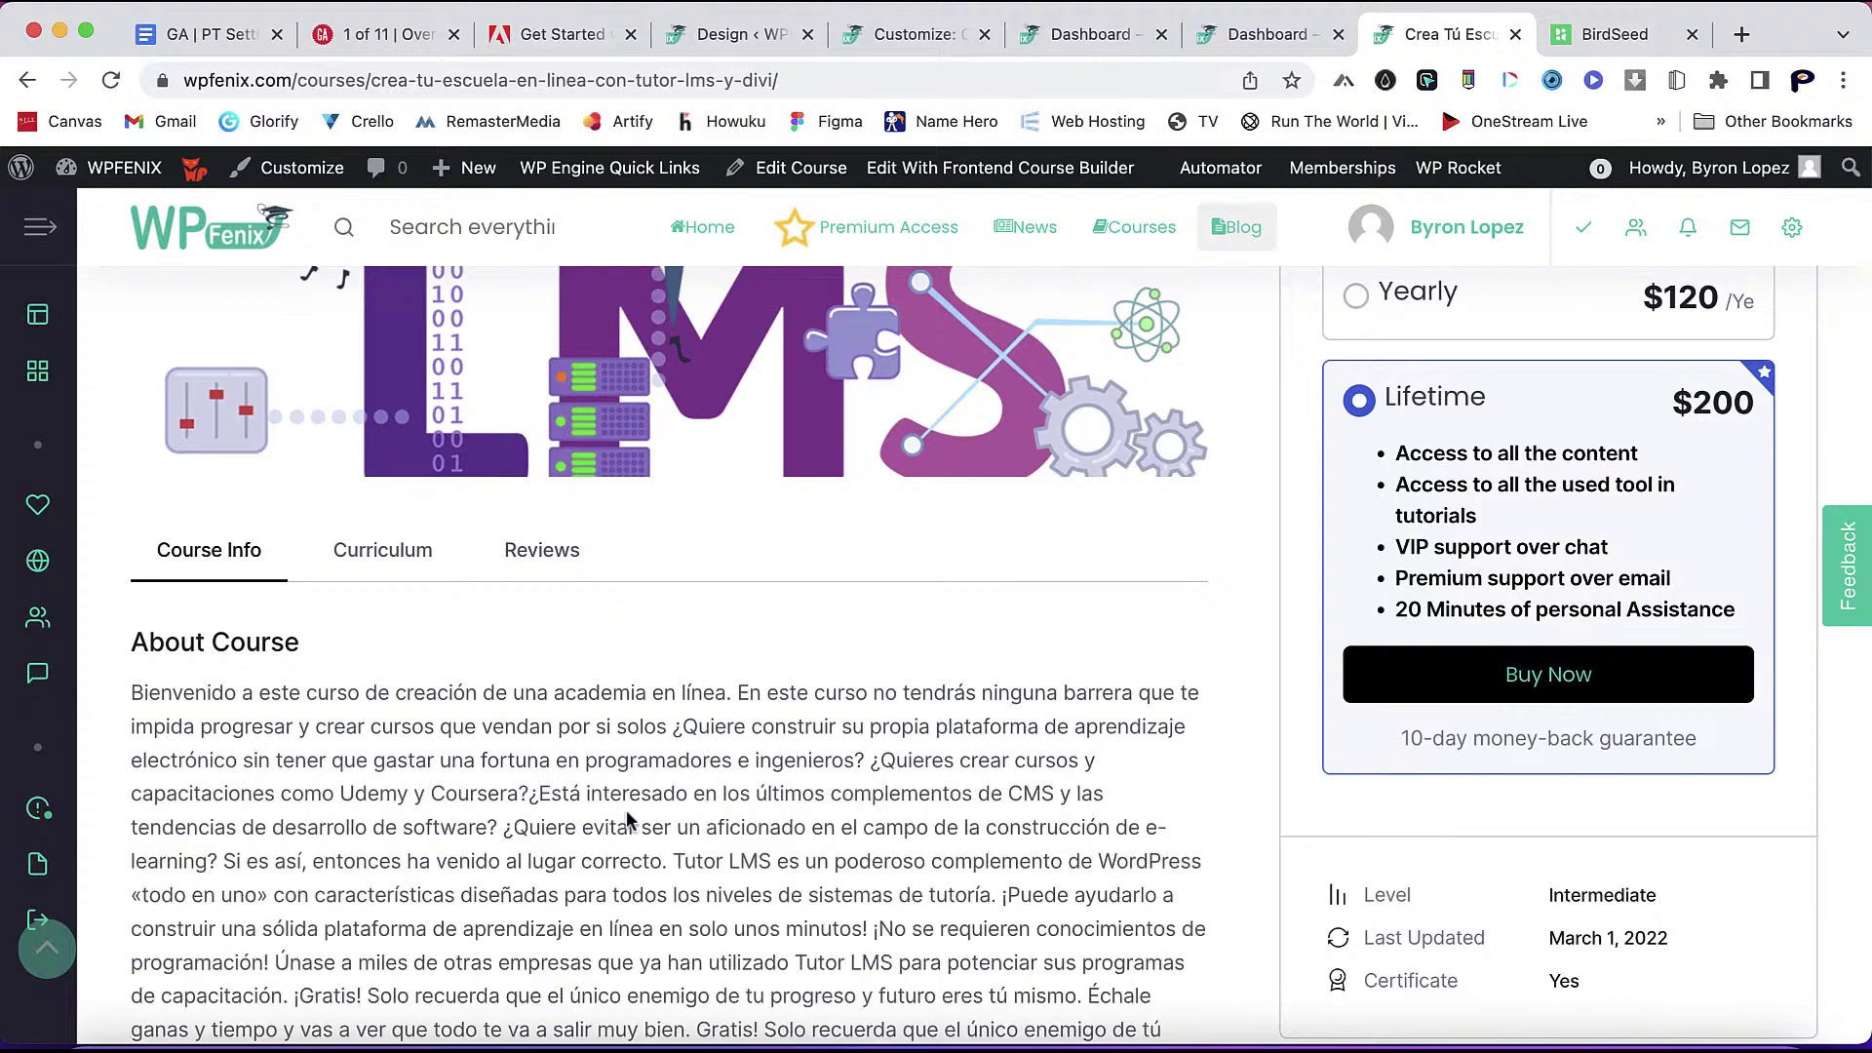
{"action": "scroll", "coordinate": [626, 809], "scroll_direction": "down", "scroll_amount": 8}
{"action": "scroll", "coordinate": [626, 809], "scroll_direction": "up", "scroll_amount": 10}
{"action": "scroll", "coordinate": [626, 817], "scroll_direction": "up", "scroll_amount": 8}
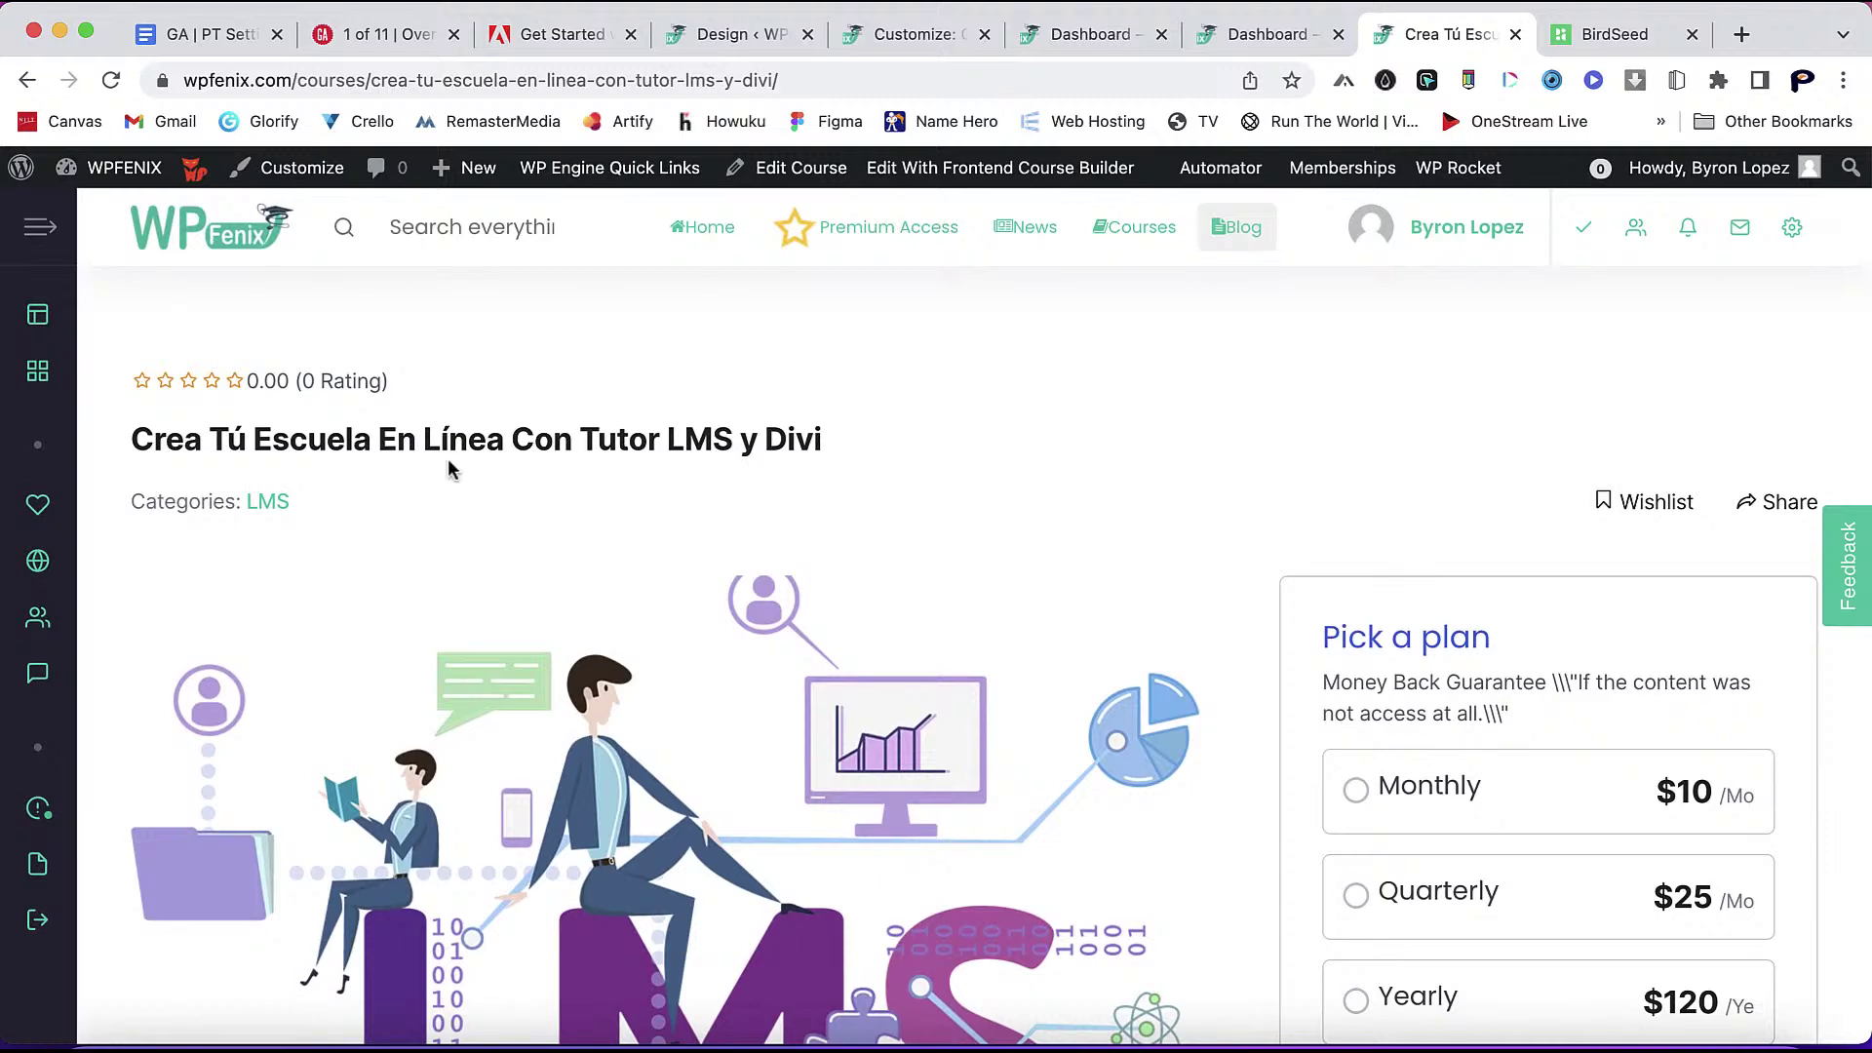
{"action": "scroll", "coordinate": [823, 606], "scroll_direction": "down", "scroll_amount": 2}
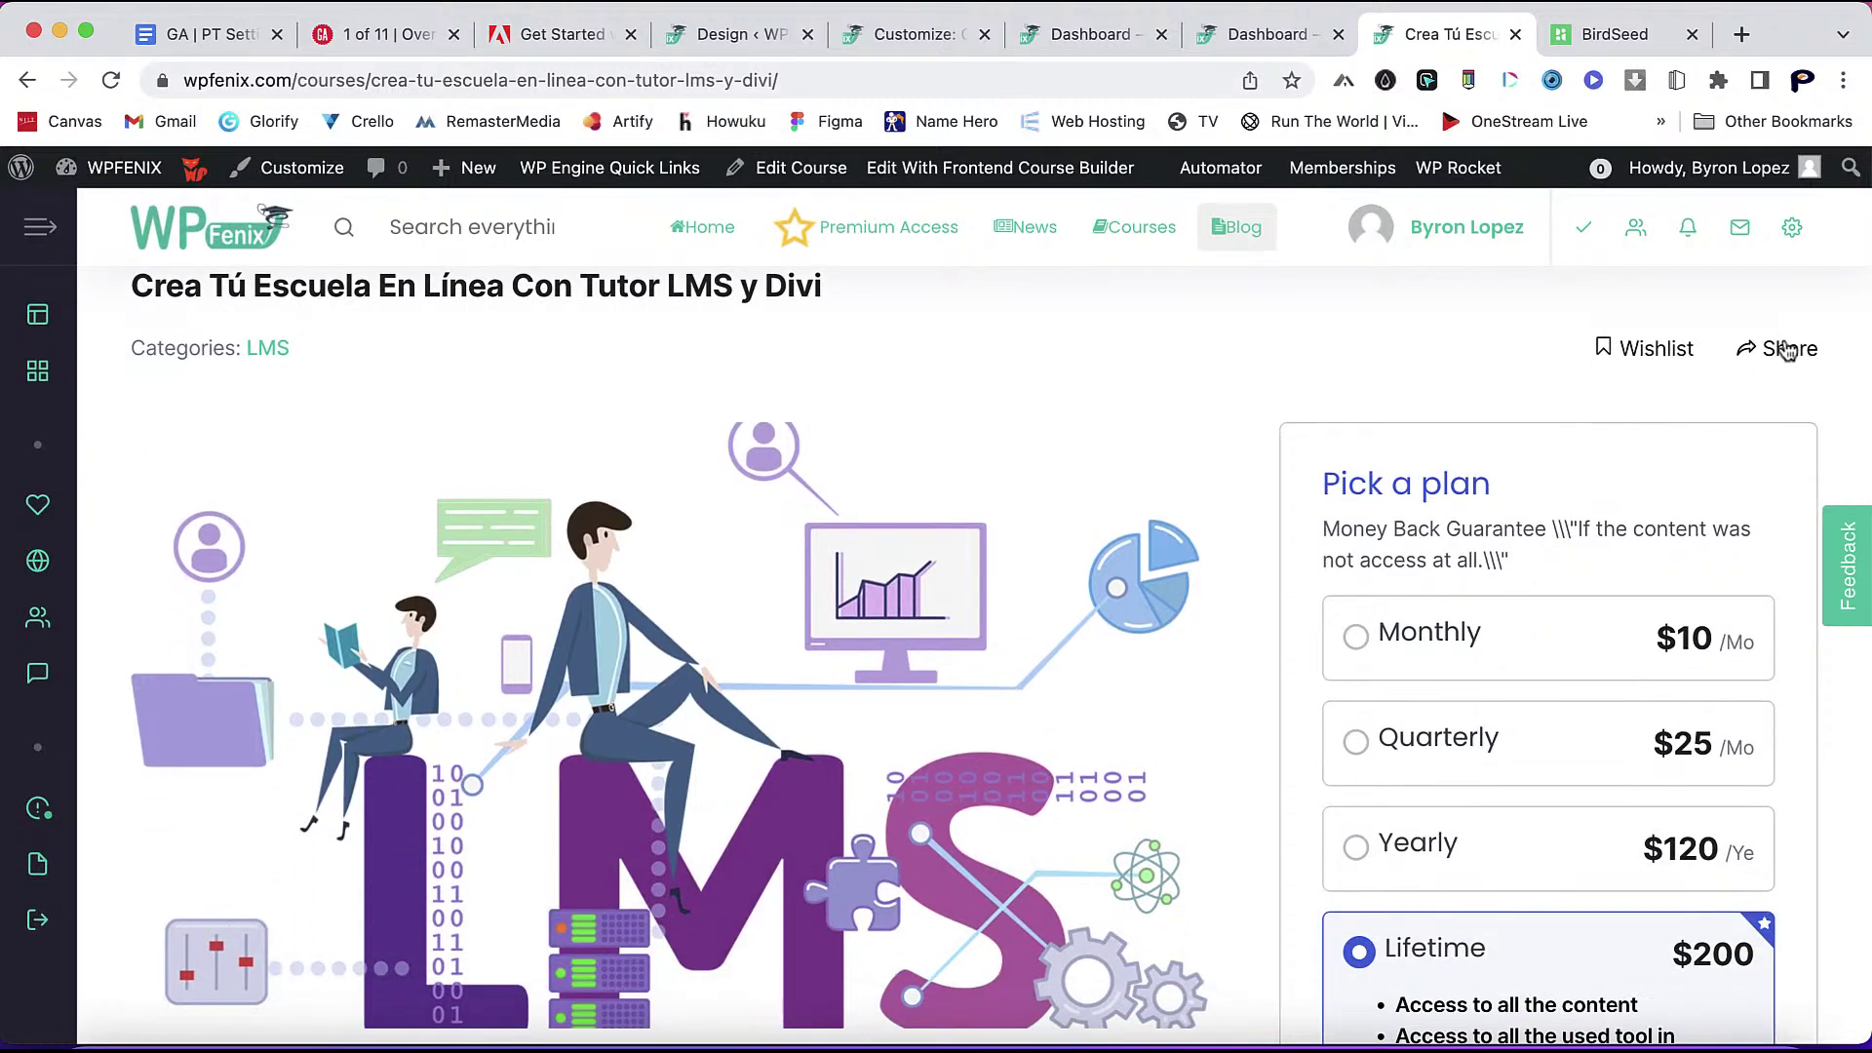
{"action": "scroll", "coordinate": [1121, 571], "scroll_direction": "down", "scroll_amount": 4}
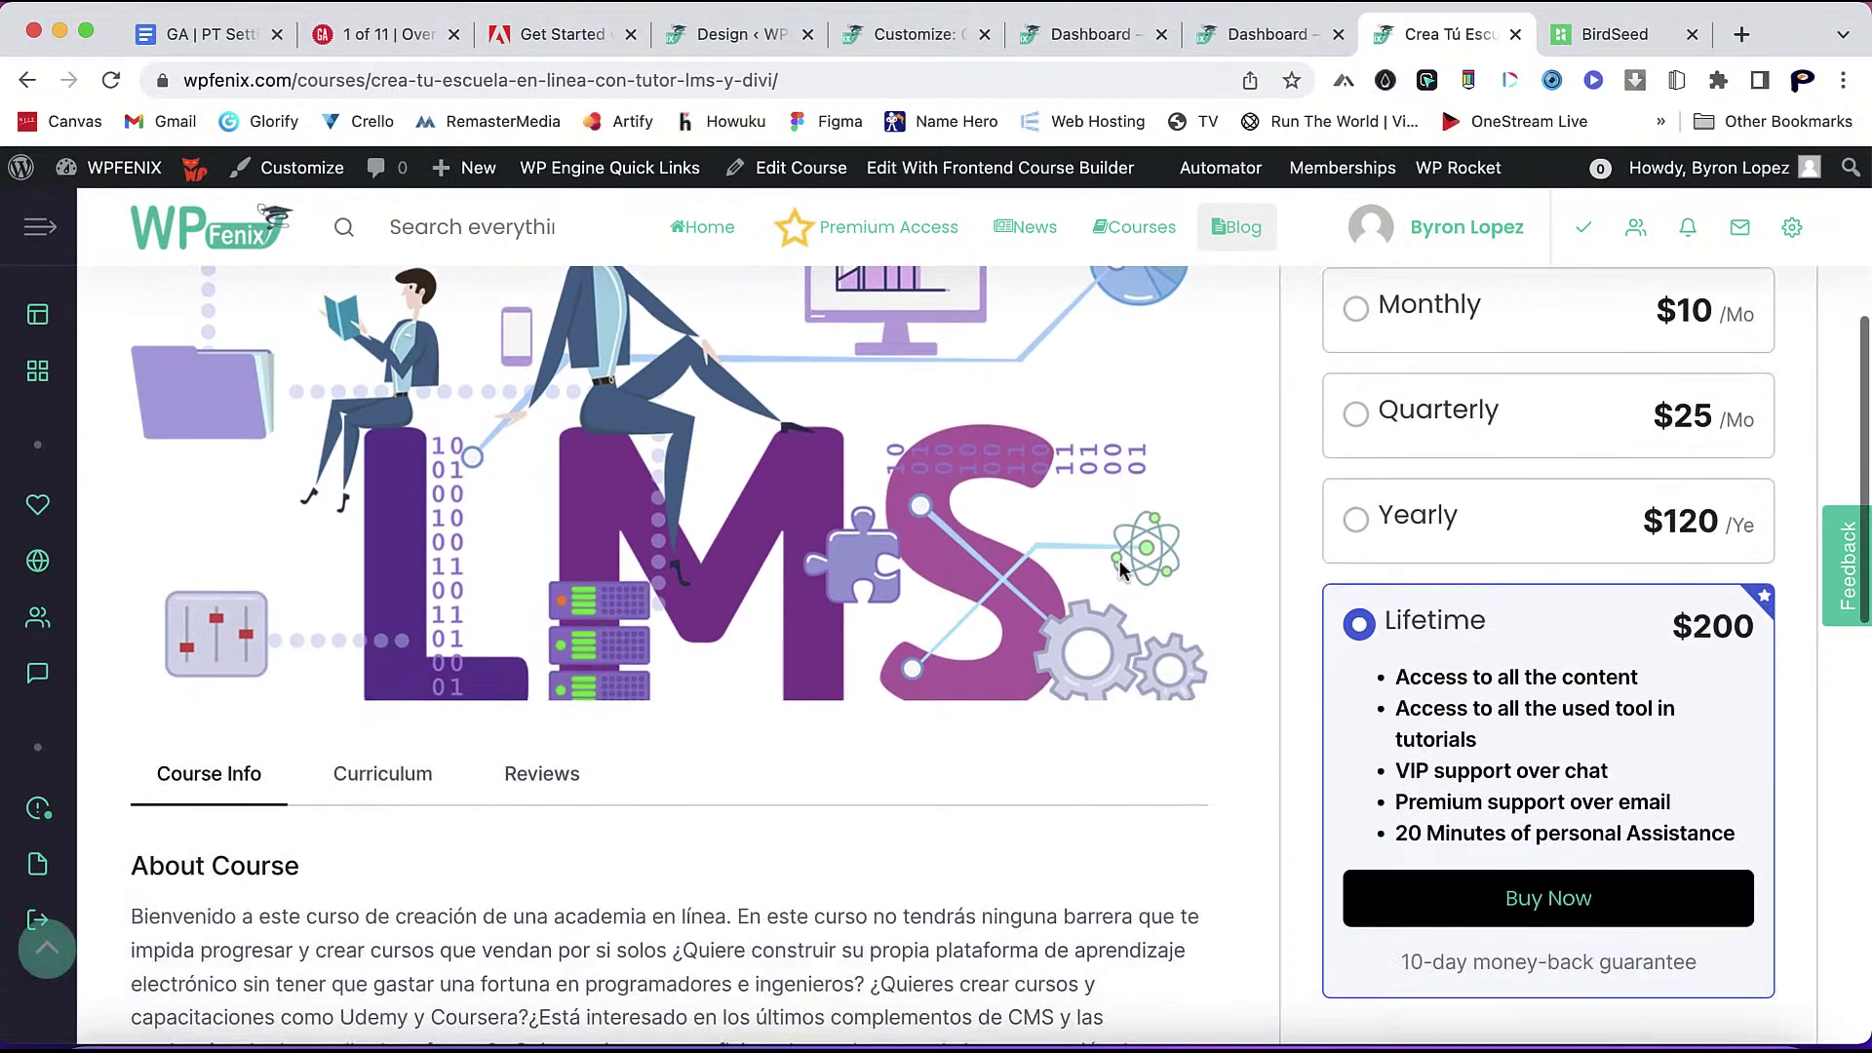
{"action": "scroll", "coordinate": [1122, 570], "scroll_direction": "down", "scroll_amount": 3}
- Switch to the Curriculum tab, briefly checking Reviews along the way
{"action": "left_click", "coordinate": [402, 590]}
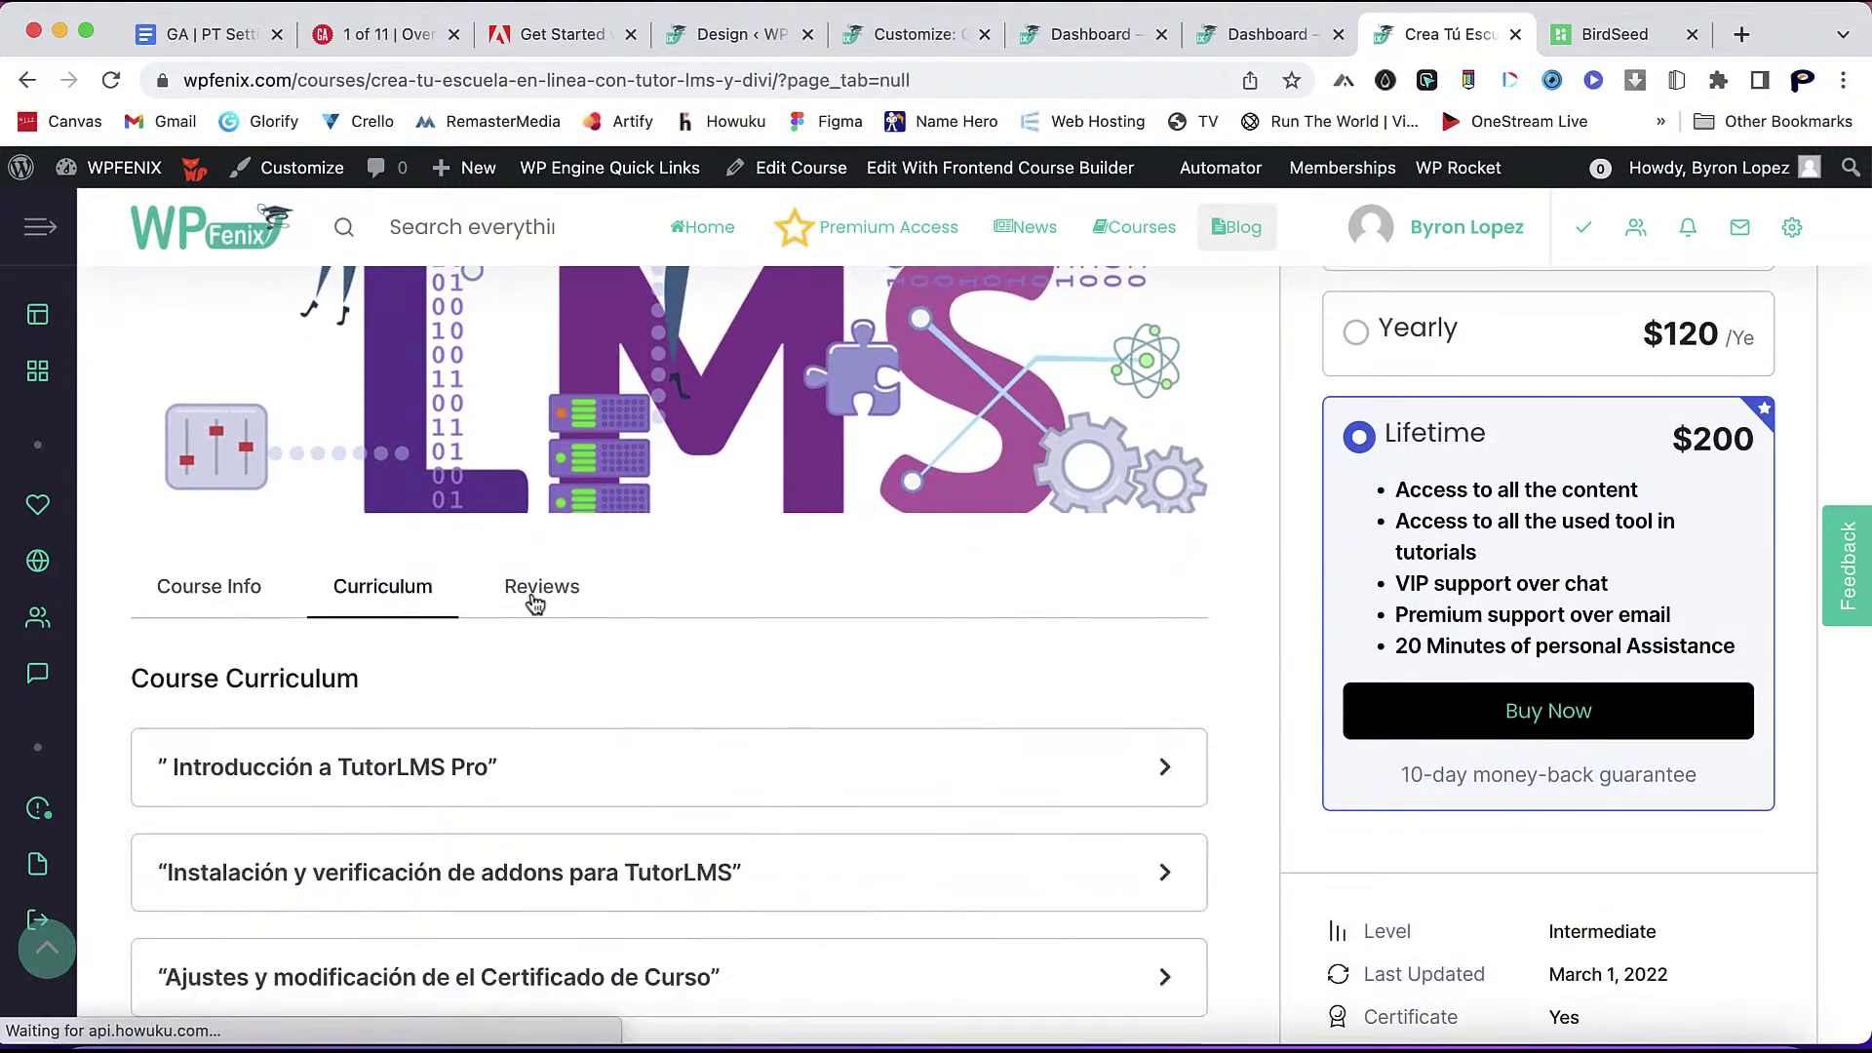
{"action": "left_click", "coordinate": [535, 589]}
{"action": "left_click", "coordinate": [406, 592]}
{"action": "scroll", "coordinate": [536, 780], "scroll_direction": "down", "scroll_amount": 4}
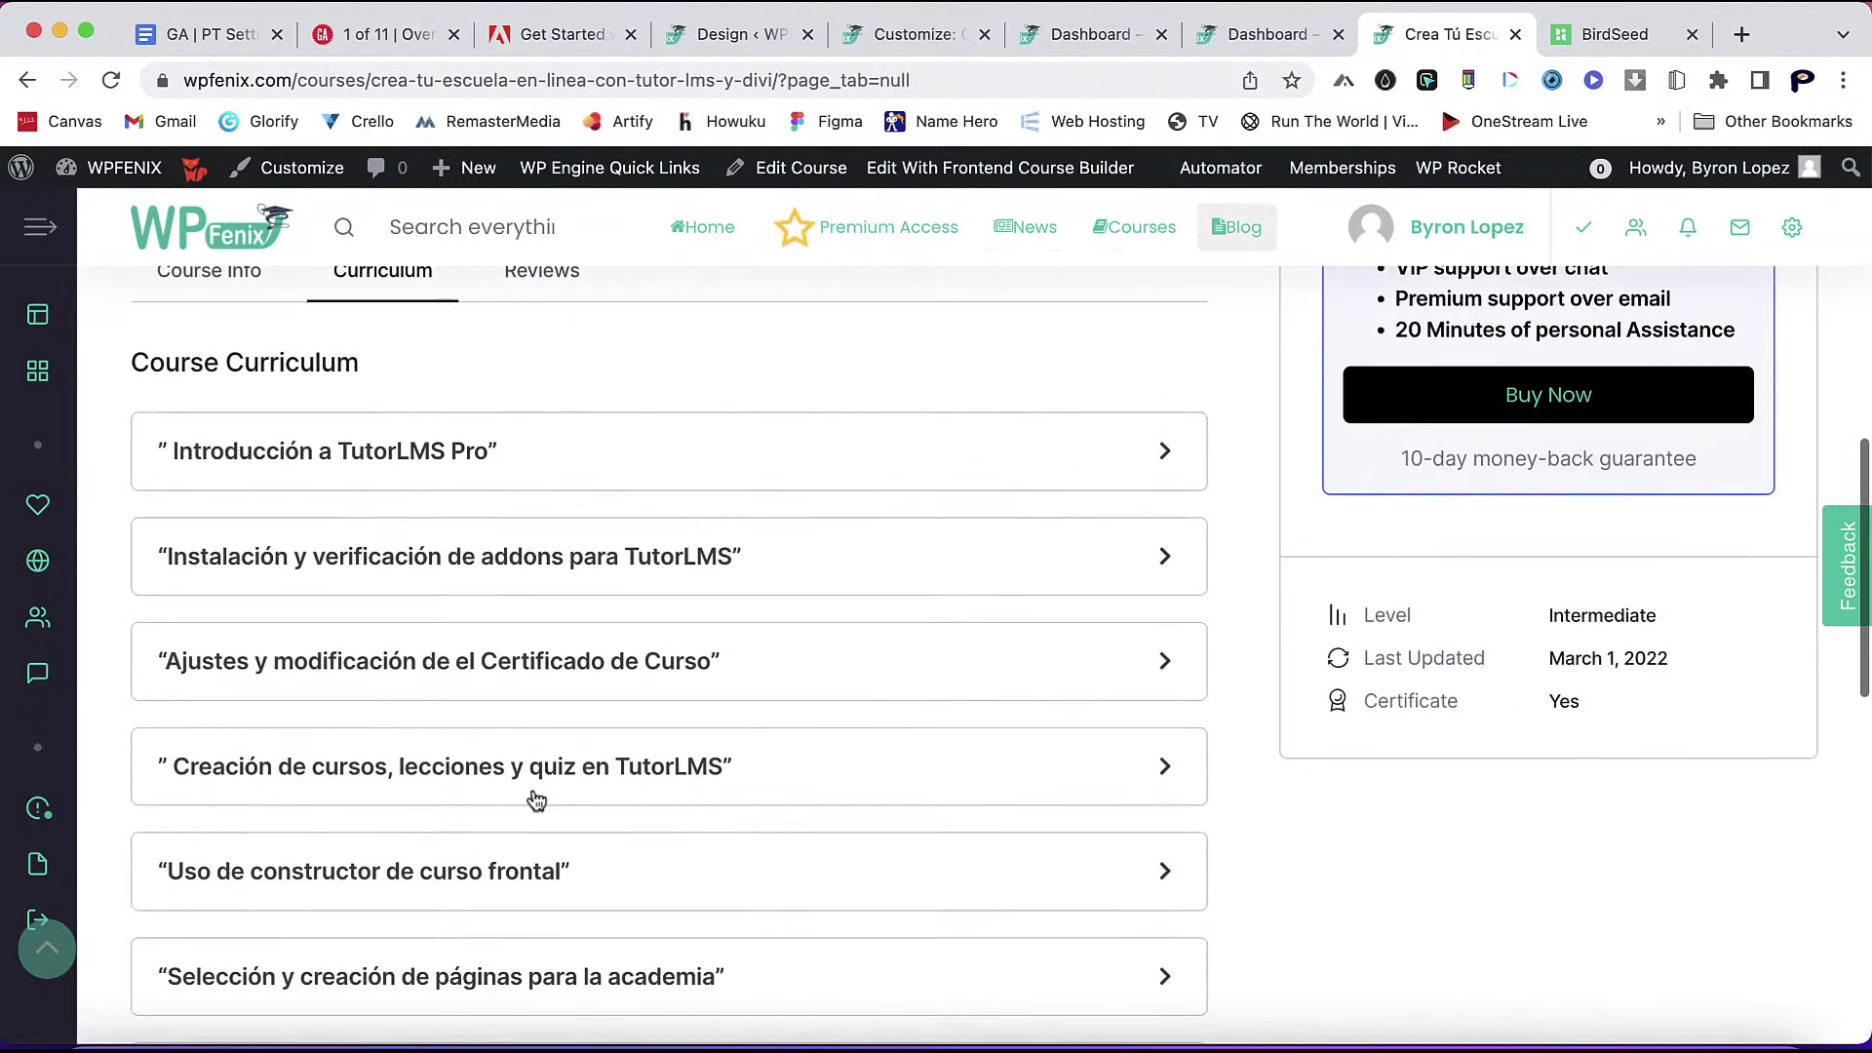
- Expand and collapse the Introducción a TutorLMS Pro section to see its two lessons
{"action": "left_click", "coordinate": [712, 459]}
{"action": "left_click", "coordinate": [715, 461]}
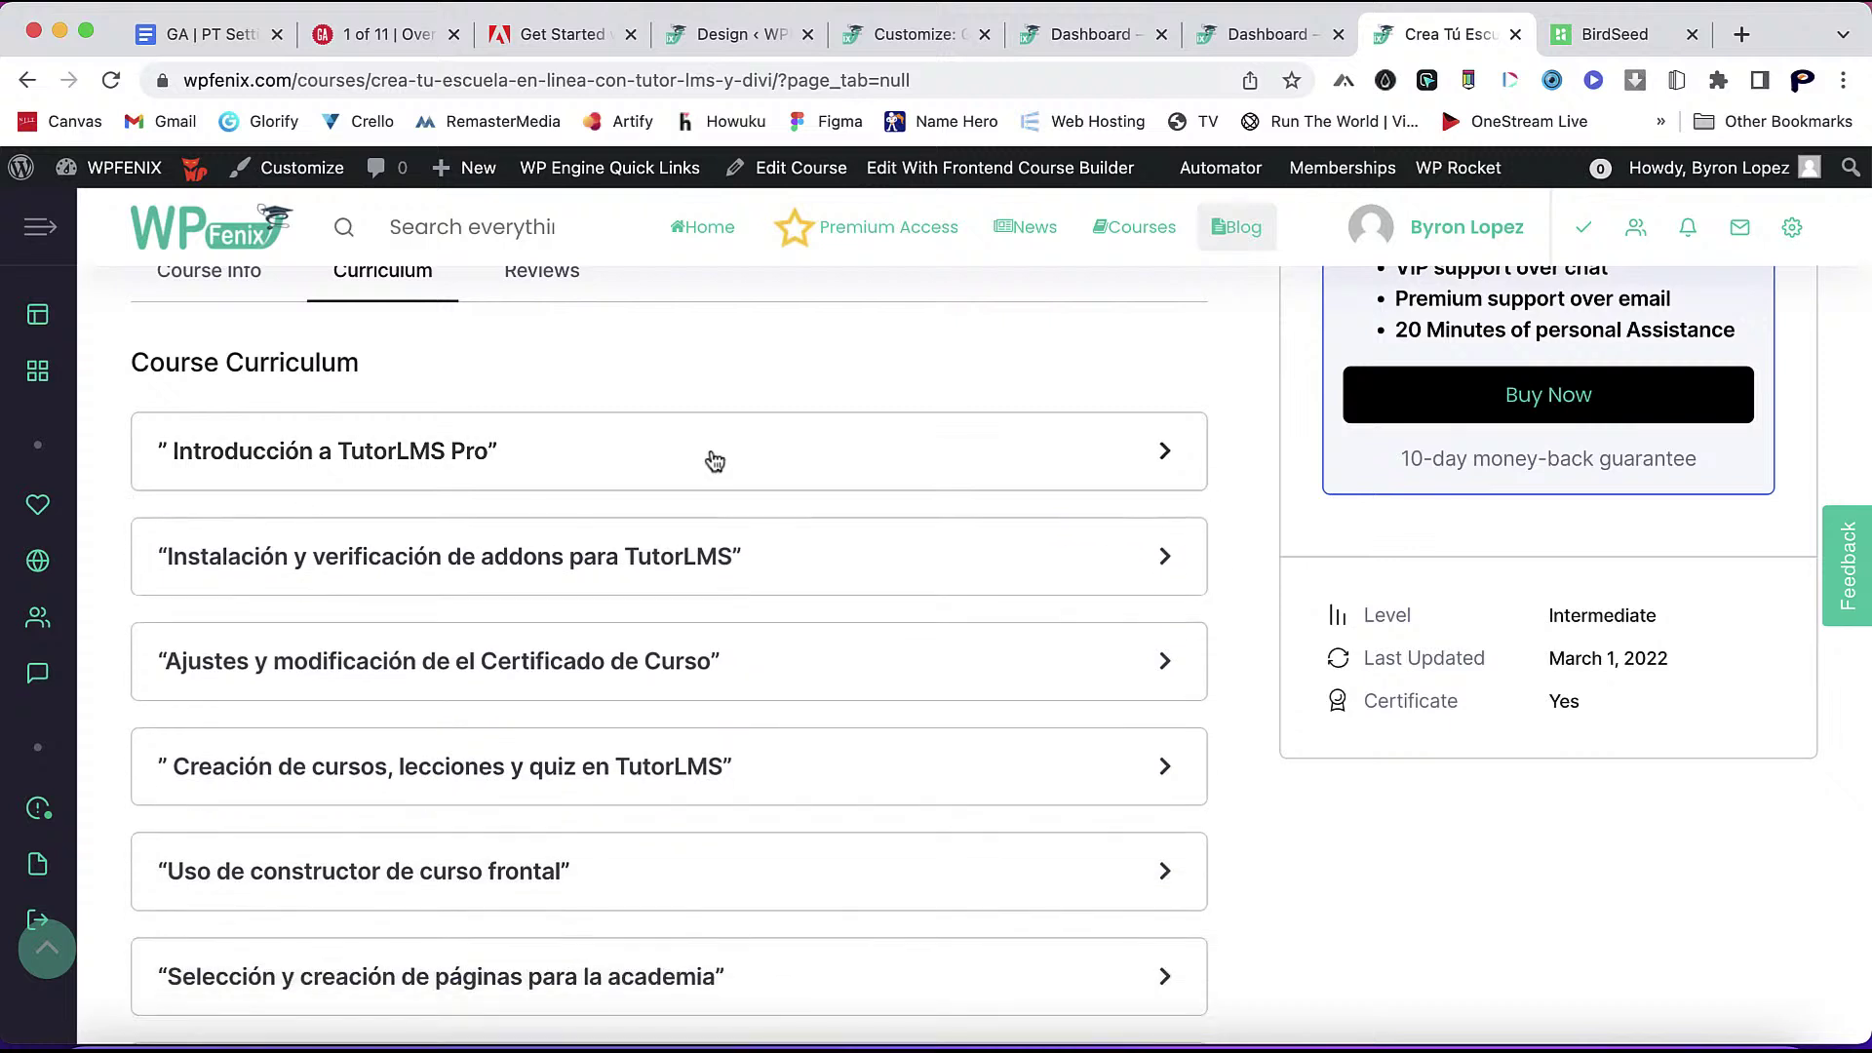
{"action": "left_click", "coordinate": [715, 460]}
{"action": "left_click", "coordinate": [715, 460]}
{"action": "left_click", "coordinate": [740, 466]}
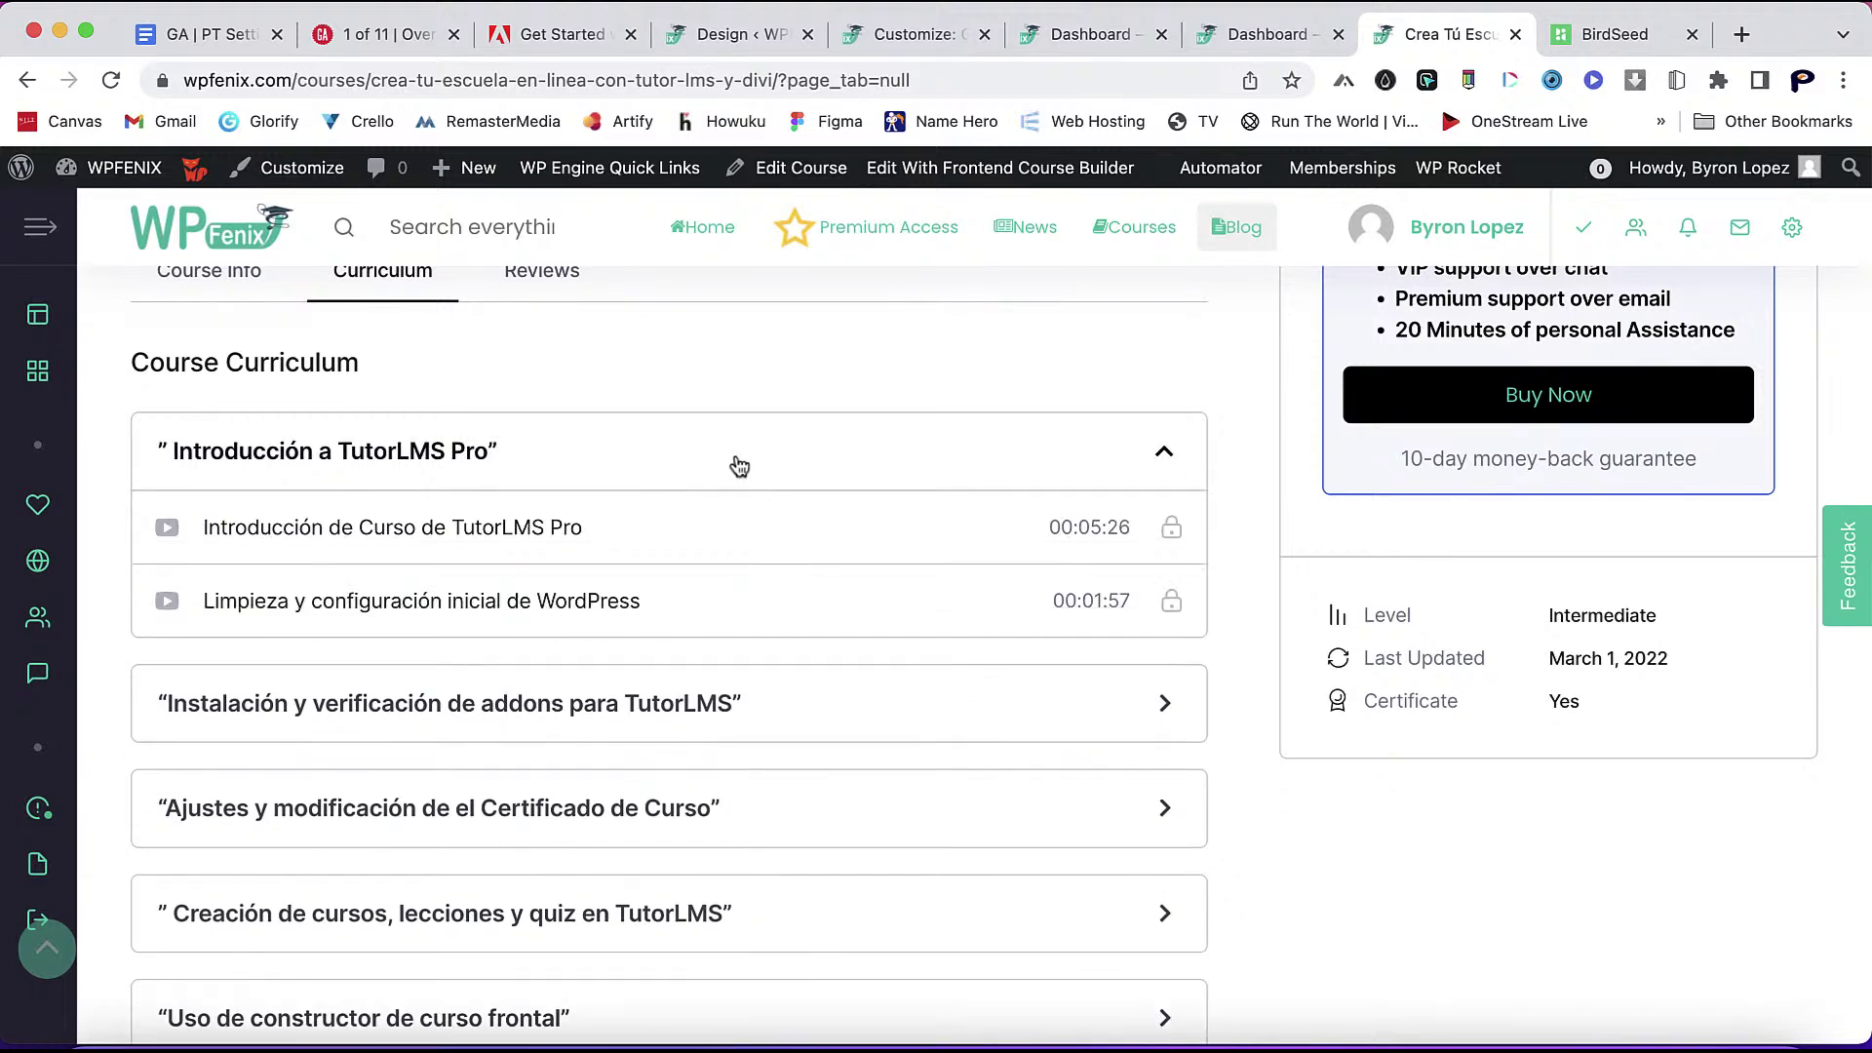
{"action": "left_click", "coordinate": [740, 466]}
{"action": "left_click", "coordinate": [731, 467]}
{"action": "left_click", "coordinate": [731, 466]}
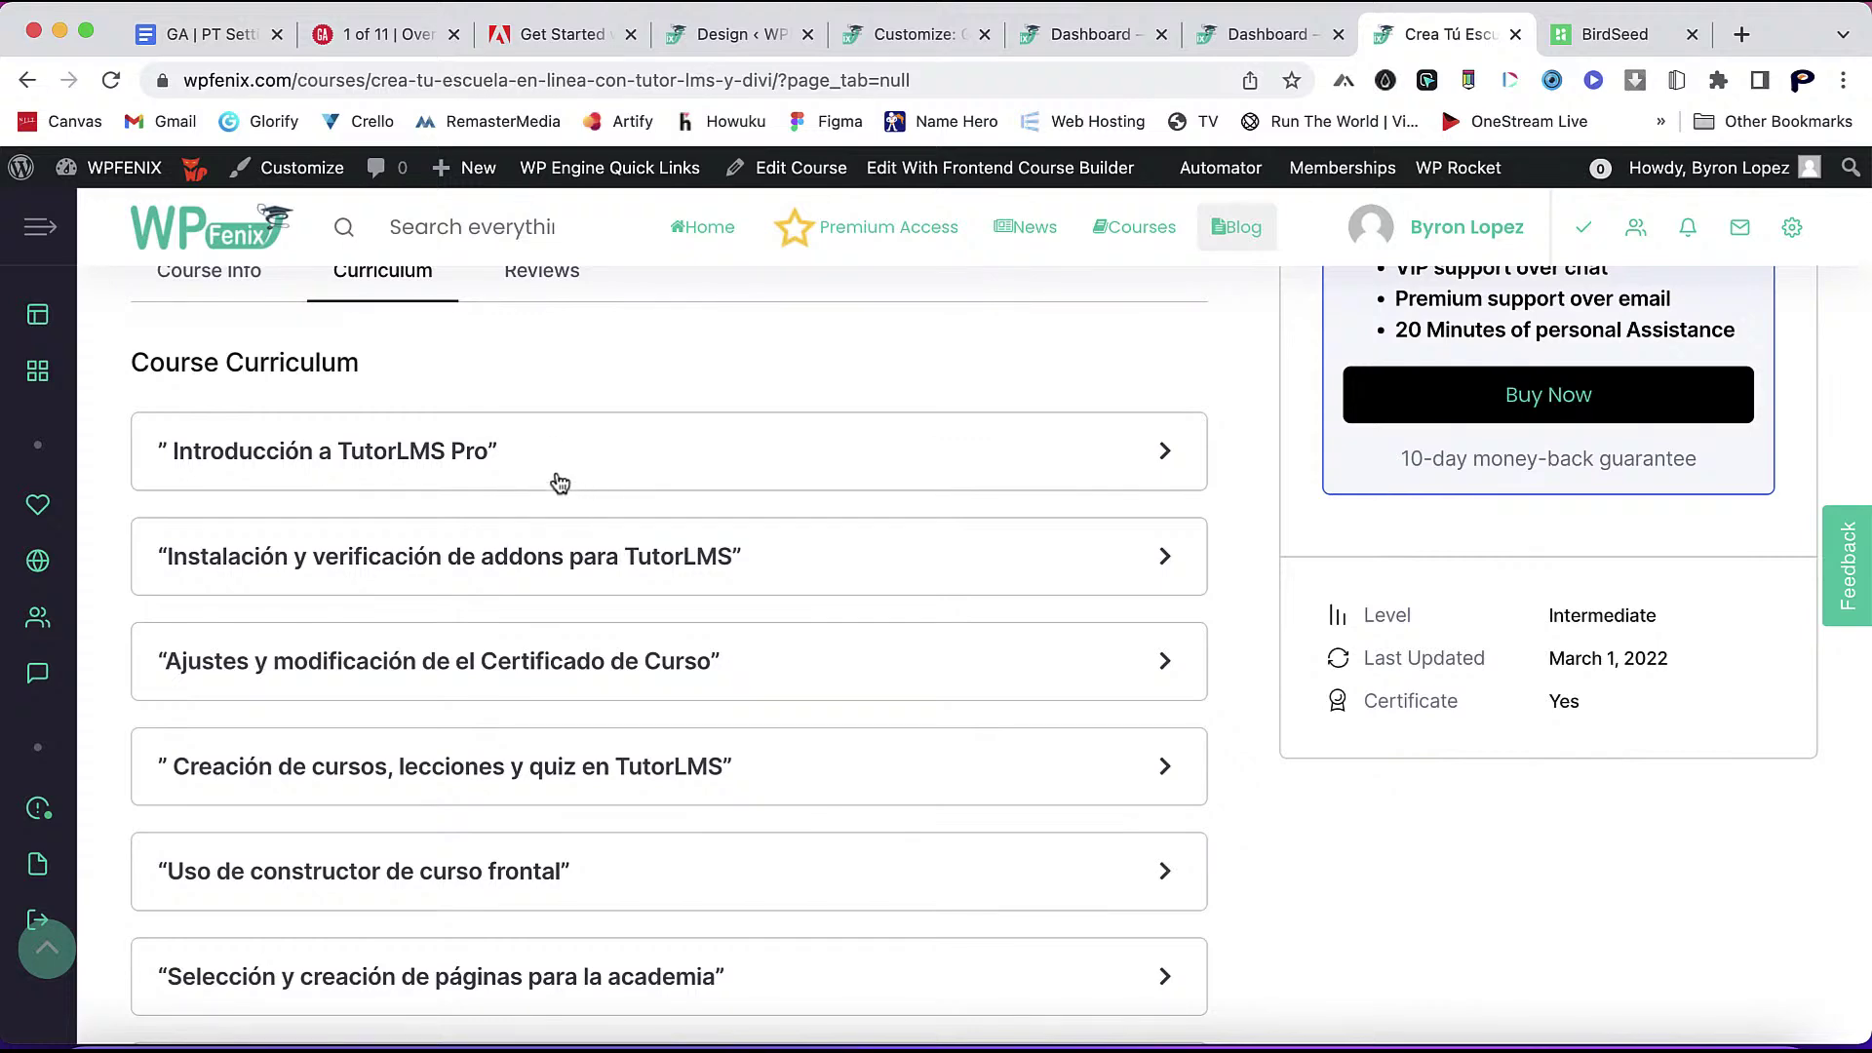
- Expand and collapse the addons installation section to view its four lessons
{"action": "scroll", "coordinate": [646, 716], "scroll_direction": "down", "scroll_amount": 7}
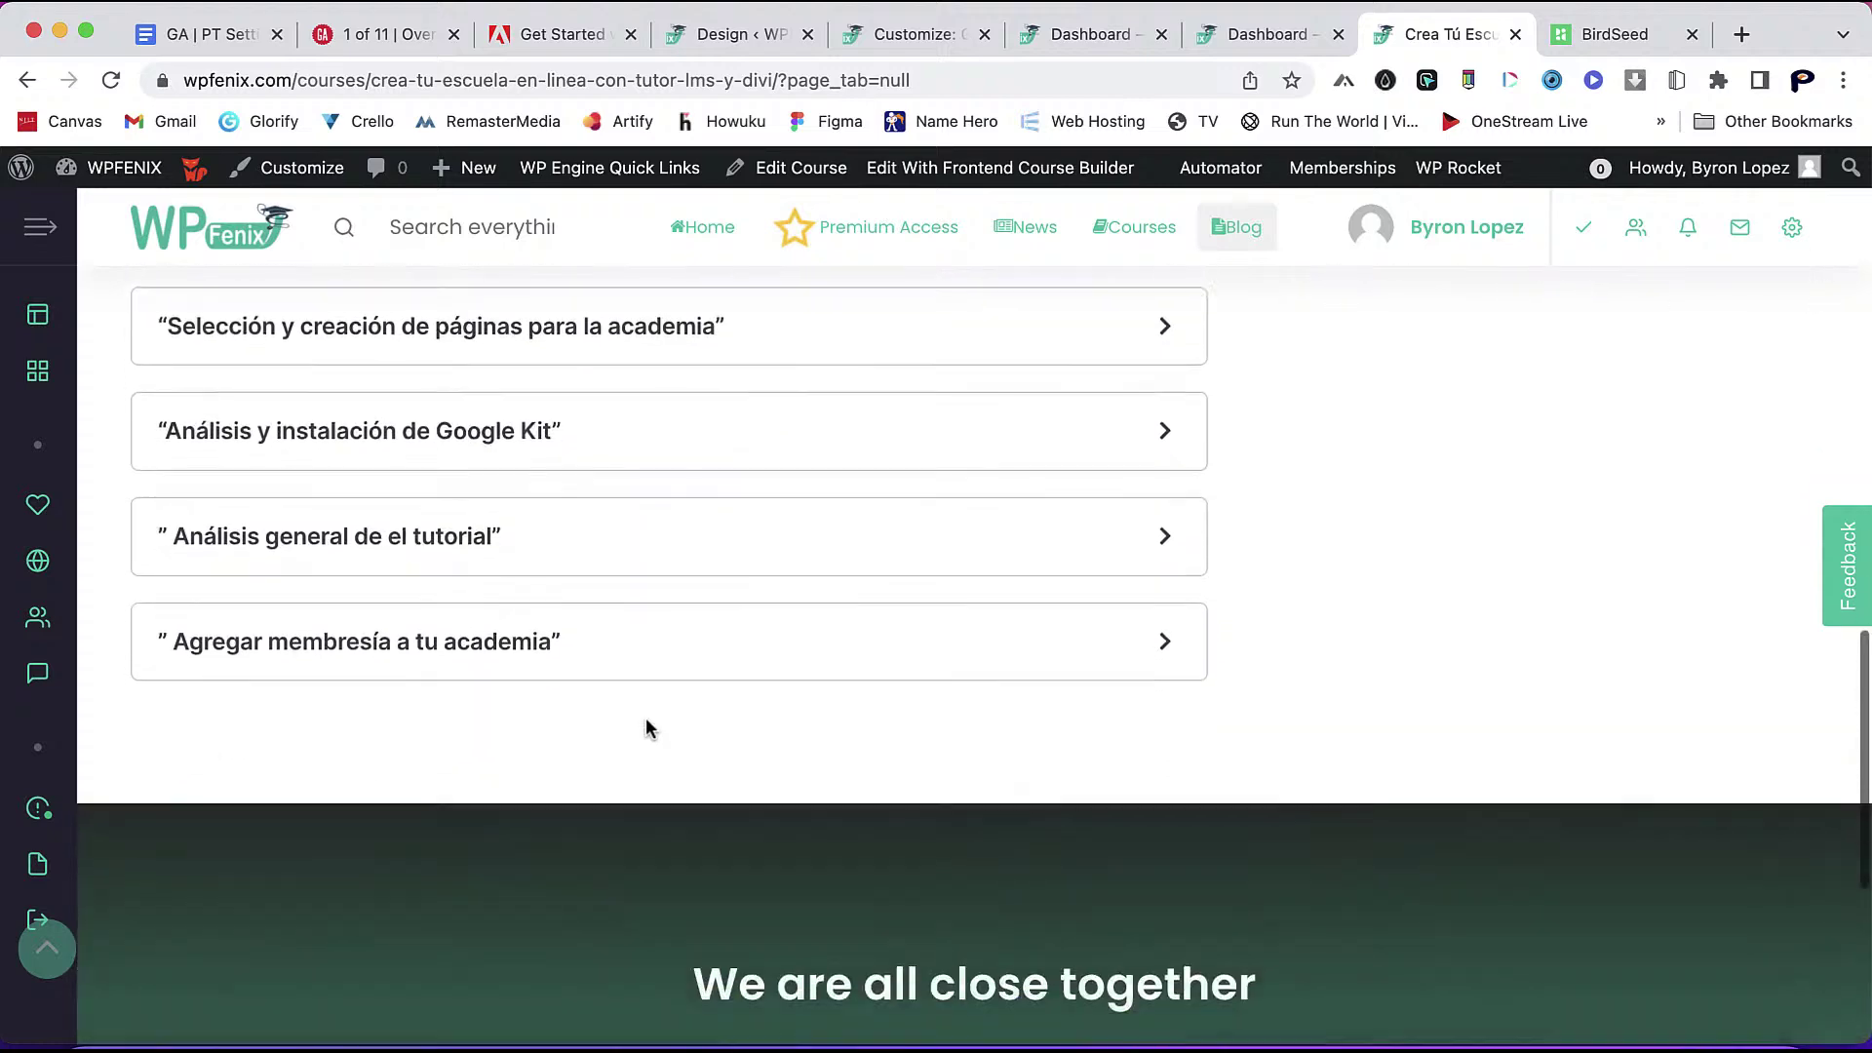
{"action": "scroll", "coordinate": [646, 717], "scroll_direction": "up", "scroll_amount": 6}
{"action": "scroll", "coordinate": [645, 717], "scroll_direction": "up", "scroll_amount": 2}
{"action": "left_click", "coordinate": [635, 702]}
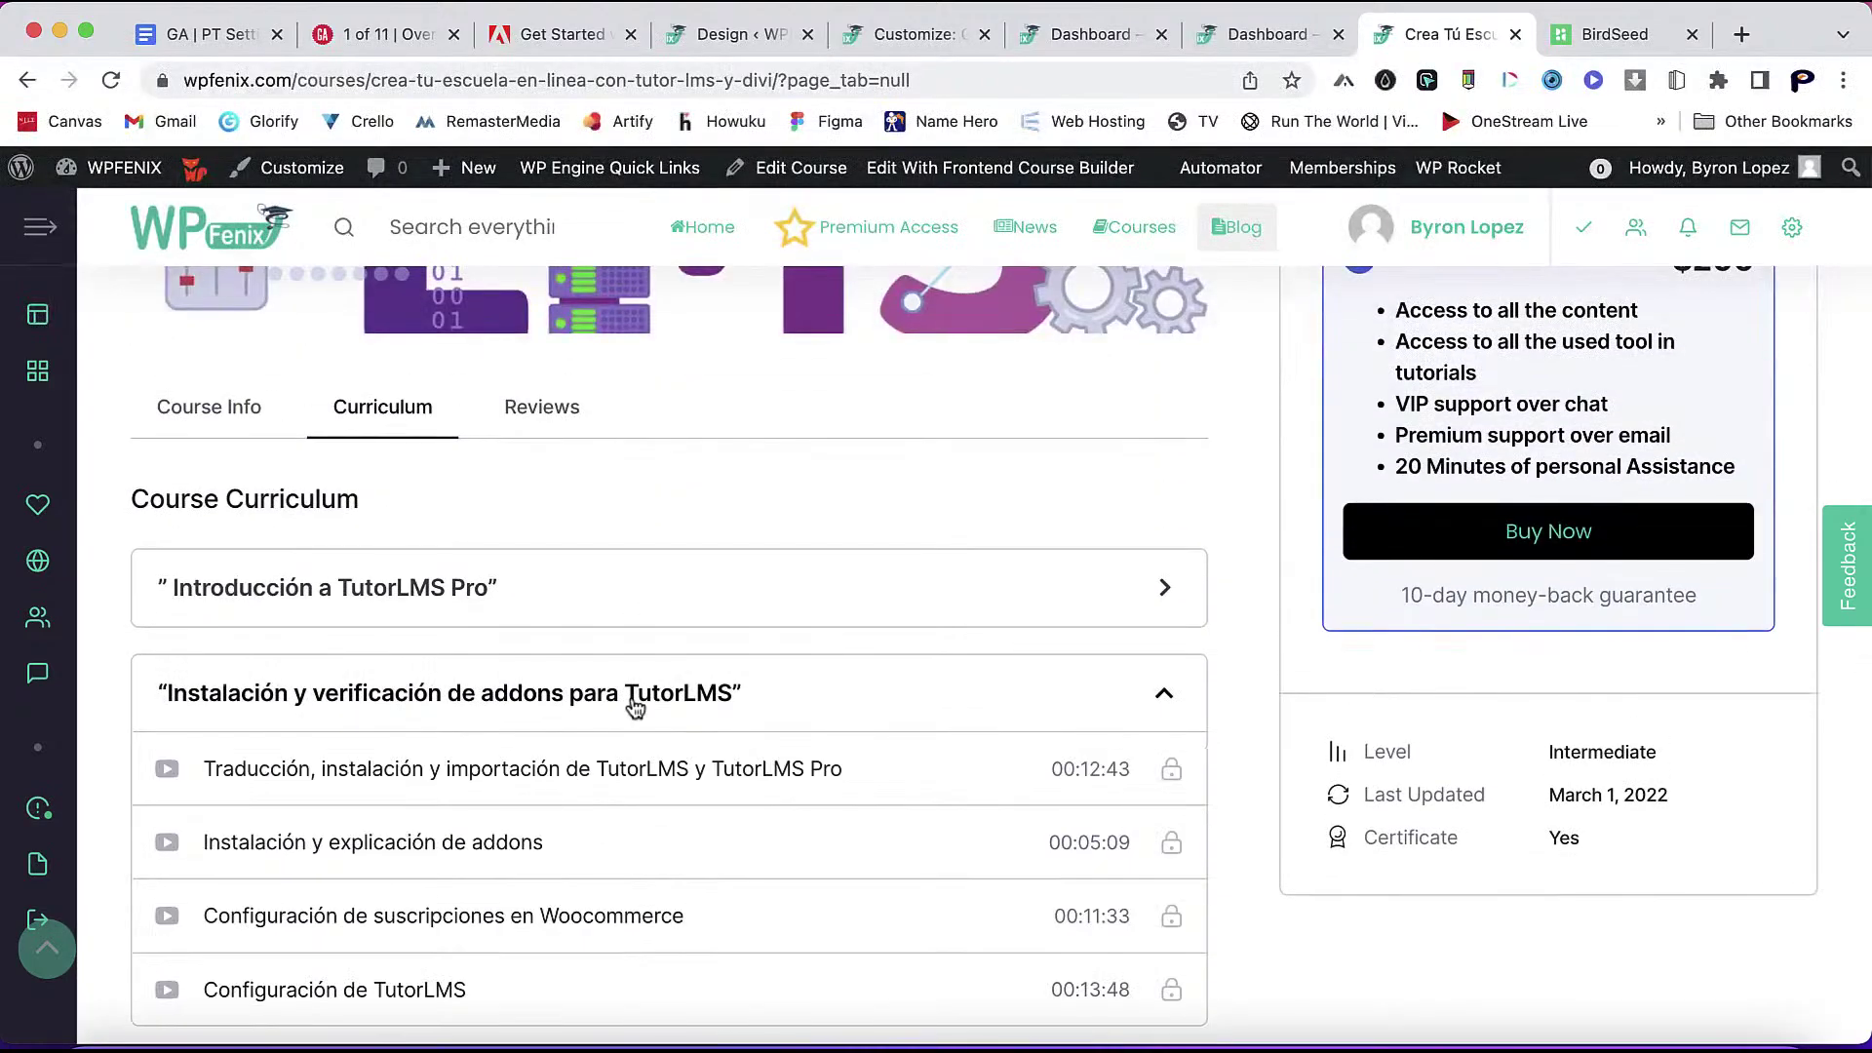
{"action": "left_click", "coordinate": [635, 702]}
{"action": "left_click", "coordinate": [634, 702]}
{"action": "scroll", "coordinate": [651, 709], "scroll_direction": "down", "scroll_amount": 3}
{"action": "left_click", "coordinate": [632, 441]}
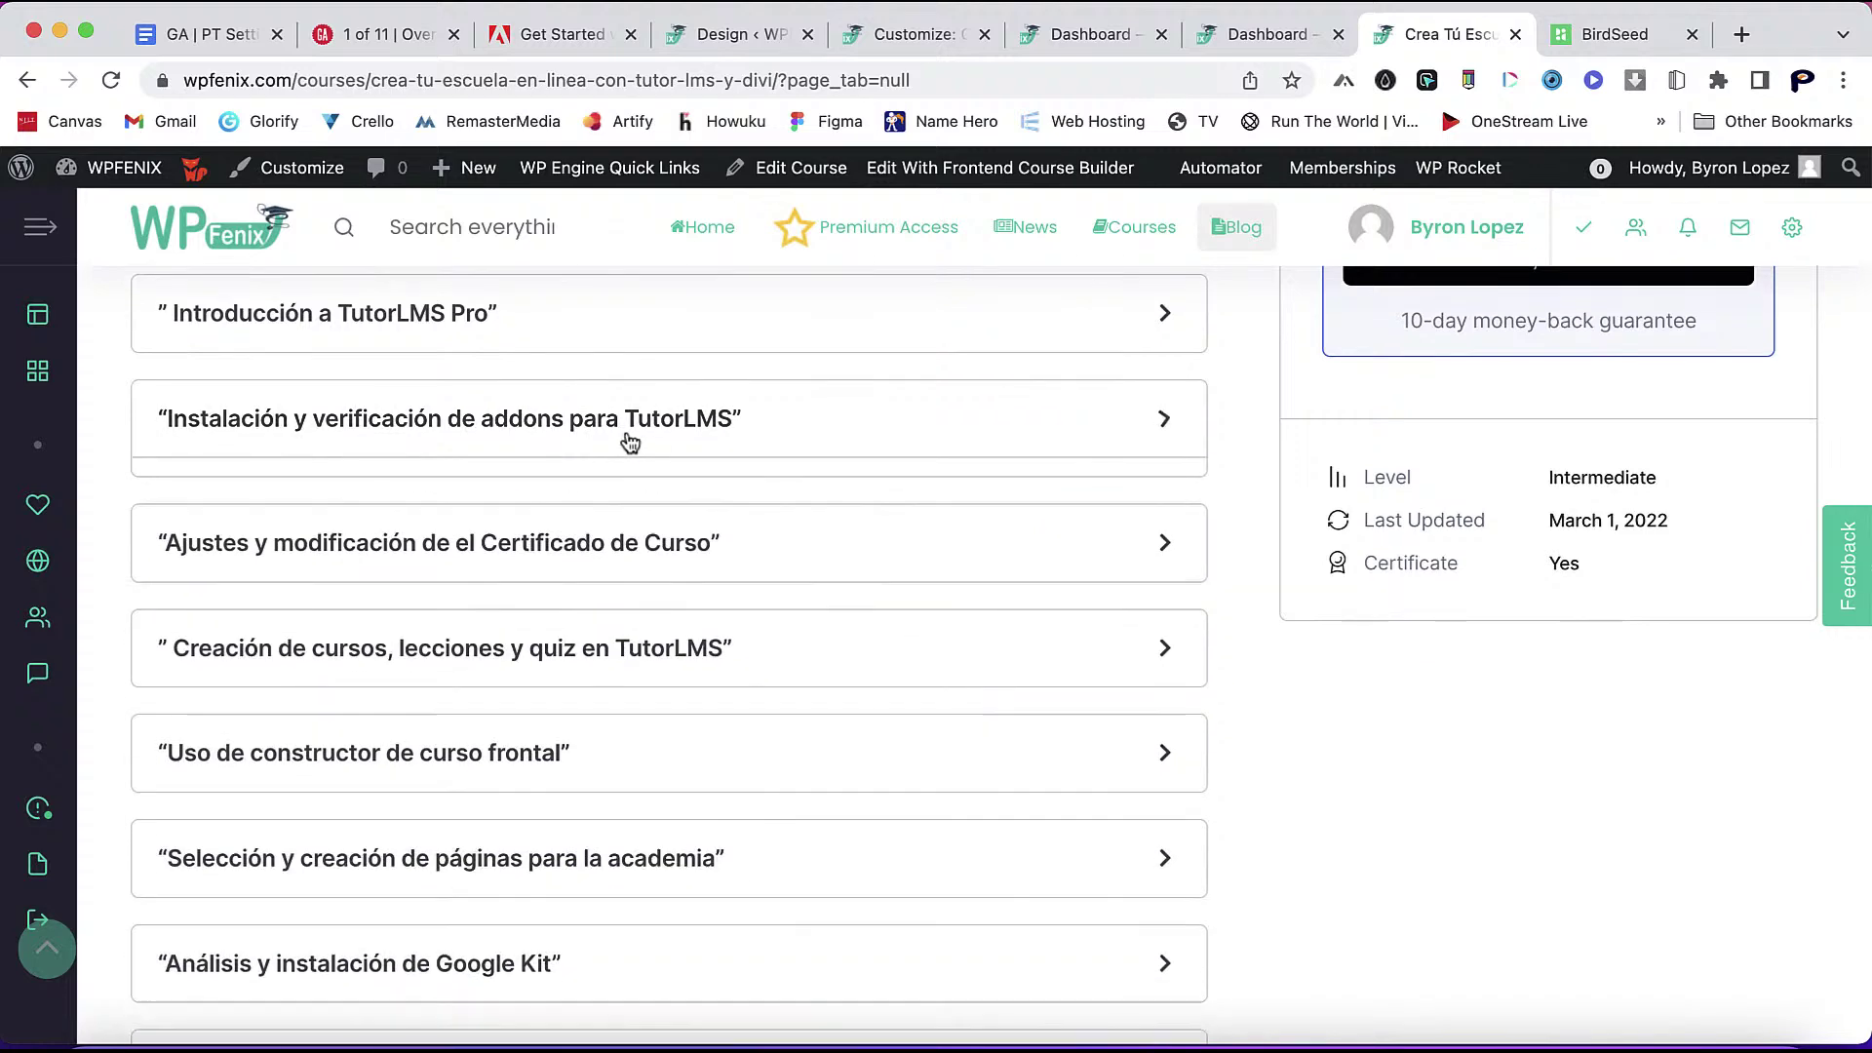
{"action": "left_click", "coordinate": [630, 441]}
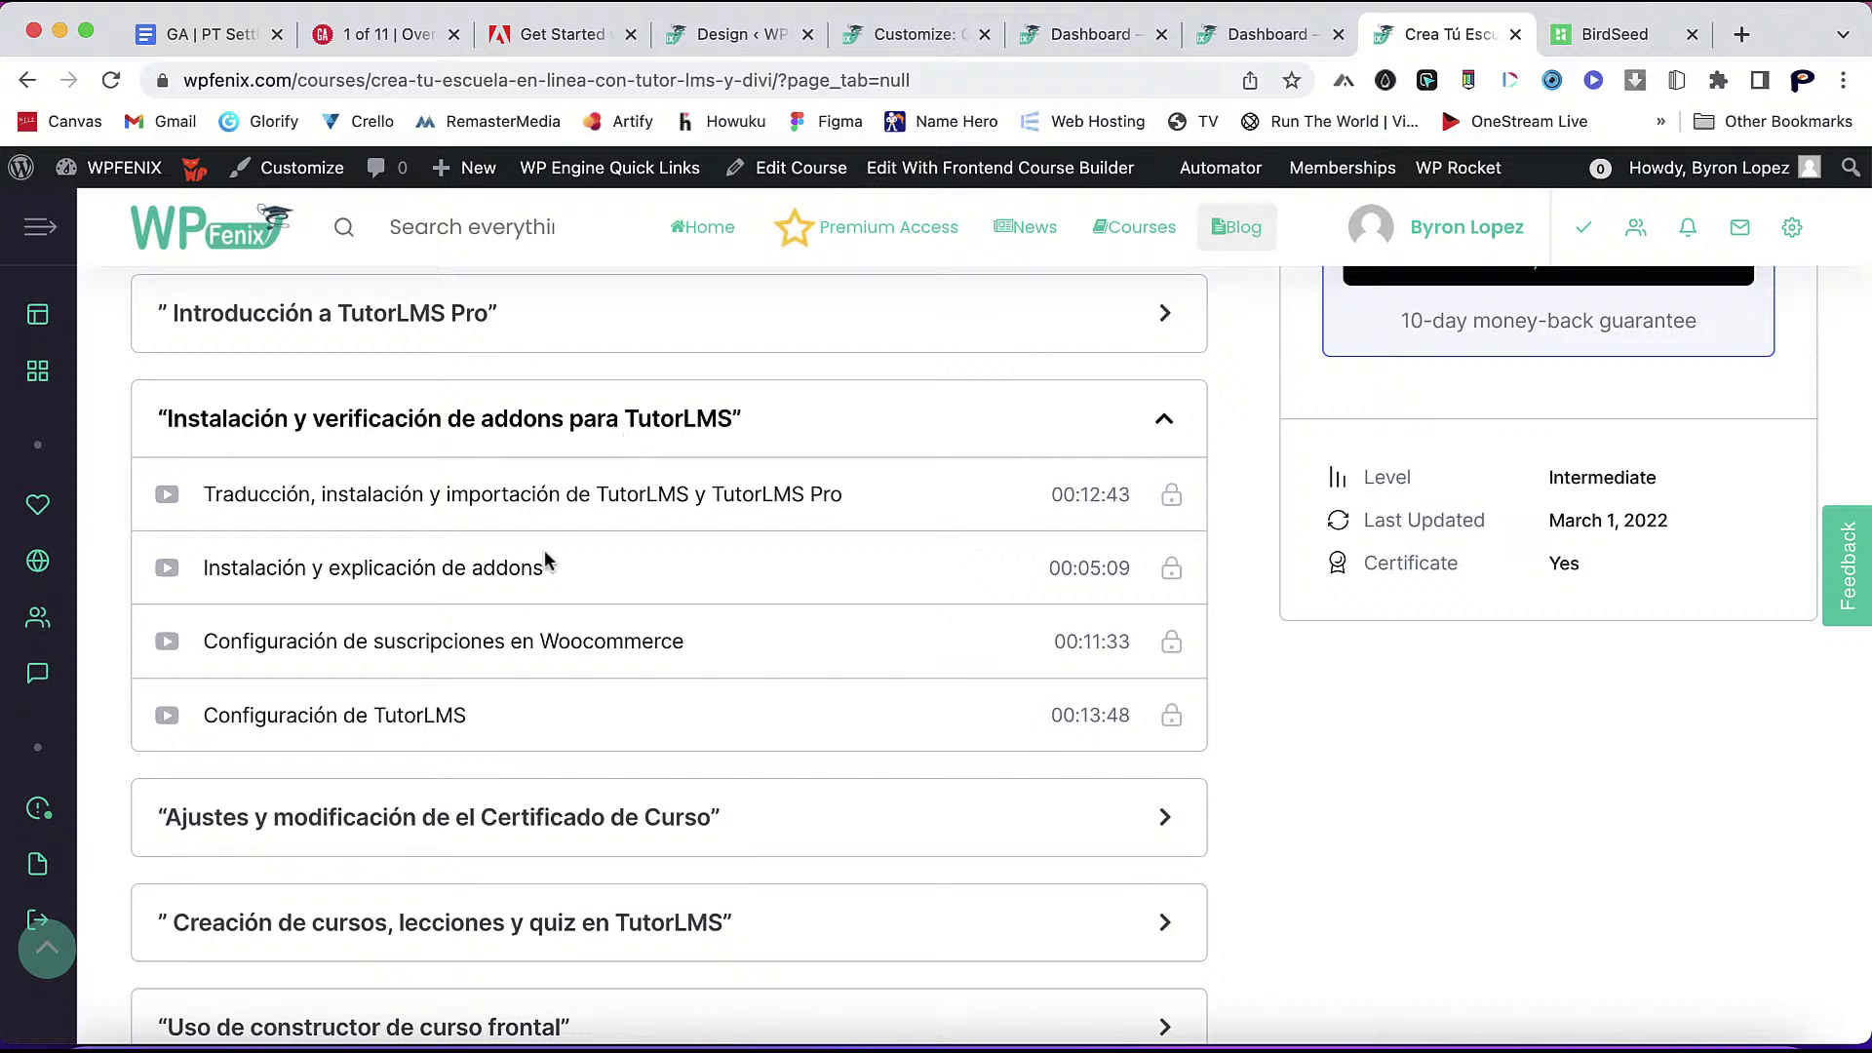
{"action": "left_click", "coordinate": [538, 444]}
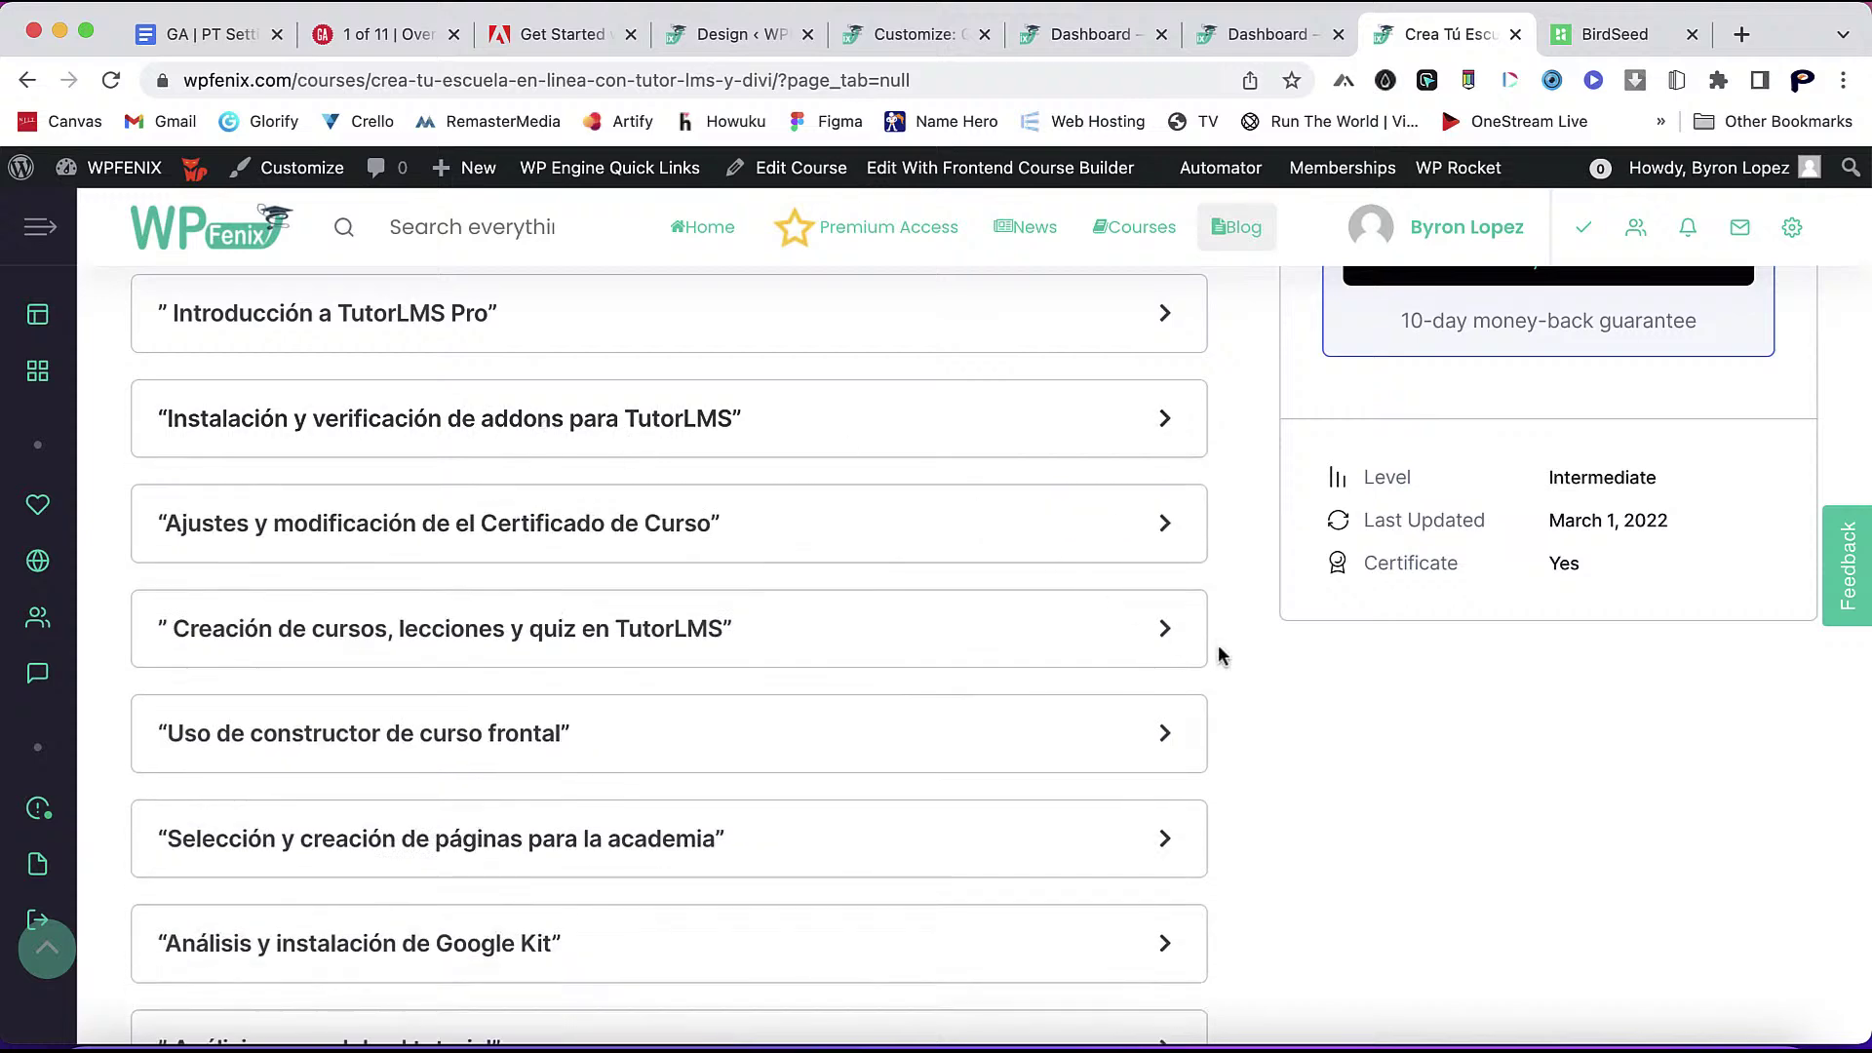
{"action": "scroll", "coordinate": [1273, 755], "scroll_direction": "up", "scroll_amount": 7}
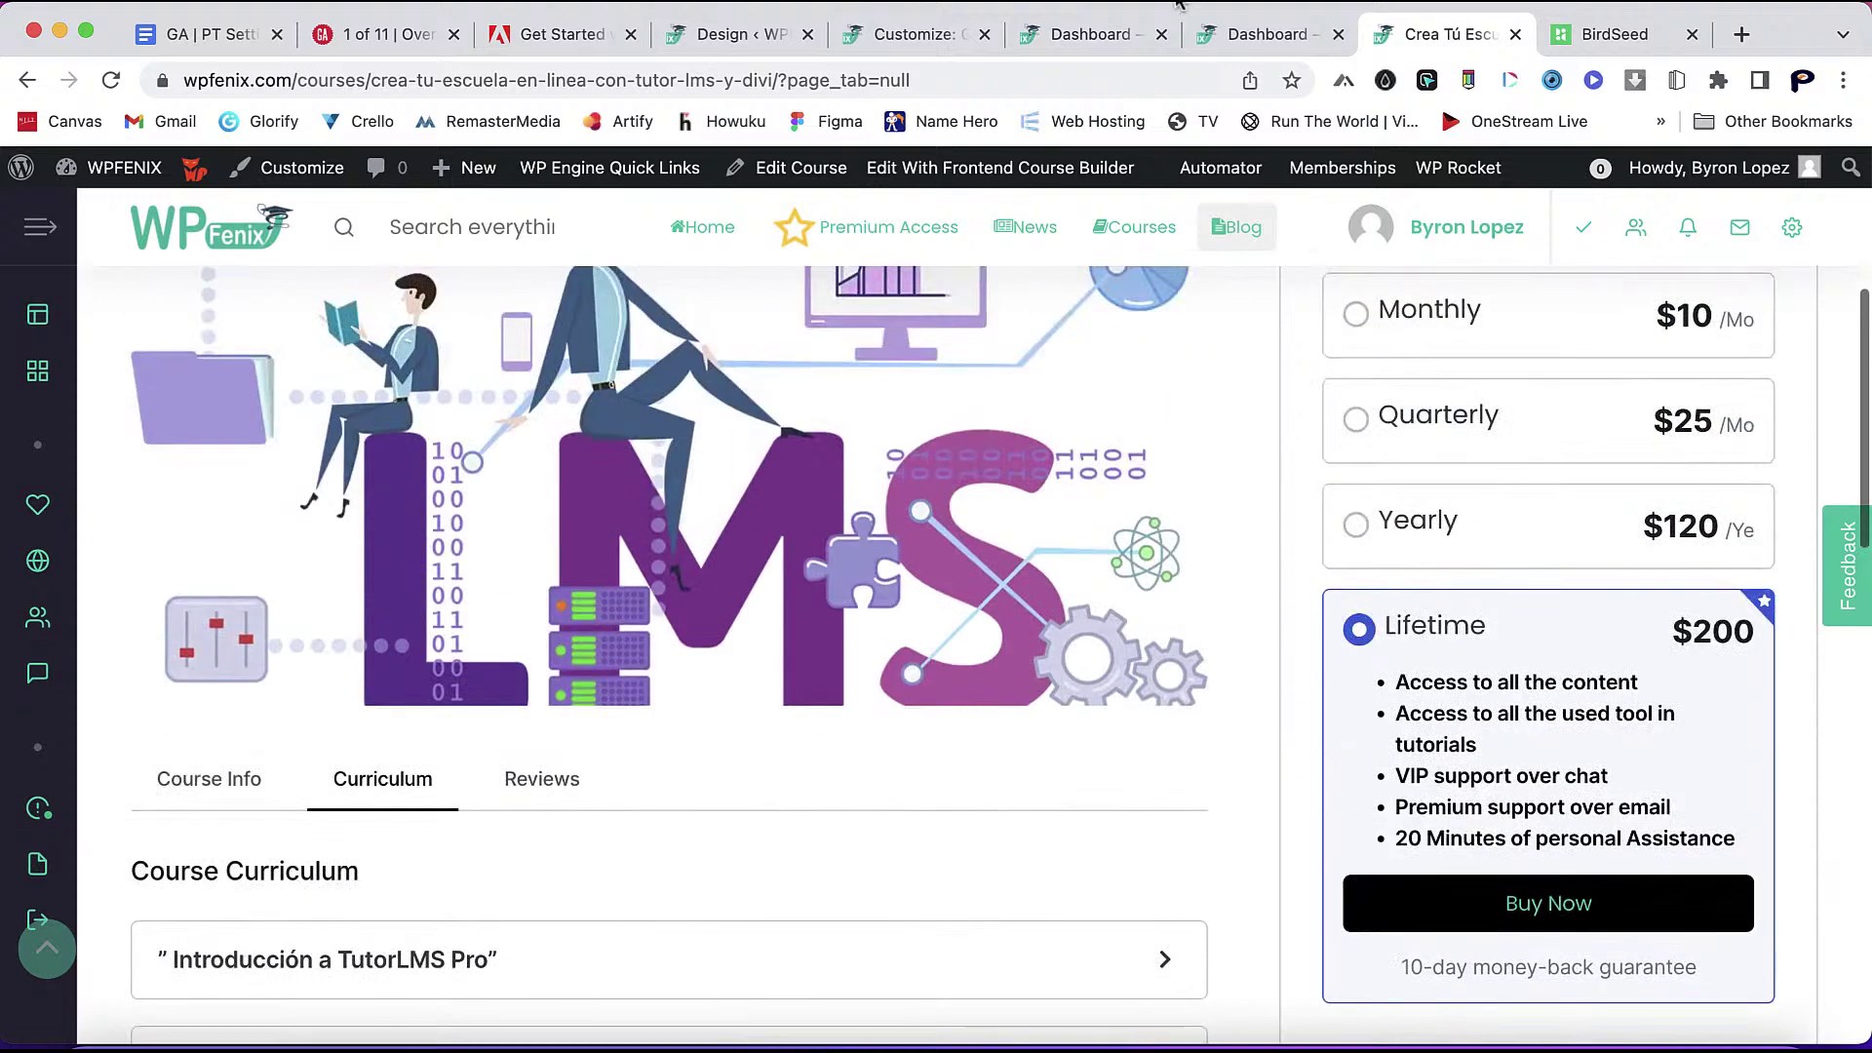
- Turn on the Duration course detail and save the Design settings
{"action": "left_click", "coordinate": [738, 35]}
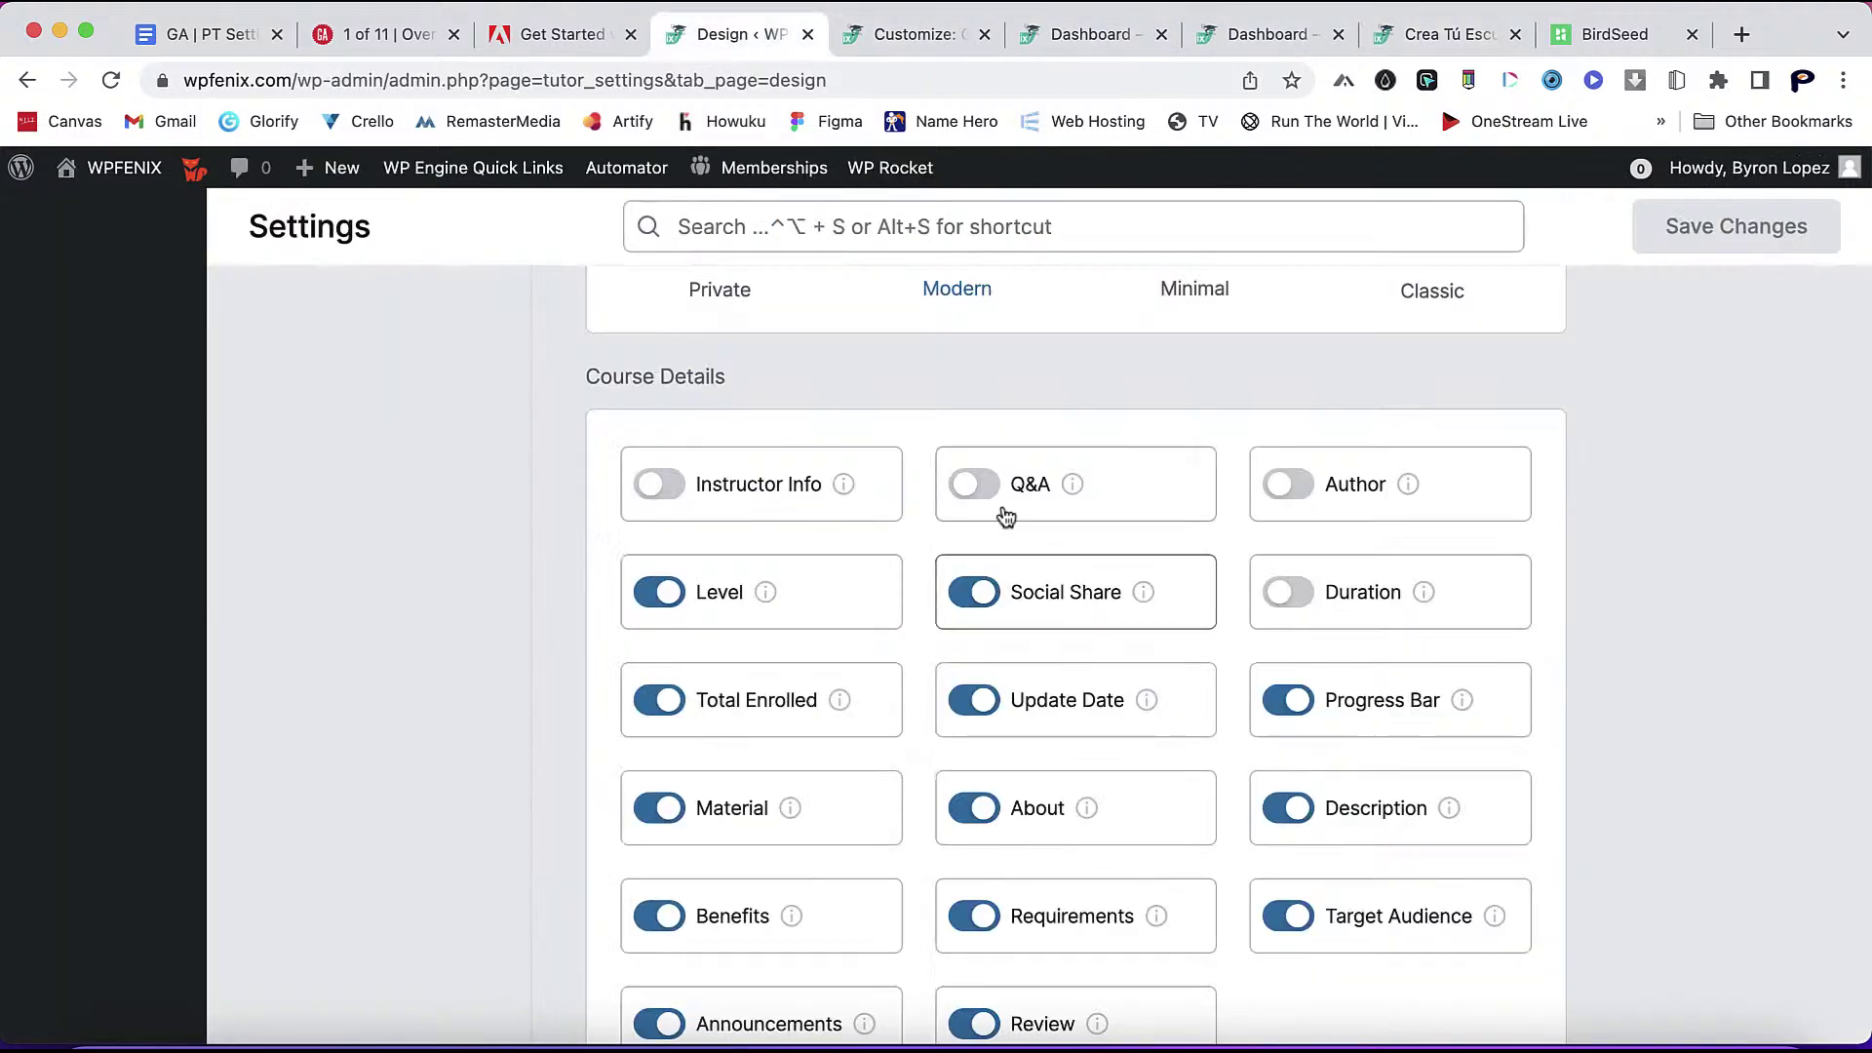
{"action": "left_click", "coordinate": [1261, 594]}
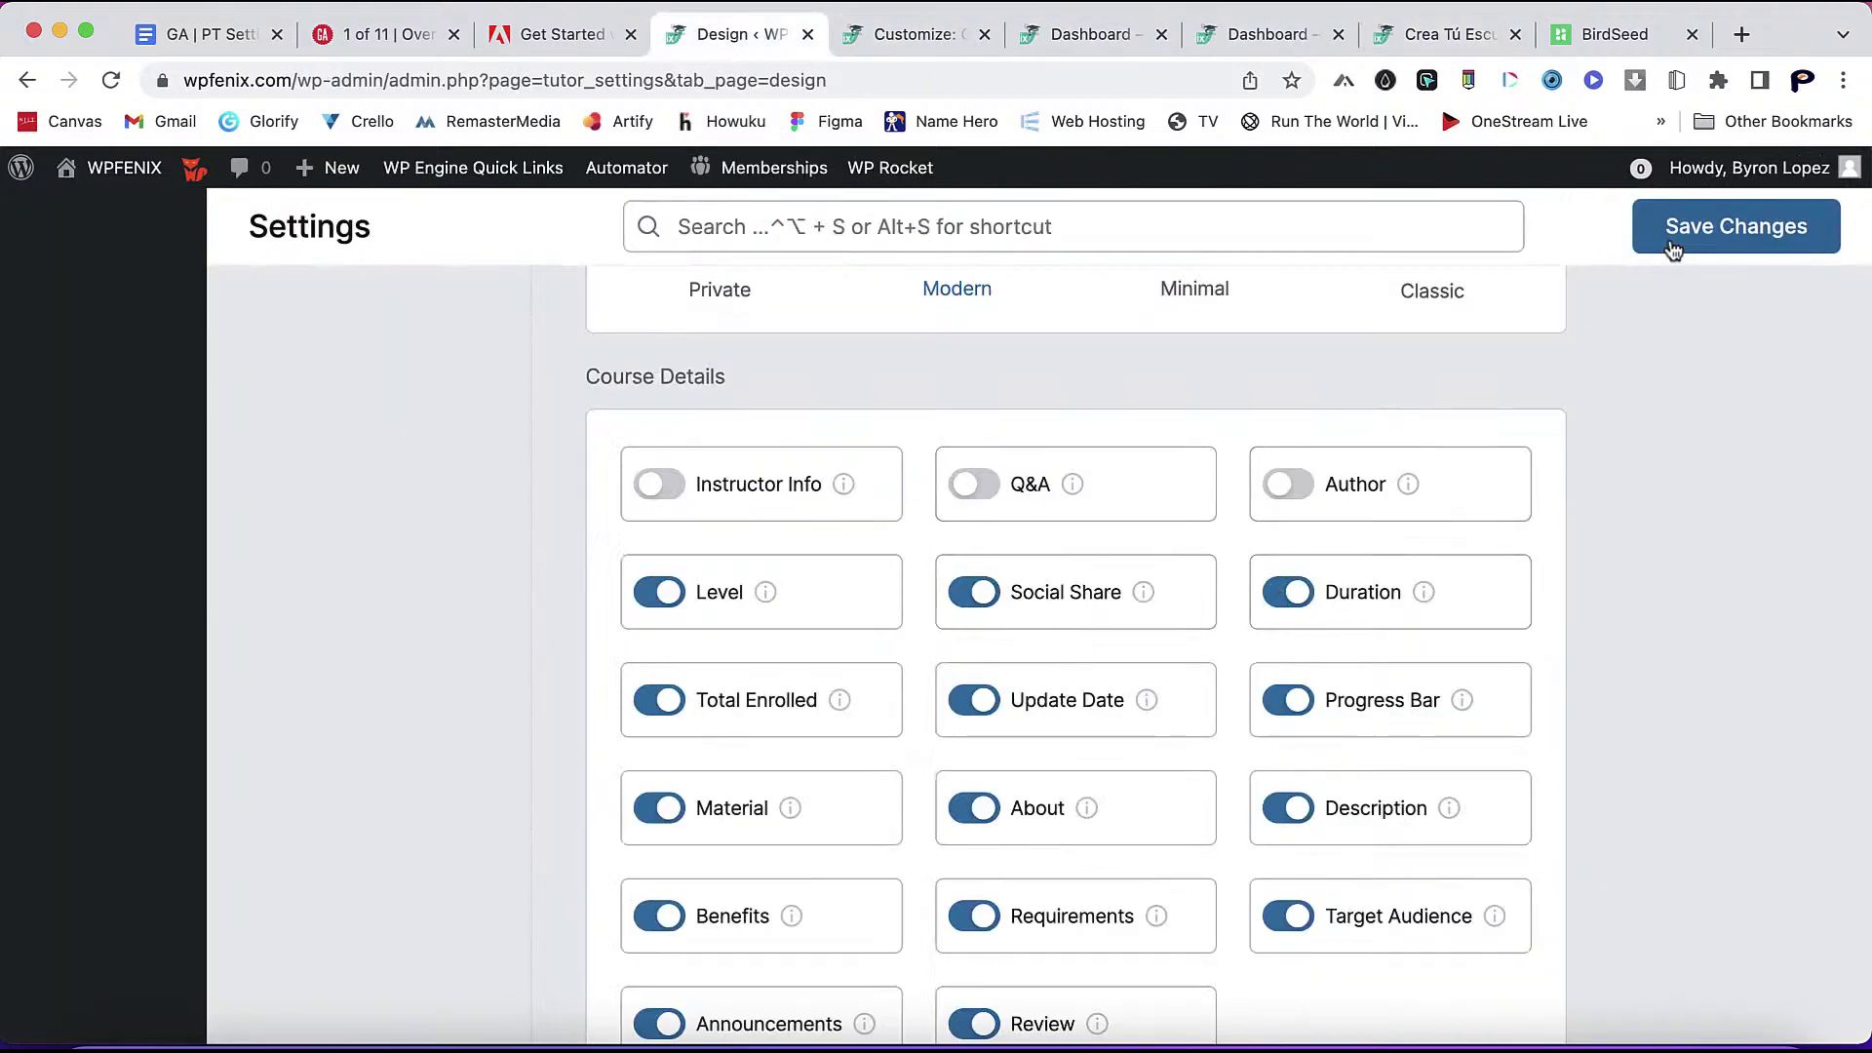
{"action": "left_click", "coordinate": [1690, 241]}
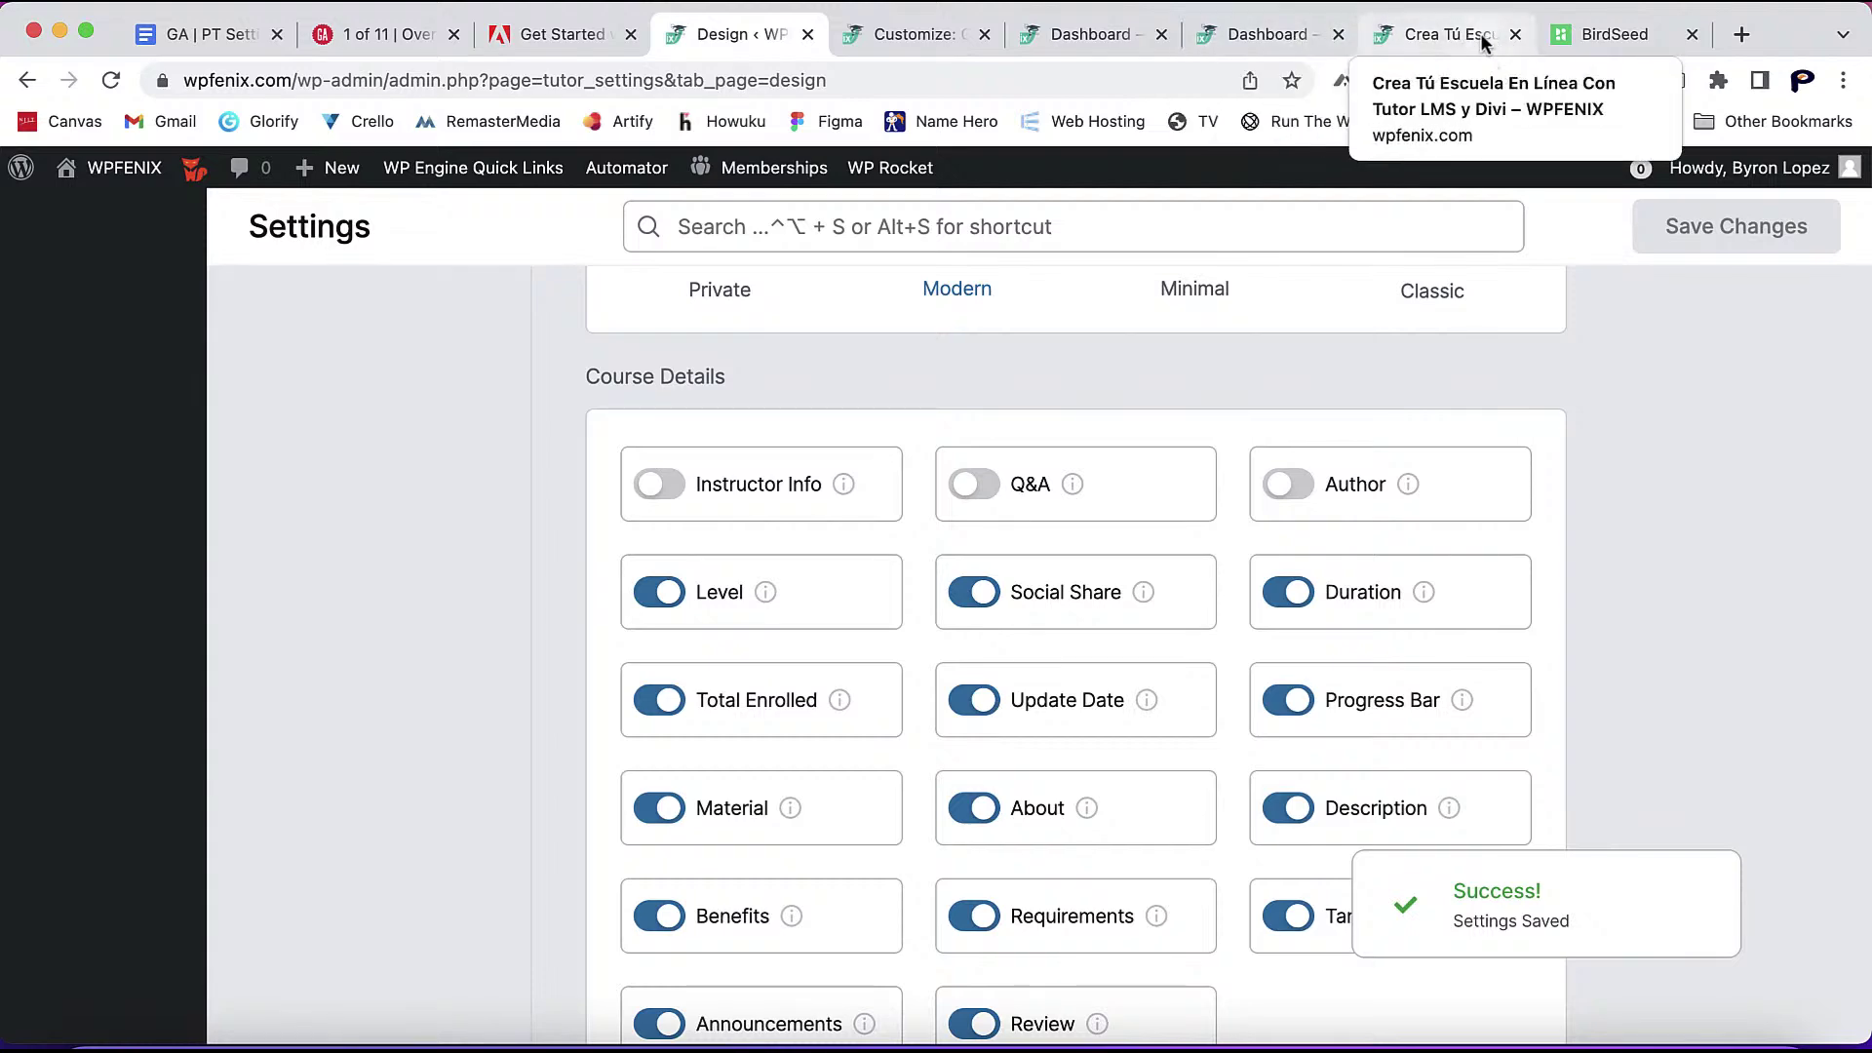
- Scroll through the frontend course page, then return to the Design settings
{"action": "left_click", "coordinate": [1480, 33]}
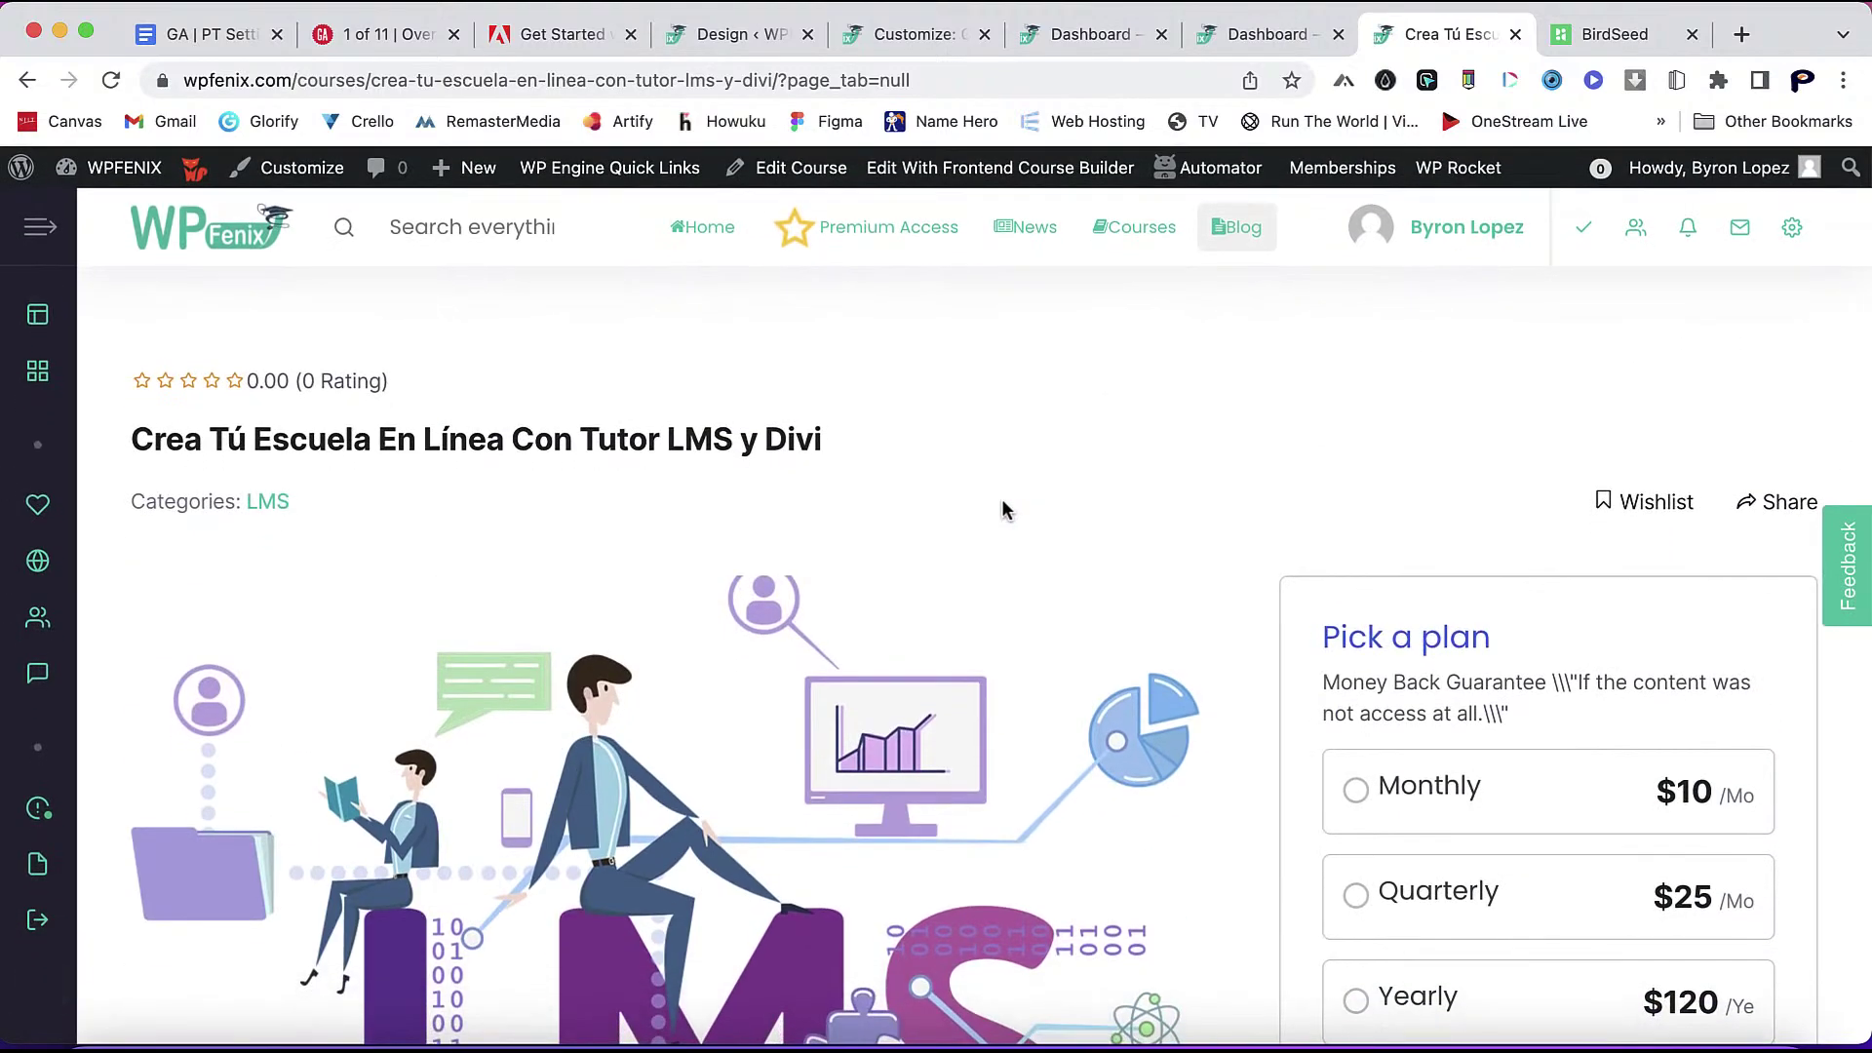
{"action": "scroll", "coordinate": [1004, 509], "scroll_direction": "down", "scroll_amount": 12}
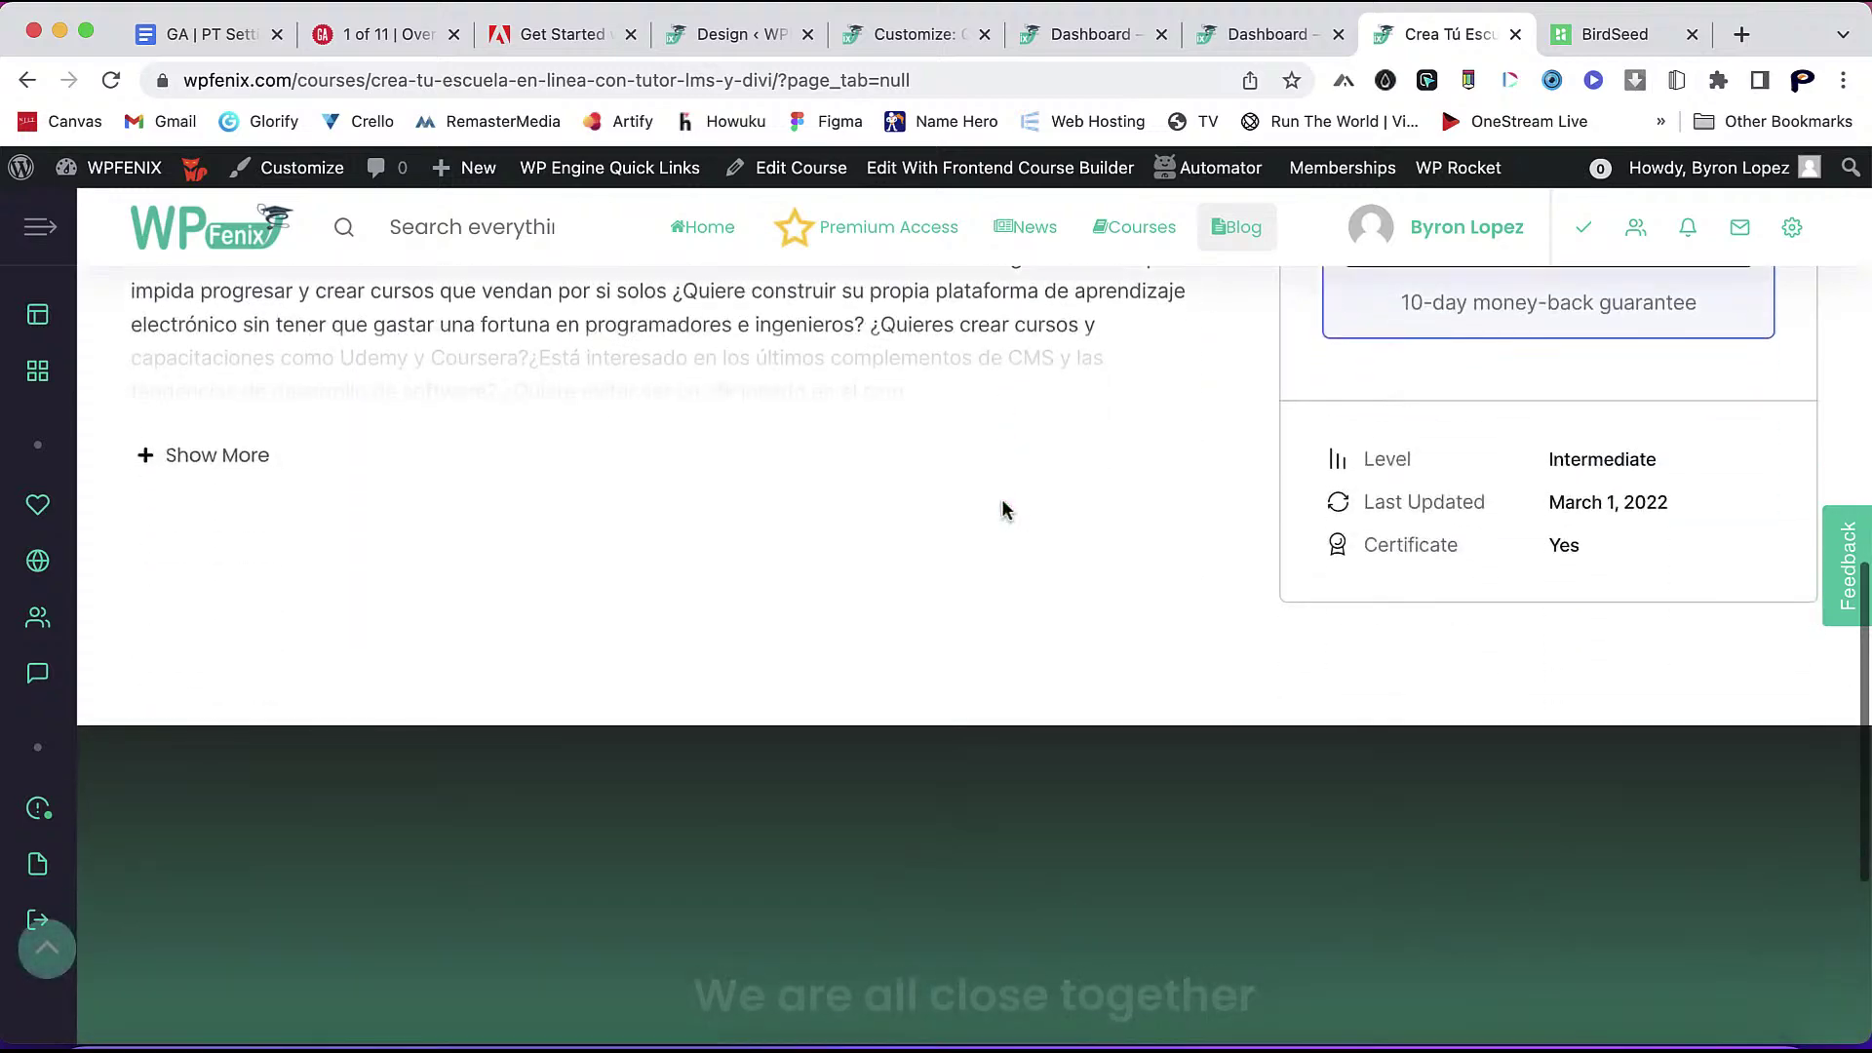
{"action": "scroll", "coordinate": [1004, 509], "scroll_direction": "down", "scroll_amount": 4}
{"action": "scroll", "coordinate": [1004, 509], "scroll_direction": "up", "scroll_amount": 10}
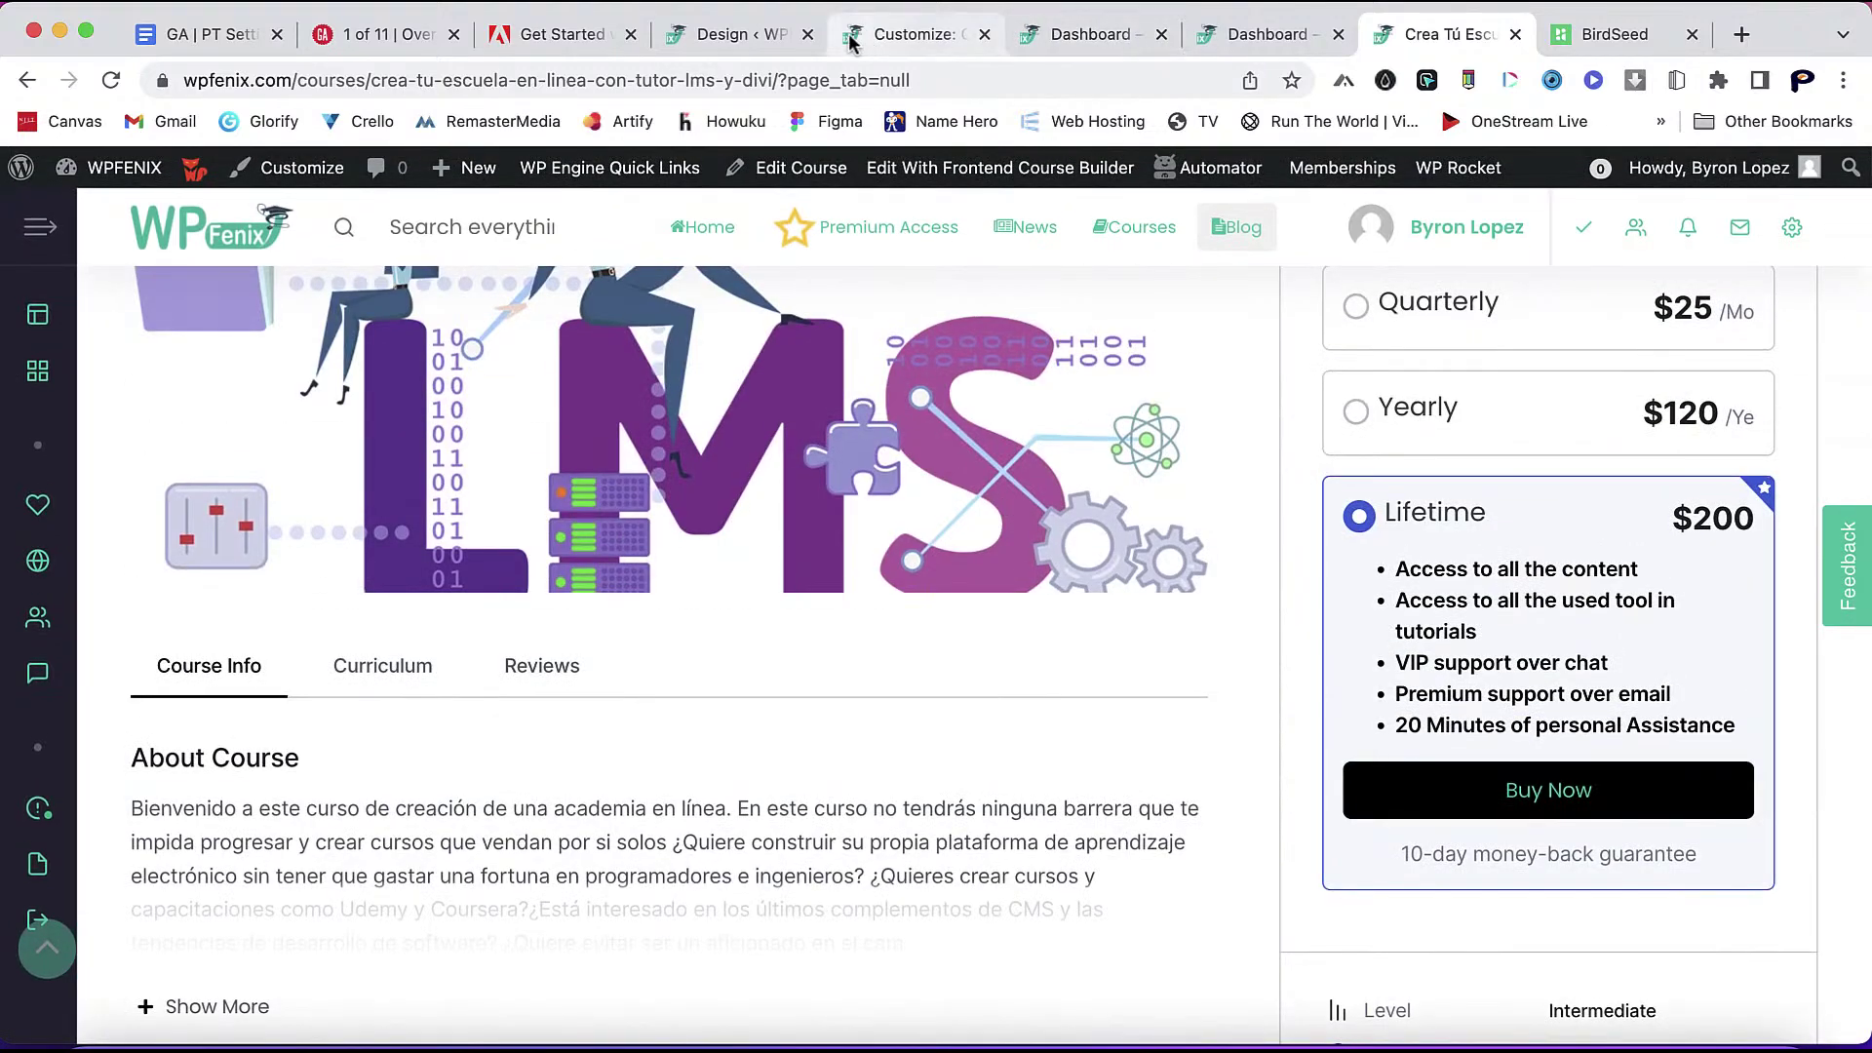
{"action": "left_click", "coordinate": [758, 39]}
- Turn on the Instructor Info, Author and Q&A toggles, then save the Design settings
{"action": "left_click", "coordinate": [659, 484]}
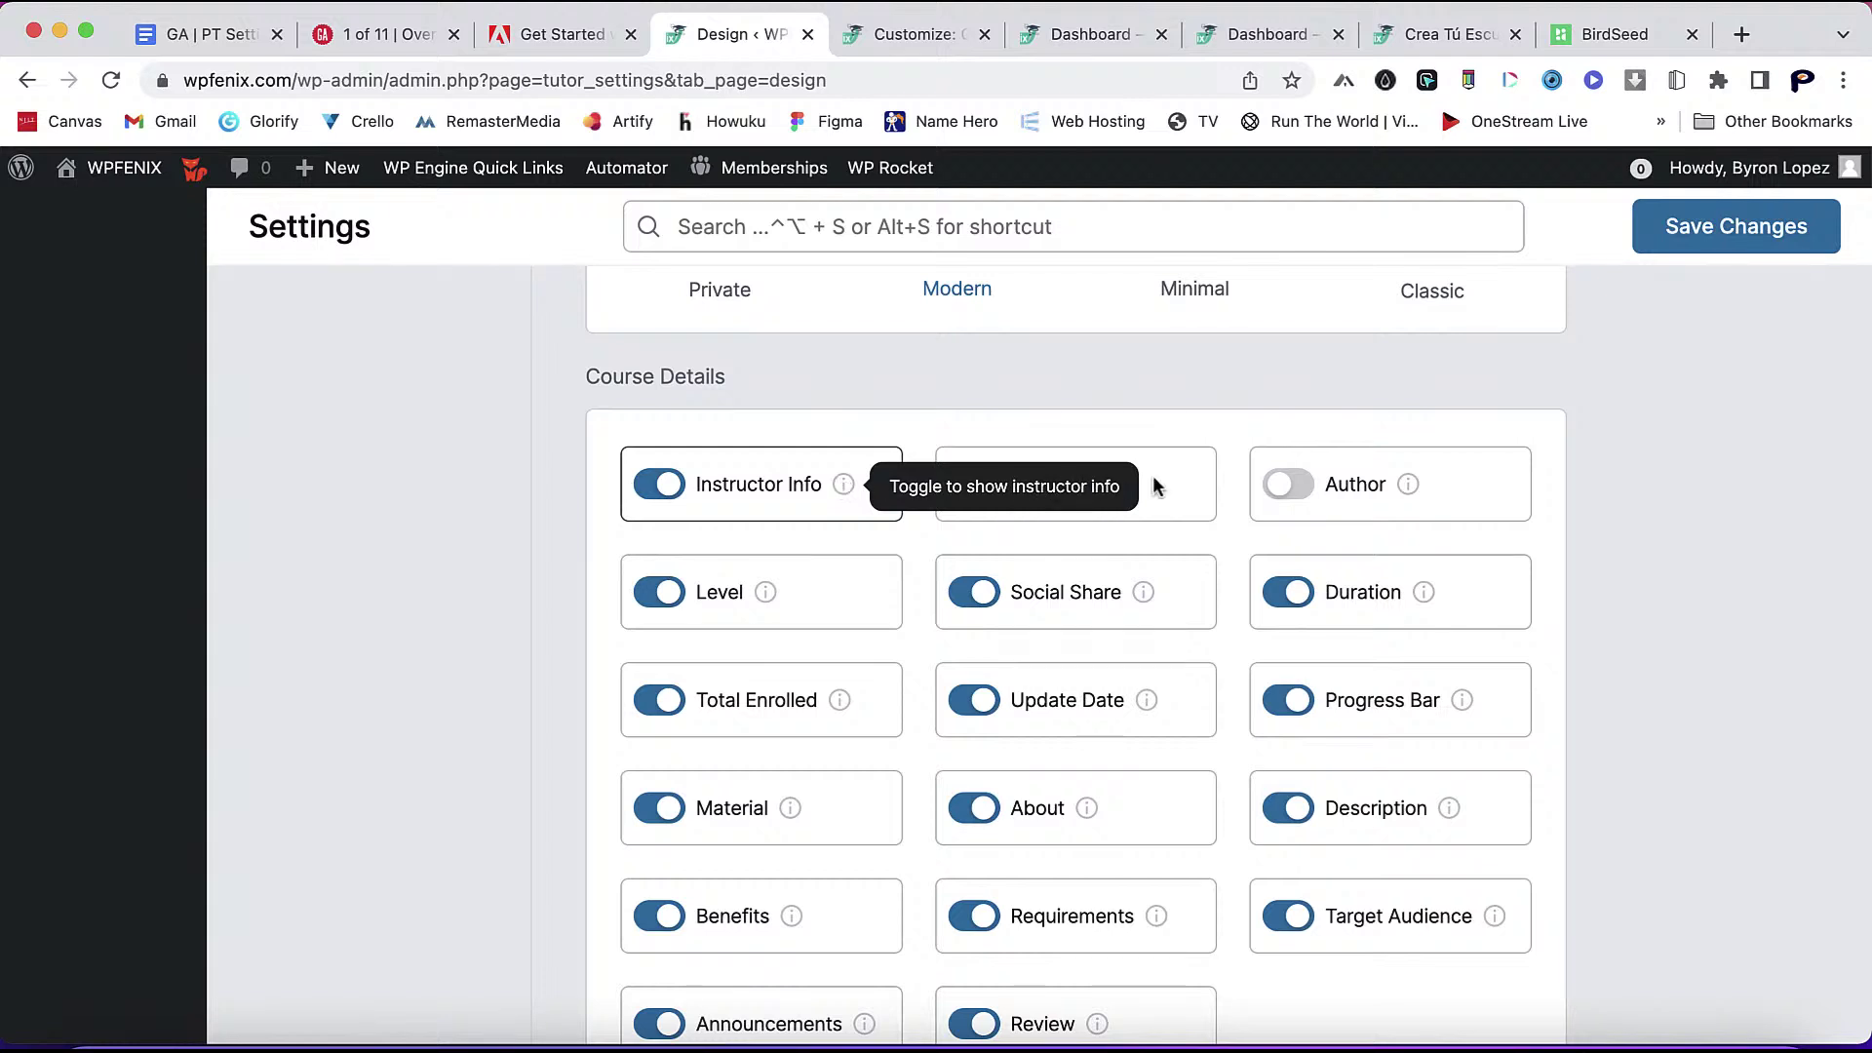
{"action": "left_click", "coordinate": [1287, 485]}
{"action": "mouse_move", "coordinate": [1416, 488]}
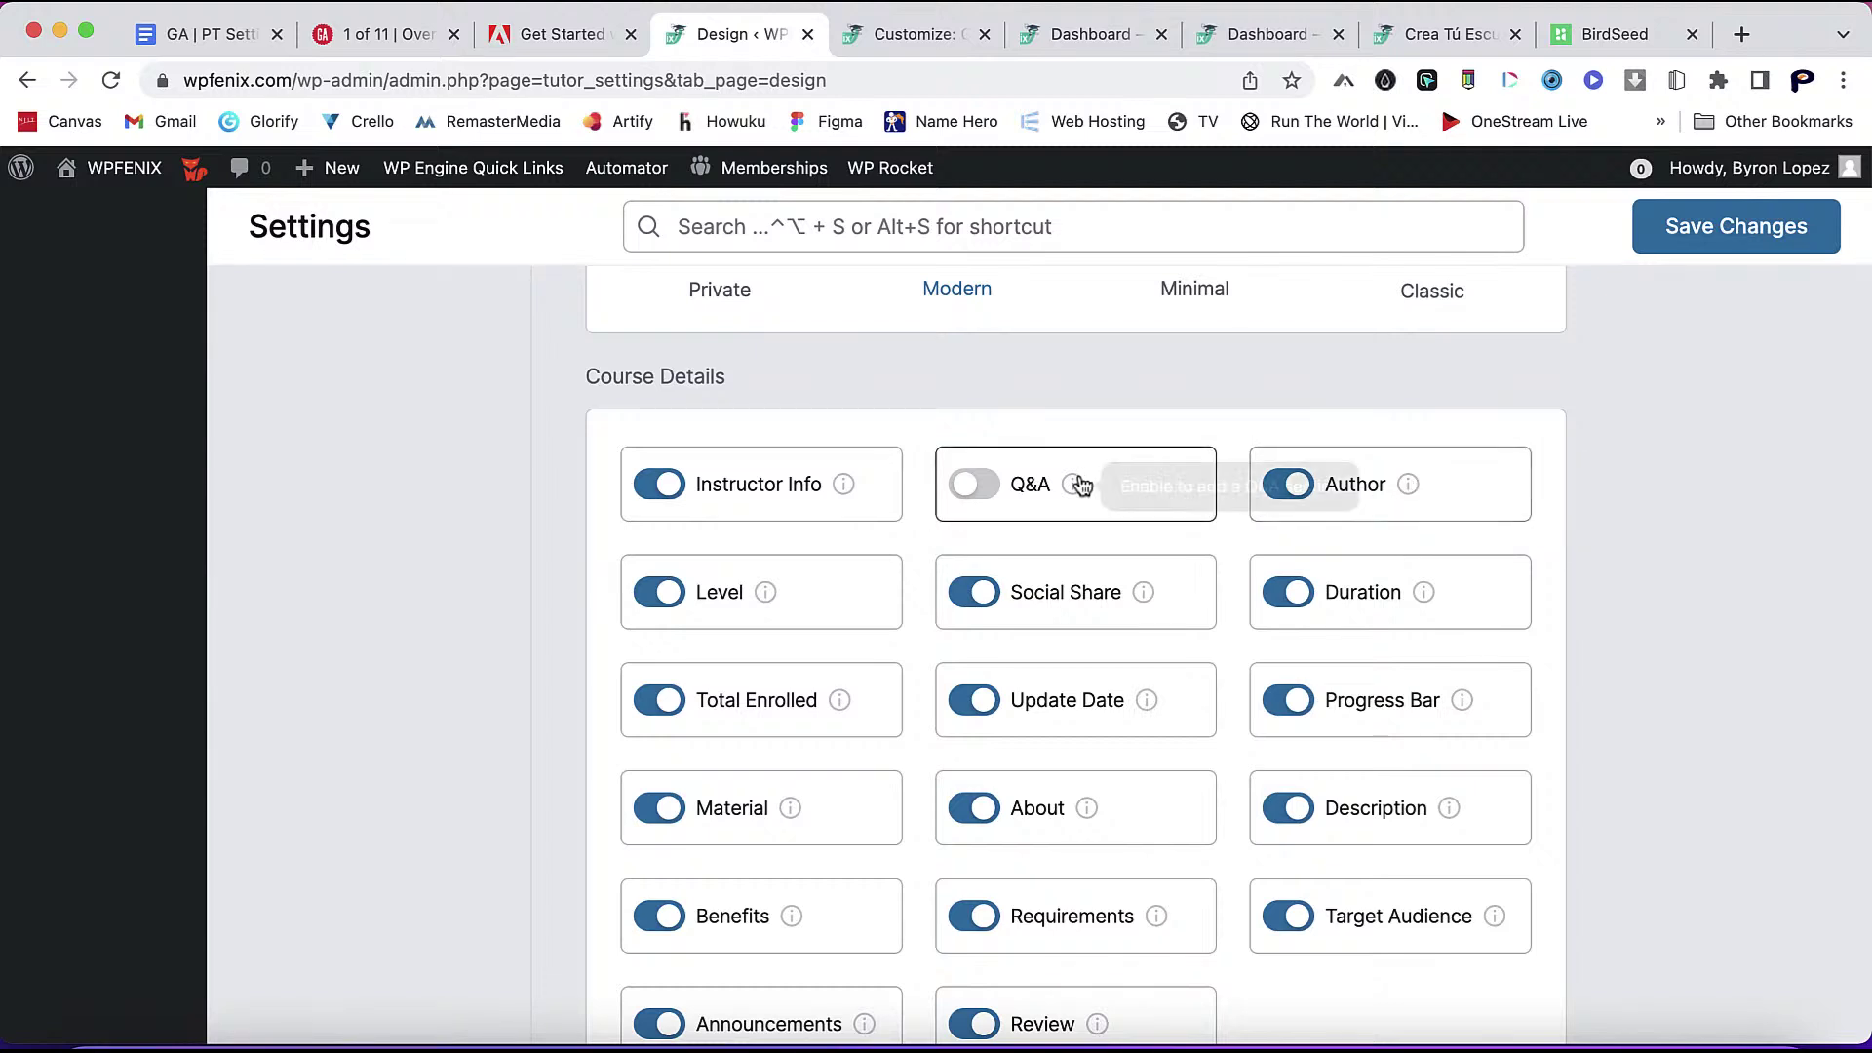
{"action": "mouse_move", "coordinate": [1073, 488]}
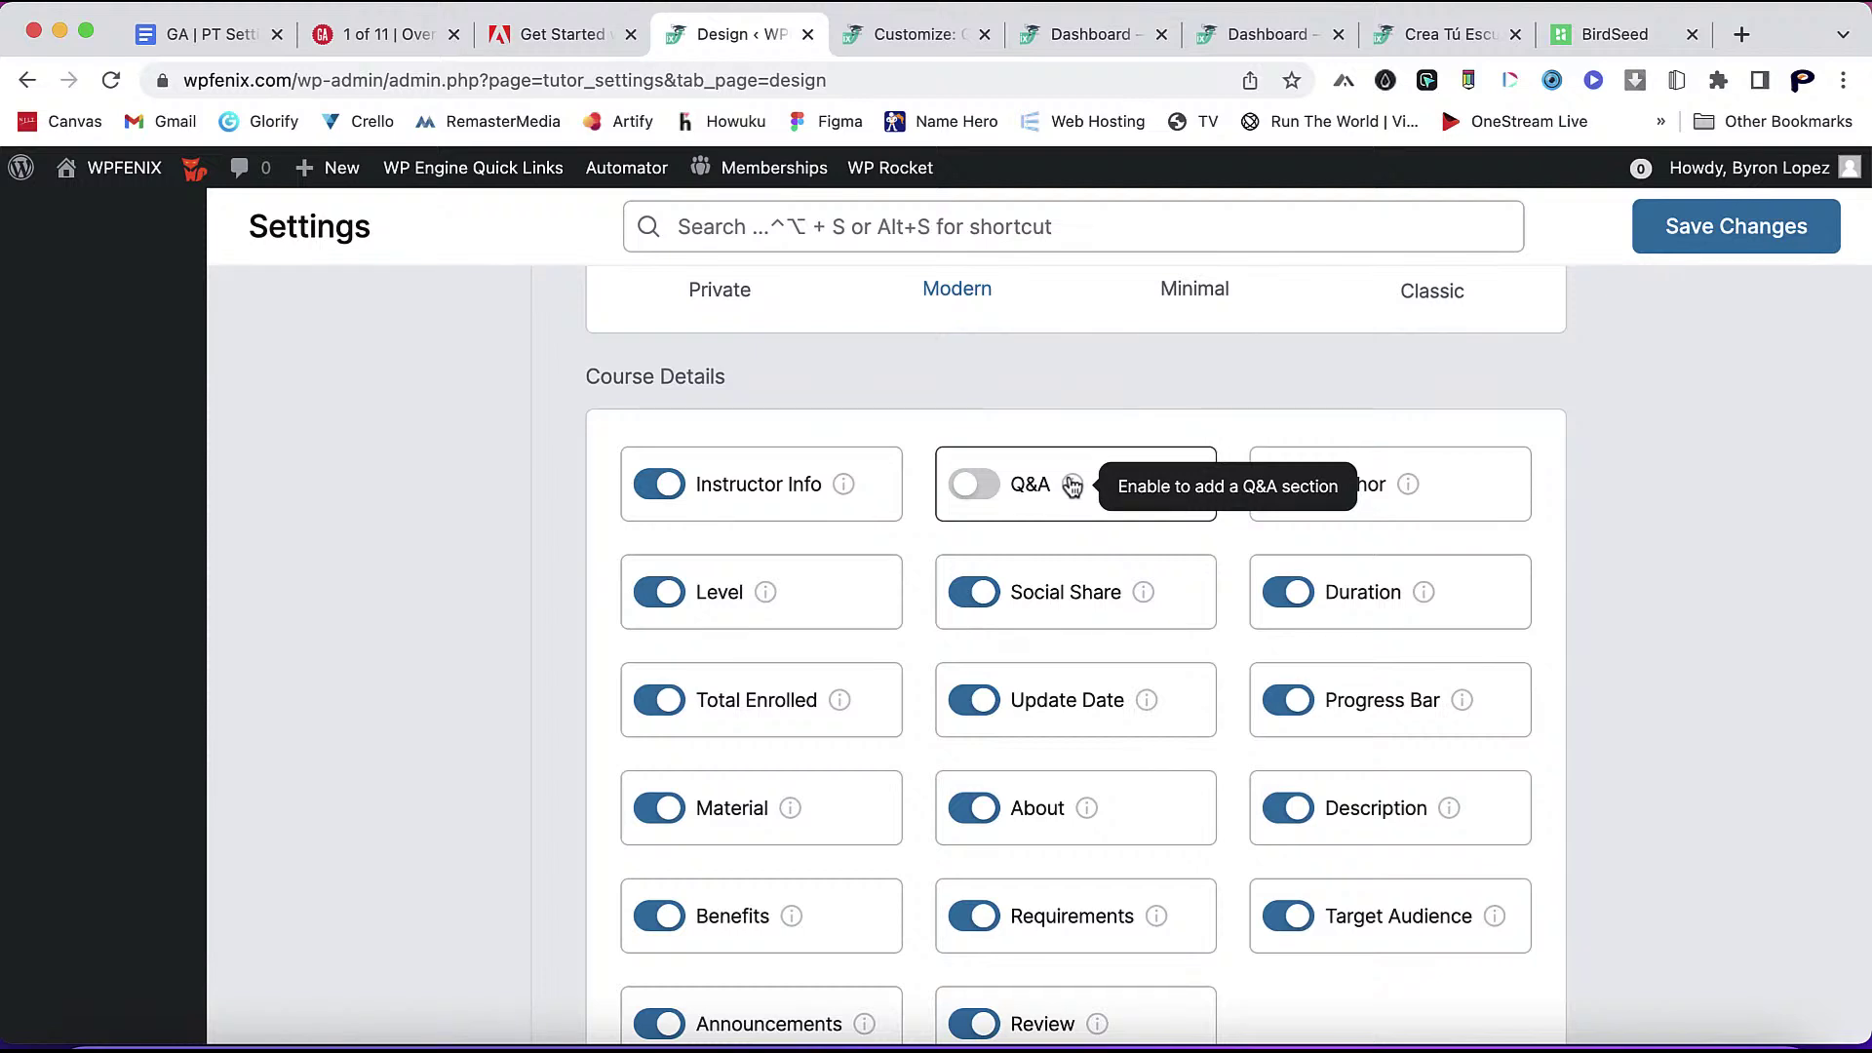
{"action": "left_click", "coordinate": [973, 484]}
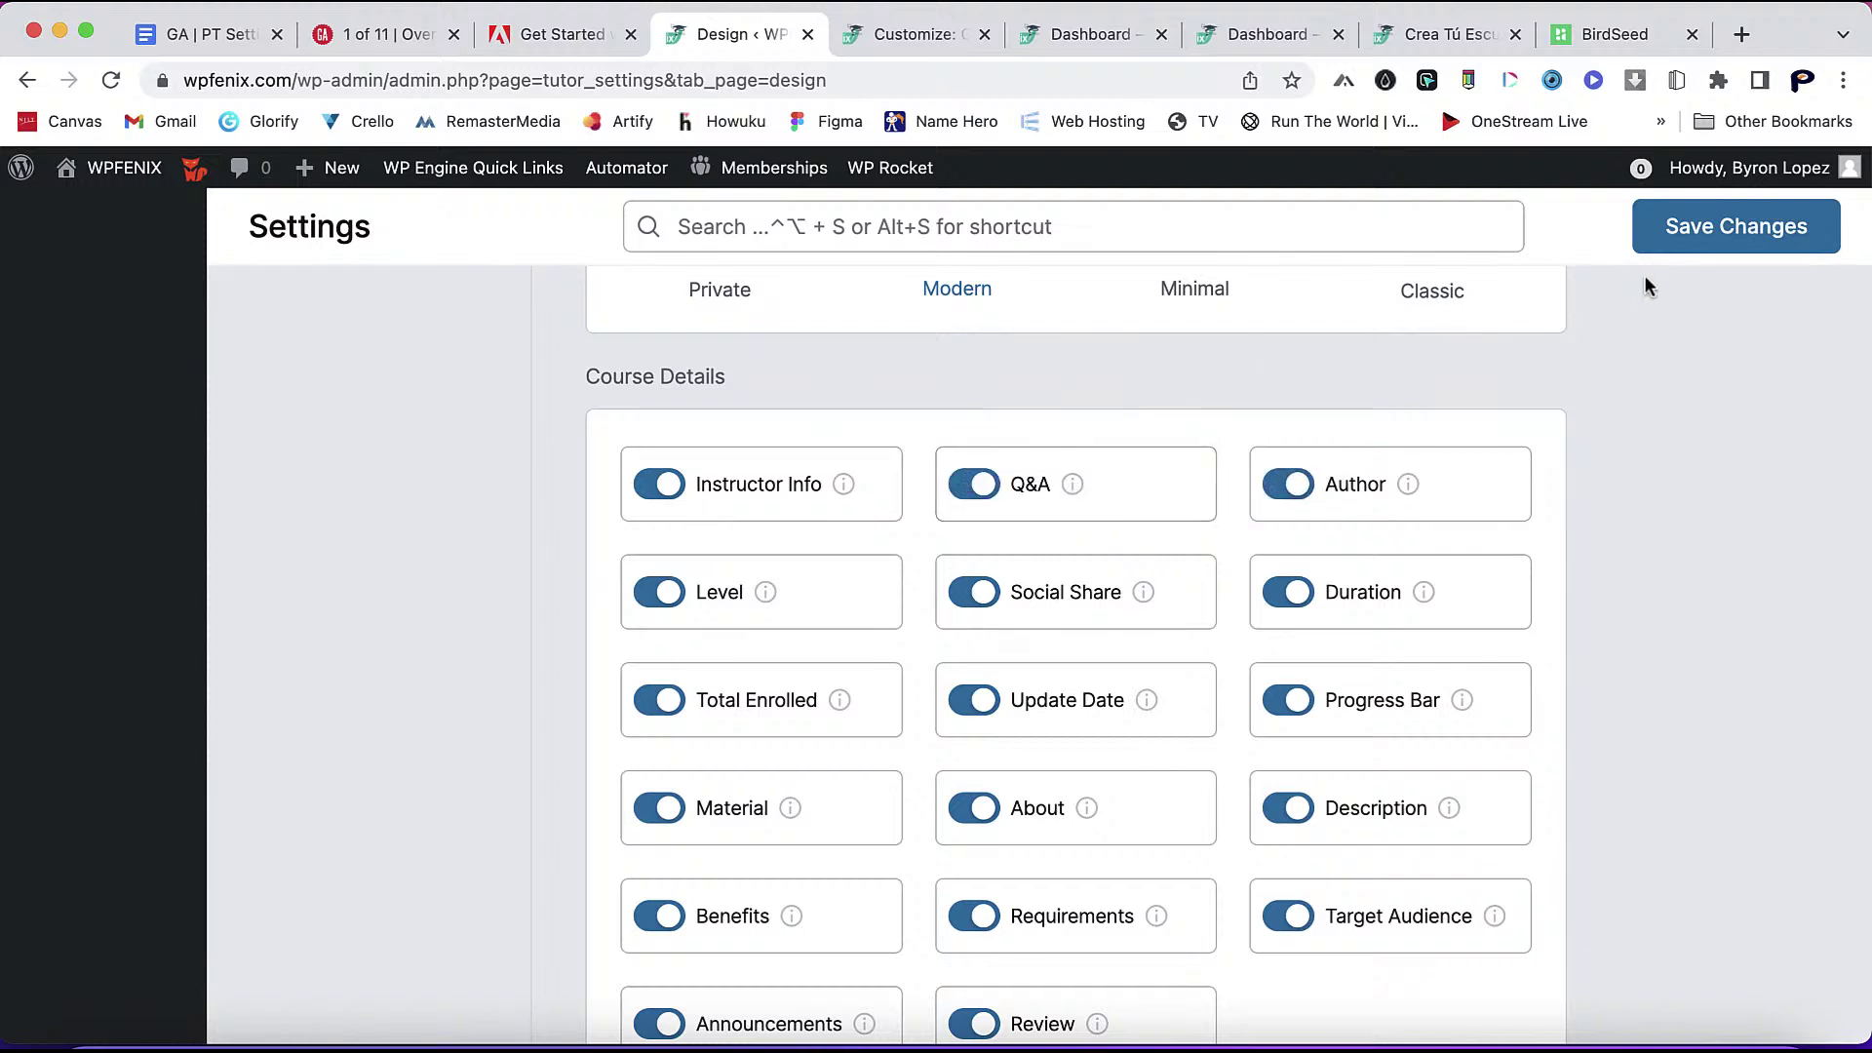
{"action": "left_click", "coordinate": [1699, 239]}
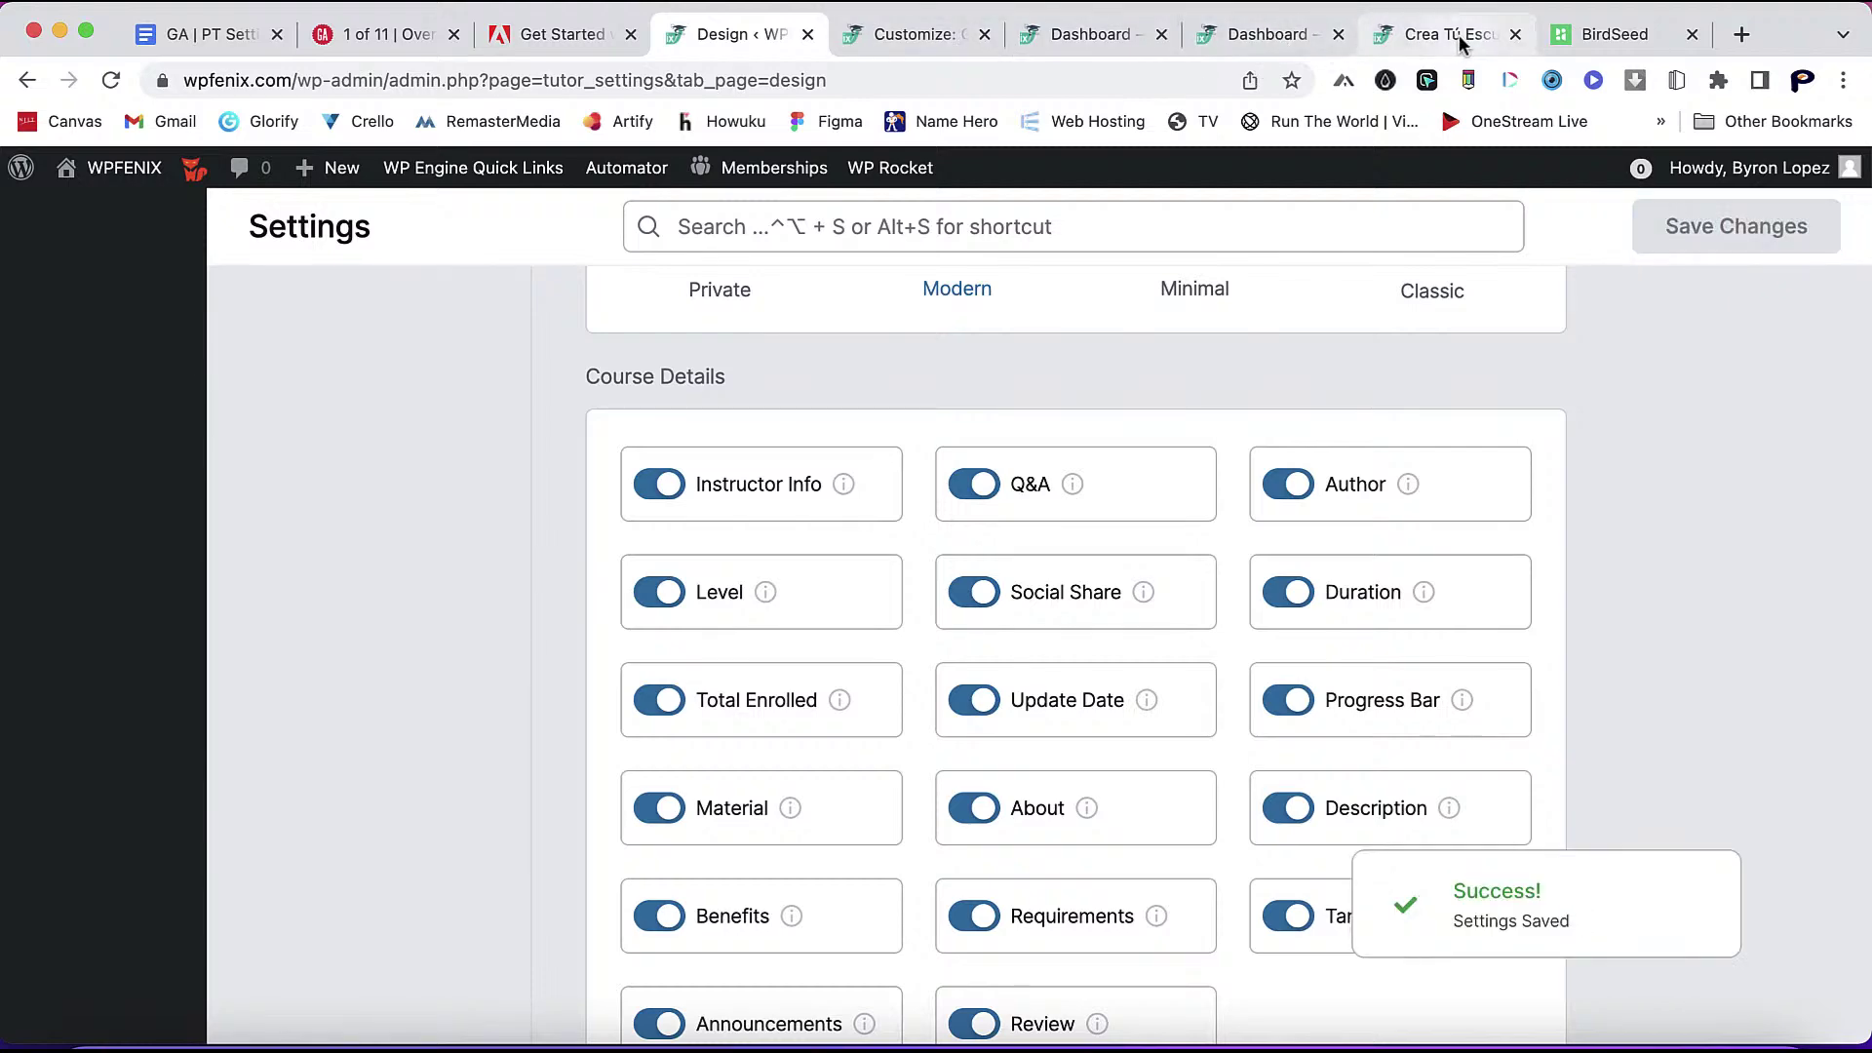
- Reload the course page, find About the instructors, then return to the Design settings
{"action": "left_click", "coordinate": [1452, 35]}
{"action": "left_click", "coordinate": [113, 96]}
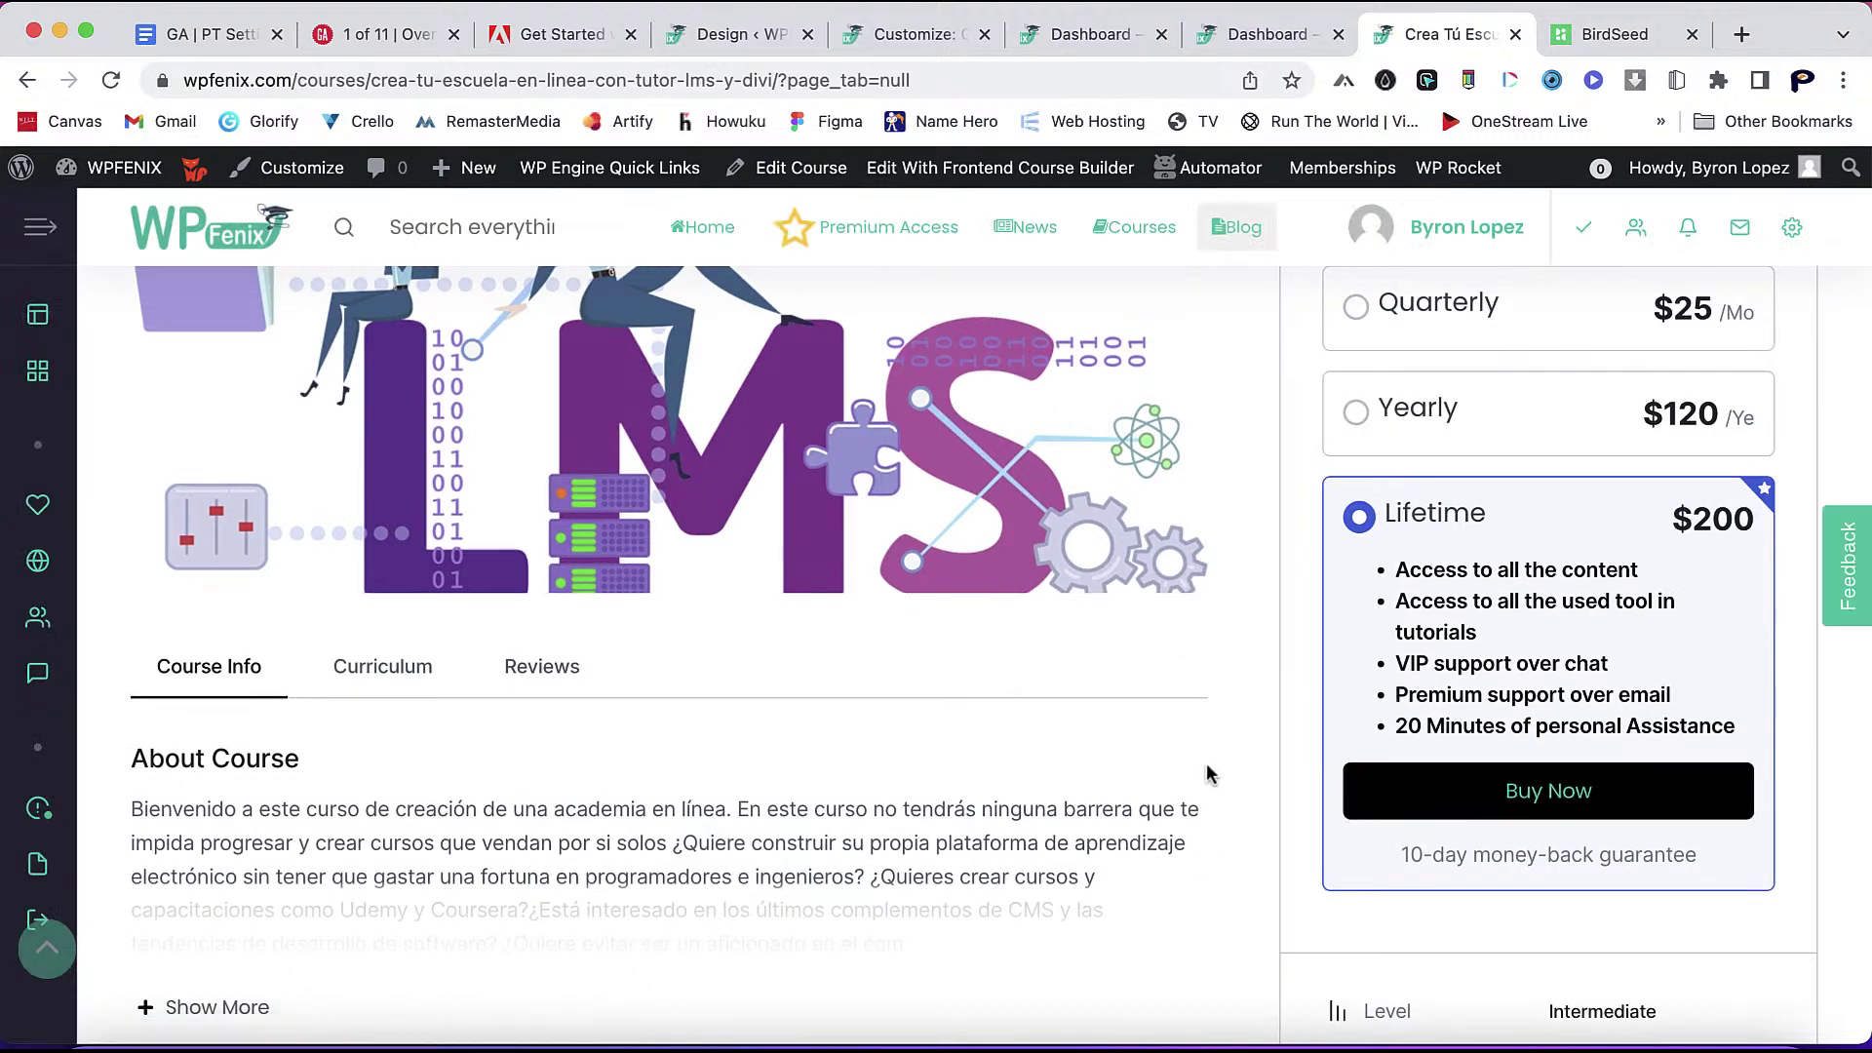
{"action": "scroll", "coordinate": [1209, 776], "scroll_direction": "down", "scroll_amount": 5}
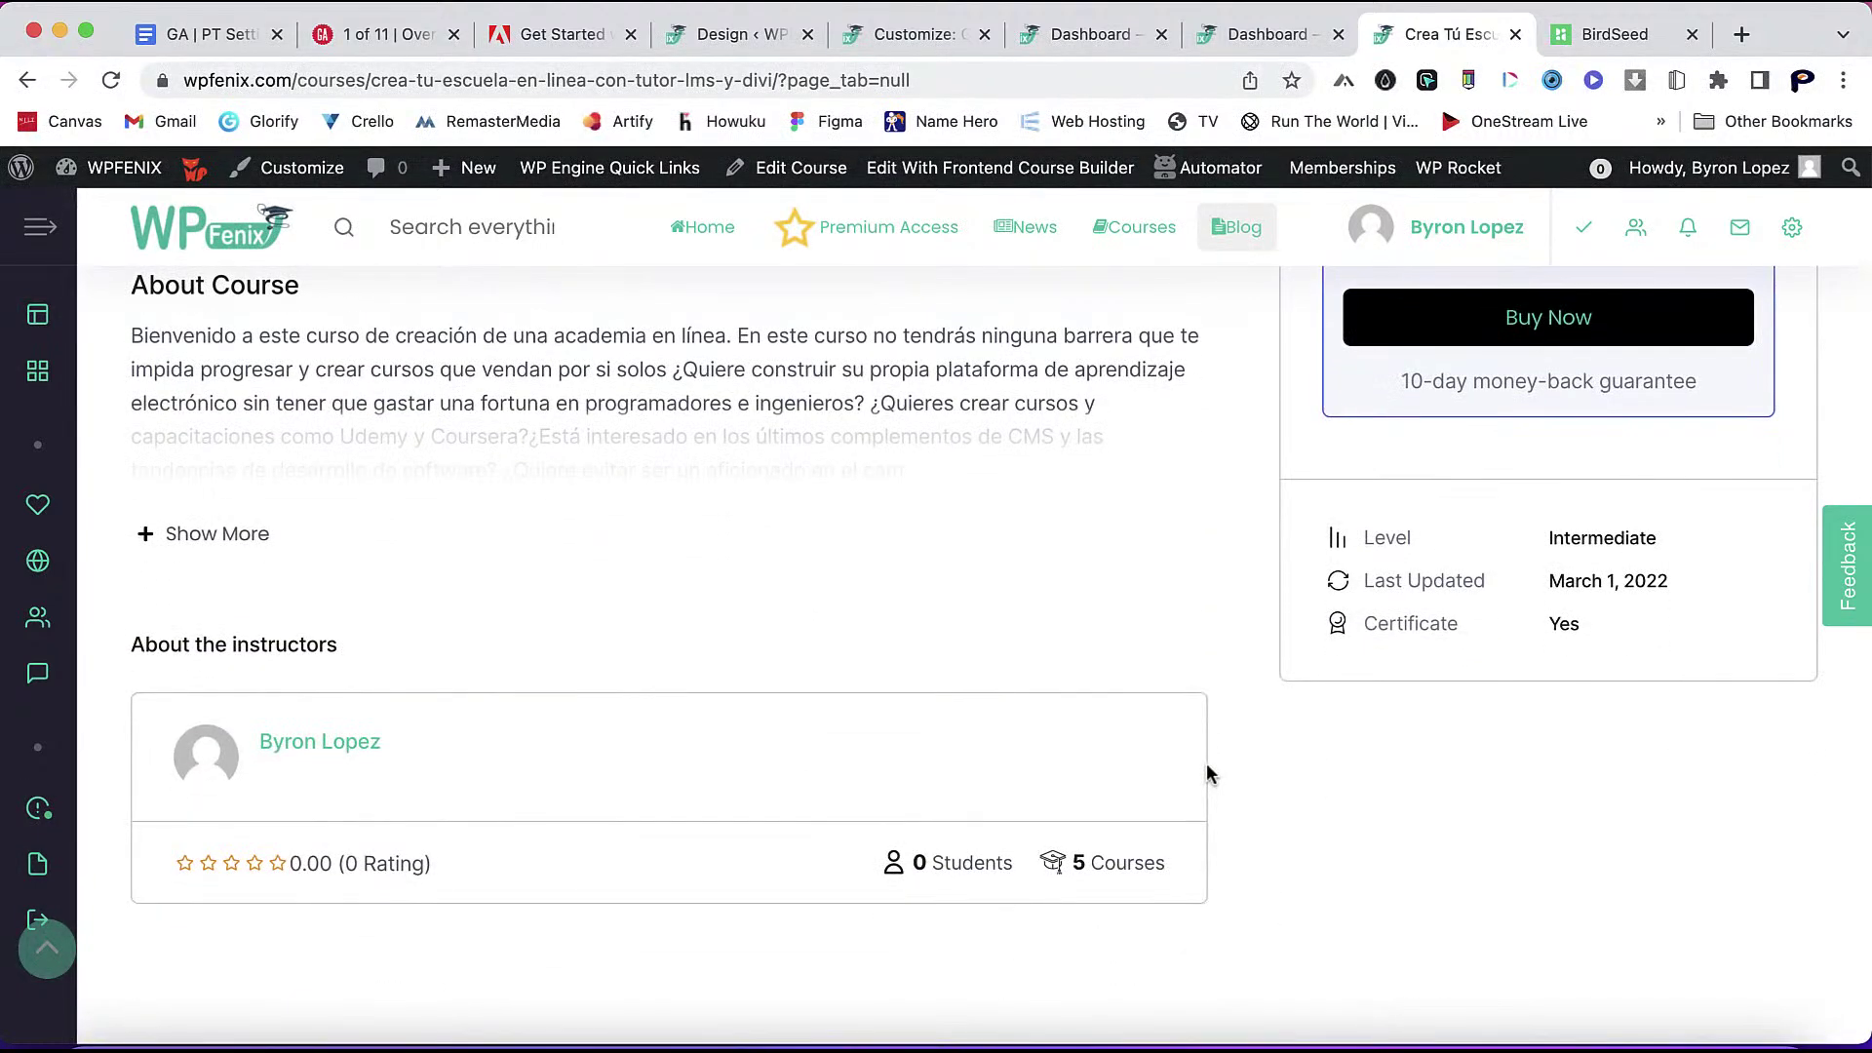
{"action": "scroll", "coordinate": [1209, 775], "scroll_direction": "down", "scroll_amount": 1}
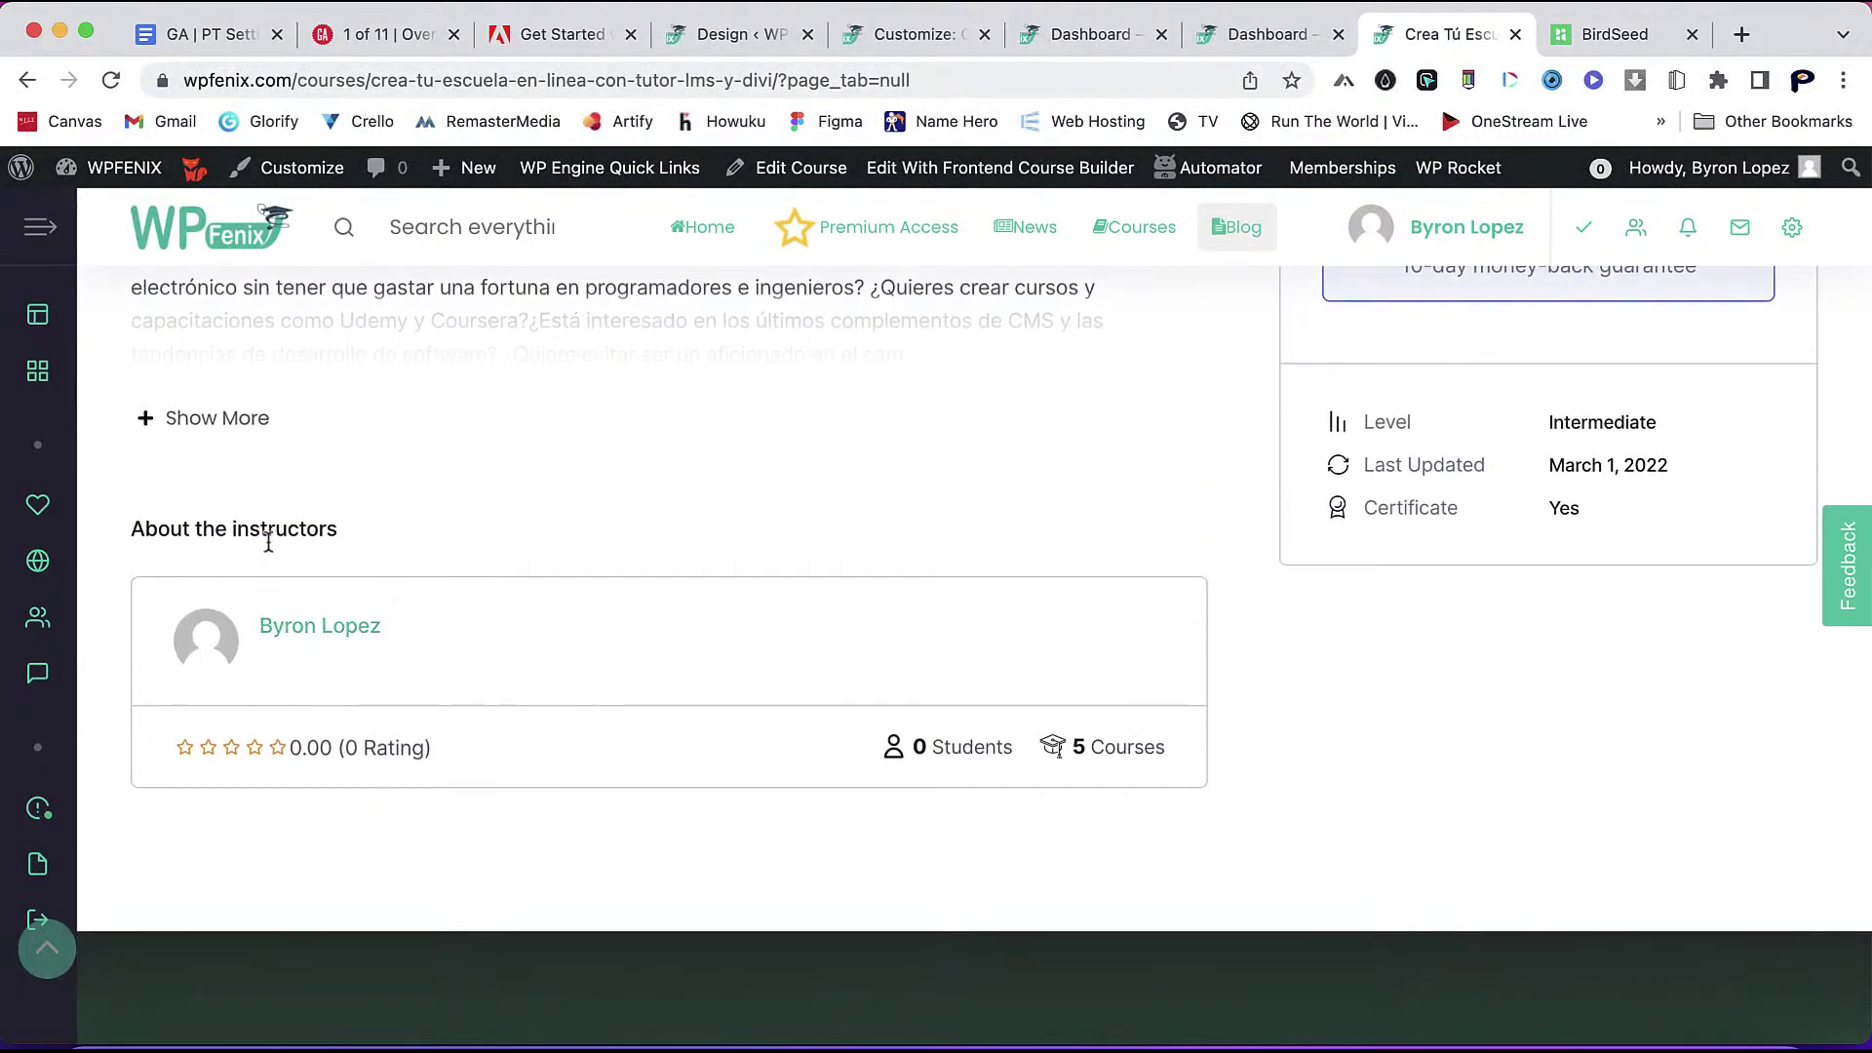
{"action": "scroll", "coordinate": [522, 660], "scroll_direction": "up", "scroll_amount": 1}
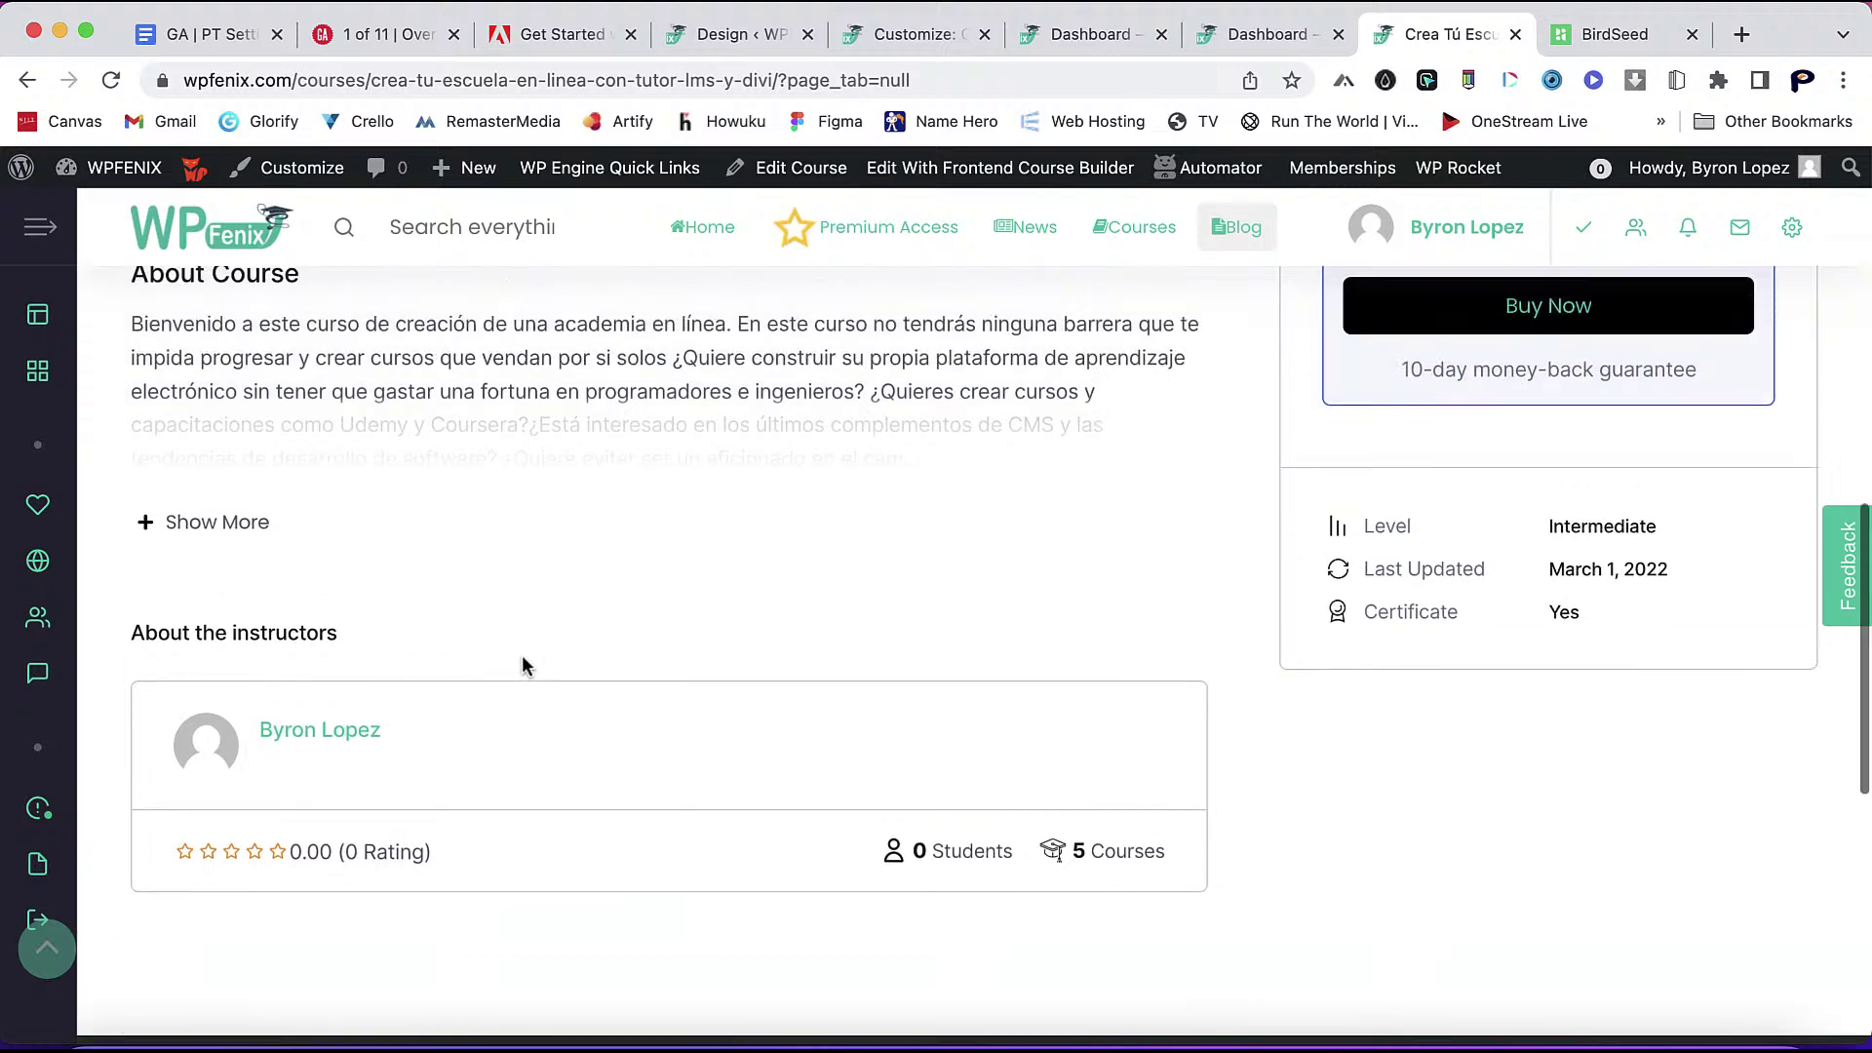
{"action": "scroll", "coordinate": [514, 803], "scroll_direction": "down", "scroll_amount": 1}
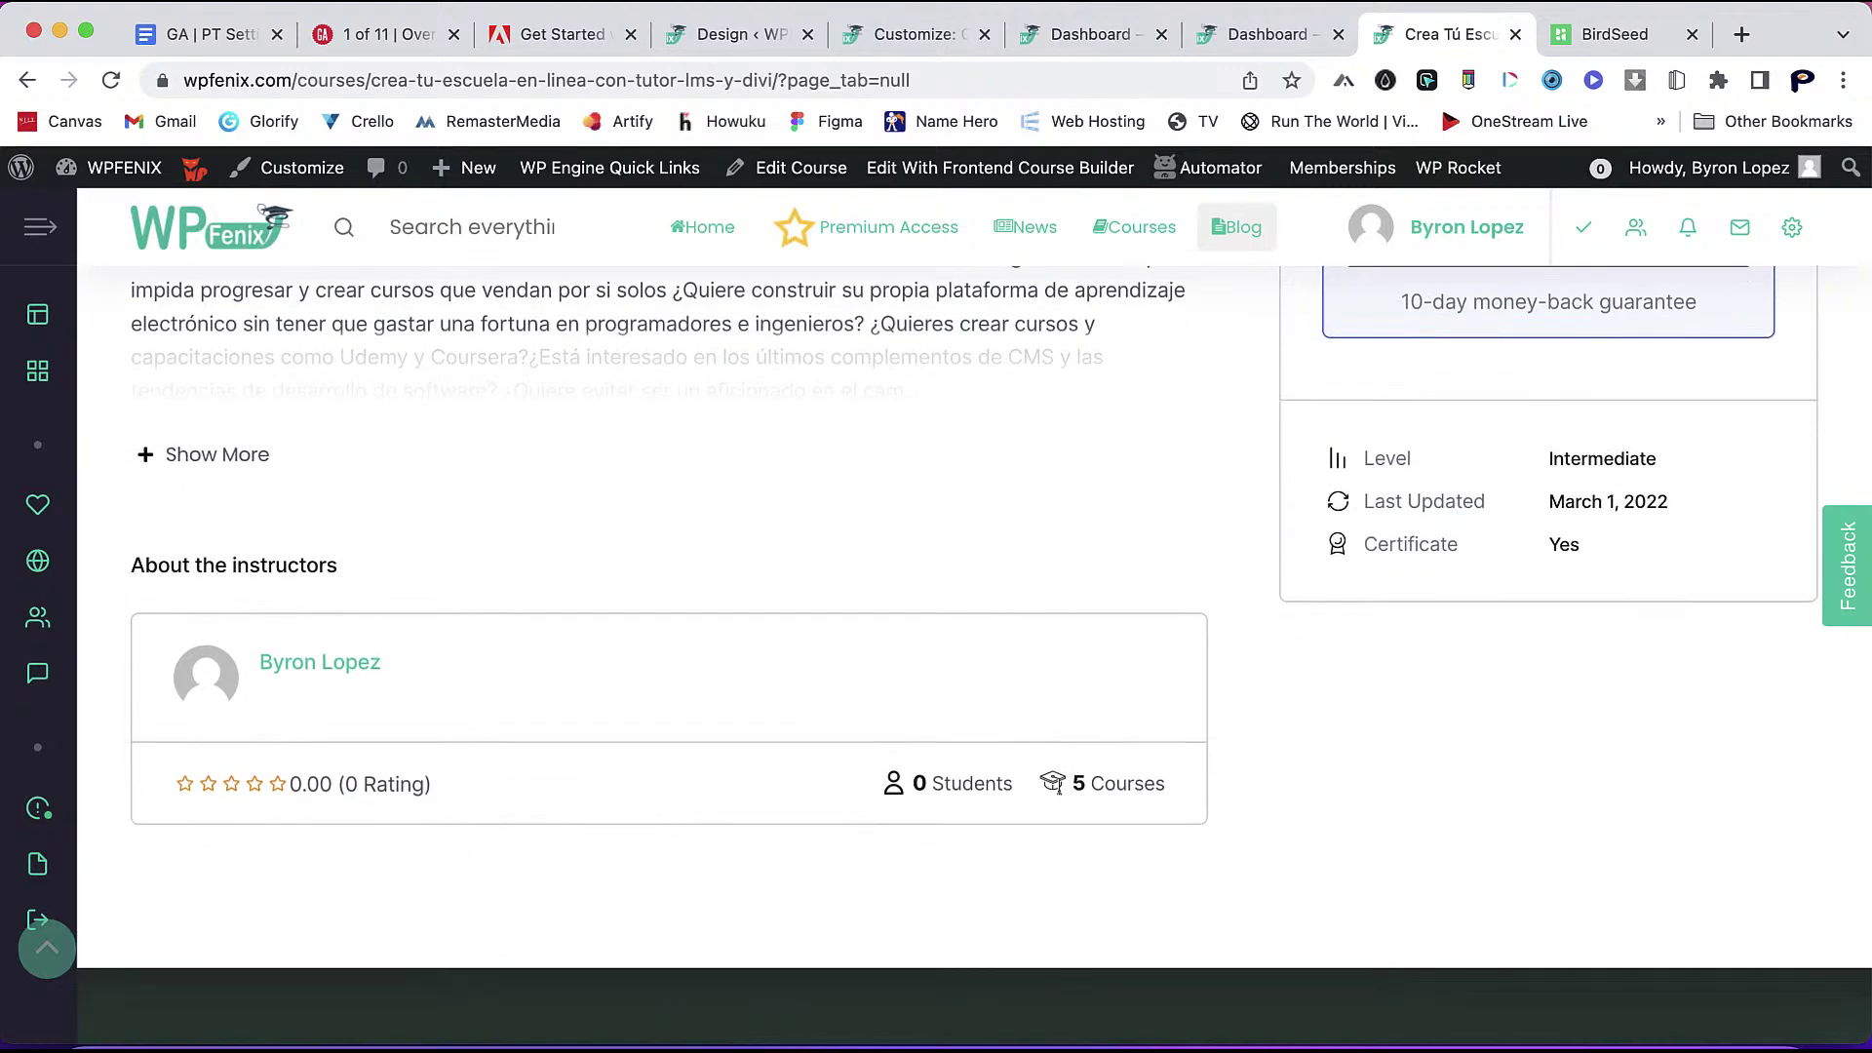
{"action": "left_click", "coordinate": [730, 35]}
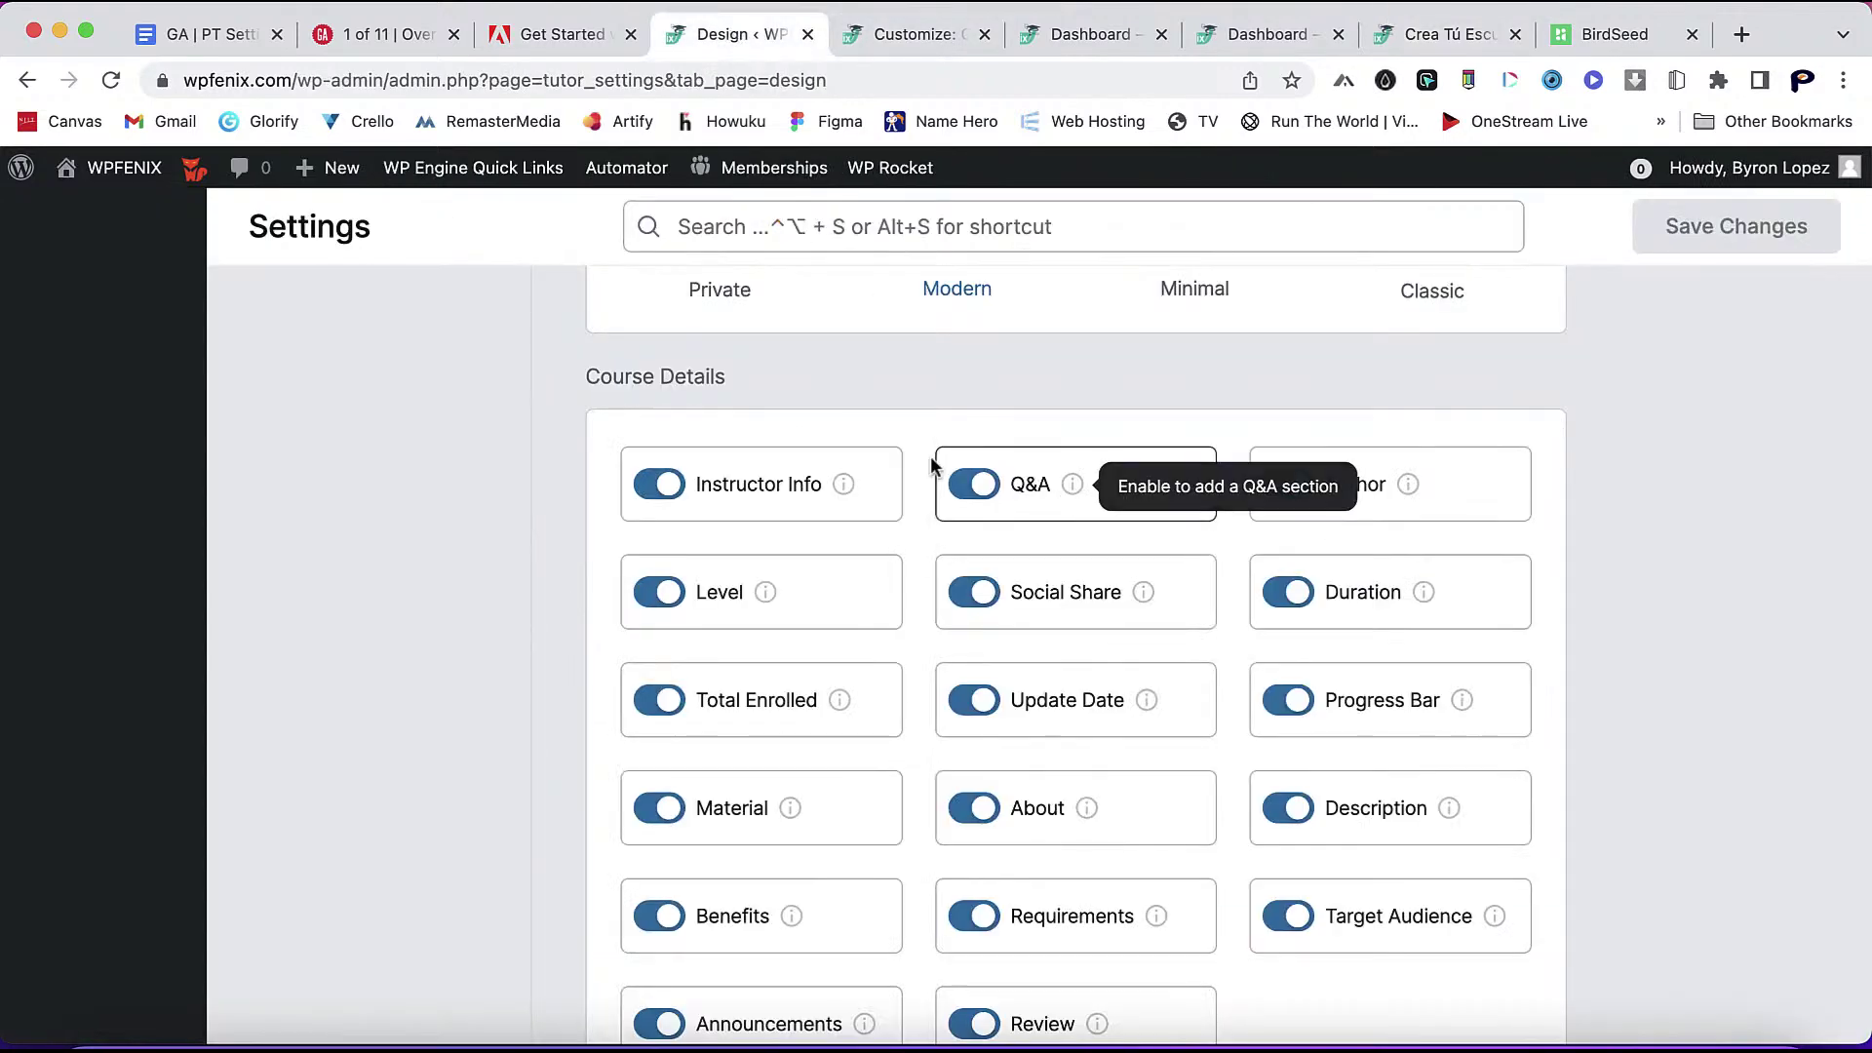
- Turn off Level, Duration, Progress Bar, Update Date, Total Enrolled, Material, About, Description, Target Audience and Requirements
{"action": "mouse_move", "coordinate": [838, 488]}
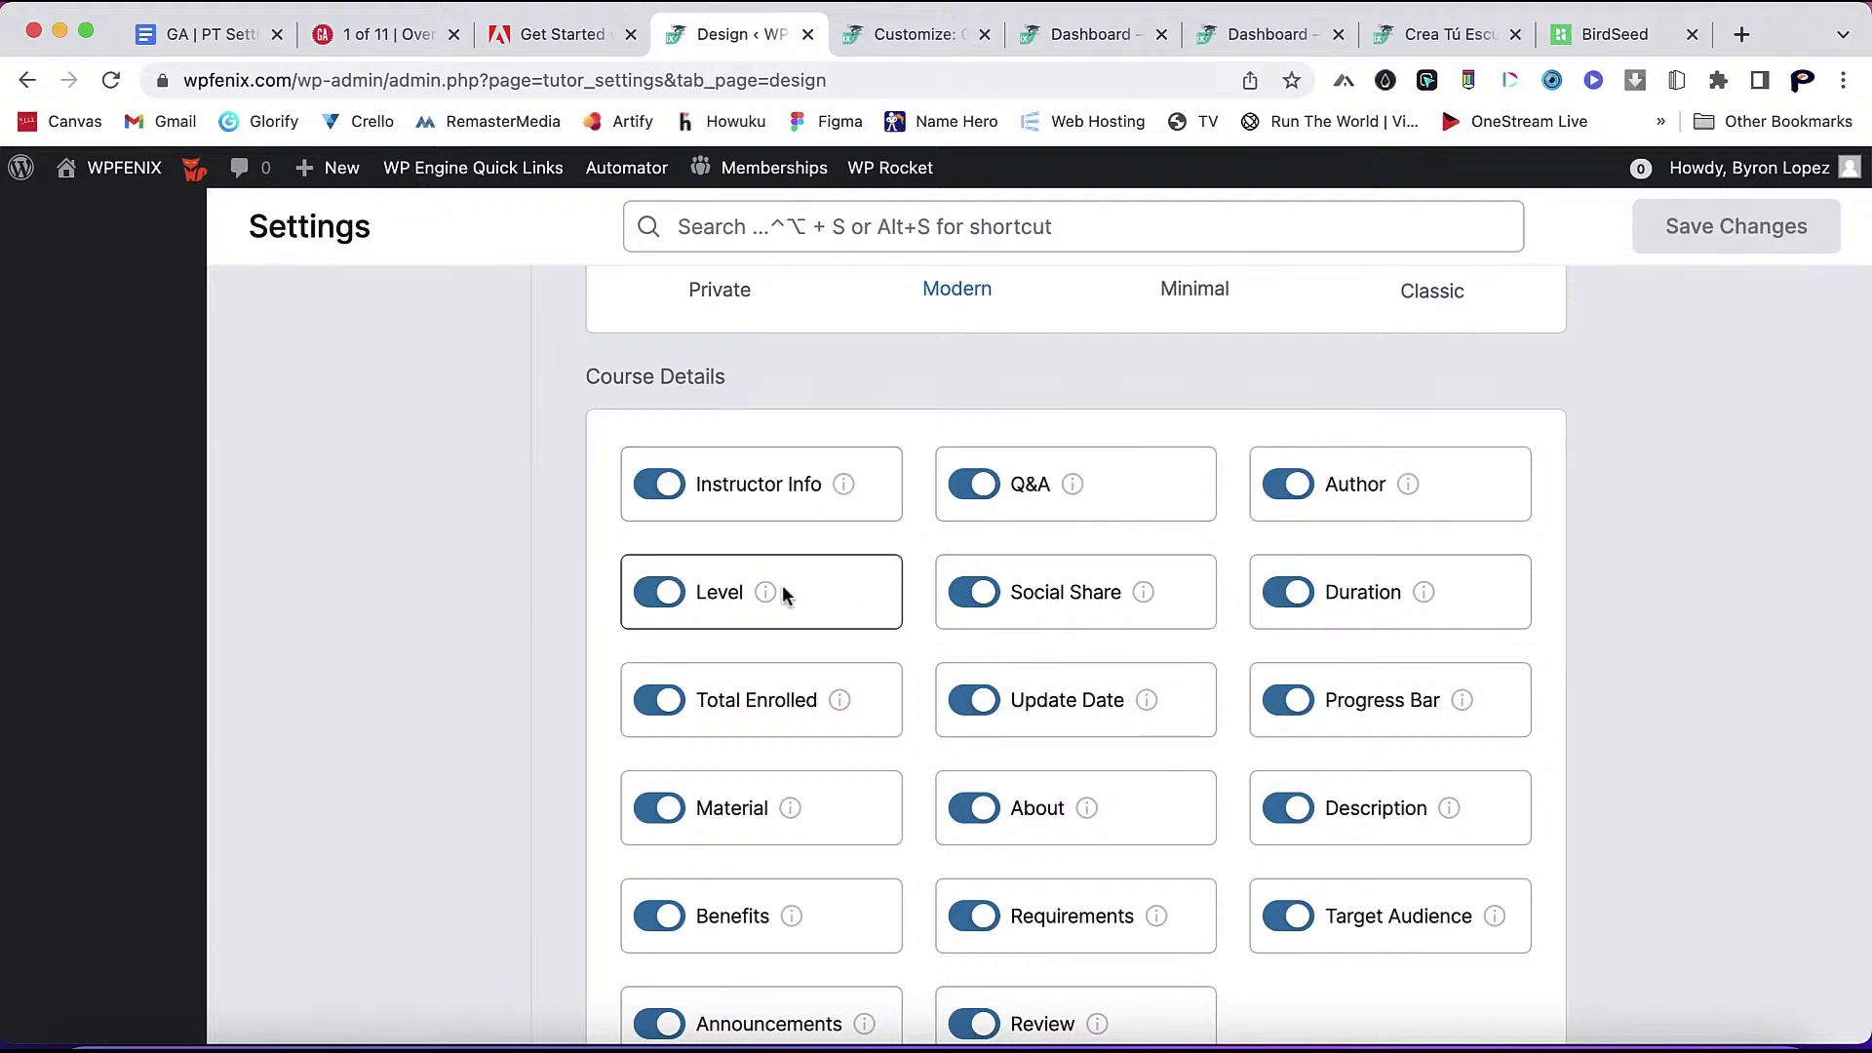
{"action": "mouse_move", "coordinate": [771, 598]}
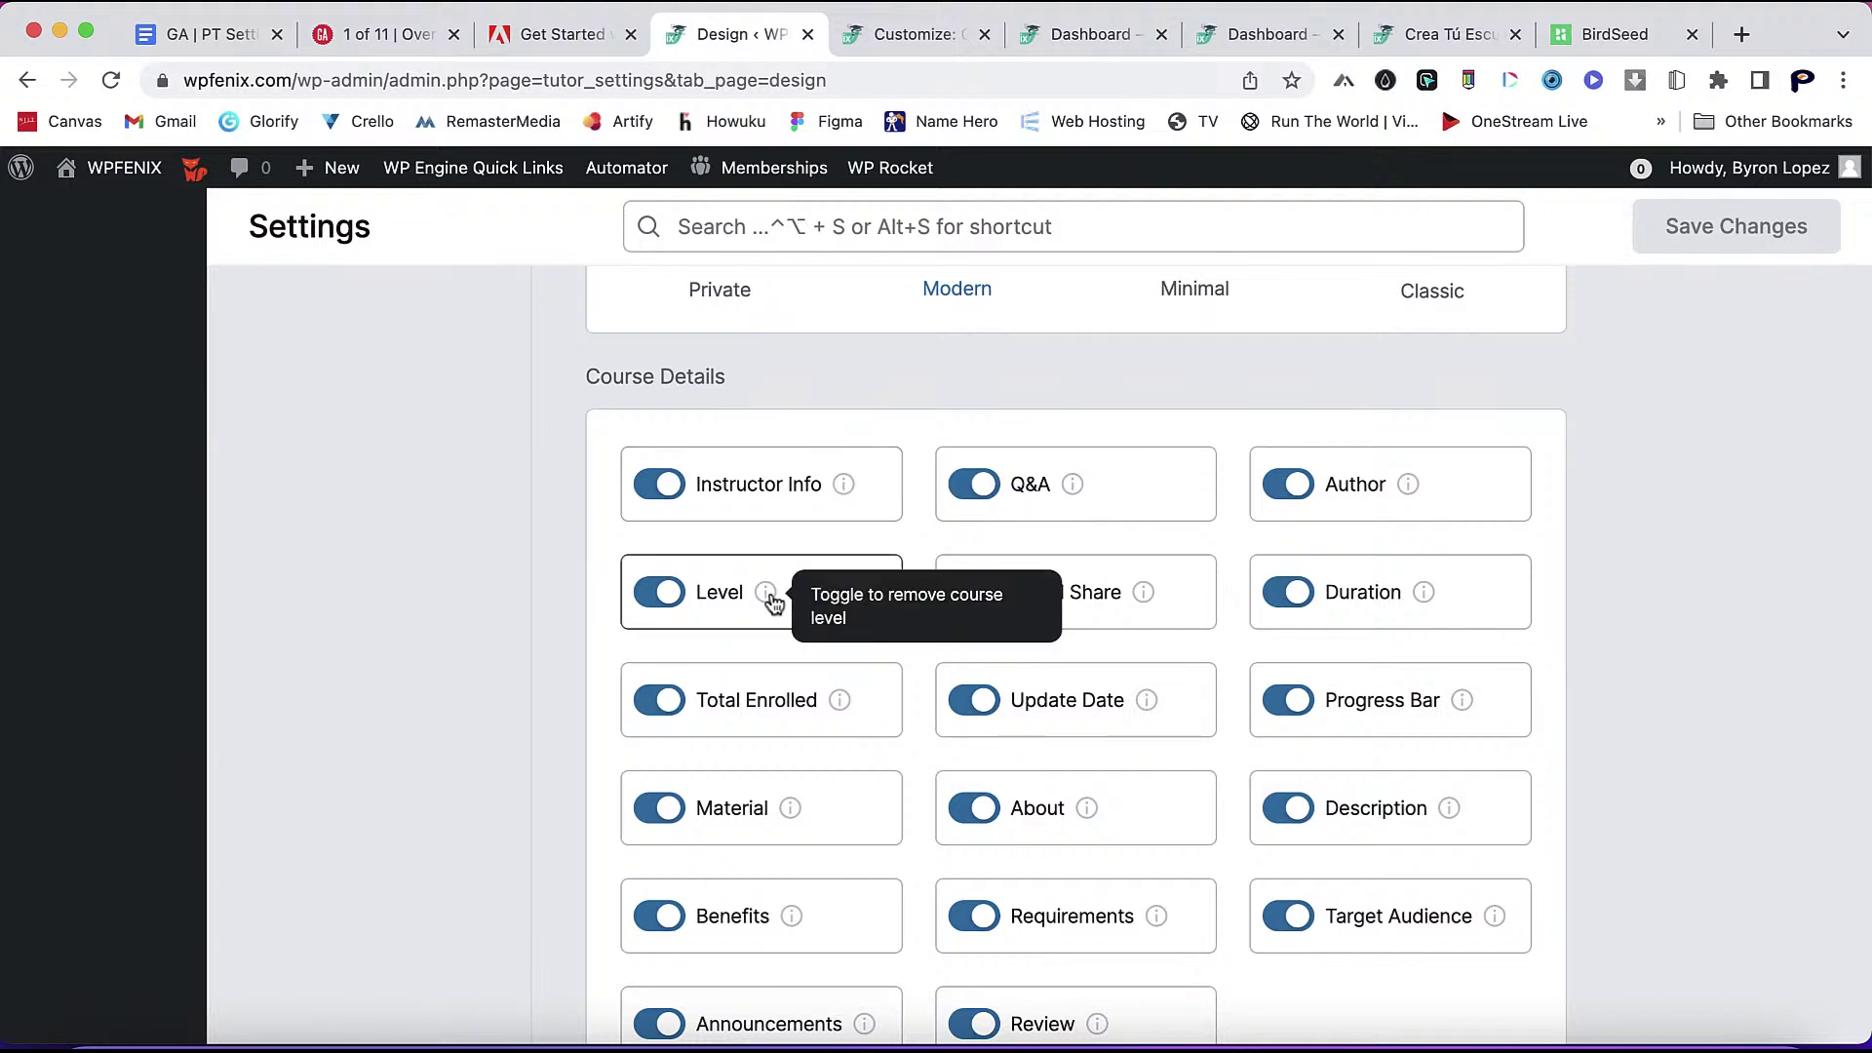
{"action": "left_click", "coordinate": [675, 596]}
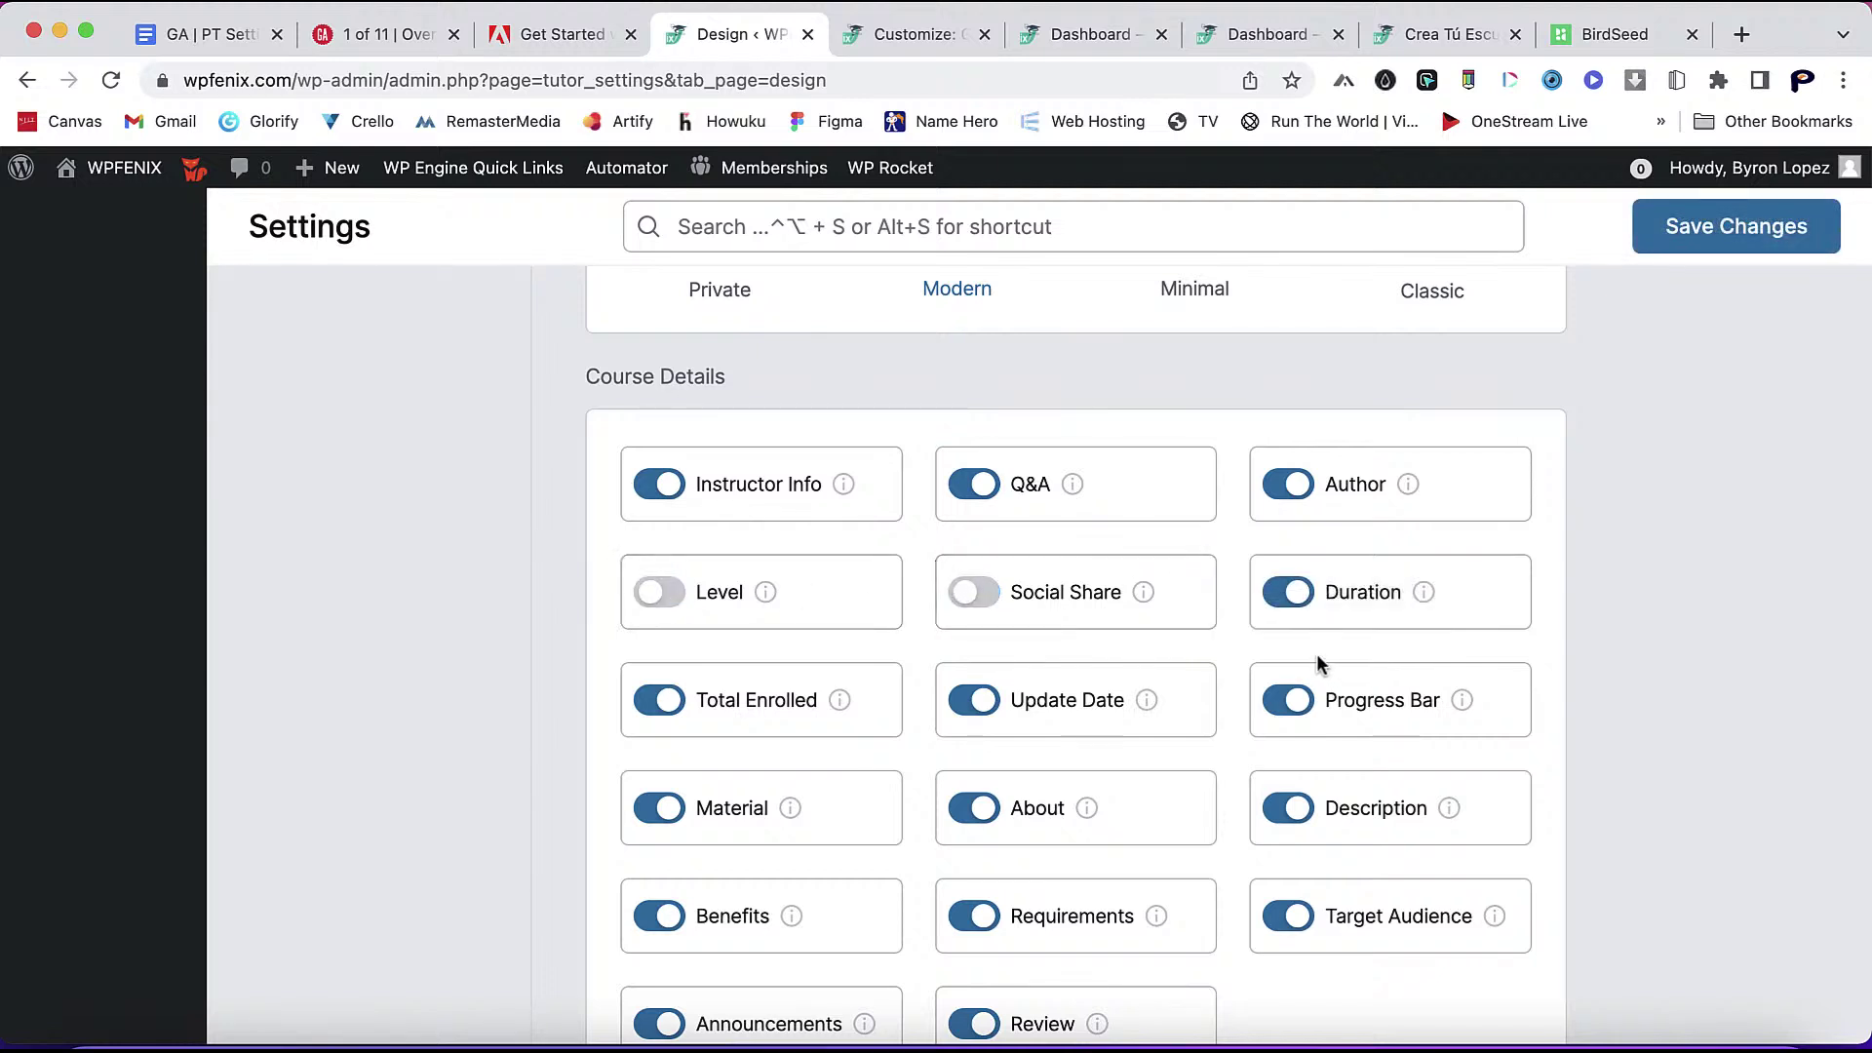
{"action": "left_click", "coordinate": [1288, 595]}
{"action": "left_click", "coordinate": [1289, 702]}
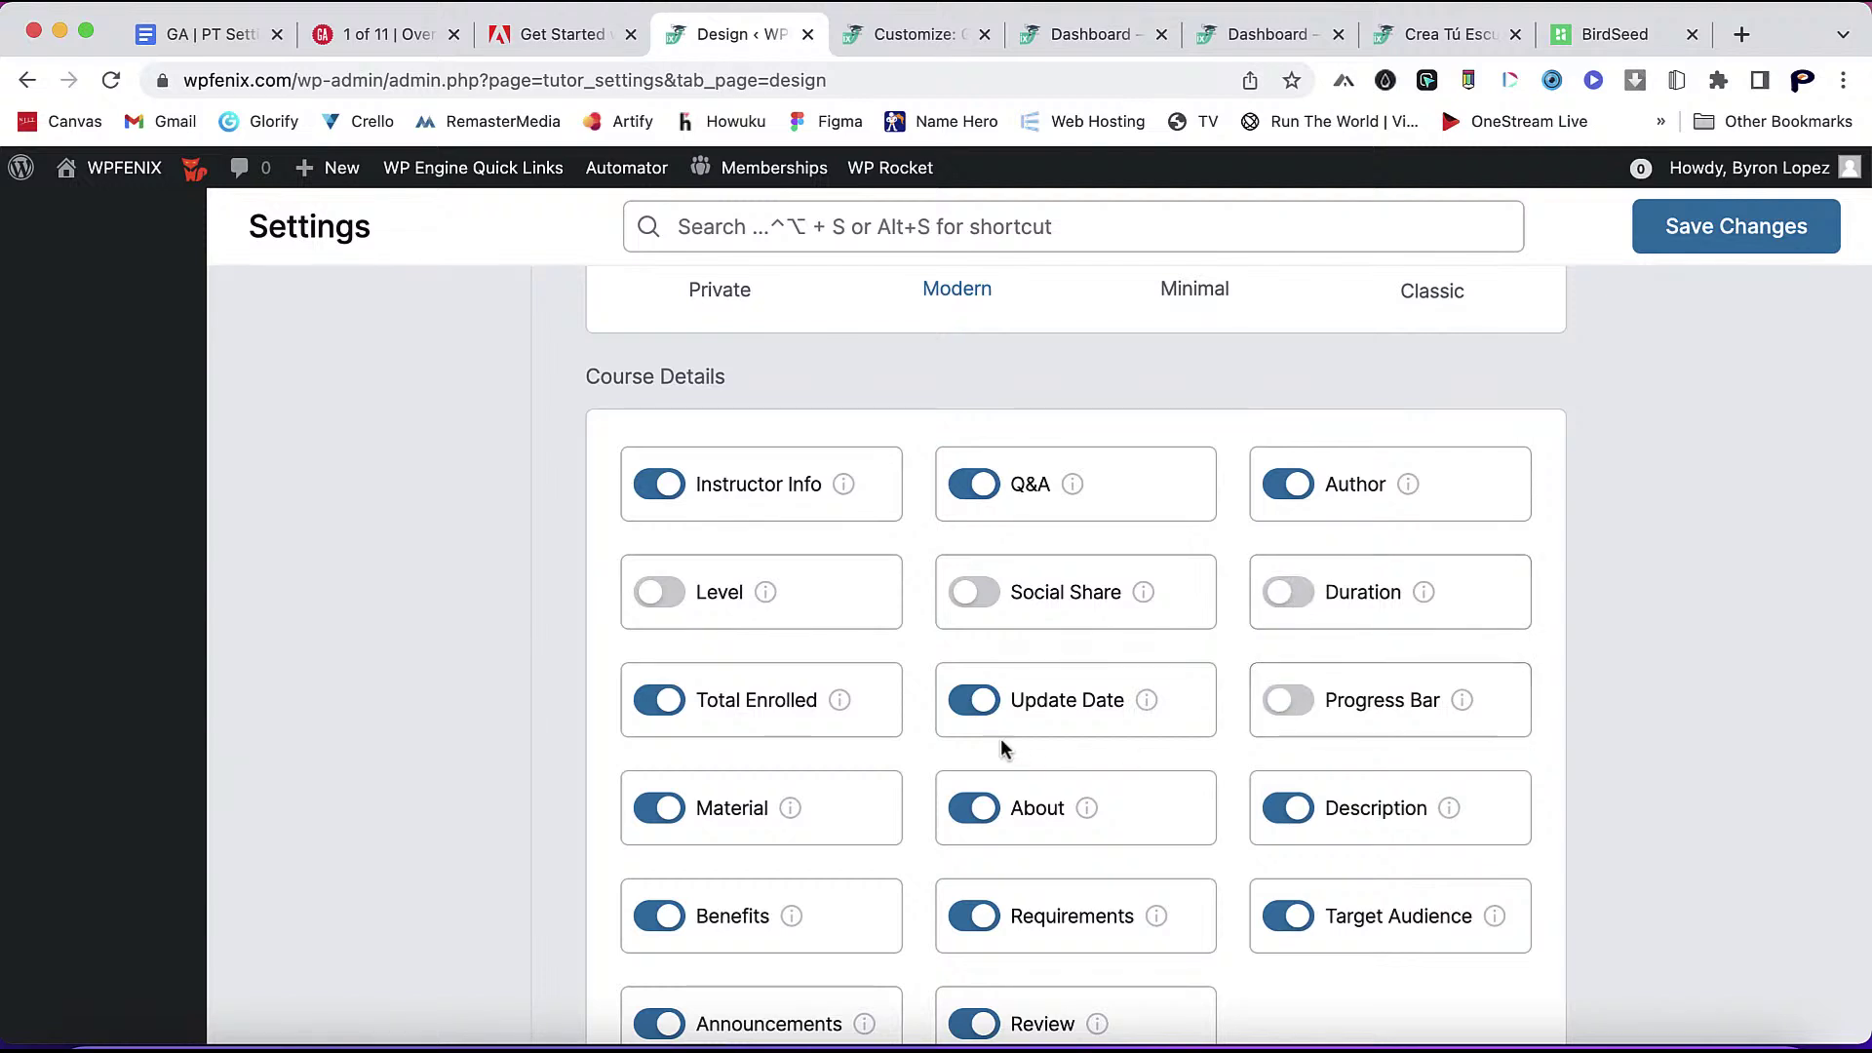
{"action": "left_click", "coordinate": [970, 700]}
{"action": "left_click", "coordinate": [654, 702]}
{"action": "left_click", "coordinate": [655, 795]}
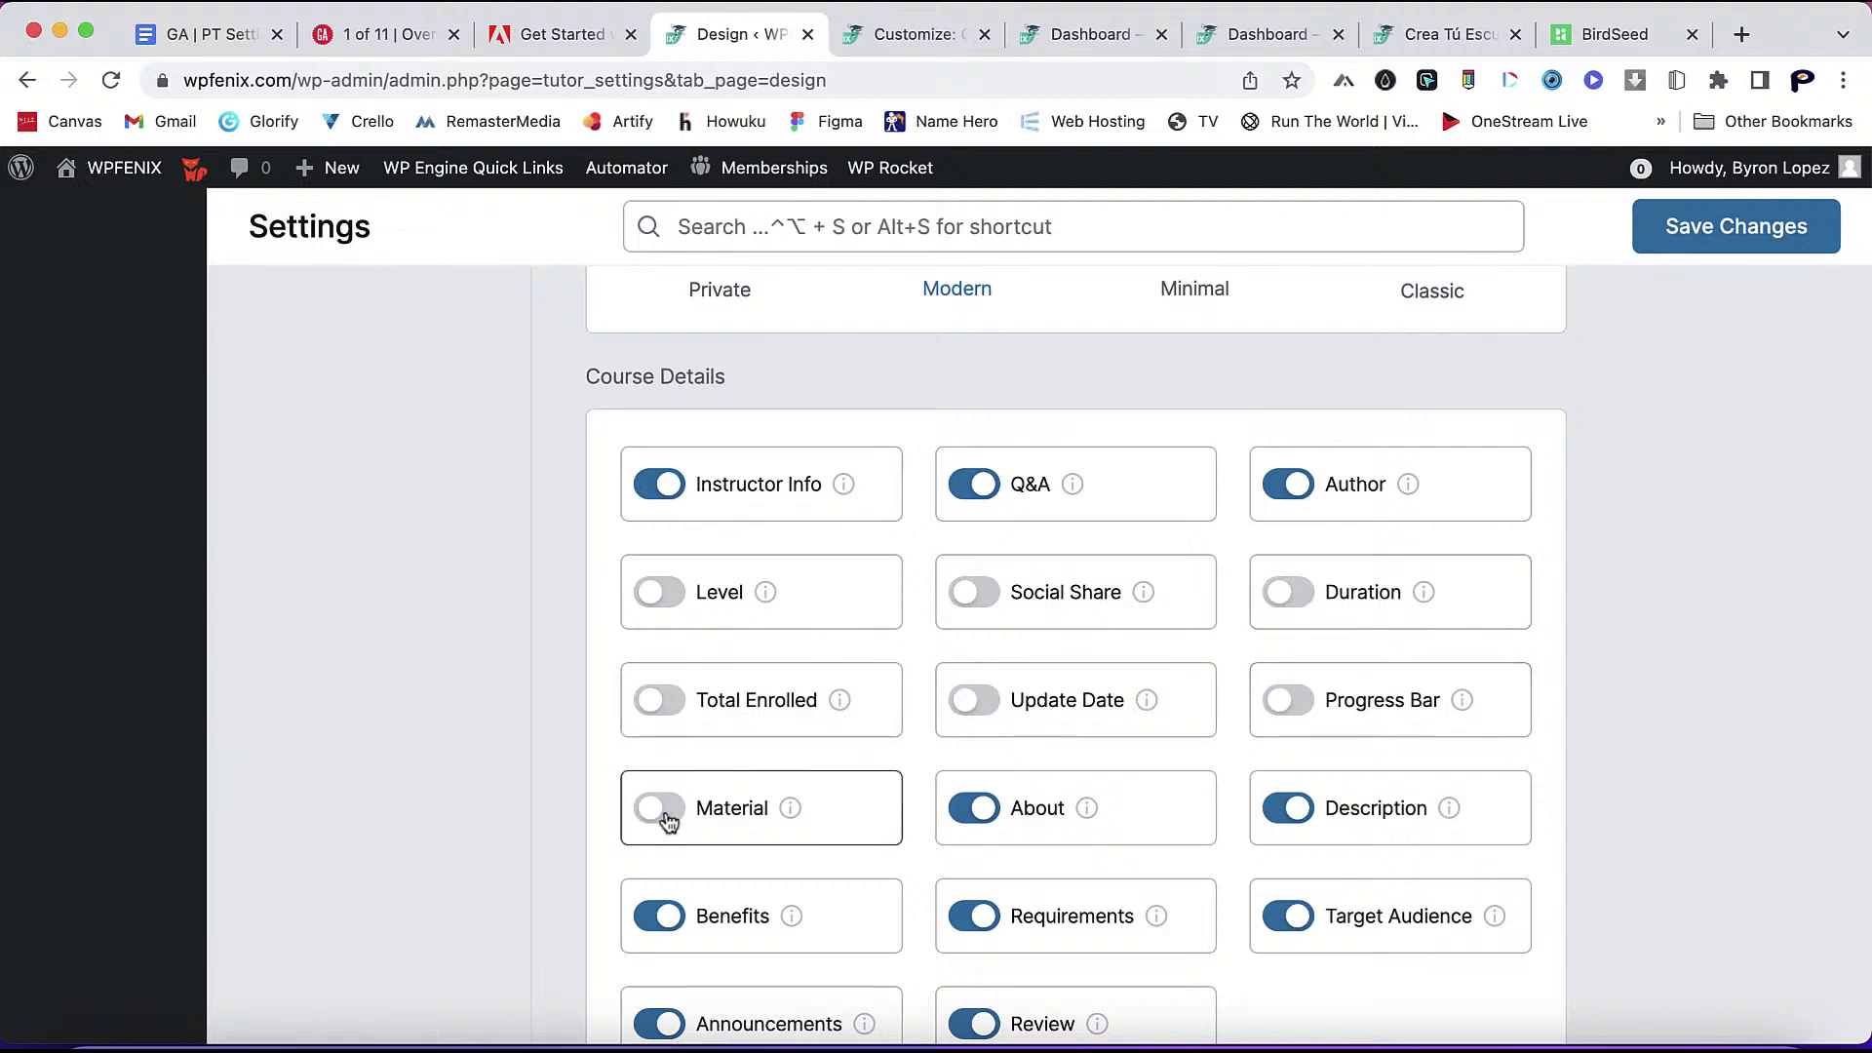
{"action": "left_click", "coordinate": [973, 806]}
{"action": "left_click", "coordinate": [1273, 822]}
{"action": "left_click", "coordinate": [1287, 917]}
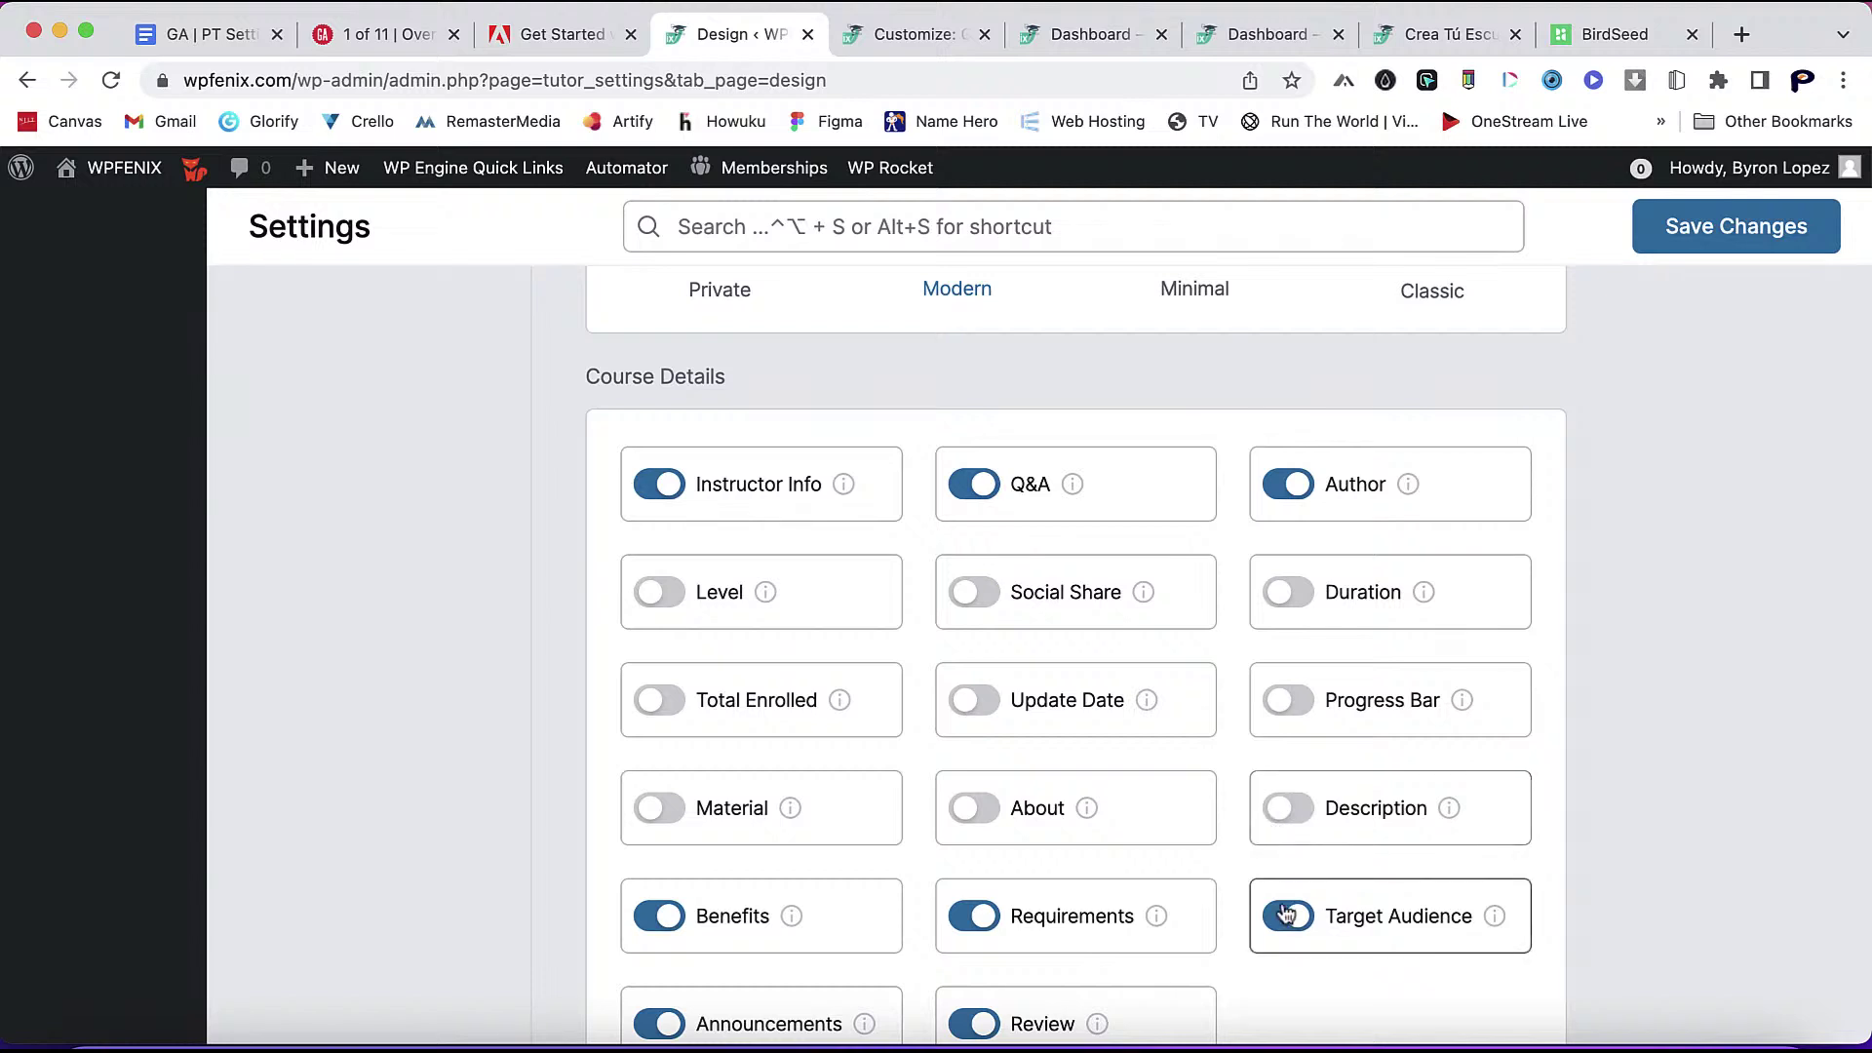
{"action": "left_click", "coordinate": [973, 916]}
- Turn off Review, Announcements, Benefits and Author, save, and switch to the course page
{"action": "scroll", "coordinate": [923, 898], "scroll_direction": "down", "scroll_amount": 2}
{"action": "scroll", "coordinate": [923, 897], "scroll_direction": "down", "scroll_amount": 2}
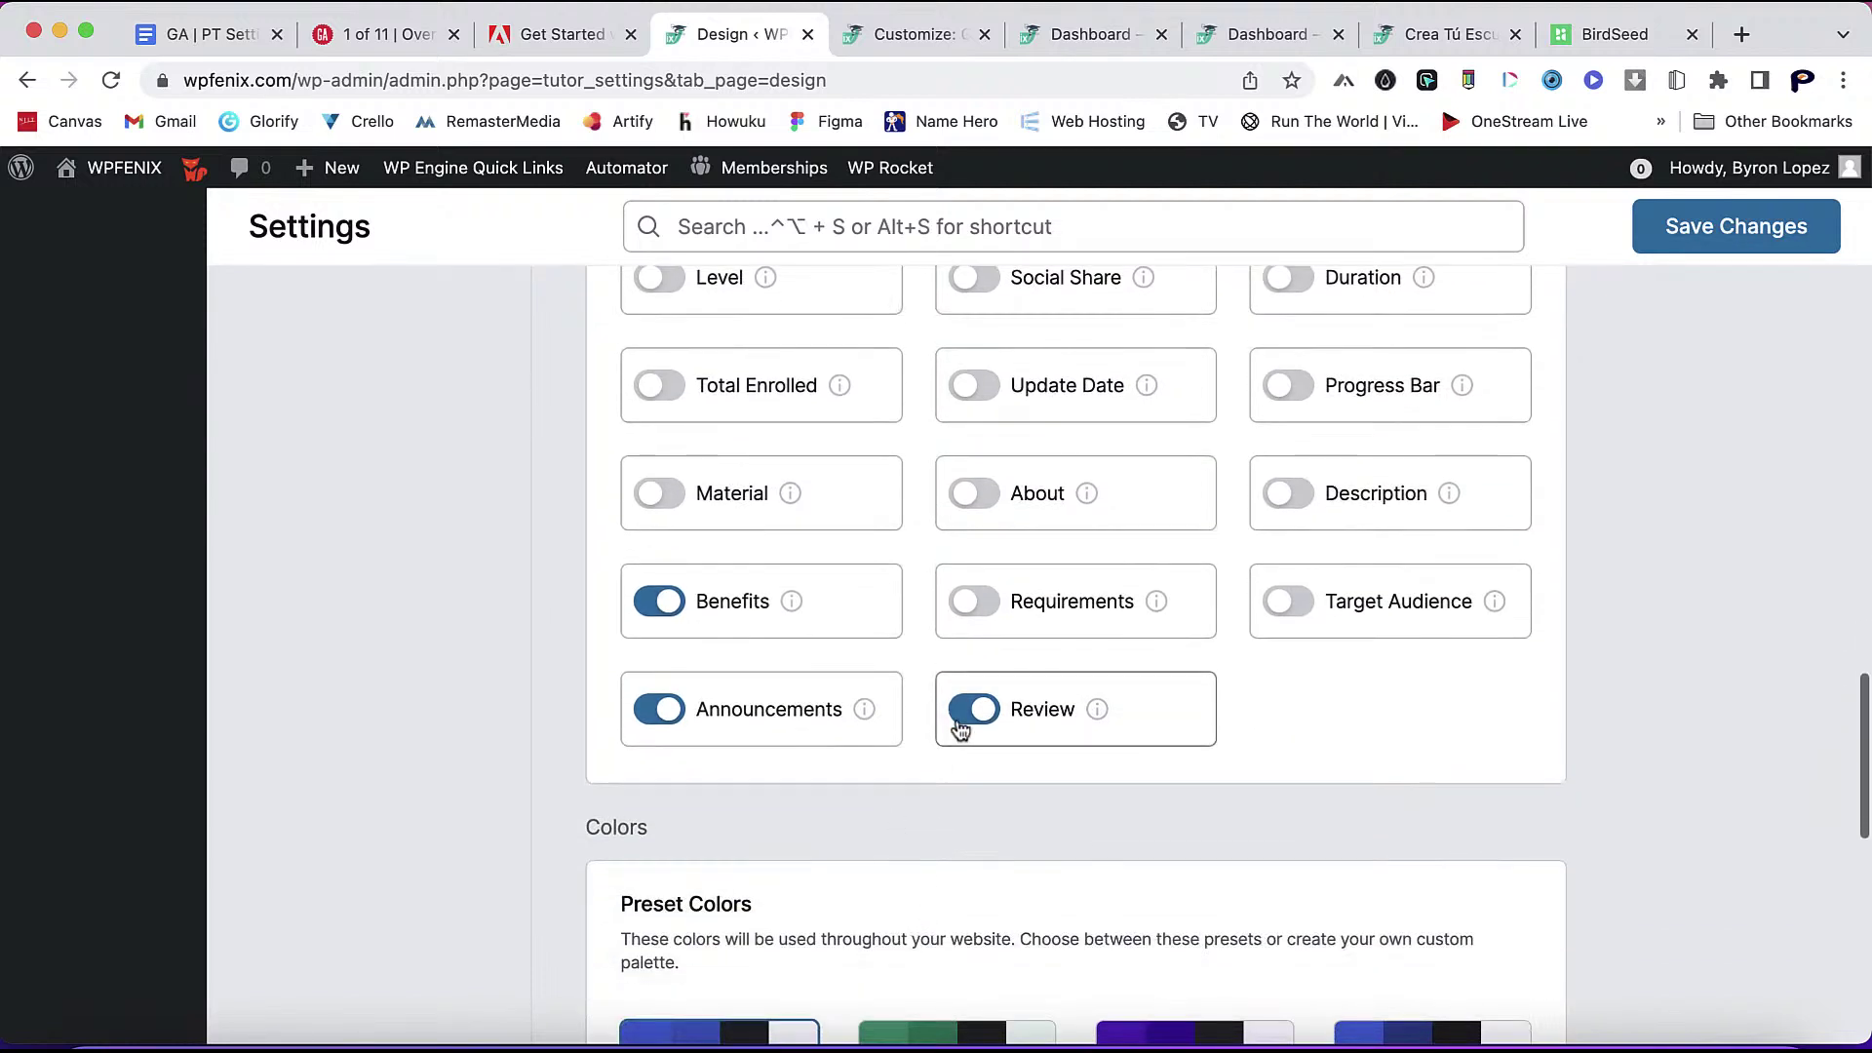
{"action": "left_click", "coordinate": [960, 710]}
{"action": "left_click", "coordinate": [660, 710]}
{"action": "left_click", "coordinate": [675, 604]}
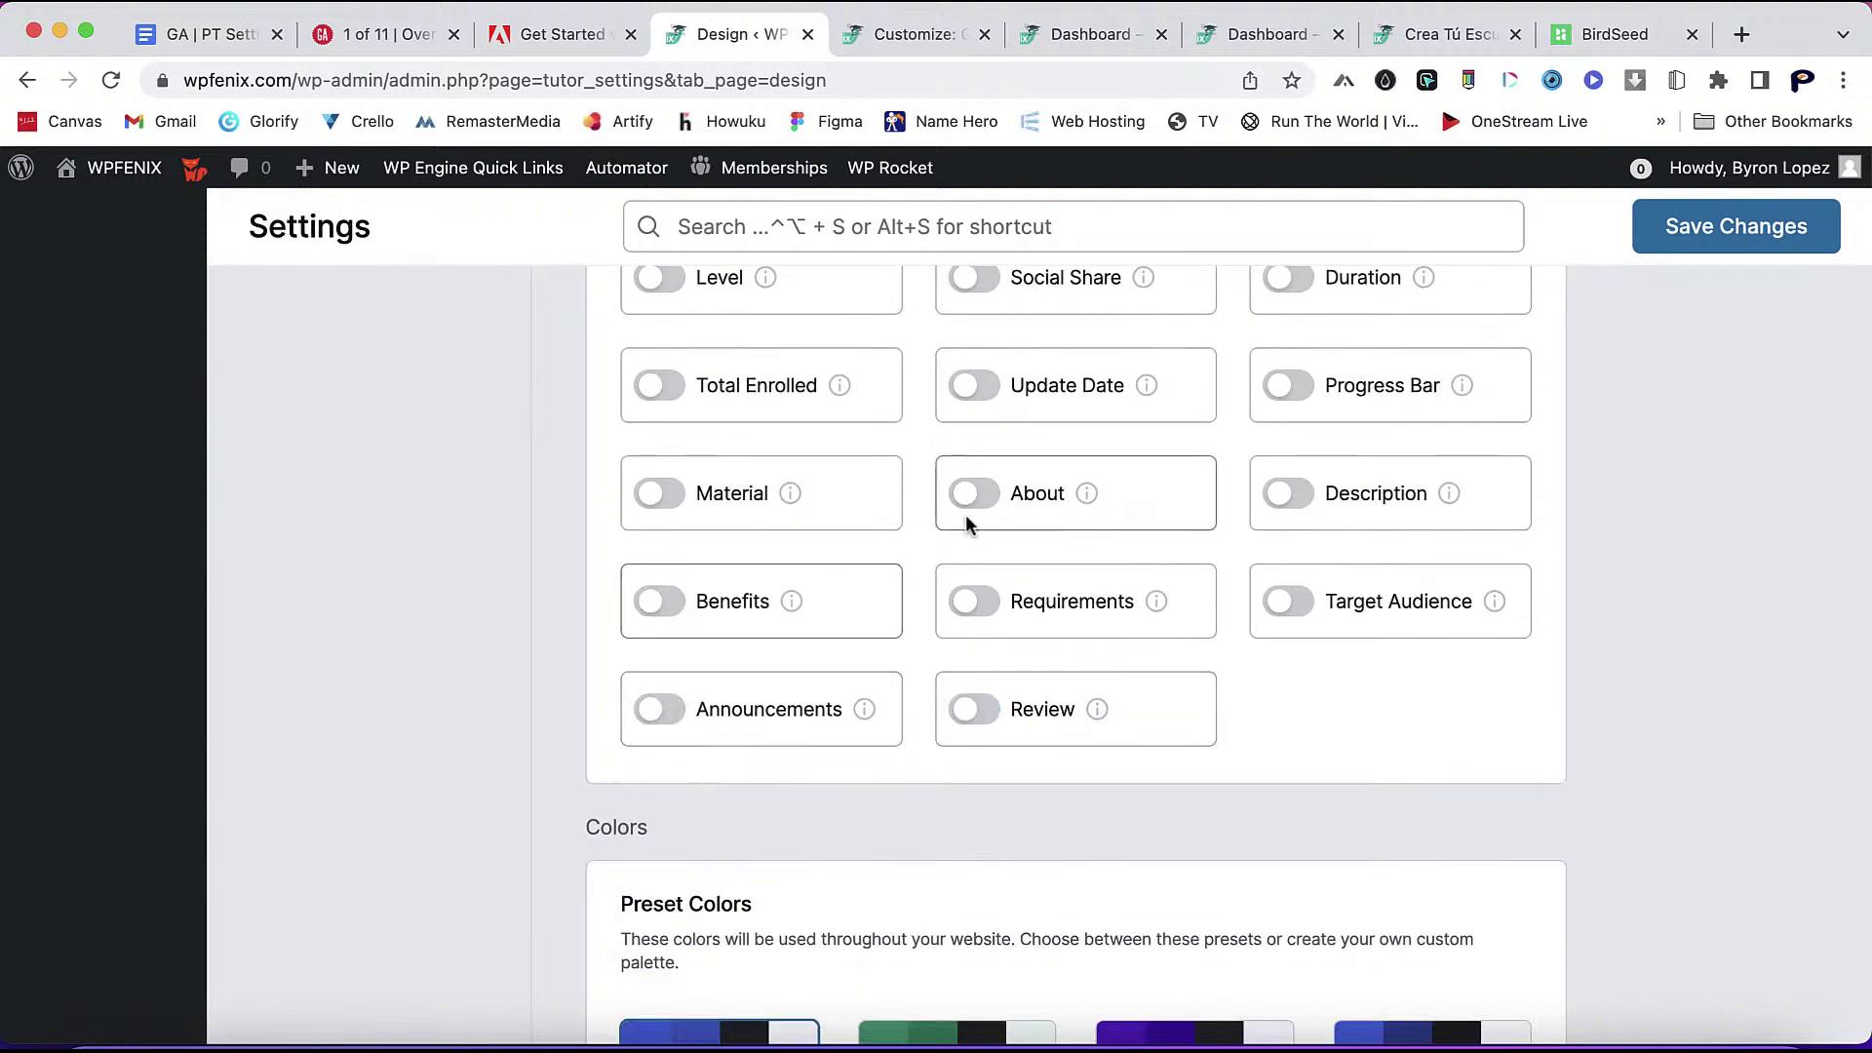
{"action": "scroll", "coordinate": [938, 688], "scroll_direction": "up", "scroll_amount": 5}
{"action": "mouse_move", "coordinate": [850, 660]}
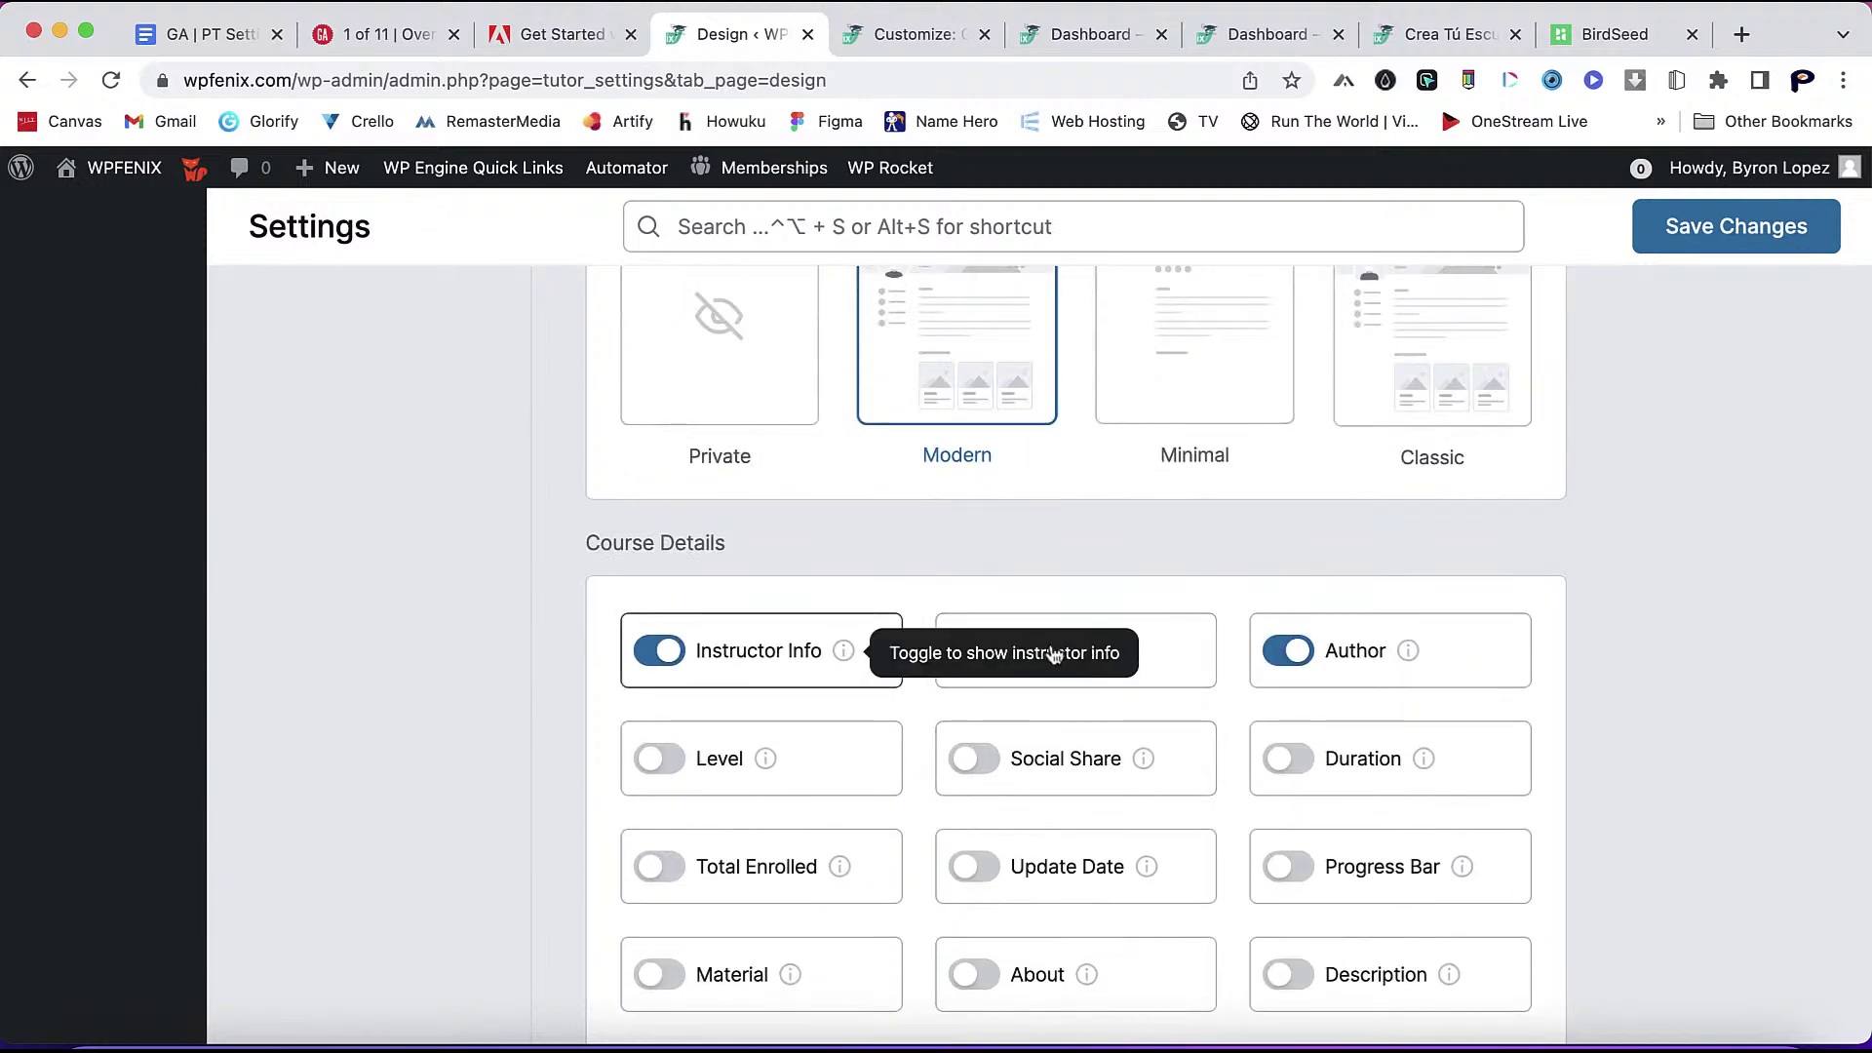
{"action": "mouse_move", "coordinate": [1069, 655]}
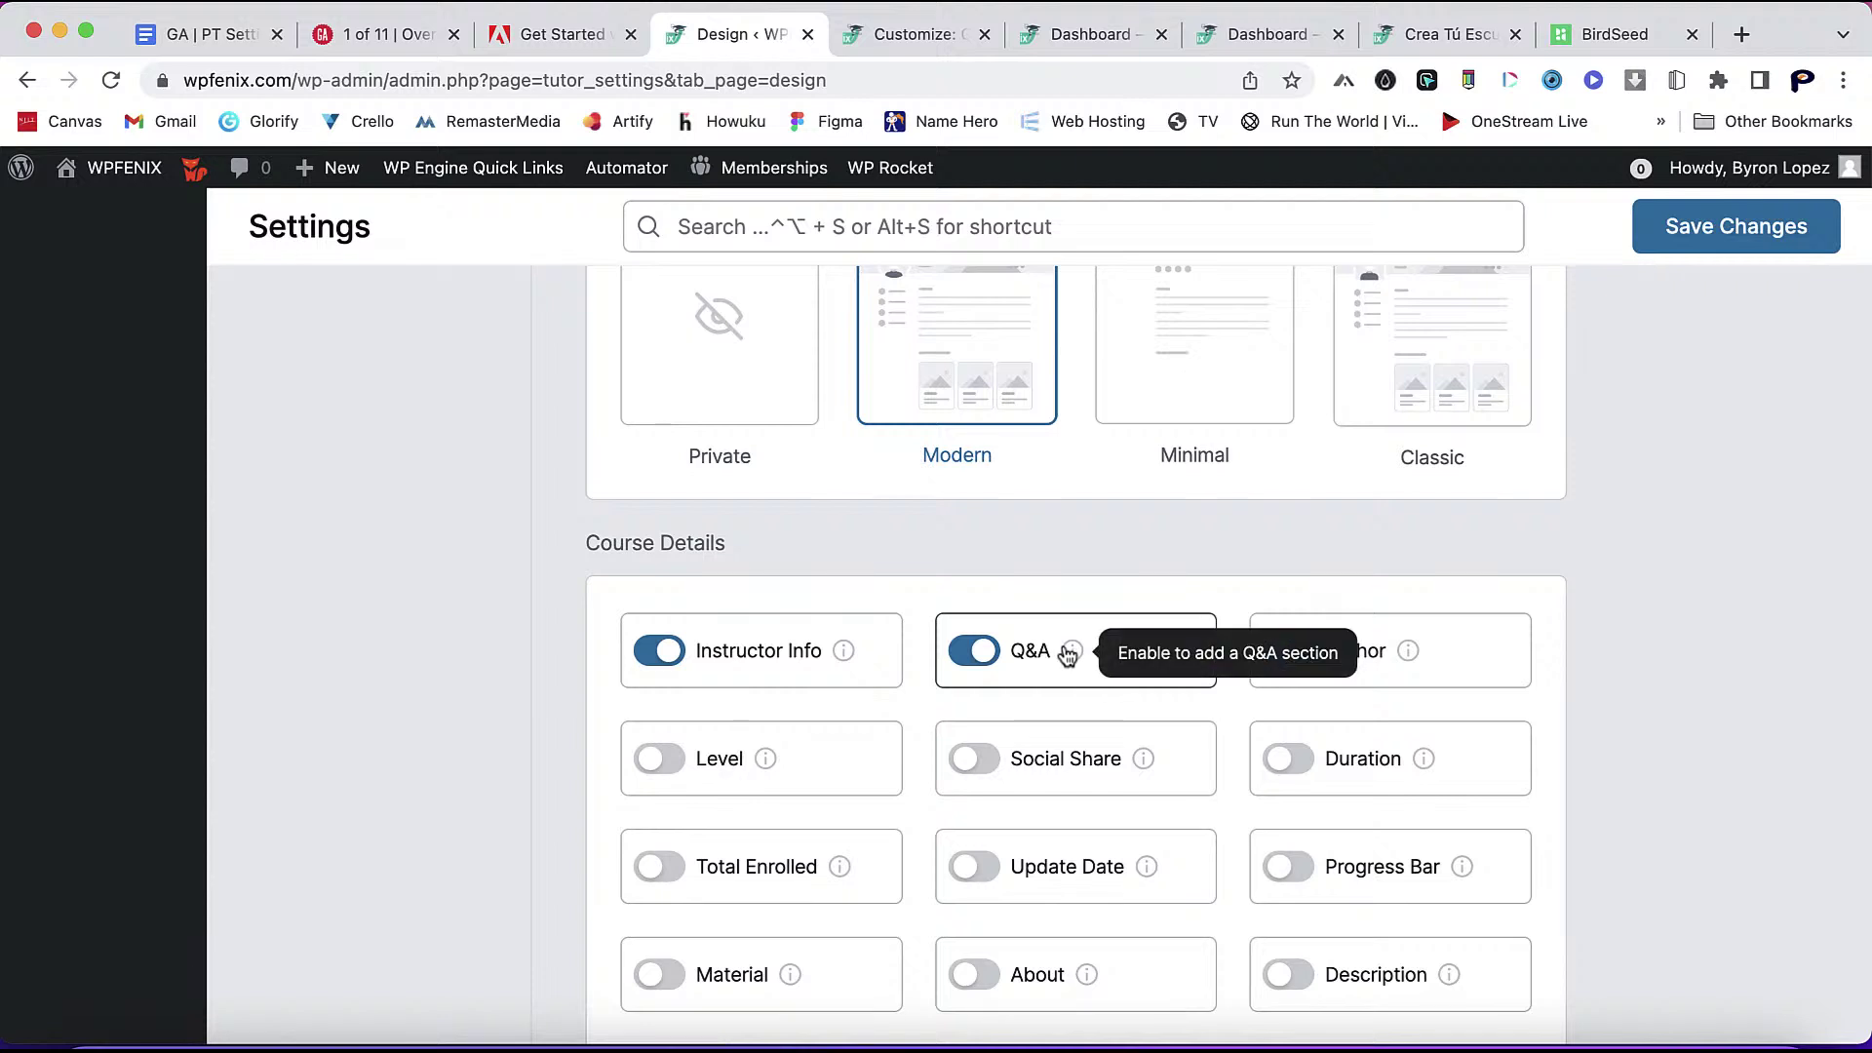
{"action": "mouse_move", "coordinate": [1409, 655]}
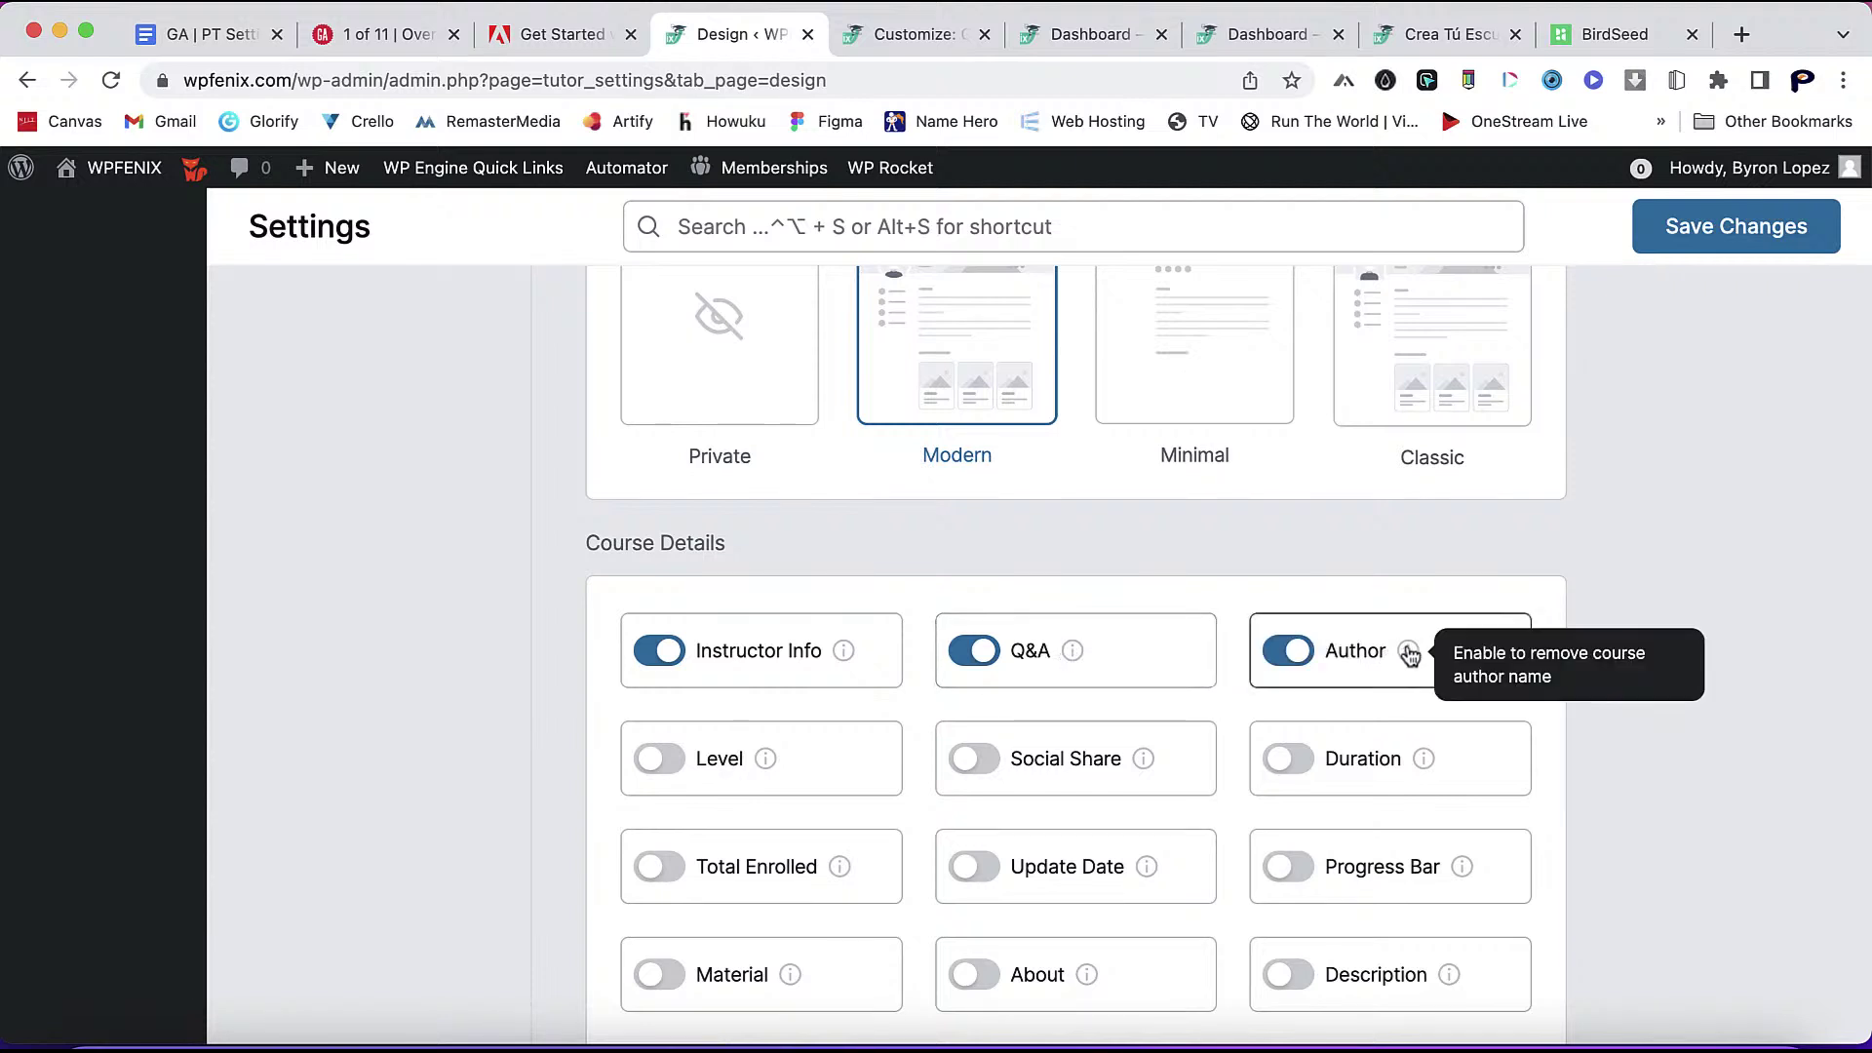
{"action": "left_click", "coordinate": [1301, 657]}
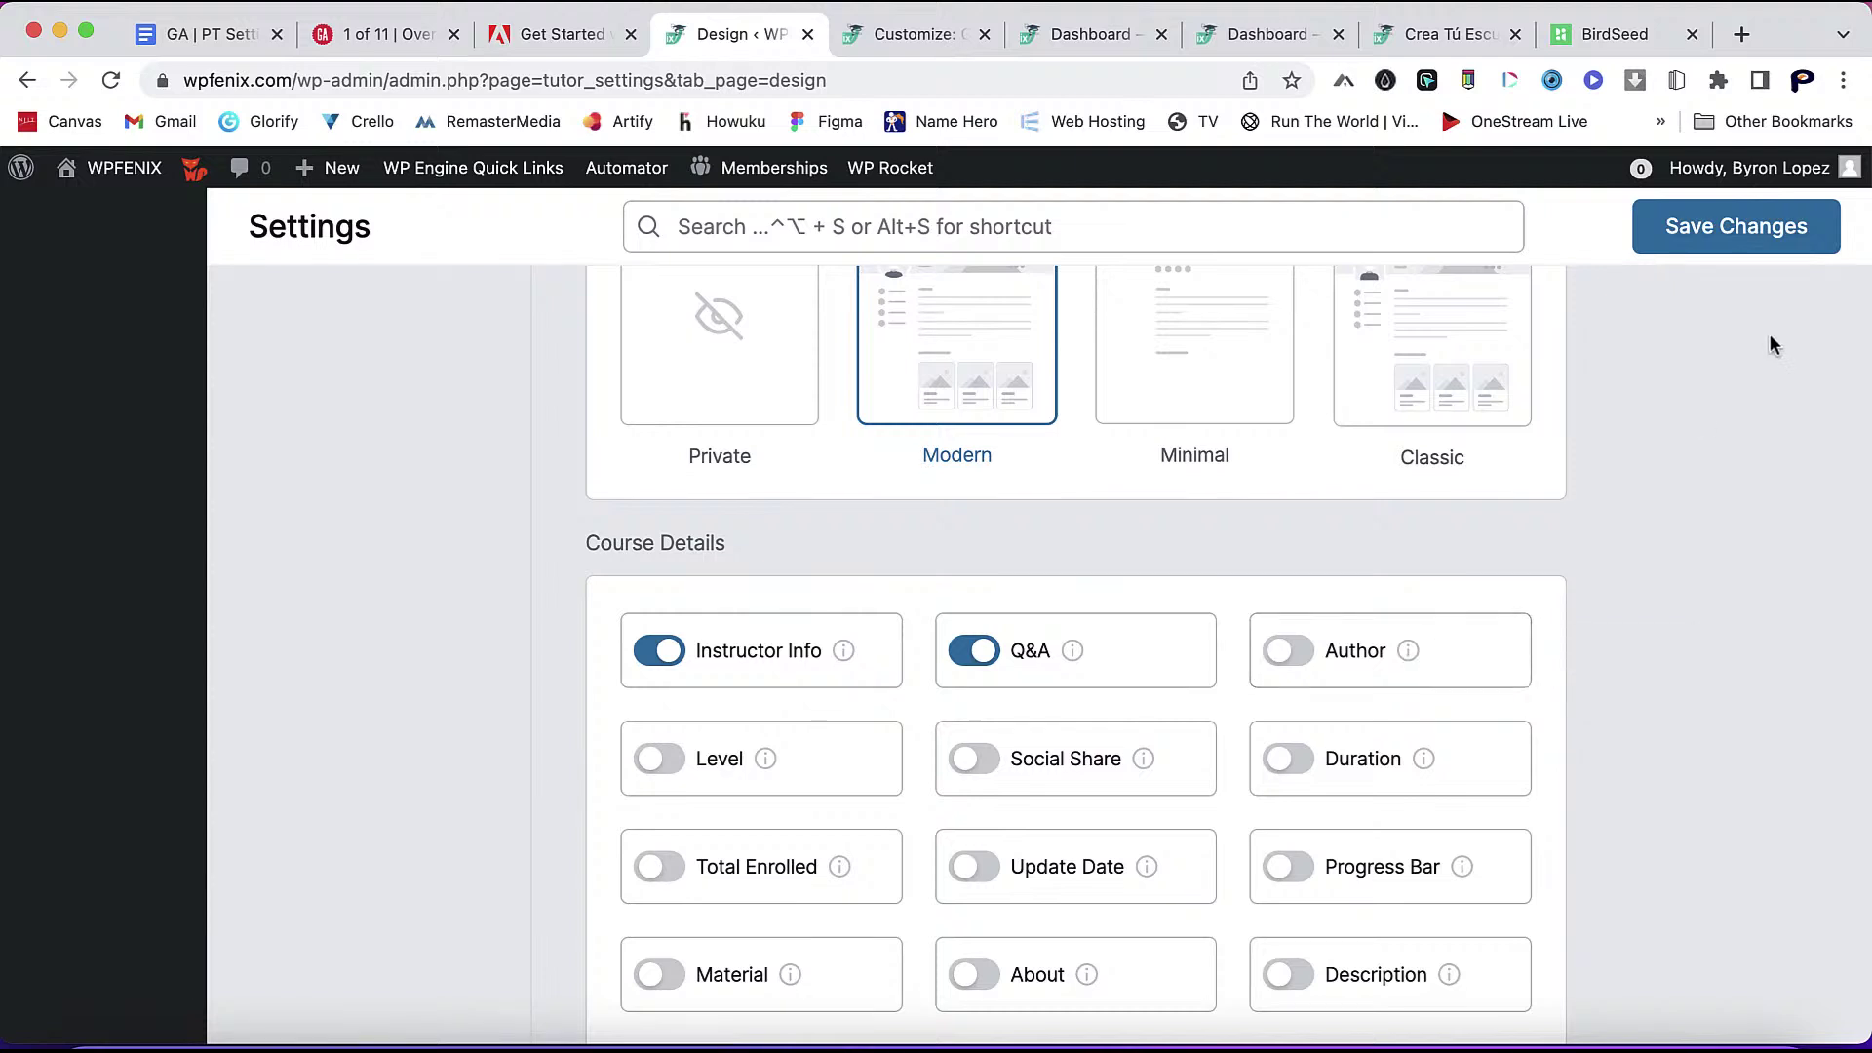
{"action": "left_click", "coordinate": [1741, 232]}
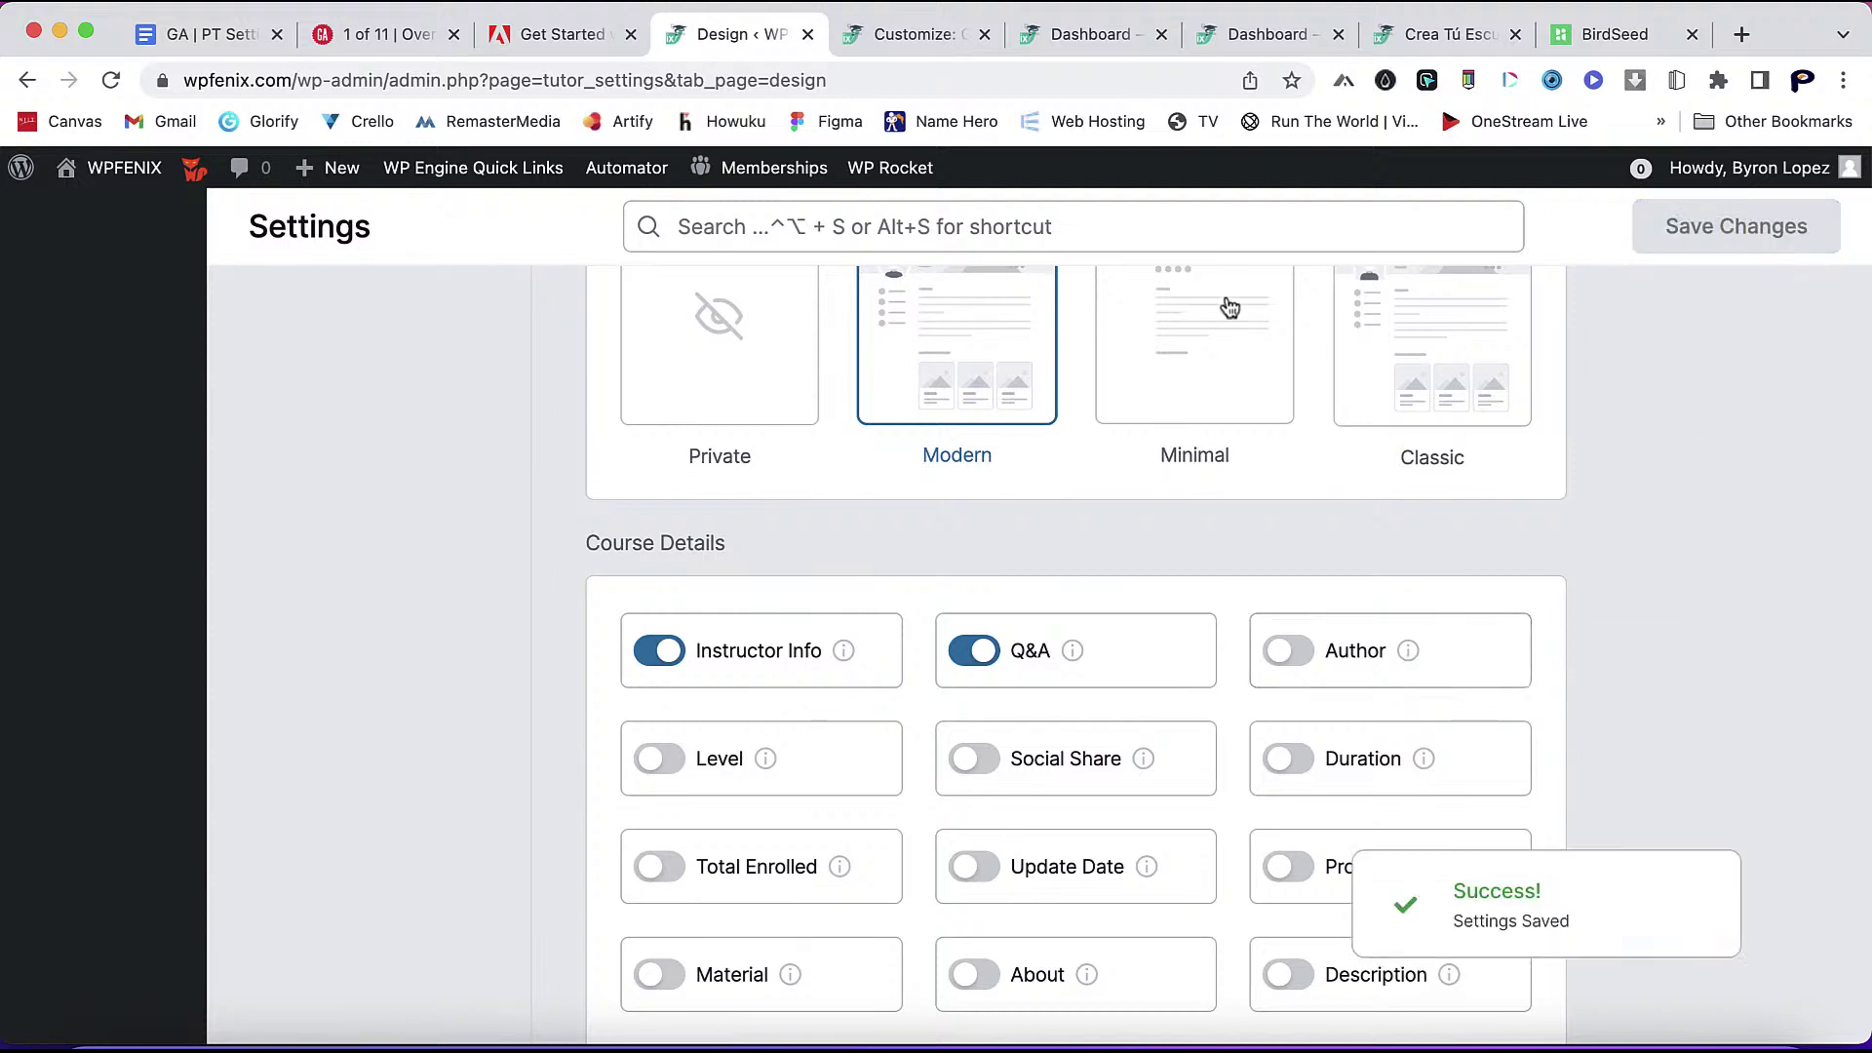
{"action": "scroll", "coordinate": [1865, 504], "scroll_direction": "up", "scroll_amount": 3}
{"action": "left_click", "coordinate": [1483, 38]}
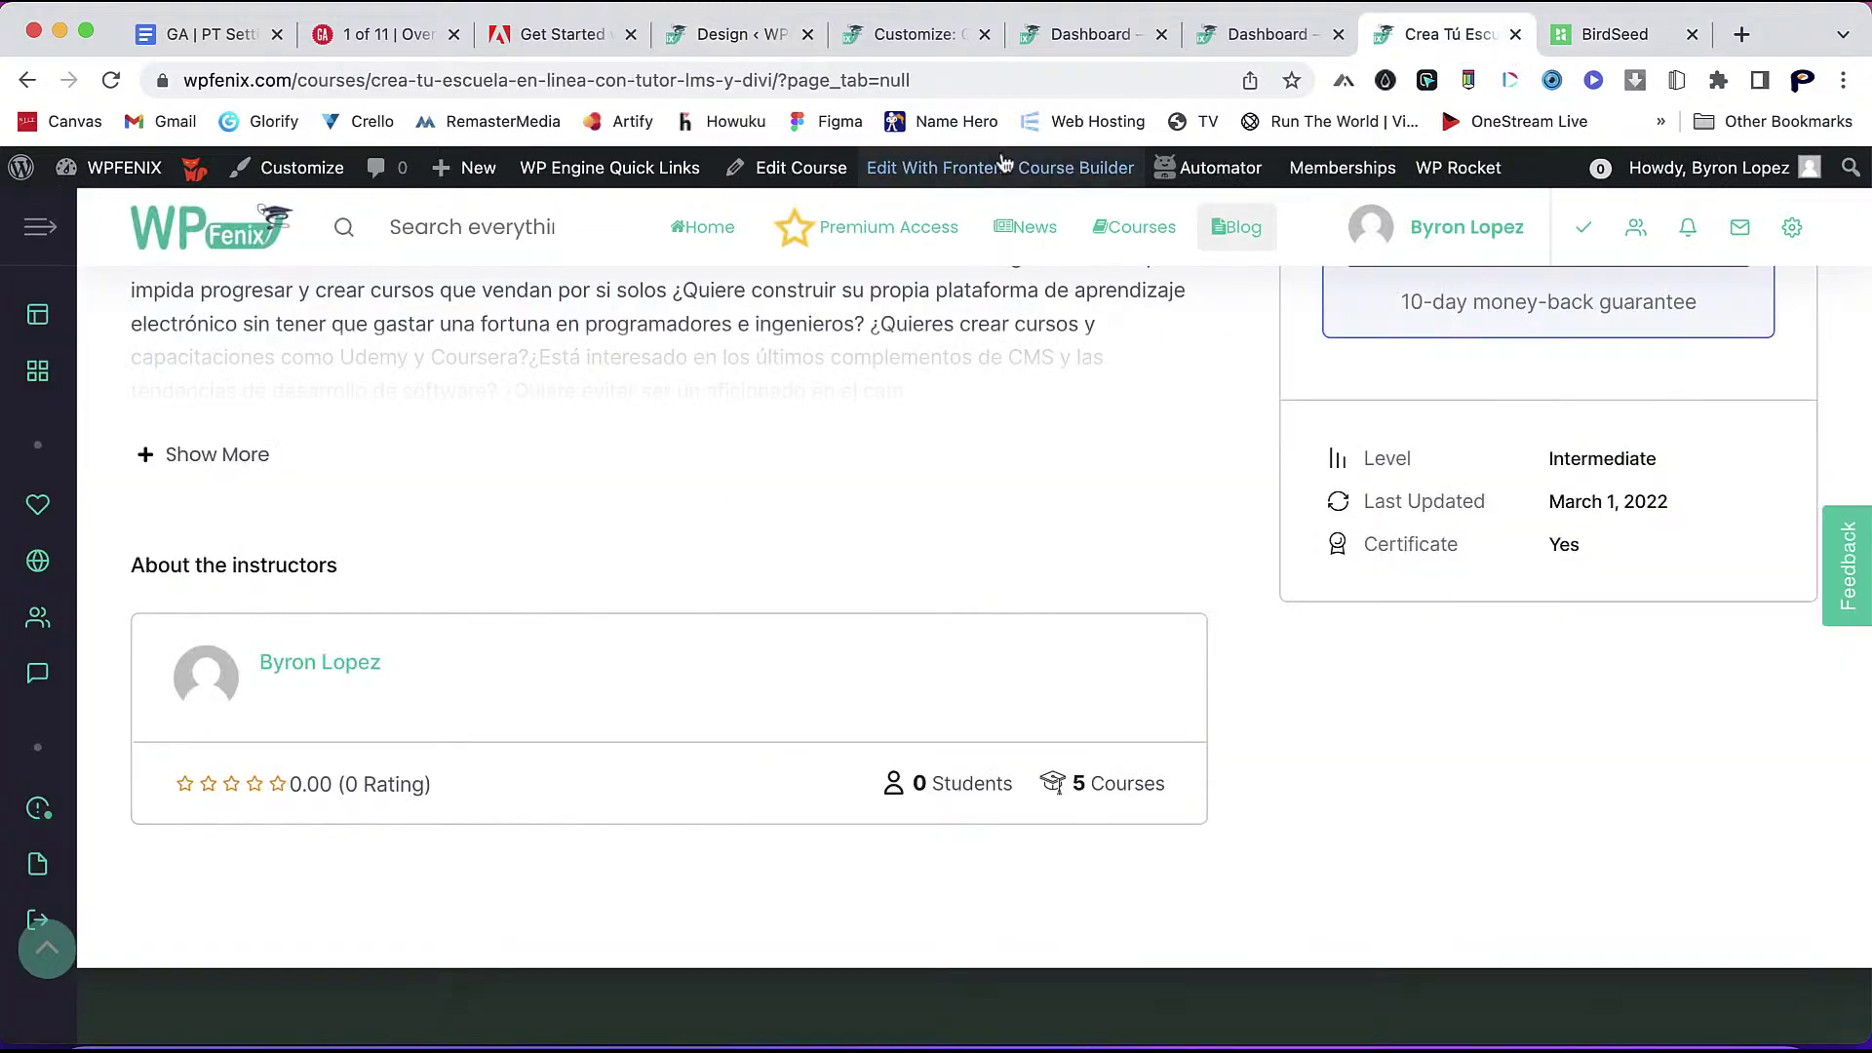
- Clear the site cache
{"action": "mouse_move", "coordinate": [1460, 168]}
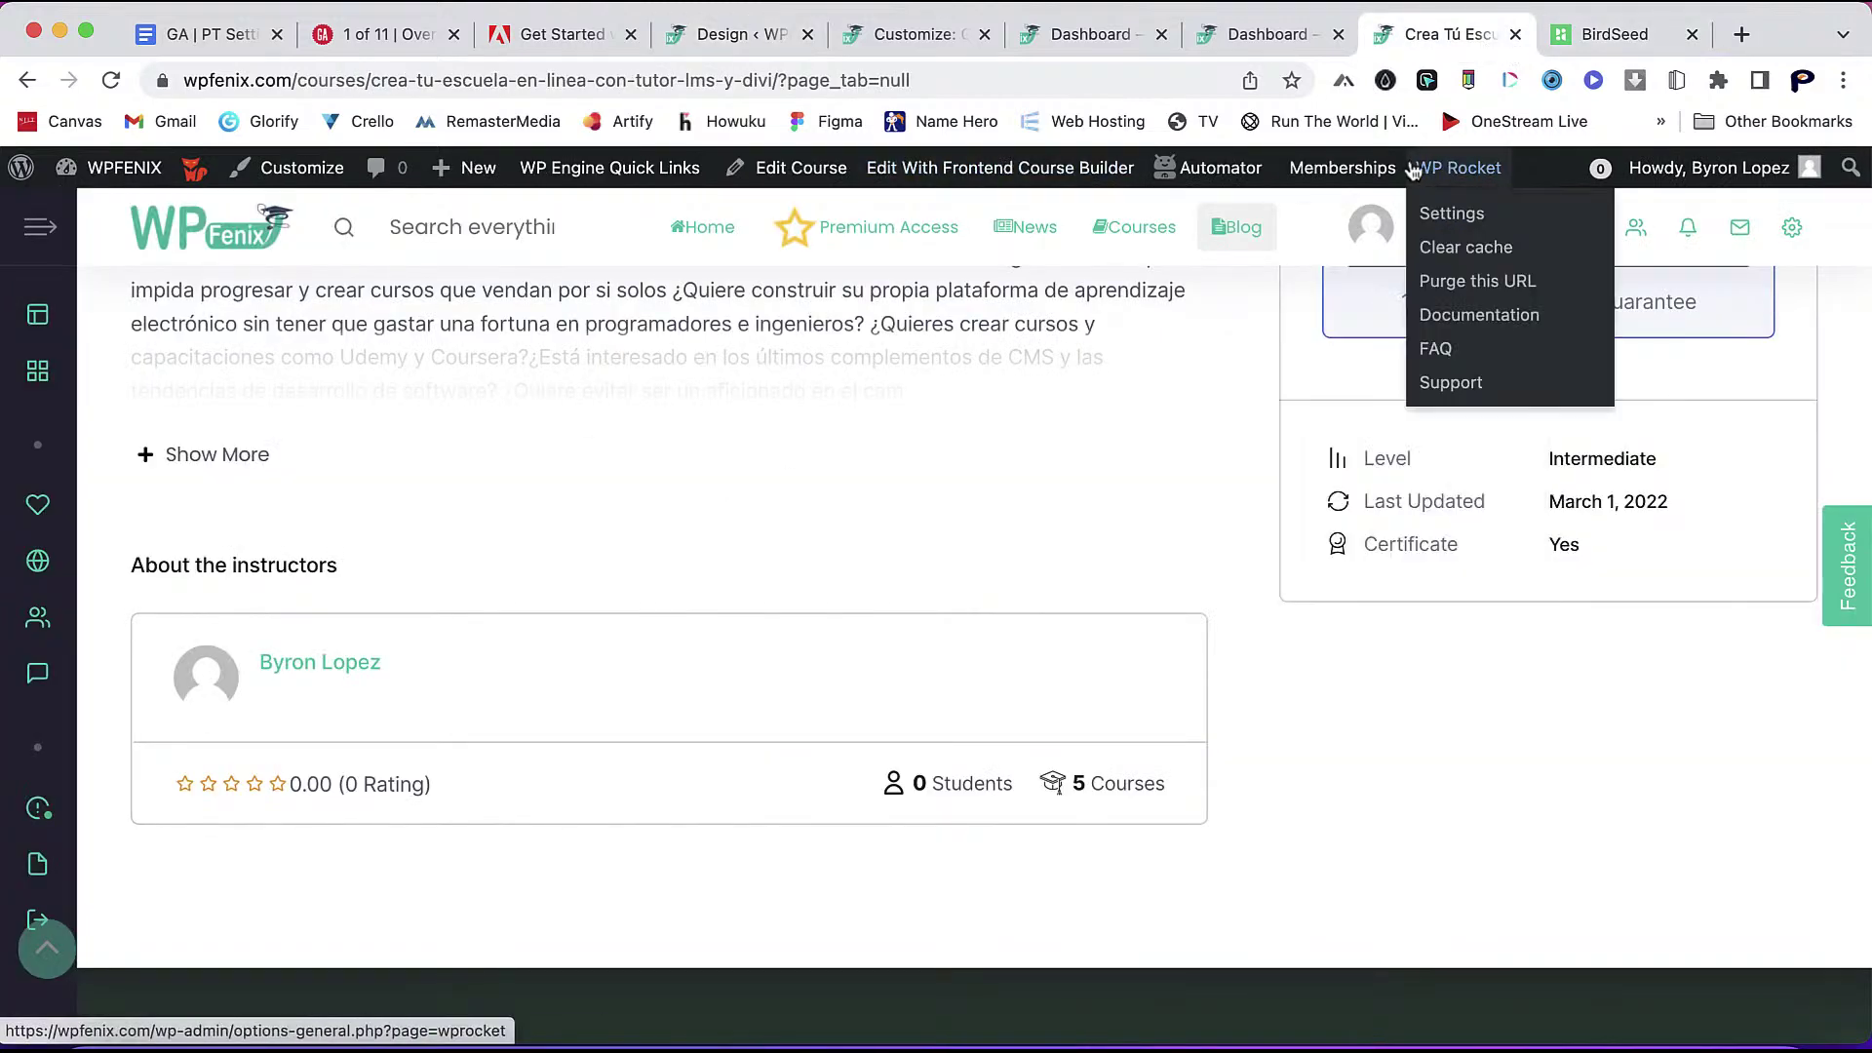
{"action": "left_click", "coordinate": [1460, 249]}
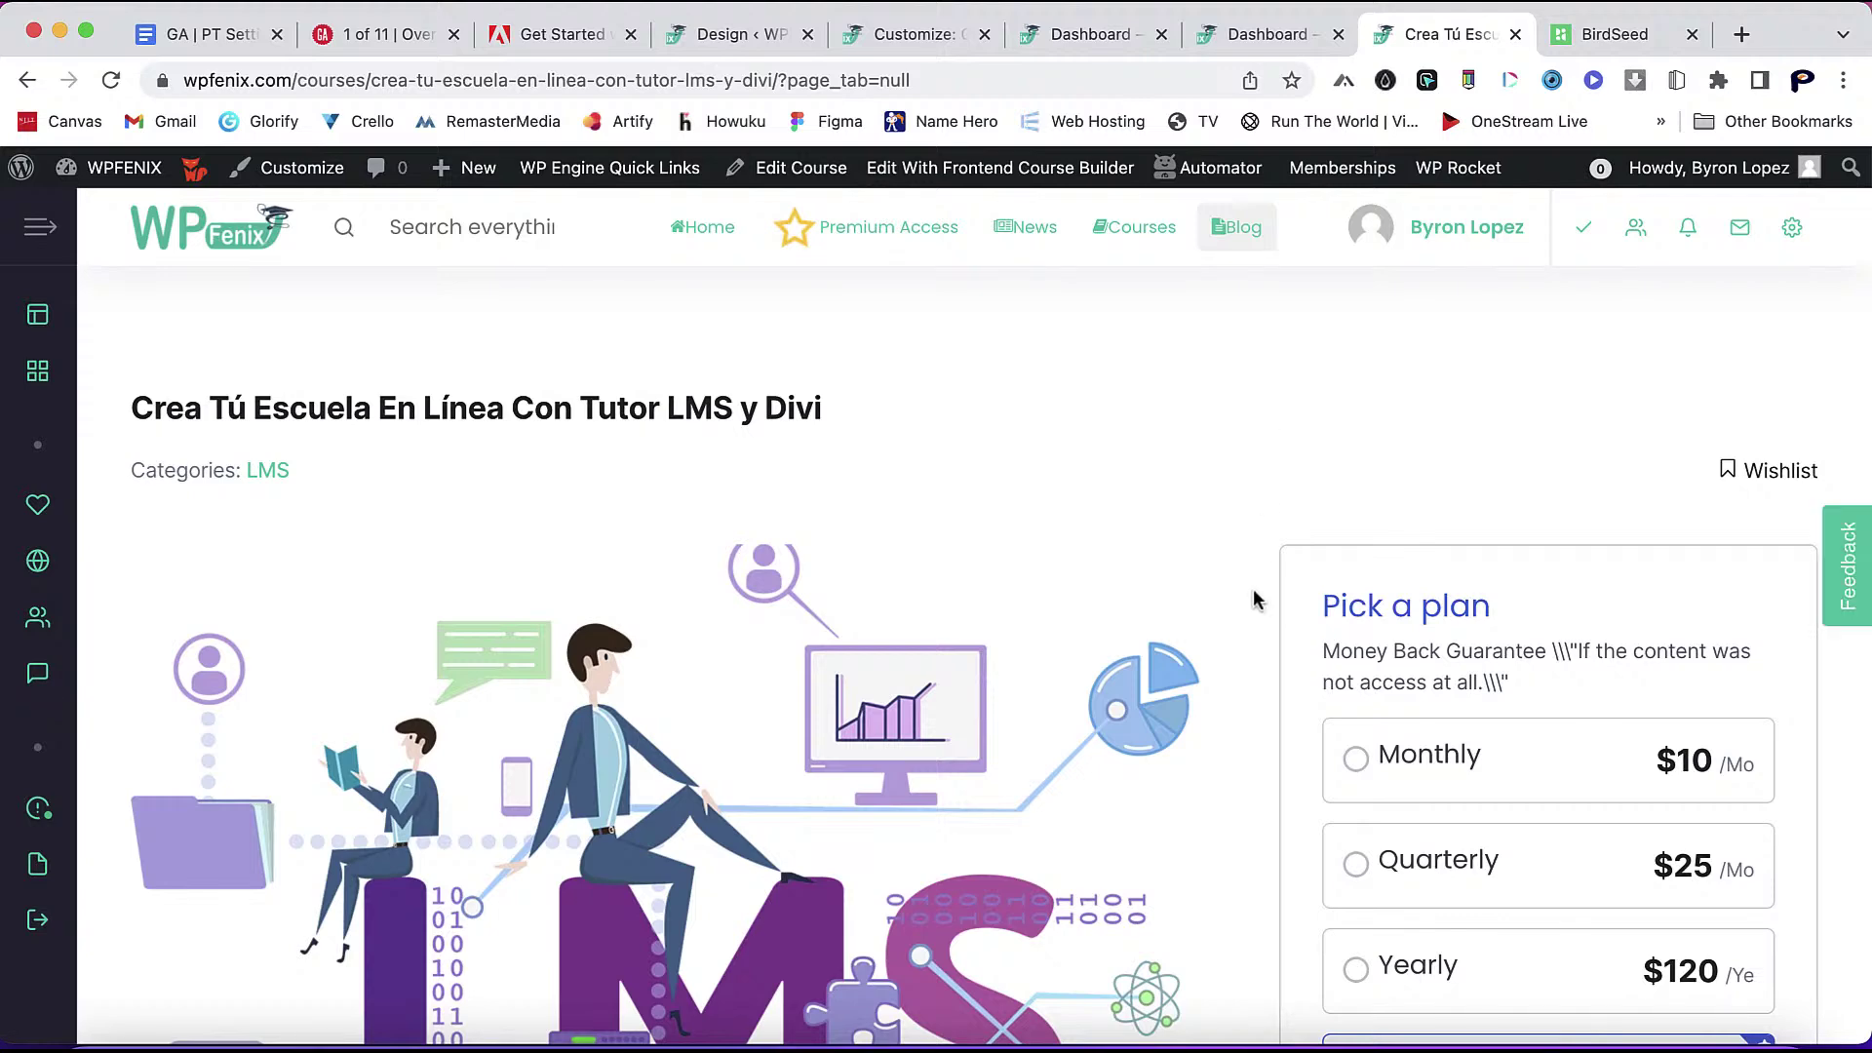
{"action": "scroll", "coordinate": [1255, 598], "scroll_direction": "down", "scroll_amount": 7}
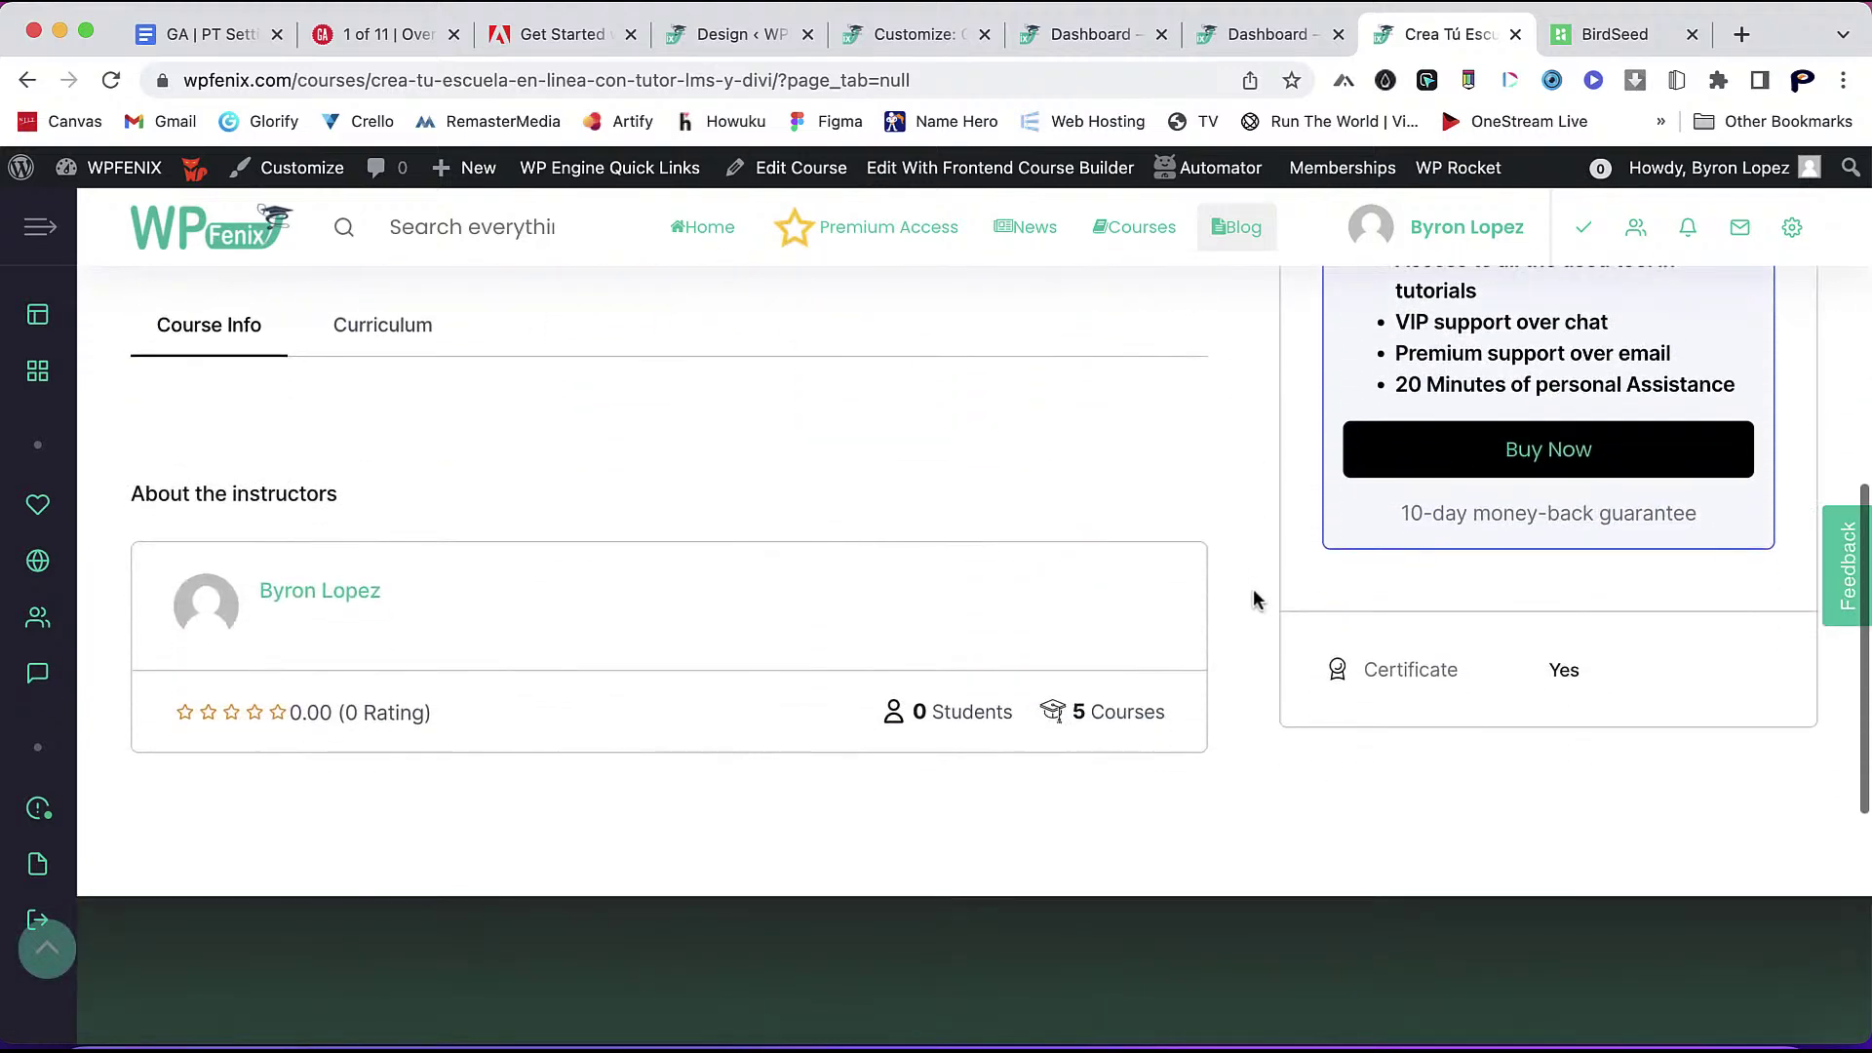
{"action": "scroll", "coordinate": [1255, 599], "scroll_direction": "up", "scroll_amount": 7}
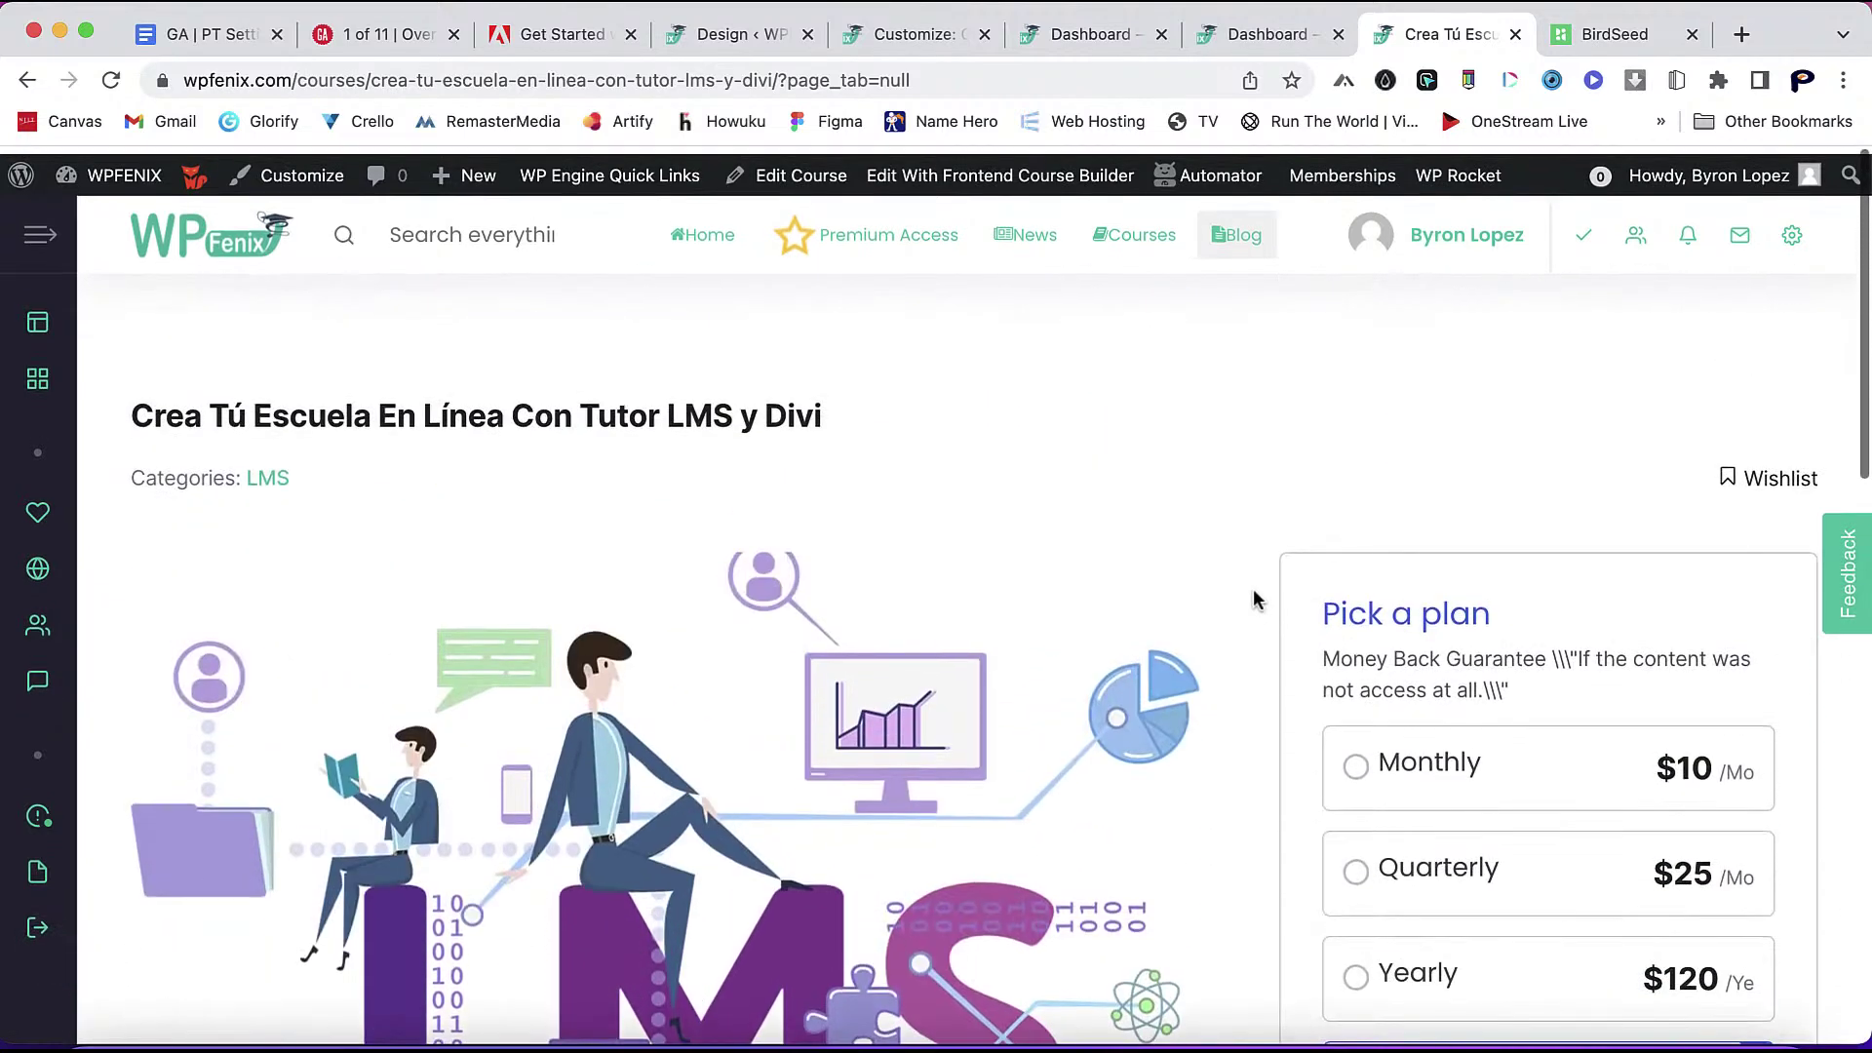
- Open the courses catalogue in a new tab and look through it
{"action": "right_click", "coordinate": [1143, 240]}
{"action": "left_click", "coordinate": [1170, 239]}
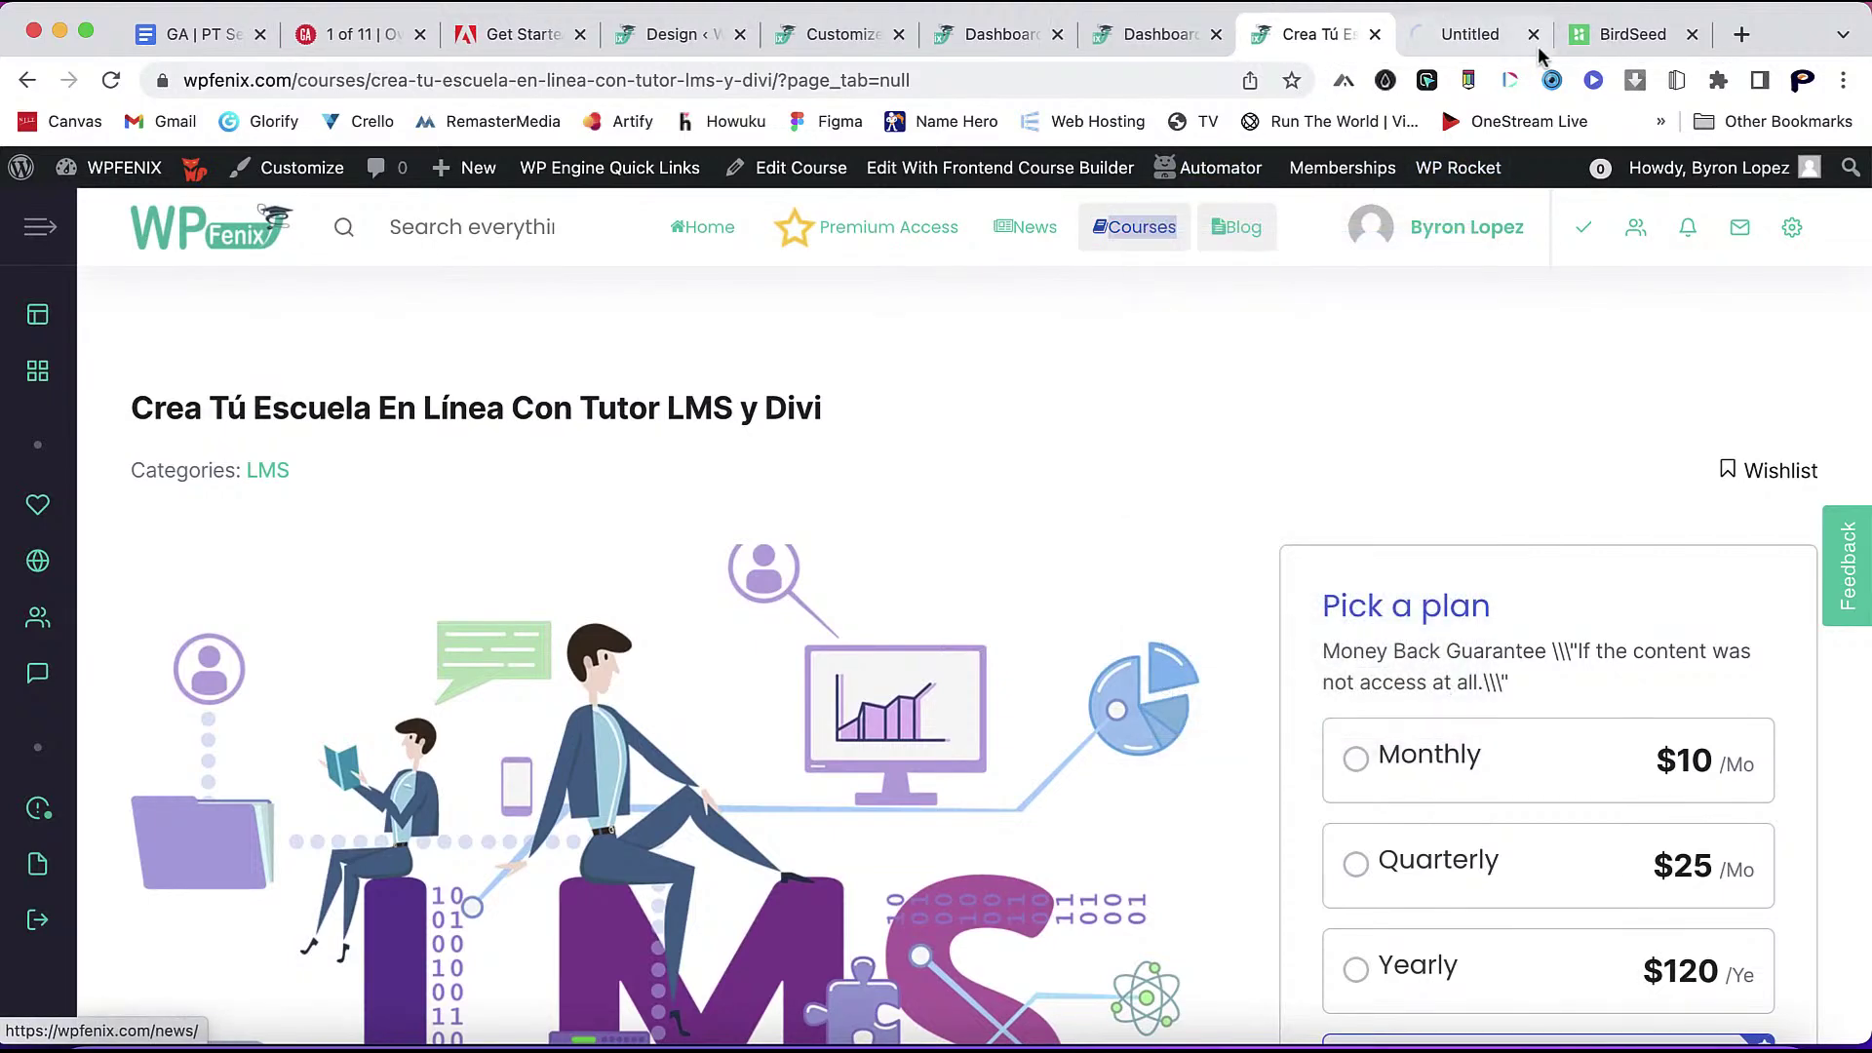
{"action": "left_click", "coordinate": [1479, 37]}
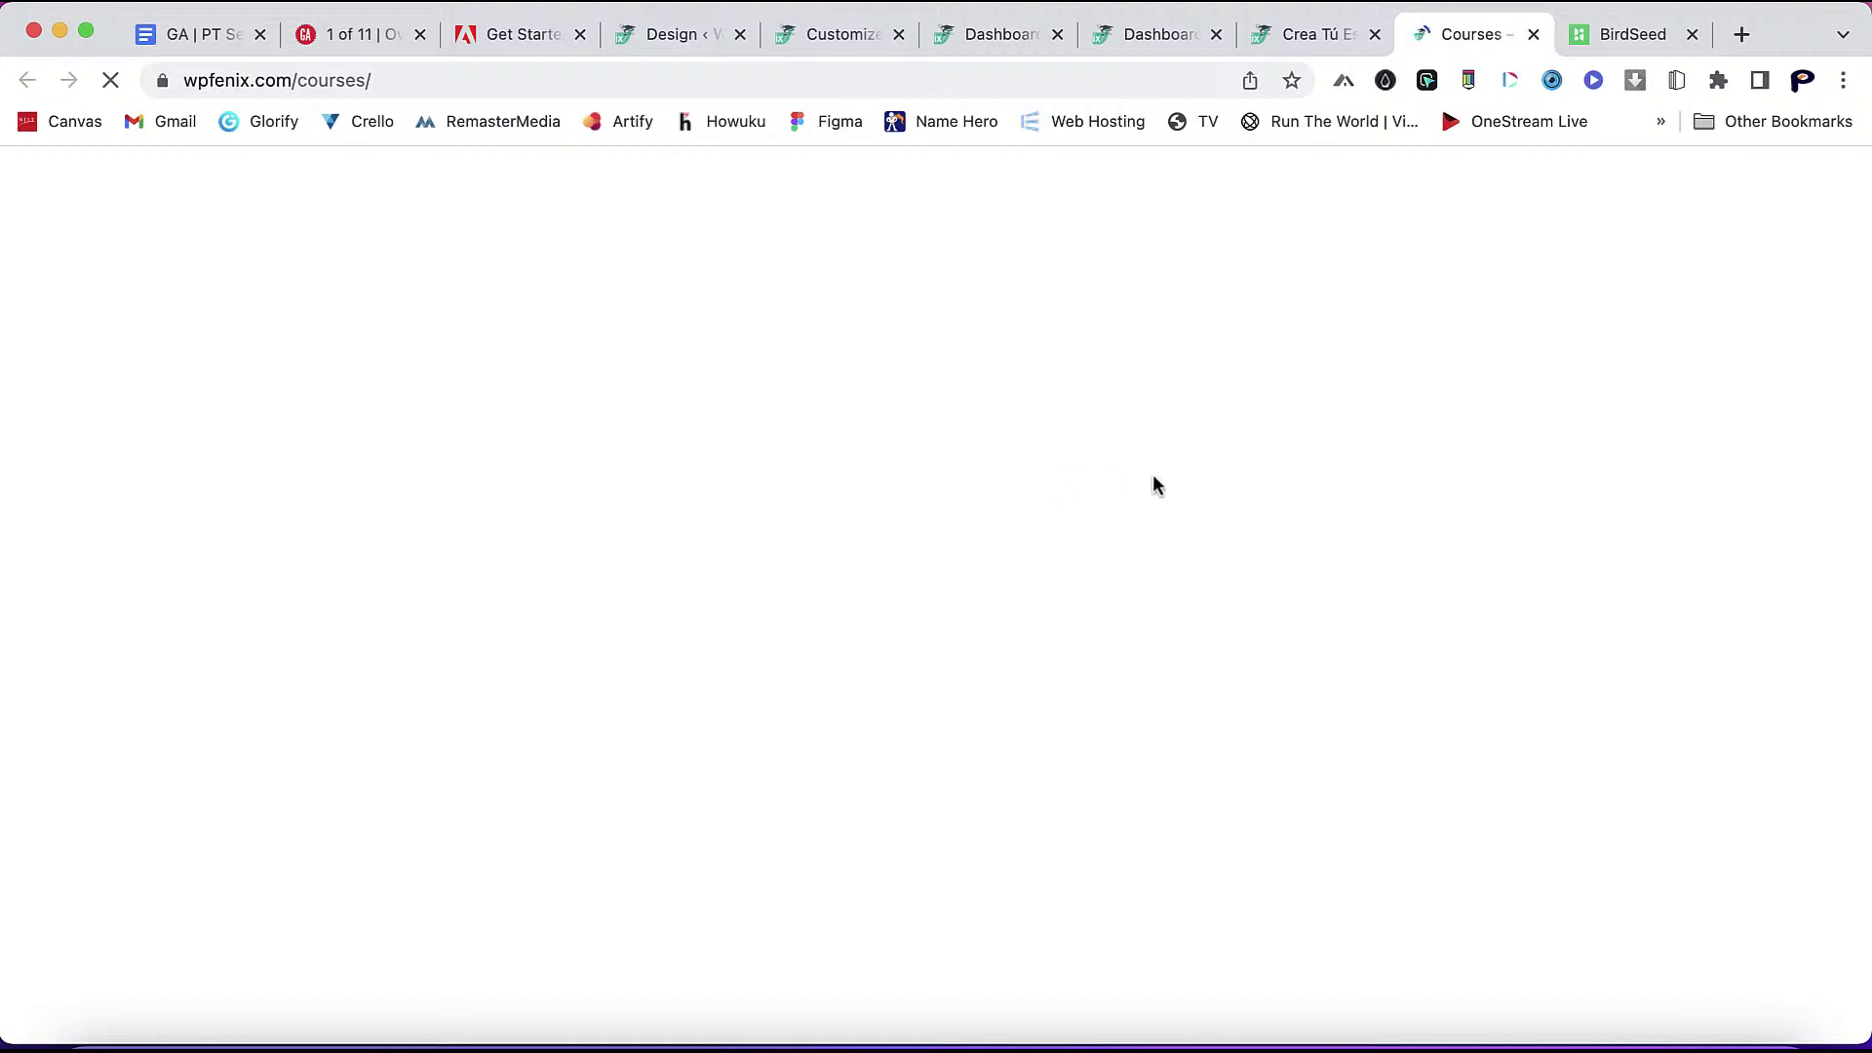
{"action": "scroll", "coordinate": [1165, 536], "scroll_direction": "down", "scroll_amount": 5}
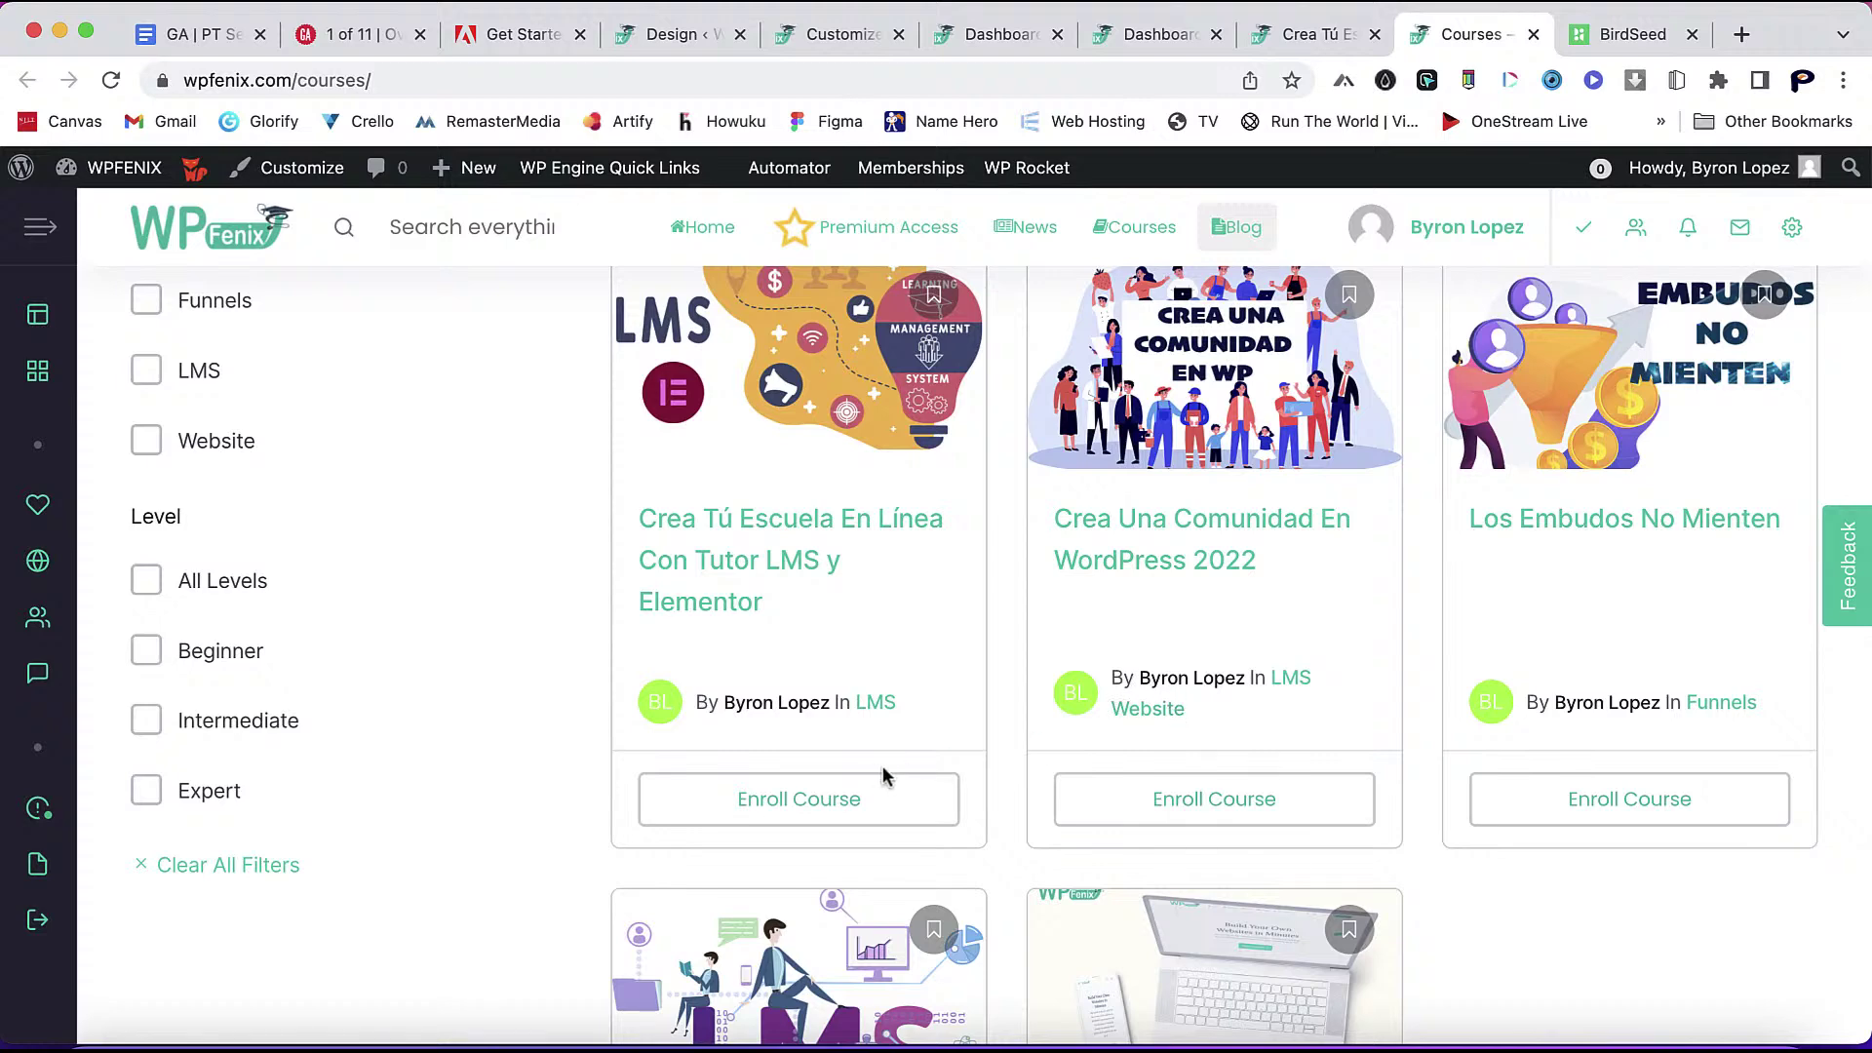
- On the Divi course page, view Curriculum then Course Info, and return to Design settings
{"action": "left_click", "coordinate": [1336, 43]}
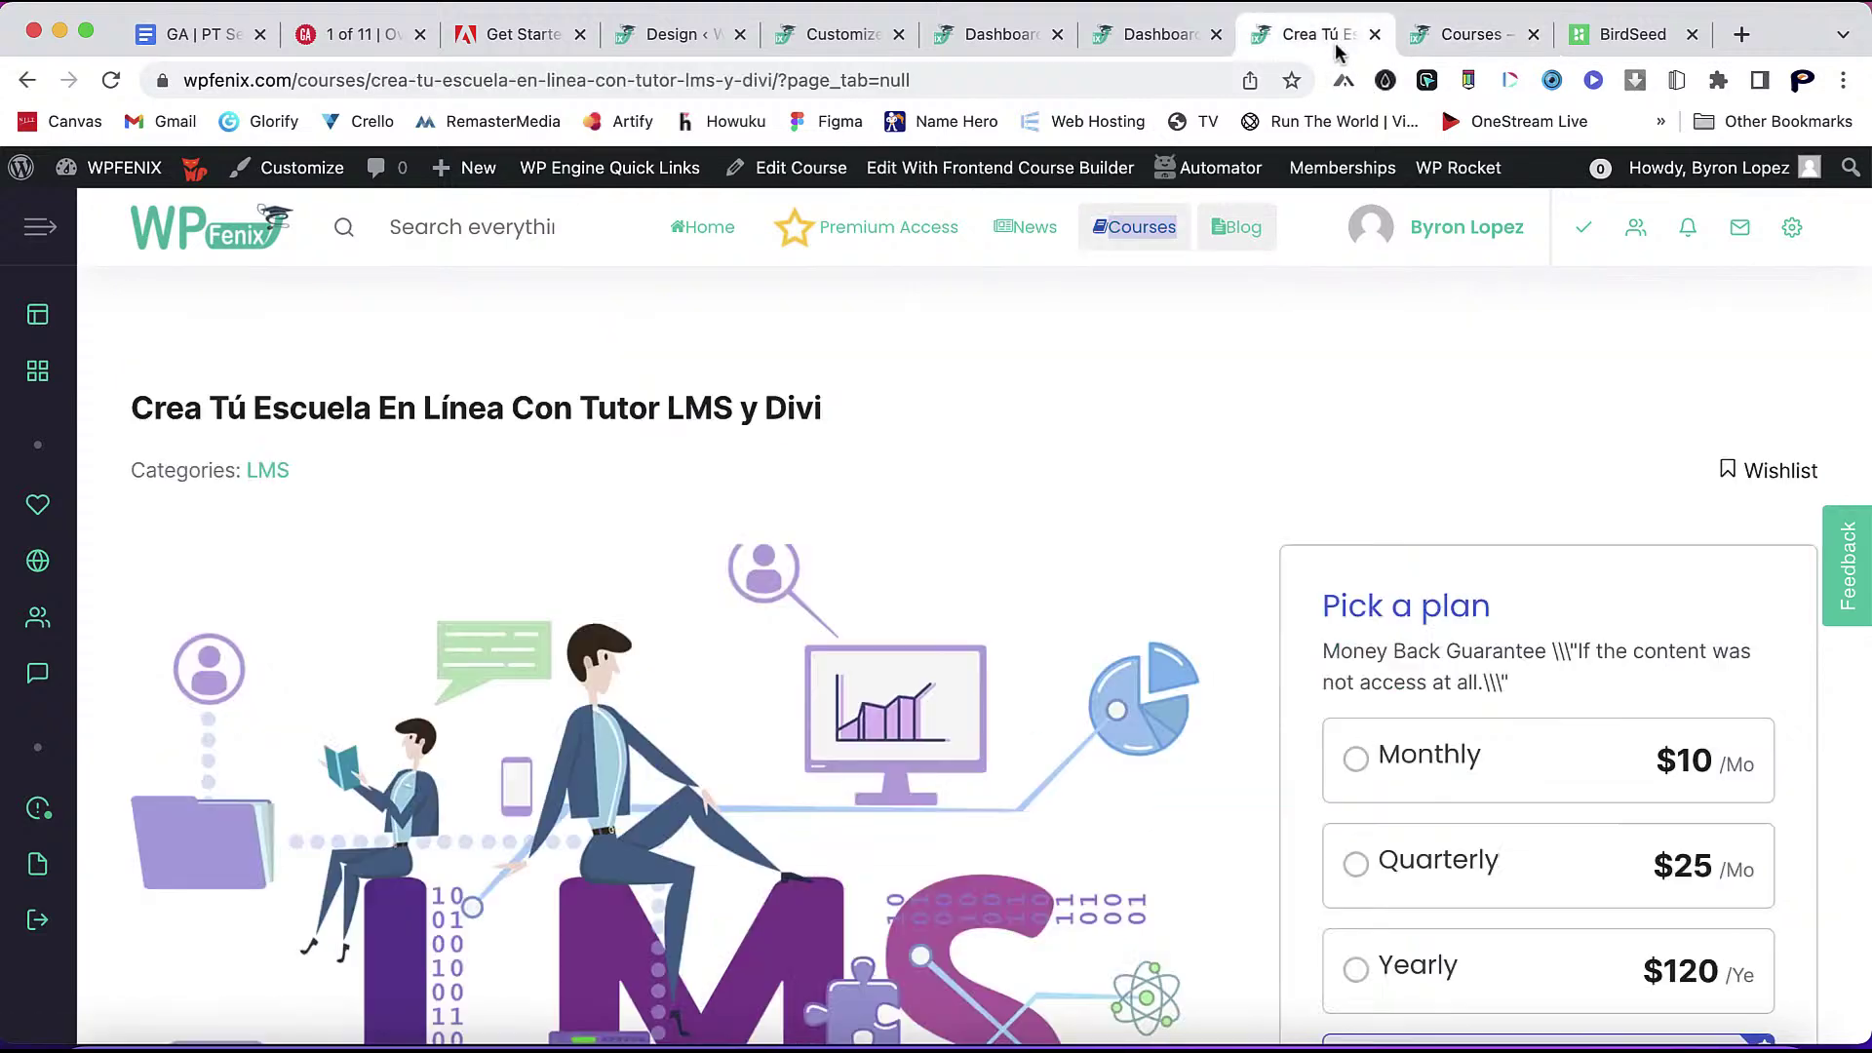
{"action": "scroll", "coordinate": [1243, 736], "scroll_direction": "down", "scroll_amount": 7}
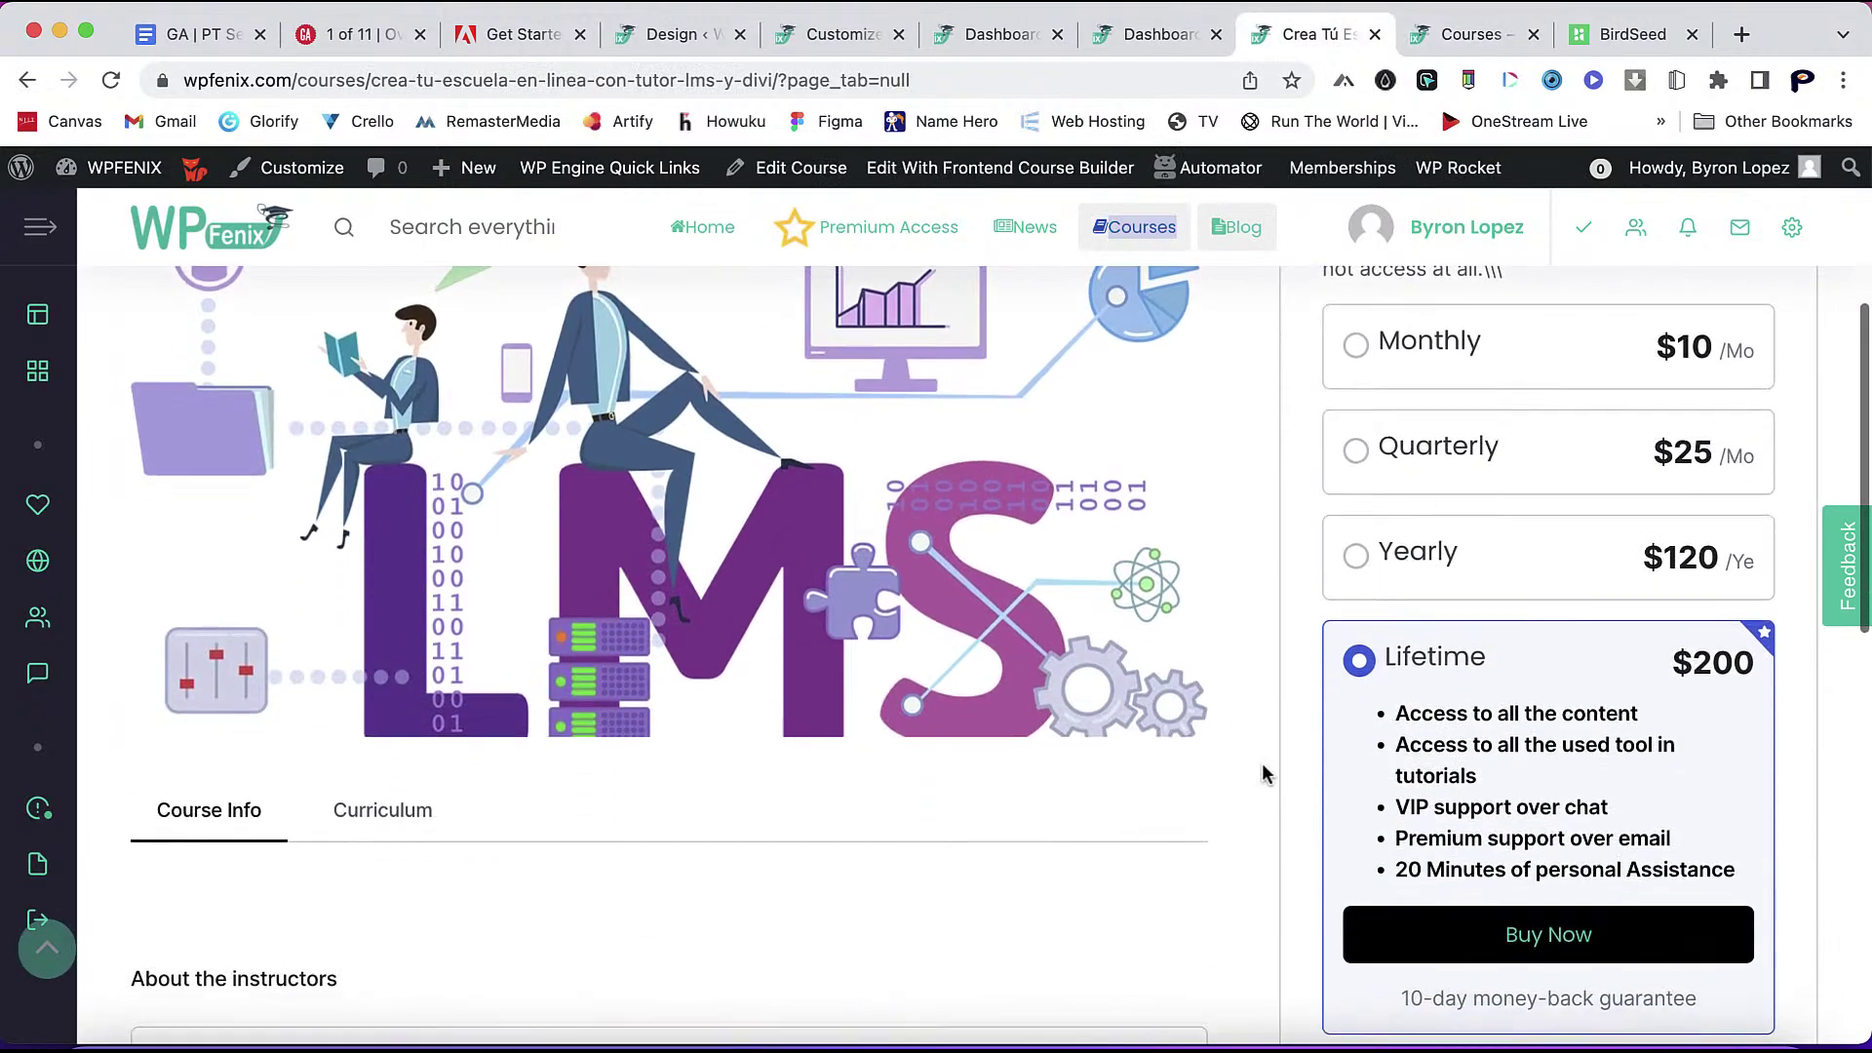
{"action": "scroll", "coordinate": [1263, 773], "scroll_direction": "down", "scroll_amount": 3}
{"action": "left_click", "coordinate": [404, 370]}
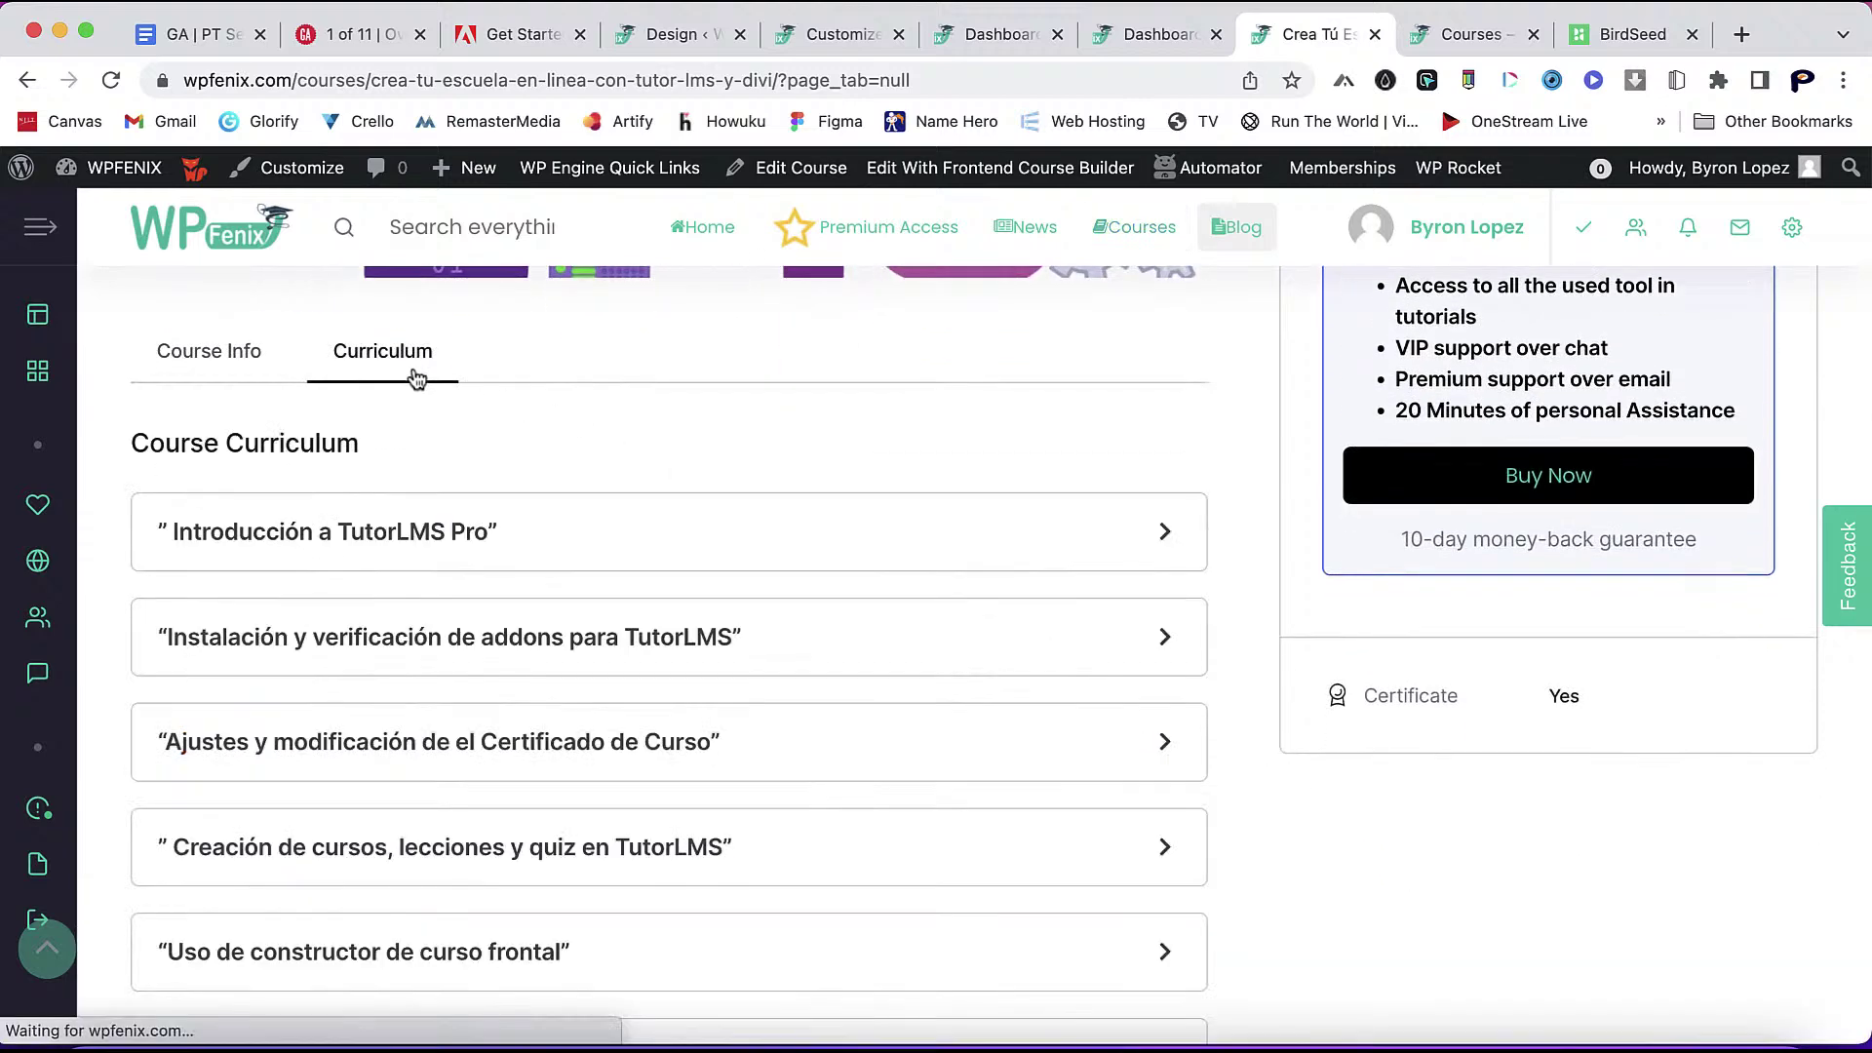
{"action": "left_click", "coordinate": [276, 377]}
{"action": "scroll", "coordinate": [1106, 384], "scroll_direction": "up", "scroll_amount": 2}
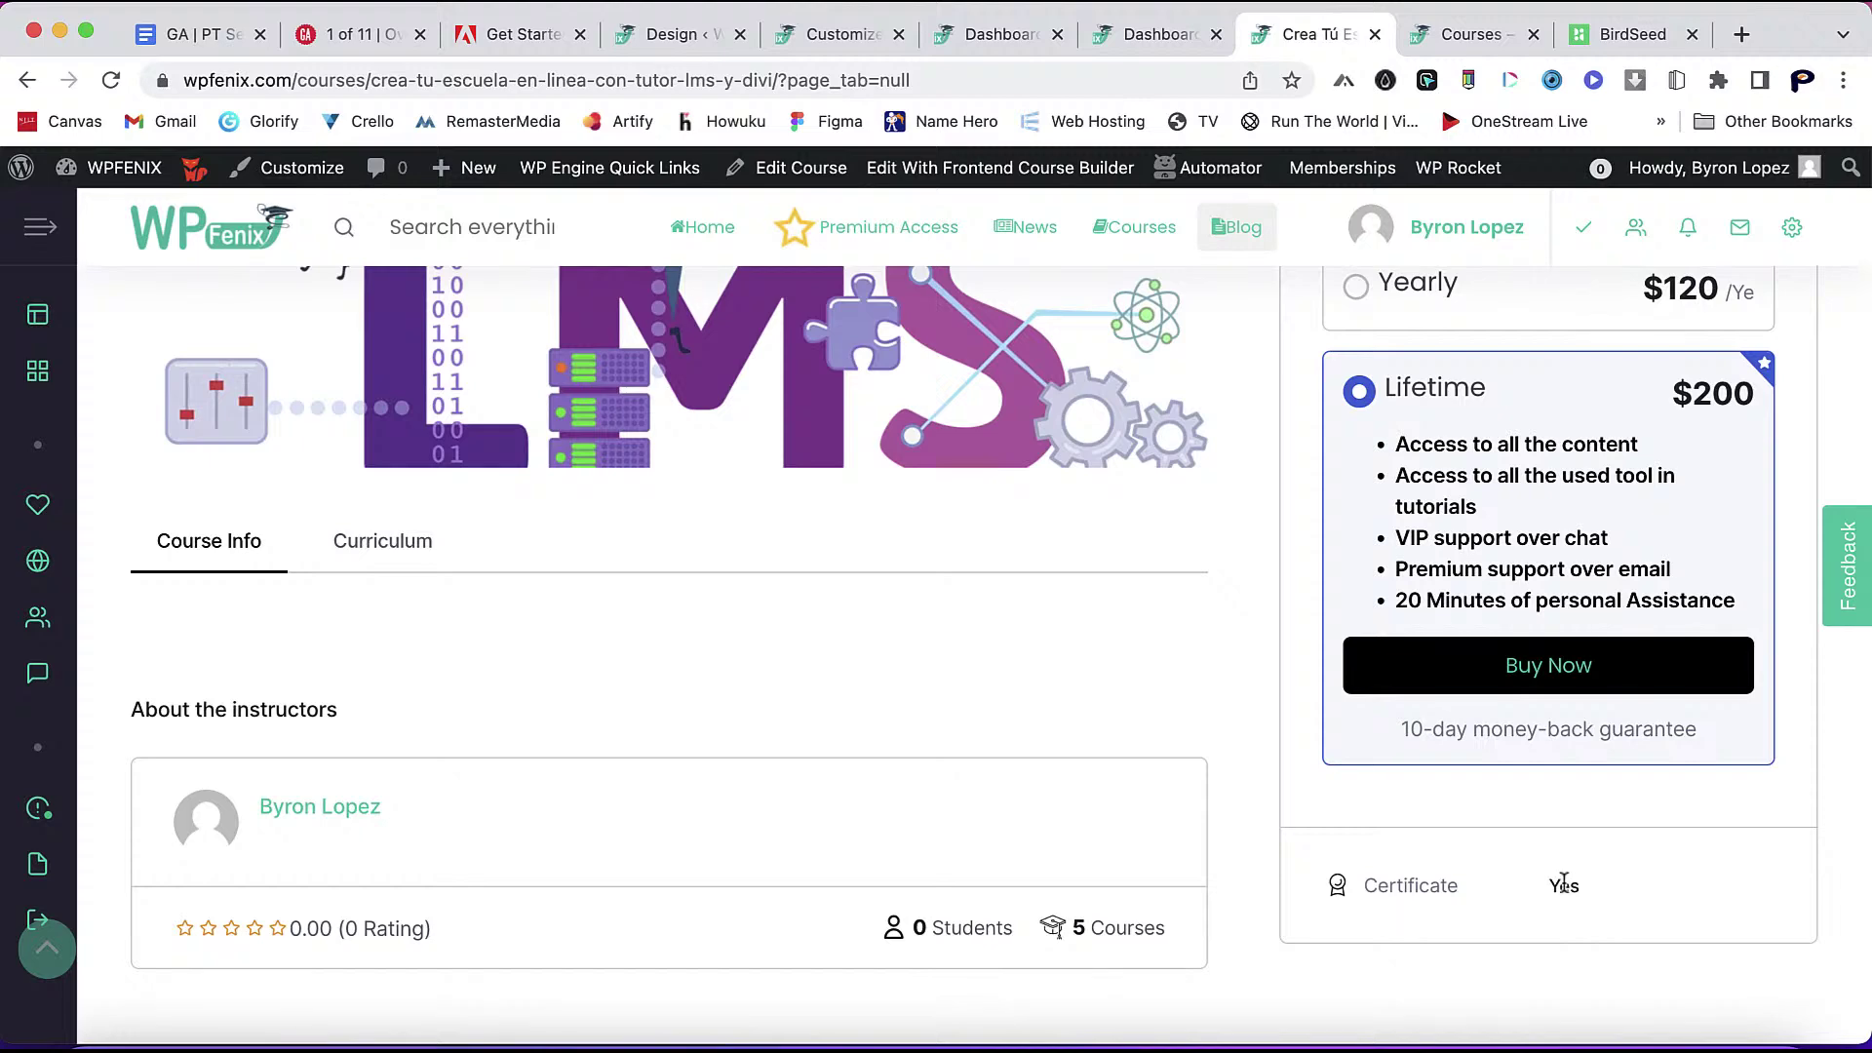
{"action": "scroll", "coordinate": [1564, 883], "scroll_direction": "up", "scroll_amount": 6}
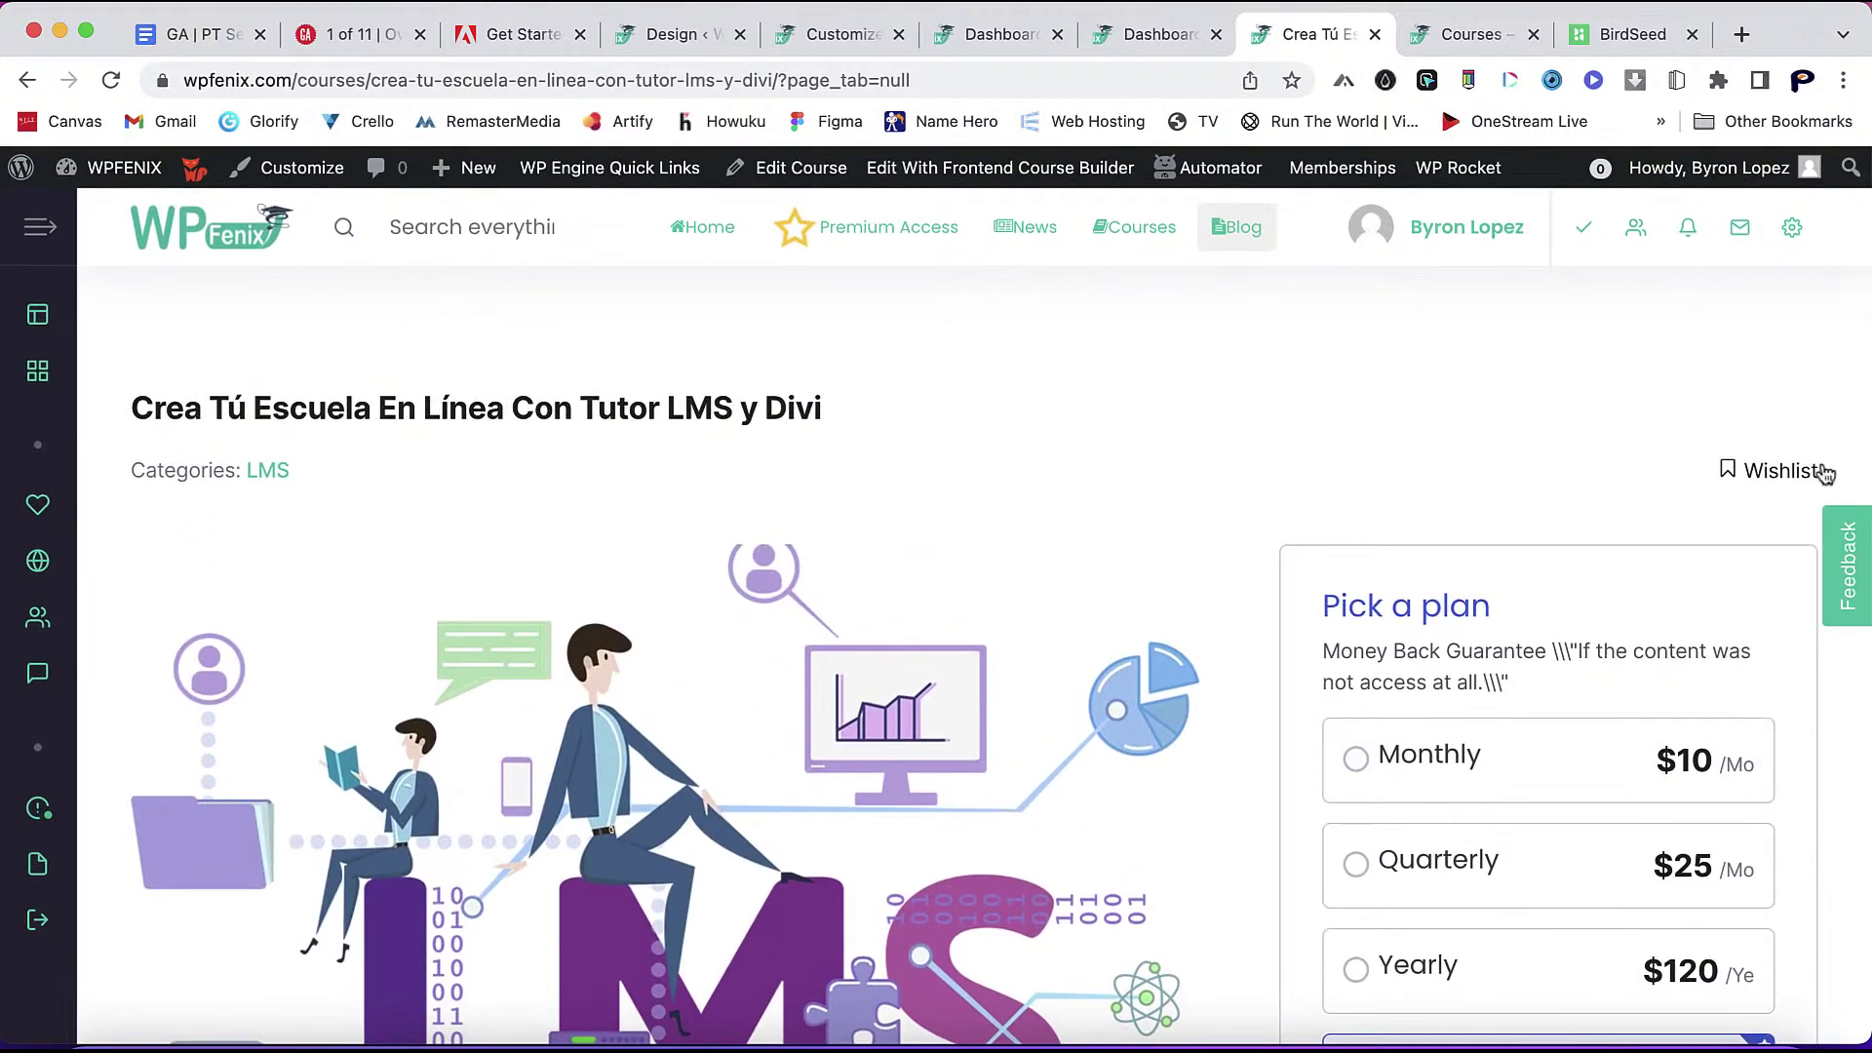
{"action": "left_click", "coordinate": [669, 43]}
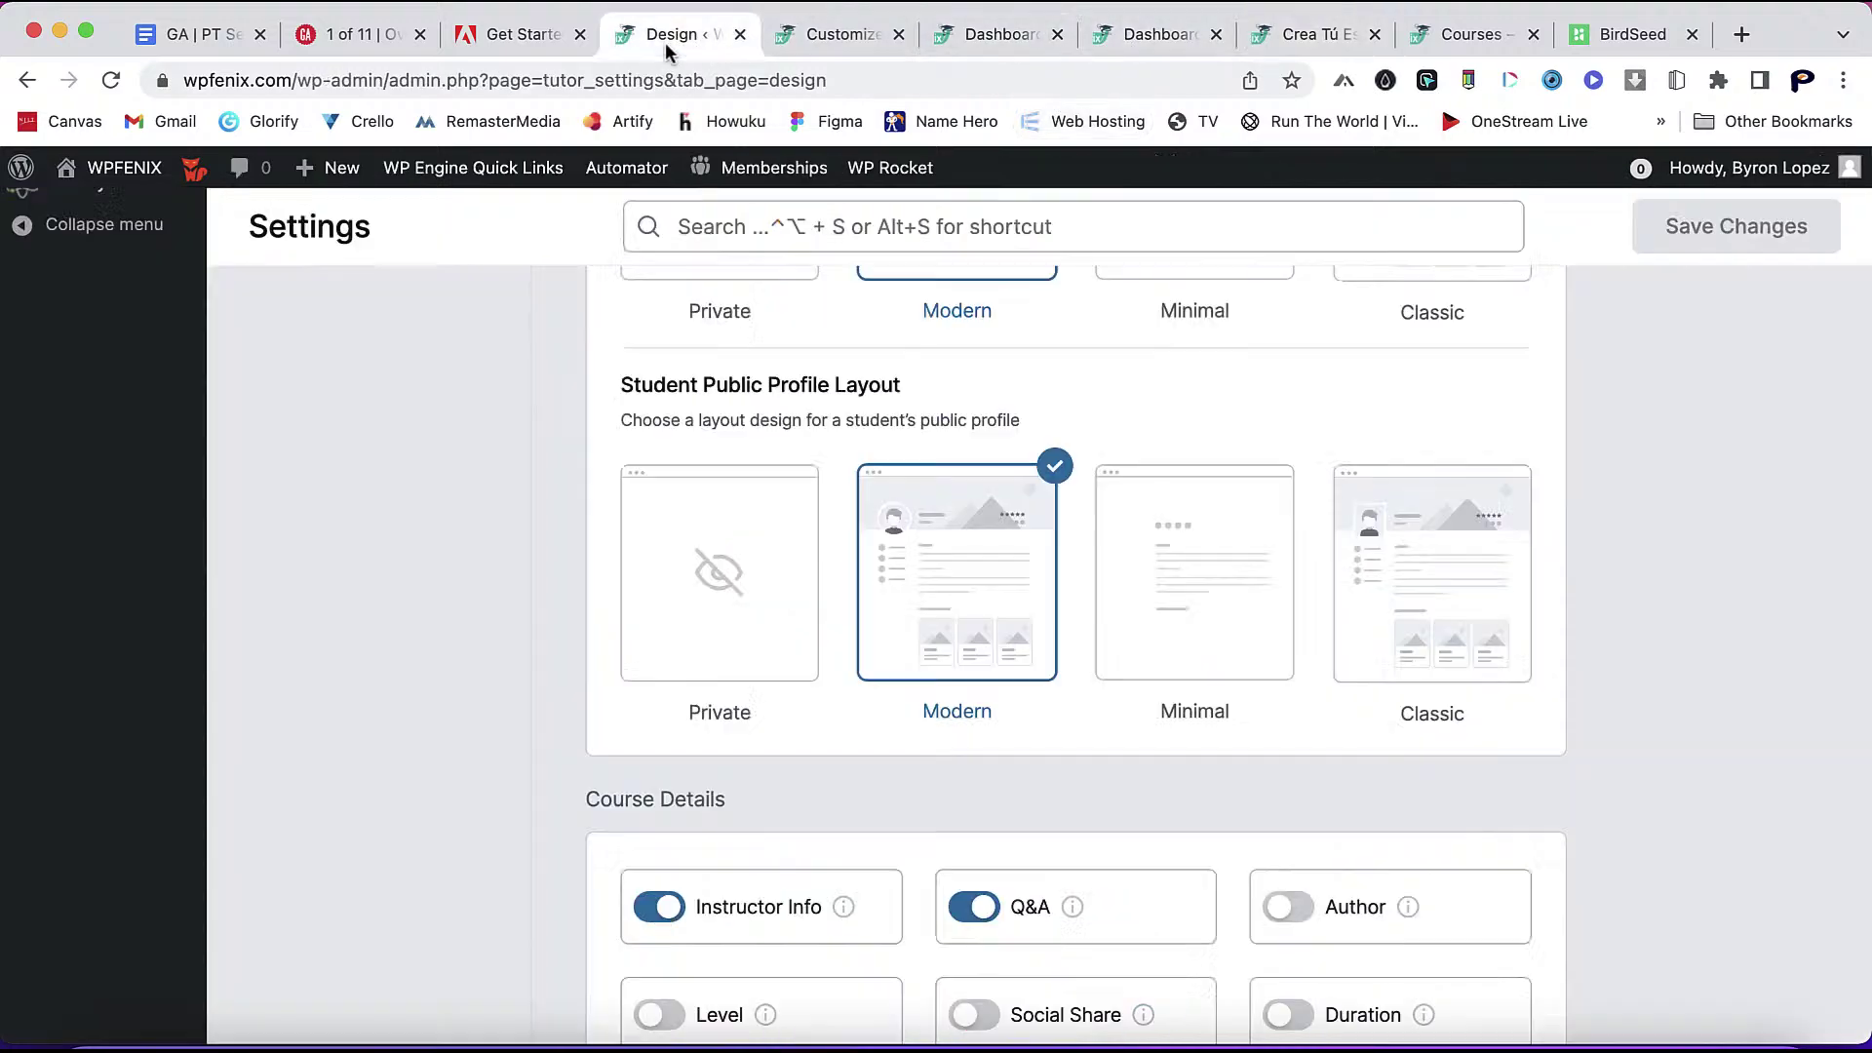
- Turn on Social Share, Duration, Total Enrolled, Update Date and Progress Bar course details
{"action": "scroll", "coordinate": [1083, 832], "scroll_direction": "down", "scroll_amount": 10}
{"action": "scroll", "coordinate": [1082, 832], "scroll_direction": "up", "scroll_amount": 8}
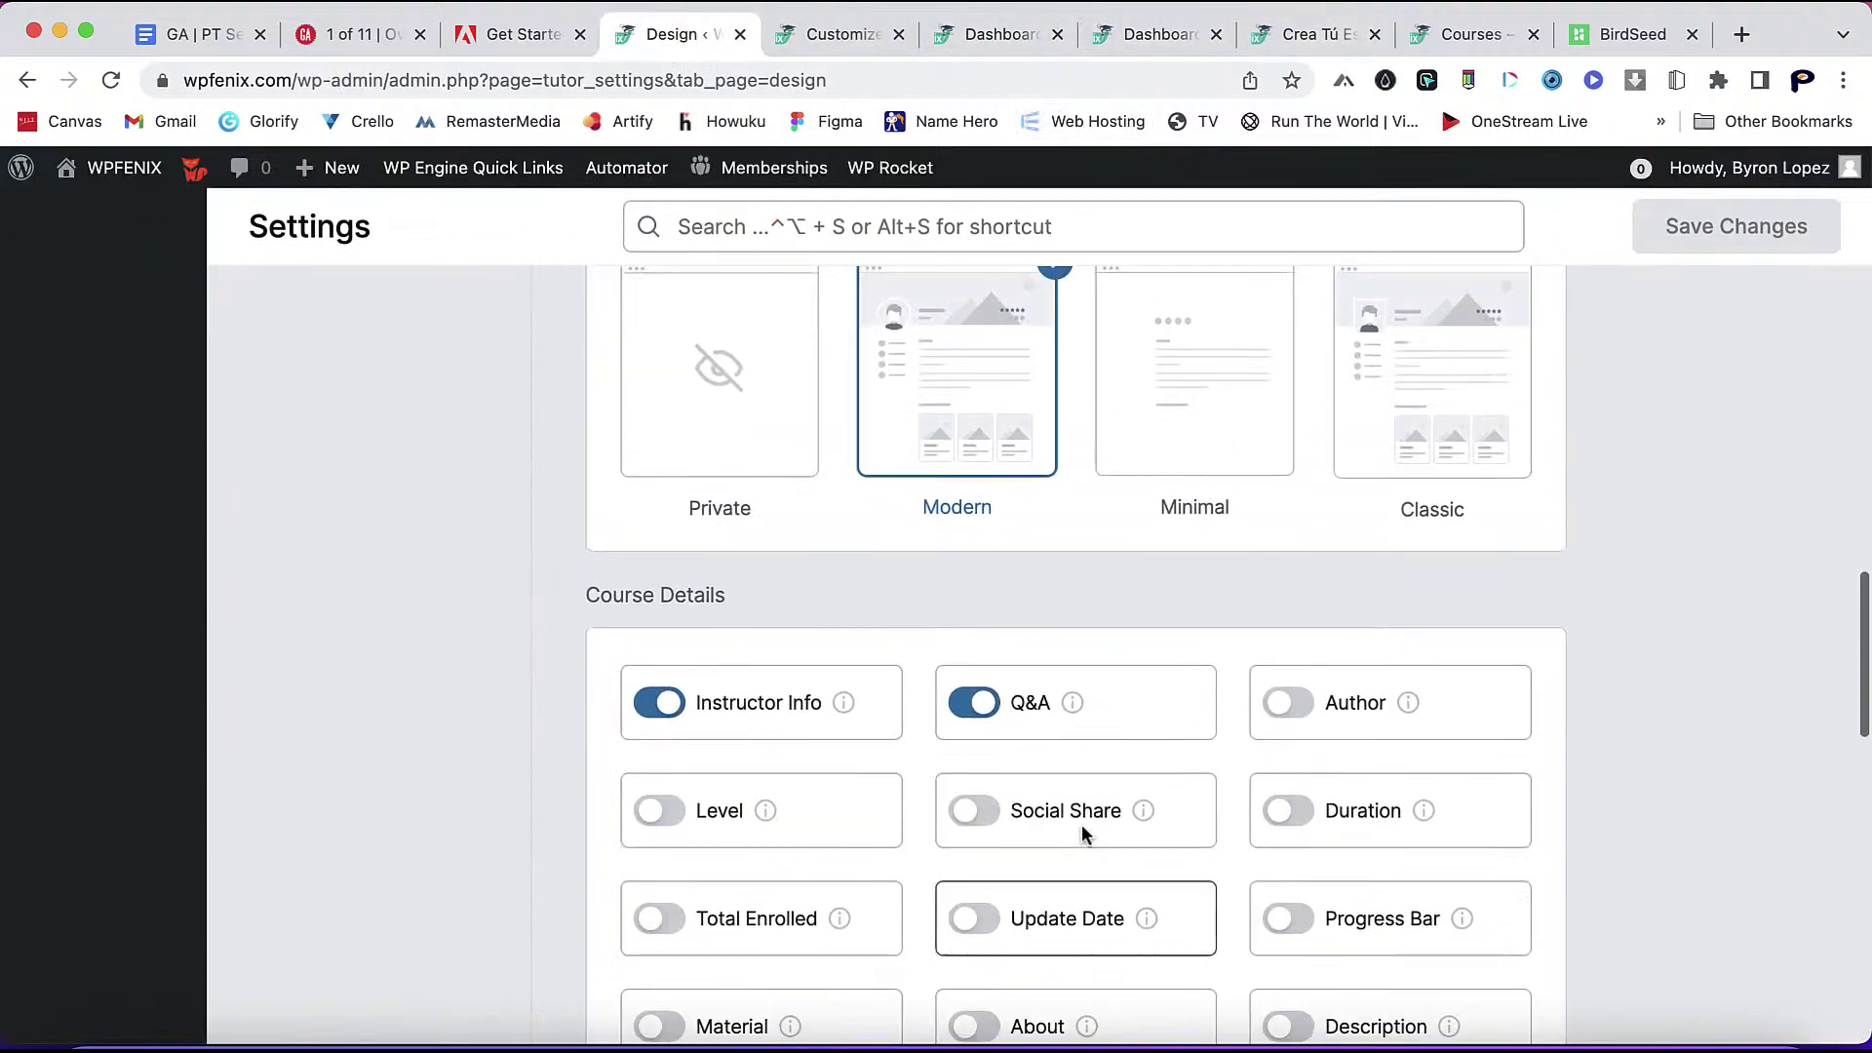
{"action": "mouse_move", "coordinate": [1408, 651]}
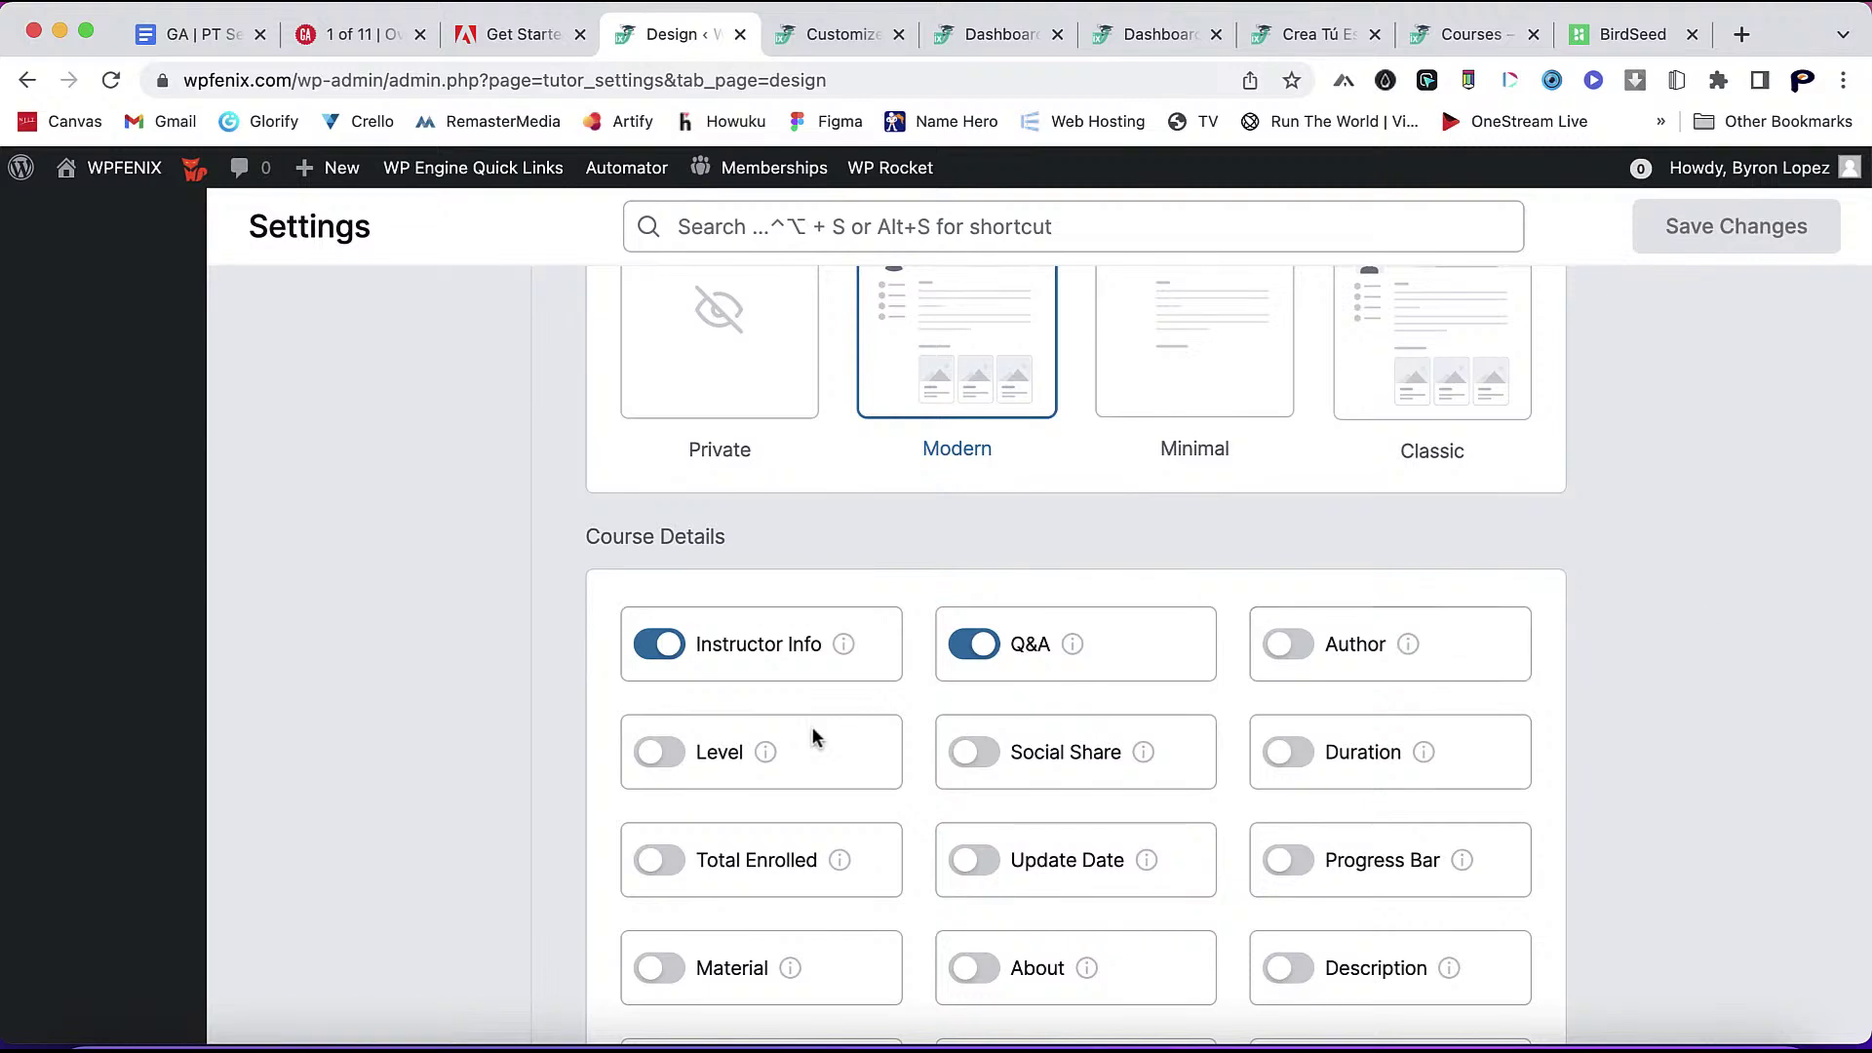
{"action": "mouse_move", "coordinate": [759, 756]}
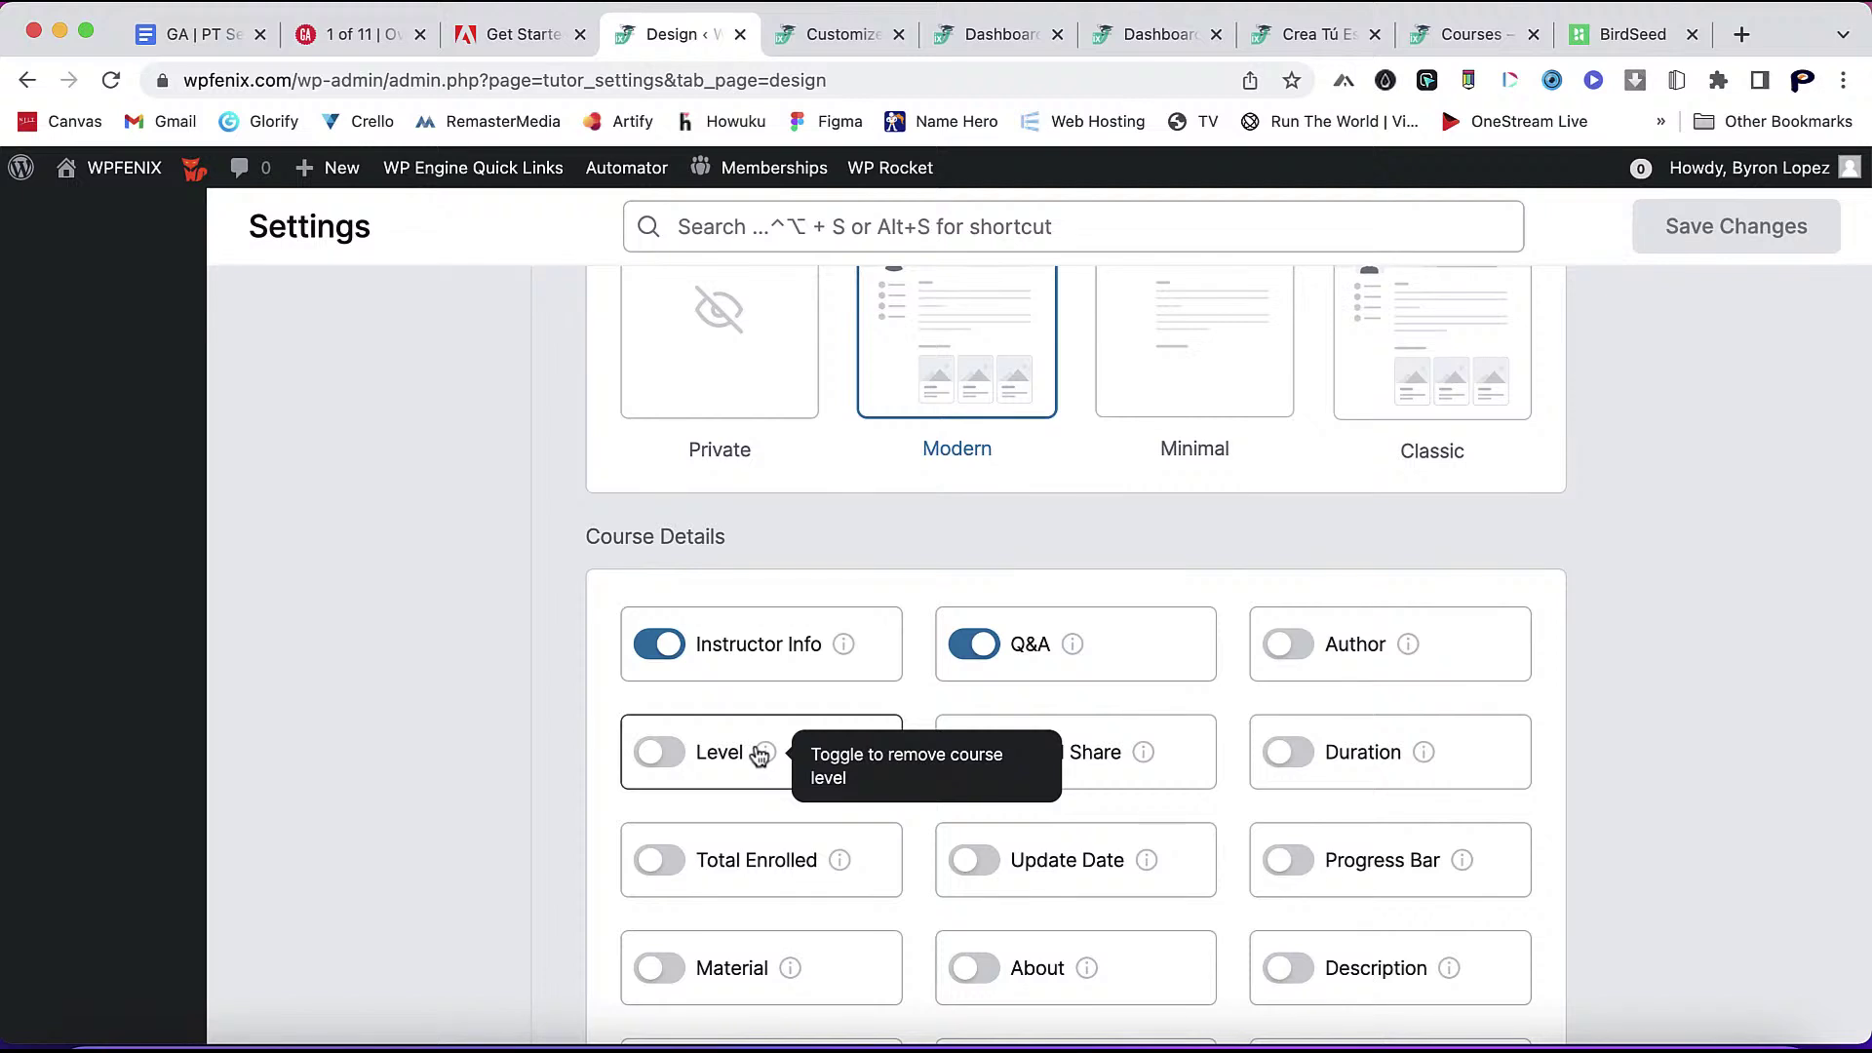
{"action": "mouse_move", "coordinate": [1144, 760]}
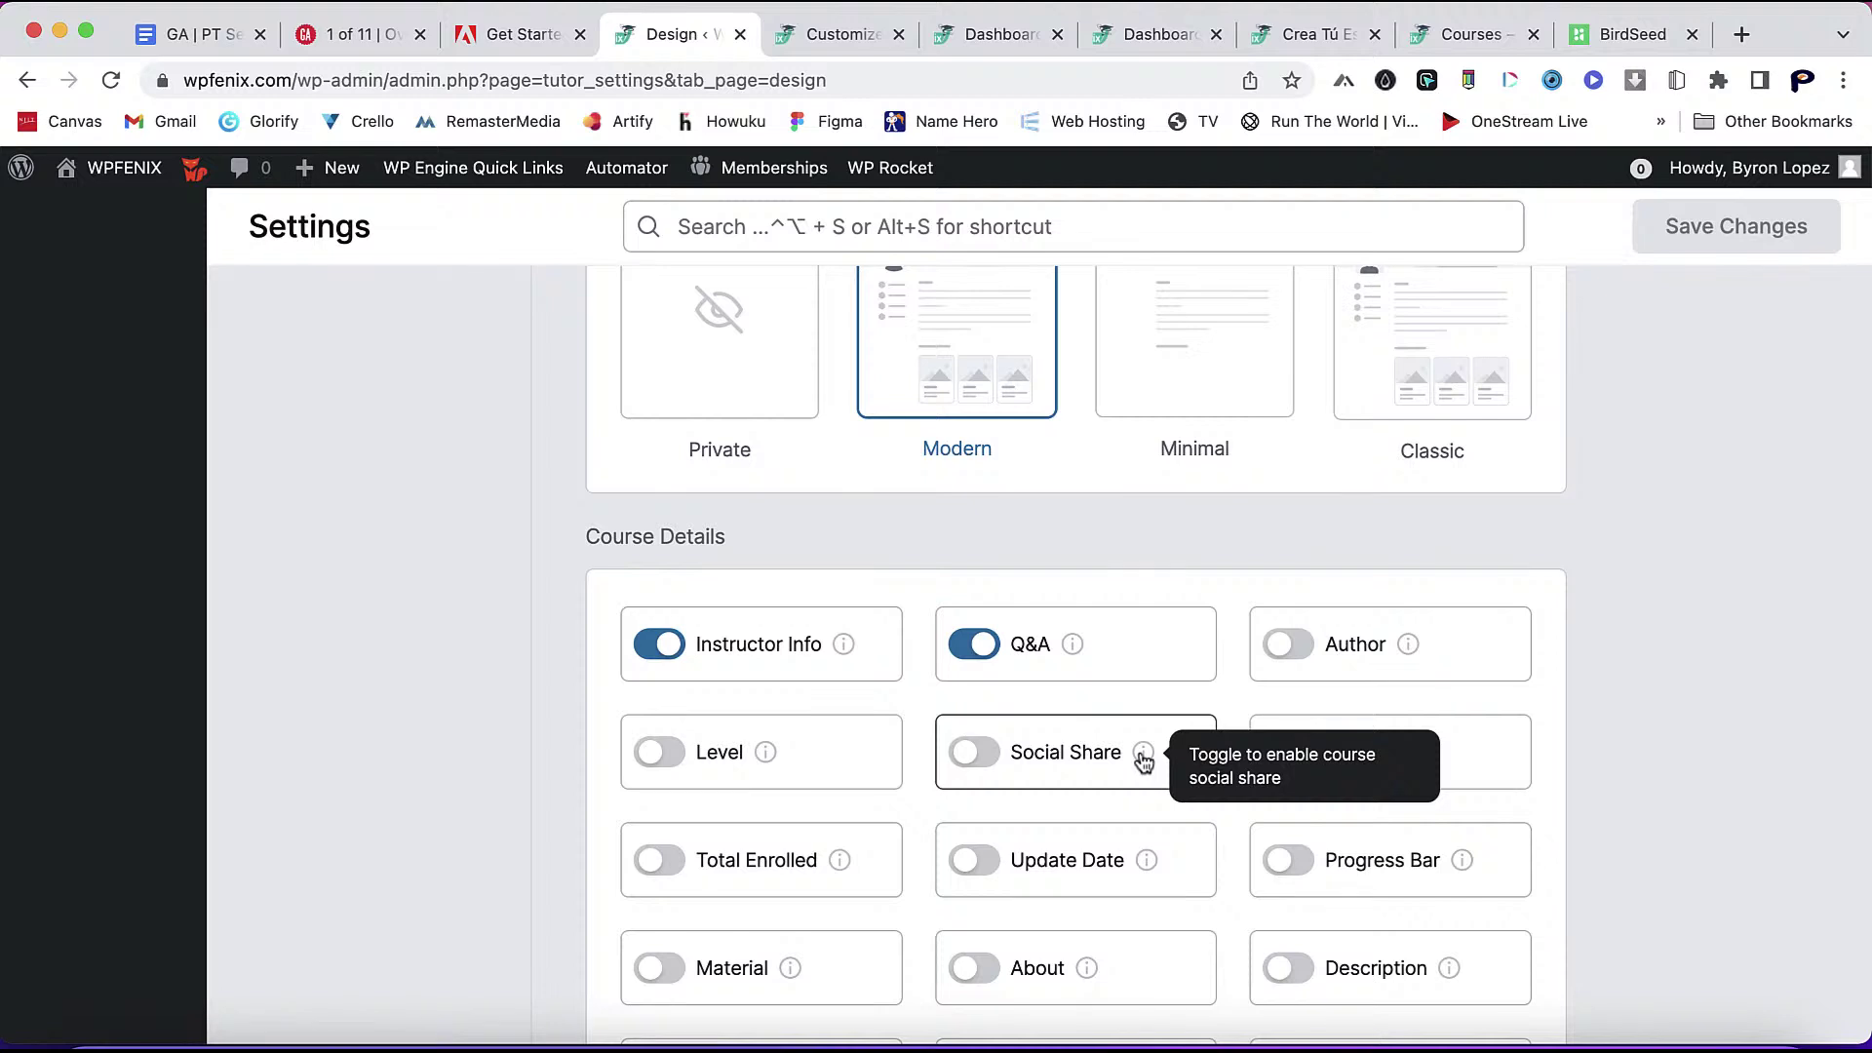
{"action": "left_click", "coordinate": [971, 752]}
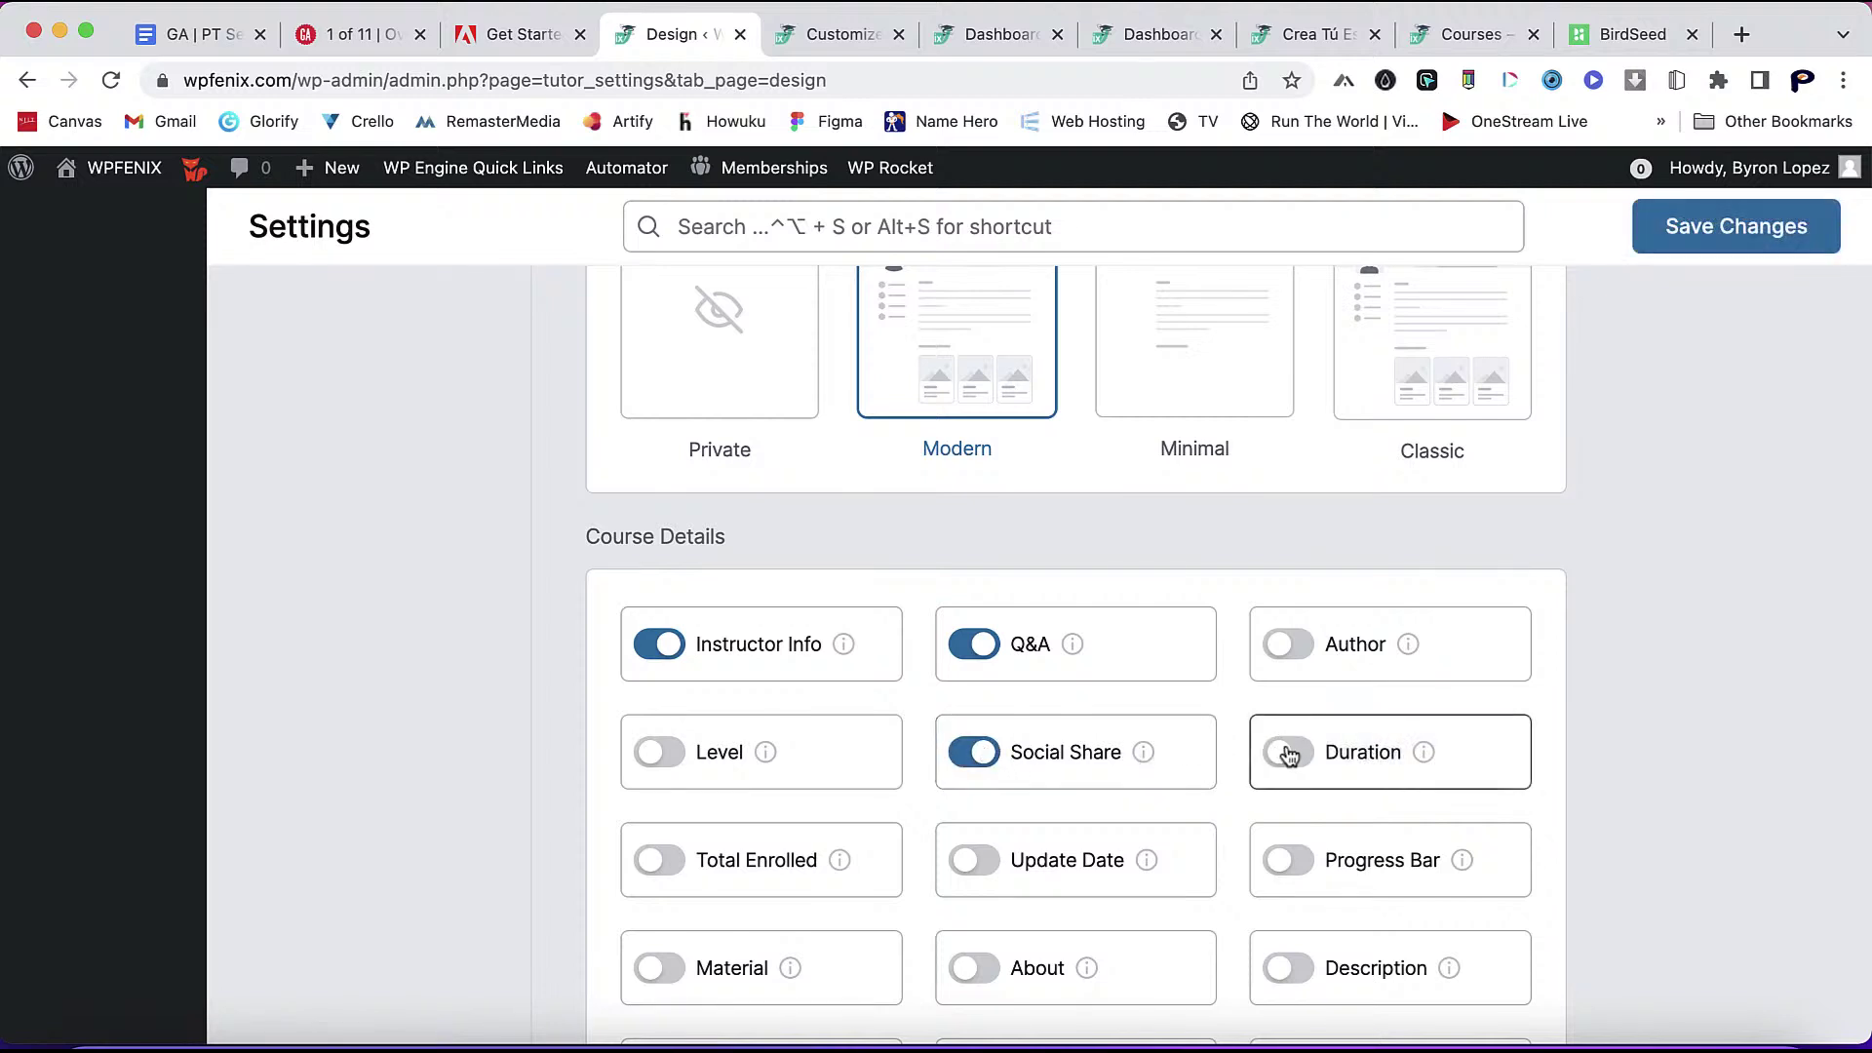
{"action": "mouse_move", "coordinate": [1426, 759]}
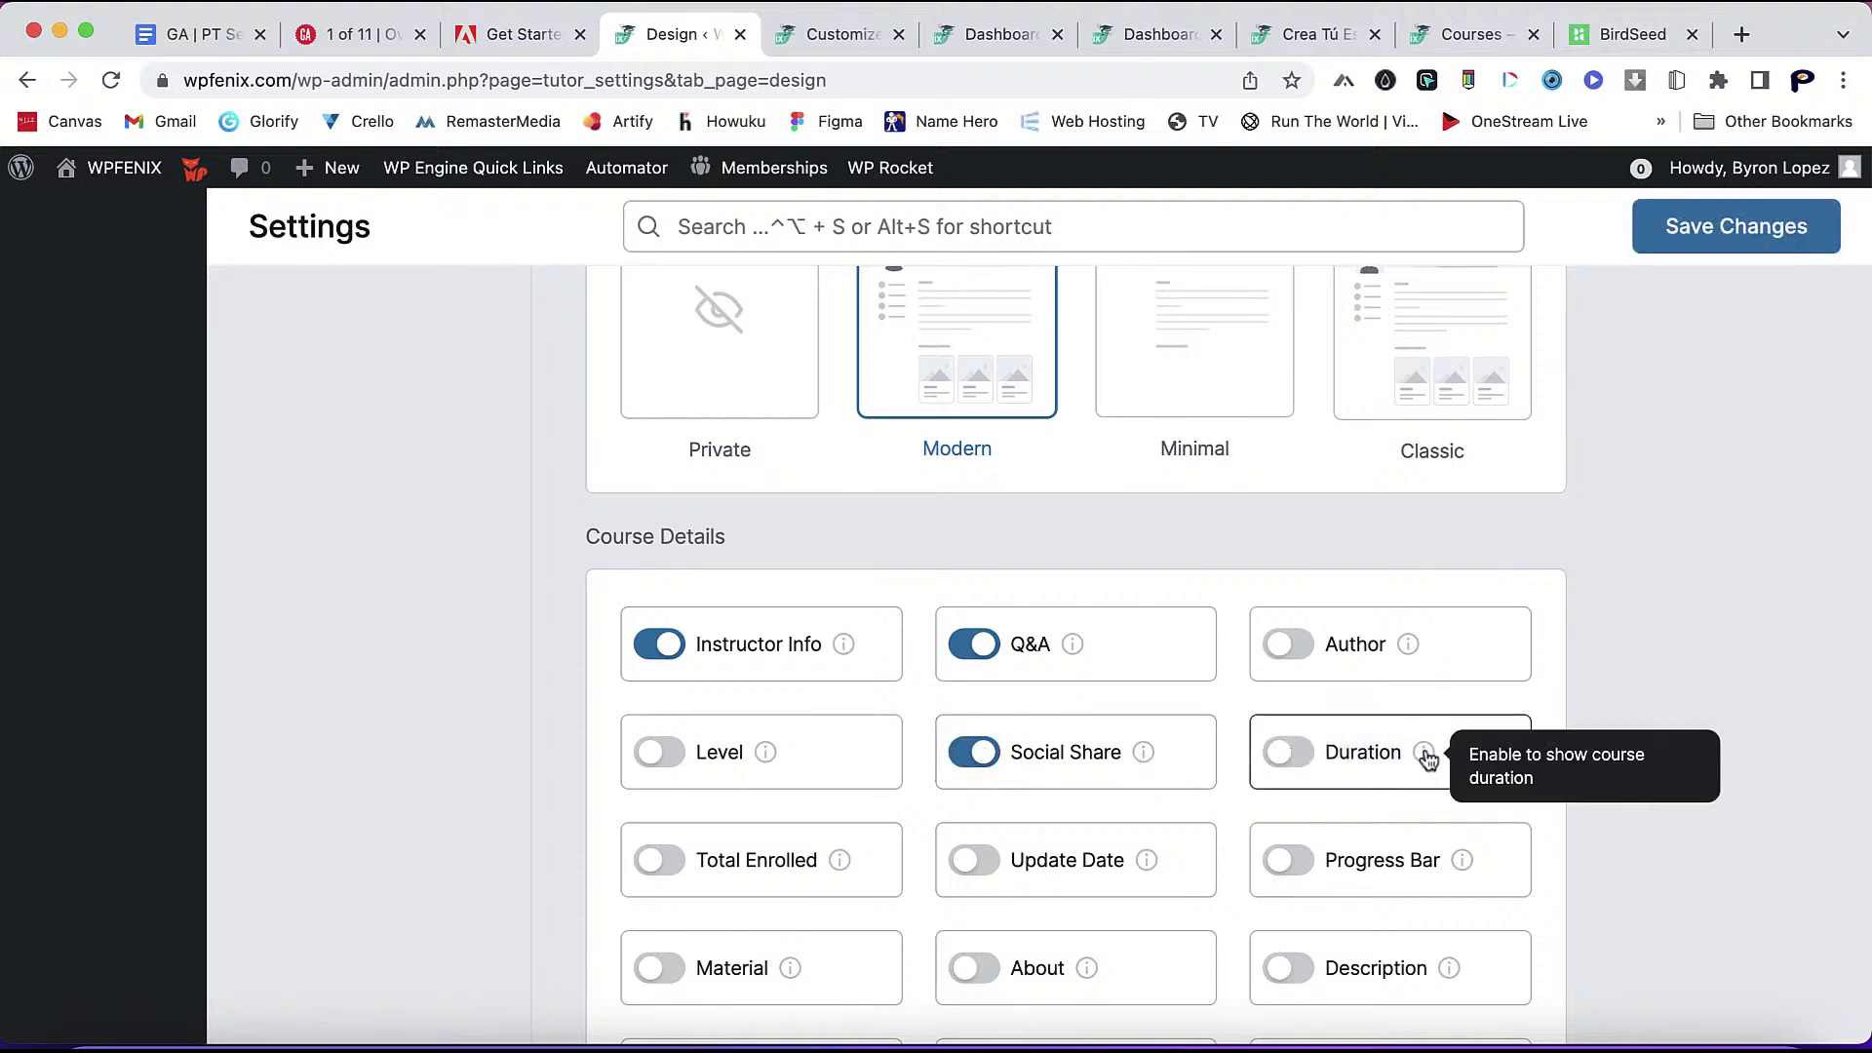
{"action": "left_click", "coordinate": [1287, 753]}
{"action": "scroll", "coordinate": [833, 786], "scroll_direction": "down", "scroll_amount": 3}
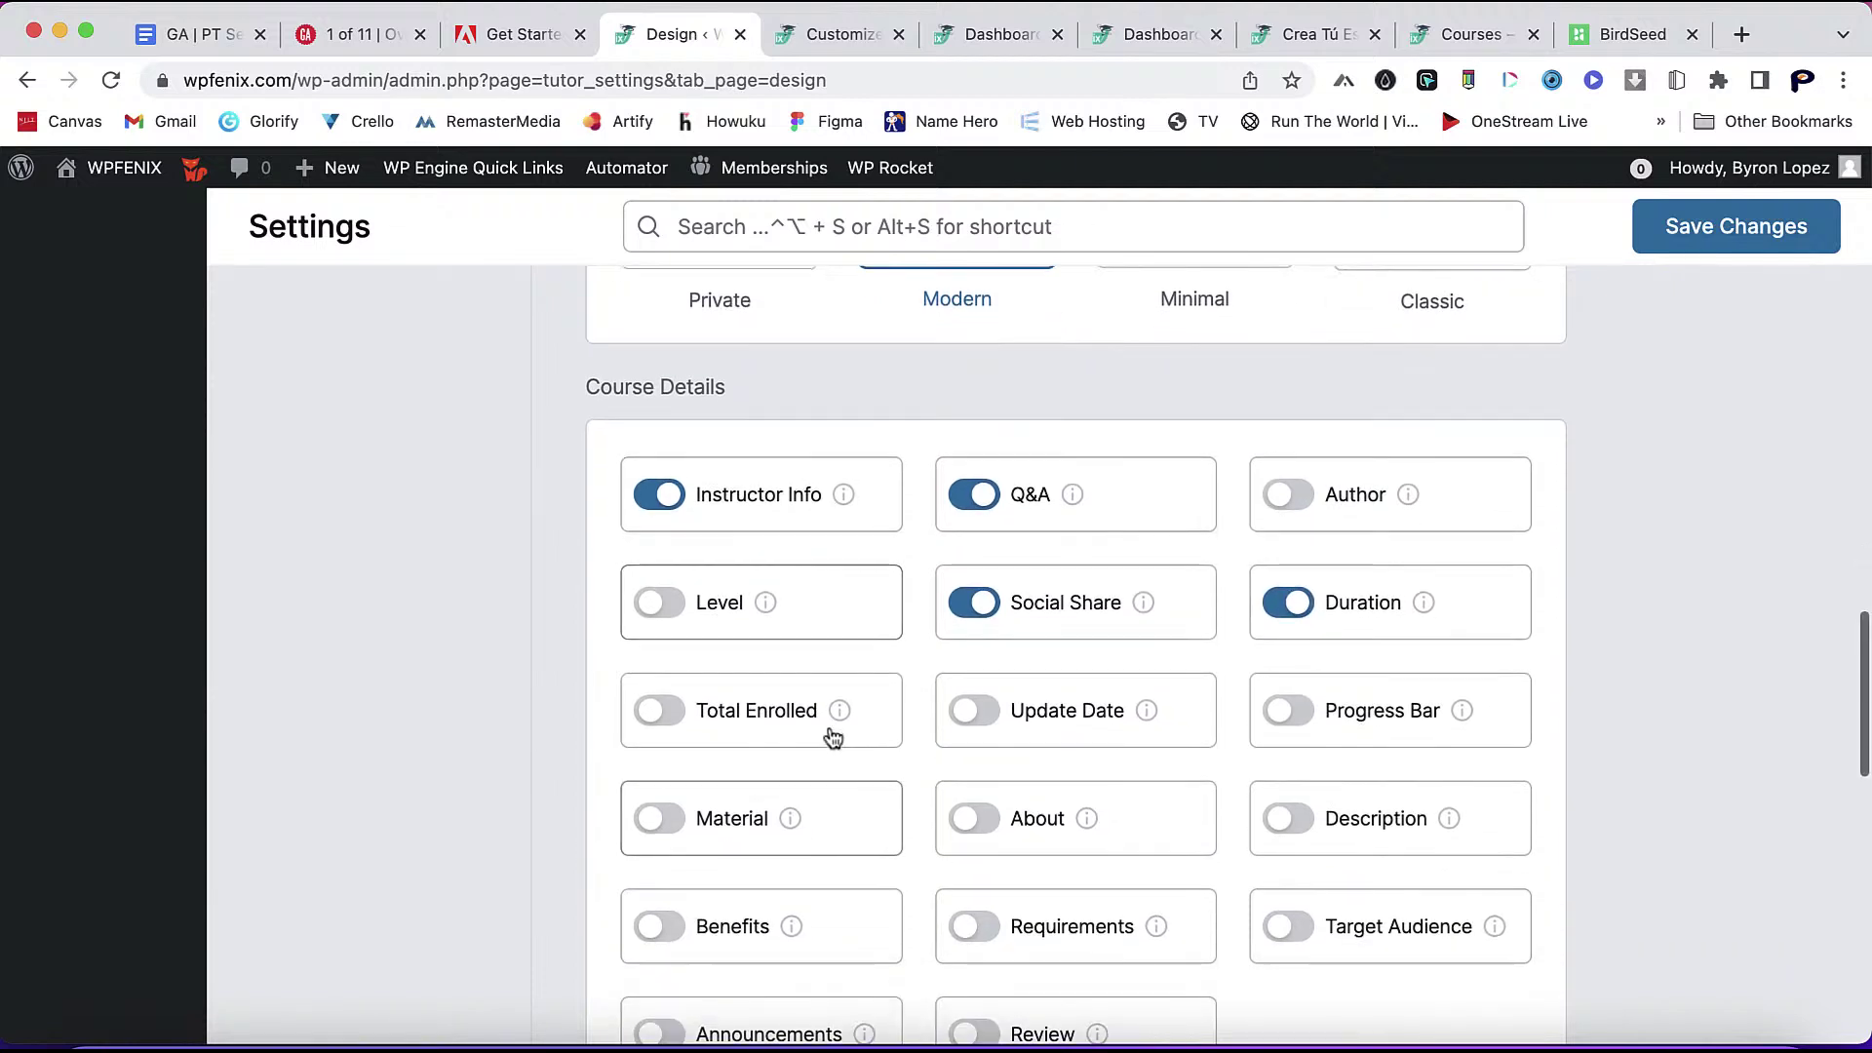
{"action": "mouse_move", "coordinate": [836, 715]}
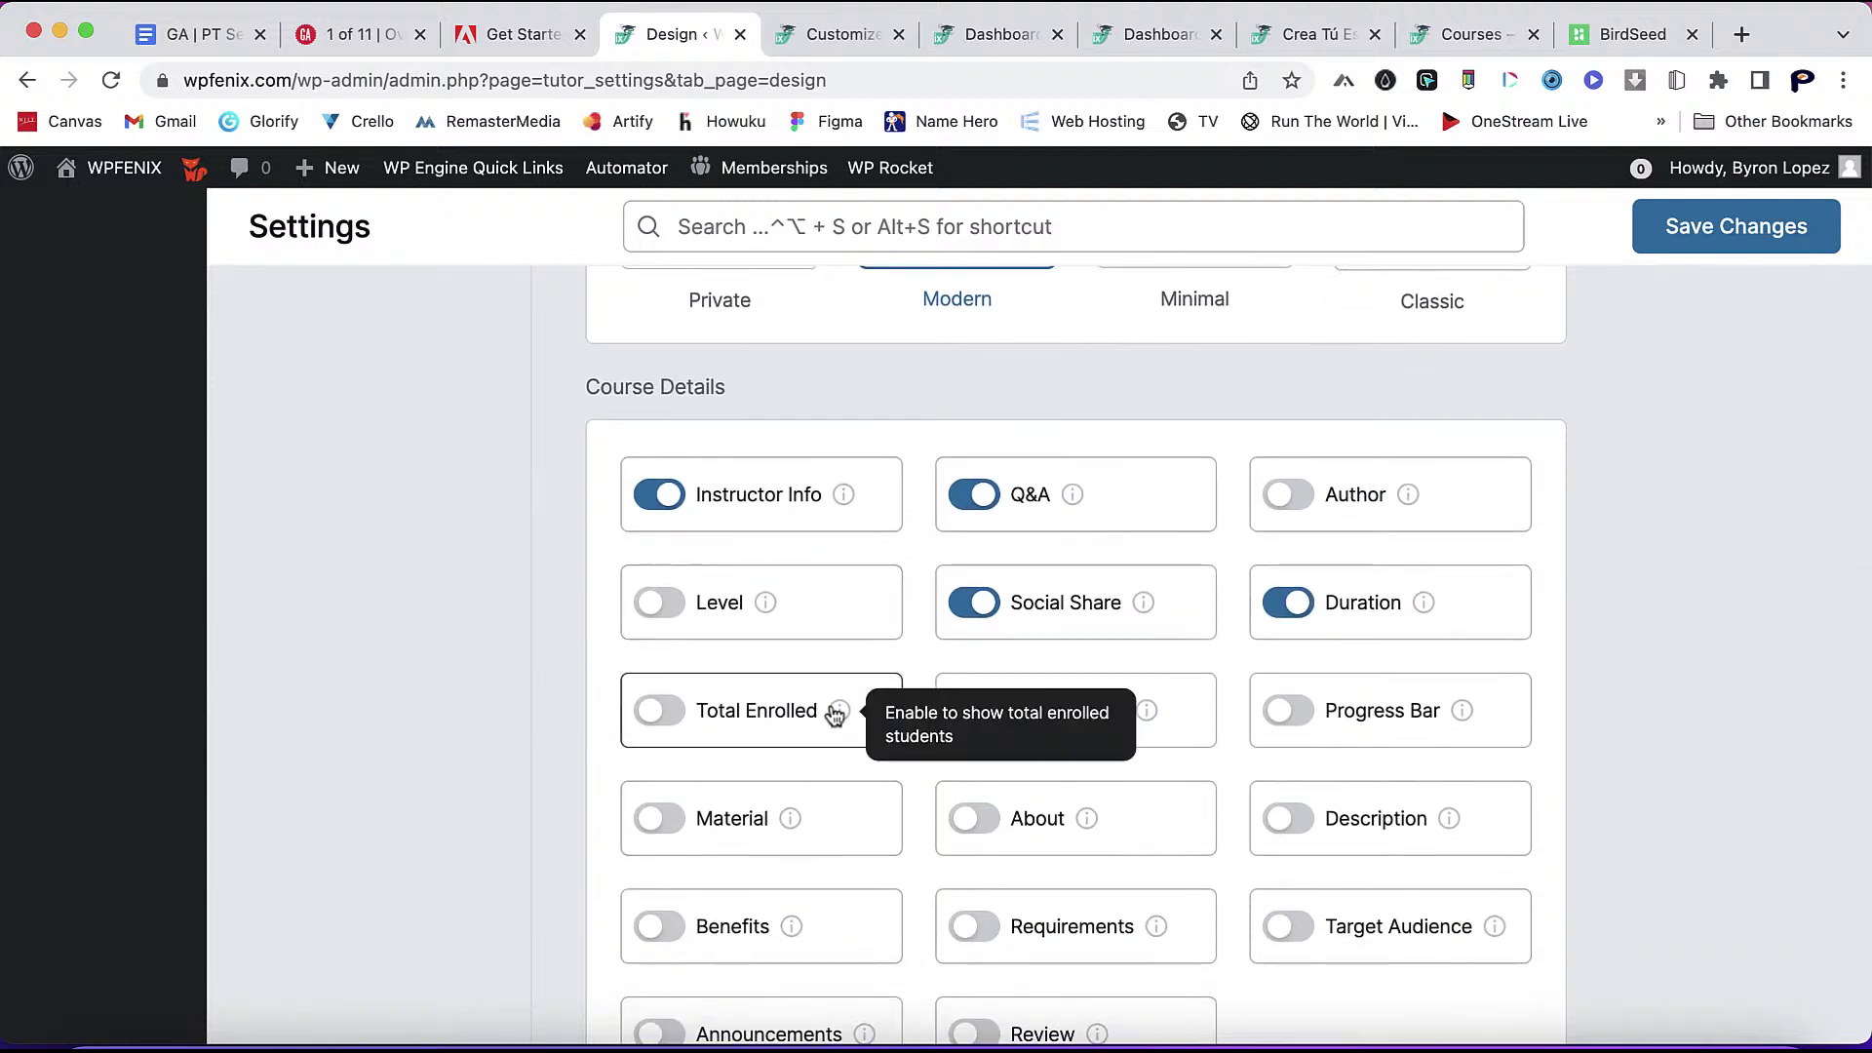
{"action": "left_click", "coordinate": [659, 711]}
{"action": "mouse_move", "coordinate": [1141, 729]}
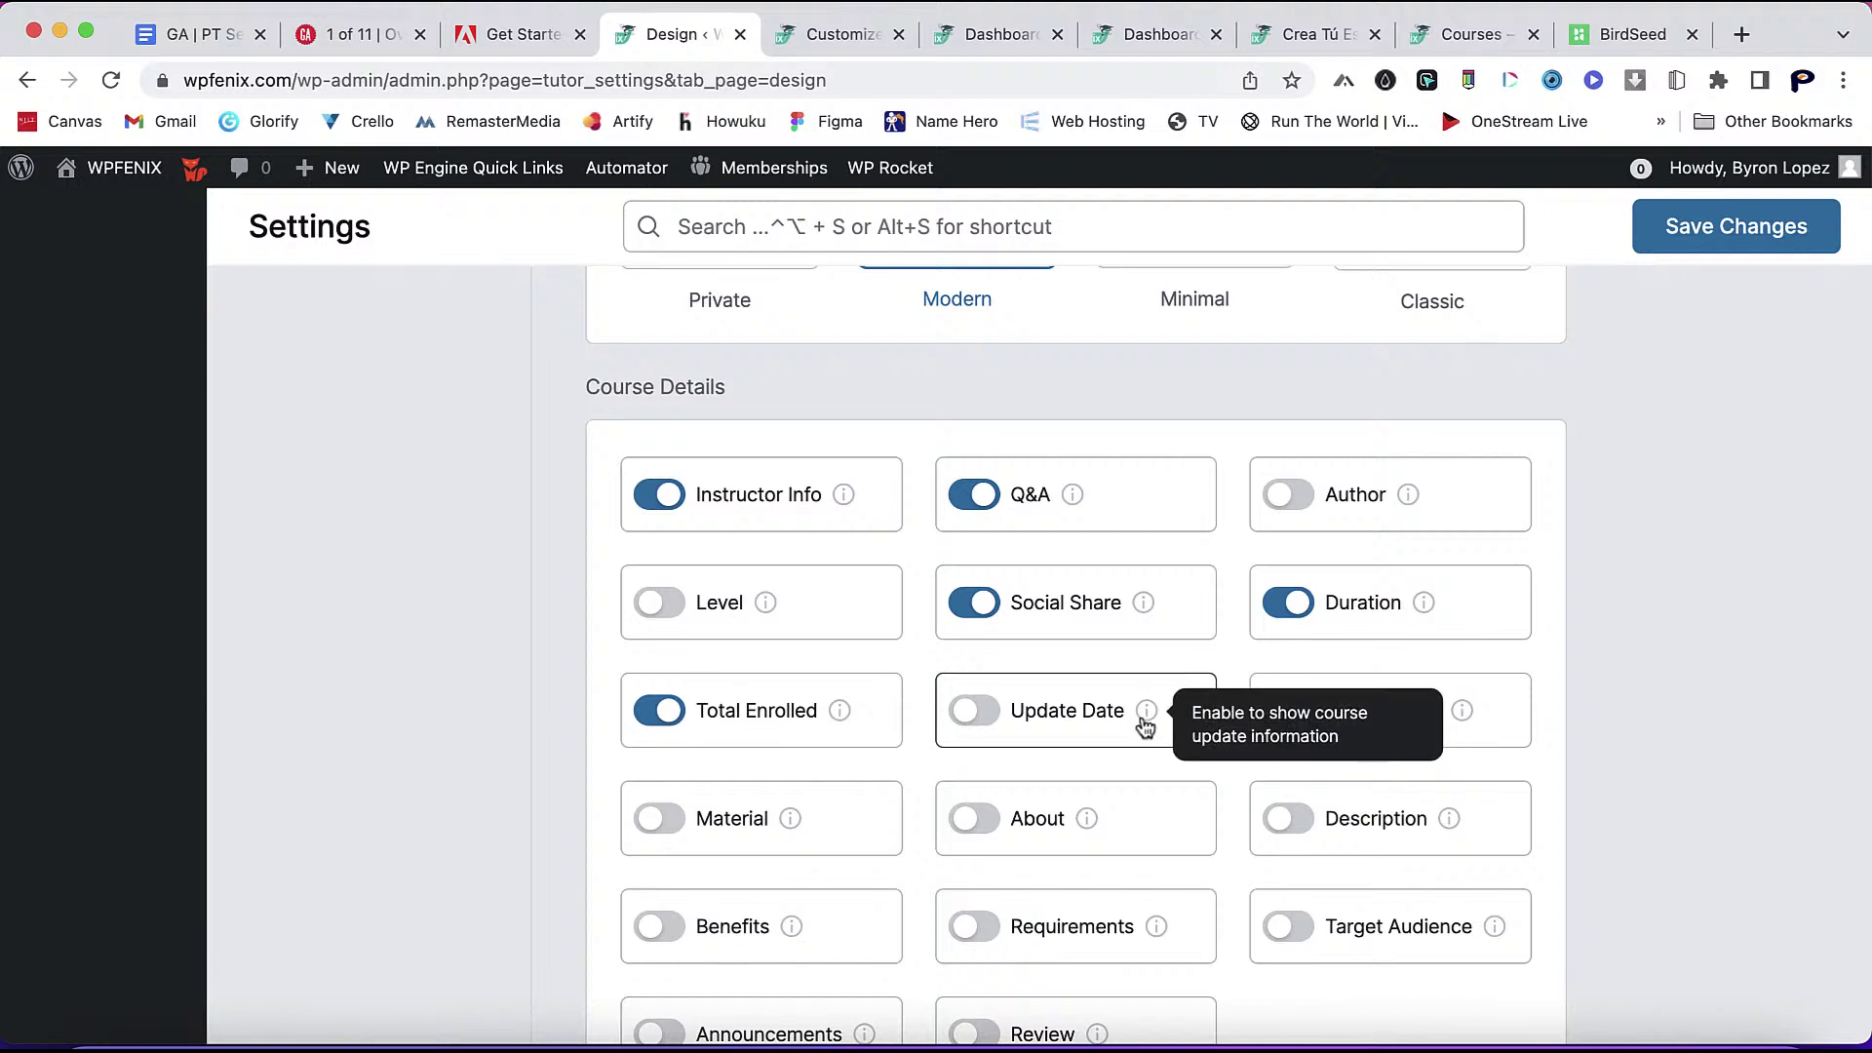
{"action": "left_click", "coordinate": [973, 711]}
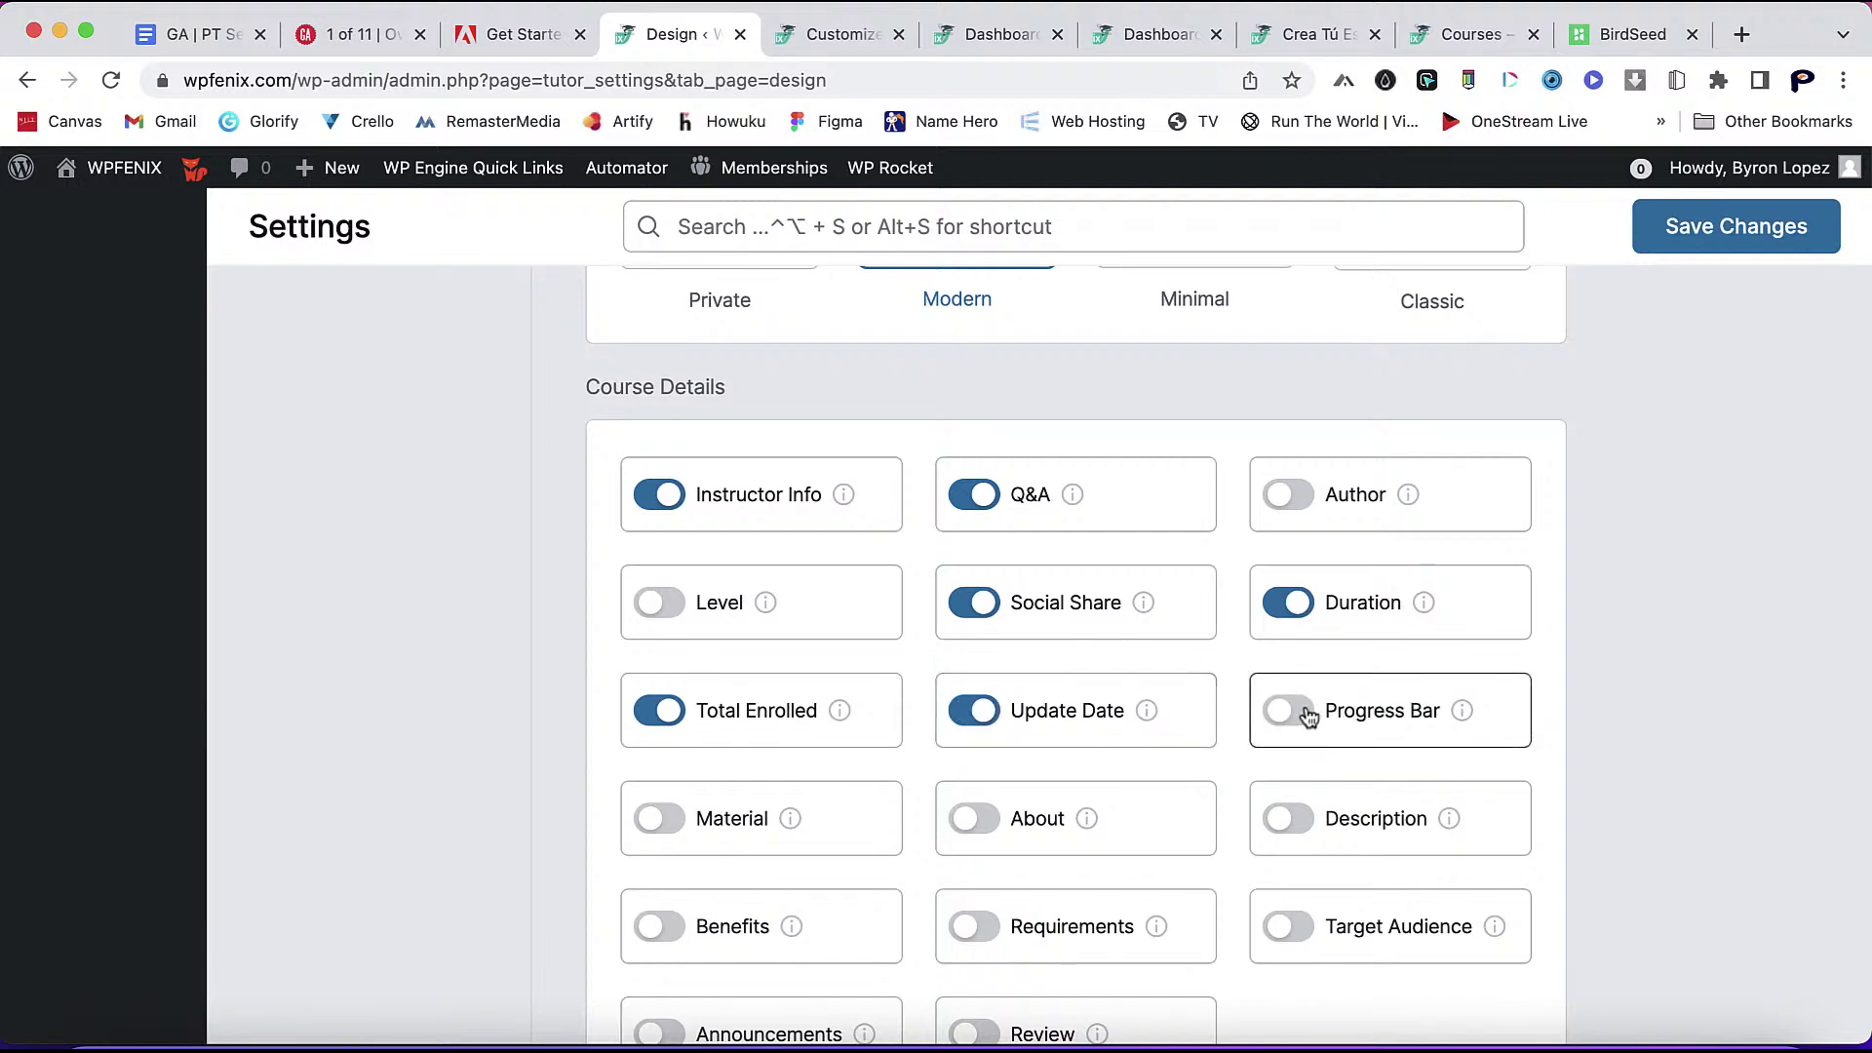
{"action": "mouse_move", "coordinate": [1466, 709]}
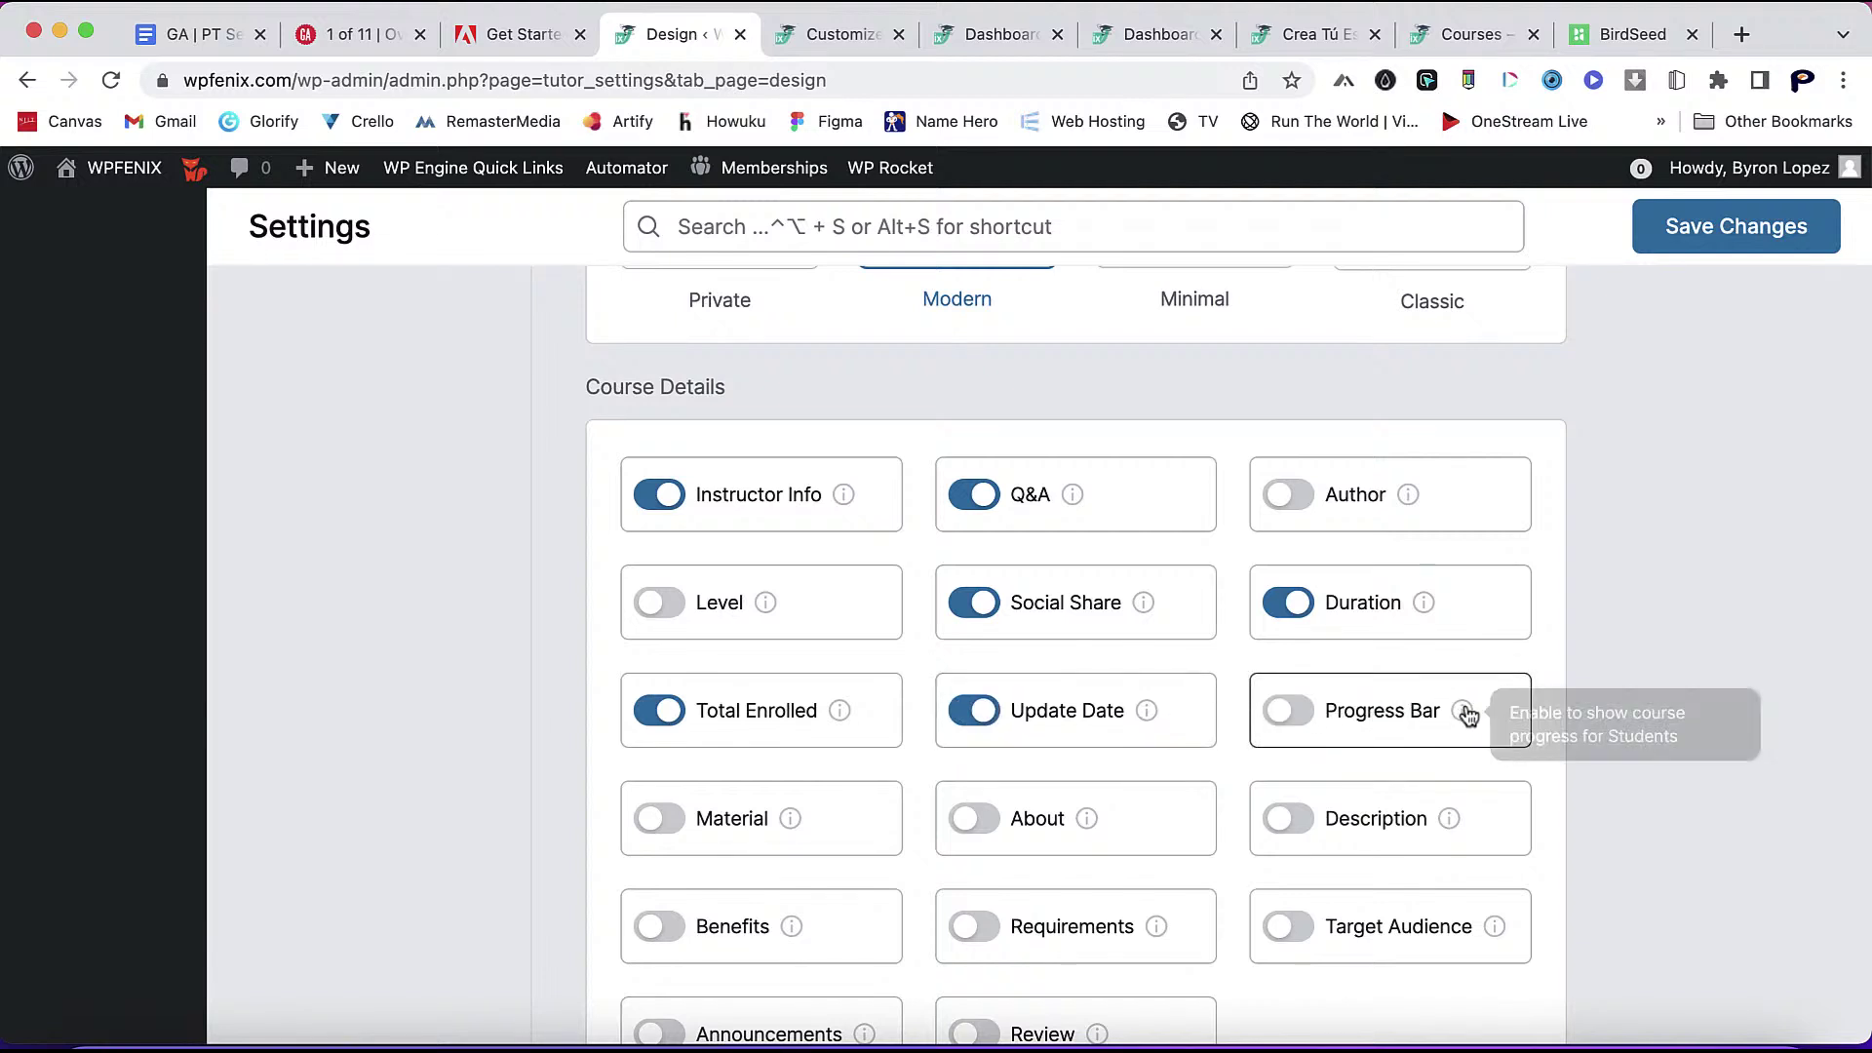
{"action": "left_click", "coordinate": [1288, 711]}
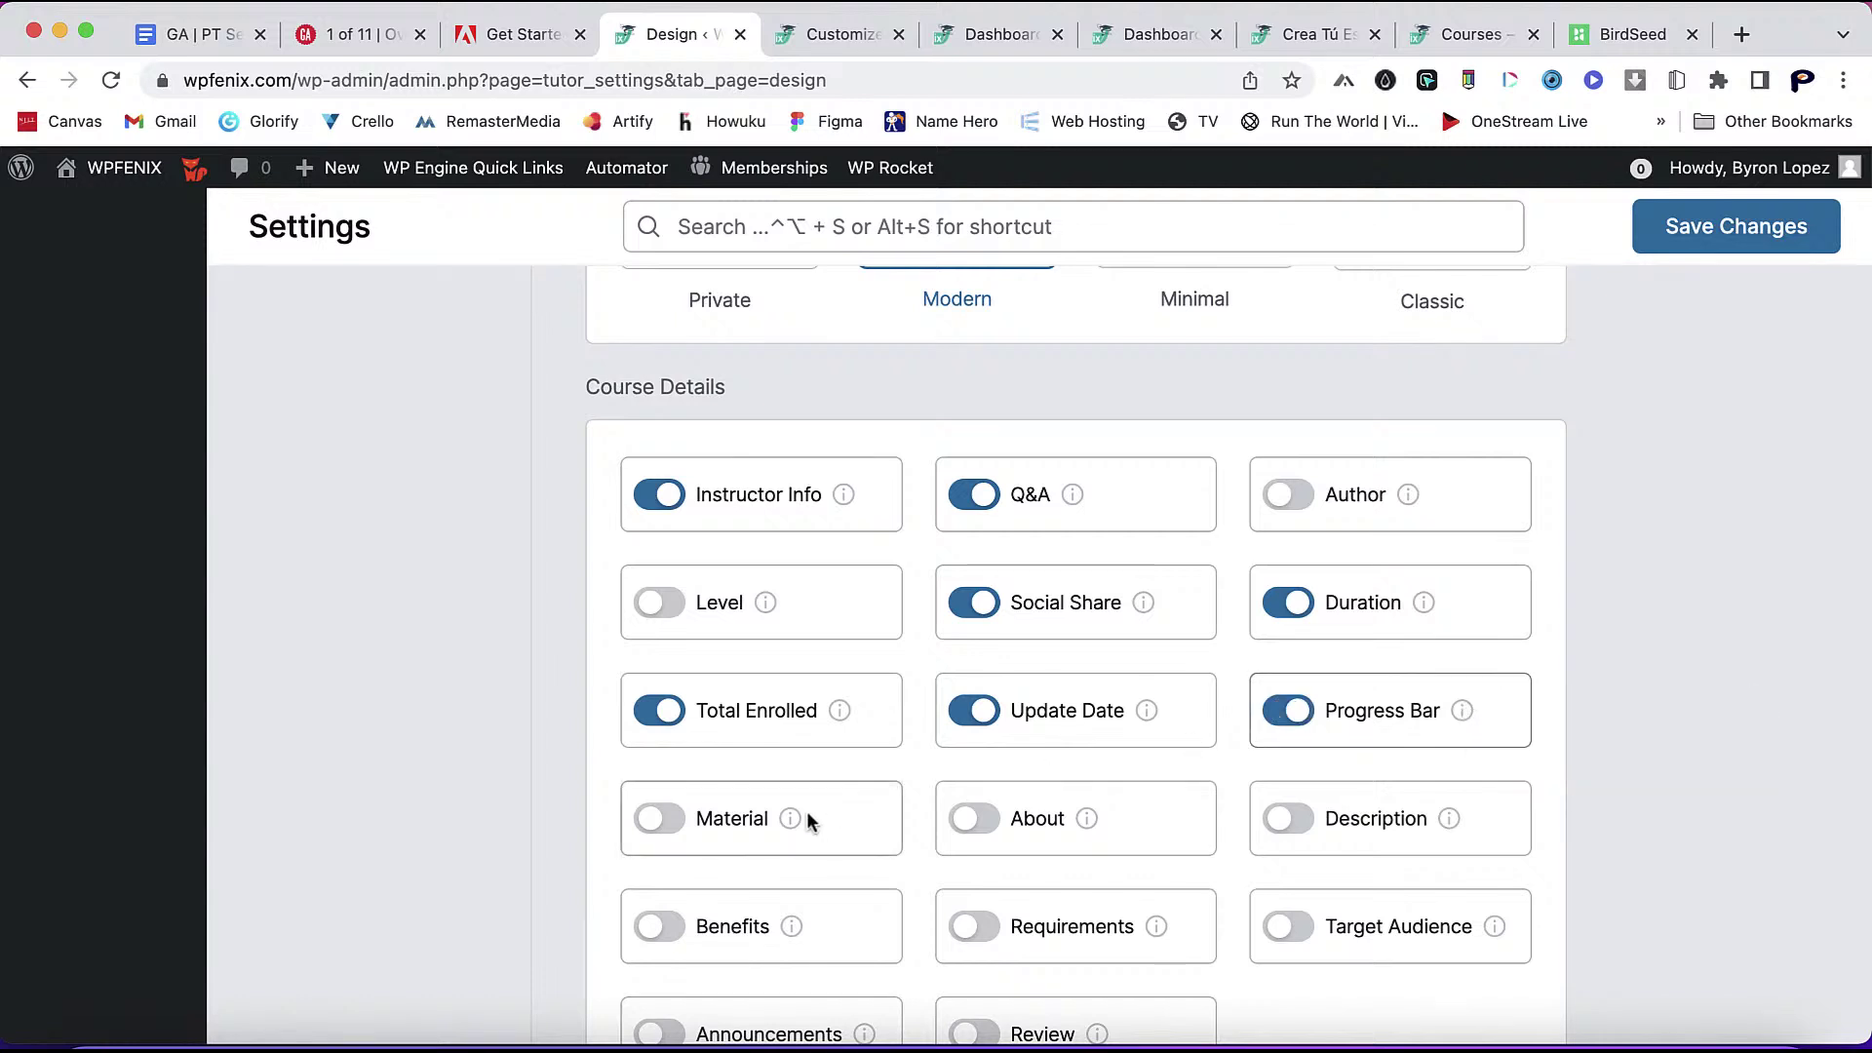
- Turn on the Material, About and Description course details
{"action": "mouse_move", "coordinate": [790, 827]}
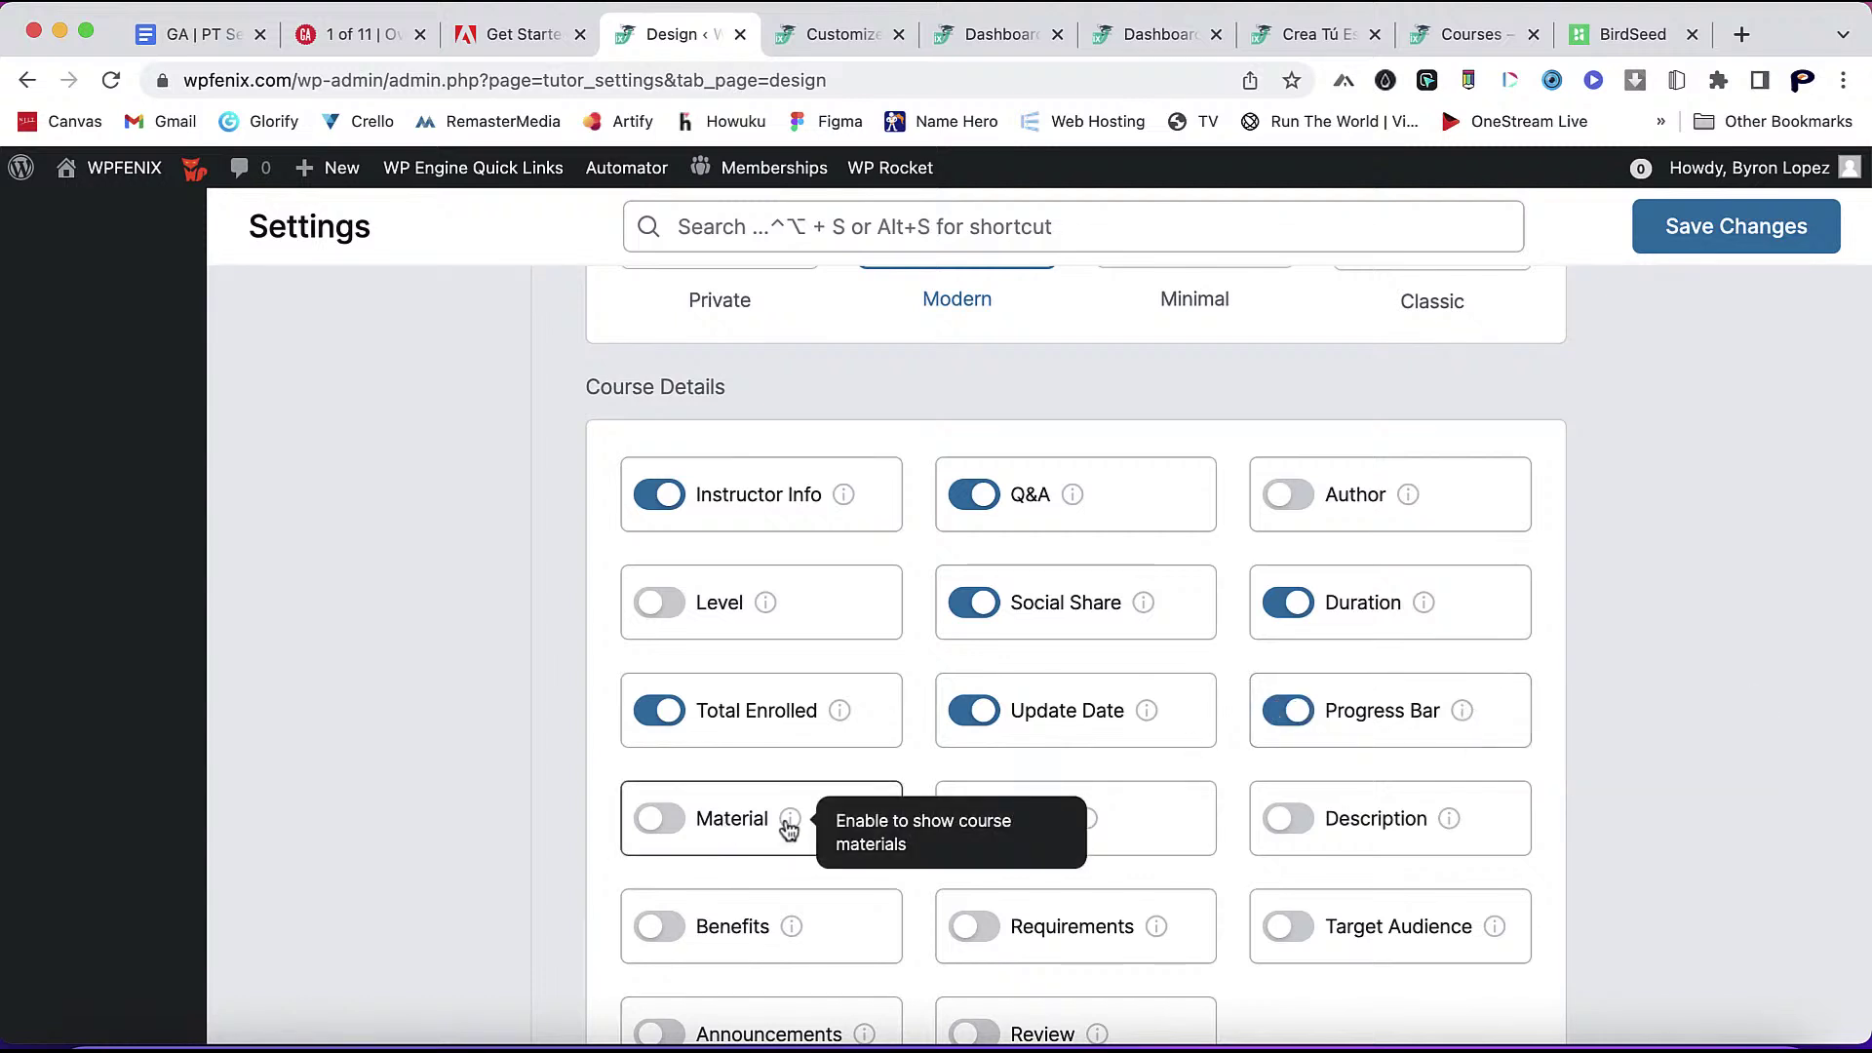
{"action": "left_click", "coordinate": [656, 819]}
{"action": "mouse_move", "coordinate": [1086, 829]}
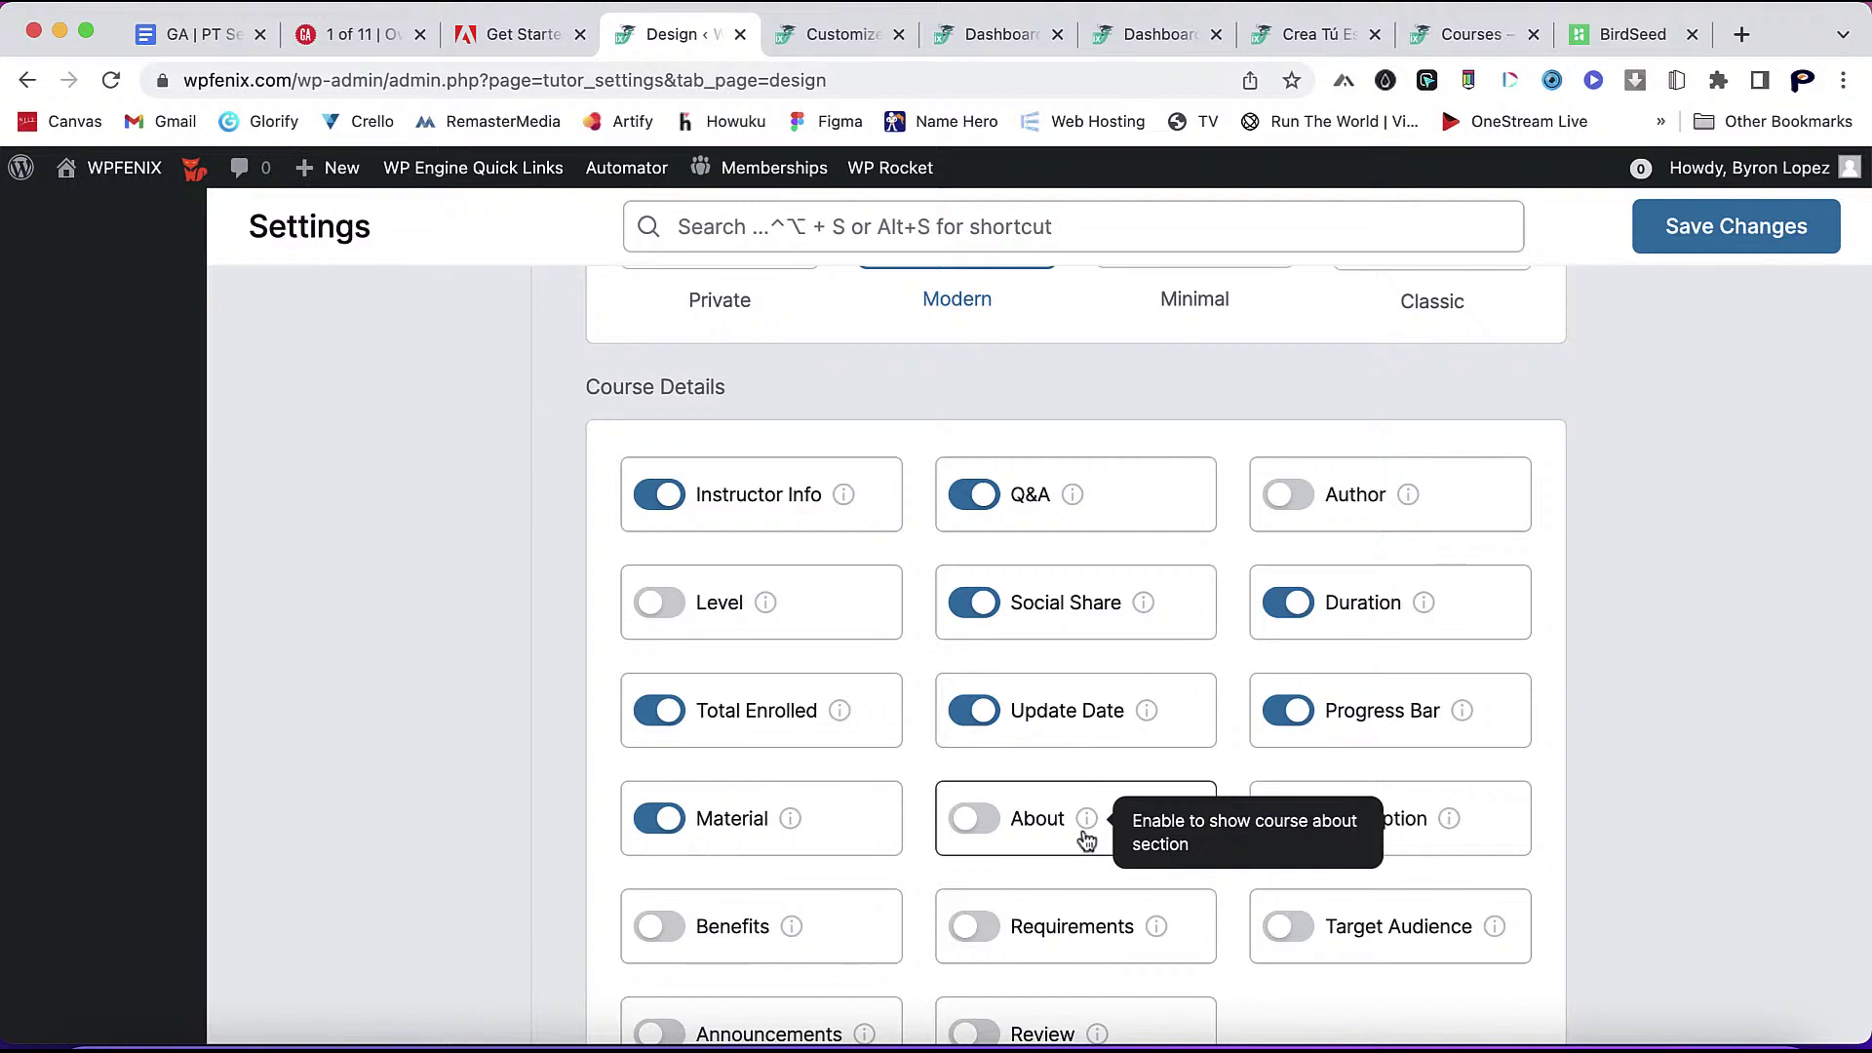
{"action": "left_click", "coordinate": [970, 819]}
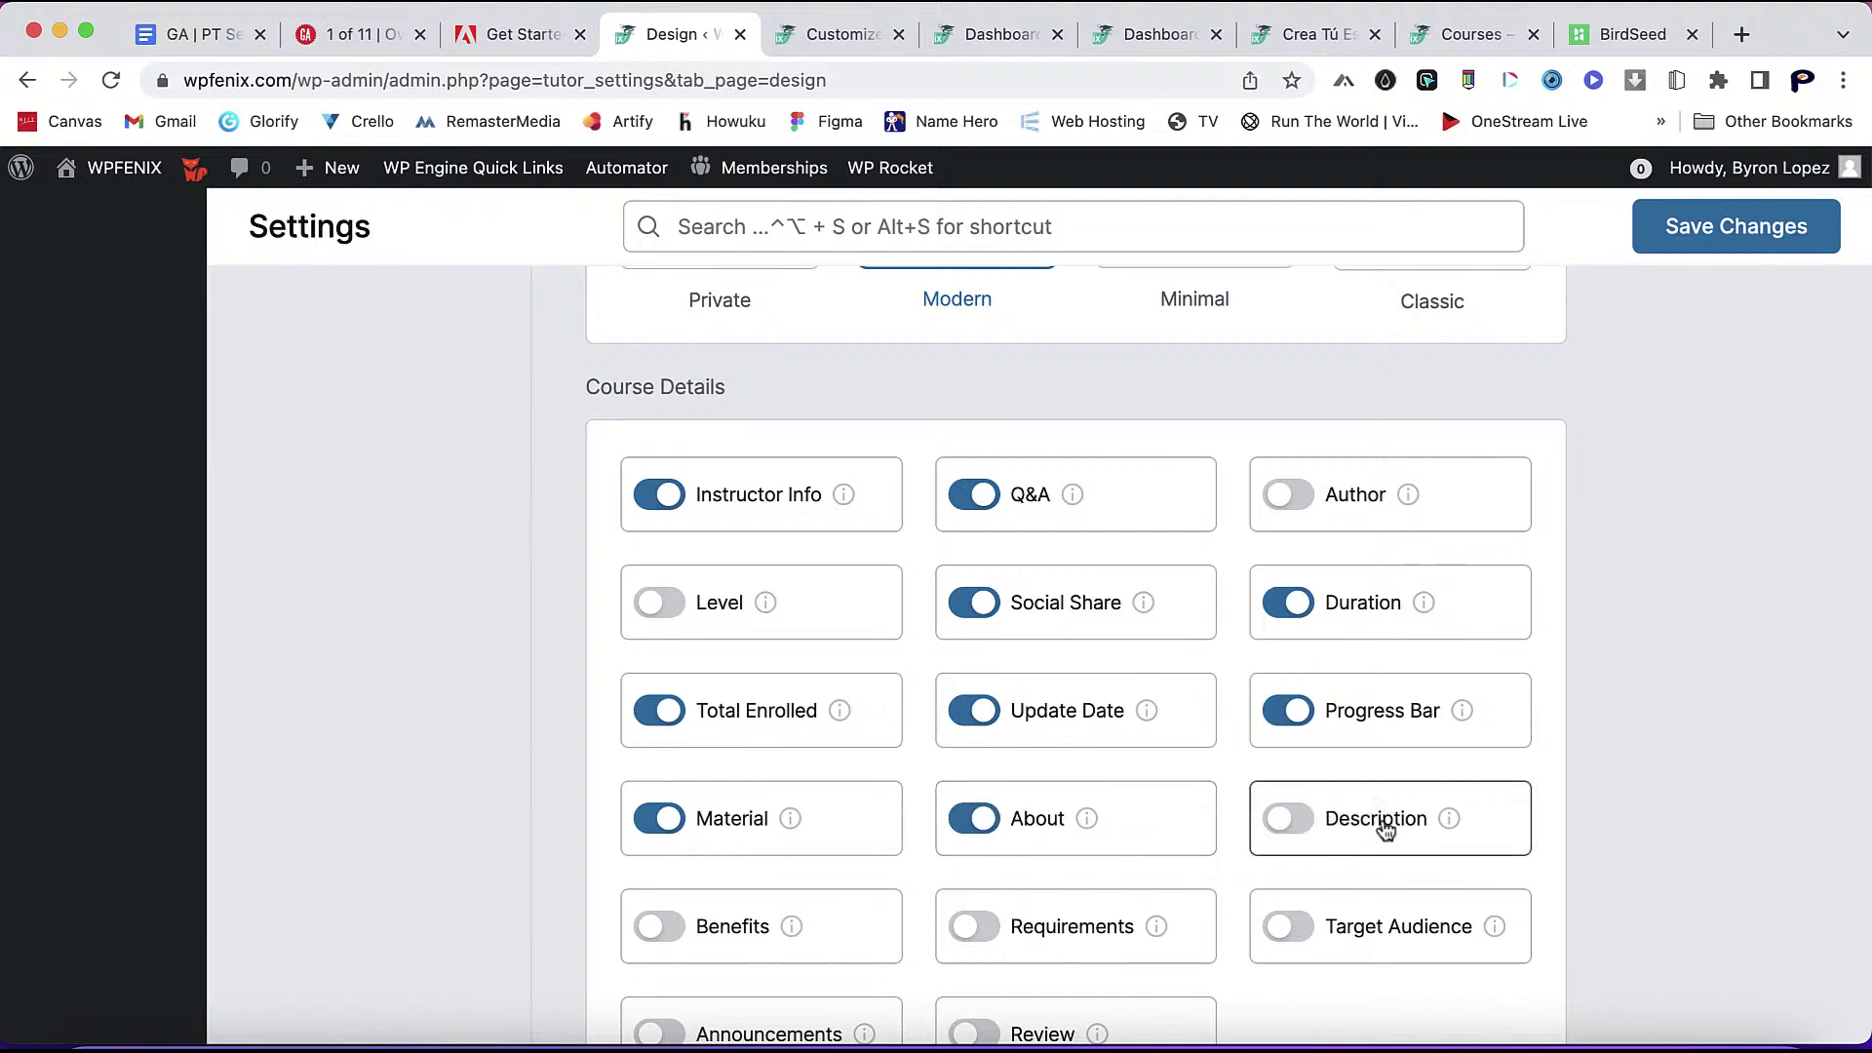
{"action": "mouse_move", "coordinate": [1437, 824]}
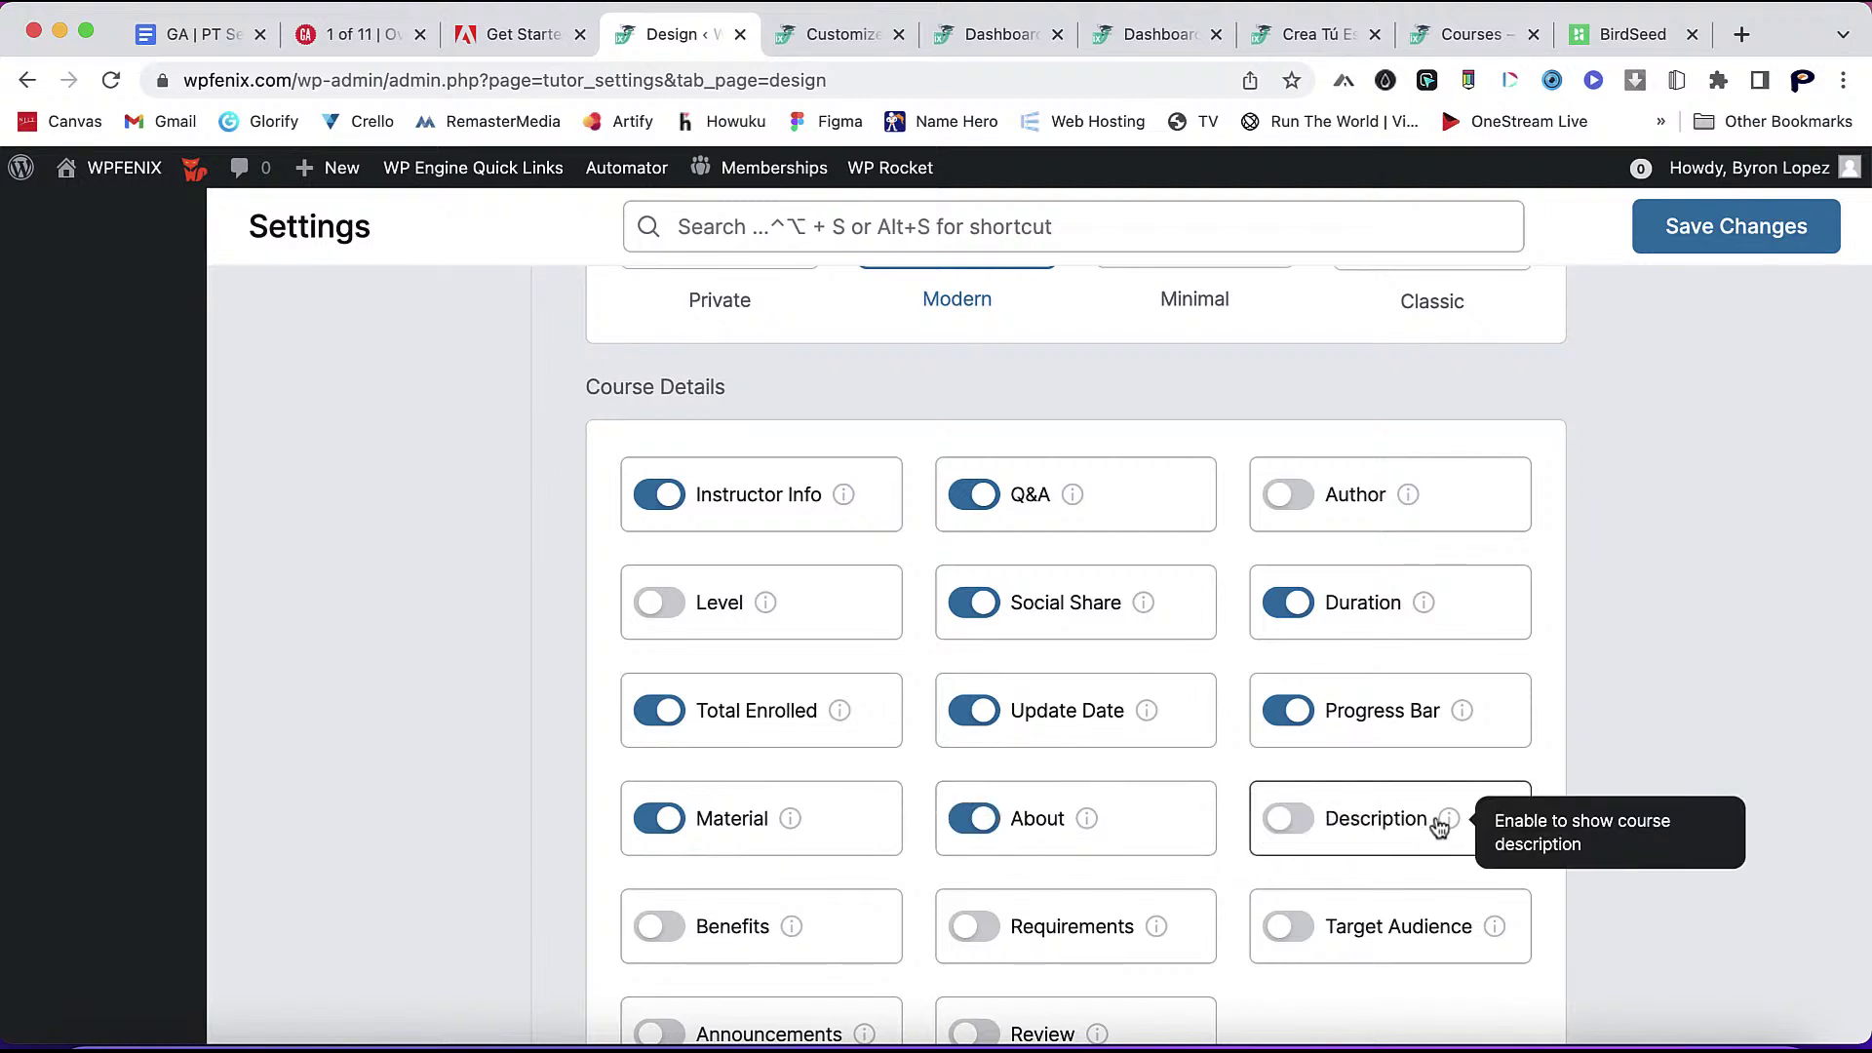
{"action": "left_click", "coordinate": [1316, 826]}
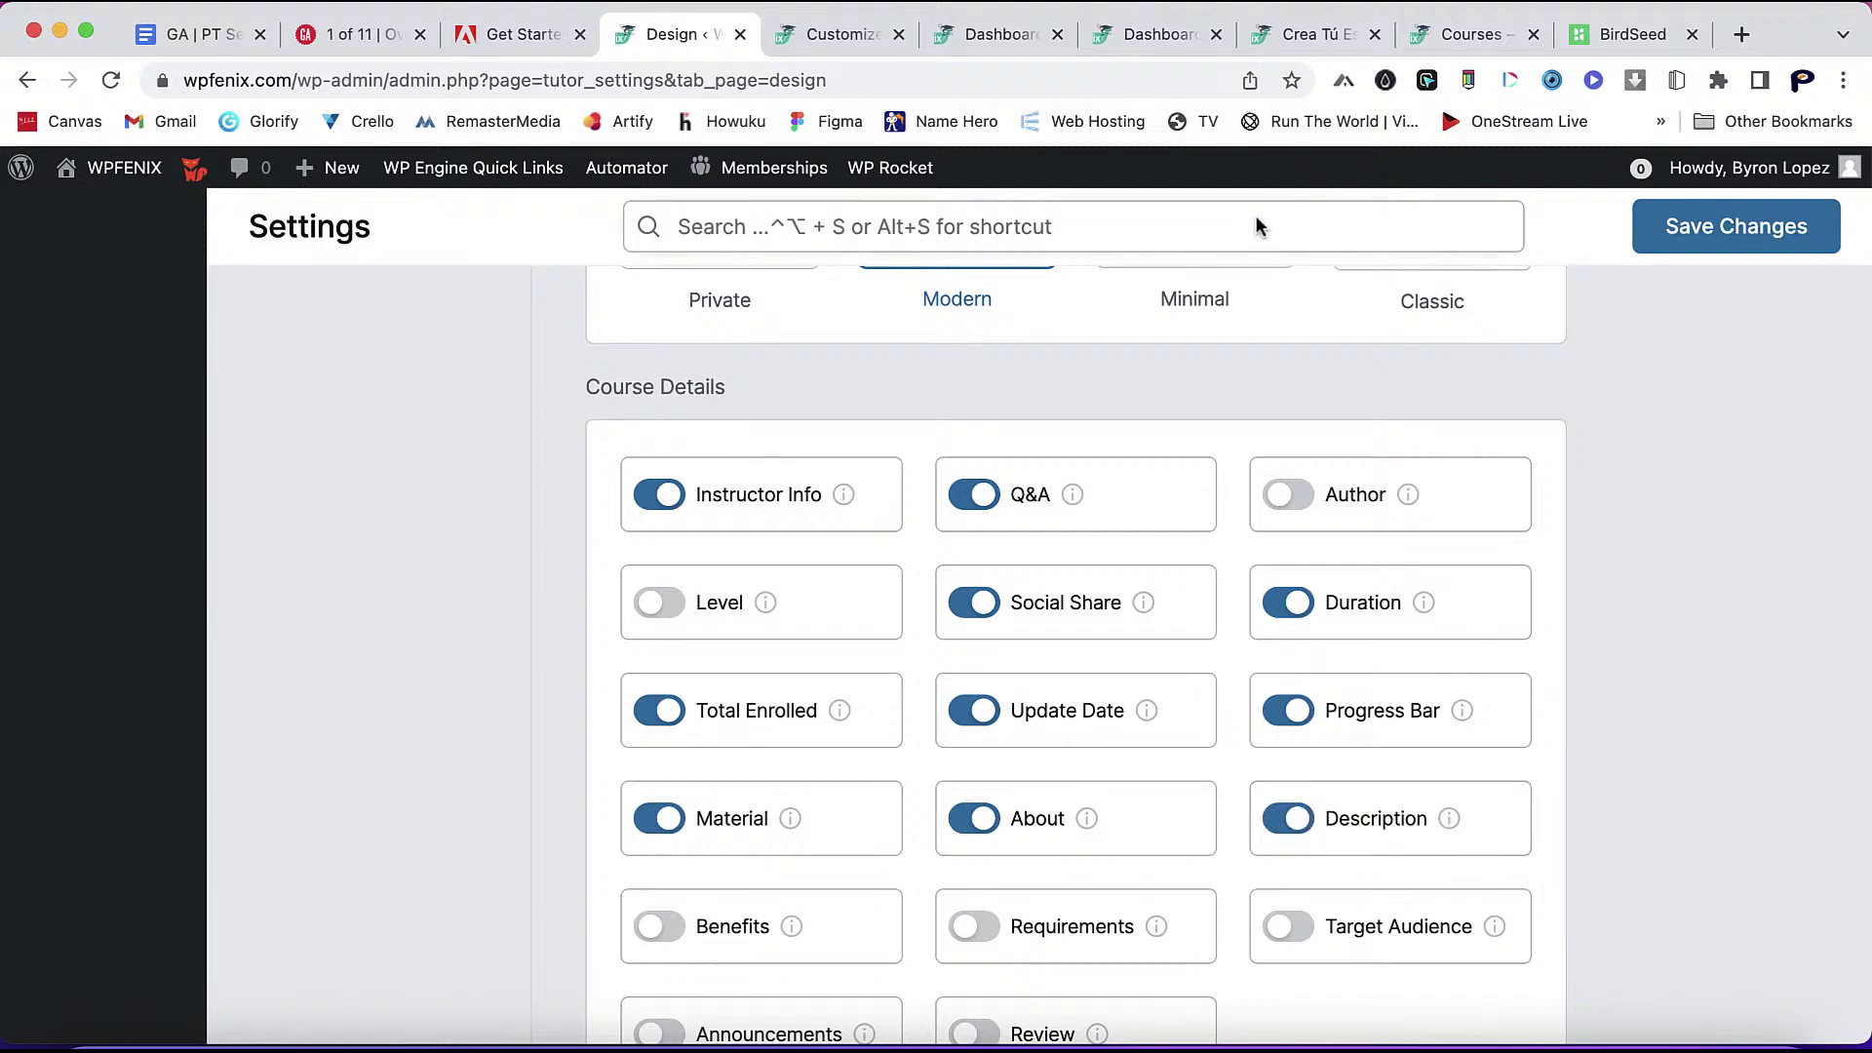
- On the Divi course page, view the Curriculum list, then Course Info again
{"action": "left_click", "coordinate": [1470, 35]}
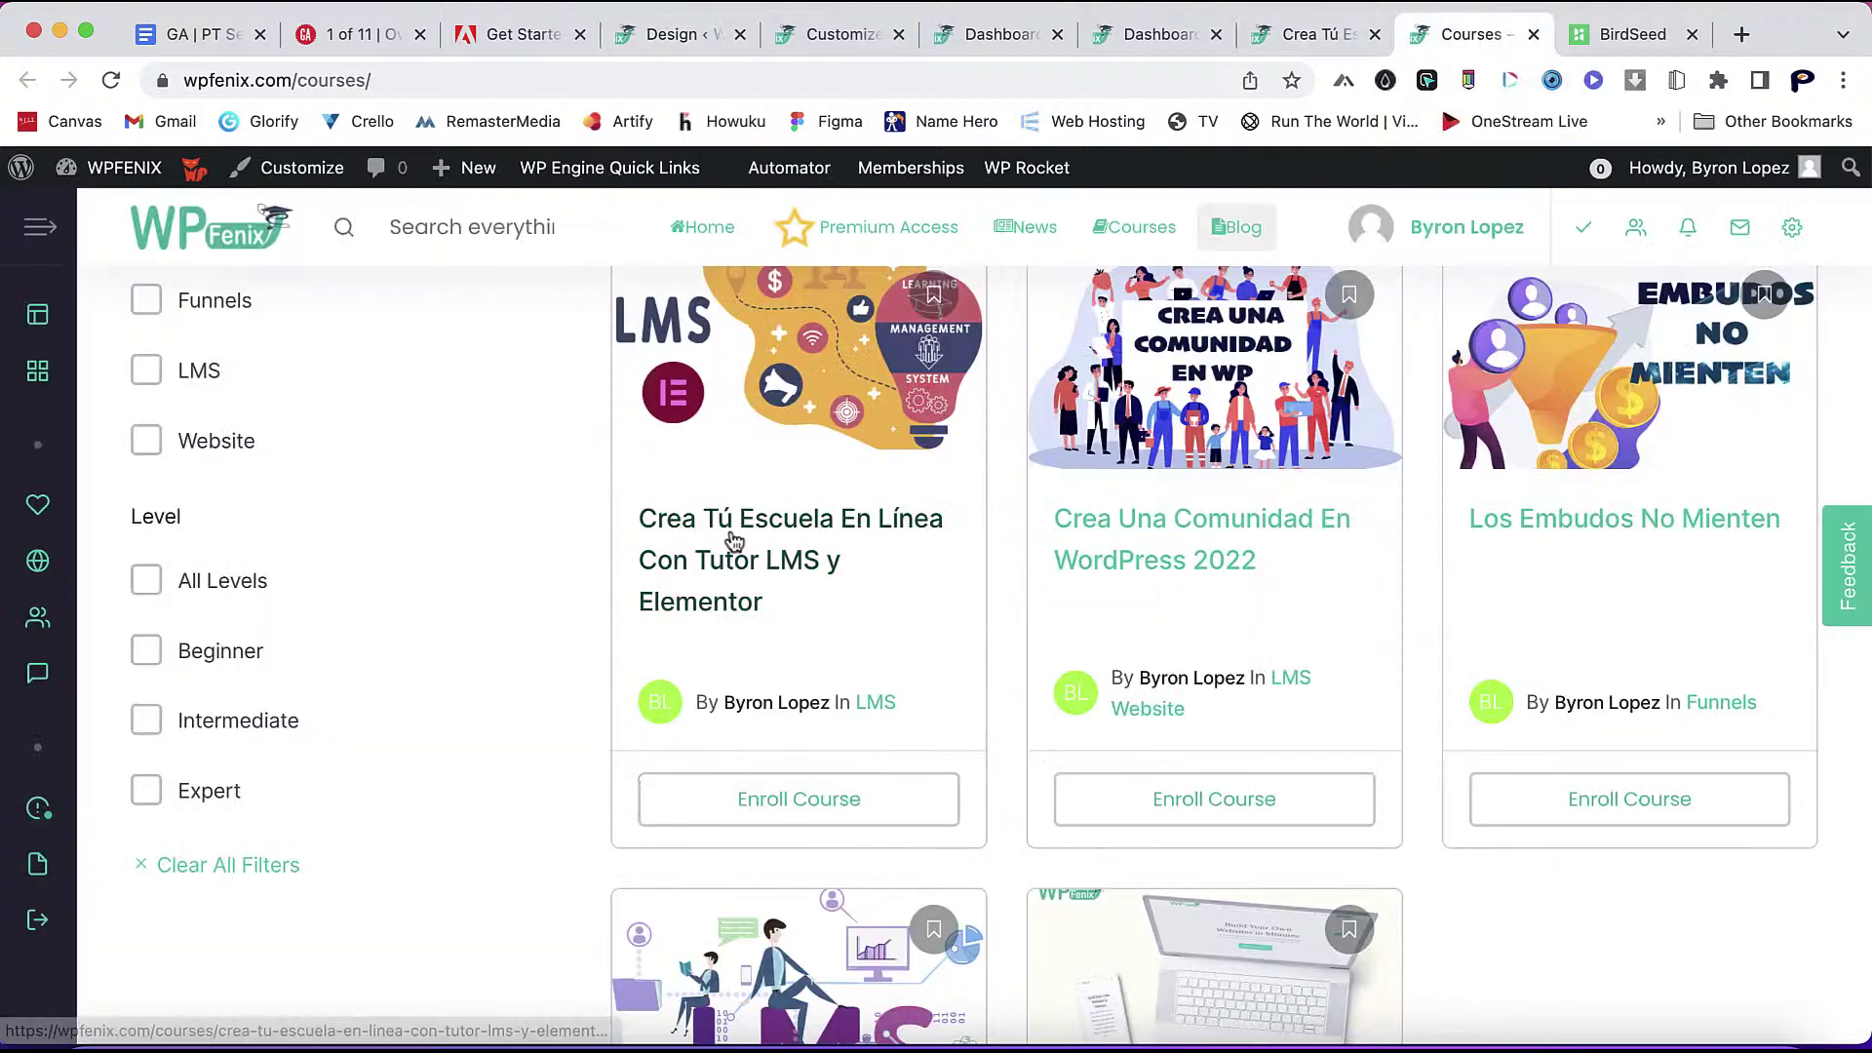
{"action": "left_click", "coordinate": [1312, 34]}
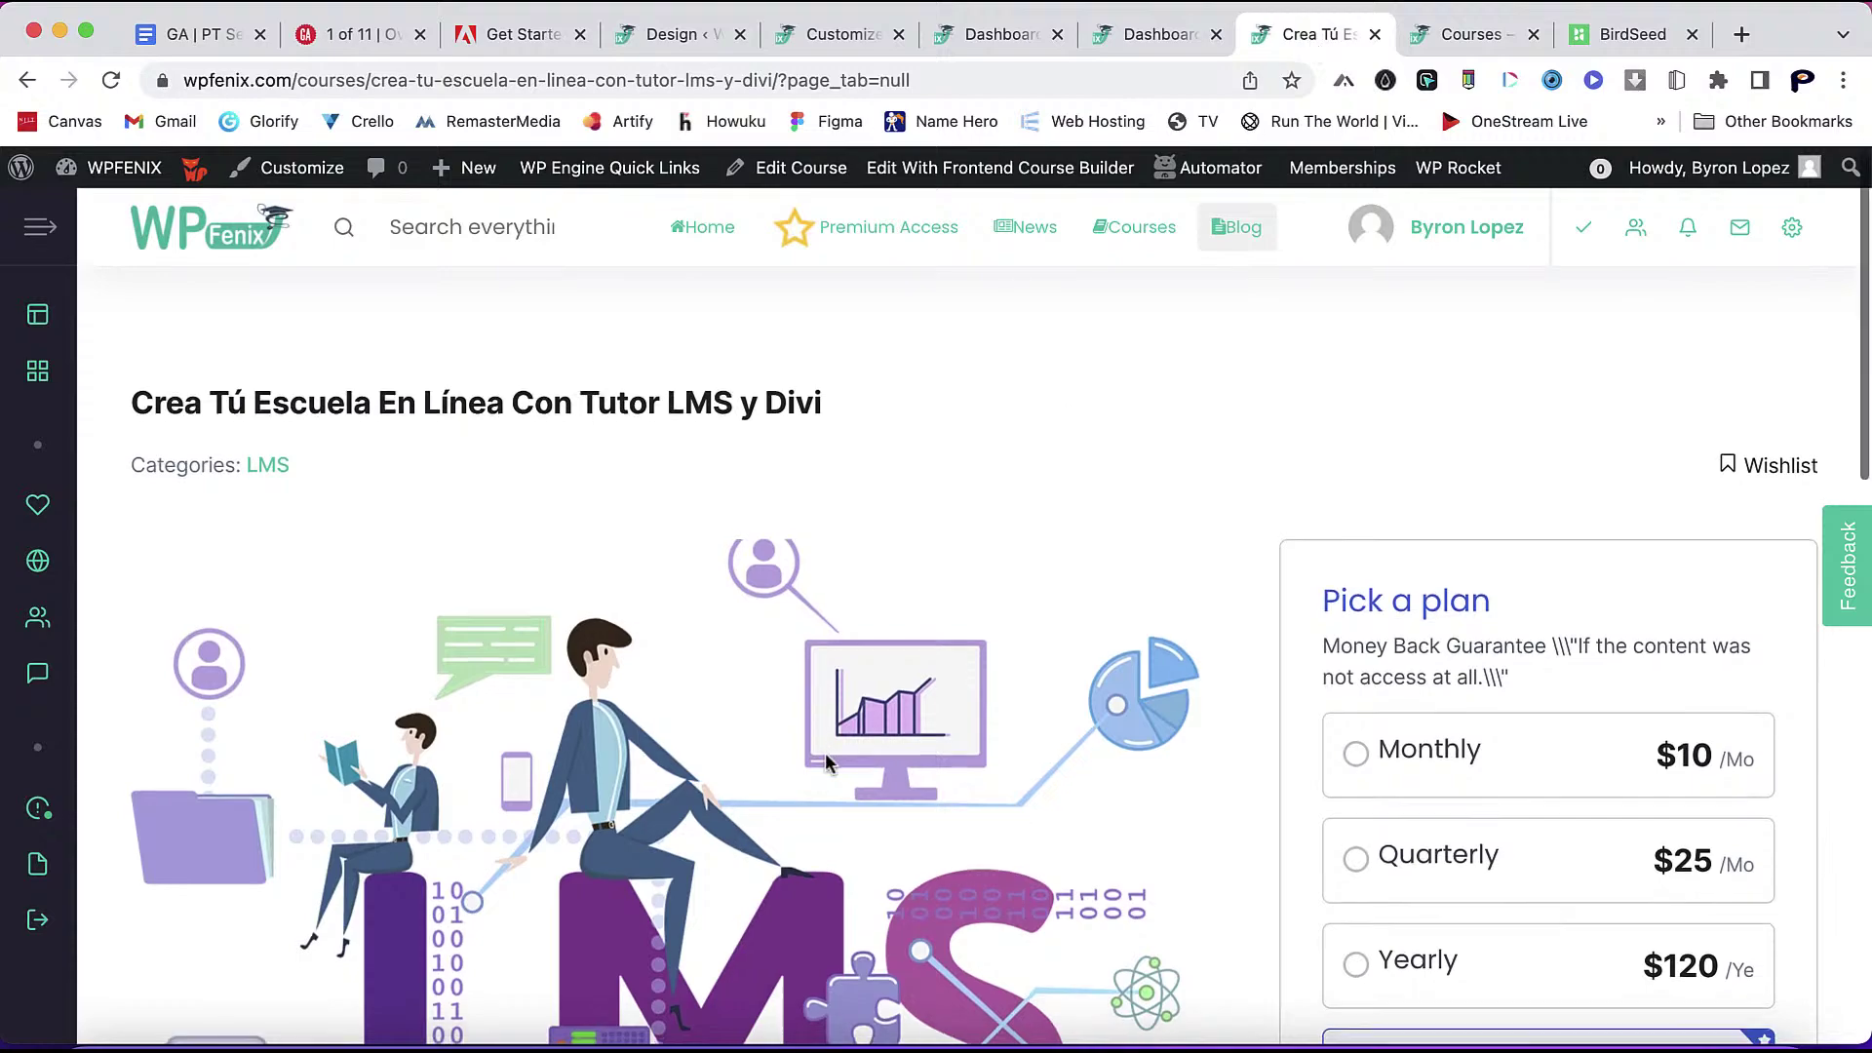
{"action": "scroll", "coordinate": [825, 756], "scroll_direction": "down", "scroll_amount": 10}
{"action": "left_click", "coordinate": [374, 414]}
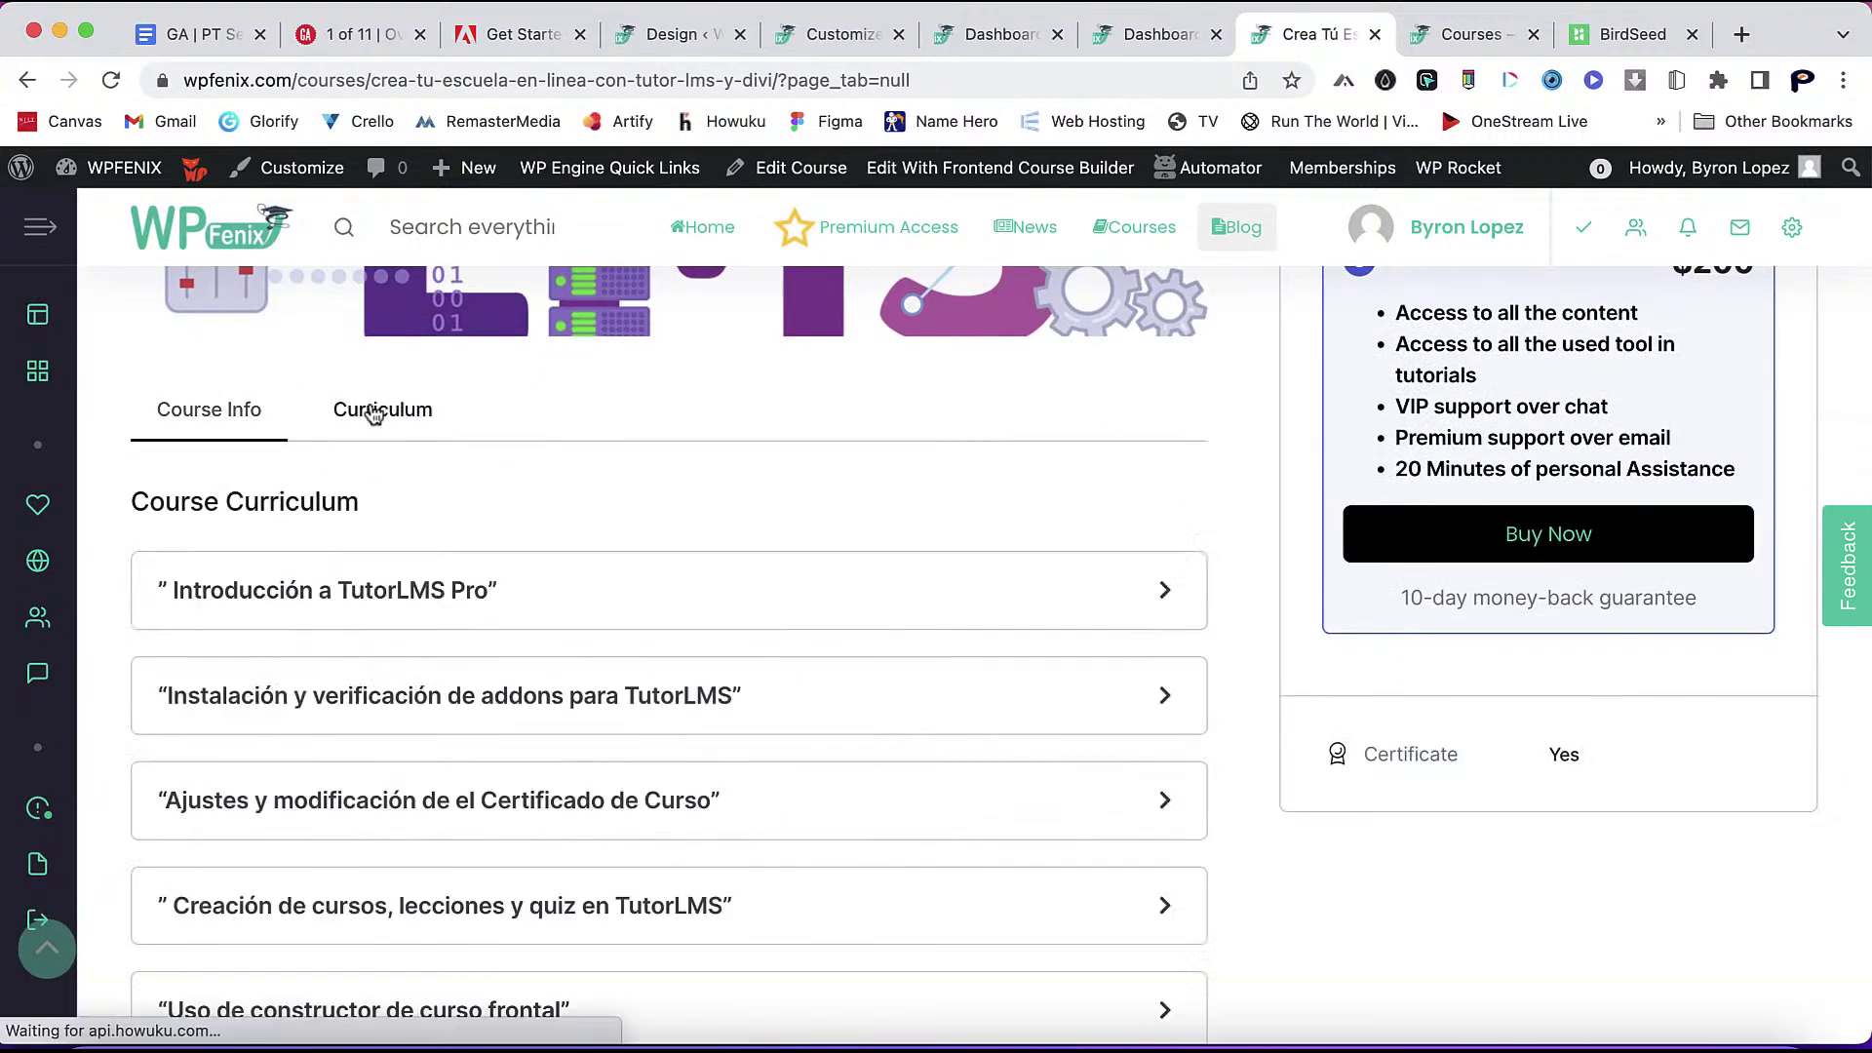
{"action": "left_click", "coordinate": [236, 413]}
{"action": "scroll", "coordinate": [368, 556], "scroll_direction": "up", "scroll_amount": 4}
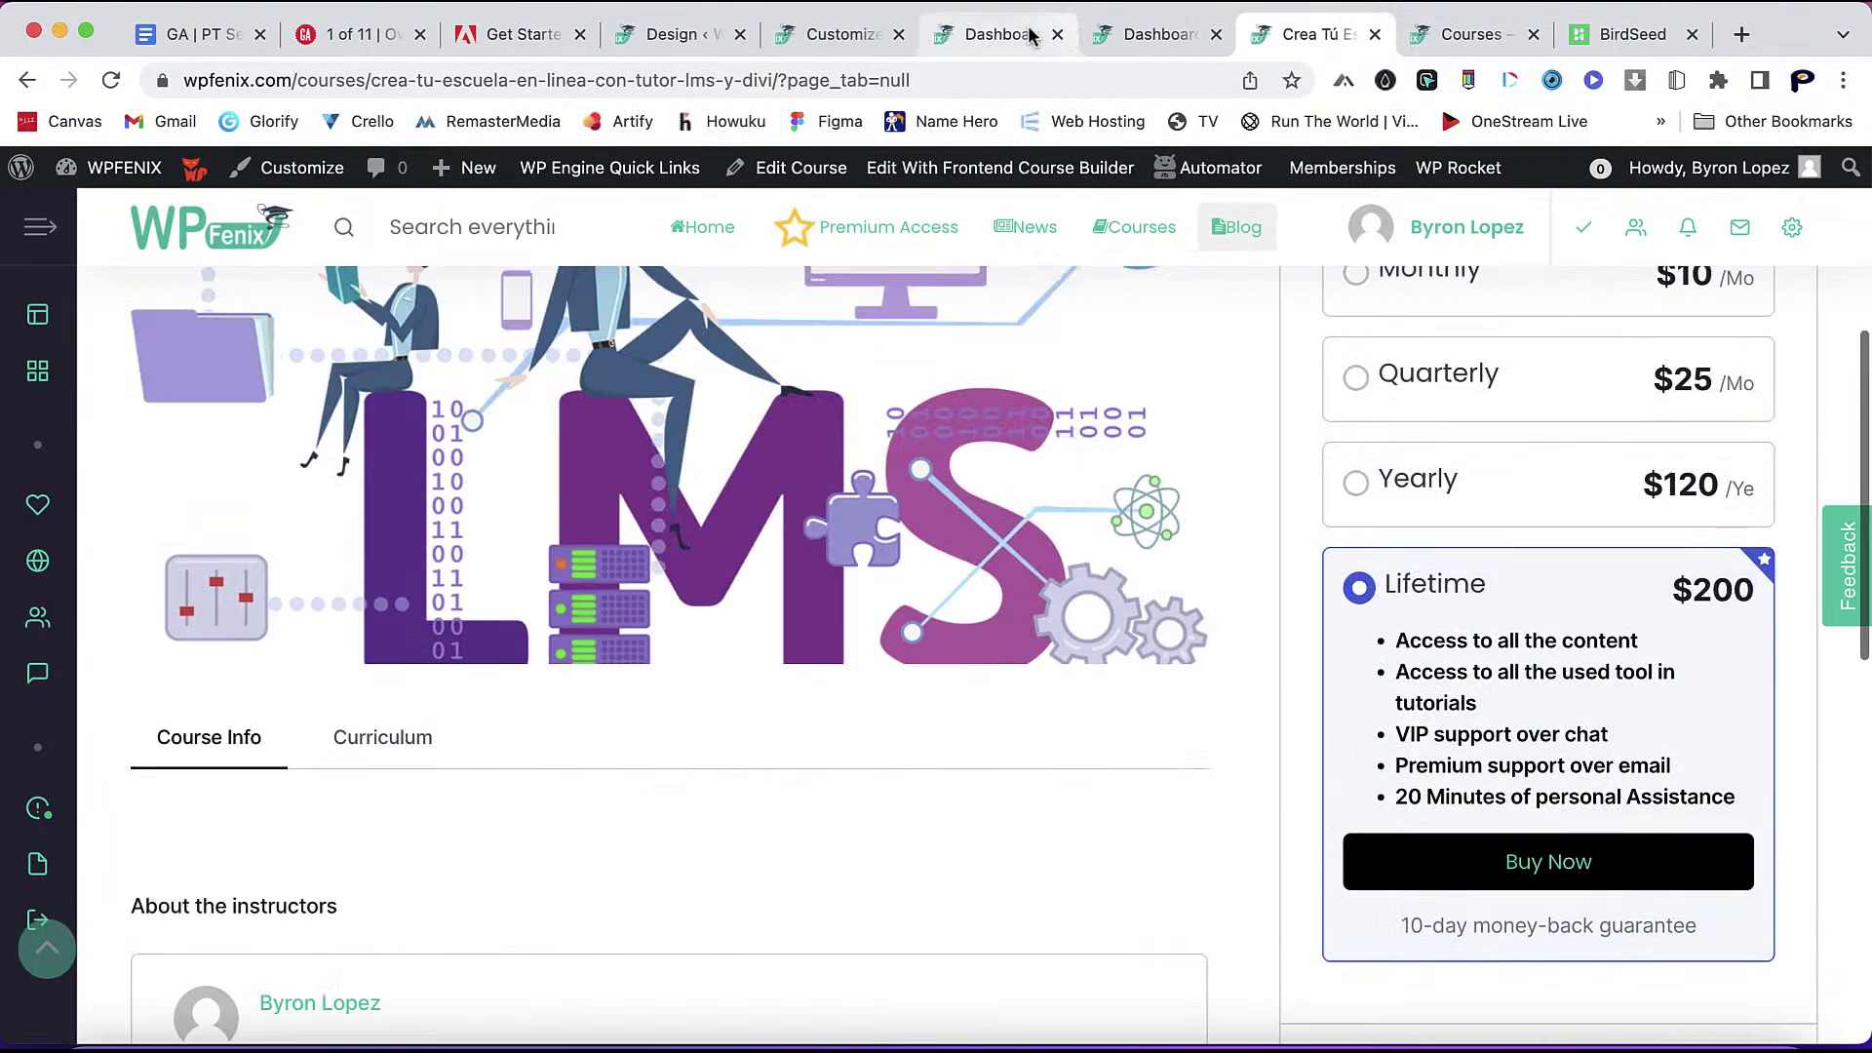
- Turn on the Benefits, Requirements and Target Audience course details
{"action": "left_click", "coordinate": [663, 35]}
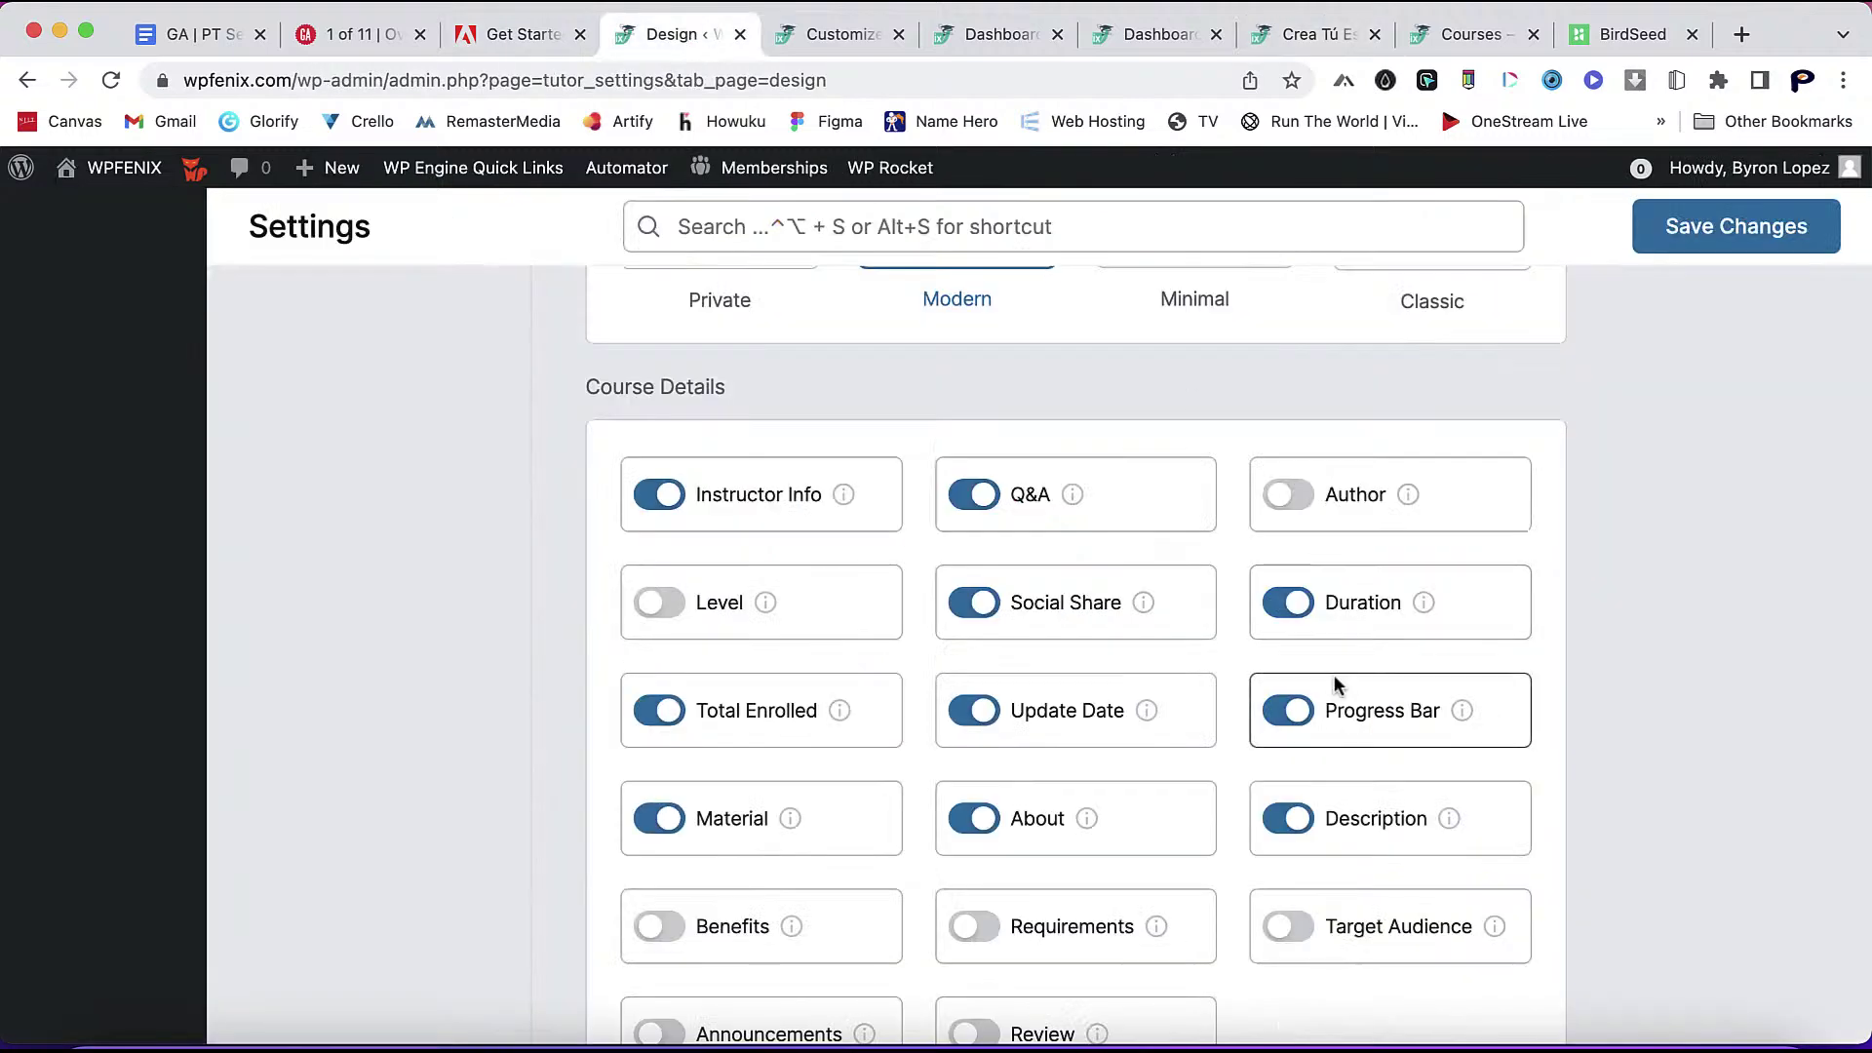
{"action": "scroll", "coordinate": [1334, 675], "scroll_direction": "down", "scroll_amount": 2}
{"action": "mouse_move", "coordinate": [788, 714]}
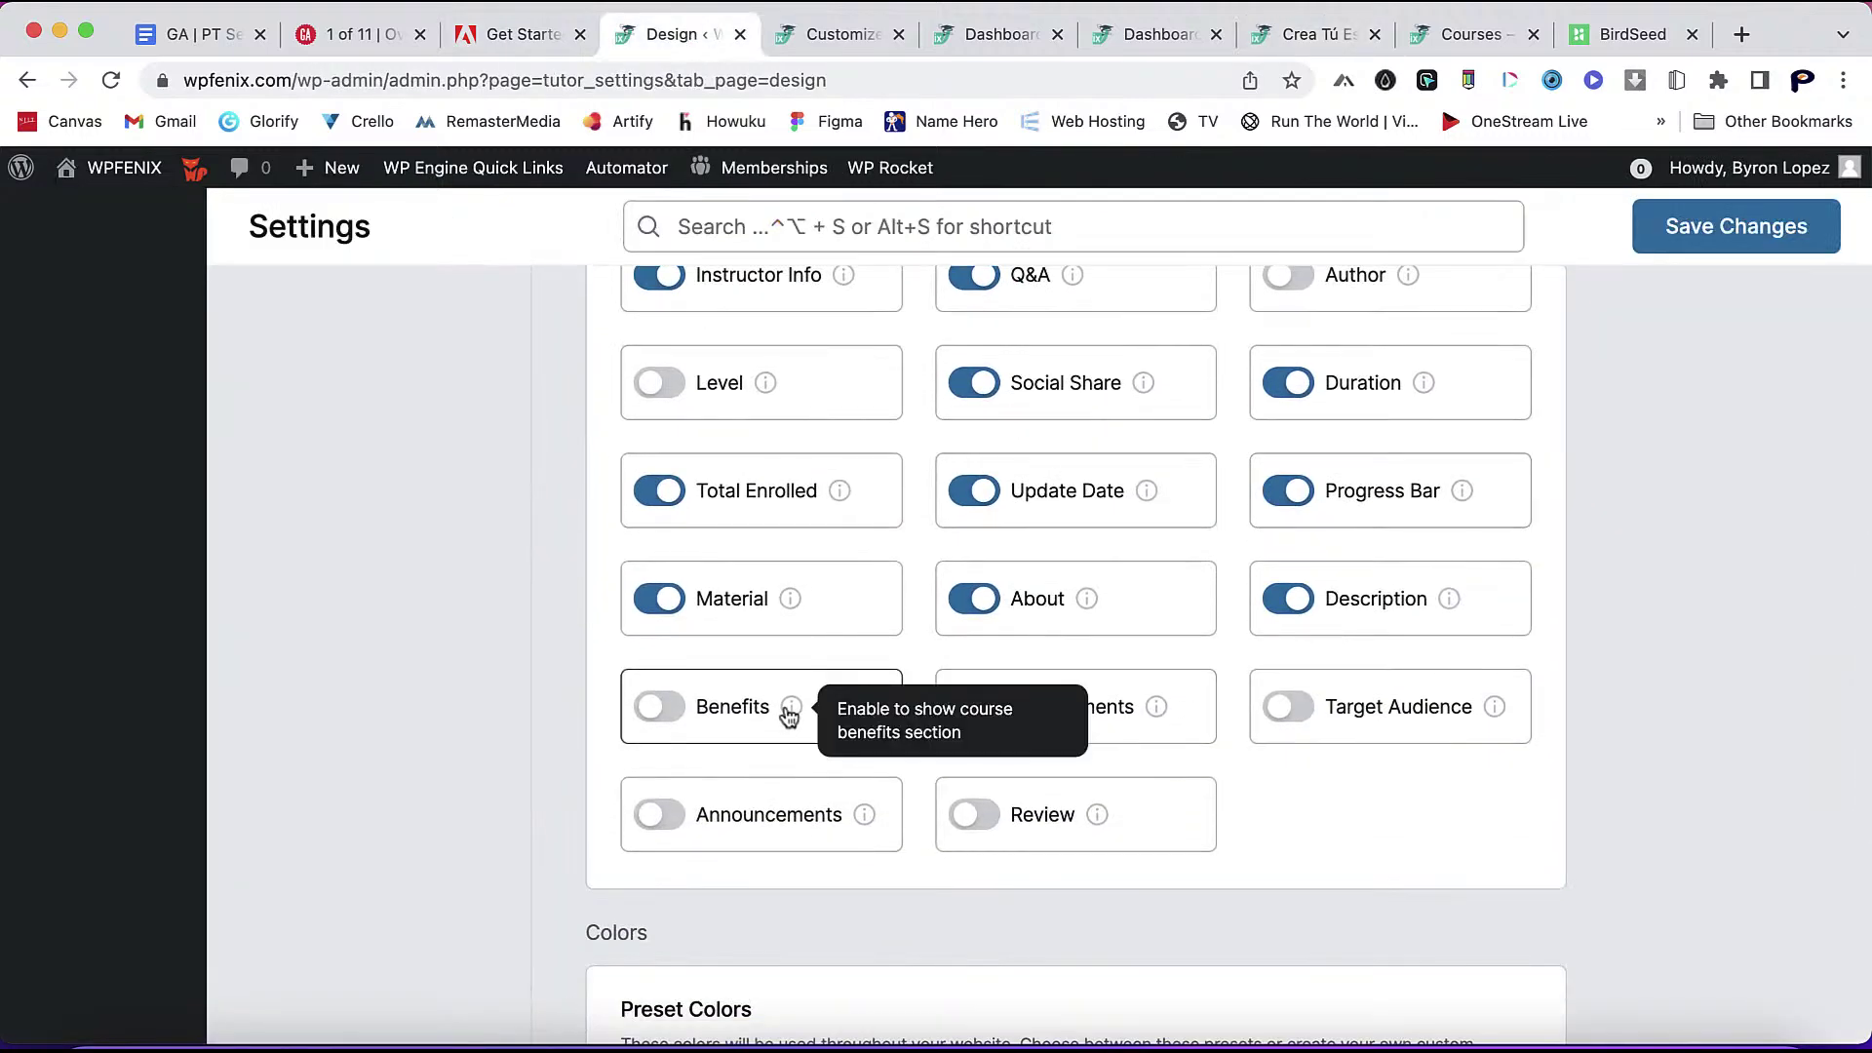
{"action": "left_click", "coordinate": [645, 708]}
{"action": "mouse_move", "coordinate": [1154, 713]}
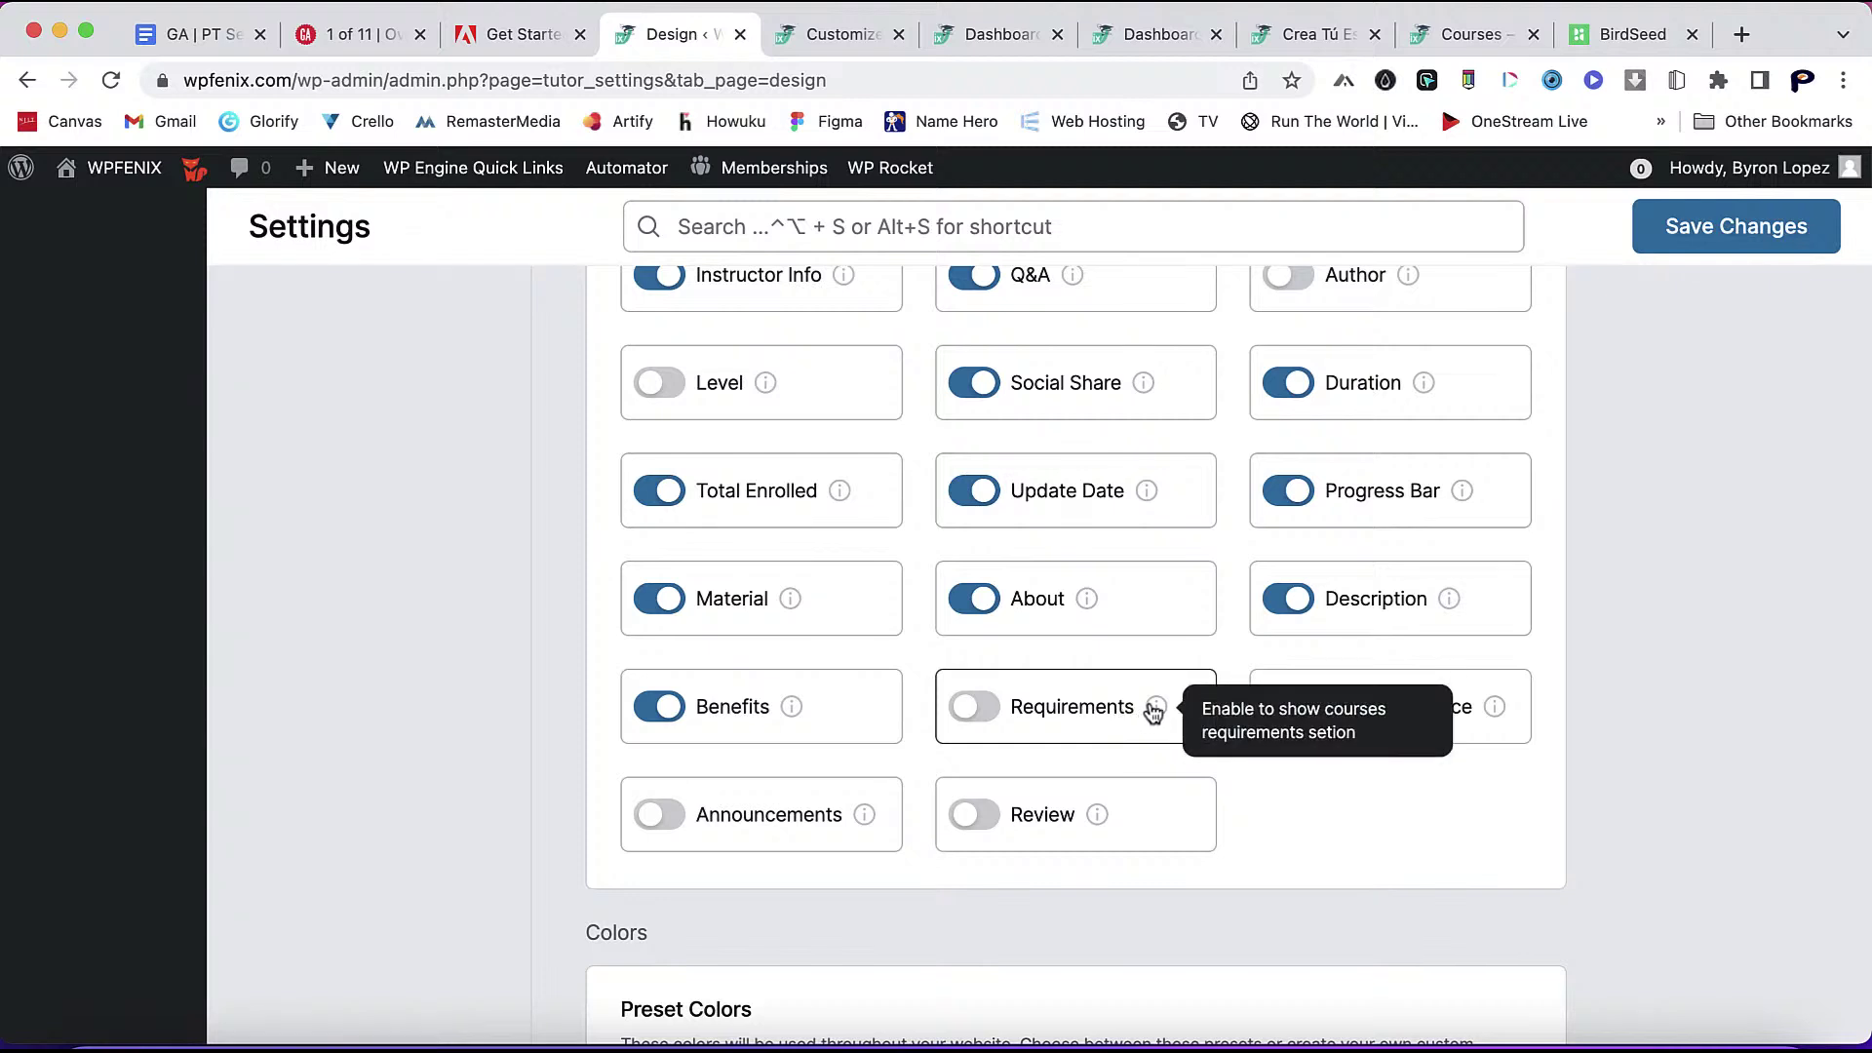
{"action": "left_click", "coordinate": [979, 717]}
{"action": "mouse_move", "coordinate": [1496, 715]}
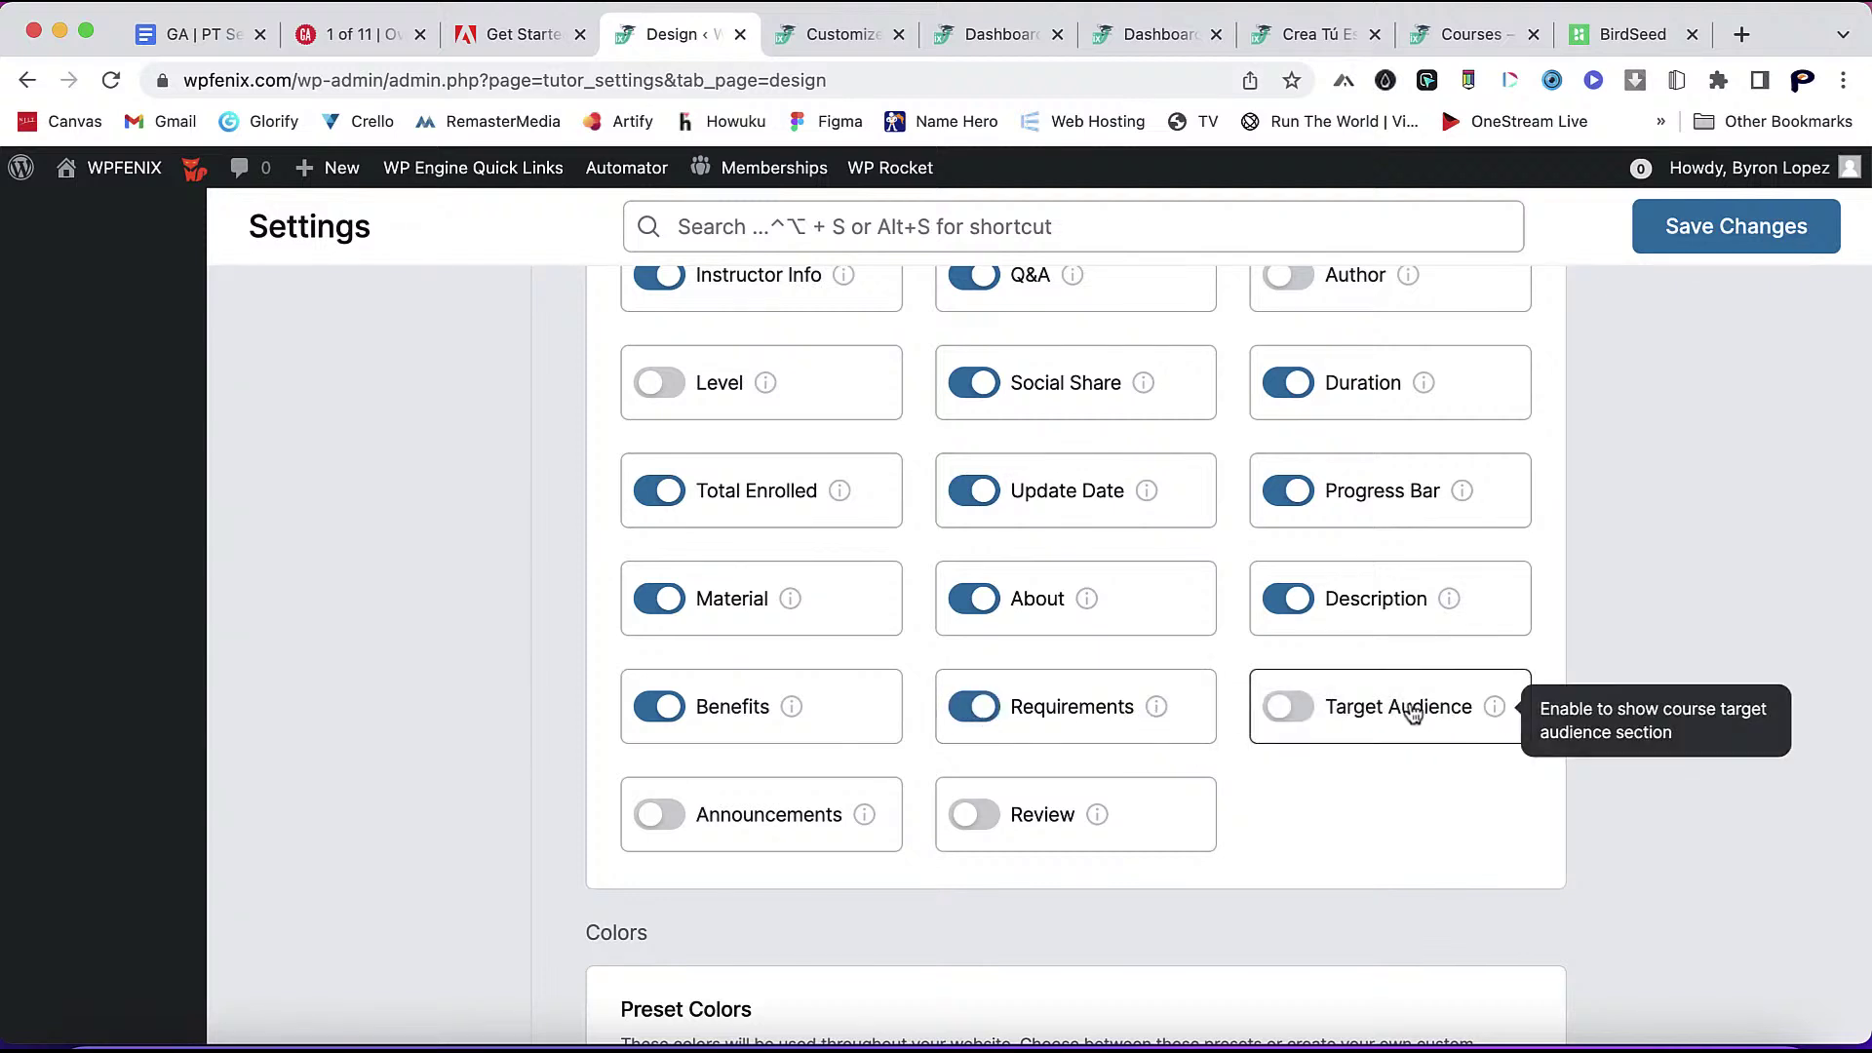
{"action": "left_click", "coordinate": [1288, 708]}
- Turn on Announcements and Review, save the settings, and return to the course page
{"action": "mouse_move", "coordinate": [853, 823]}
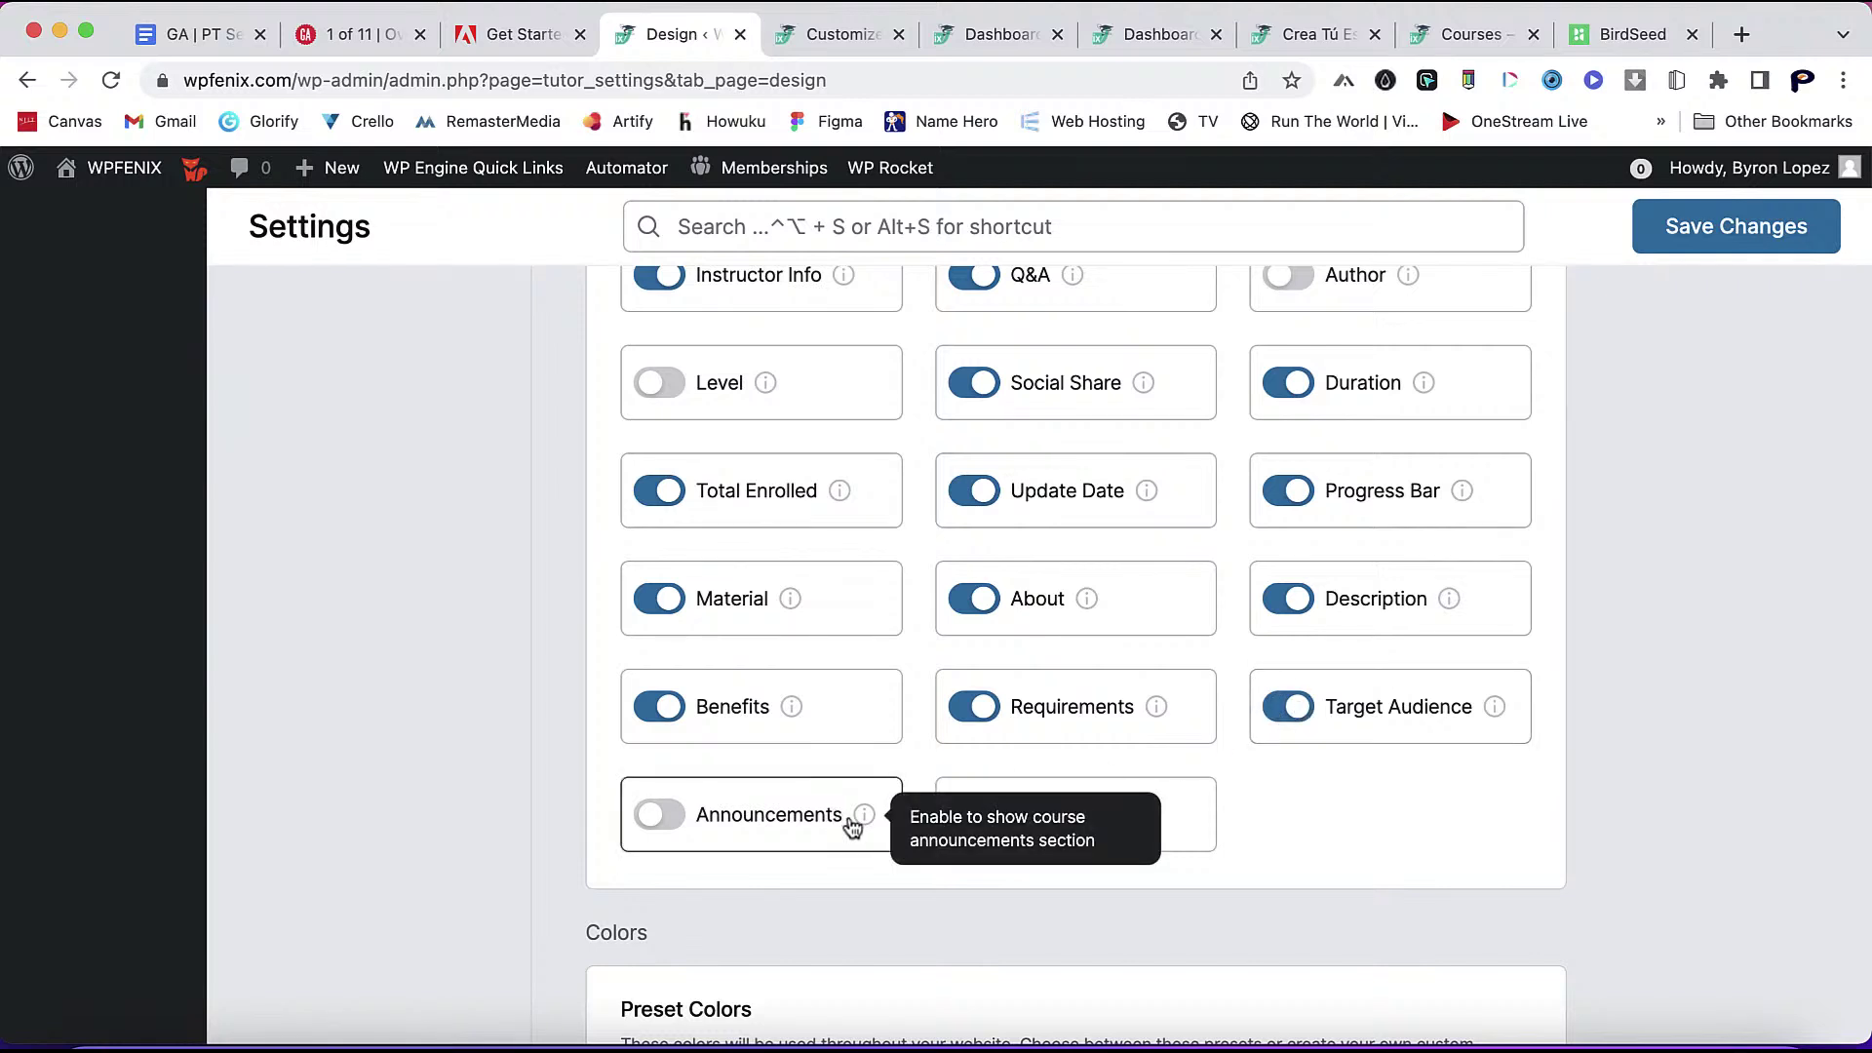
{"action": "left_click", "coordinate": [652, 816]}
{"action": "mouse_move", "coordinate": [1096, 817]}
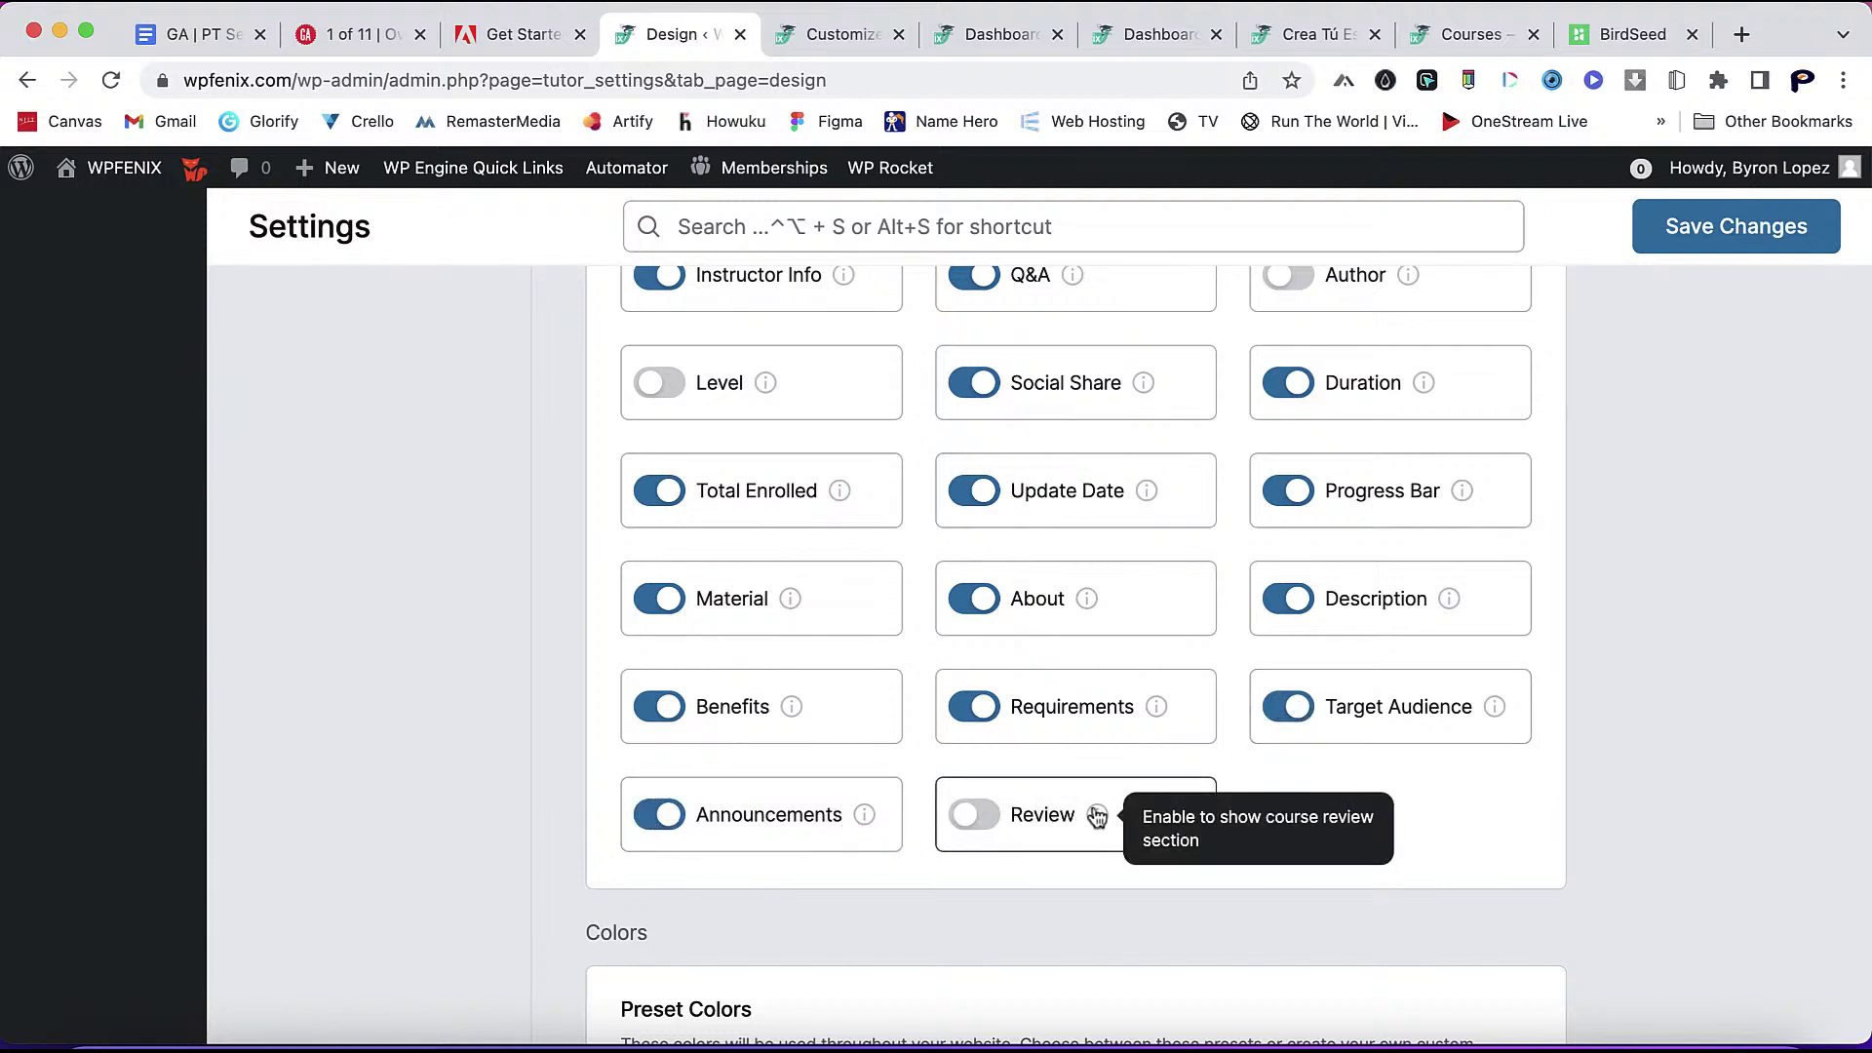
{"action": "left_click", "coordinate": [973, 815]}
{"action": "scroll", "coordinate": [1086, 932], "scroll_direction": "down", "scroll_amount": 7}
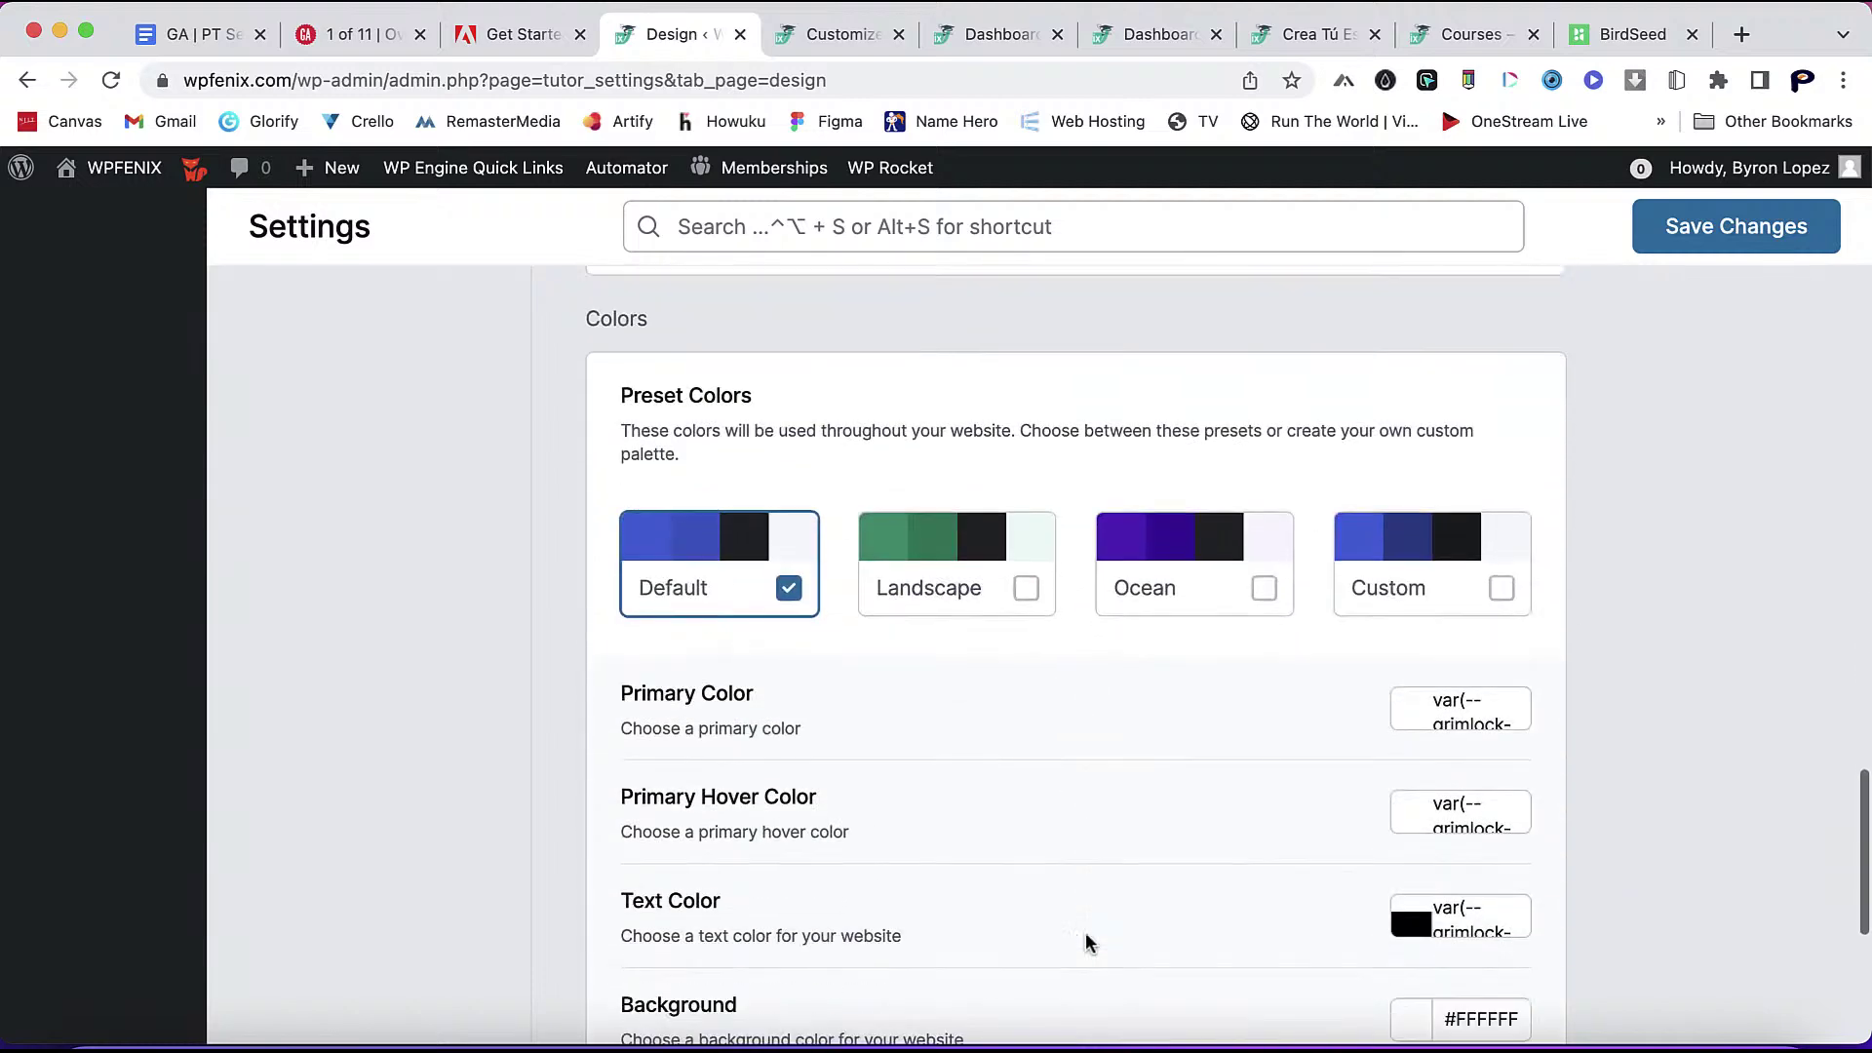
{"action": "left_click", "coordinate": [1671, 227]}
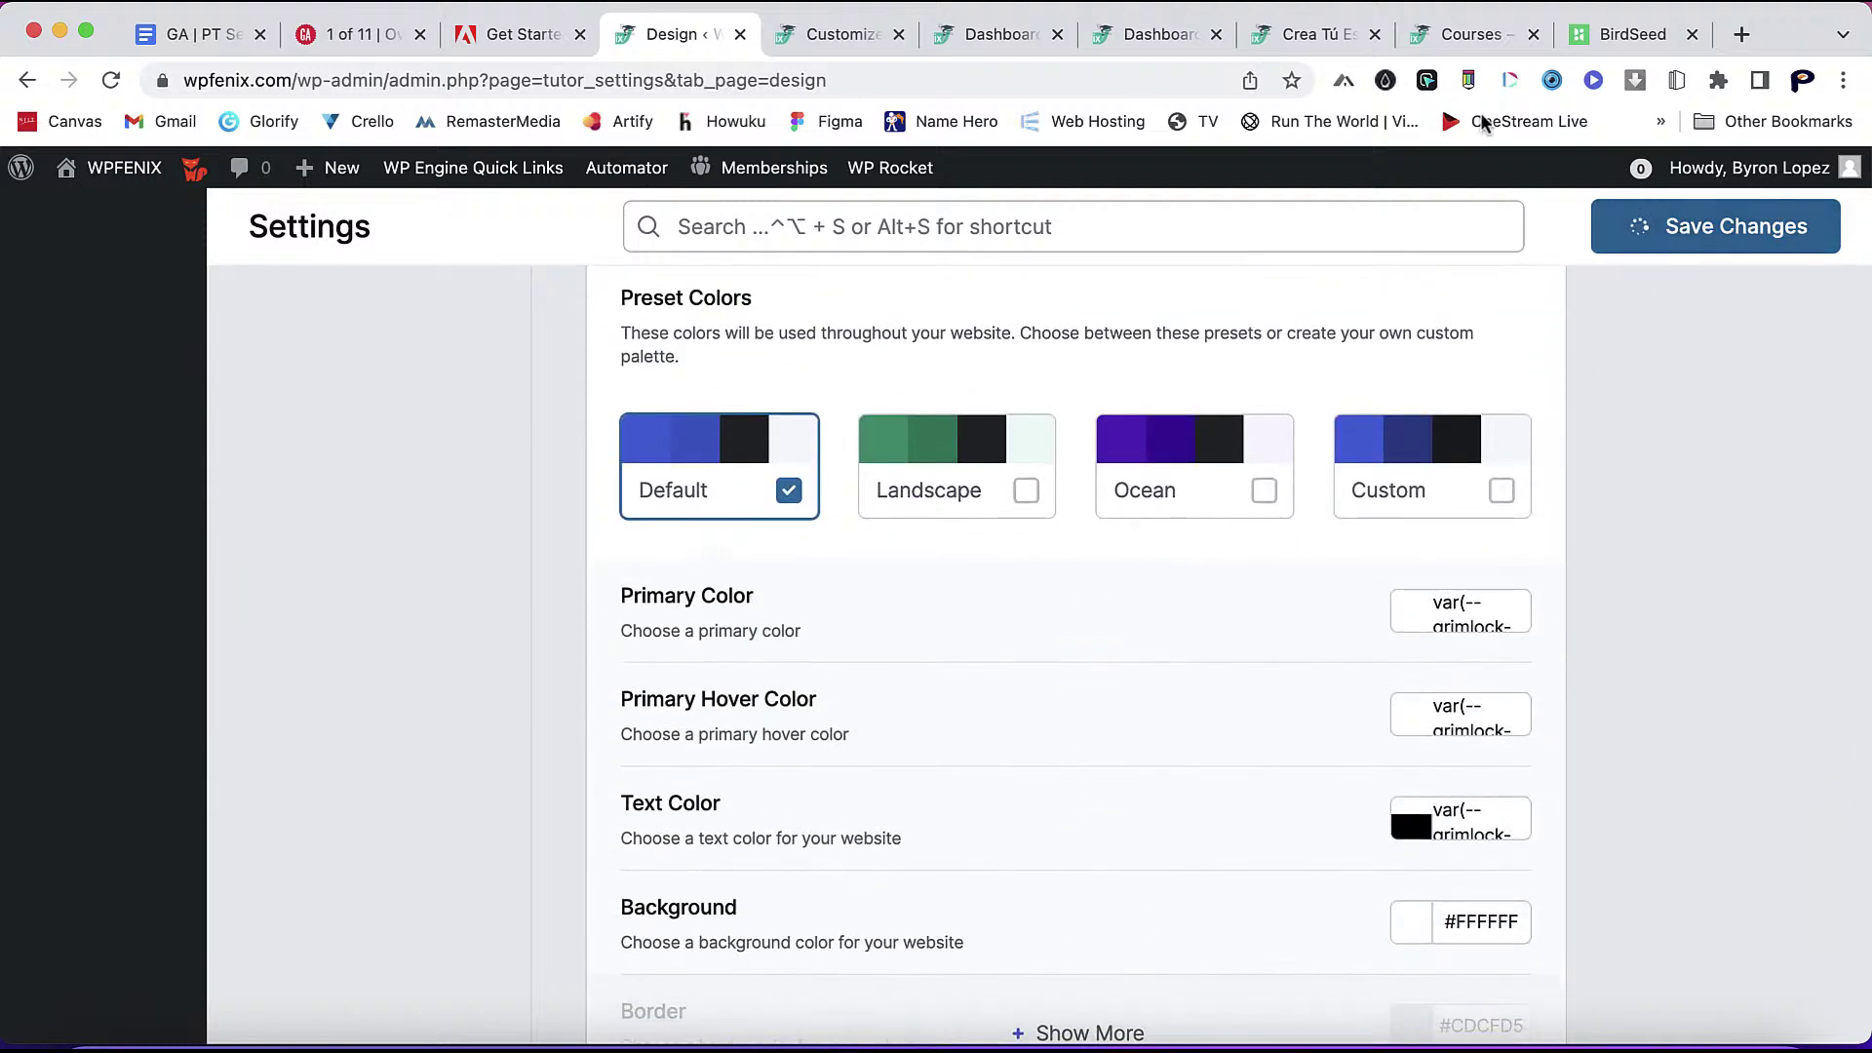
{"action": "left_click", "coordinate": [1318, 35]}
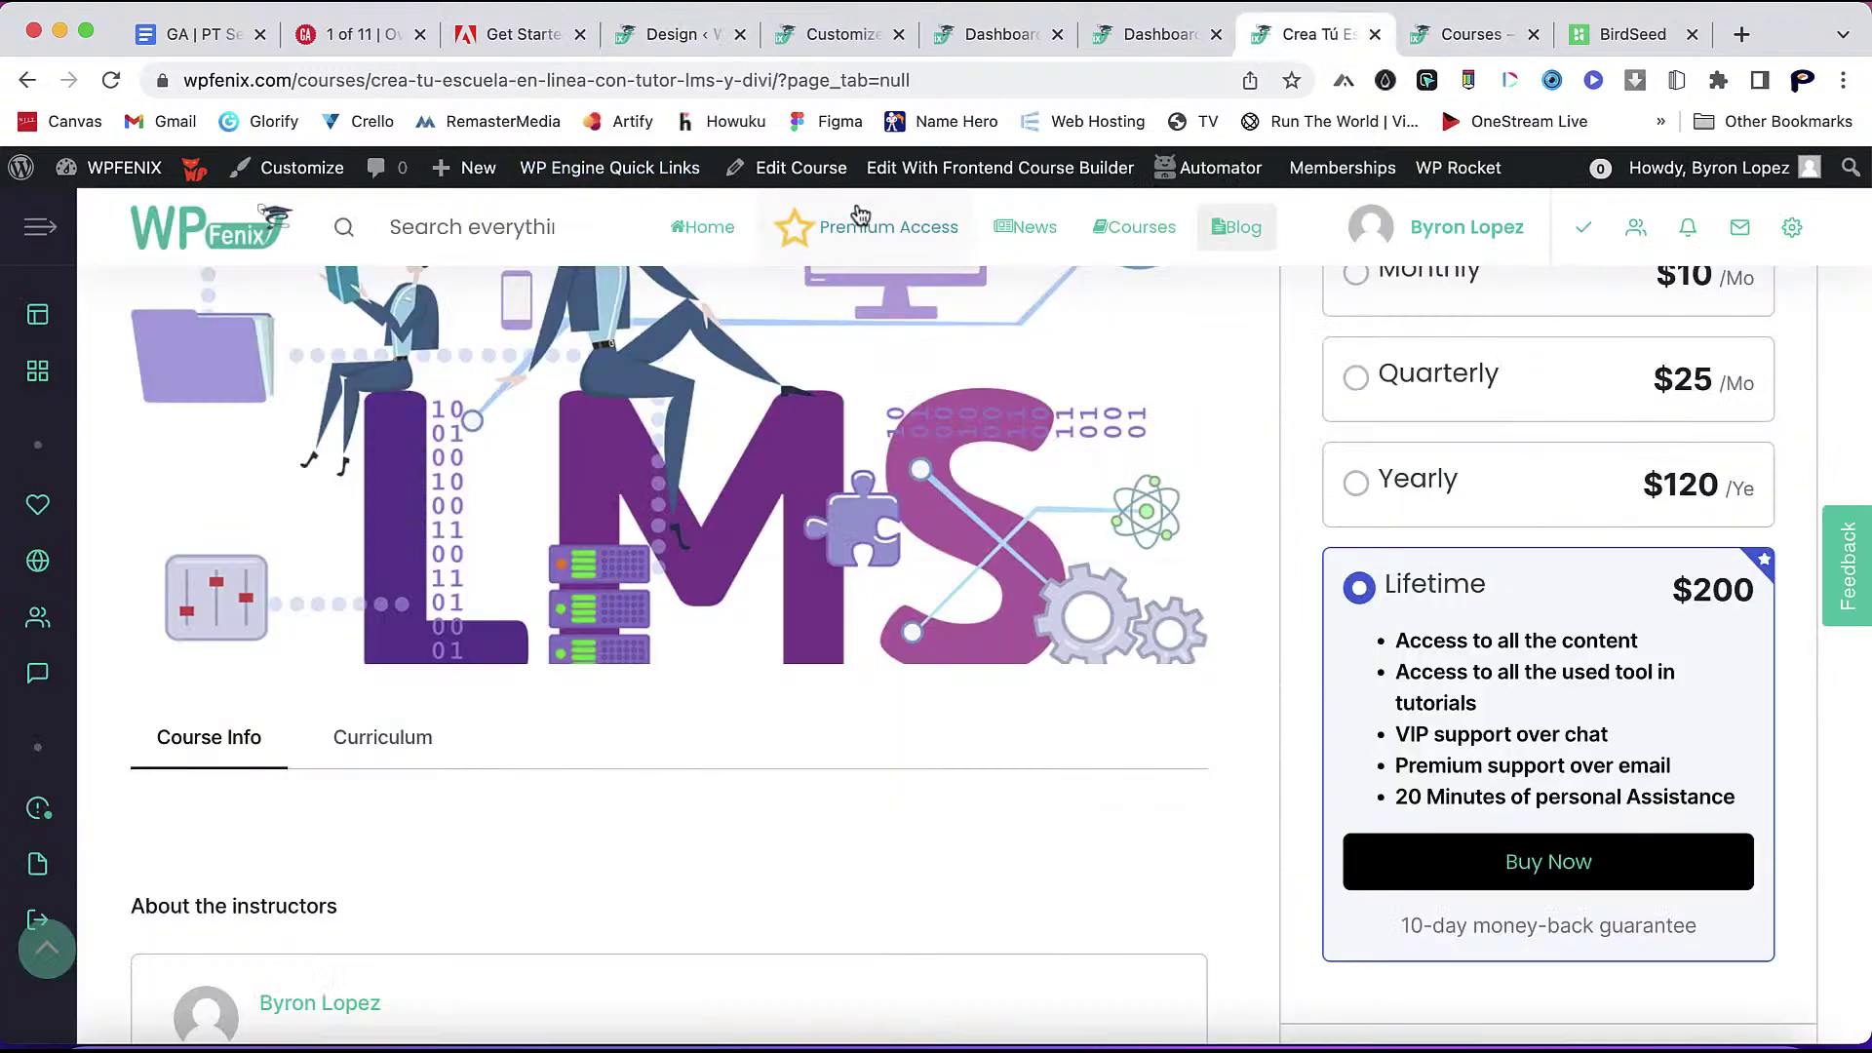
- Clear the site cache with WP Rocket so the course page shows the updates
{"action": "mouse_move", "coordinate": [1458, 170]}
{"action": "left_click", "coordinate": [1455, 251]}
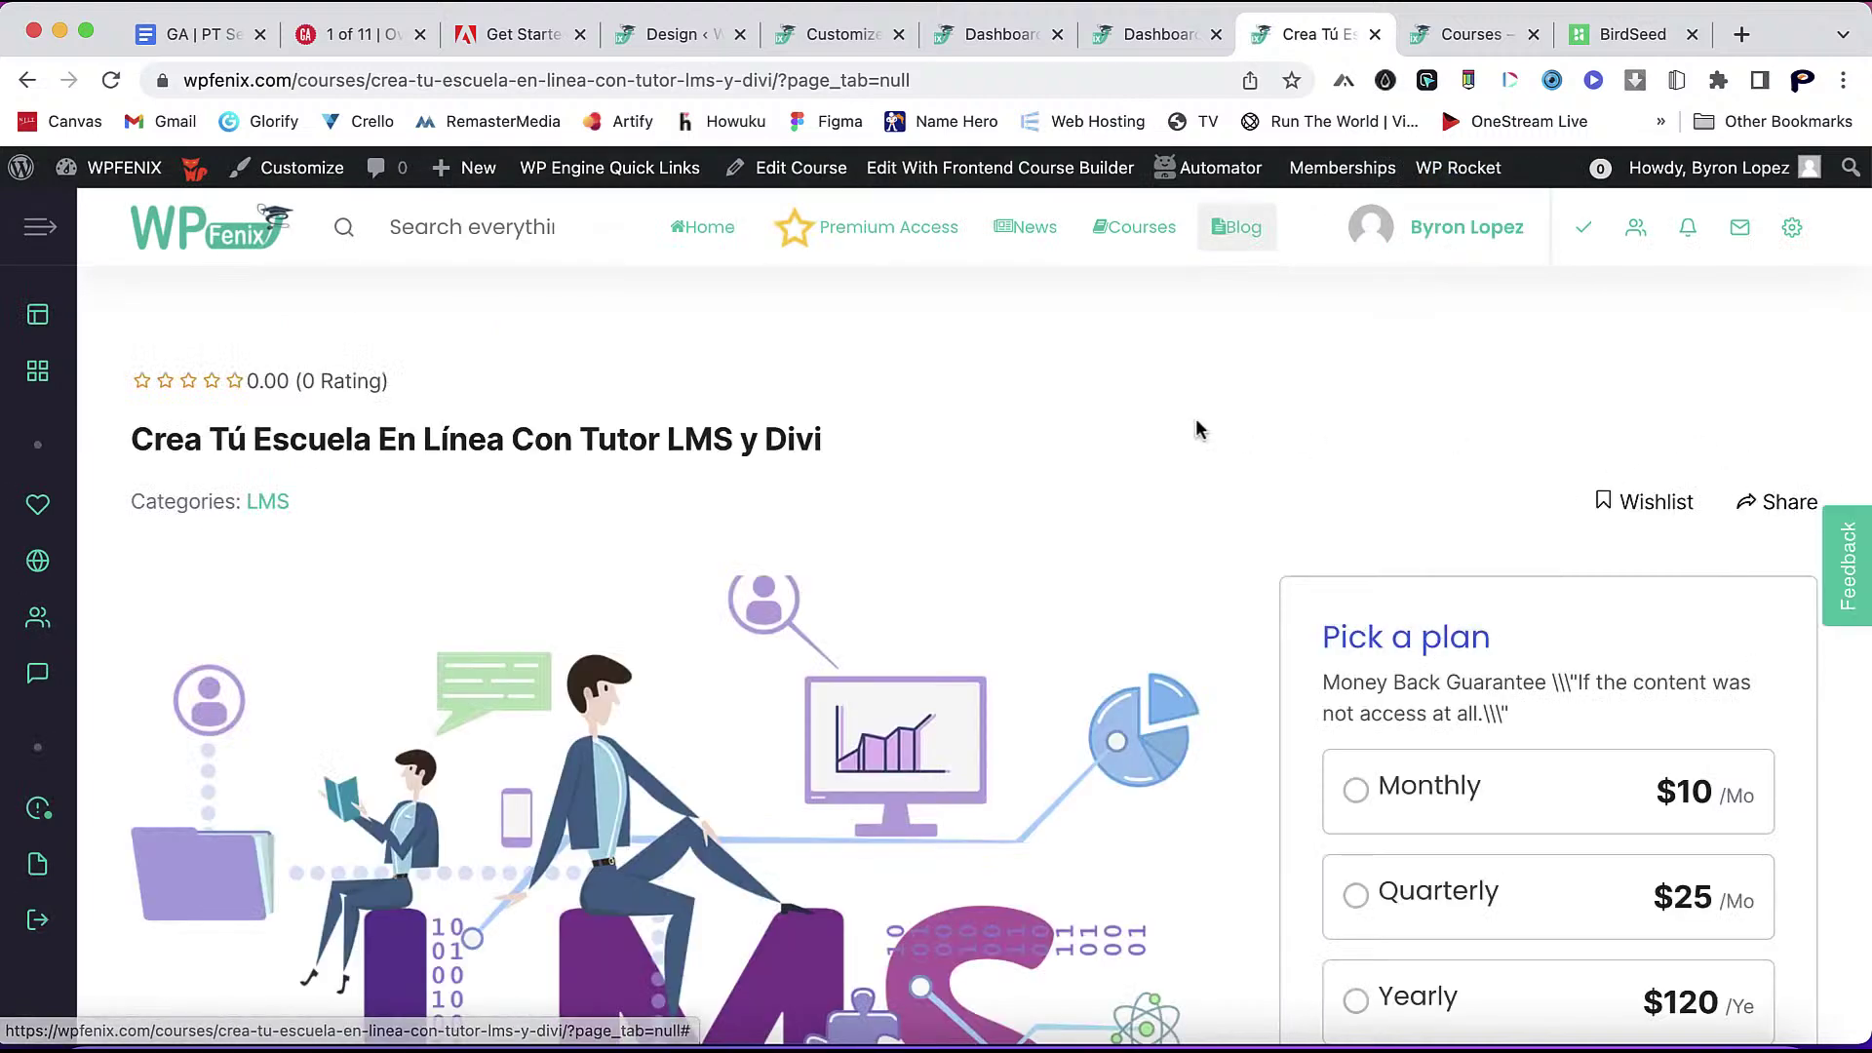
{"action": "scroll", "coordinate": [1195, 417], "scroll_direction": "down", "scroll_amount": 3}
{"action": "scroll", "coordinate": [1195, 418], "scroll_direction": "up", "scroll_amount": 3}
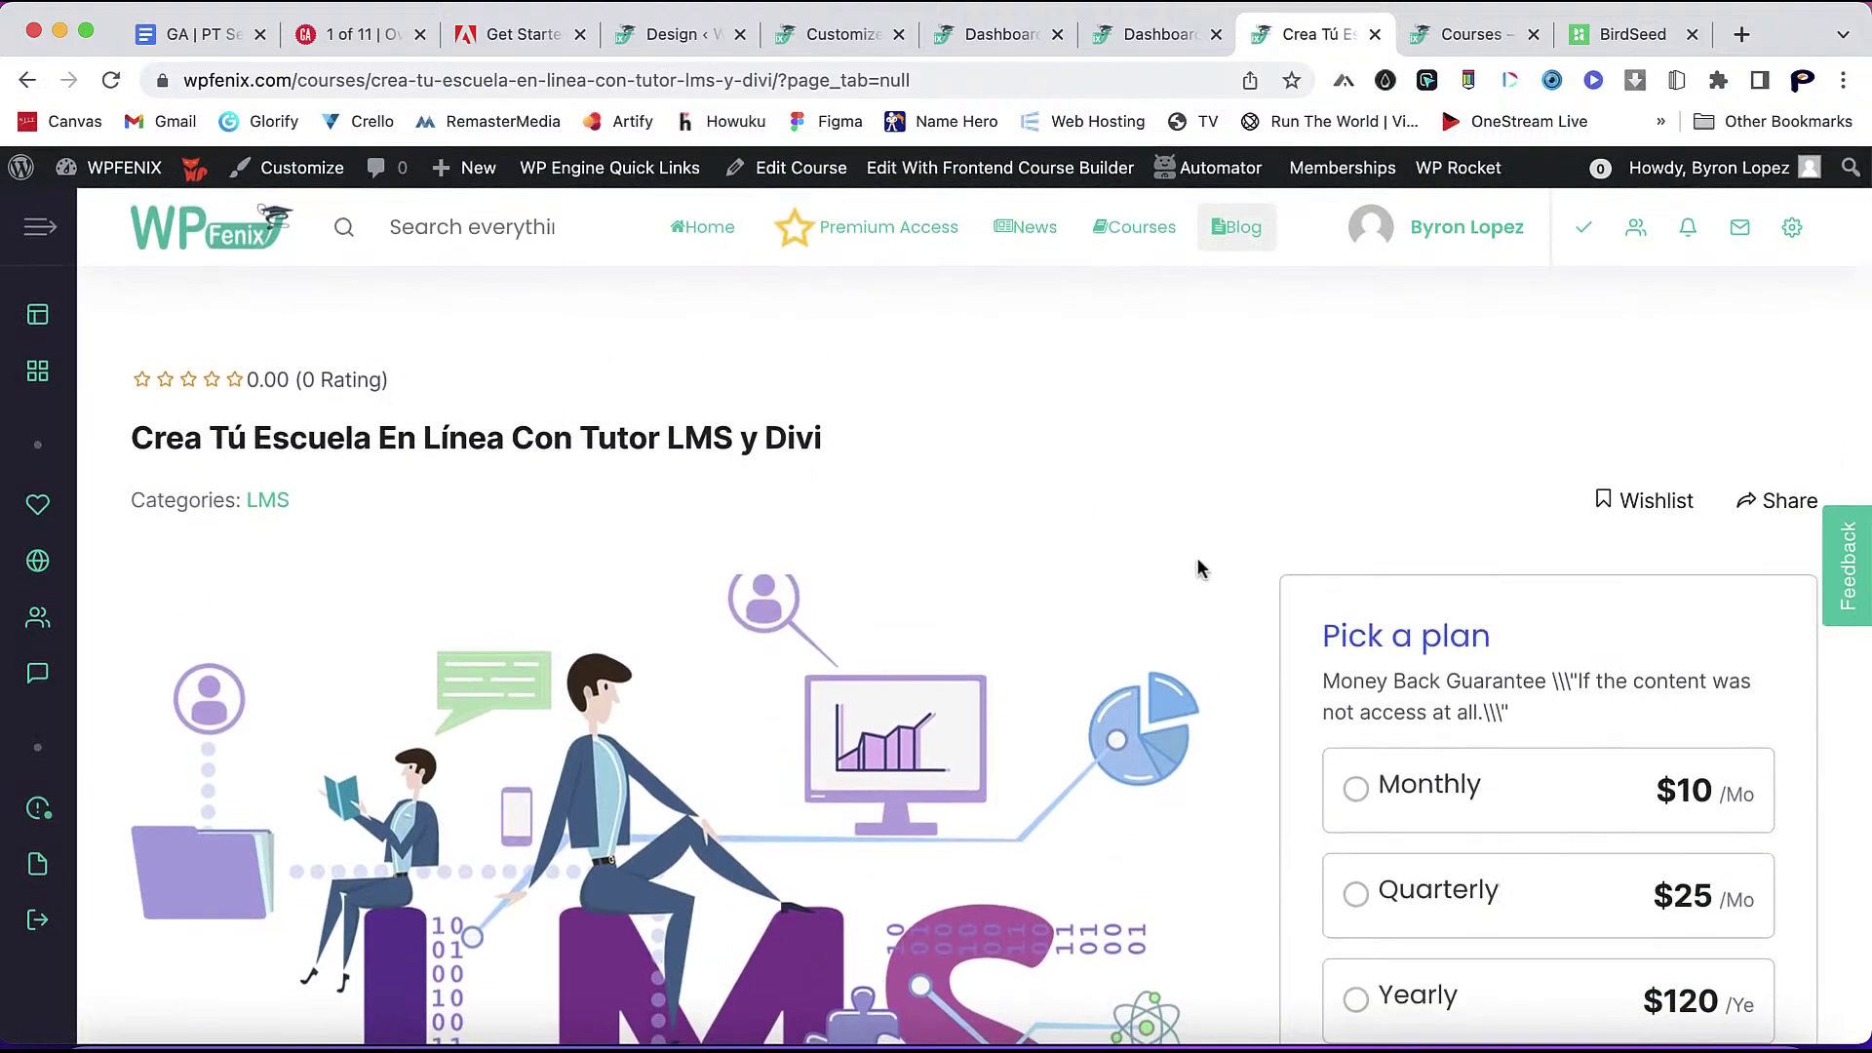
{"action": "scroll", "coordinate": [1199, 565], "scroll_direction": "down", "scroll_amount": 7}
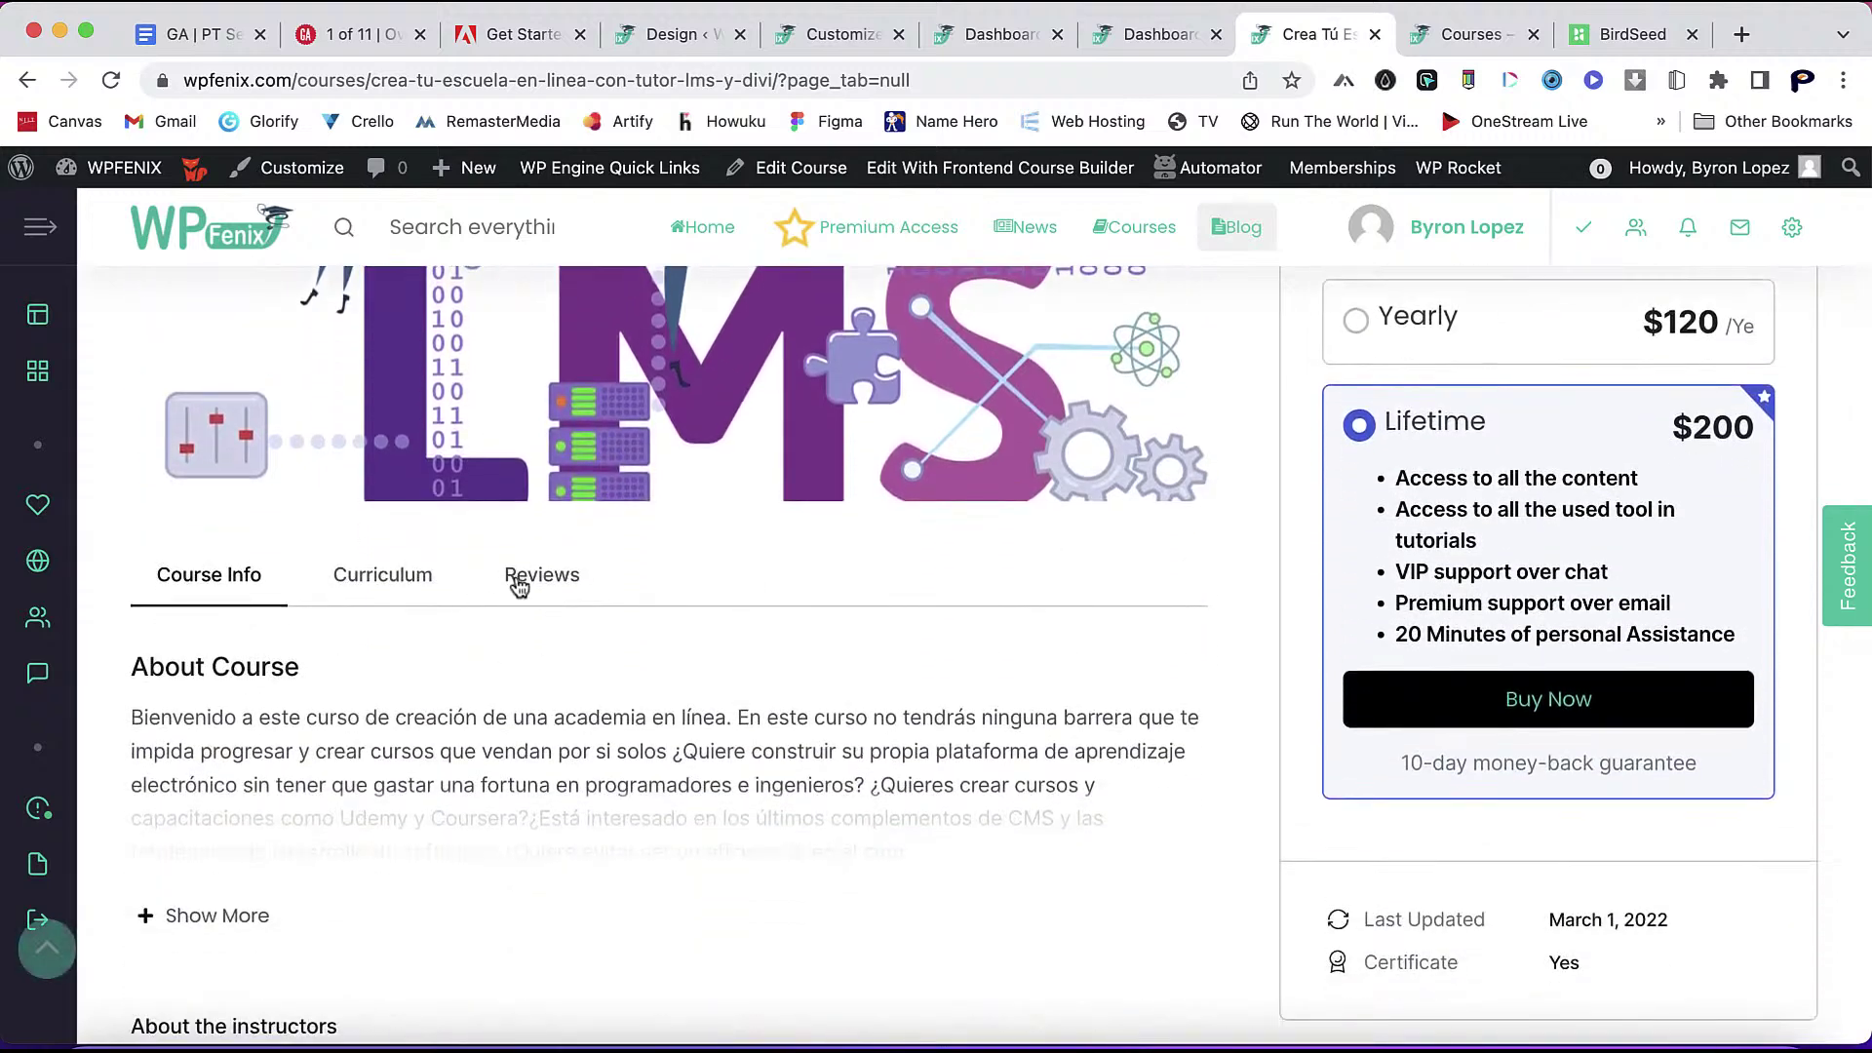
- Check the course page's Reviews, Curriculum and Course Info sections
{"action": "left_click", "coordinate": [521, 577]}
{"action": "left_click", "coordinate": [402, 580]}
{"action": "left_click", "coordinate": [244, 583]}
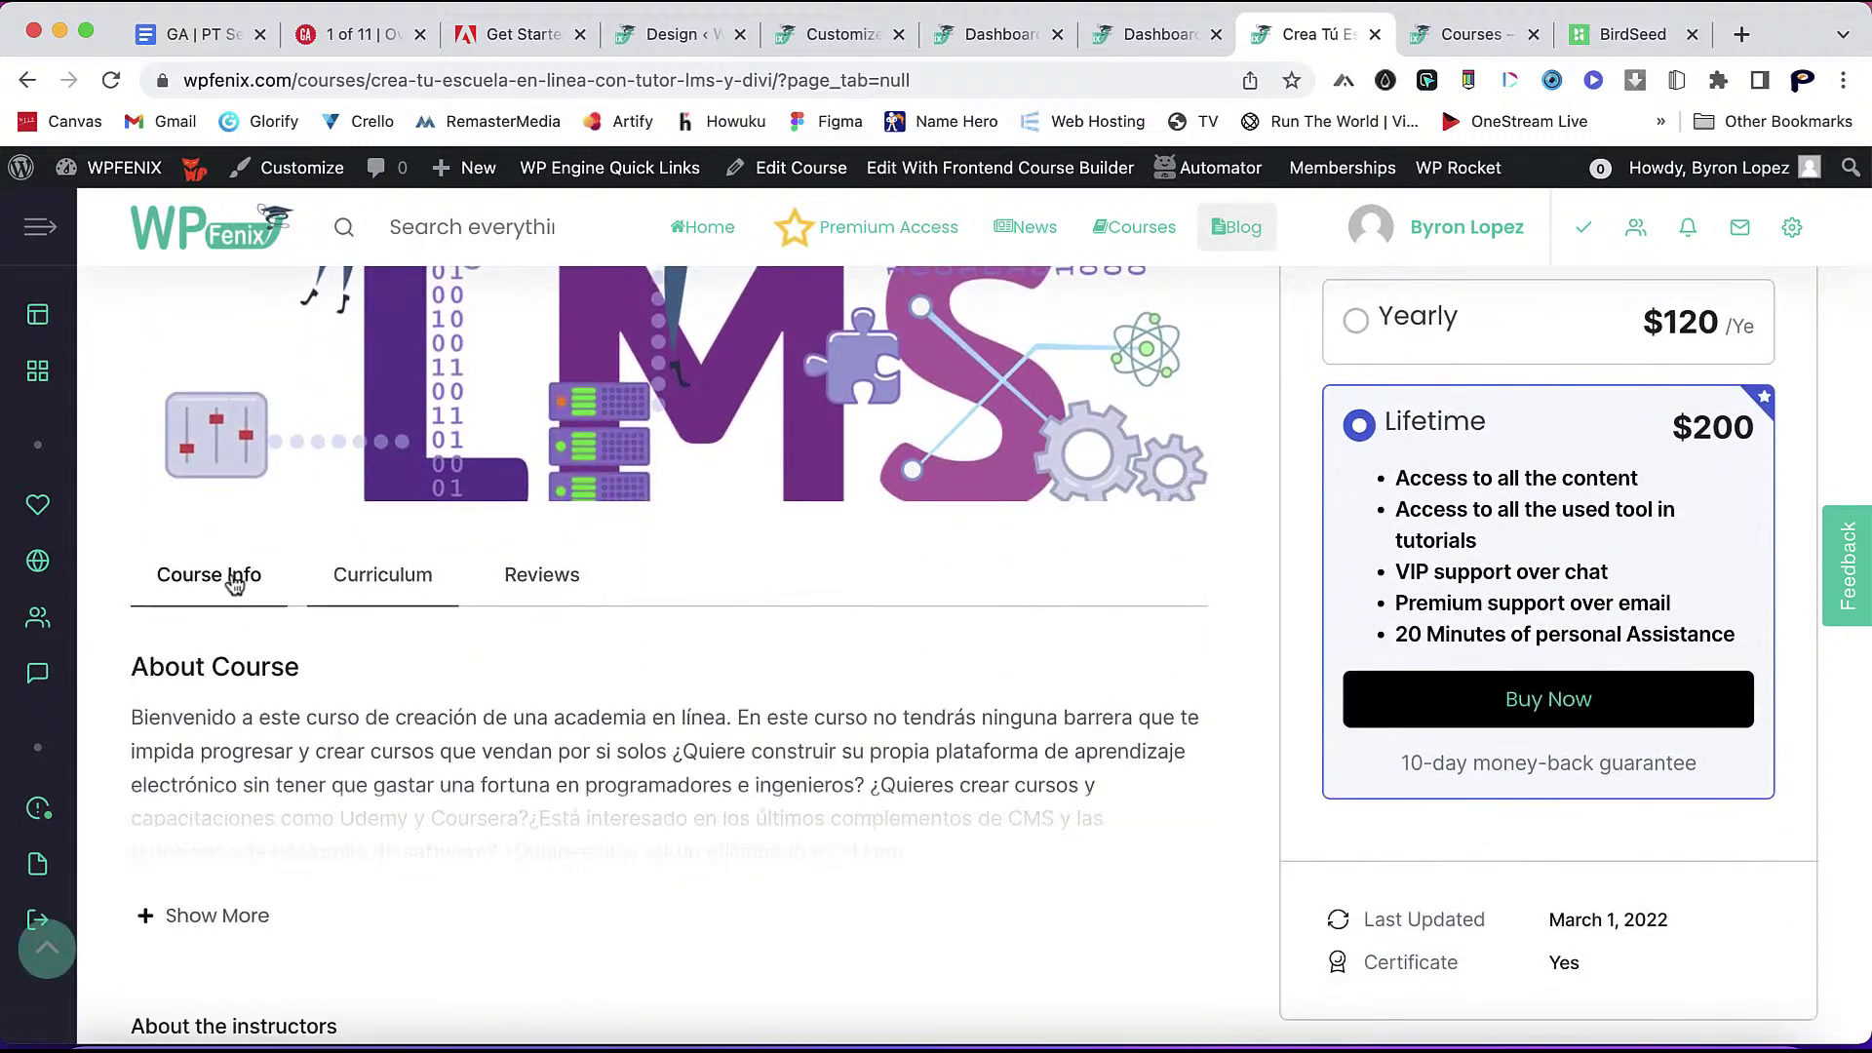
{"action": "scroll", "coordinate": [244, 868], "scroll_direction": "down", "scroll_amount": 4}
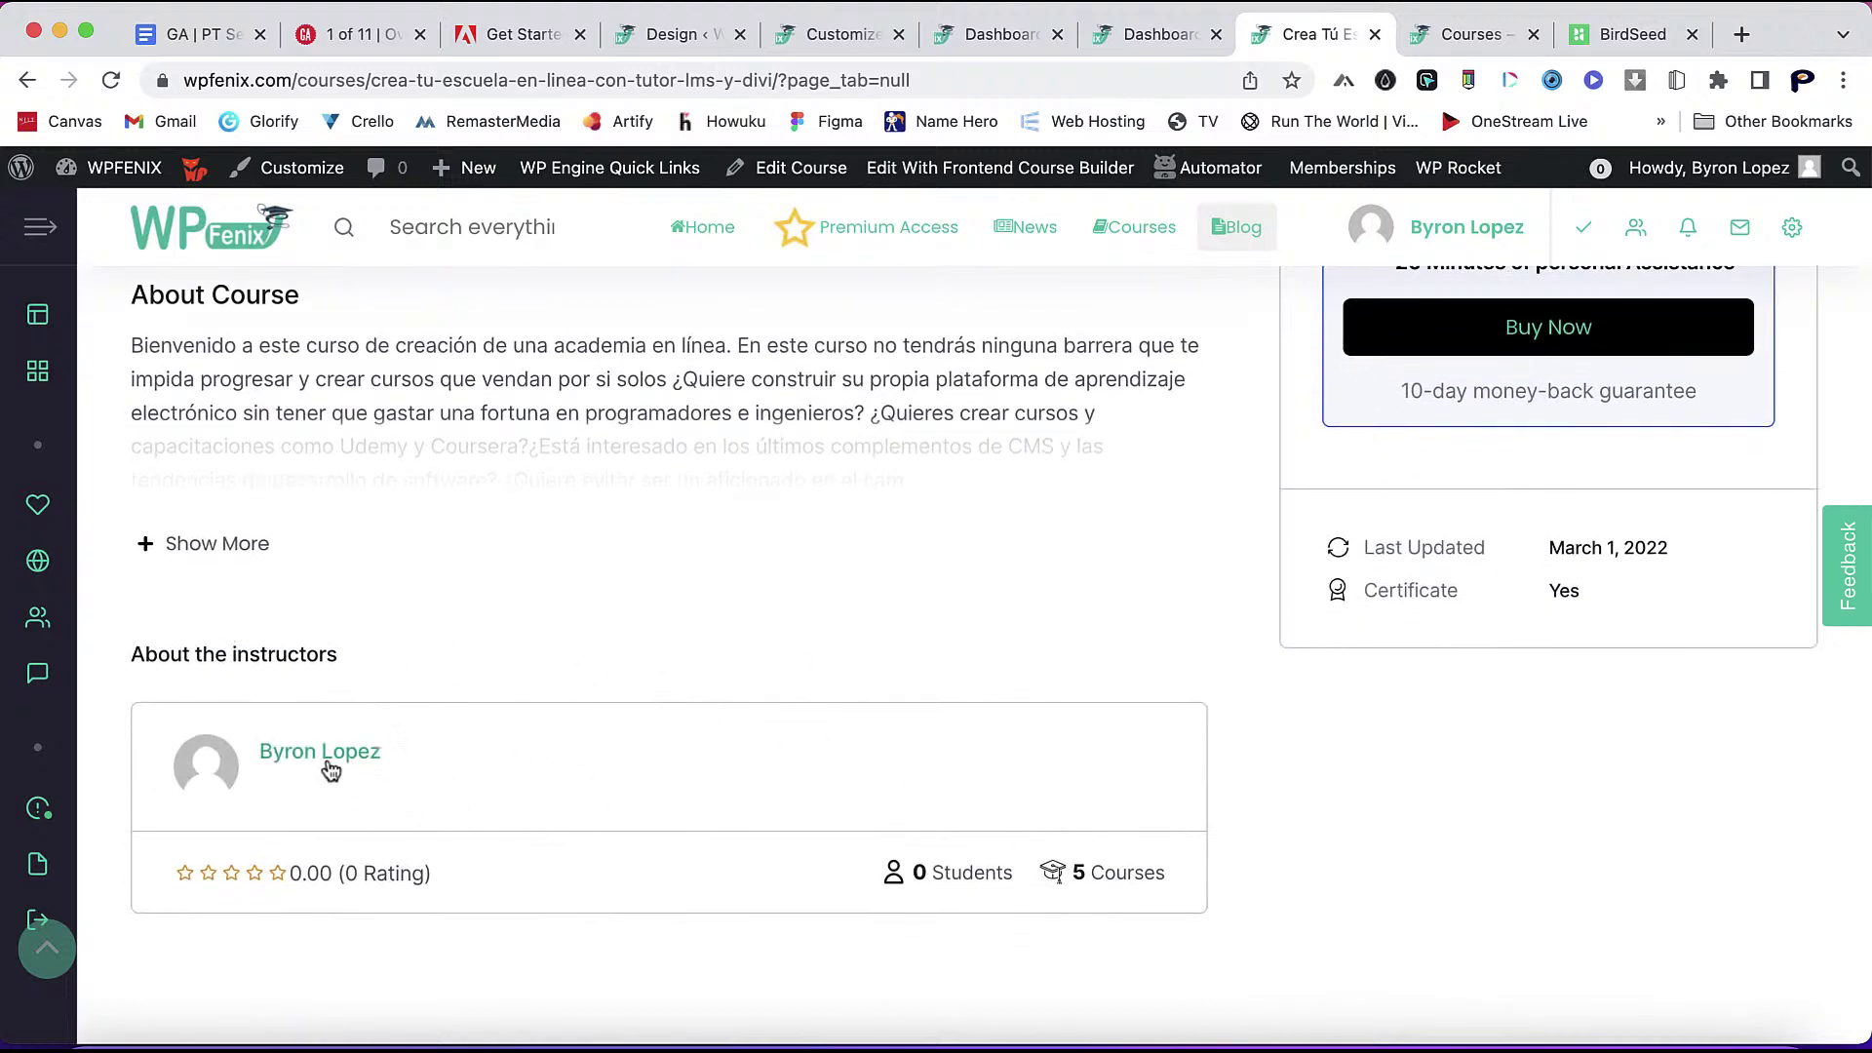
{"action": "left_click", "coordinate": [677, 34]}
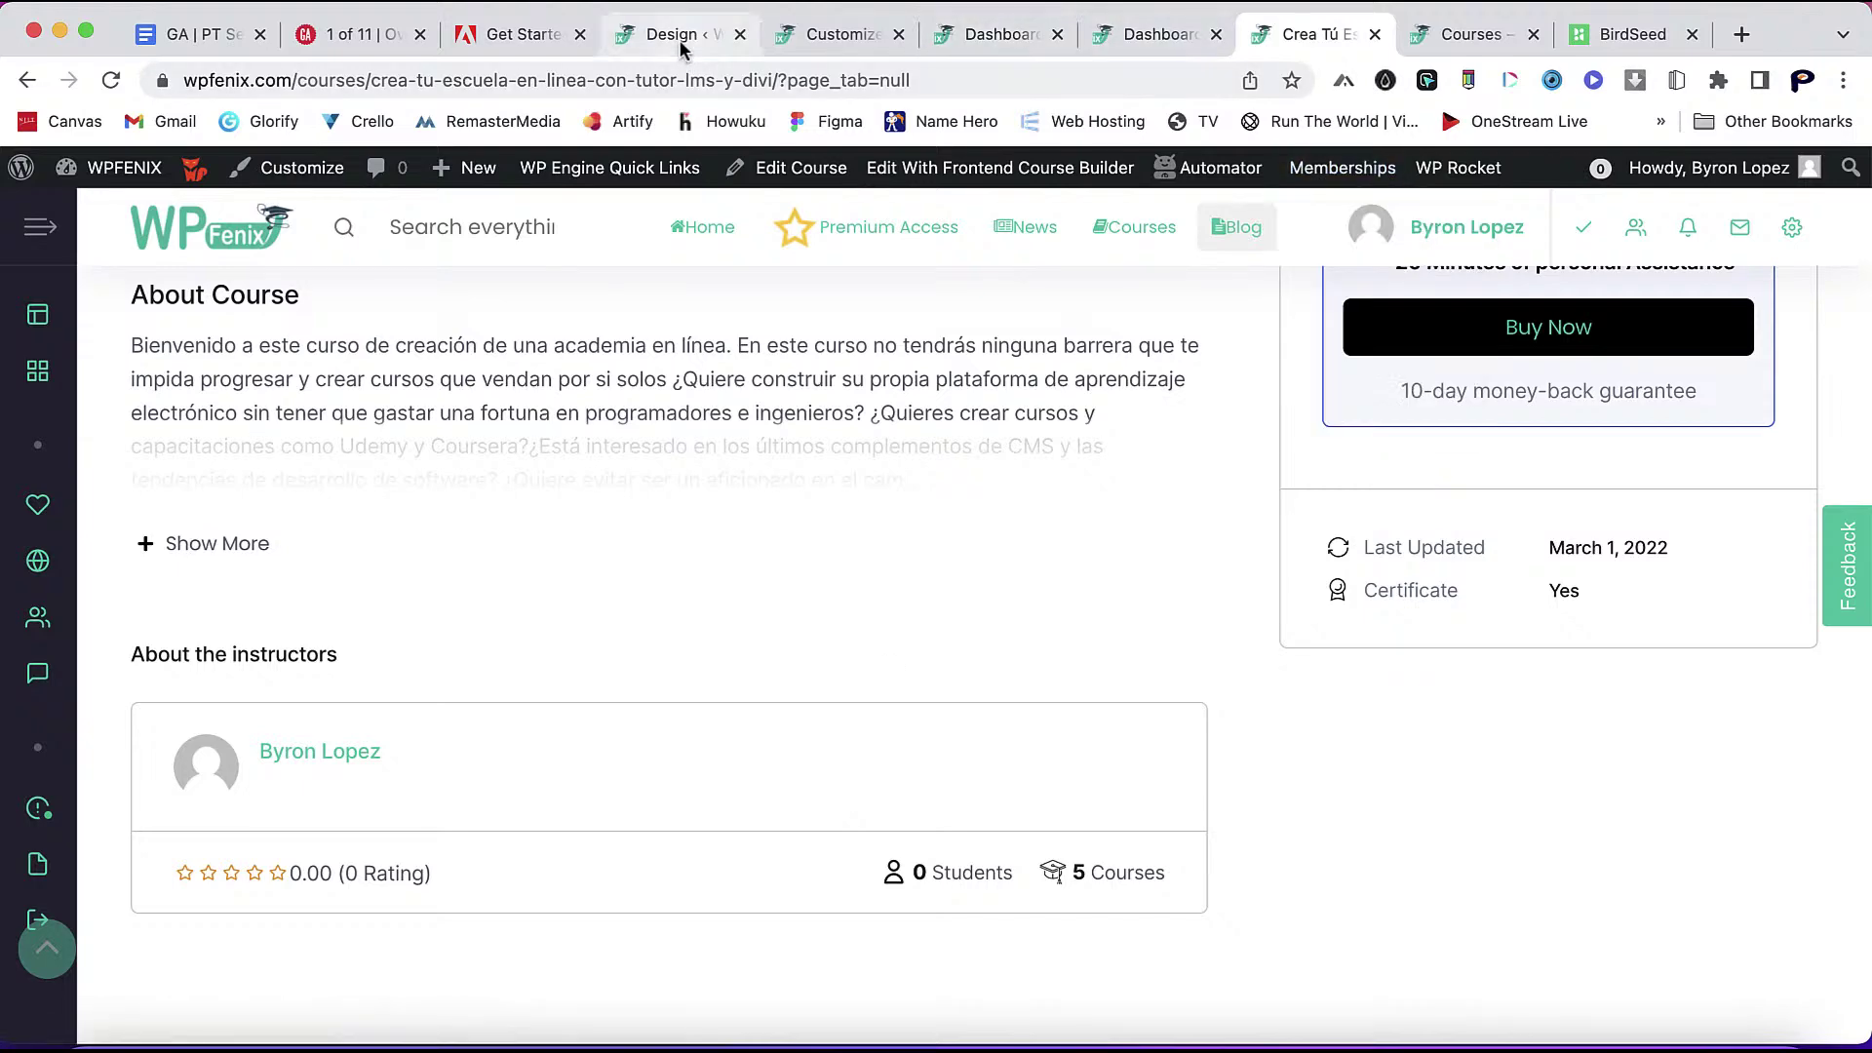
- Reveal the remaining colour settings with Show More and glance at the instructor dashboard
{"action": "scroll", "coordinate": [1118, 796], "scroll_direction": "down", "scroll_amount": 2}
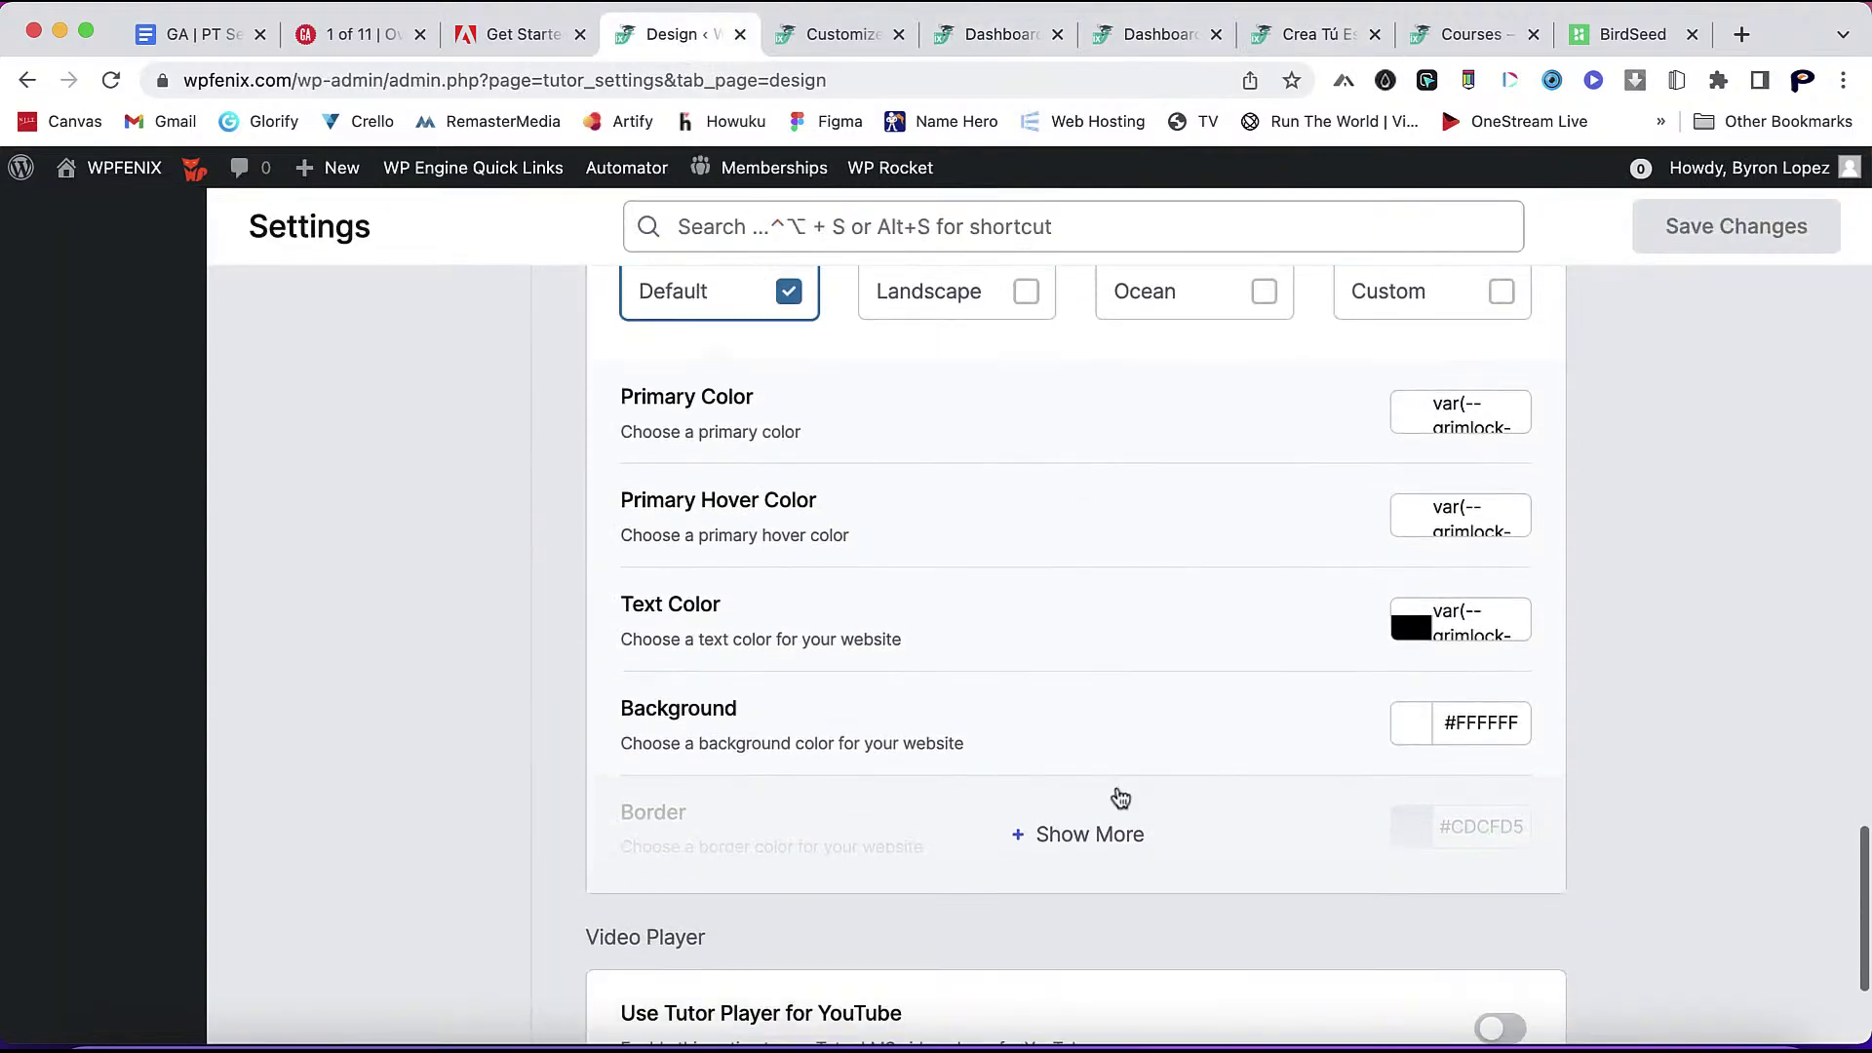
{"action": "left_click", "coordinate": [1075, 842]}
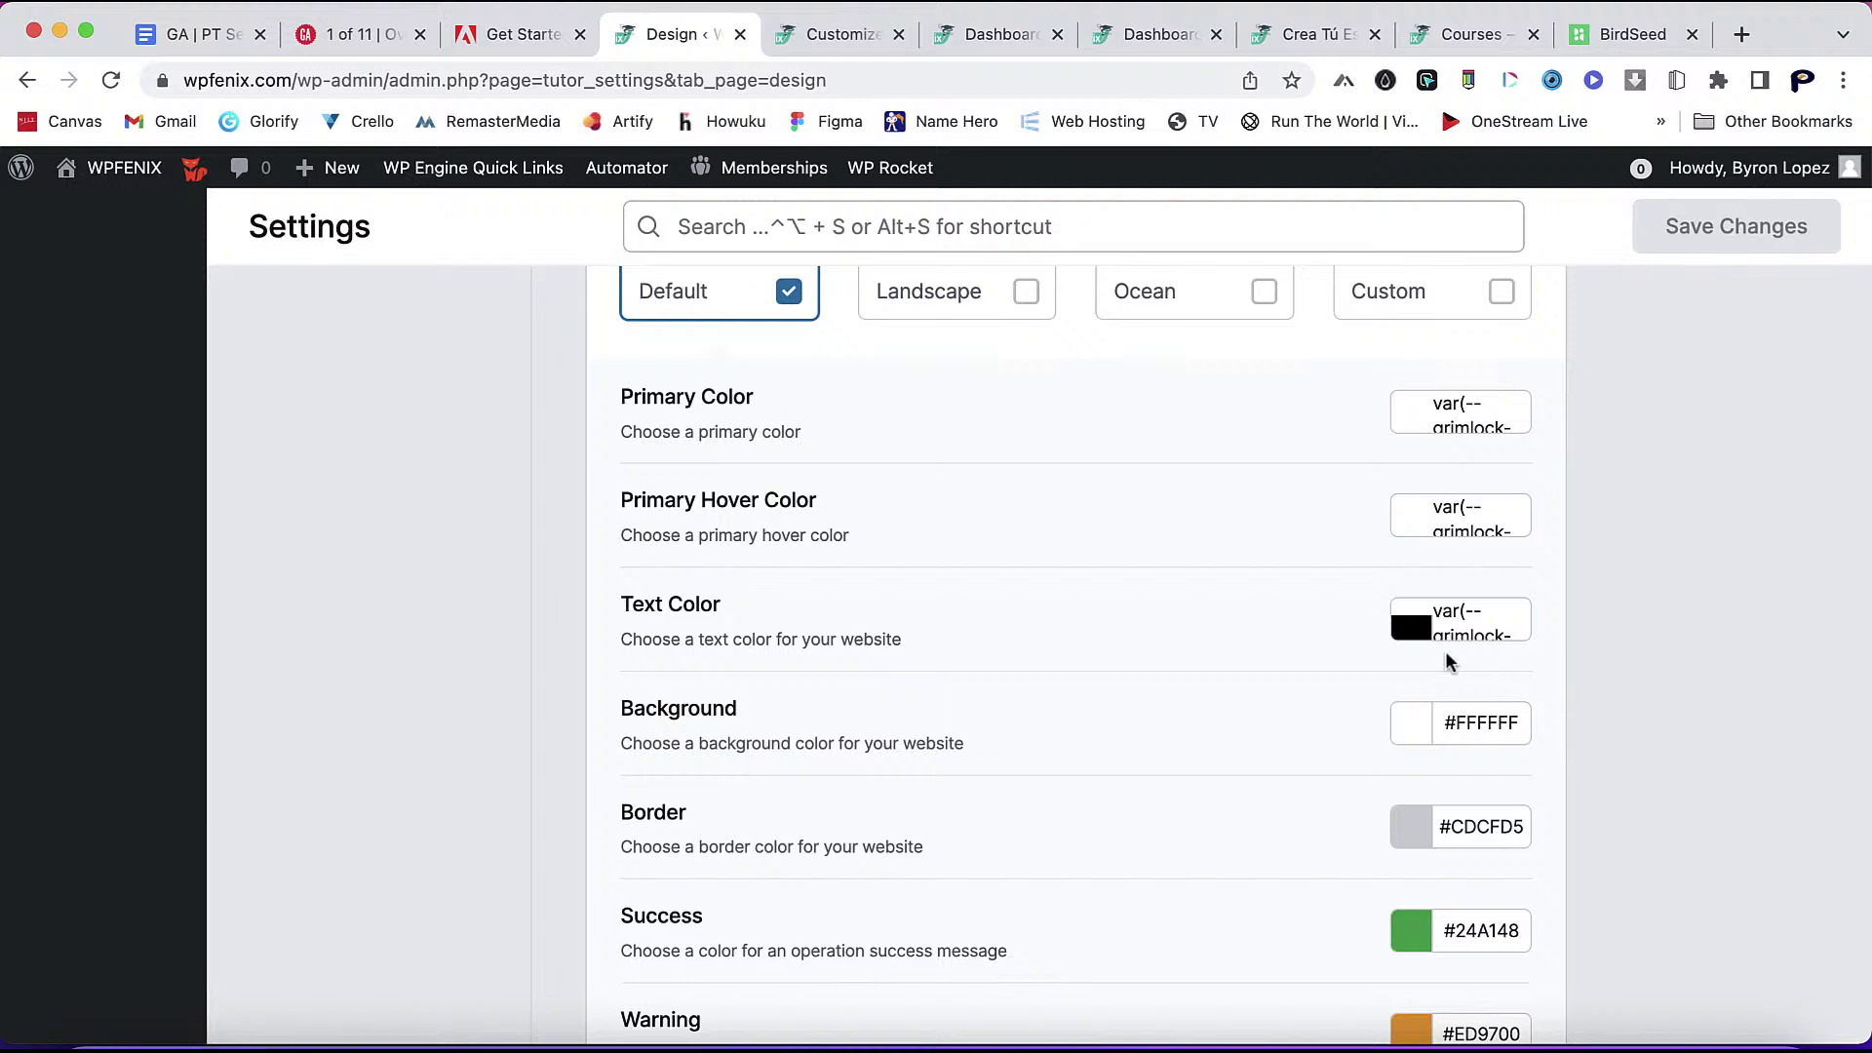
{"action": "scroll", "coordinate": [1420, 657], "scroll_direction": "up", "scroll_amount": 2}
{"action": "scroll", "coordinate": [1419, 657], "scroll_direction": "down", "scroll_amount": 1}
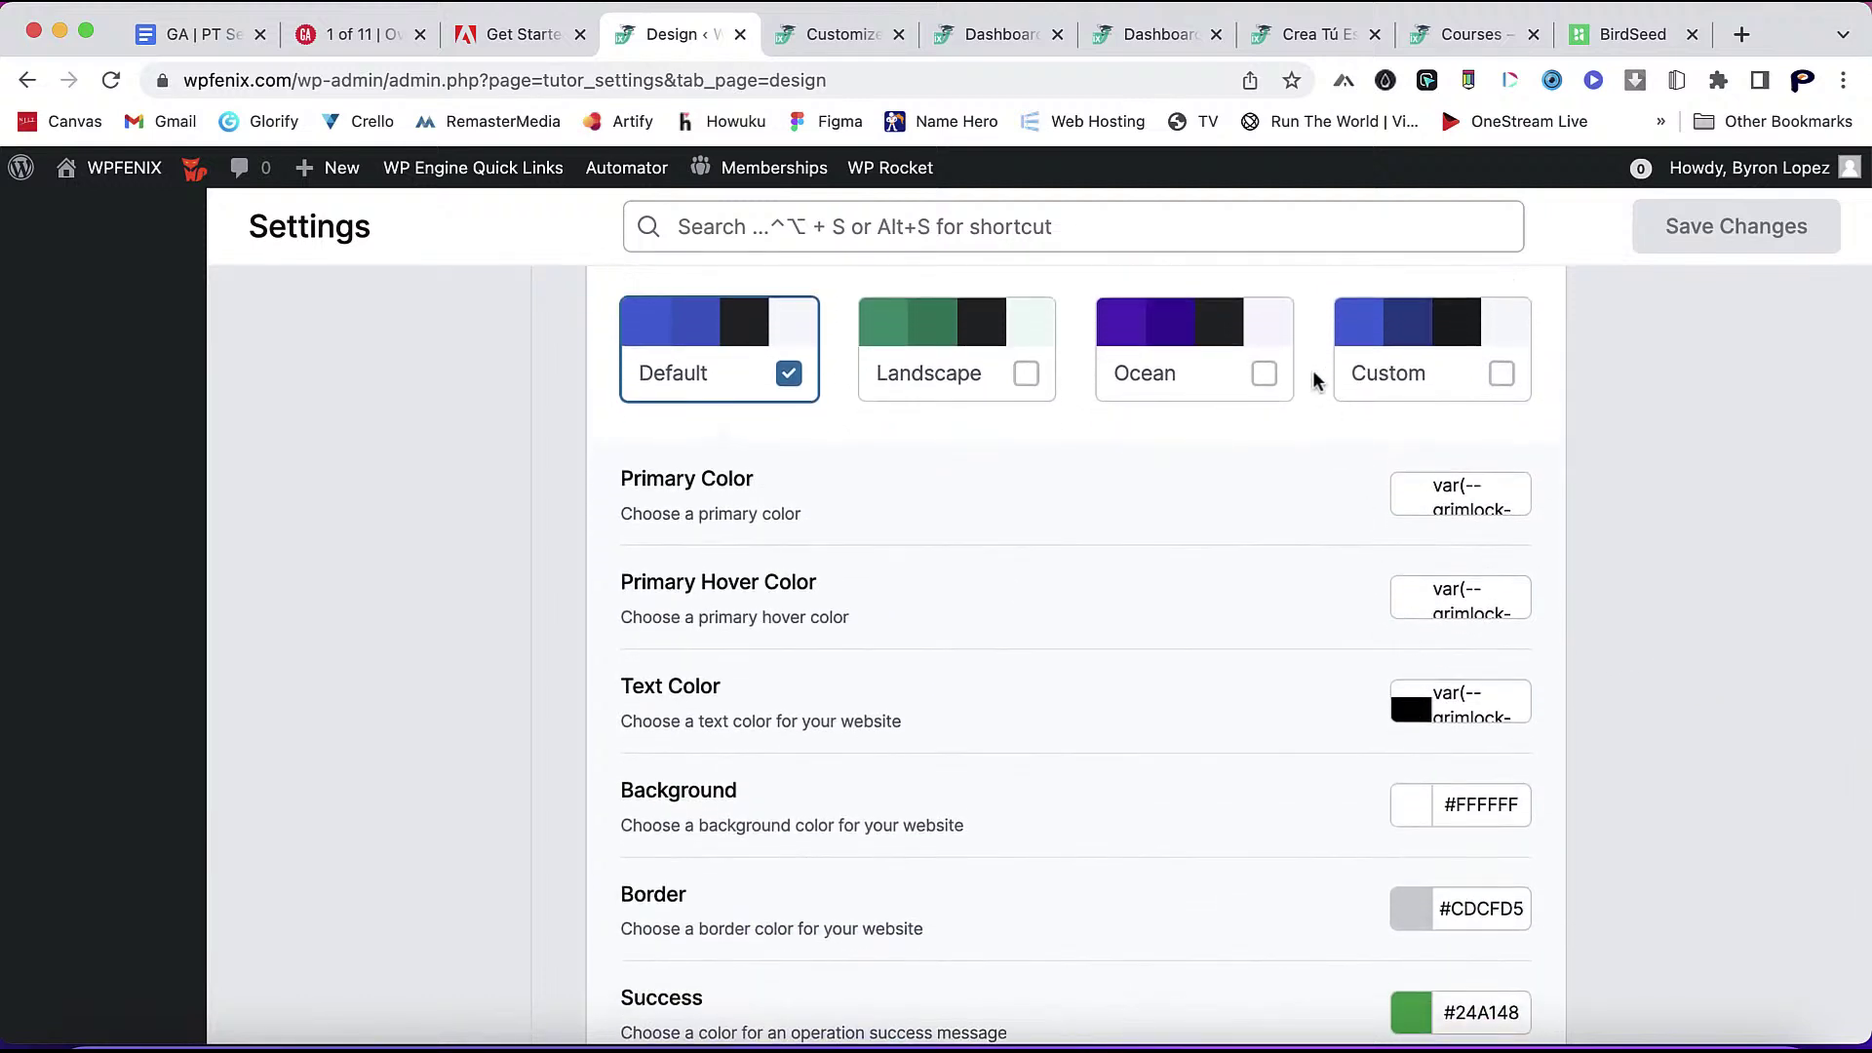
{"action": "left_click", "coordinate": [1162, 47]}
{"action": "scroll", "coordinate": [1020, 663], "scroll_direction": "up", "scroll_amount": 5}
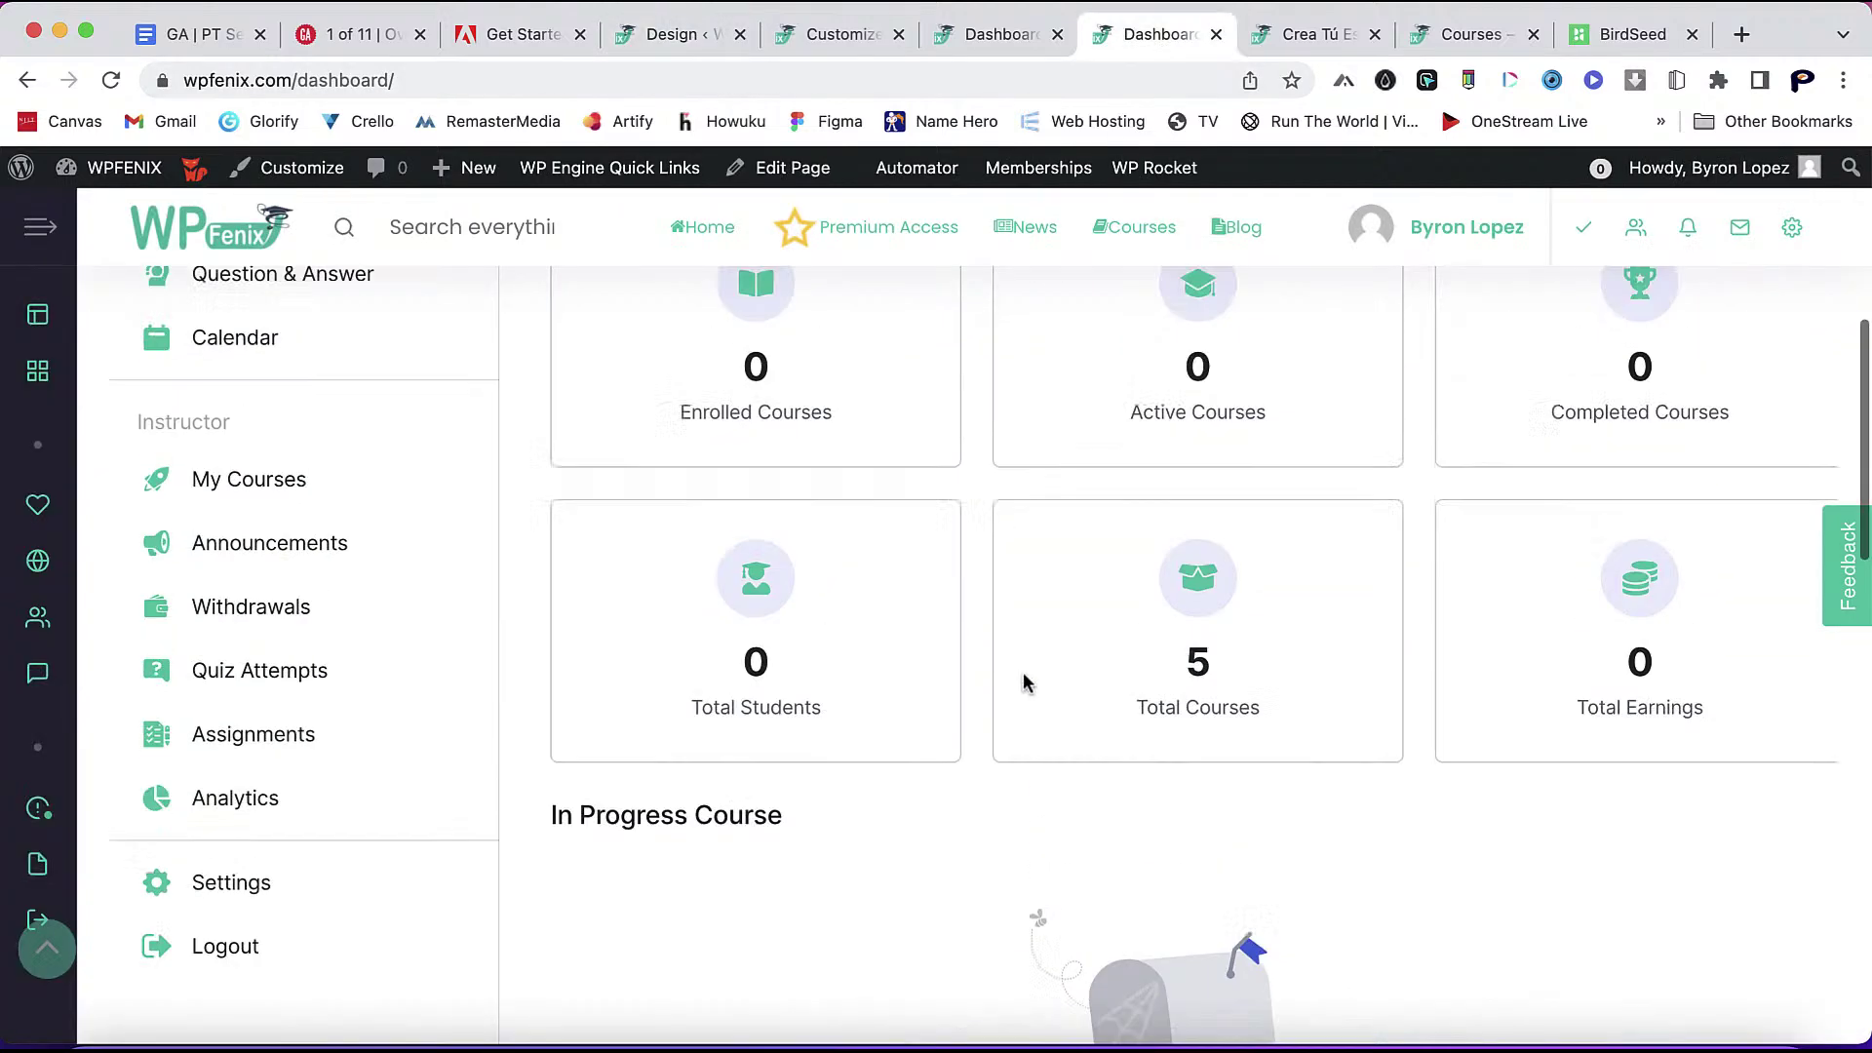
{"action": "scroll", "coordinate": [989, 882], "scroll_direction": "down", "scroll_amount": 2}
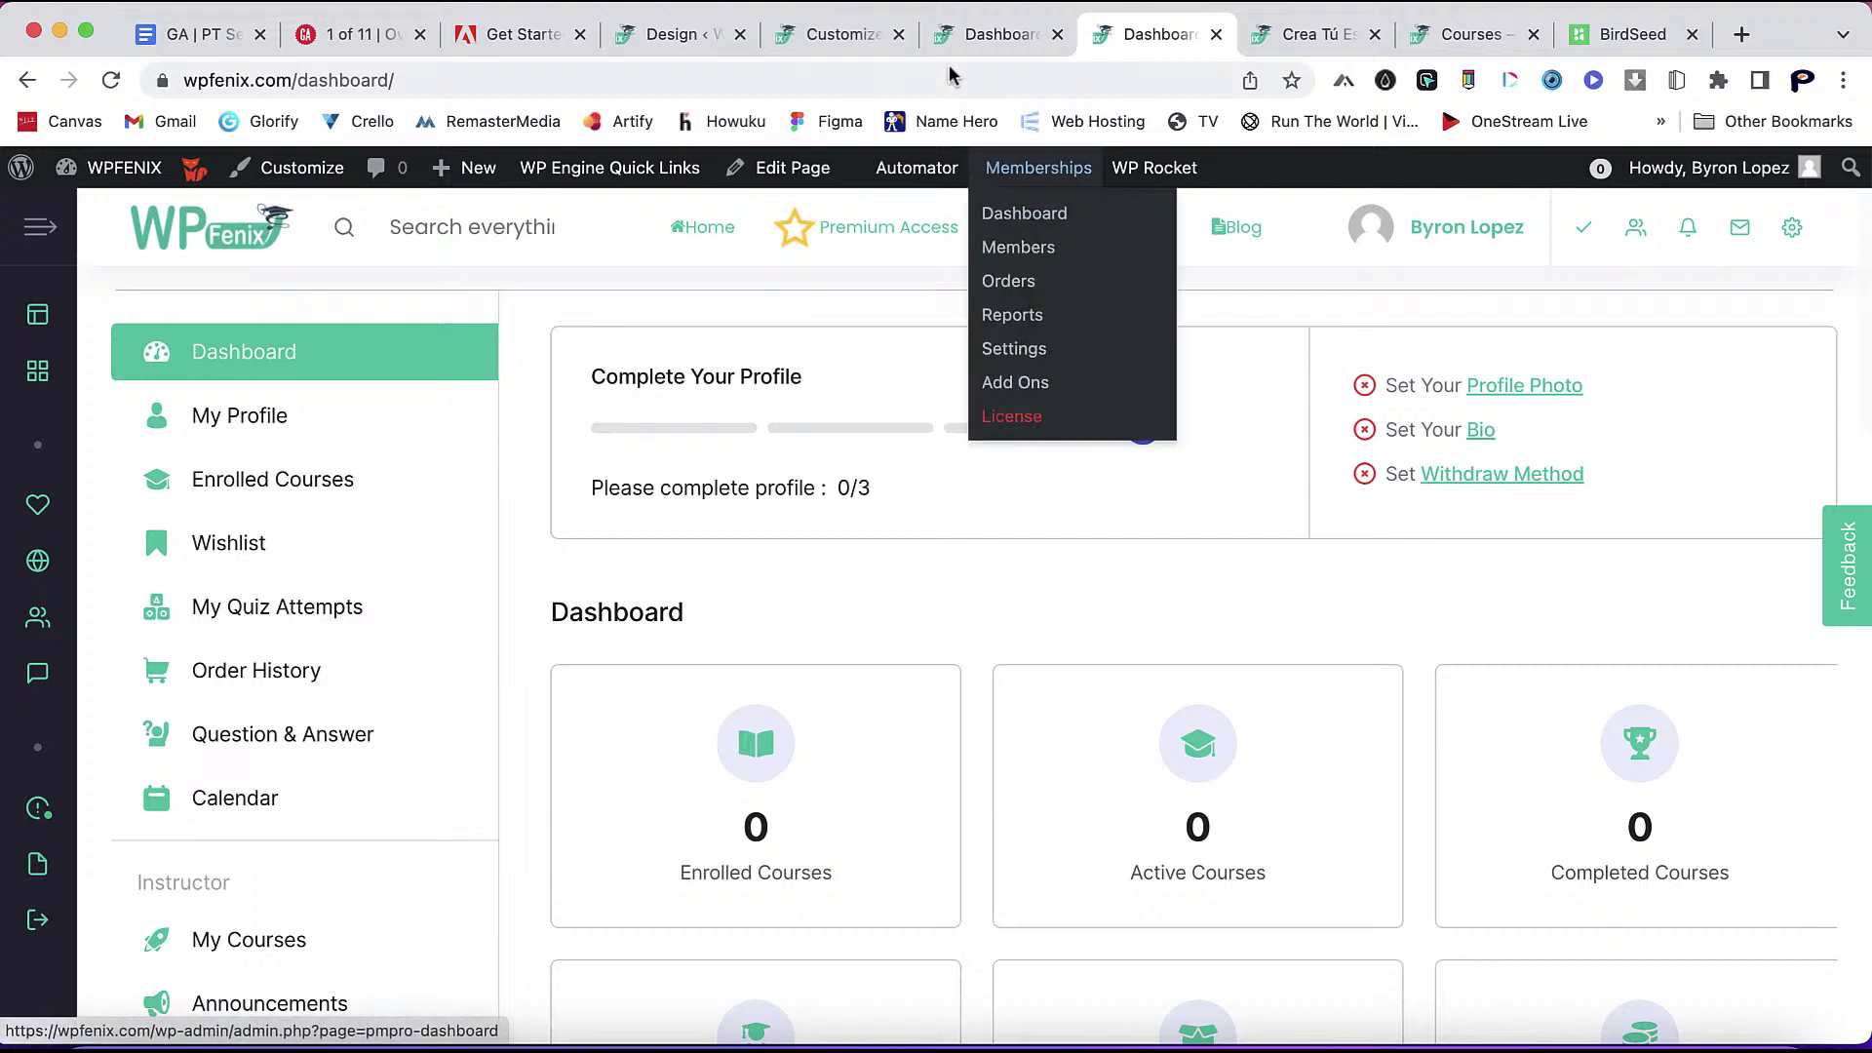
- Go back to the Tutor Design settings and choose Advanced in the sidebar
{"action": "left_click", "coordinate": [691, 49]}
{"action": "scroll", "coordinate": [1027, 745], "scroll_direction": "down", "scroll_amount": 5}
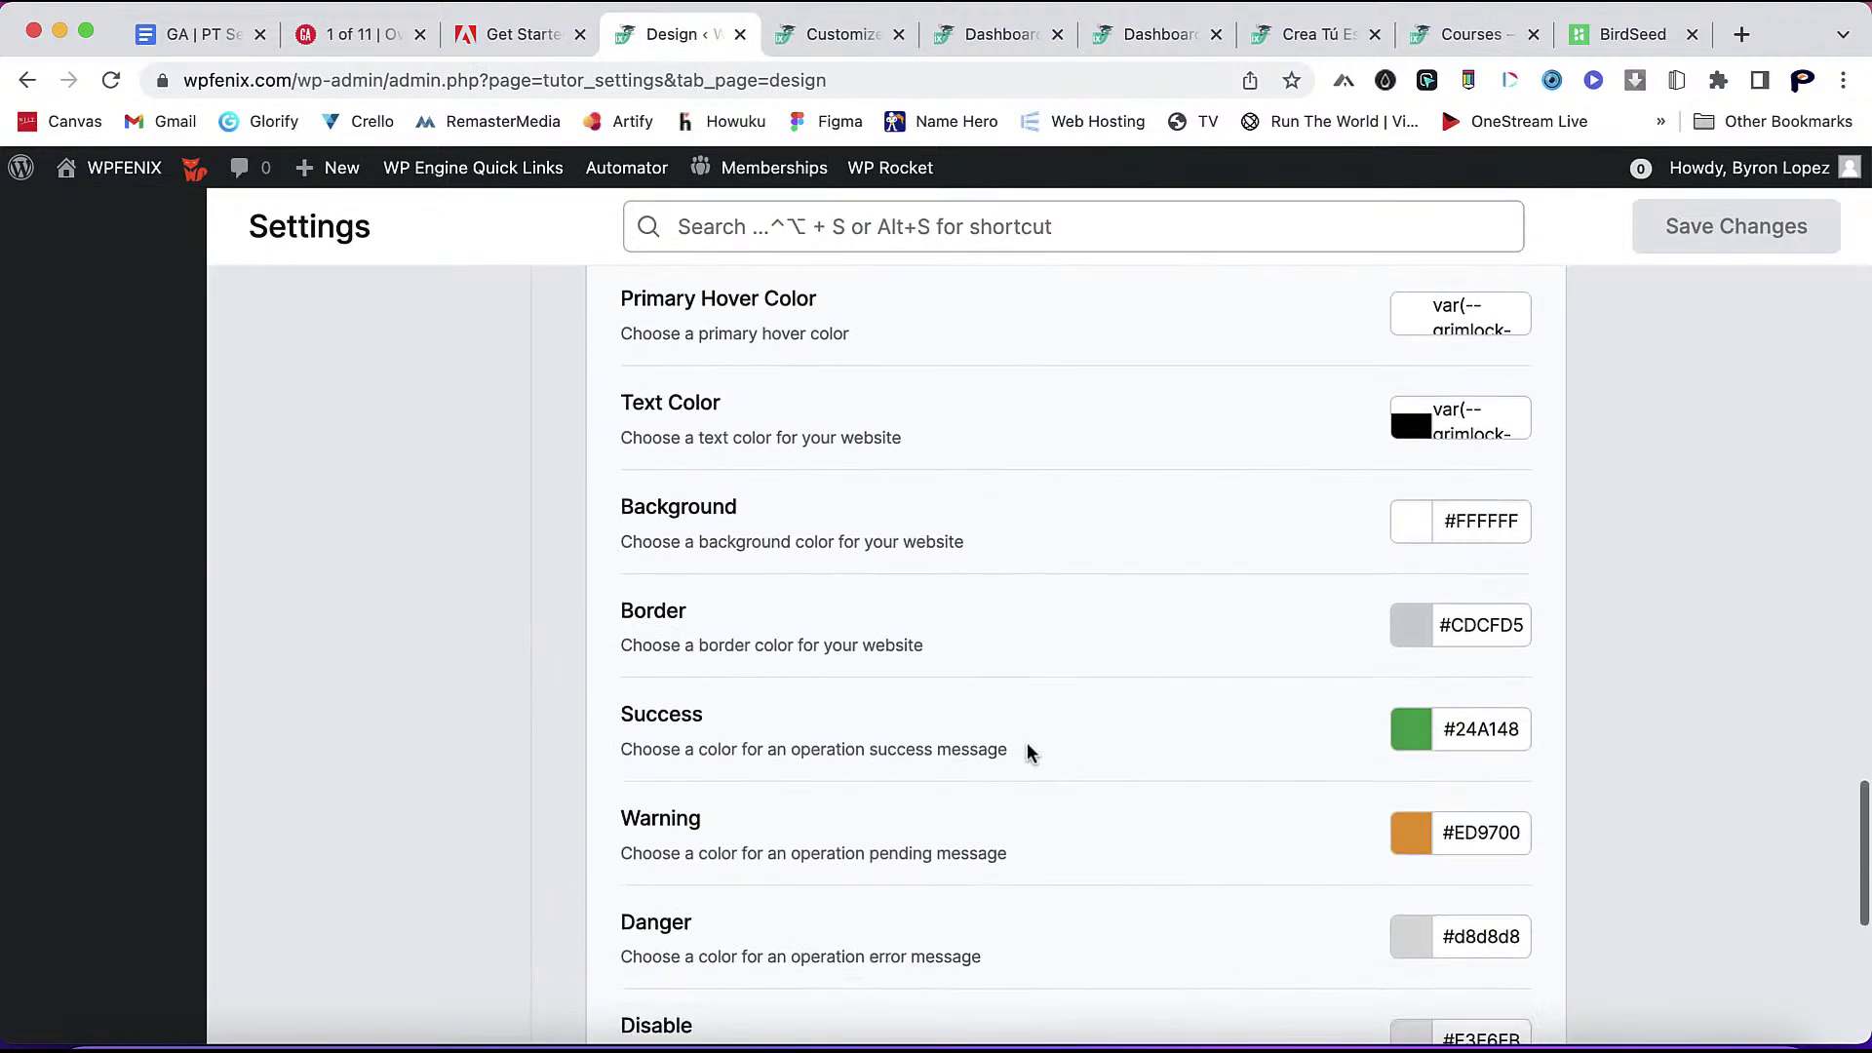
{"action": "scroll", "coordinate": [1029, 754], "scroll_direction": "up", "scroll_amount": 5}
{"action": "scroll", "coordinate": [1029, 754], "scroll_direction": "down", "scroll_amount": 10}
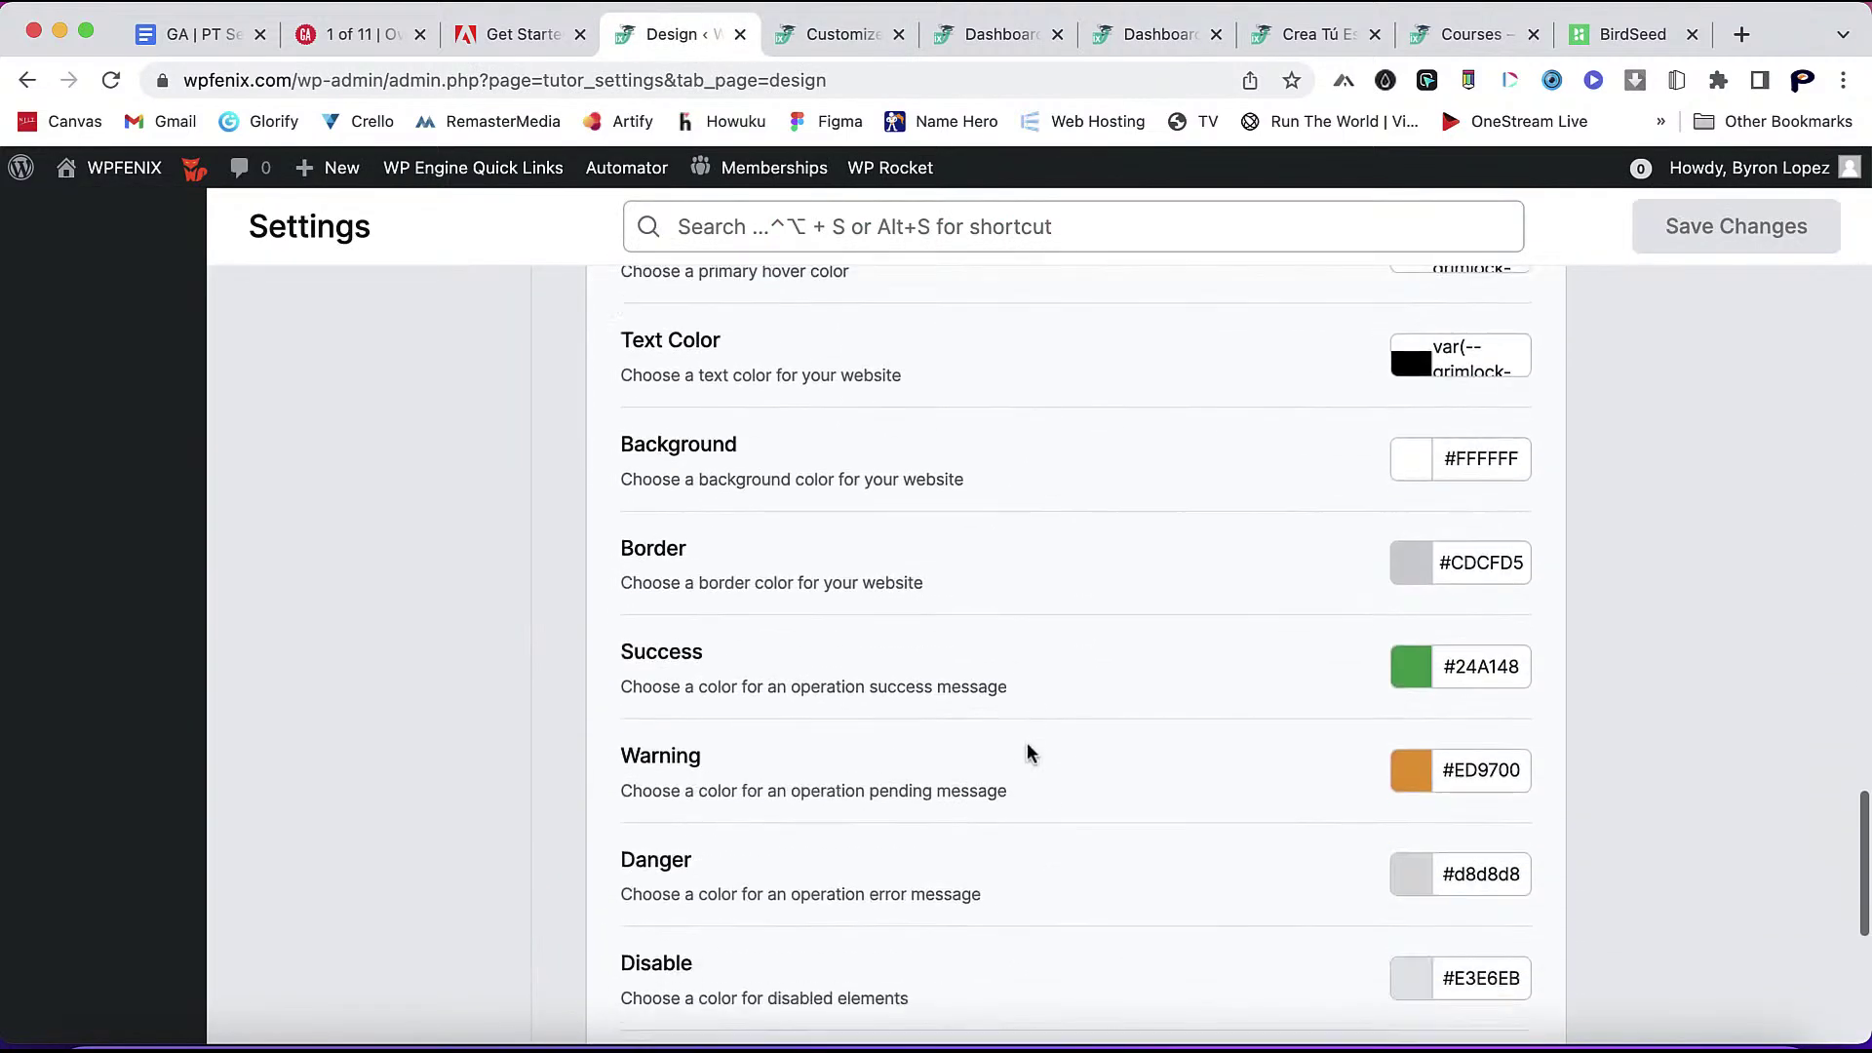
{"action": "scroll", "coordinate": [1139, 768], "scroll_direction": "up", "scroll_amount": 15}
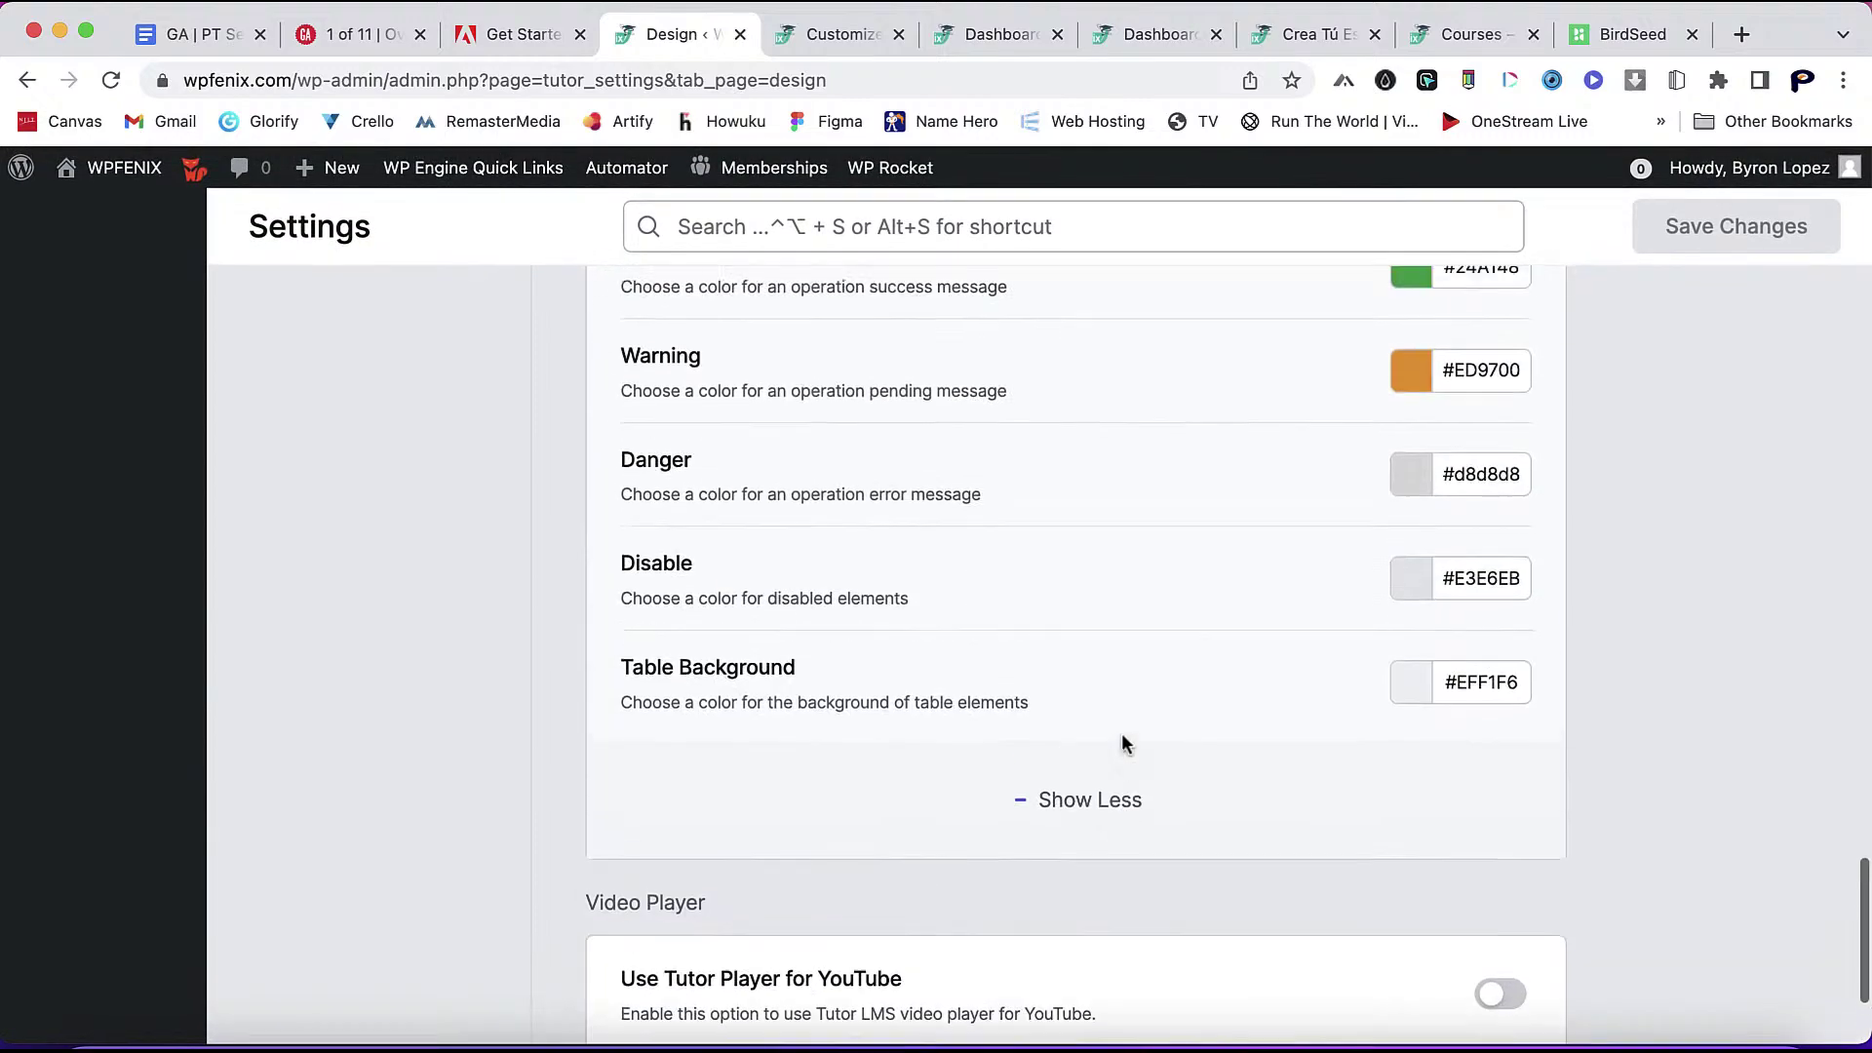
{"action": "scroll", "coordinate": [1121, 743], "scroll_direction": "up", "scroll_amount": 15}
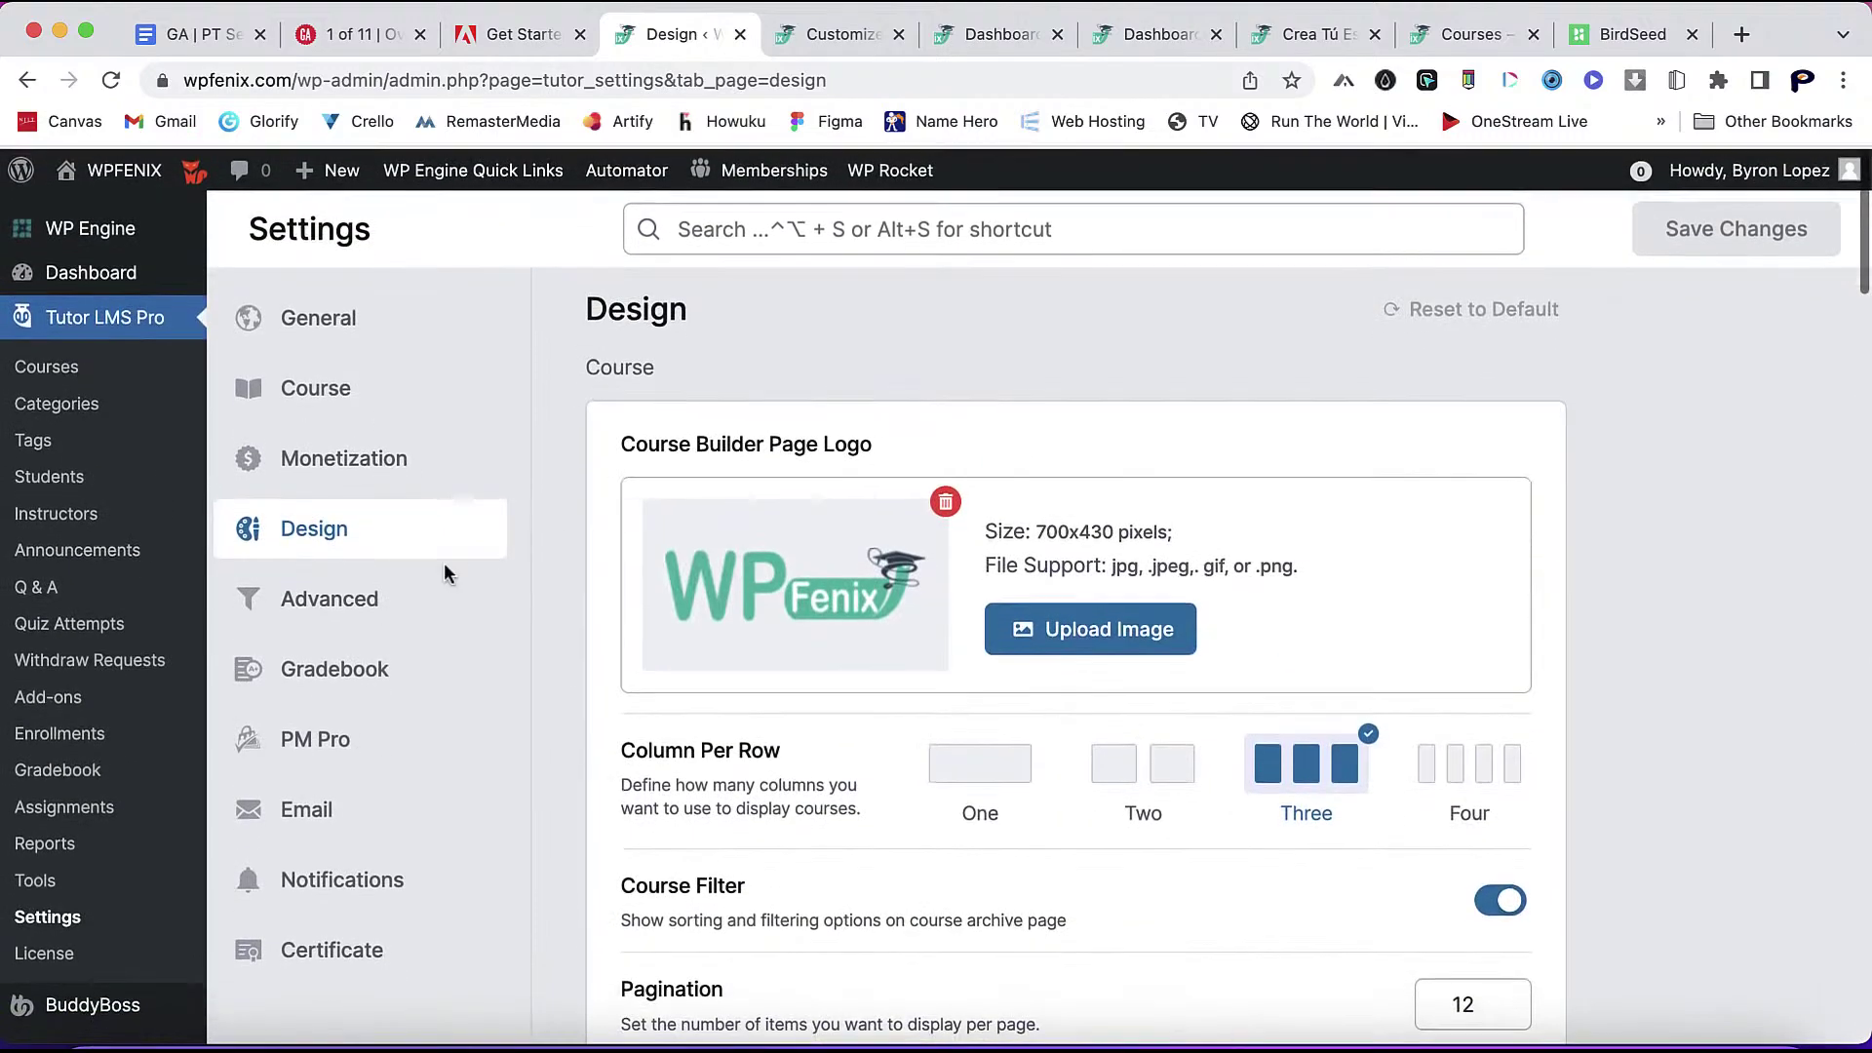
{"action": "left_click", "coordinate": [363, 597]}
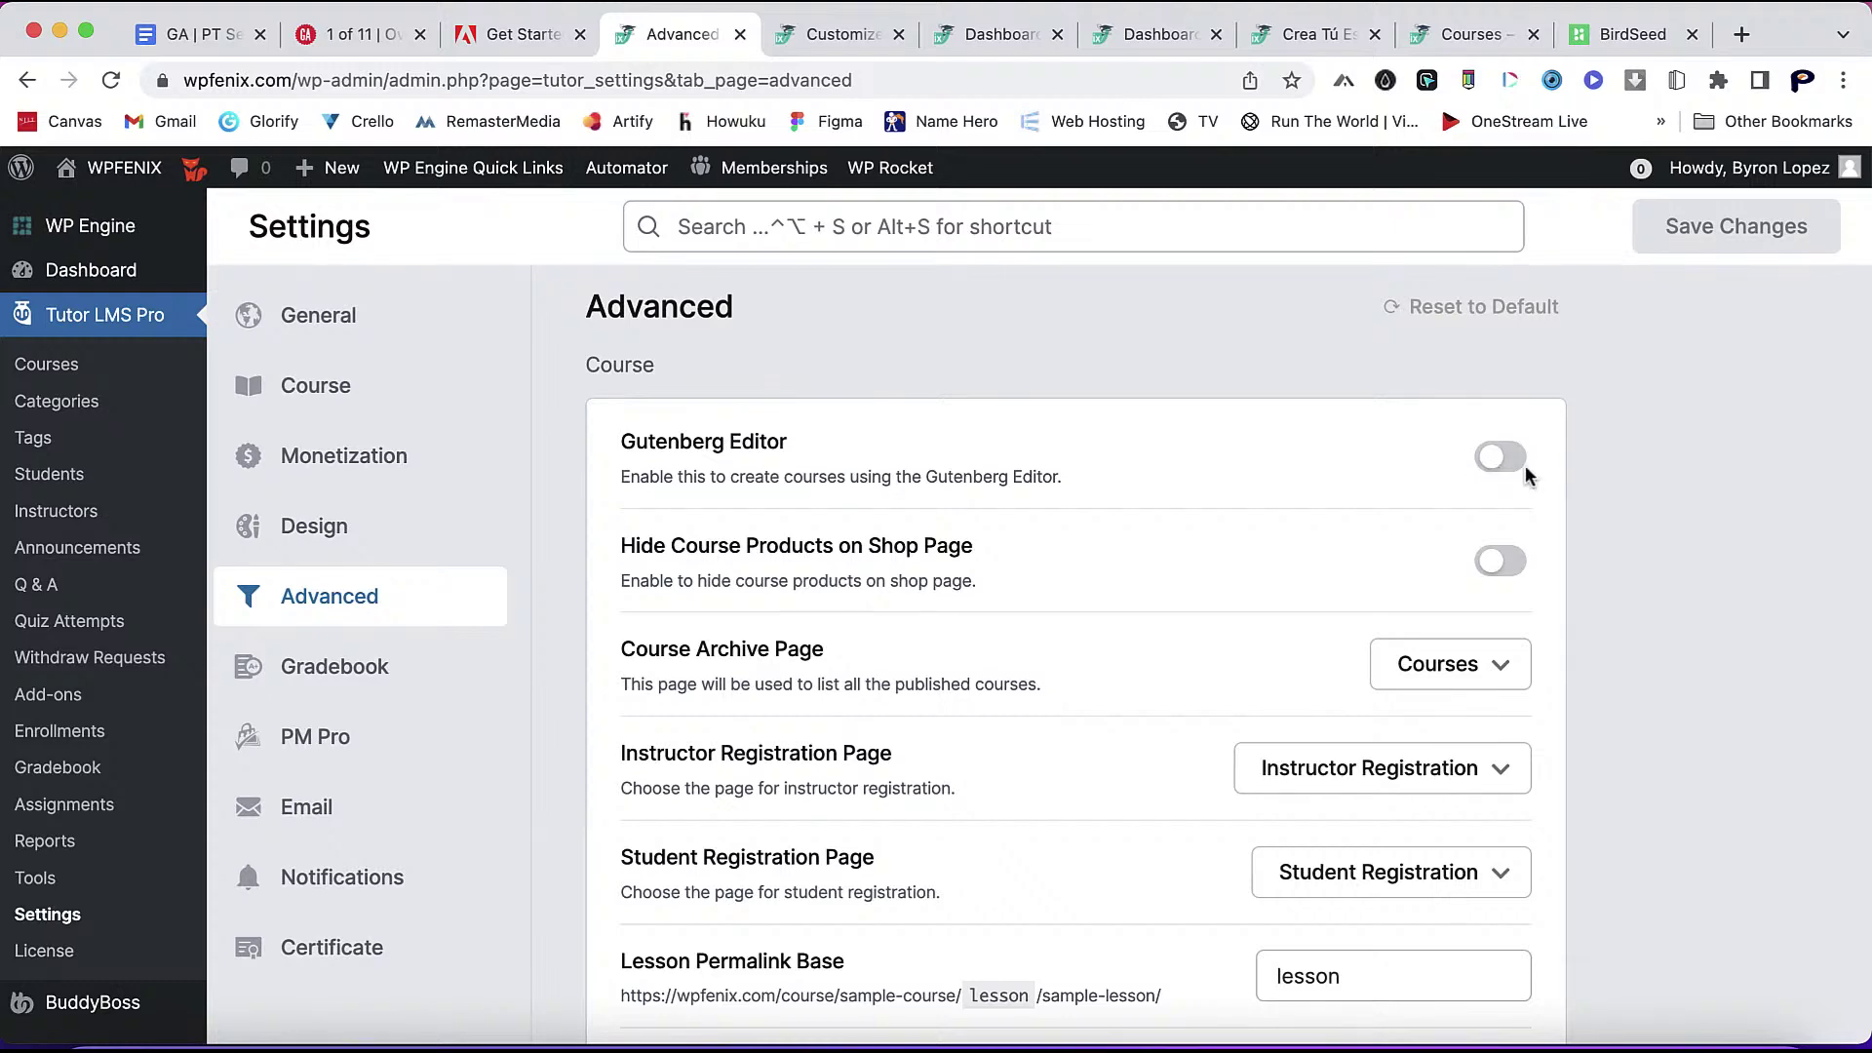
- Switch on Profile Completion under Options and preview the frontend dashboard
{"action": "scroll", "coordinate": [1617, 776], "scroll_direction": "down", "scroll_amount": 6}
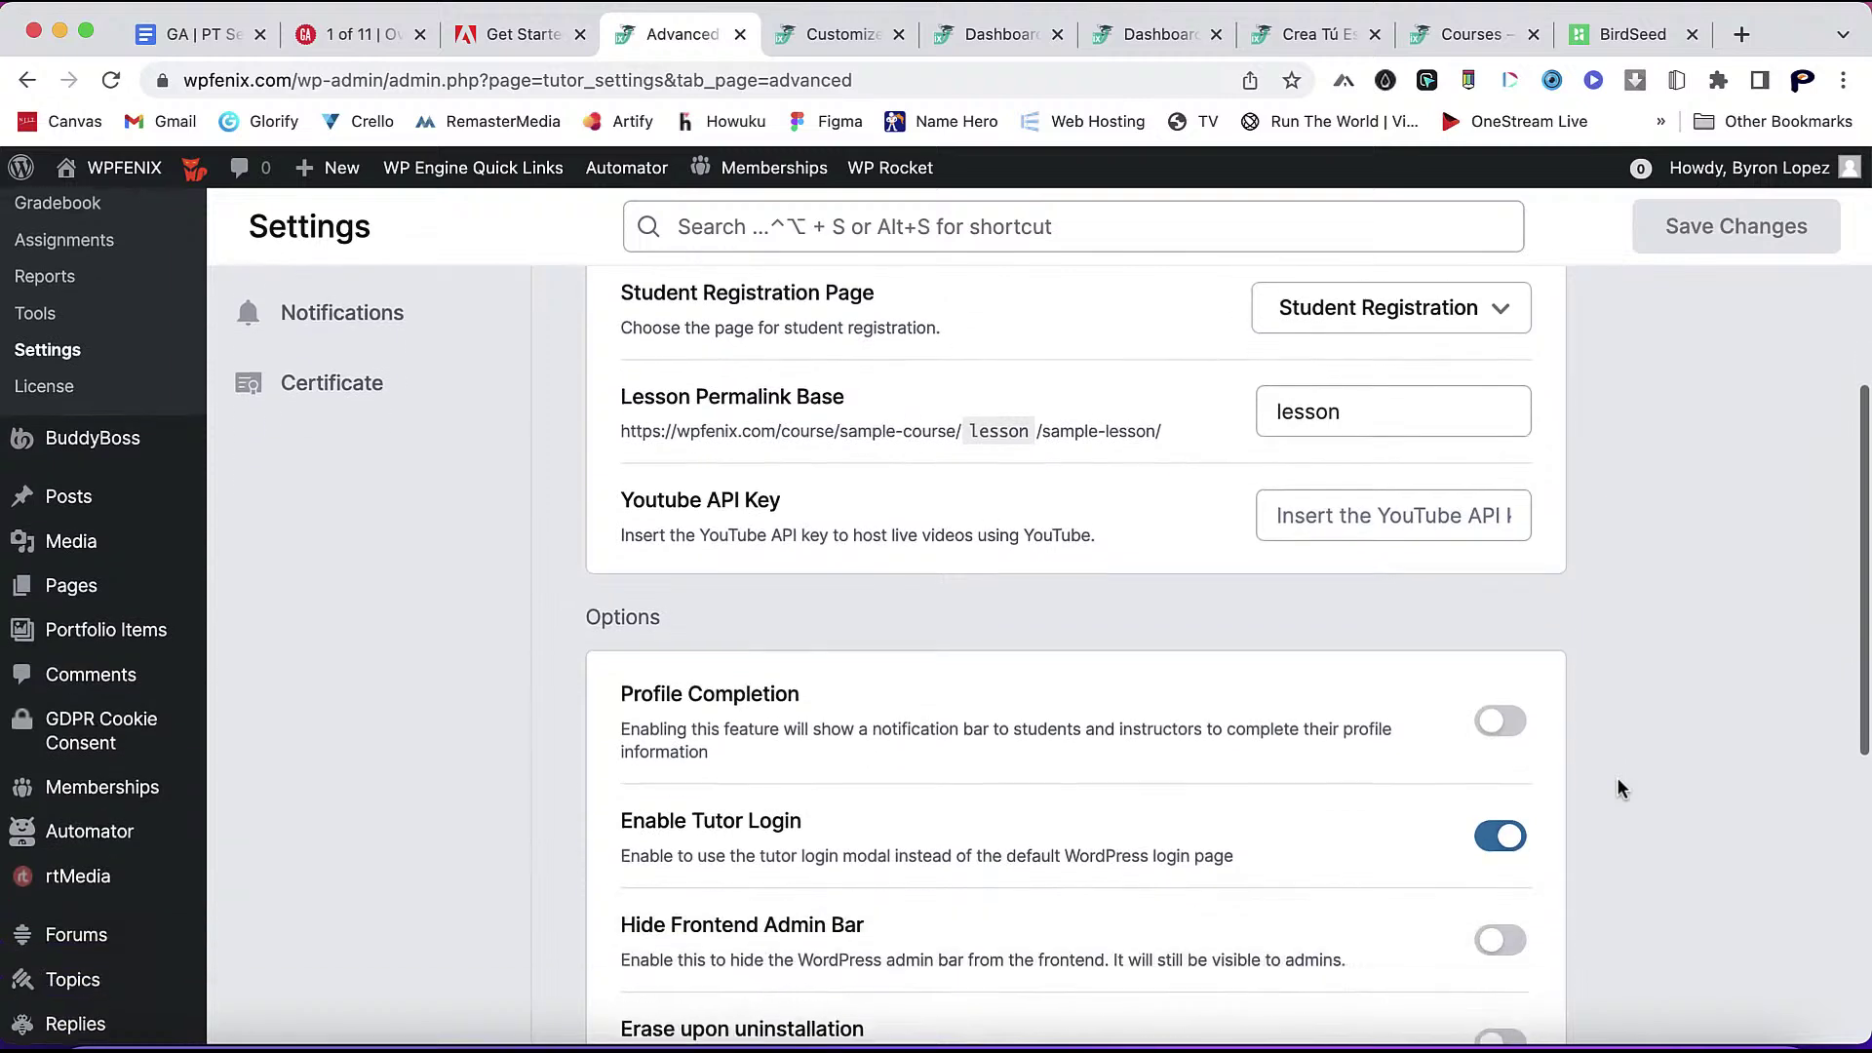
{"action": "left_click", "coordinate": [1510, 719]}
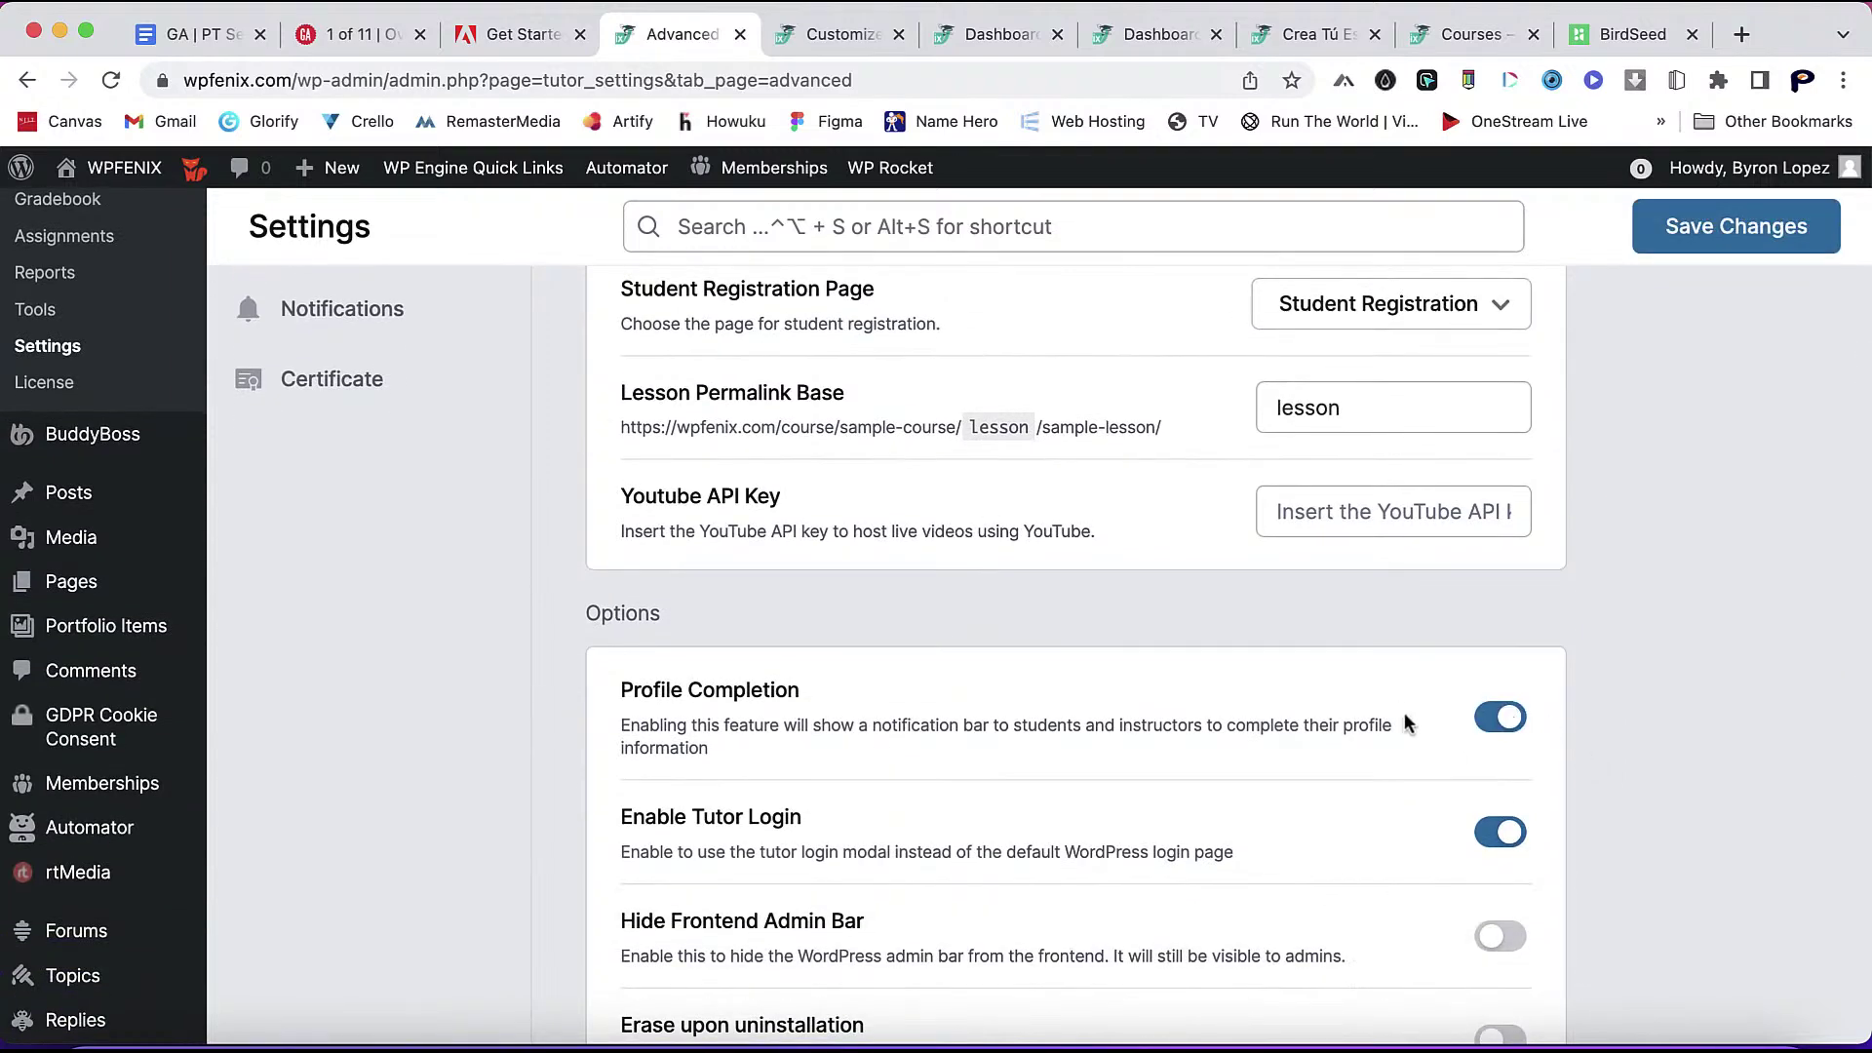
{"action": "scroll", "coordinate": [1350, 954], "scroll_direction": "down", "scroll_amount": 2}
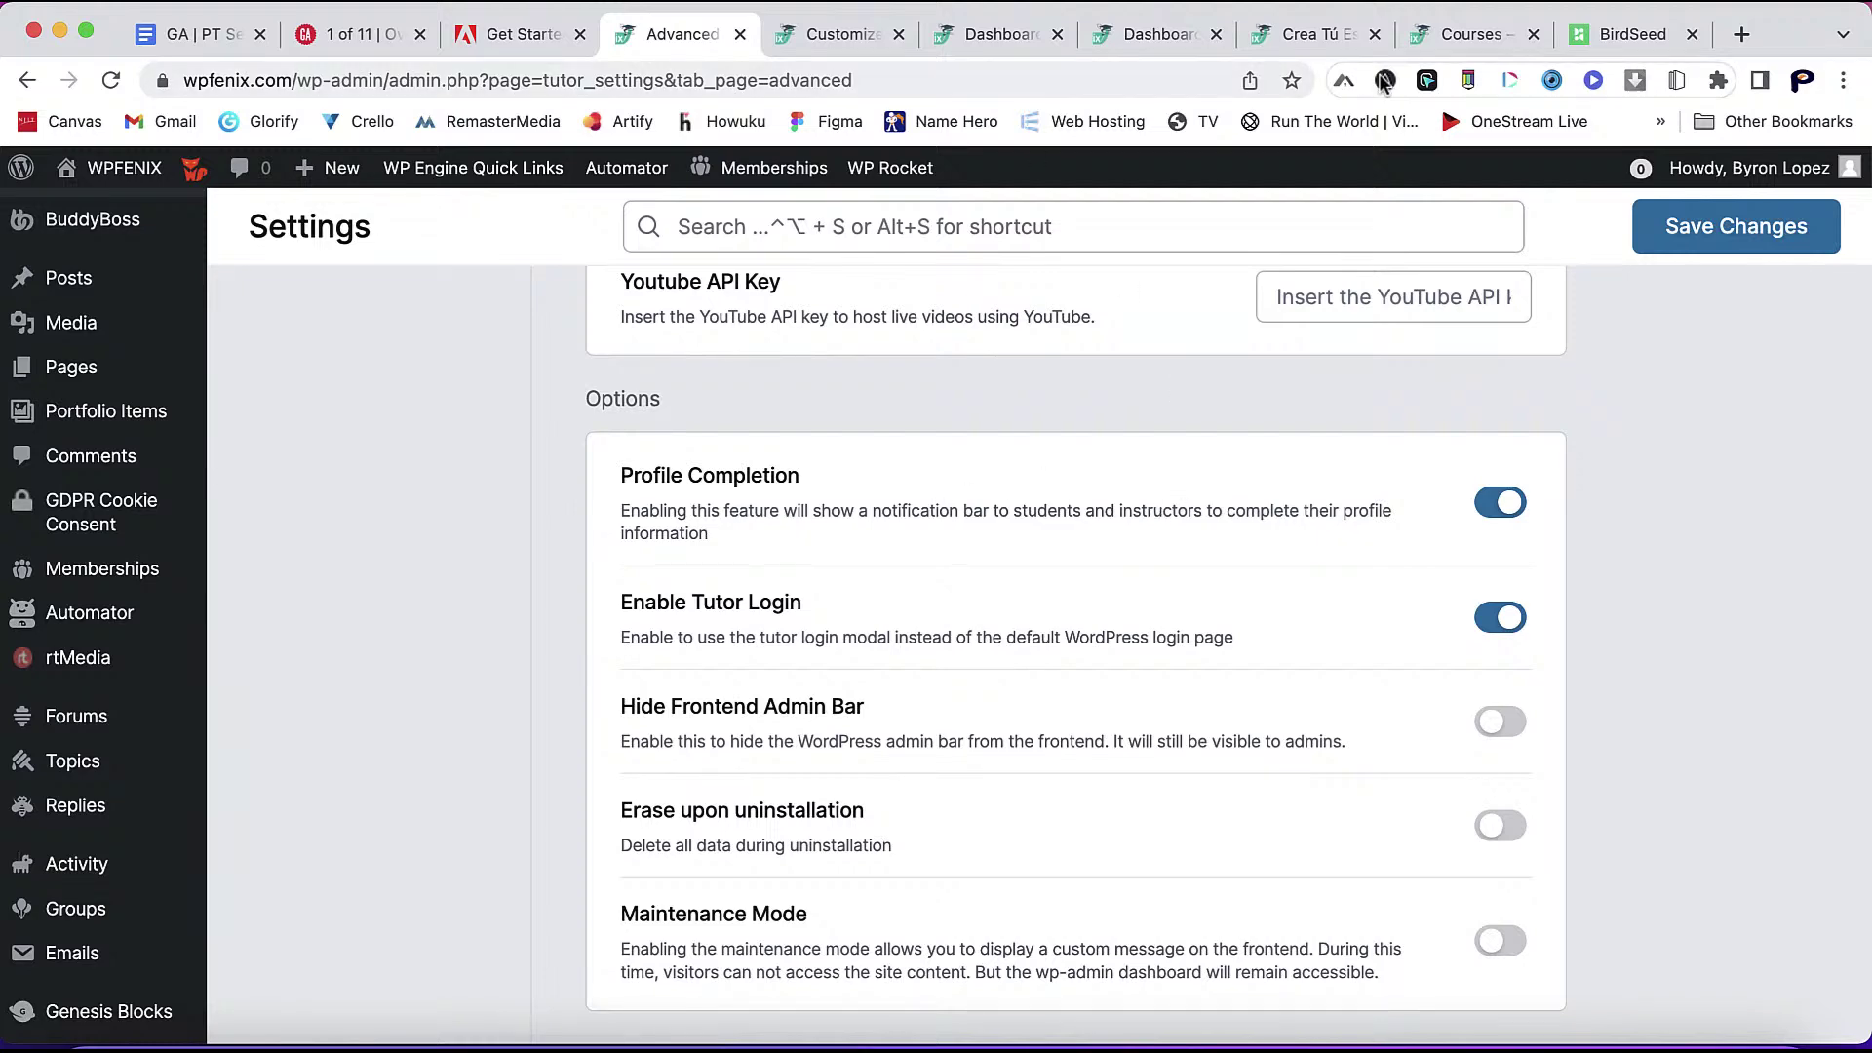
{"action": "left_click", "coordinate": [1158, 44]}
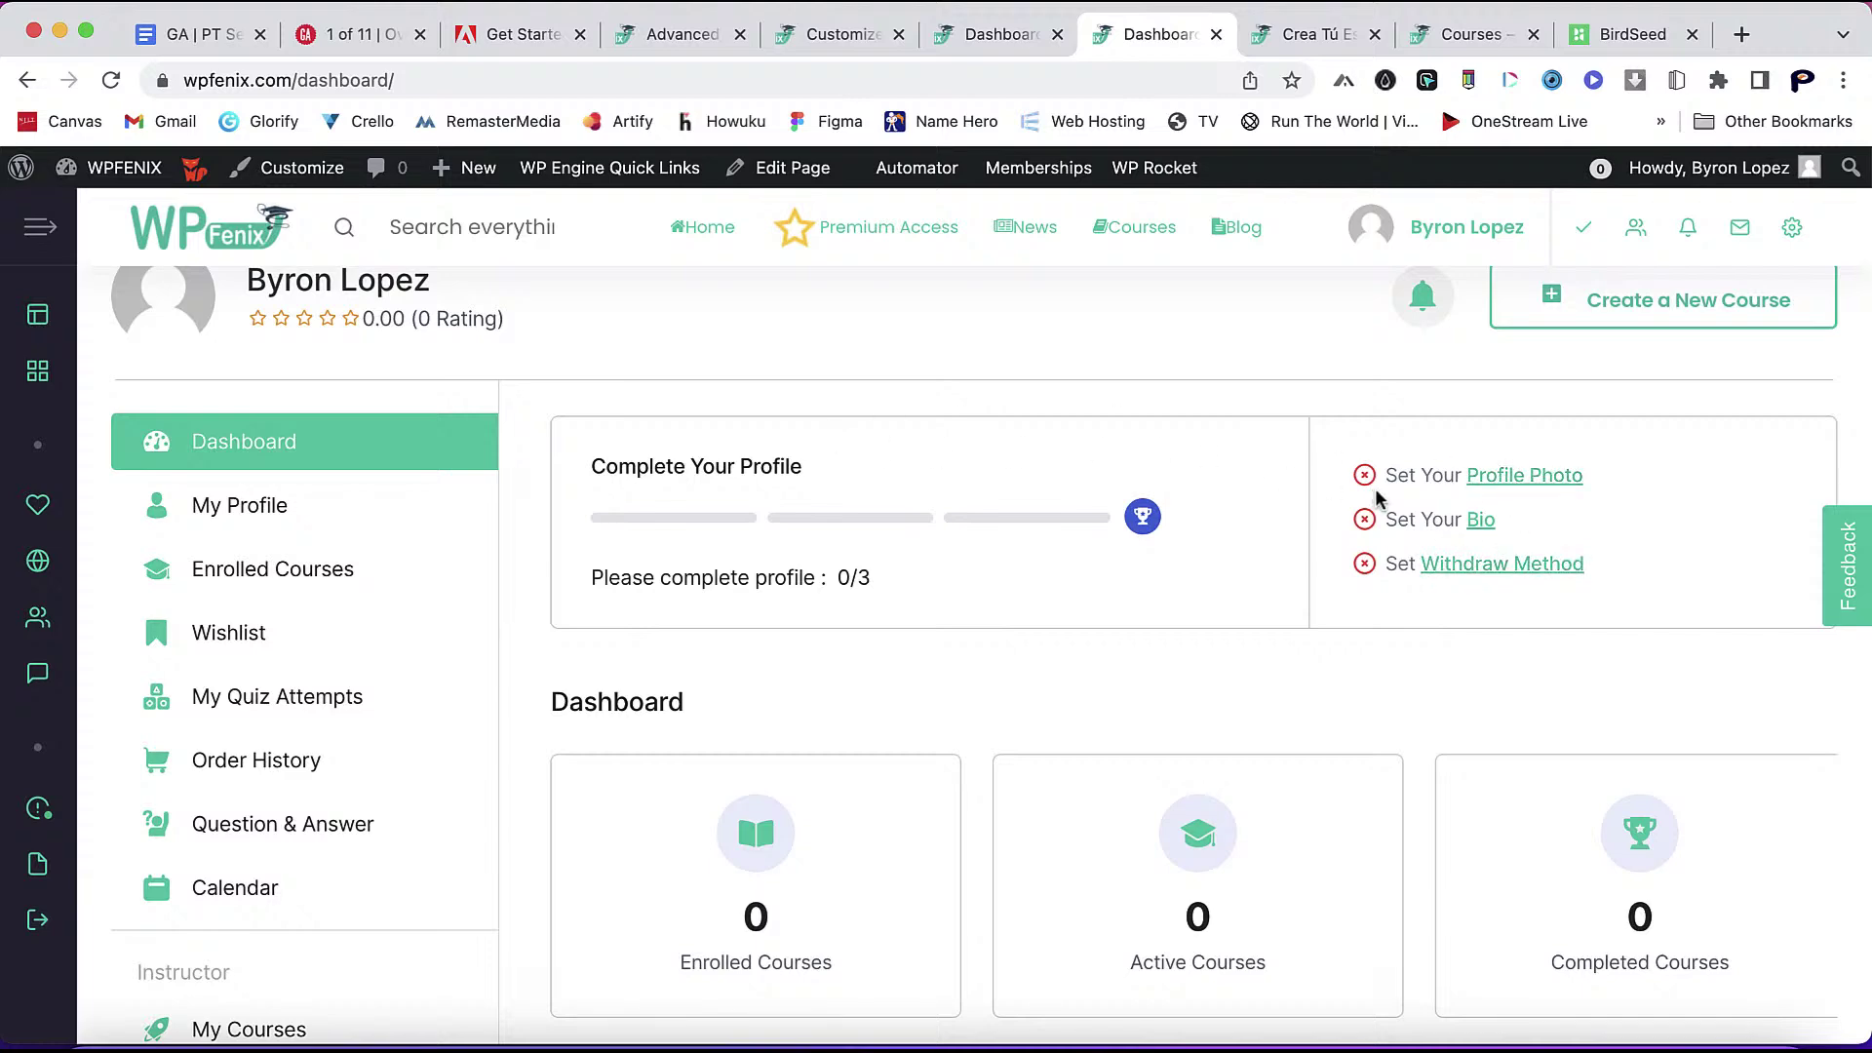
- Save the advanced settings and recheck the dashboard's Complete Your Profile card at 0/3
{"action": "left_click", "coordinate": [683, 34]}
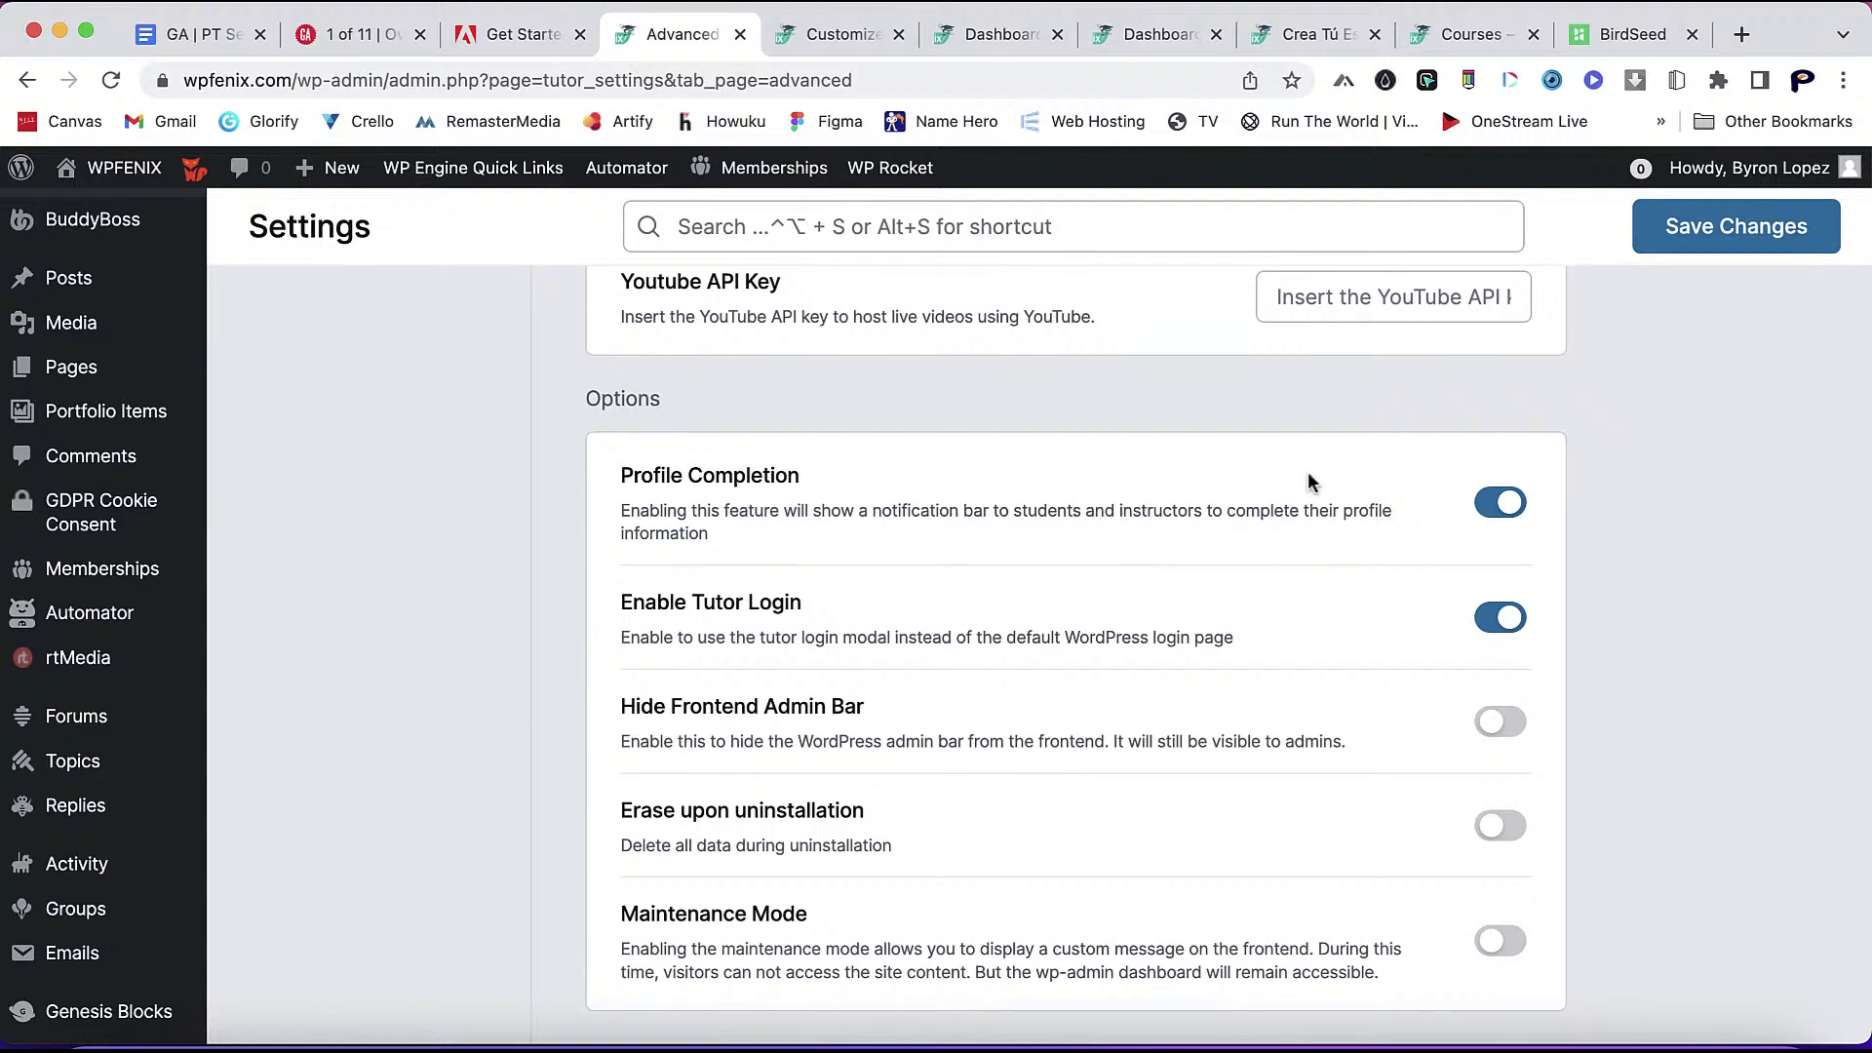
{"action": "left_click", "coordinate": [1722, 234]}
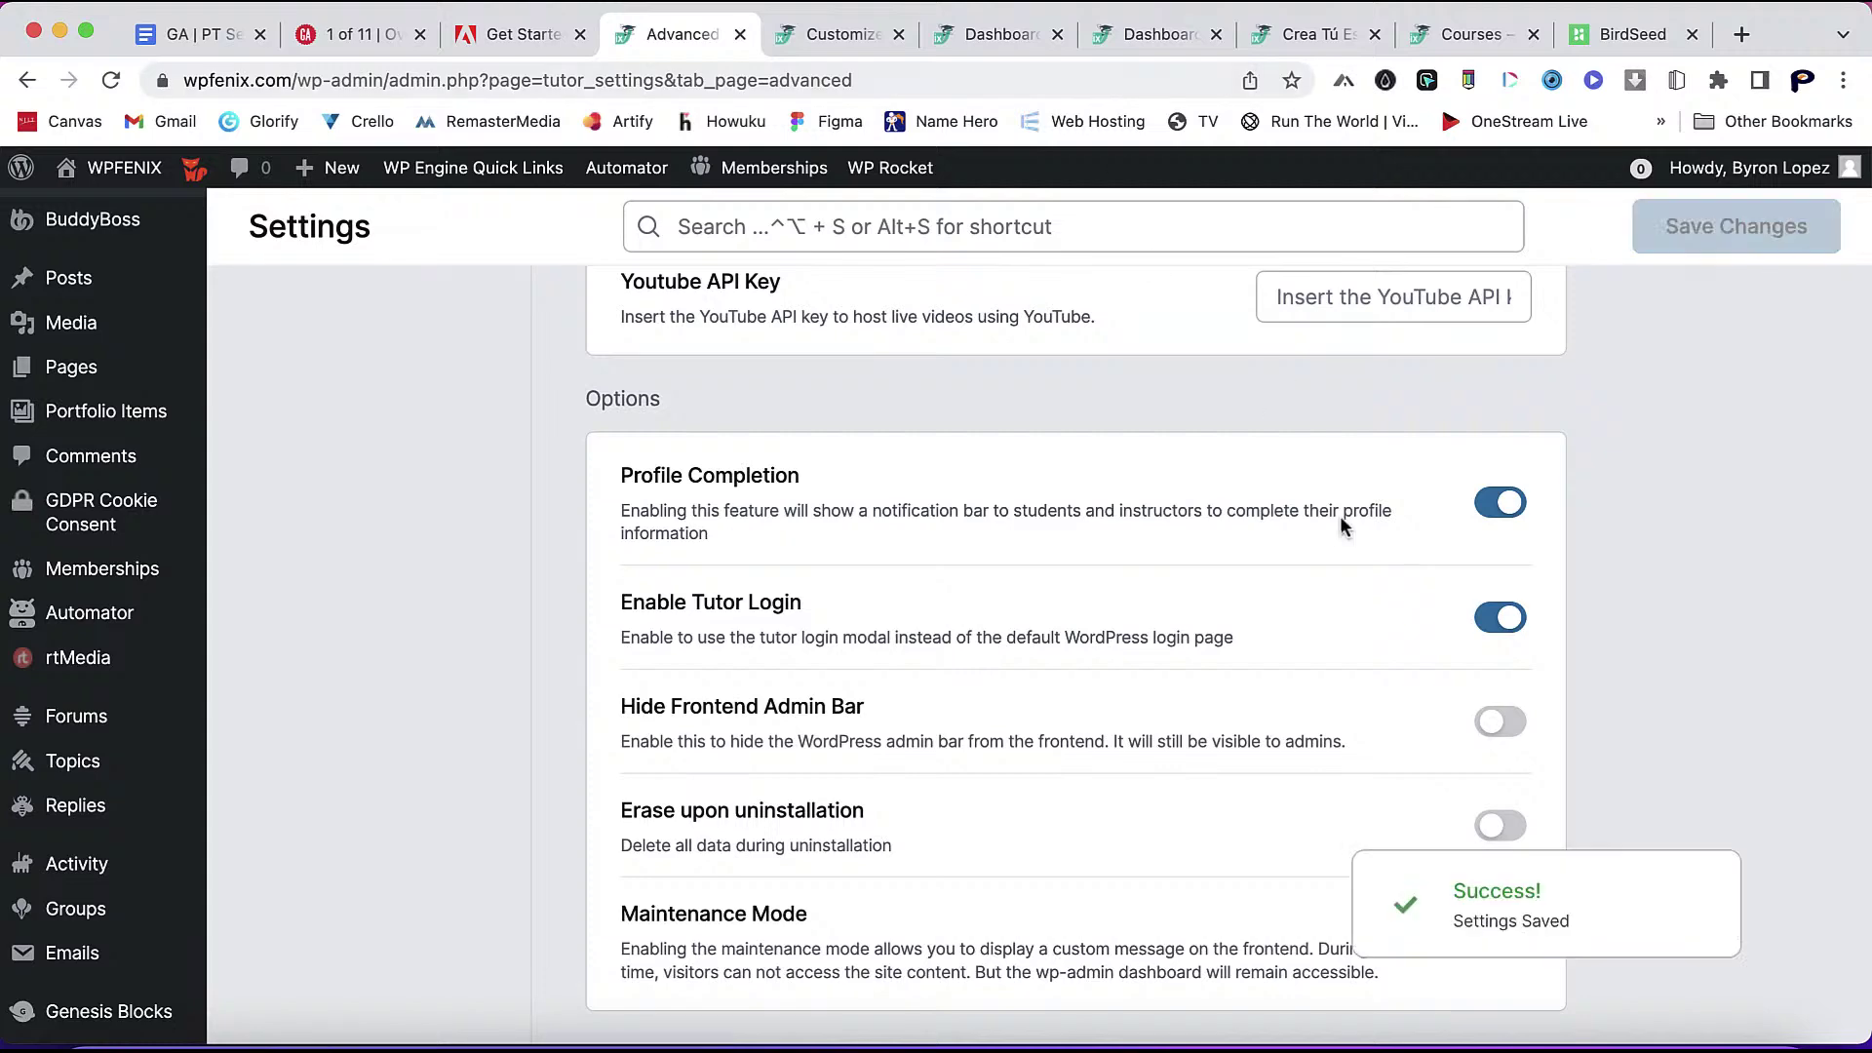
{"action": "left_click", "coordinate": [1184, 33]}
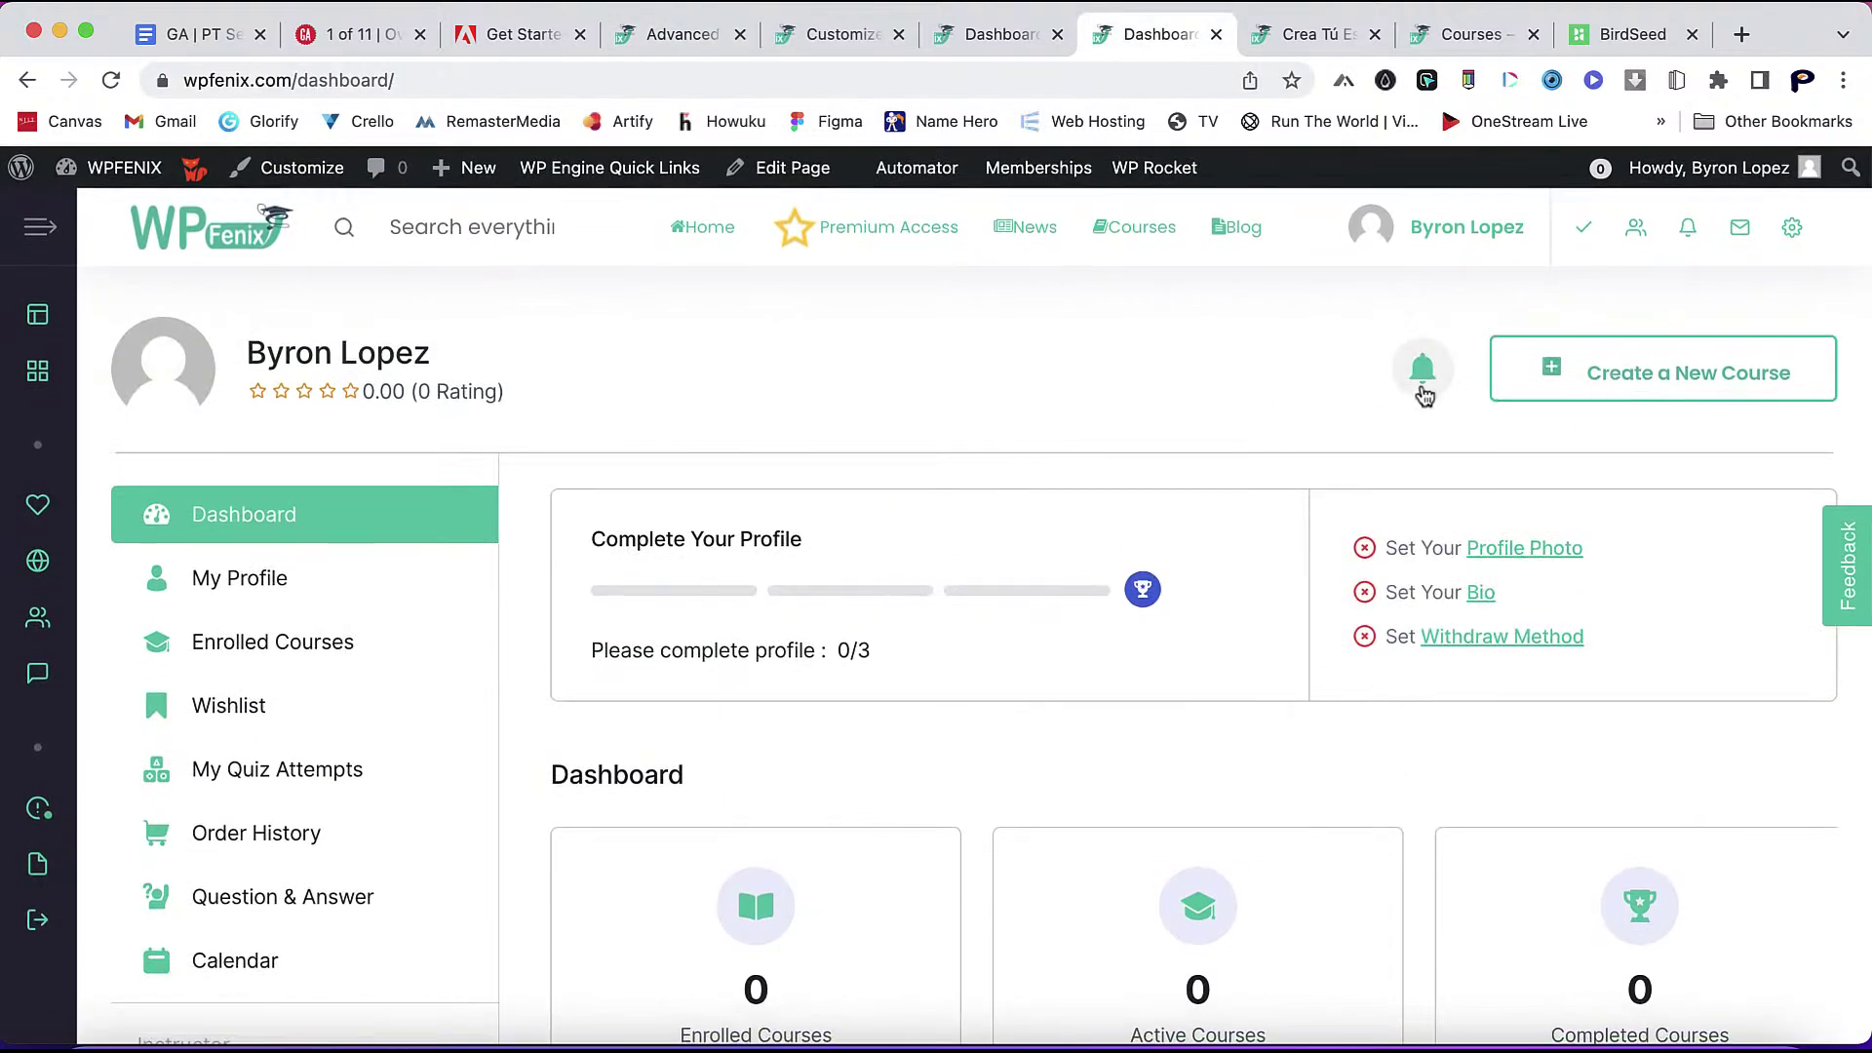
- Check the notifications panel, then clear the site cache with WP Rocket
{"action": "left_click", "coordinate": [1422, 376]}
{"action": "left_click", "coordinate": [1277, 386]}
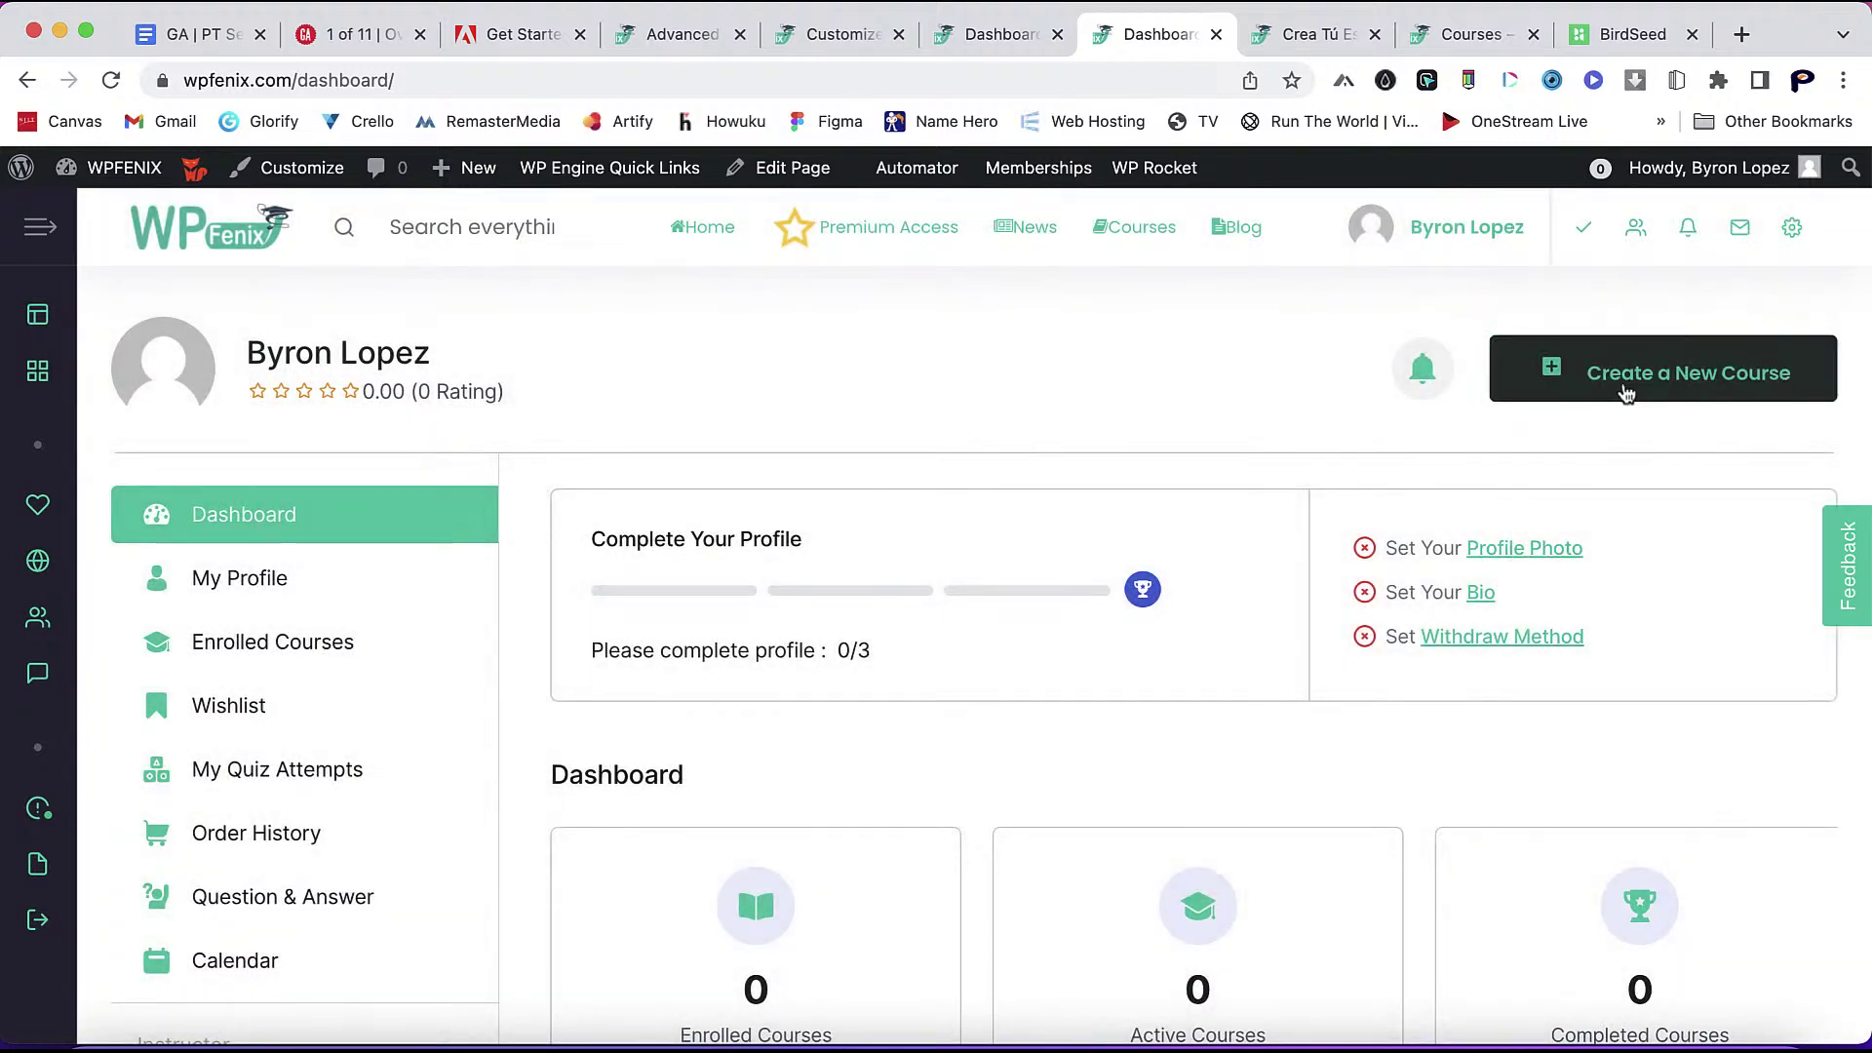
{"action": "mouse_move", "coordinate": [1154, 171]}
{"action": "left_click", "coordinate": [1158, 247]}
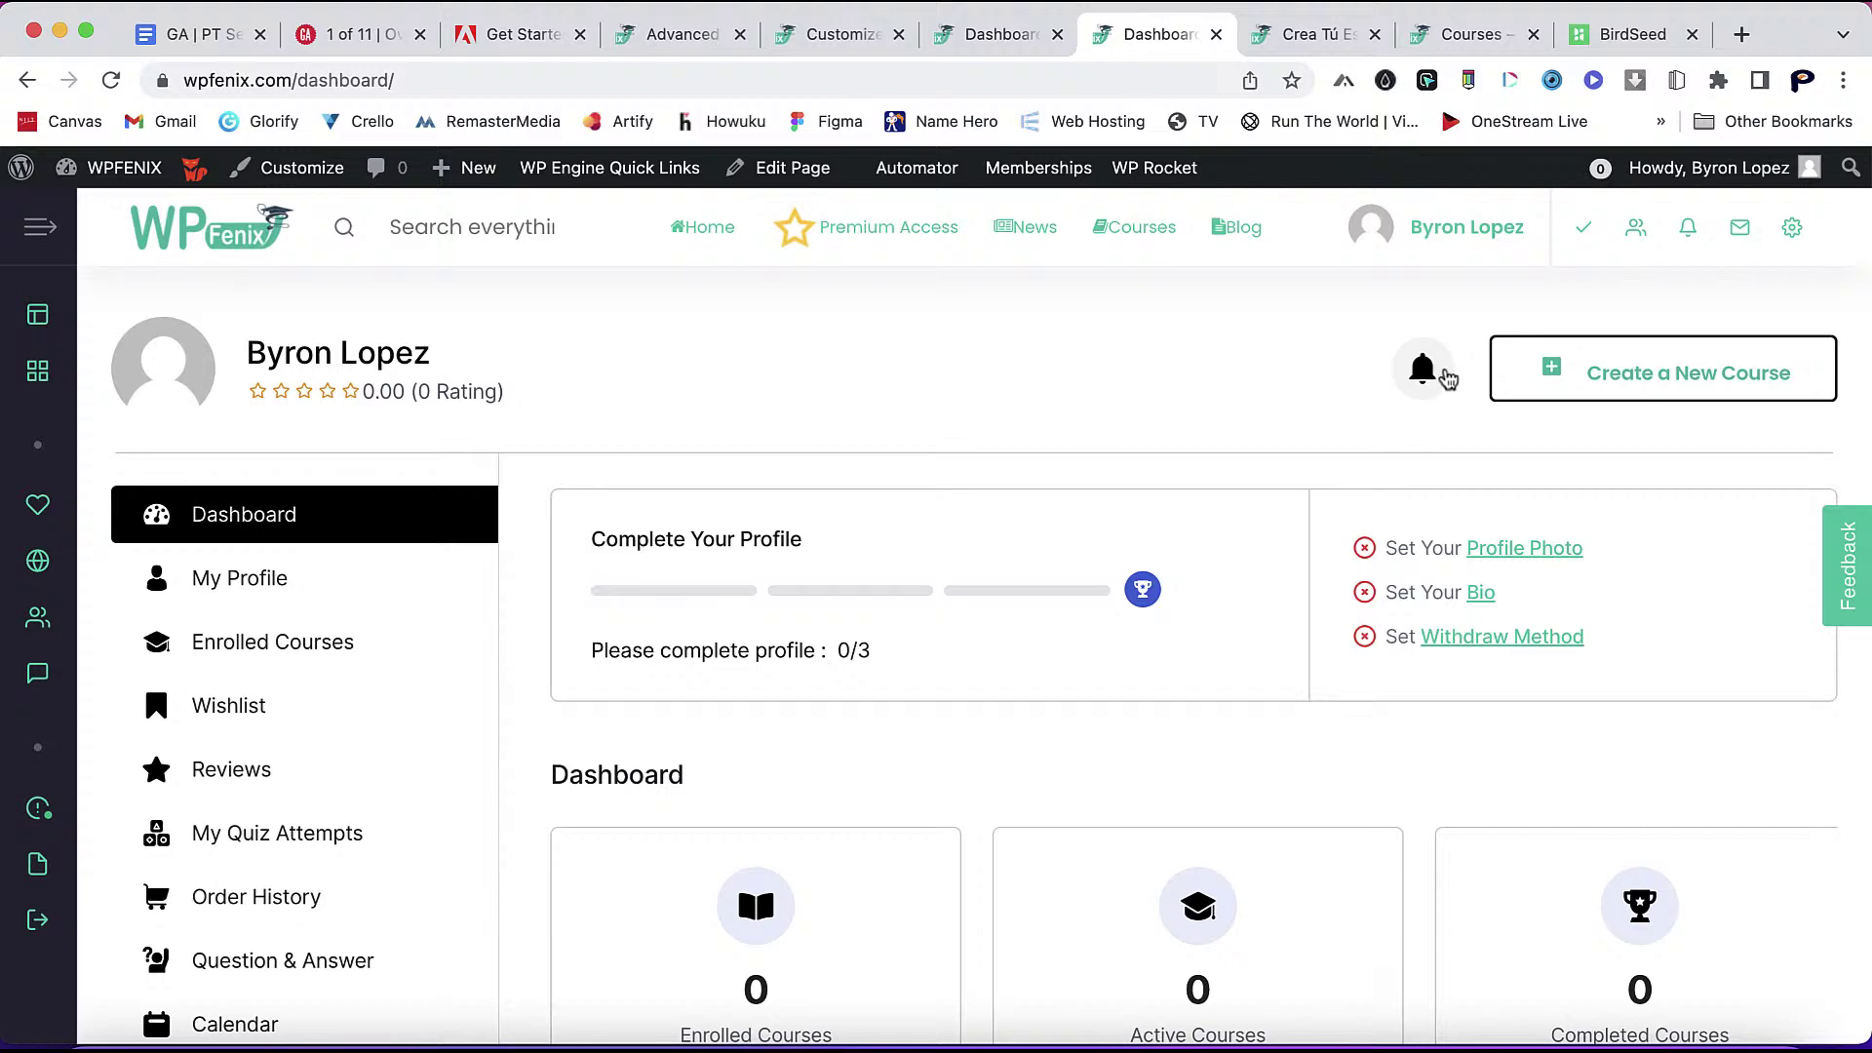
- Review the reloaded dashboard's Reviews entry and go back to the Advanced settings
{"action": "scroll", "coordinate": [1326, 583], "scroll_direction": "down", "scroll_amount": 8}
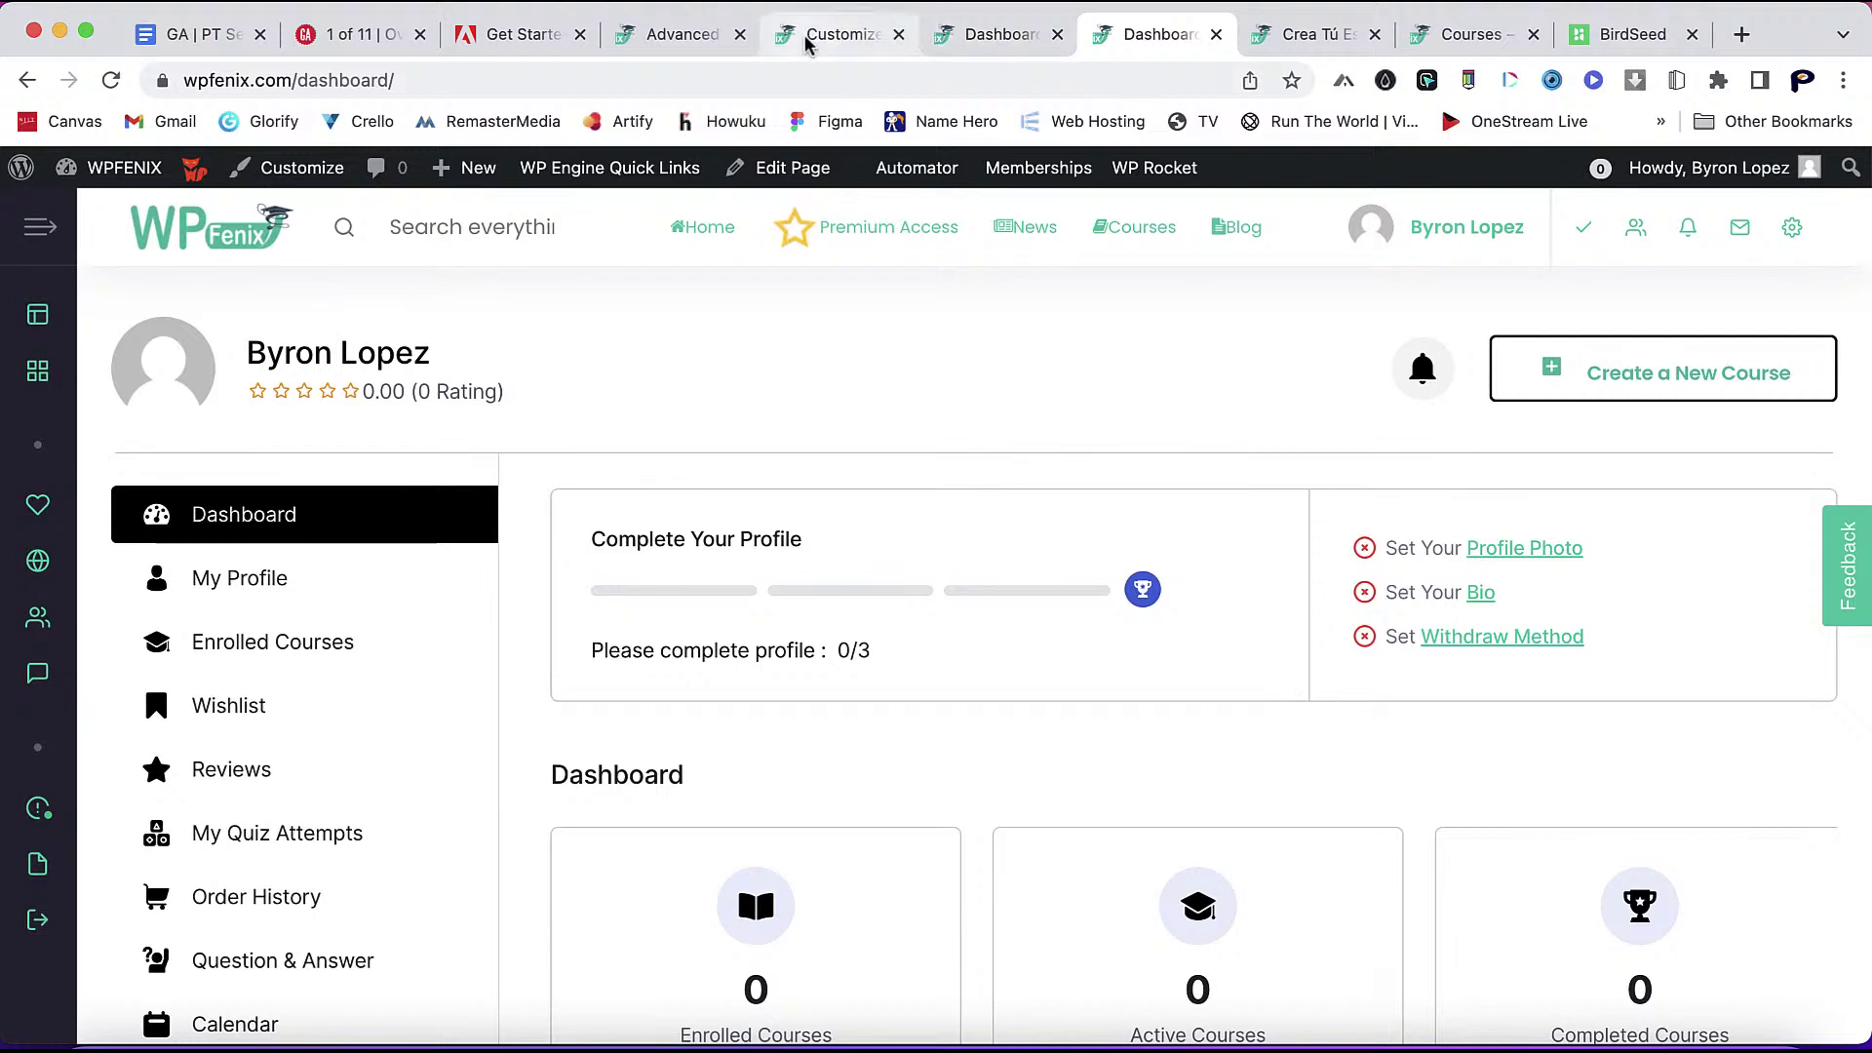
{"action": "left_click", "coordinate": [683, 34]}
{"action": "scroll", "coordinate": [1319, 564], "scroll_direction": "up", "scroll_amount": 10}
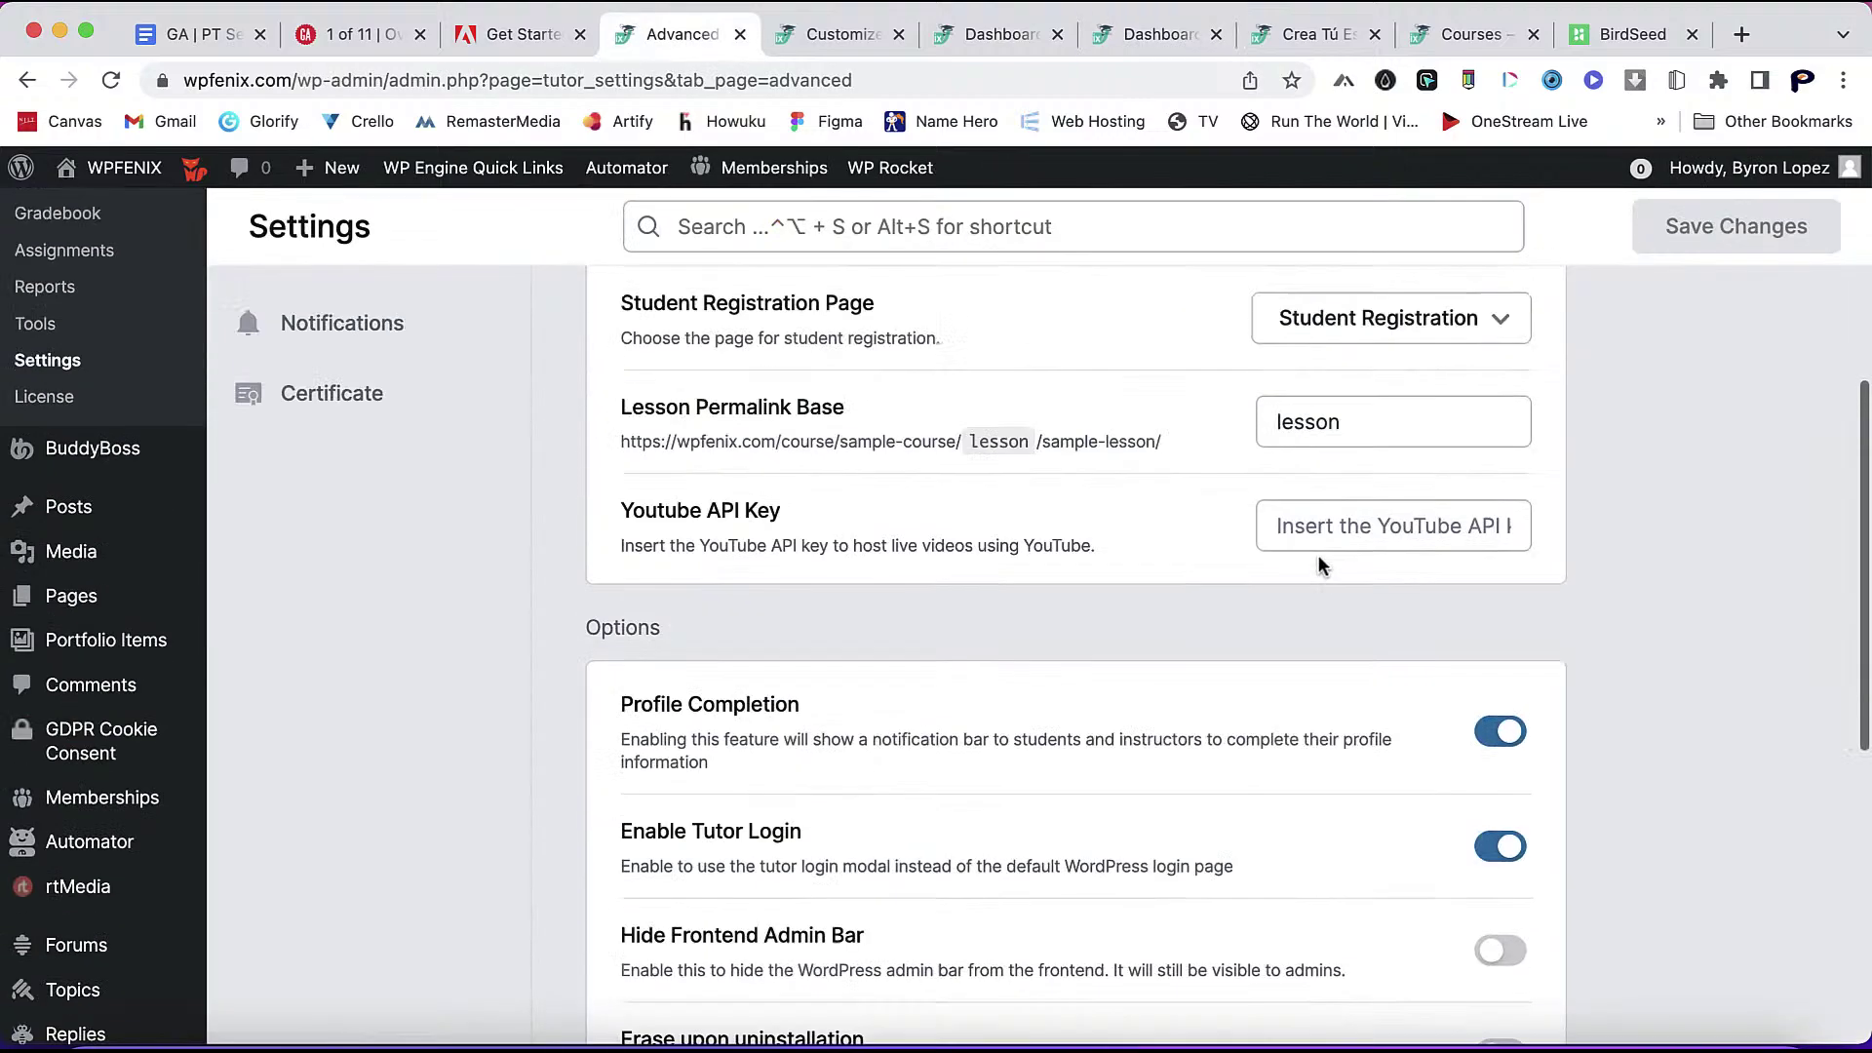
- Select the Custom colour preset in the Design settings and save it
{"action": "left_click", "coordinate": [360, 517]}
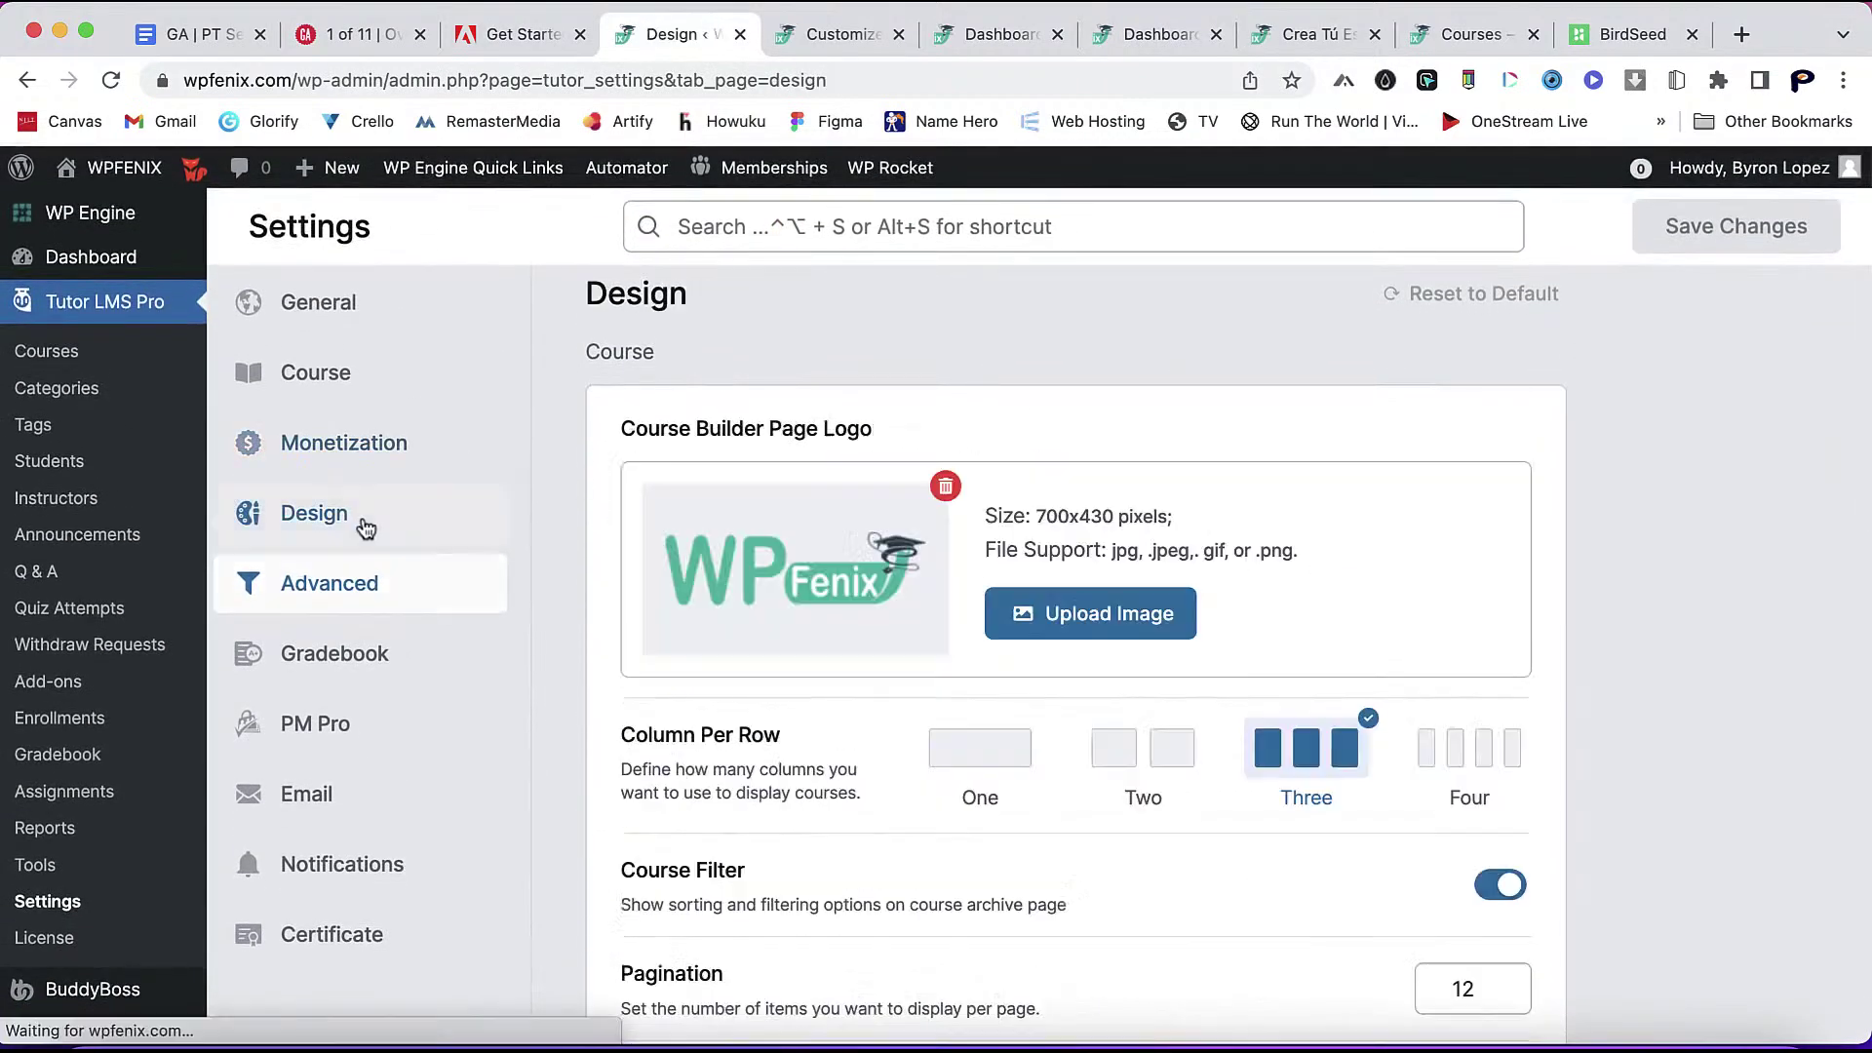
{"action": "scroll", "coordinate": [1605, 729], "scroll_direction": "down", "scroll_amount": 15}
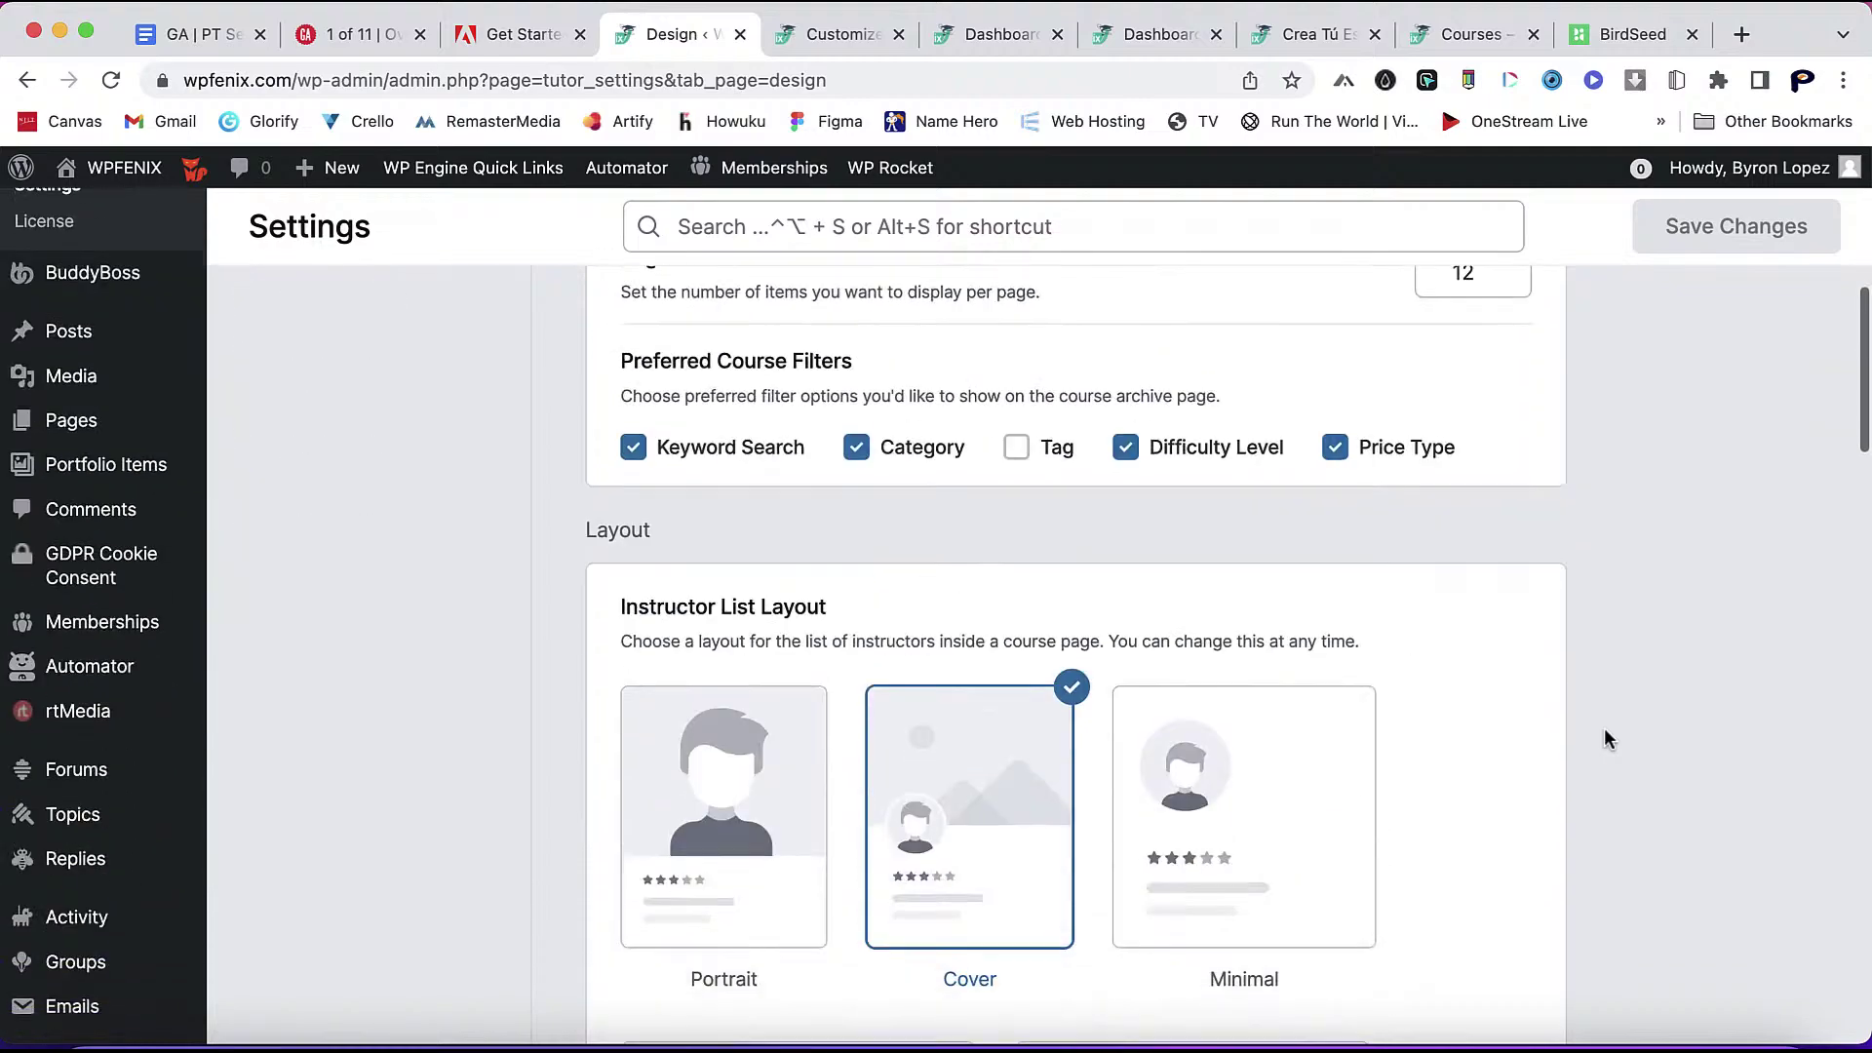
{"action": "scroll", "coordinate": [1604, 729], "scroll_direction": "down", "scroll_amount": 15}
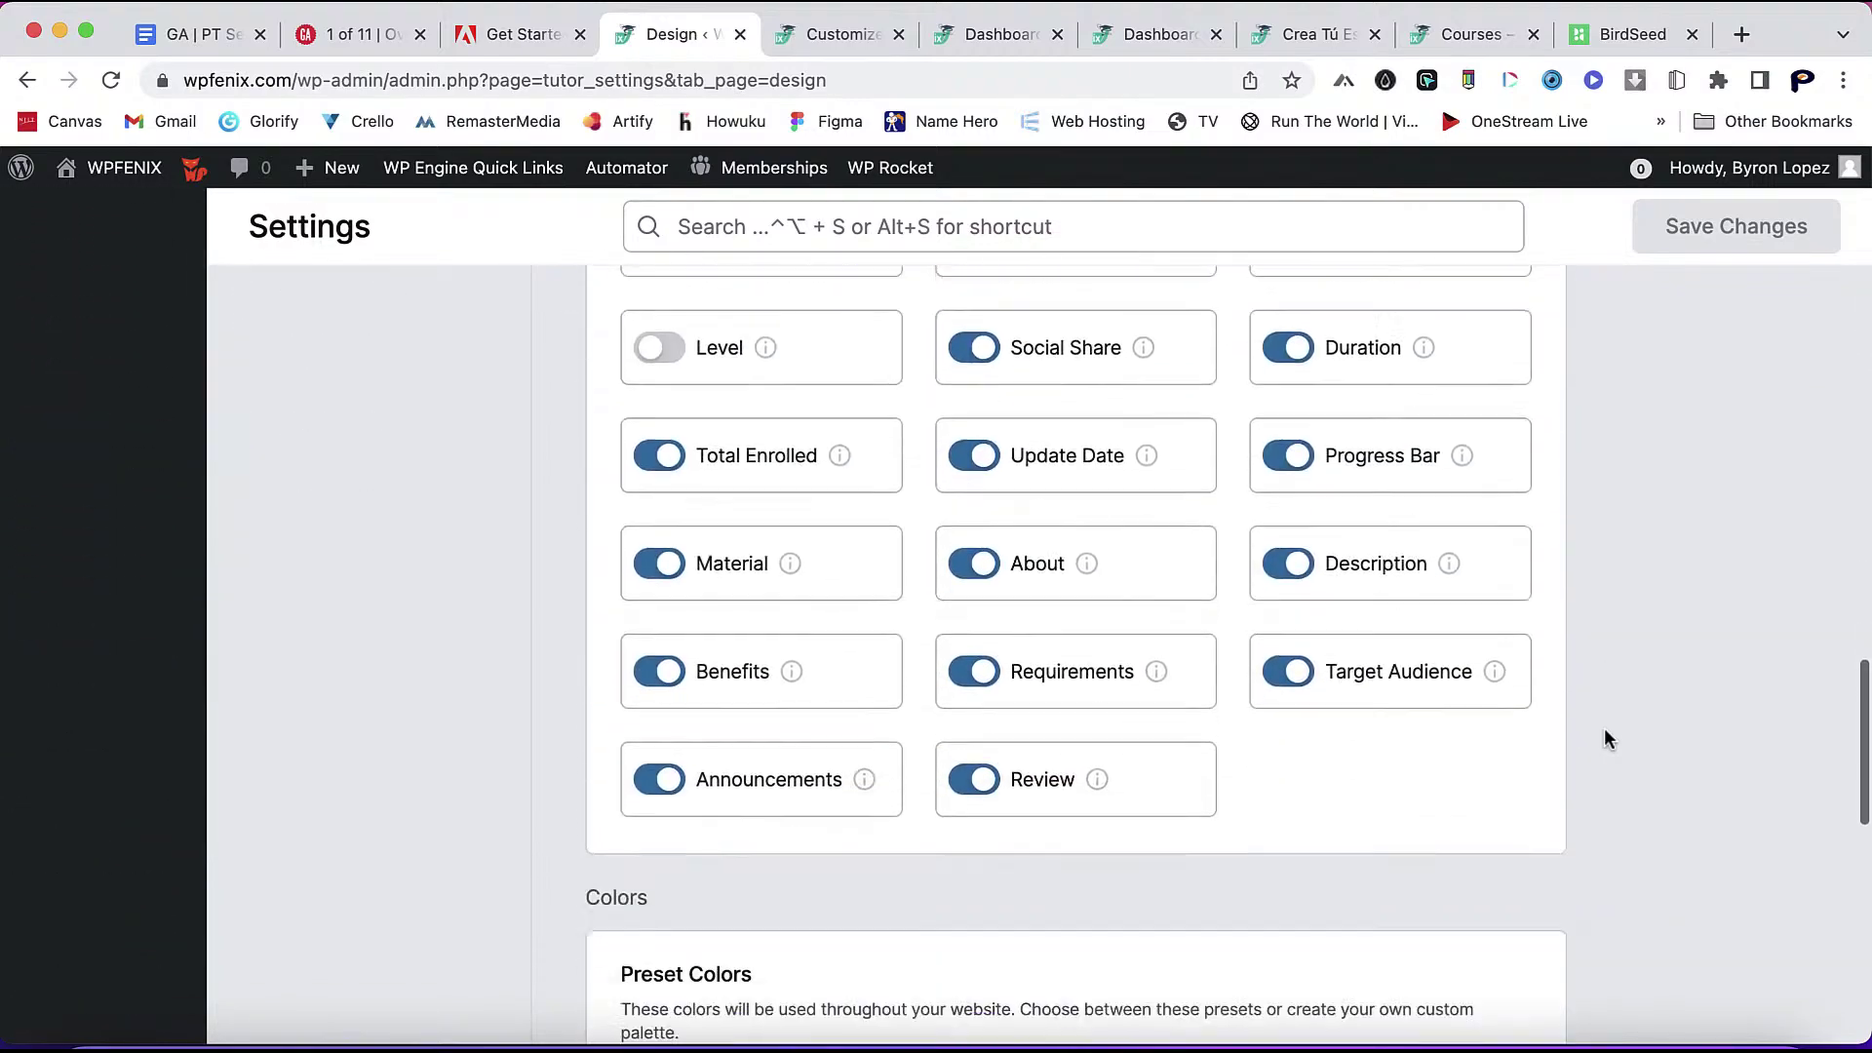
{"action": "scroll", "coordinate": [1604, 729], "scroll_direction": "up", "scroll_amount": 5}
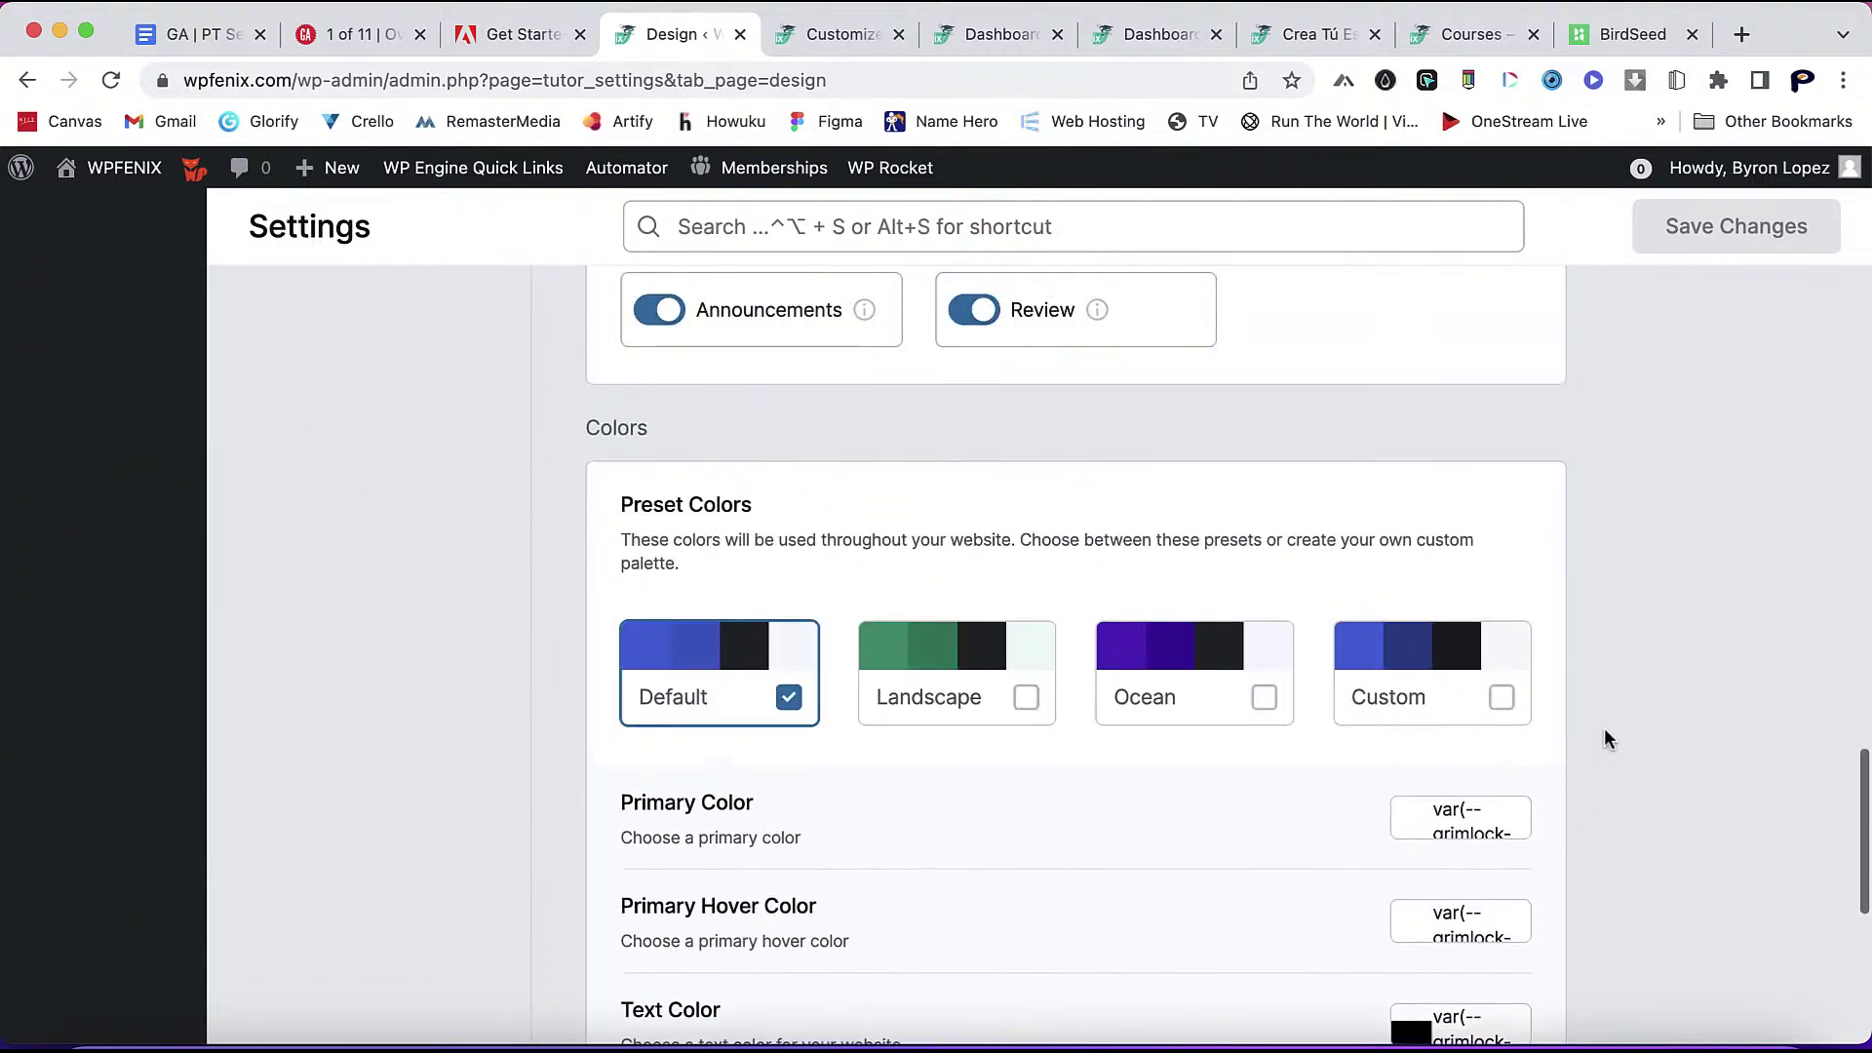
{"action": "left_click", "coordinate": [1501, 698]}
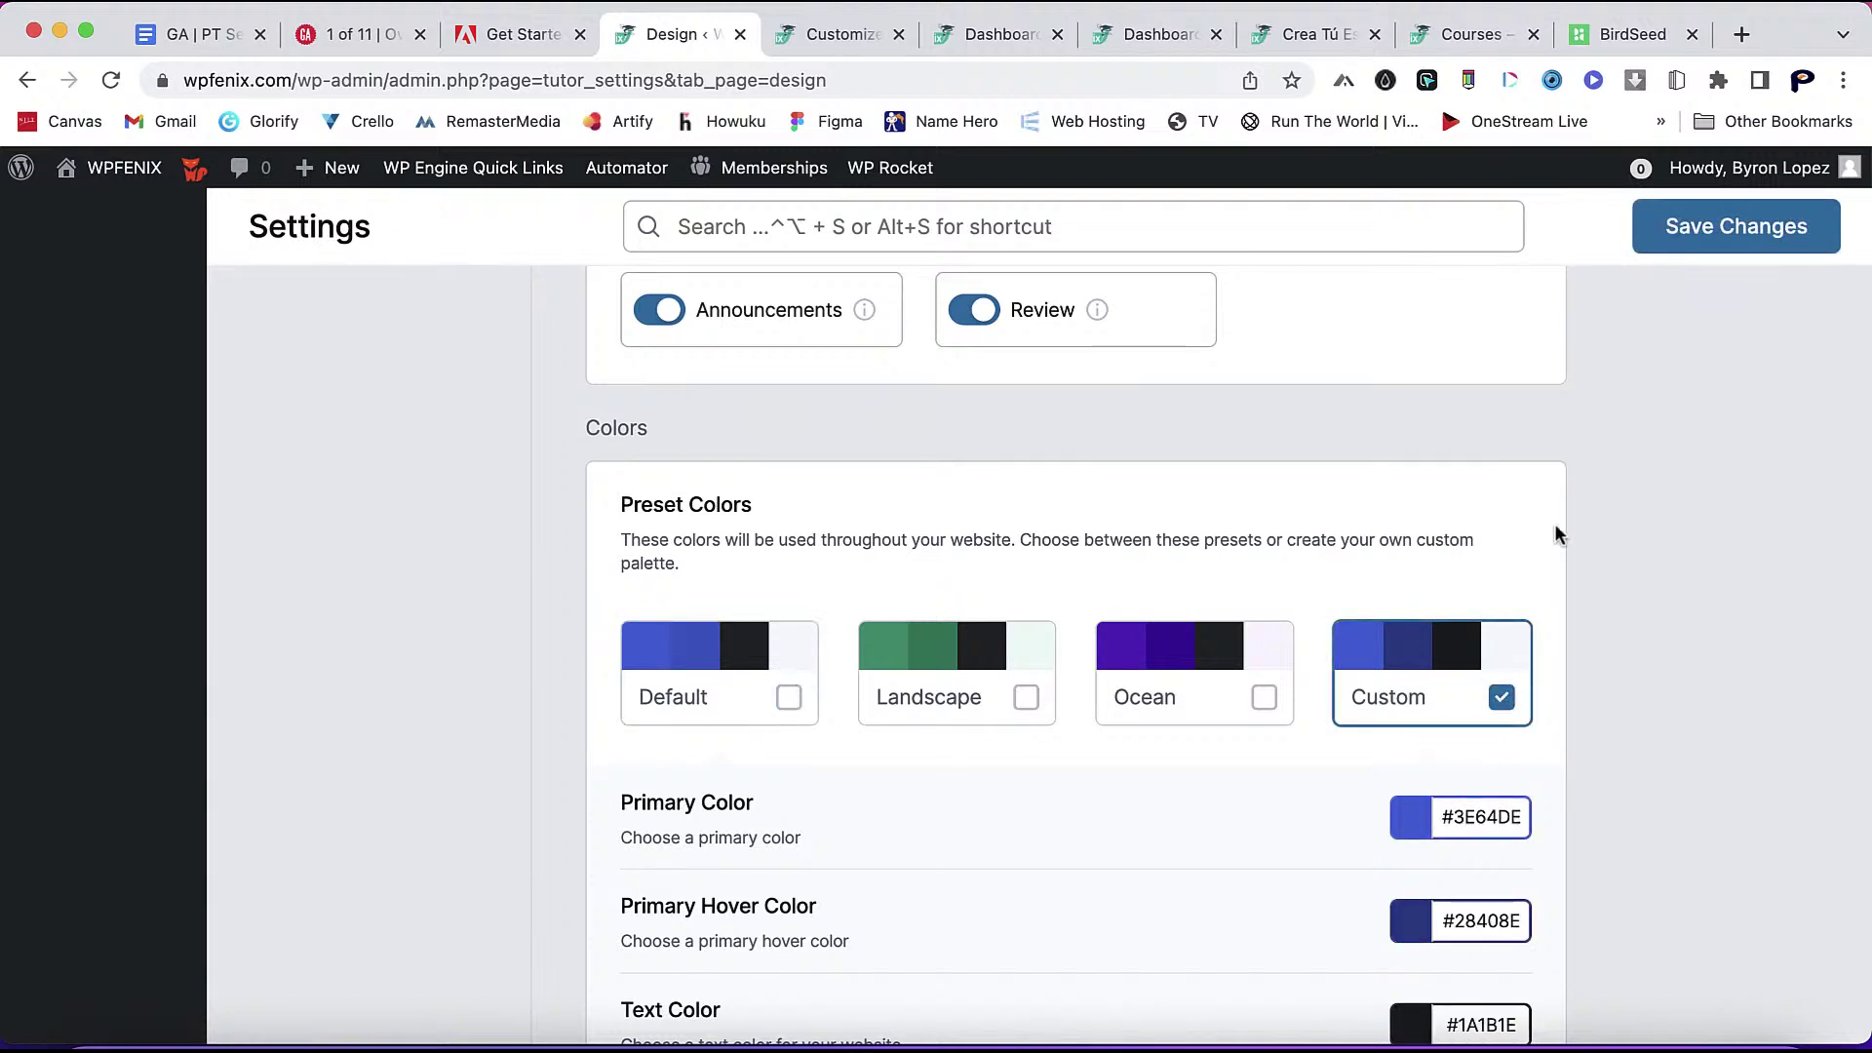
{"action": "left_click", "coordinate": [1732, 239]}
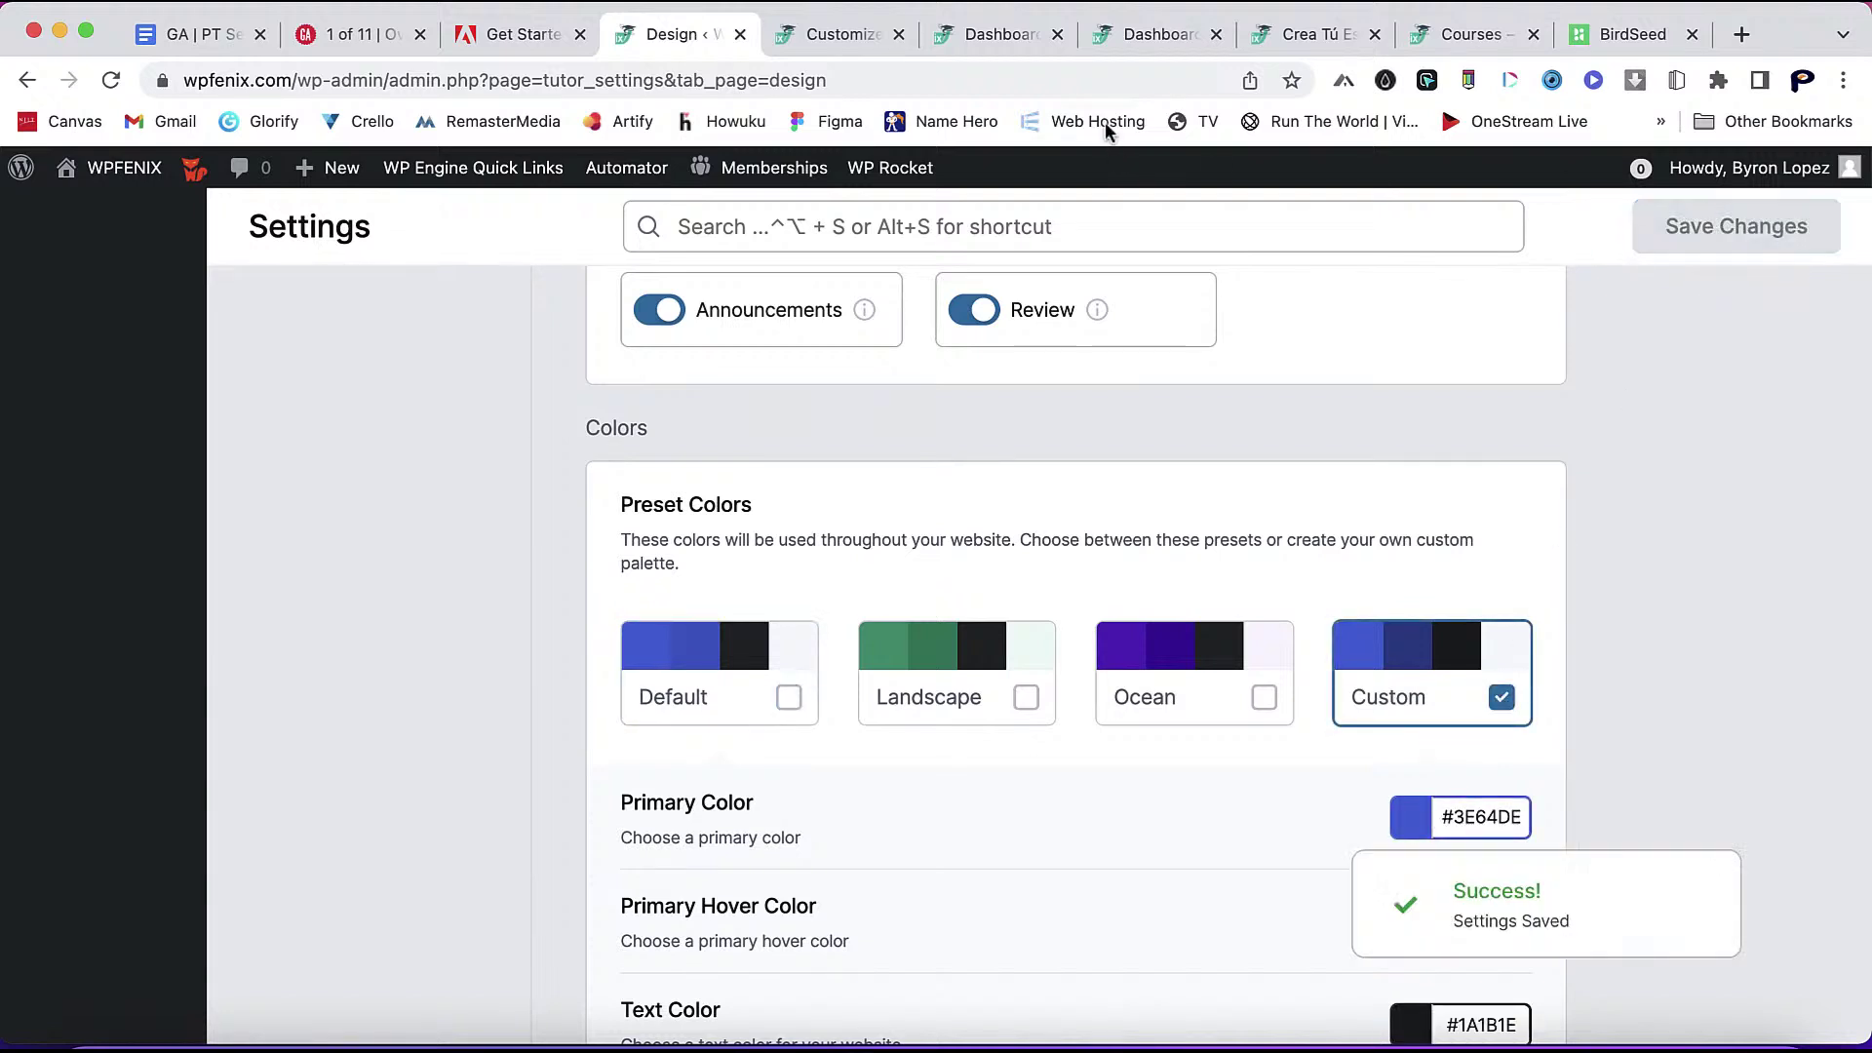
- Check the course and courses pages, then reload the dashboard showing blue accents
{"action": "left_click", "coordinate": [1311, 35]}
{"action": "scroll", "coordinate": [1205, 580], "scroll_direction": "up", "scroll_amount": 10}
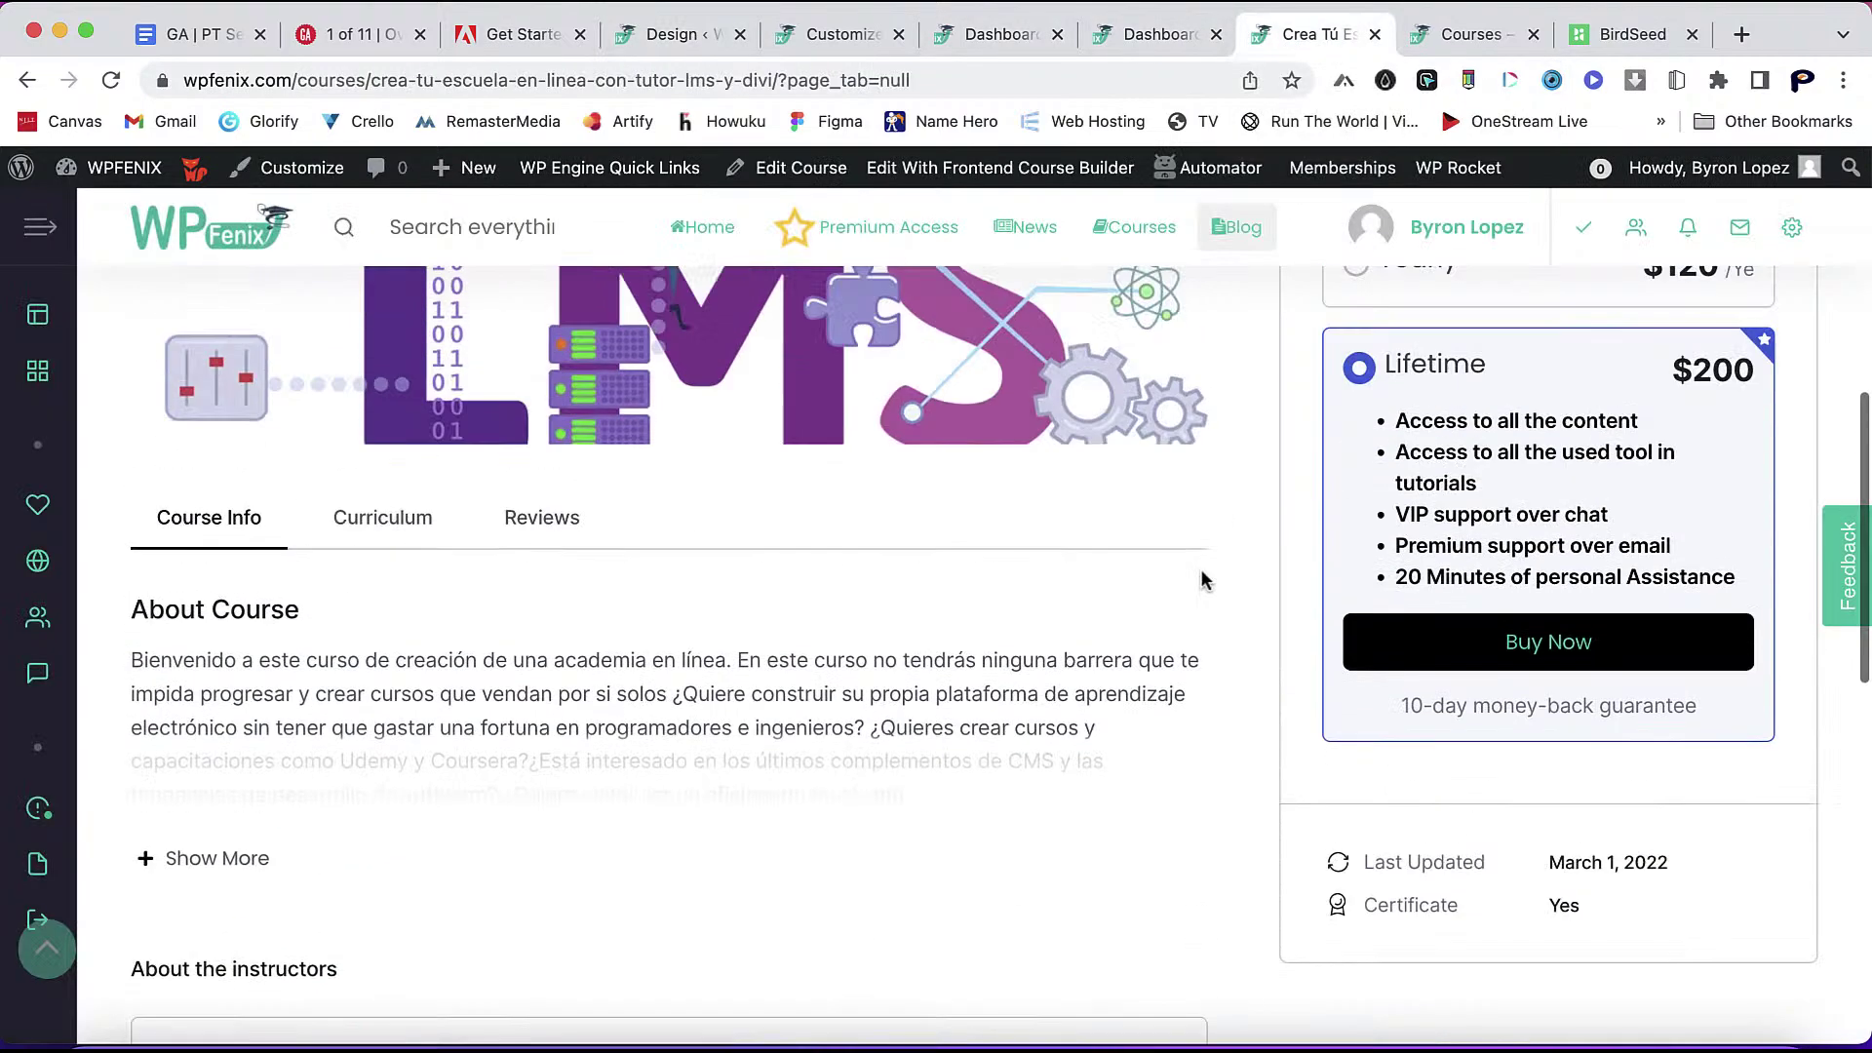
{"action": "left_click", "coordinate": [1470, 36]}
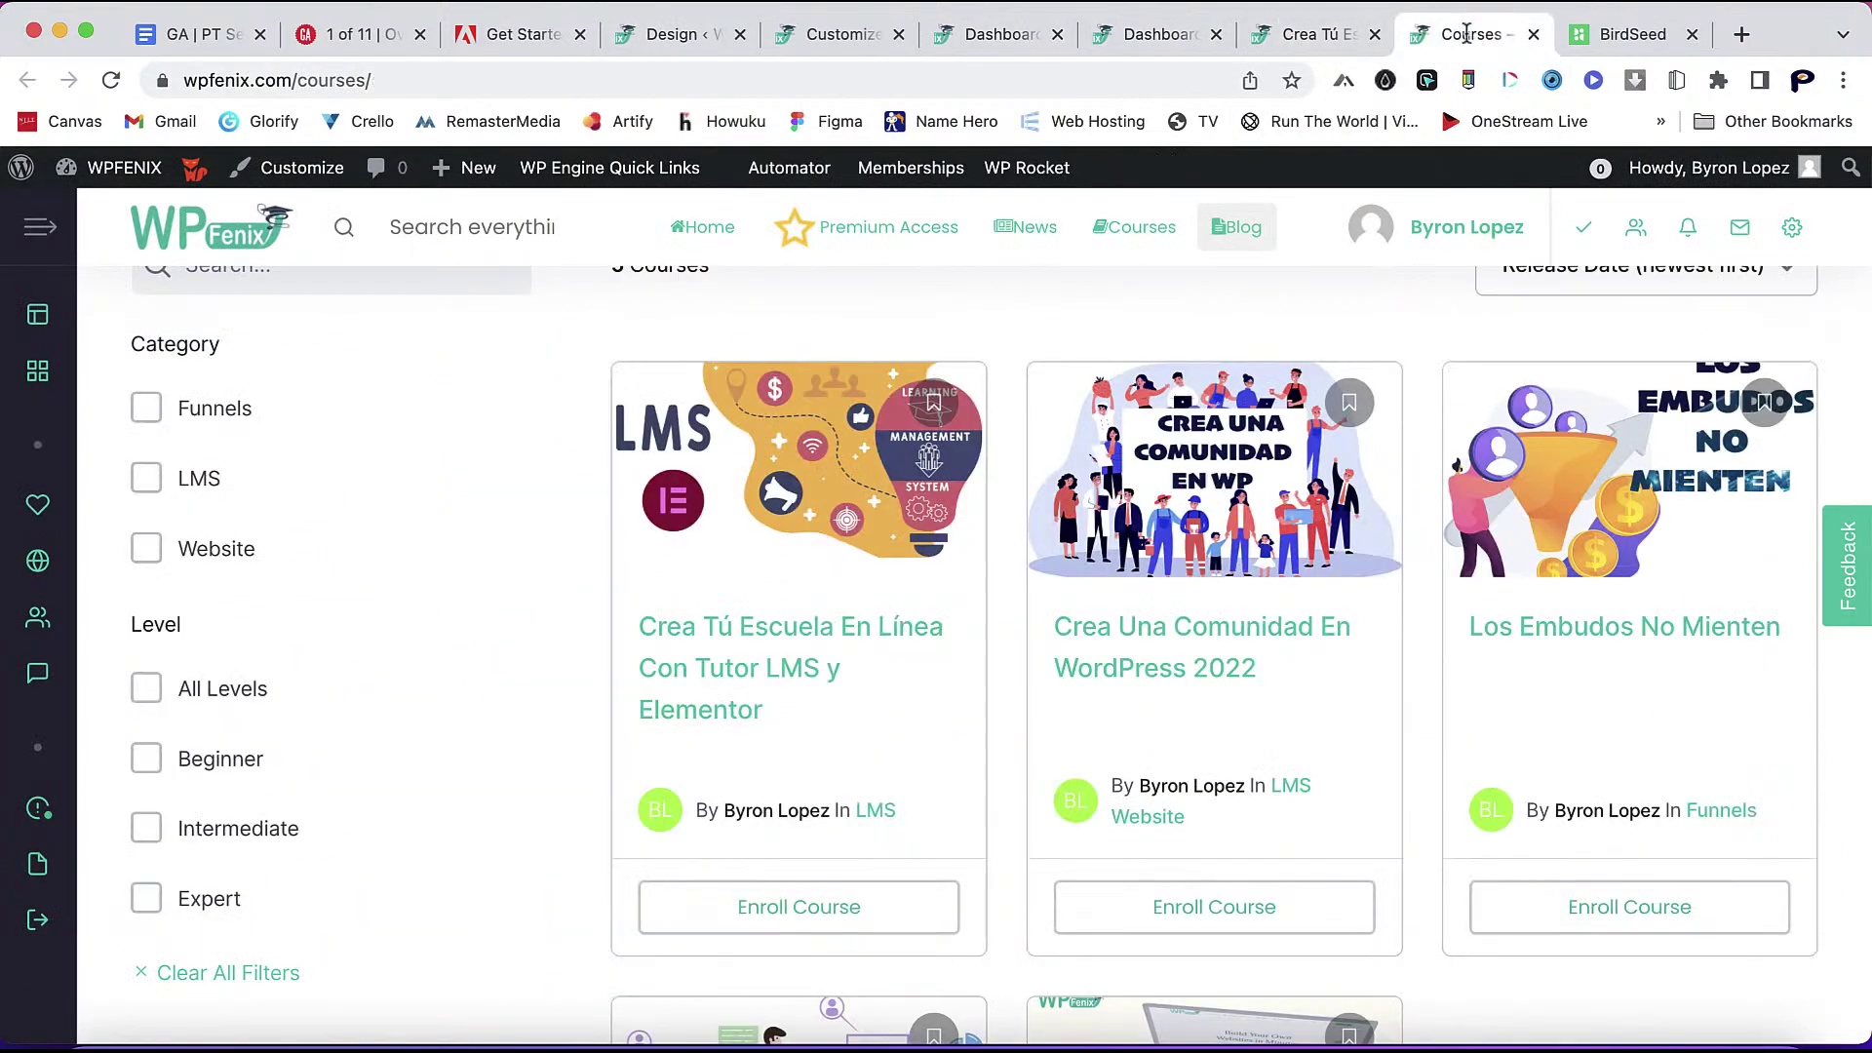
{"action": "left_click", "coordinate": [1142, 39]}
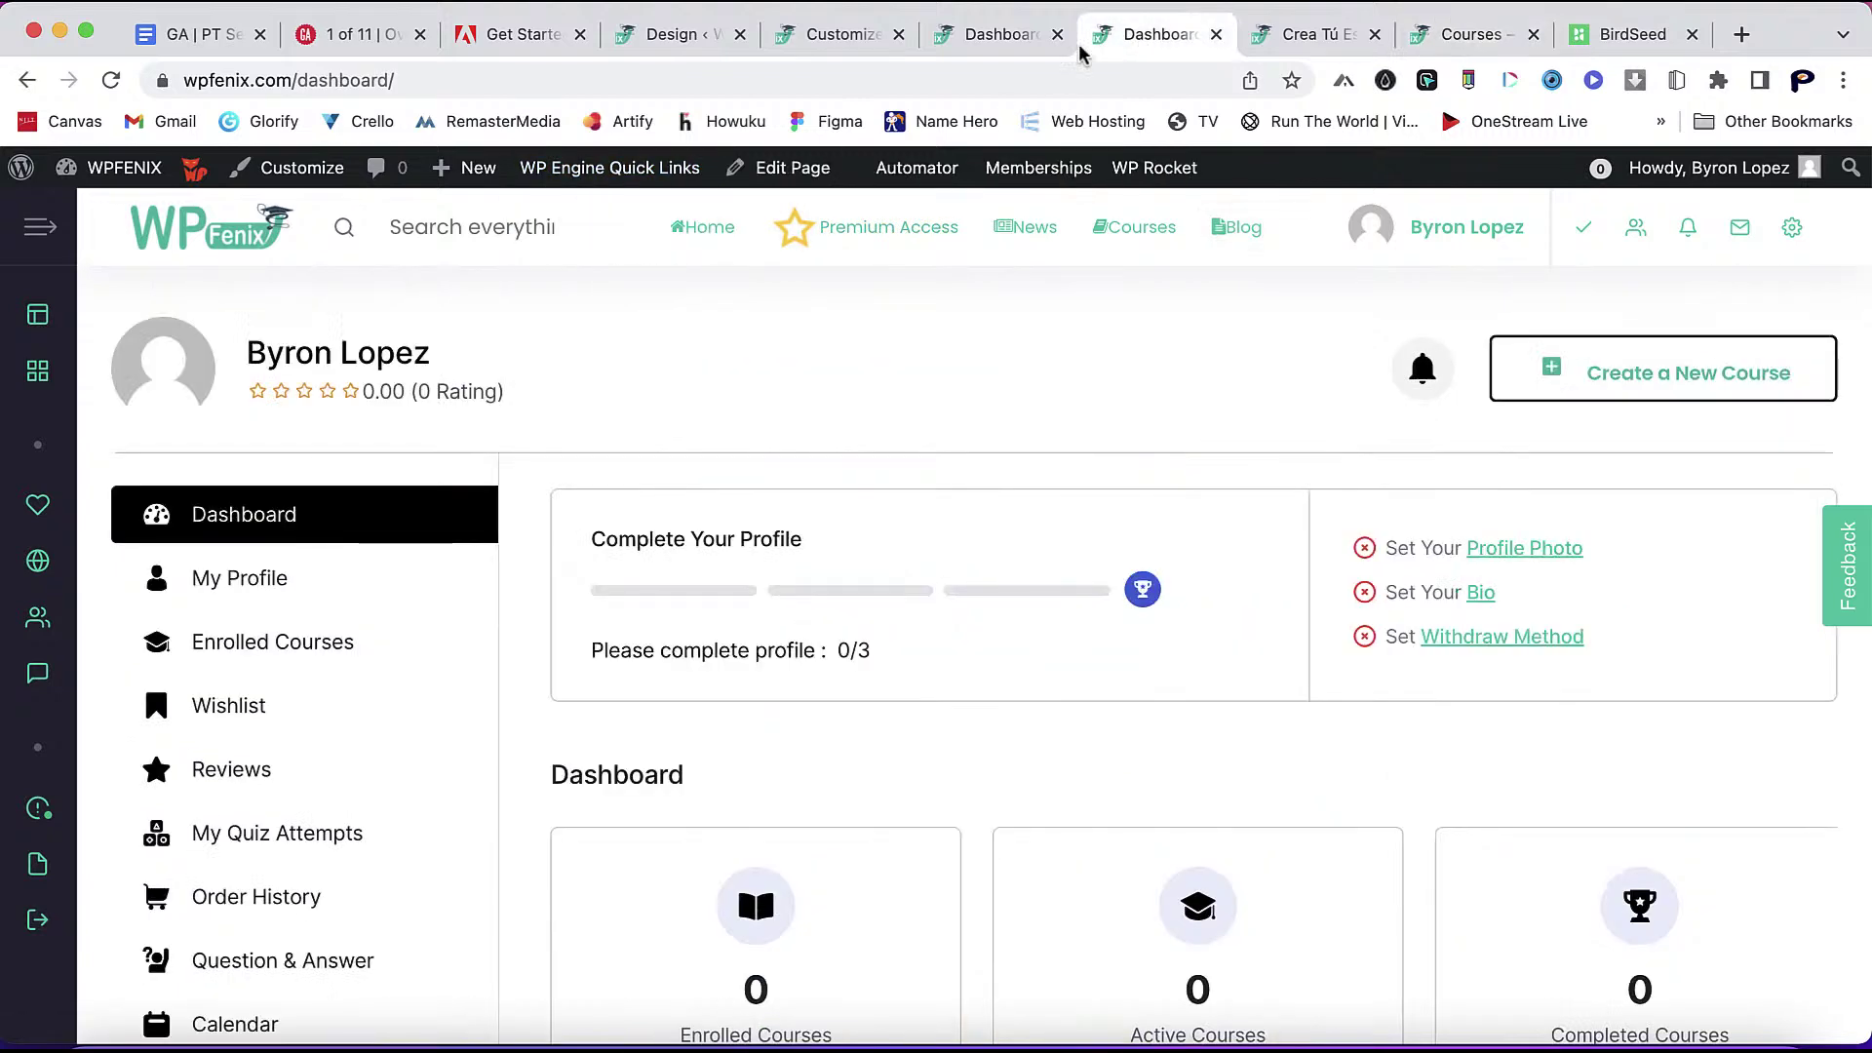
{"action": "left_click", "coordinate": [110, 84]}
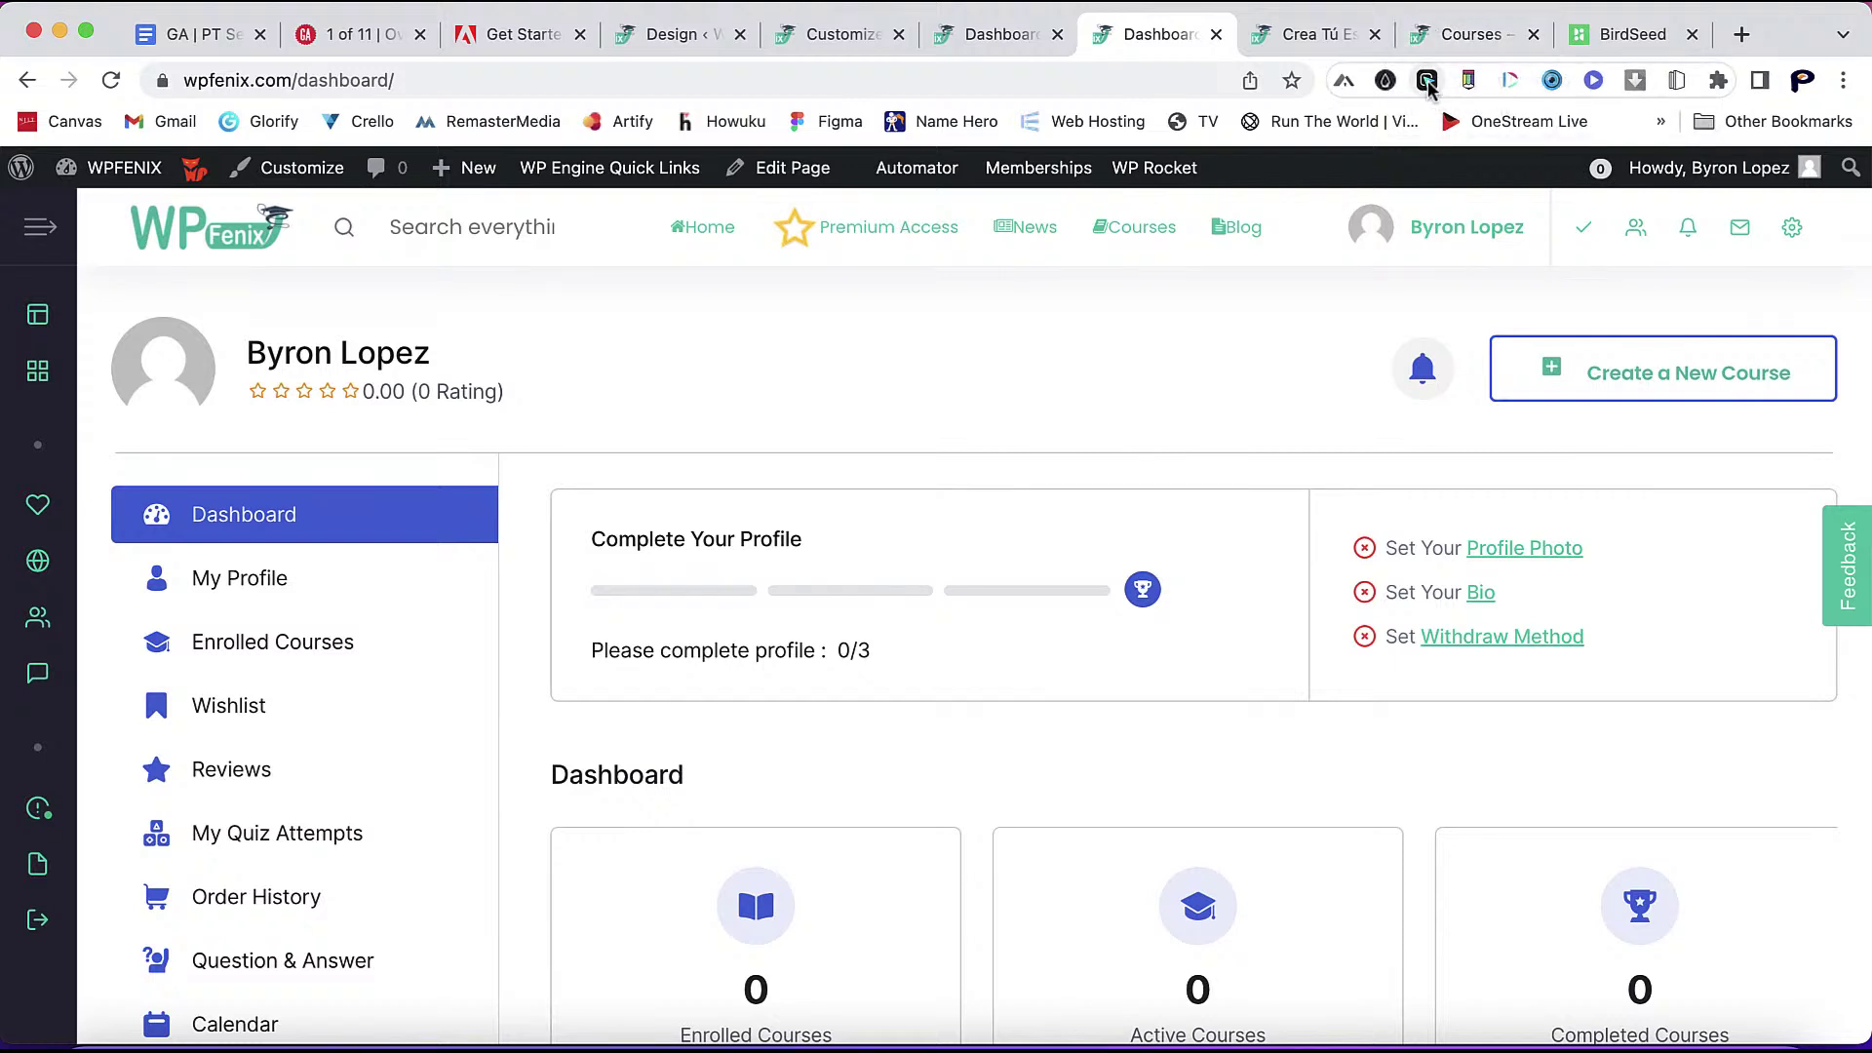
- Use Hoverify's Color Eyedropper to sample the green Profile Photo link
{"action": "left_click", "coordinate": [1427, 82]}
{"action": "left_click", "coordinate": [1236, 284]}
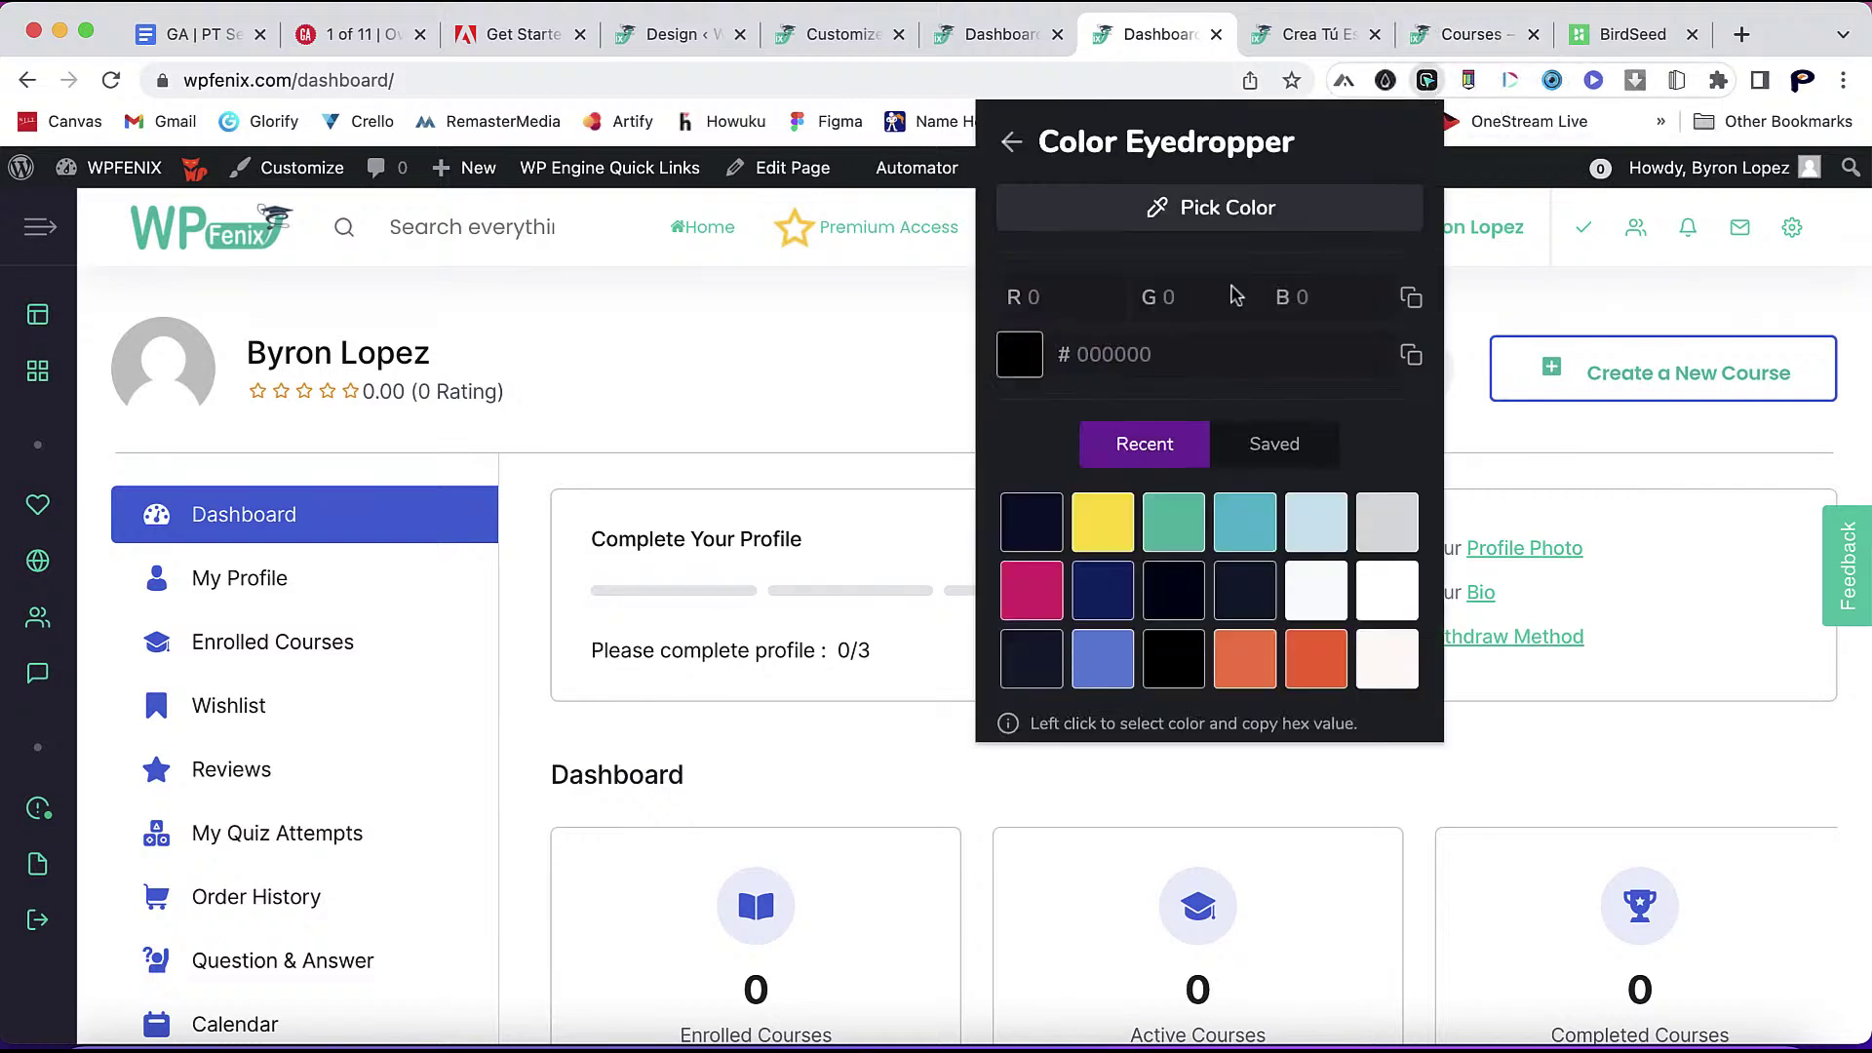
{"action": "left_click", "coordinate": [1161, 542]}
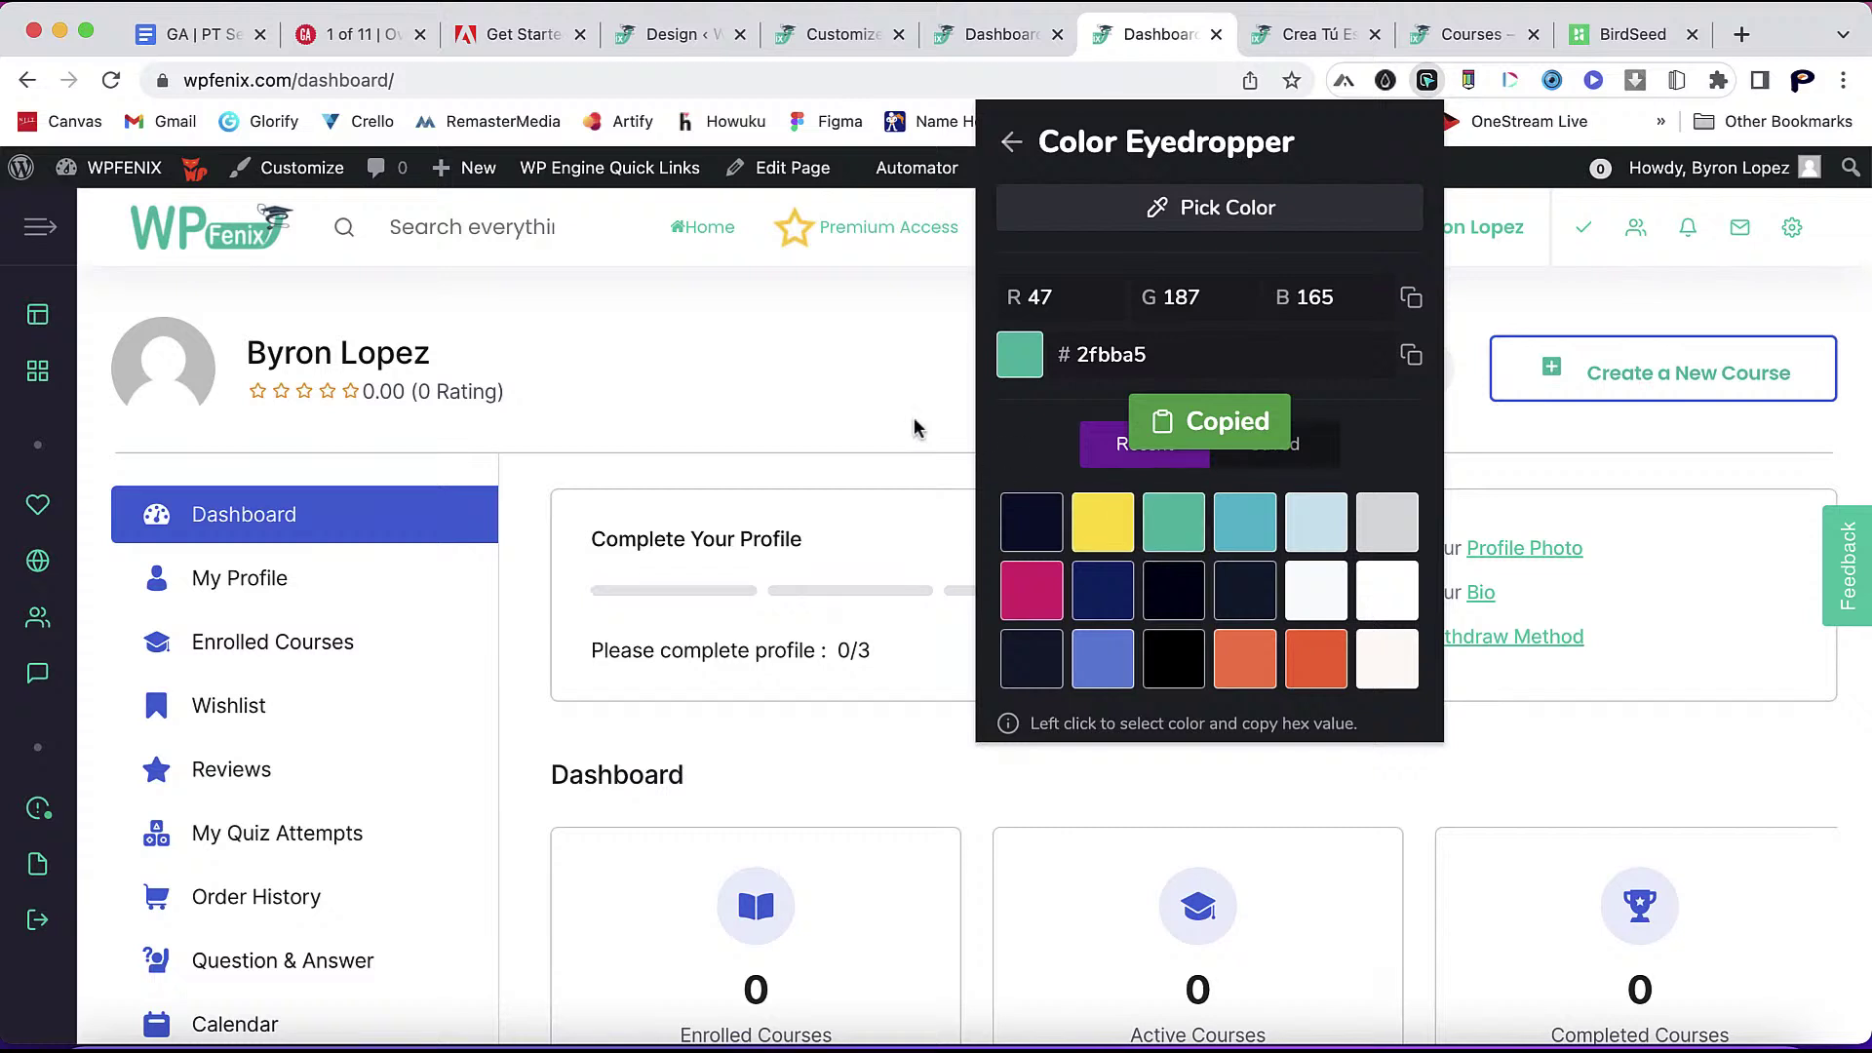
{"action": "left_click", "coordinate": [916, 423]}
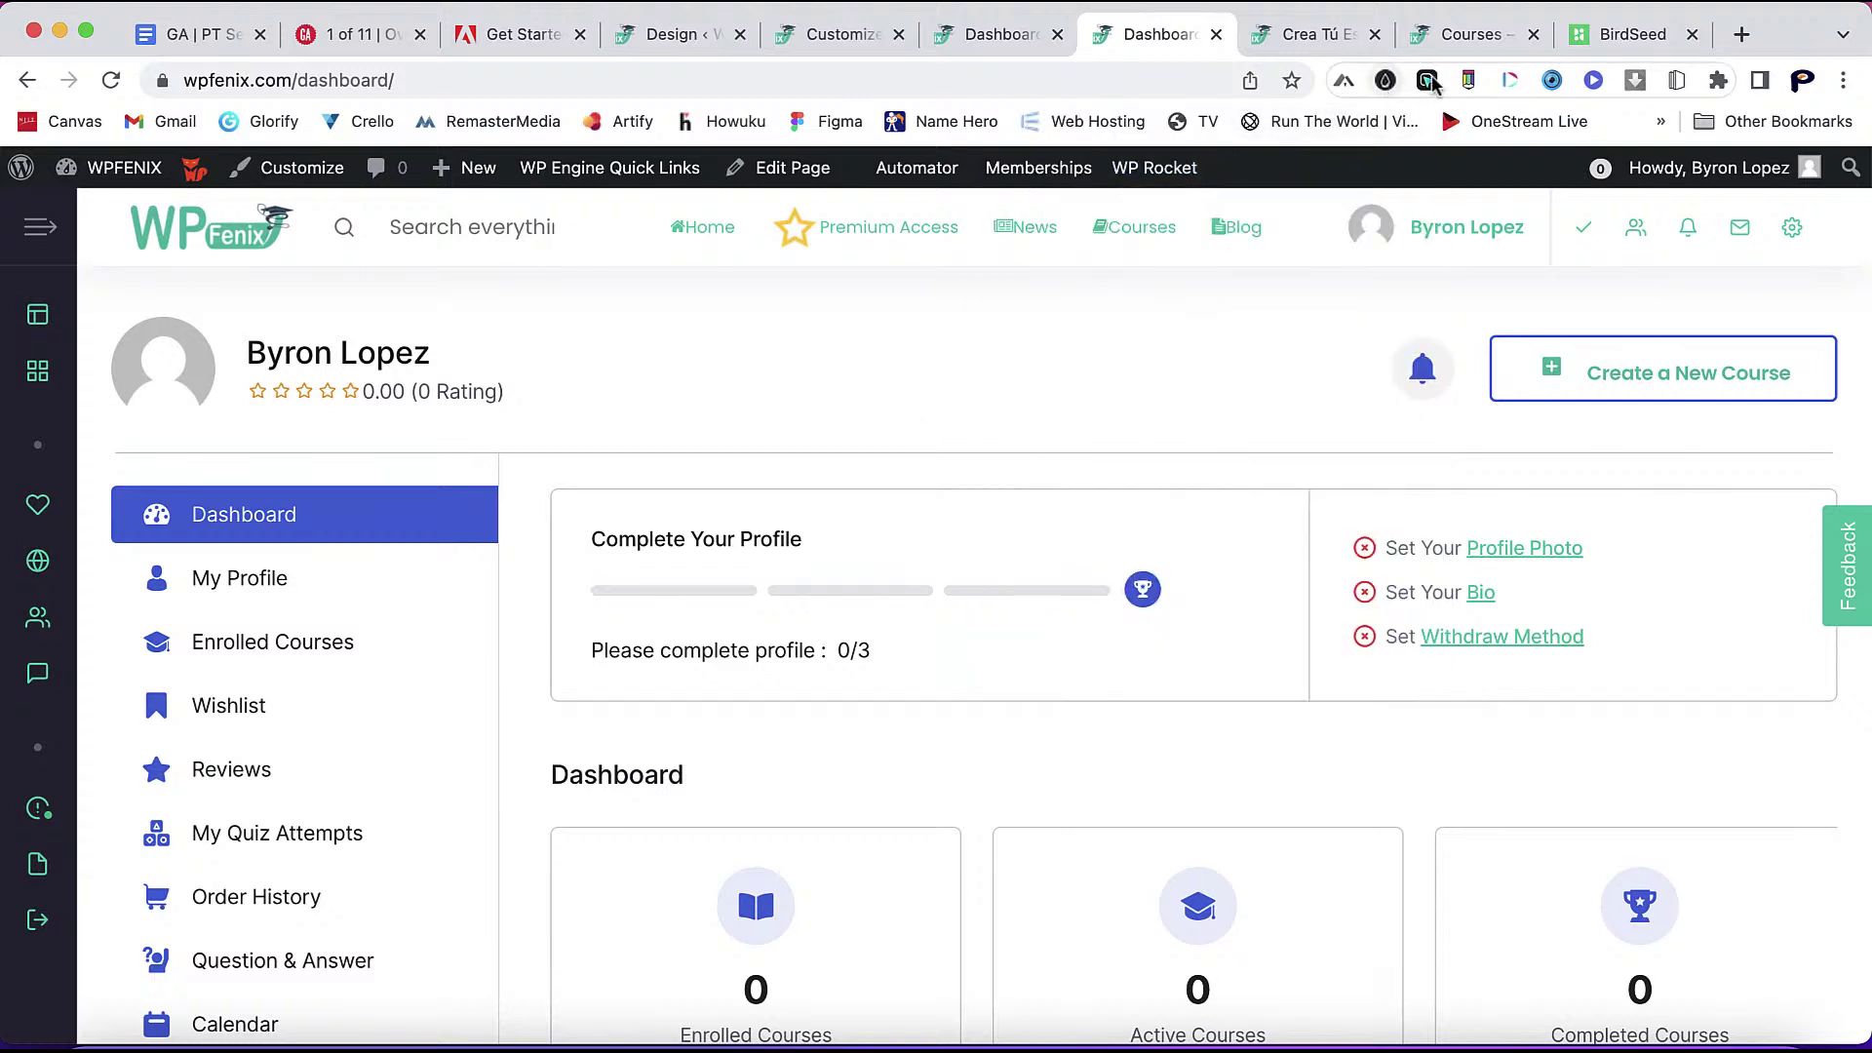
{"action": "left_click", "coordinate": [1427, 82]}
{"action": "left_click", "coordinate": [1190, 283]}
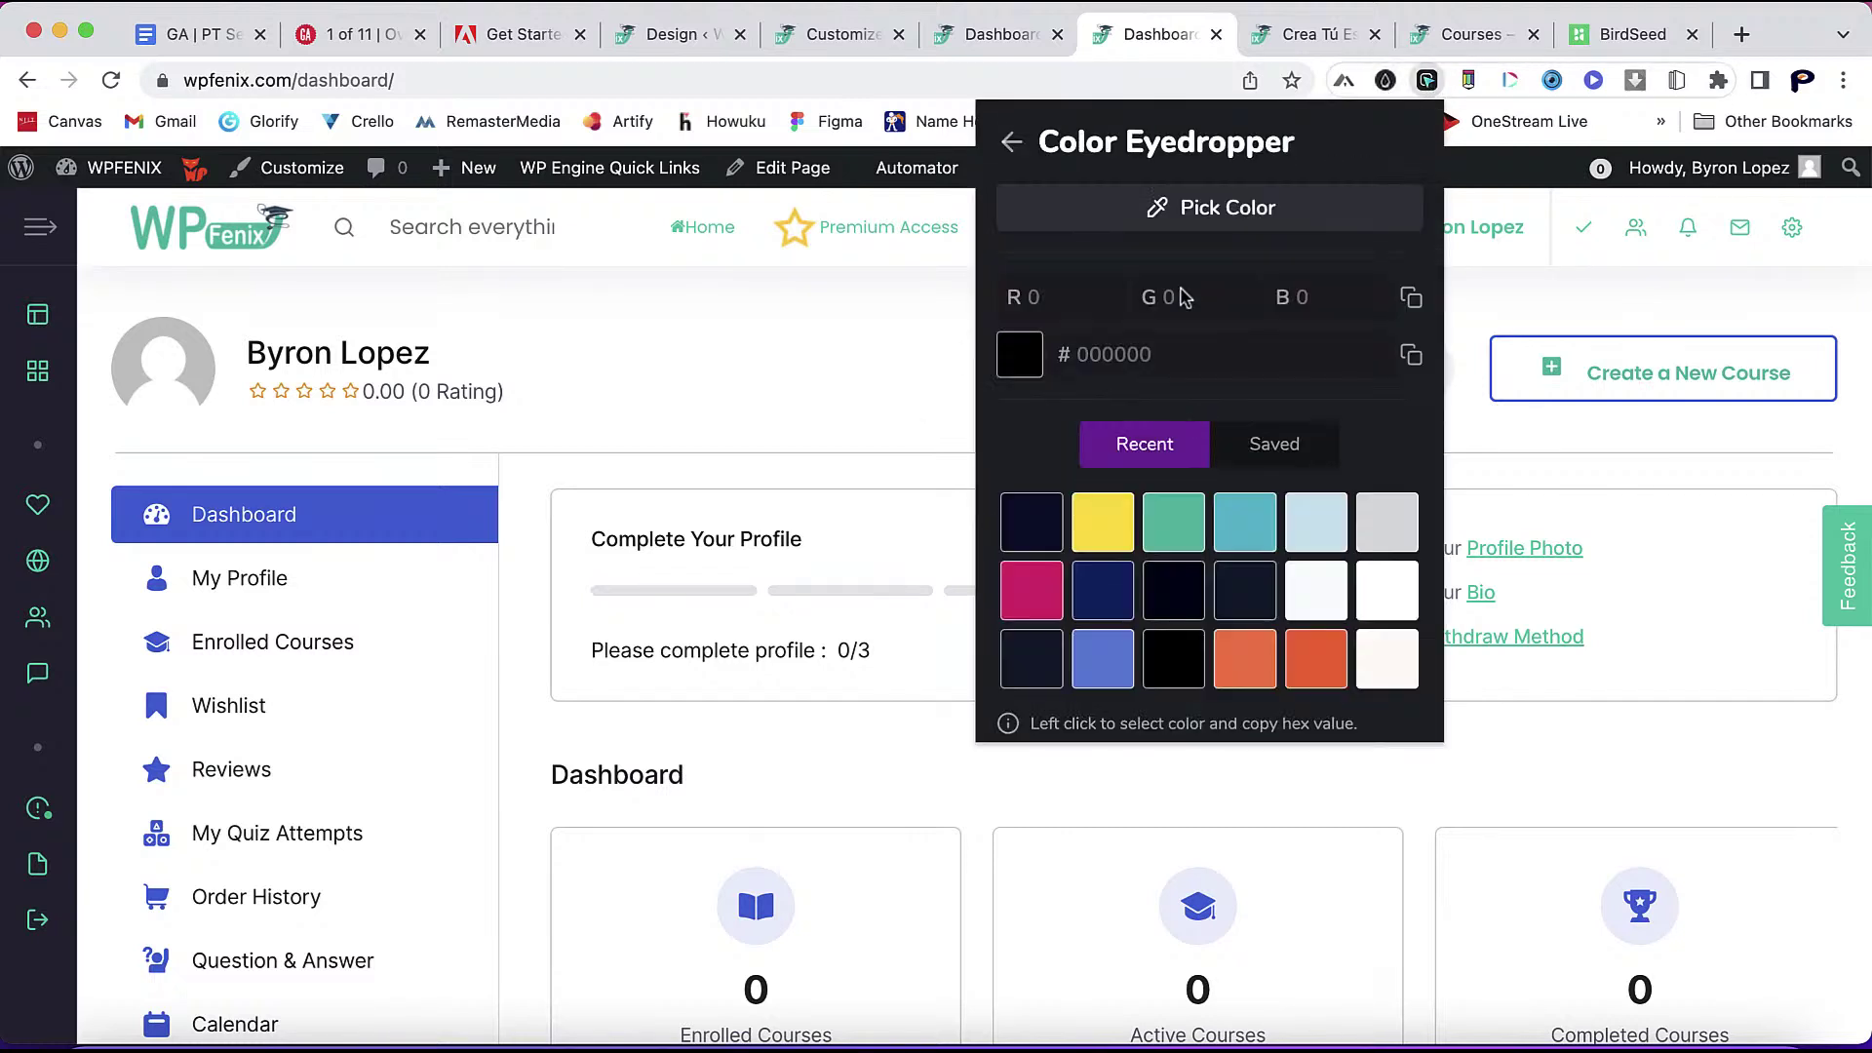
{"action": "left_click", "coordinate": [1210, 220]}
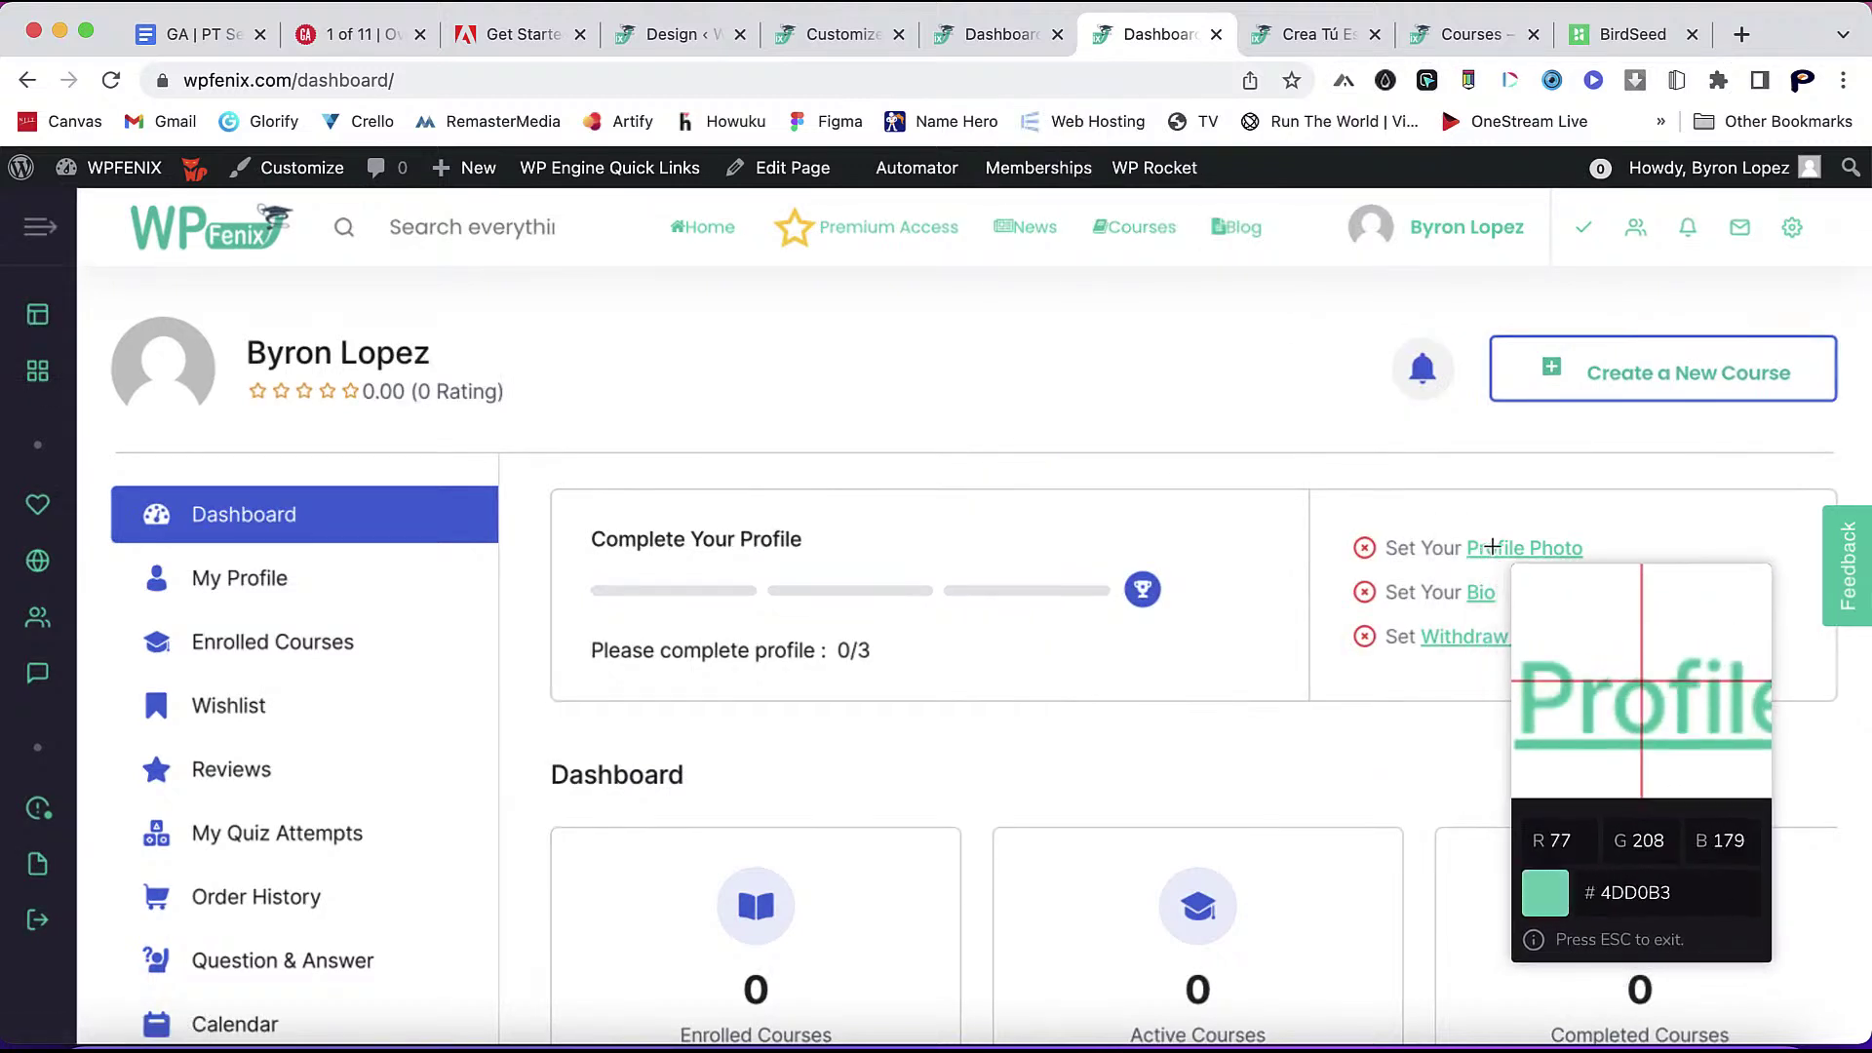
{"action": "left_click", "coordinate": [1493, 547]}
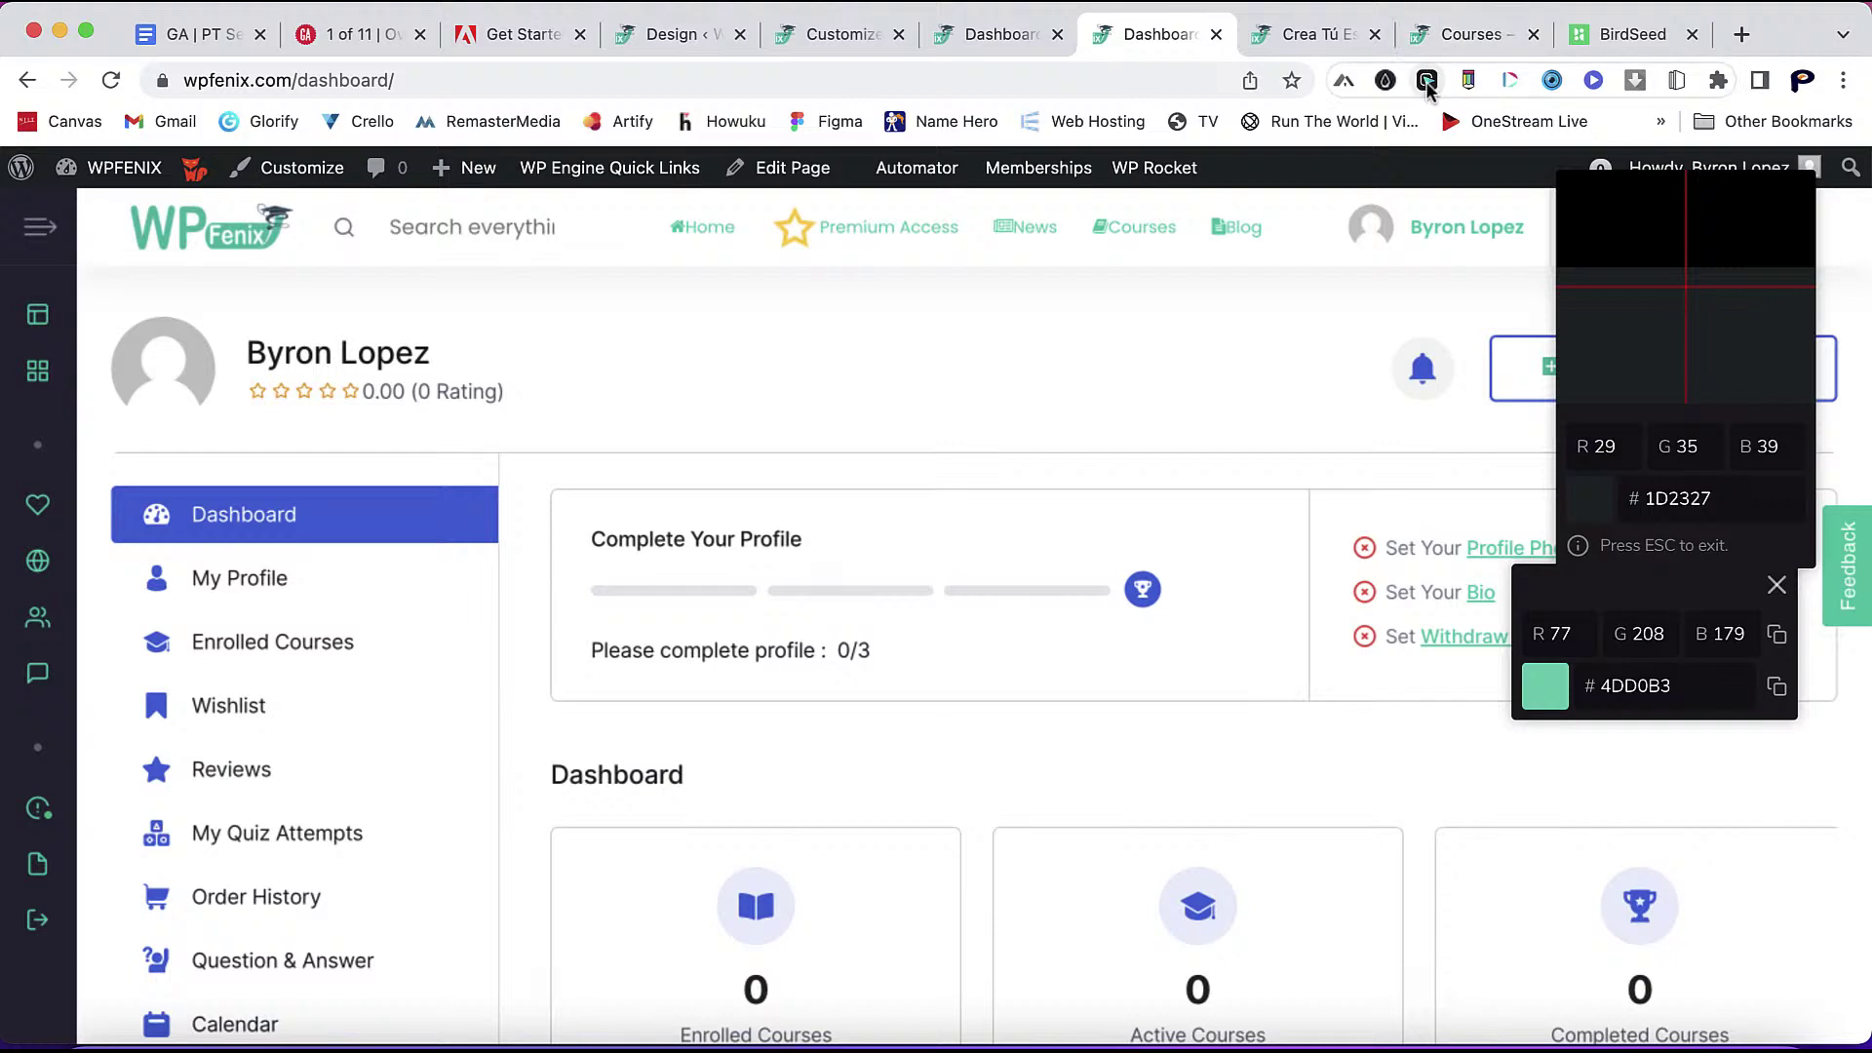
{"action": "key", "text": "Escape"}
- Load the sampled mint colour 4dd0b3 in the eyedropper and copy its hex value
{"action": "left_click", "coordinate": [1427, 80]}
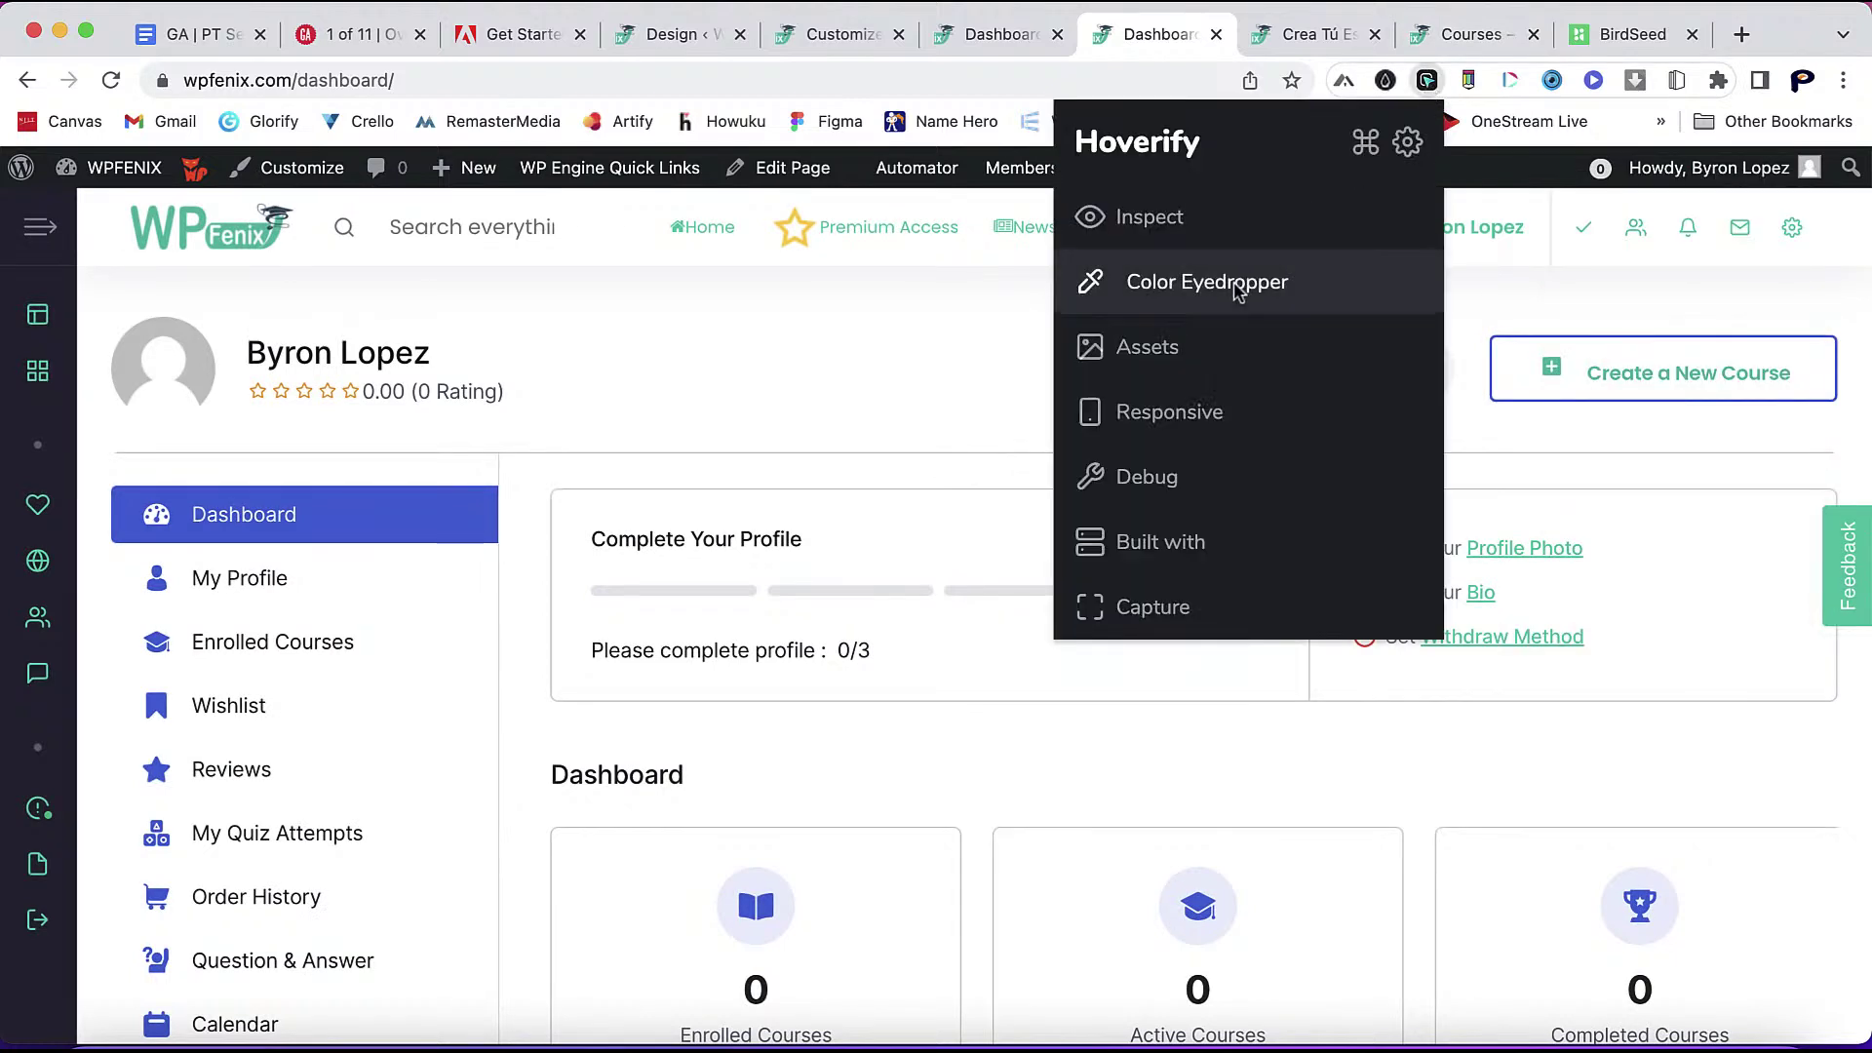
{"action": "left_click", "coordinate": [1233, 282]}
{"action": "left_click", "coordinate": [1039, 527]}
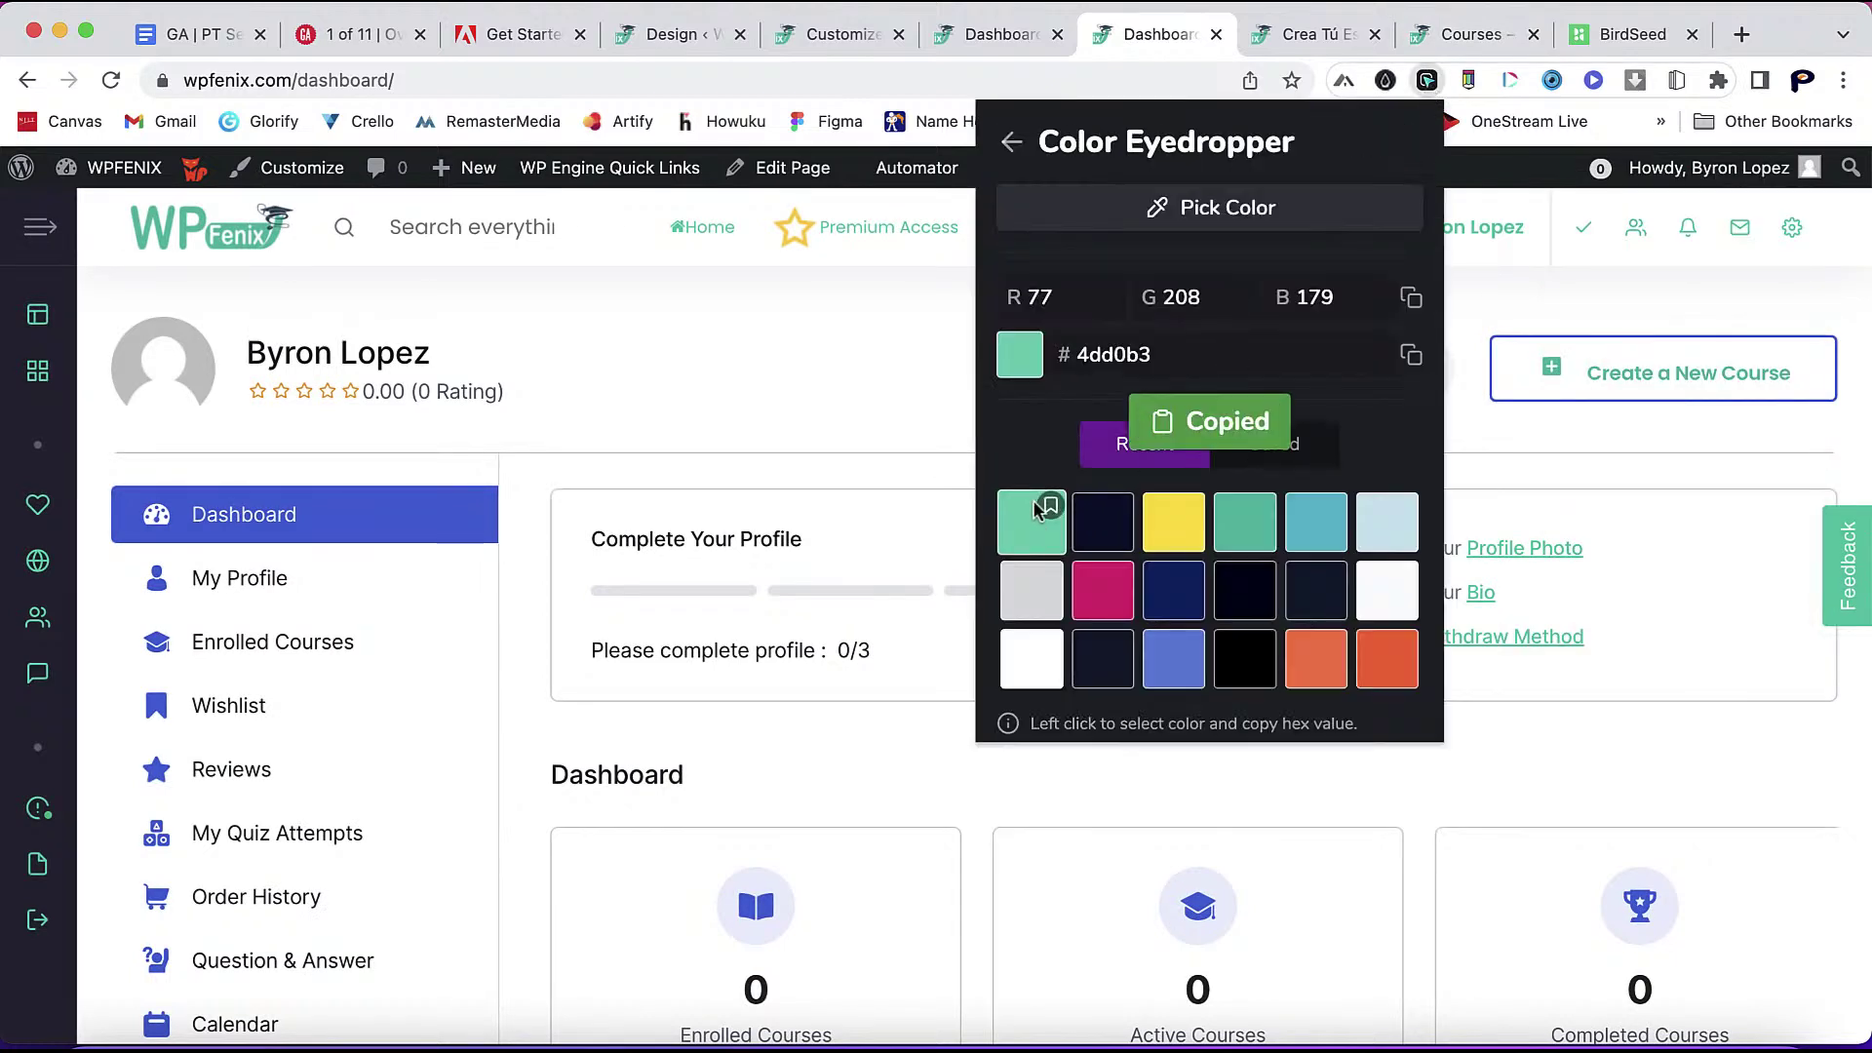
{"action": "double_click", "coordinate": [1117, 355]}
{"action": "right_click", "coordinate": [1118, 361]}
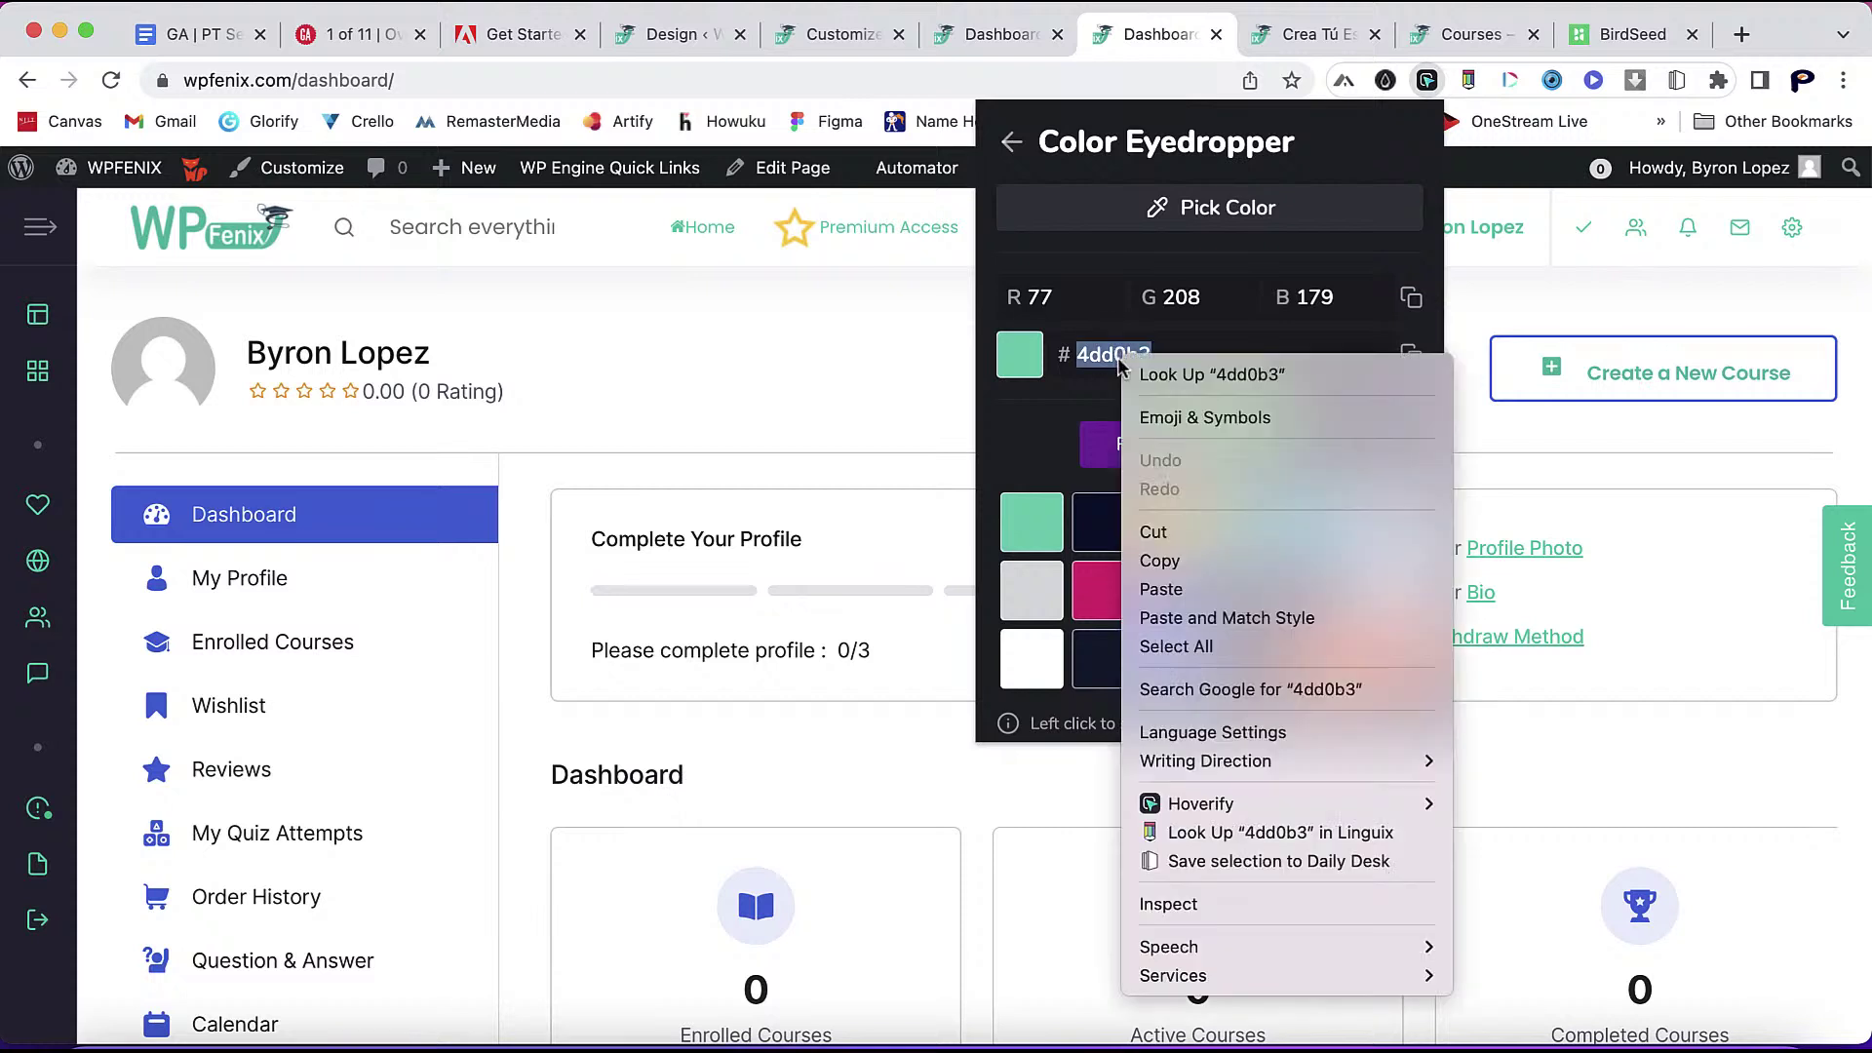
{"action": "left_click", "coordinate": [1182, 566]}
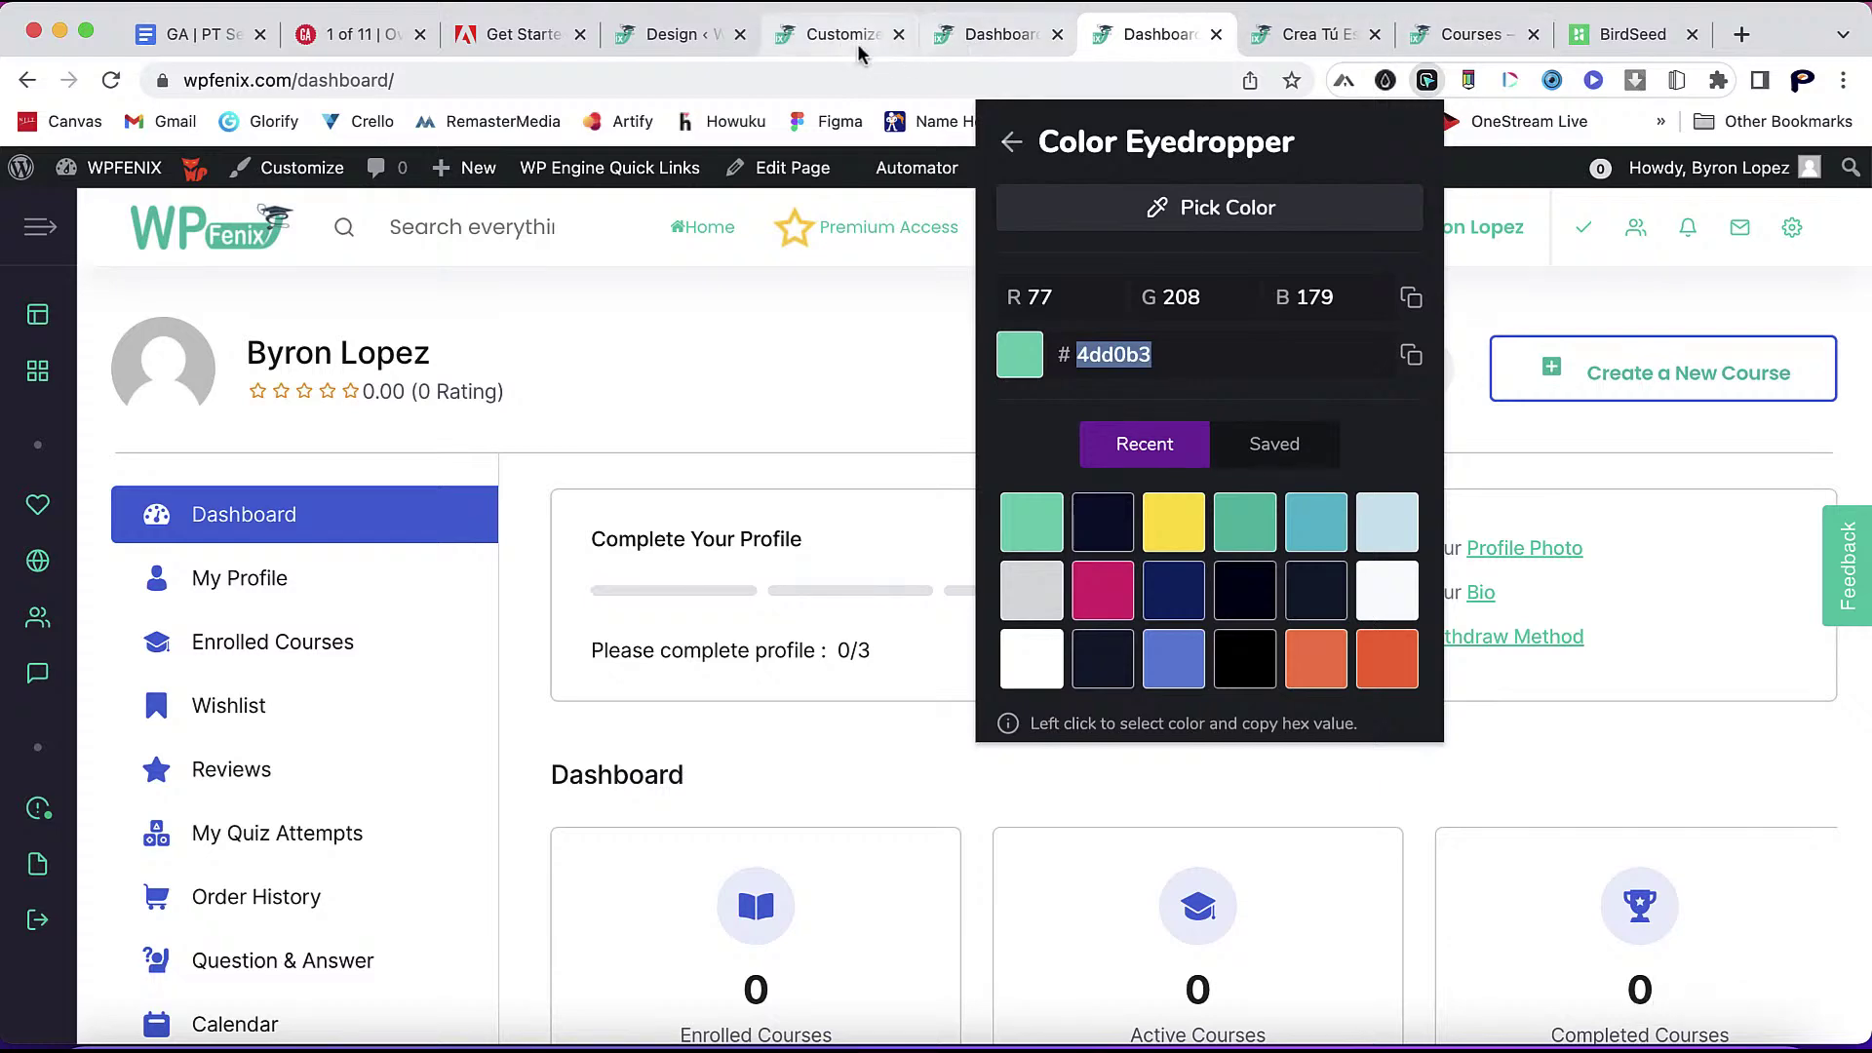
- Show the Primary Color picker's value in HEX format, reading 3E64DE
{"action": "left_click", "coordinate": [669, 37]}
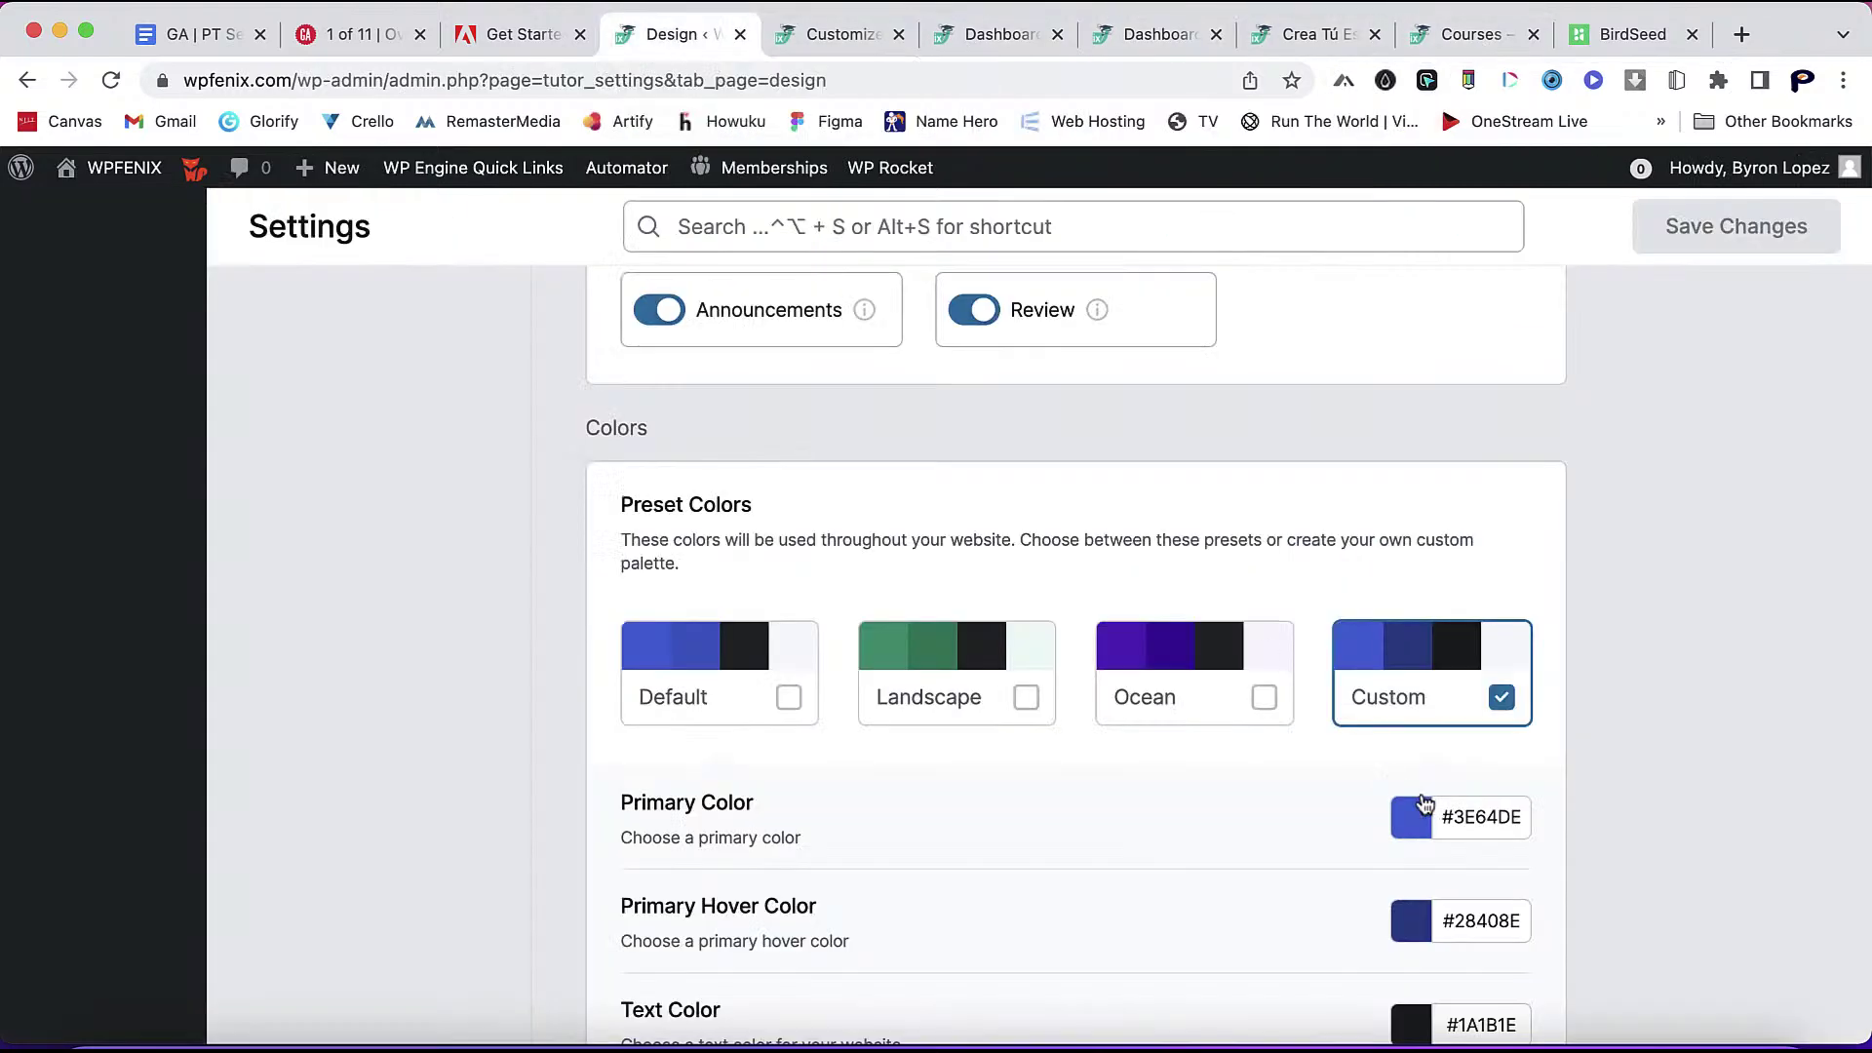
{"action": "scroll", "coordinate": [1424, 803], "scroll_direction": "down", "scroll_amount": 3}
{"action": "left_click", "coordinate": [1416, 526]}
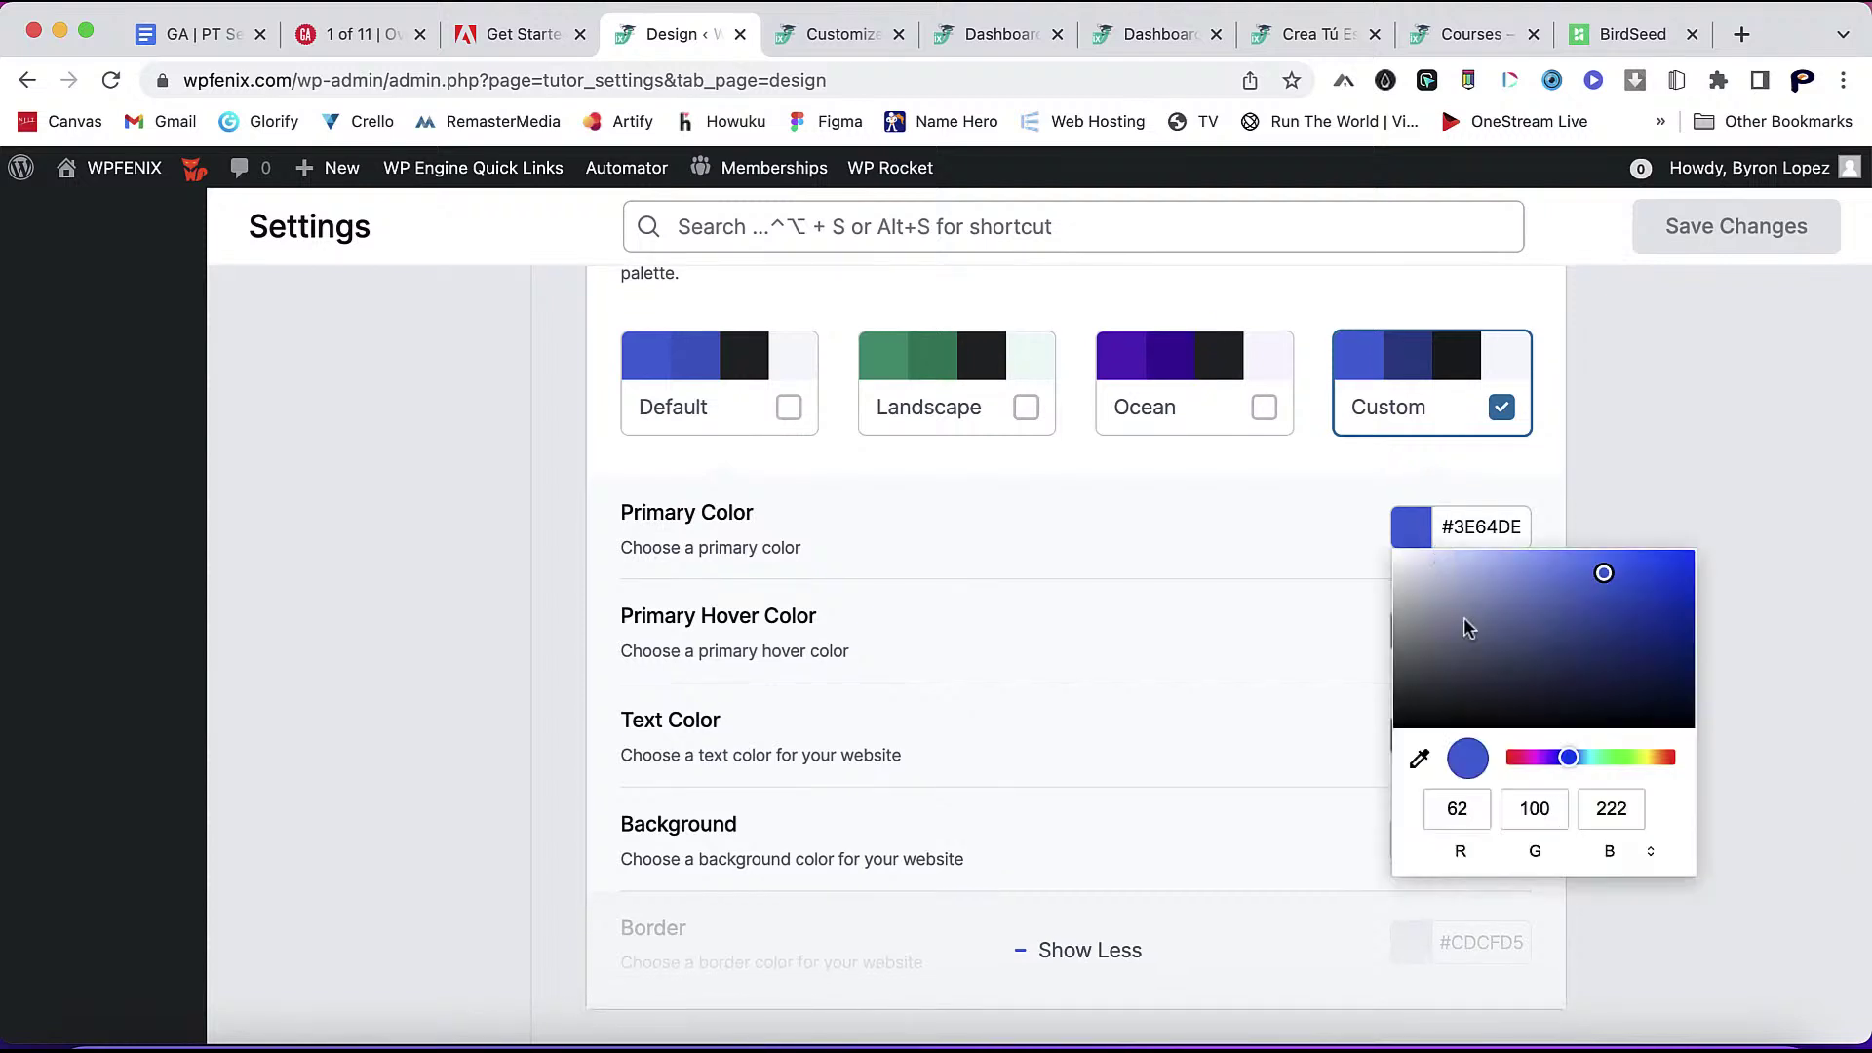
{"action": "left_click", "coordinate": [1552, 852]}
{"action": "left_click", "coordinate": [1536, 854]}
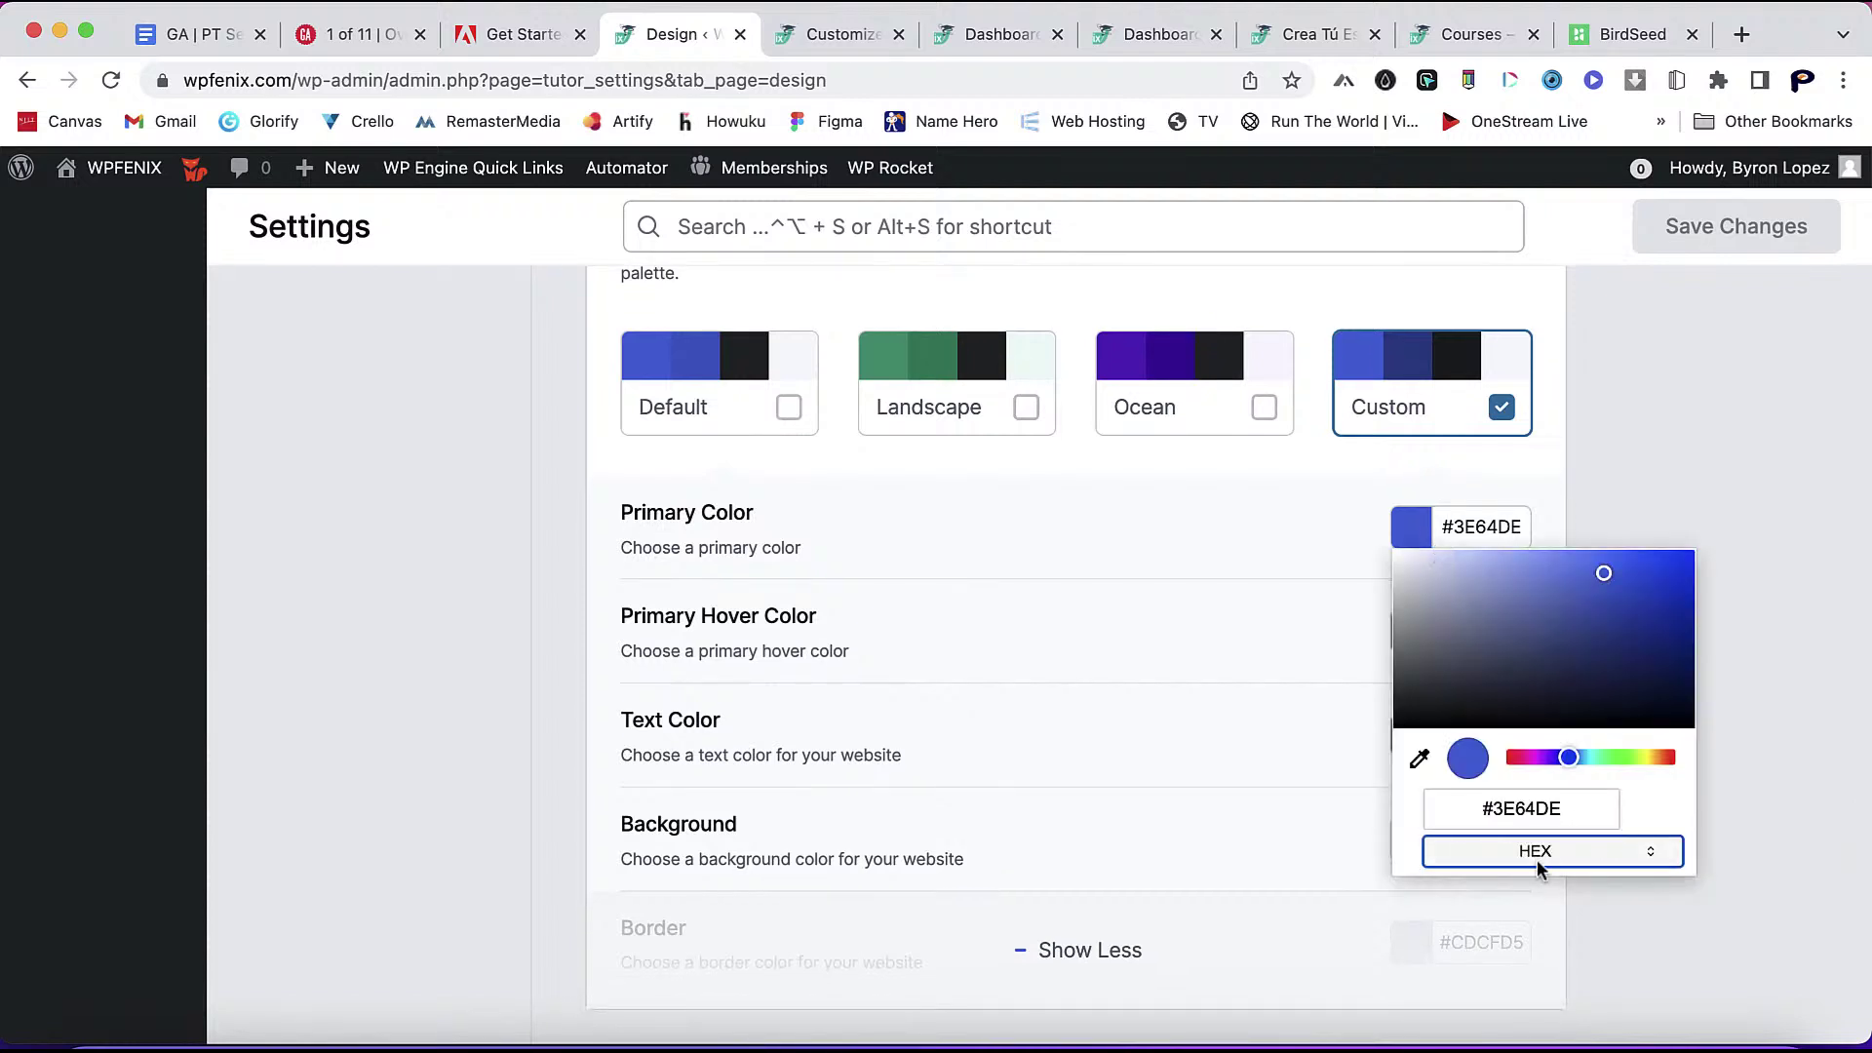
{"action": "left_click", "coordinate": [1548, 814]}
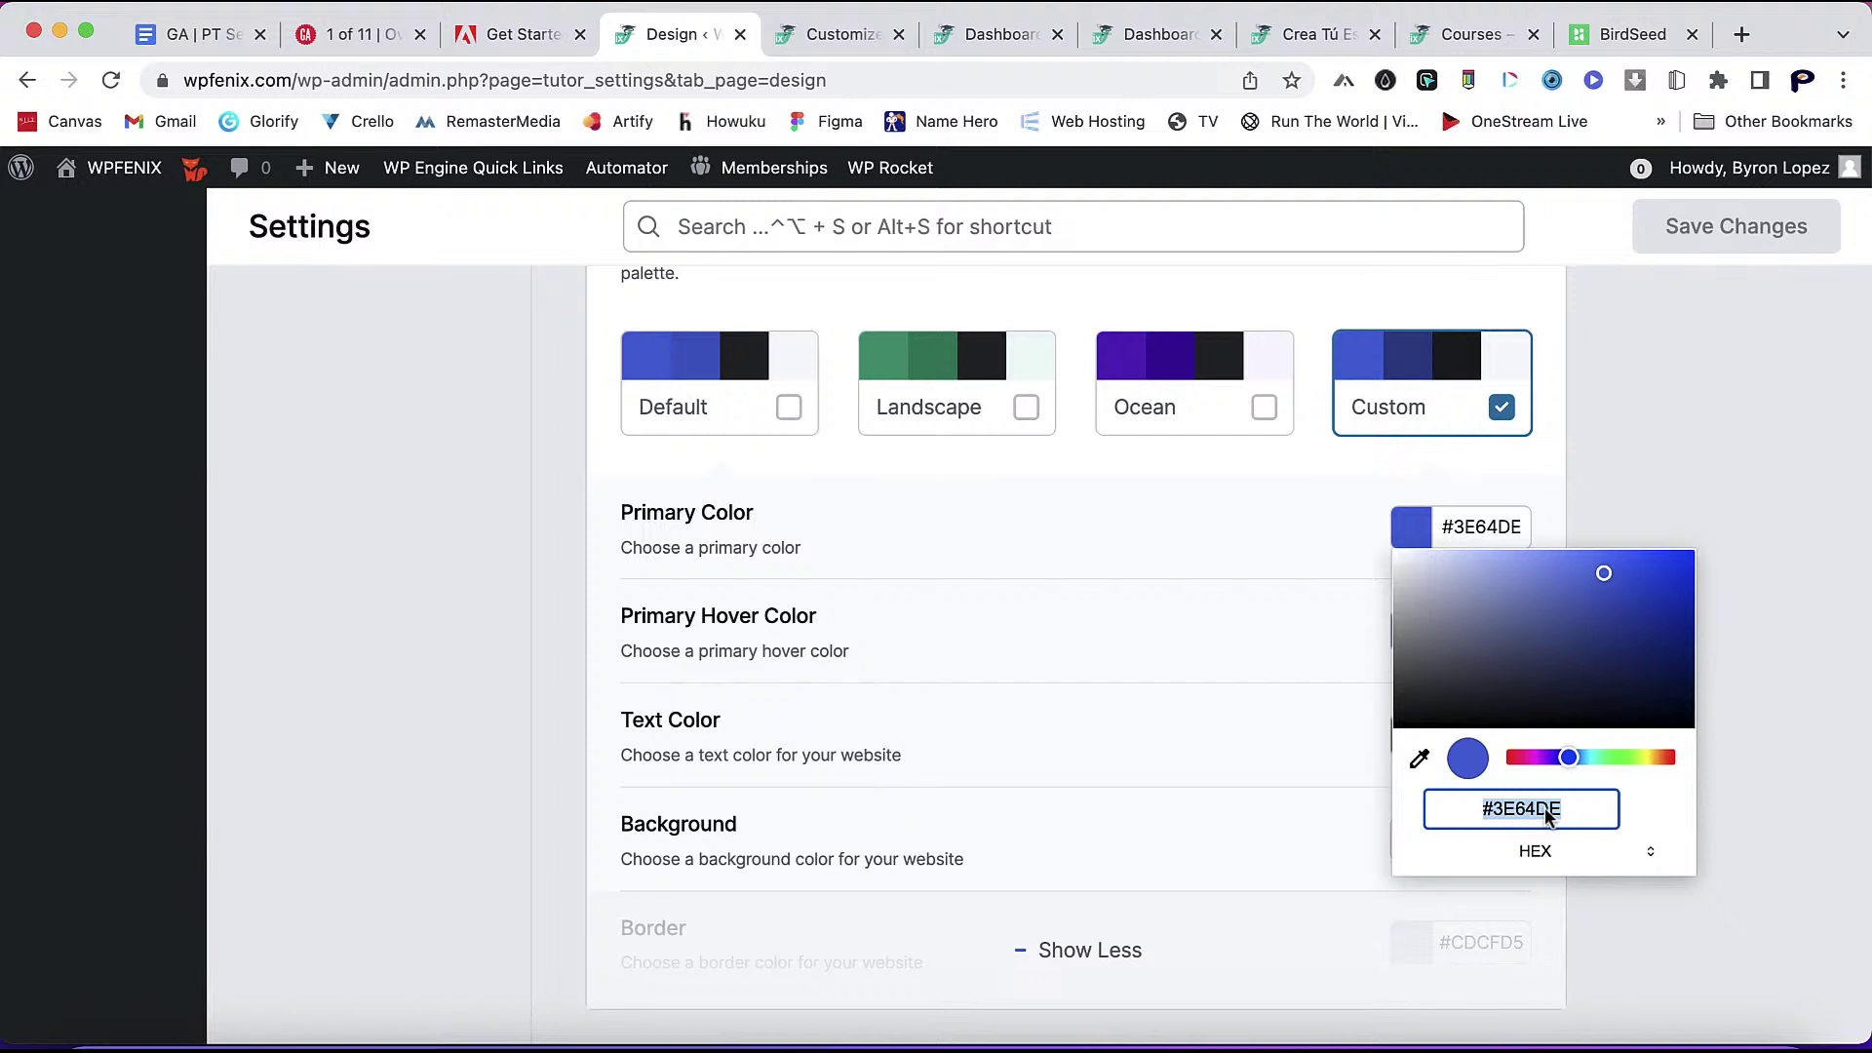
{"action": "double_click", "coordinate": [1563, 815]}
{"action": "key", "text": "Escape"}
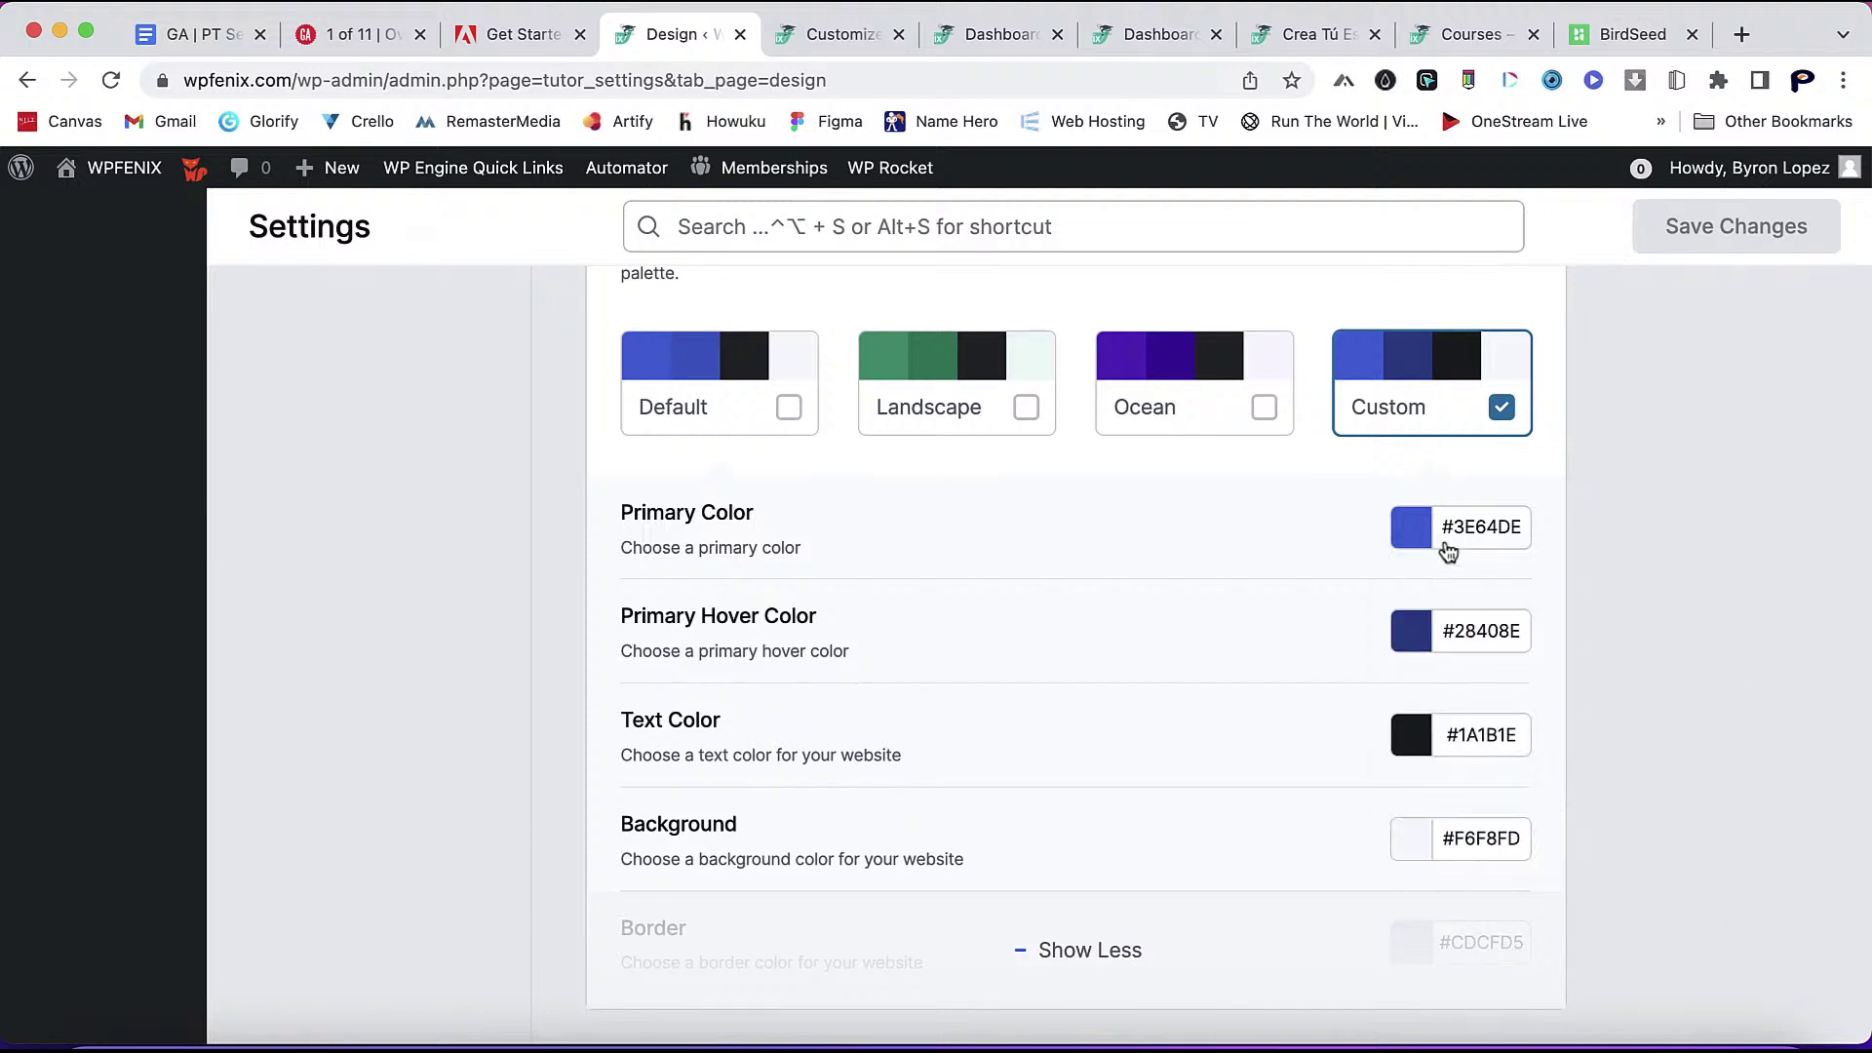
- Reselect the Primary Color hex 3E64DE, then bring up Apple Notes
{"action": "left_click", "coordinate": [1451, 528]}
{"action": "left_click", "coordinate": [1538, 863]}
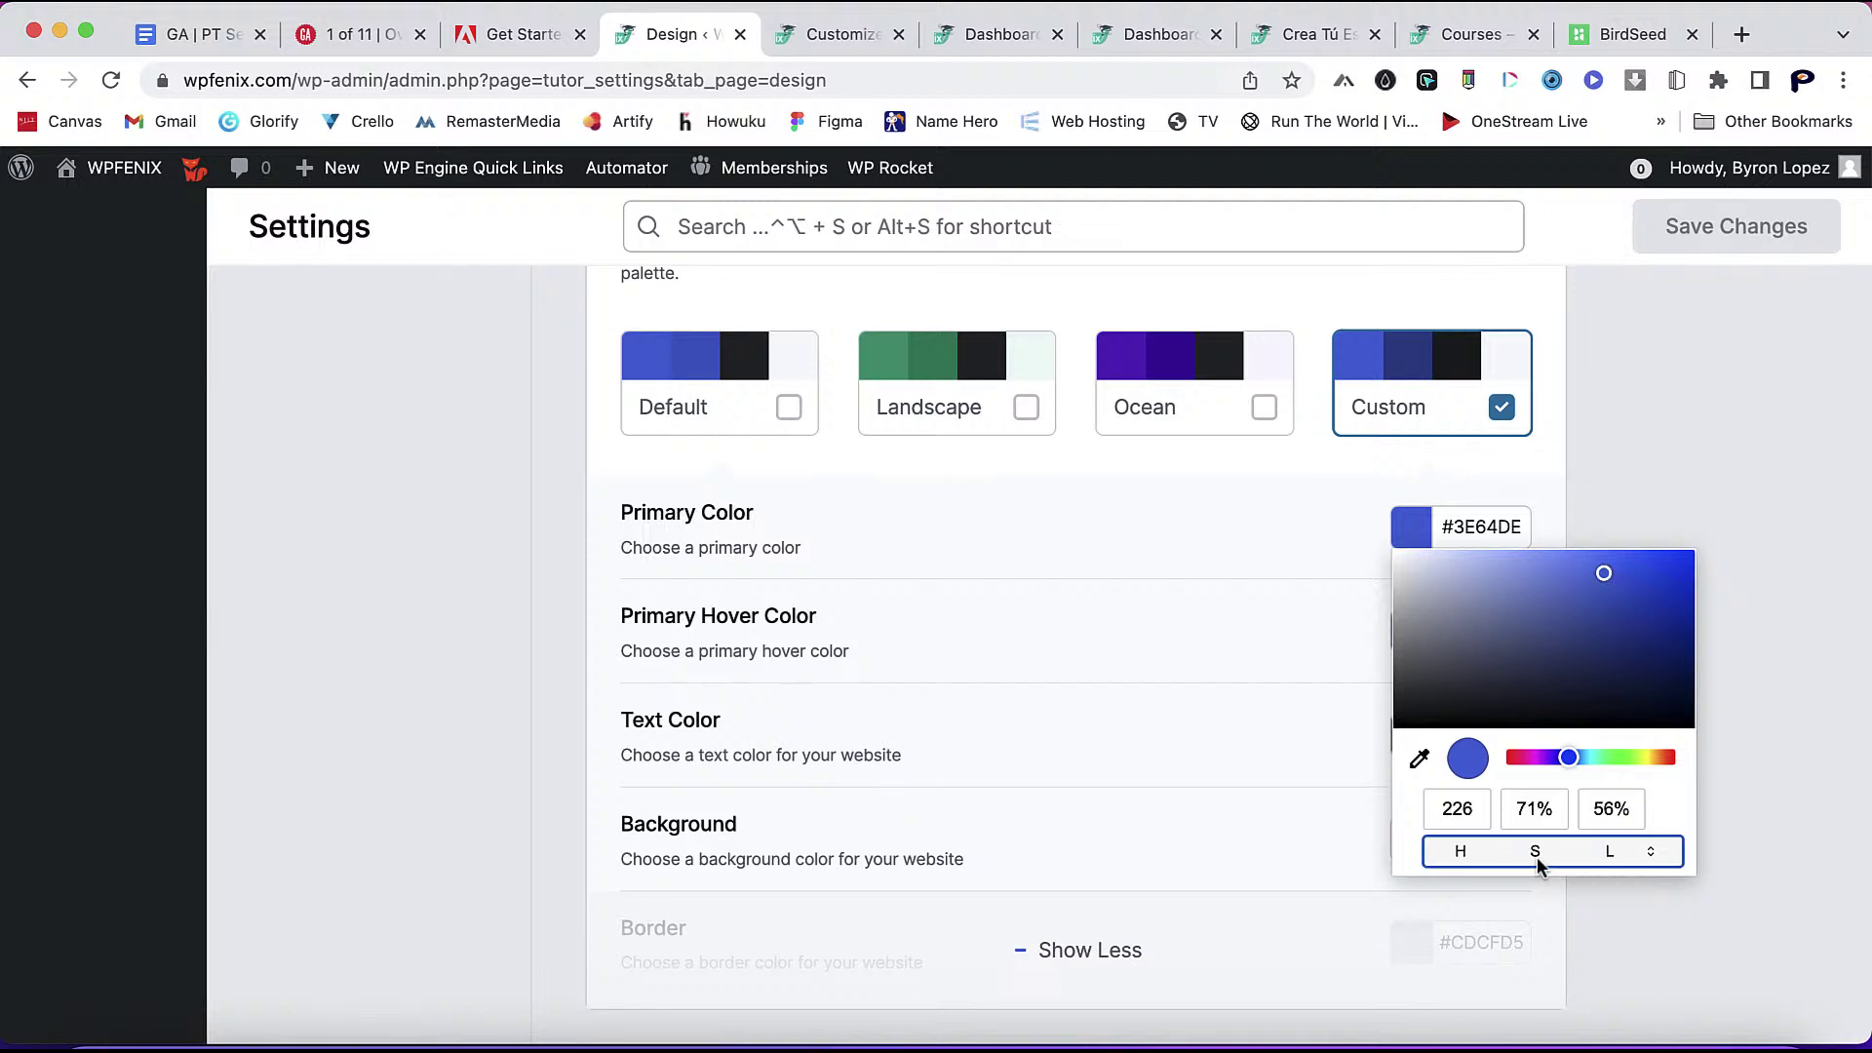
{"action": "left_click", "coordinate": [1543, 856]}
{"action": "left_click", "coordinate": [1549, 824]}
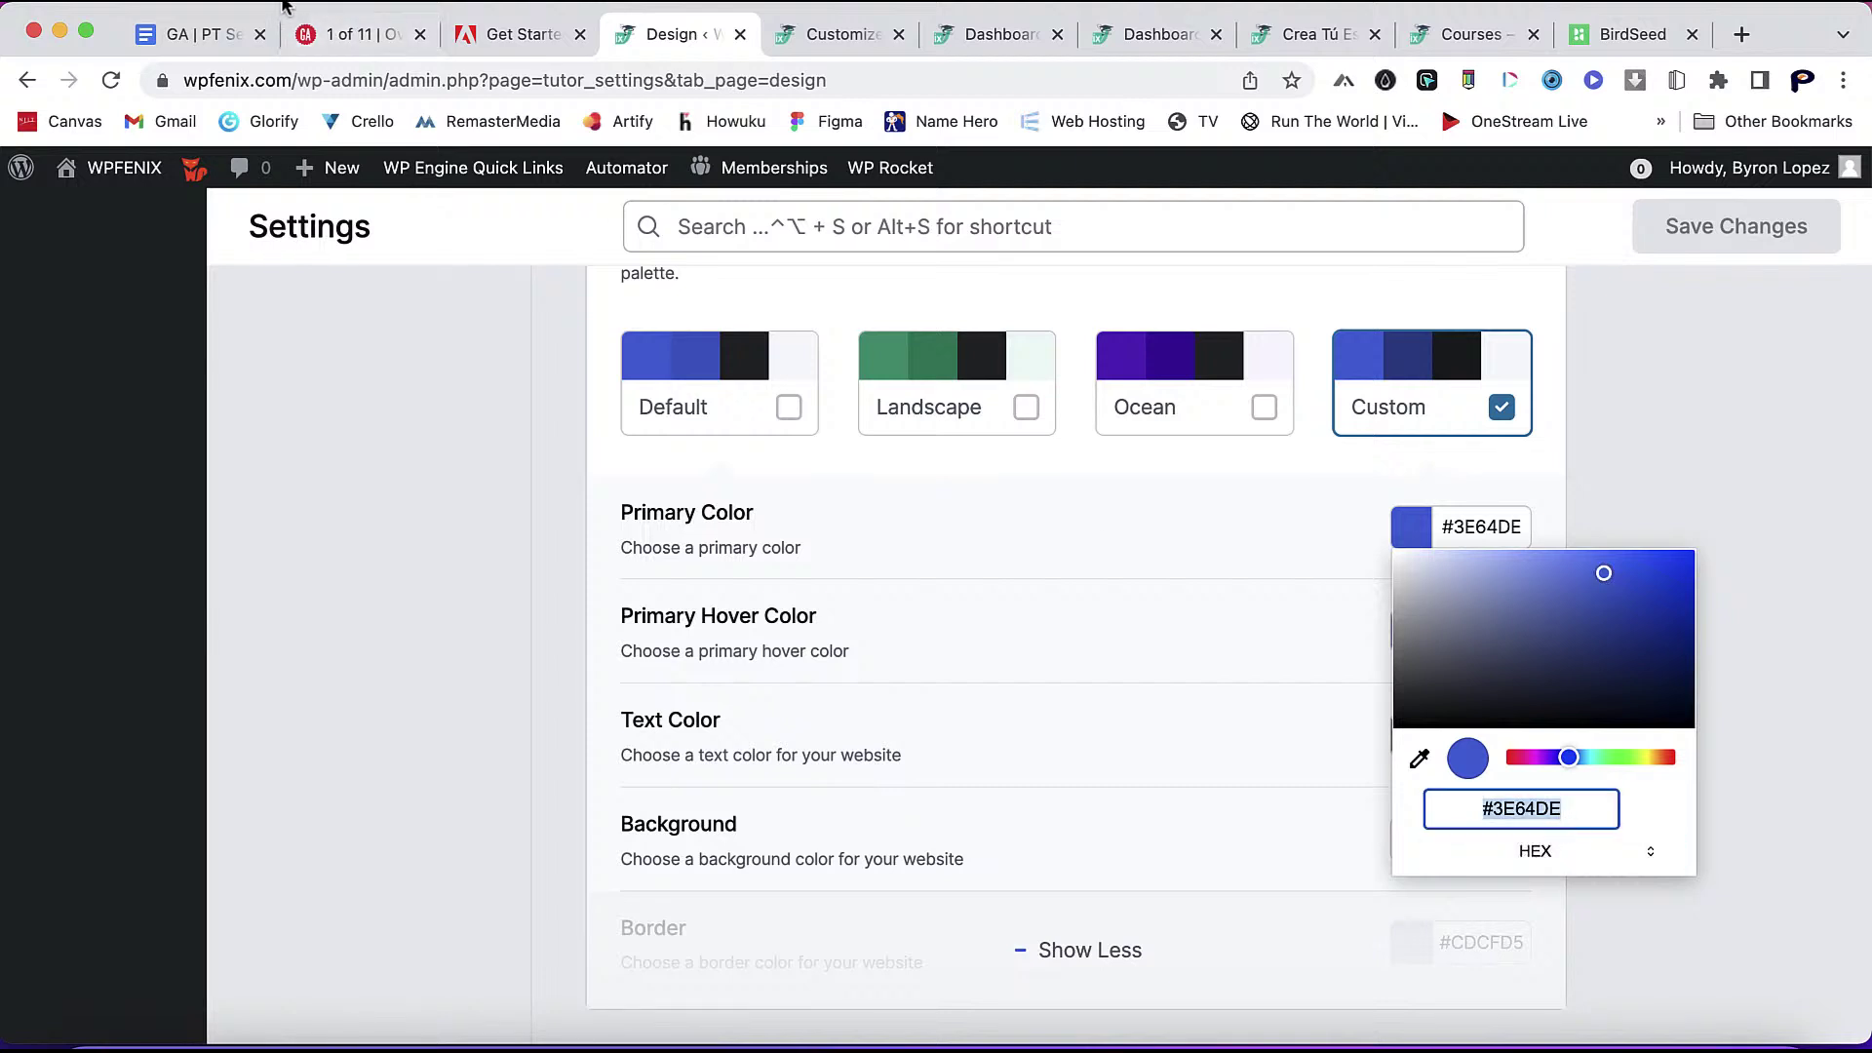
{"action": "left_click", "coordinate": [244, 0]}
{"action": "mouse_move", "coordinate": [351, 0]}
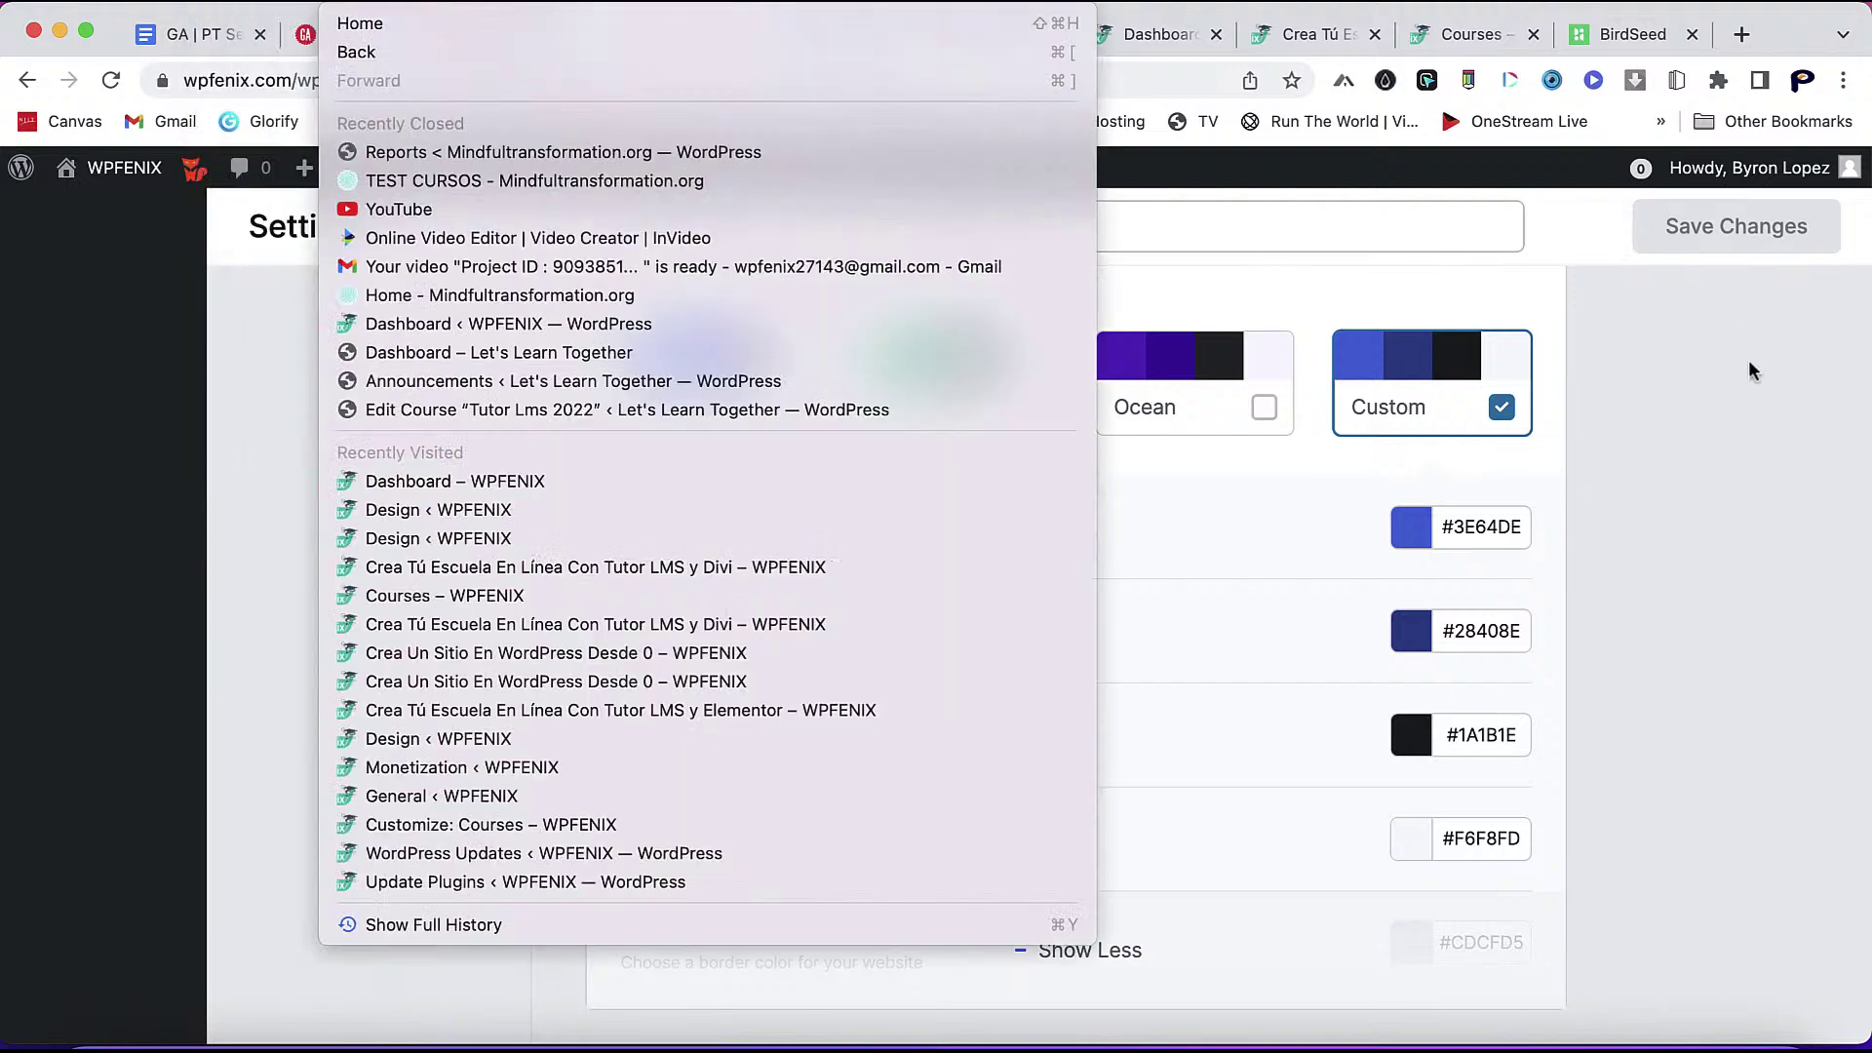
{"action": "left_click", "coordinate": [1477, 530]}
{"action": "double_click", "coordinate": [1478, 529]}
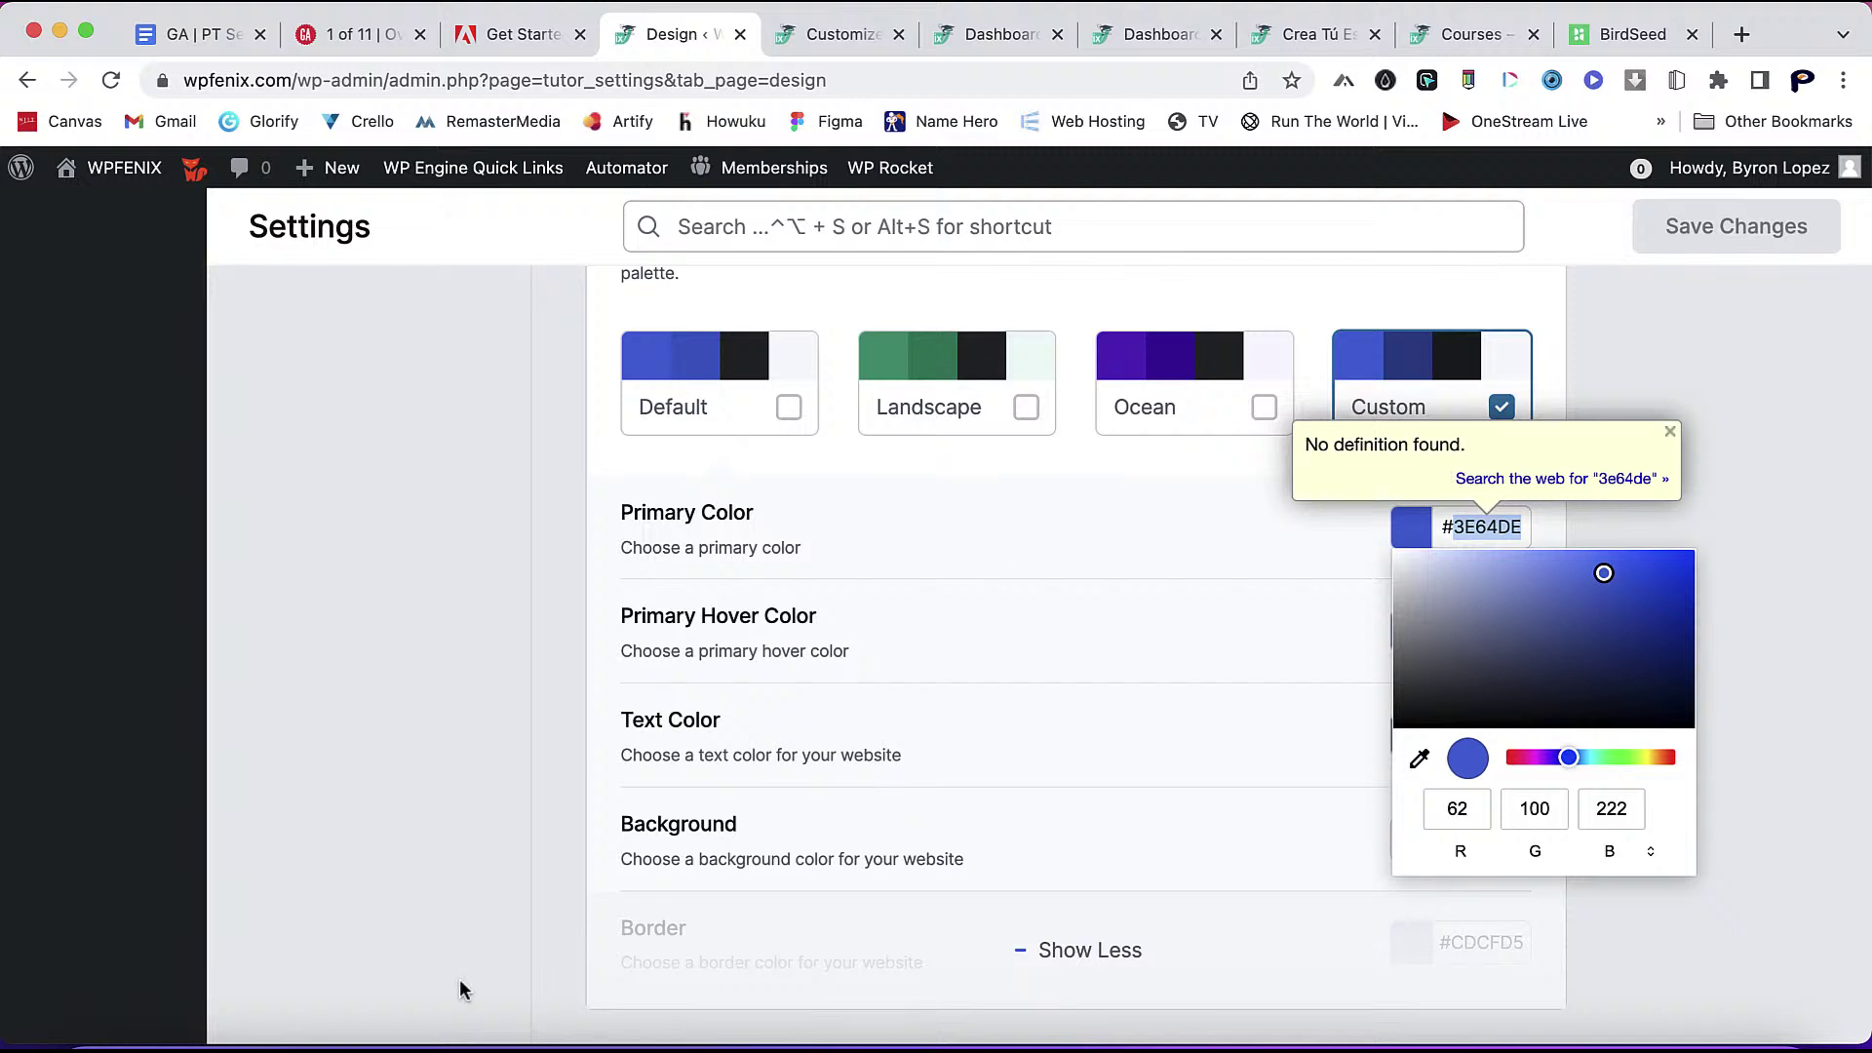
{"action": "mouse_move", "coordinate": [1868, 1048]}
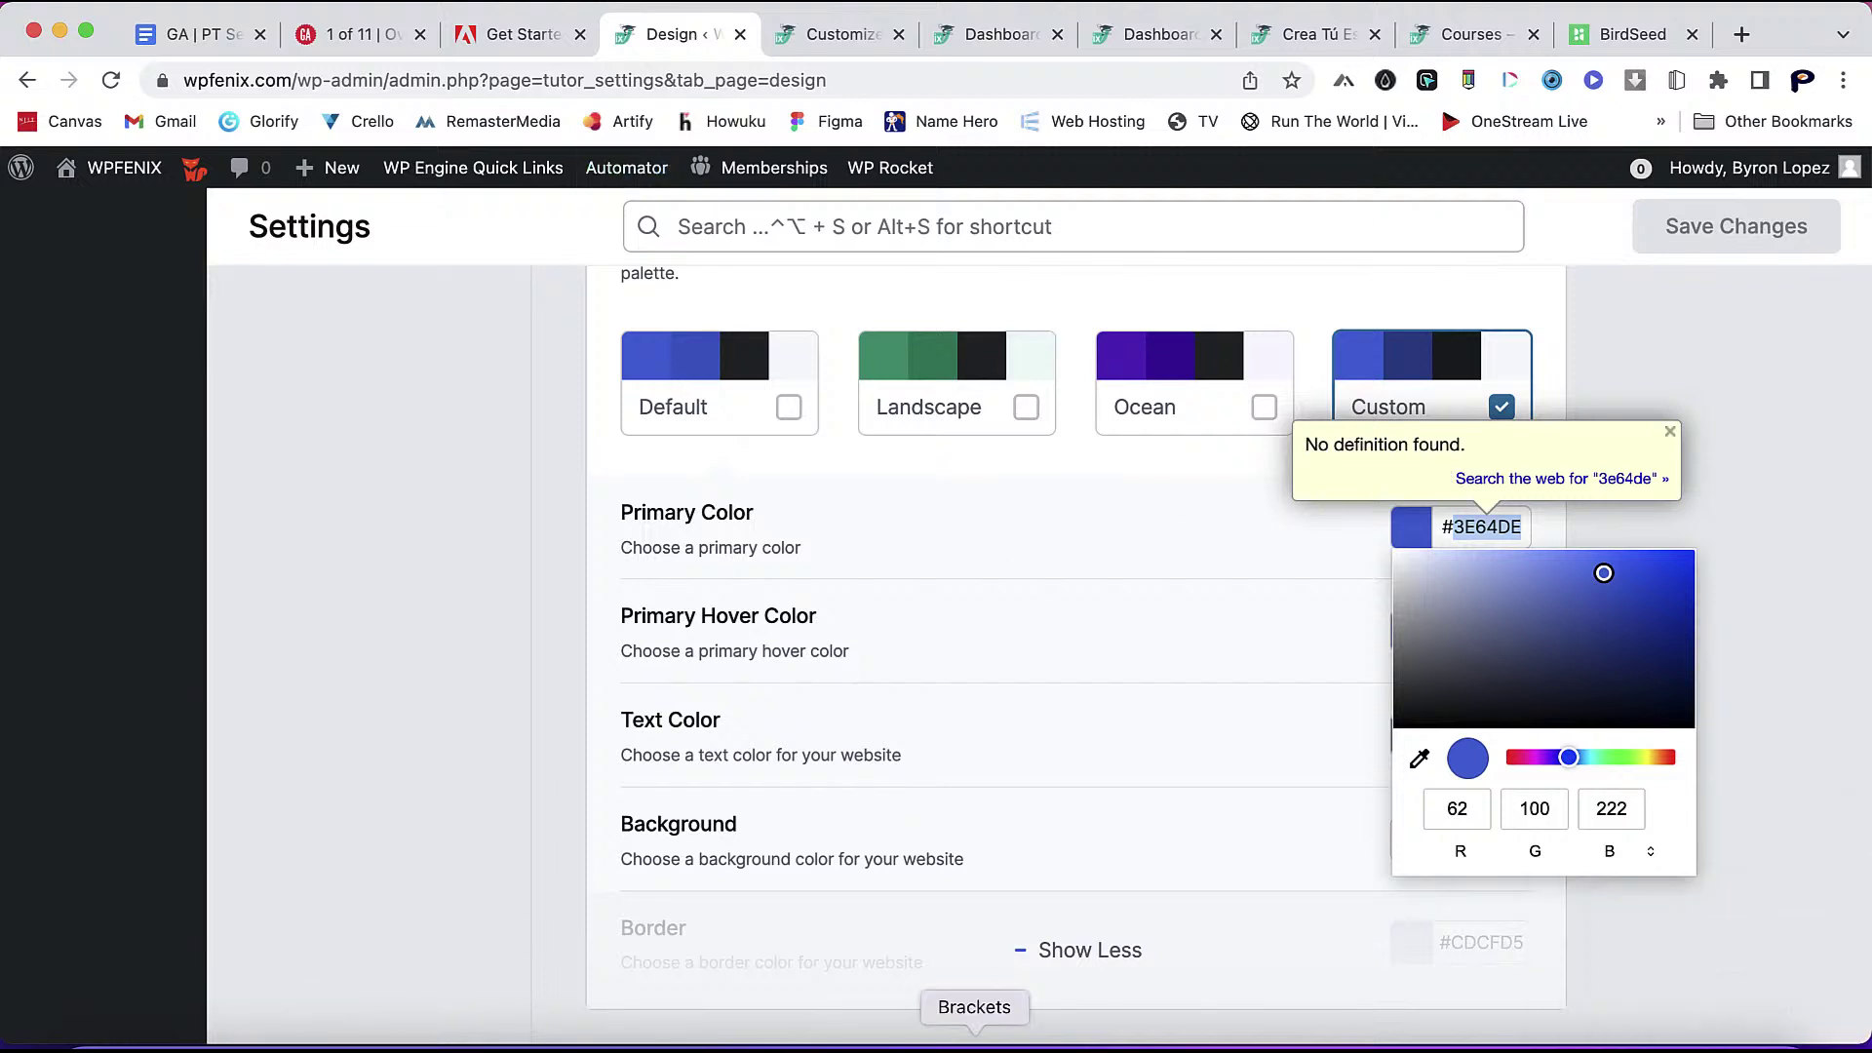
{"action": "left_click", "coordinate": [756, 1045]}
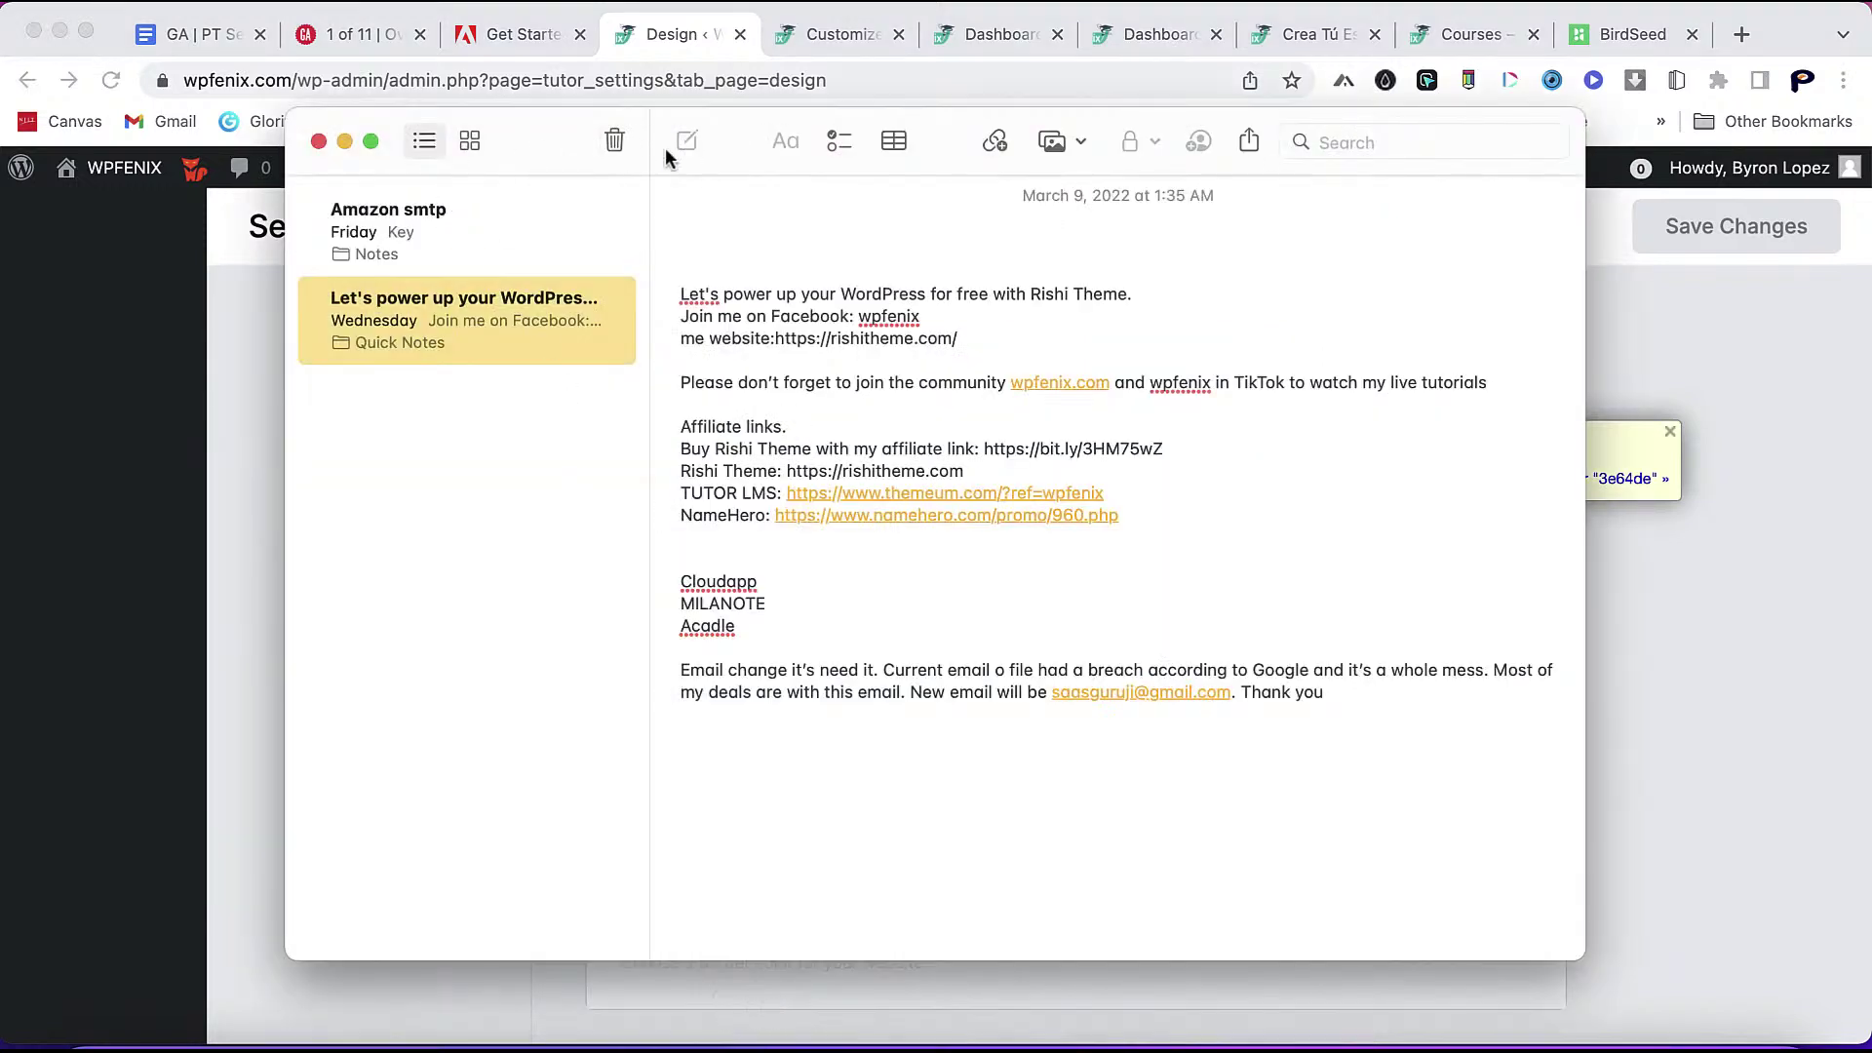
- Browse the Amazon smtp and Let's power up notes and view a note's actions
{"action": "left_click", "coordinate": [526, 201]}
{"action": "left_click", "coordinate": [493, 300]}
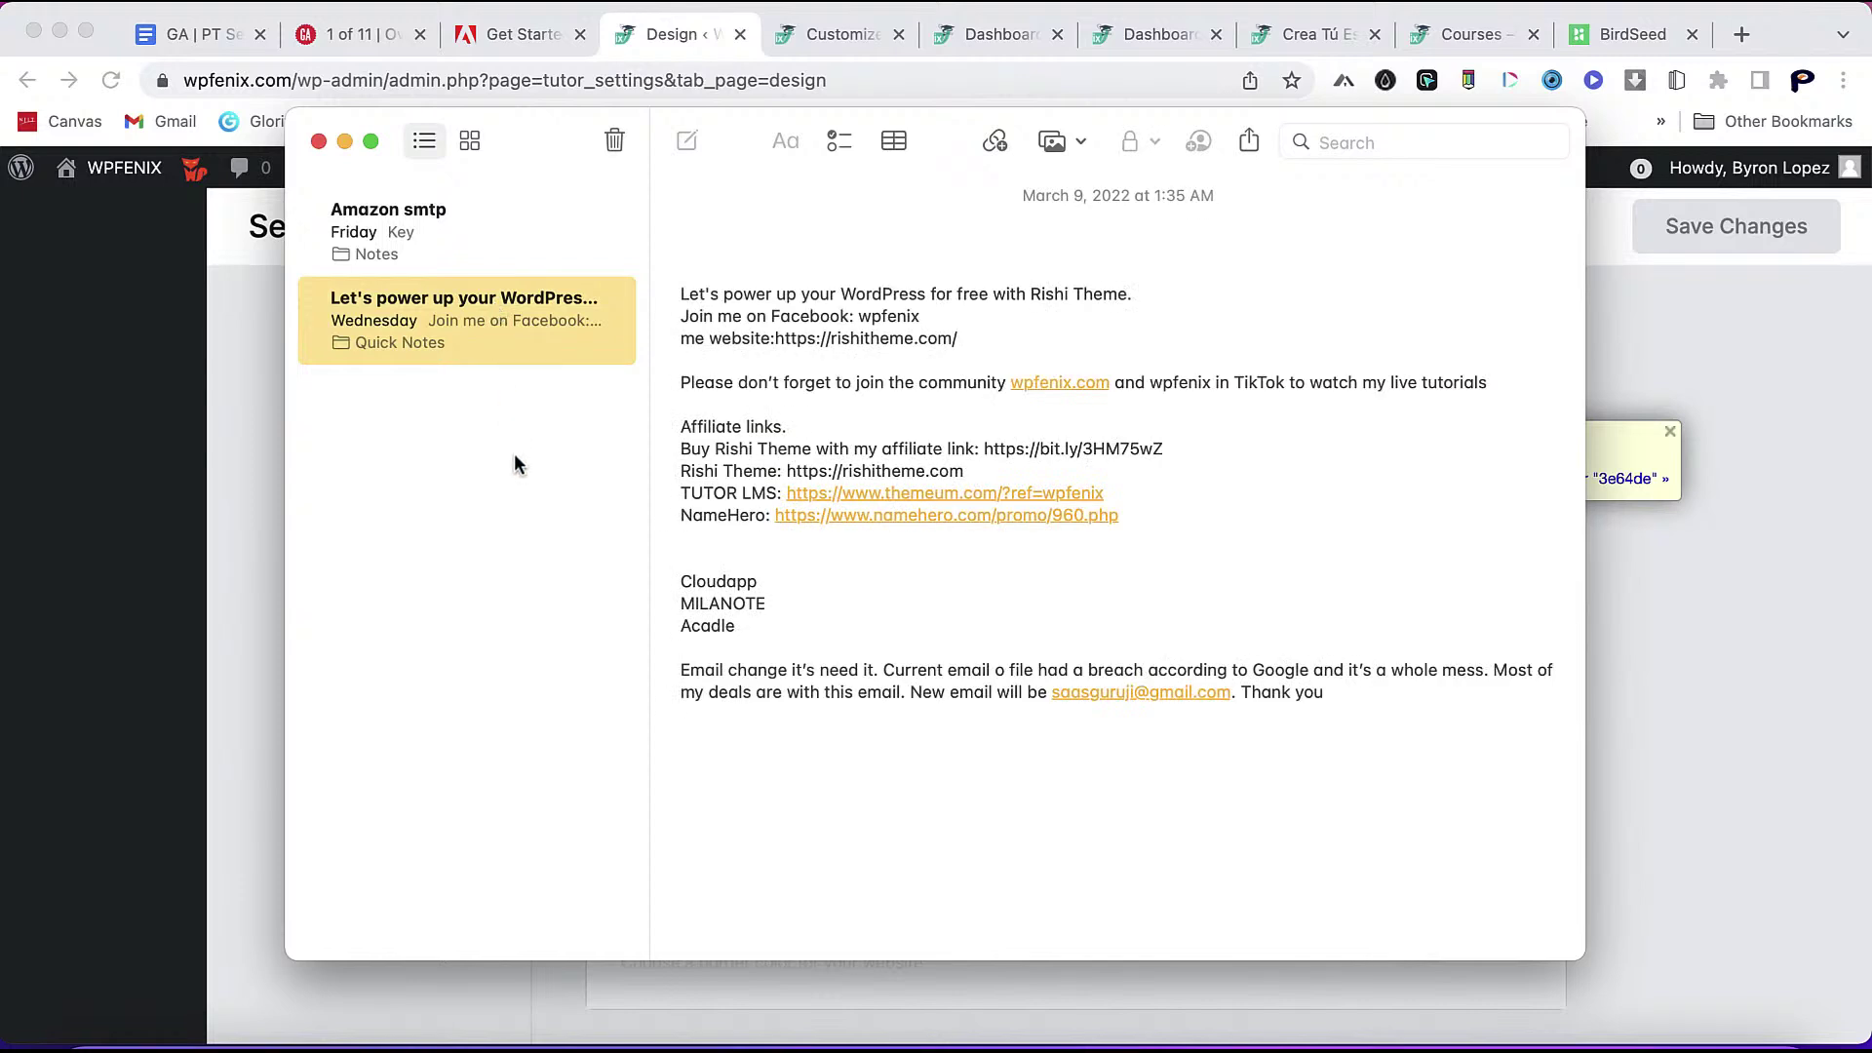
{"action": "right_click", "coordinate": [519, 534]}
{"action": "mouse_move", "coordinate": [565, 632]}
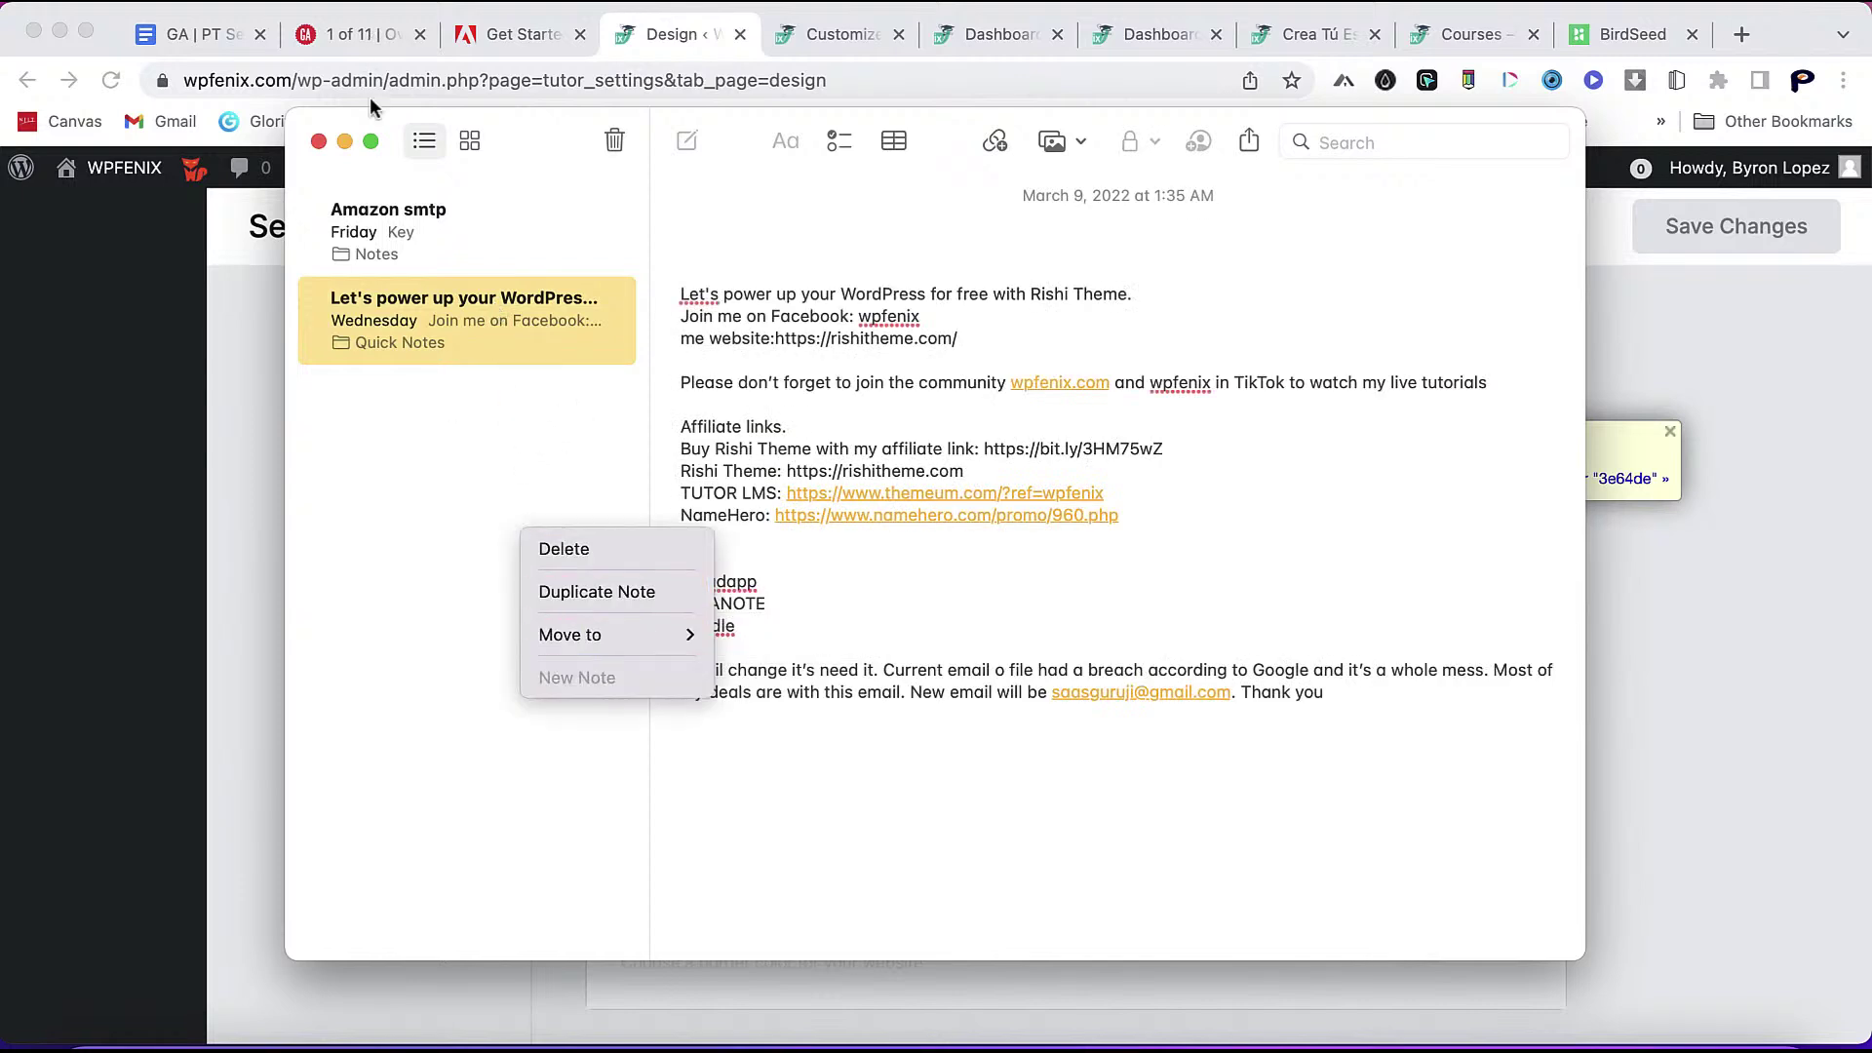
- Back in Chrome, paste 4dd0b3 into the address bar to confirm the copied colour
{"action": "left_click", "coordinate": [320, 138]}
{"action": "left_click", "coordinate": [964, 82]}
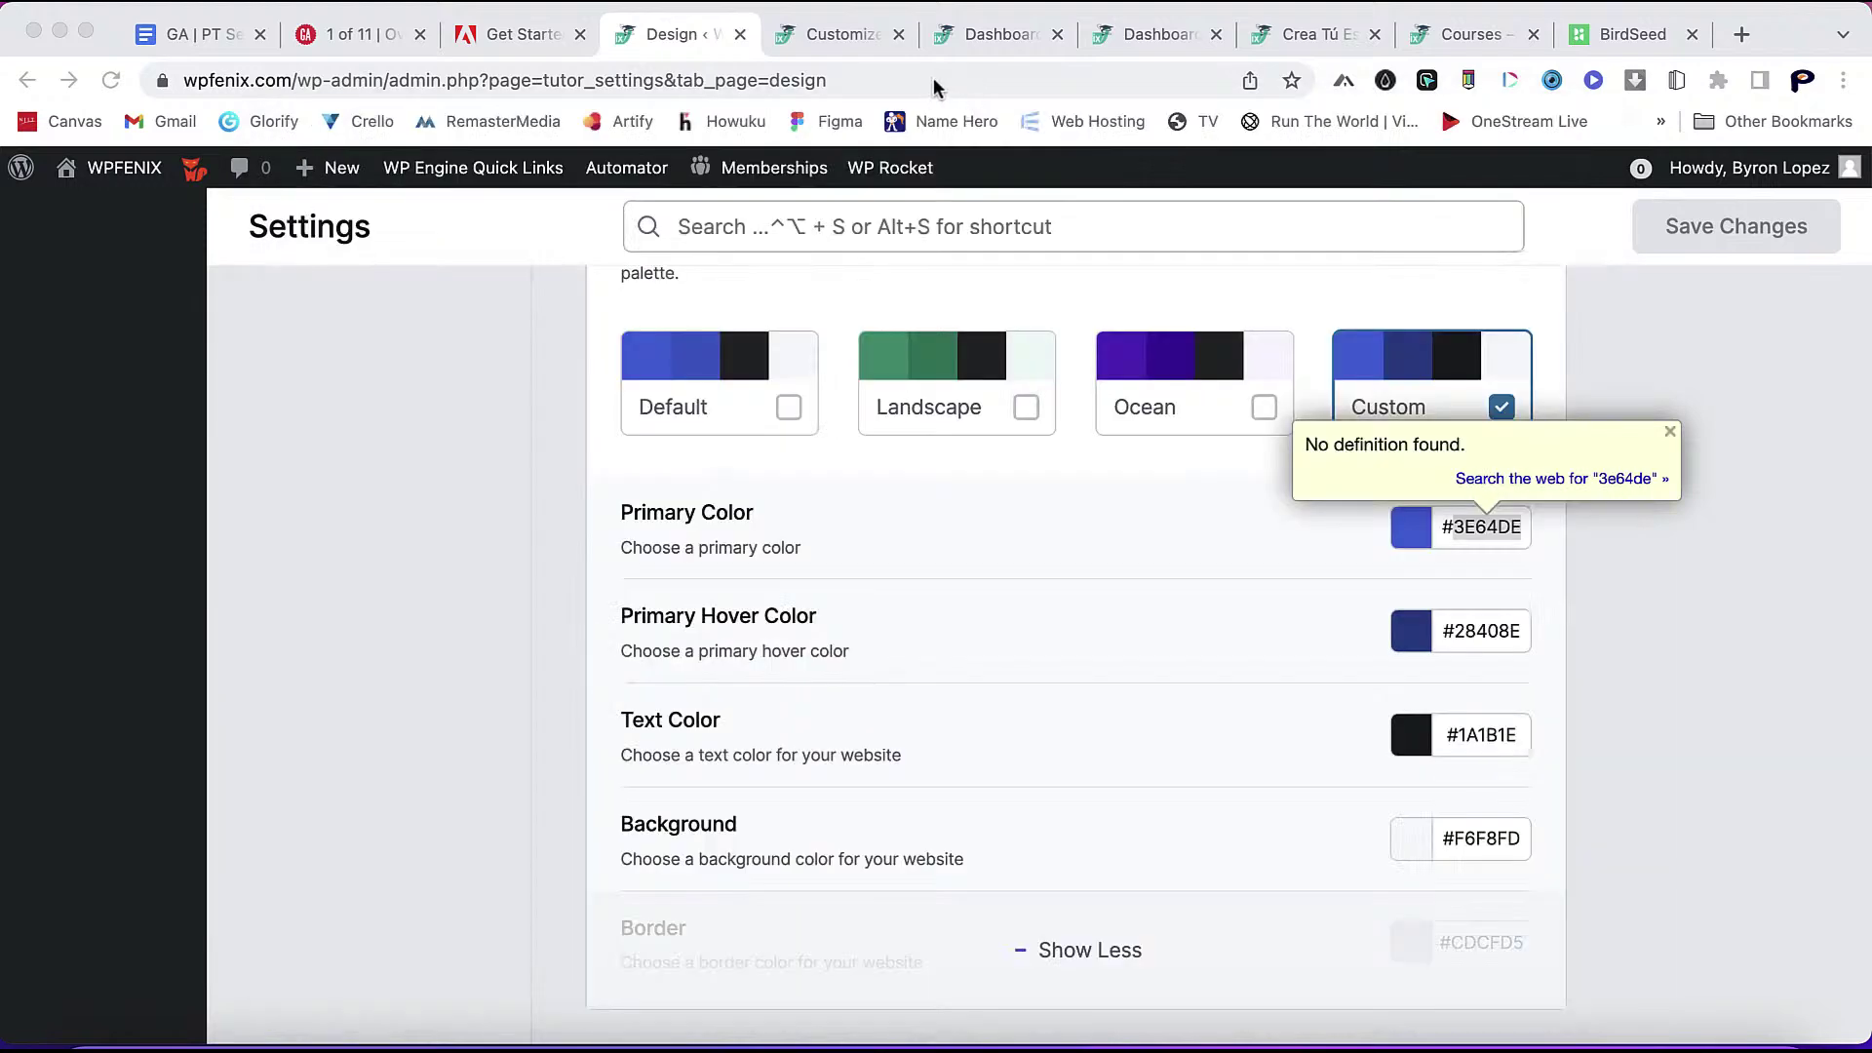
{"action": "right_click", "coordinate": [892, 88]}
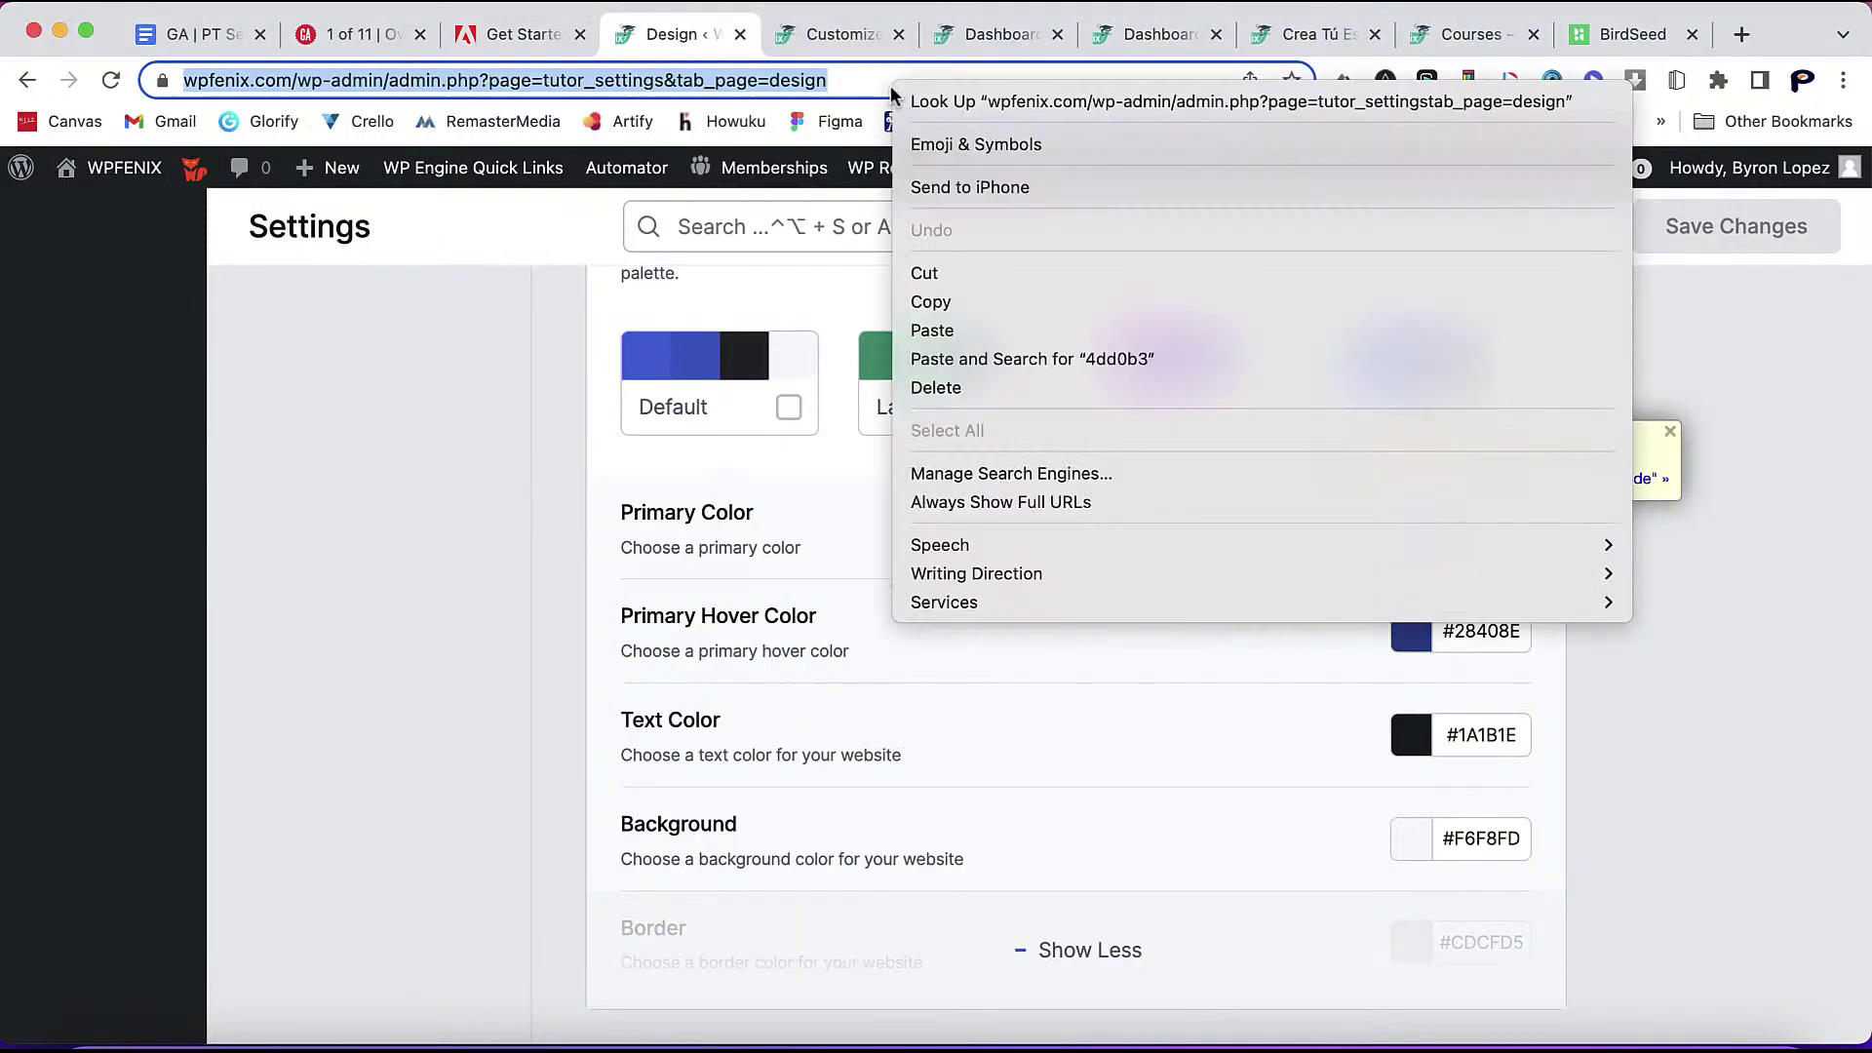
{"action": "left_click", "coordinate": [989, 330]}
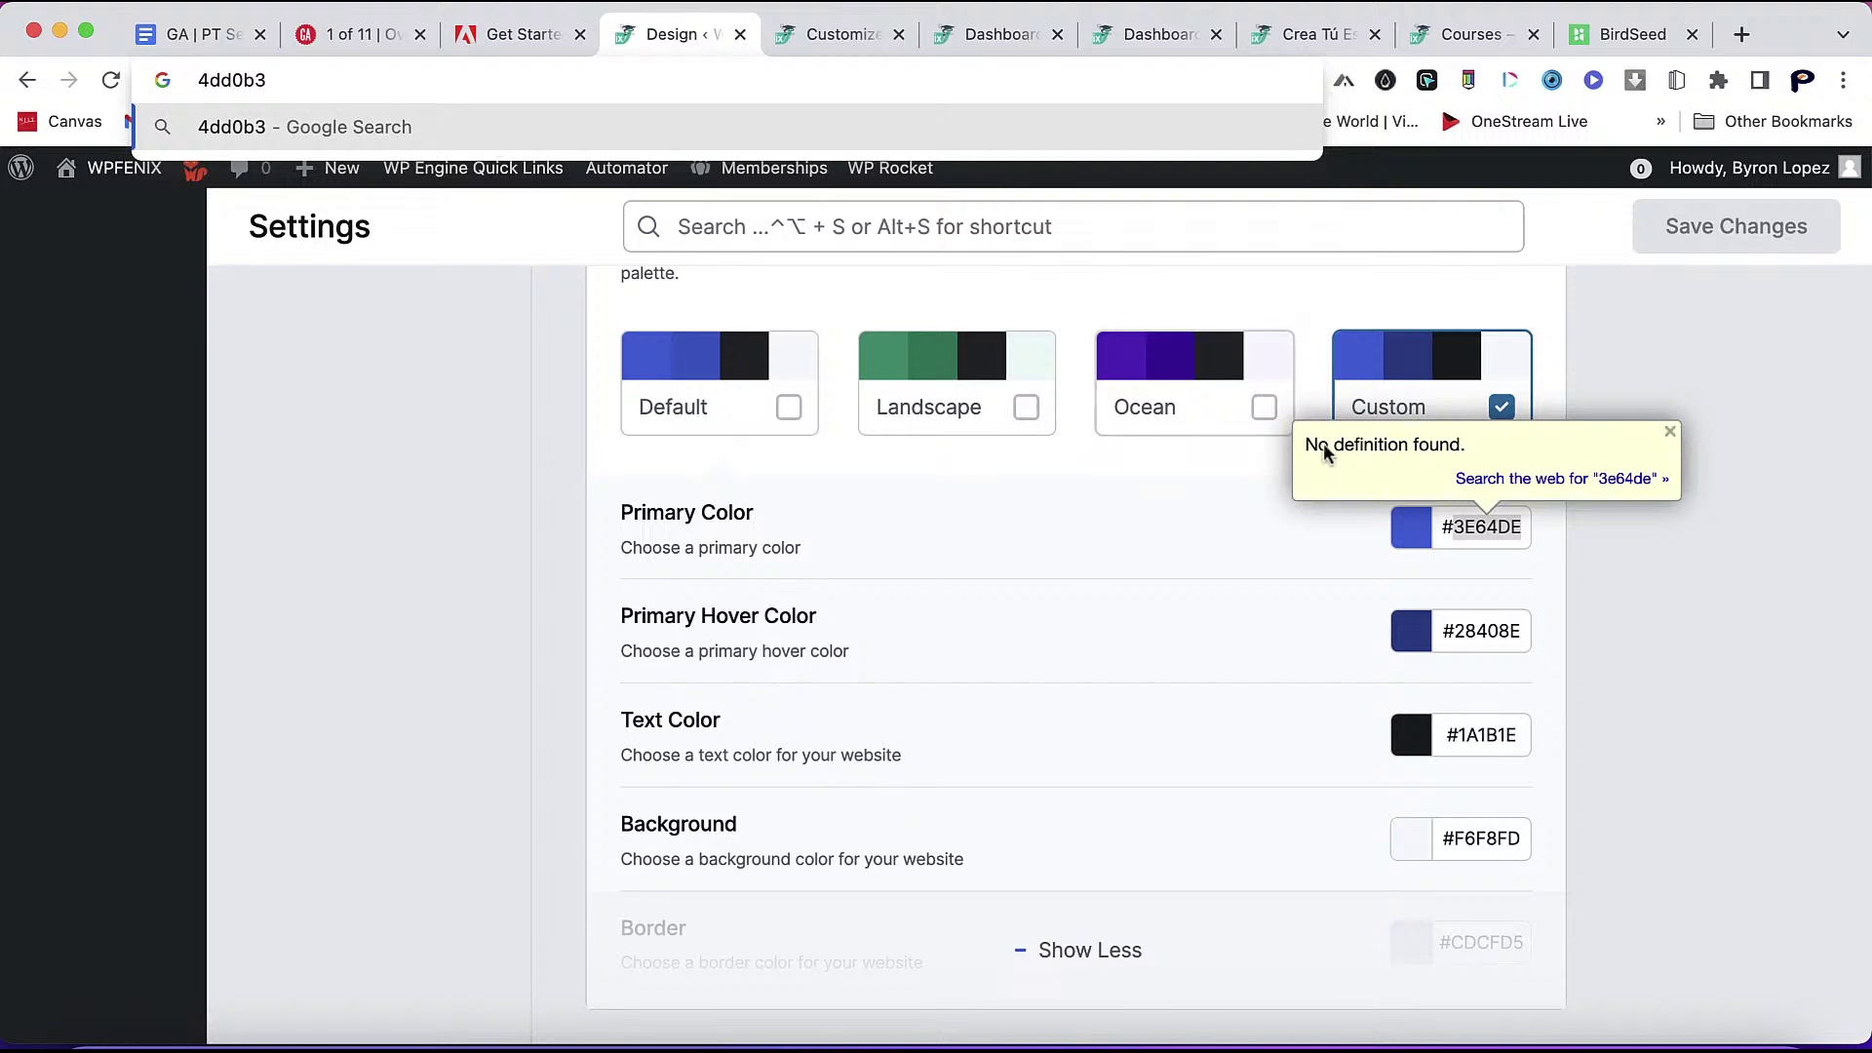
{"action": "left_click", "coordinate": [1468, 526]}
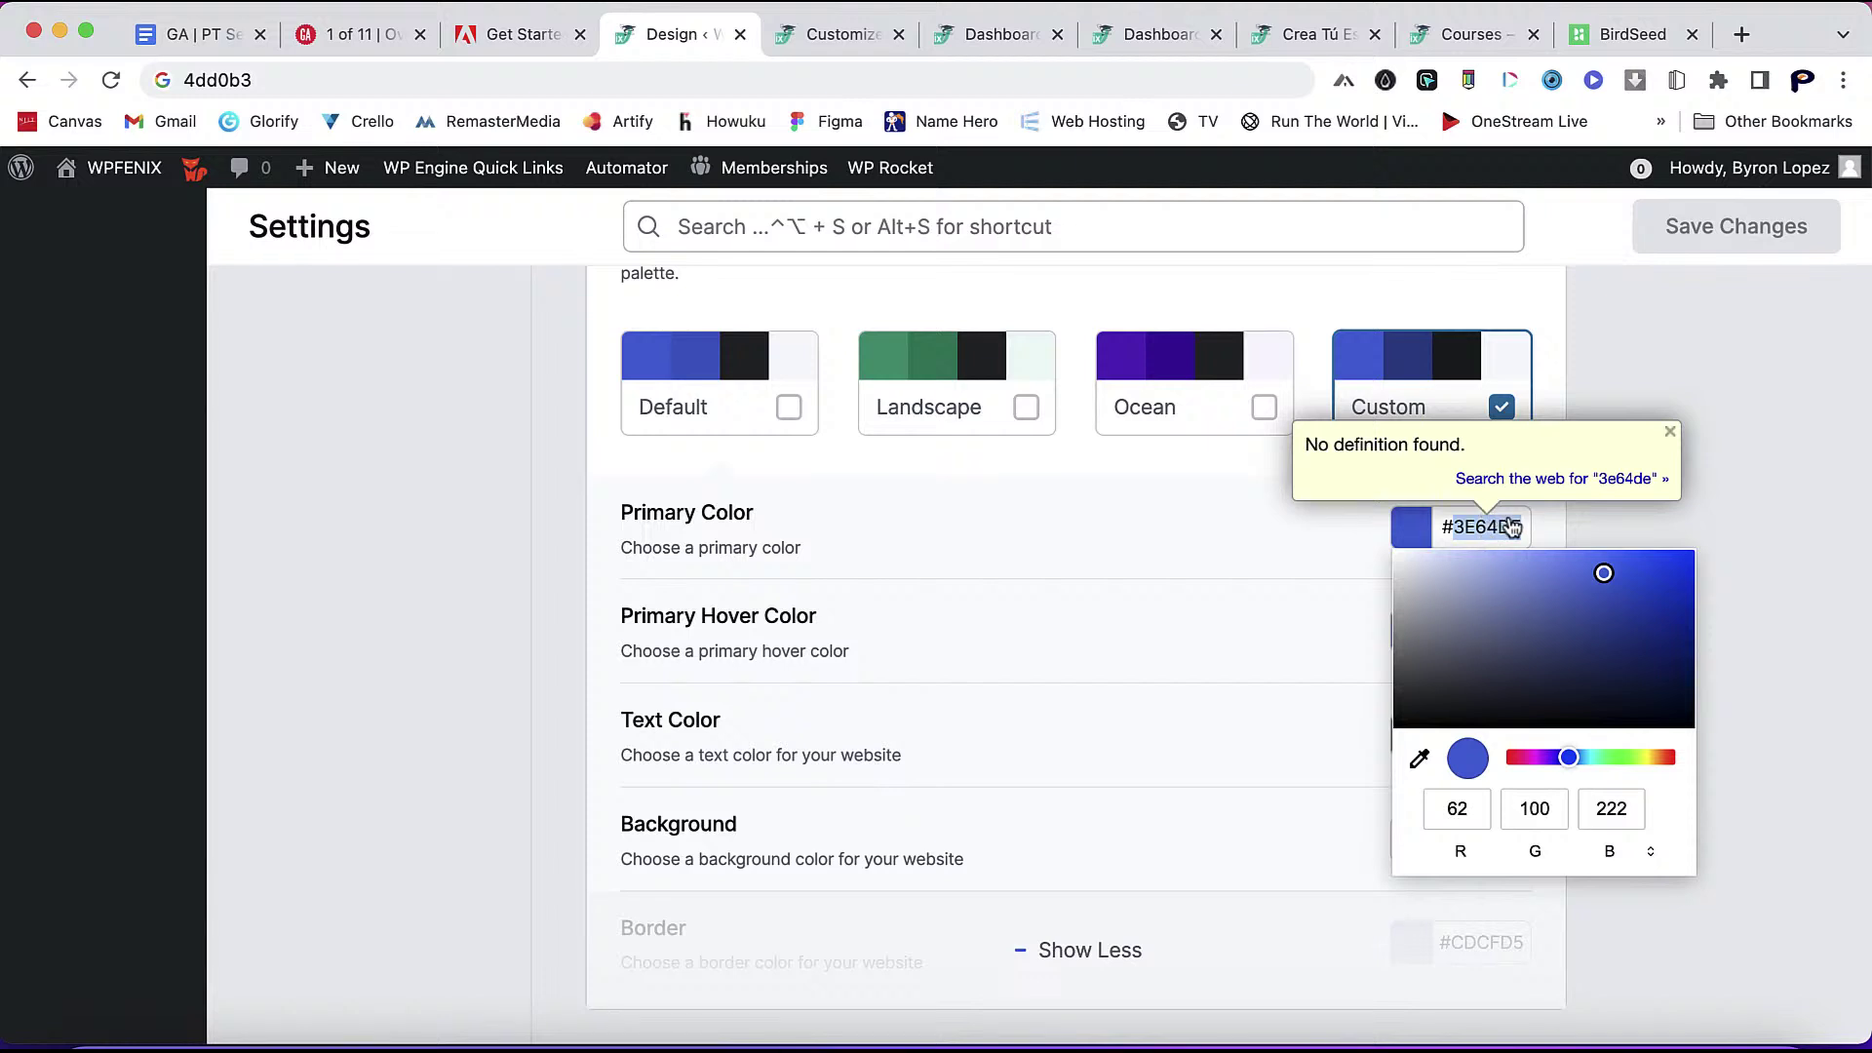
- Replace the Primary Color hex #3E64DE with 4DD0B3, correcting the mistyped digits
{"action": "left_click", "coordinate": [1513, 531]}
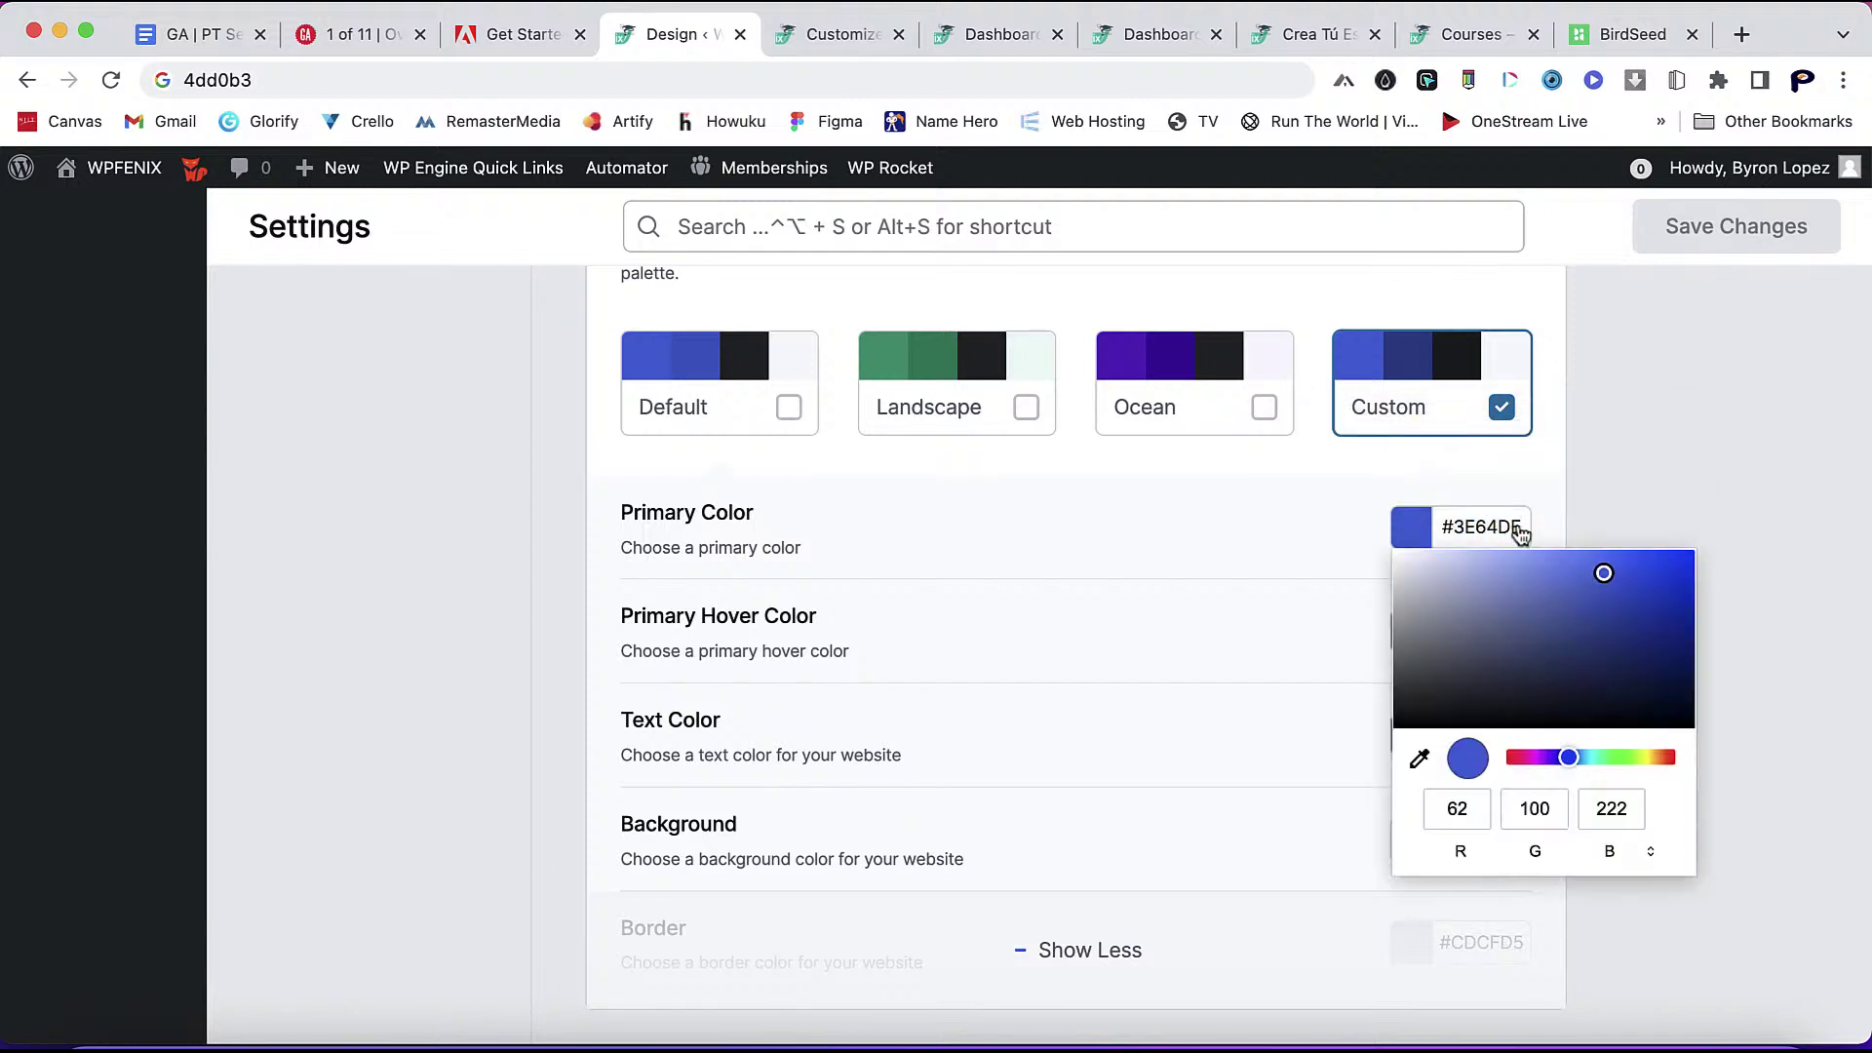
{"action": "left_click", "coordinate": [1534, 853]}
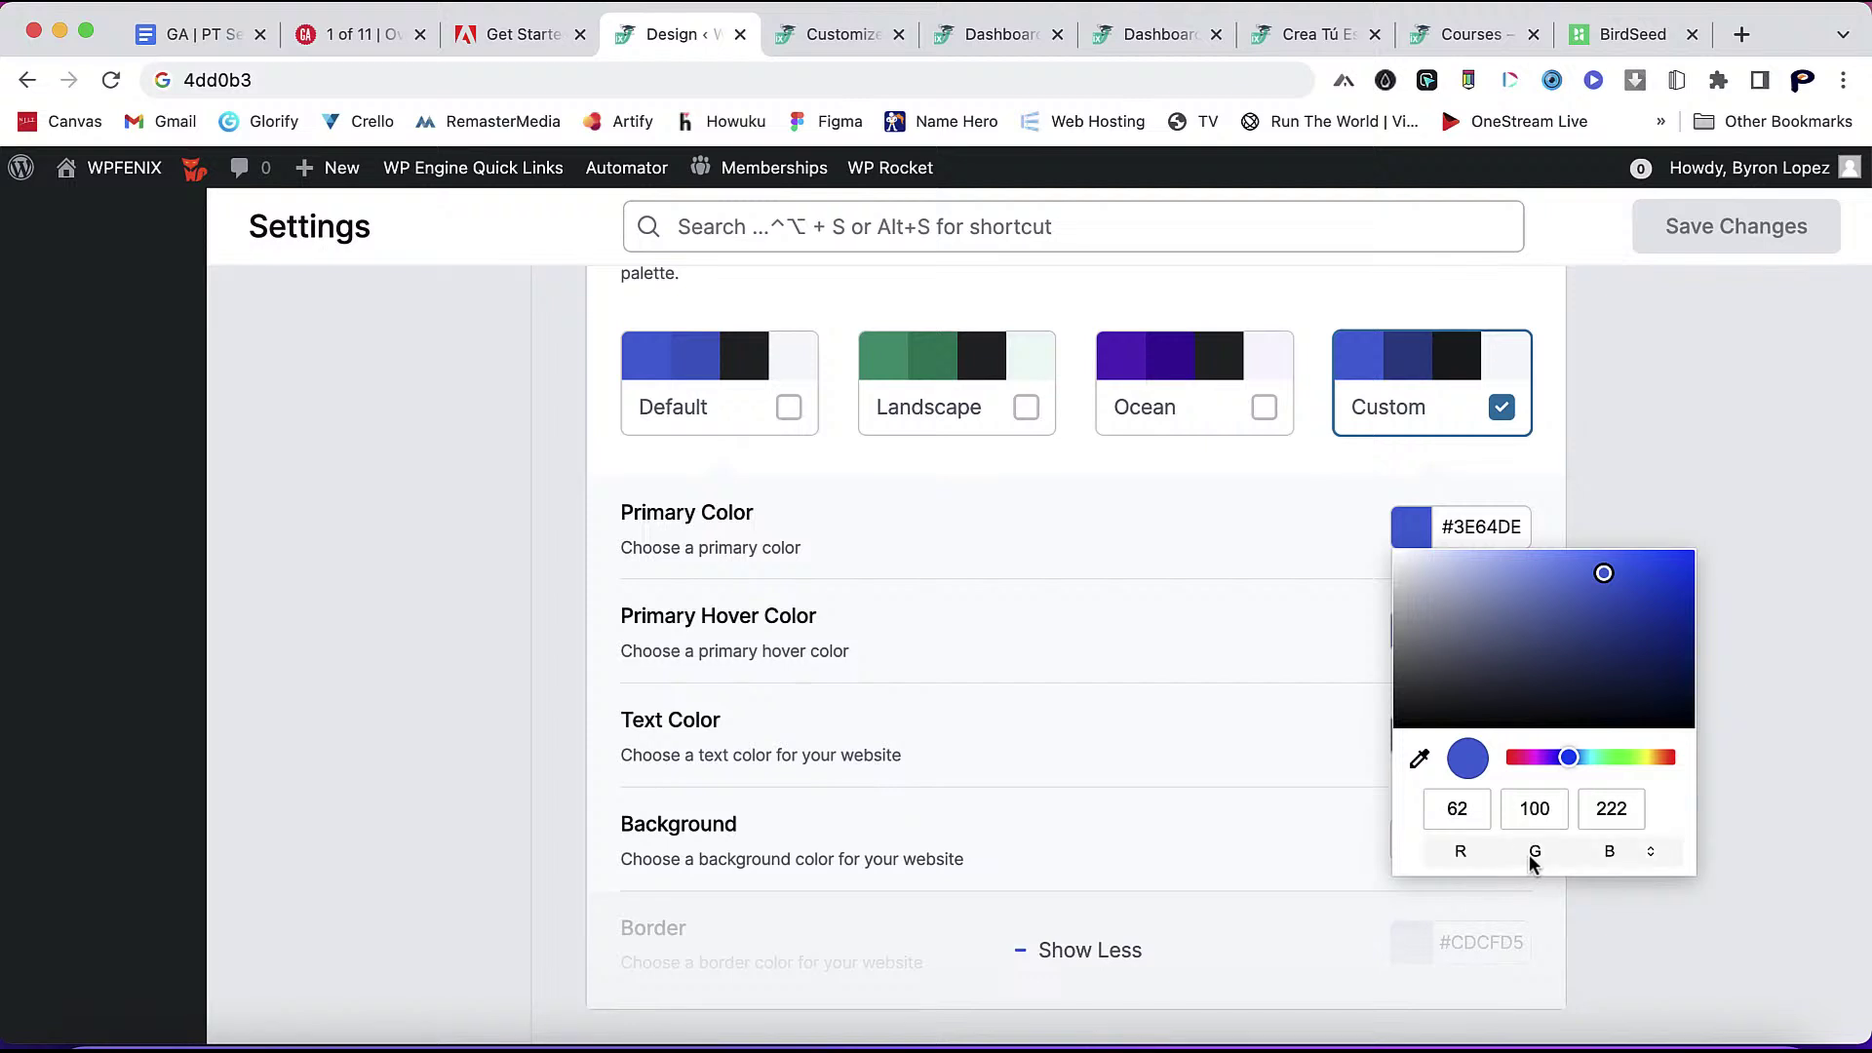
{"action": "left_click", "coordinate": [1565, 819]}
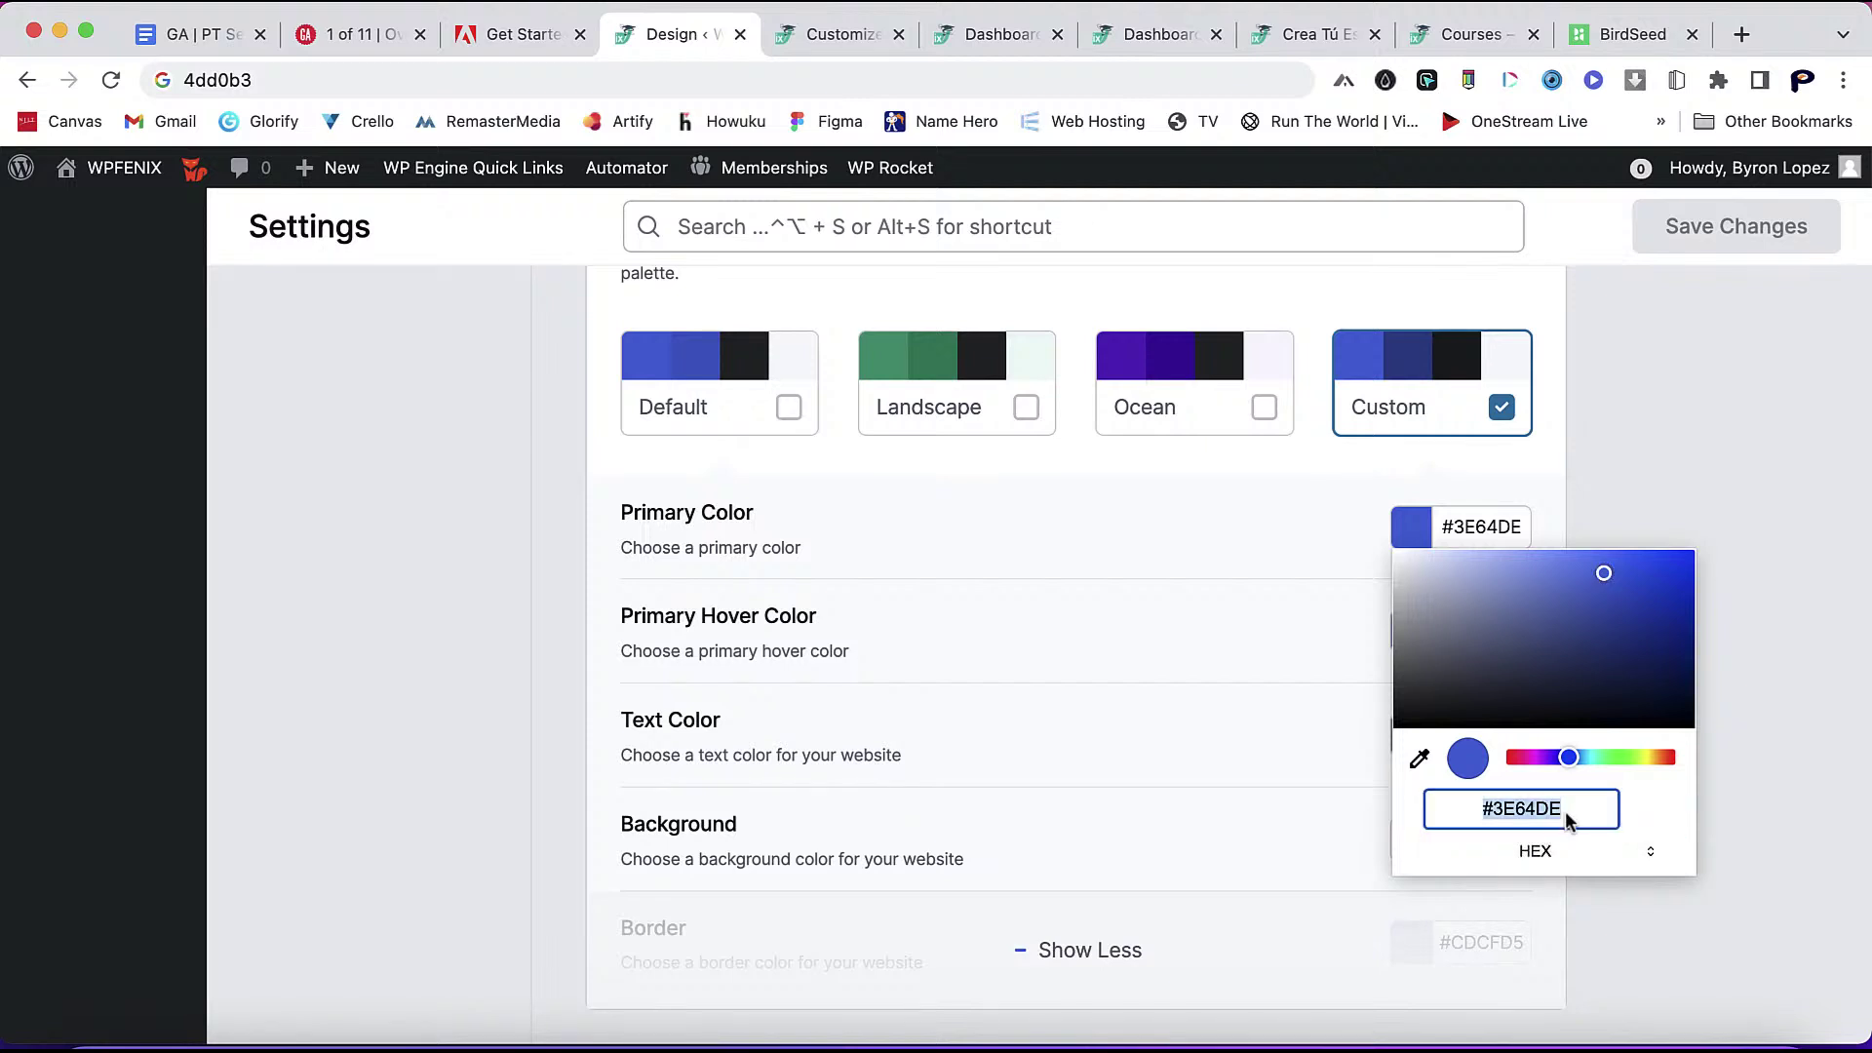
{"action": "left_click", "coordinate": [1565, 819]}
{"action": "key", "text": "BackSpace"}
{"action": "key", "text": "BackSpace"}
{"action": "key", "text": "BackSpace"}
{"action": "key", "text": "BackSpace"}
{"action": "key", "text": "BackSpace"}
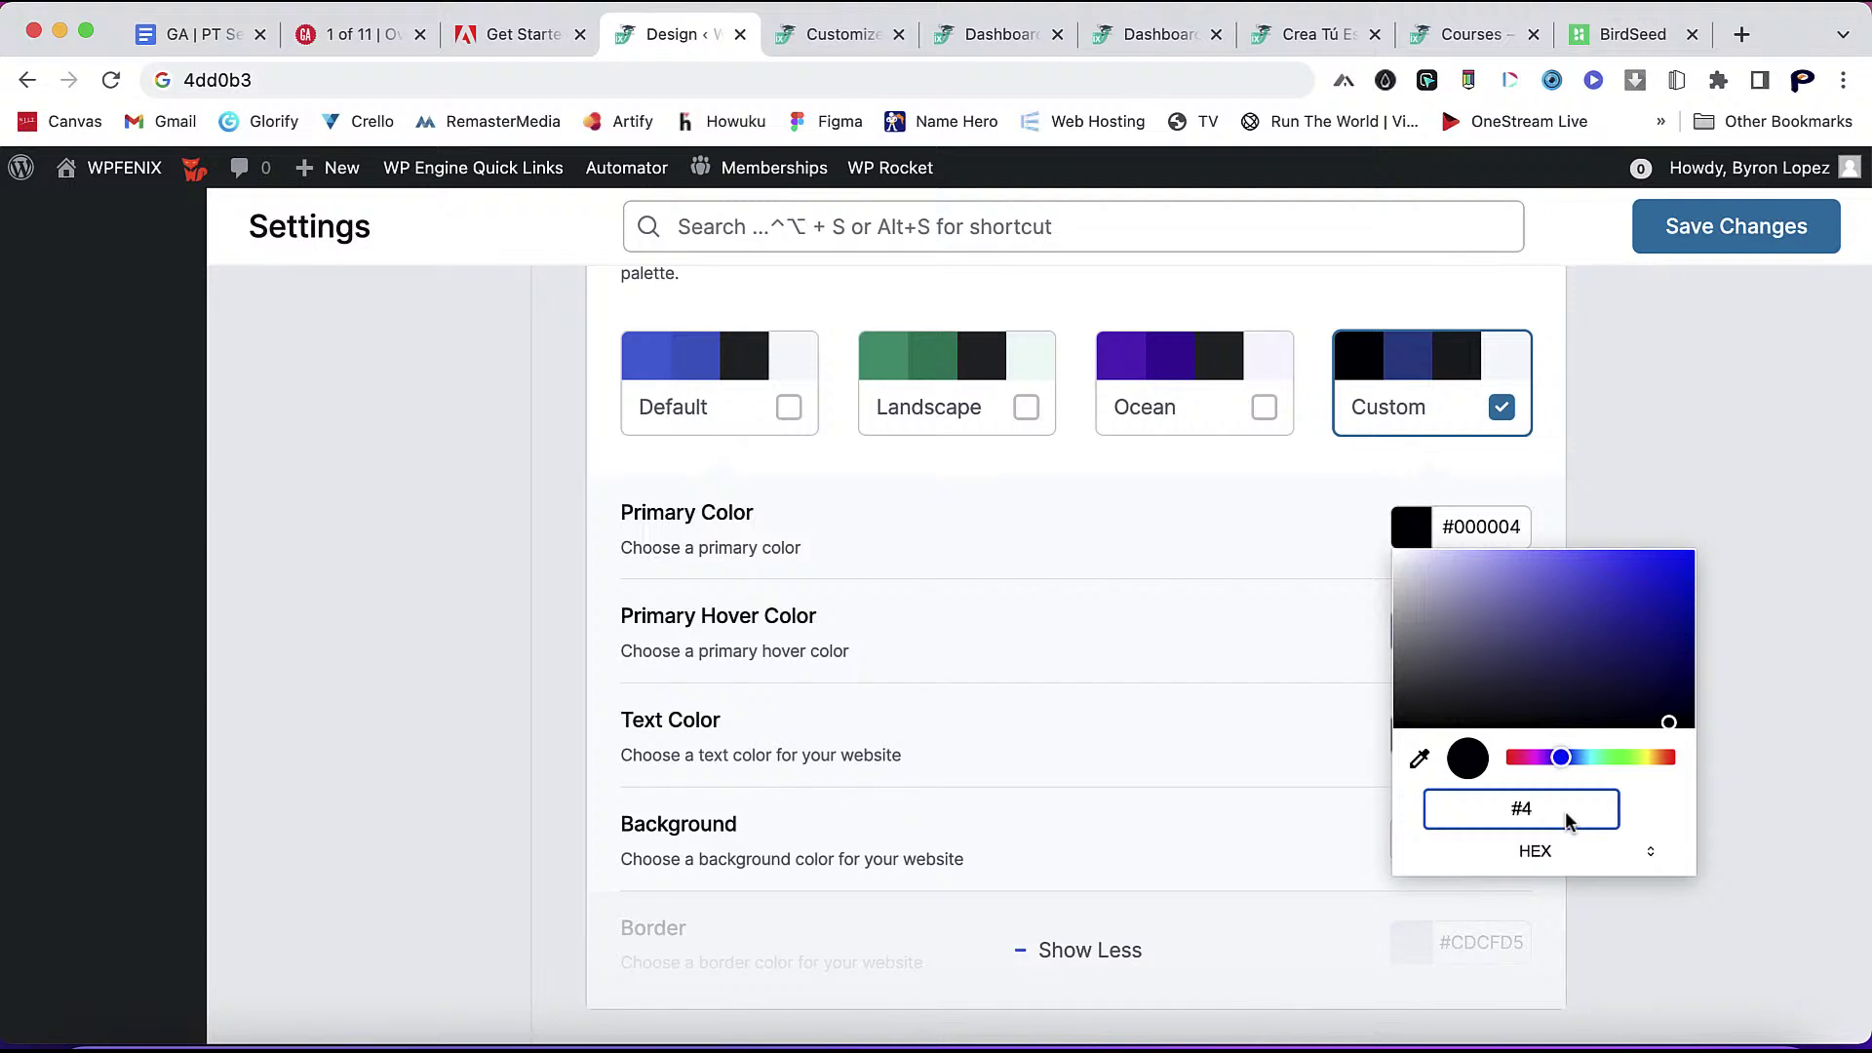
{"action": "type", "text": "4DD"}
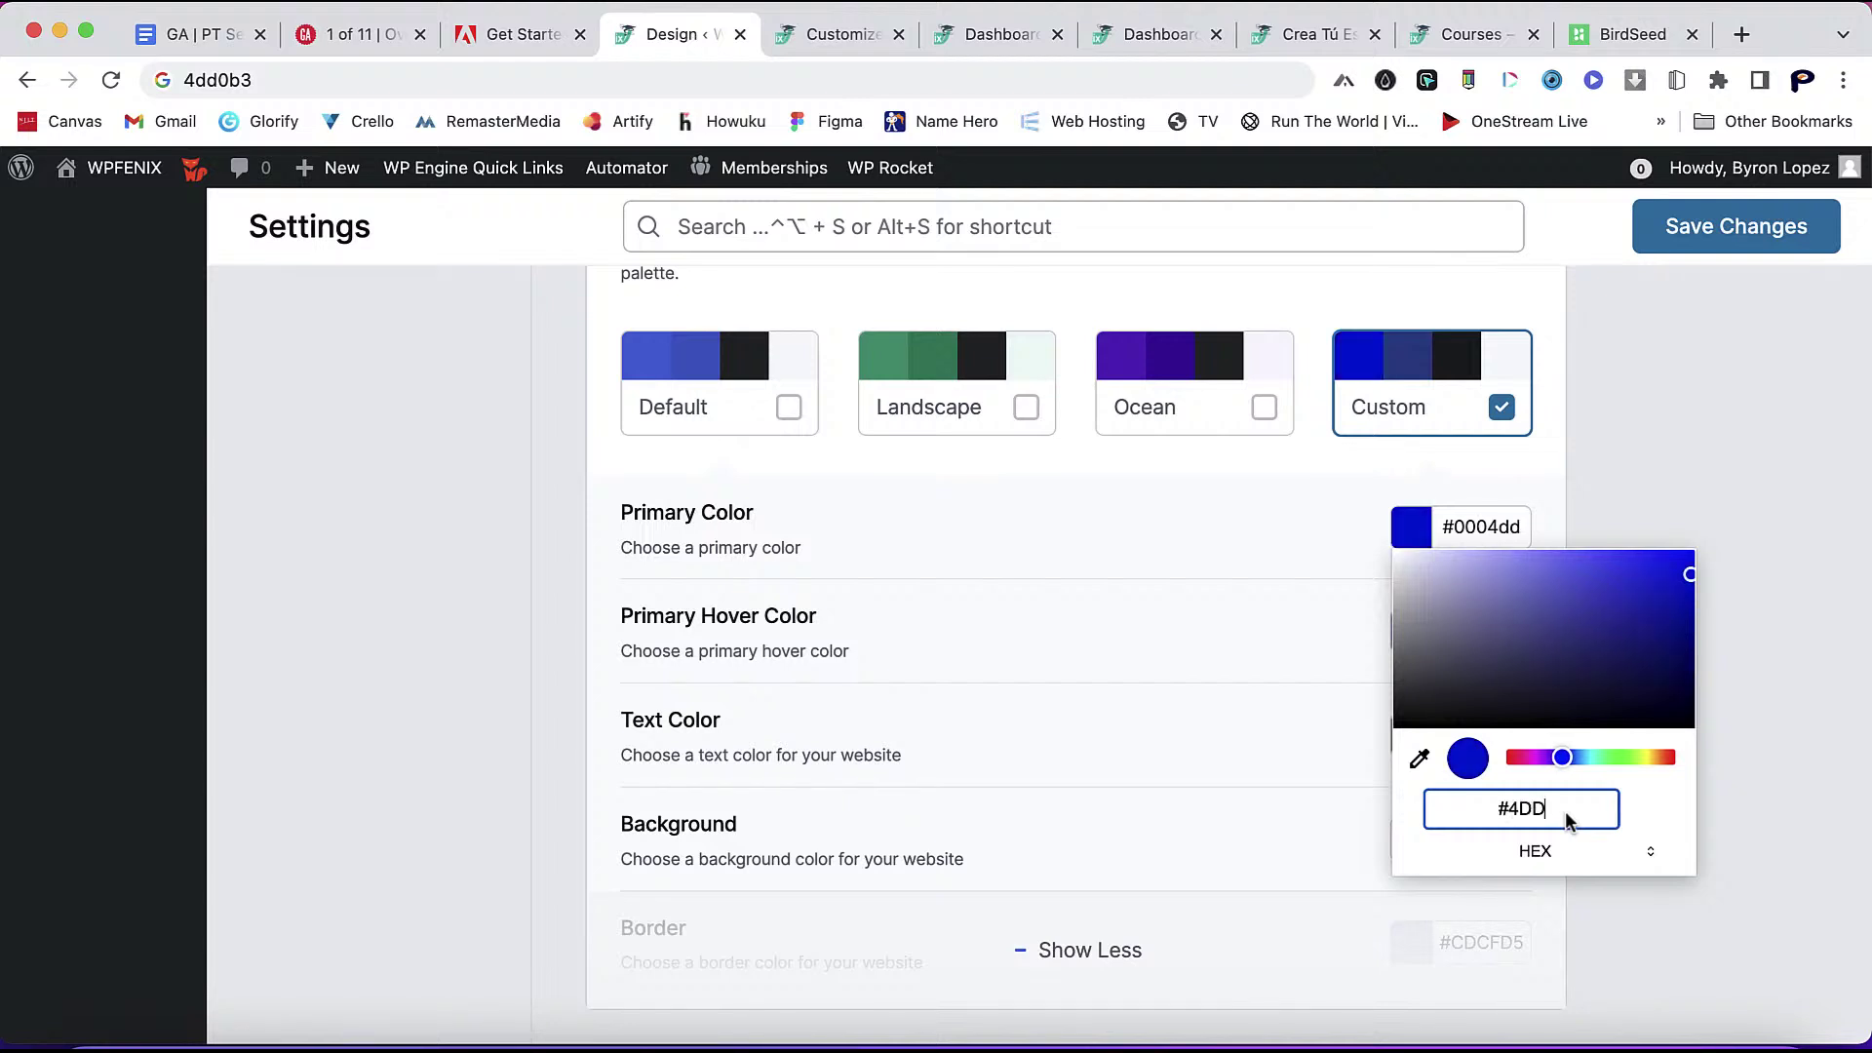
{"action": "type", "text": "0B3"}
{"action": "left_click", "coordinate": [1538, 822]}
{"action": "key", "text": "BackSpace"}
{"action": "type", "text": "0"}
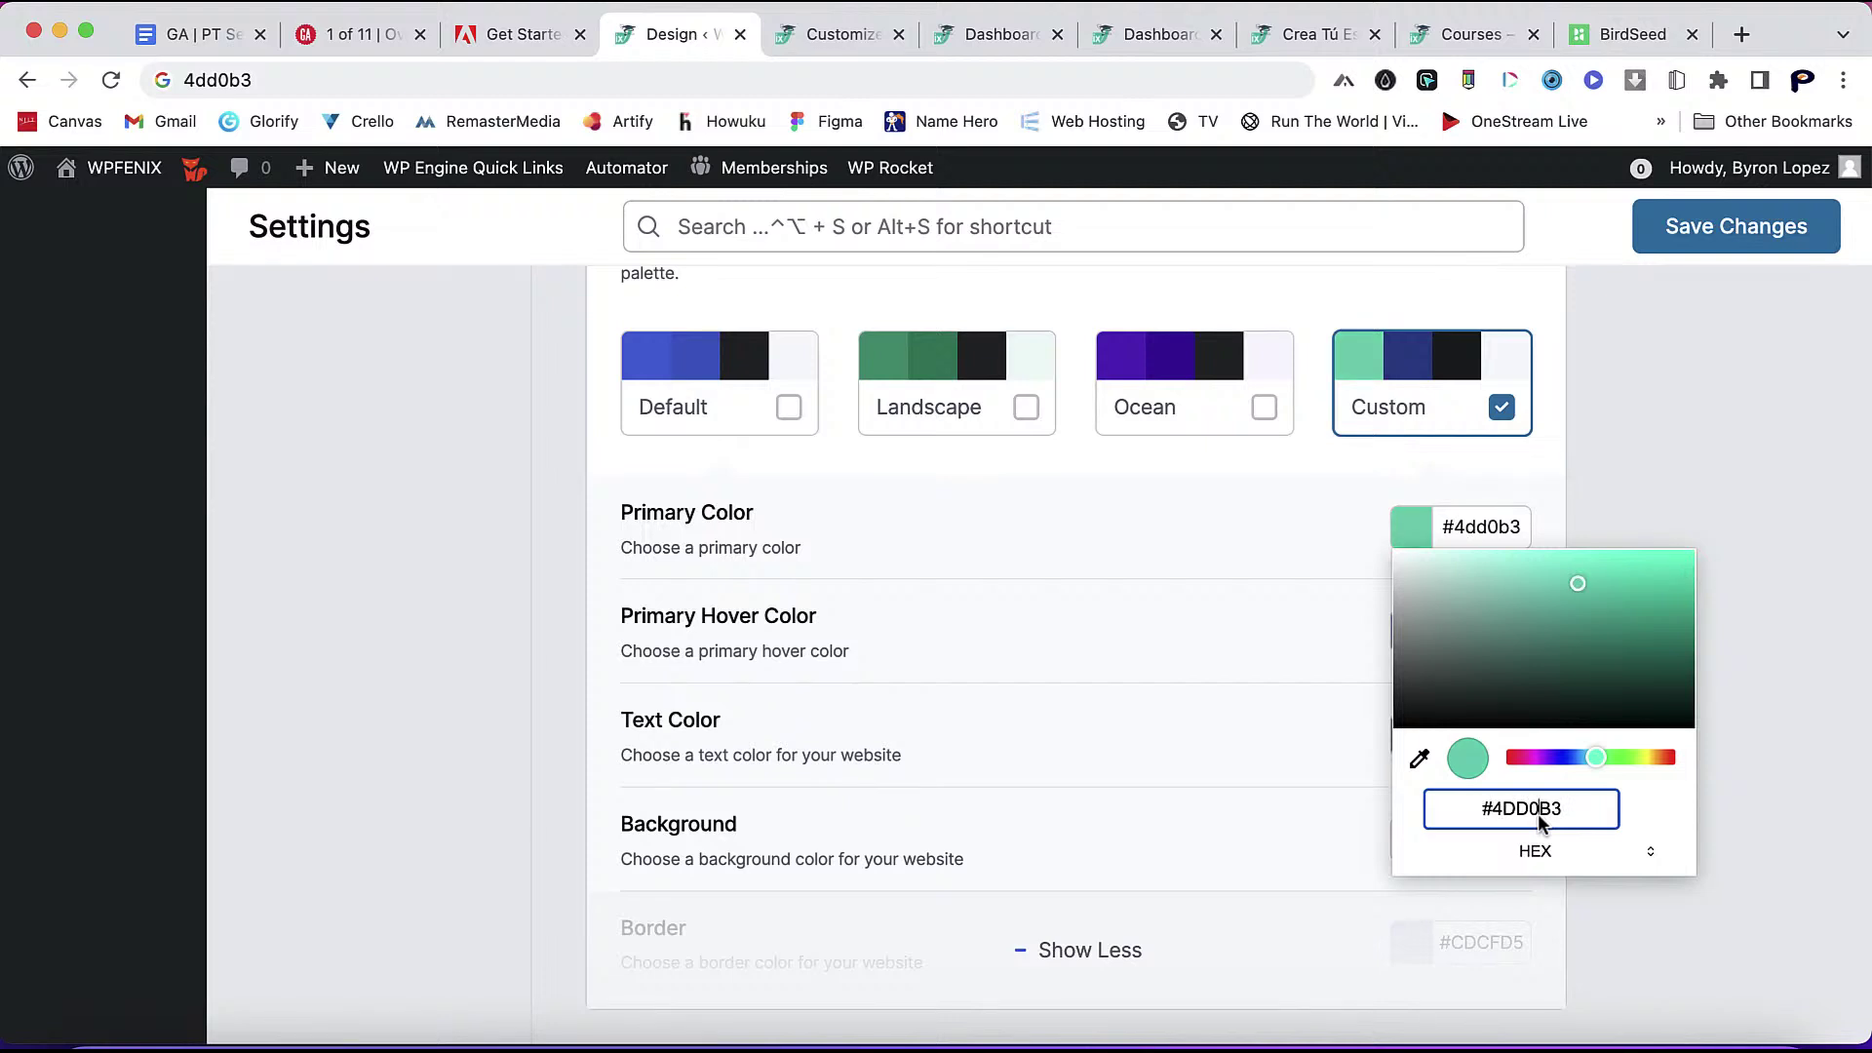
{"action": "key", "text": "BackSpace"}
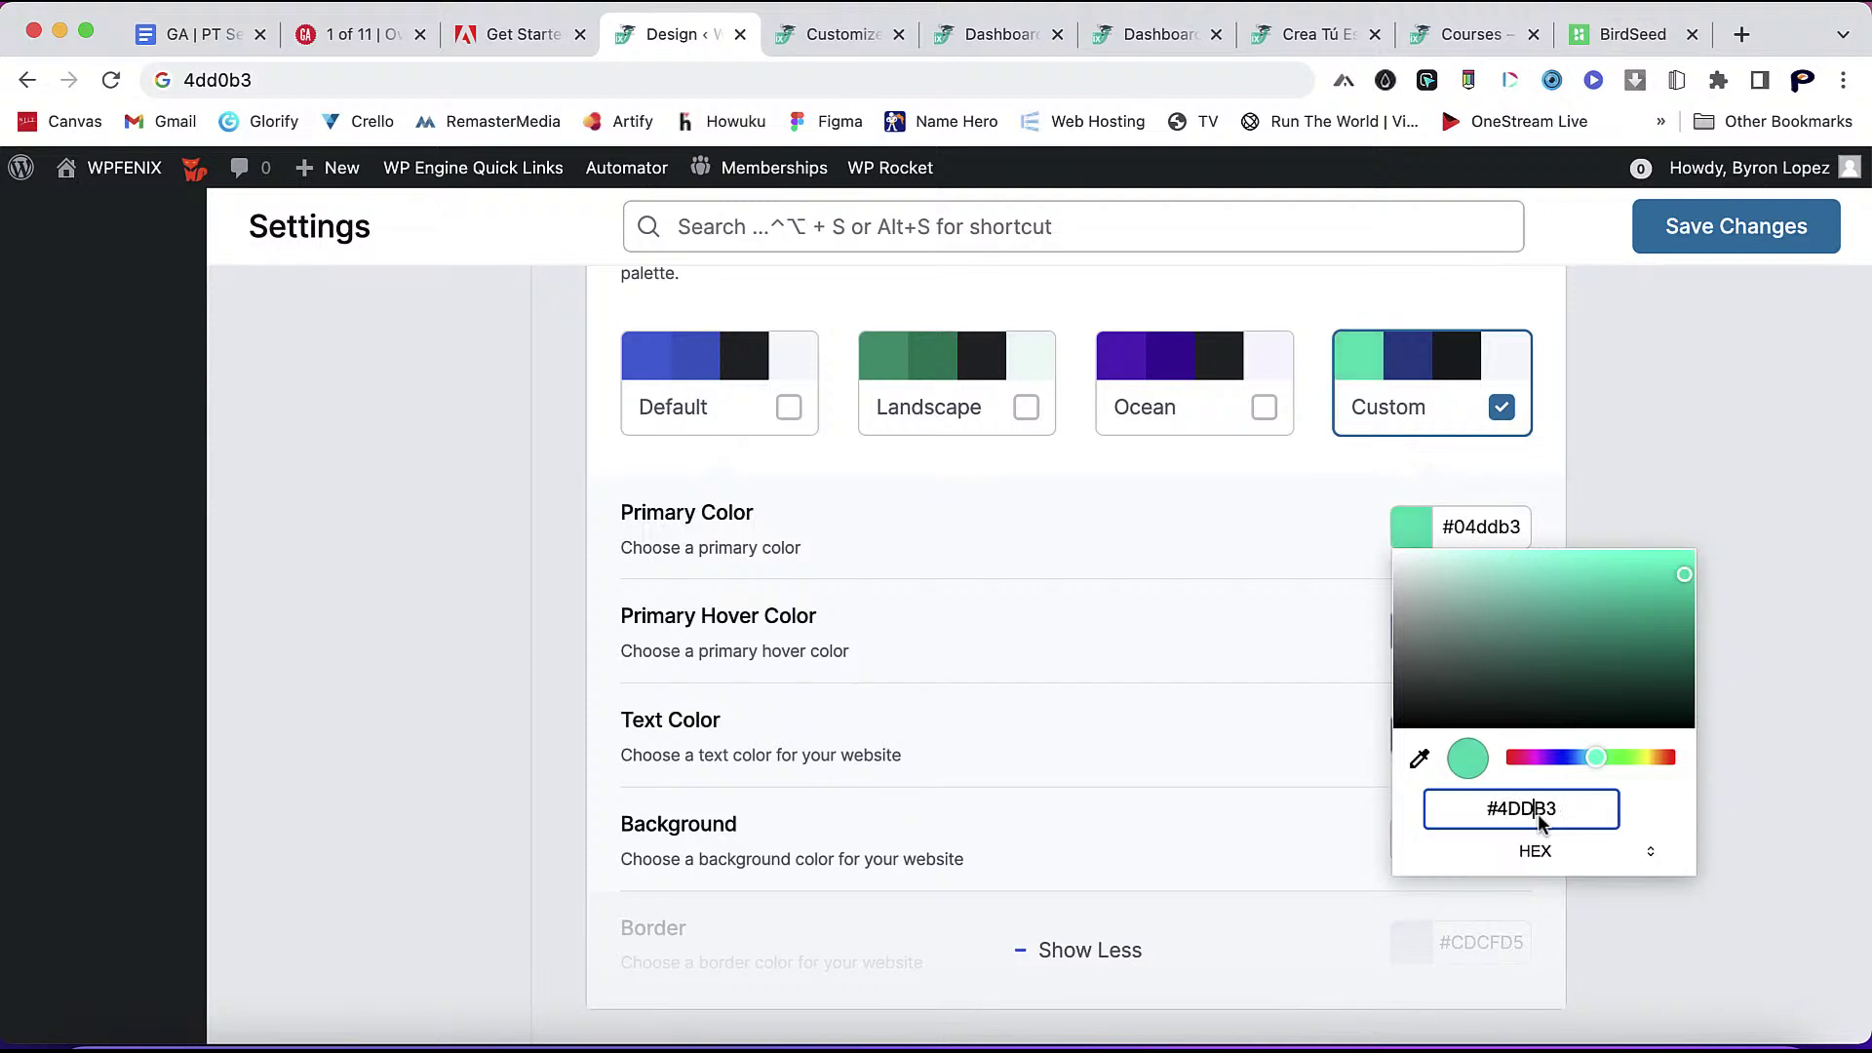
{"action": "type", "text": "0"}
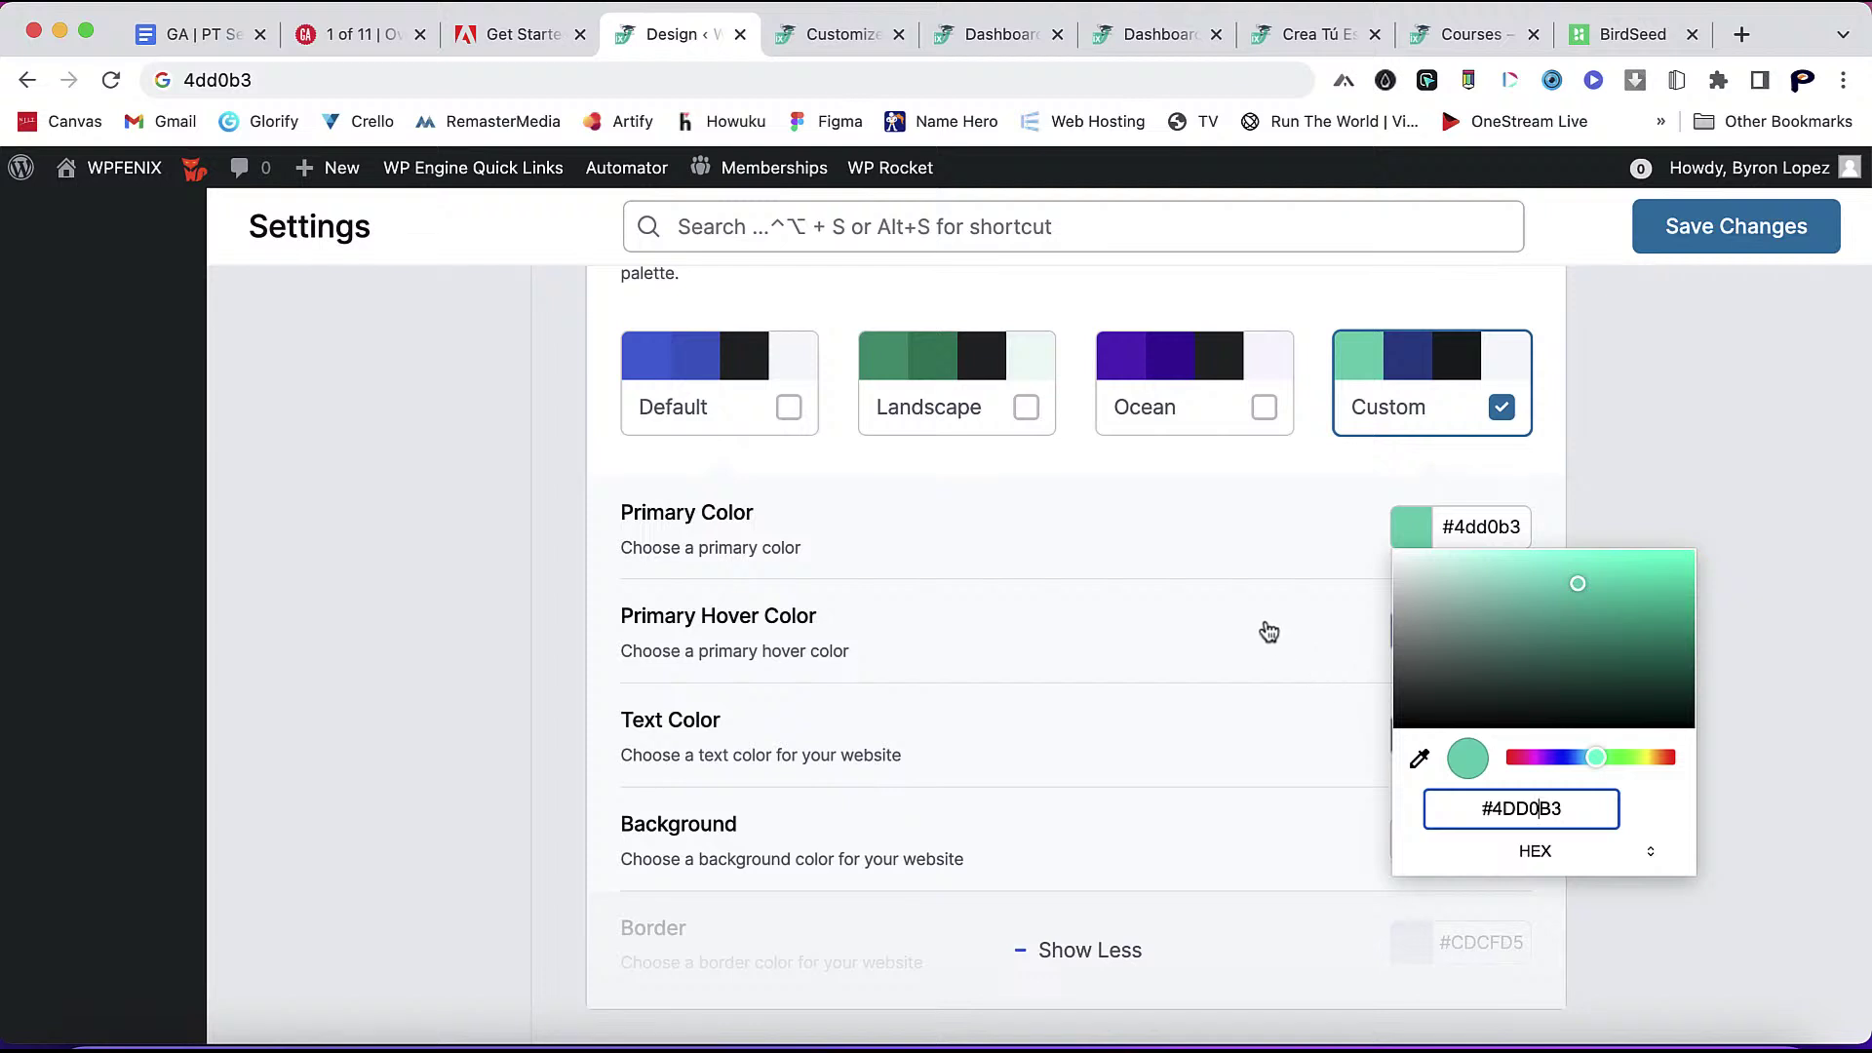
{"action": "left_click", "coordinate": [1278, 543]}
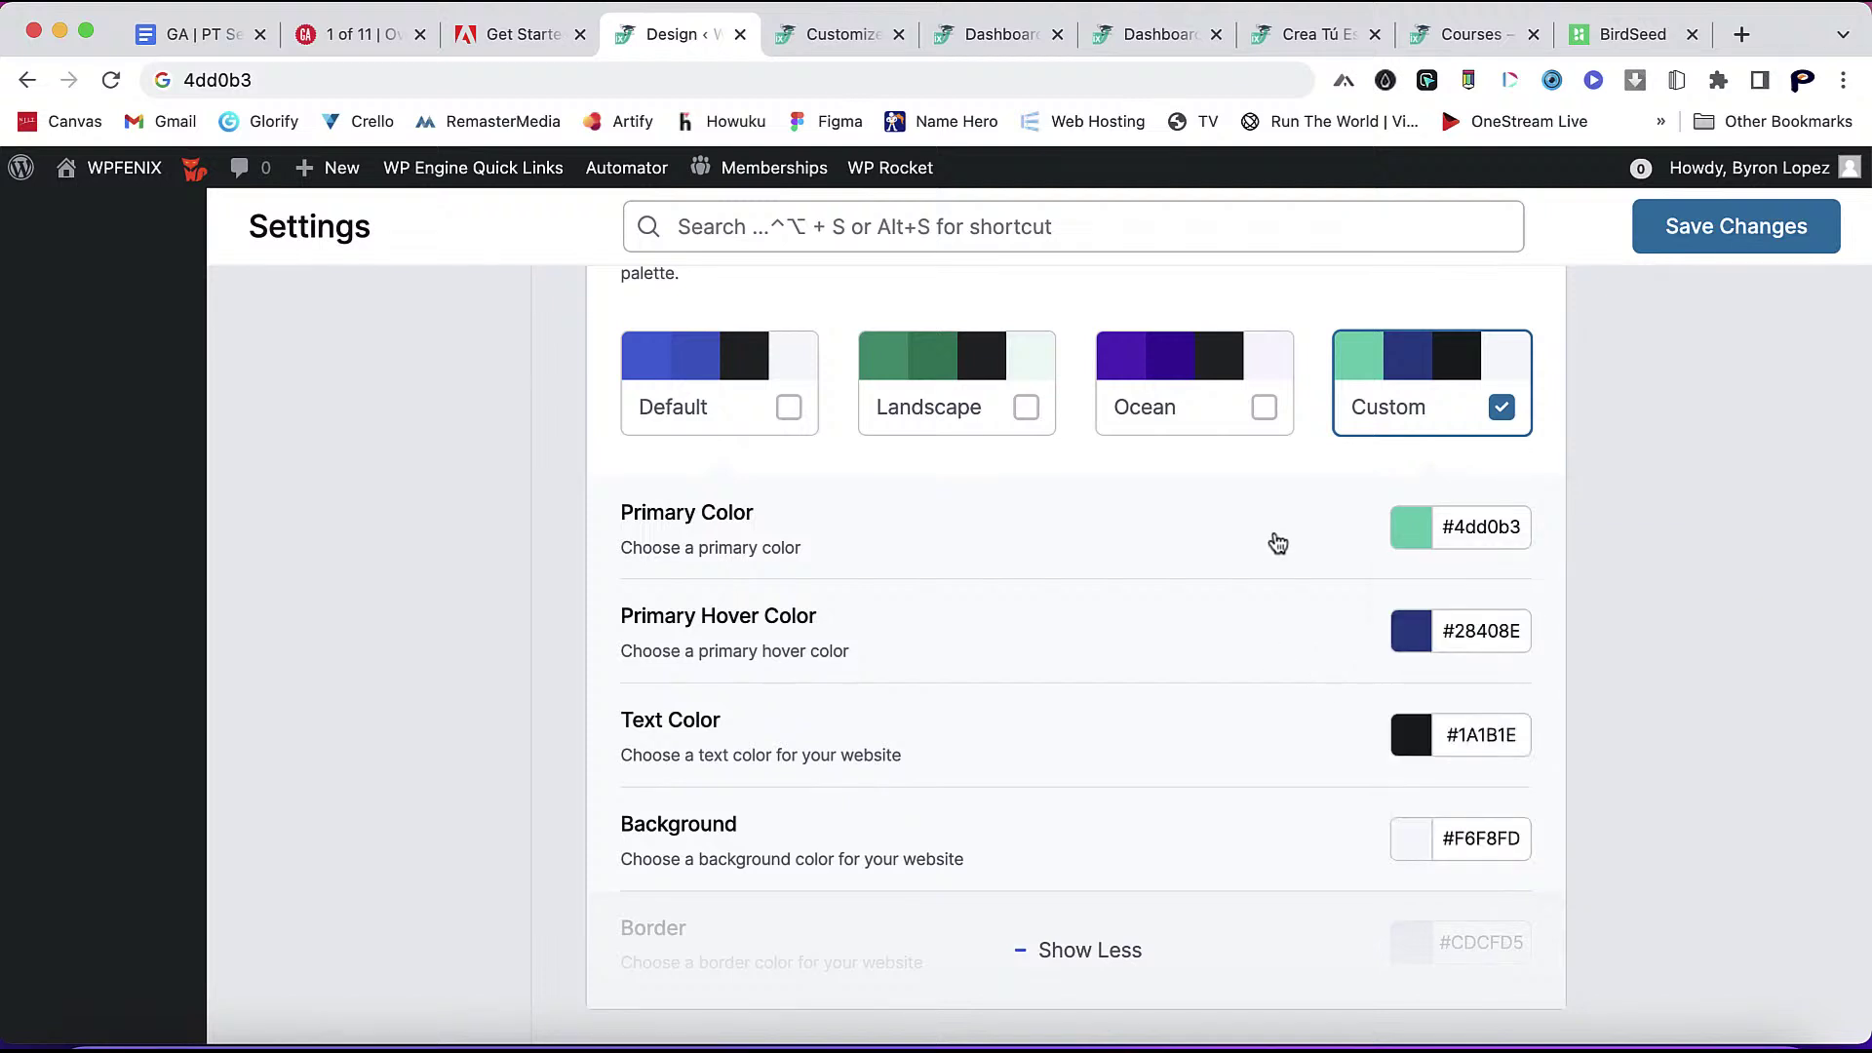
- Change the Primary Hover Color hex from #28408E to 4dd0b3
{"action": "left_click", "coordinate": [1416, 632]}
{"action": "left_click", "coordinate": [1582, 956]}
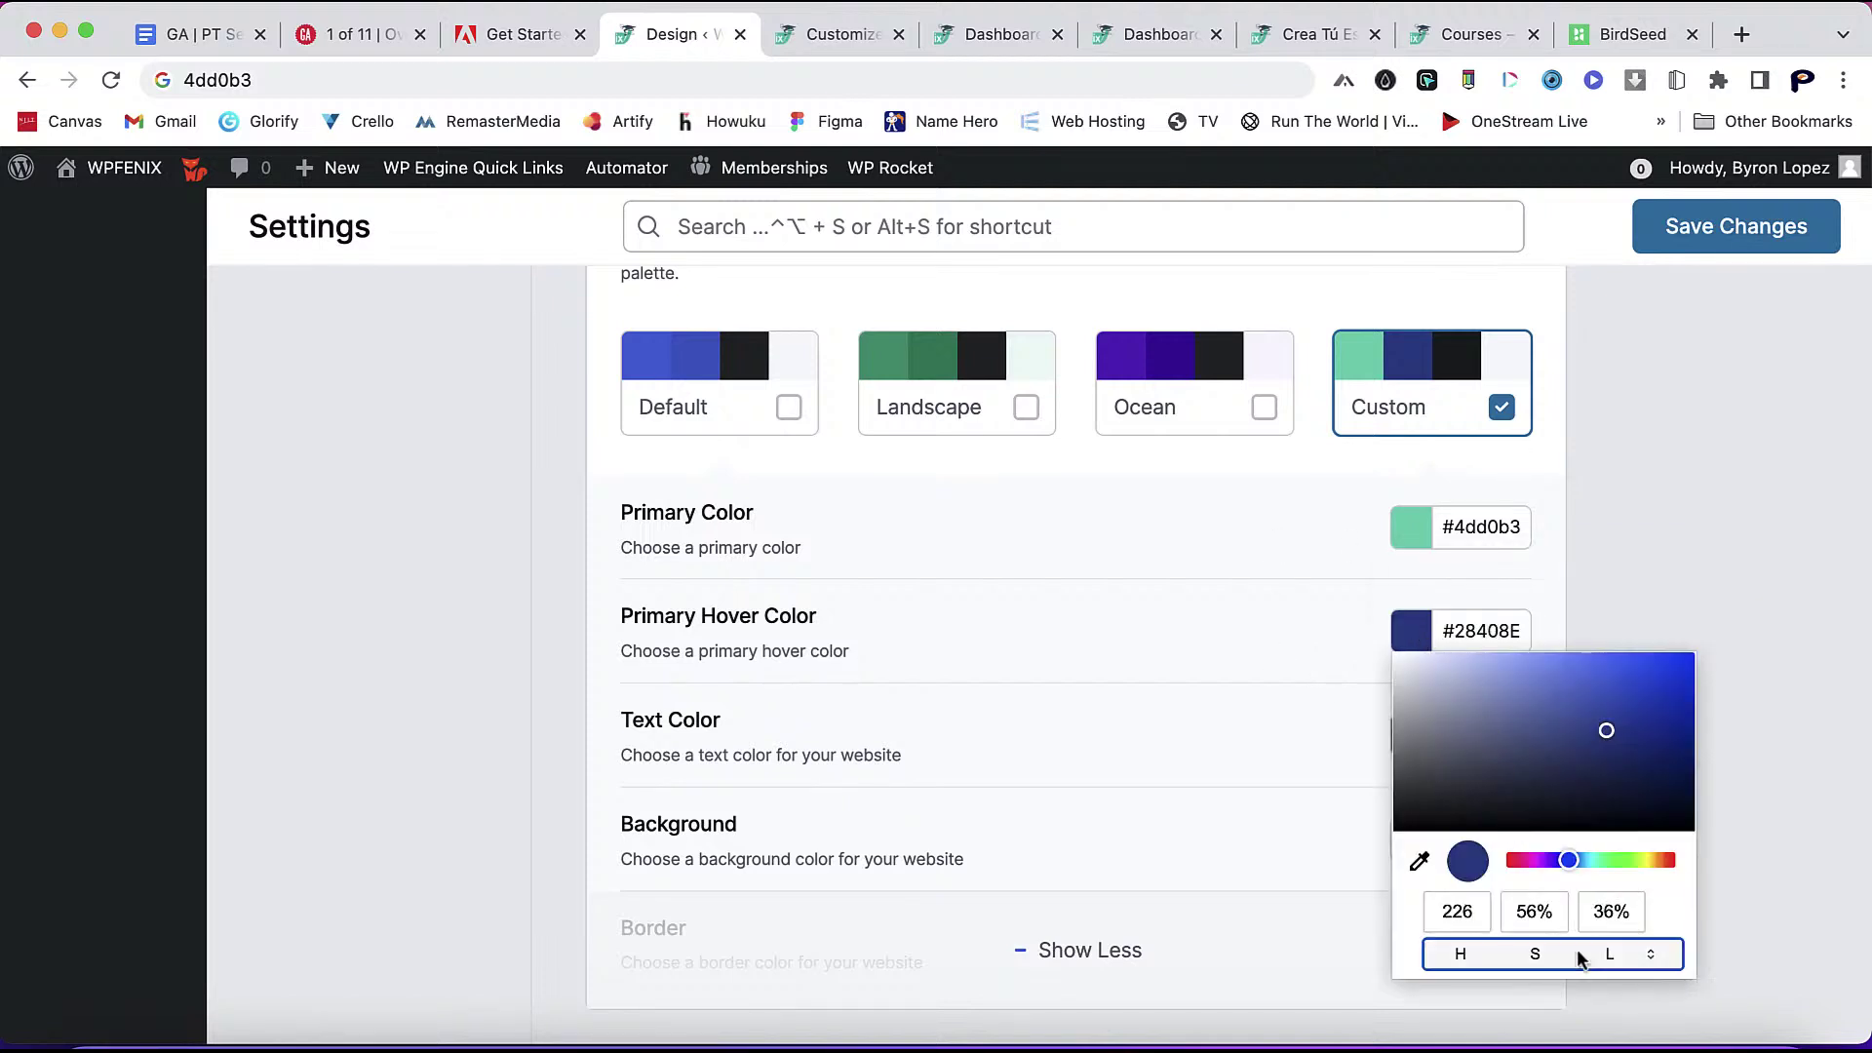
{"action": "left_click", "coordinate": [1578, 961]}
{"action": "left_click", "coordinate": [1563, 914]}
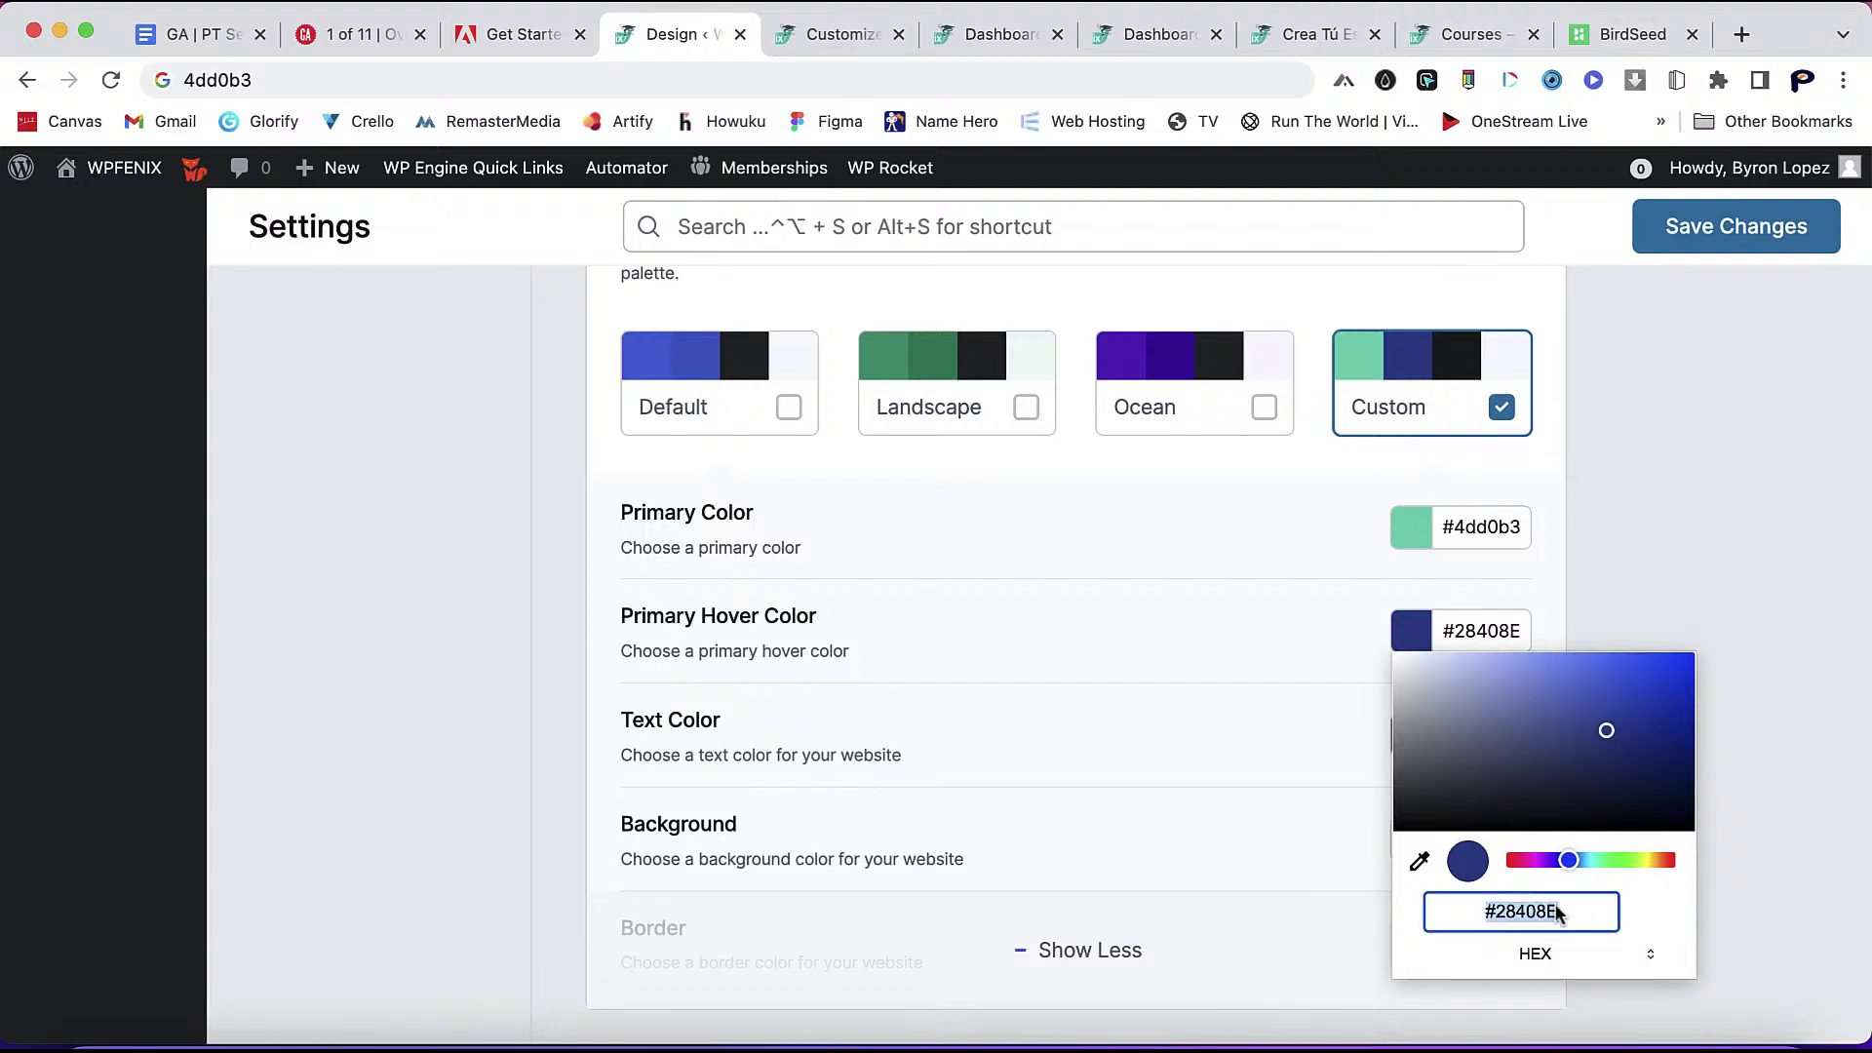
{"action": "key", "text": "BackSpace"}
{"action": "key", "text": "BackSpace"}
{"action": "key", "text": "BackSpace"}
{"action": "key", "text": "BackSpace"}
{"action": "key", "text": "BackSpace"}
{"action": "key", "text": "BackSpace"}
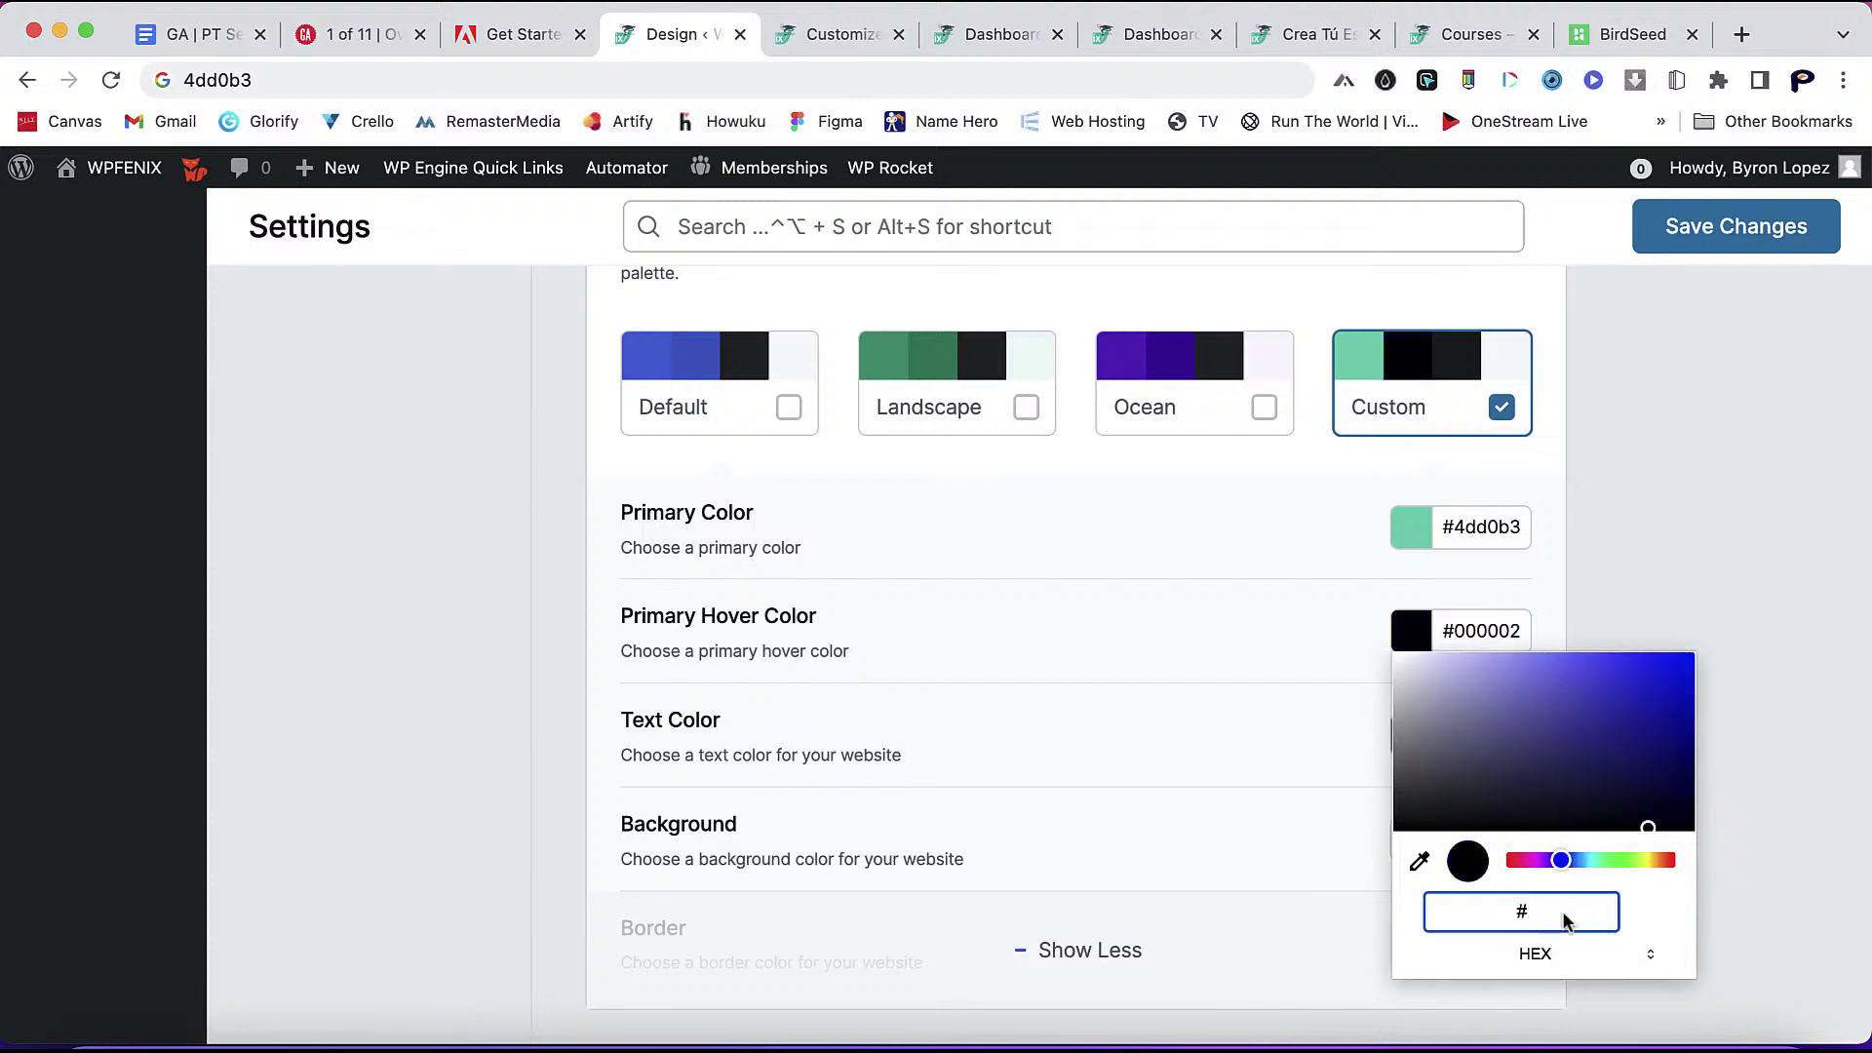
{"action": "type", "text": "4dd"}
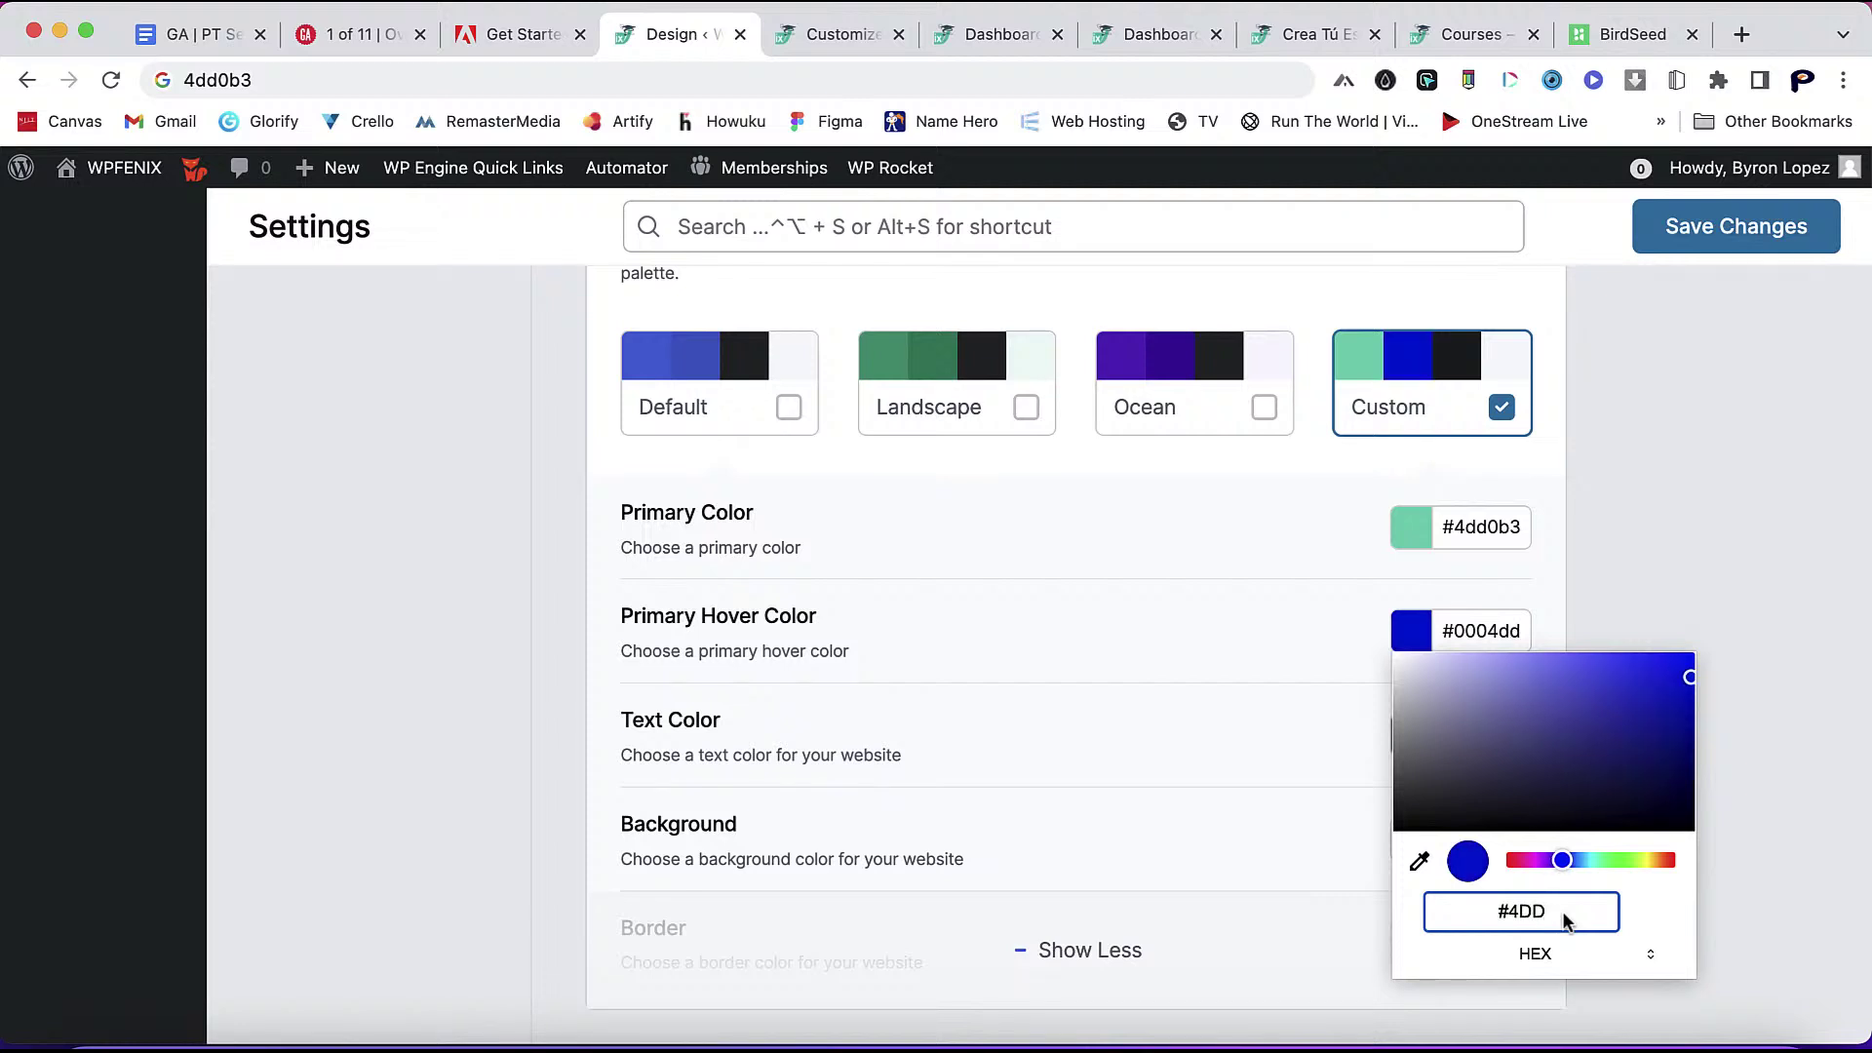
{"action": "type", "text": "0b3"}
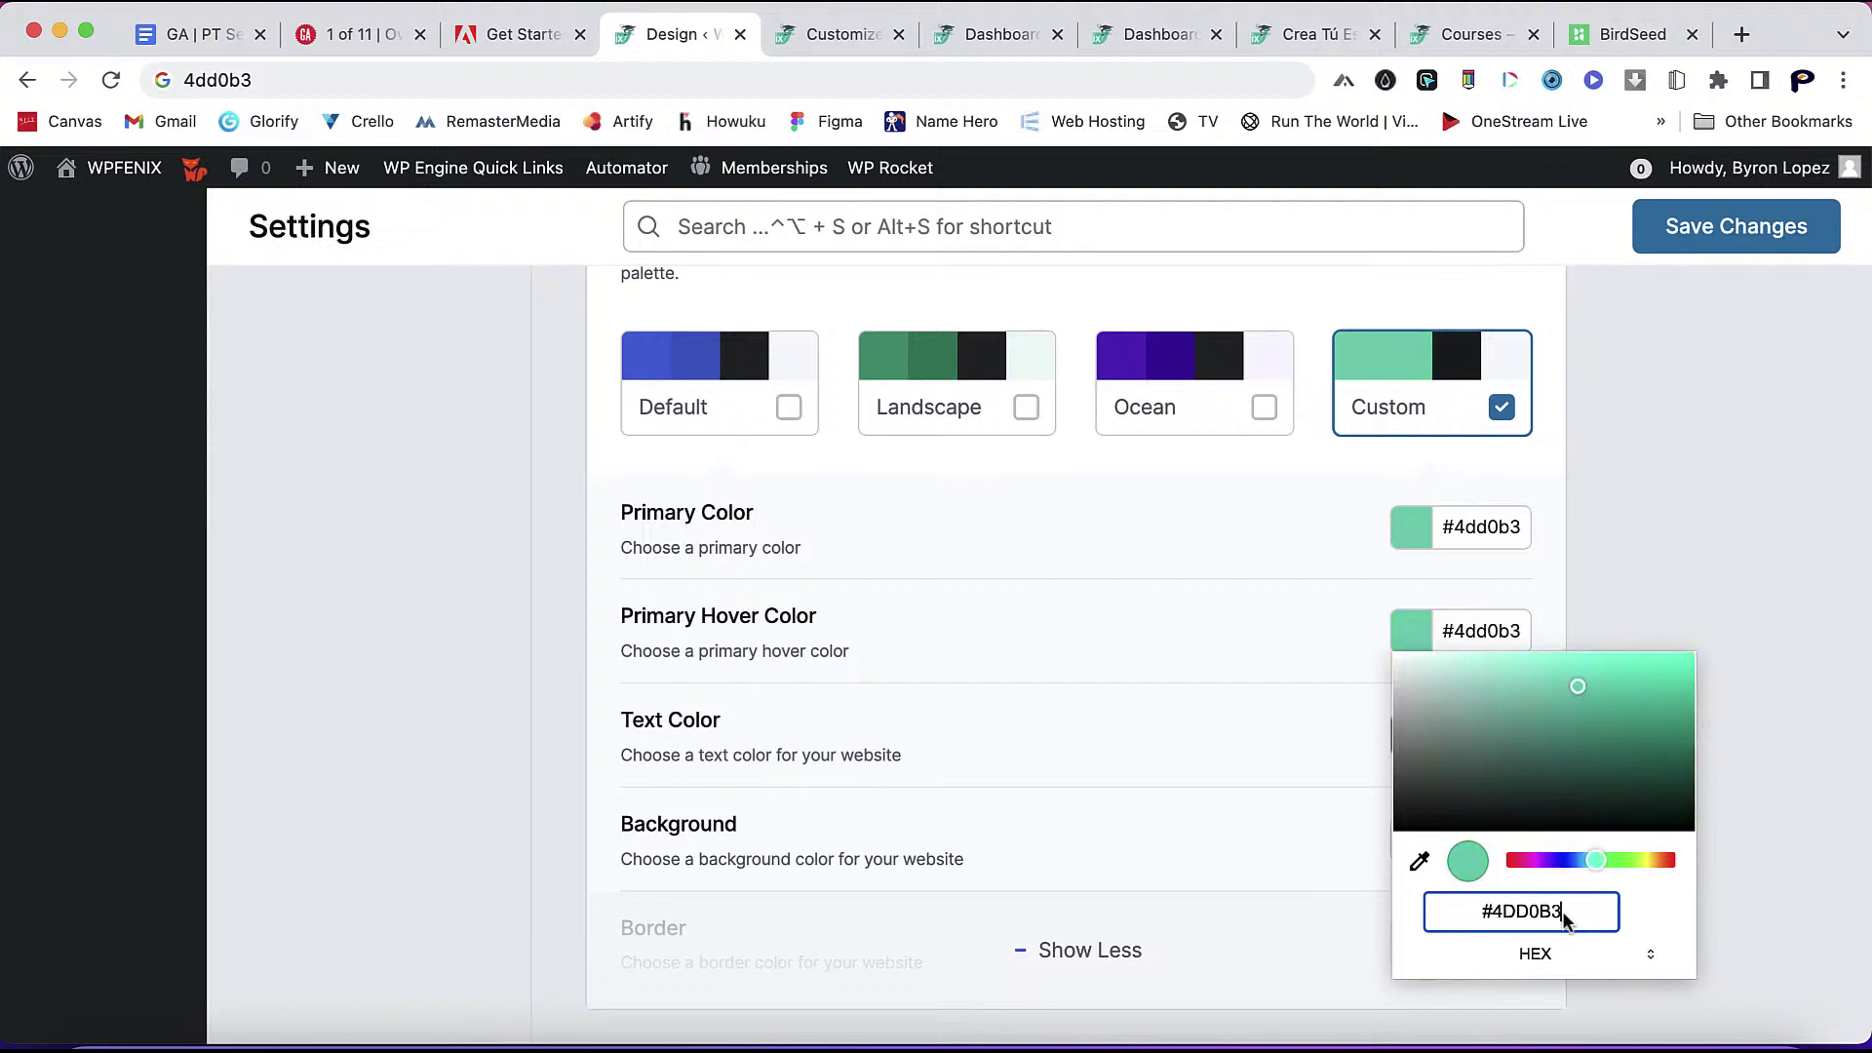
{"action": "left_click", "coordinate": [1285, 663]}
{"action": "scroll", "coordinate": [1366, 770], "scroll_direction": "down", "scroll_amount": 5}
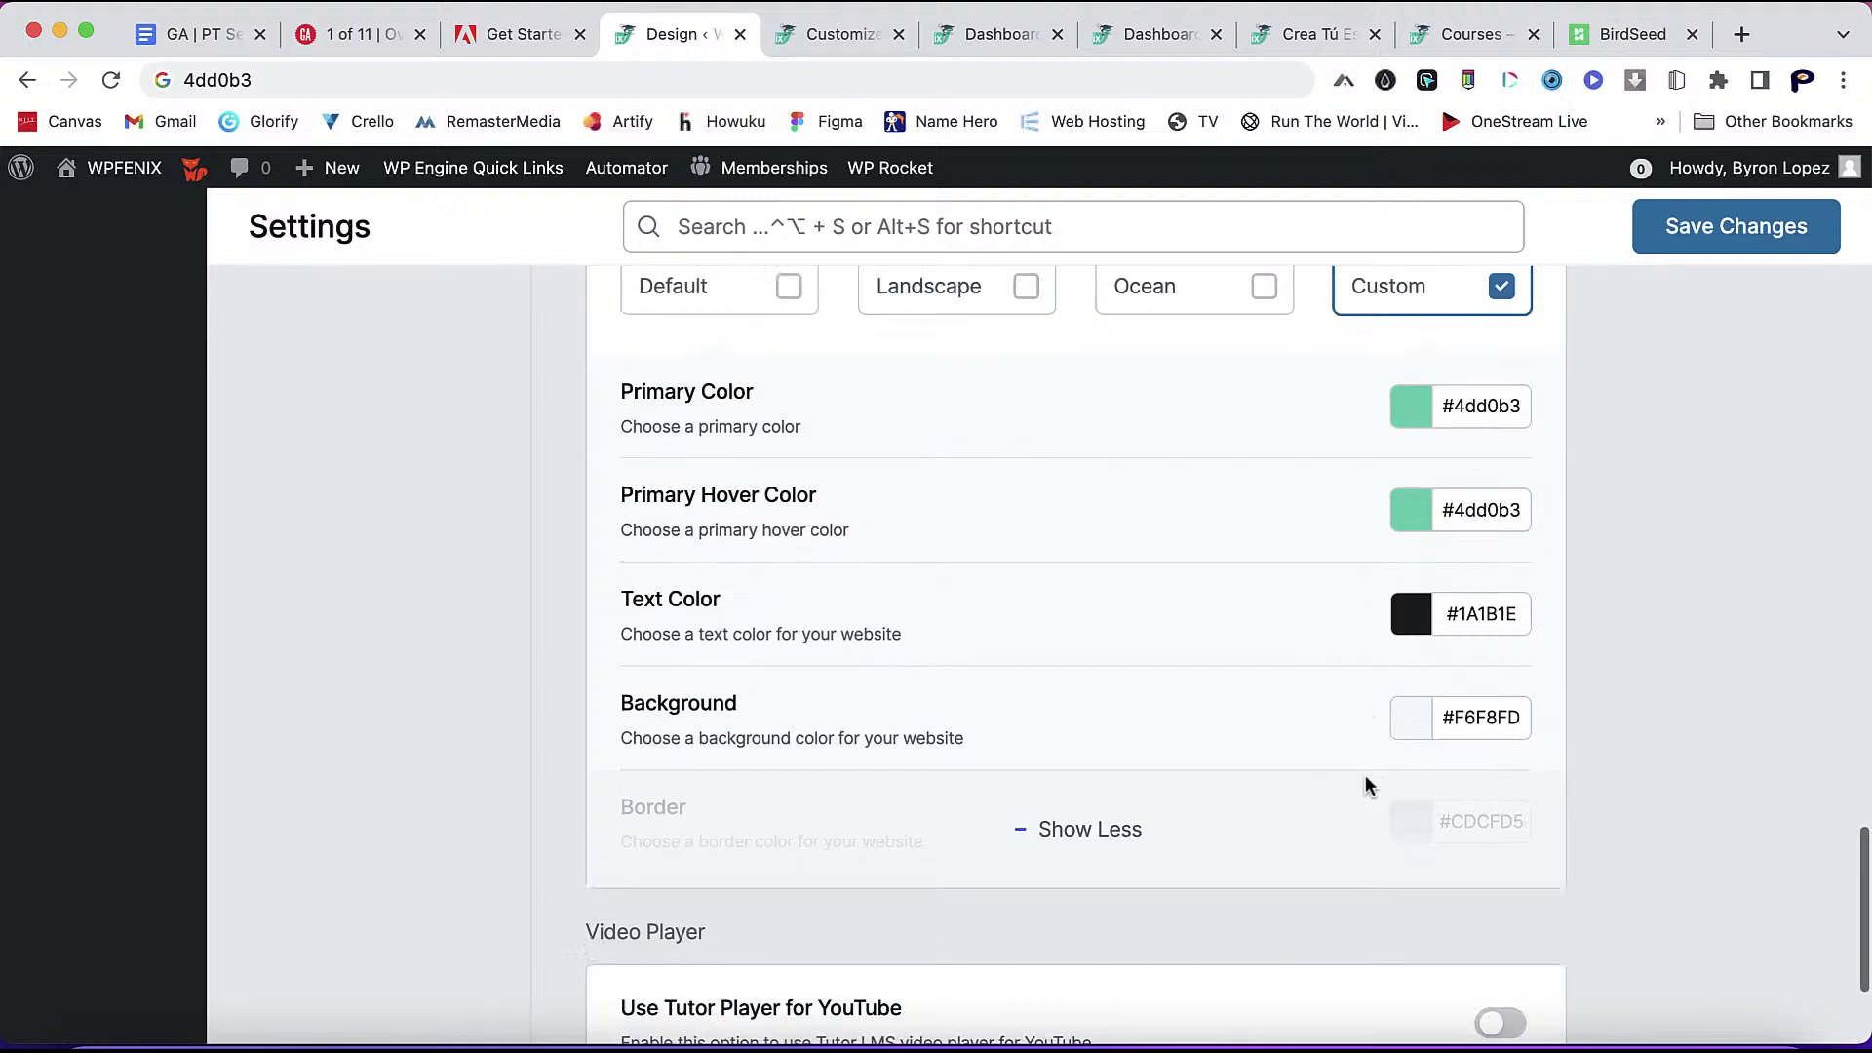
- Reveal all colour options and change Text Color from #1A1B1E to 4DD0B3
{"action": "left_click", "coordinate": [1075, 735]}
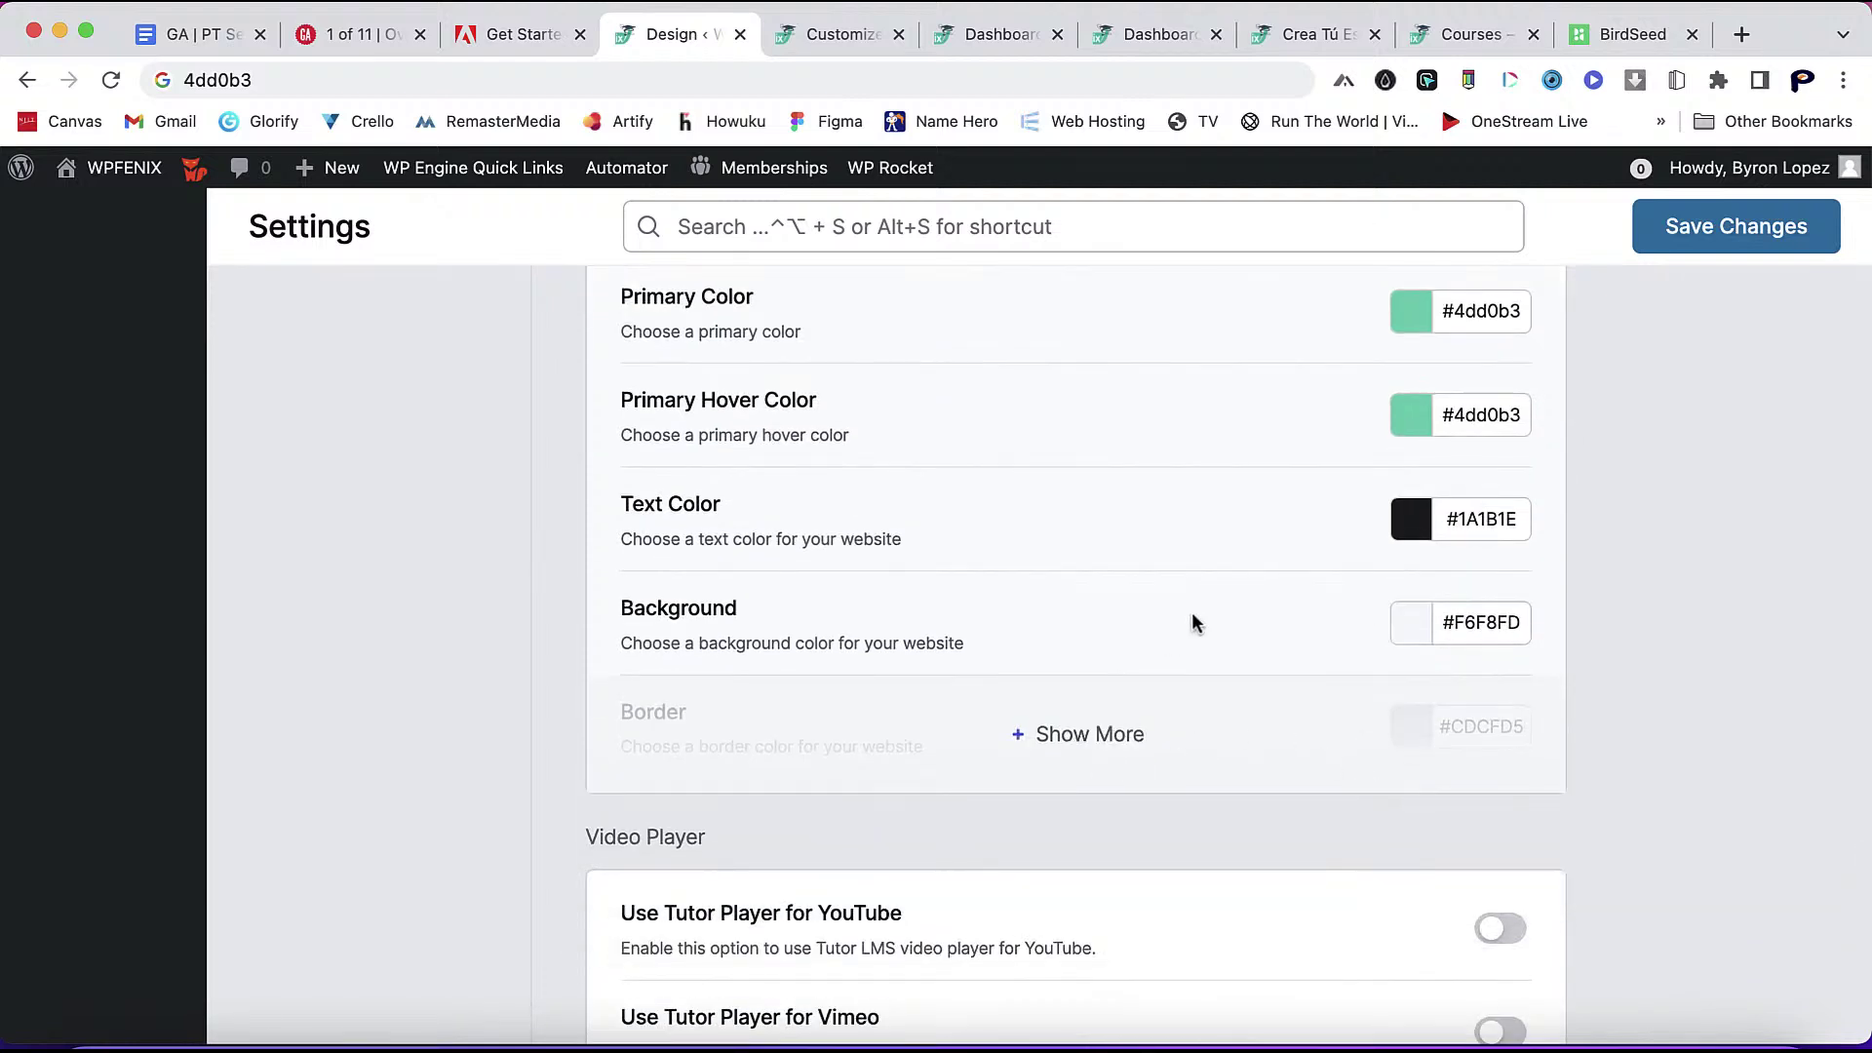
{"action": "left_click", "coordinate": [1063, 737]}
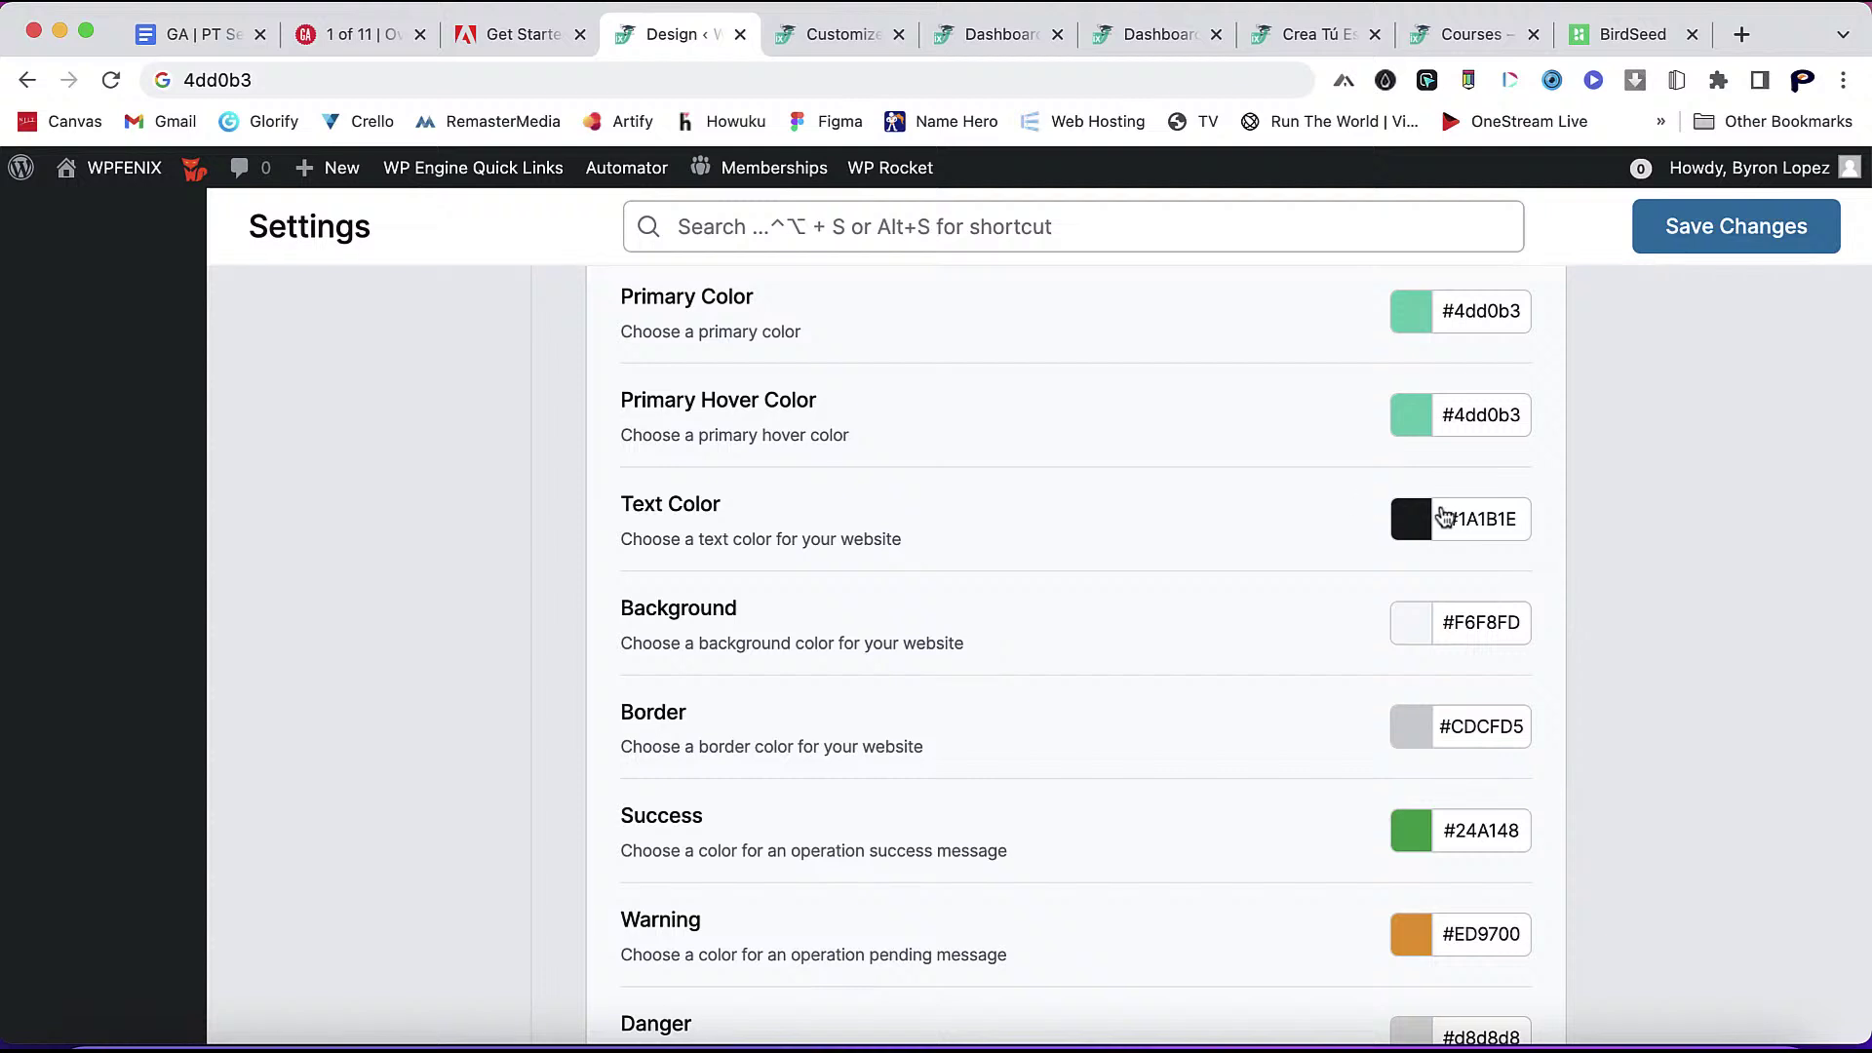
{"action": "left_click", "coordinate": [1410, 523]}
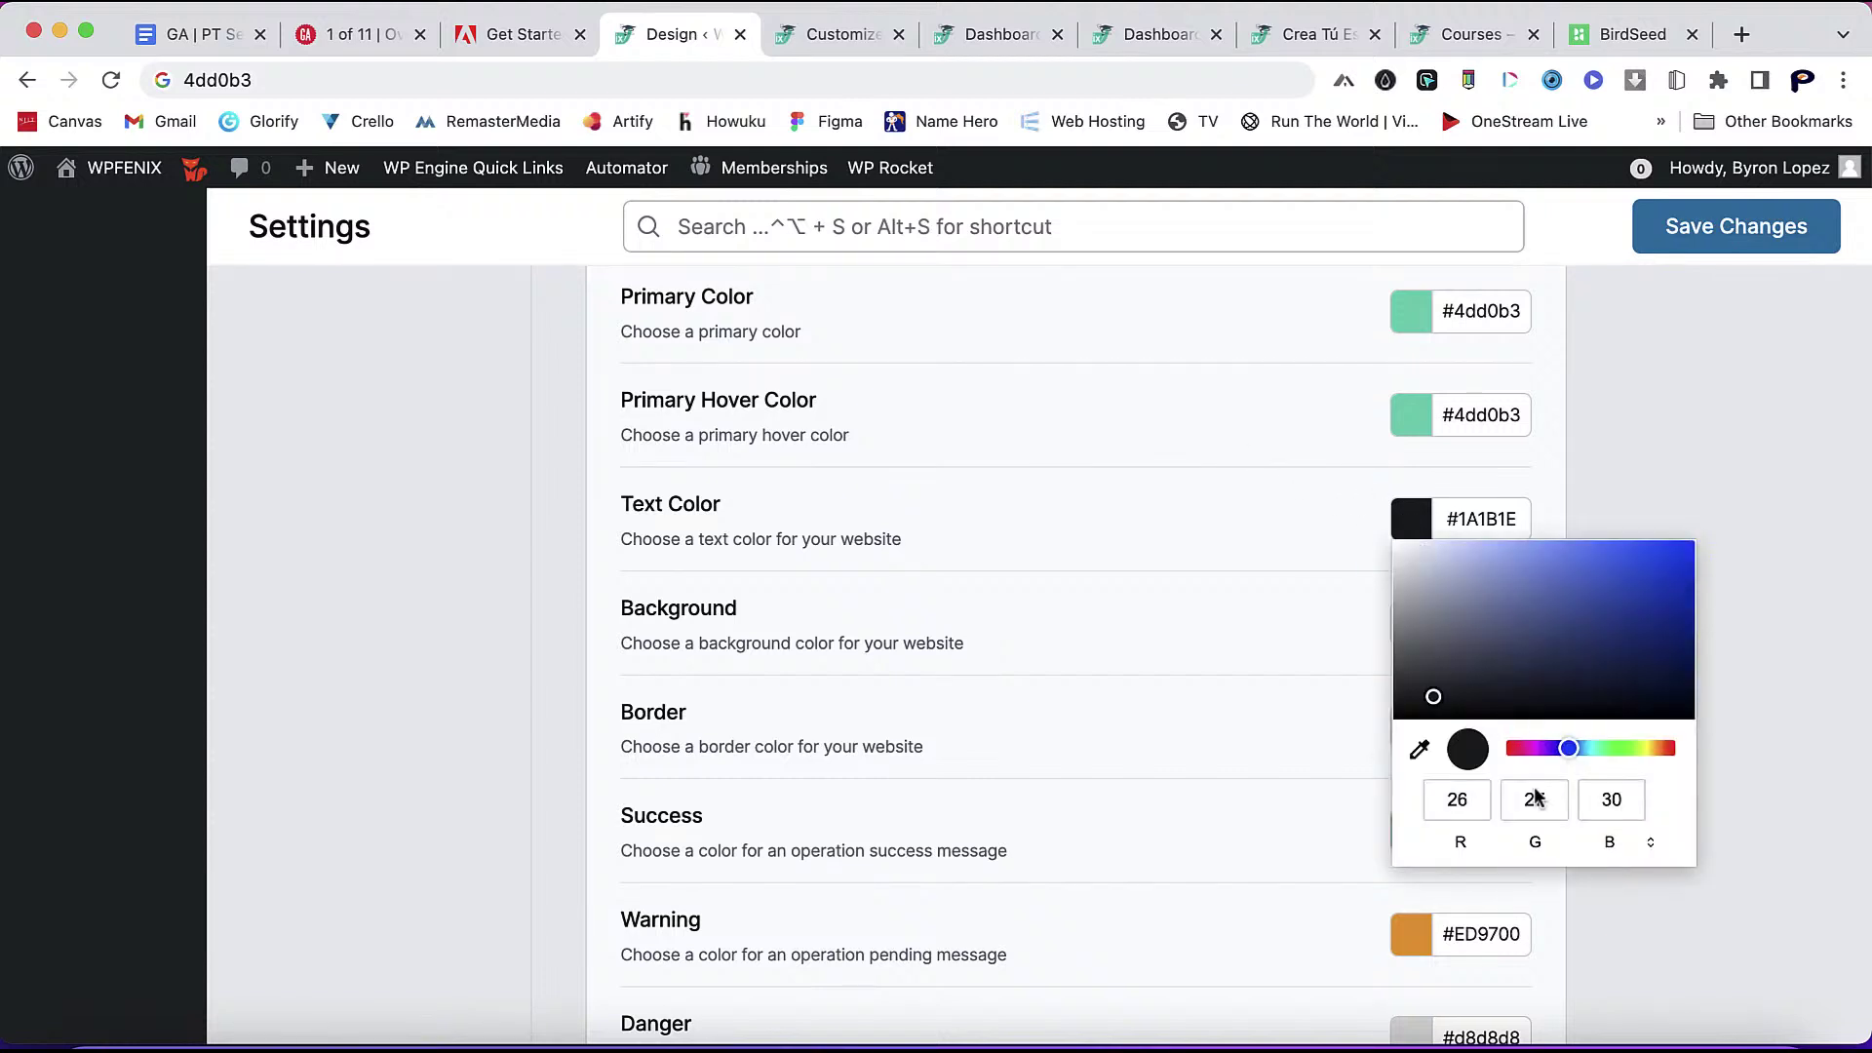
{"action": "left_click", "coordinate": [1535, 841]}
{"action": "left_click", "coordinate": [1536, 840]}
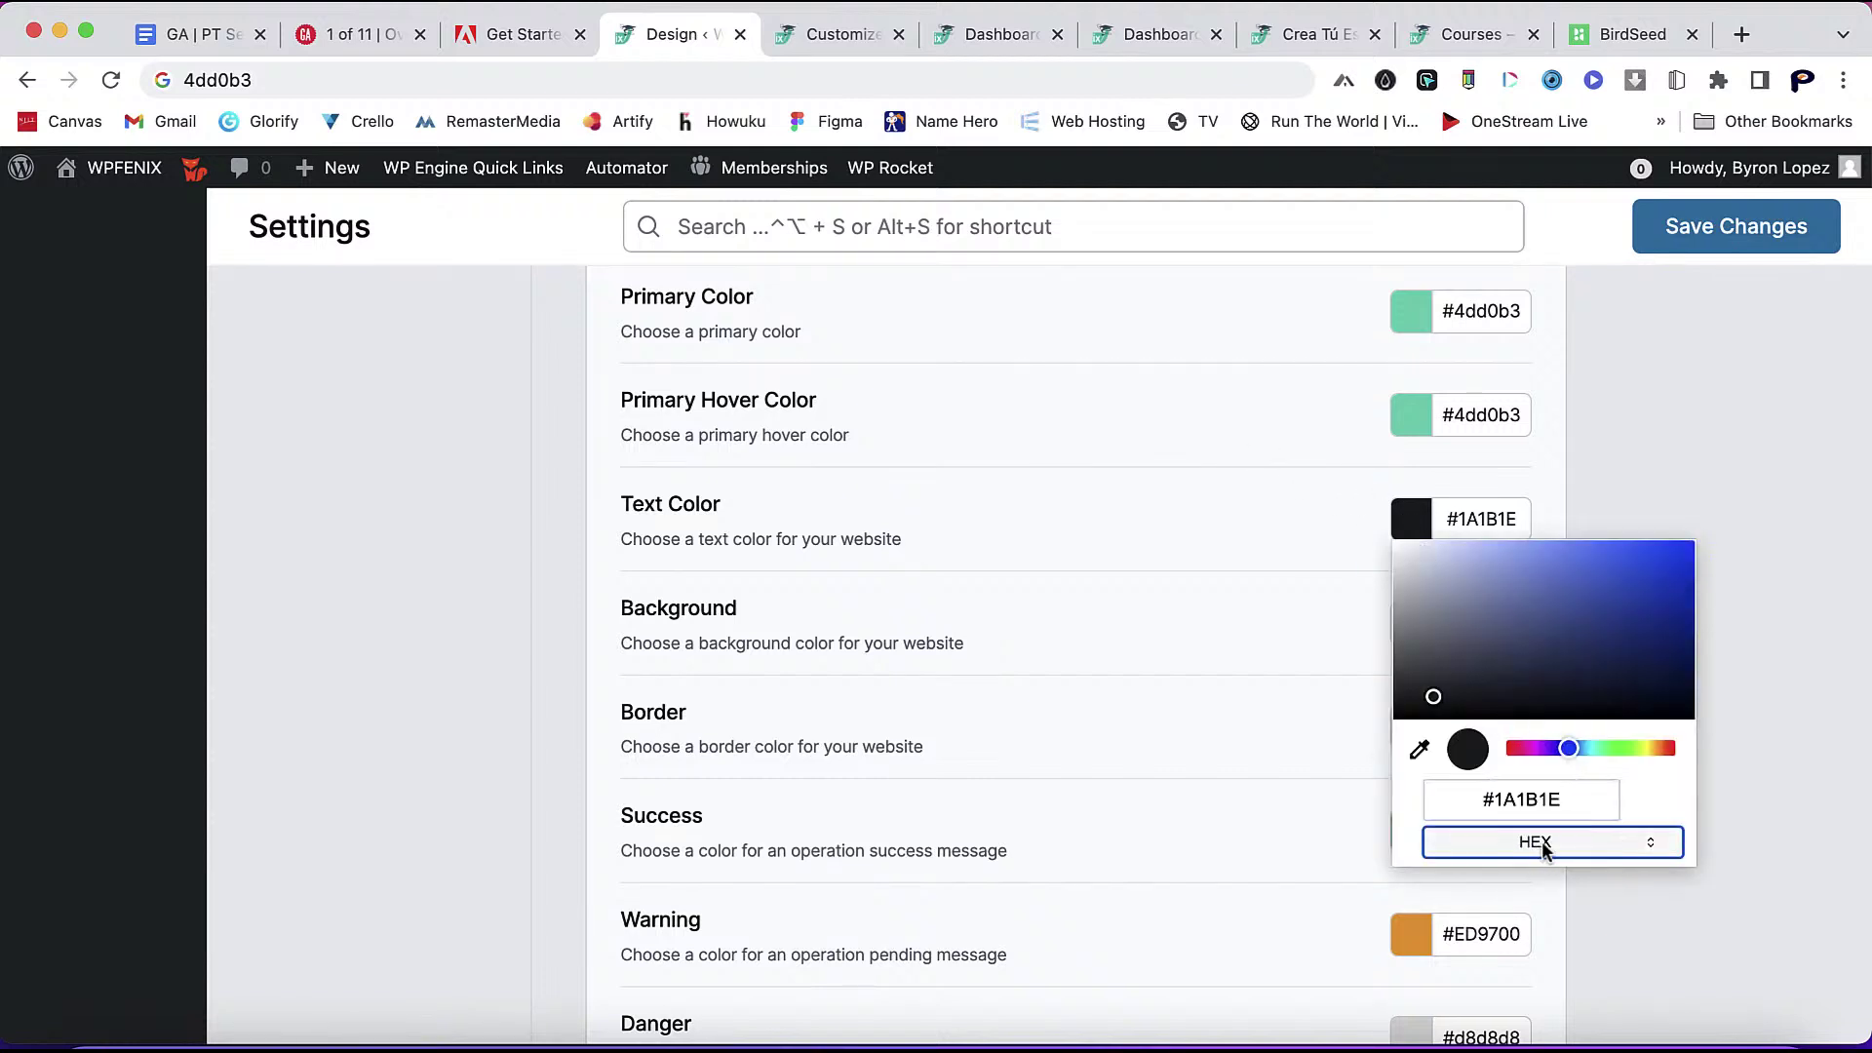
{"action": "left_click", "coordinate": [1564, 810]}
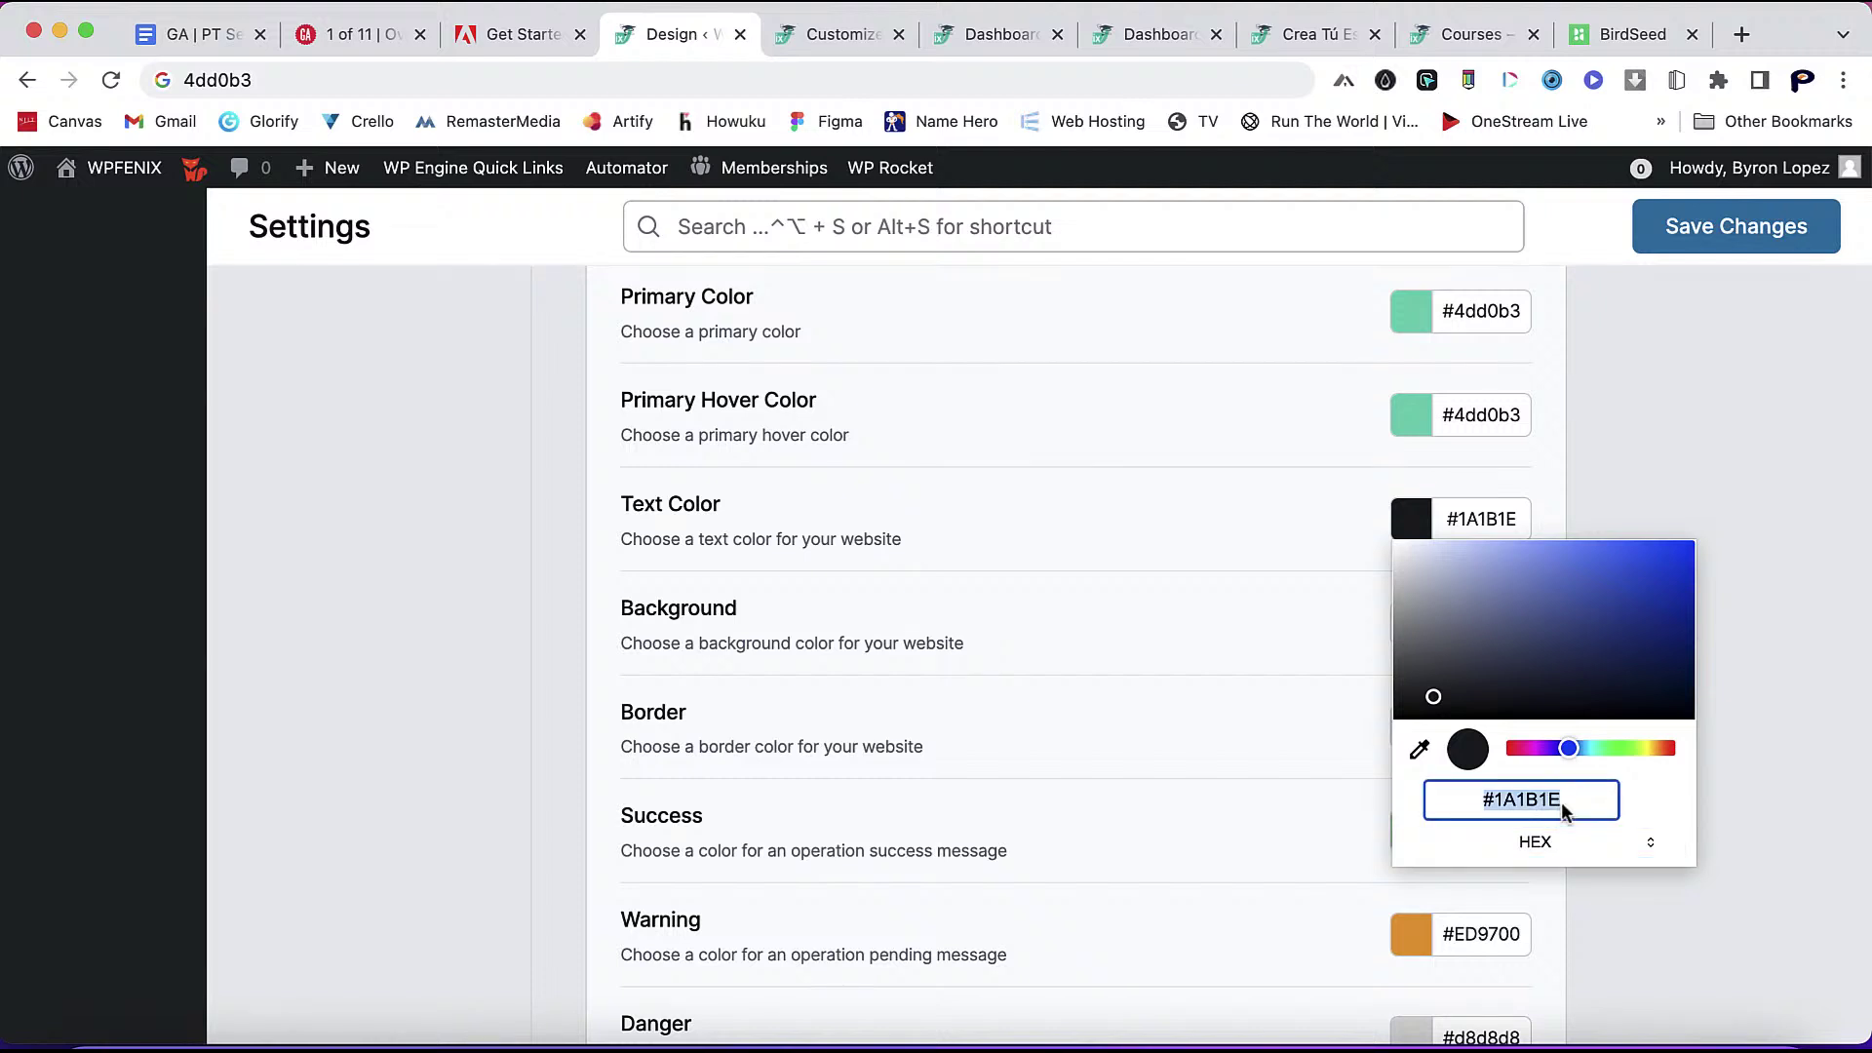
{"action": "left_click", "coordinate": [1564, 809]}
{"action": "key", "text": "BackSpace"}
{"action": "key", "text": "BackSpace"}
{"action": "key", "text": "BackSpace"}
{"action": "key", "text": "BackSpace"}
{"action": "key", "text": "BackSpace"}
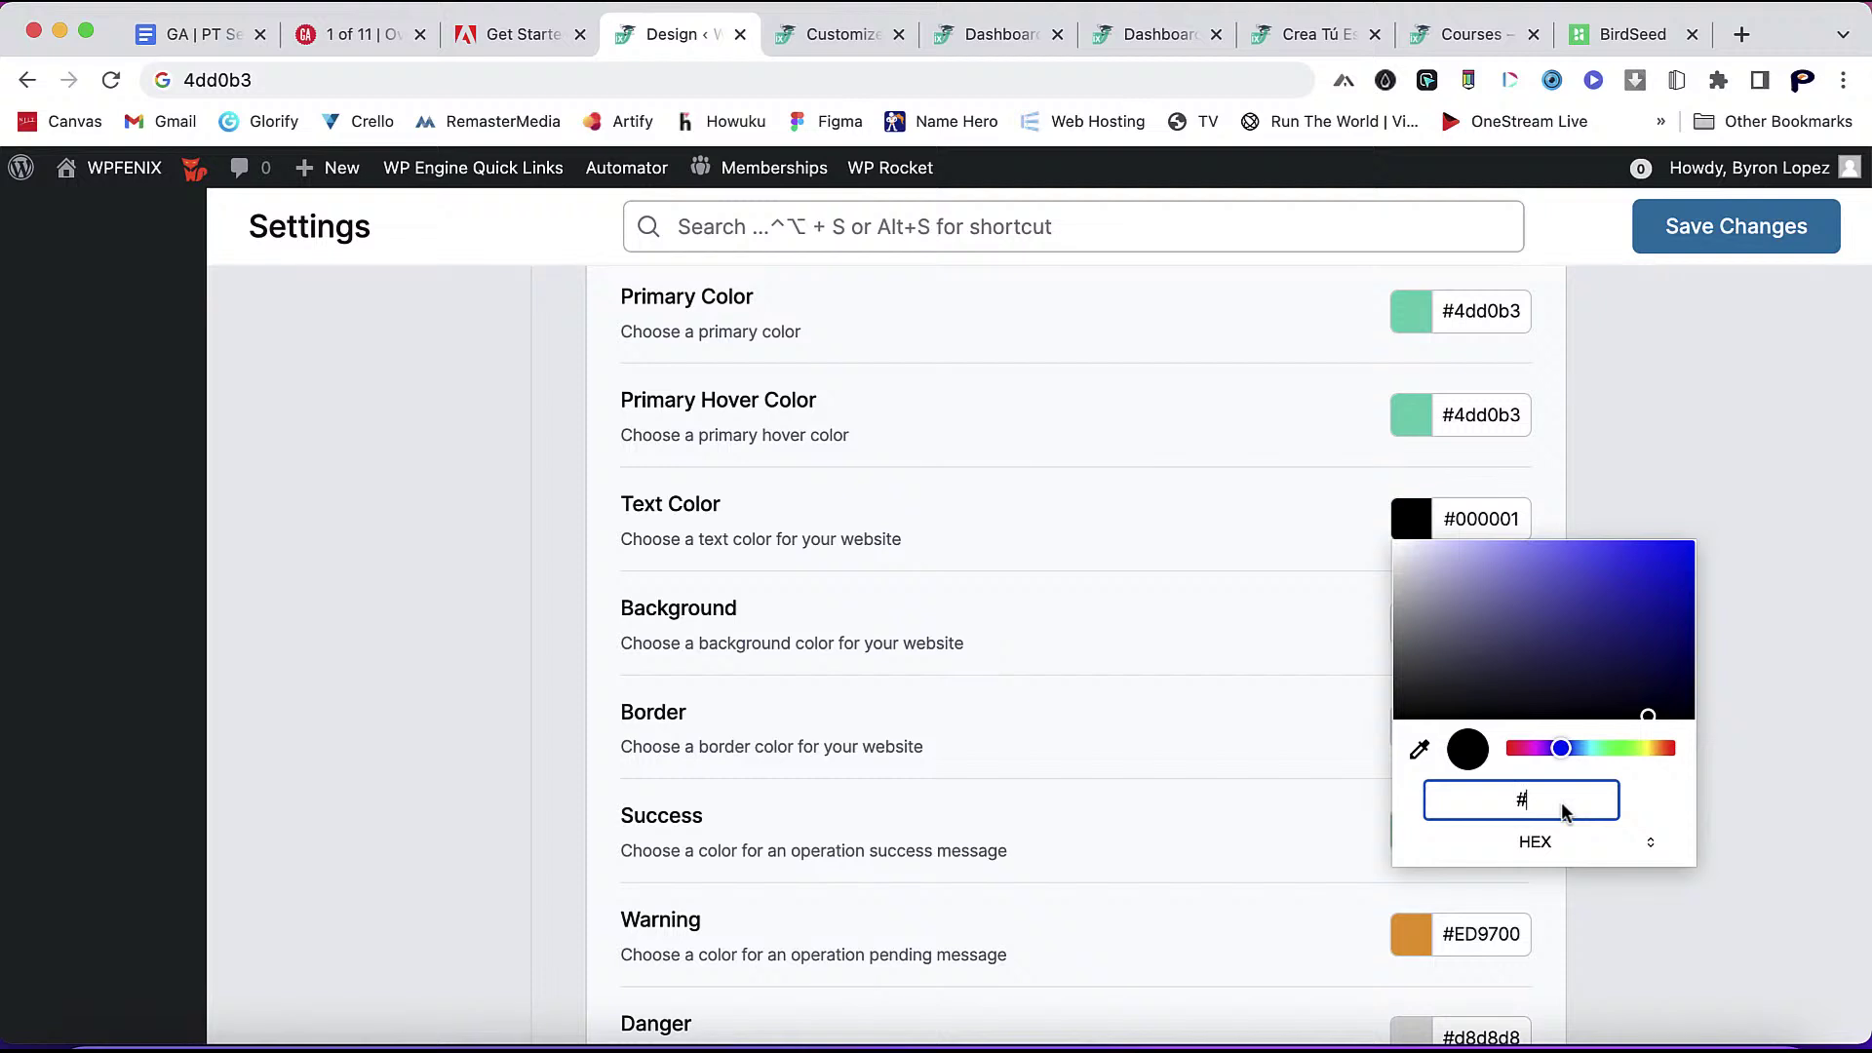
{"action": "type", "text": "4DD0"}
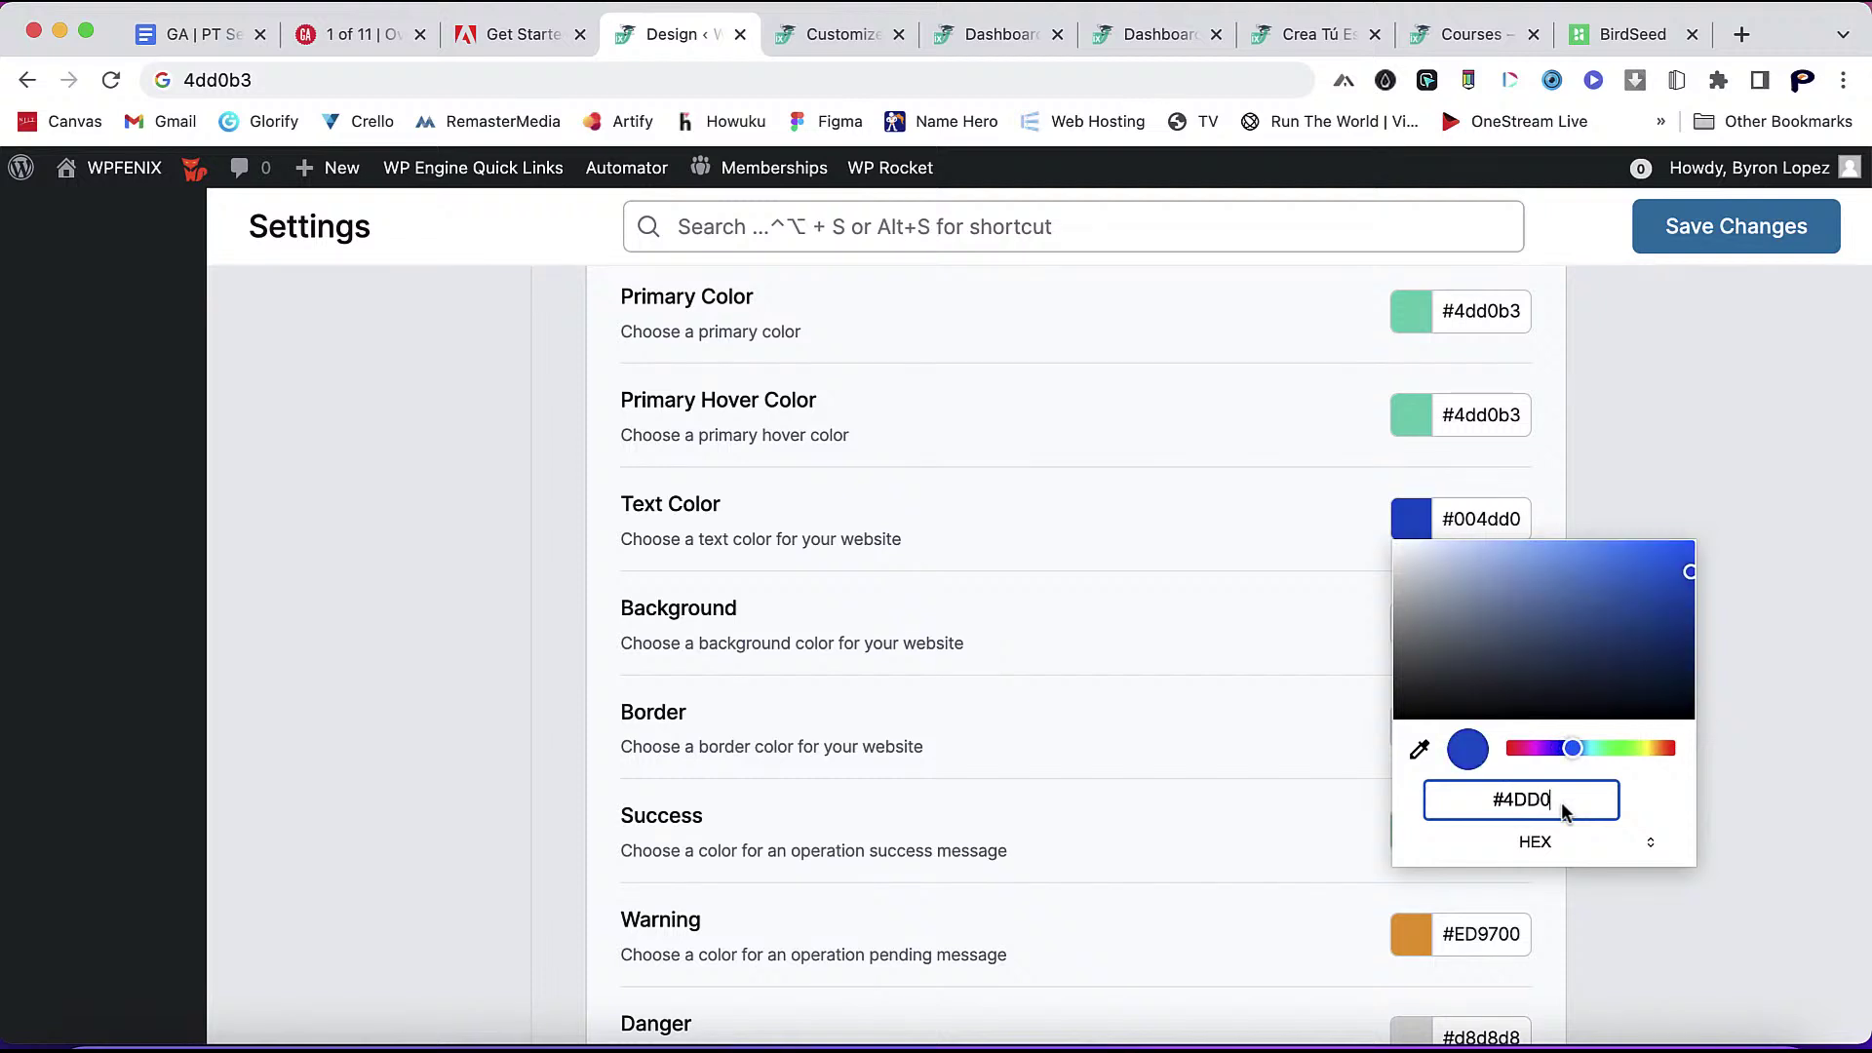
{"action": "type", "text": "B3"}
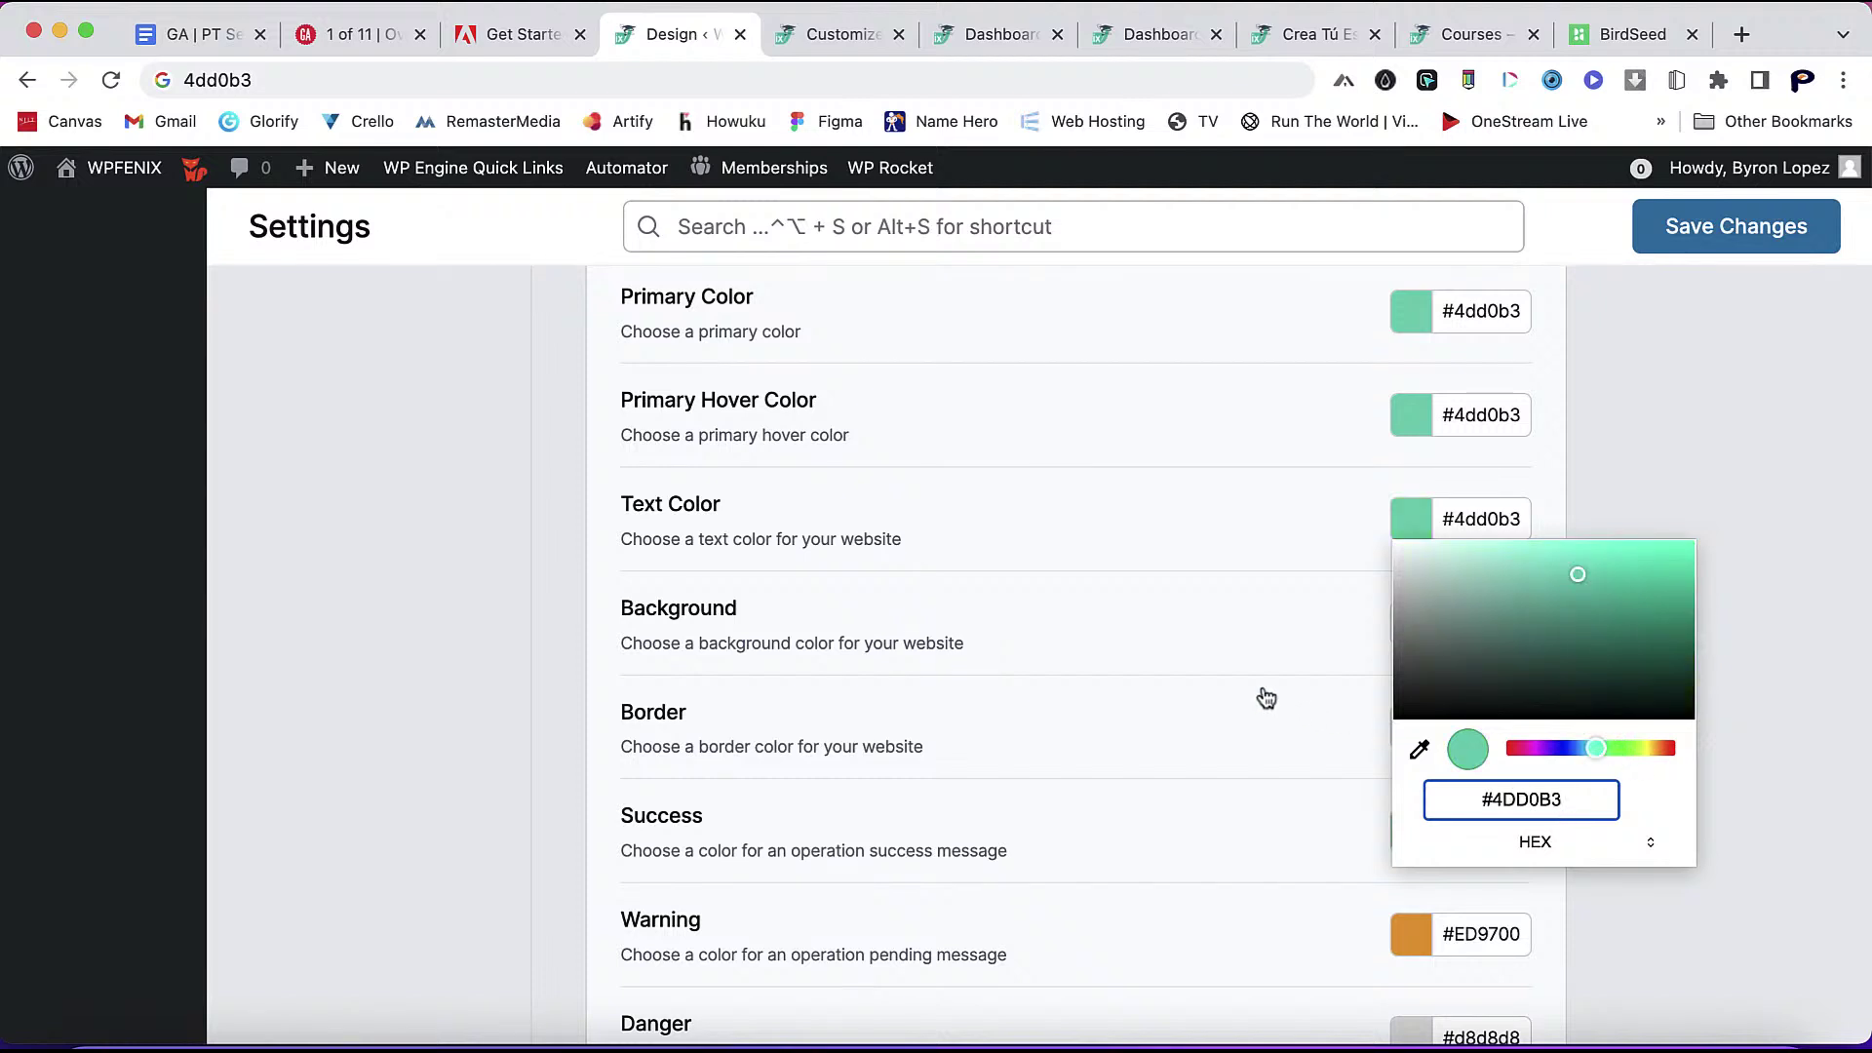
{"action": "left_click", "coordinate": [1266, 698]}
{"action": "scroll", "coordinate": [1265, 698], "scroll_direction": "down", "scroll_amount": 1}
{"action": "scroll", "coordinate": [1266, 698], "scroll_direction": "down", "scroll_amount": 2}
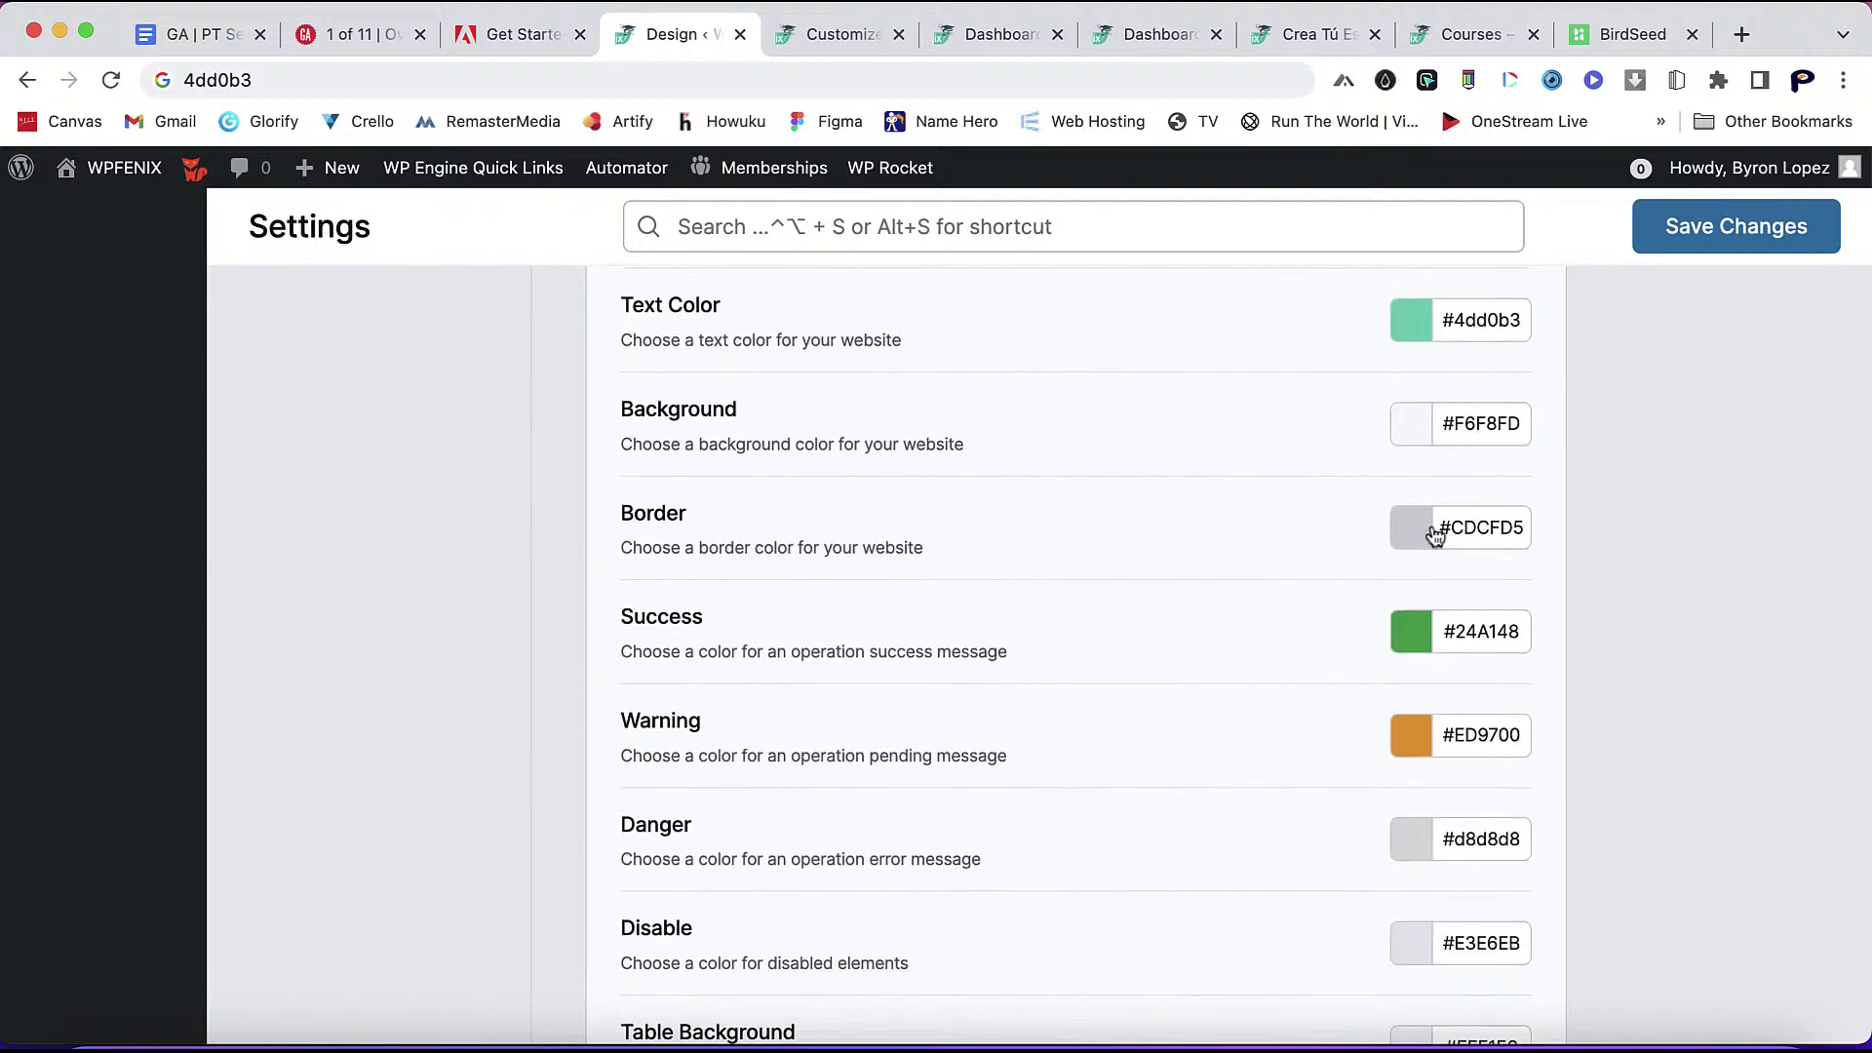
{"action": "scroll", "coordinate": [1350, 855], "scroll_direction": "down", "scroll_amount": 3}
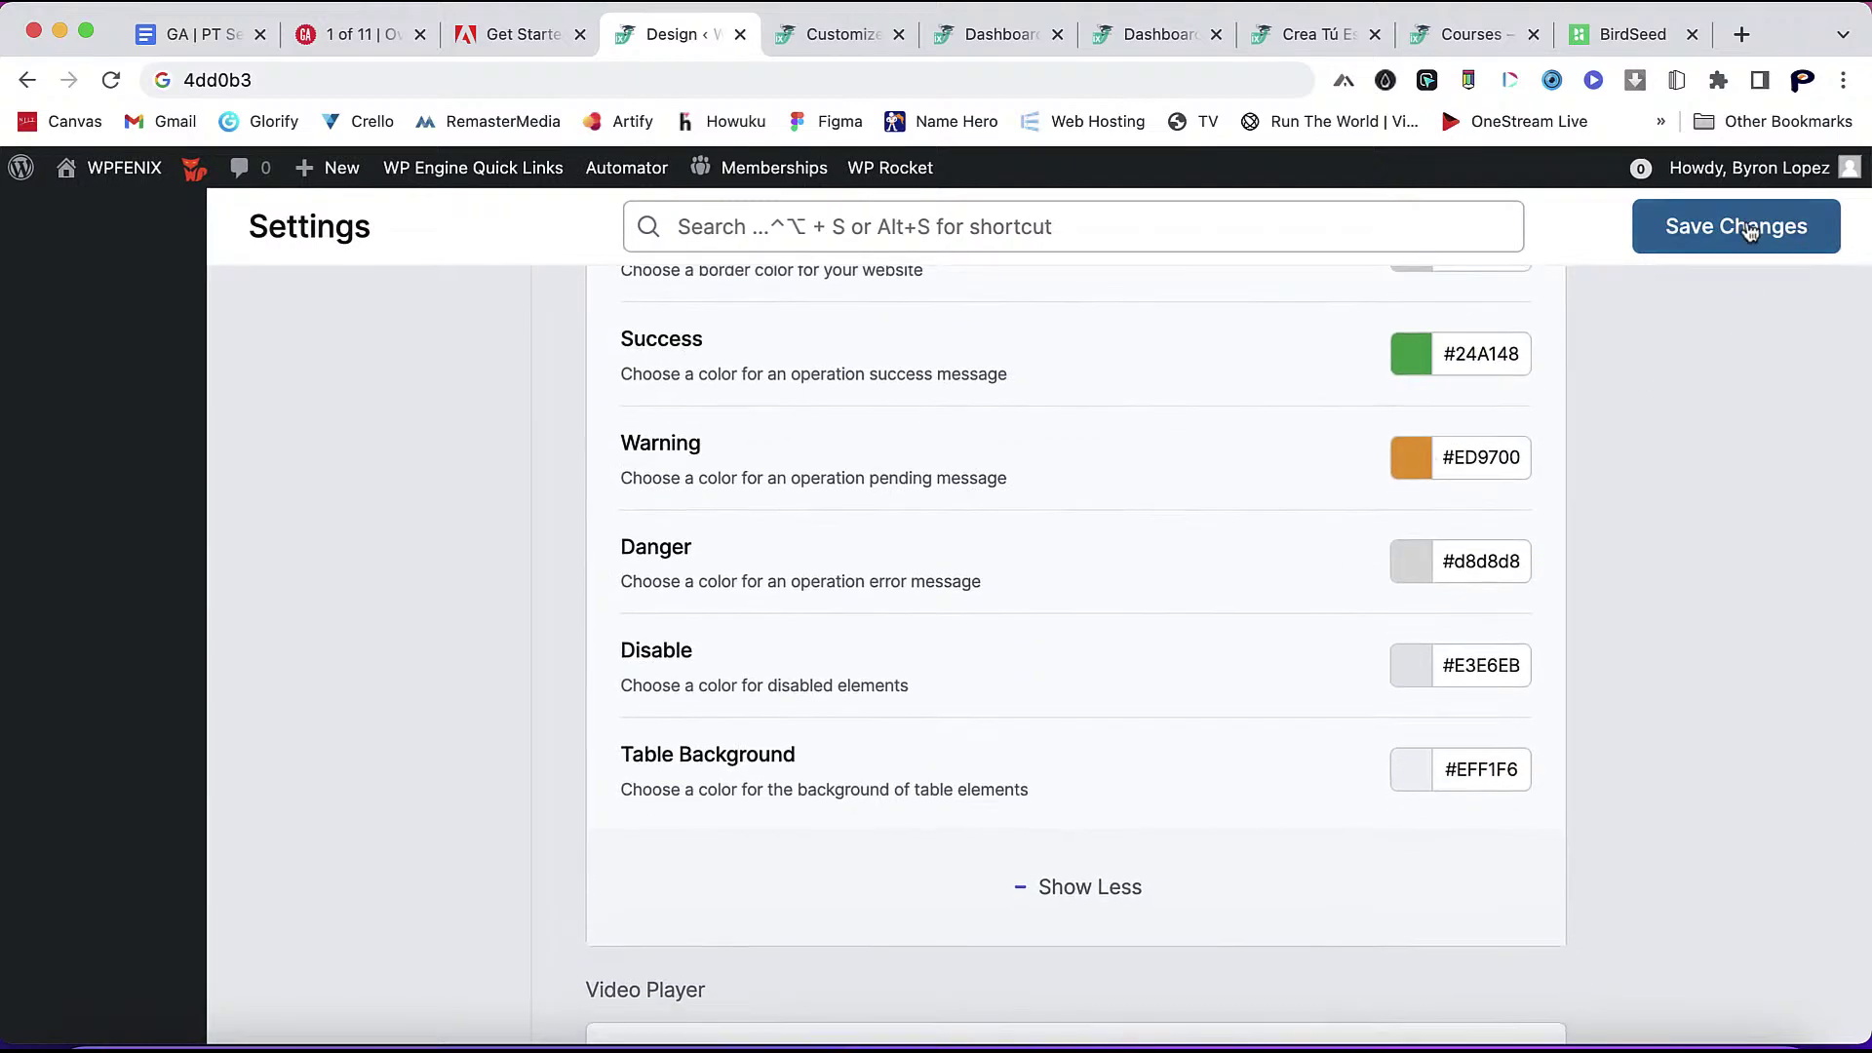
- Save the teal colour settings and switch to the learner dashboard tab
{"action": "left_click", "coordinate": [1726, 226]}
{"action": "scroll", "coordinate": [1353, 502], "scroll_direction": "down", "scroll_amount": 2}
{"action": "scroll", "coordinate": [1351, 503], "scroll_direction": "up", "scroll_amount": 2}
{"action": "scroll", "coordinate": [1352, 502], "scroll_direction": "down", "scroll_amount": 4}
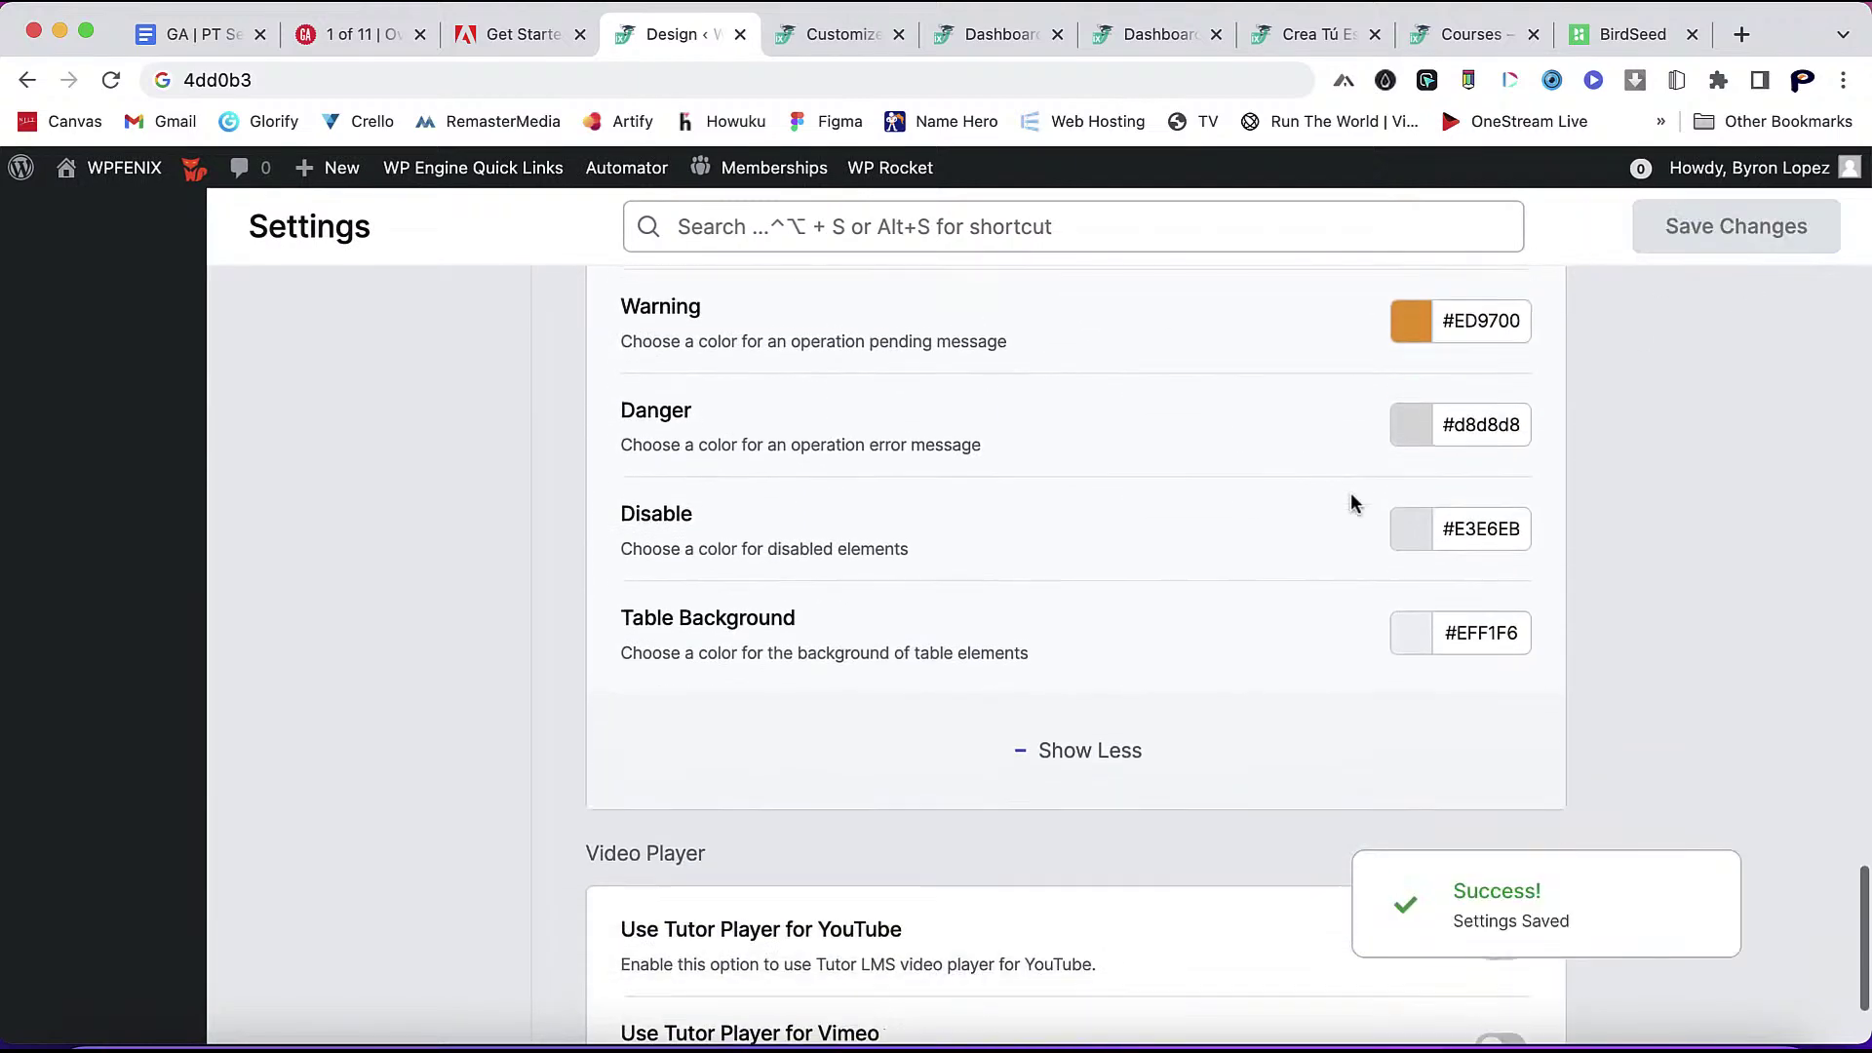
{"action": "scroll", "coordinate": [1351, 503], "scroll_direction": "up", "scroll_amount": 6}
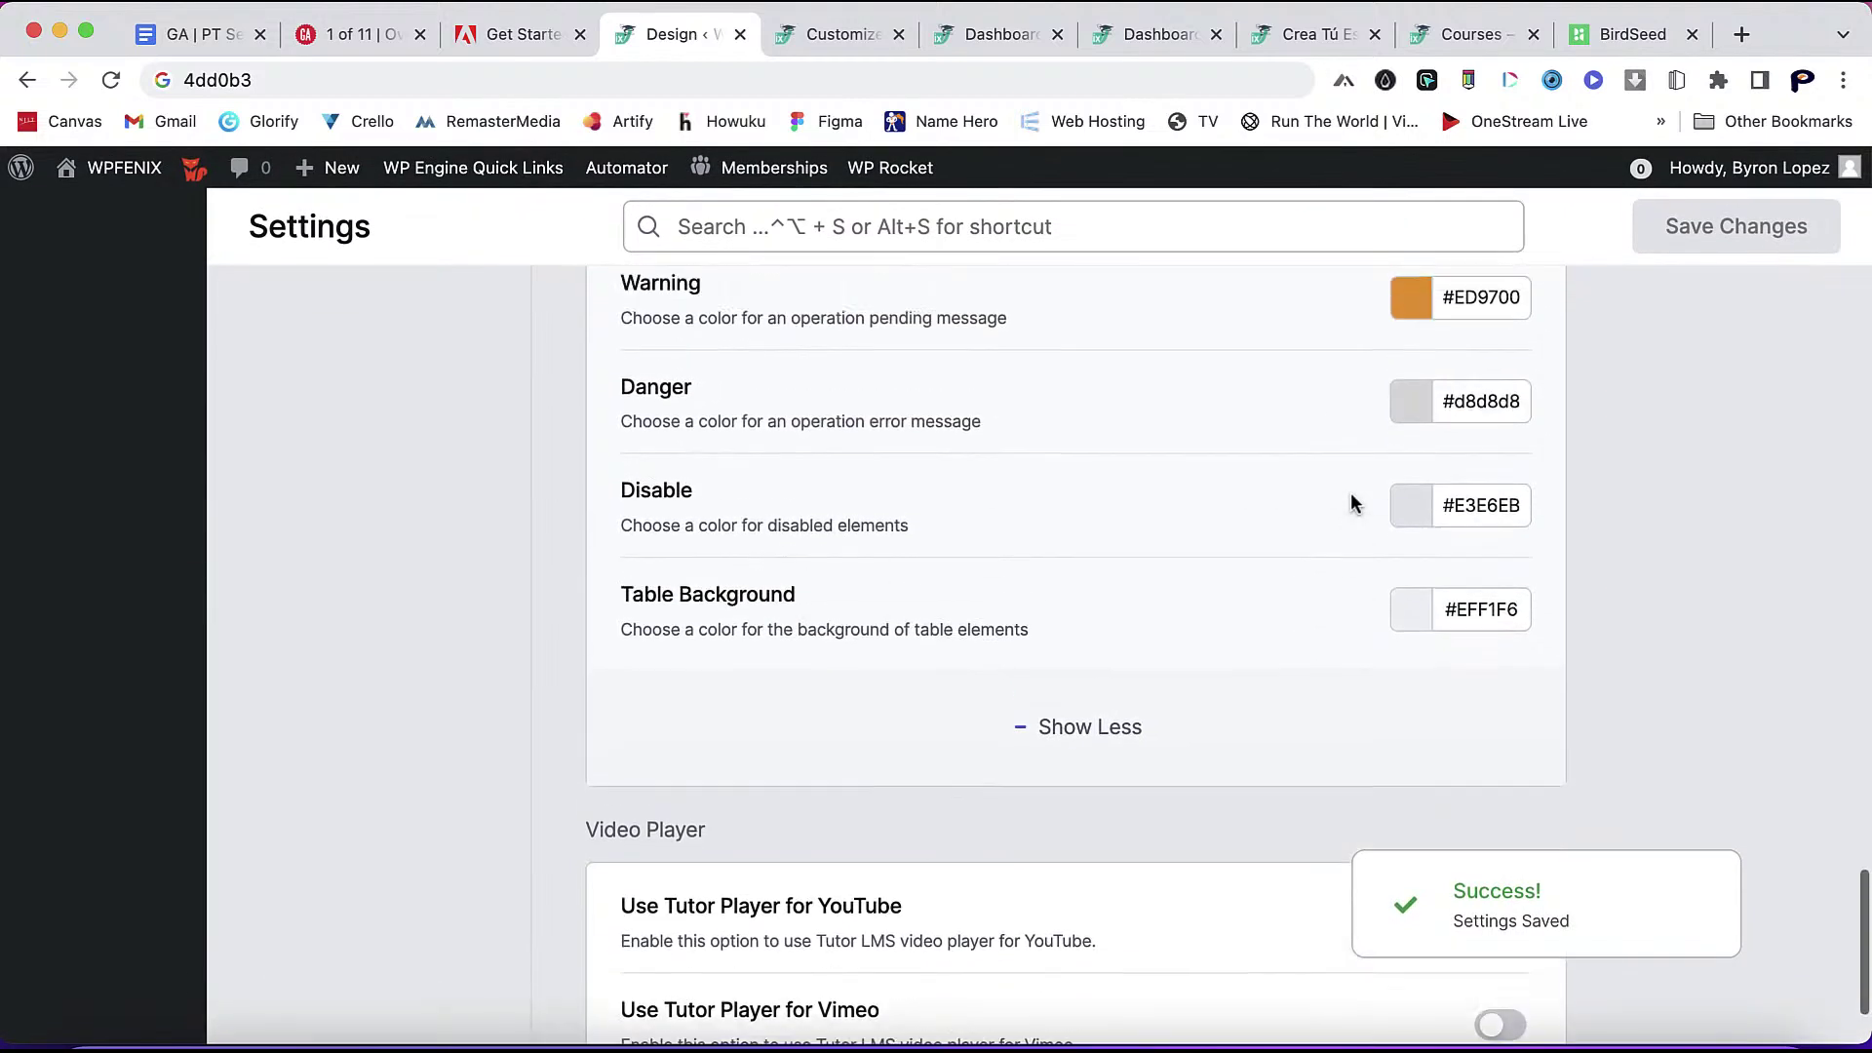
{"action": "scroll", "coordinate": [1350, 496], "scroll_direction": "up", "scroll_amount": 2}
{"action": "scroll", "coordinate": [1350, 496], "scroll_direction": "down", "scroll_amount": 3}
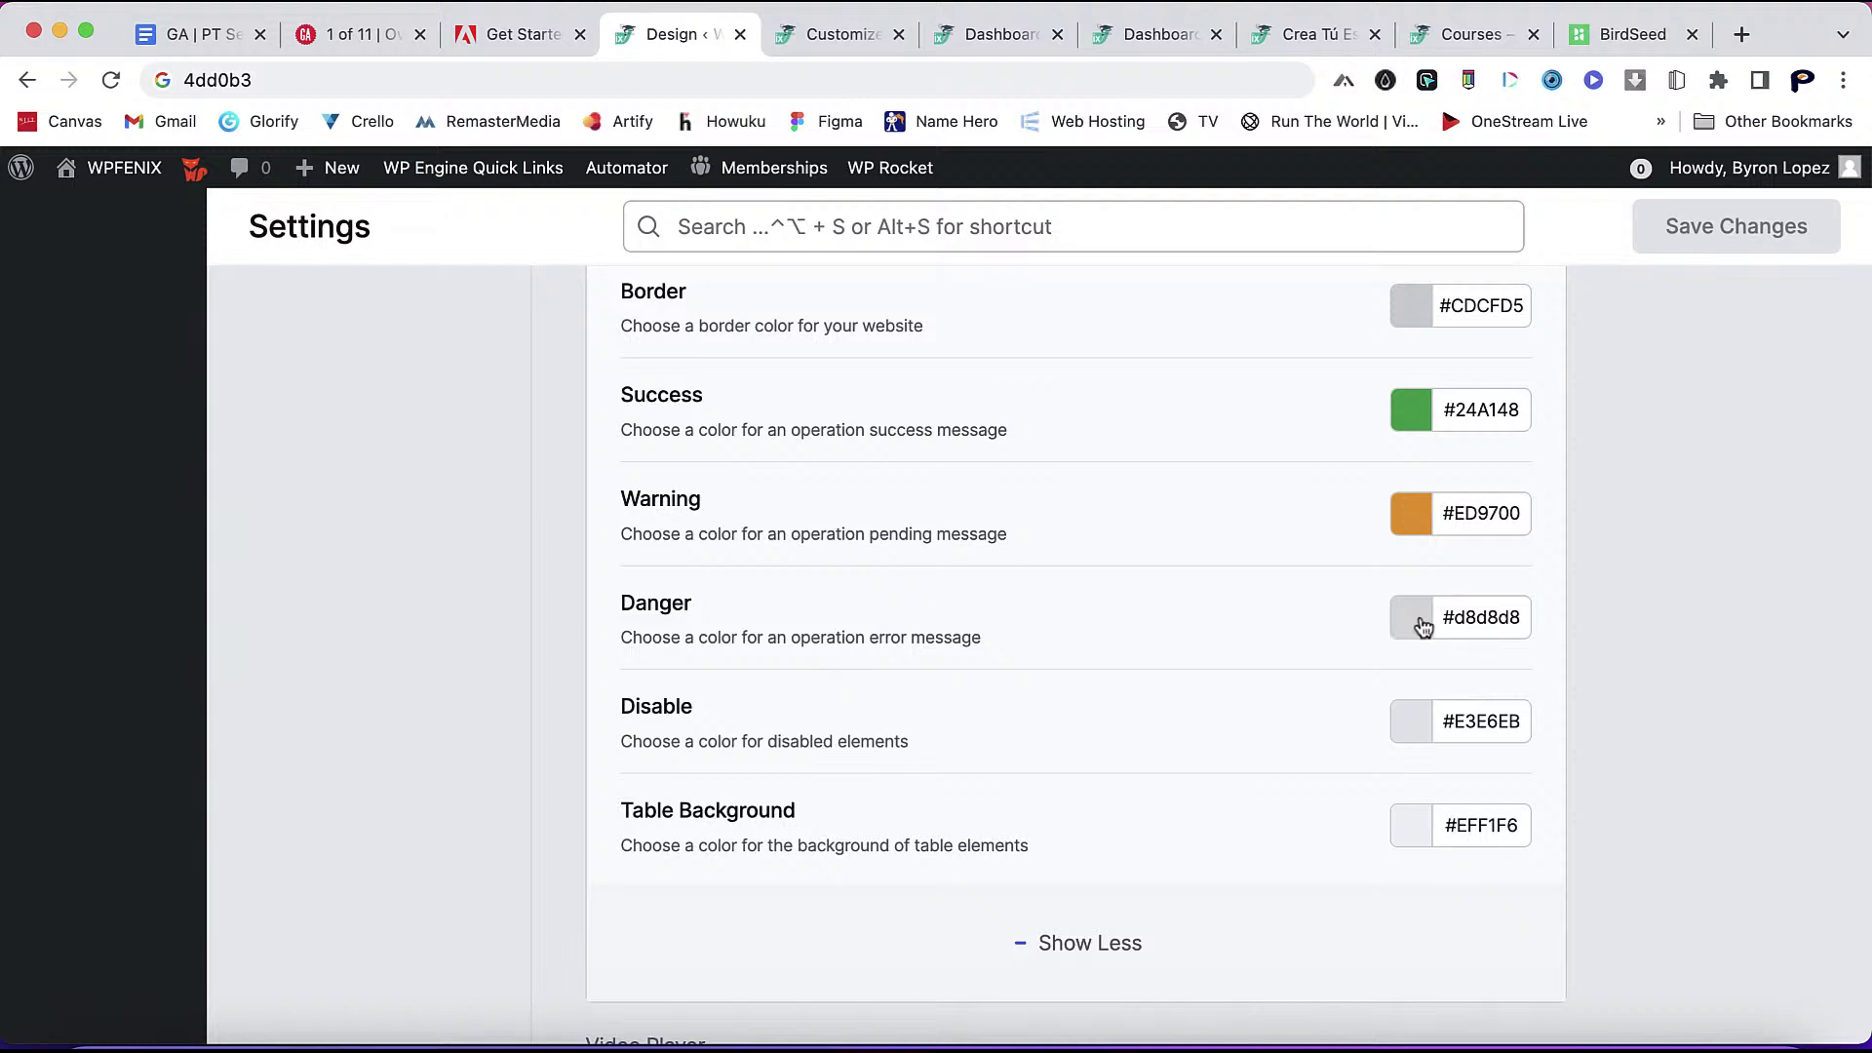
{"action": "scroll", "coordinate": [1363, 576], "scroll_direction": "up", "scroll_amount": 9}
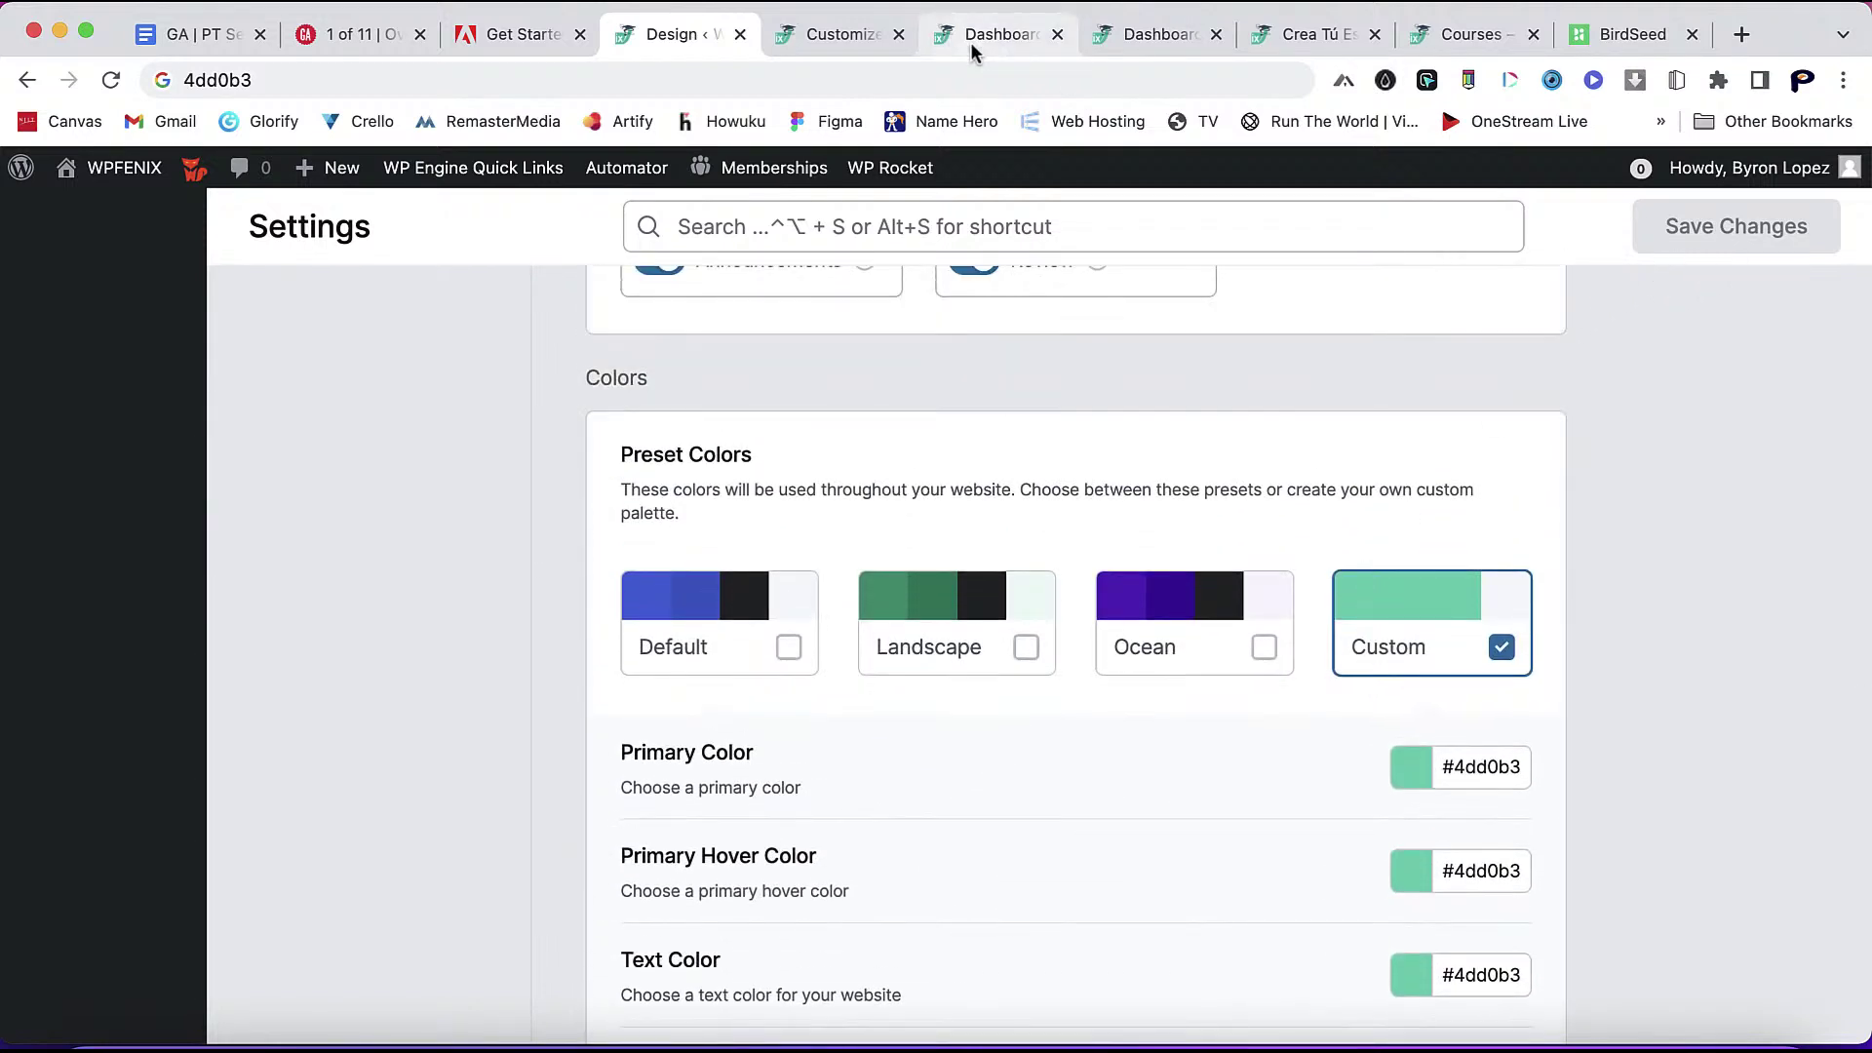
{"action": "left_click", "coordinate": [1126, 35]}
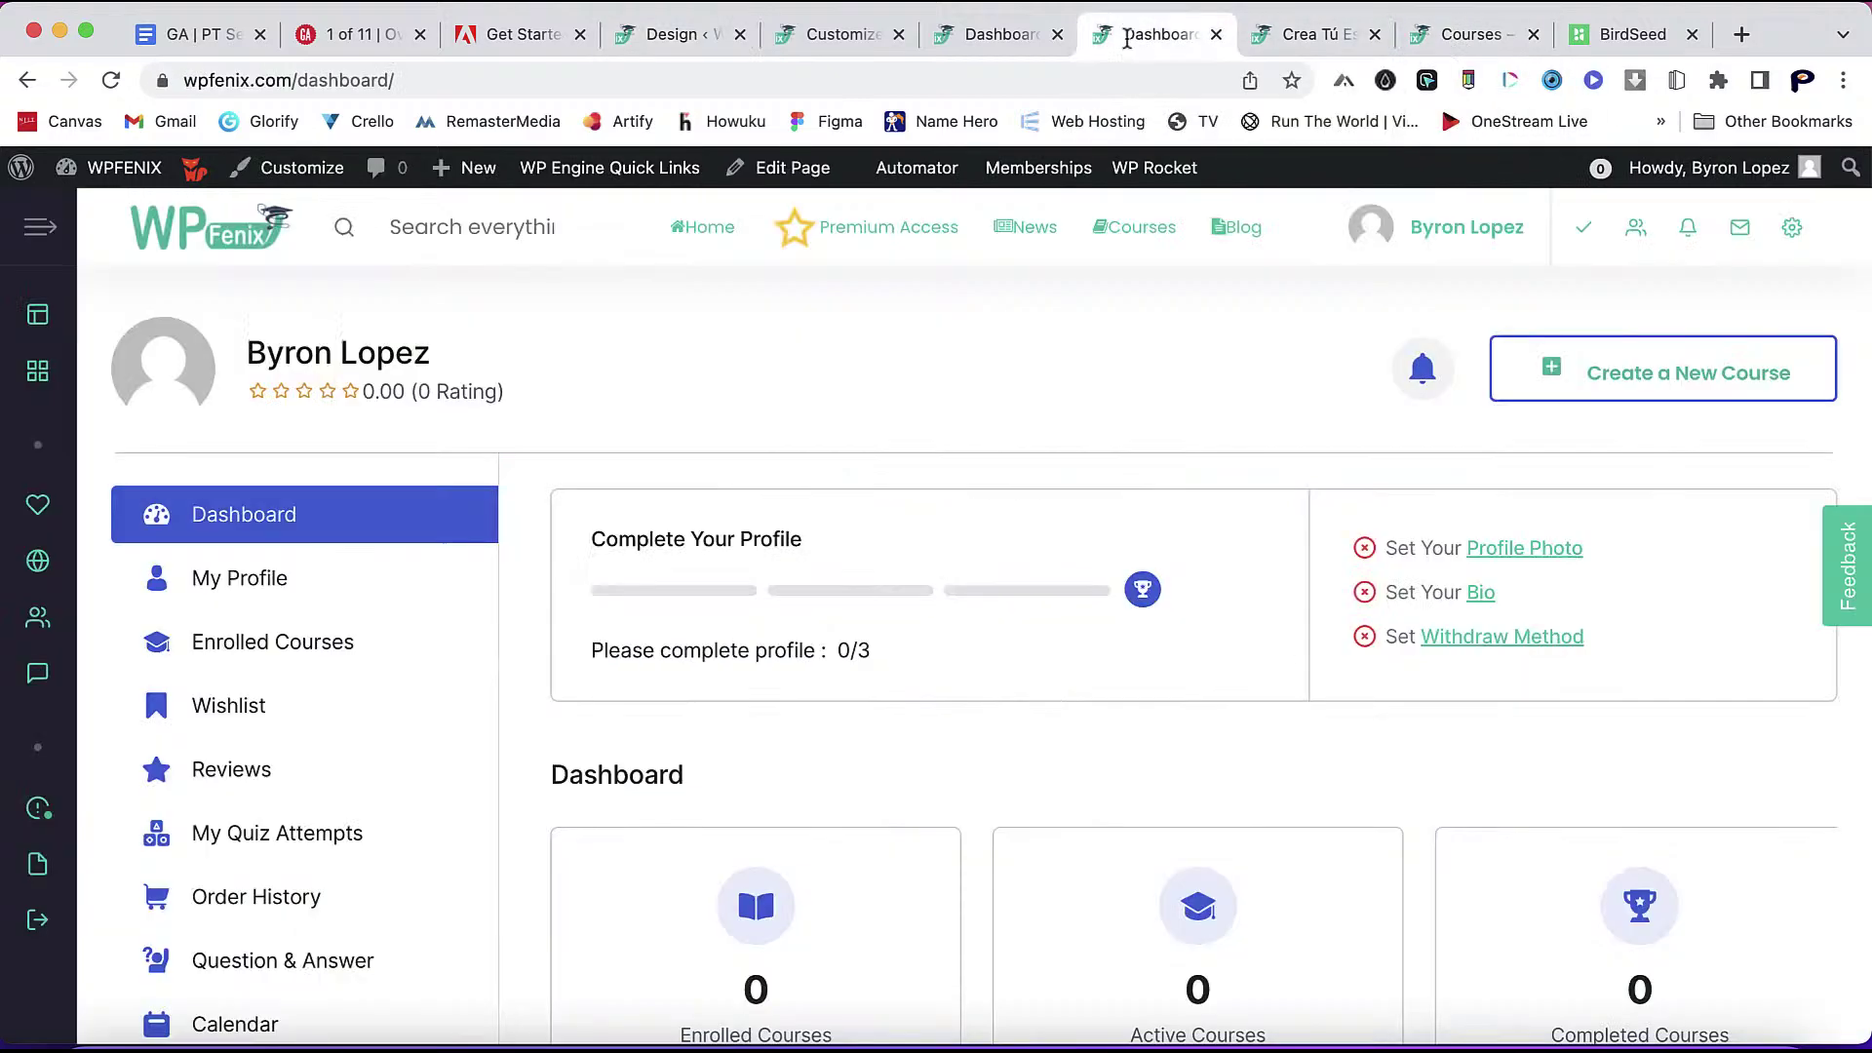
- Clear the WP Rocket cache and review the dashboard in its new teal accents
{"action": "mouse_move", "coordinate": [1455, 268]}
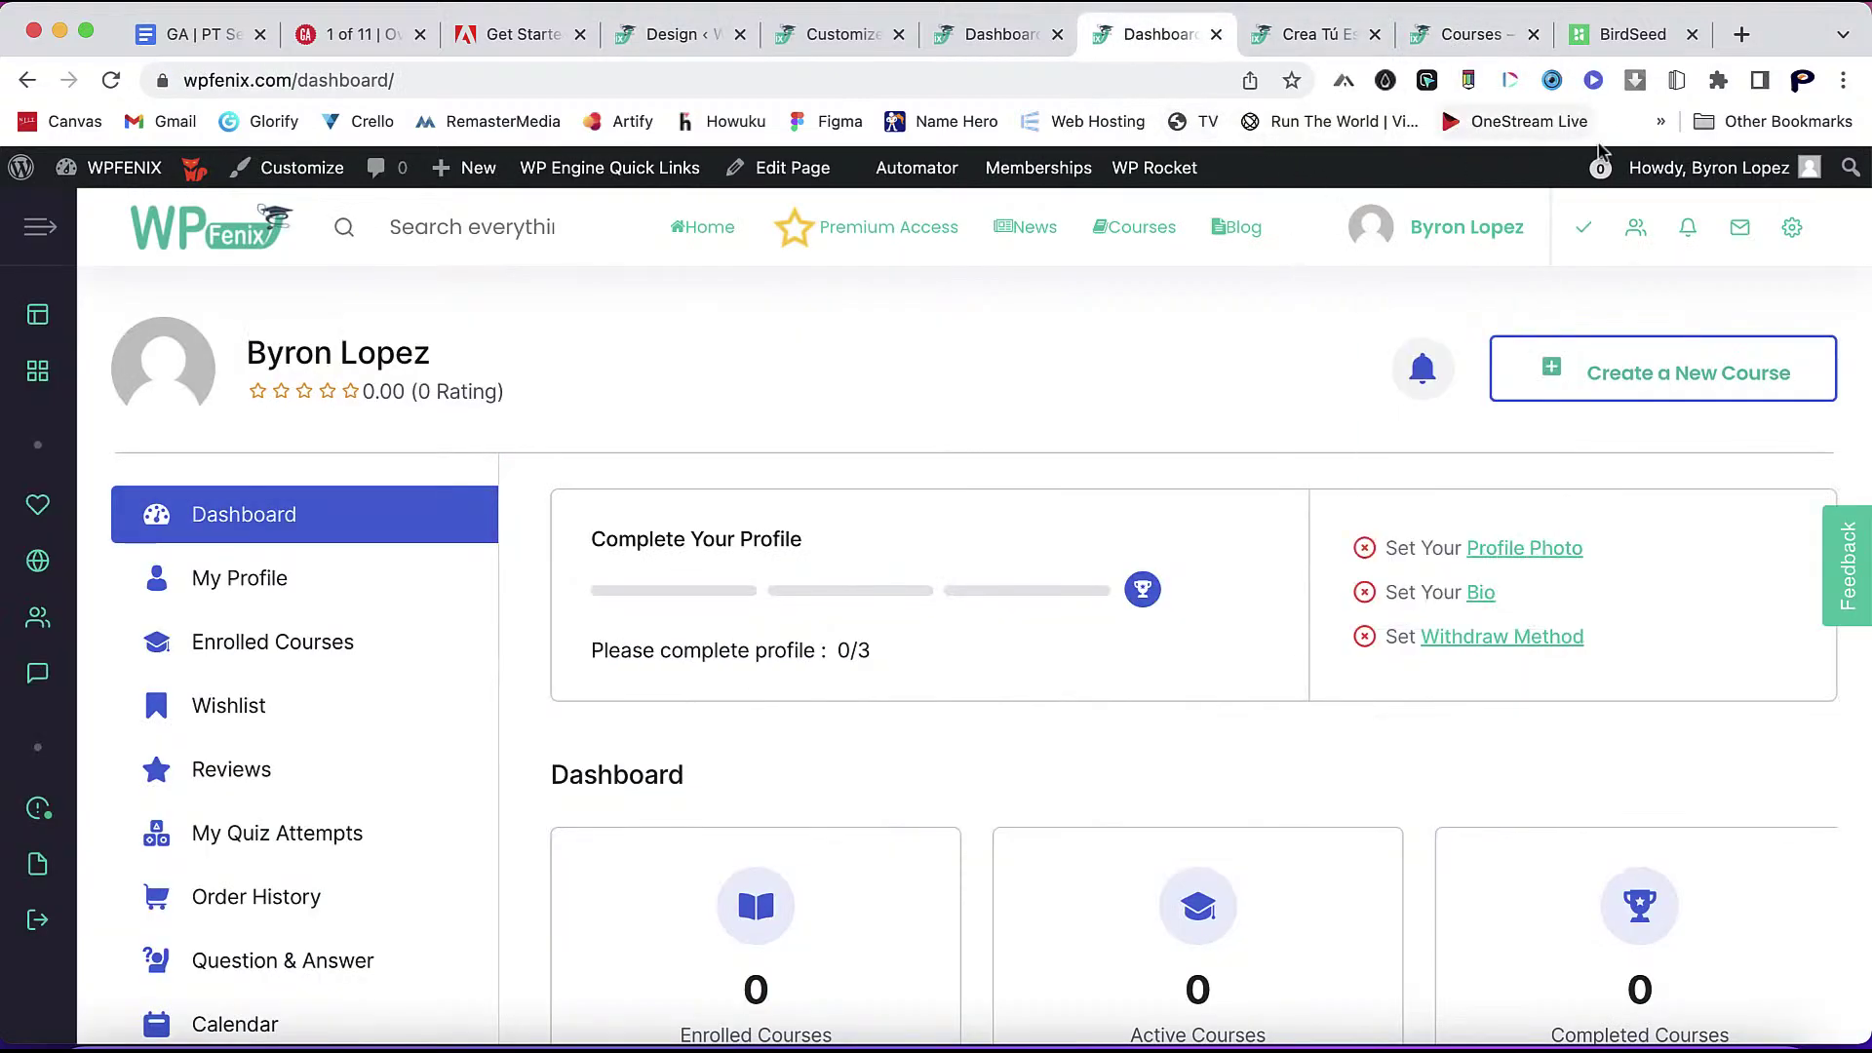
{"action": "mouse_move", "coordinate": [1170, 168]}
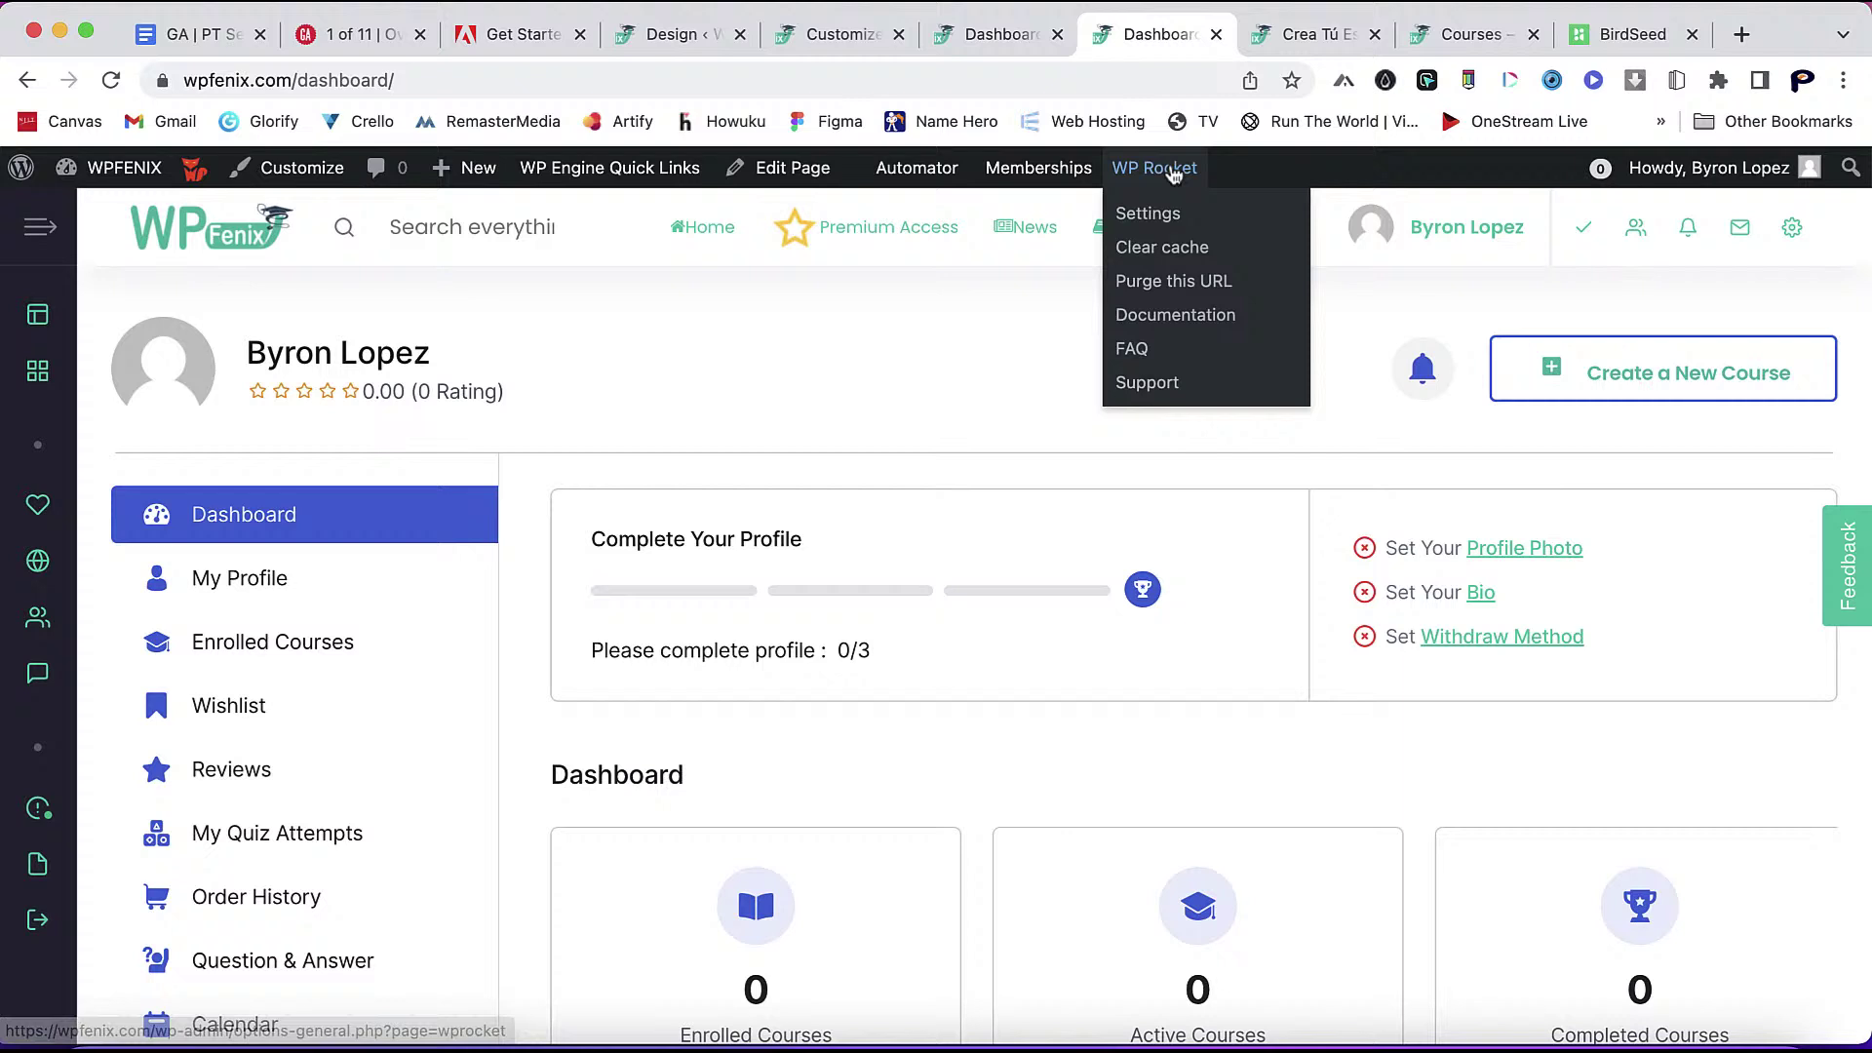
{"action": "left_click", "coordinate": [1175, 256]}
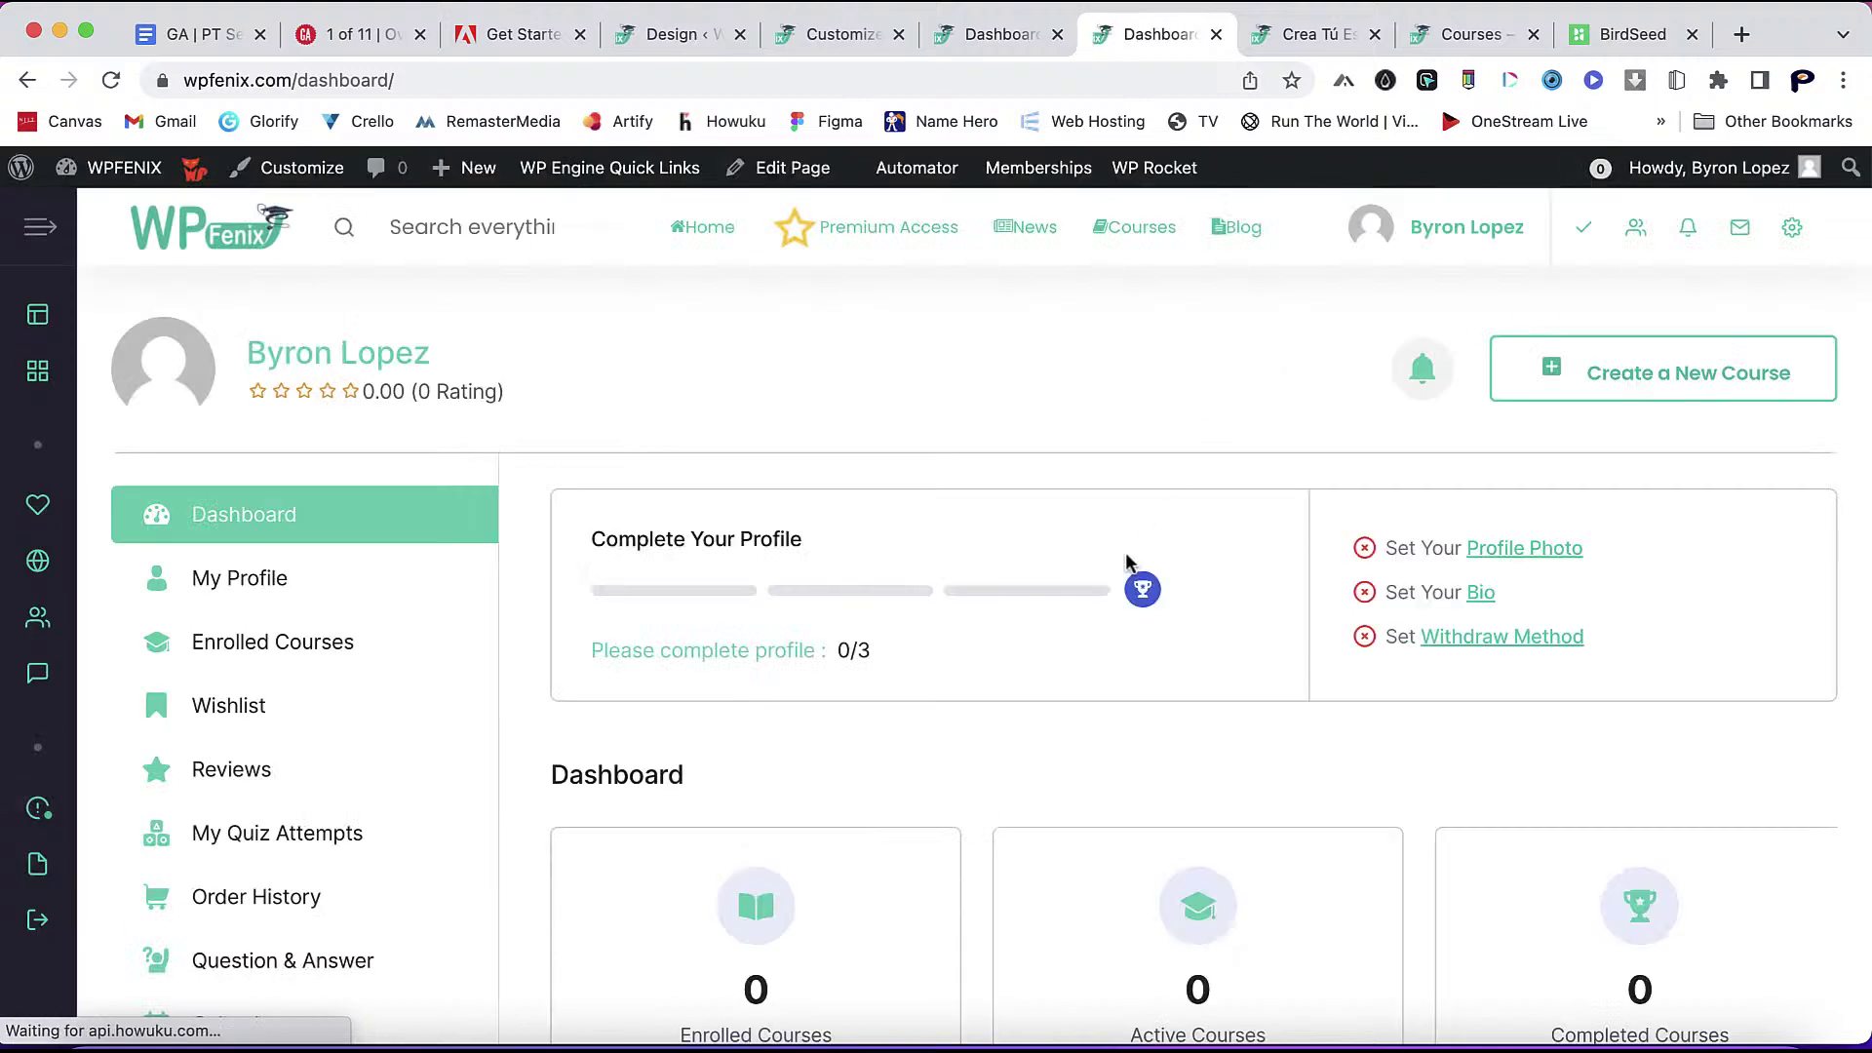
{"action": "scroll", "coordinate": [1451, 780], "scroll_direction": "down", "scroll_amount": 3}
{"action": "scroll", "coordinate": [1456, 808], "scroll_direction": "up", "scroll_amount": 3}
{"action": "scroll", "coordinate": [1455, 810], "scroll_direction": "down", "scroll_amount": 1}
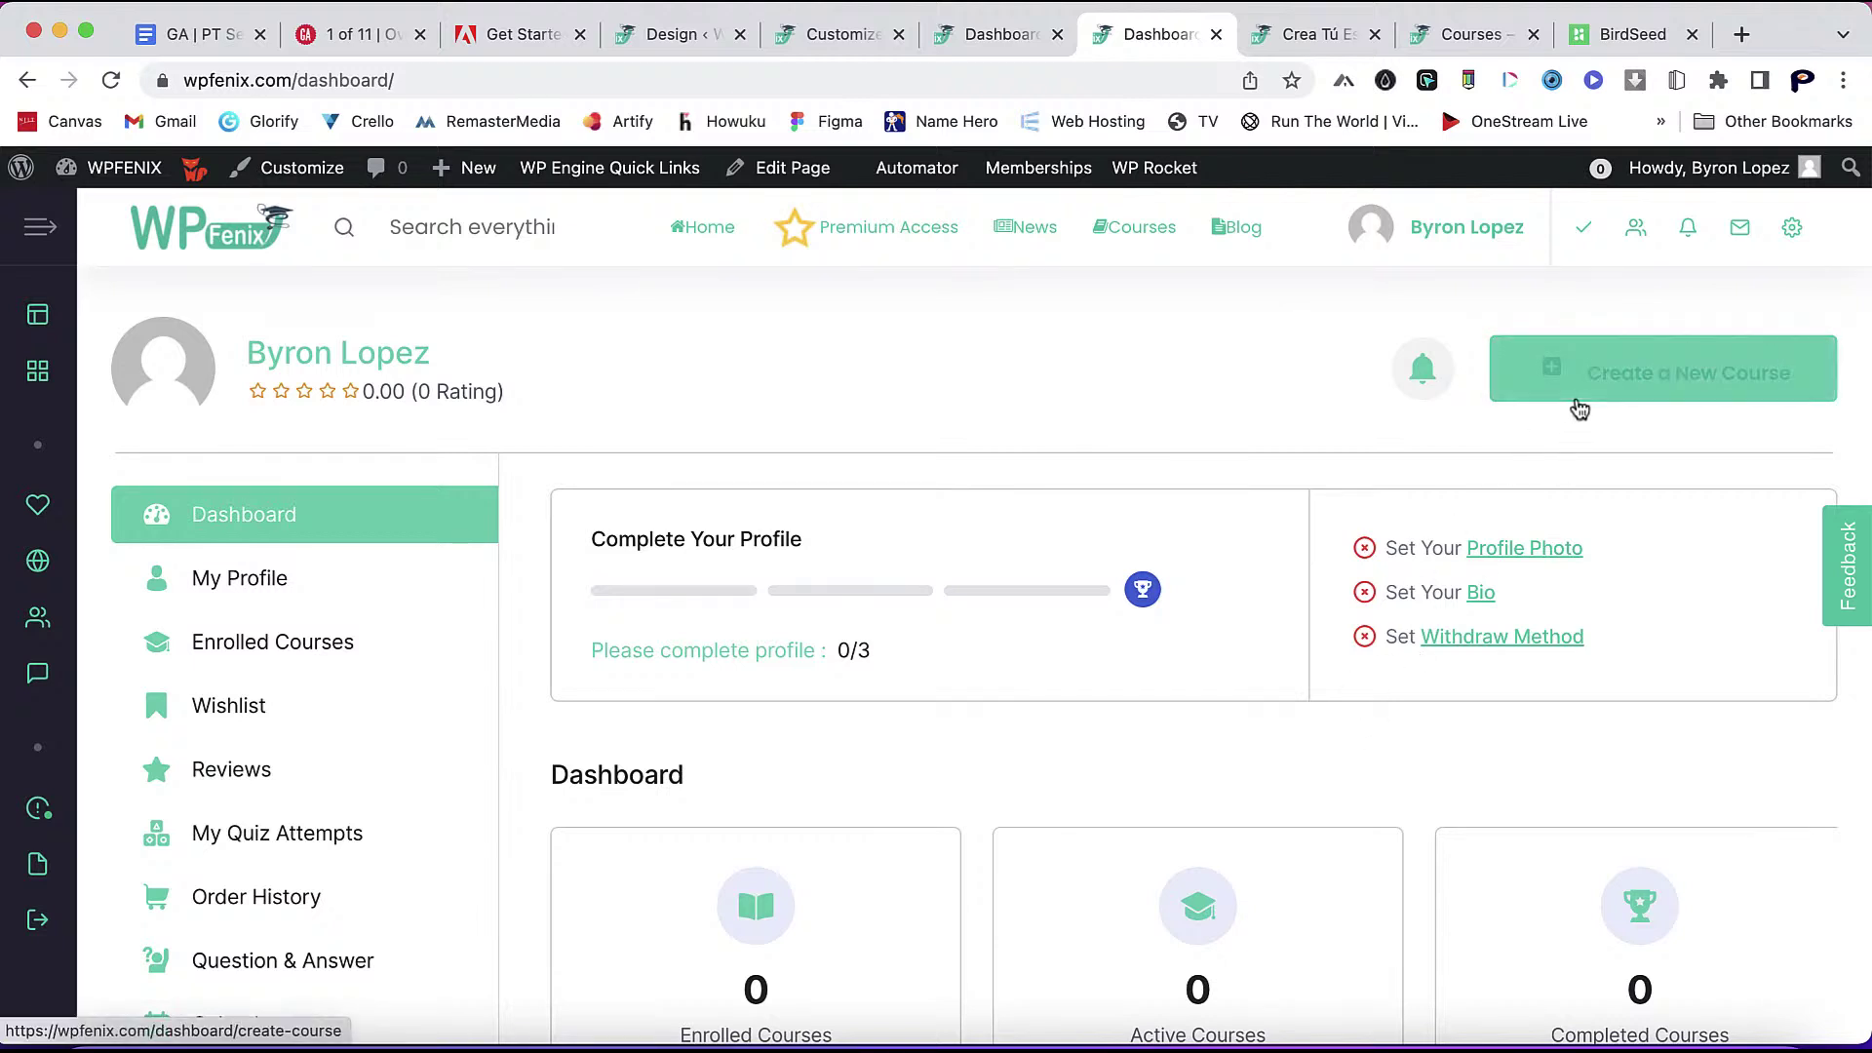
{"action": "scroll", "coordinate": [1414, 705], "scroll_direction": "down", "scroll_amount": 4}
{"action": "scroll", "coordinate": [1414, 715], "scroll_direction": "down", "scroll_amount": 3}
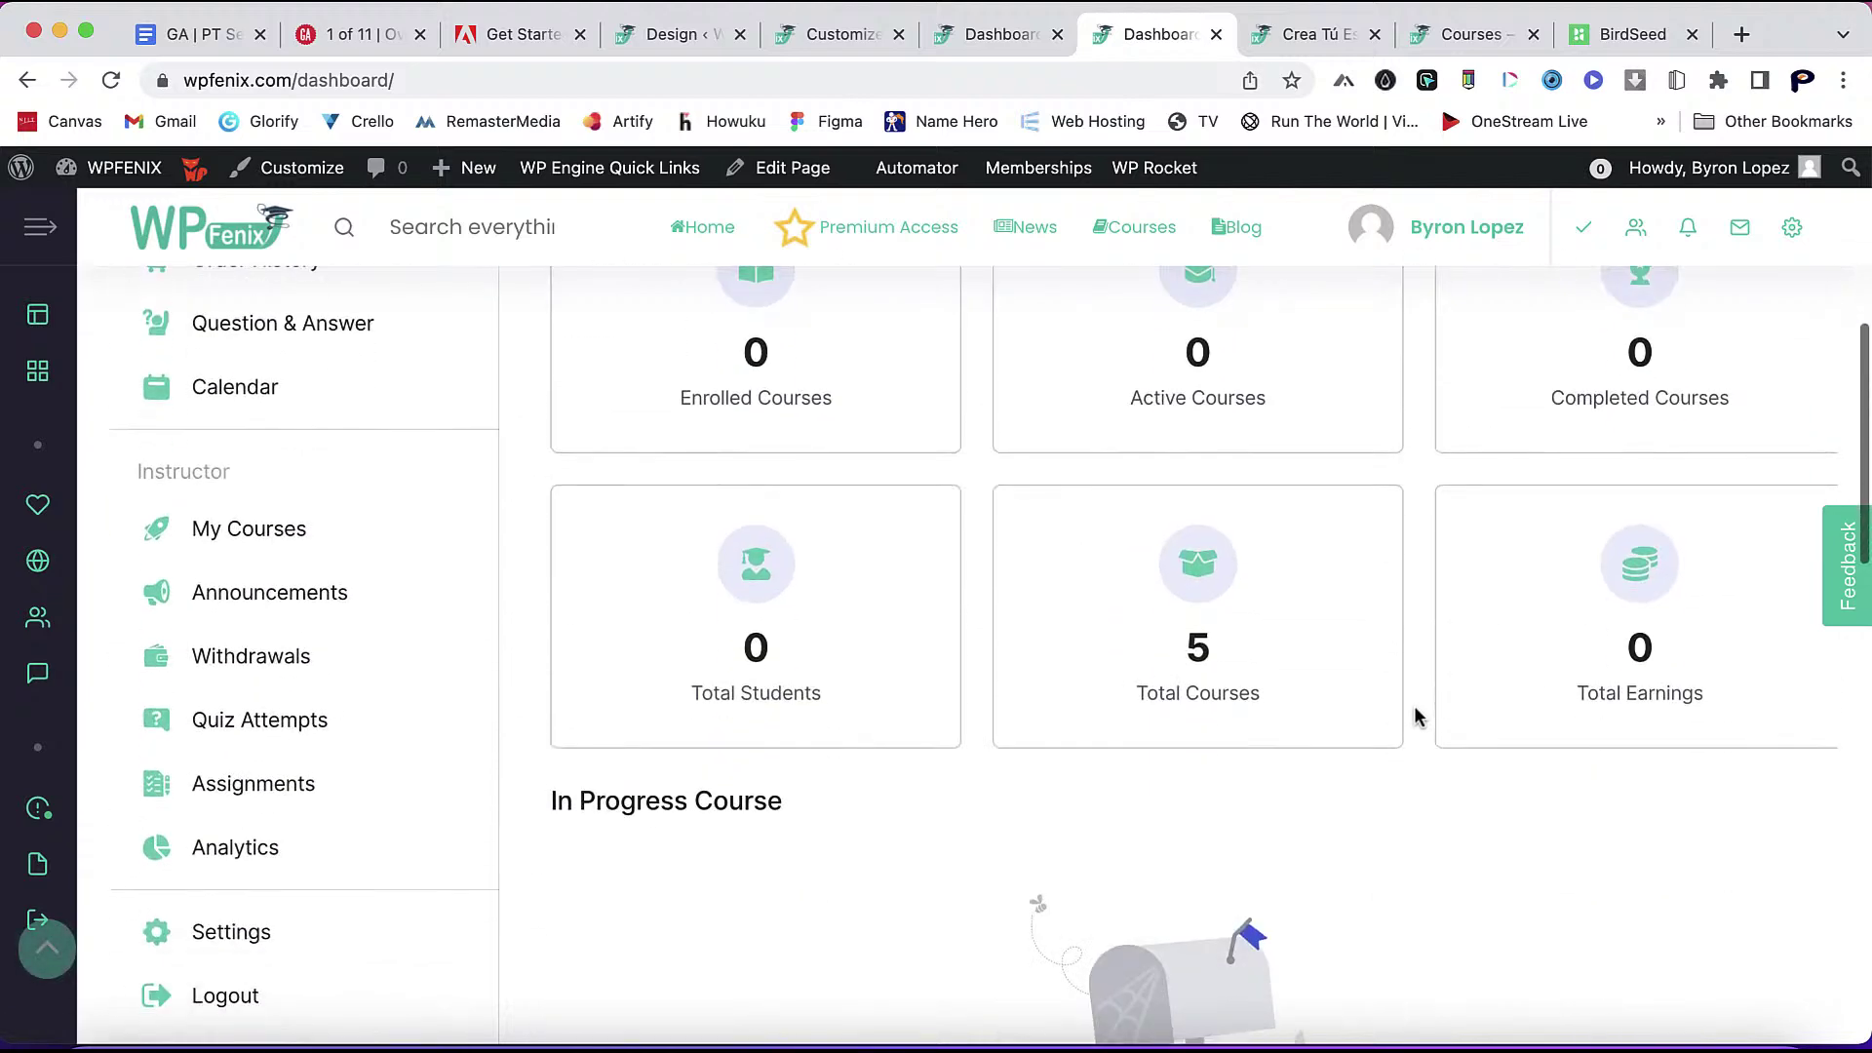
{"action": "scroll", "coordinate": [1414, 715], "scroll_direction": "up", "scroll_amount": 8}
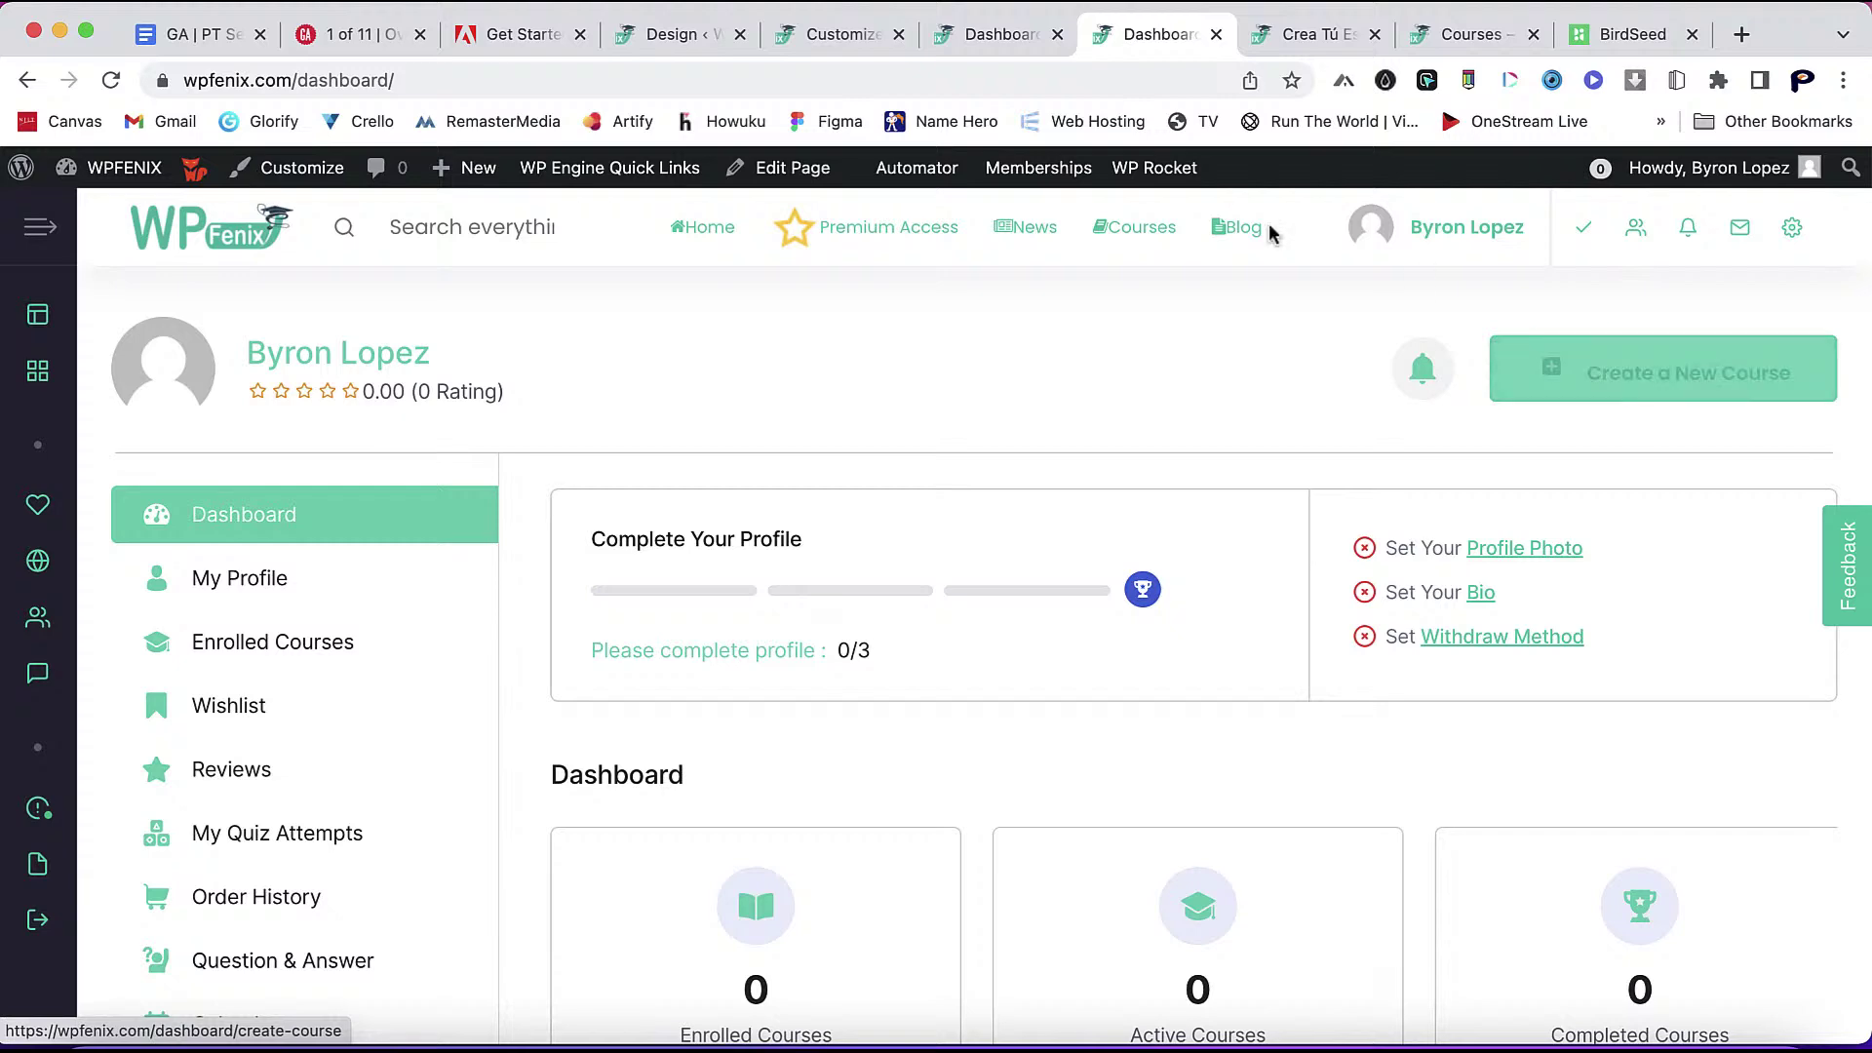
- Return to the Tutor Design colour settings page
{"action": "left_click", "coordinate": [998, 49]}
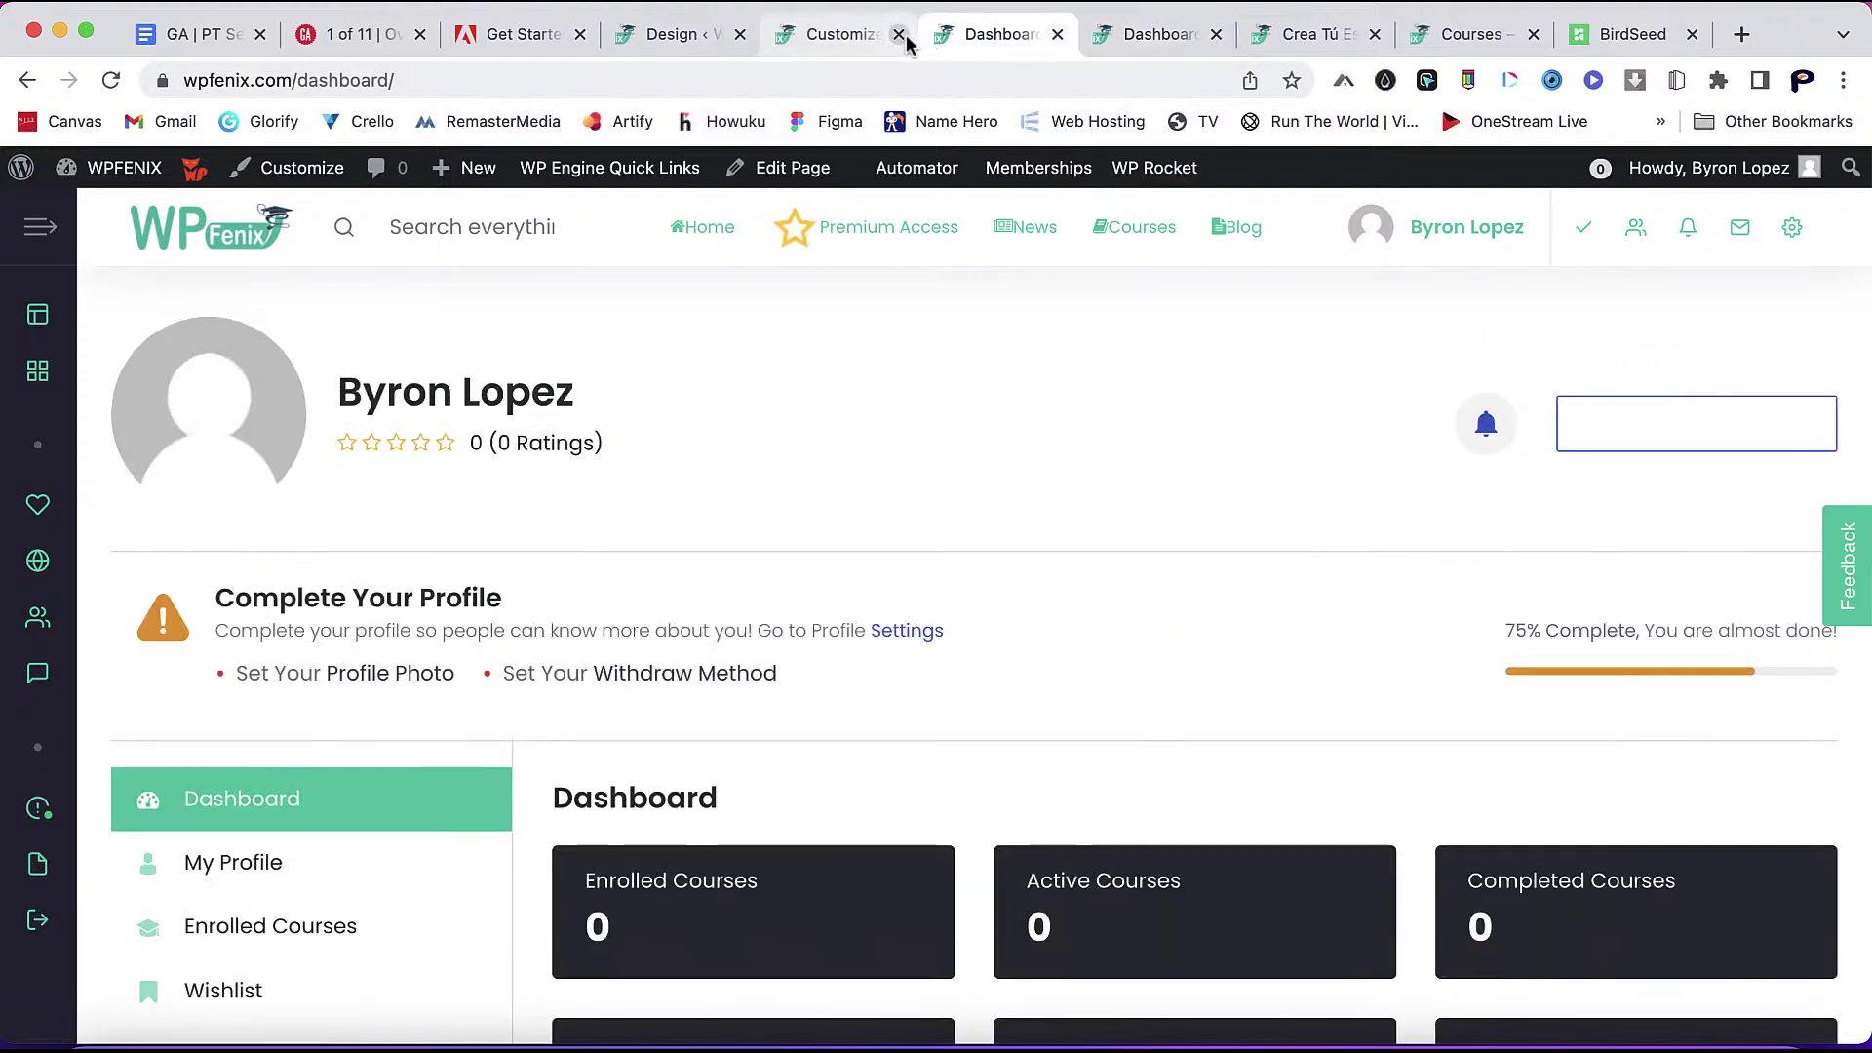
{"action": "left_click", "coordinate": [683, 44]}
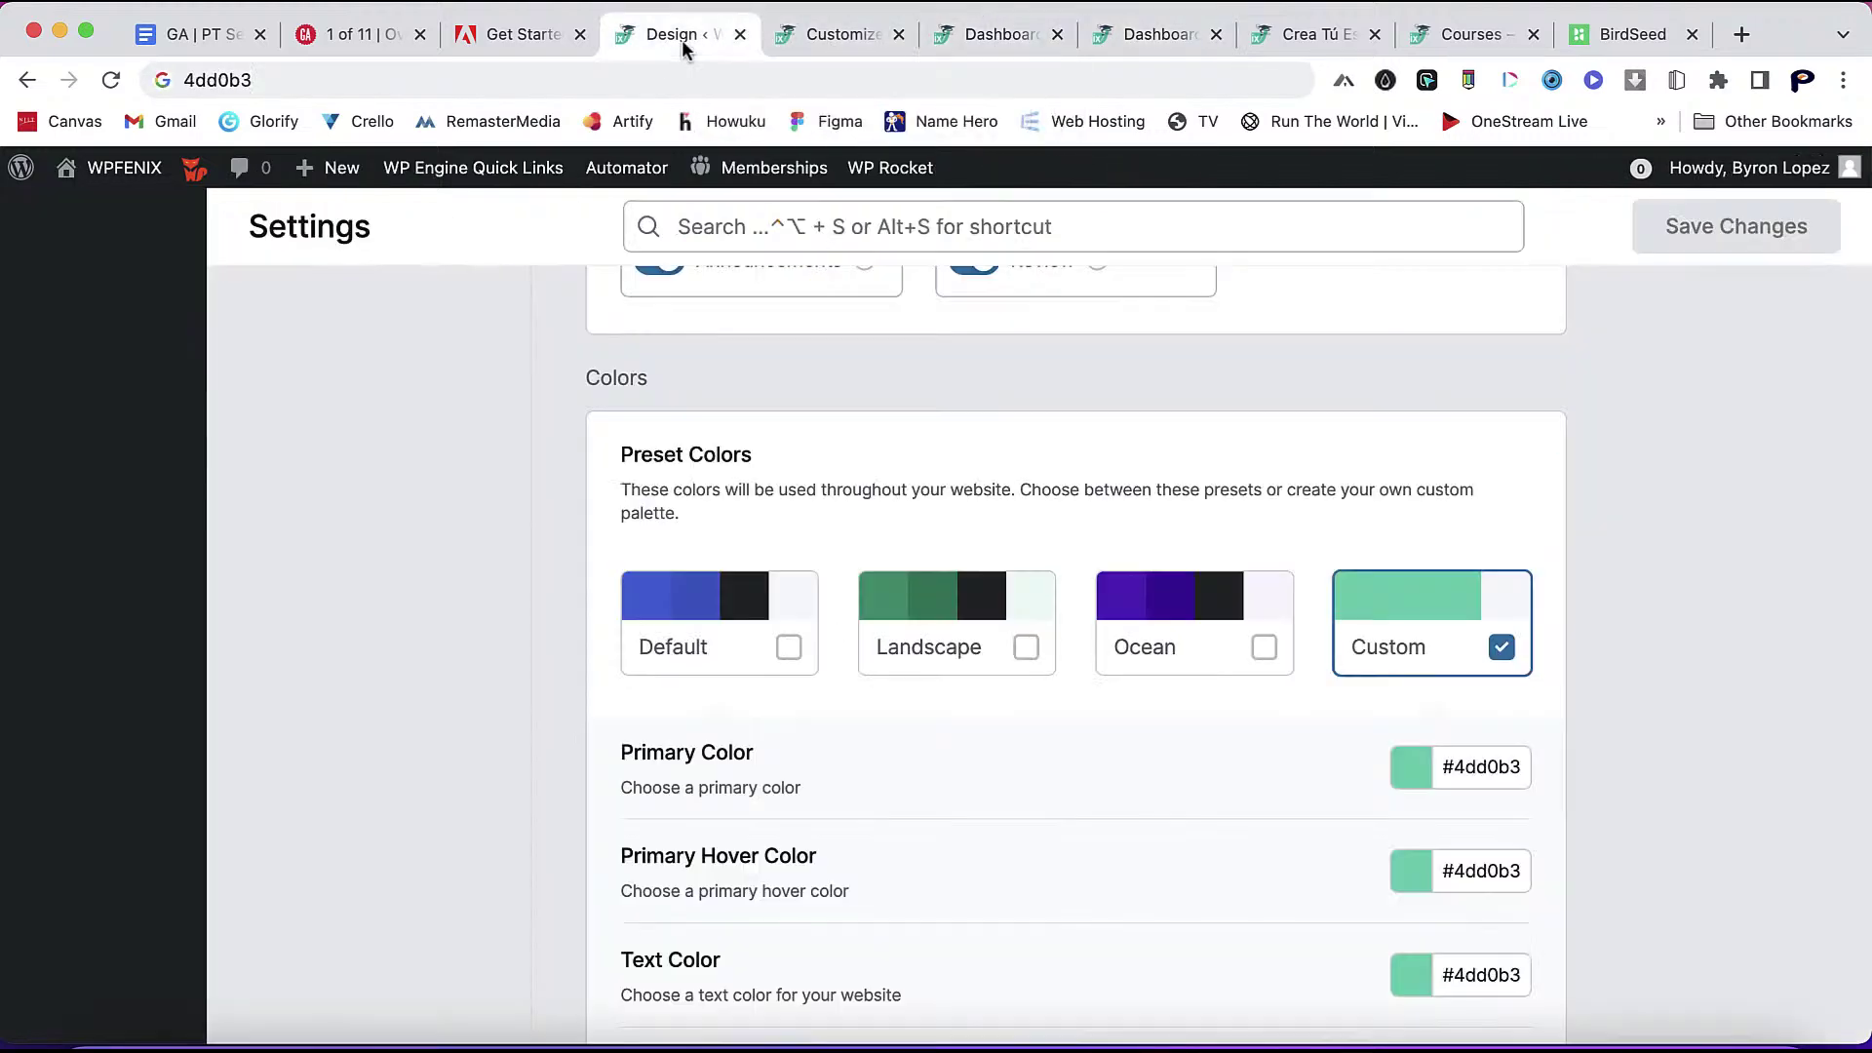
{"action": "scroll", "coordinate": [1336, 858], "scroll_direction": "down", "scroll_amount": 7}
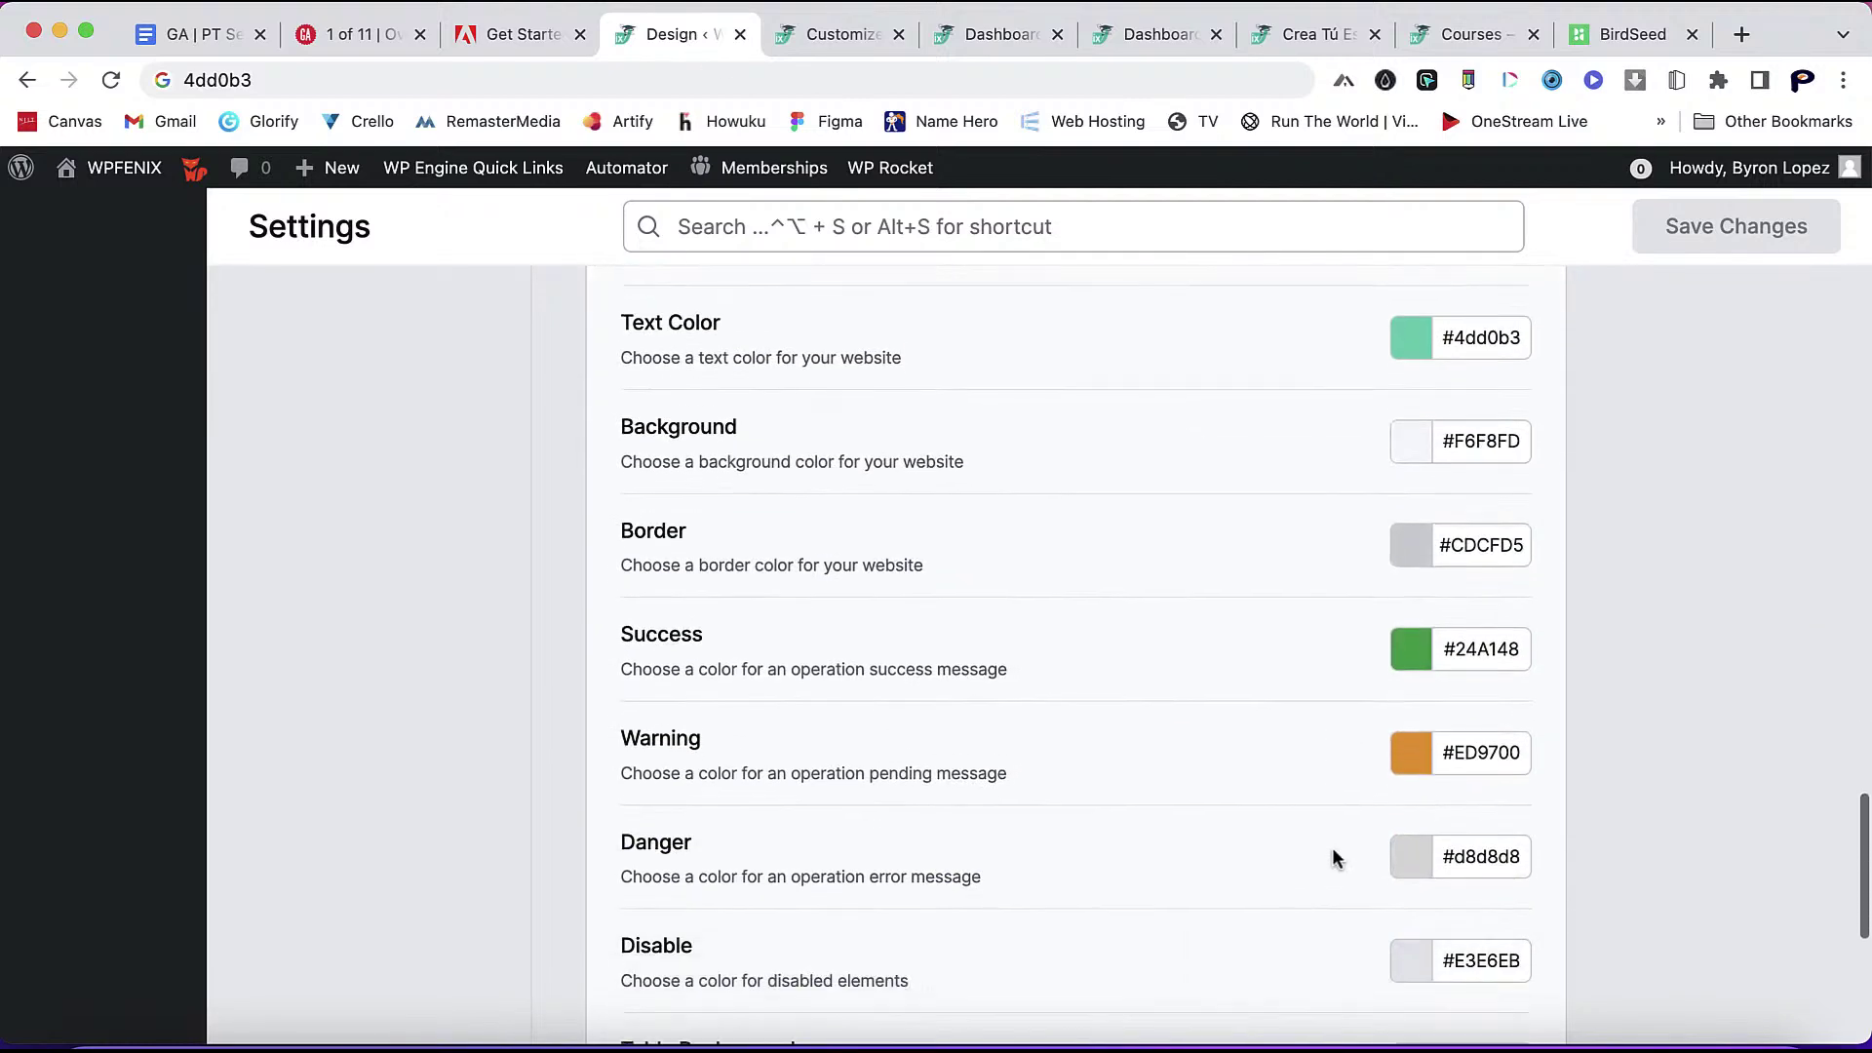
- Switch on the Gradebook option Use Points Instead of Grades
{"action": "scroll", "coordinate": [1334, 856], "scroll_direction": "down", "scroll_amount": 6}
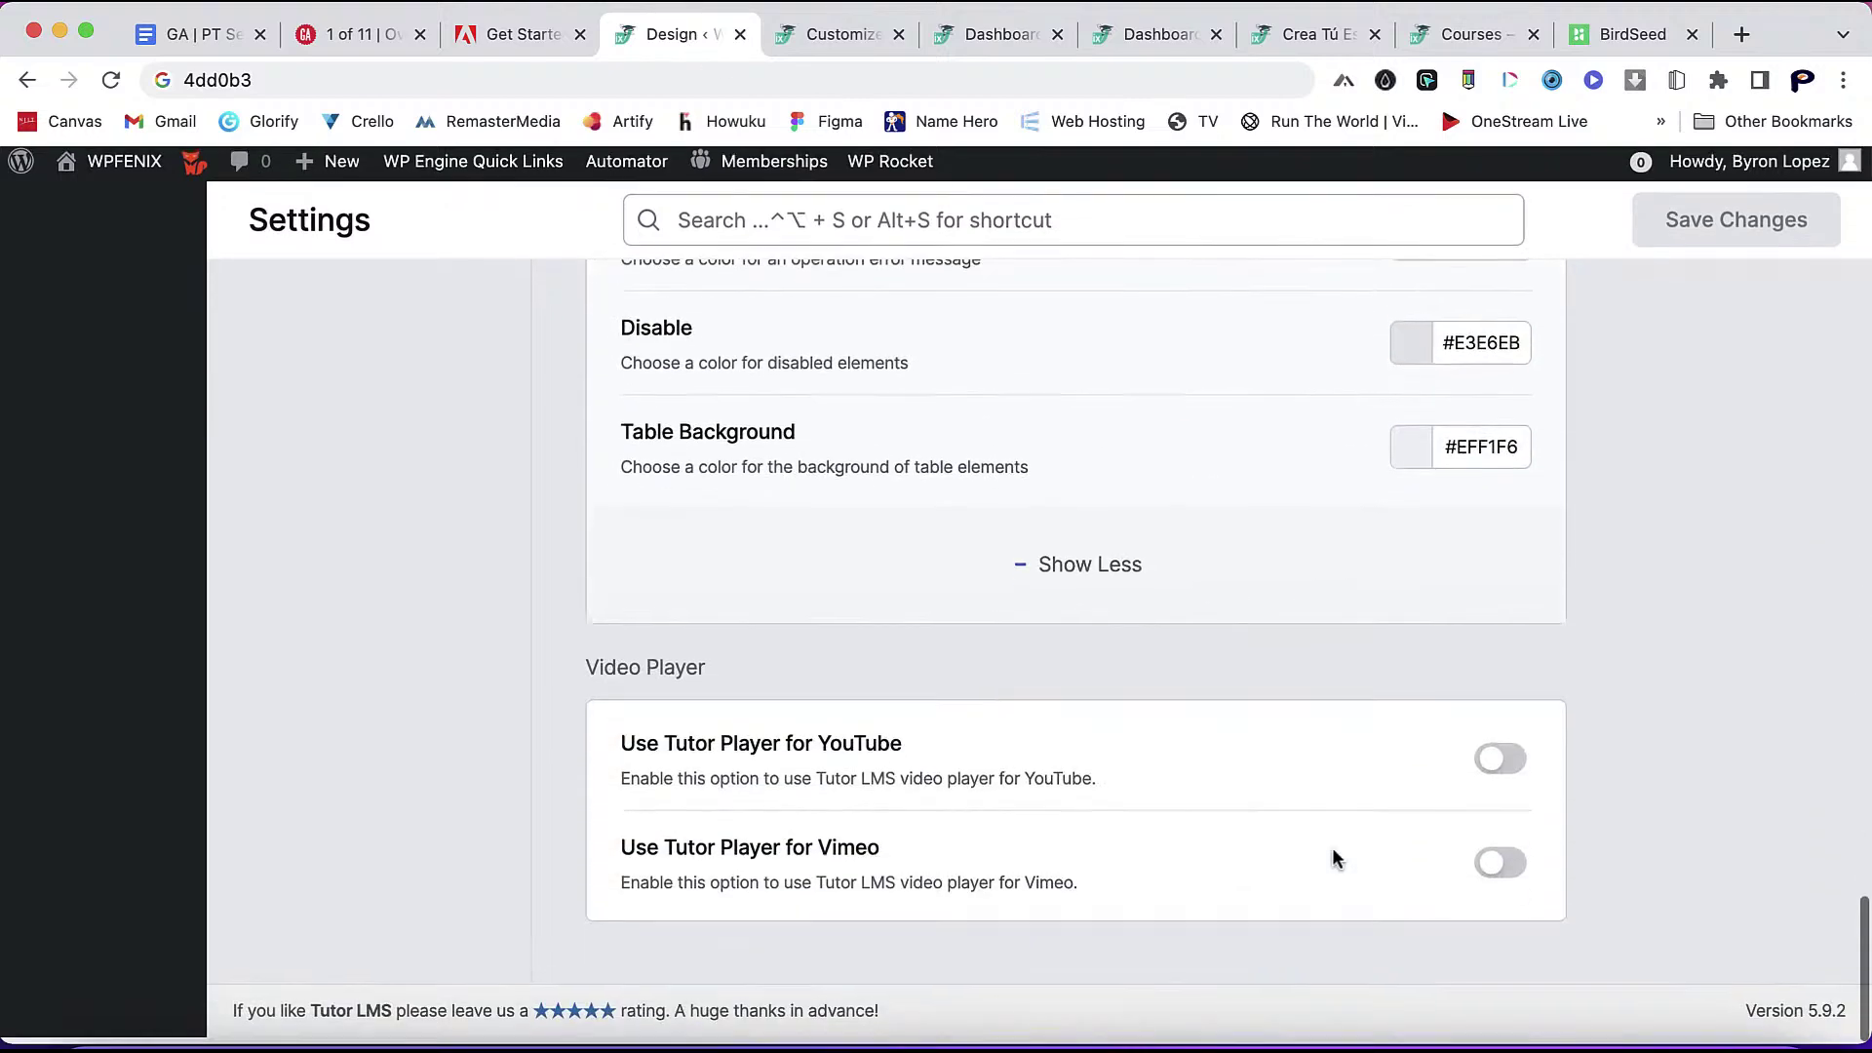
{"action": "scroll", "coordinate": [1321, 771], "scroll_direction": "up", "scroll_amount": 10}
{"action": "scroll", "coordinate": [480, 478], "scroll_direction": "up", "scroll_amount": 15}
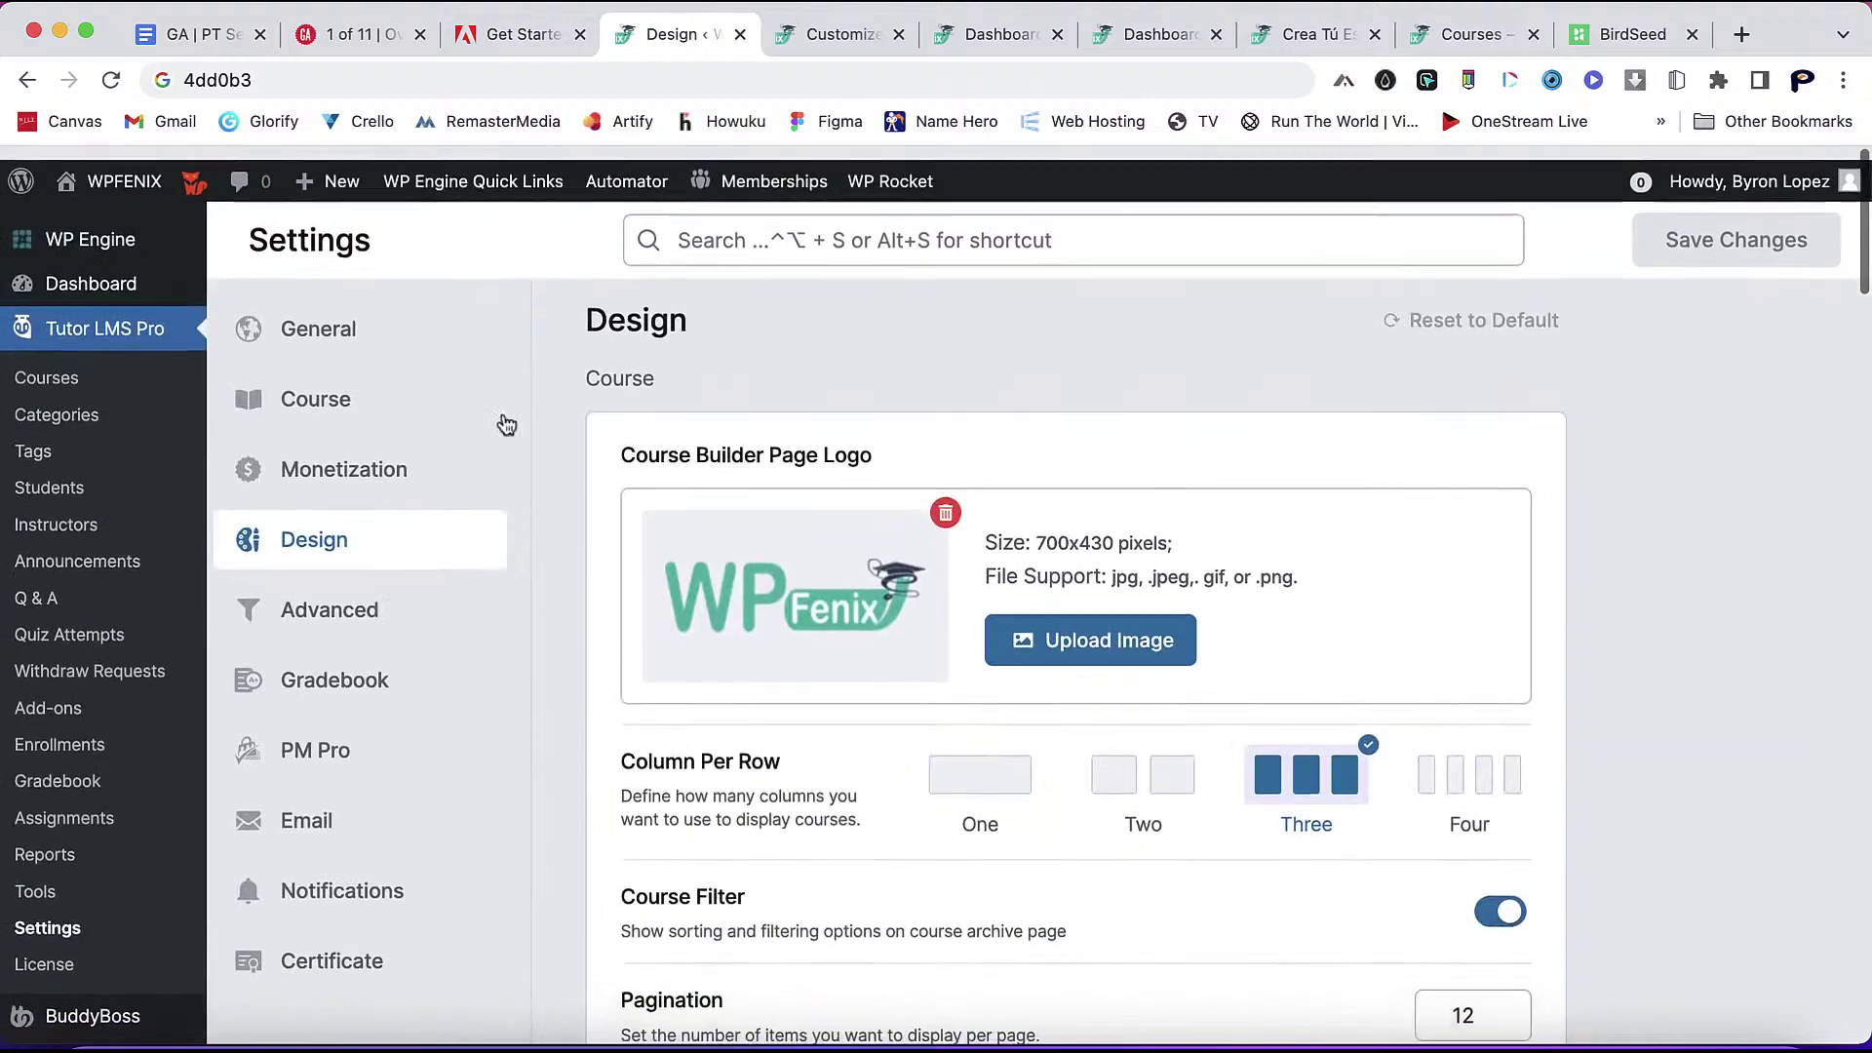
{"action": "left_click", "coordinate": [367, 600]}
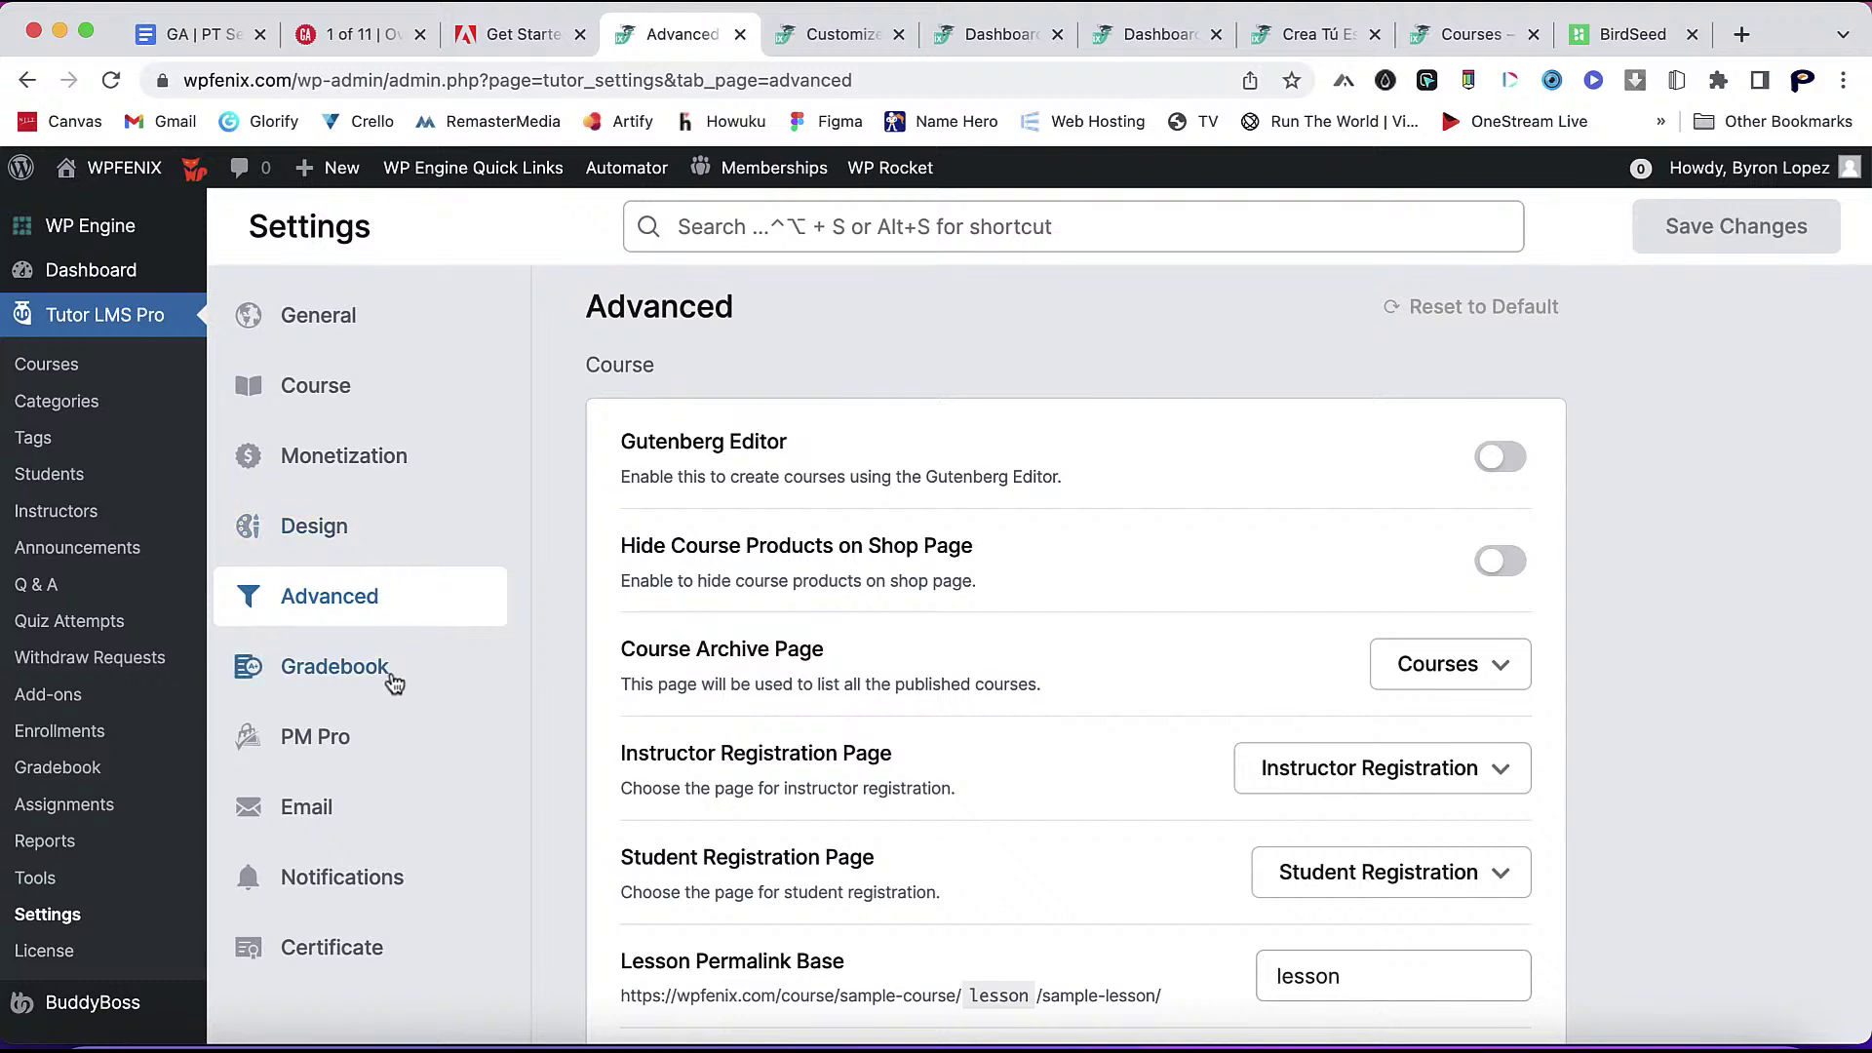
{"action": "left_click", "coordinate": [394, 680]}
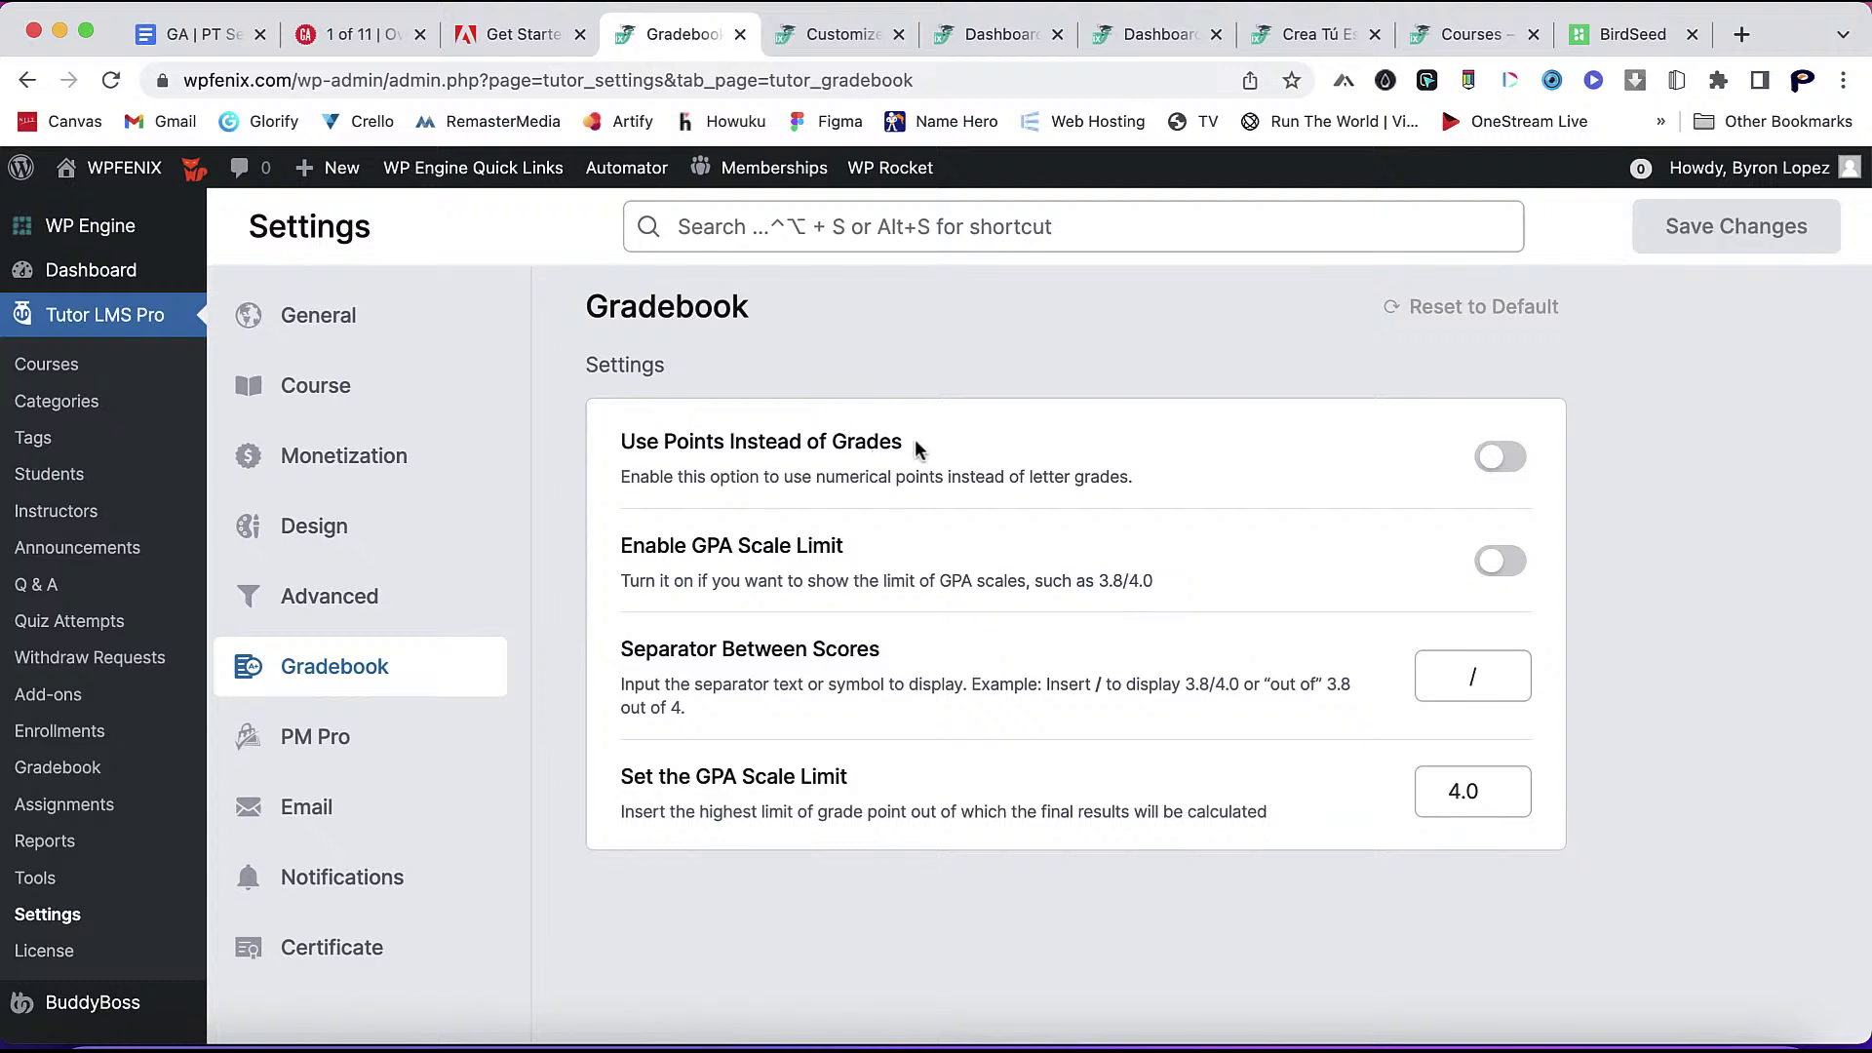
{"action": "left_click", "coordinate": [1506, 456]}
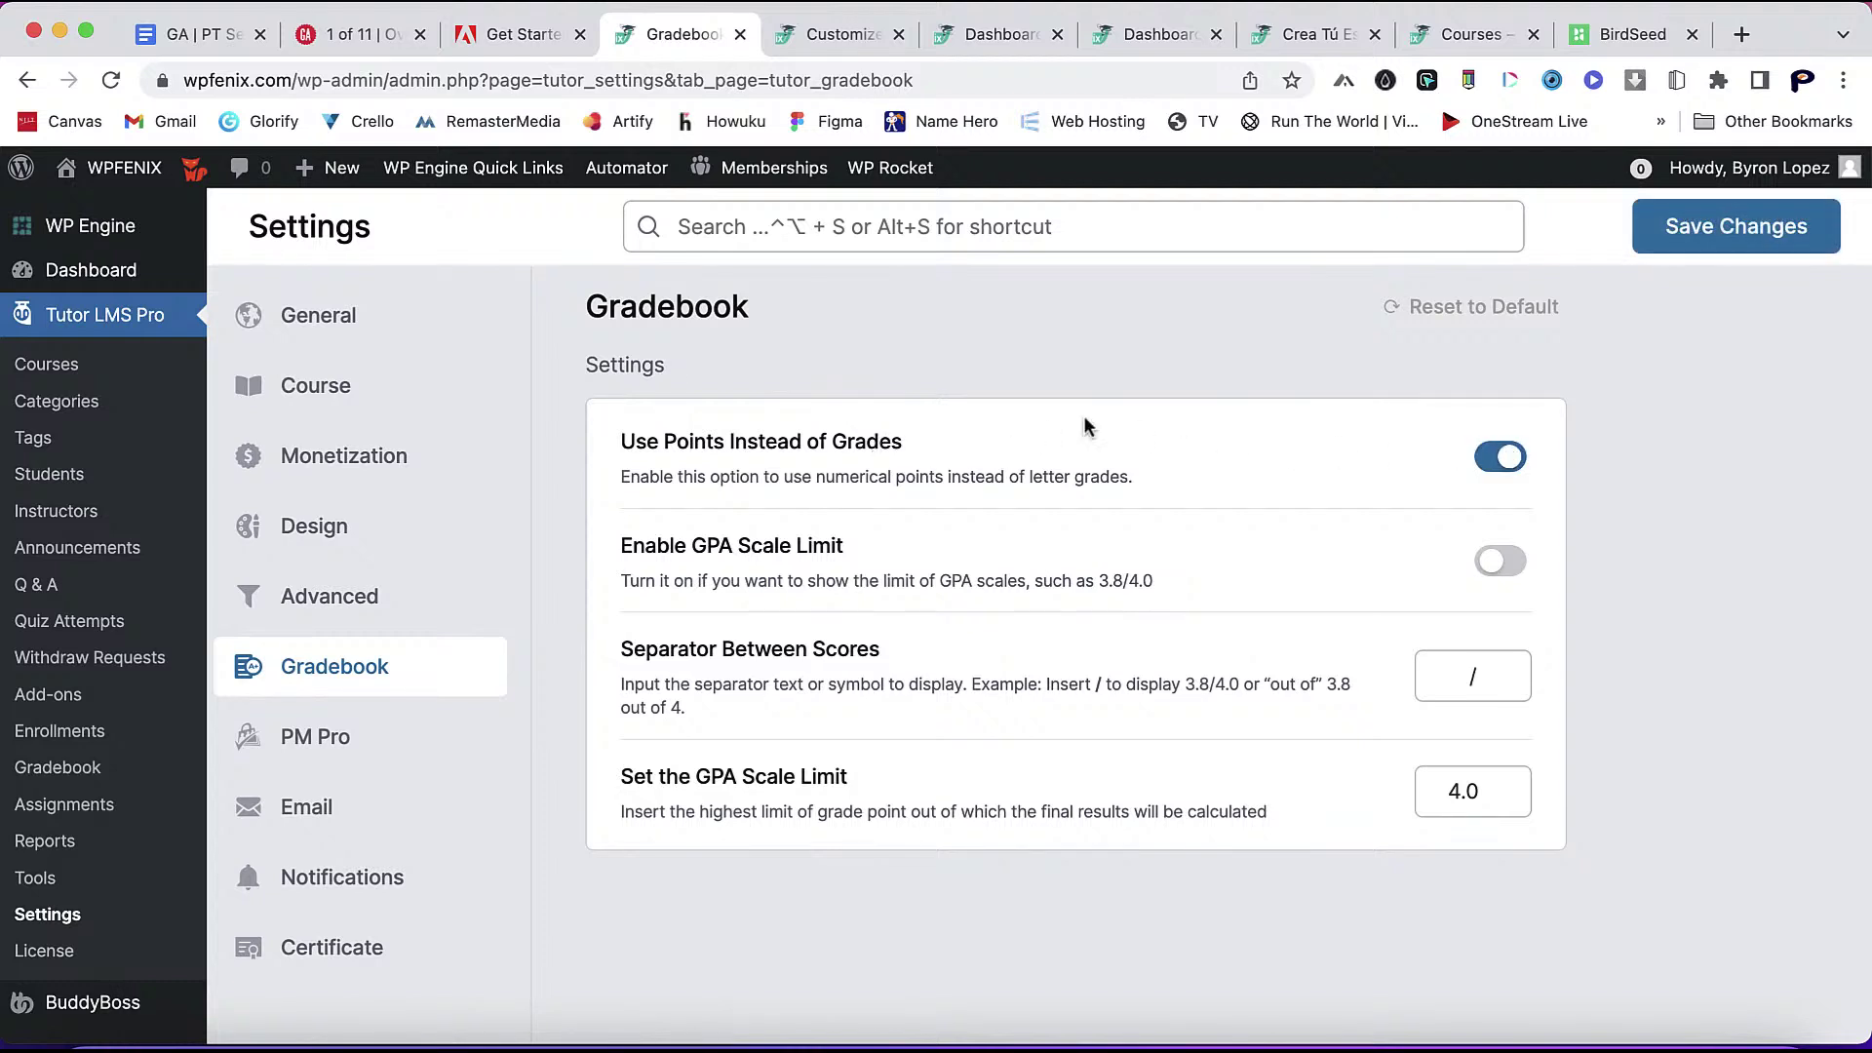
- Bring up the Email settings with the sender name, sender address and footer fields
{"action": "left_click", "coordinate": [353, 753]}
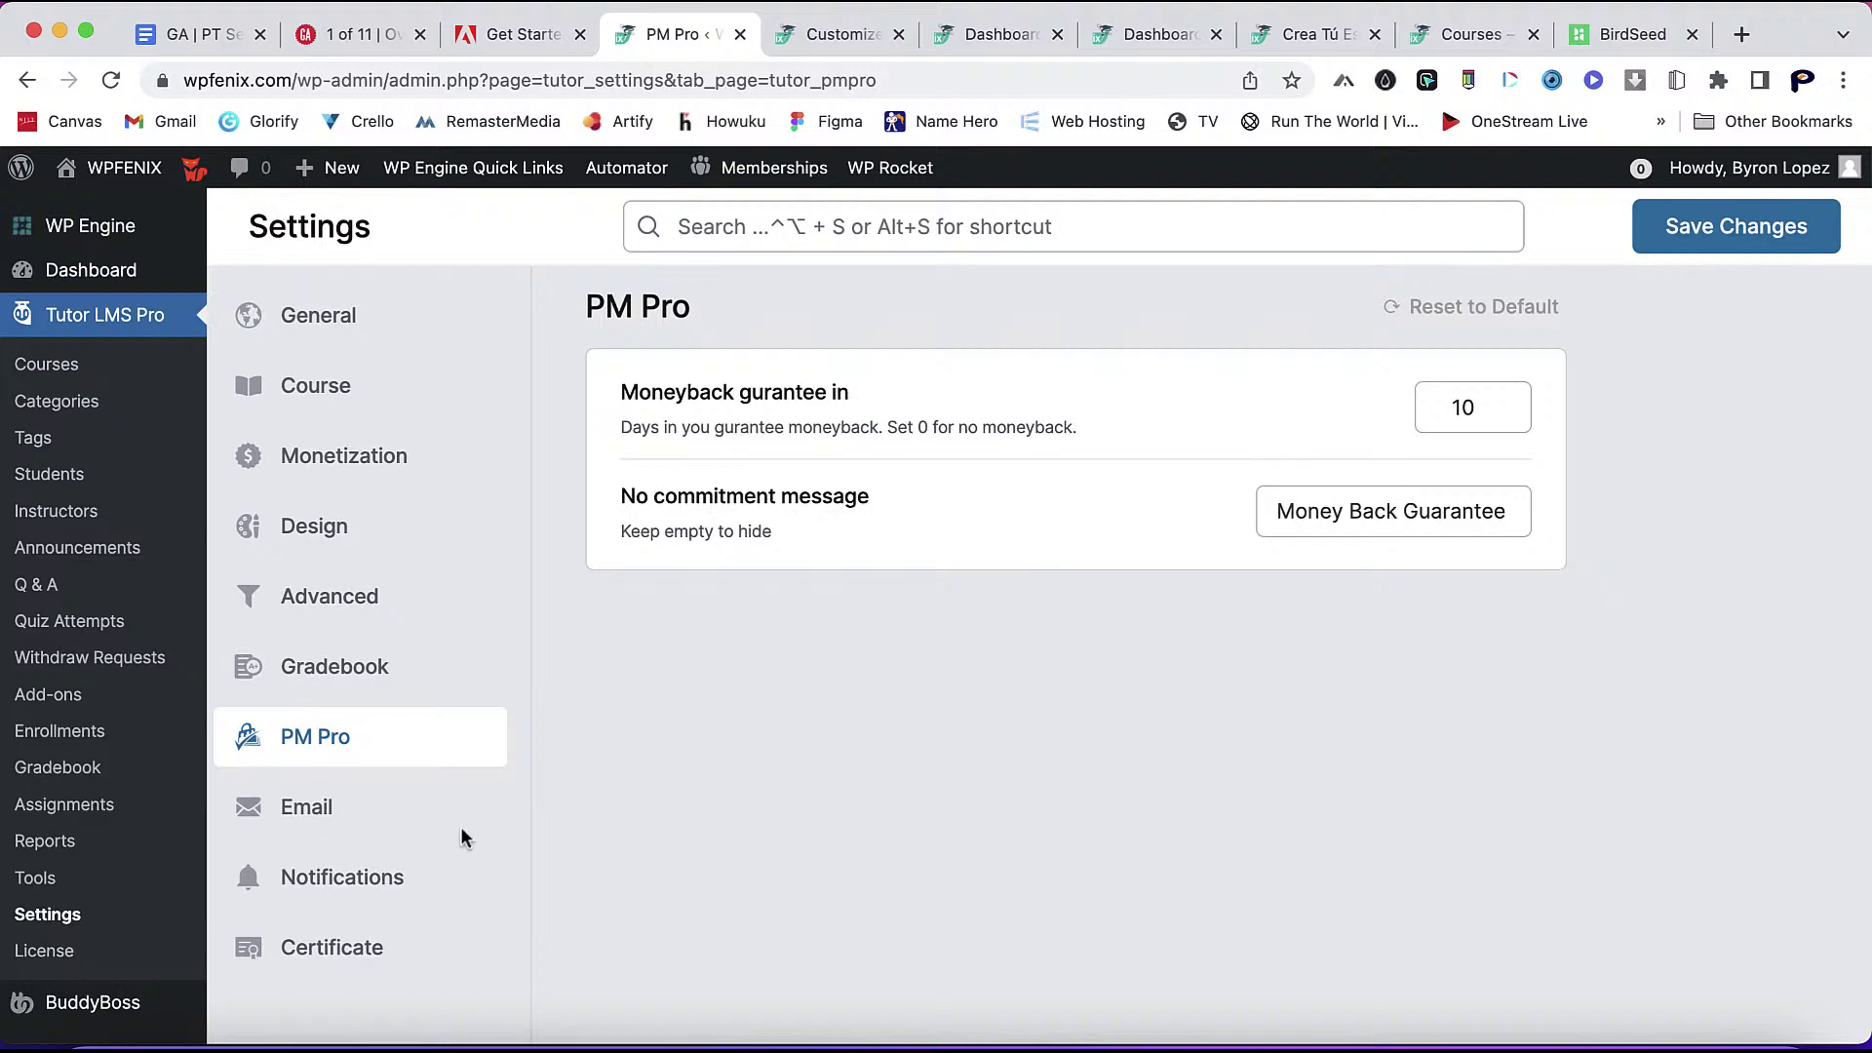
{"action": "left_click", "coordinate": [388, 816]}
{"action": "scroll", "coordinate": [835, 853], "scroll_direction": "down", "scroll_amount": 2}
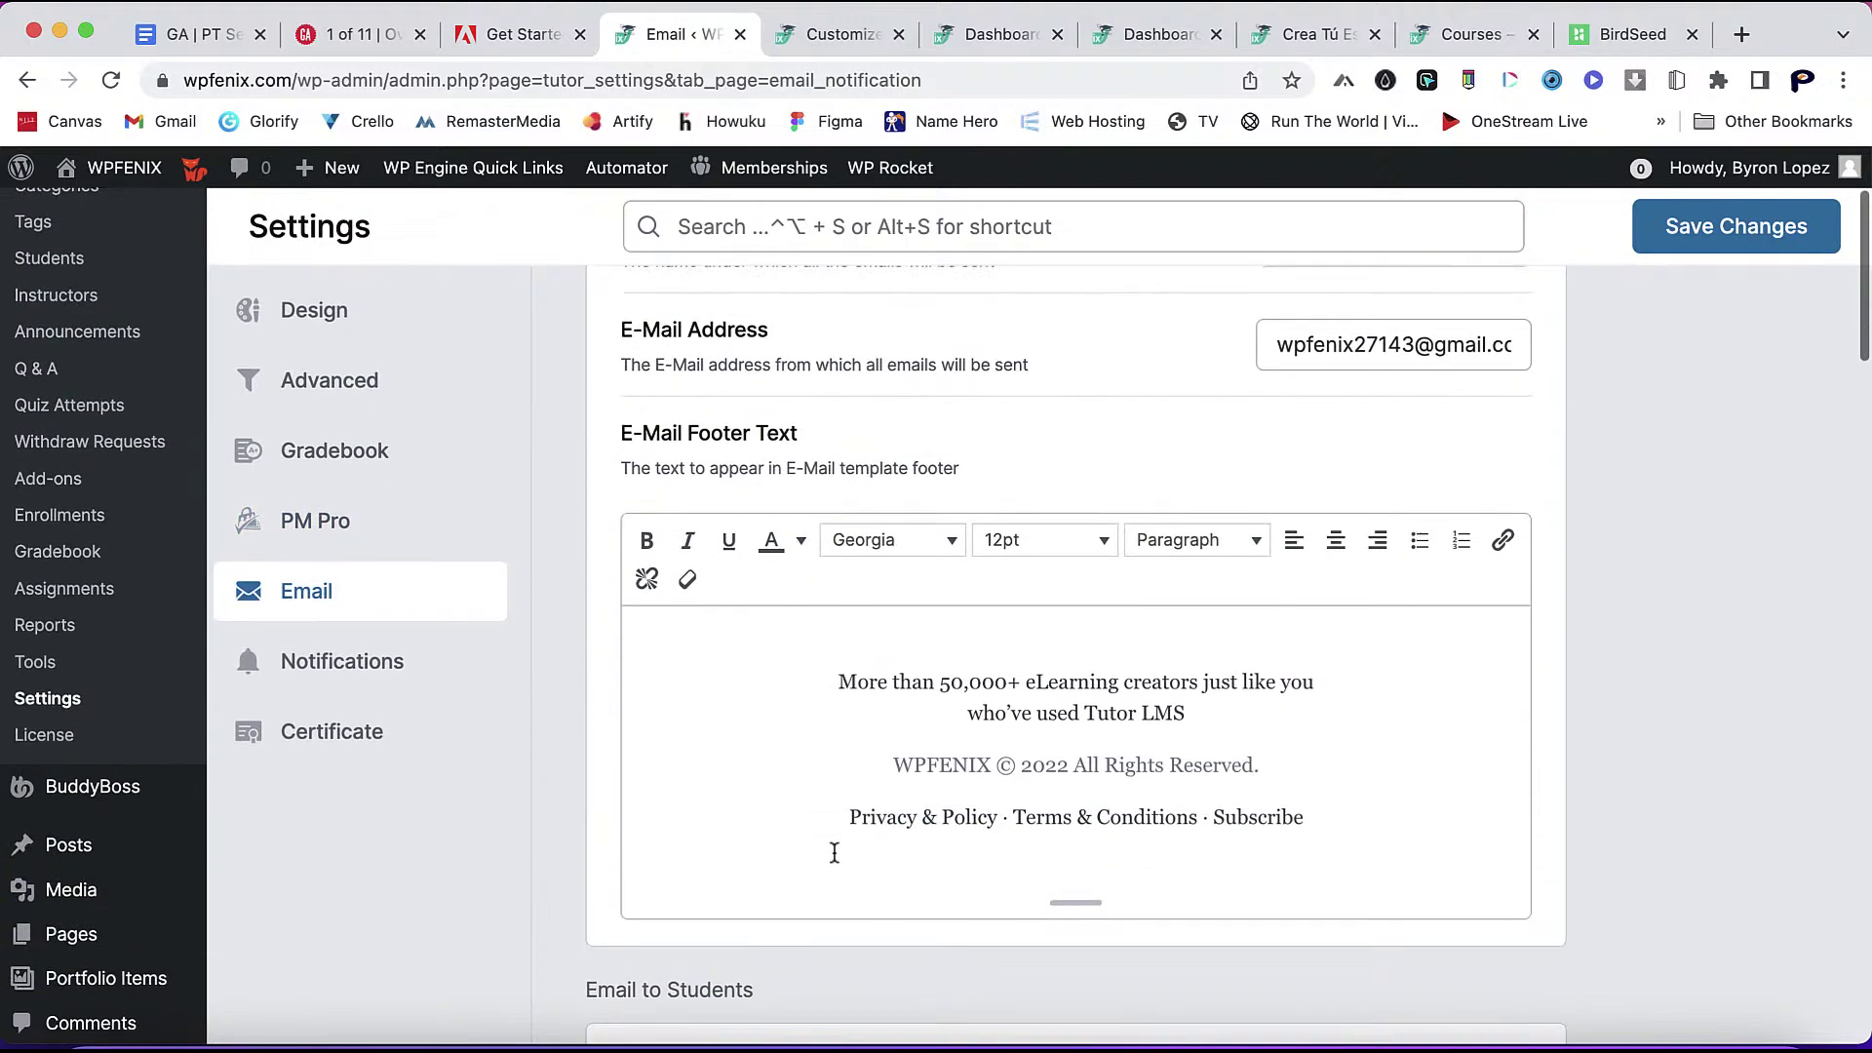
{"action": "scroll", "coordinate": [902, 366], "scroll_direction": "up", "scroll_amount": 2}
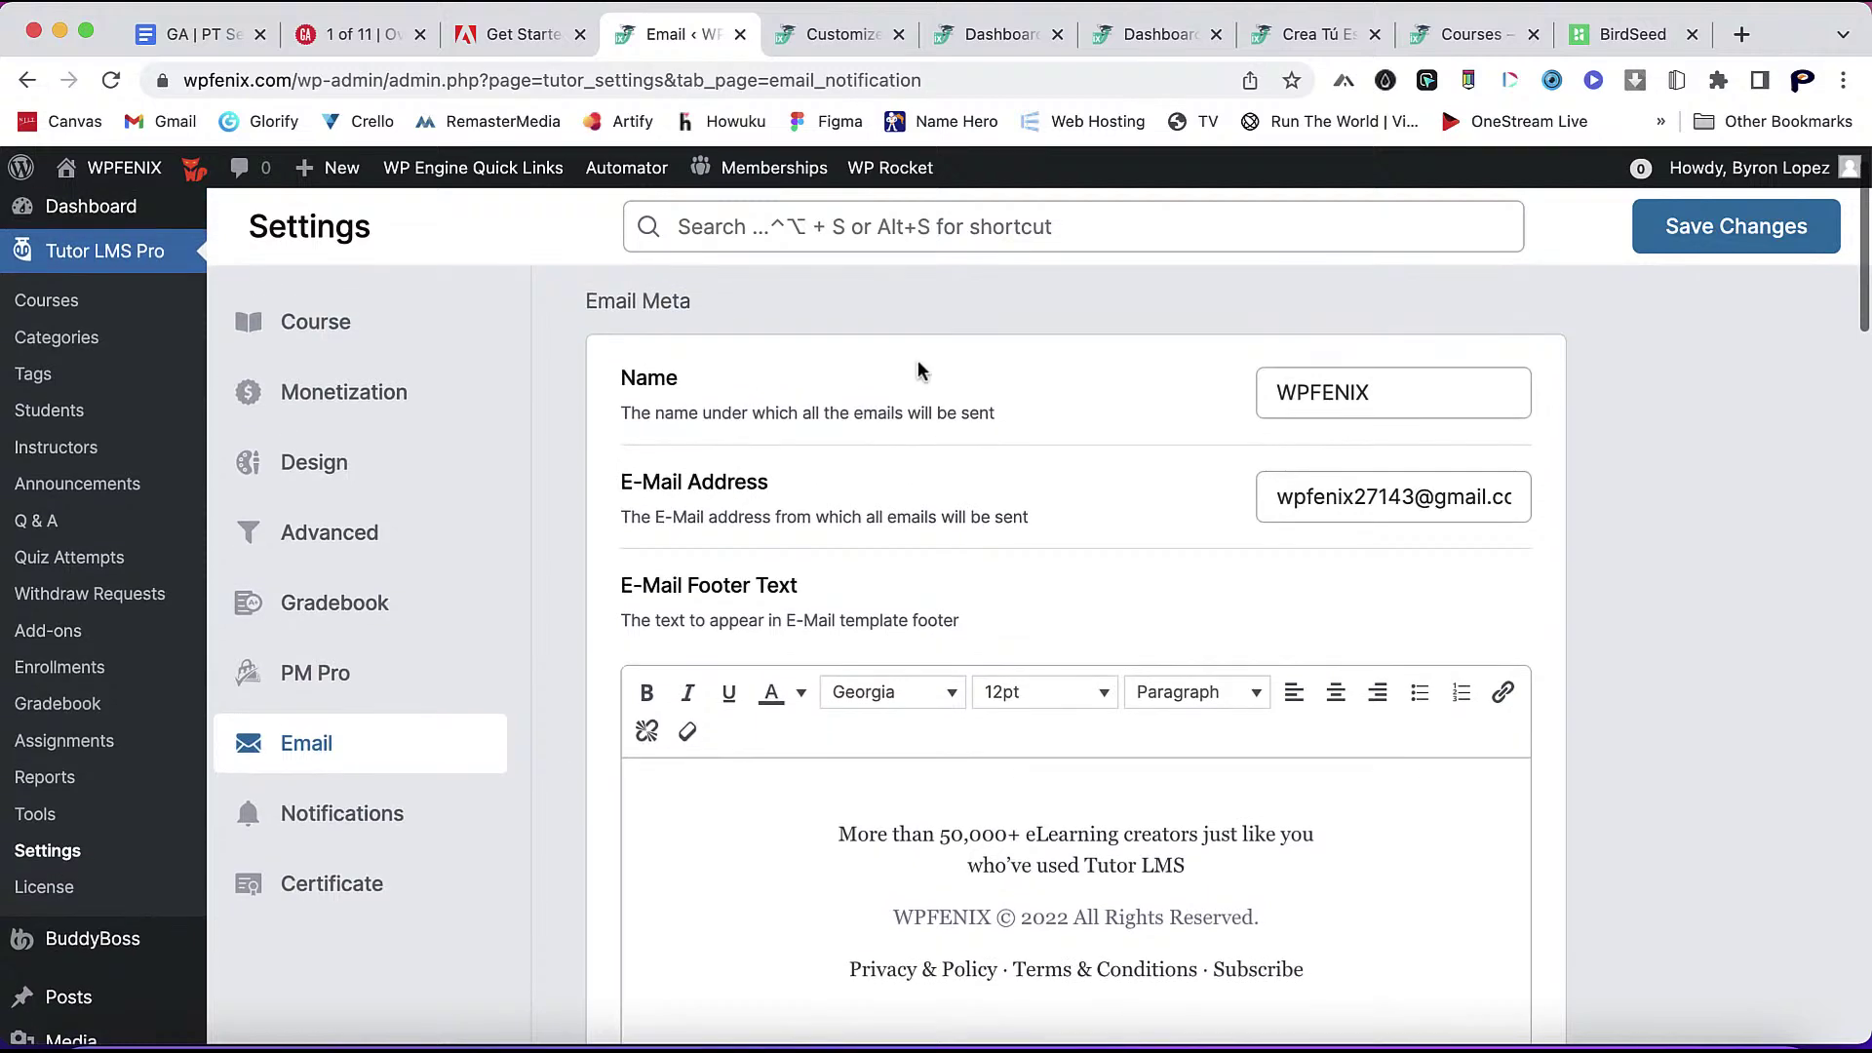
- Enable On Site and Push alerts for all student notification events, enrollment through course removal
{"action": "left_click", "coordinate": [394, 823]}
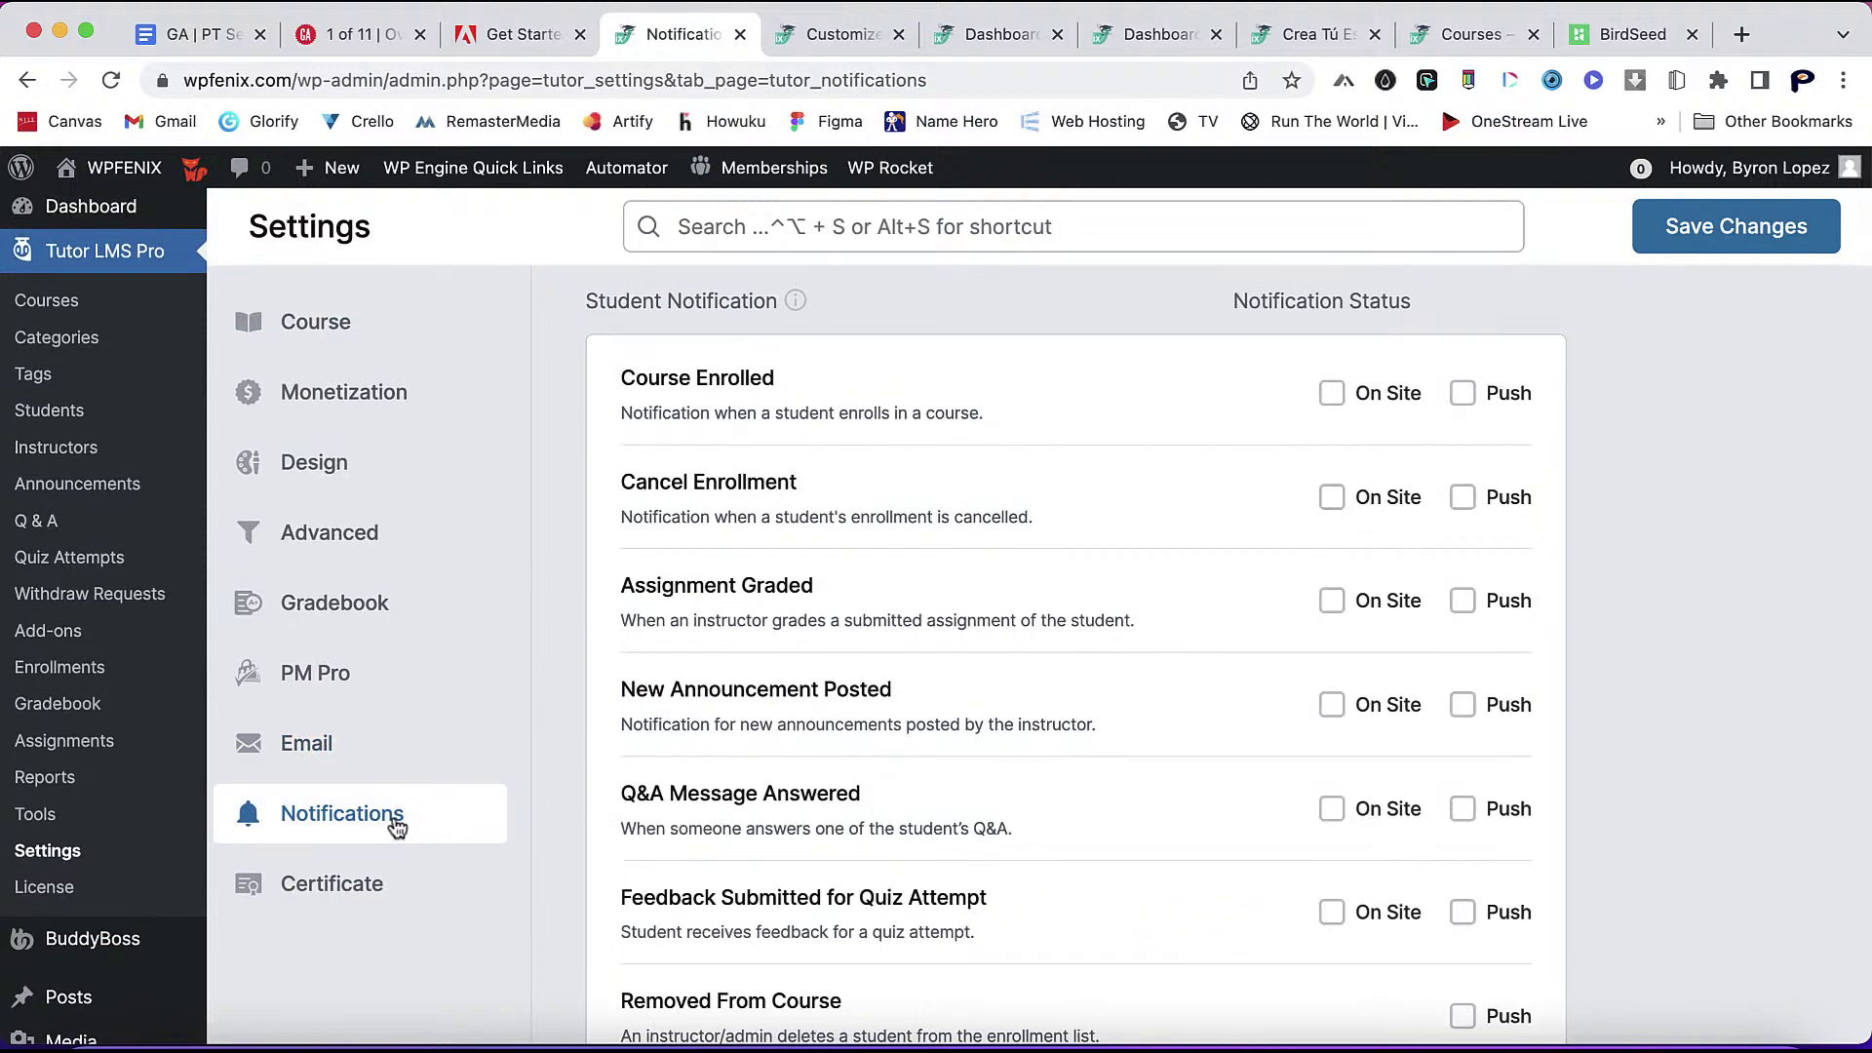
{"action": "left_click", "coordinate": [1333, 400]}
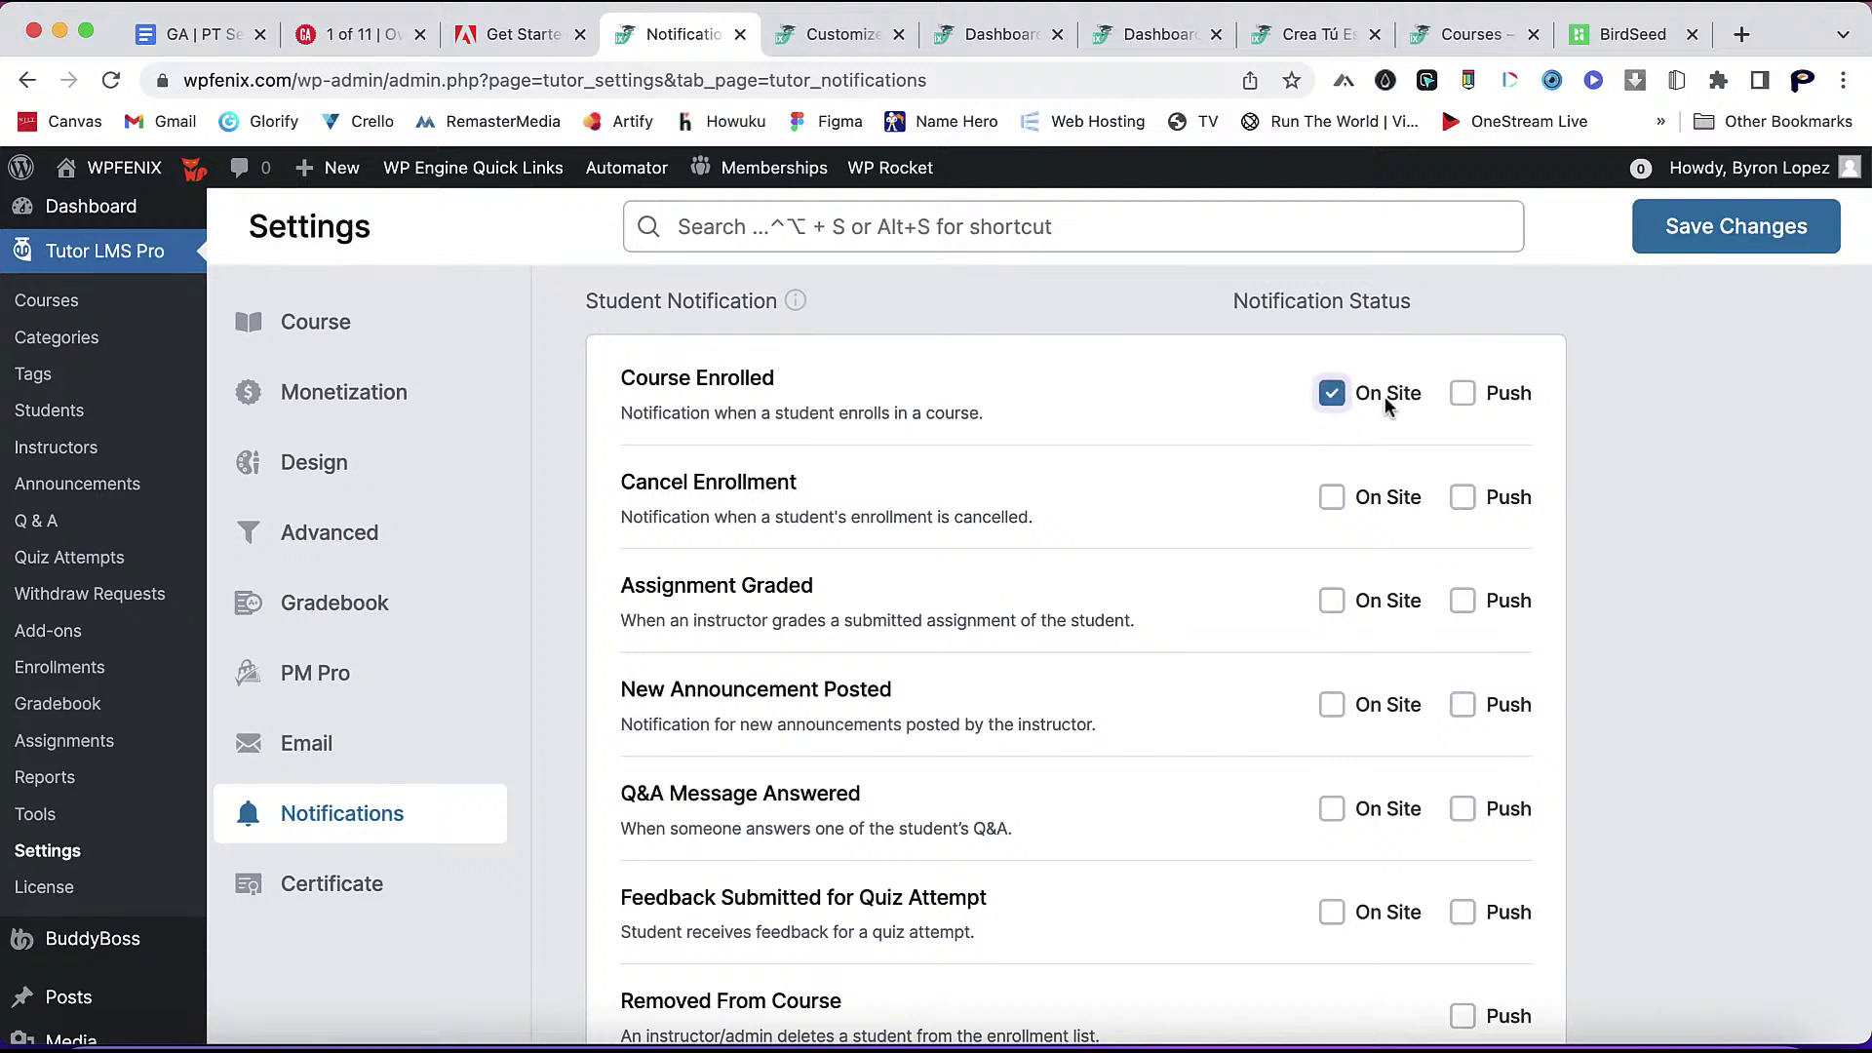
{"action": "left_click", "coordinate": [1462, 395]}
{"action": "left_click", "coordinate": [1333, 499]}
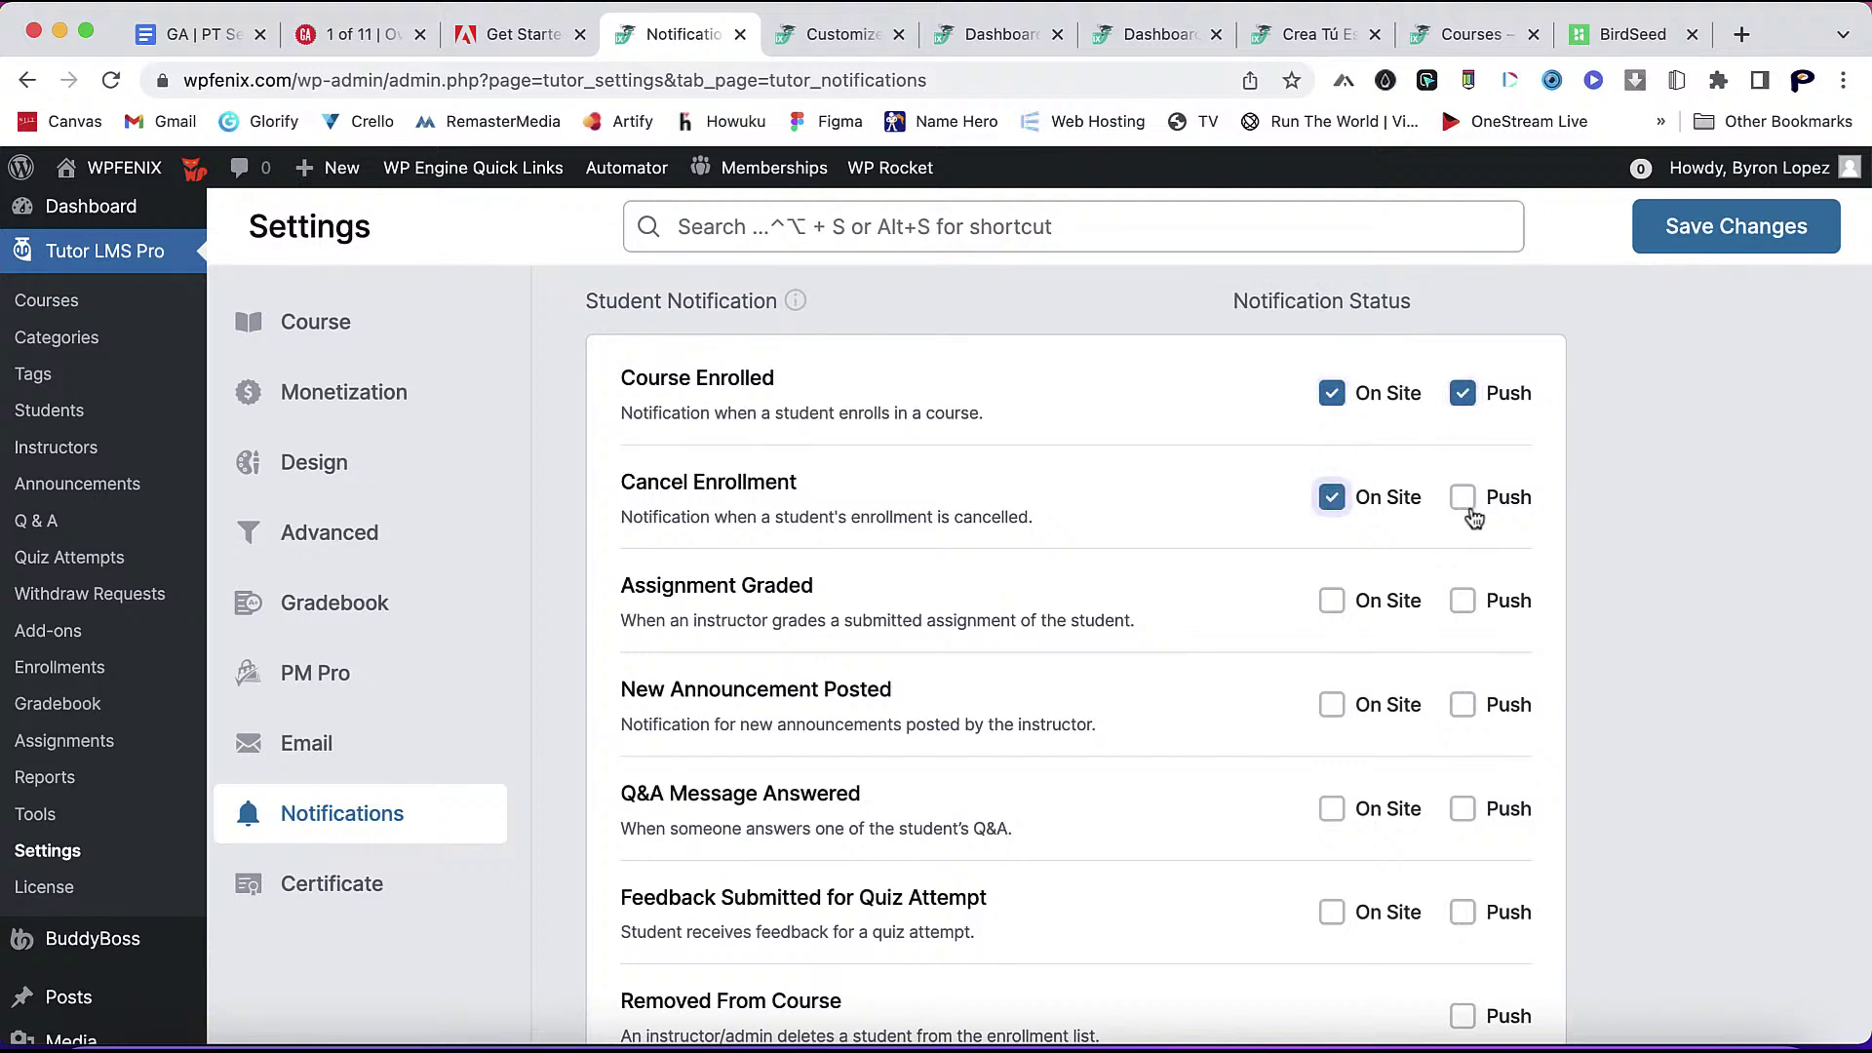
{"action": "left_click", "coordinate": [1463, 499]}
{"action": "left_click", "coordinate": [1336, 600]}
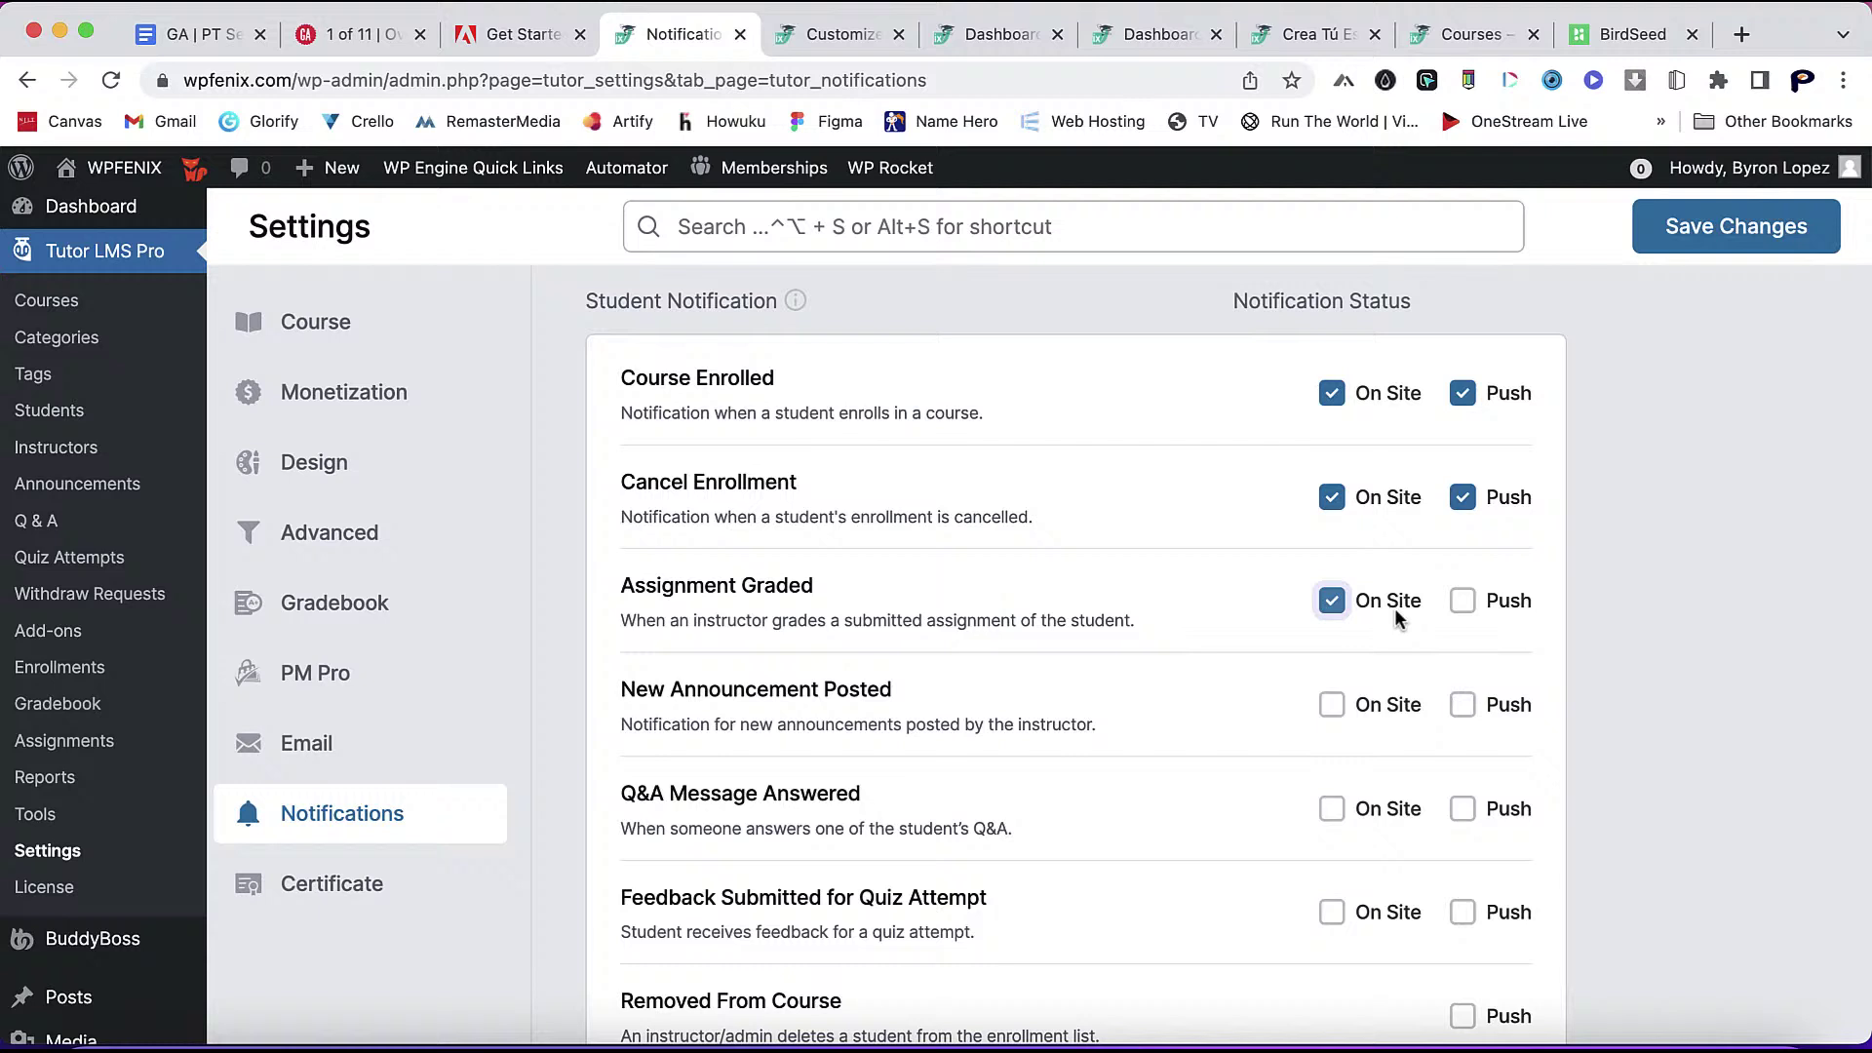
{"action": "left_click", "coordinate": [1468, 610]}
{"action": "left_click", "coordinate": [1338, 708]}
{"action": "left_click", "coordinate": [1462, 717]}
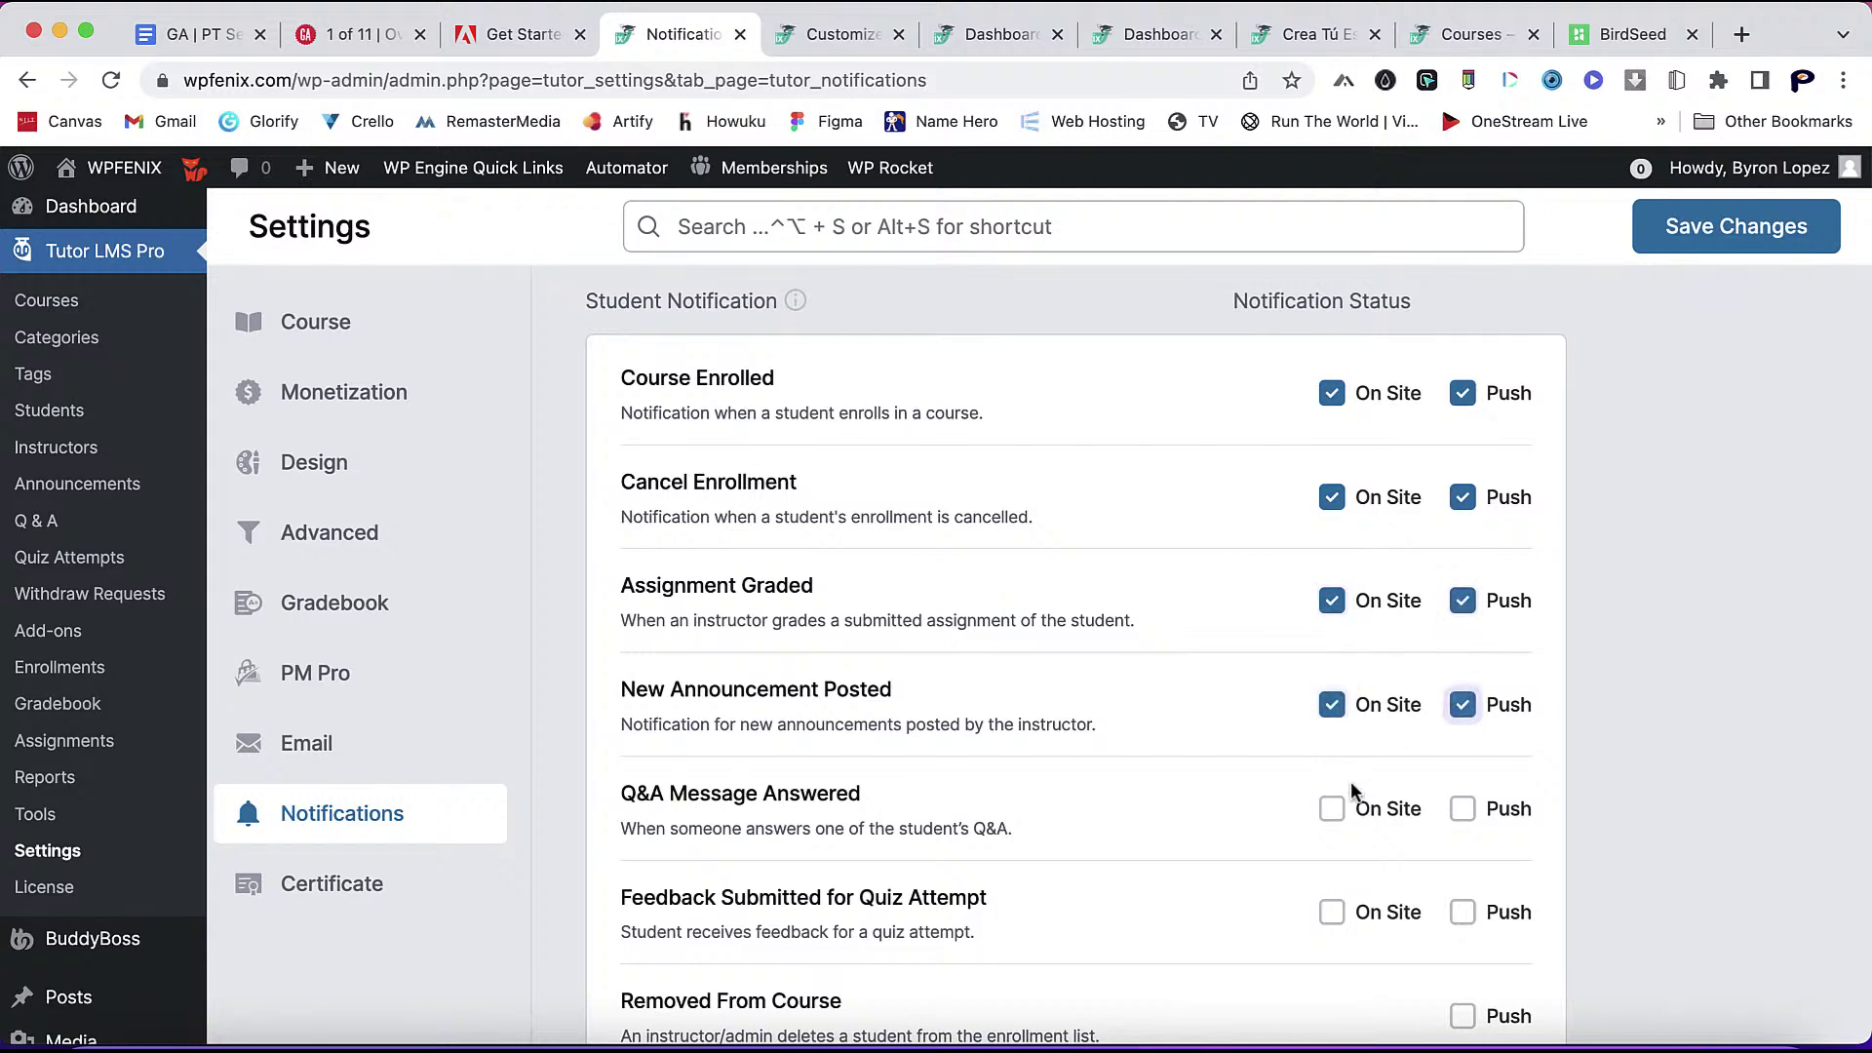
{"action": "left_click", "coordinate": [1329, 813]}
{"action": "left_click", "coordinate": [1462, 810]}
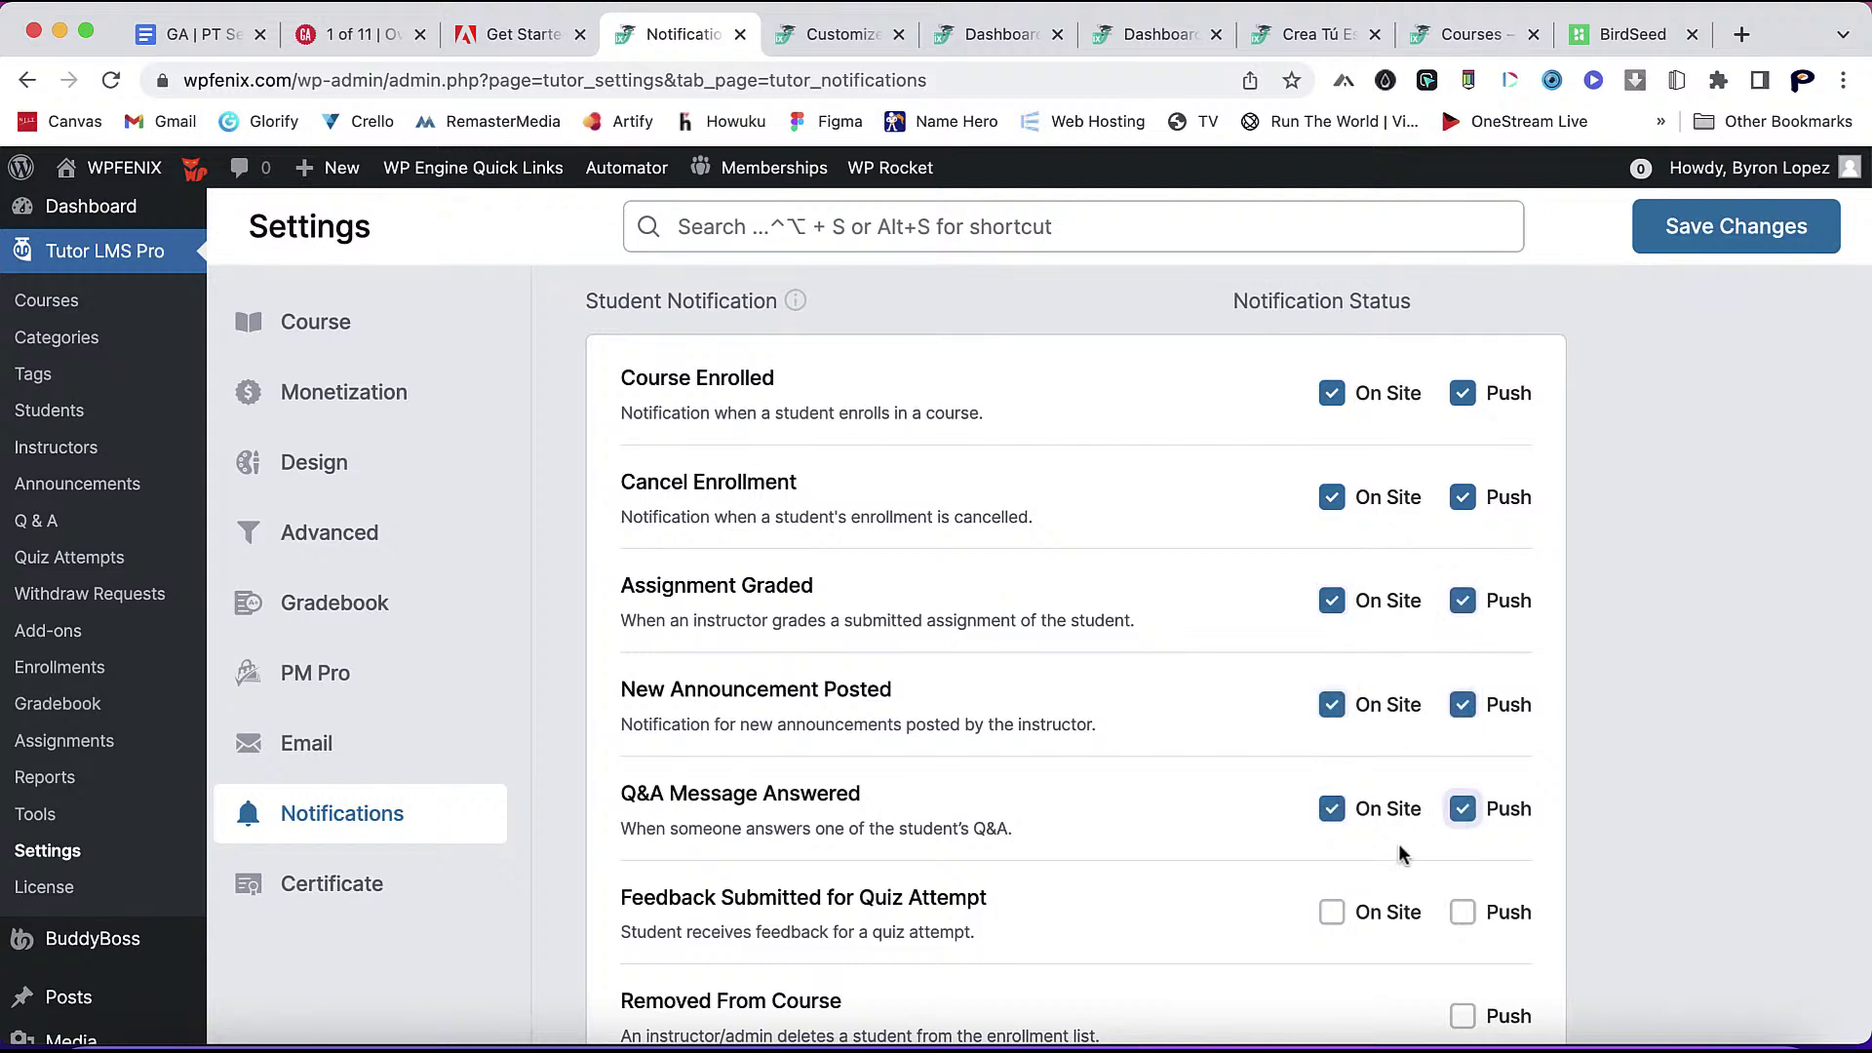
{"action": "left_click", "coordinate": [1333, 915]}
{"action": "left_click", "coordinate": [1463, 913]}
{"action": "scroll", "coordinate": [1463, 923], "scroll_direction": "down", "scroll_amount": 3}
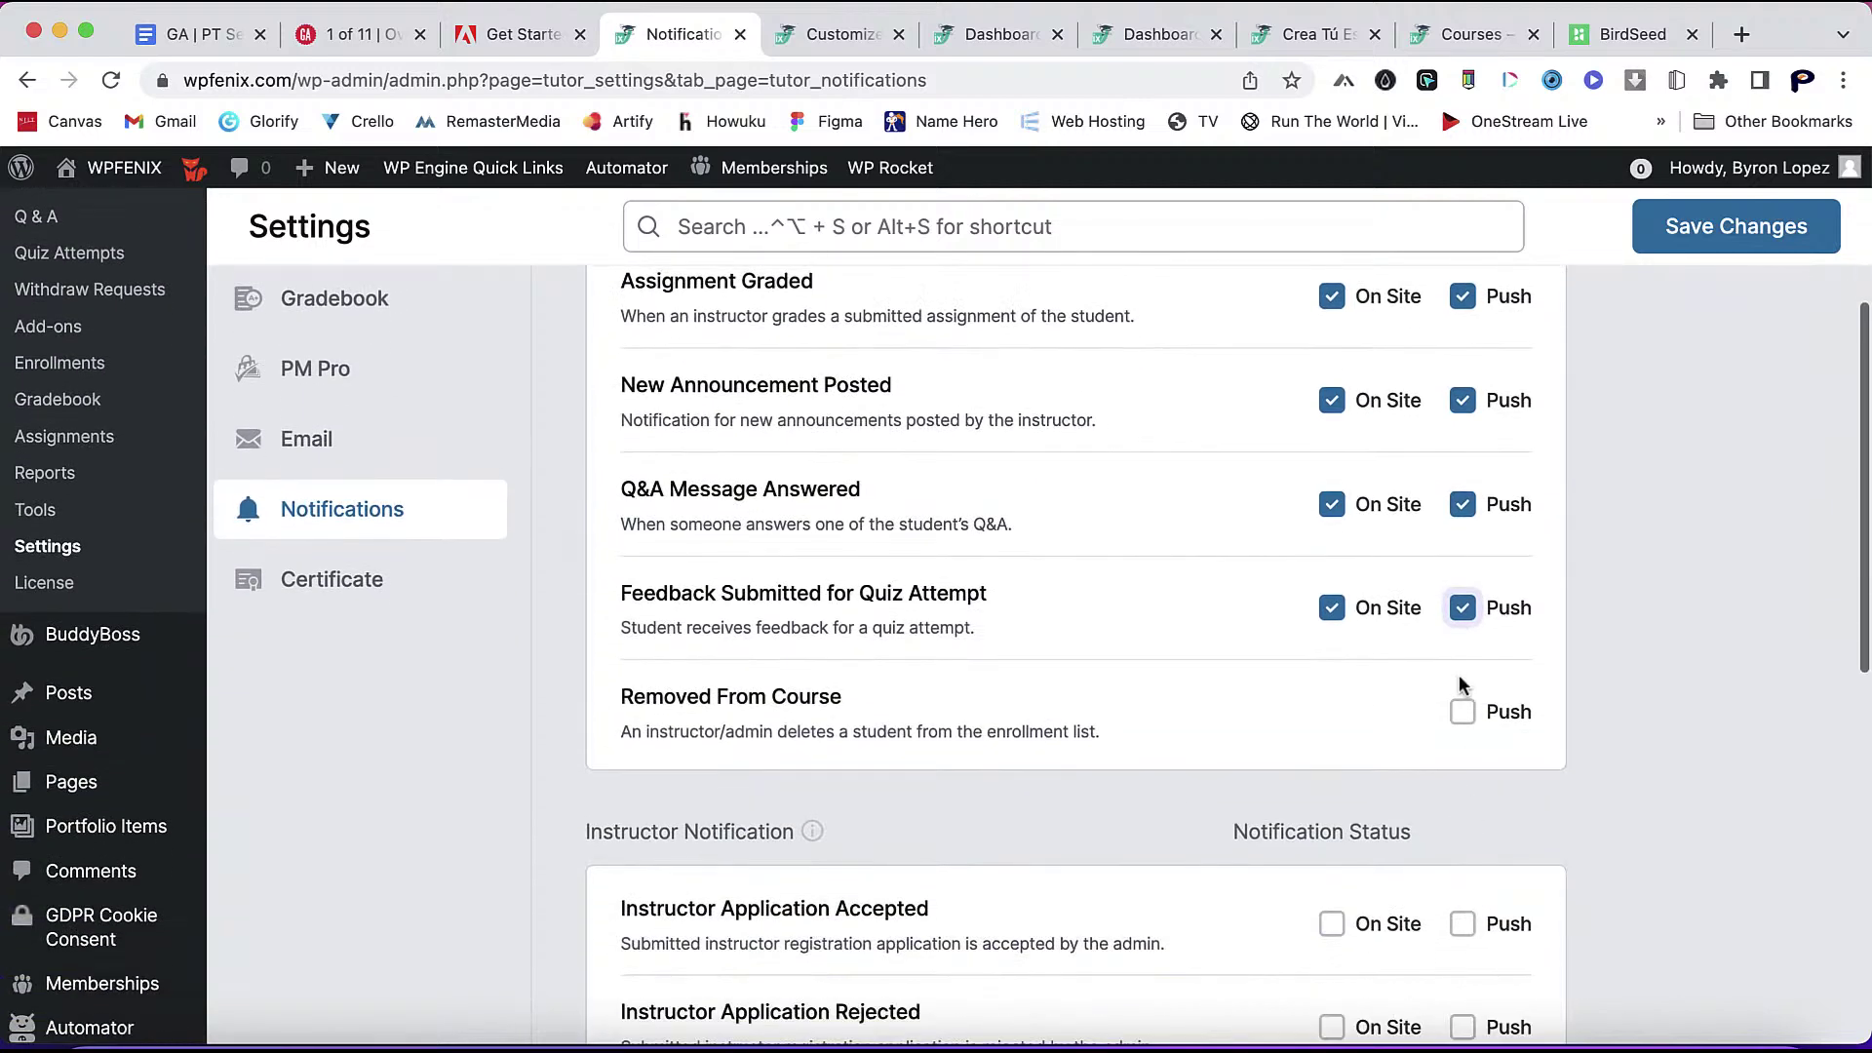
{"action": "left_click", "coordinate": [1462, 710]}
- Enable On Site and Push alerts for accepted, rejected and received instructor applications
{"action": "scroll", "coordinate": [1407, 753], "scroll_direction": "down", "scroll_amount": 2}
{"action": "scroll", "coordinate": [1407, 753], "scroll_direction": "down", "scroll_amount": 2}
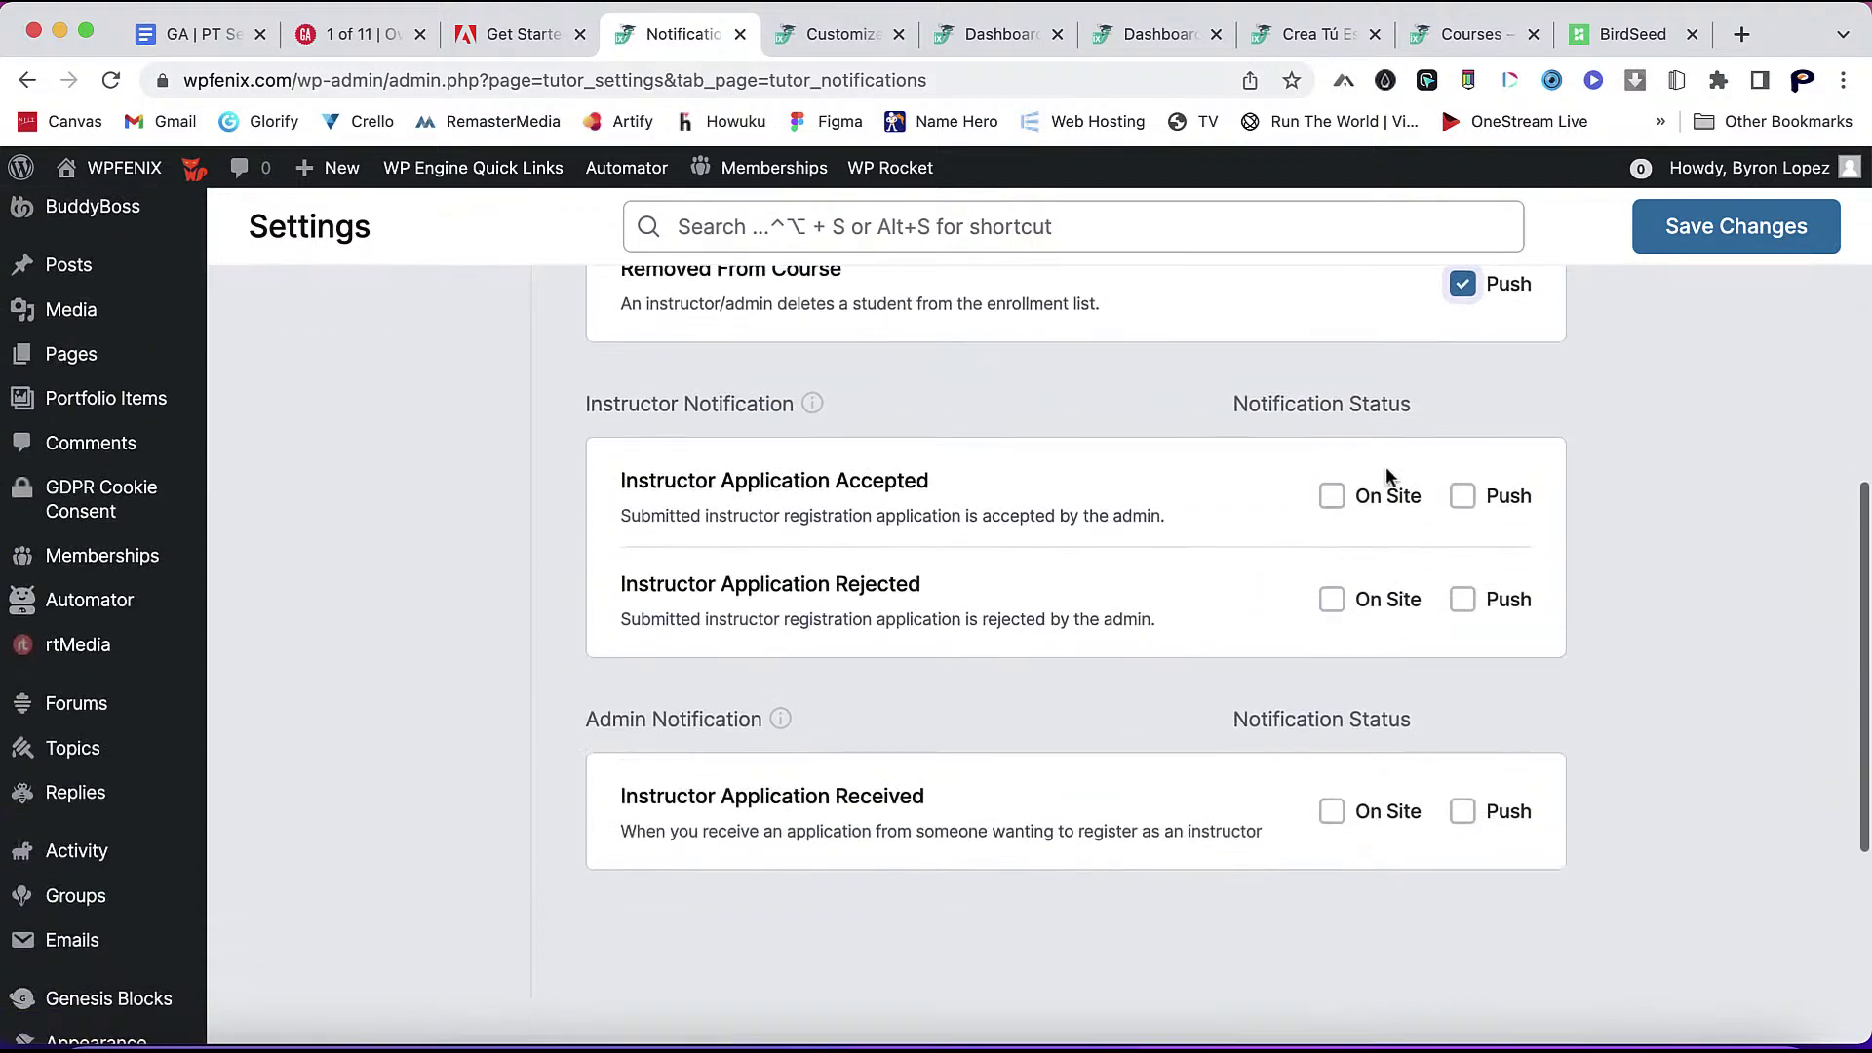
{"action": "left_click", "coordinate": [1331, 496]}
{"action": "left_click", "coordinate": [1462, 497]}
{"action": "left_click", "coordinate": [1334, 601]}
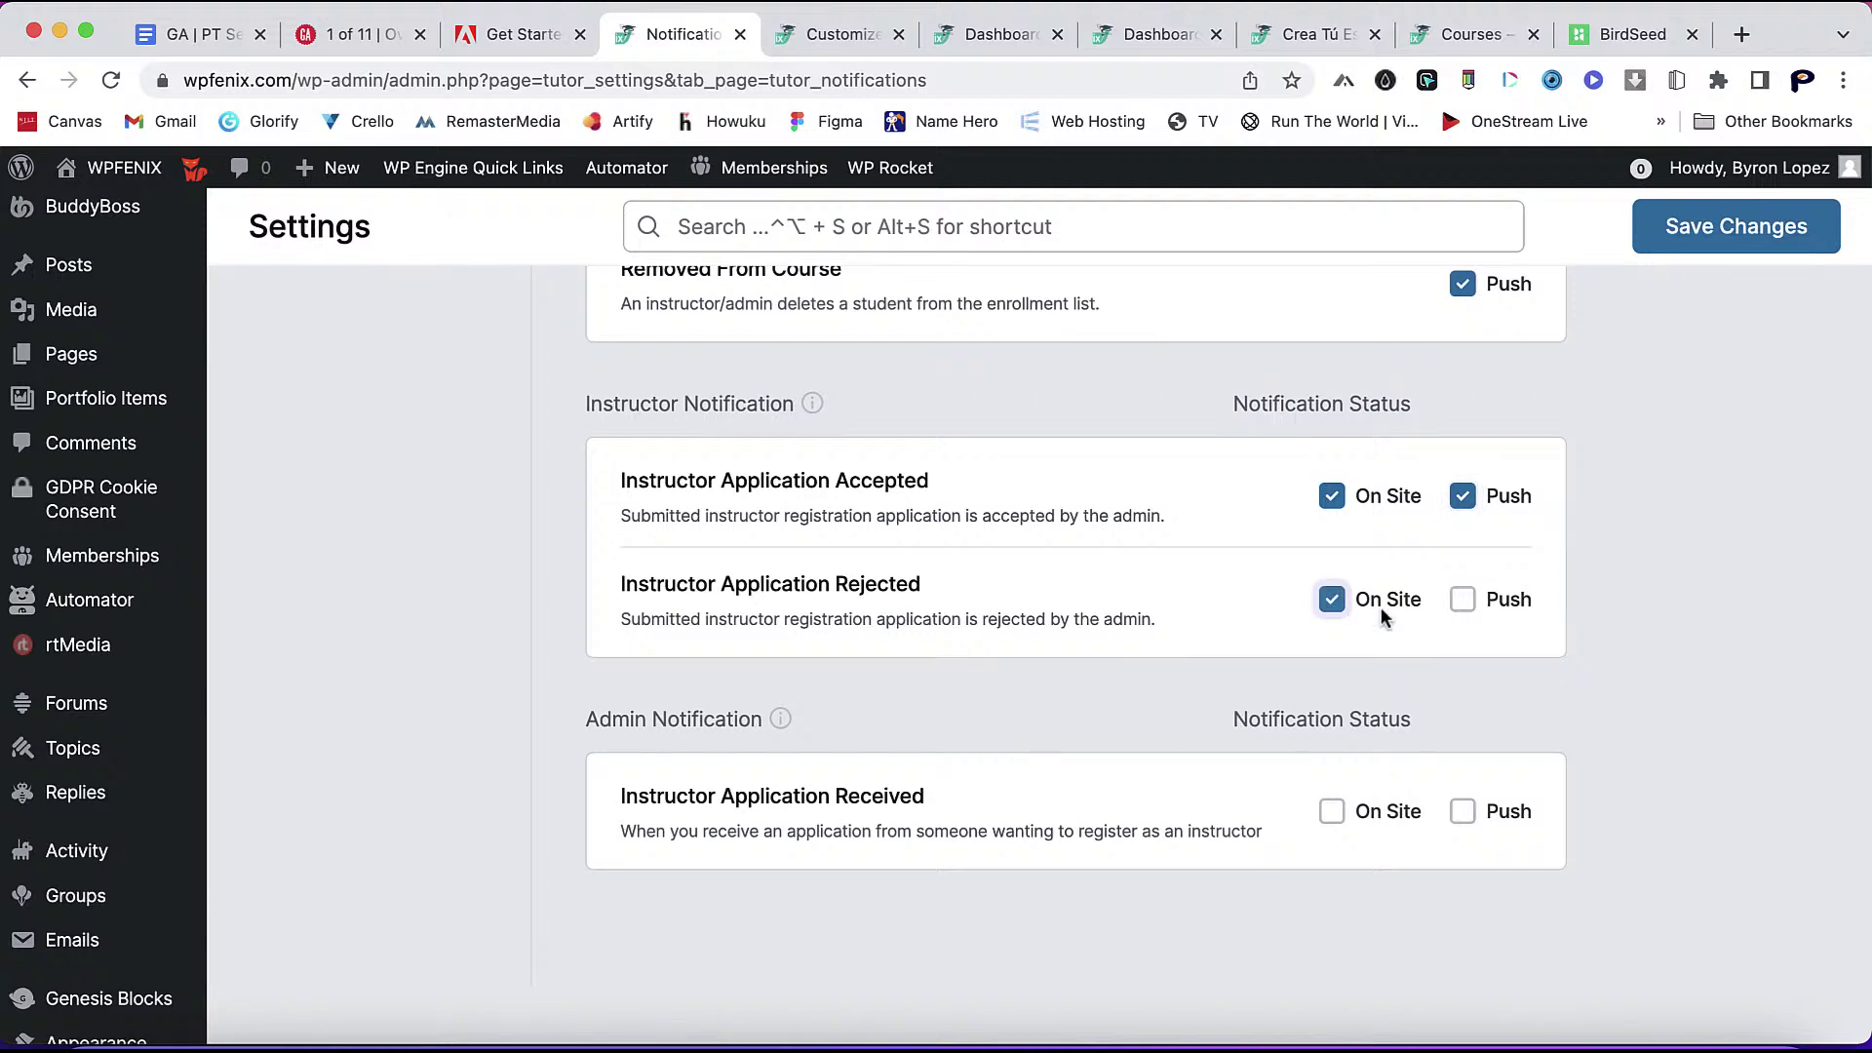
{"action": "left_click", "coordinate": [1466, 605]}
{"action": "left_click", "coordinate": [1332, 813]}
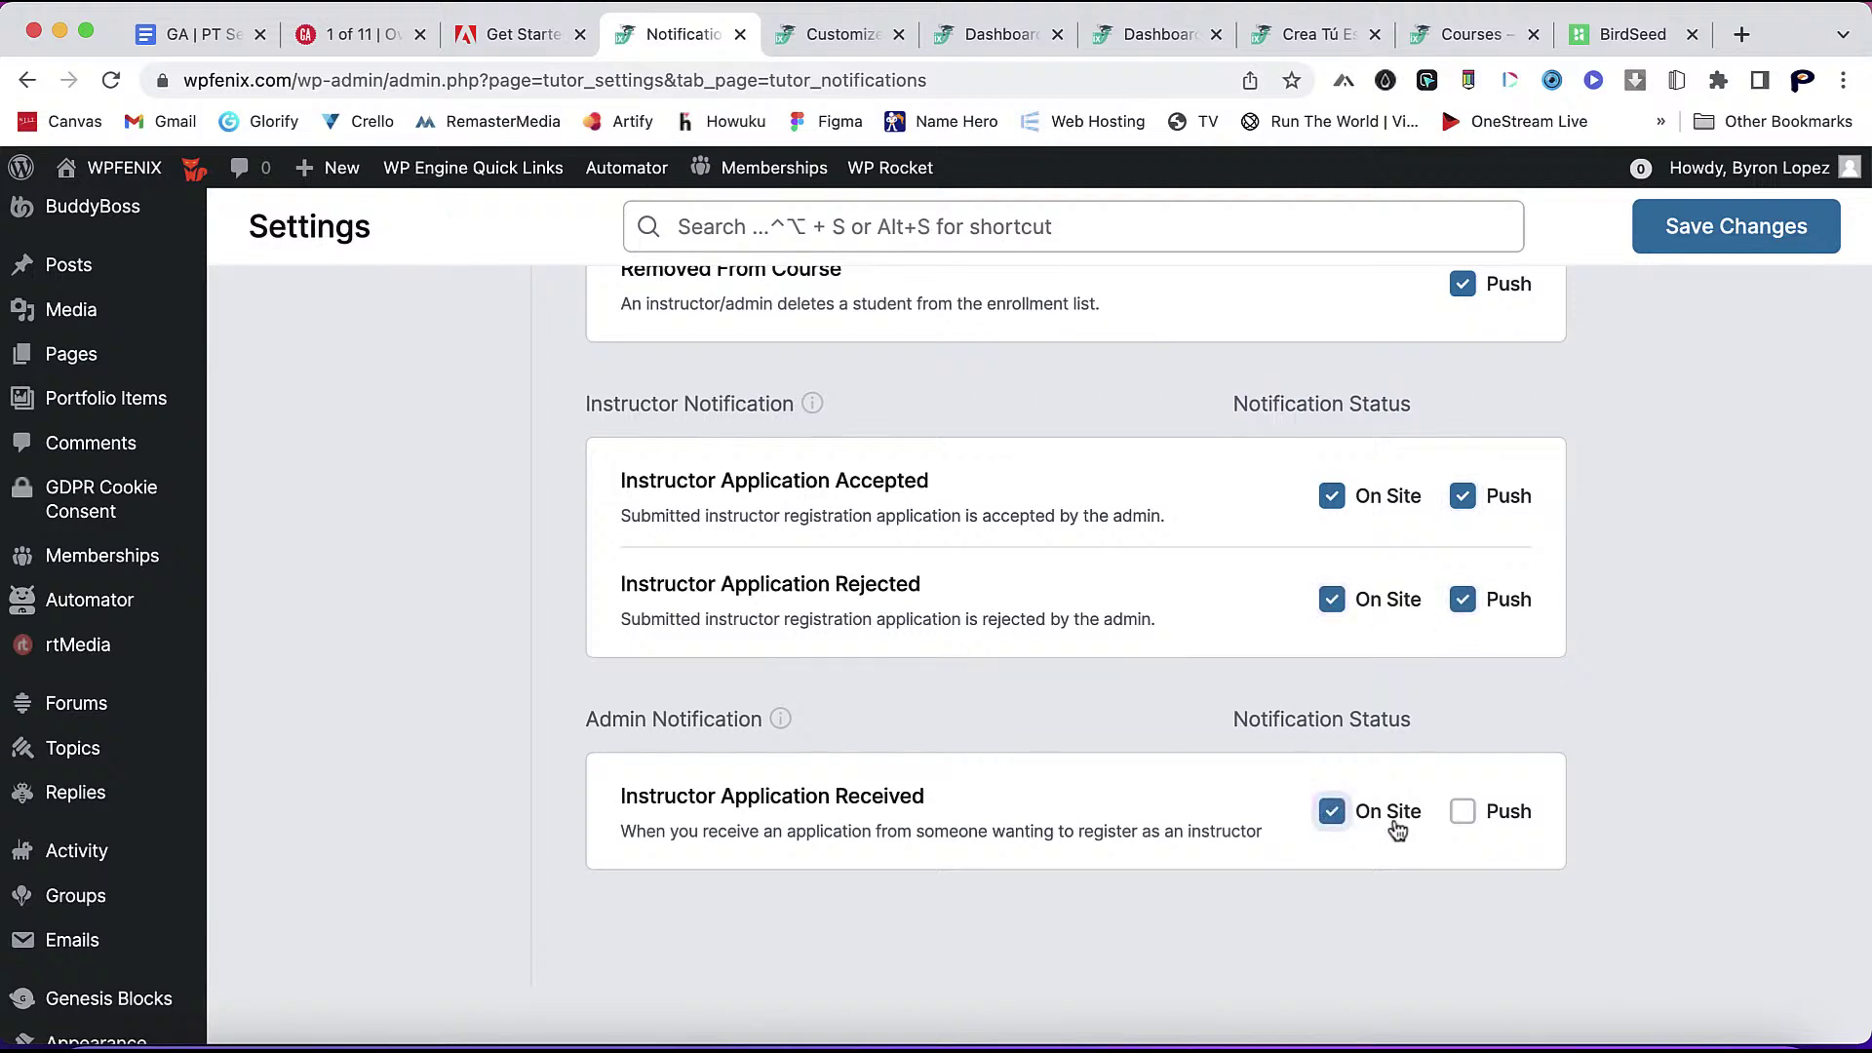
{"action": "left_click", "coordinate": [1463, 813]}
- Save the Tutor settings after a stop on the Certificate page, then return to the learner dashboard
{"action": "scroll", "coordinate": [1432, 575], "scroll_direction": "up", "scroll_amount": 10}
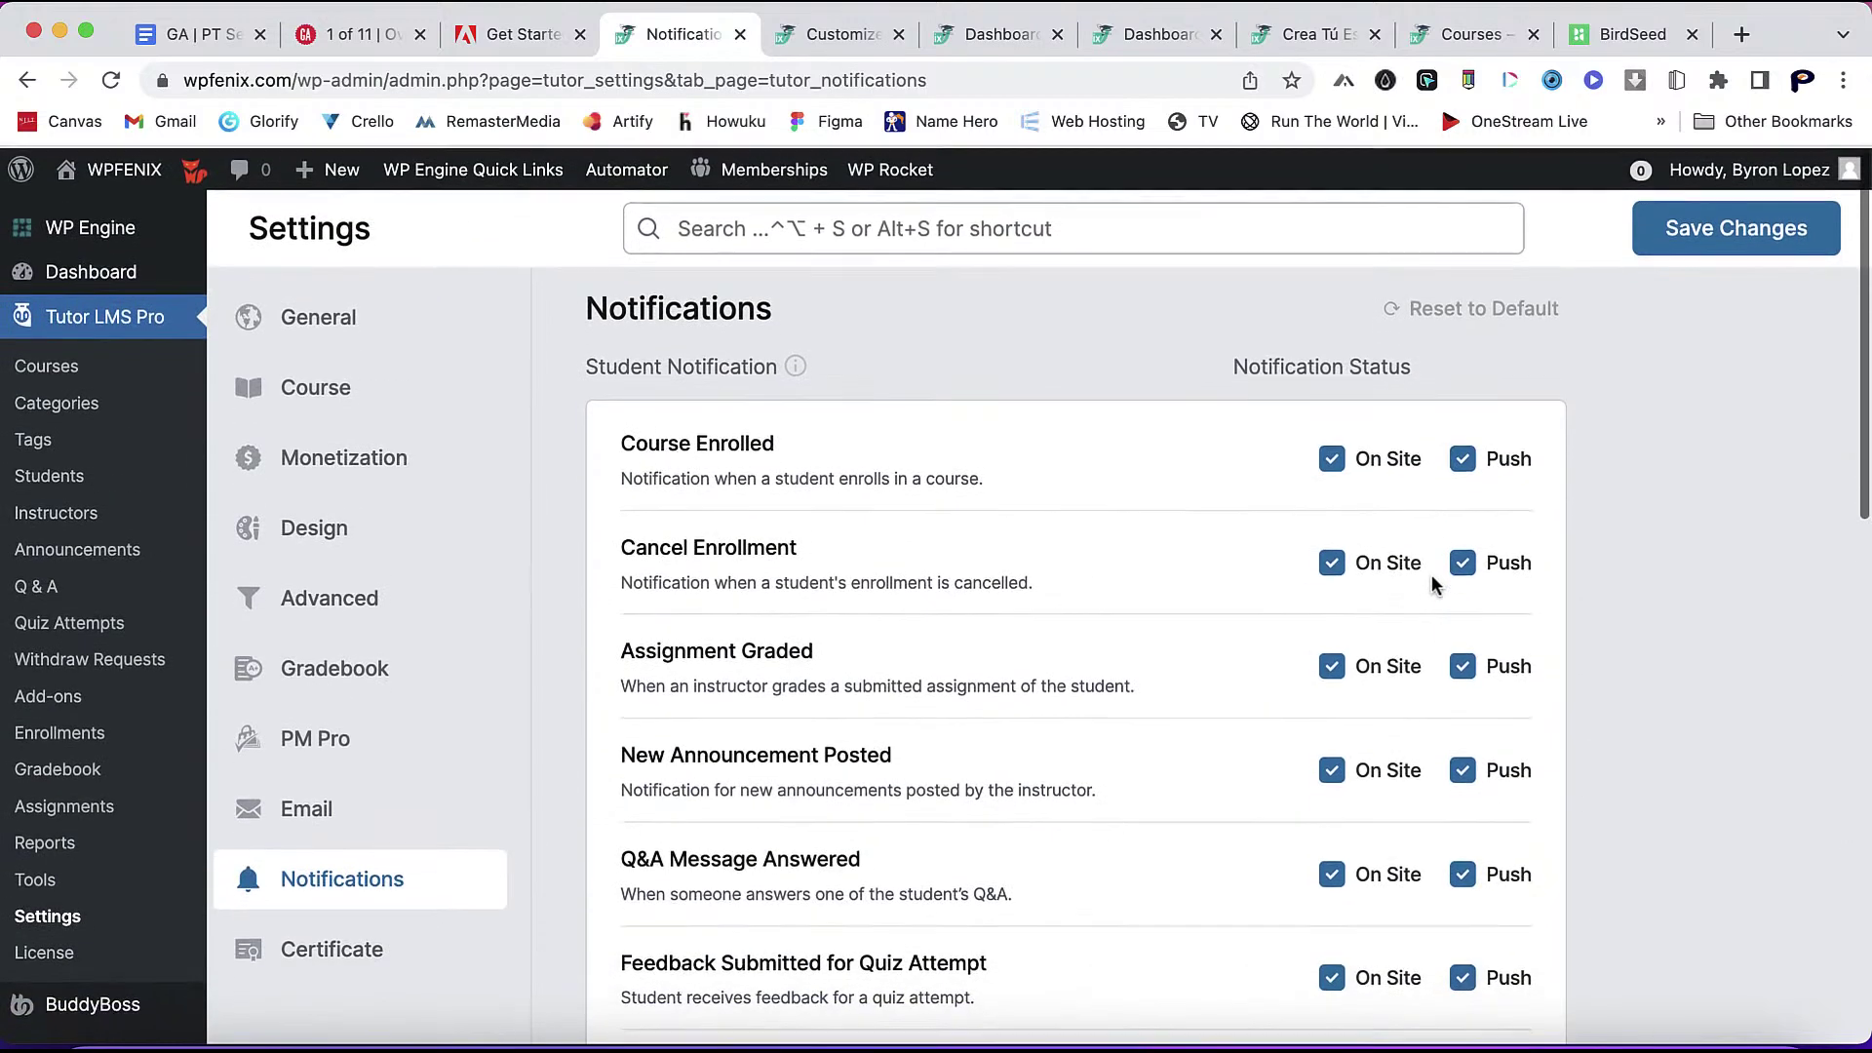
{"action": "left_click", "coordinate": [366, 943]}
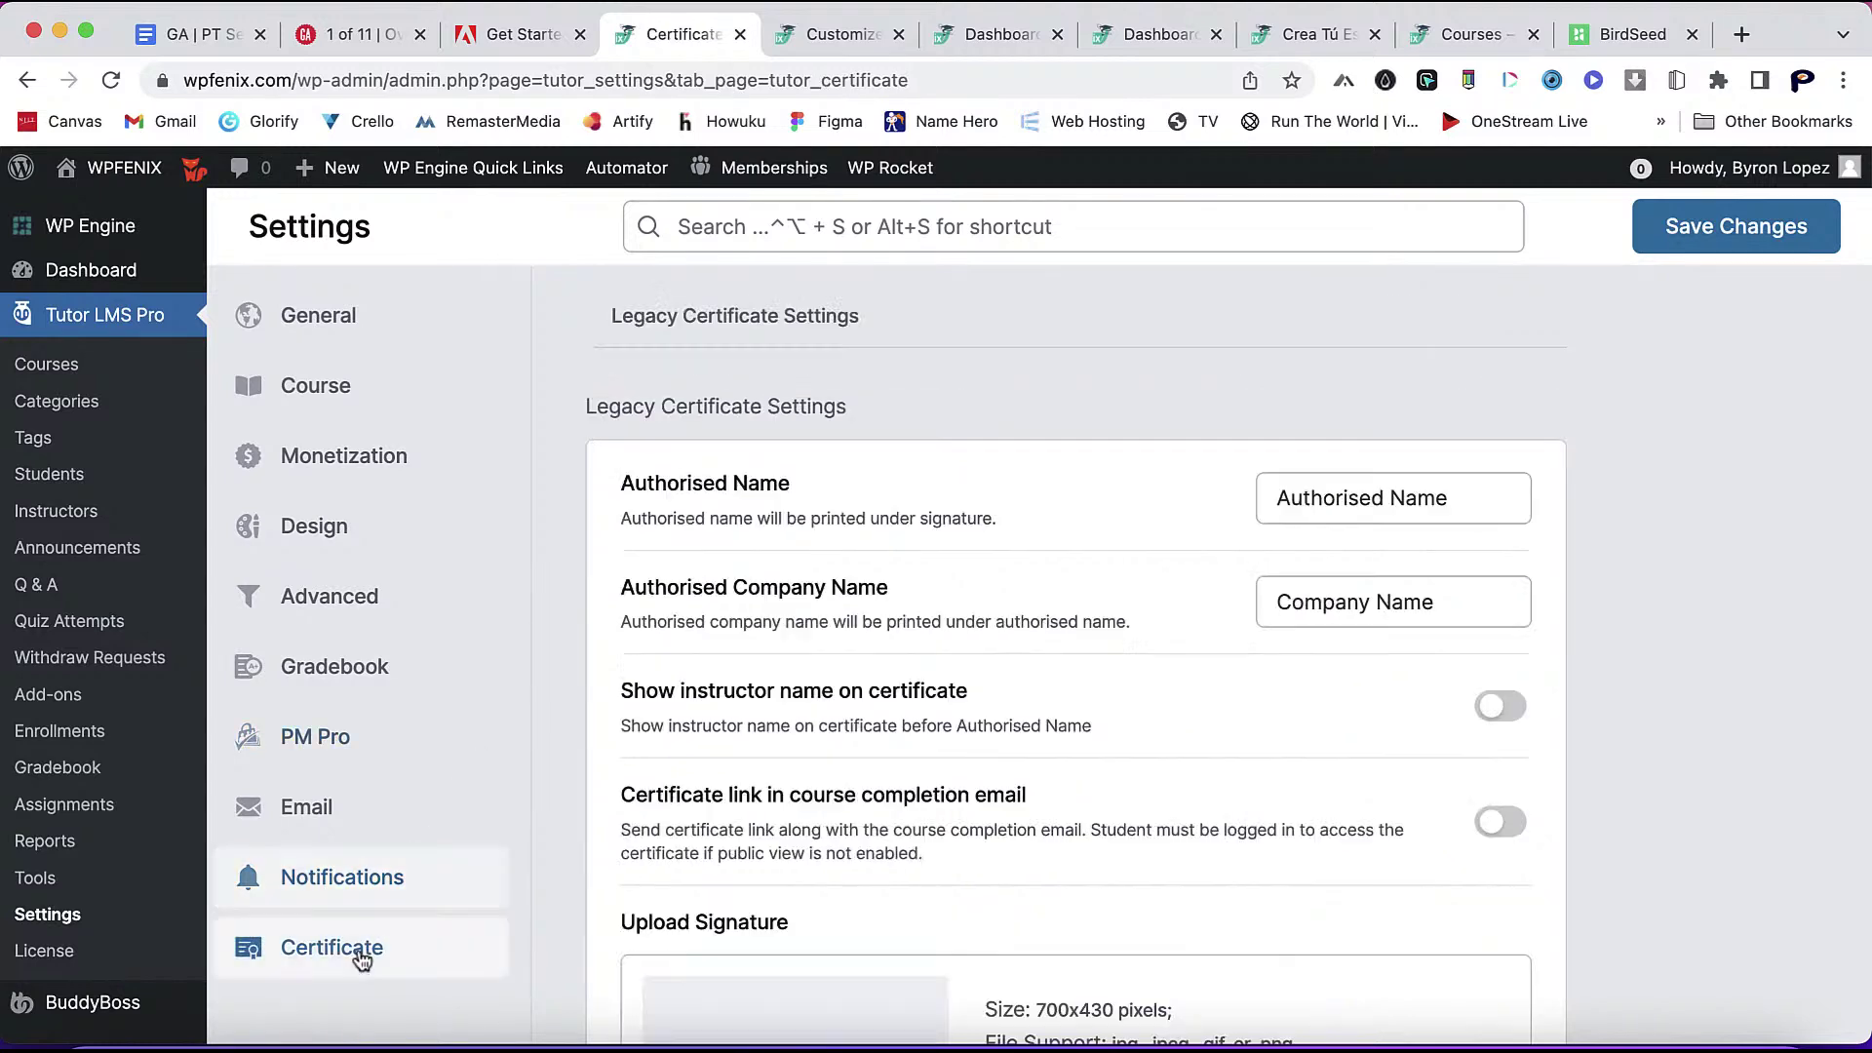
{"action": "scroll", "coordinate": [999, 907], "scroll_direction": "down", "scroll_amount": 2}
{"action": "scroll", "coordinate": [1000, 907], "scroll_direction": "down", "scroll_amount": 5}
{"action": "scroll", "coordinate": [1155, 618], "scroll_direction": "up", "scroll_amount": 6}
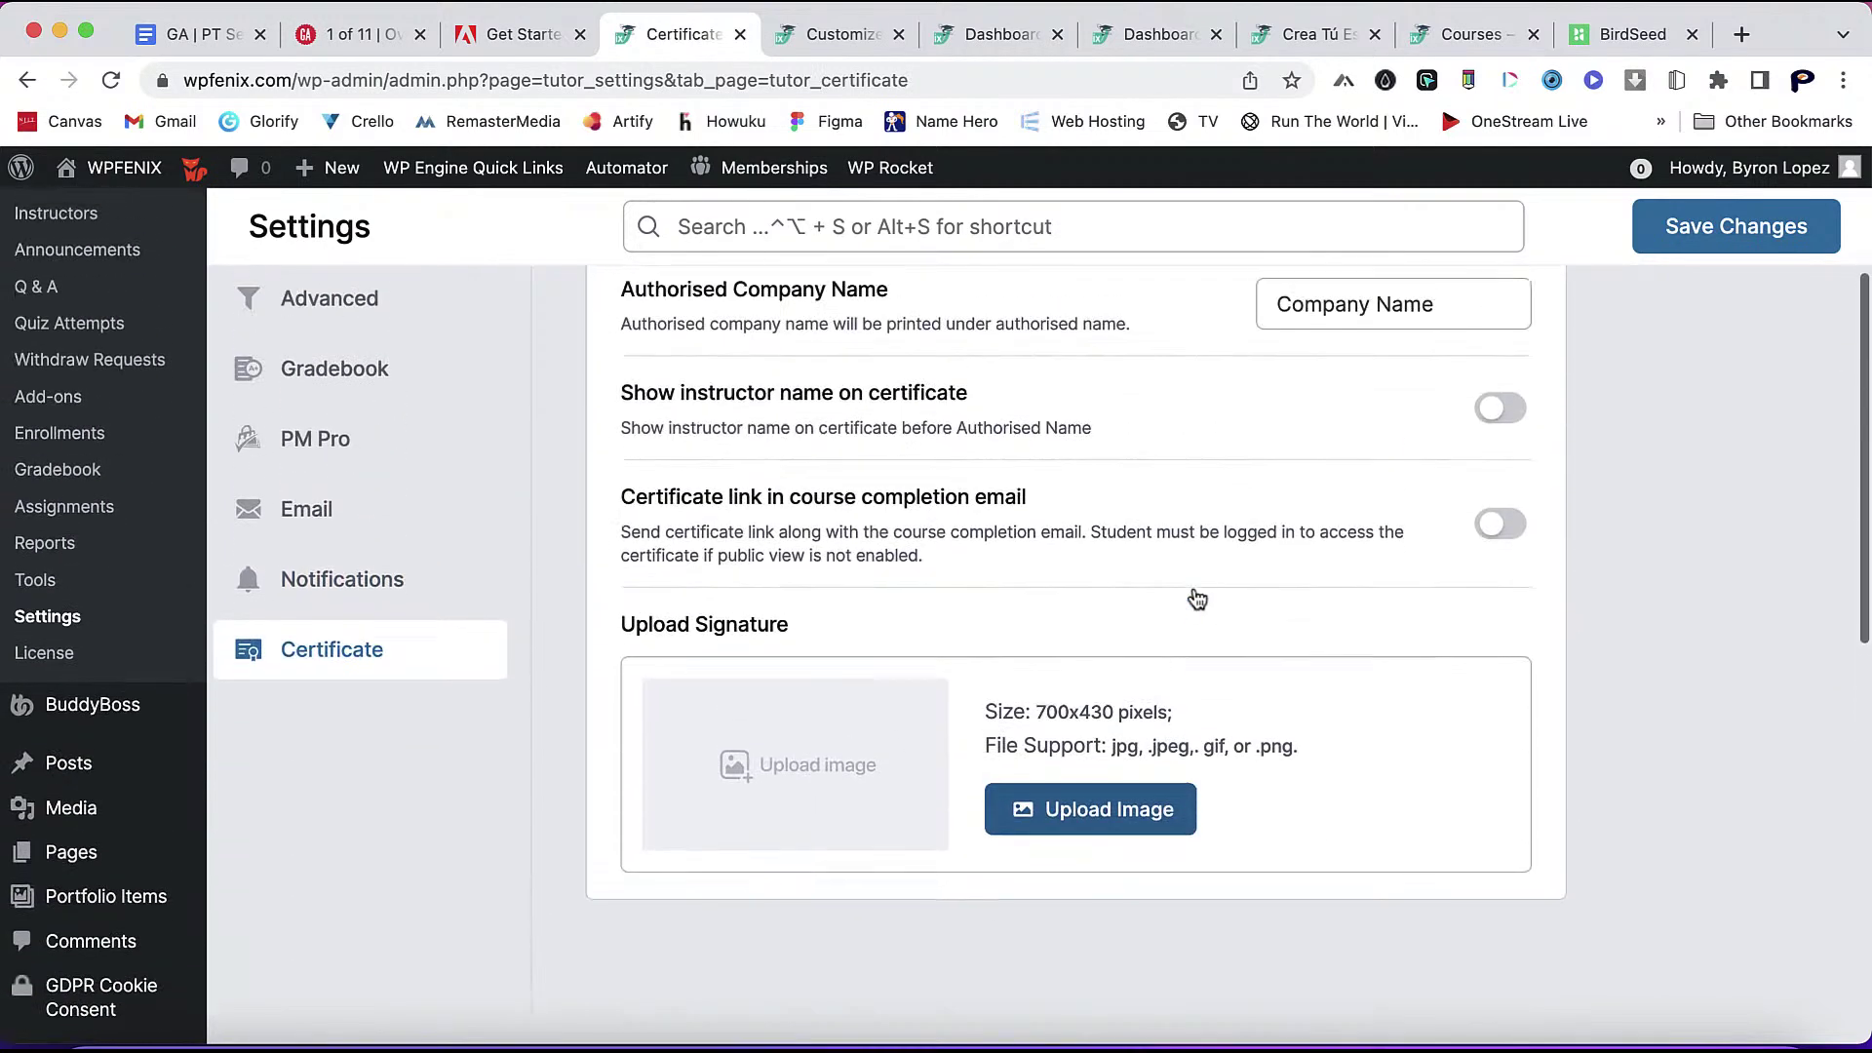
{"action": "scroll", "coordinate": [1139, 630], "scroll_direction": "down", "scroll_amount": 3}
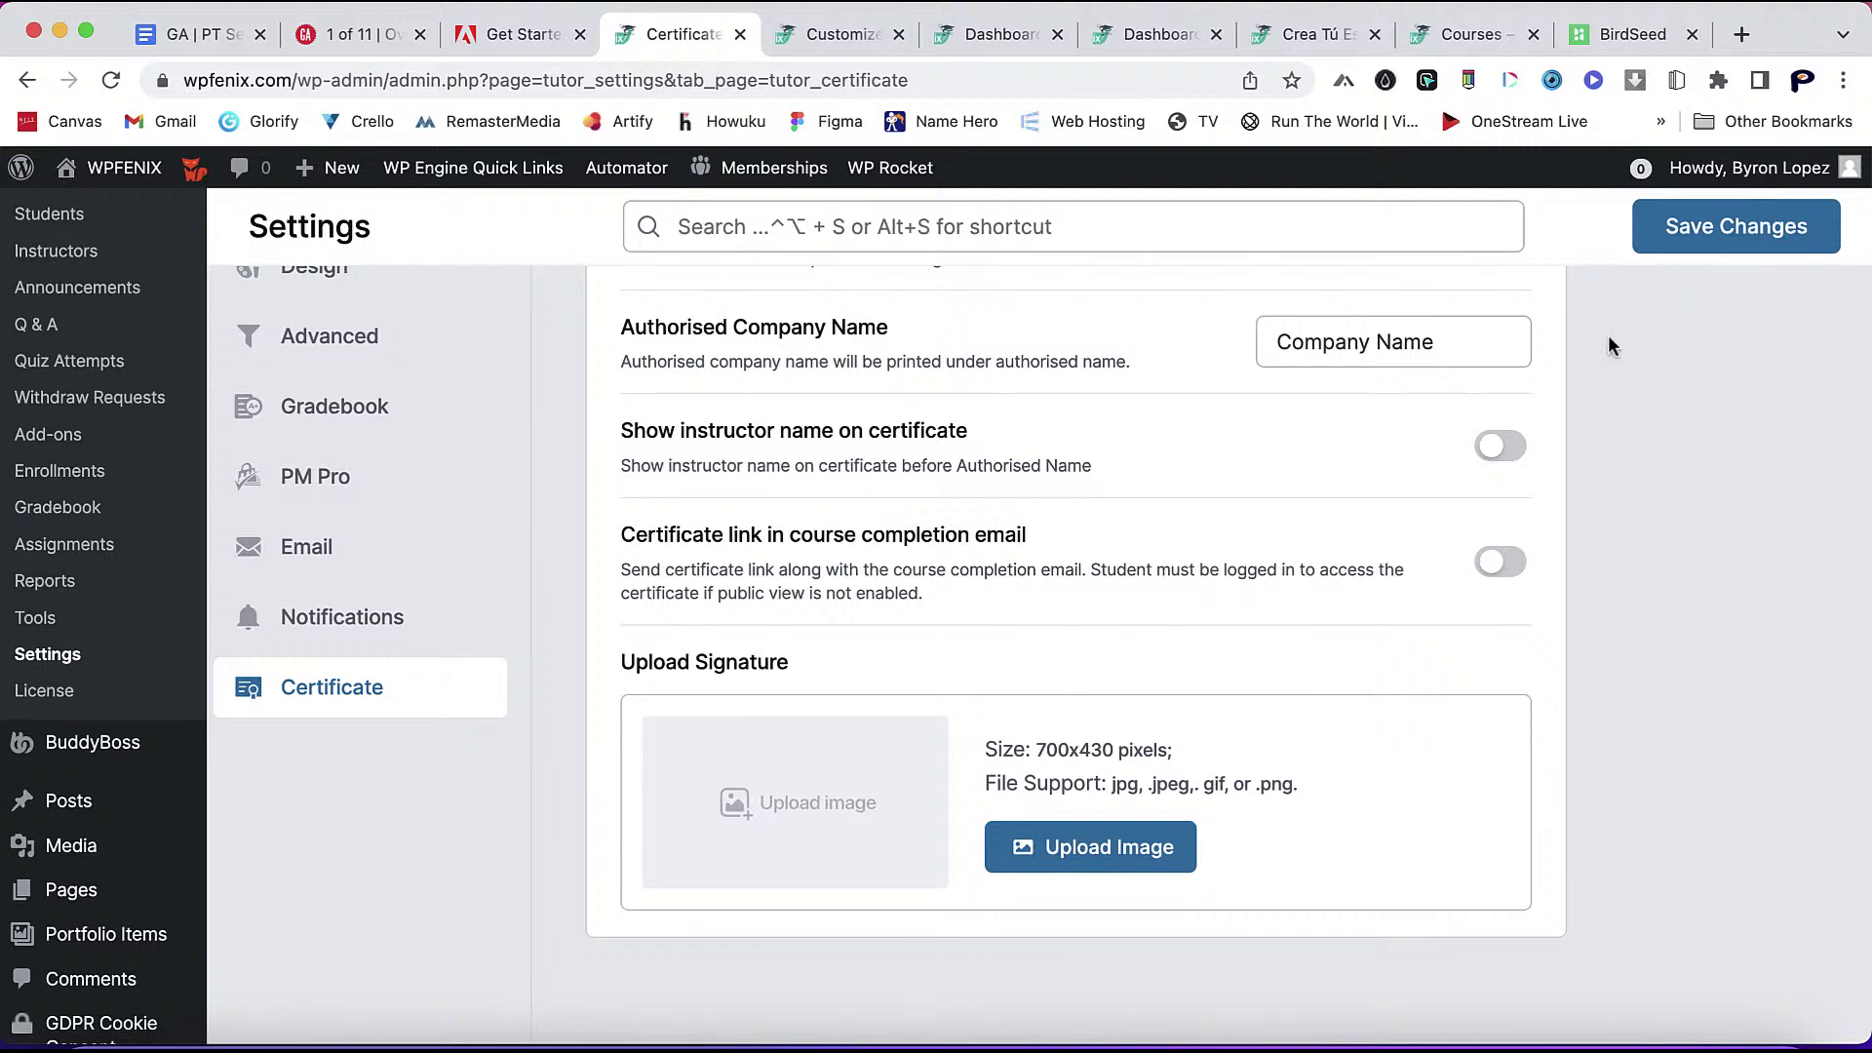
{"action": "left_click", "coordinate": [1731, 226]}
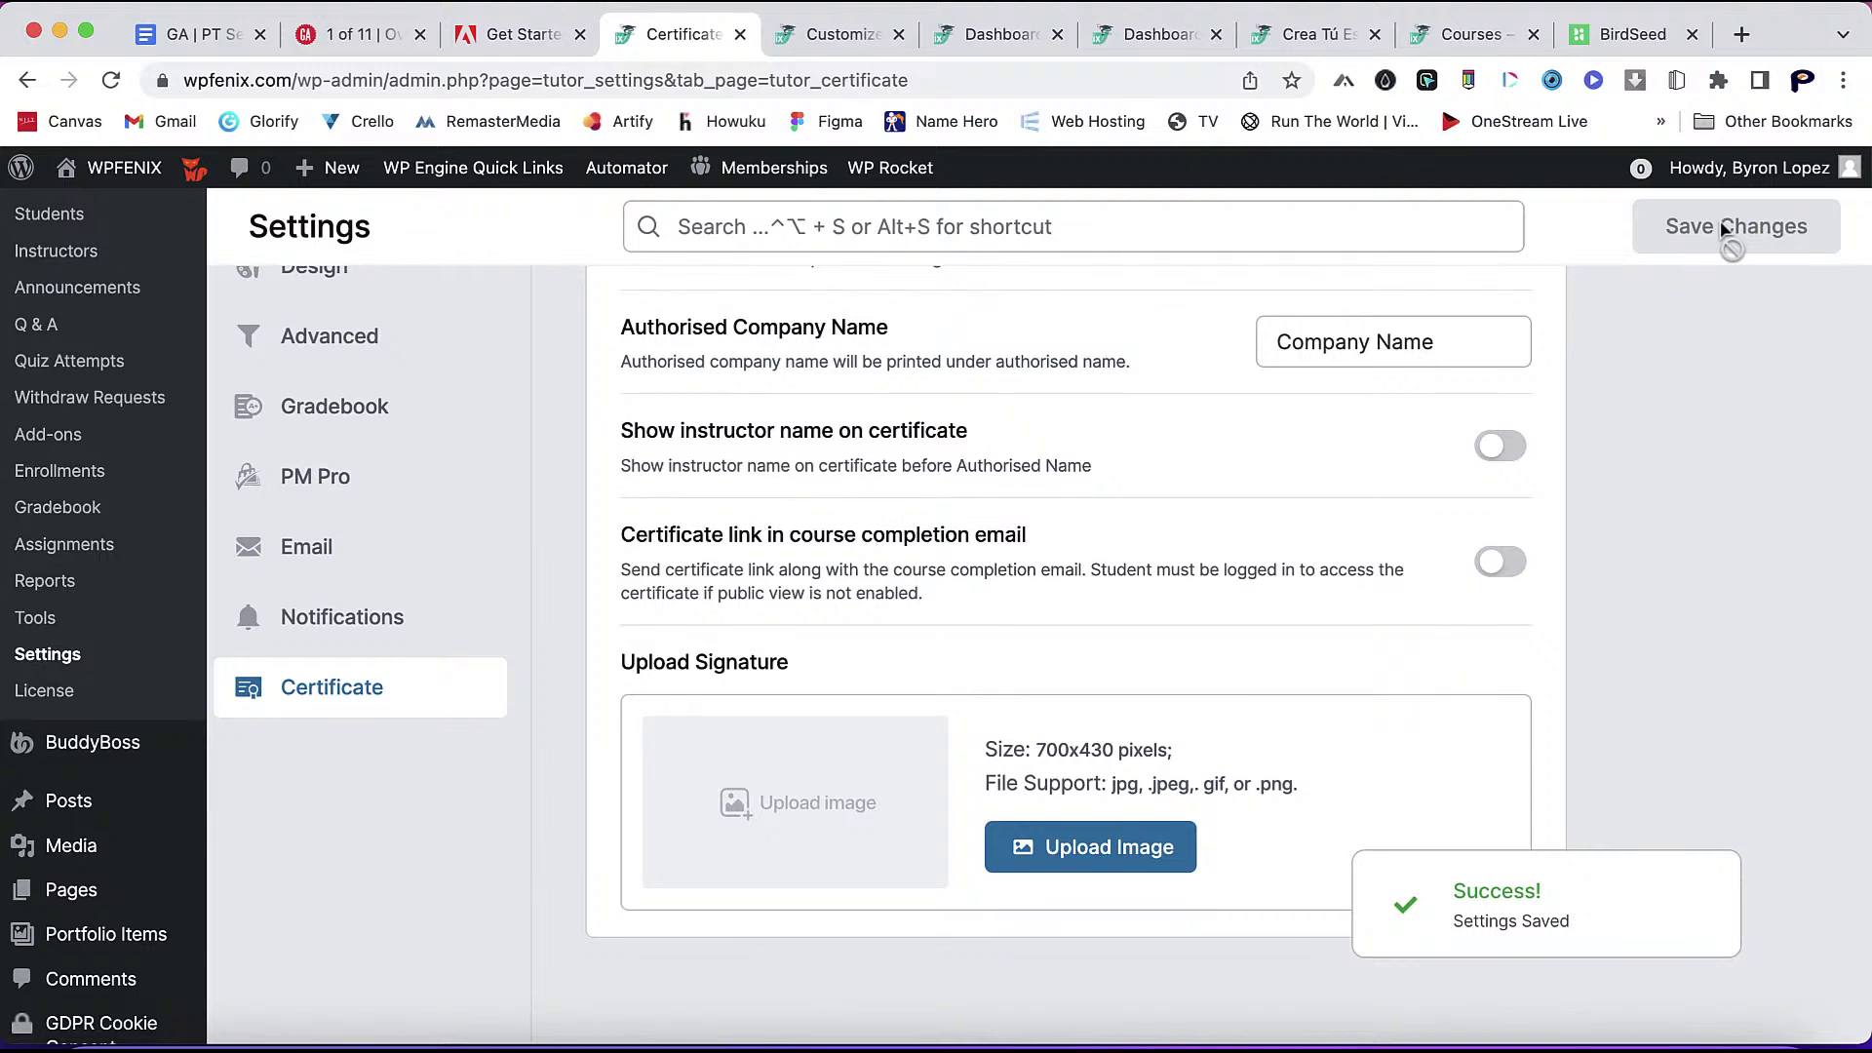
{"action": "scroll", "coordinate": [1706, 293], "scroll_direction": "up", "scroll_amount": 5}
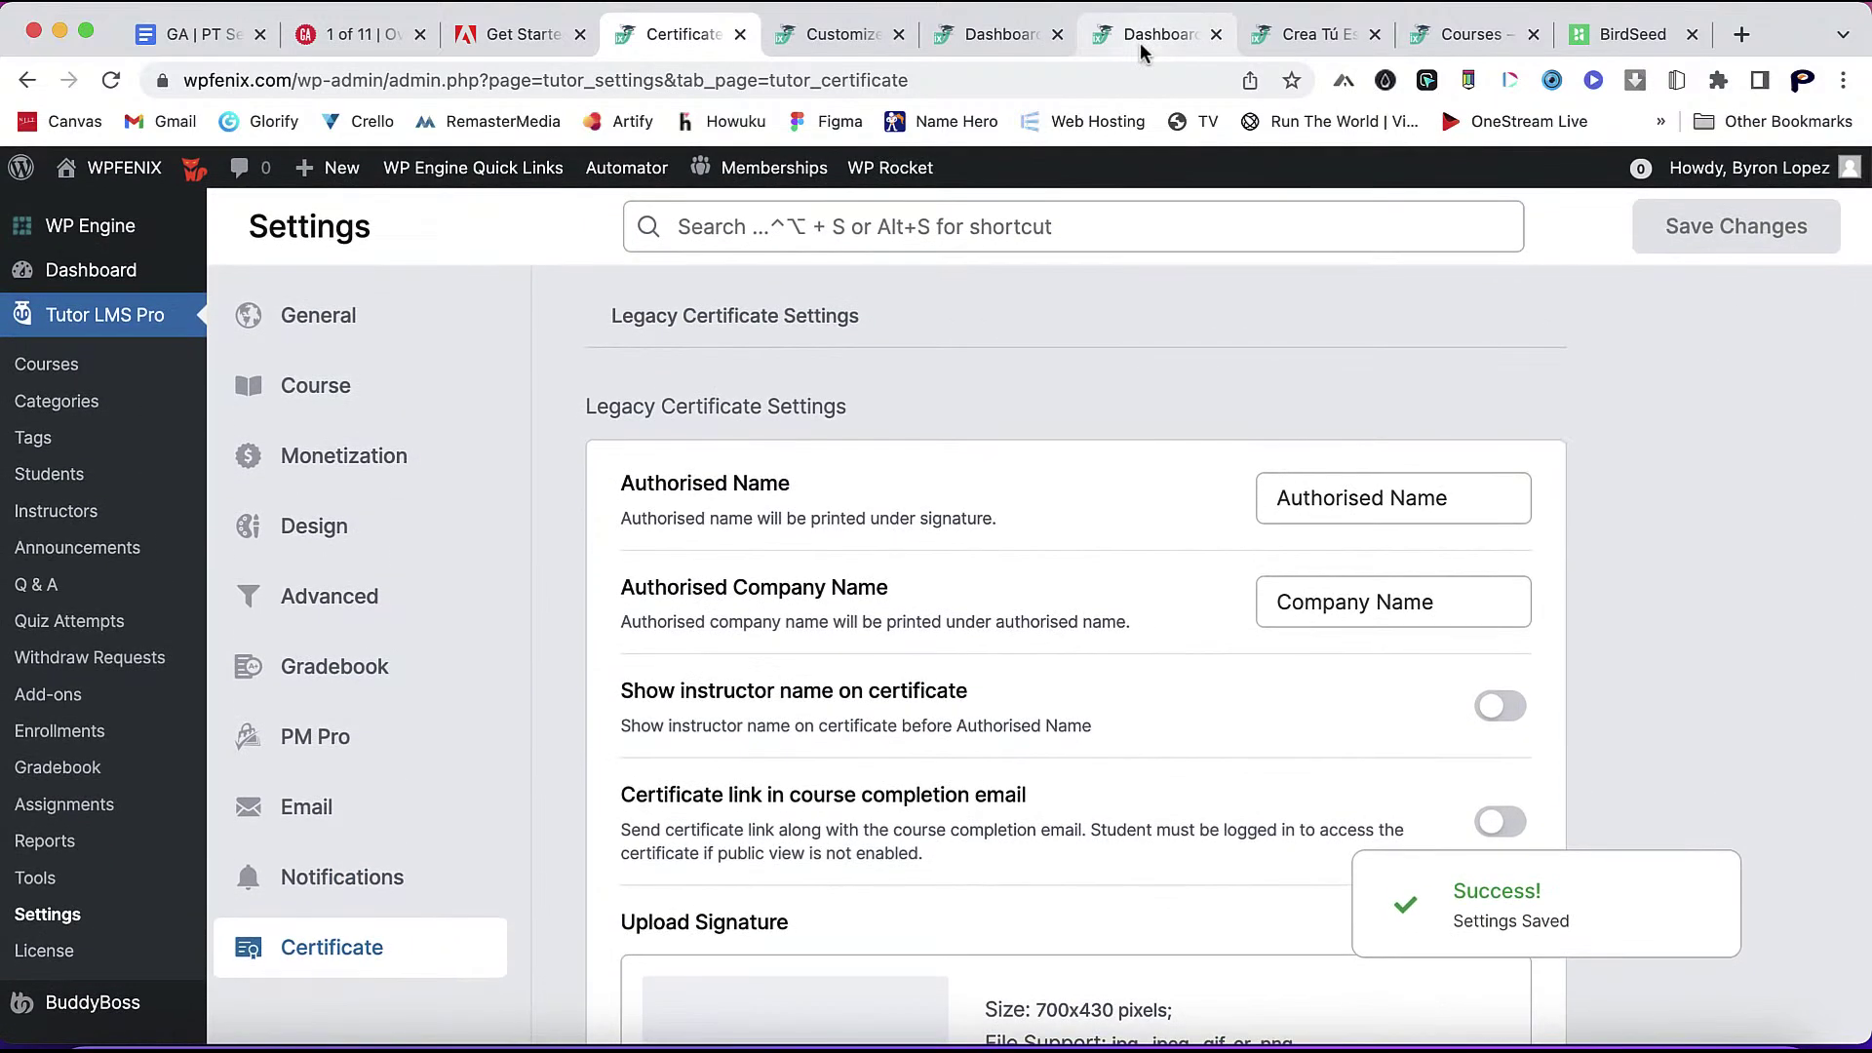
{"action": "left_click", "coordinate": [1160, 34]}
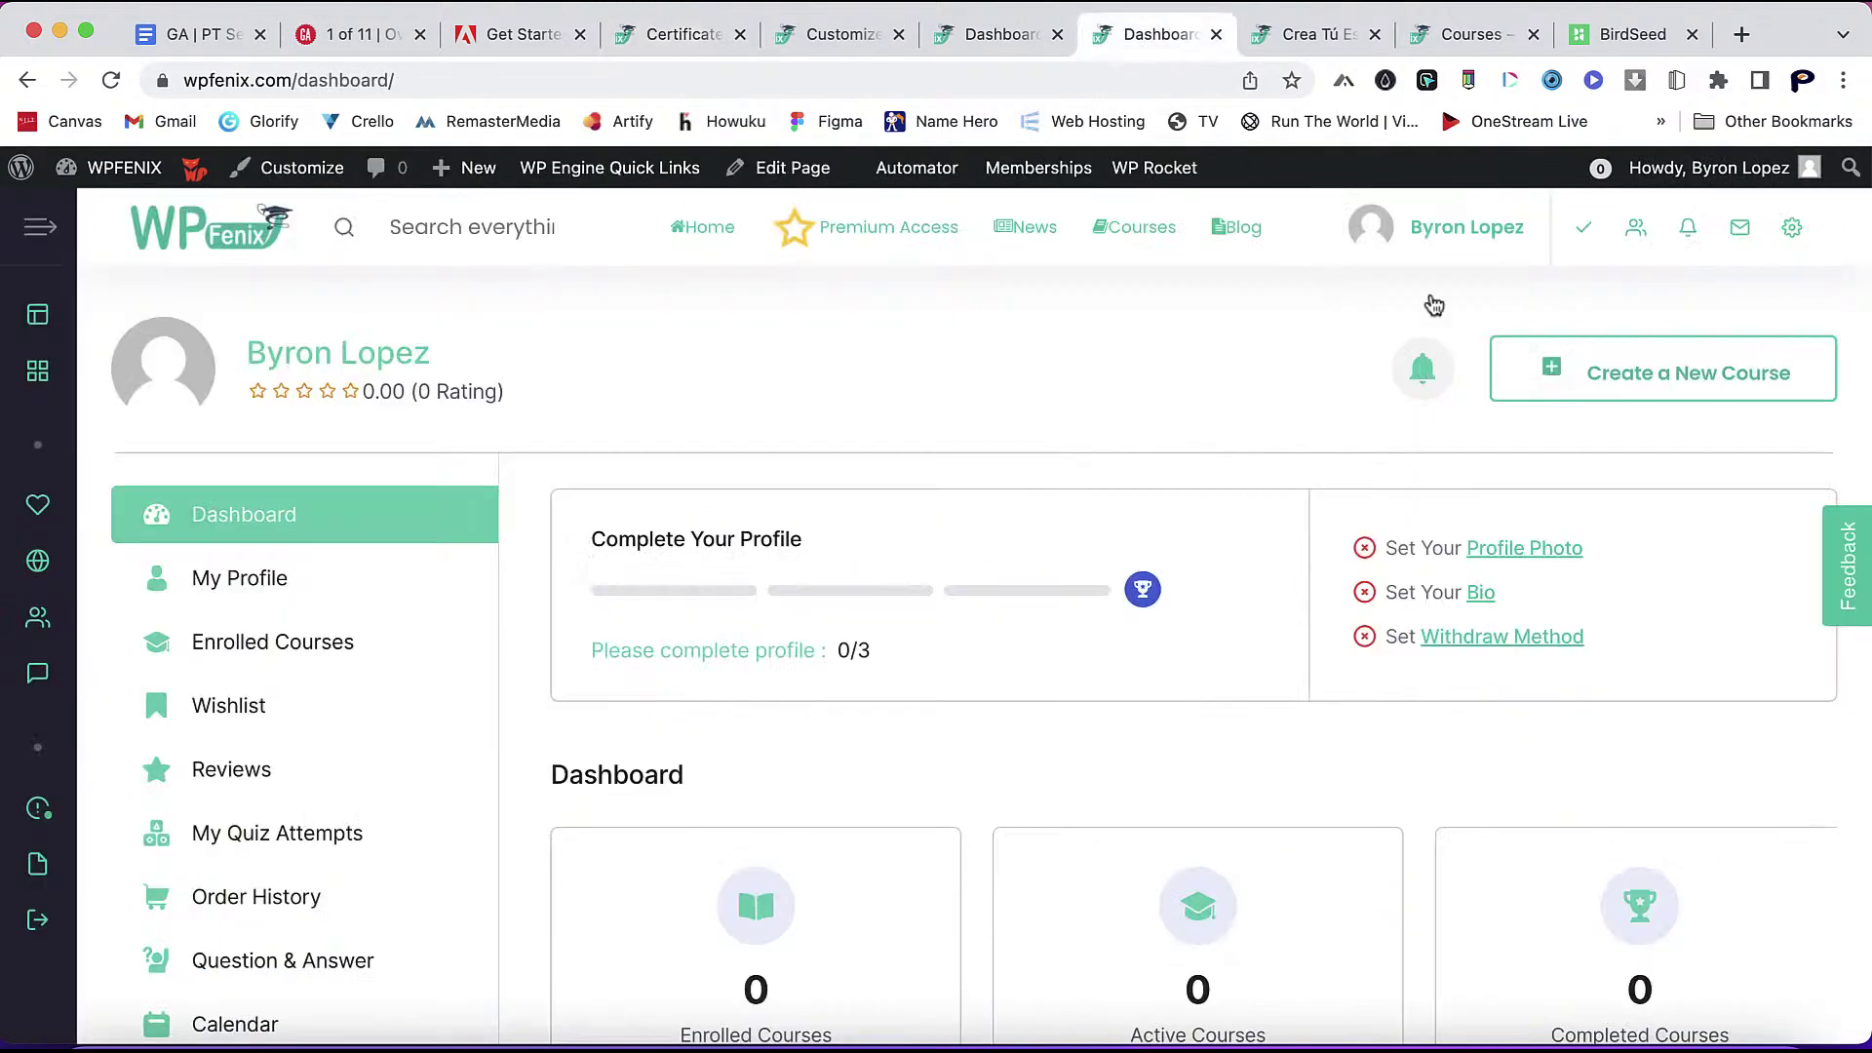
- Clear the WP Rocket cache and confirm the notifications panel is still empty
{"action": "mouse_move", "coordinate": [1155, 171]}
{"action": "left_click", "coordinate": [1171, 256]}
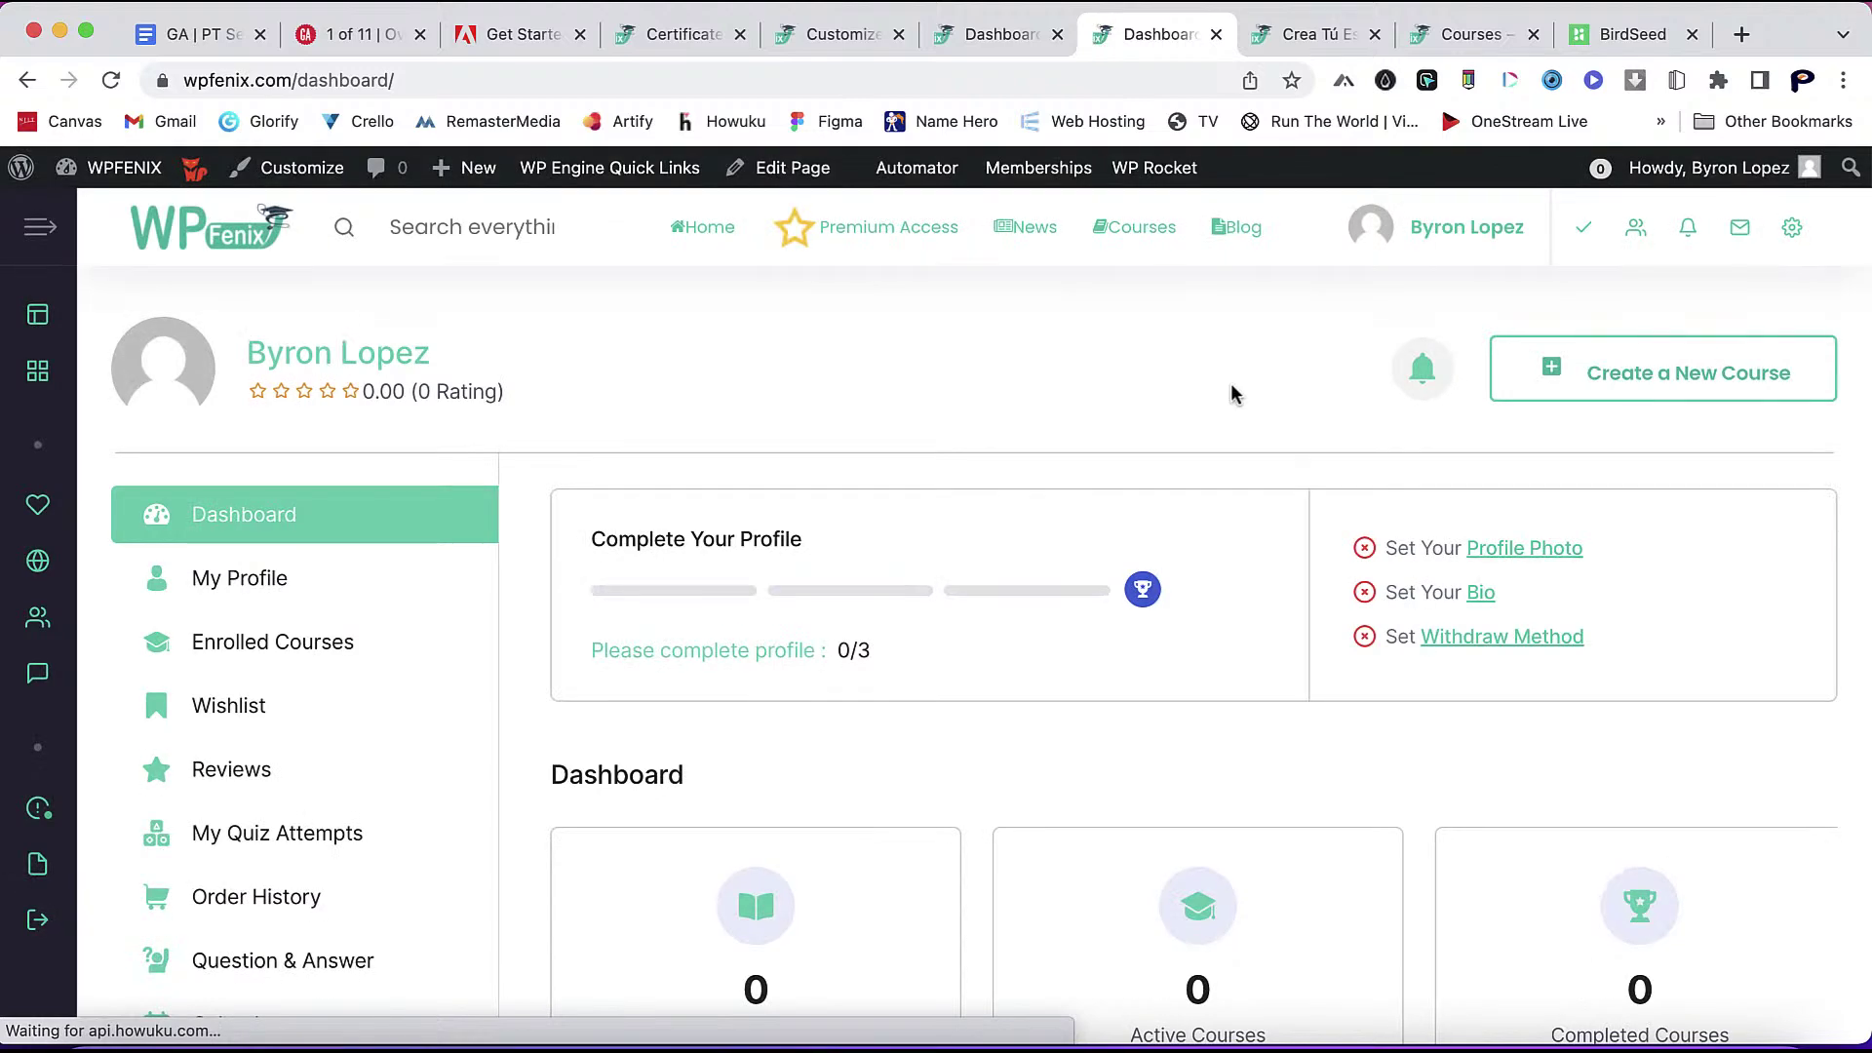
{"action": "left_click", "coordinate": [1423, 371]}
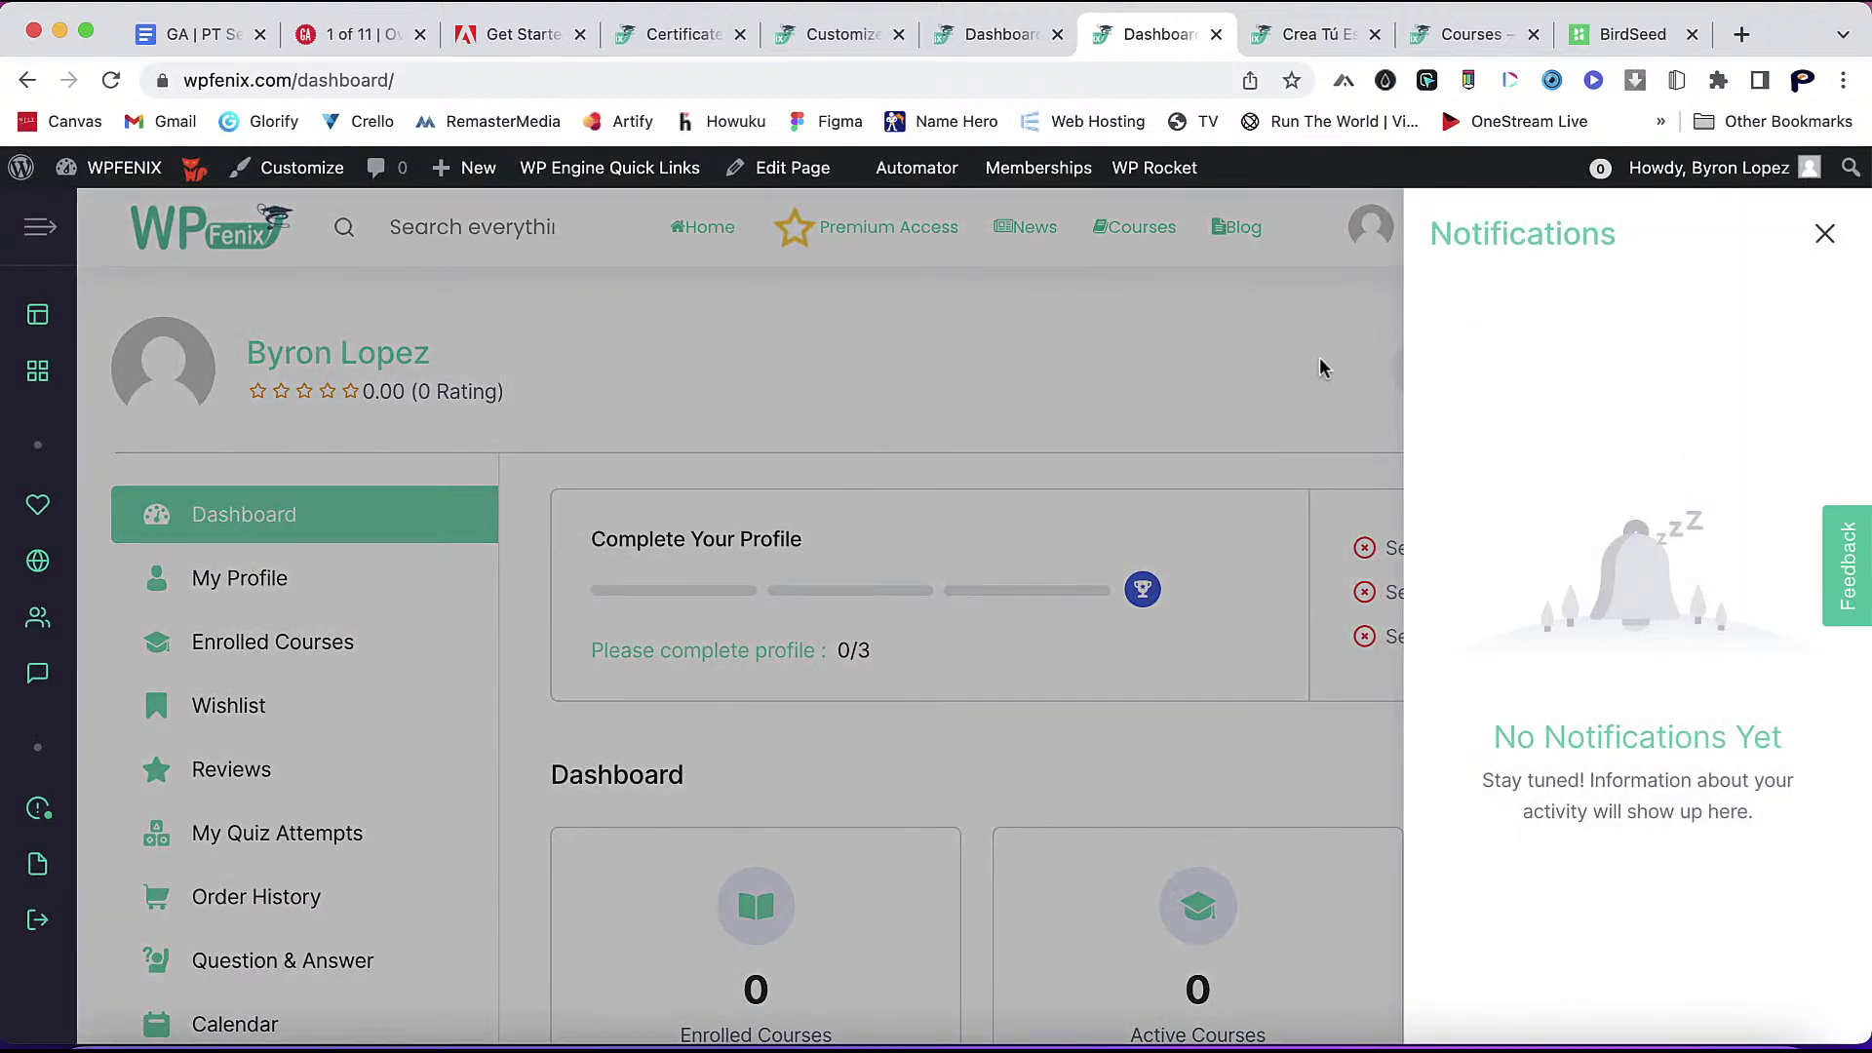
{"action": "left_click", "coordinate": [1319, 357]}
- Look at the new course creation page, then go back to the learner dashboard
{"action": "left_click", "coordinate": [1619, 399]}
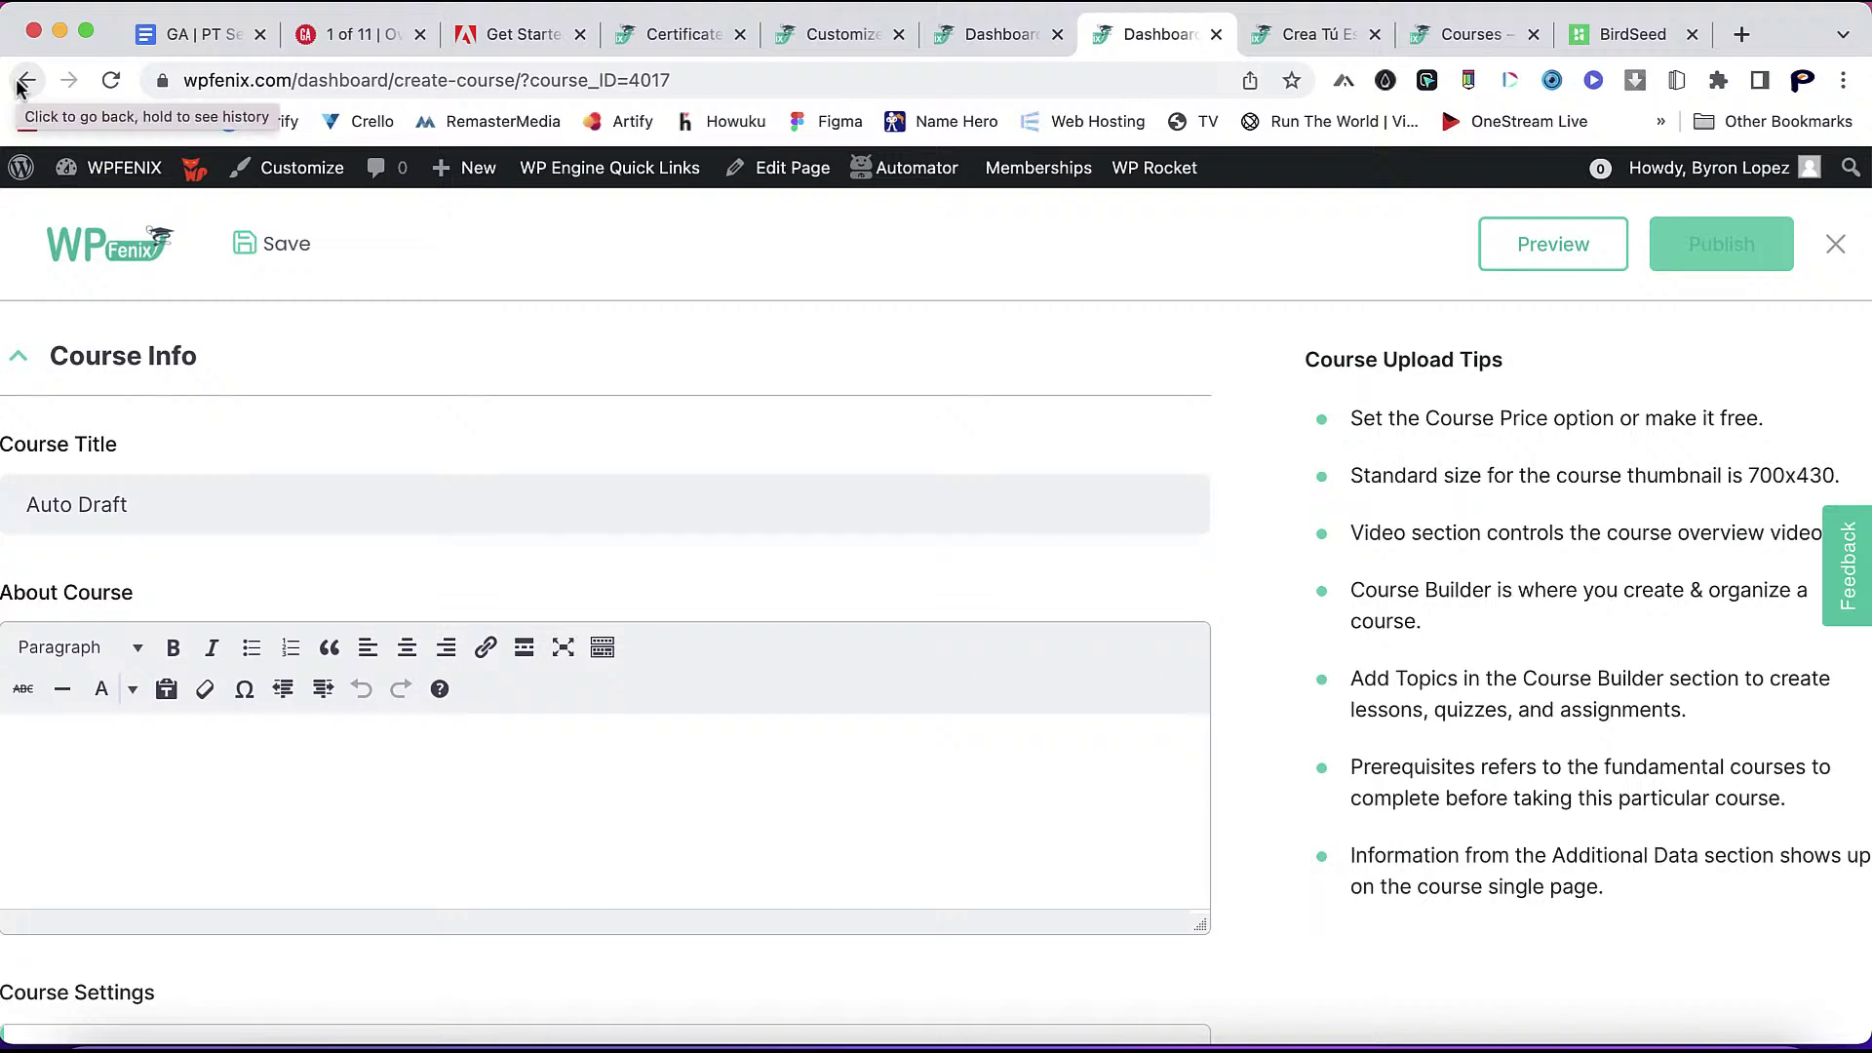
{"action": "scroll", "coordinate": [346, 763], "scroll_direction": "down", "scroll_amount": 3}
{"action": "scroll", "coordinate": [346, 764], "scroll_direction": "up", "scroll_amount": 3}
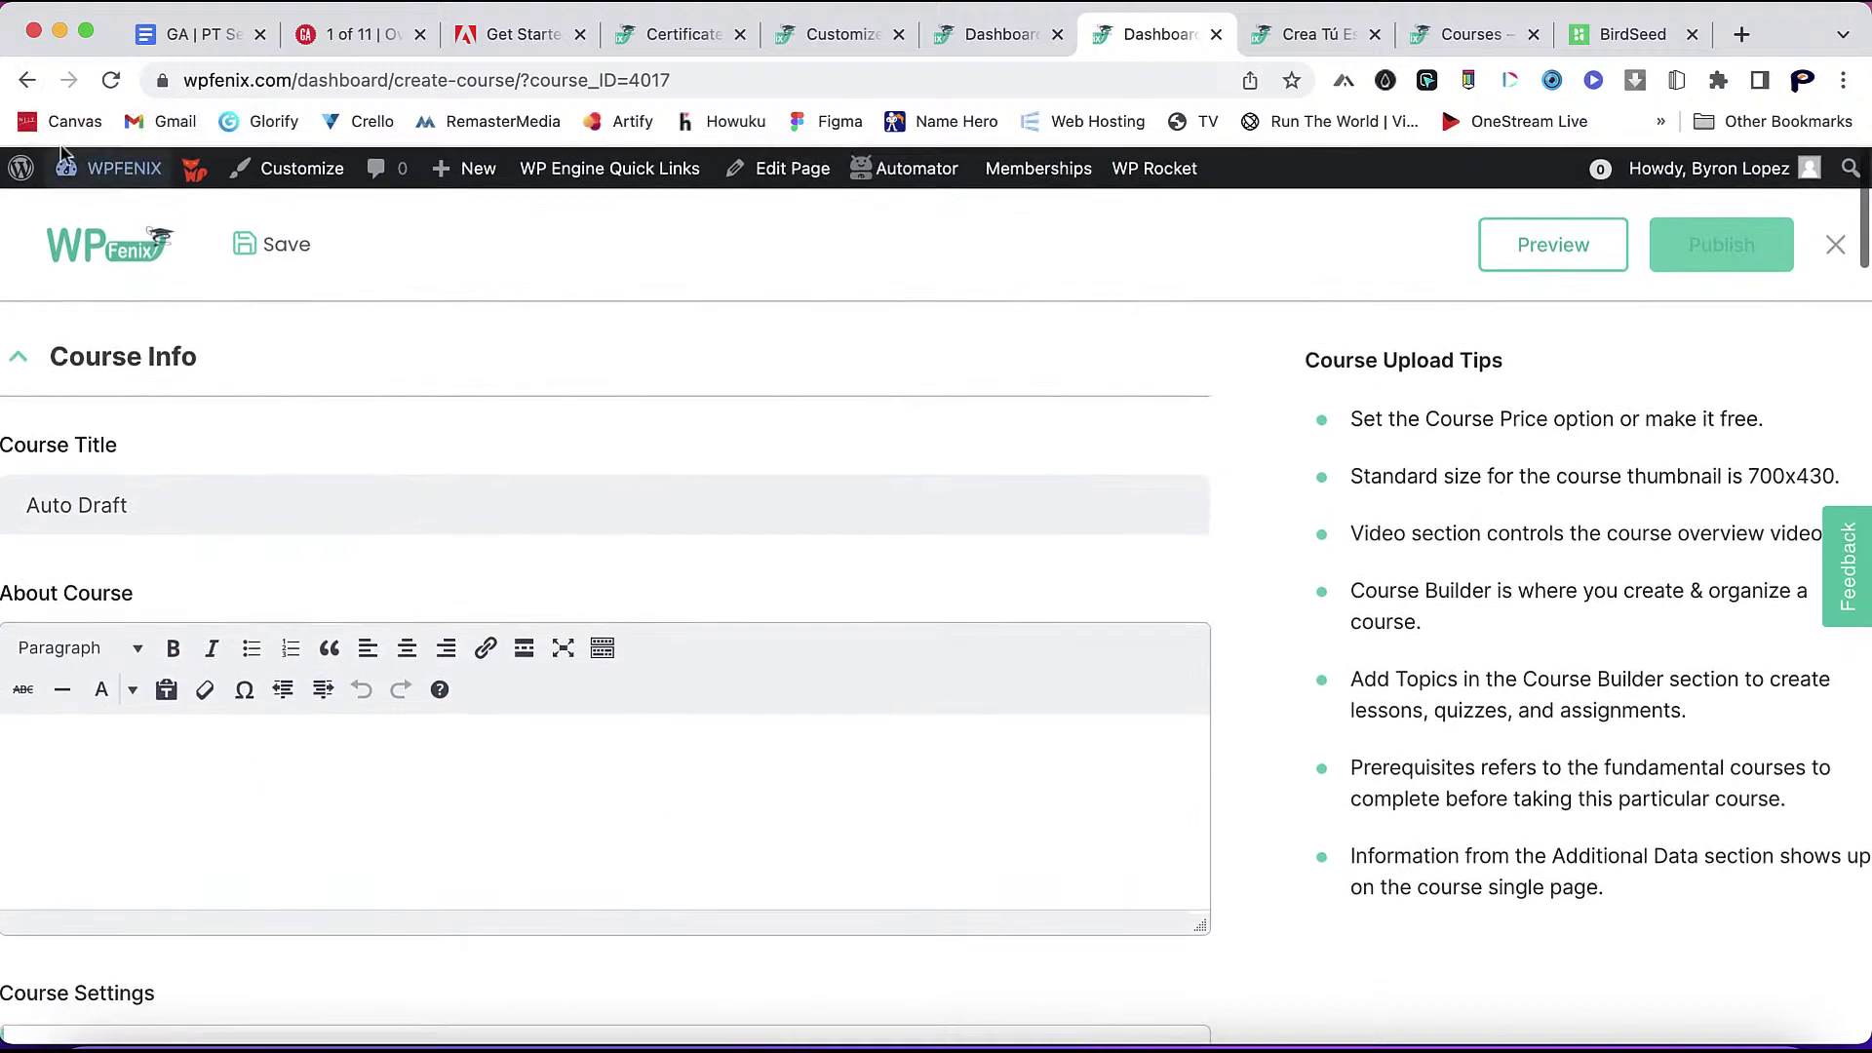
{"action": "left_click", "coordinate": [29, 82]}
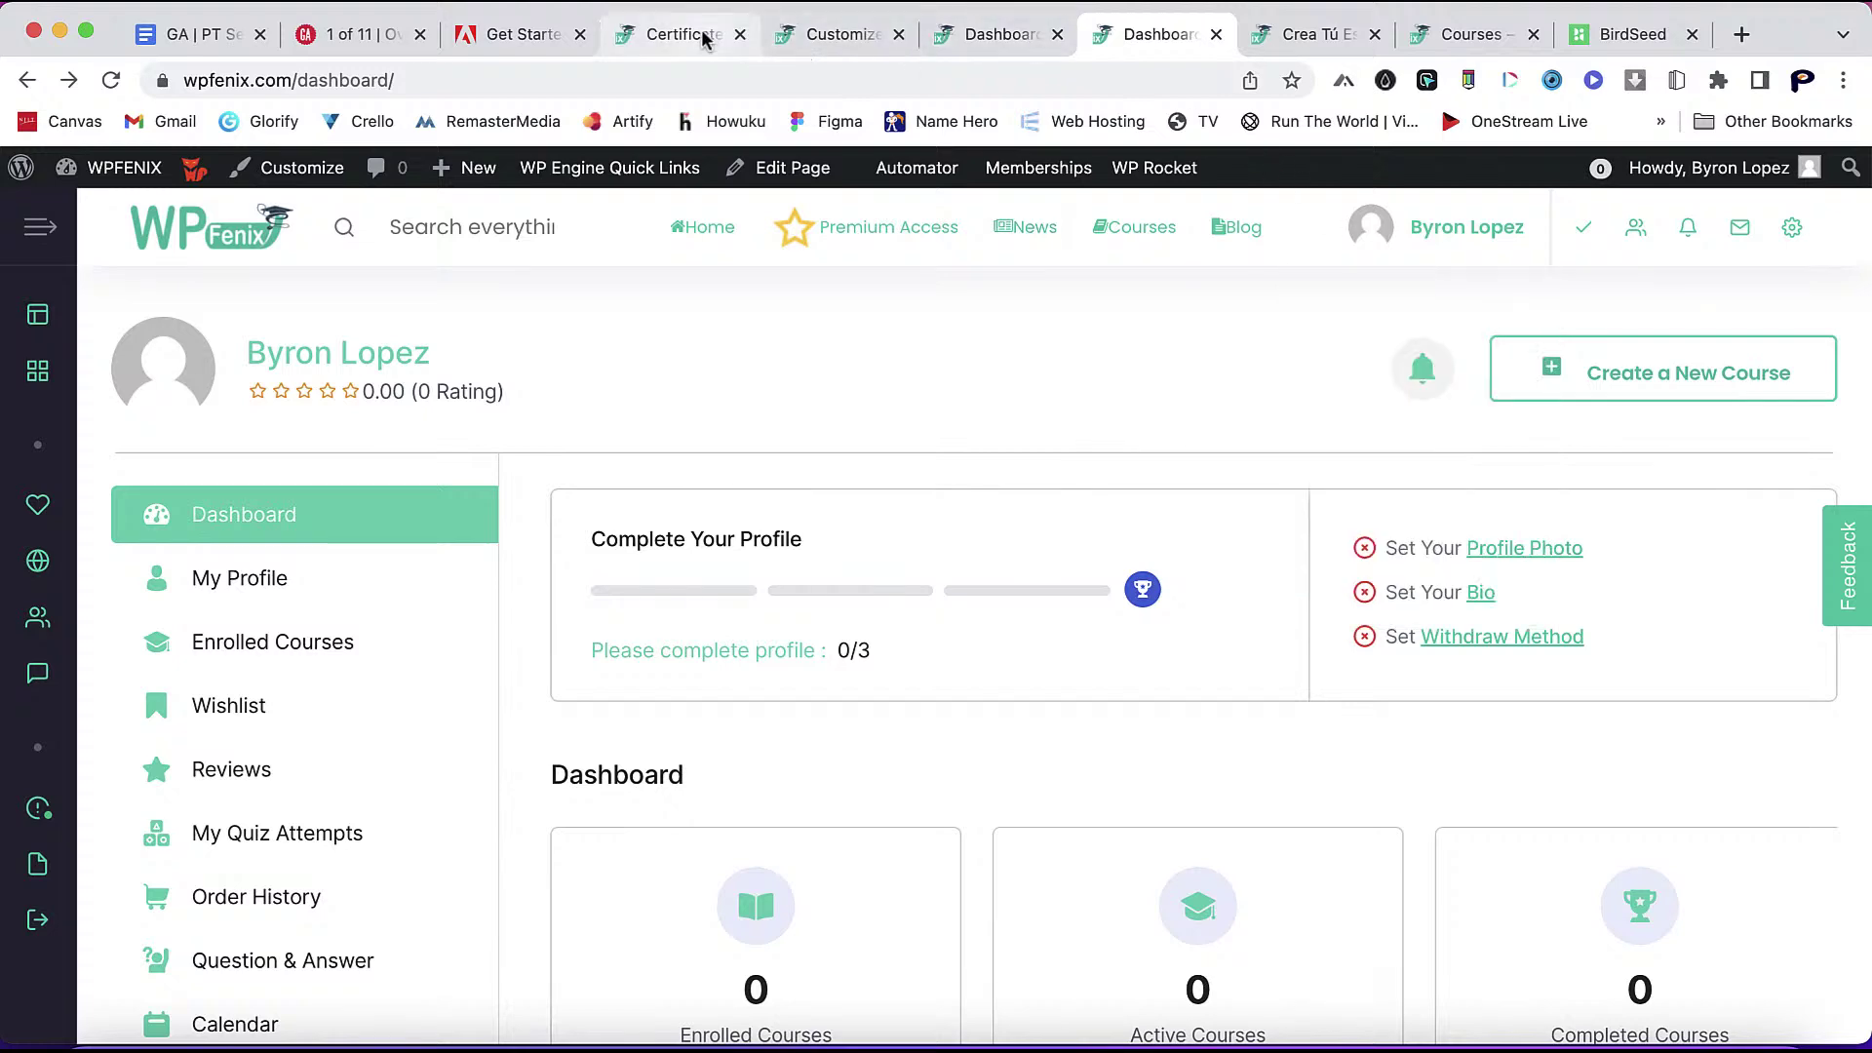
- From the certificate settings, open the Tutor LMS Announcements list
{"action": "left_click", "coordinate": [704, 37]}
{"action": "scroll", "coordinate": [569, 854], "scroll_direction": "down", "scroll_amount": 3}
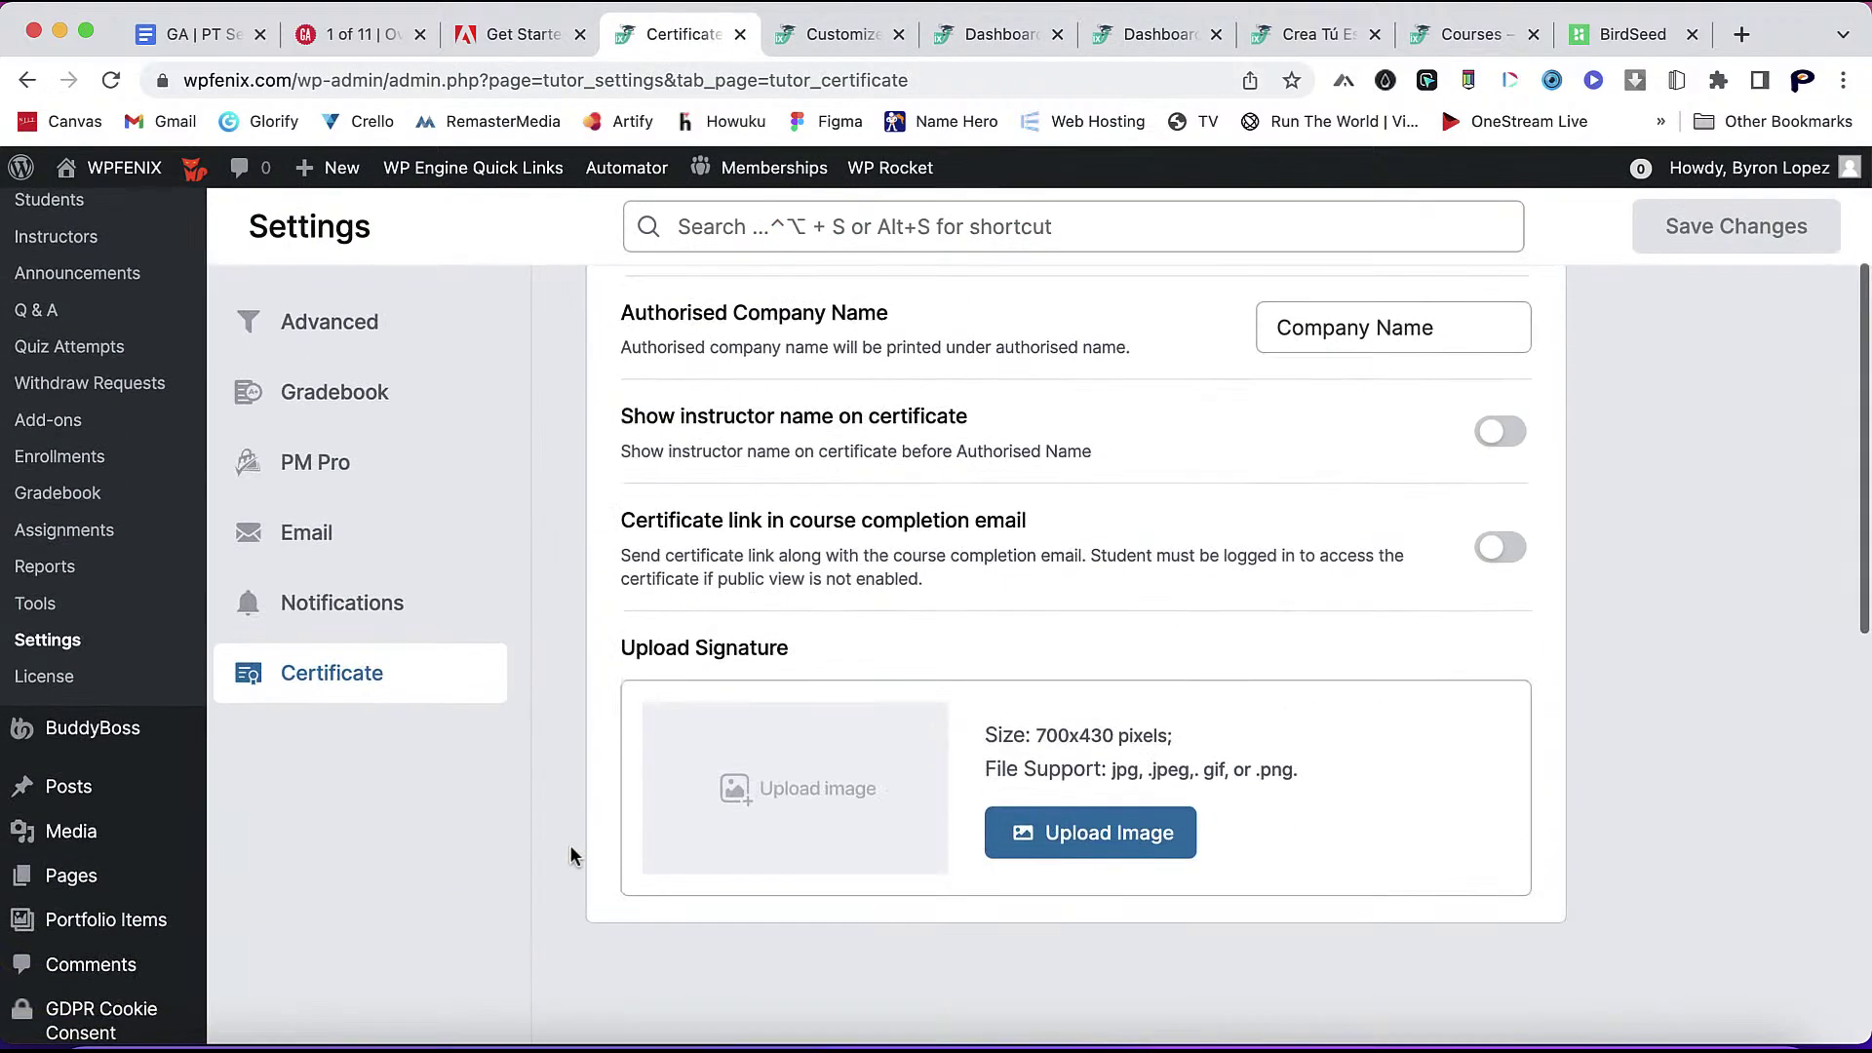
{"action": "left_click", "coordinate": [60, 429]}
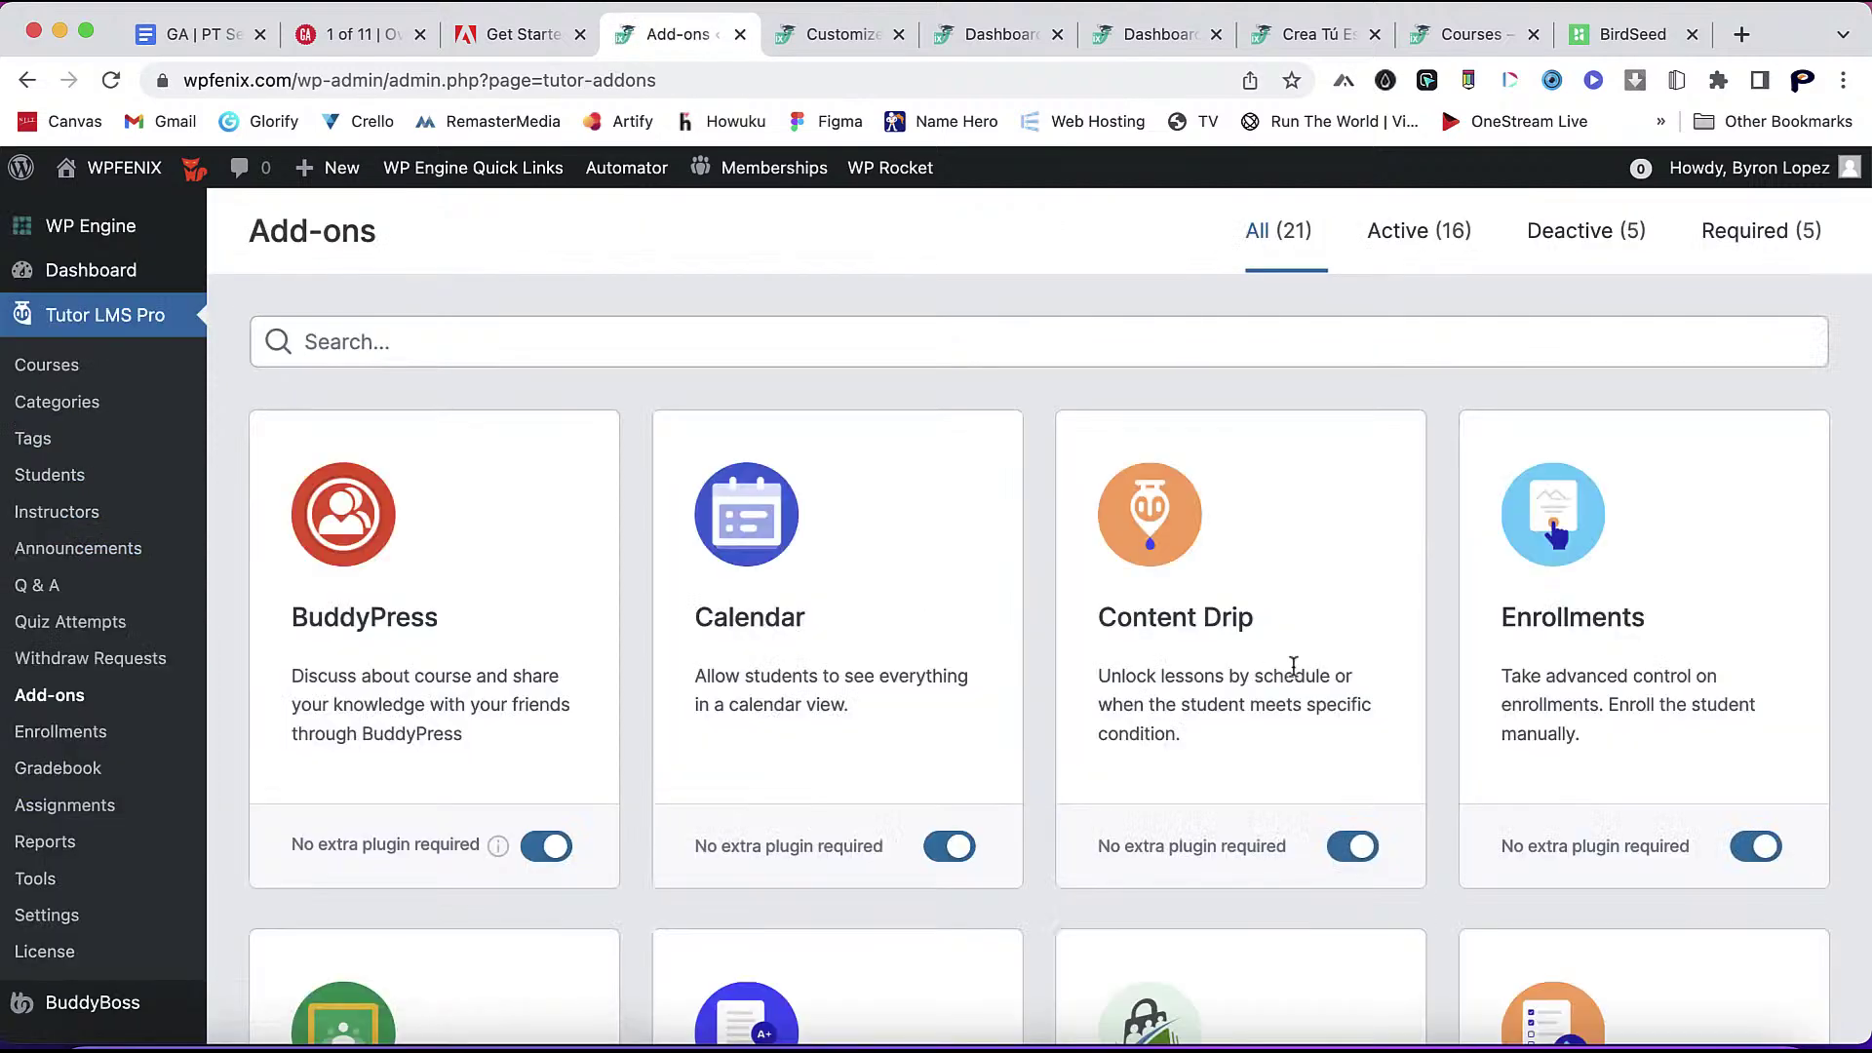
{"action": "scroll", "coordinate": [1394, 932], "scroll_direction": "down", "scroll_amount": 10}
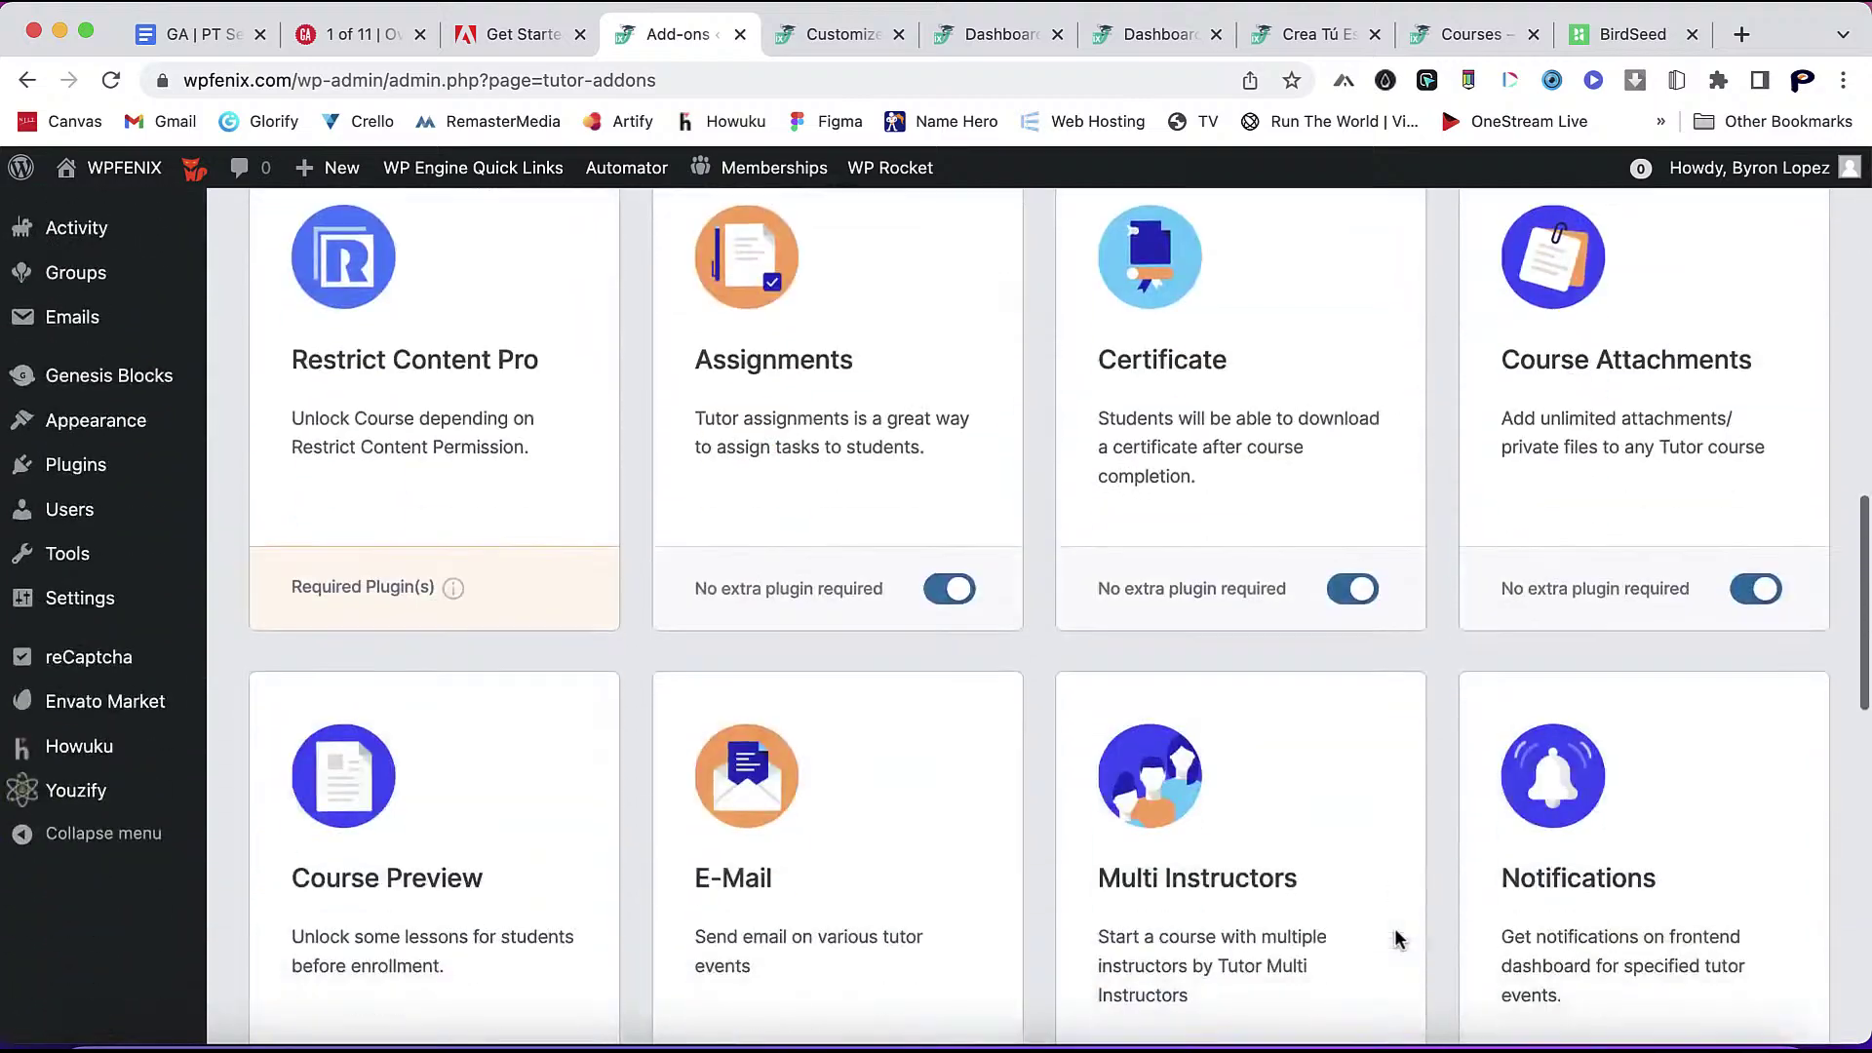
{"action": "scroll", "coordinate": [1394, 938], "scroll_direction": "down", "scroll_amount": 15}
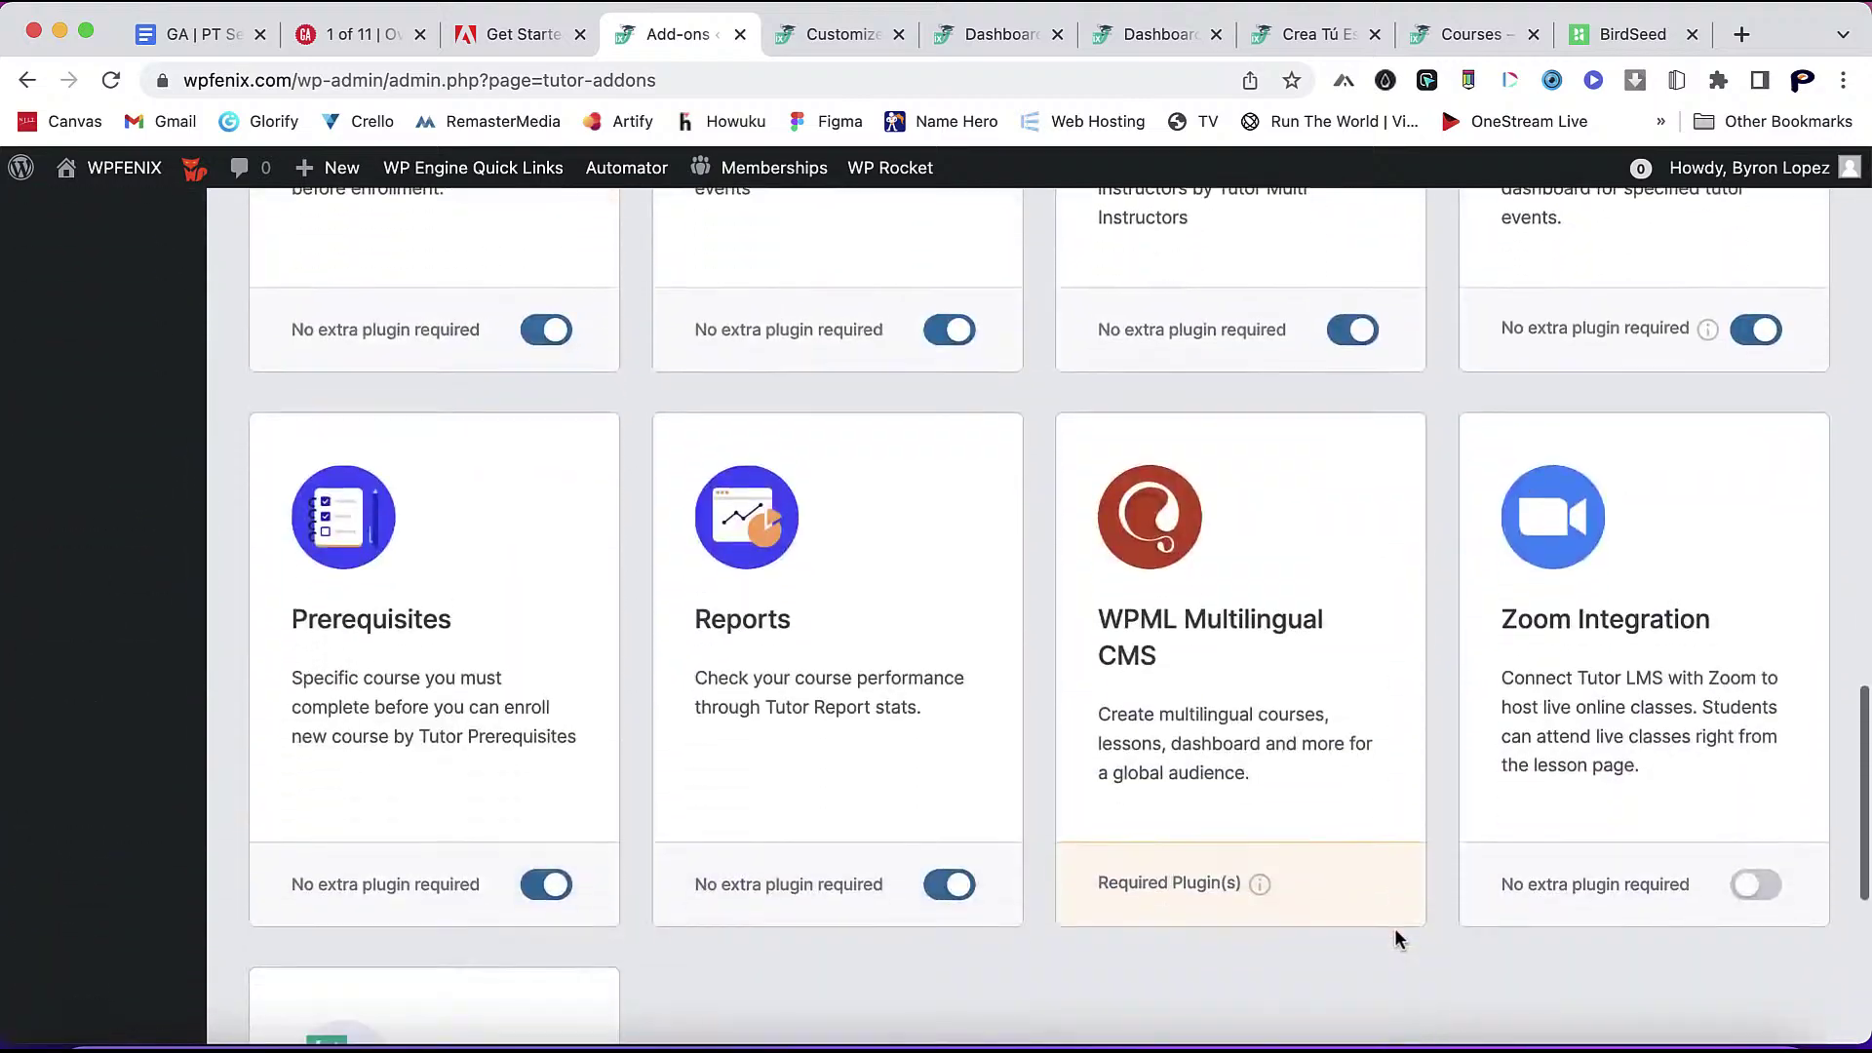
{"action": "scroll", "coordinate": [1395, 938], "scroll_direction": "up", "scroll_amount": 20}
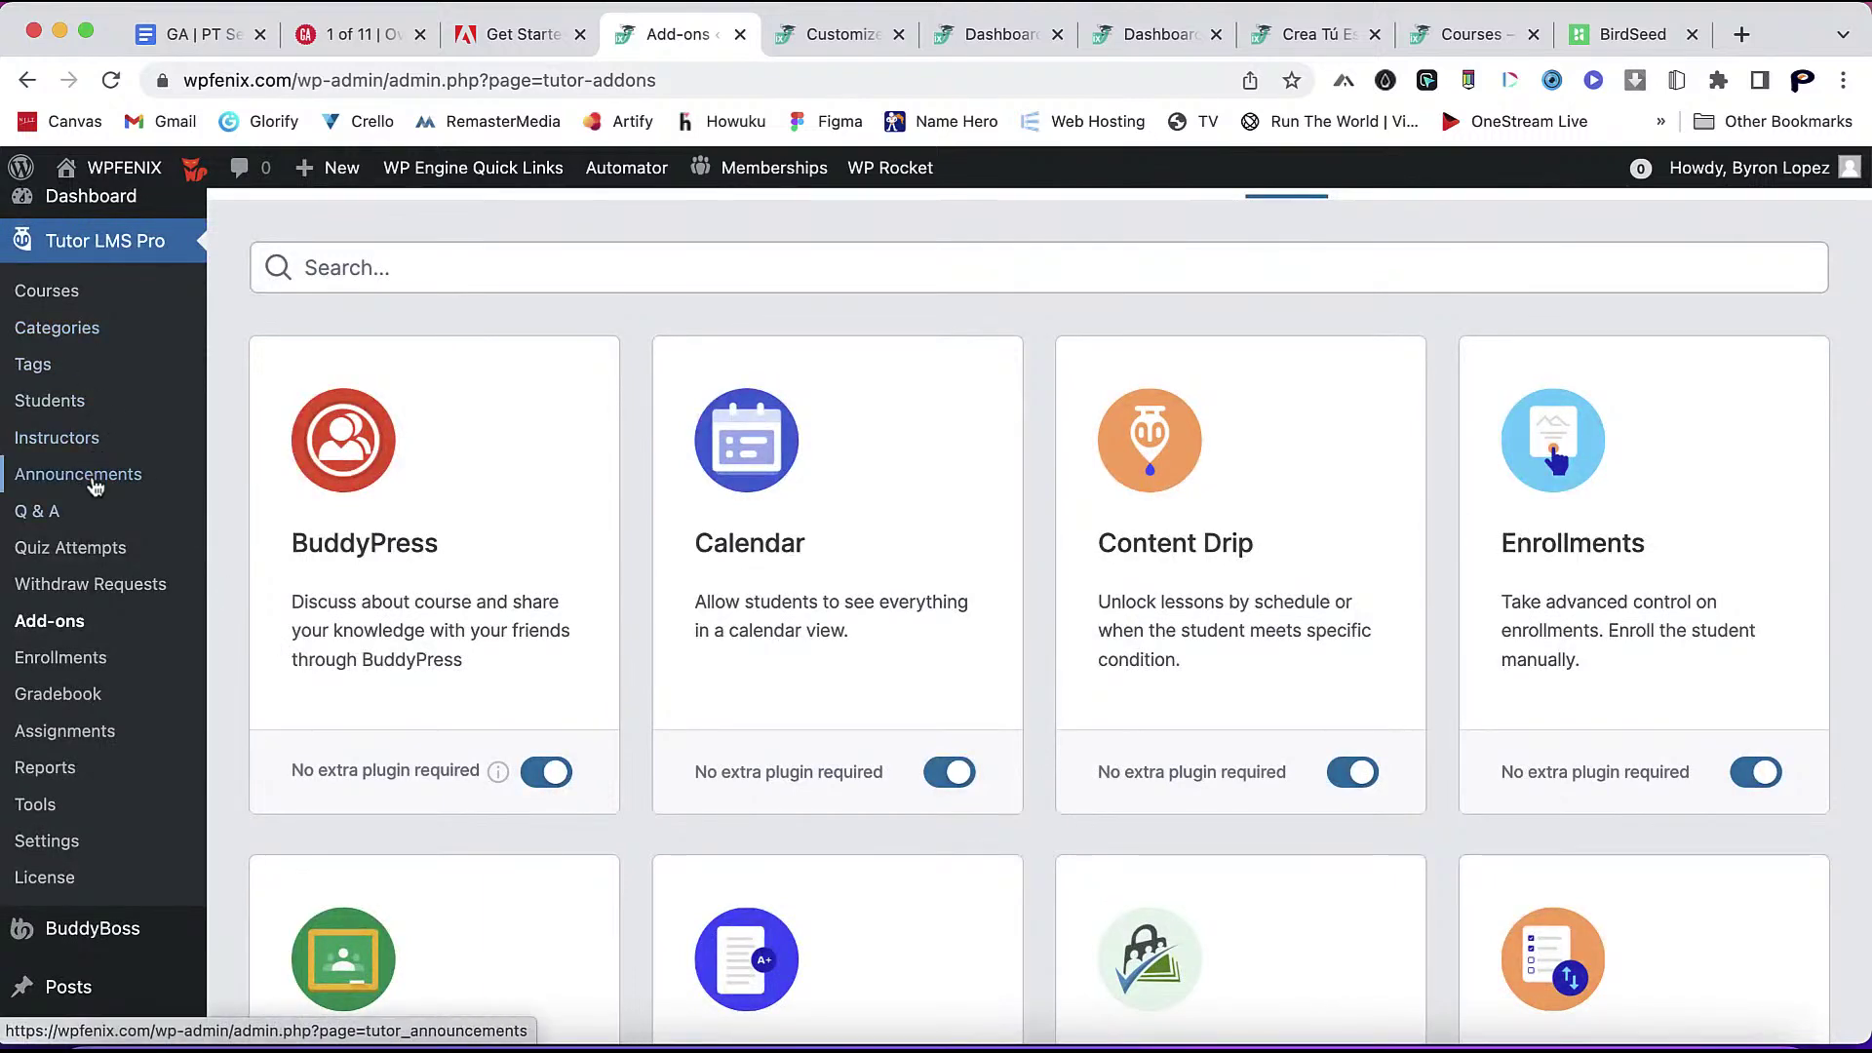
{"action": "left_click", "coordinate": [95, 484]}
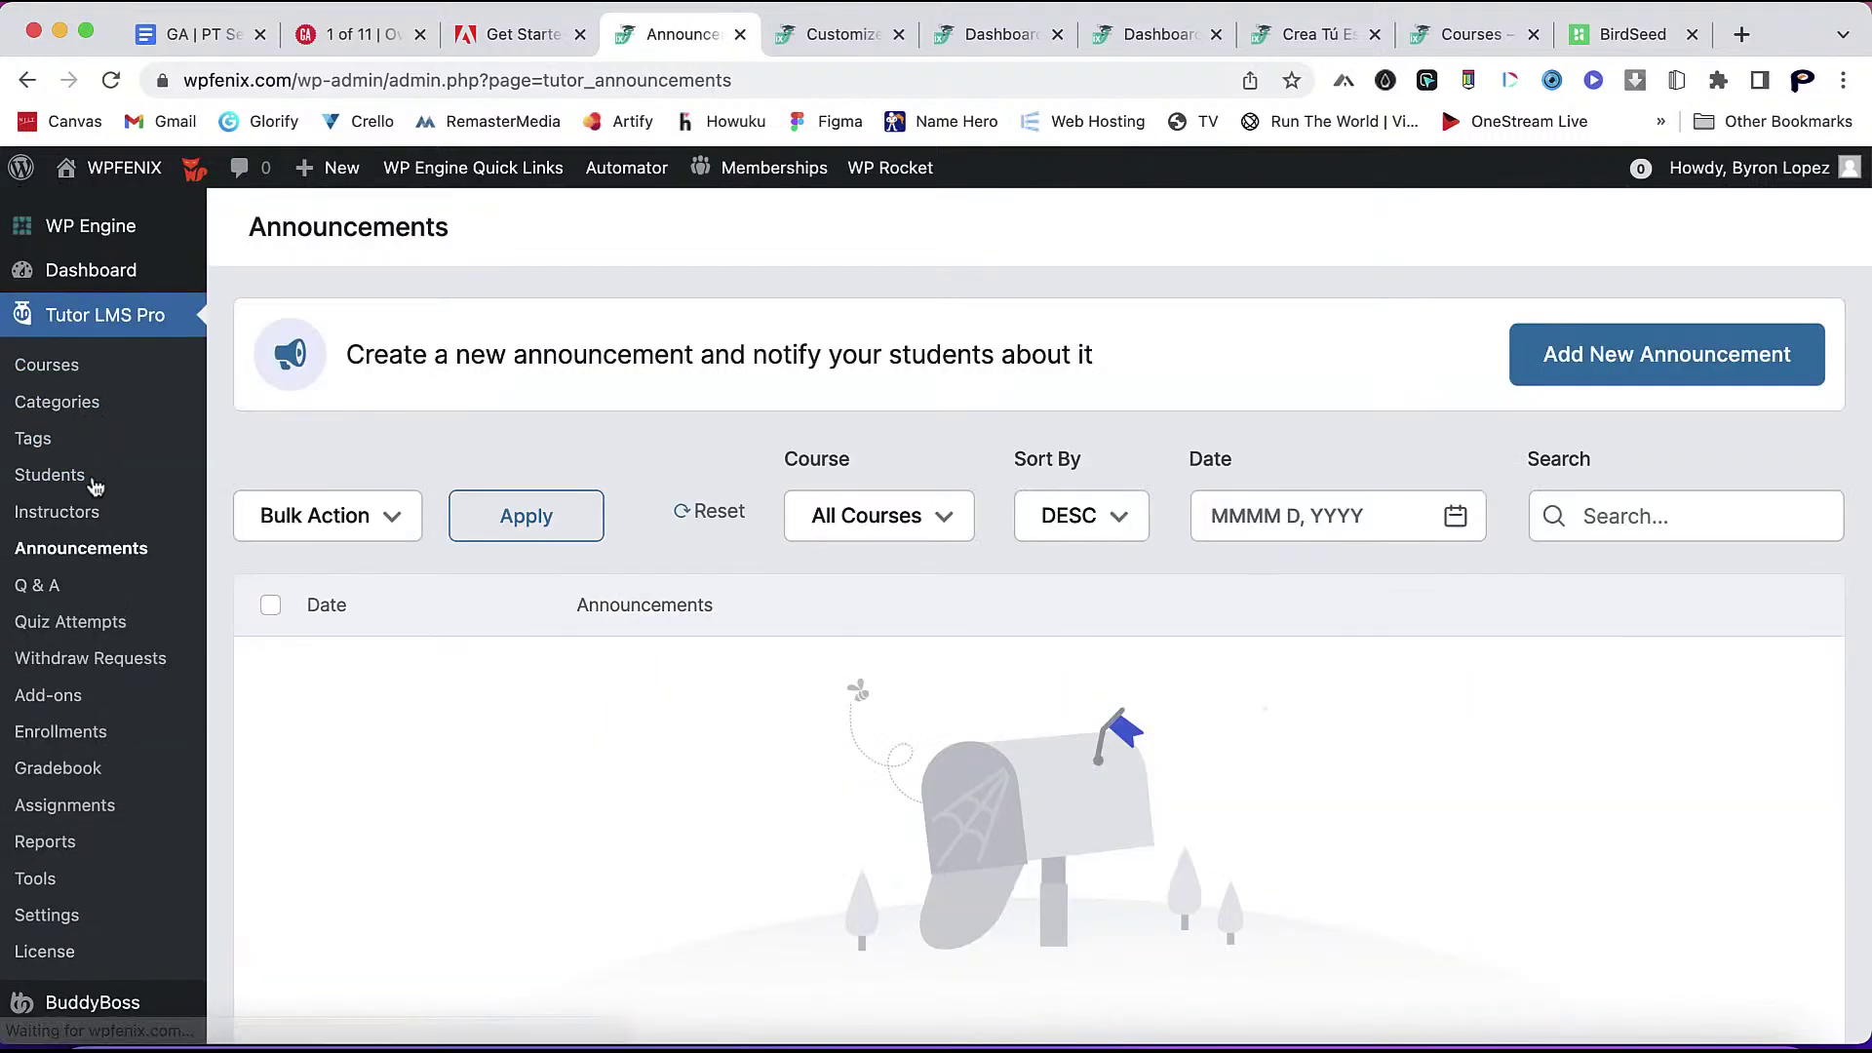
- Start a new announcement titled 'Coming Soon' with the summary 'testing'
{"action": "left_click", "coordinate": [1619, 341]}
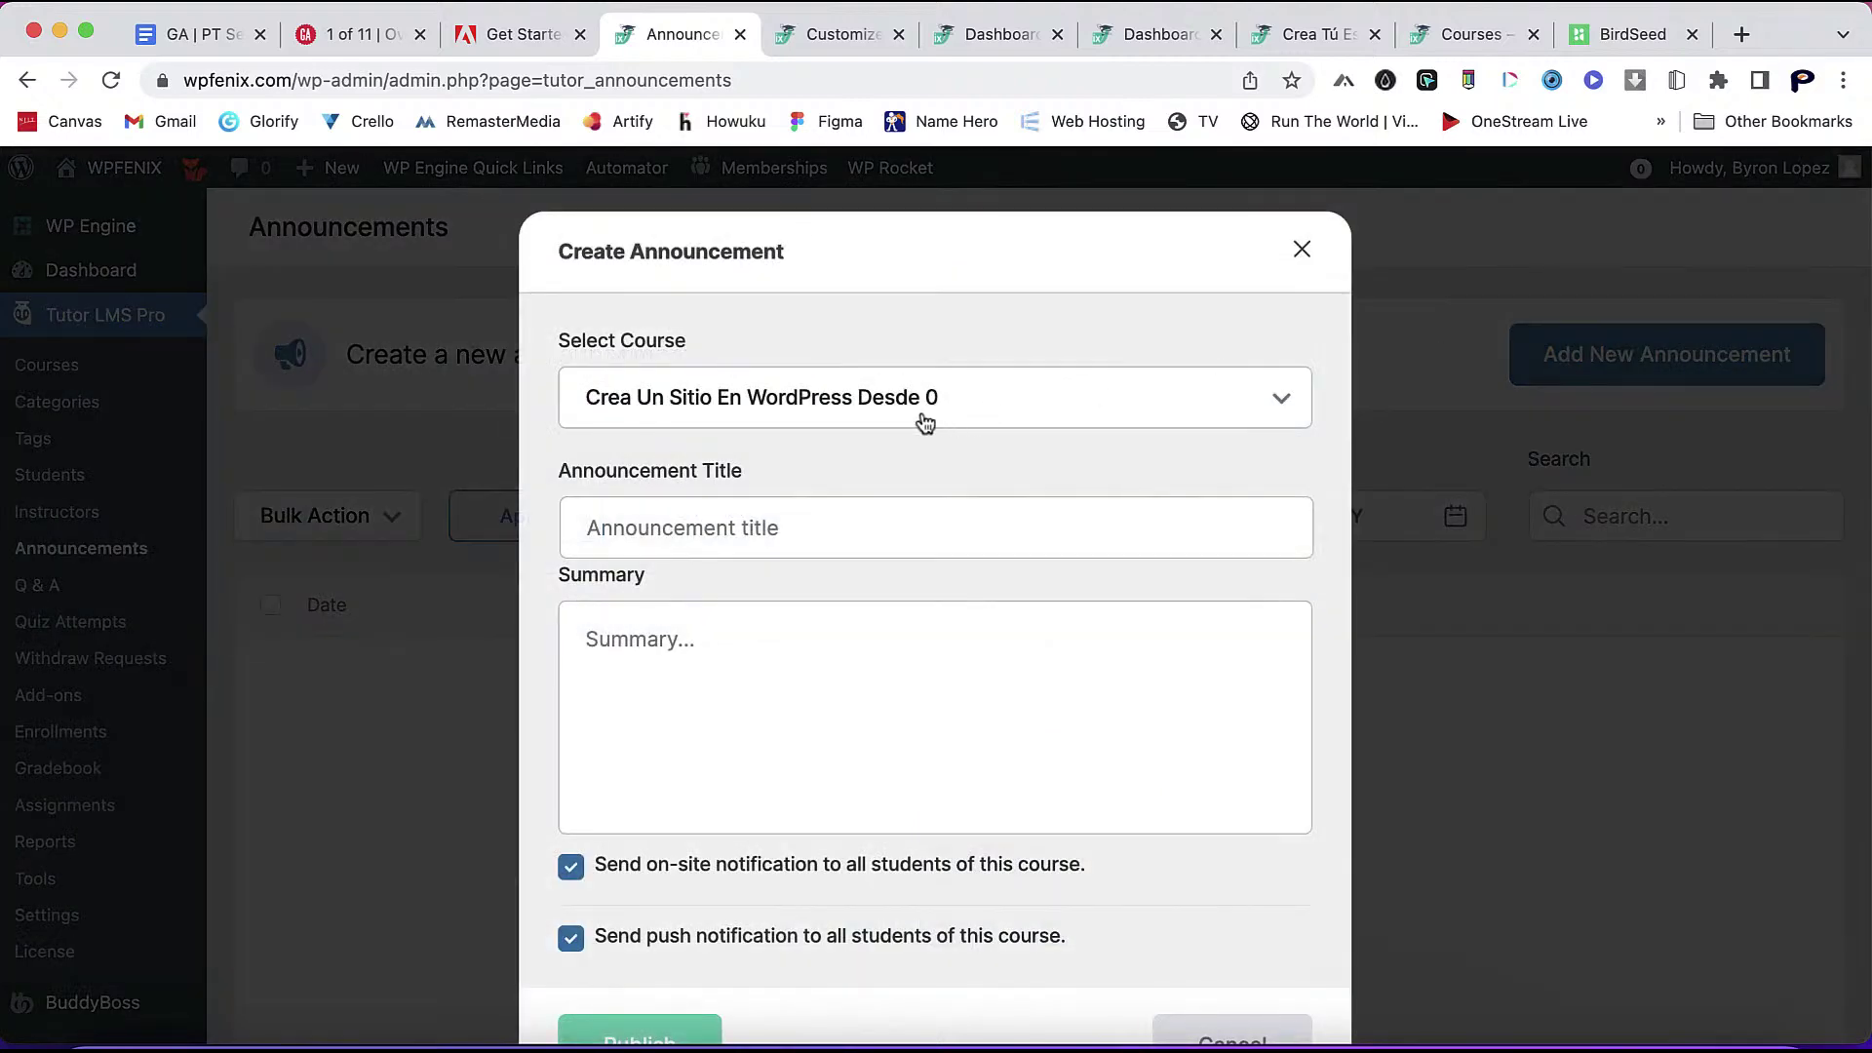
{"action": "left_click", "coordinate": [814, 540]}
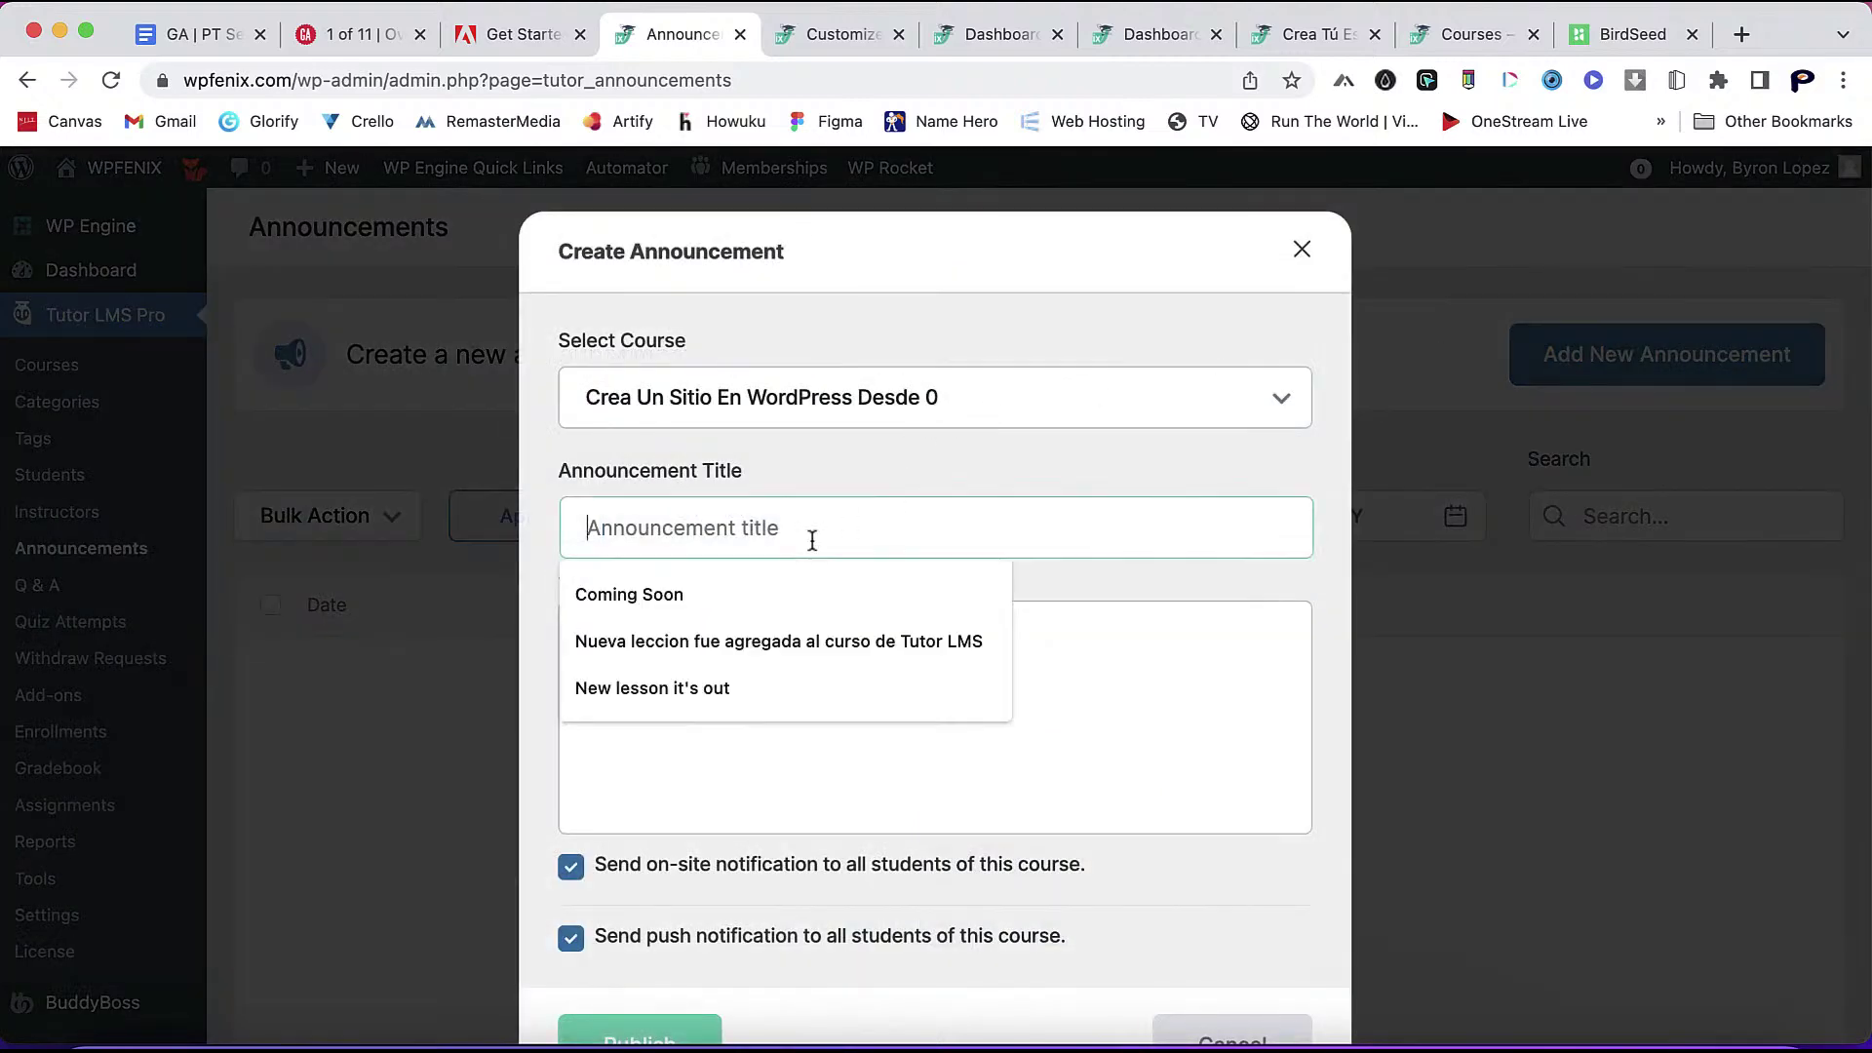
{"action": "left_click", "coordinate": [741, 595]}
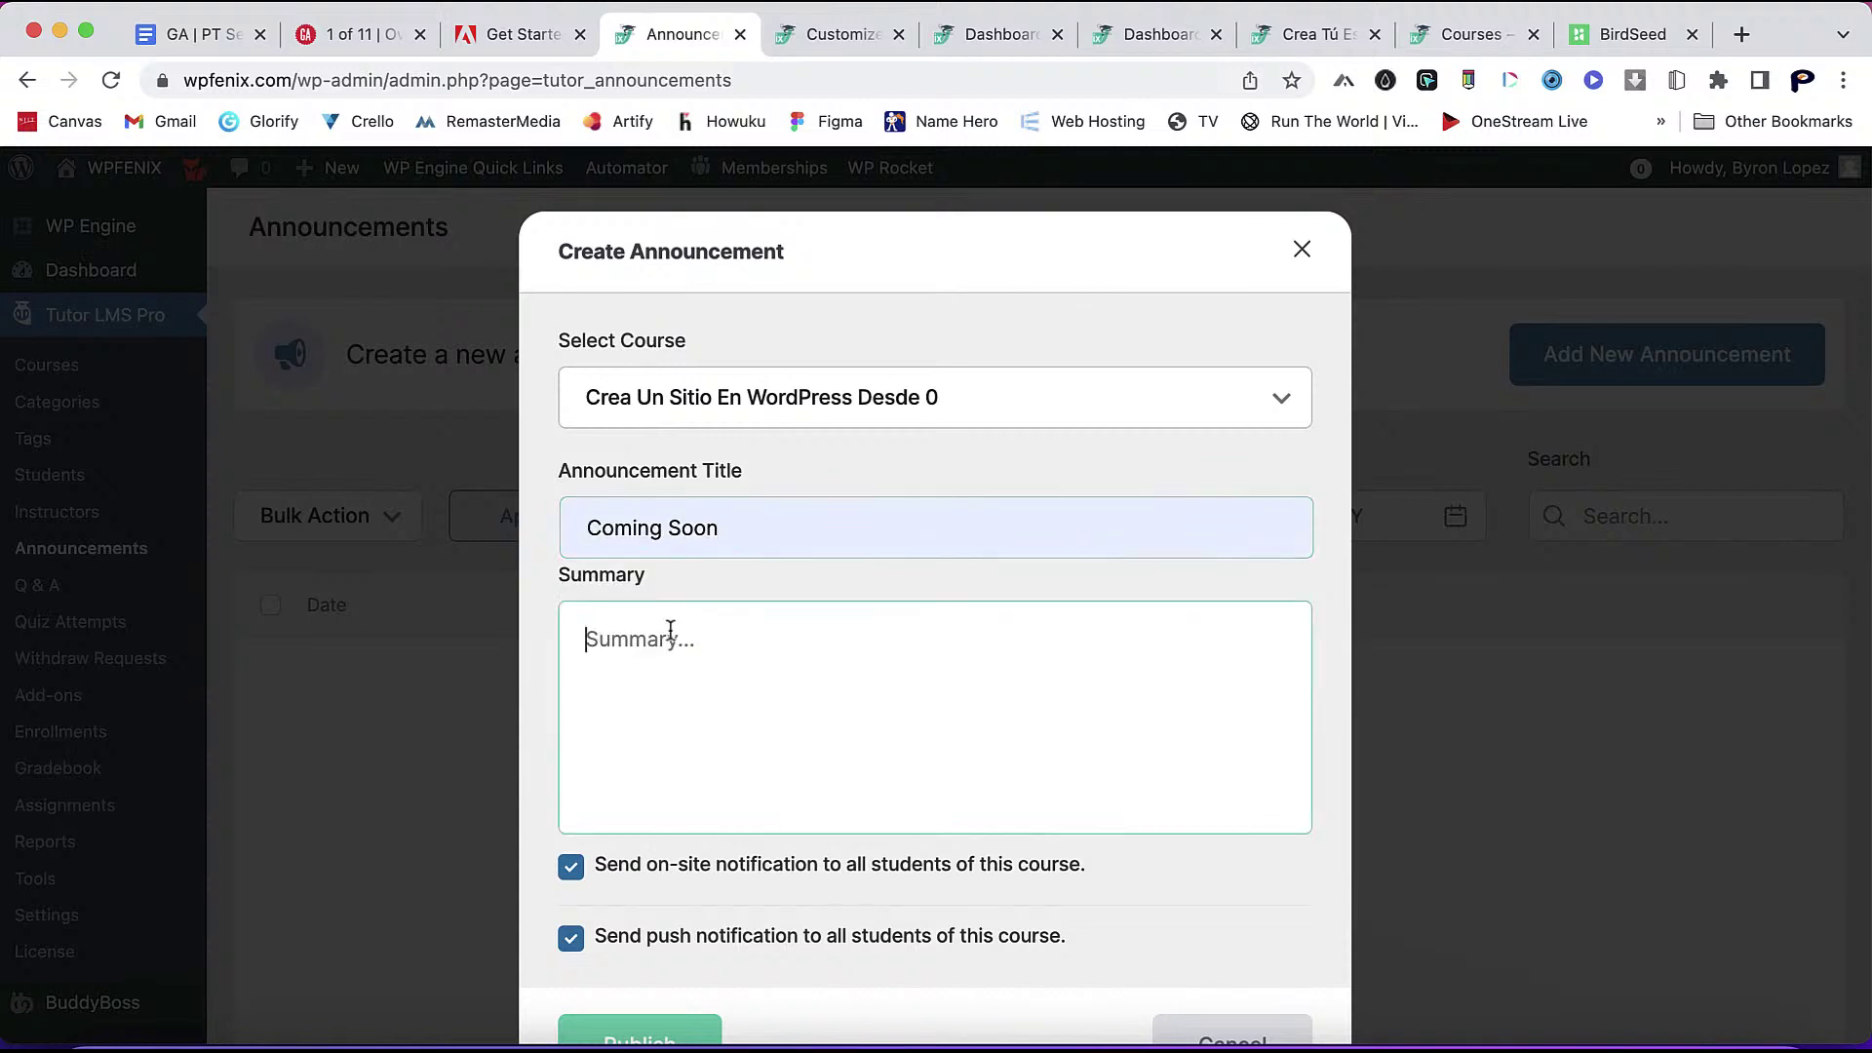
{"action": "type", "text": "e"}
{"action": "key", "text": "BackSpace"}
{"action": "type", "text": "testing"}
{"action": "scroll", "coordinate": [873, 877], "scroll_direction": "down", "scroll_amount": 2}
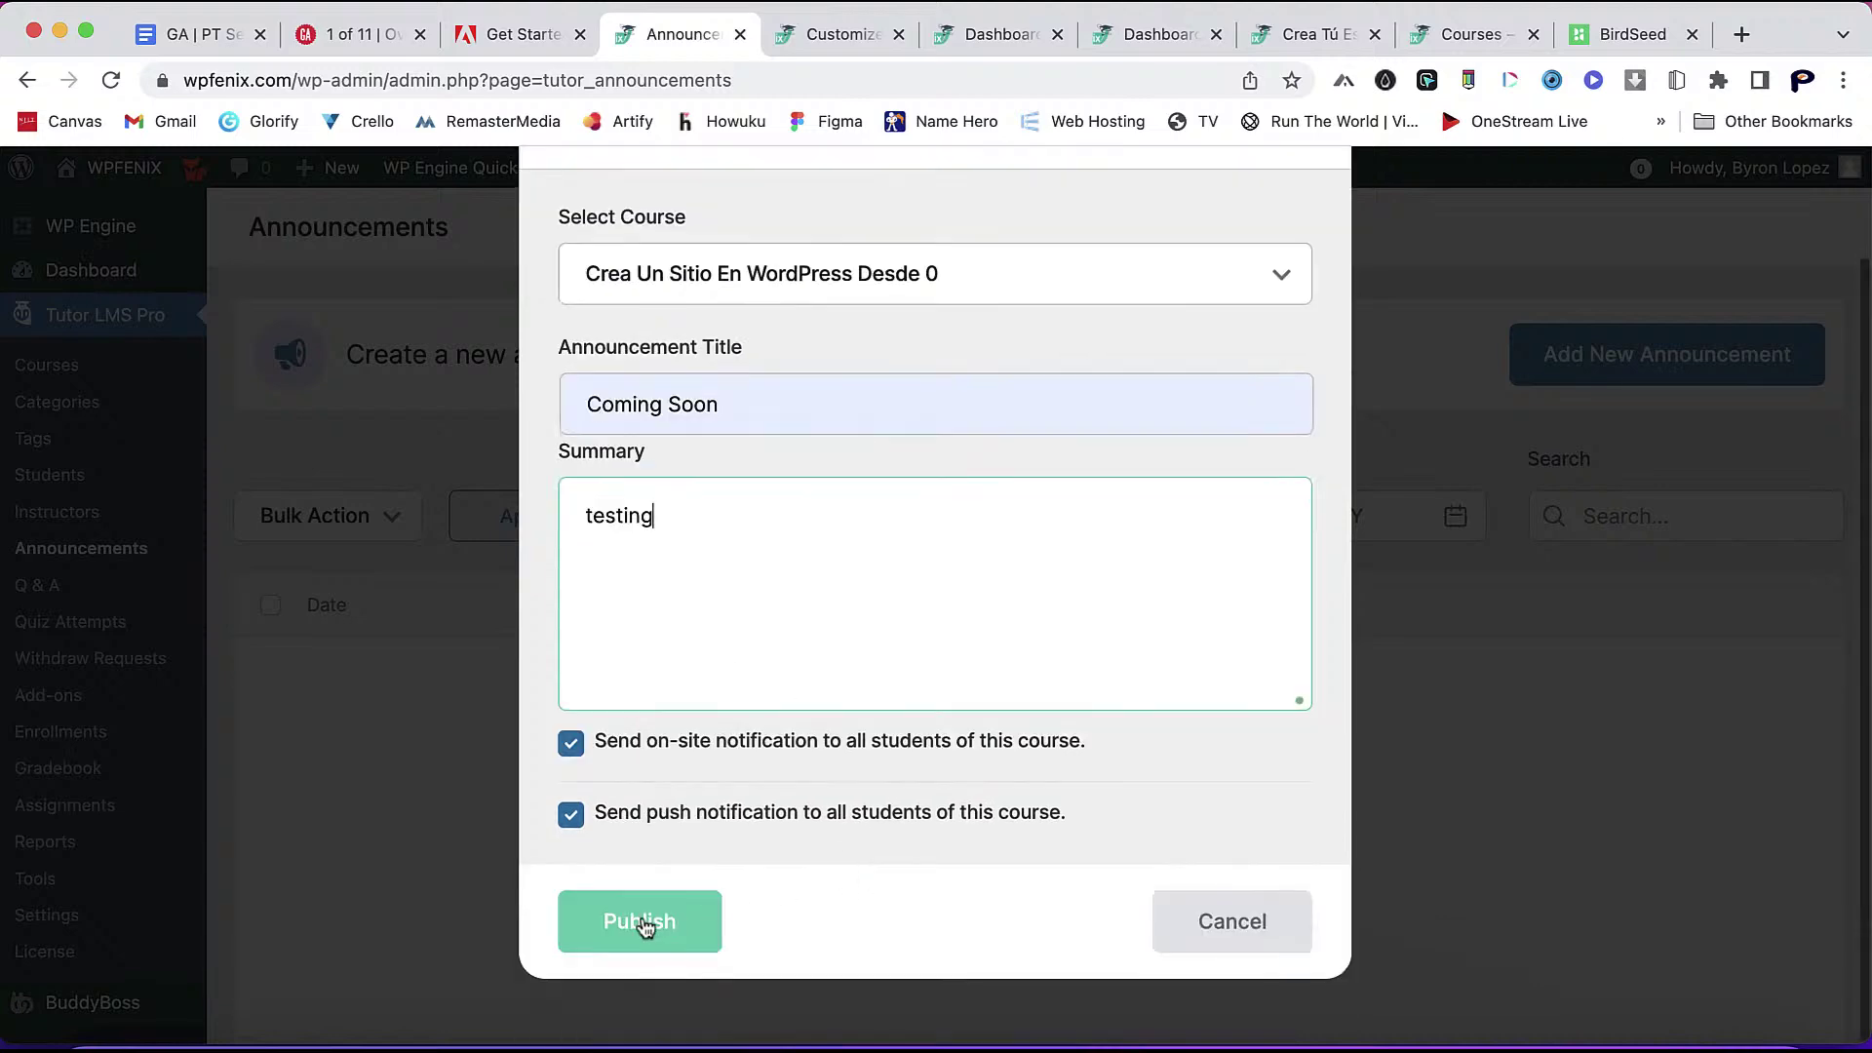
{"action": "left_click", "coordinate": [1185, 34]}
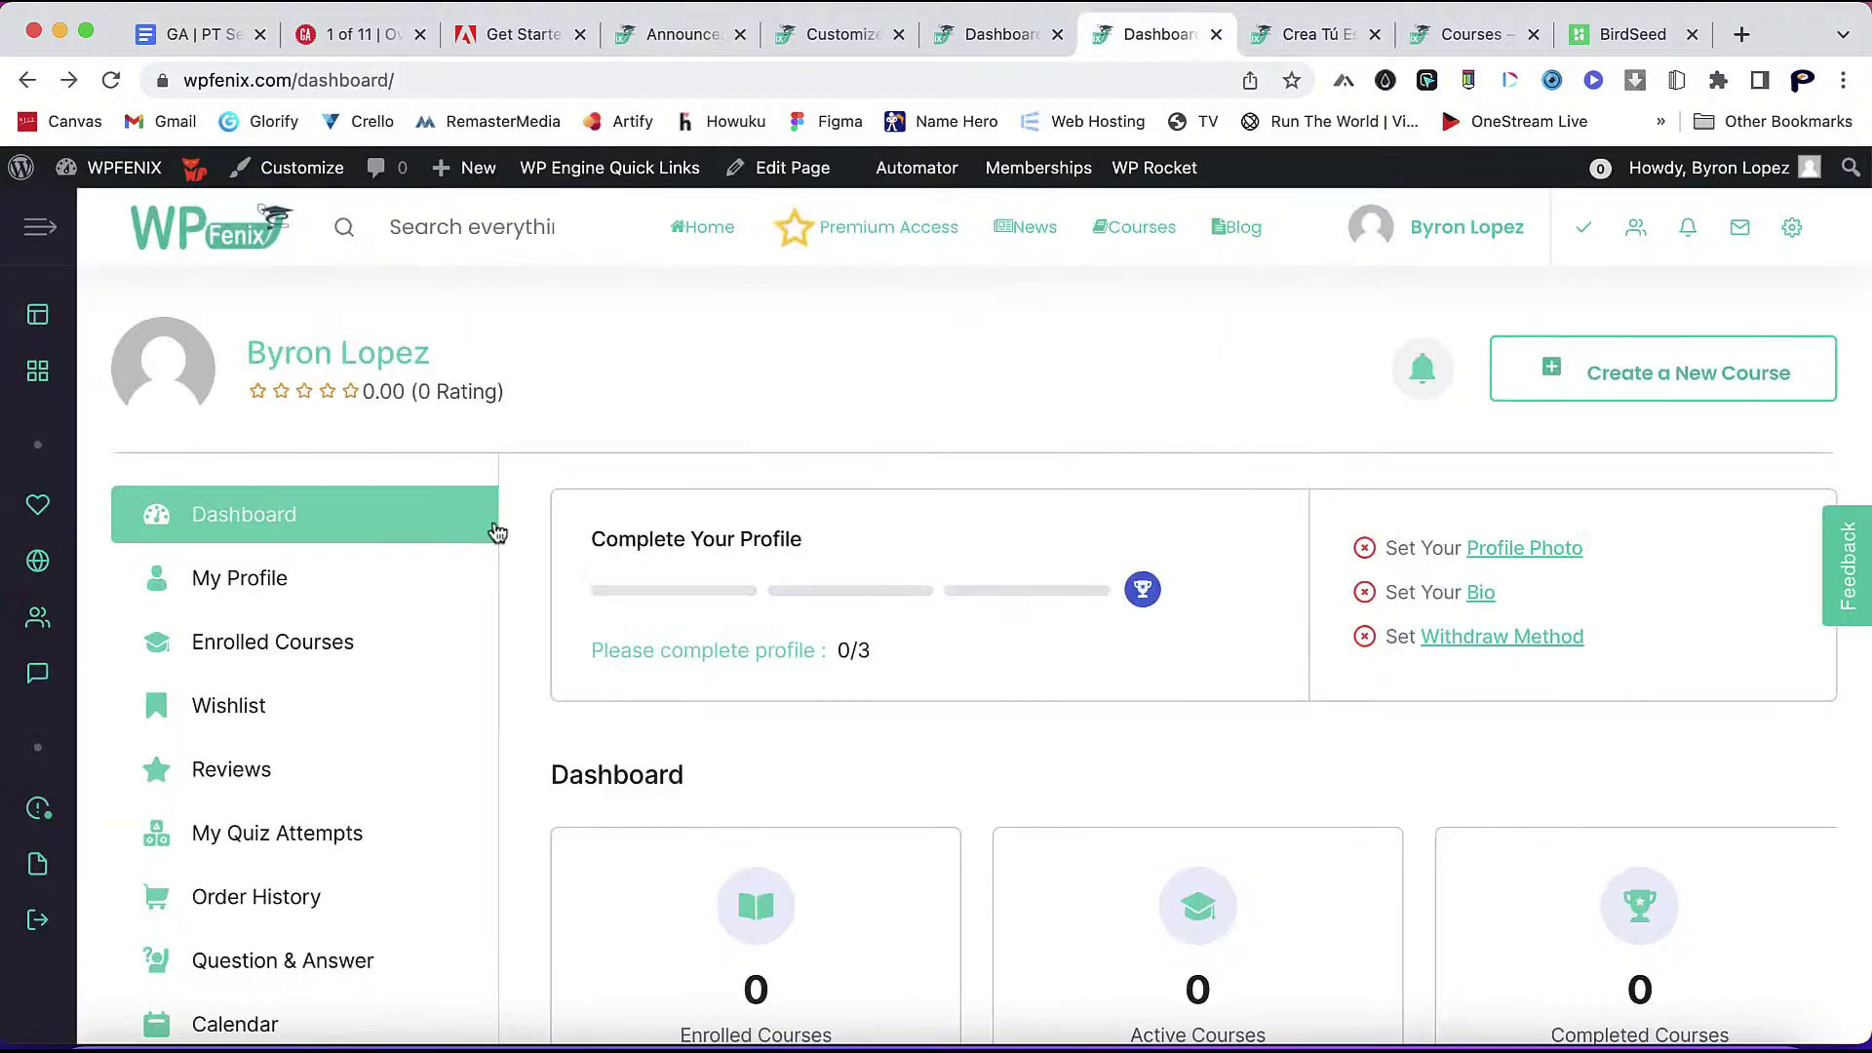
- Open Enrolled Courses, confirm there are no notifications yet, and return to the announcement
{"action": "left_click", "coordinate": [344, 499]}
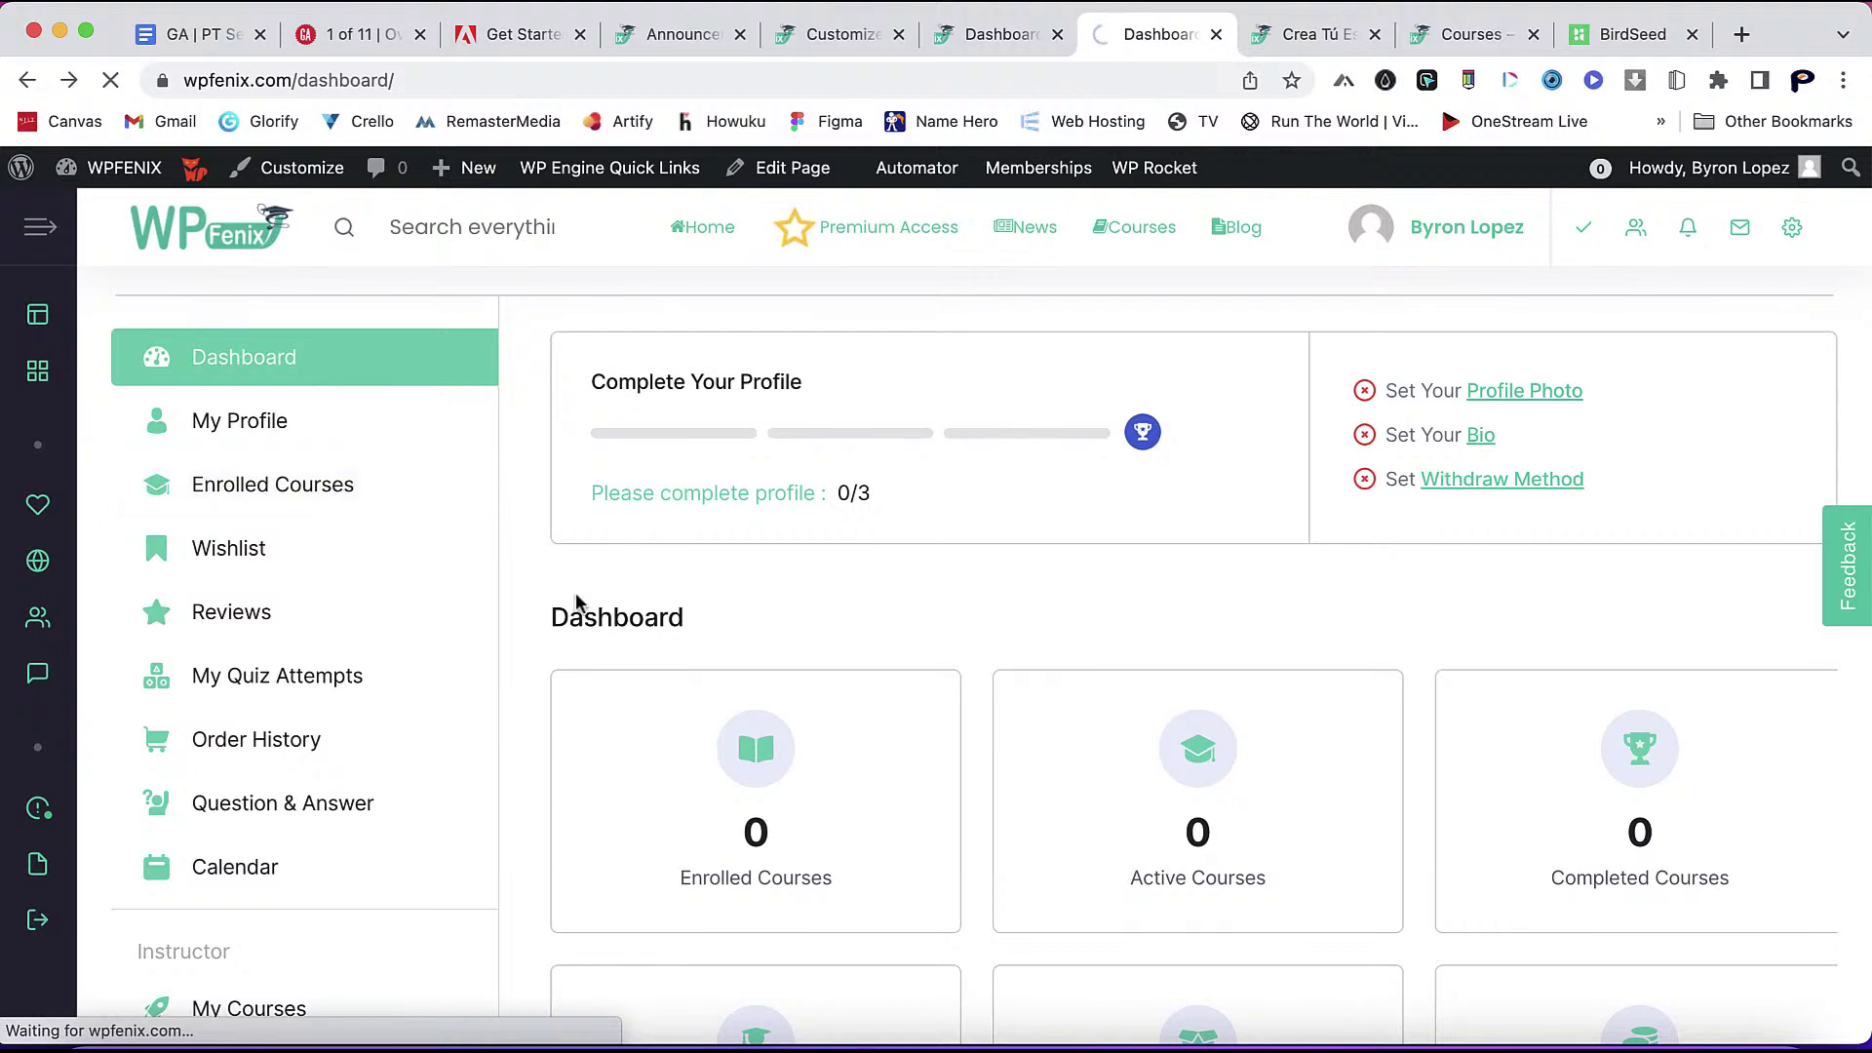
{"action": "scroll", "coordinate": [577, 599], "scroll_direction": "down", "scroll_amount": 1}
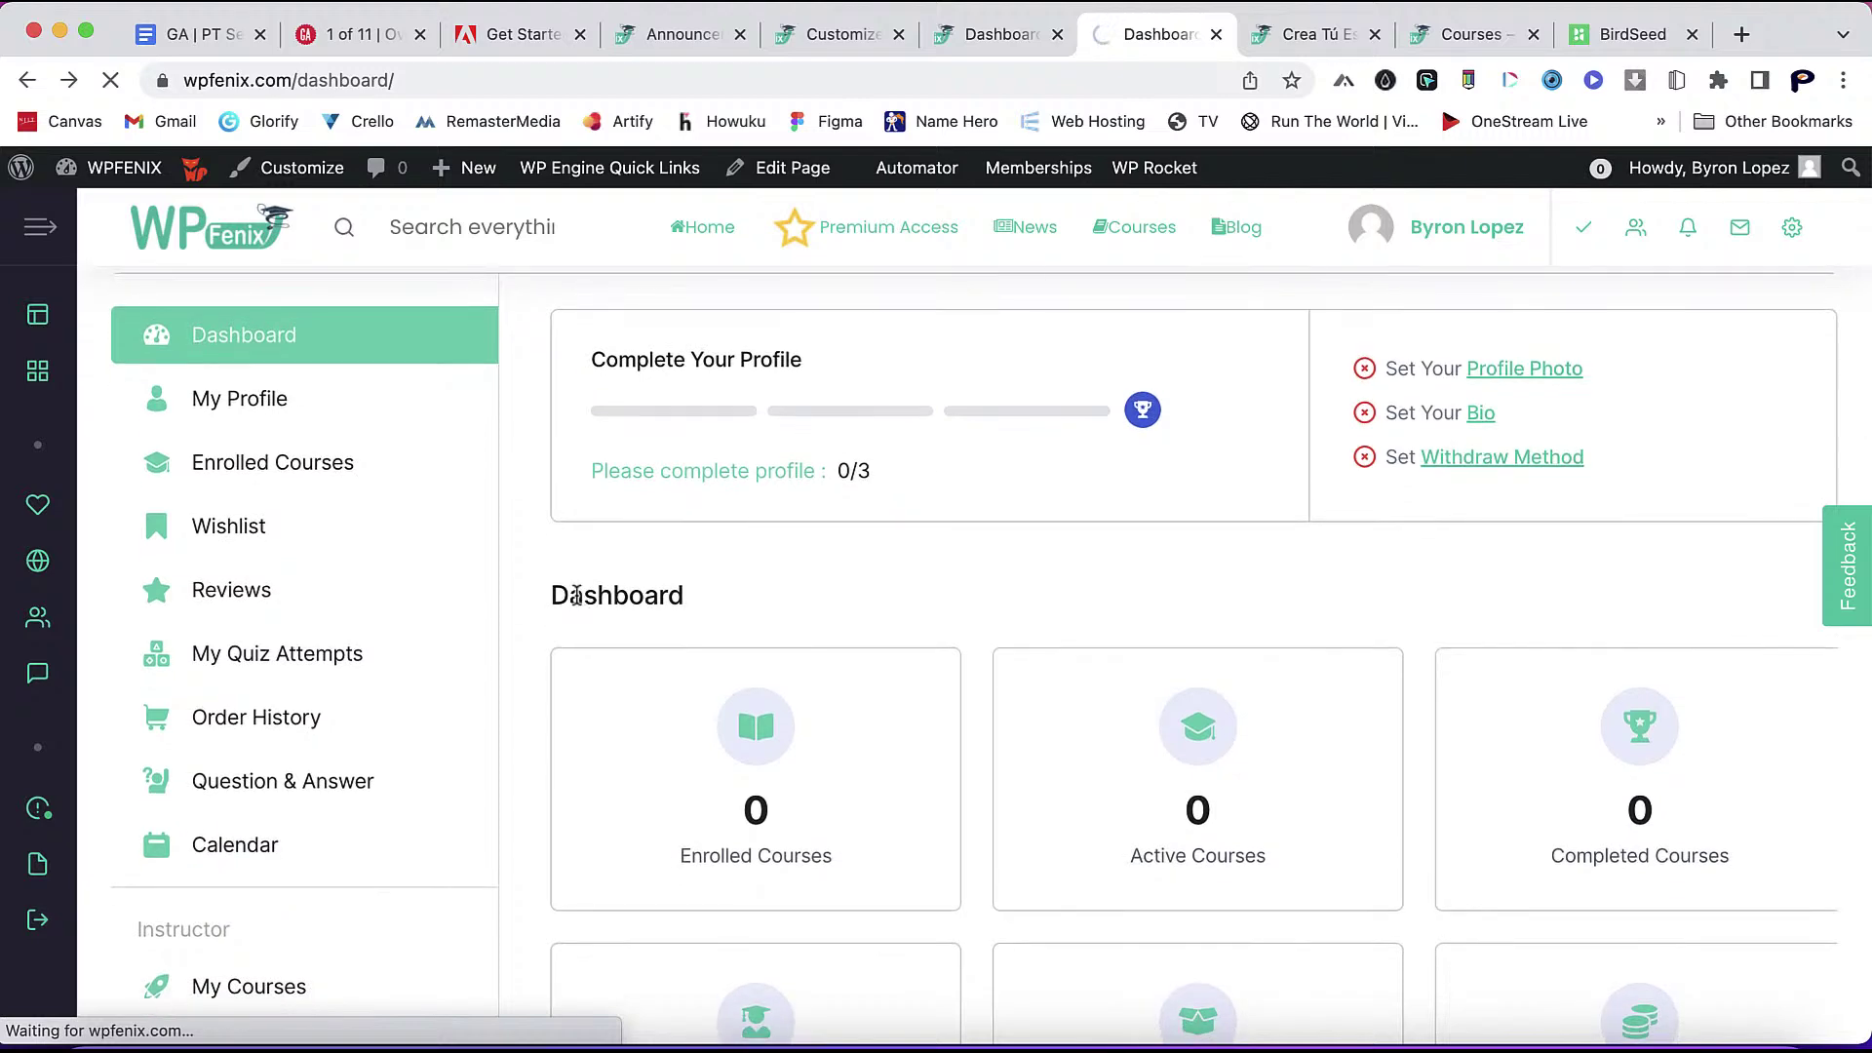
{"action": "scroll", "coordinate": [561, 597], "scroll_direction": "down", "scroll_amount": 5}
{"action": "scroll", "coordinate": [819, 829], "scroll_direction": "up", "scroll_amount": 4}
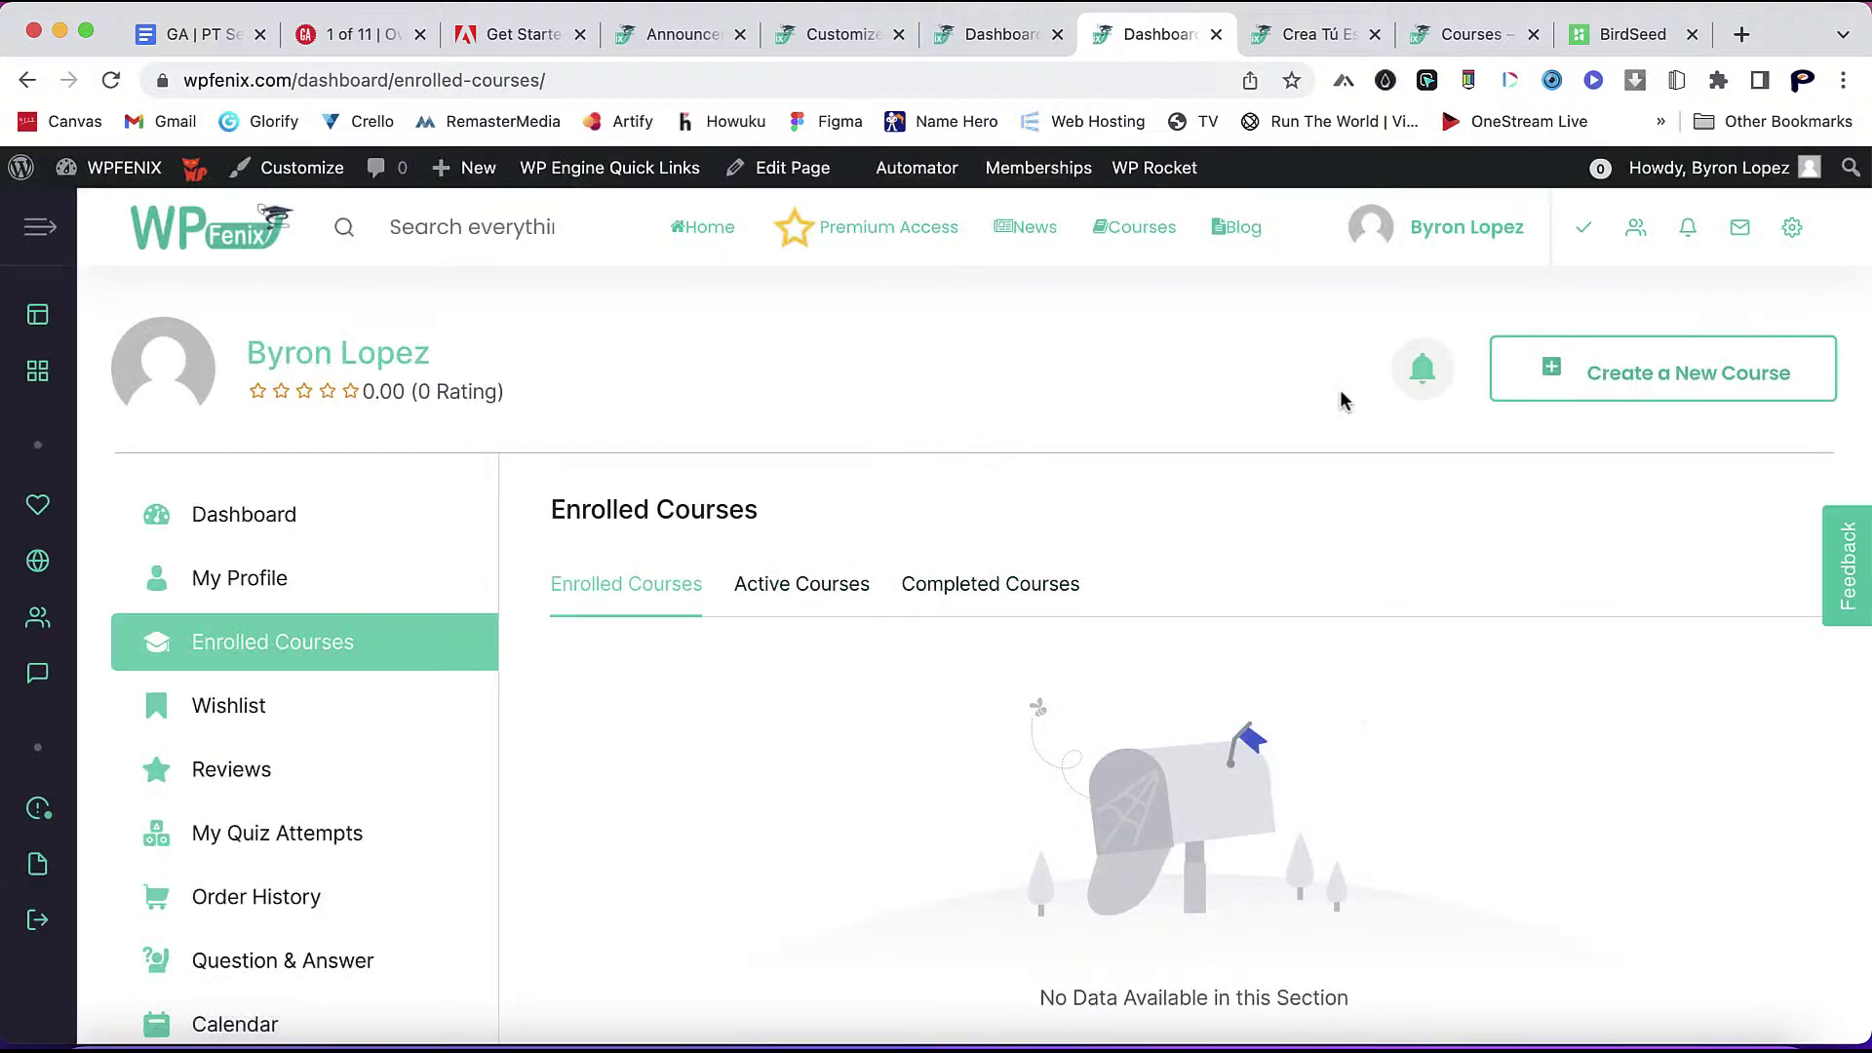
{"action": "left_click", "coordinate": [1426, 374]}
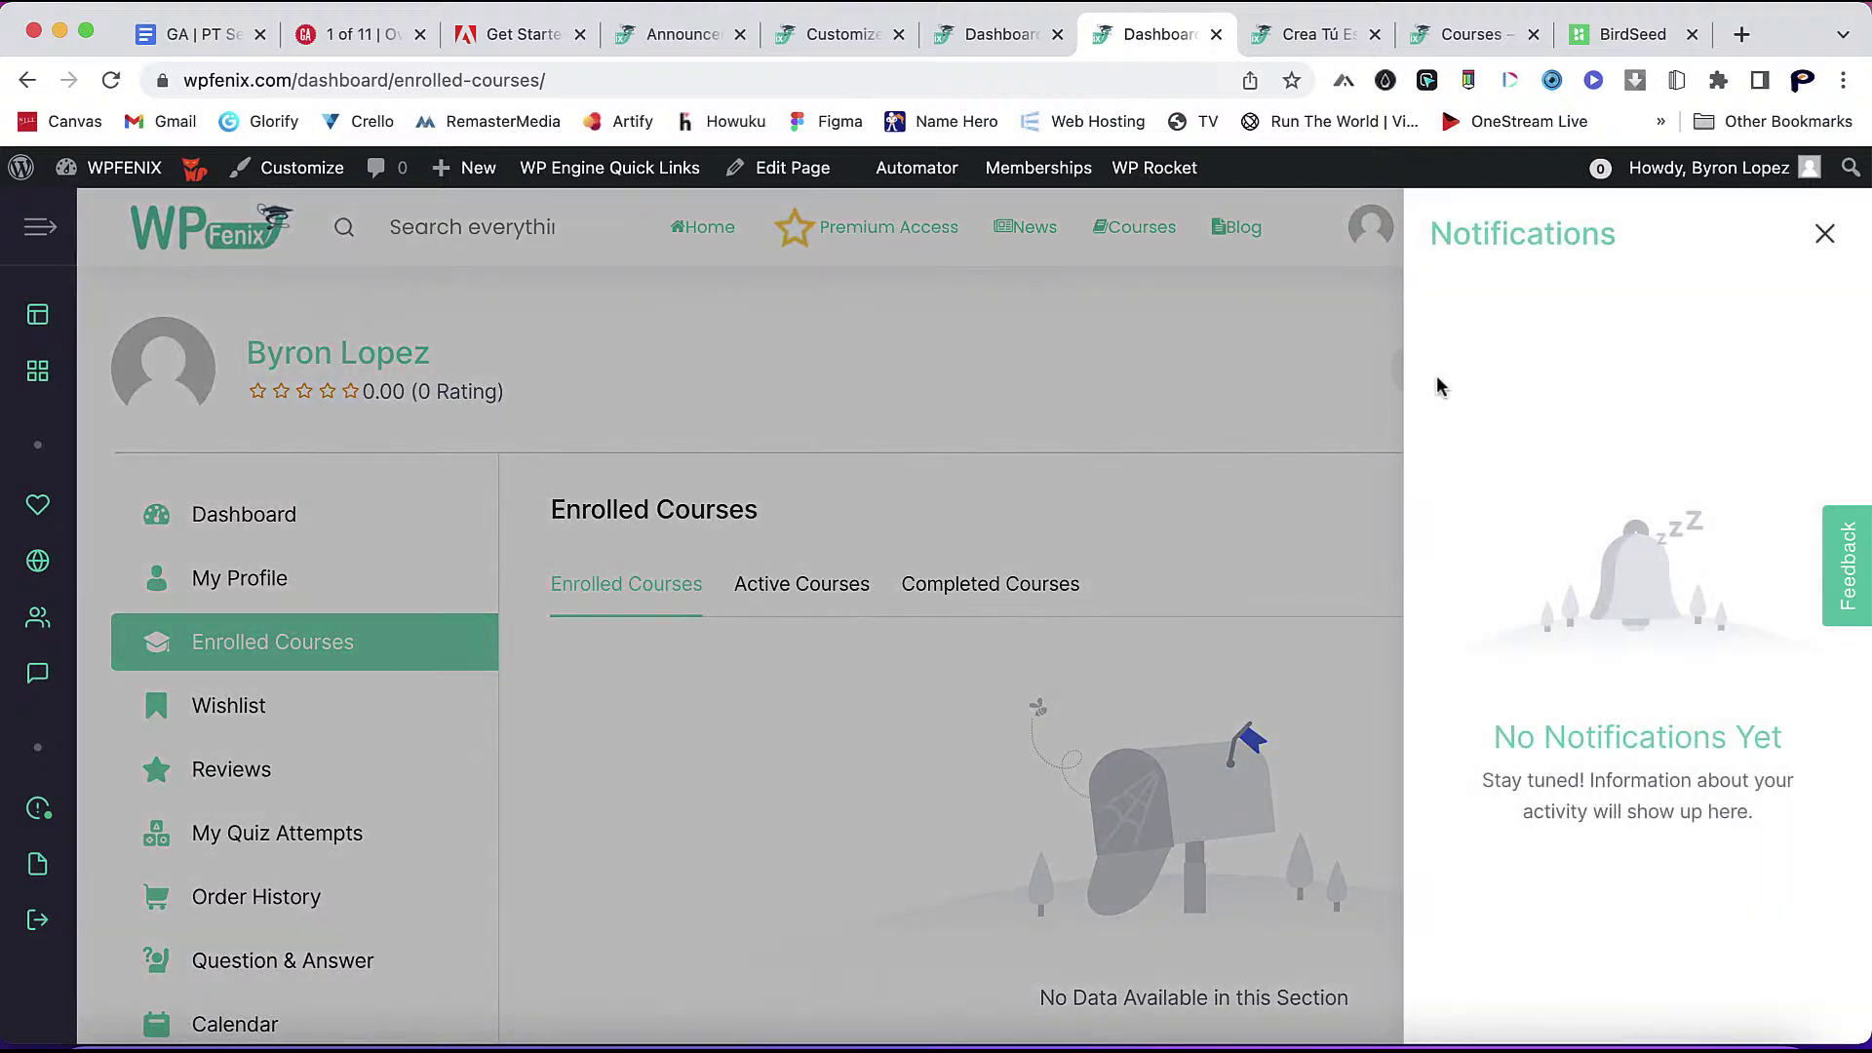
{"action": "left_click", "coordinate": [1278, 393]}
{"action": "left_click", "coordinate": [684, 35]}
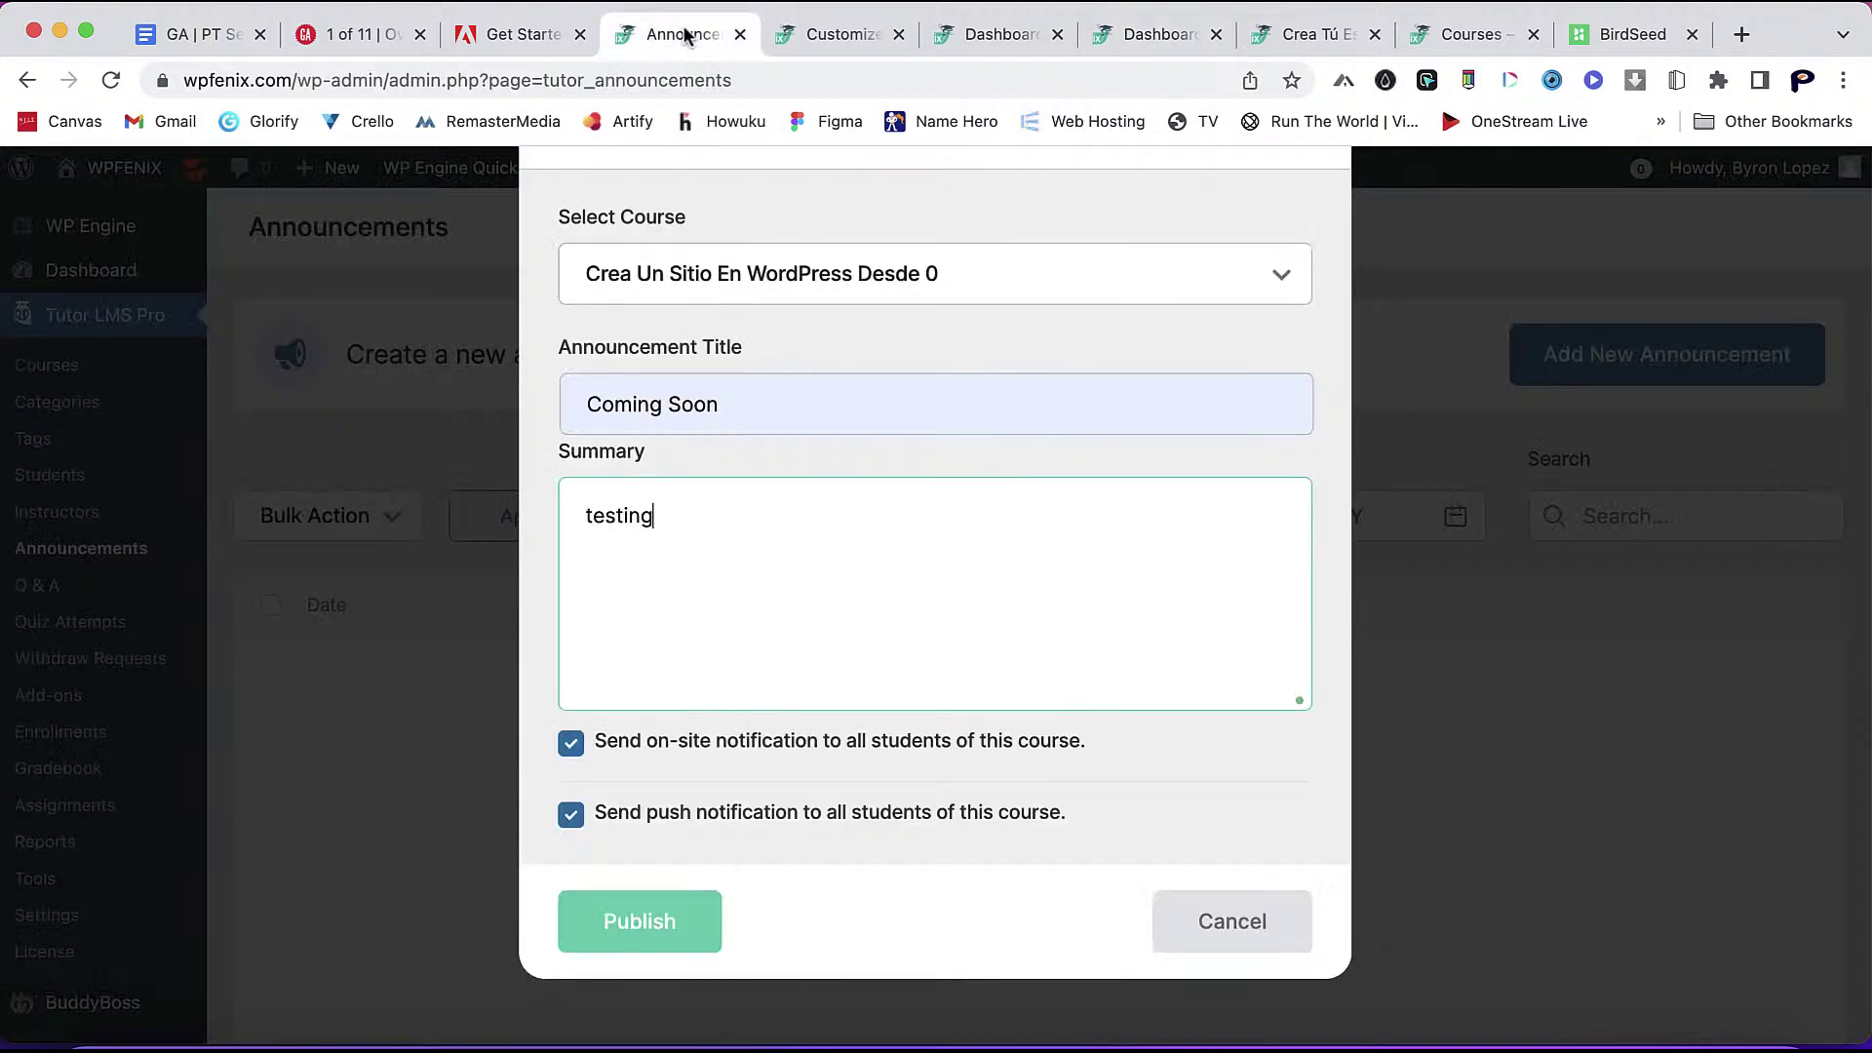
- Publish the Coming Soon announcement for Crea Un Sitio En WordPress Desde 0
{"action": "left_click", "coordinate": [809, 275]}
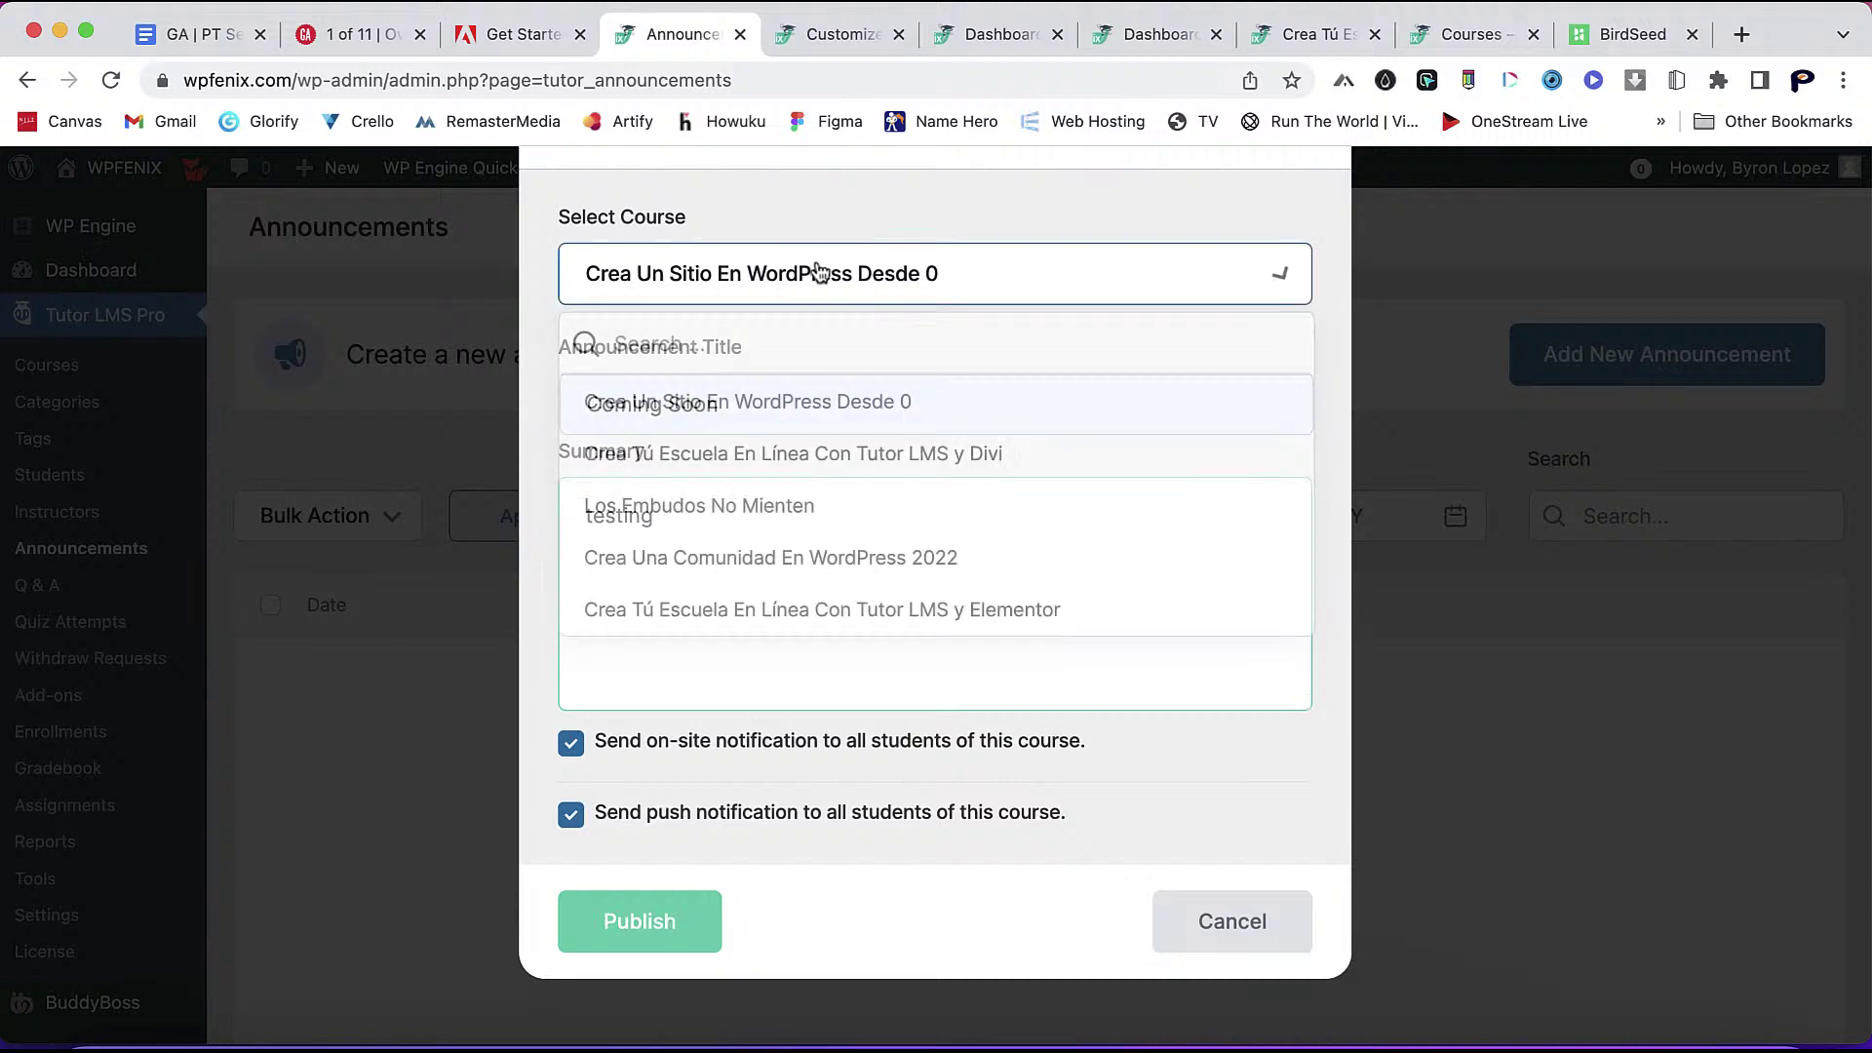
{"action": "left_click", "coordinate": [710, 688]}
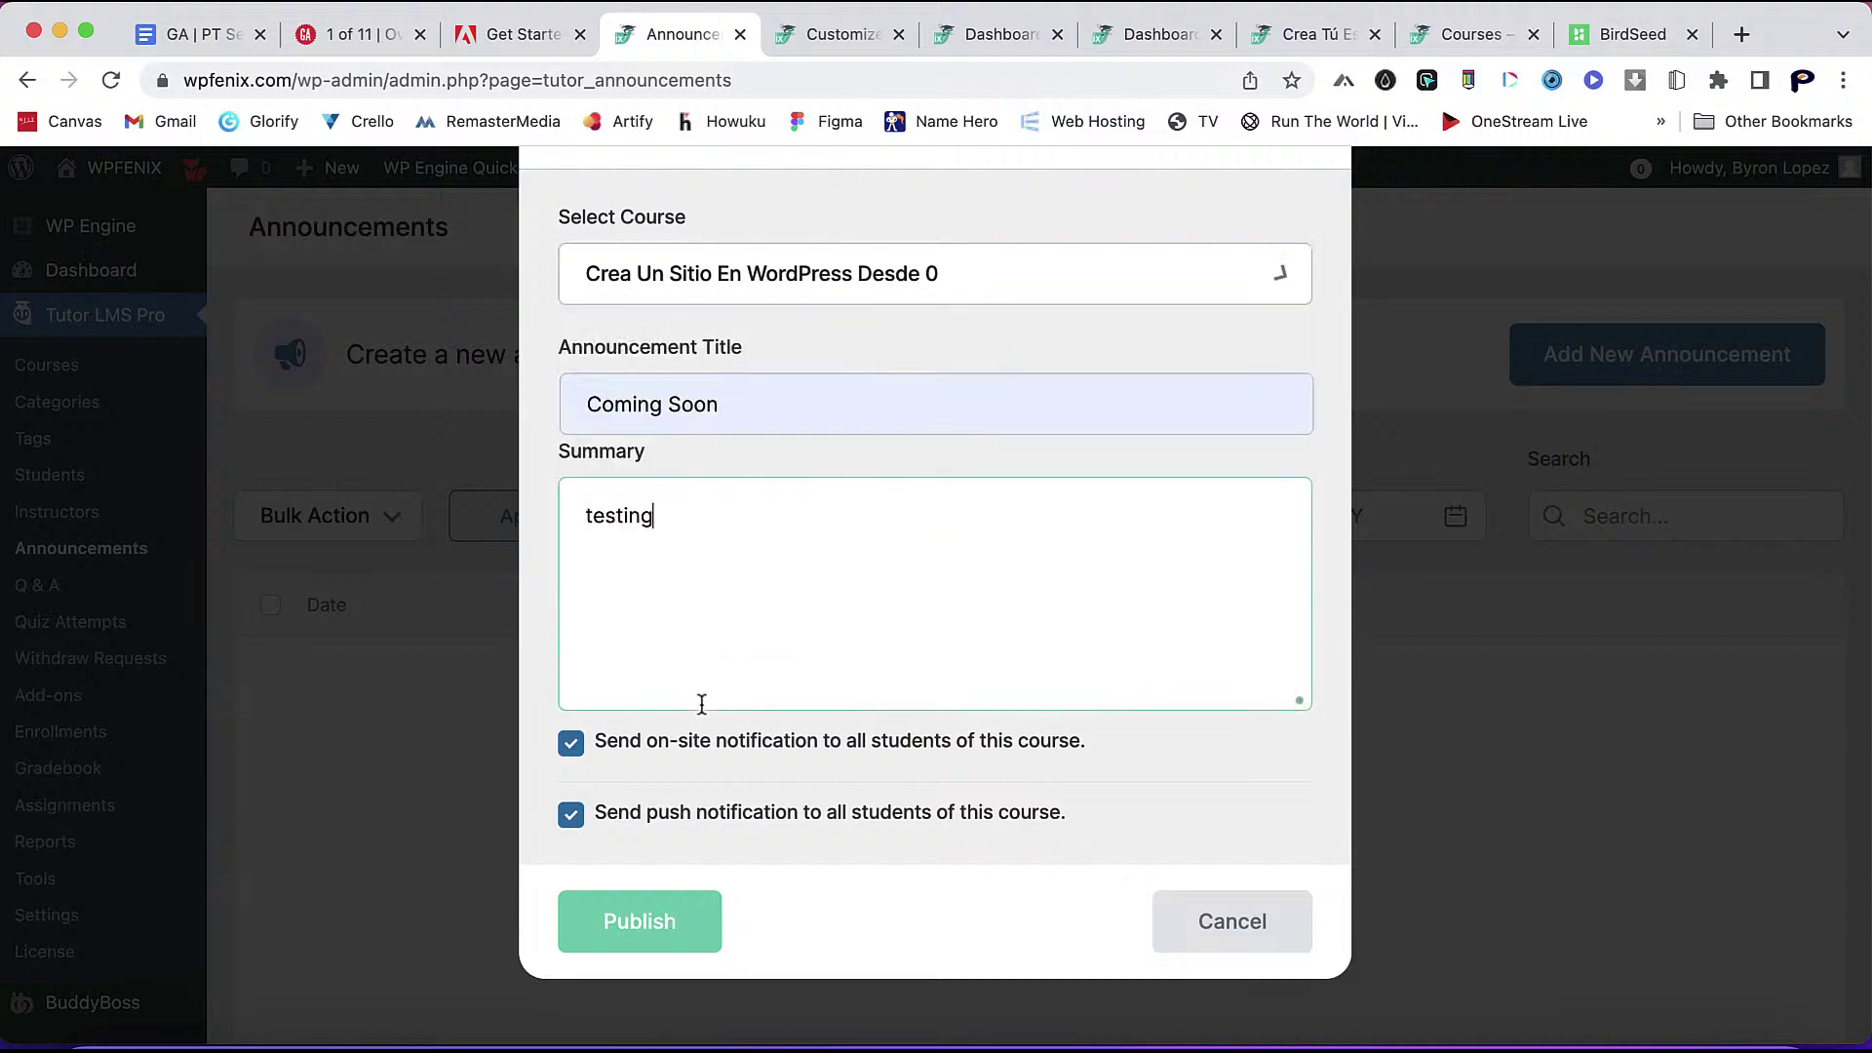
{"action": "left_click", "coordinate": [620, 948]}
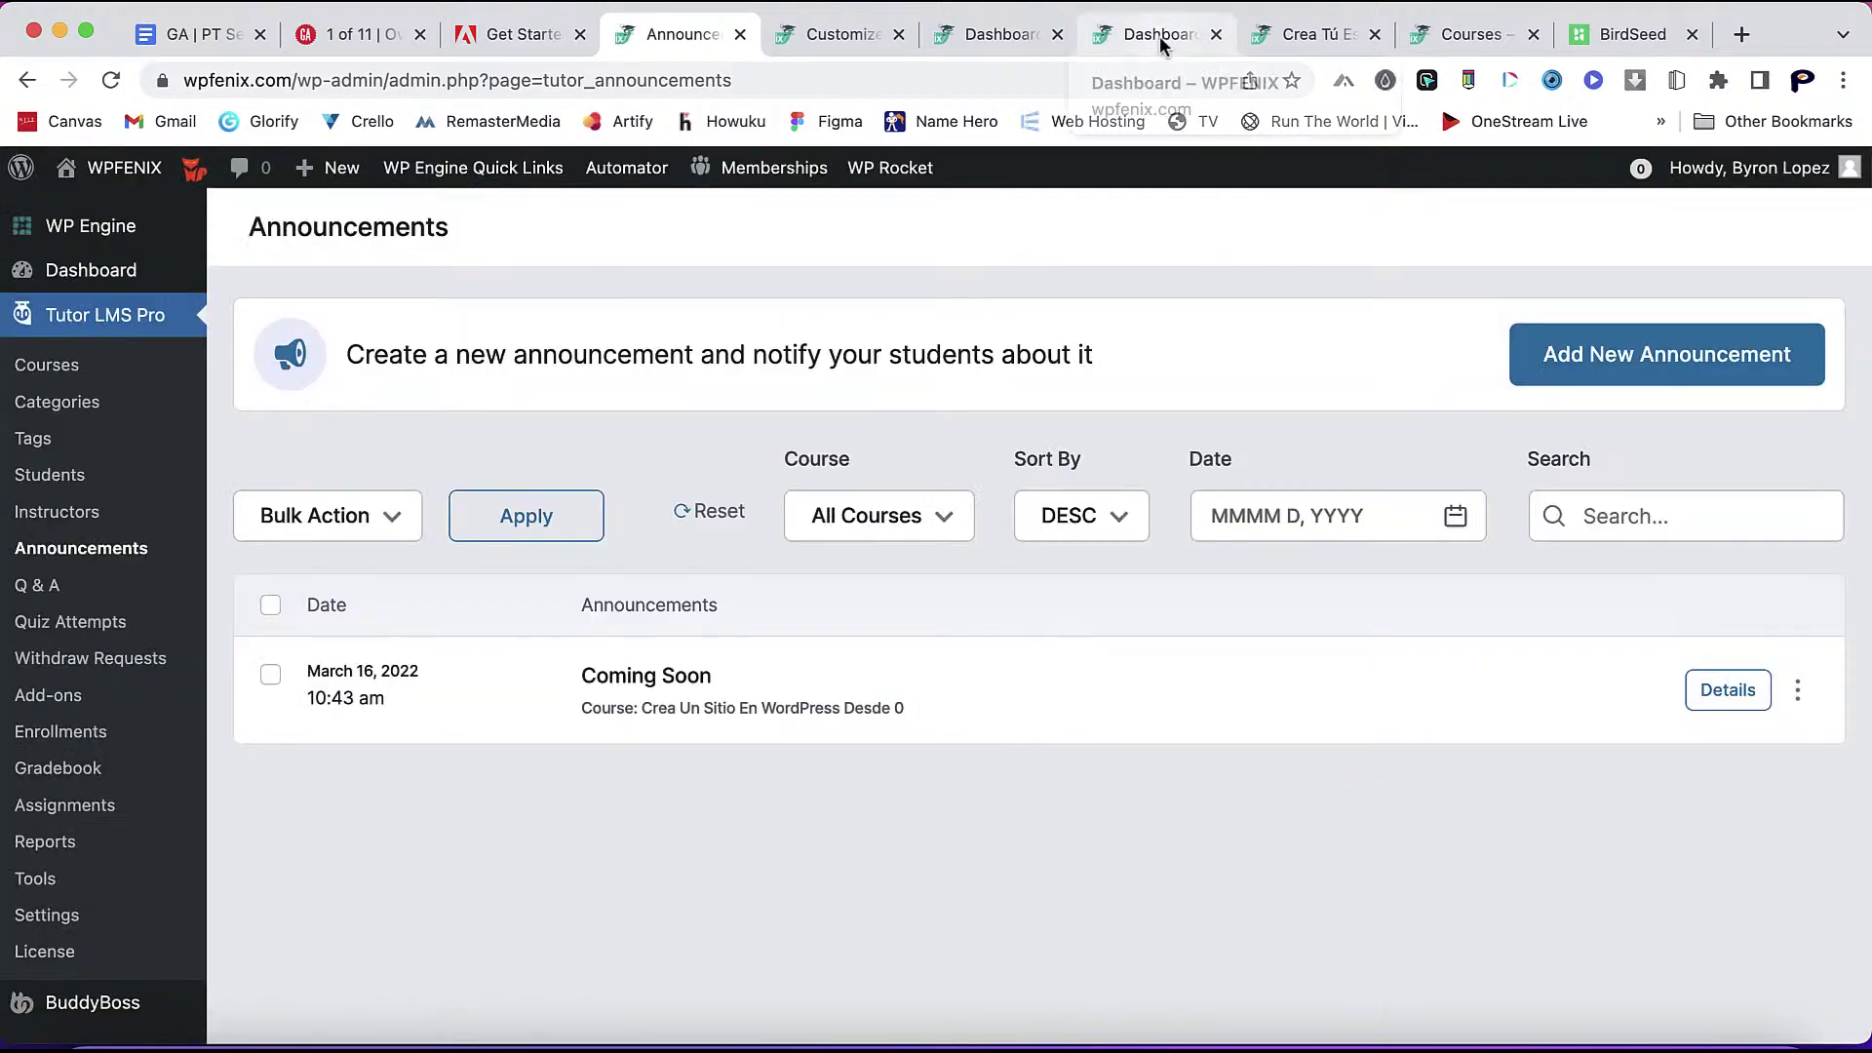
- Clear the WP Rocket cache and check the student's notifications twice
{"action": "left_click", "coordinate": [1160, 44]}
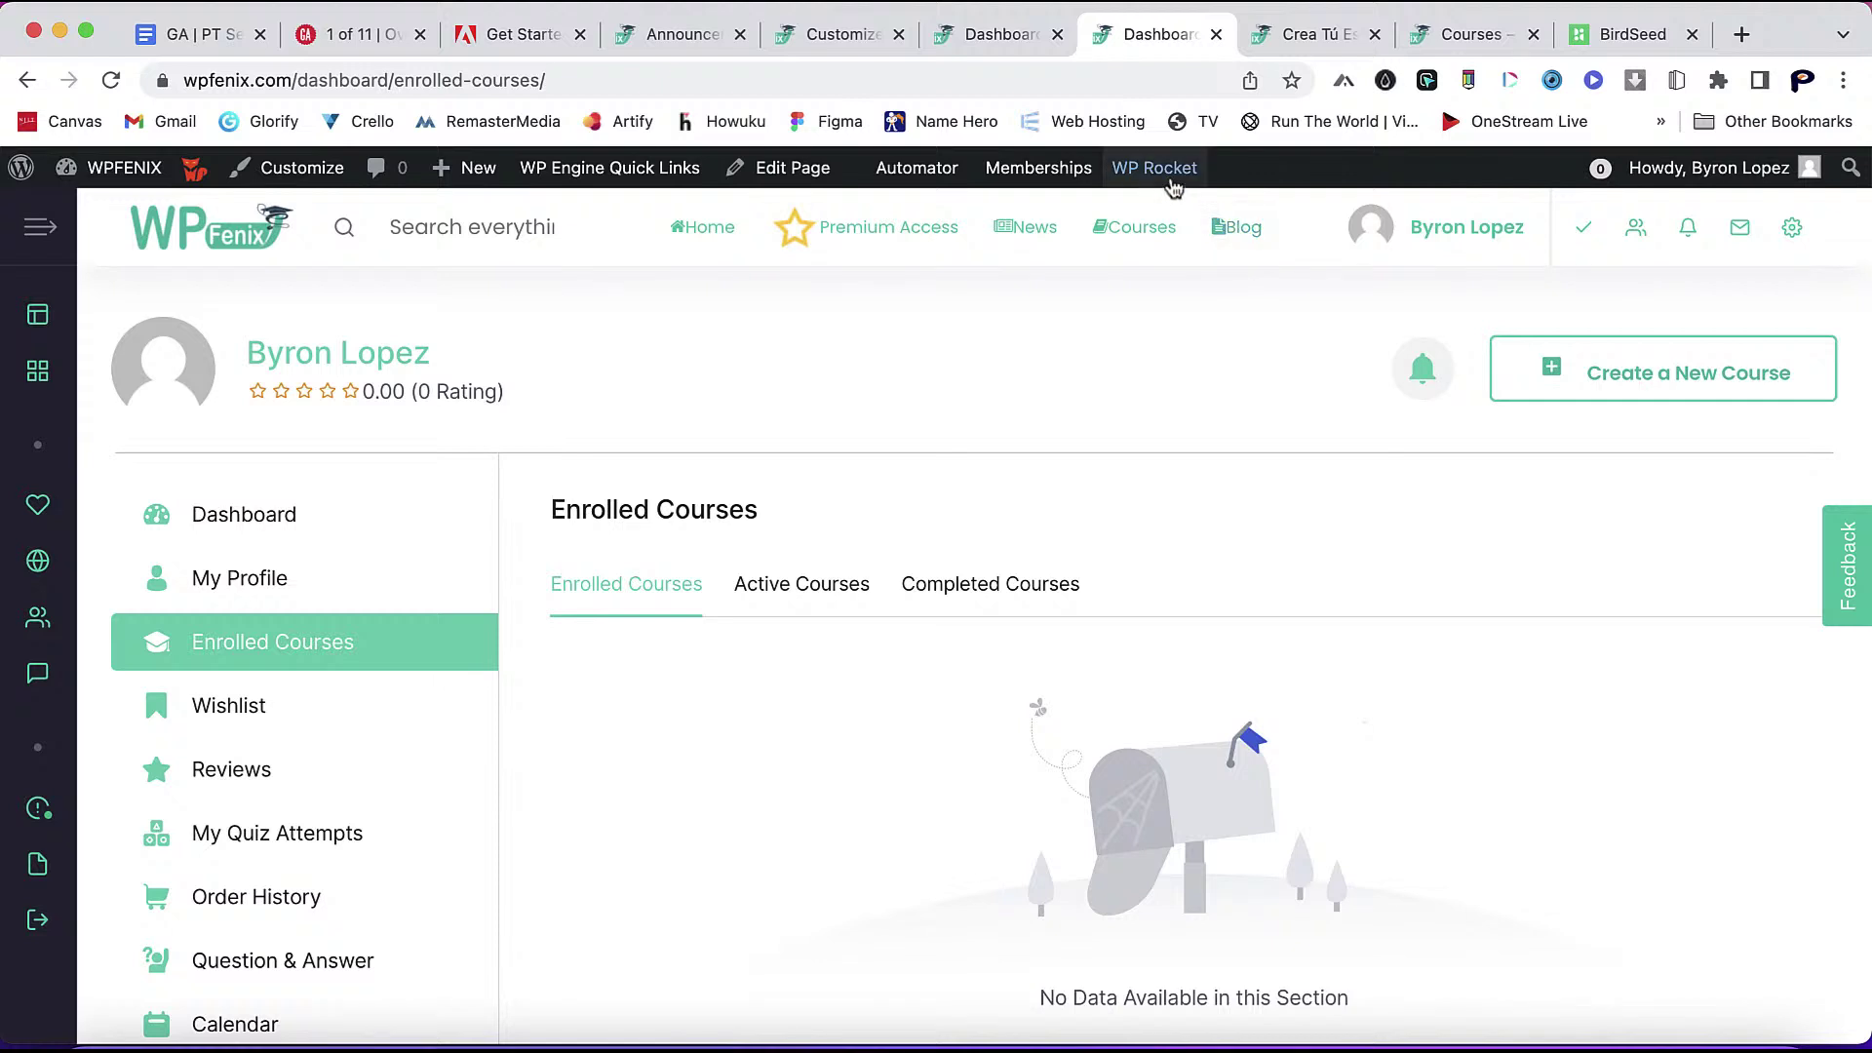
{"action": "mouse_move", "coordinate": [1158, 169]}
{"action": "left_click", "coordinate": [1168, 249]}
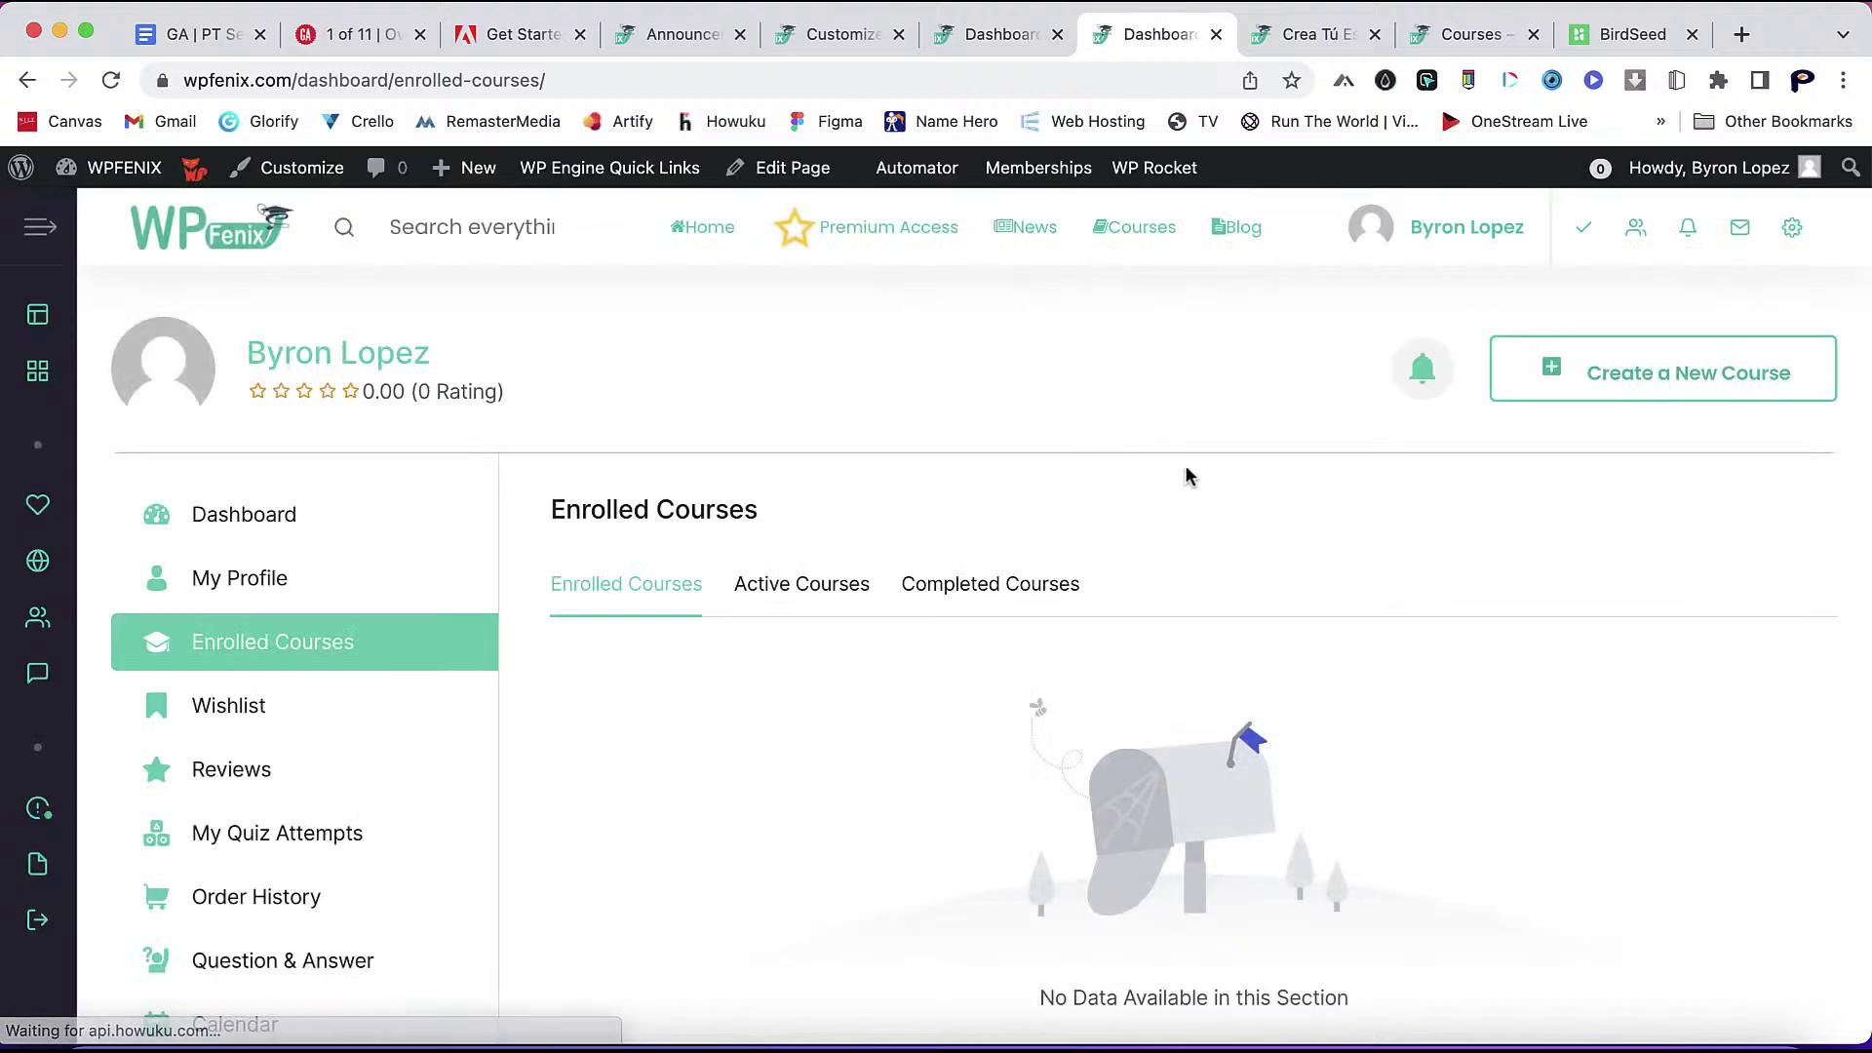
{"action": "left_click", "coordinate": [1423, 377]}
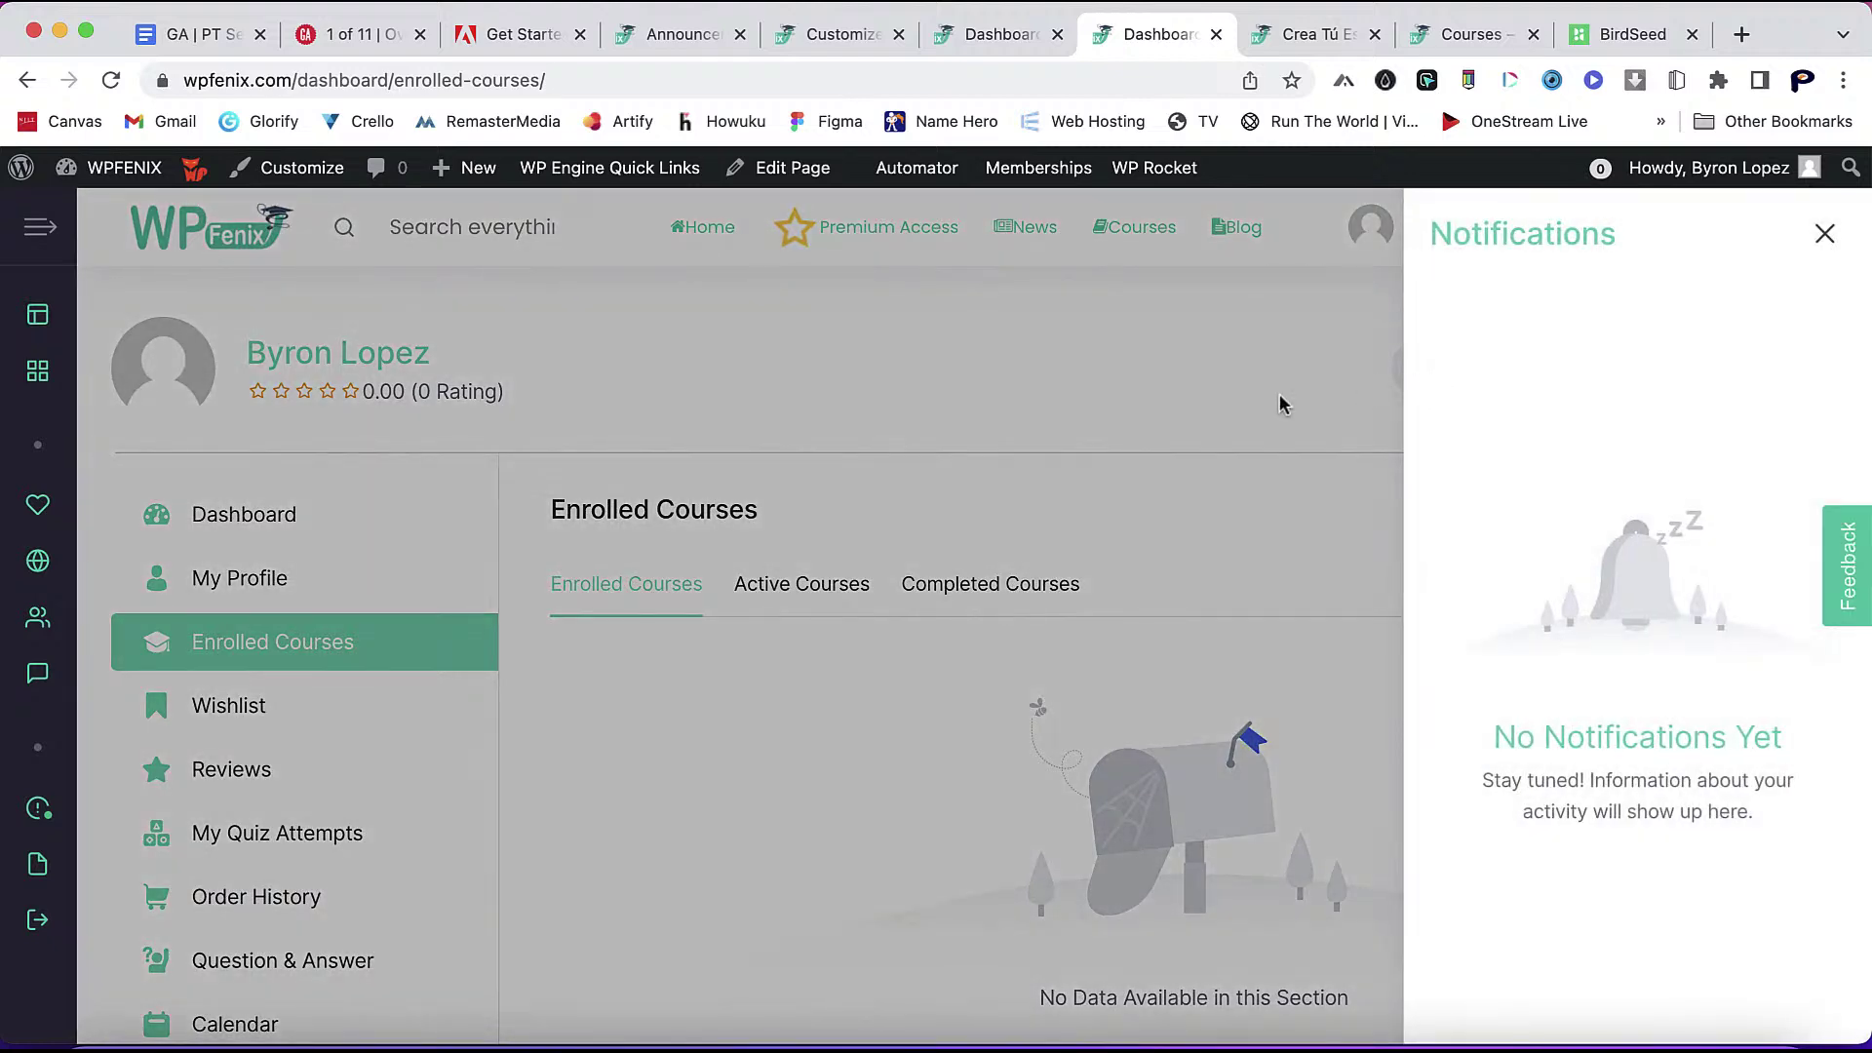
{"action": "left_click", "coordinate": [1280, 403]}
{"action": "left_click", "coordinate": [1410, 388]}
{"action": "left_click", "coordinate": [1258, 390]}
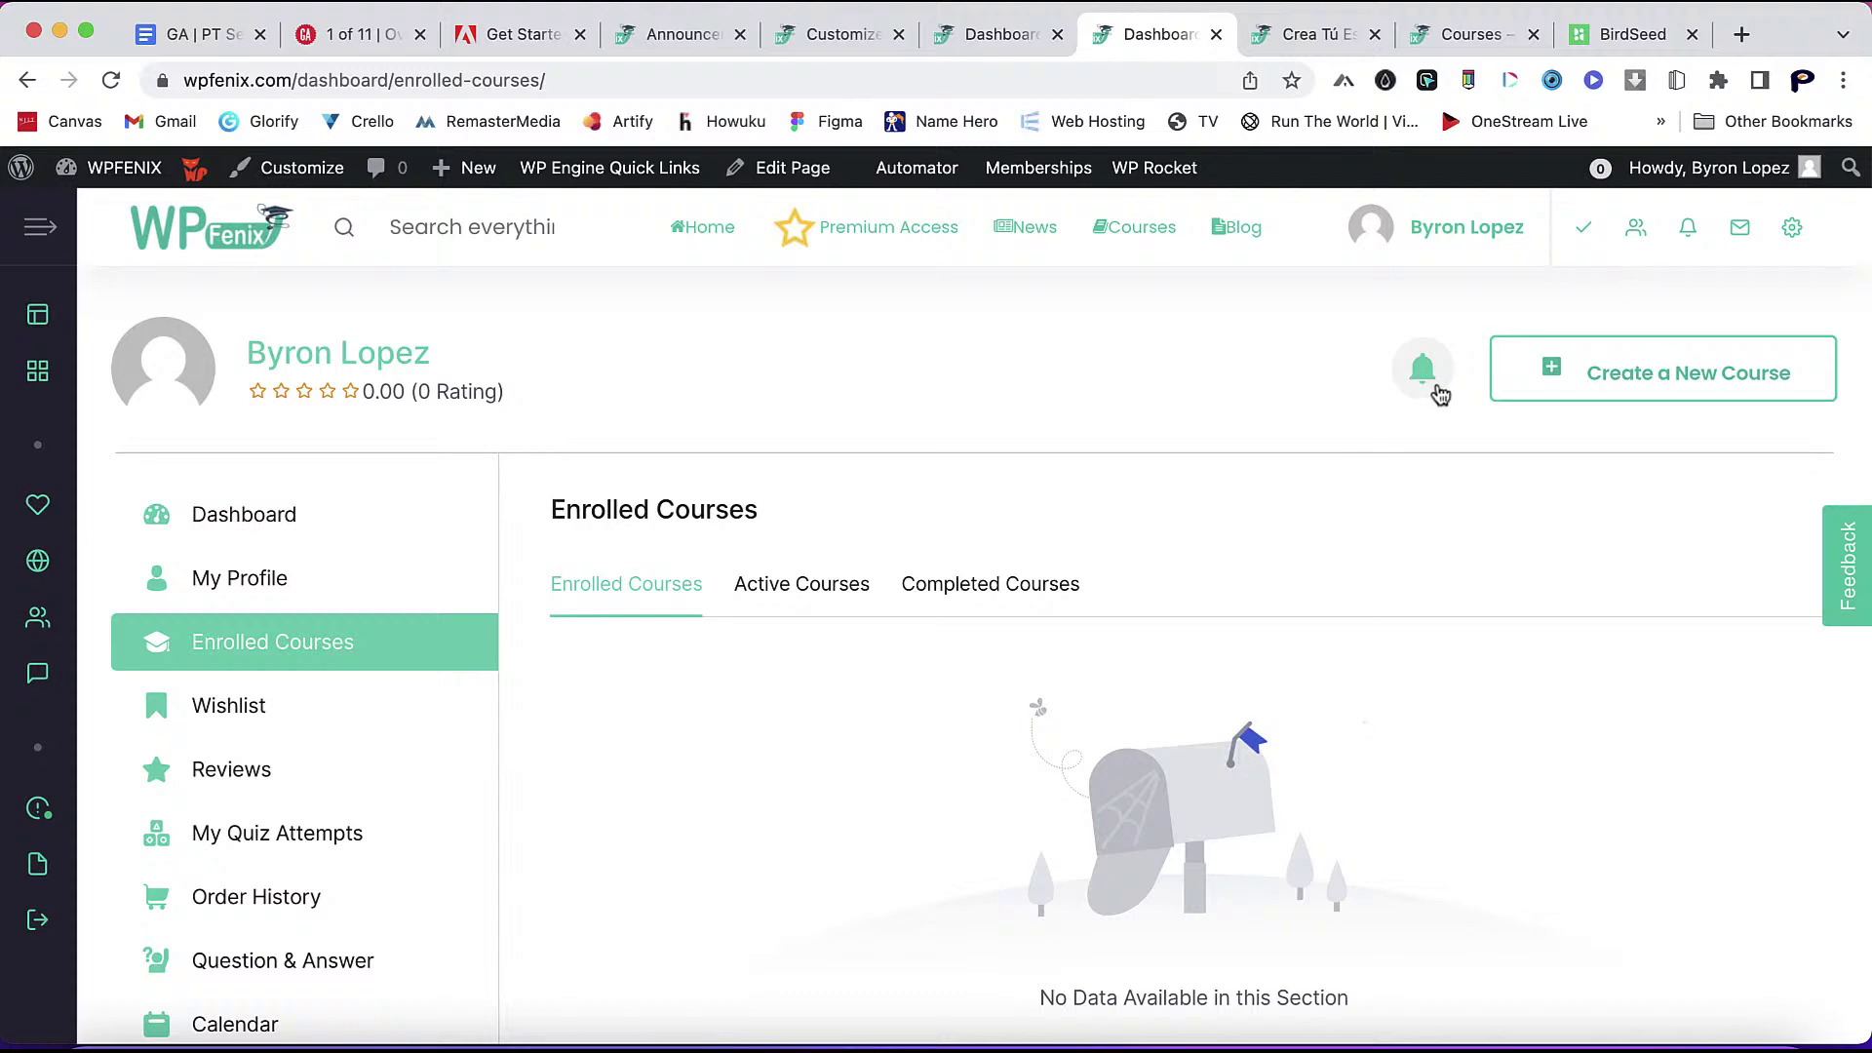
{"action": "left_click", "coordinate": [715, 39]}
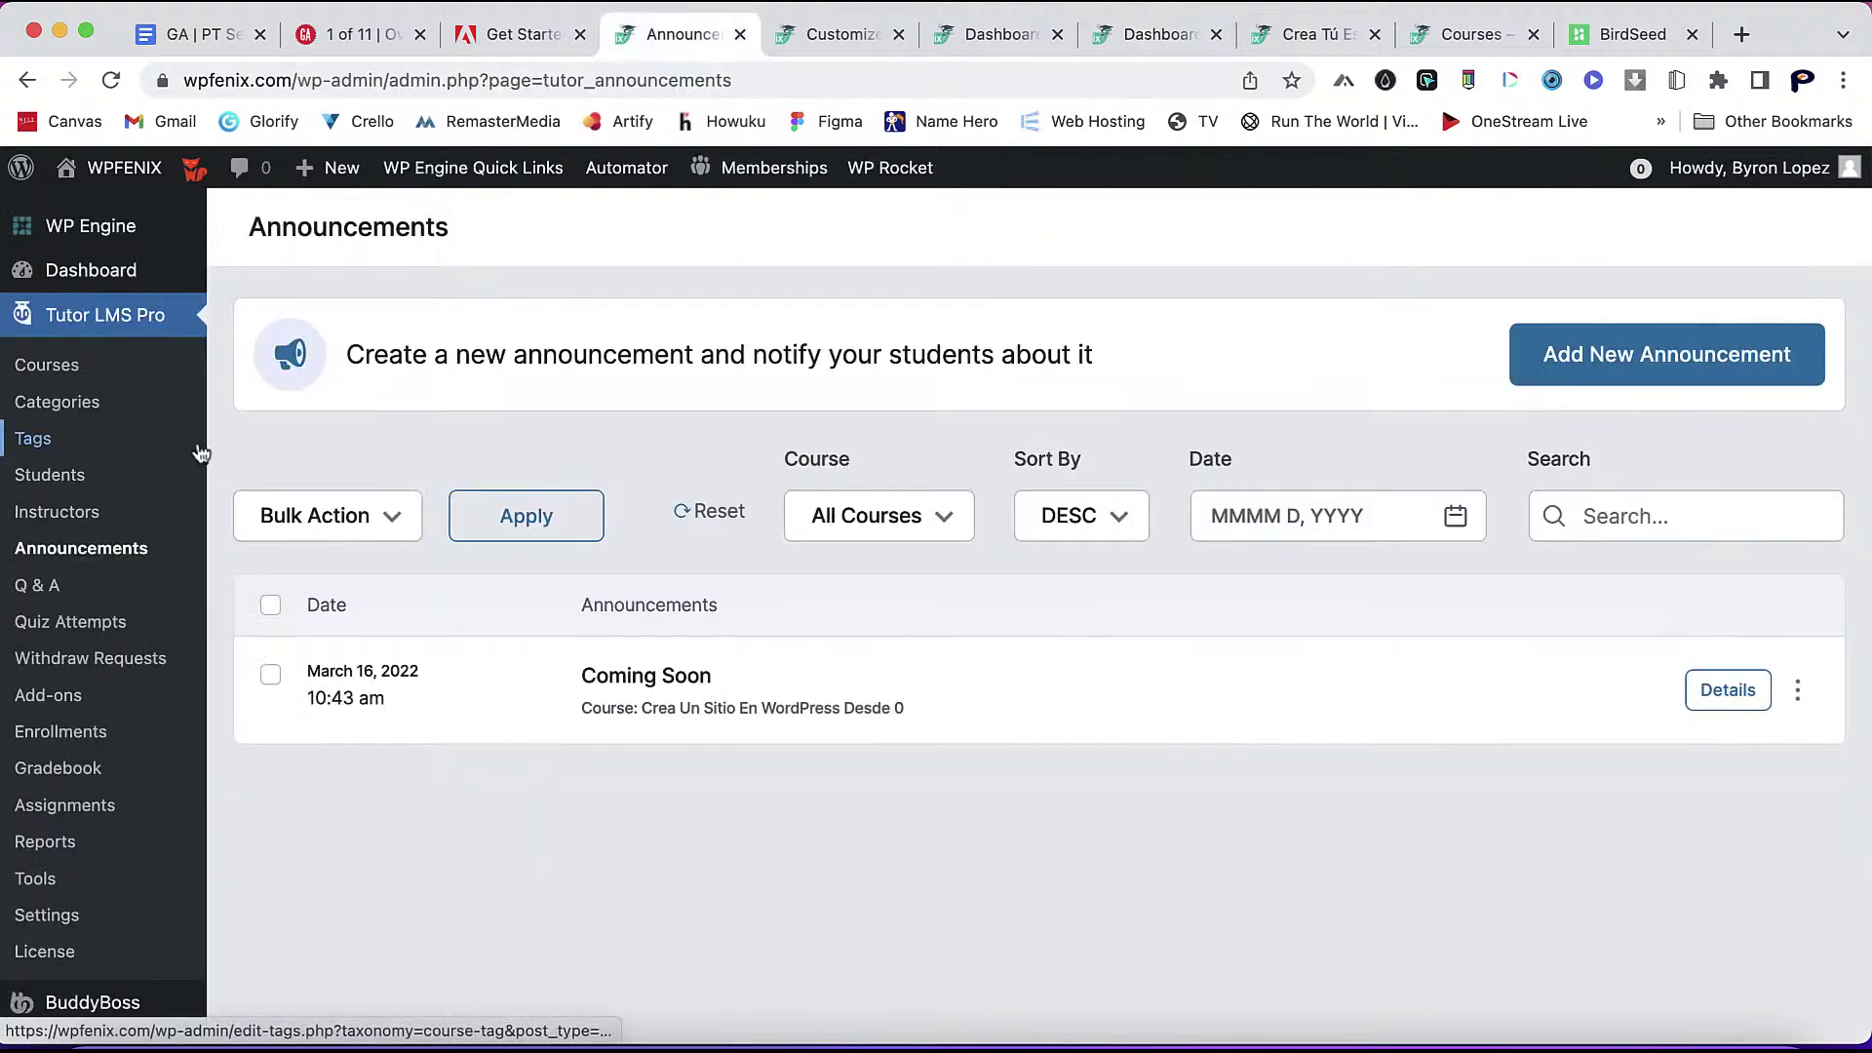
- Browse the membership members list and open the All Users list
{"action": "scroll", "coordinate": [117, 648], "scroll_direction": "down", "scroll_amount": 10}
{"action": "scroll", "coordinate": [117, 573], "scroll_direction": "up", "scroll_amount": 5}
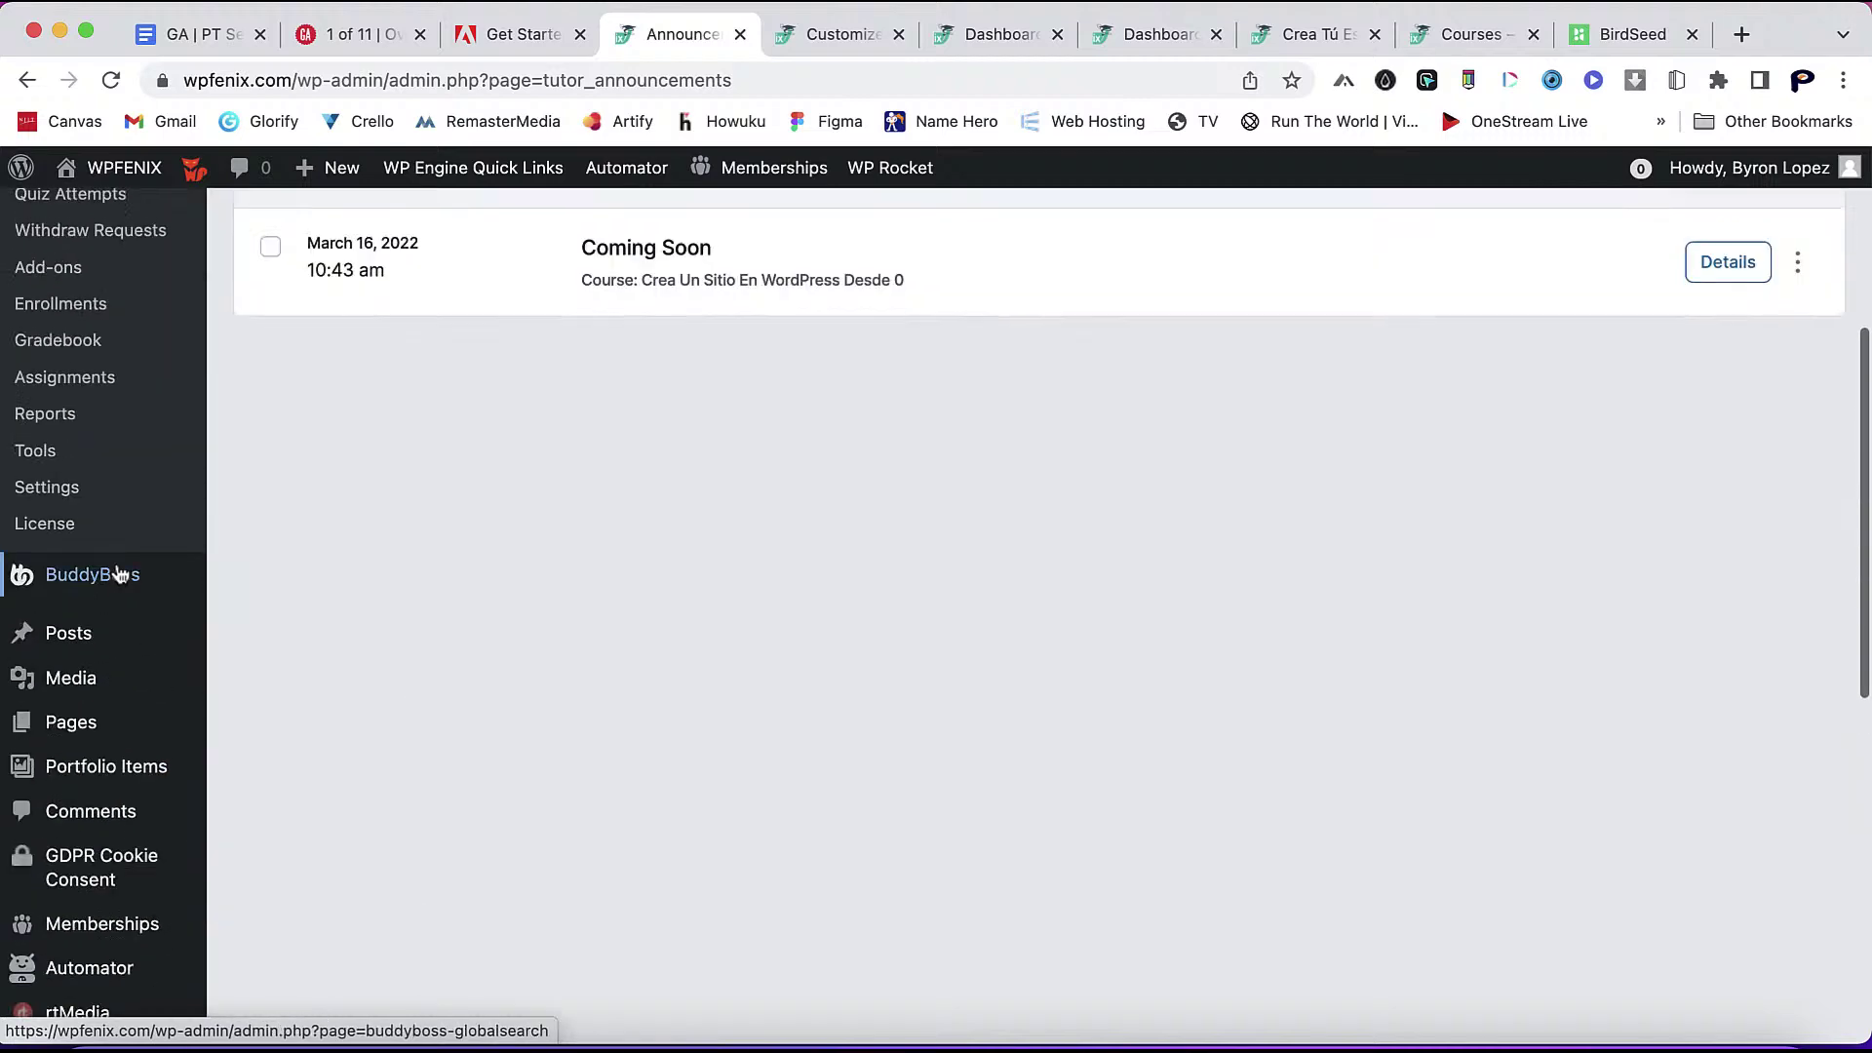
{"action": "scroll", "coordinate": [117, 574], "scroll_direction": "up", "scroll_amount": 5}
{"action": "scroll", "coordinate": [118, 573], "scroll_direction": "down", "scroll_amount": 8}
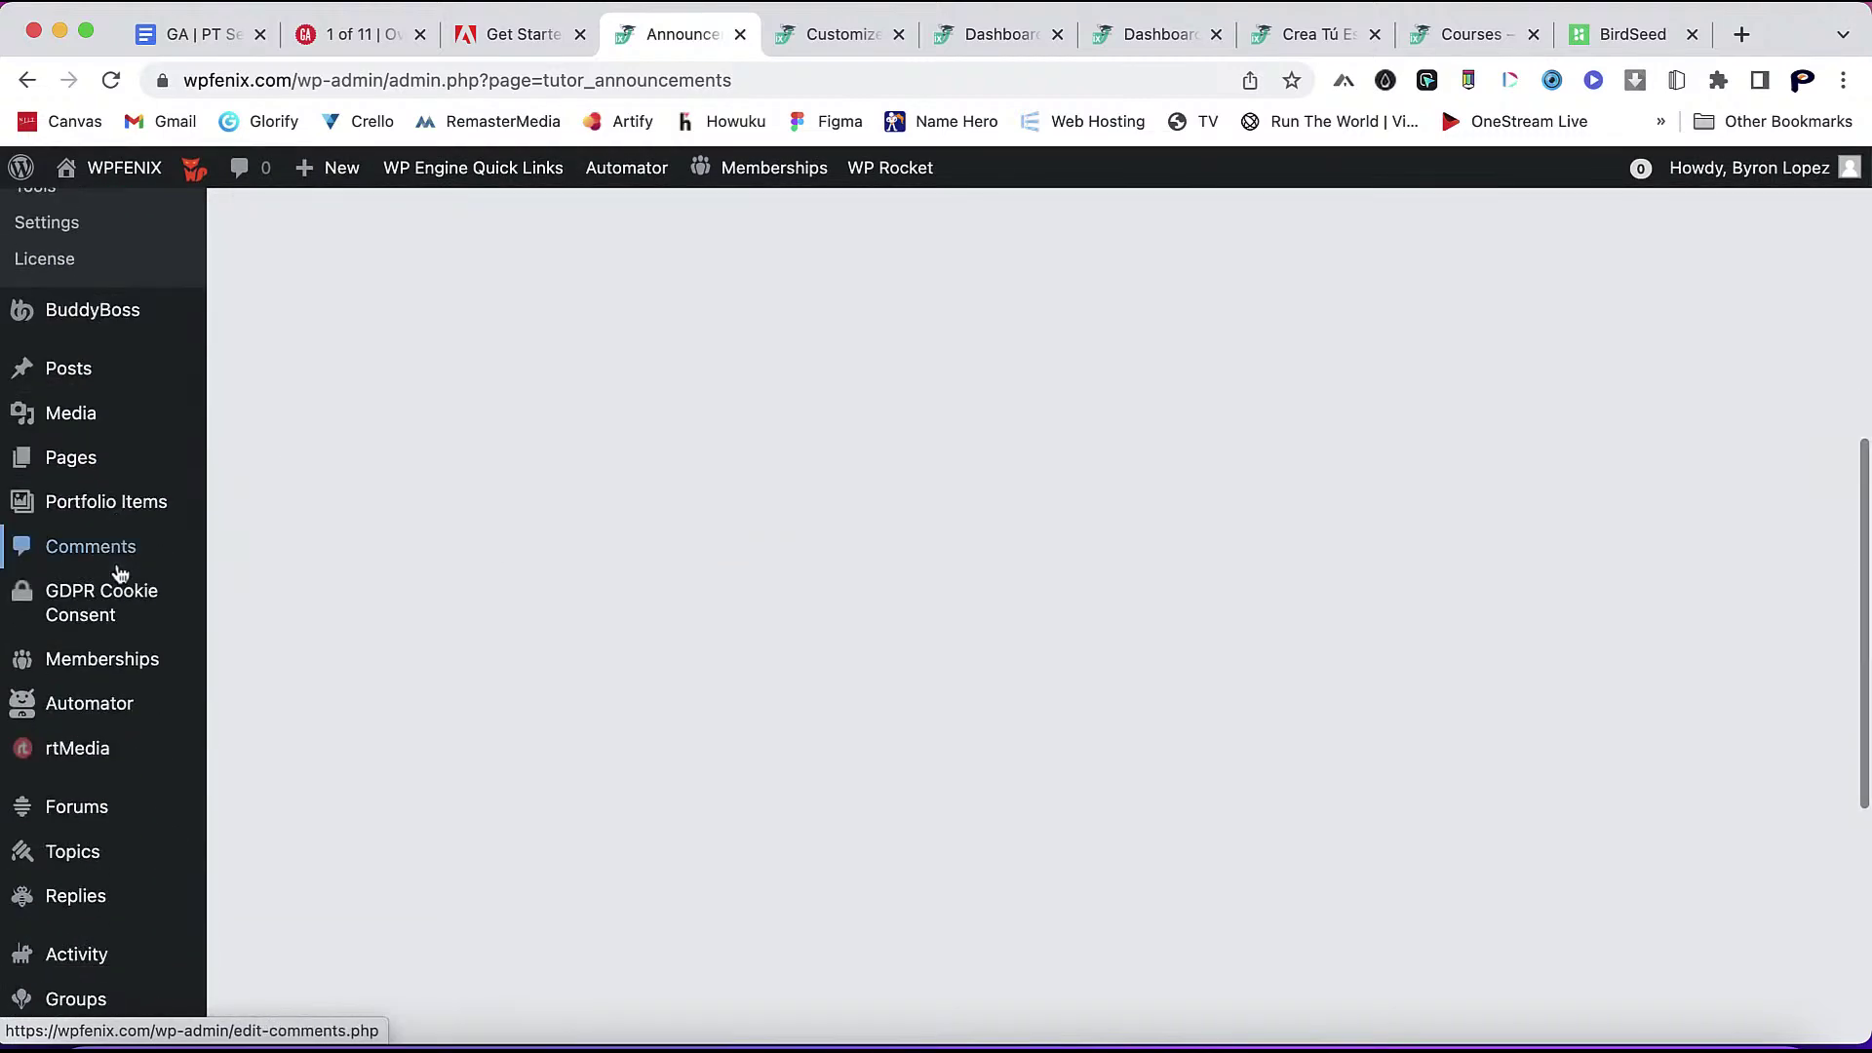
{"action": "scroll", "coordinate": [113, 673], "scroll_direction": "down", "scroll_amount": 5}
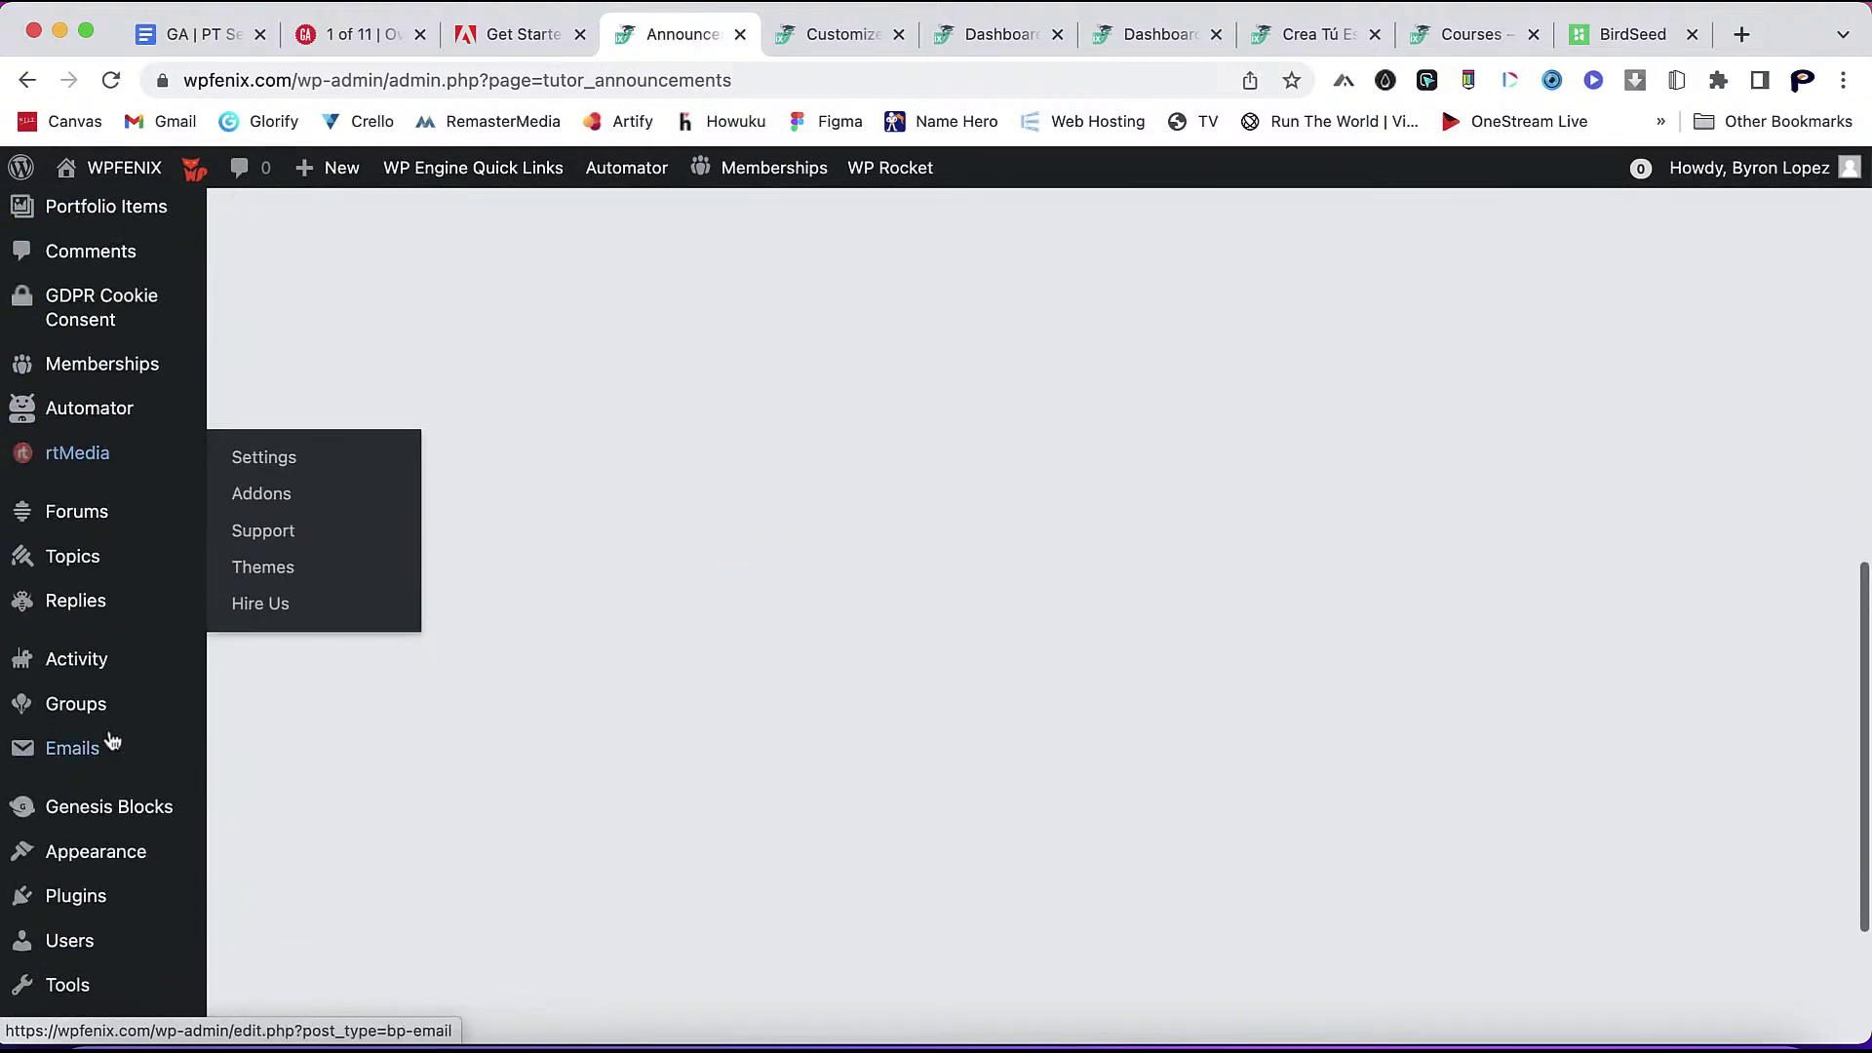
{"action": "left_click", "coordinate": [97, 364]}
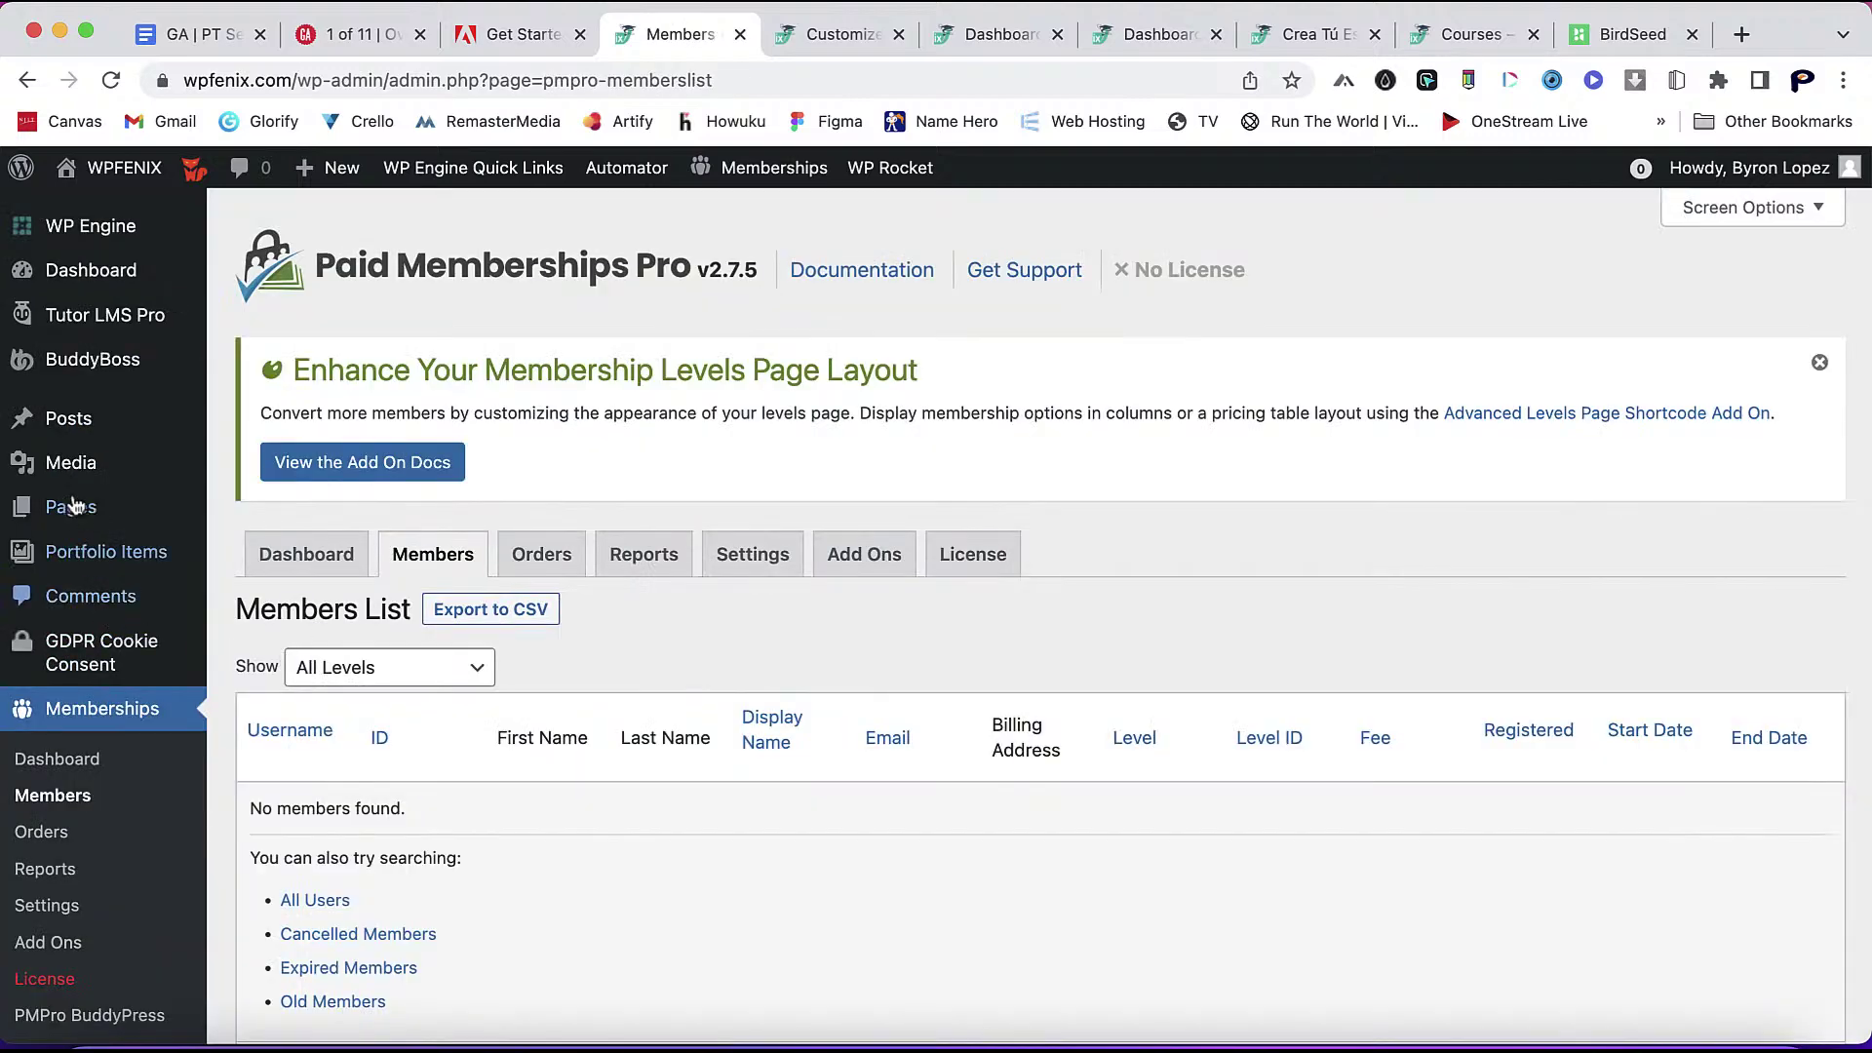
{"action": "scroll", "coordinate": [68, 614], "scroll_direction": "down", "scroll_amount": 7}
{"action": "mouse_move", "coordinate": [105, 511]}
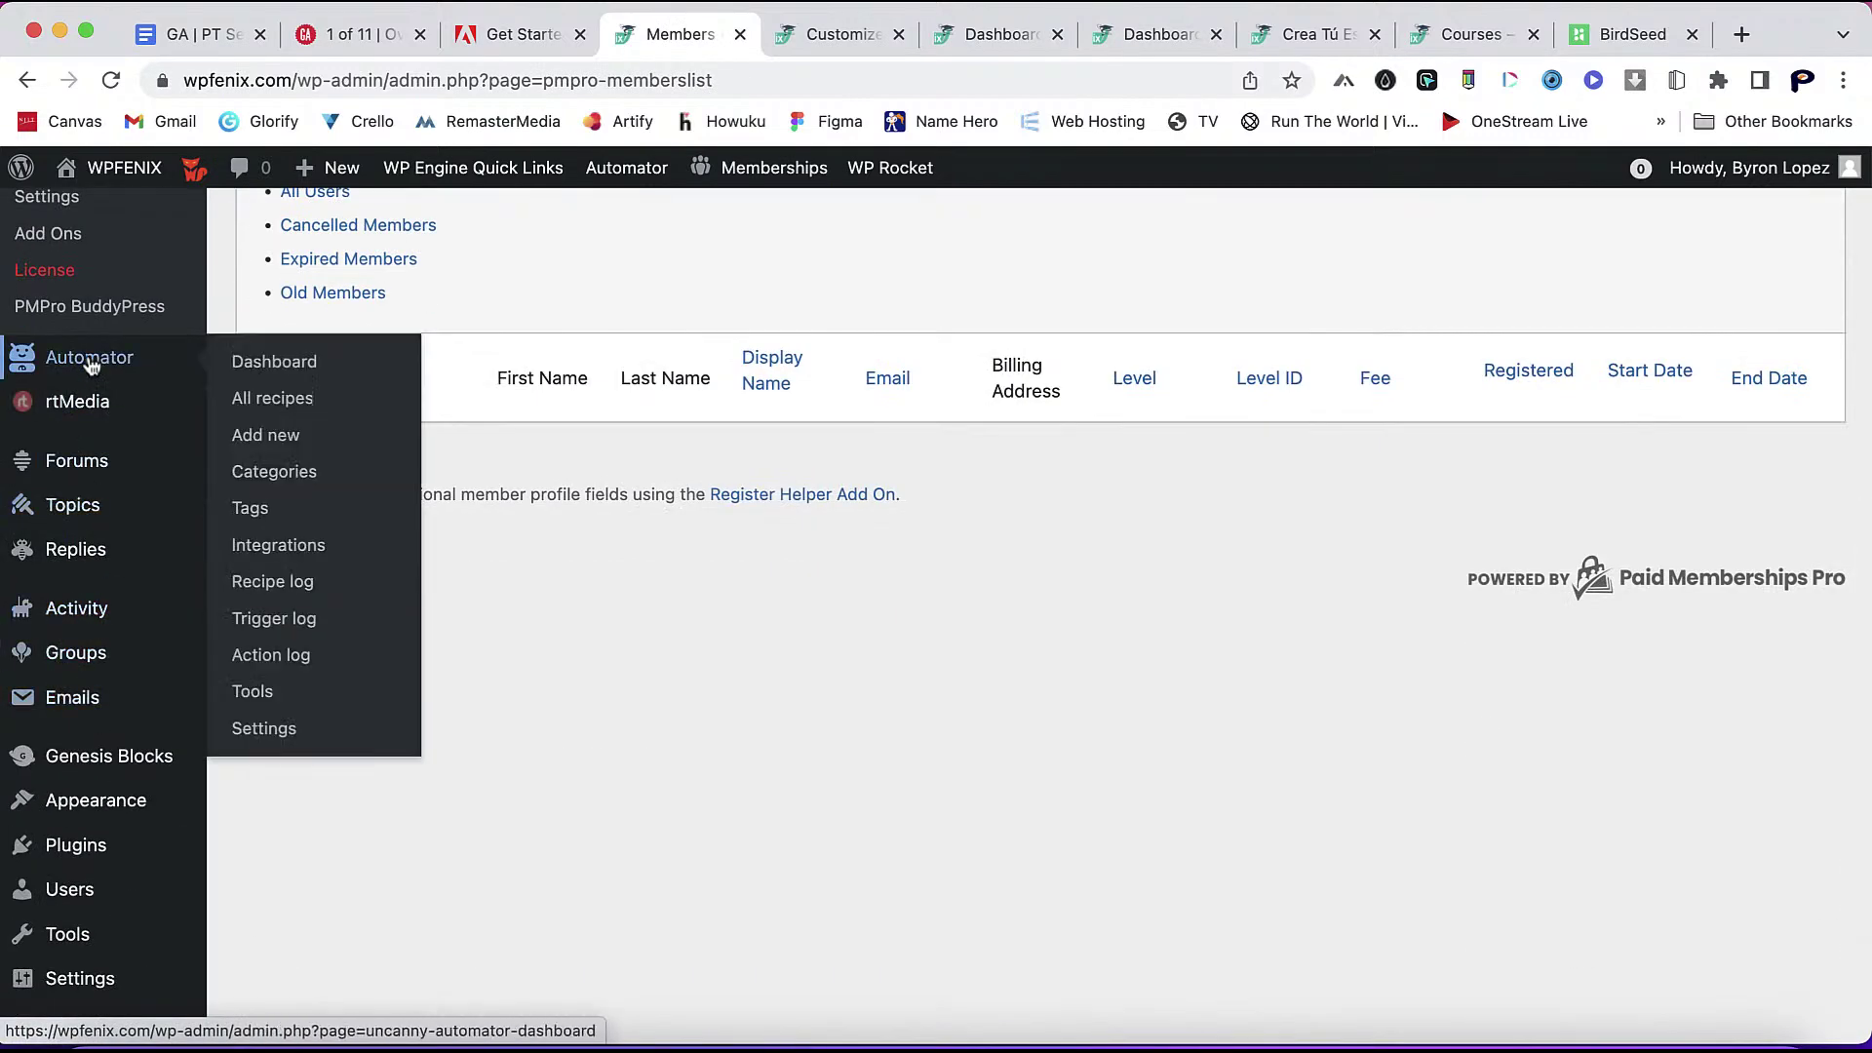
{"action": "scroll", "coordinate": [92, 475], "scroll_direction": "down", "scroll_amount": 3}
{"action": "mouse_move", "coordinate": [176, 691]}
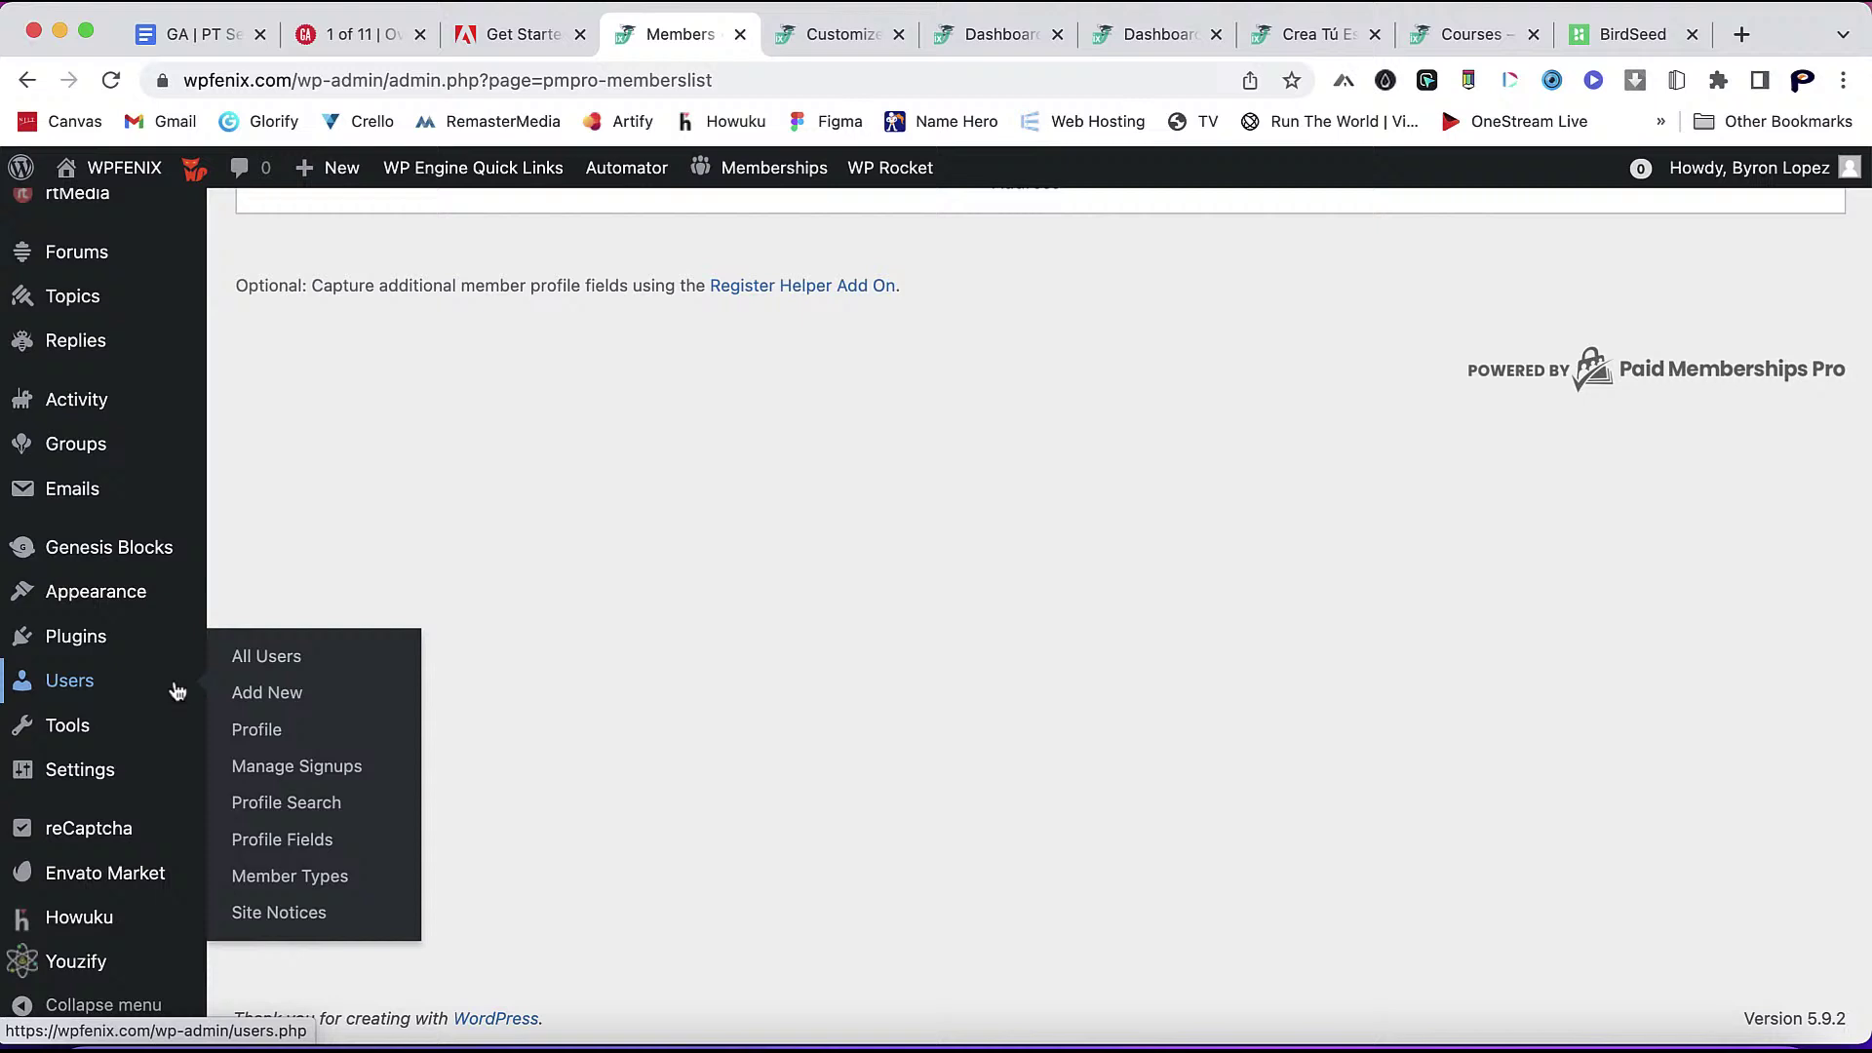
{"action": "left_click", "coordinate": [289, 669]}
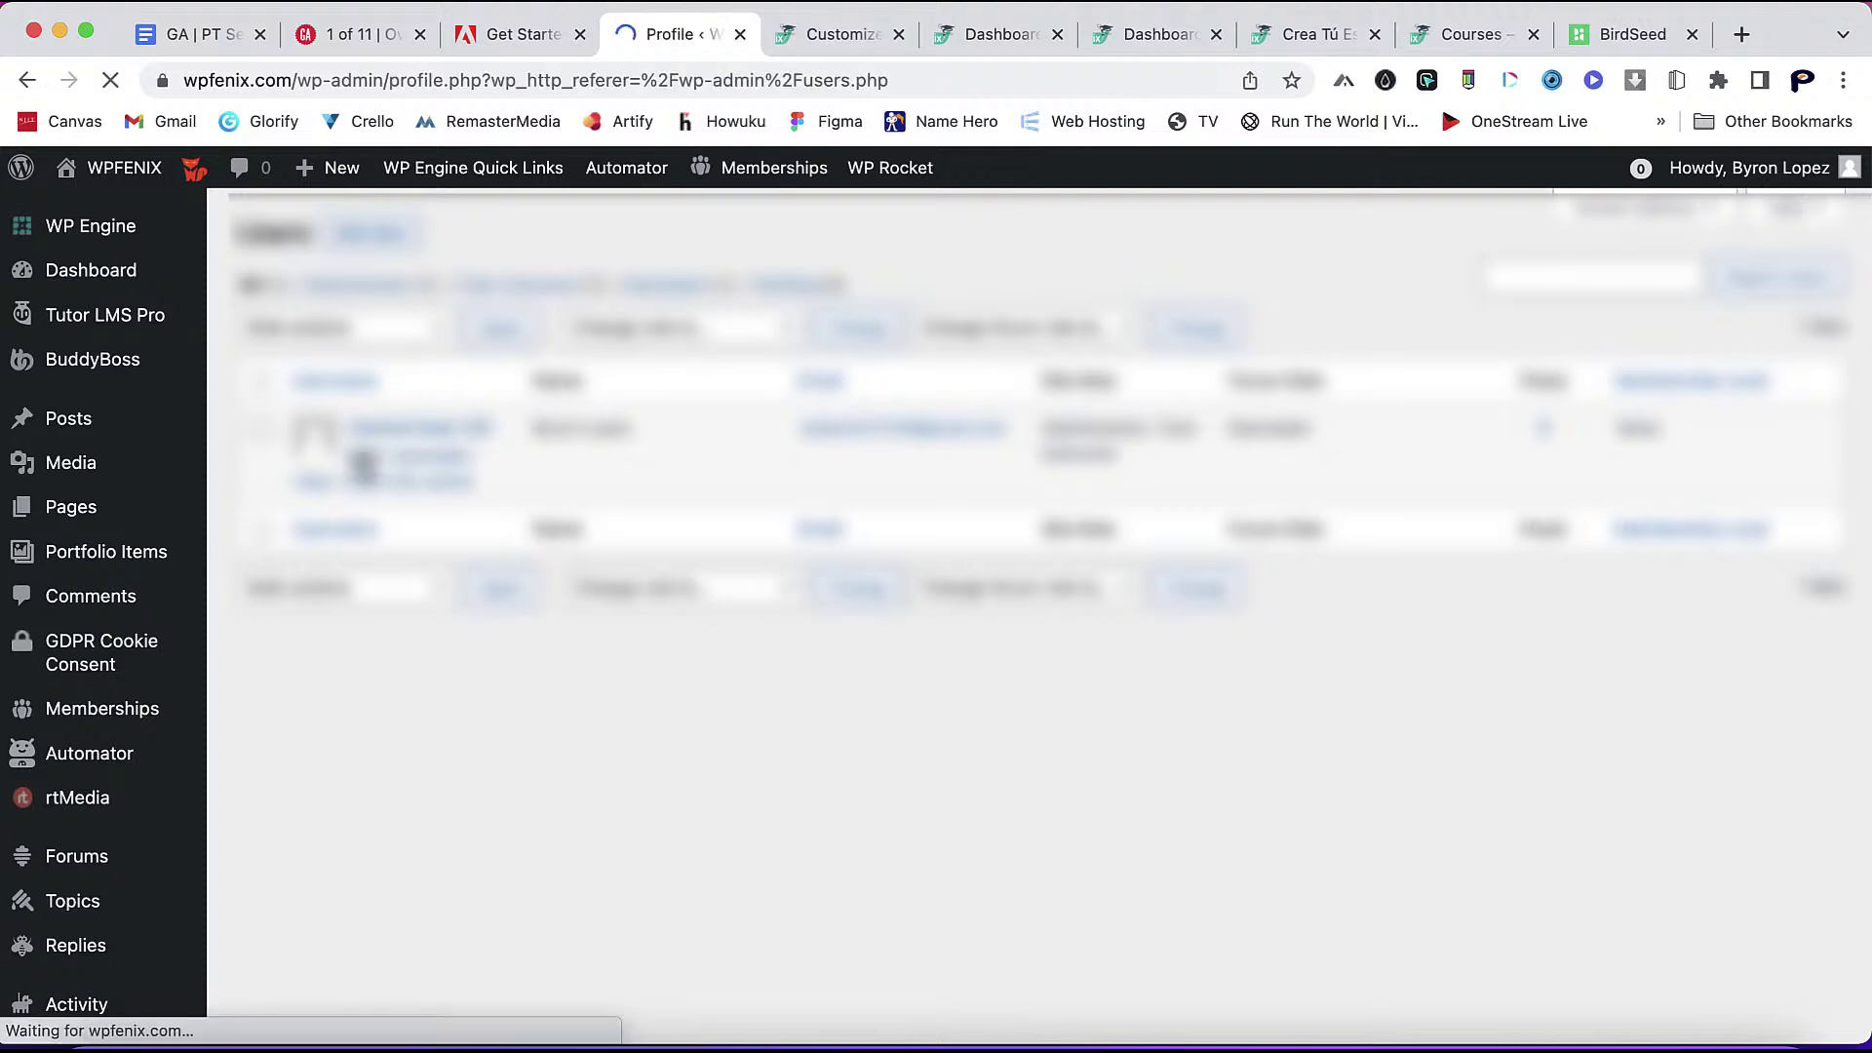
- Give the user the Lifetime membership with no expiry, notify them by email, and update the profile
{"action": "scroll", "coordinate": [558, 765], "scroll_direction": "down", "scroll_amount": 10}
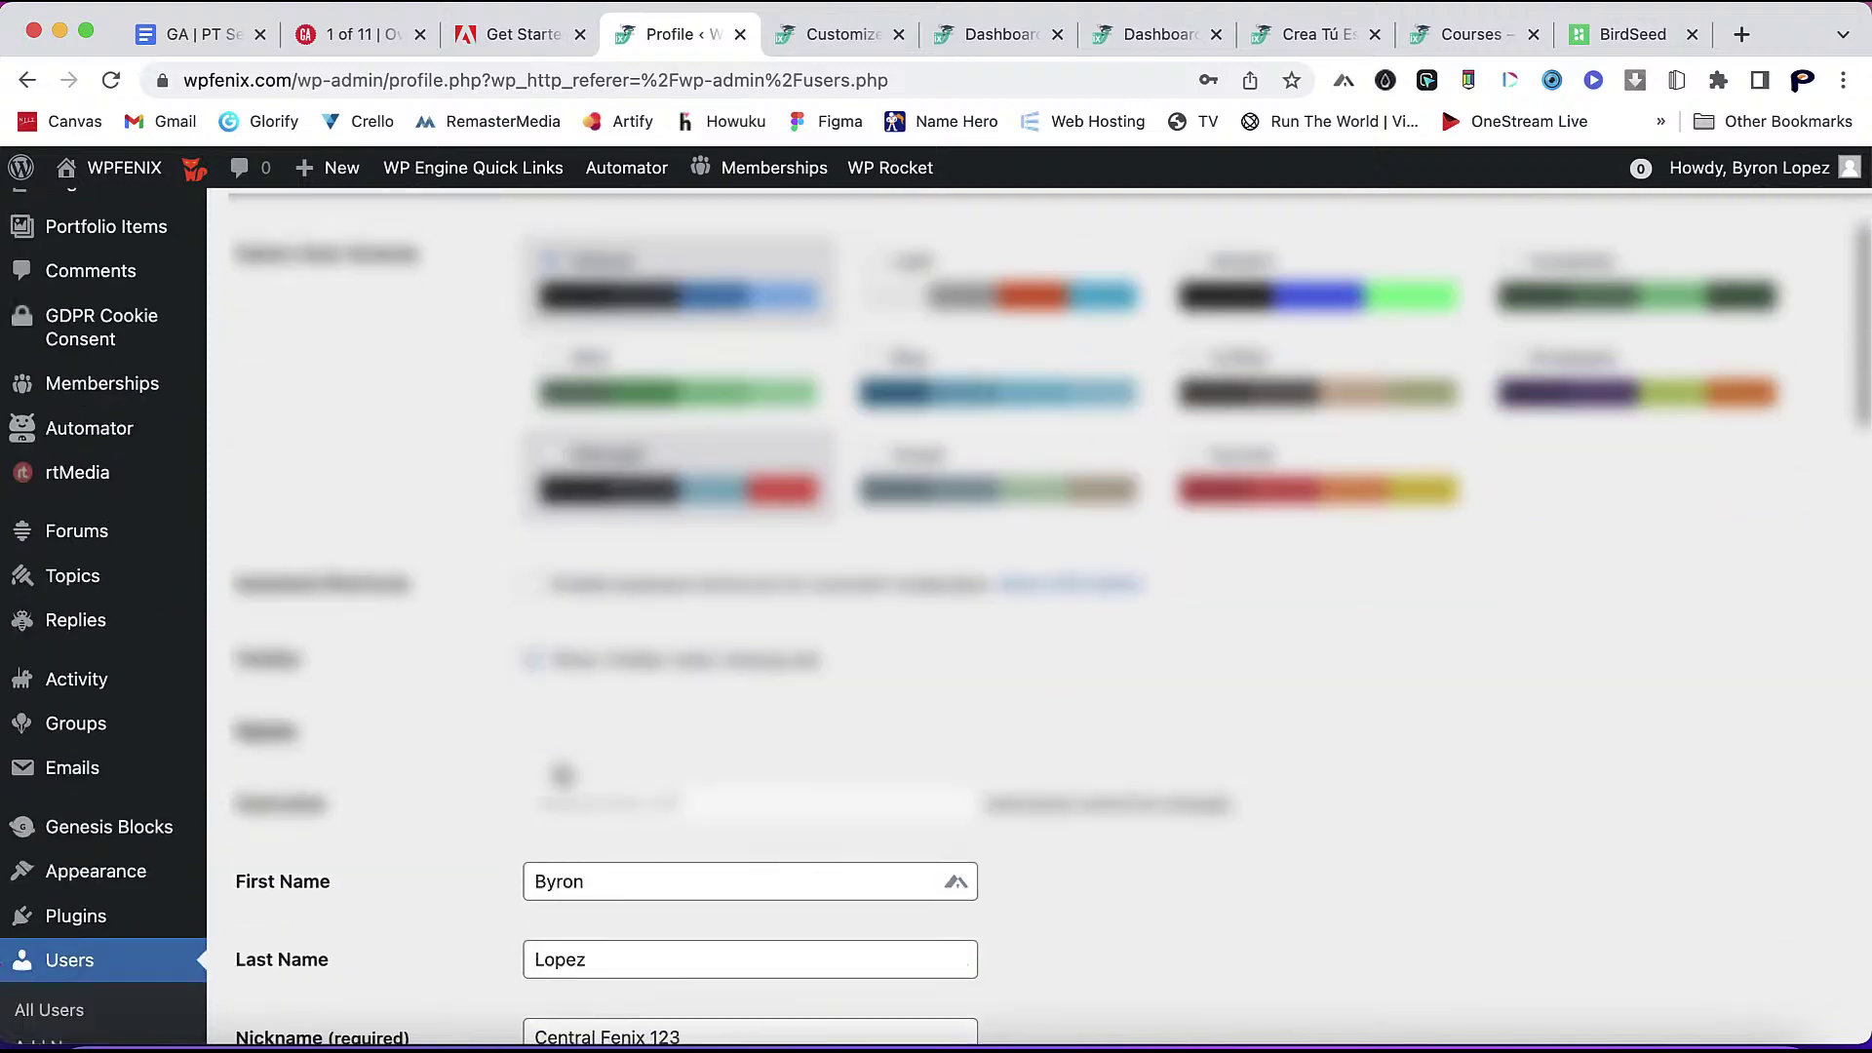
{"action": "scroll", "coordinate": [559, 766], "scroll_direction": "down", "scroll_amount": 15}
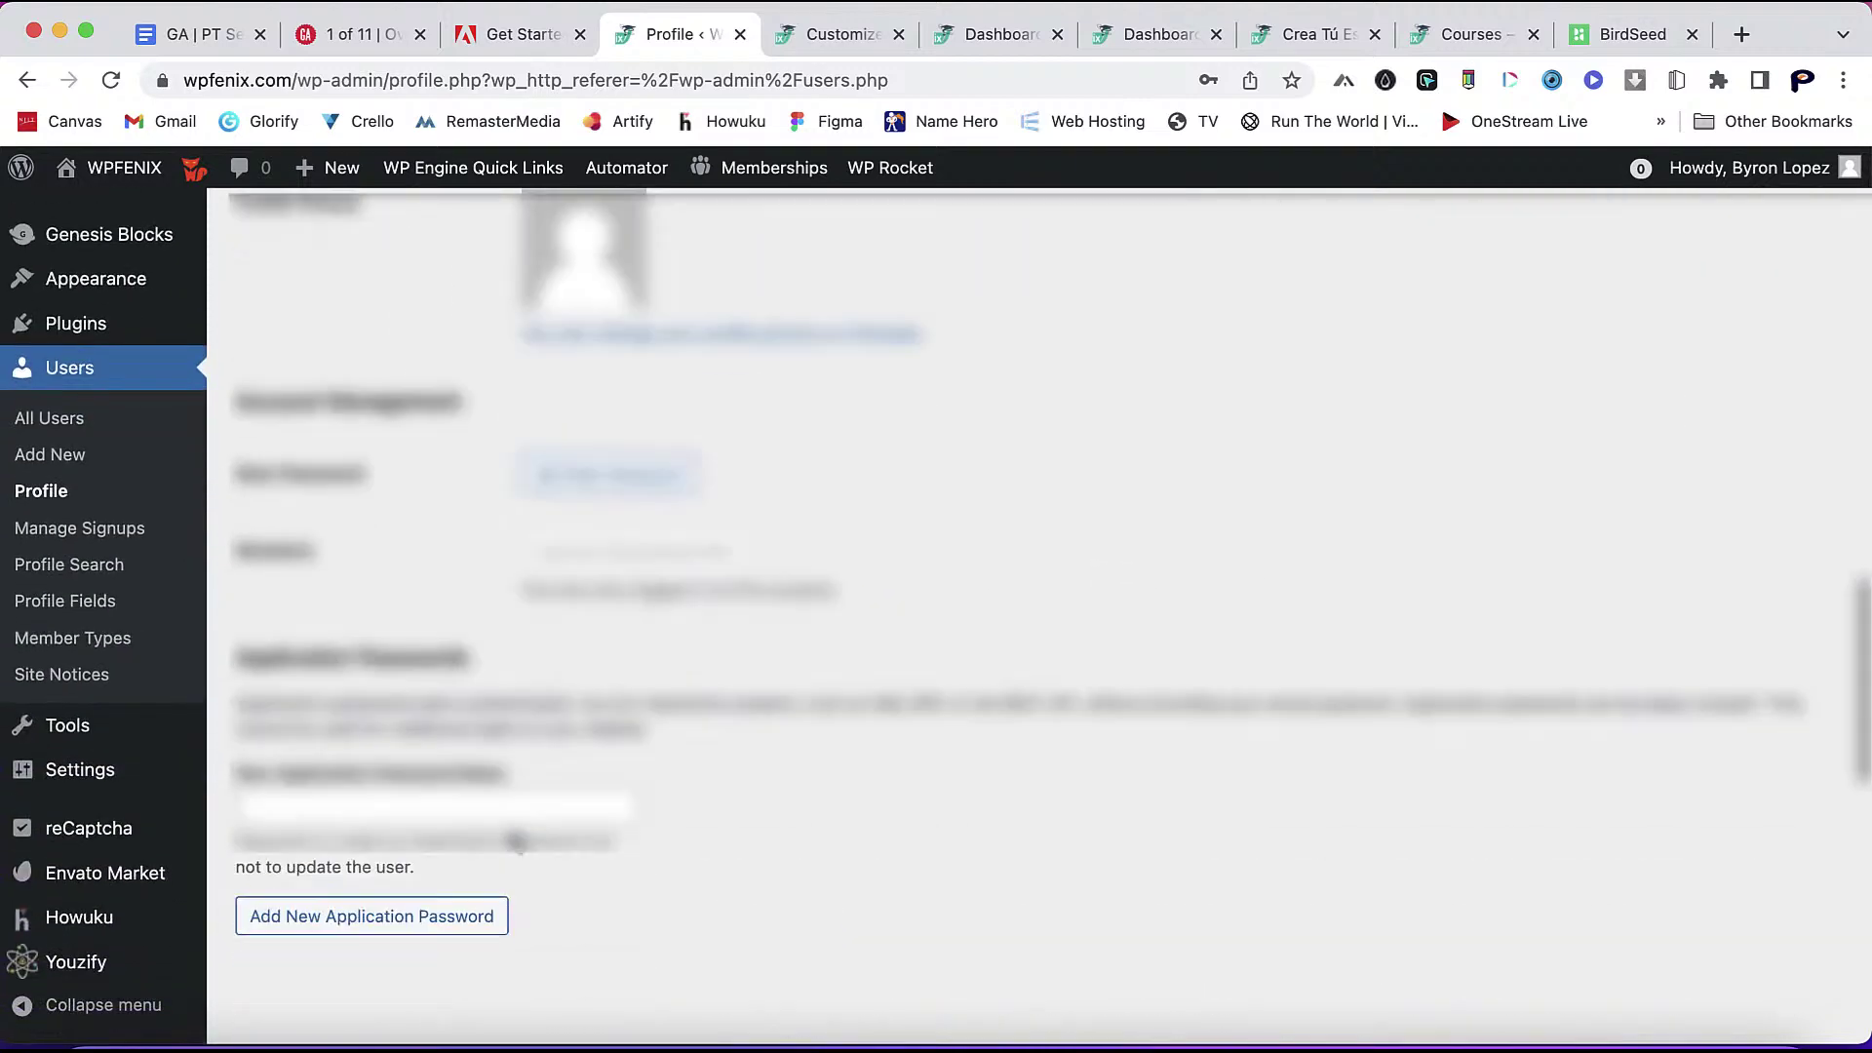
{"action": "scroll", "coordinate": [517, 840], "scroll_direction": "down", "scroll_amount": 5}
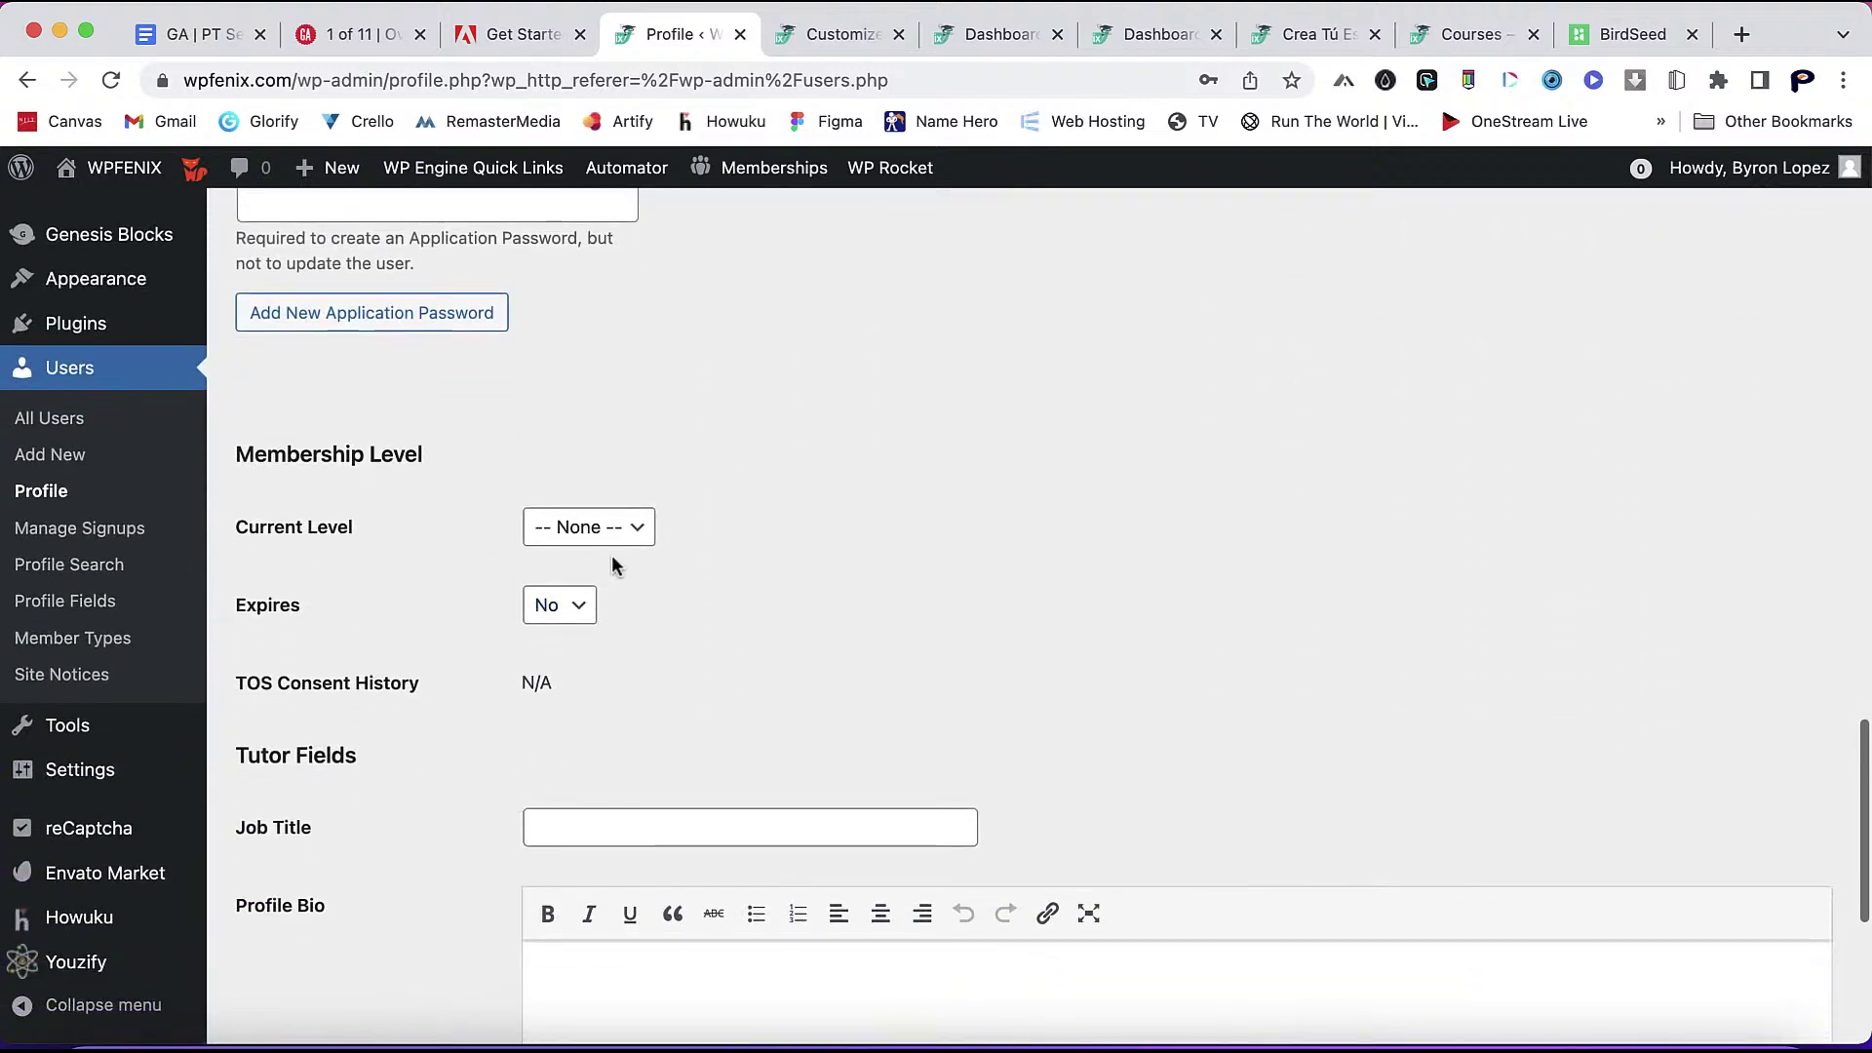
{"action": "left_click", "coordinate": [622, 549]}
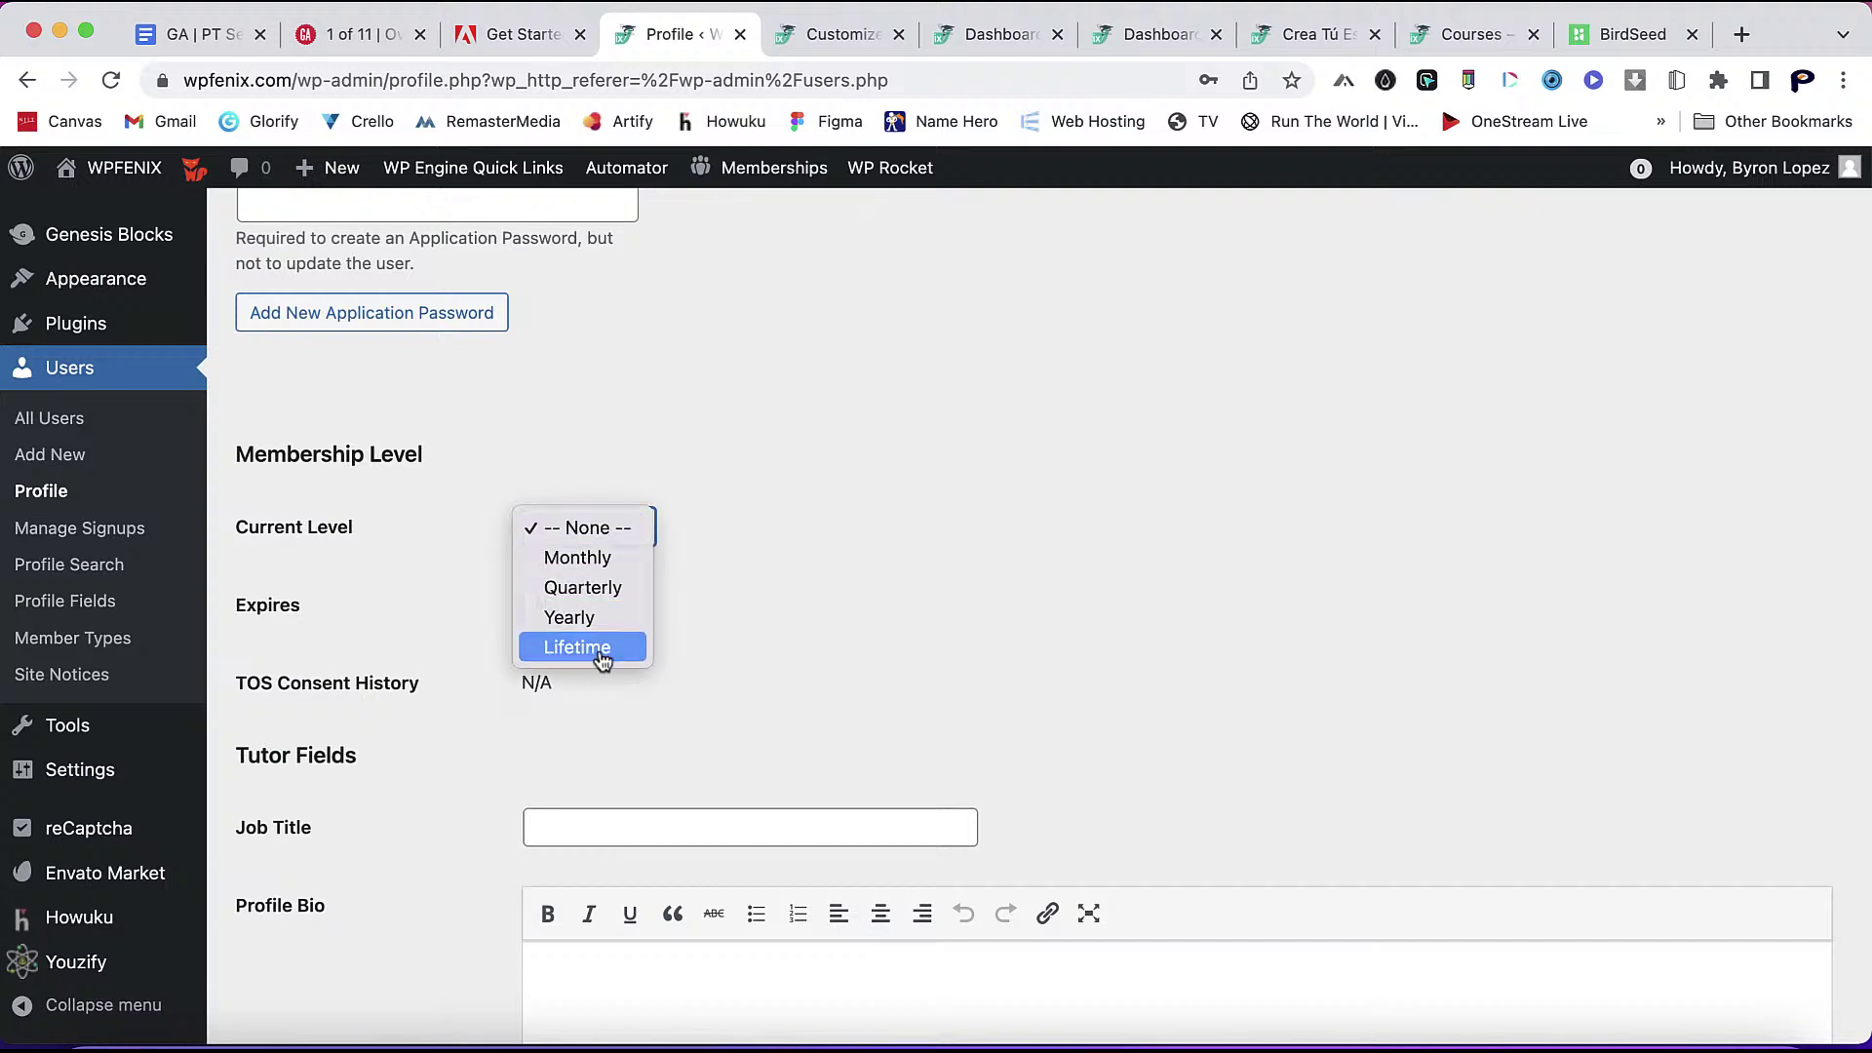
{"action": "left_click", "coordinate": [603, 649]}
{"action": "left_click", "coordinate": [576, 646]}
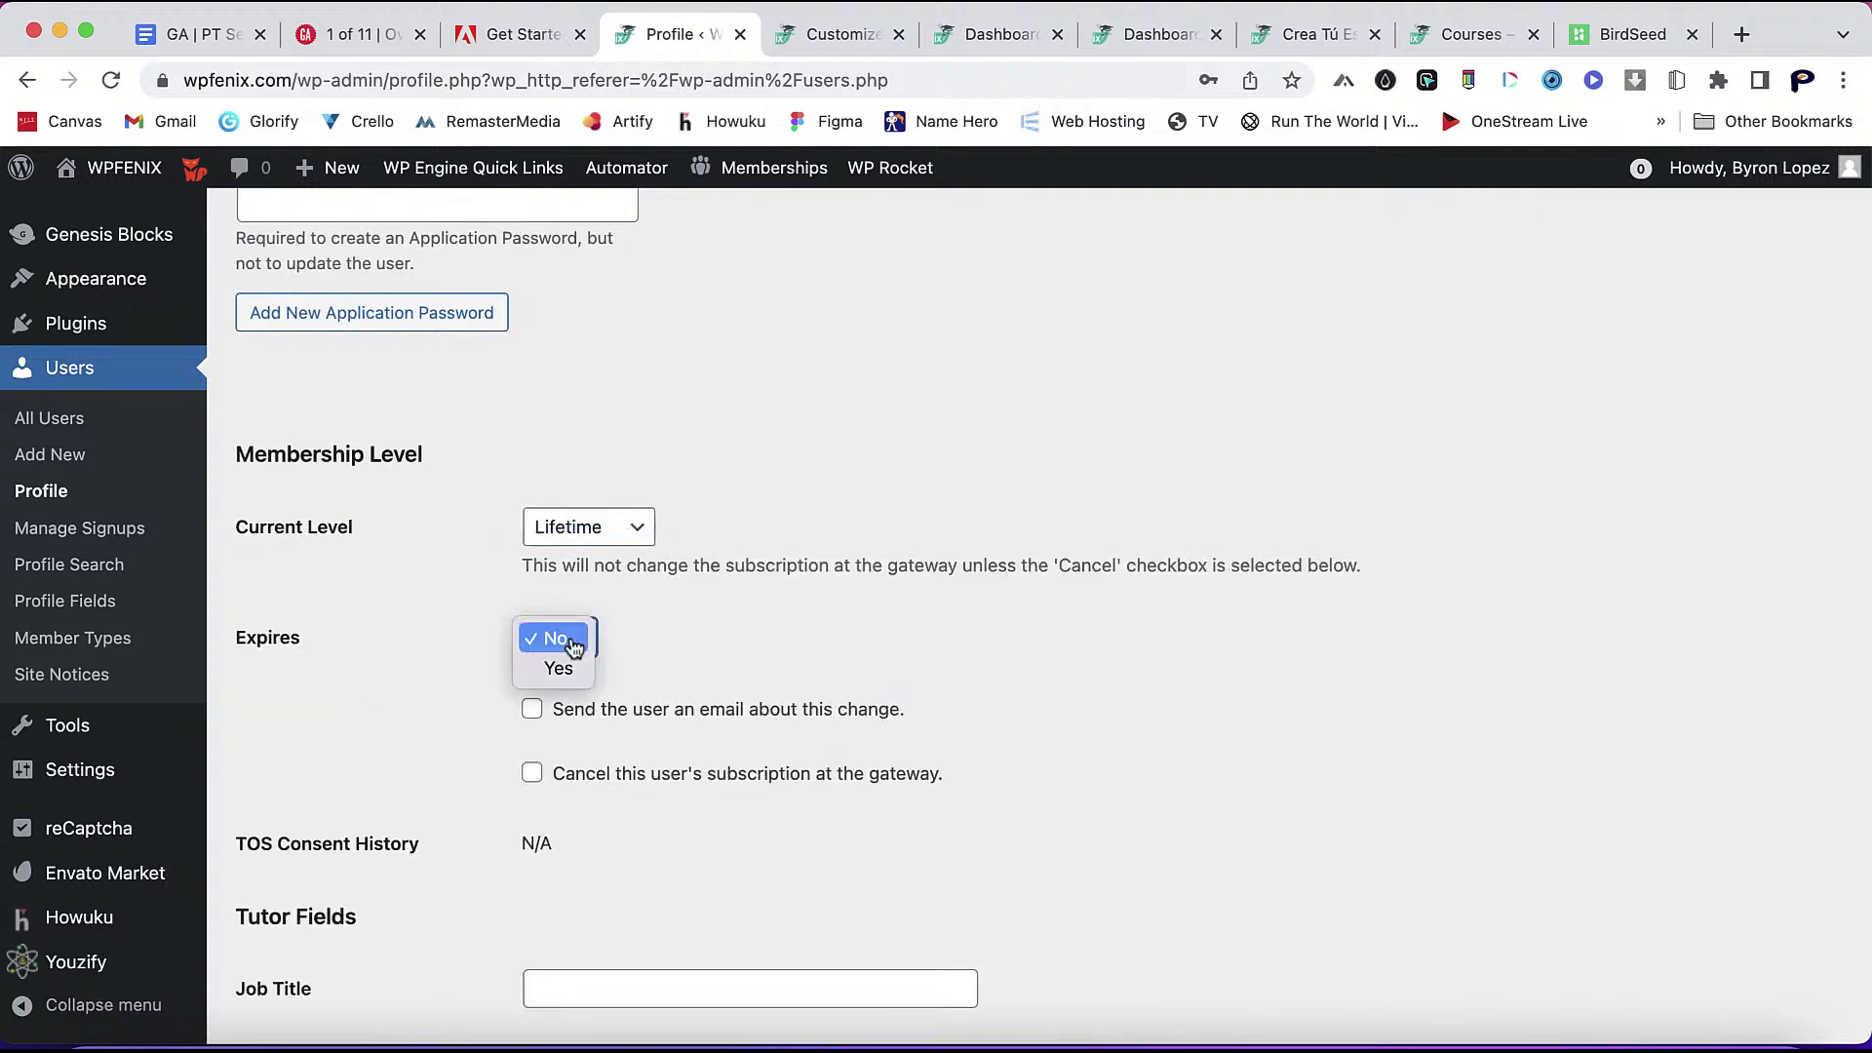
{"action": "left_click", "coordinate": [487, 673]}
{"action": "left_click", "coordinate": [533, 711]}
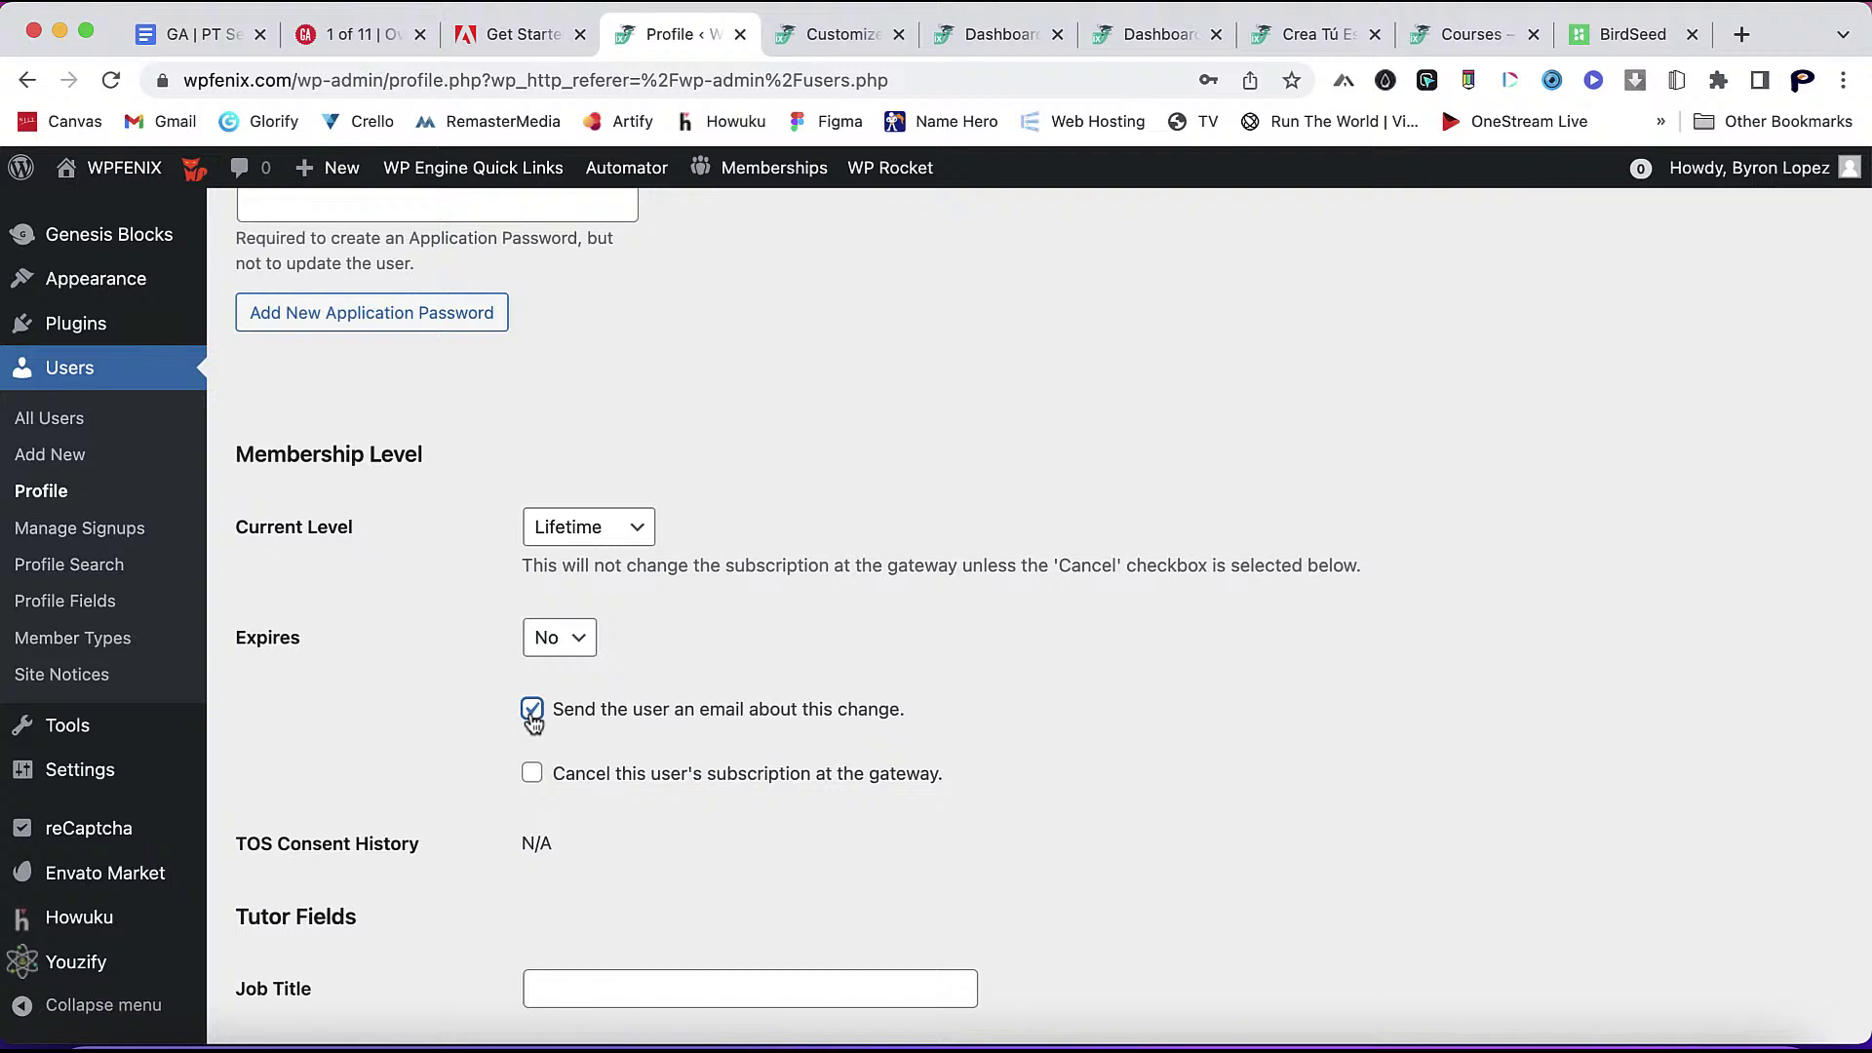
{"action": "scroll", "coordinate": [450, 839], "scroll_direction": "down", "scroll_amount": 7}
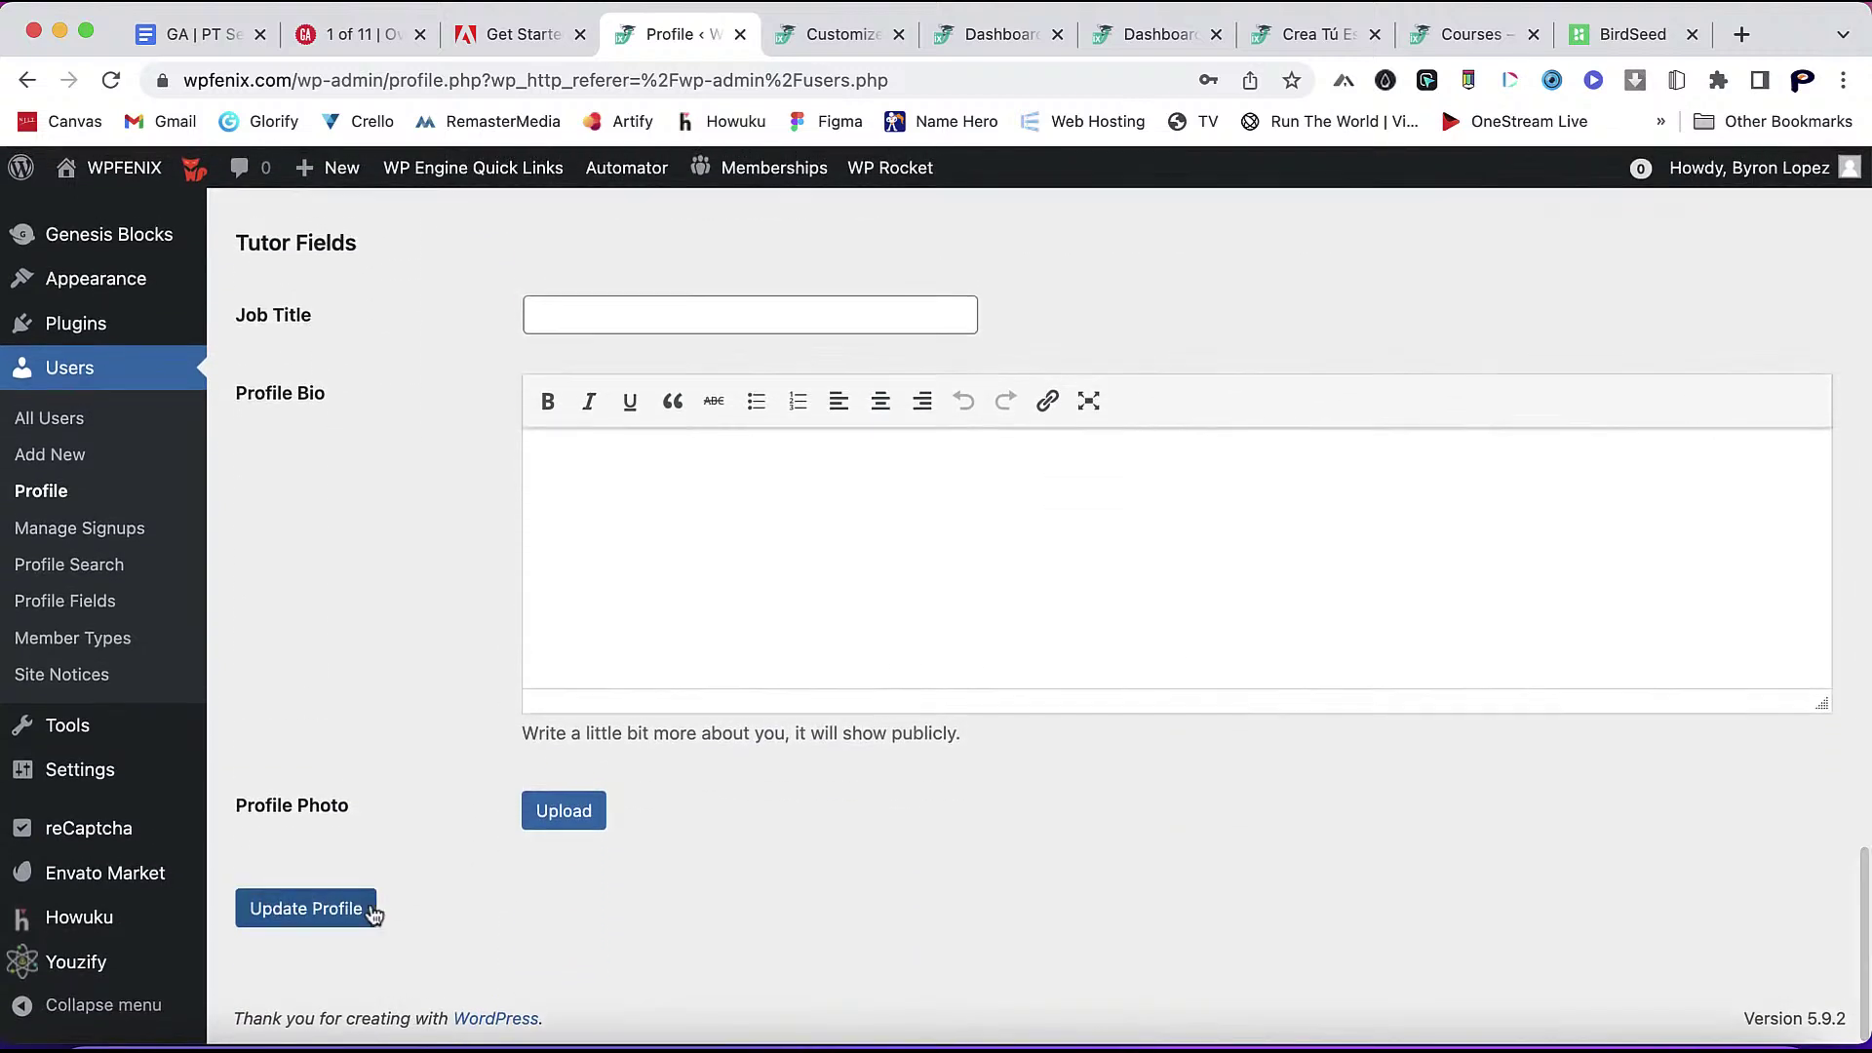
{"action": "left_click", "coordinate": [356, 910]}
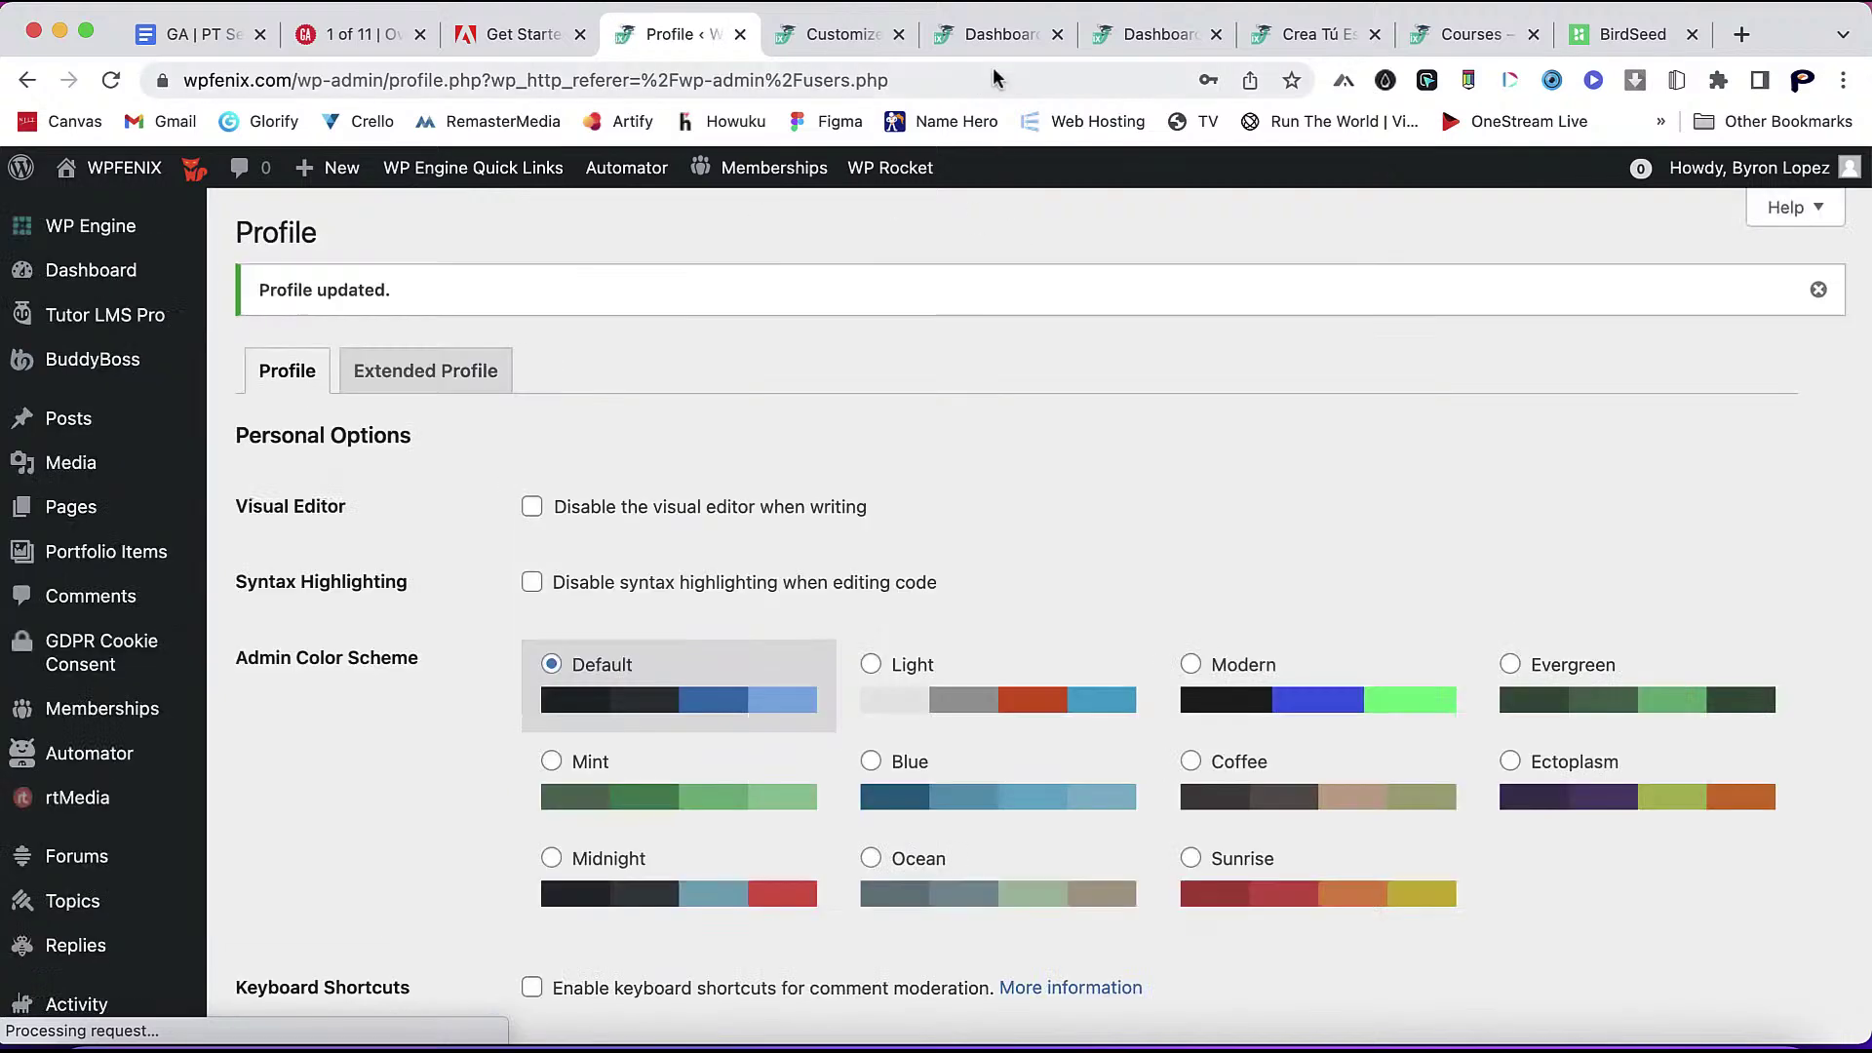
{"action": "left_click", "coordinate": [1000, 36]}
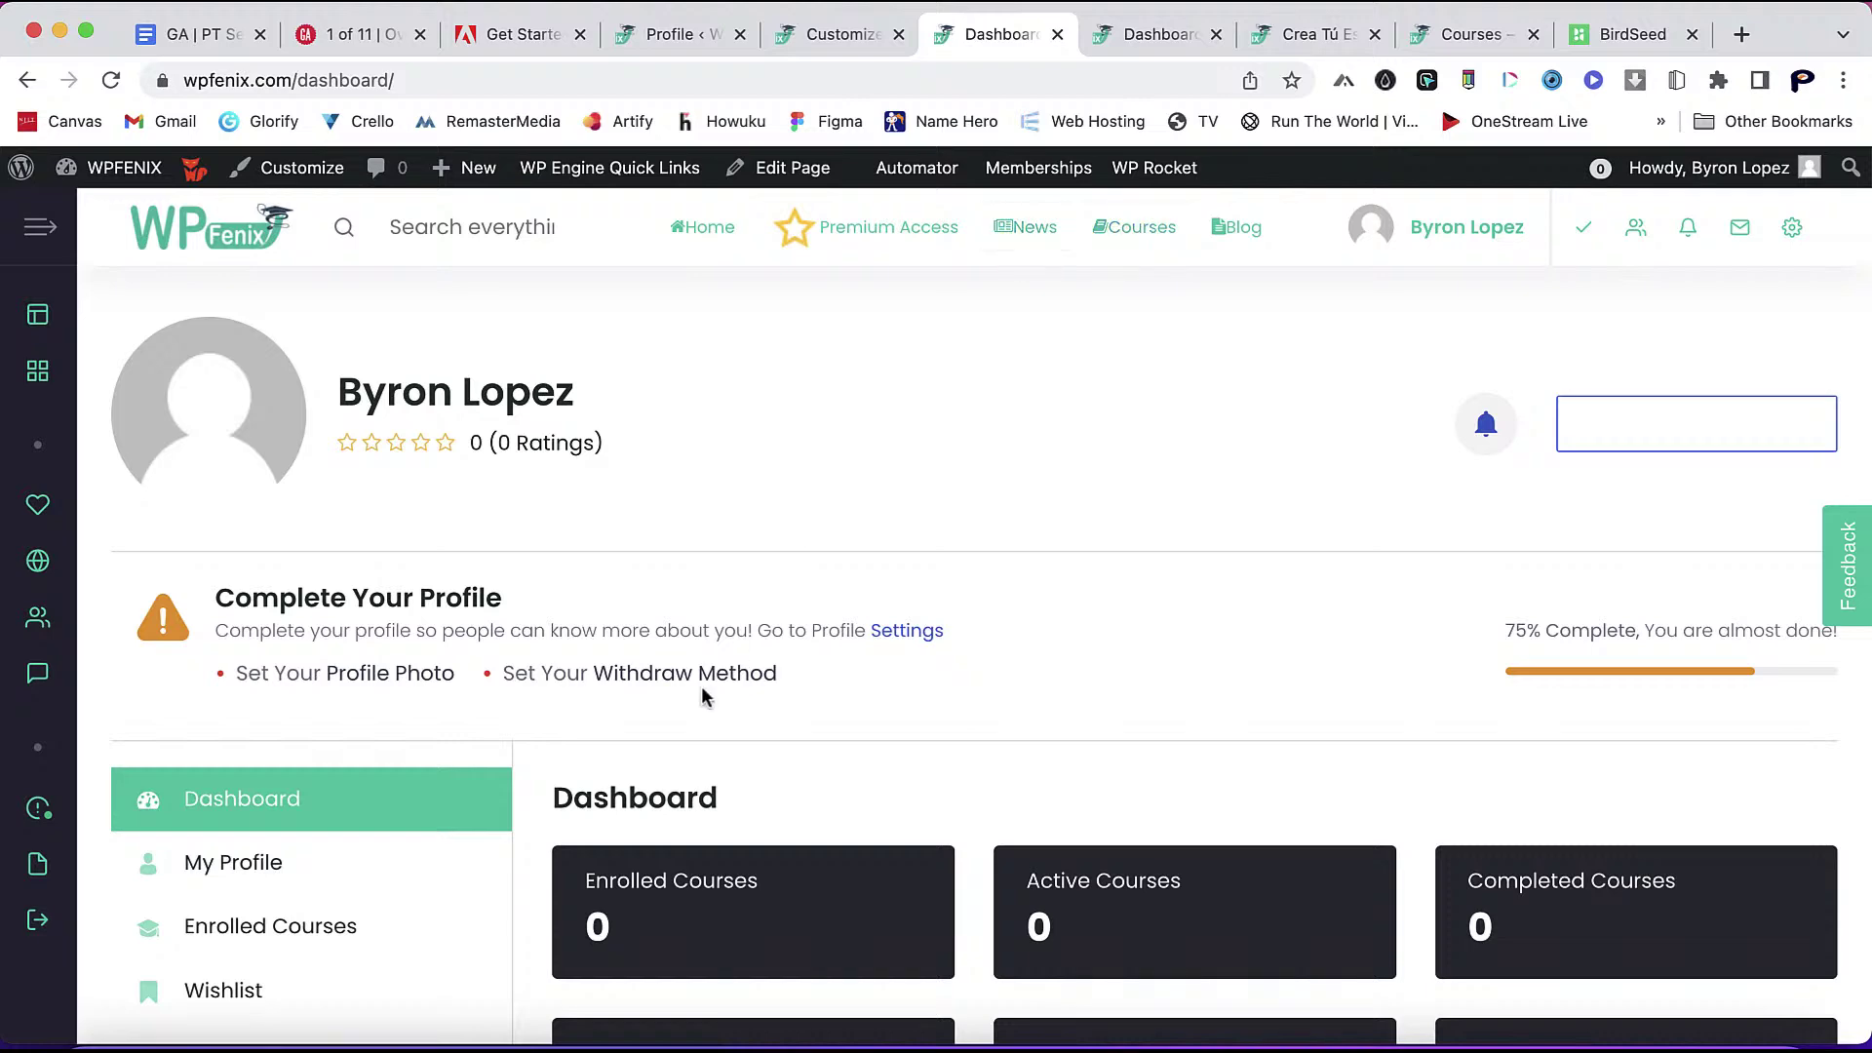
- Open Crea Tú Escuela En Línea Con Tutor LMS y Elementor from Courses and enroll in it
{"action": "scroll", "coordinate": [698, 698], "scroll_direction": "down", "scroll_amount": 3}
{"action": "scroll", "coordinate": [832, 482], "scroll_direction": "up", "scroll_amount": 3}
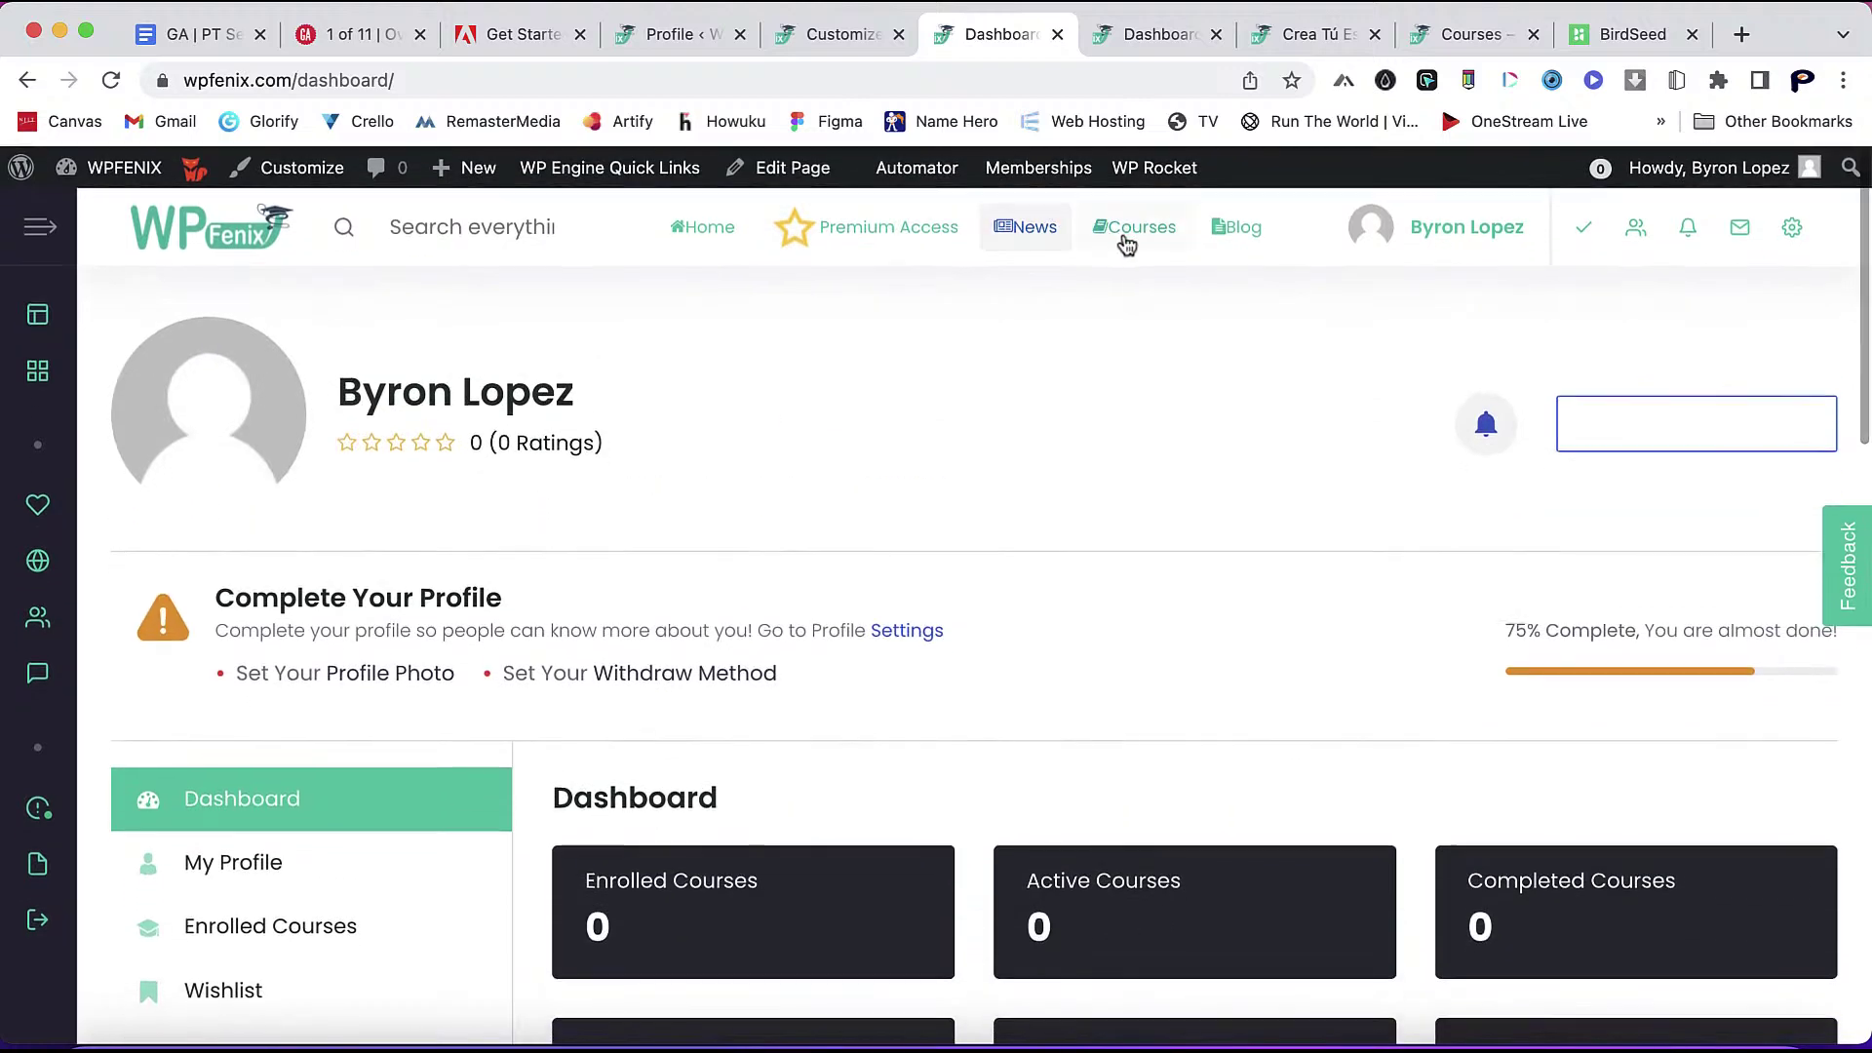
{"action": "left_click", "coordinate": [1143, 234]}
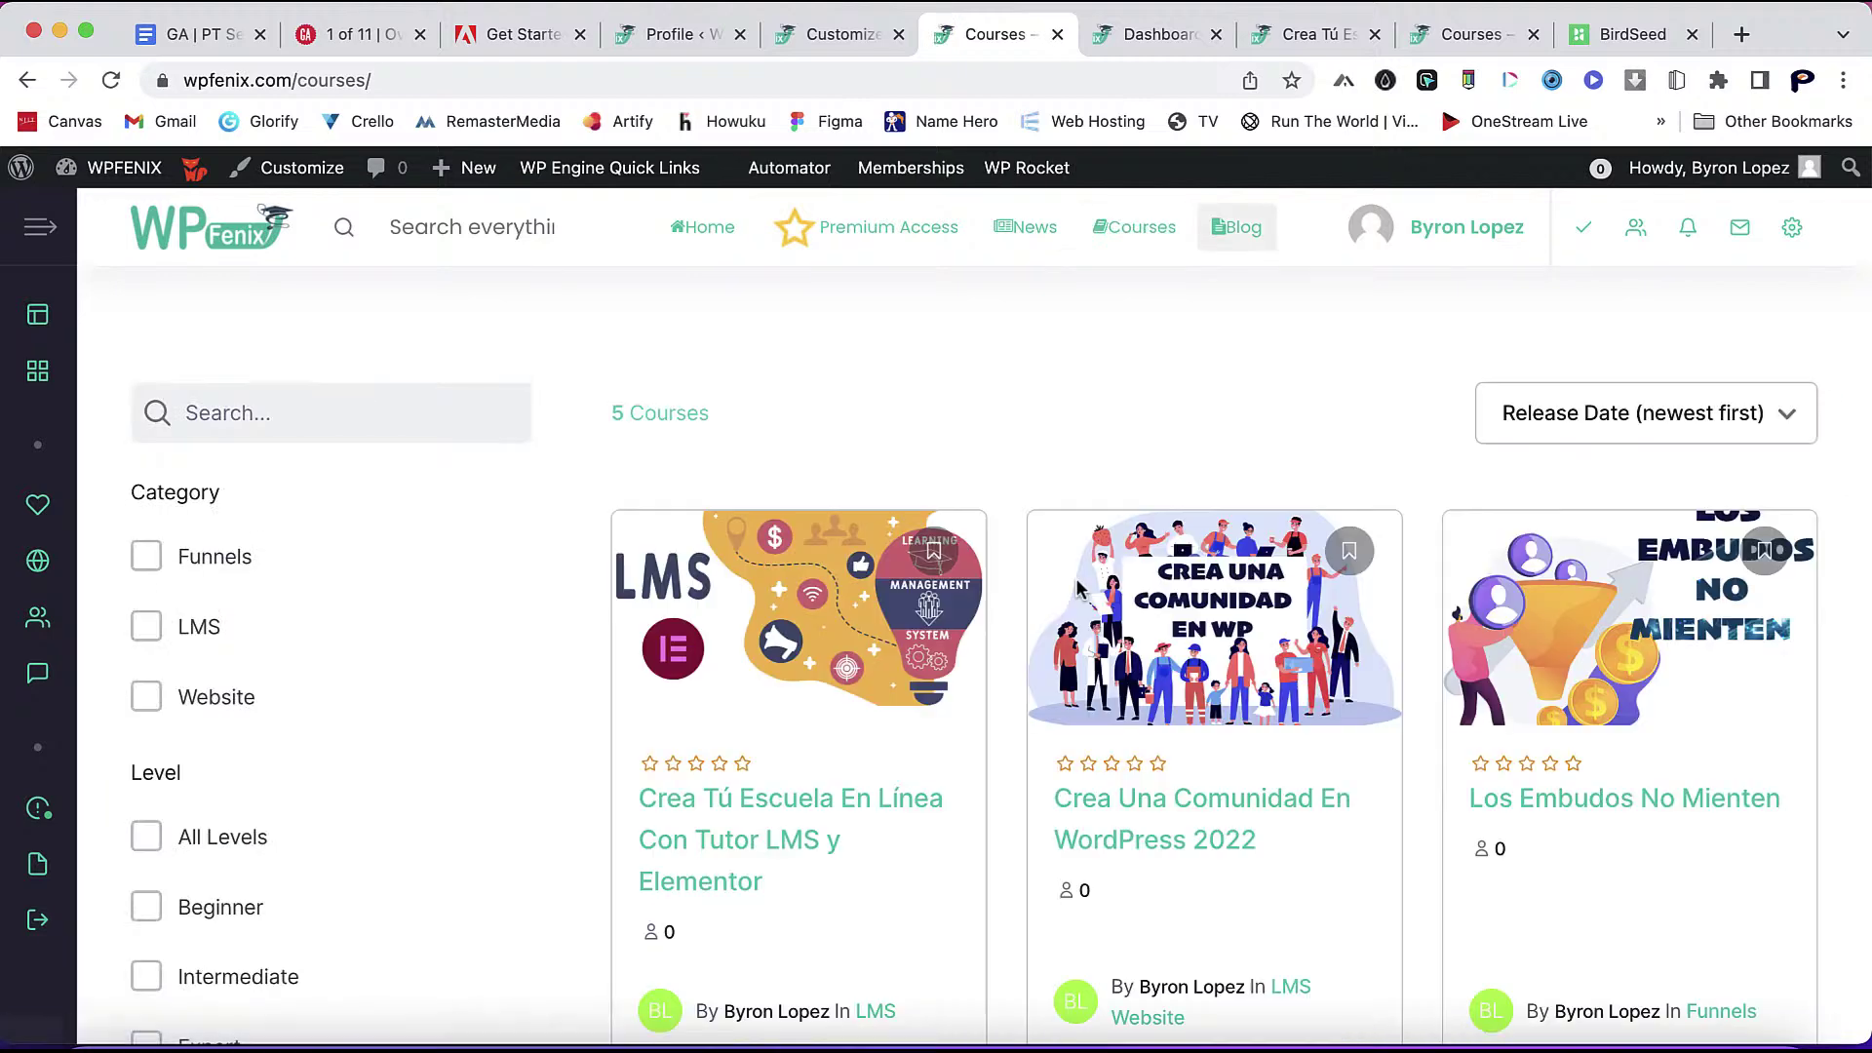
{"action": "scroll", "coordinate": [1079, 586], "scroll_direction": "down", "scroll_amount": 6}
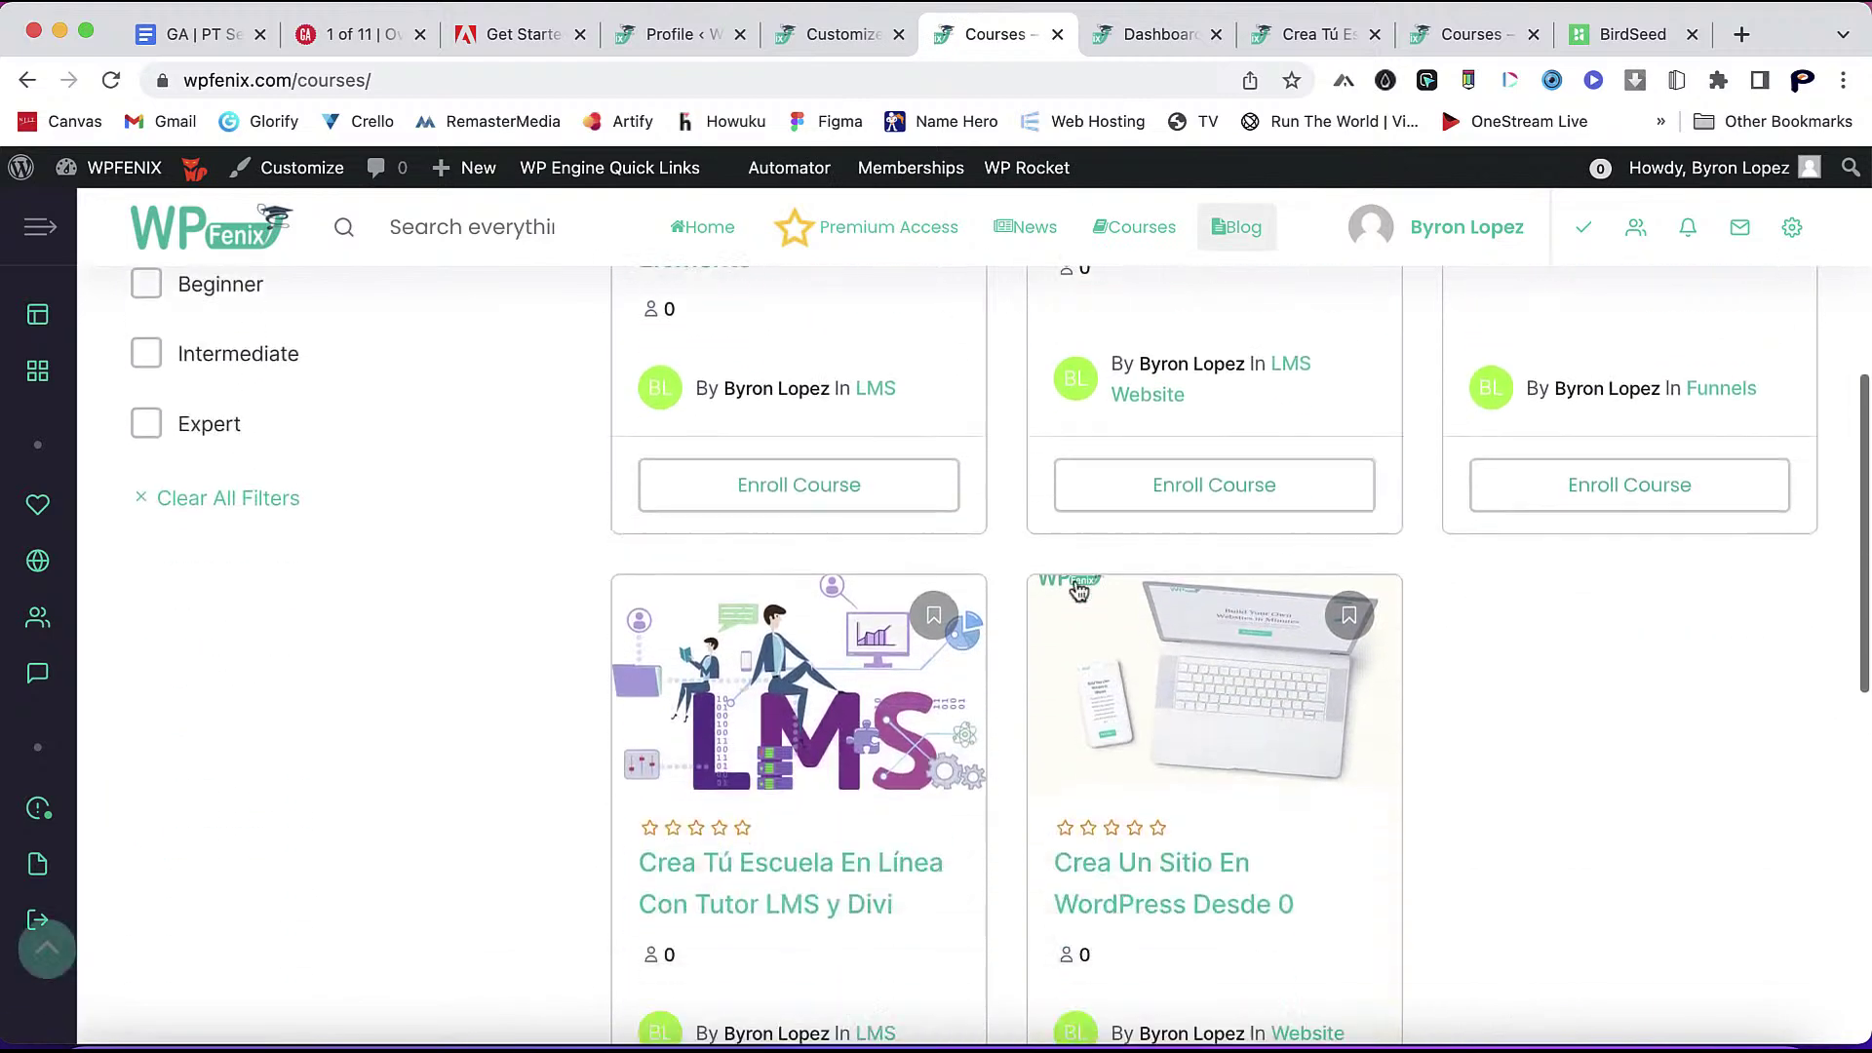
{"action": "left_click", "coordinate": [820, 479]}
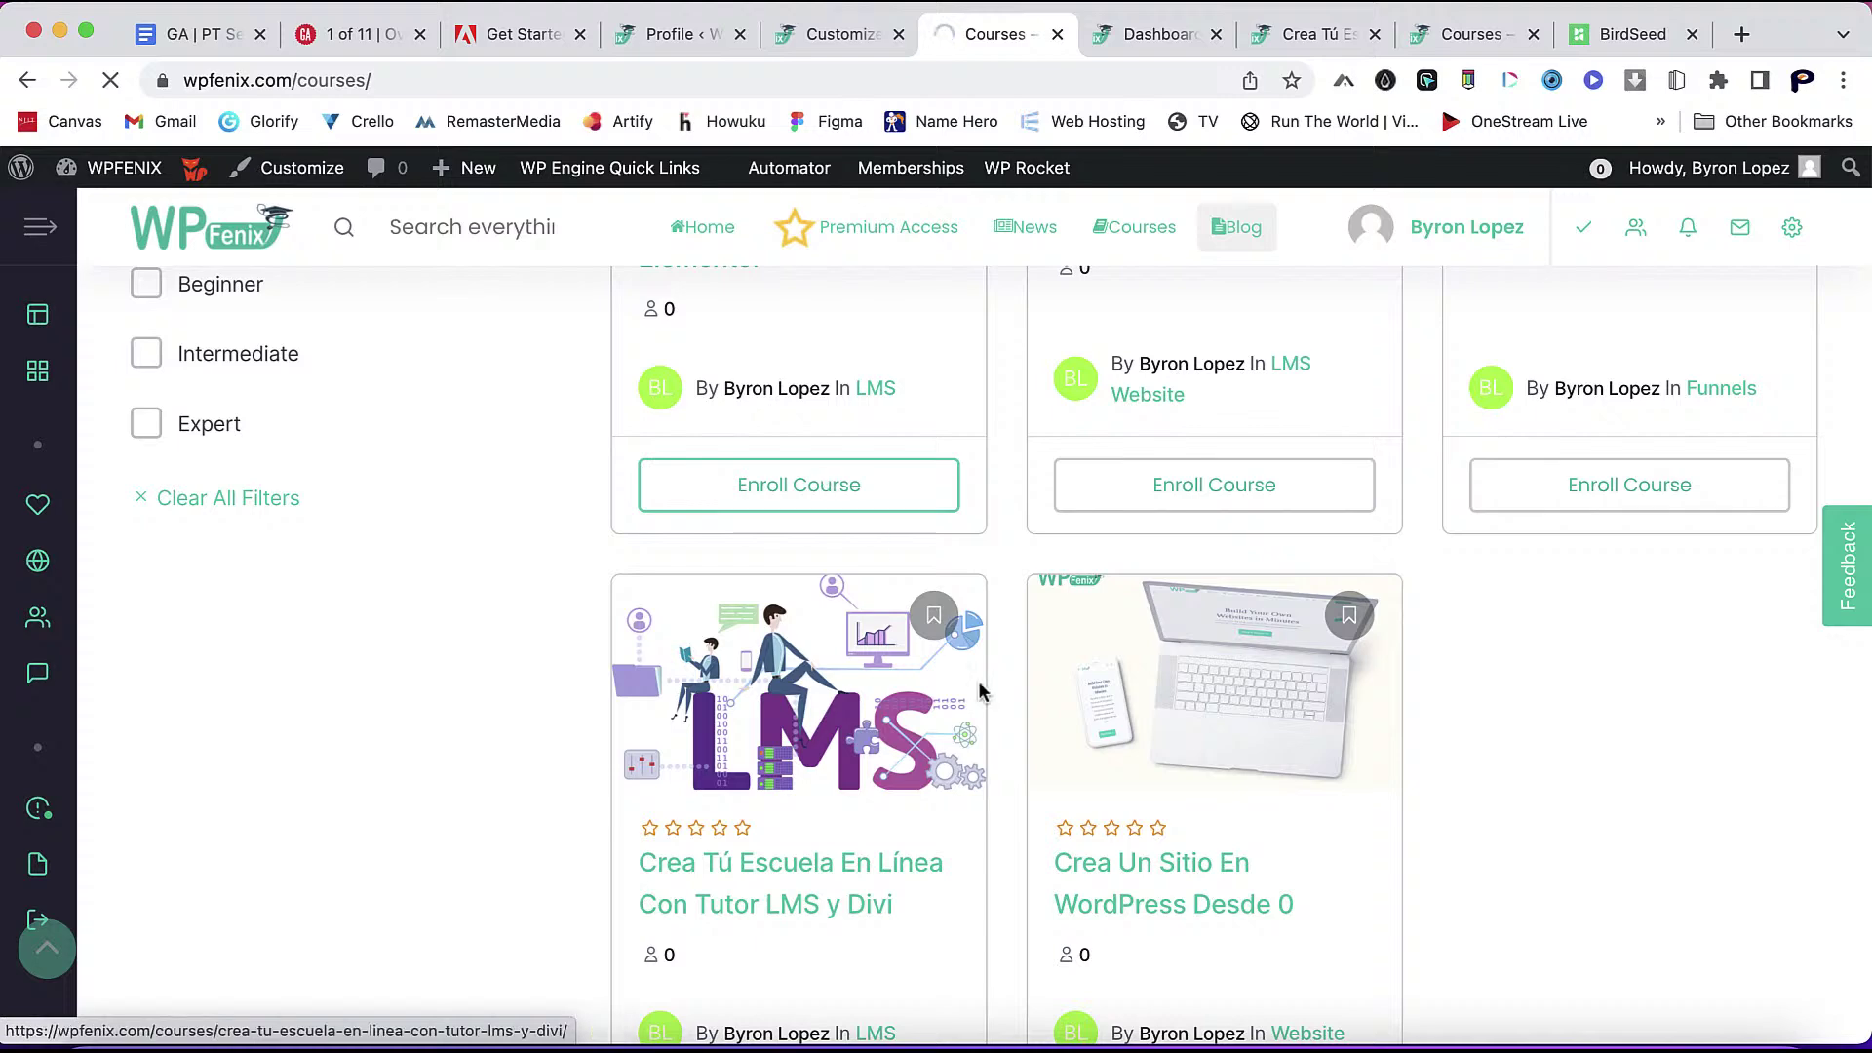
{"action": "scroll", "coordinate": [995, 744], "scroll_direction": "down", "scroll_amount": 2}
{"action": "scroll", "coordinate": [994, 744], "scroll_direction": "up", "scroll_amount": 5}
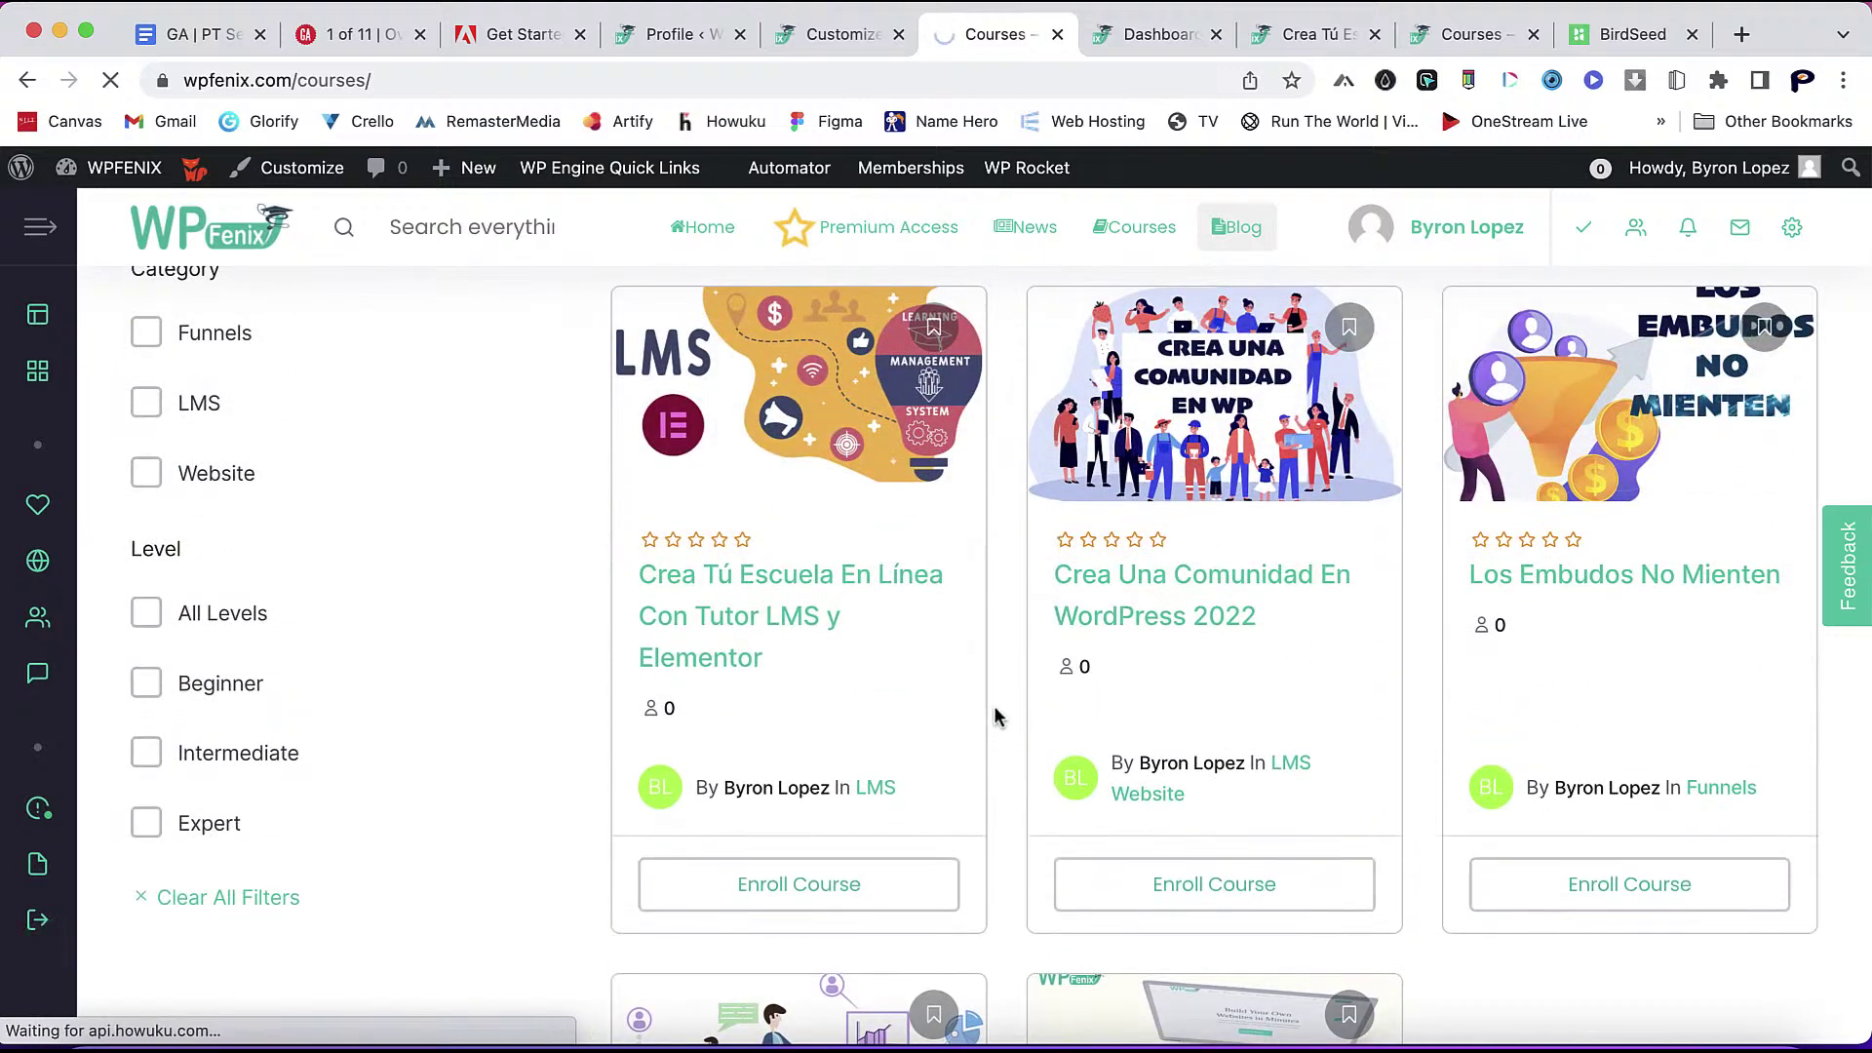
{"action": "scroll", "coordinate": [1002, 681], "scroll_direction": "down", "scroll_amount": 1}
{"action": "scroll", "coordinate": [1001, 682], "scroll_direction": "down", "scroll_amount": 5}
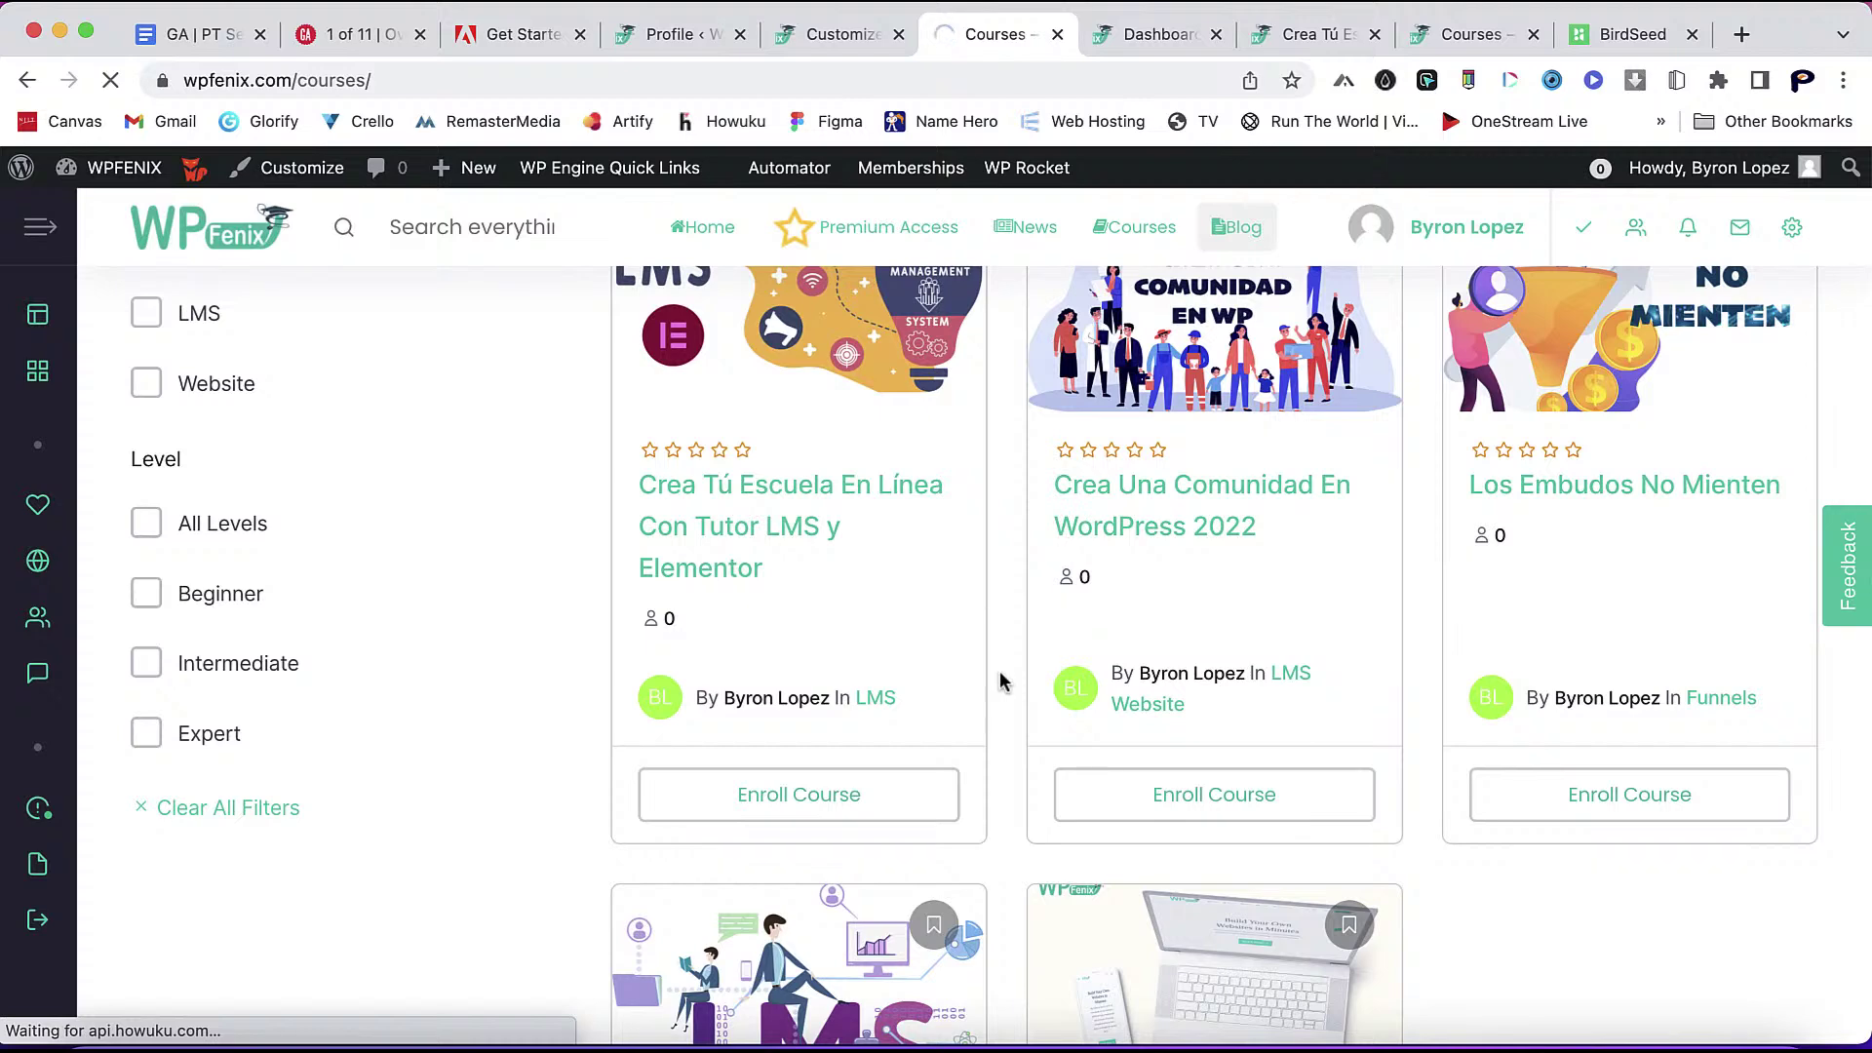
{"action": "scroll", "coordinate": [1001, 682], "scroll_direction": "down", "scroll_amount": 2}
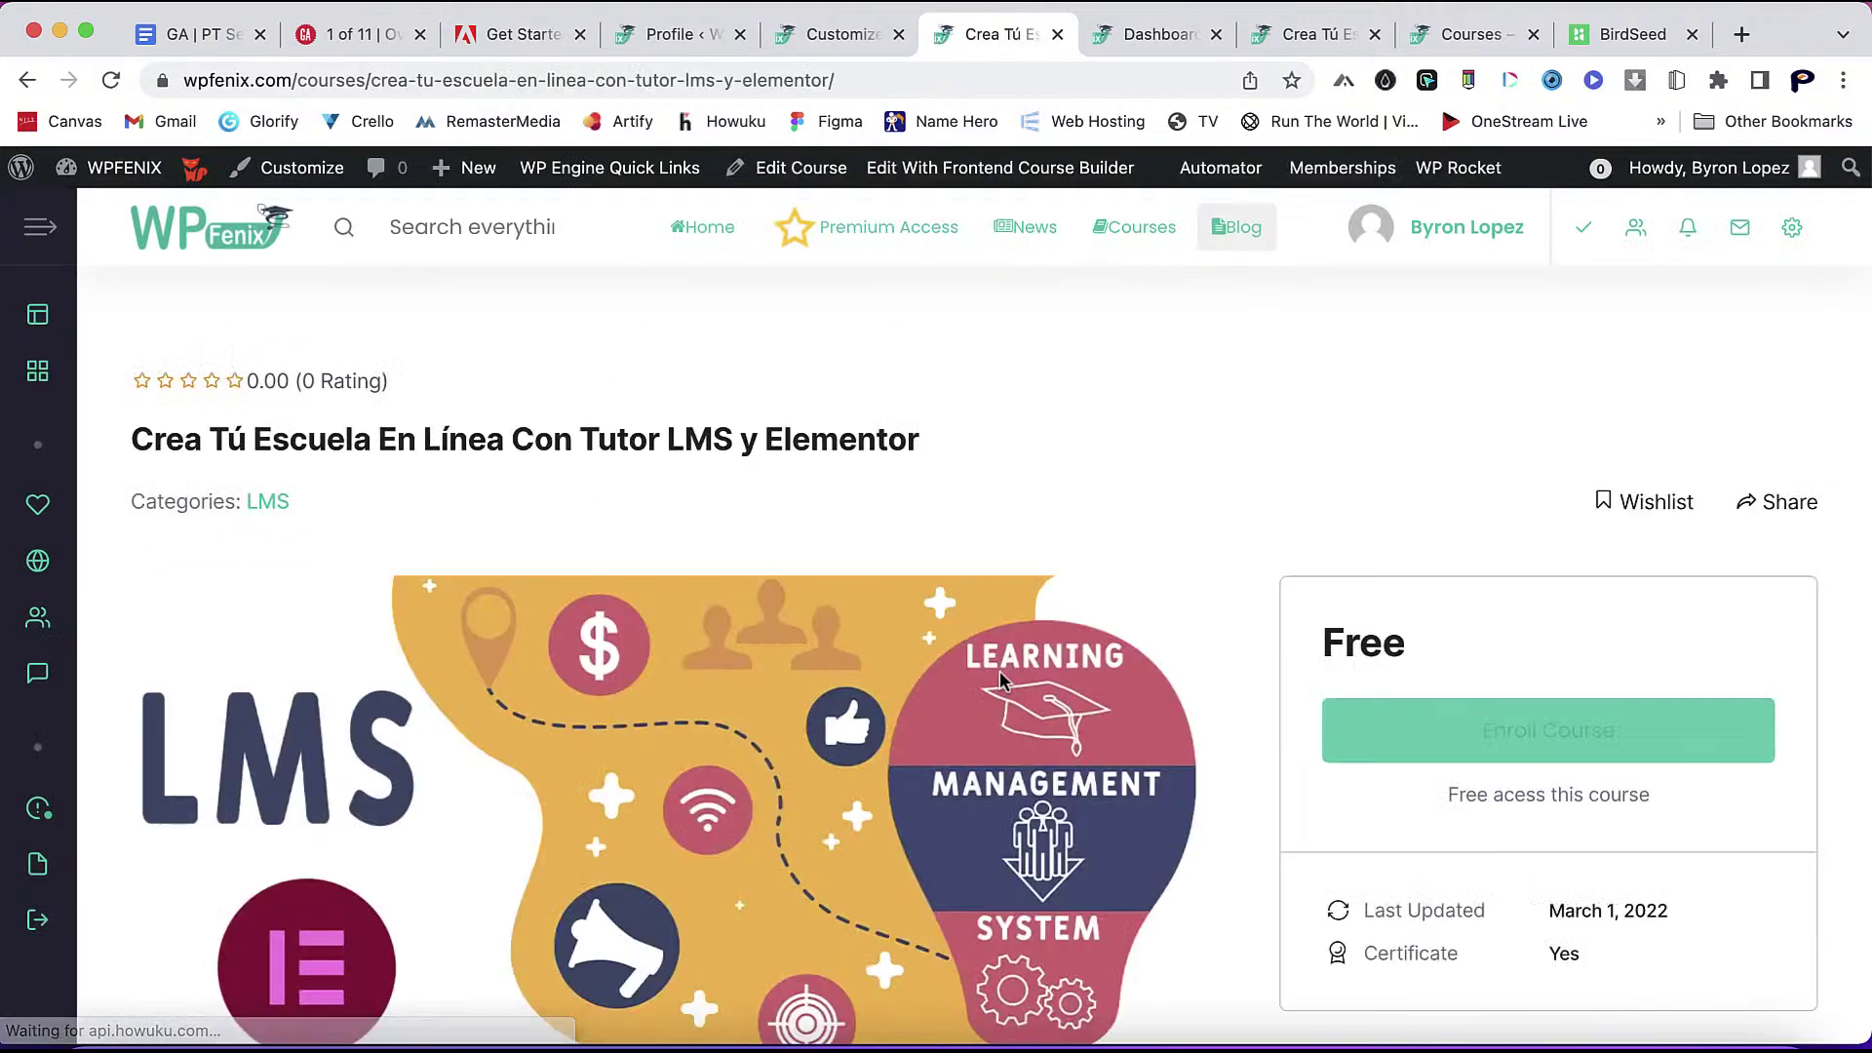
{"action": "left_click", "coordinate": [1585, 612]}
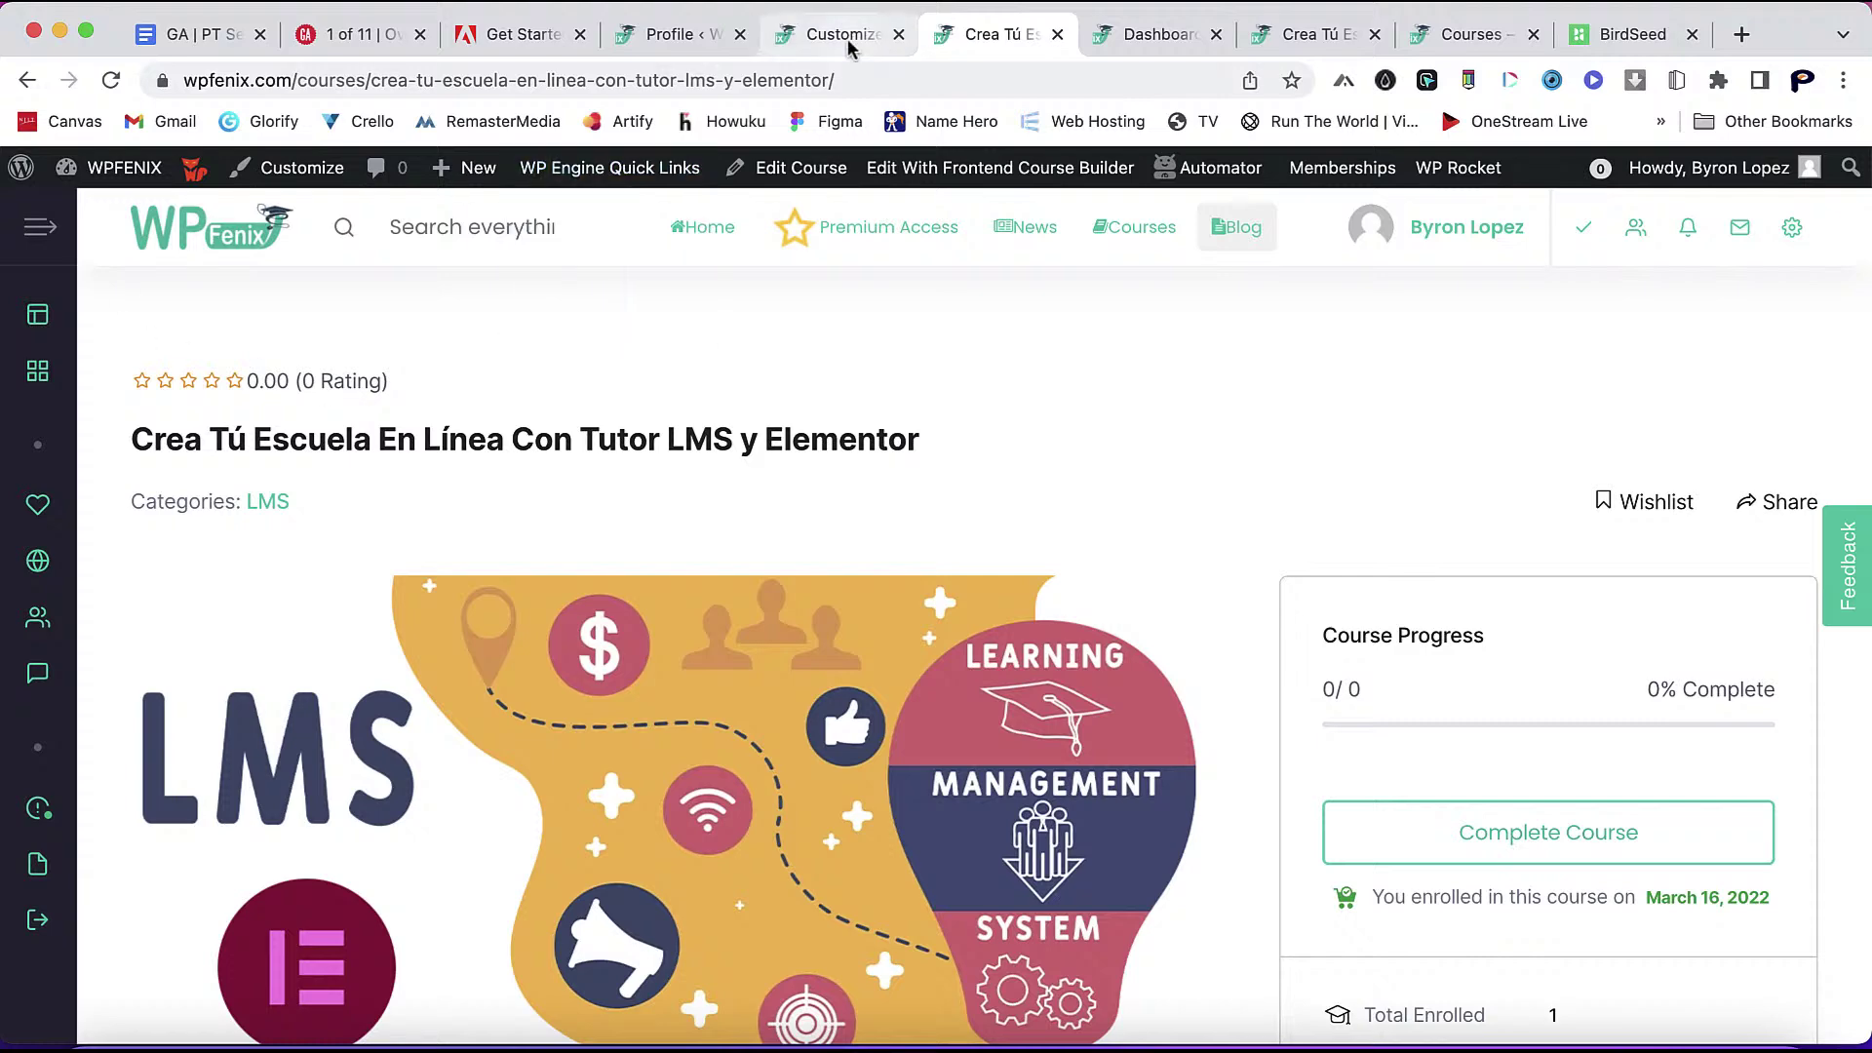
{"action": "left_click", "coordinate": [680, 37]}
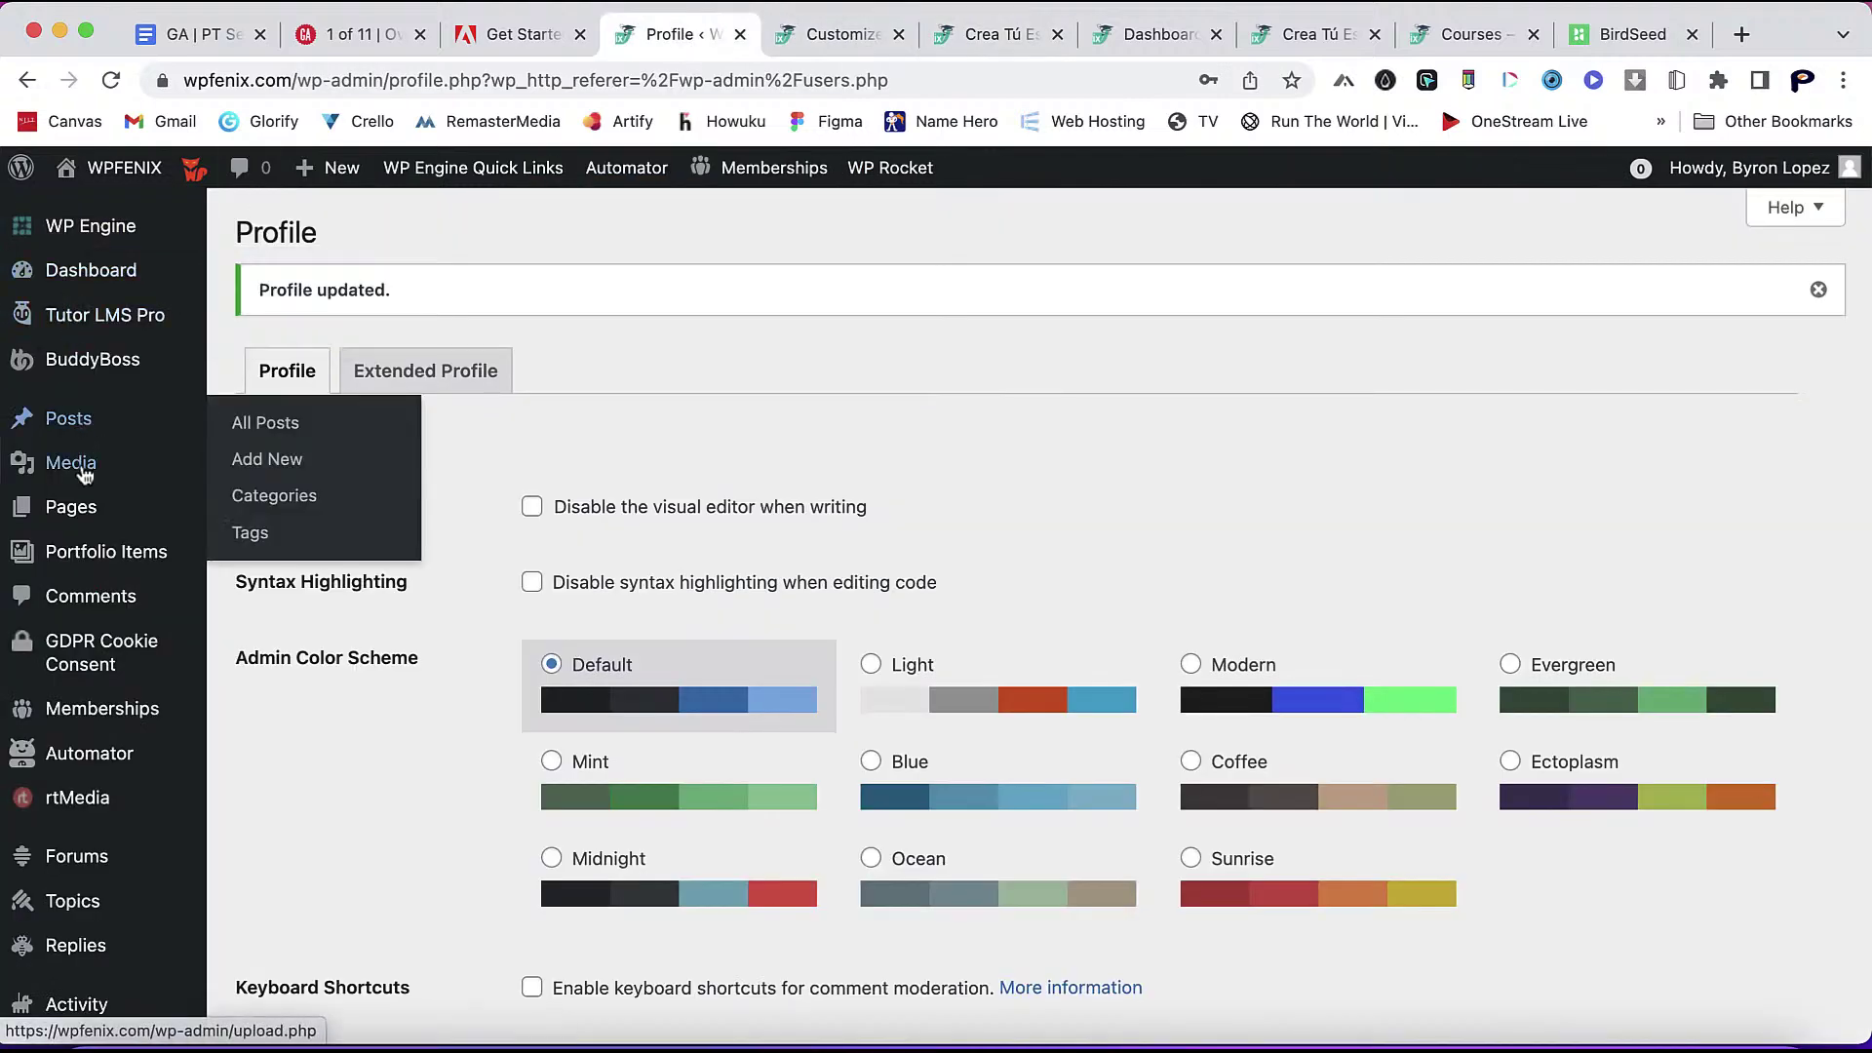
- Edit the Coming Soon announcement to target the Tutor LMS y Elementor course and republish
{"action": "mouse_move", "coordinate": [117, 316]}
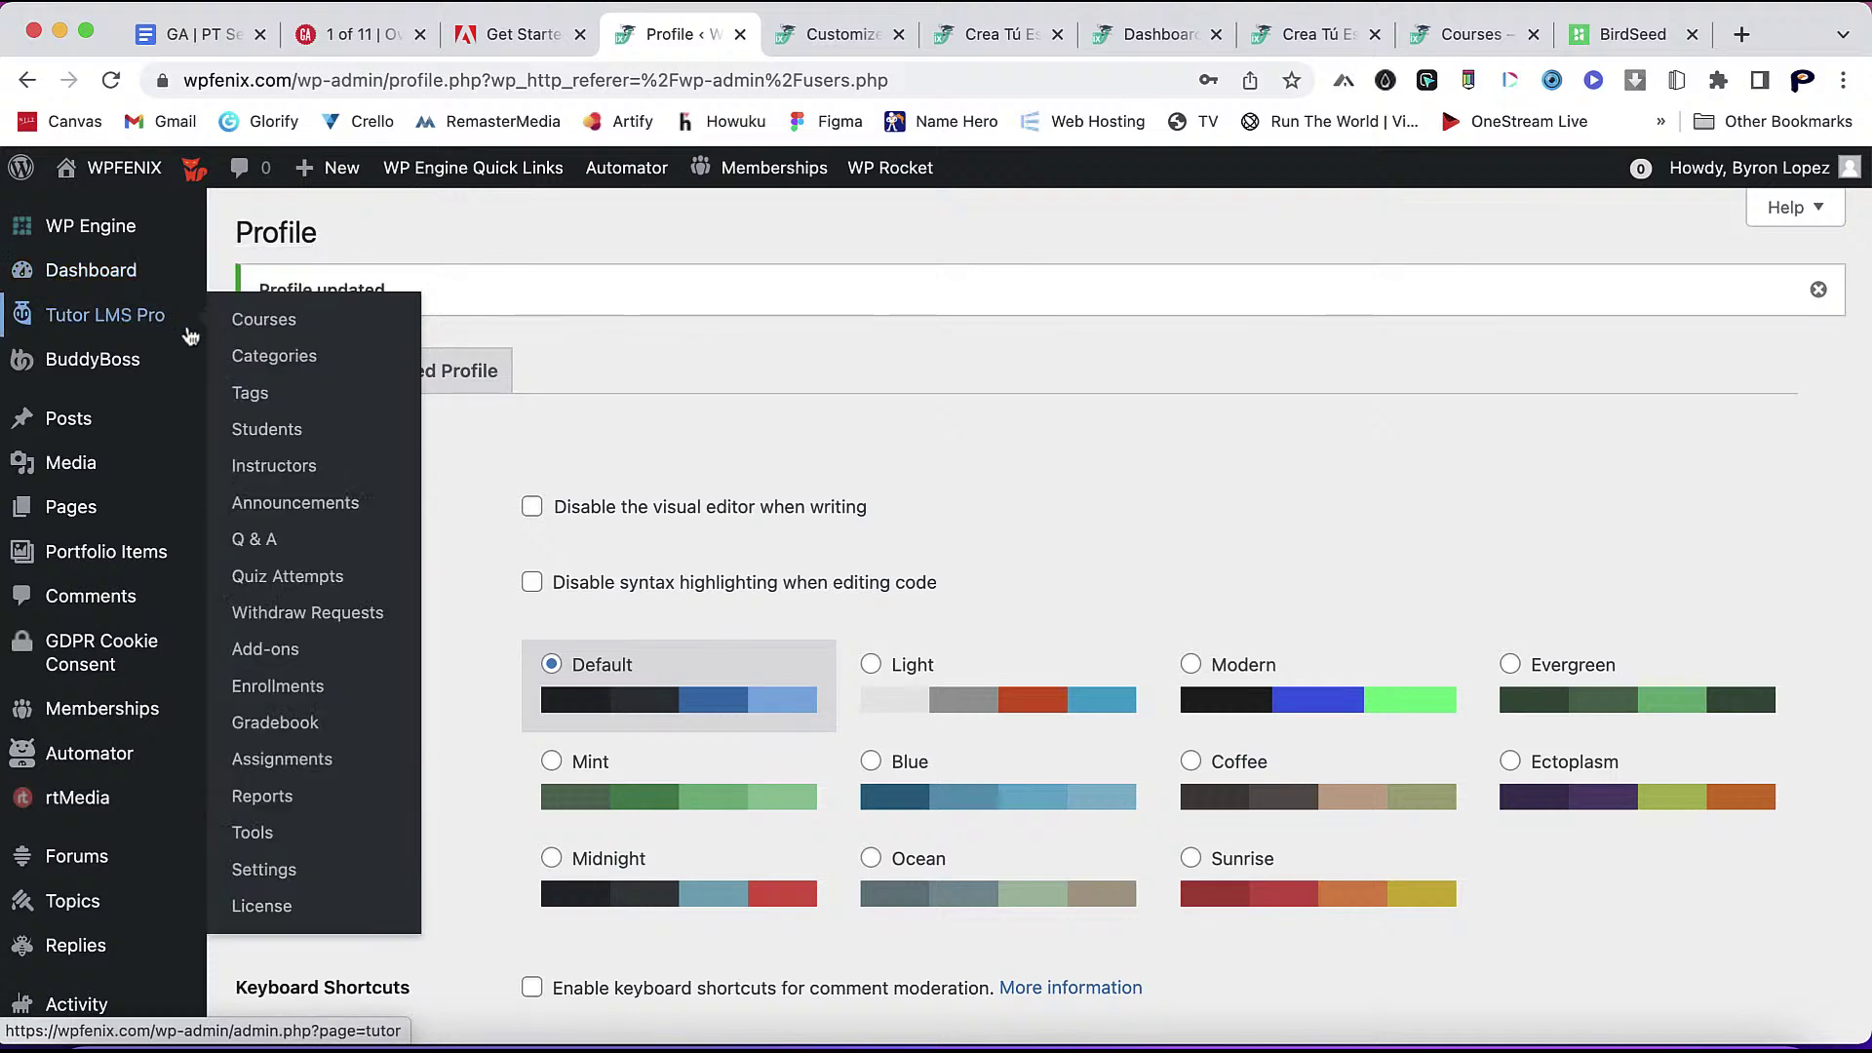
{"action": "left_click", "coordinate": [286, 509]}
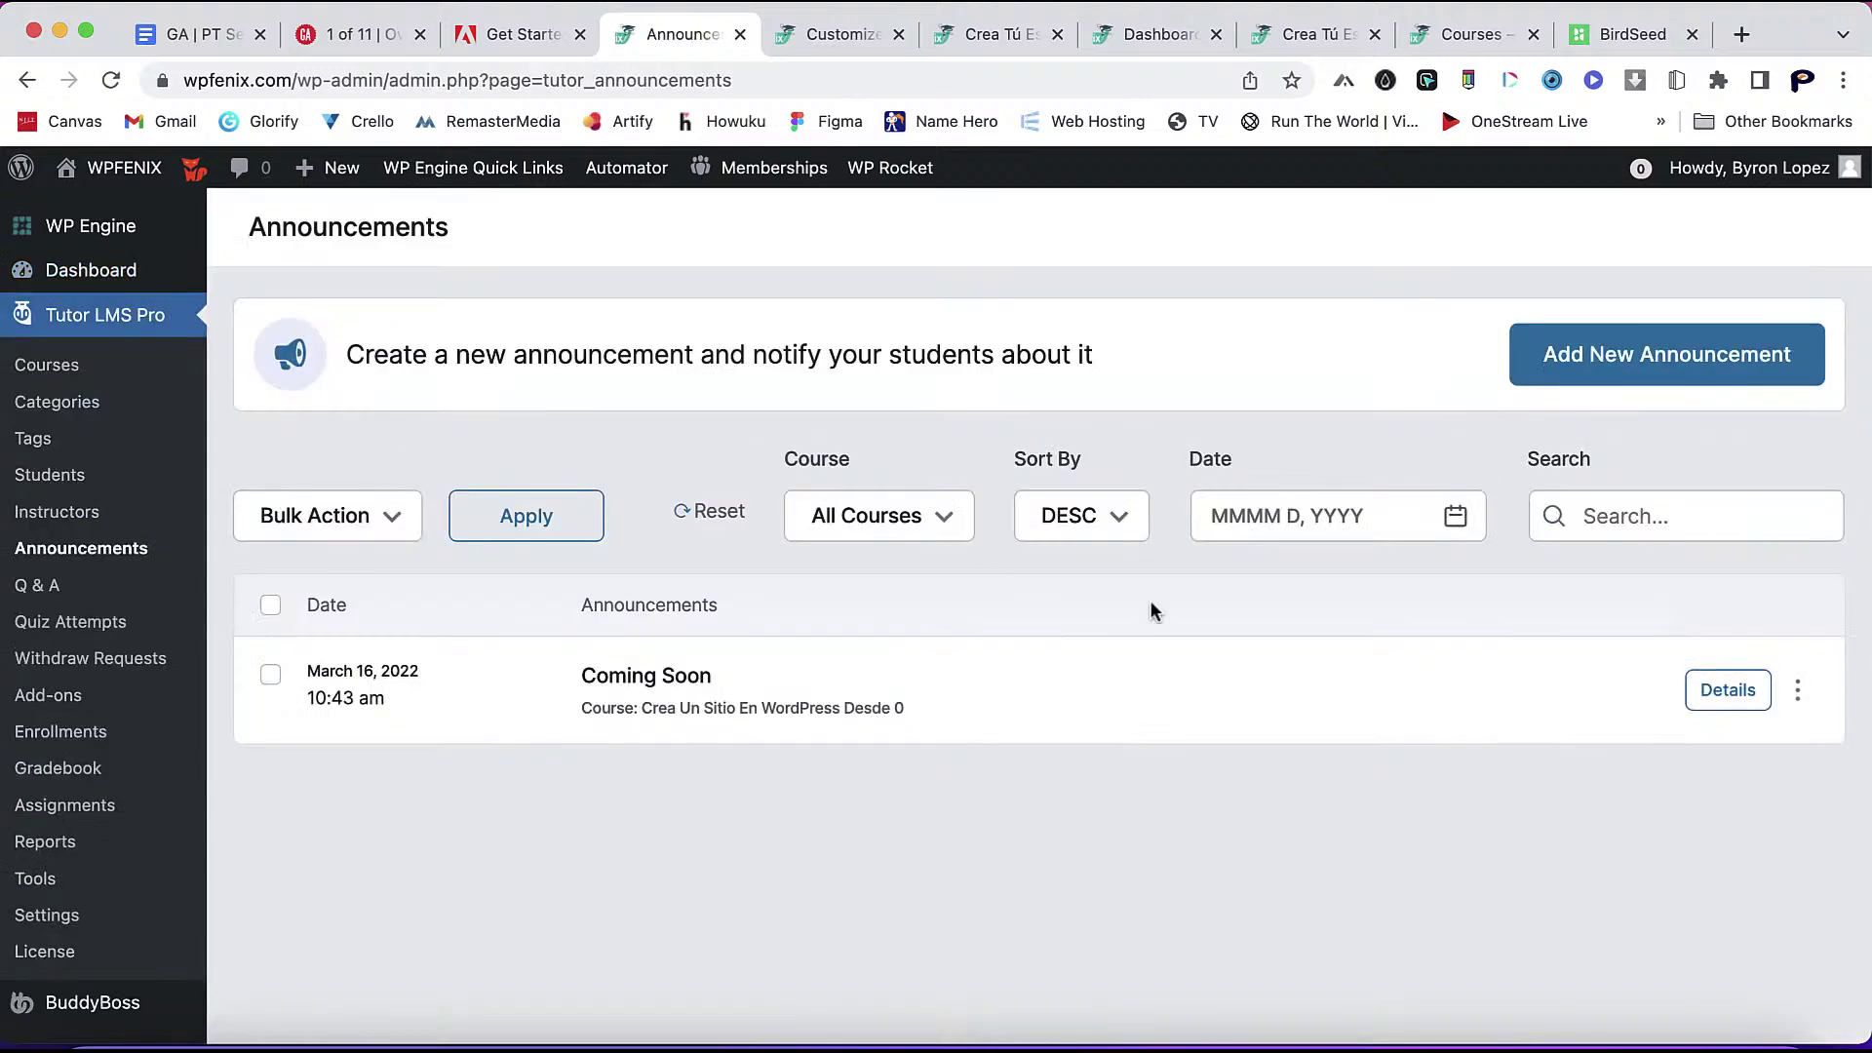
{"action": "left_click", "coordinate": [1797, 690]}
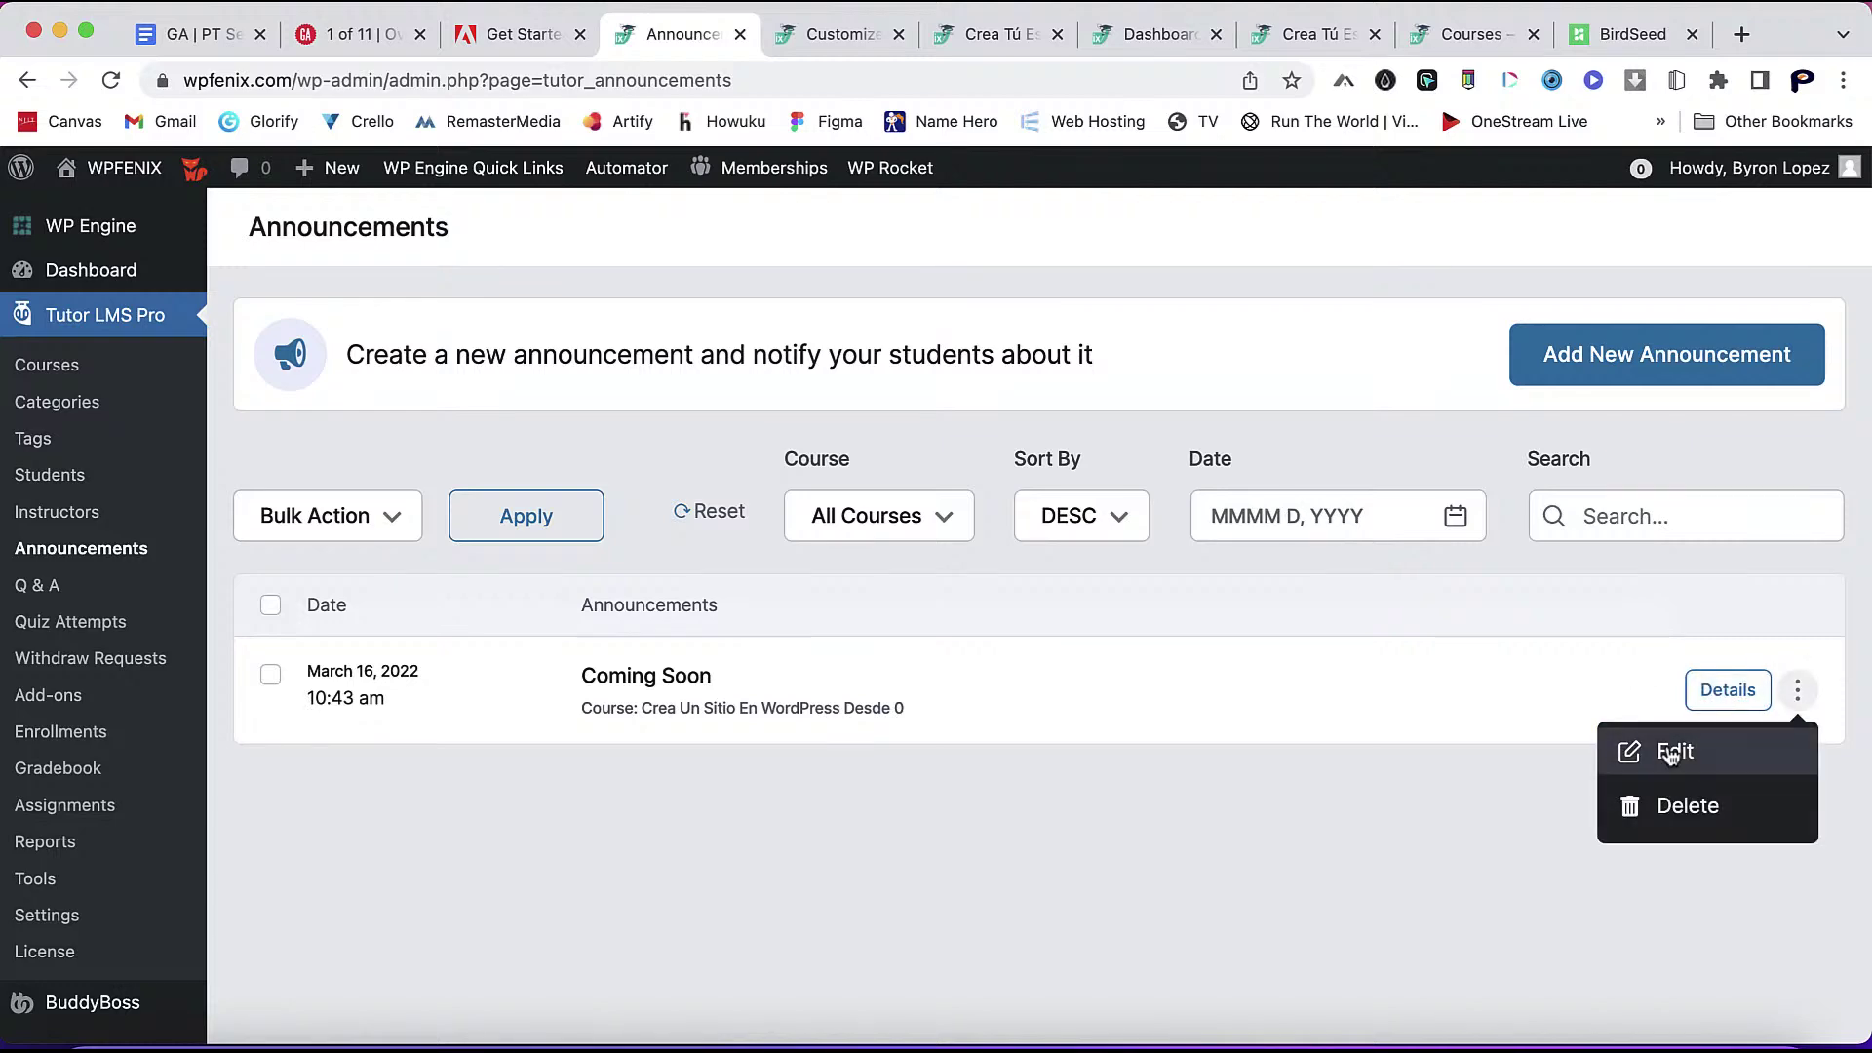
{"action": "left_click", "coordinate": [1671, 754]}
{"action": "left_click", "coordinate": [871, 395]}
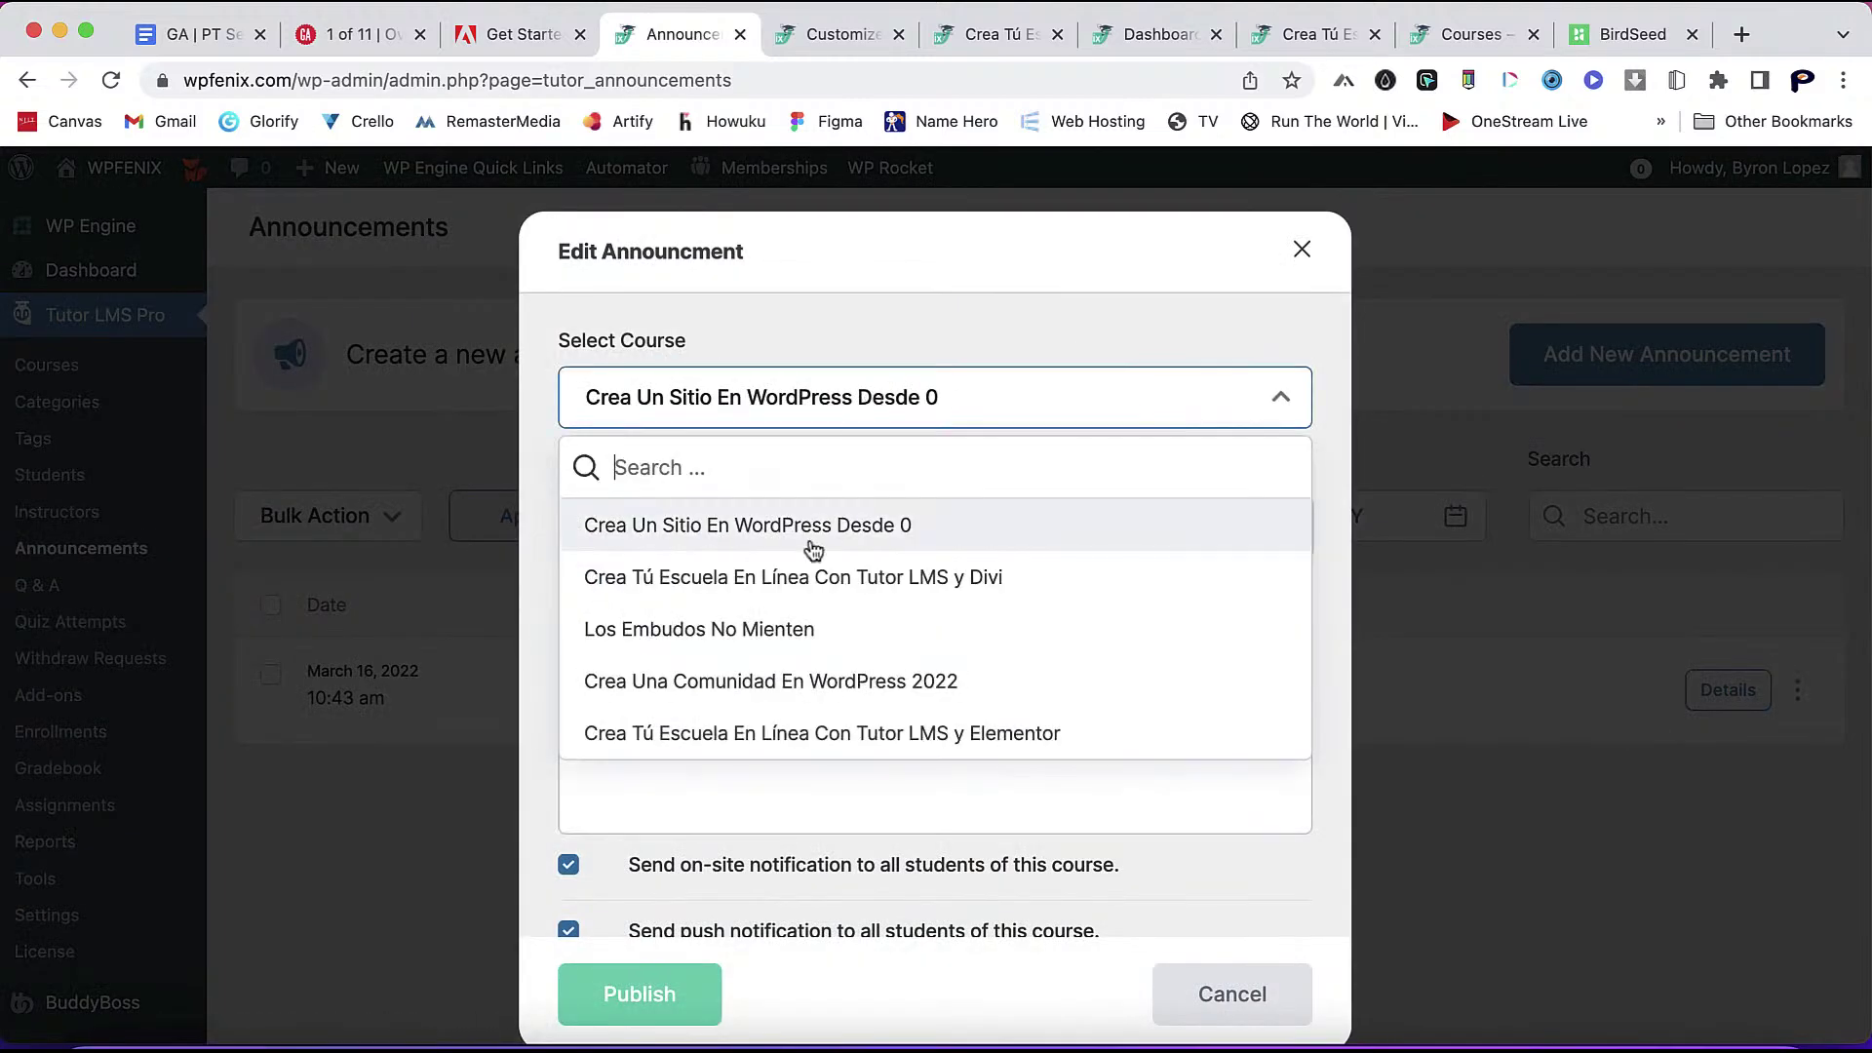
{"action": "scroll", "coordinate": [812, 549], "scroll_direction": "down", "scroll_amount": 1}
{"action": "left_click", "coordinate": [799, 696]}
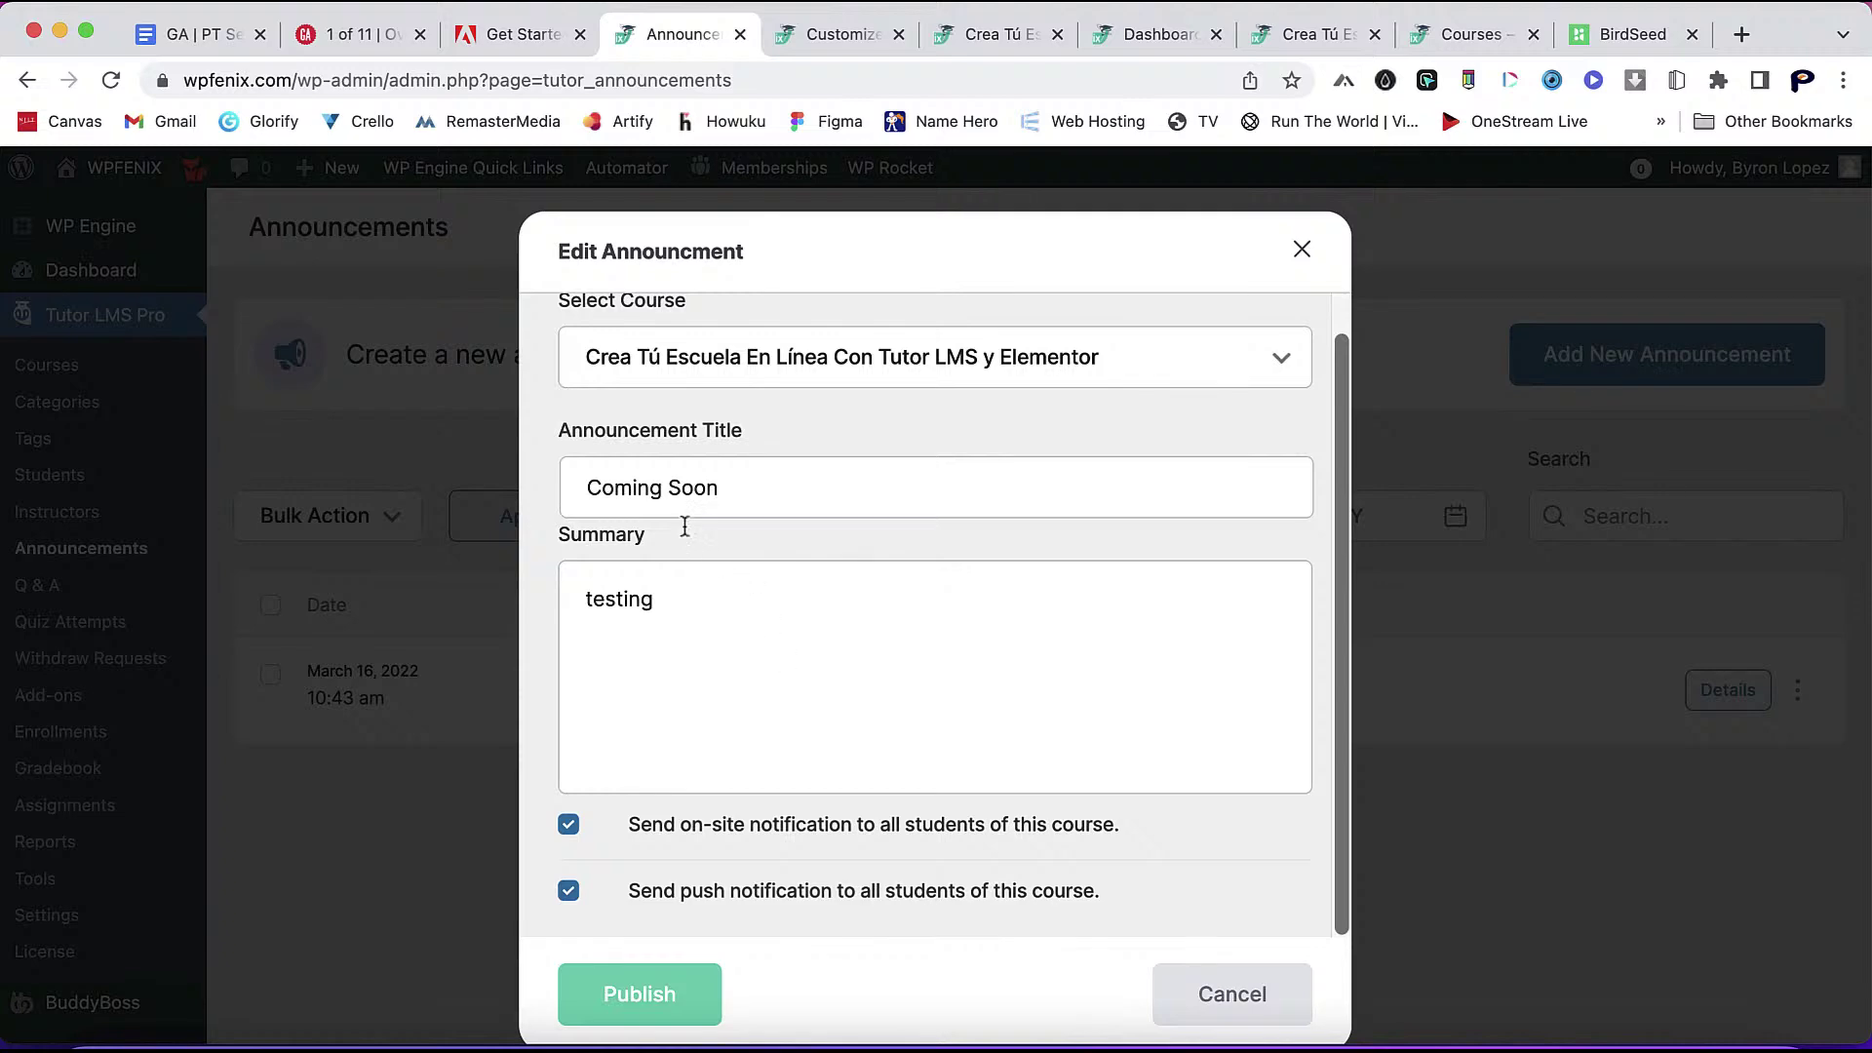
{"action": "left_click", "coordinate": [650, 990]}
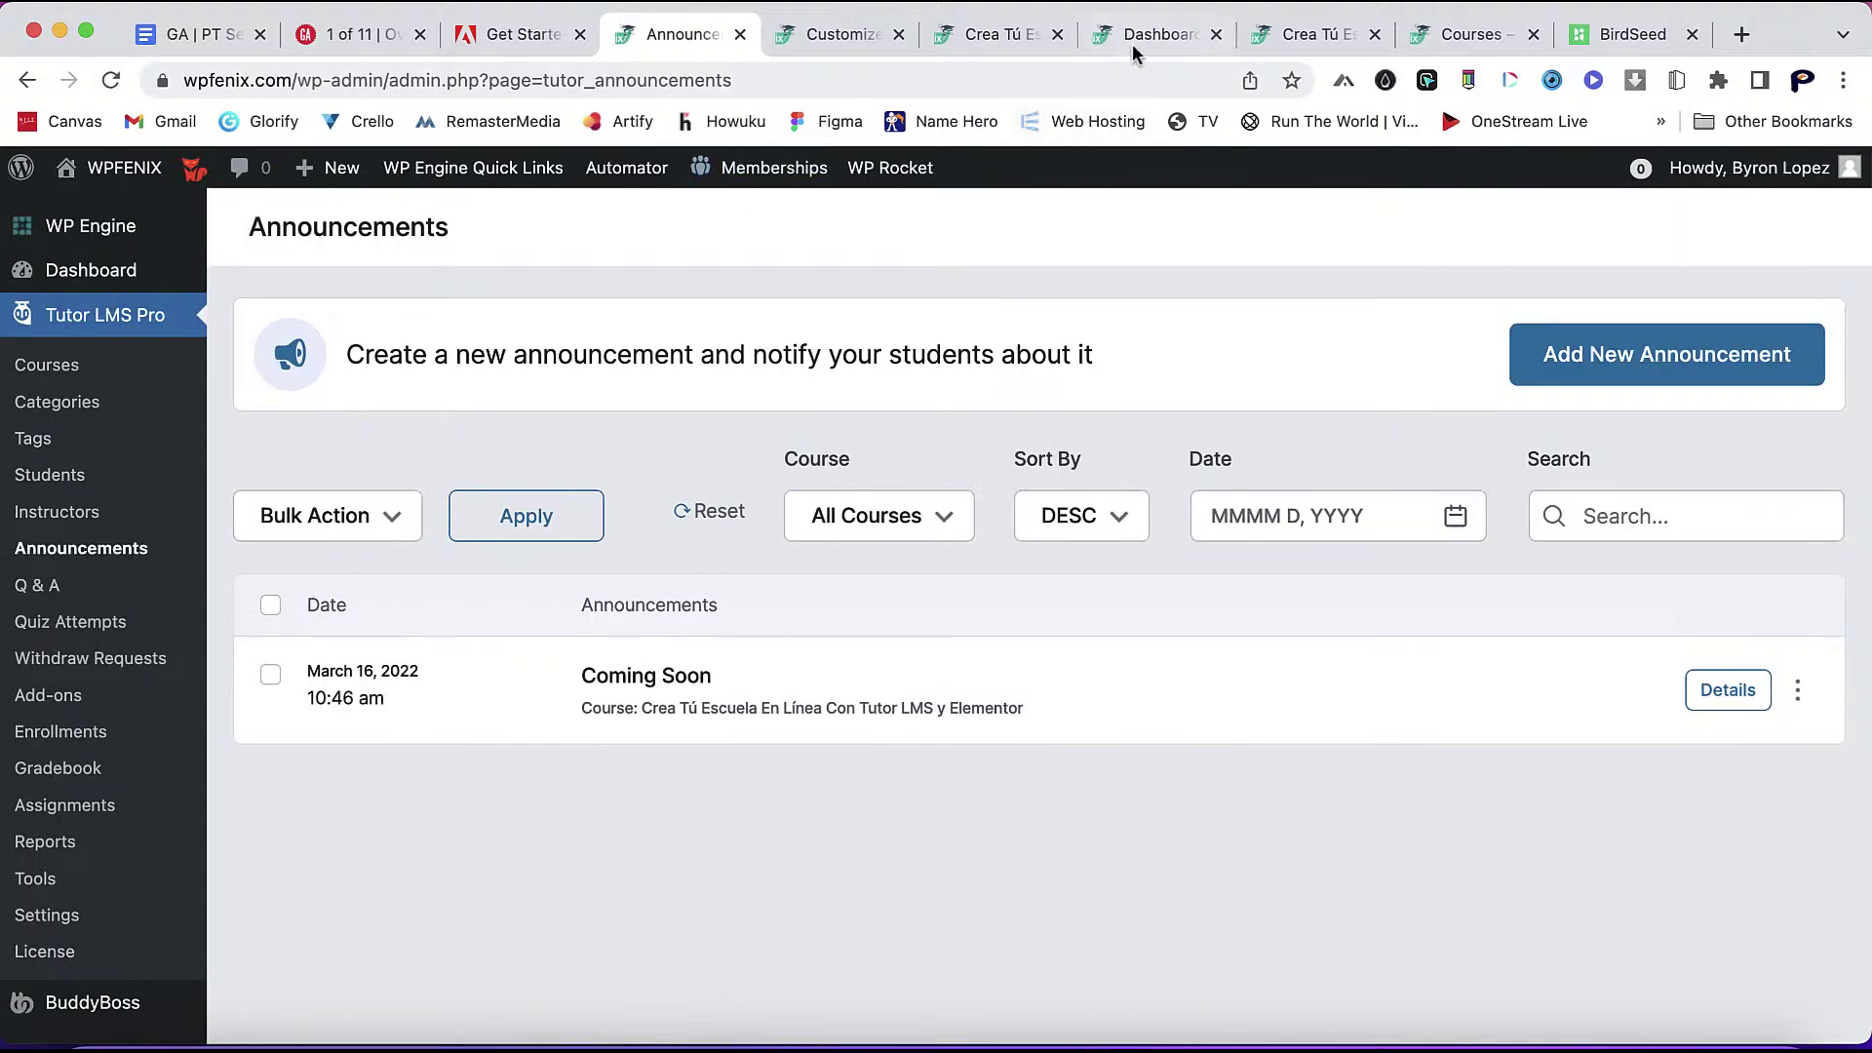
{"action": "left_click", "coordinate": [1141, 51]}
- Clear the WP Rocket cache, then show the member's two new notifications
{"action": "mouse_move", "coordinate": [1155, 168]}
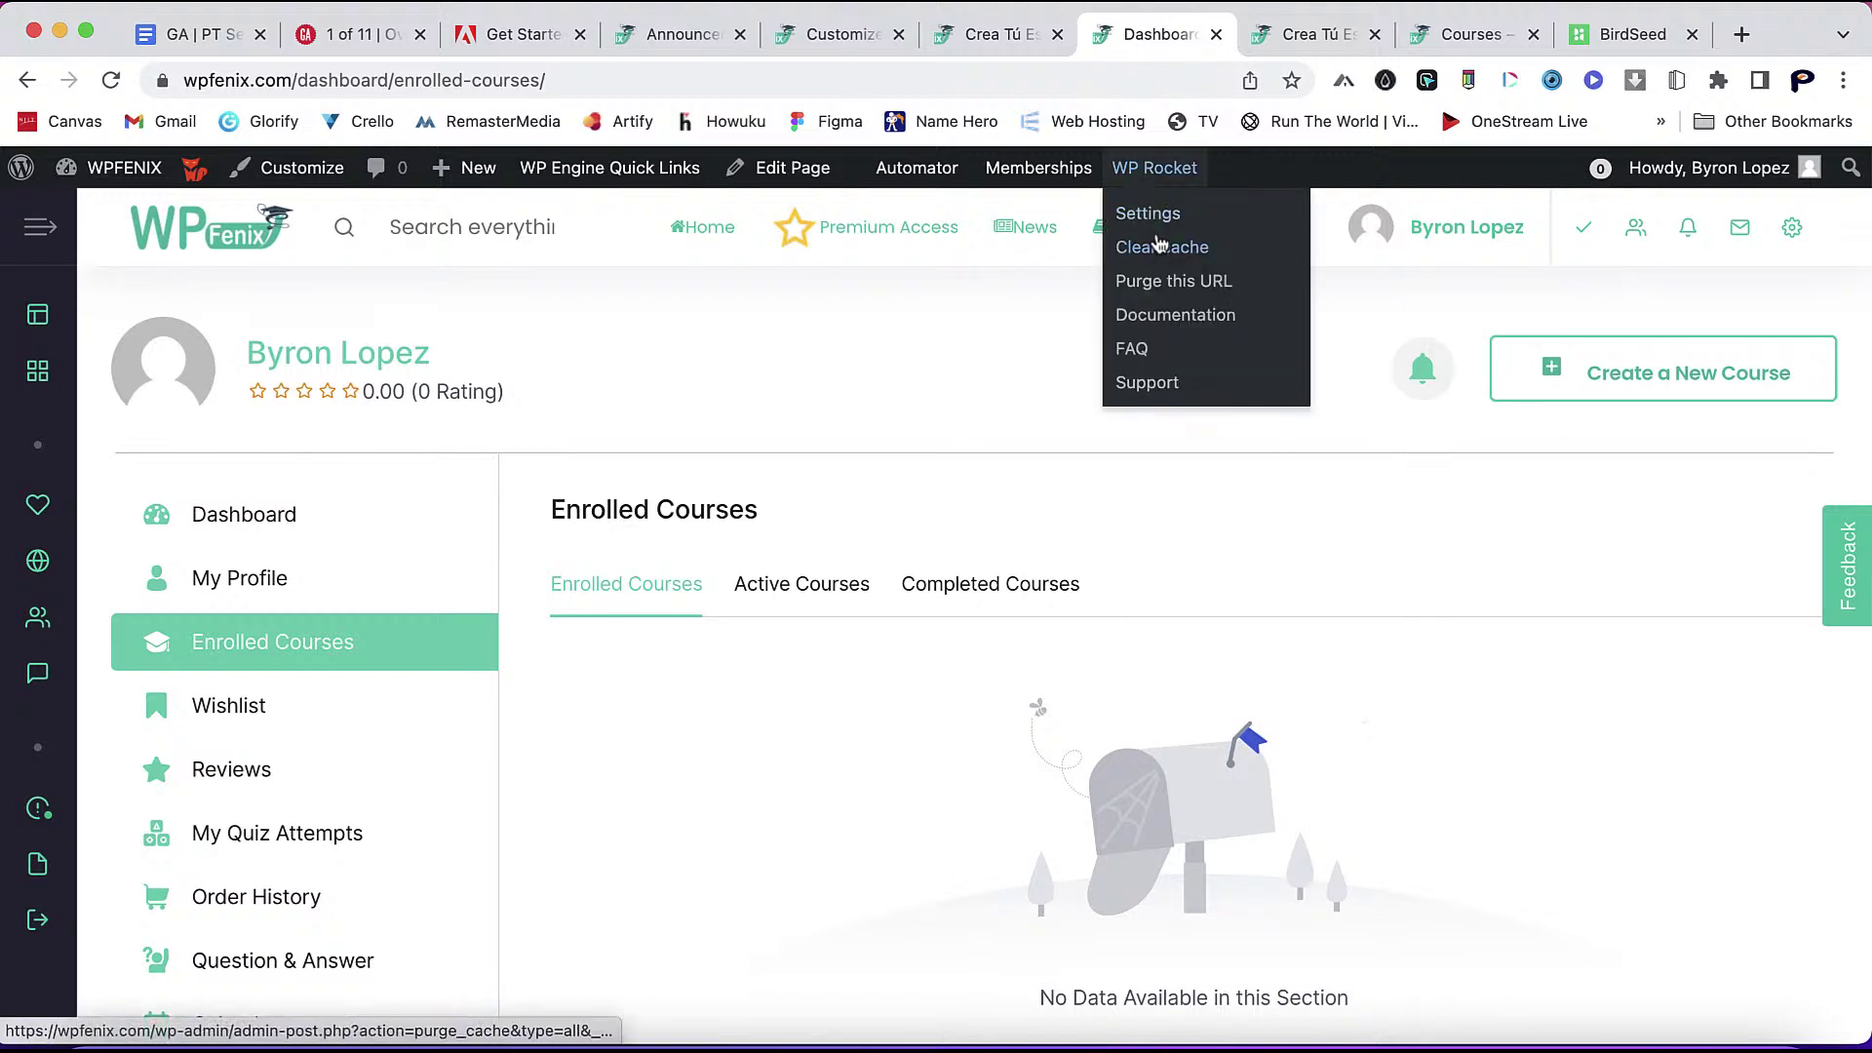
{"action": "left_click", "coordinate": [1160, 252]}
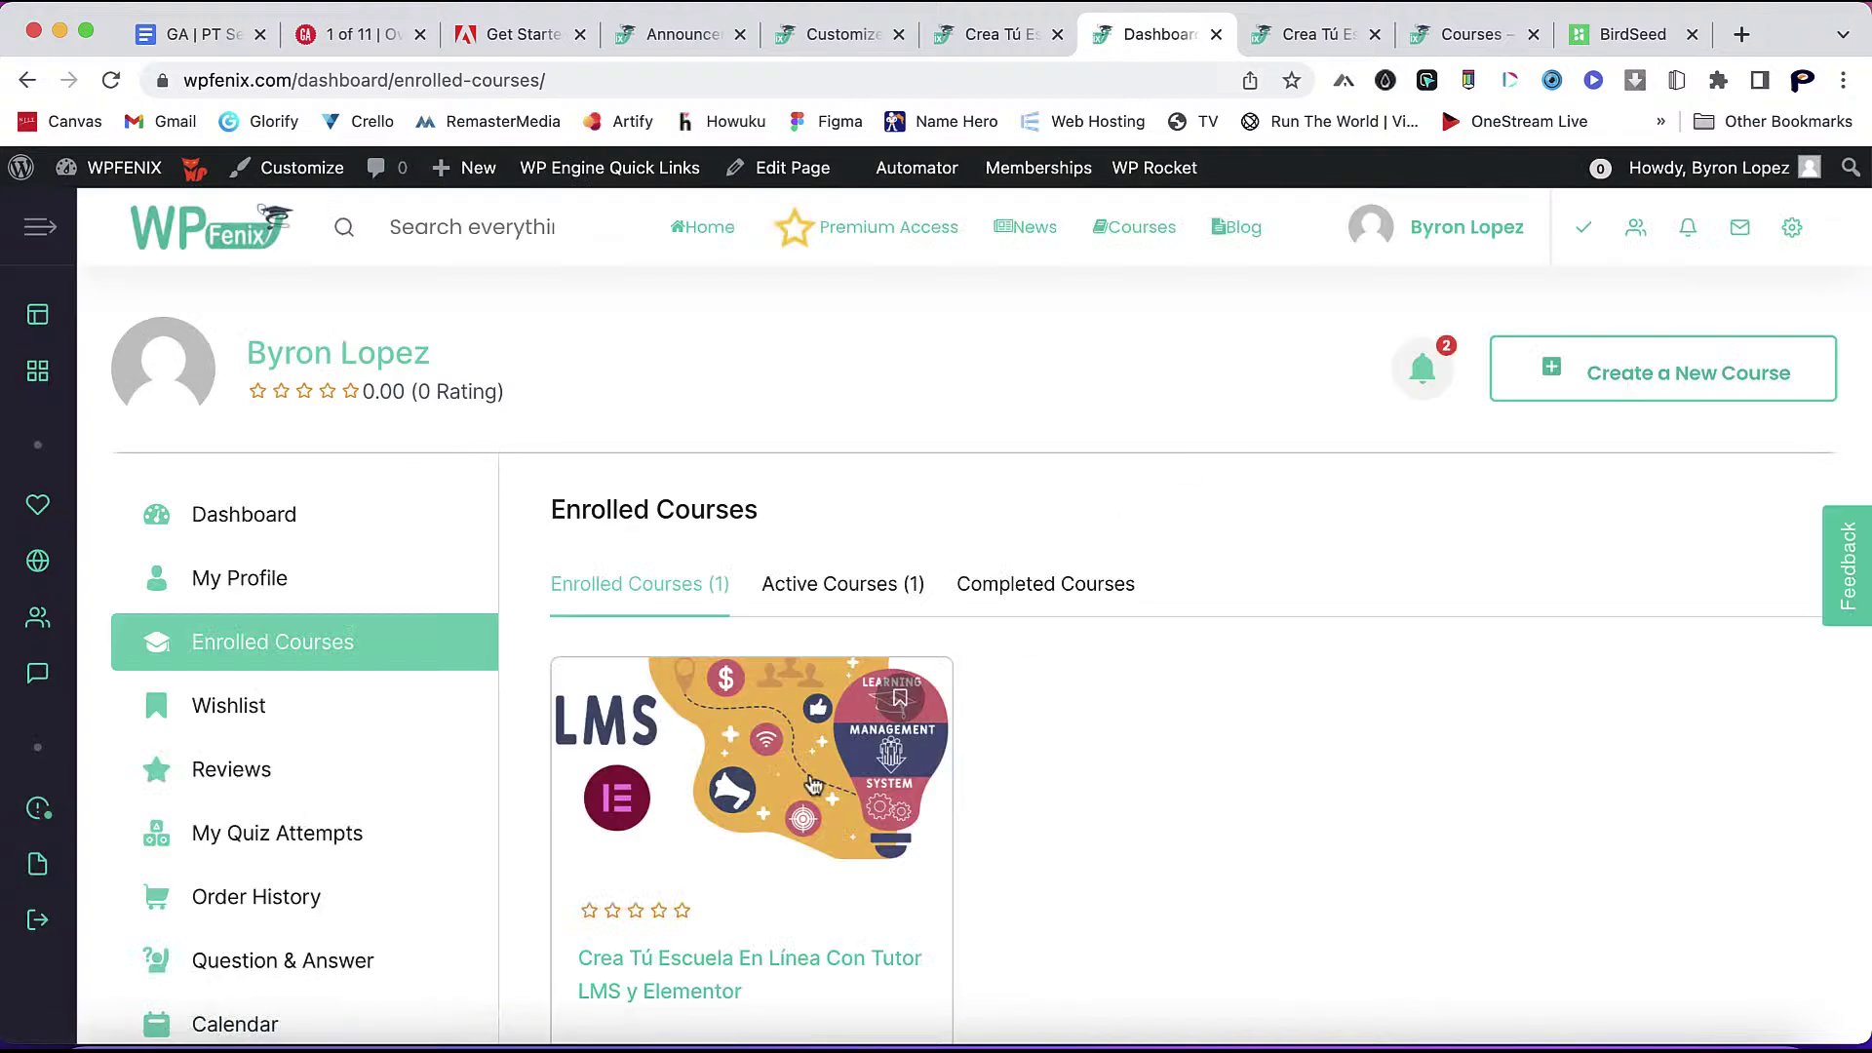
{"action": "scroll", "coordinate": [814, 785], "scroll_direction": "down", "scroll_amount": 3}
{"action": "scroll", "coordinate": [853, 698], "scroll_direction": "up", "scroll_amount": 3}
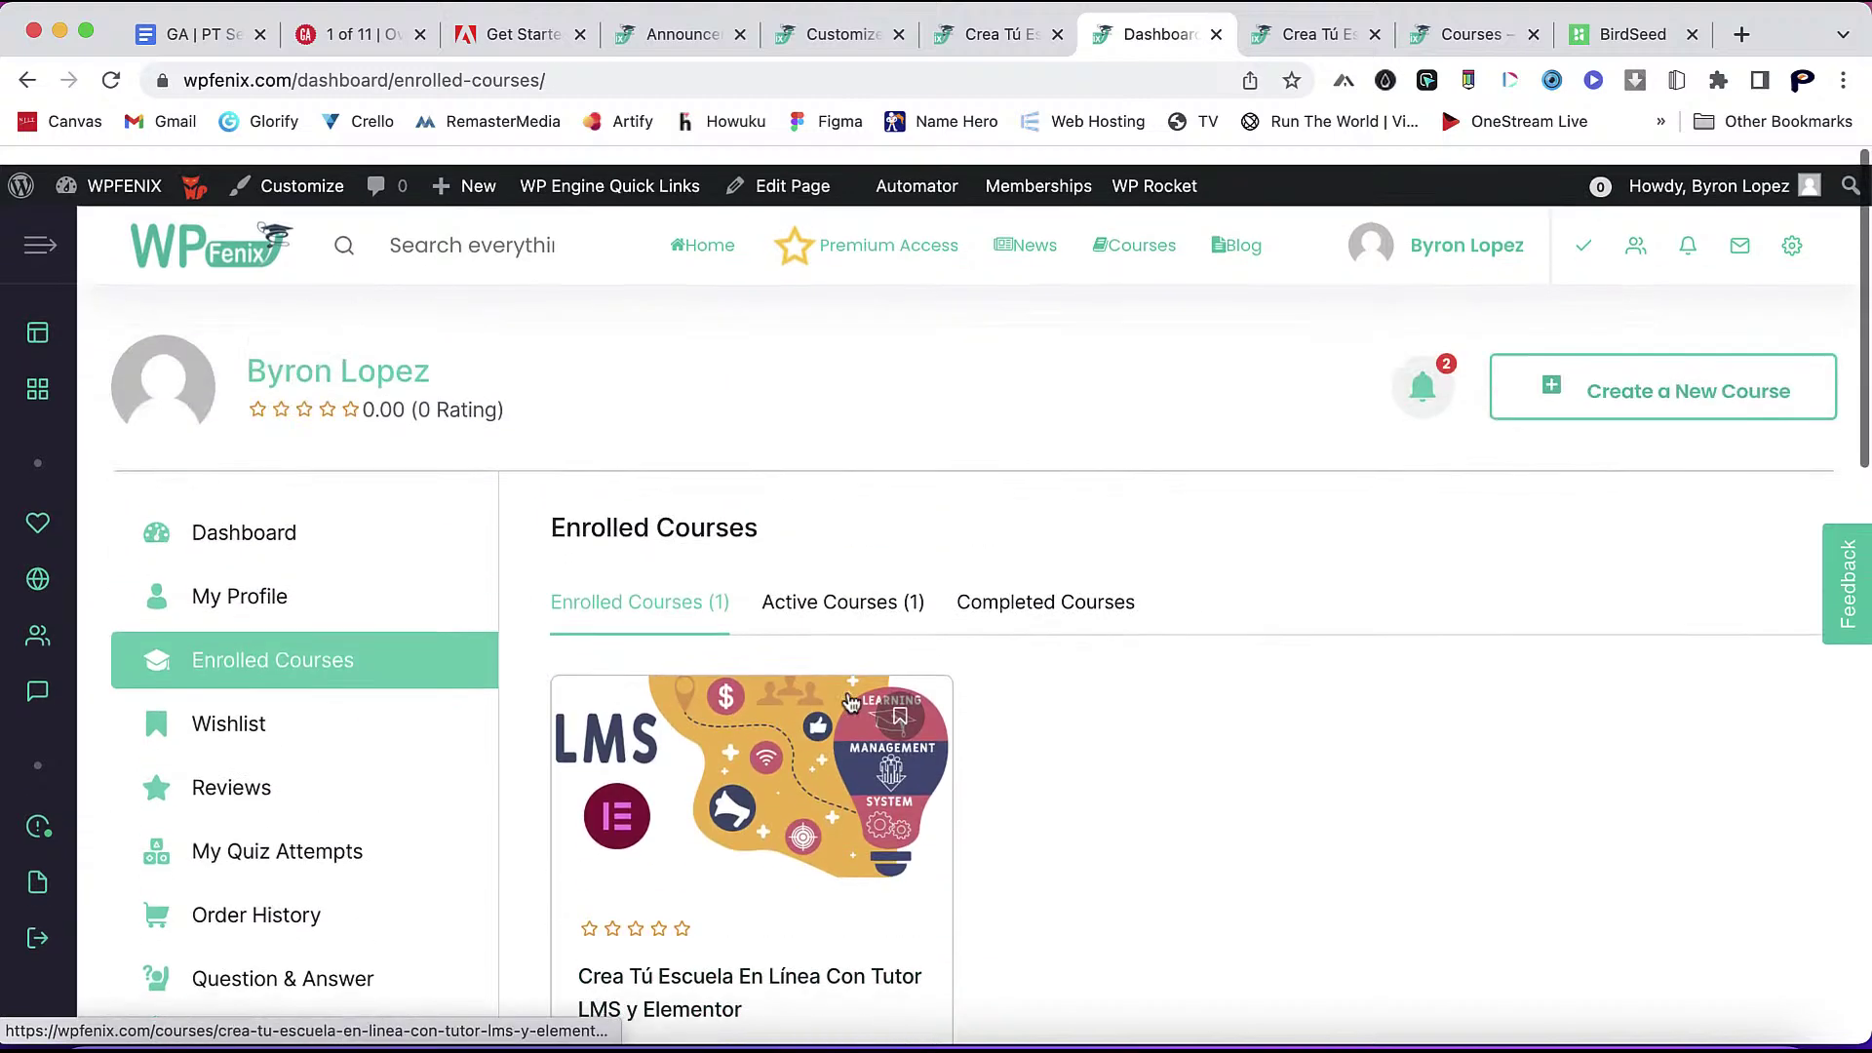
{"action": "scroll", "coordinate": [850, 701], "scroll_direction": "down", "scroll_amount": 1}
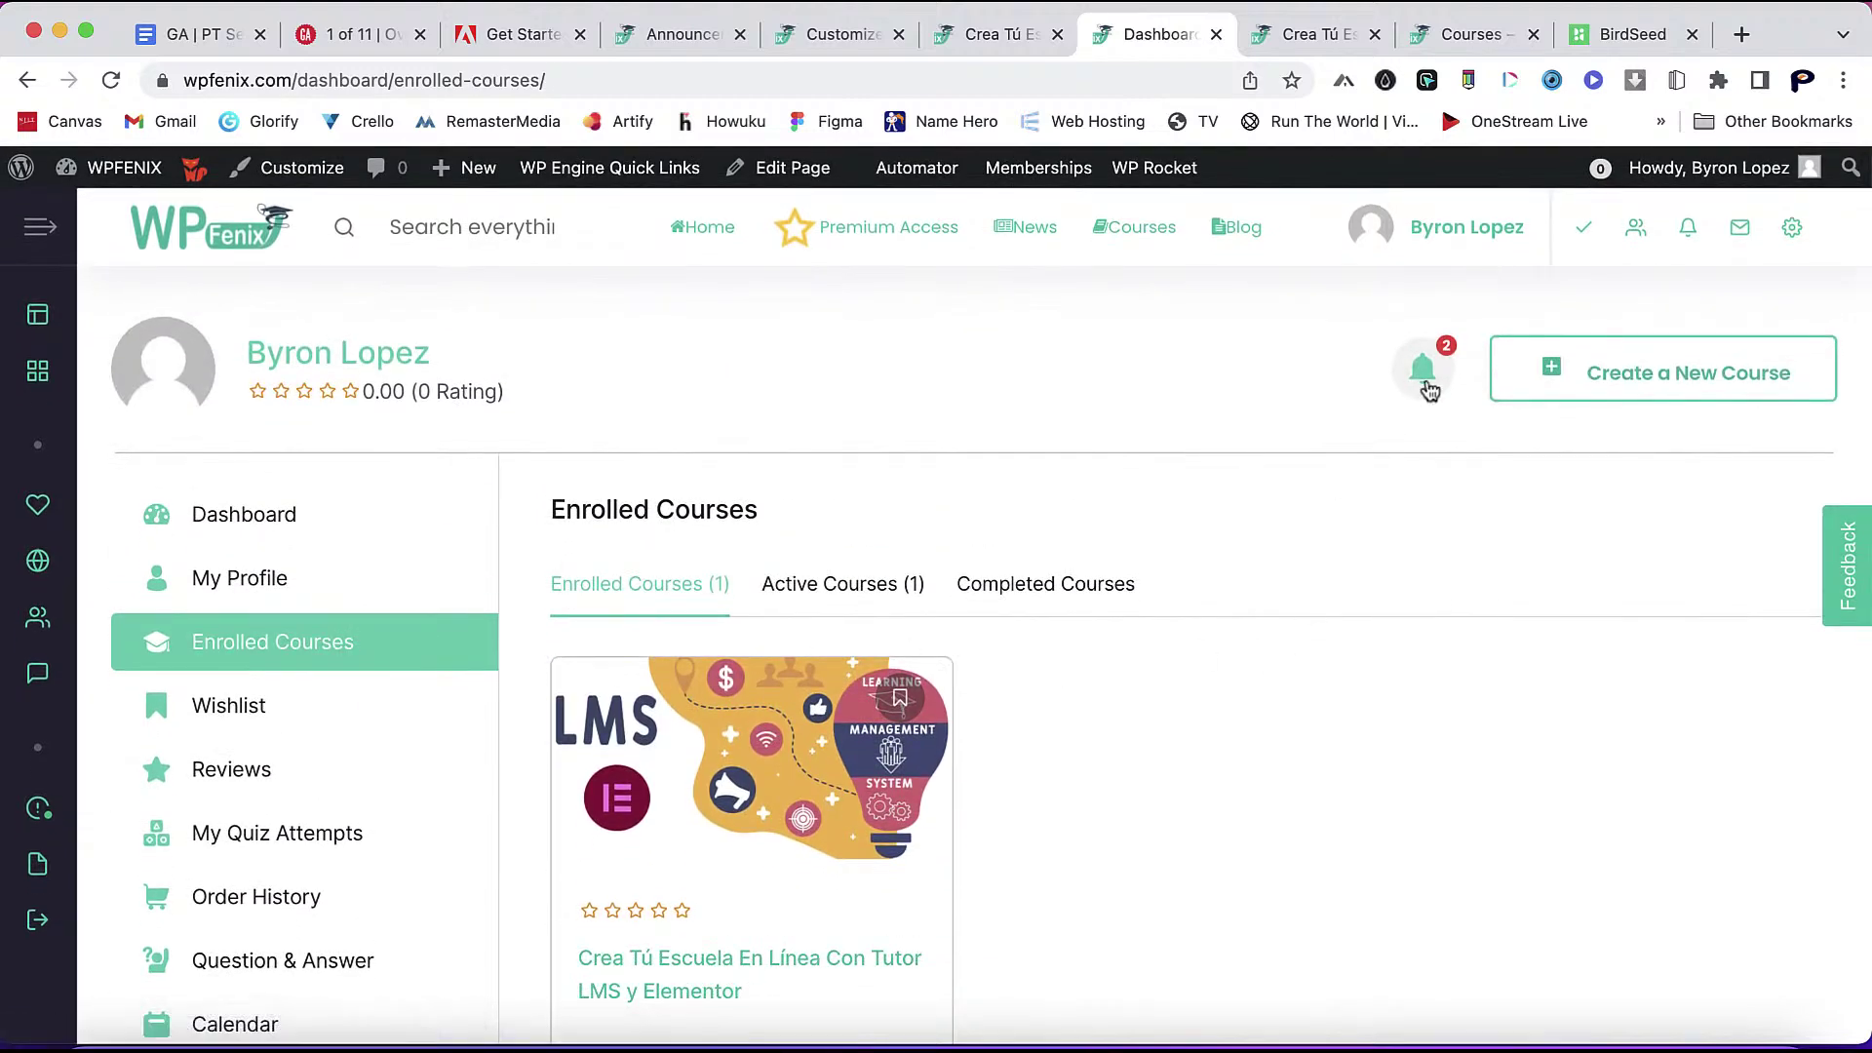
{"action": "left_click", "coordinate": [1425, 376]}
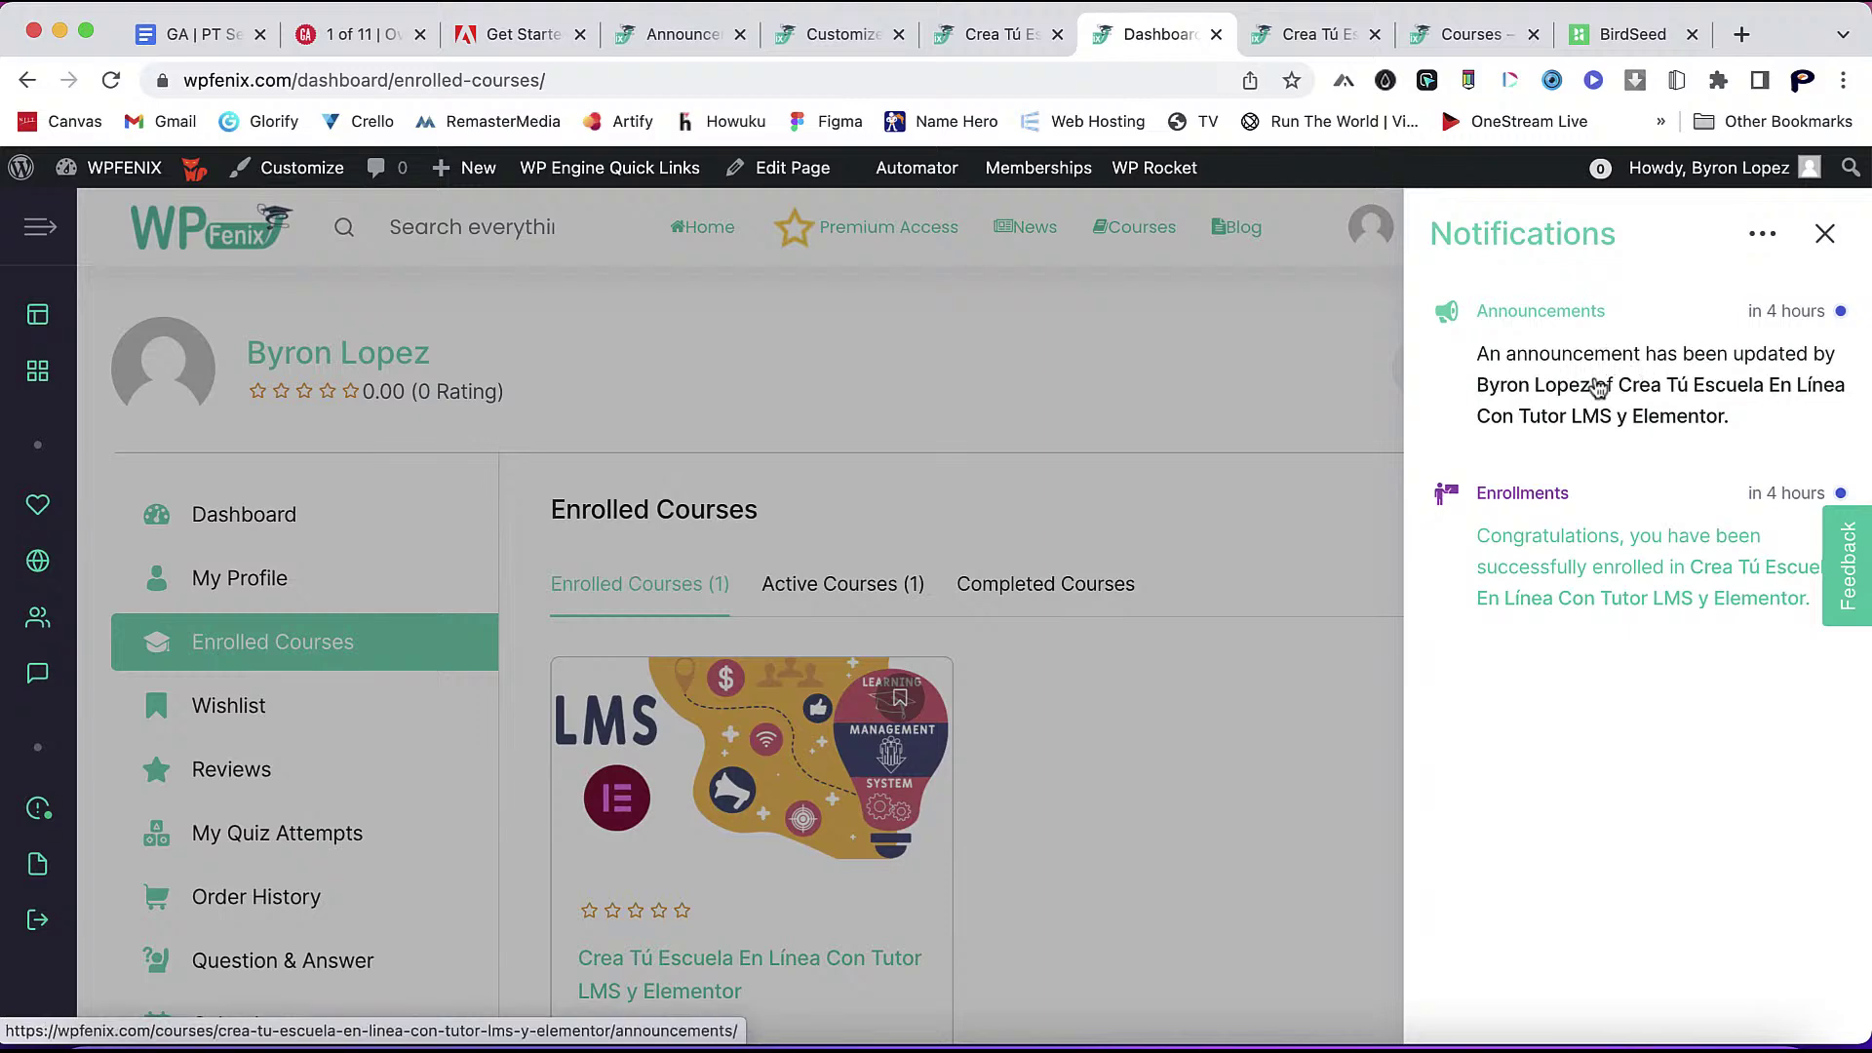
- Follow the announcement notification to the Crea Tú Escuela En Línea course page, then go back
{"action": "left_click", "coordinate": [1598, 388]}
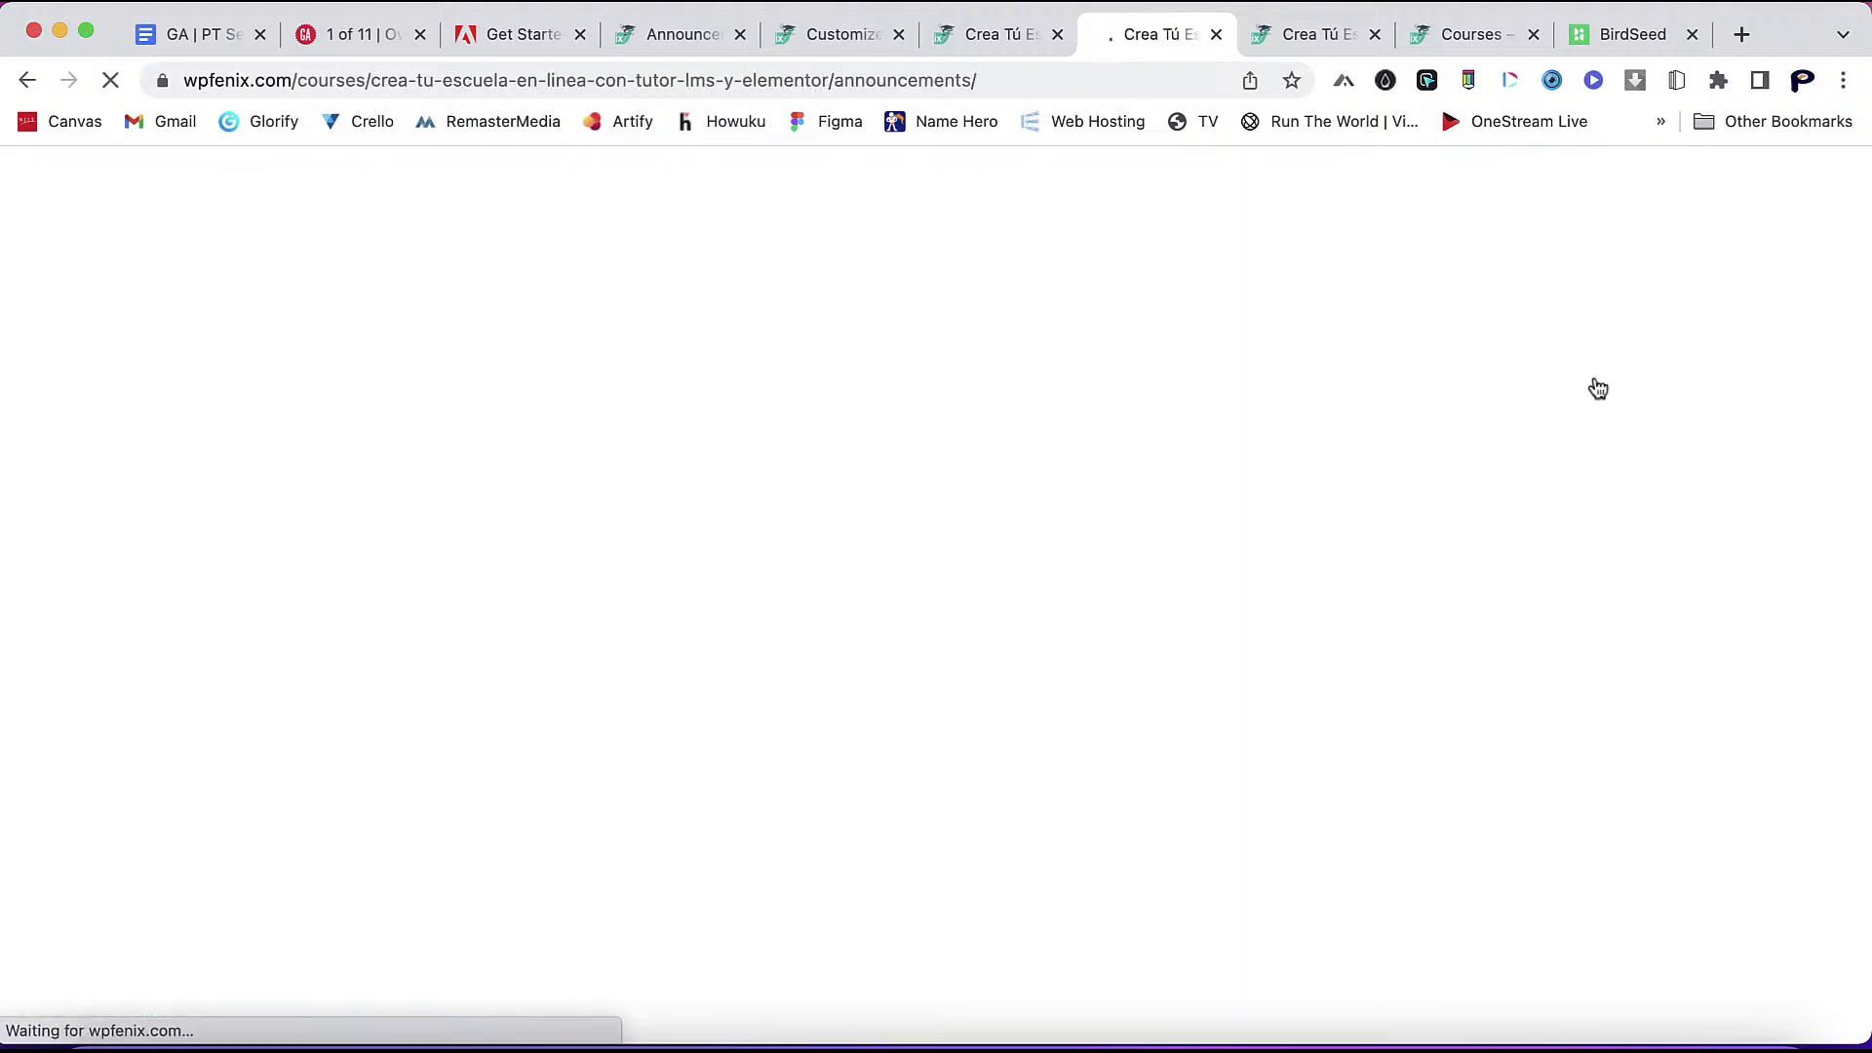
{"action": "scroll", "coordinate": [1287, 462], "scroll_direction": "down", "scroll_amount": 3}
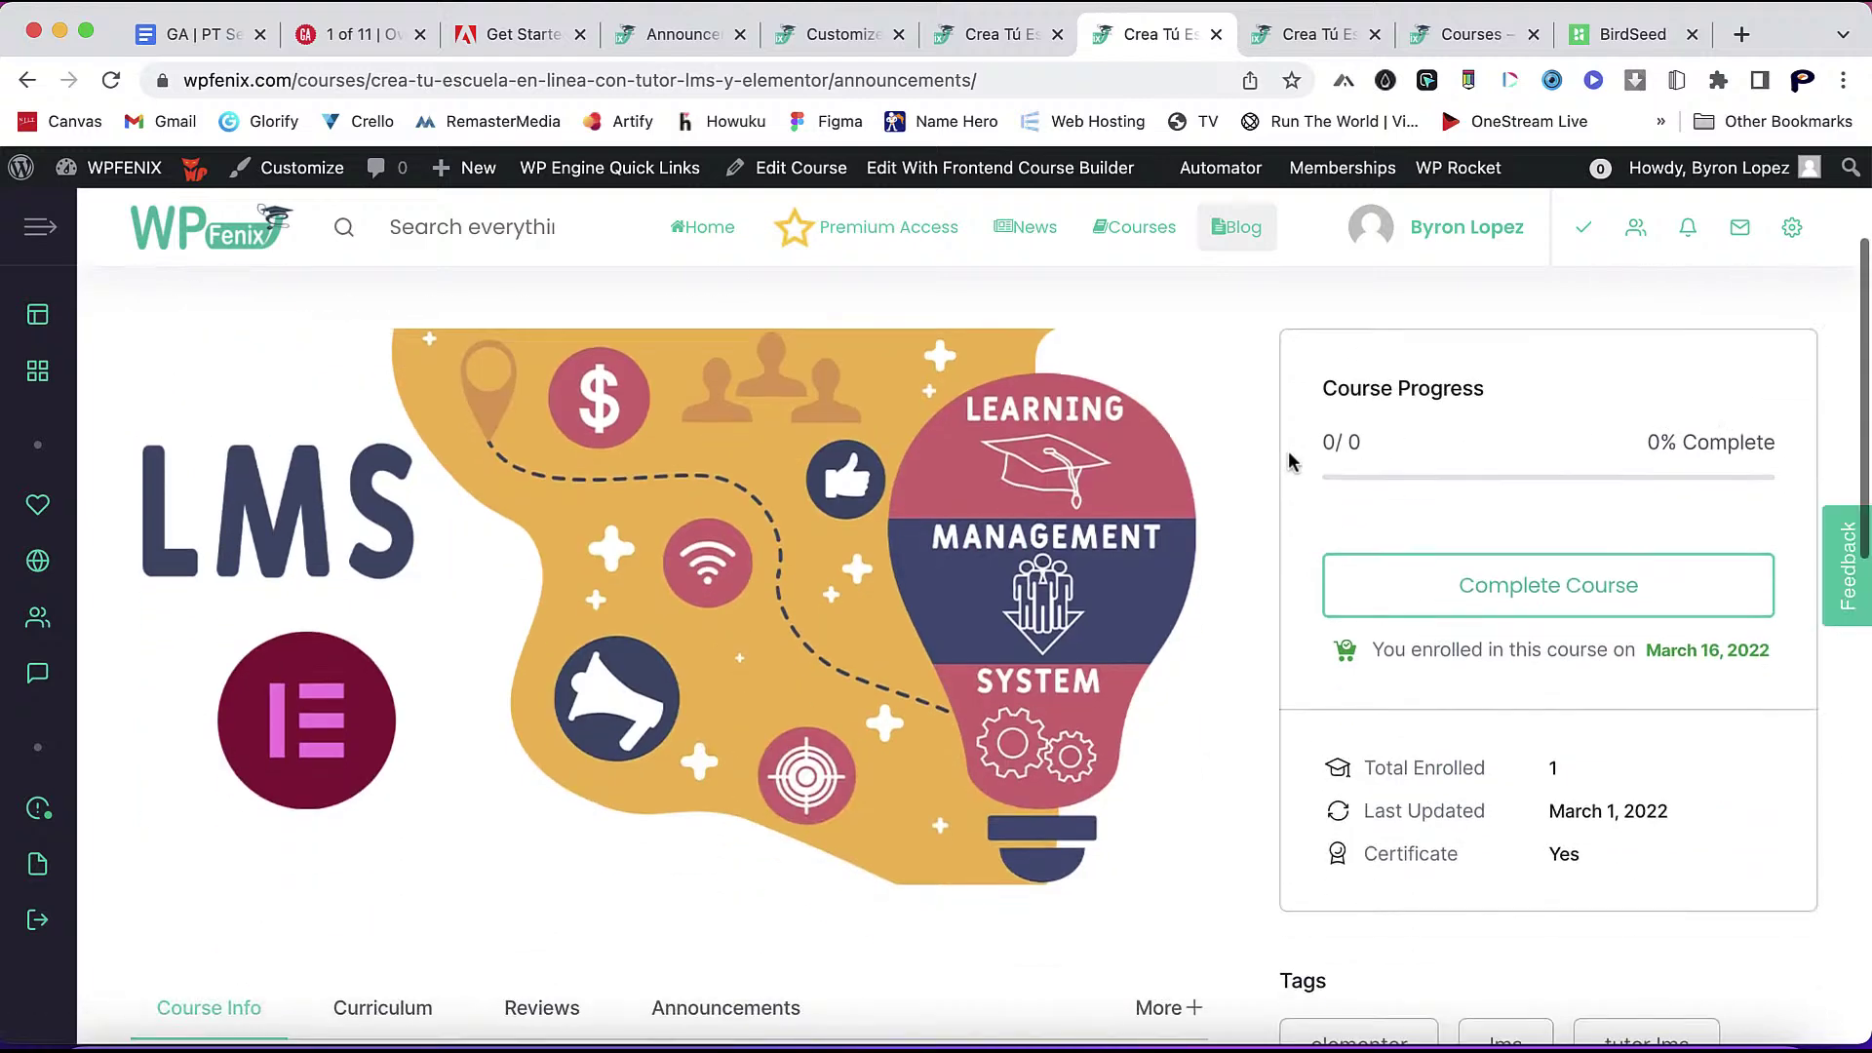
{"action": "scroll", "coordinate": [1288, 459], "scroll_direction": "up", "scroll_amount": 3}
{"action": "scroll", "coordinate": [1247, 649], "scroll_direction": "down", "scroll_amount": 3}
{"action": "scroll", "coordinate": [1246, 650], "scroll_direction": "up", "scroll_amount": 3}
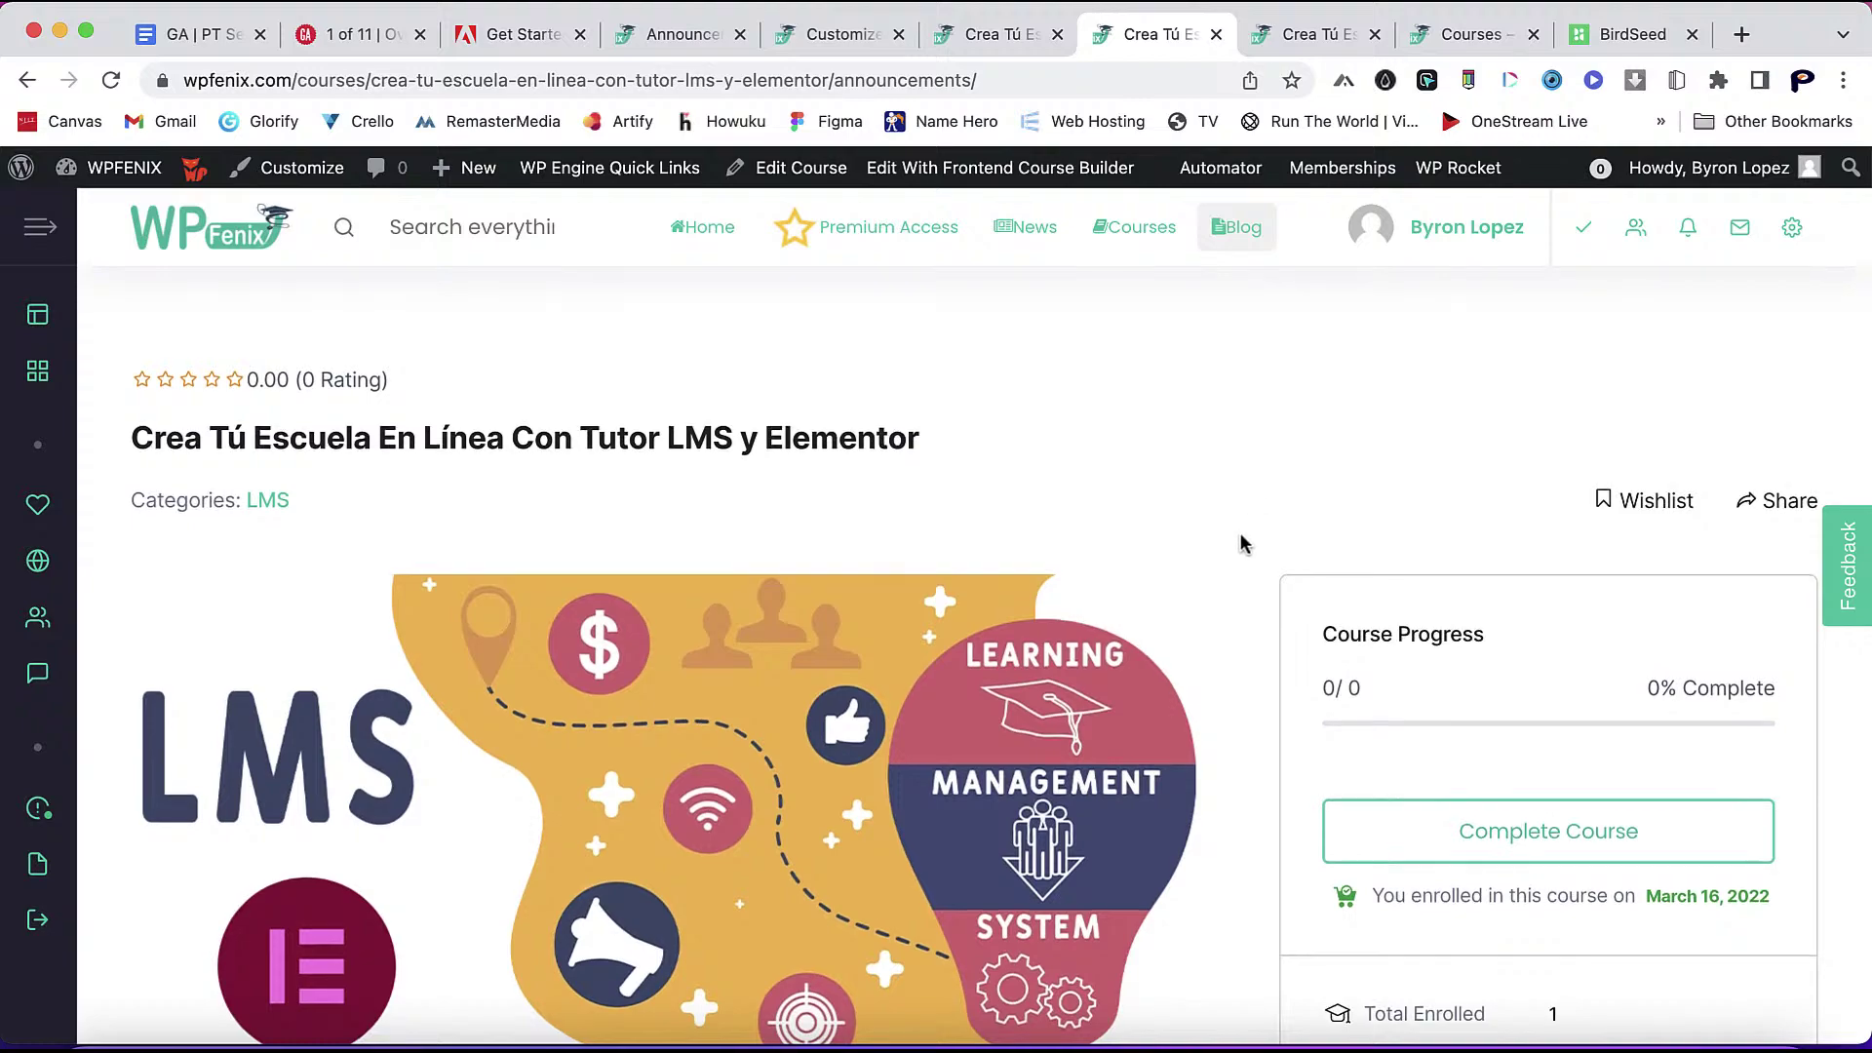
{"action": "scroll", "coordinate": [1240, 538], "scroll_direction": "down", "scroll_amount": 10}
{"action": "scroll", "coordinate": [1240, 538], "scroll_direction": "up", "scroll_amount": 2}
{"action": "scroll", "coordinate": [1240, 542], "scroll_direction": "up", "scroll_amount": 10}
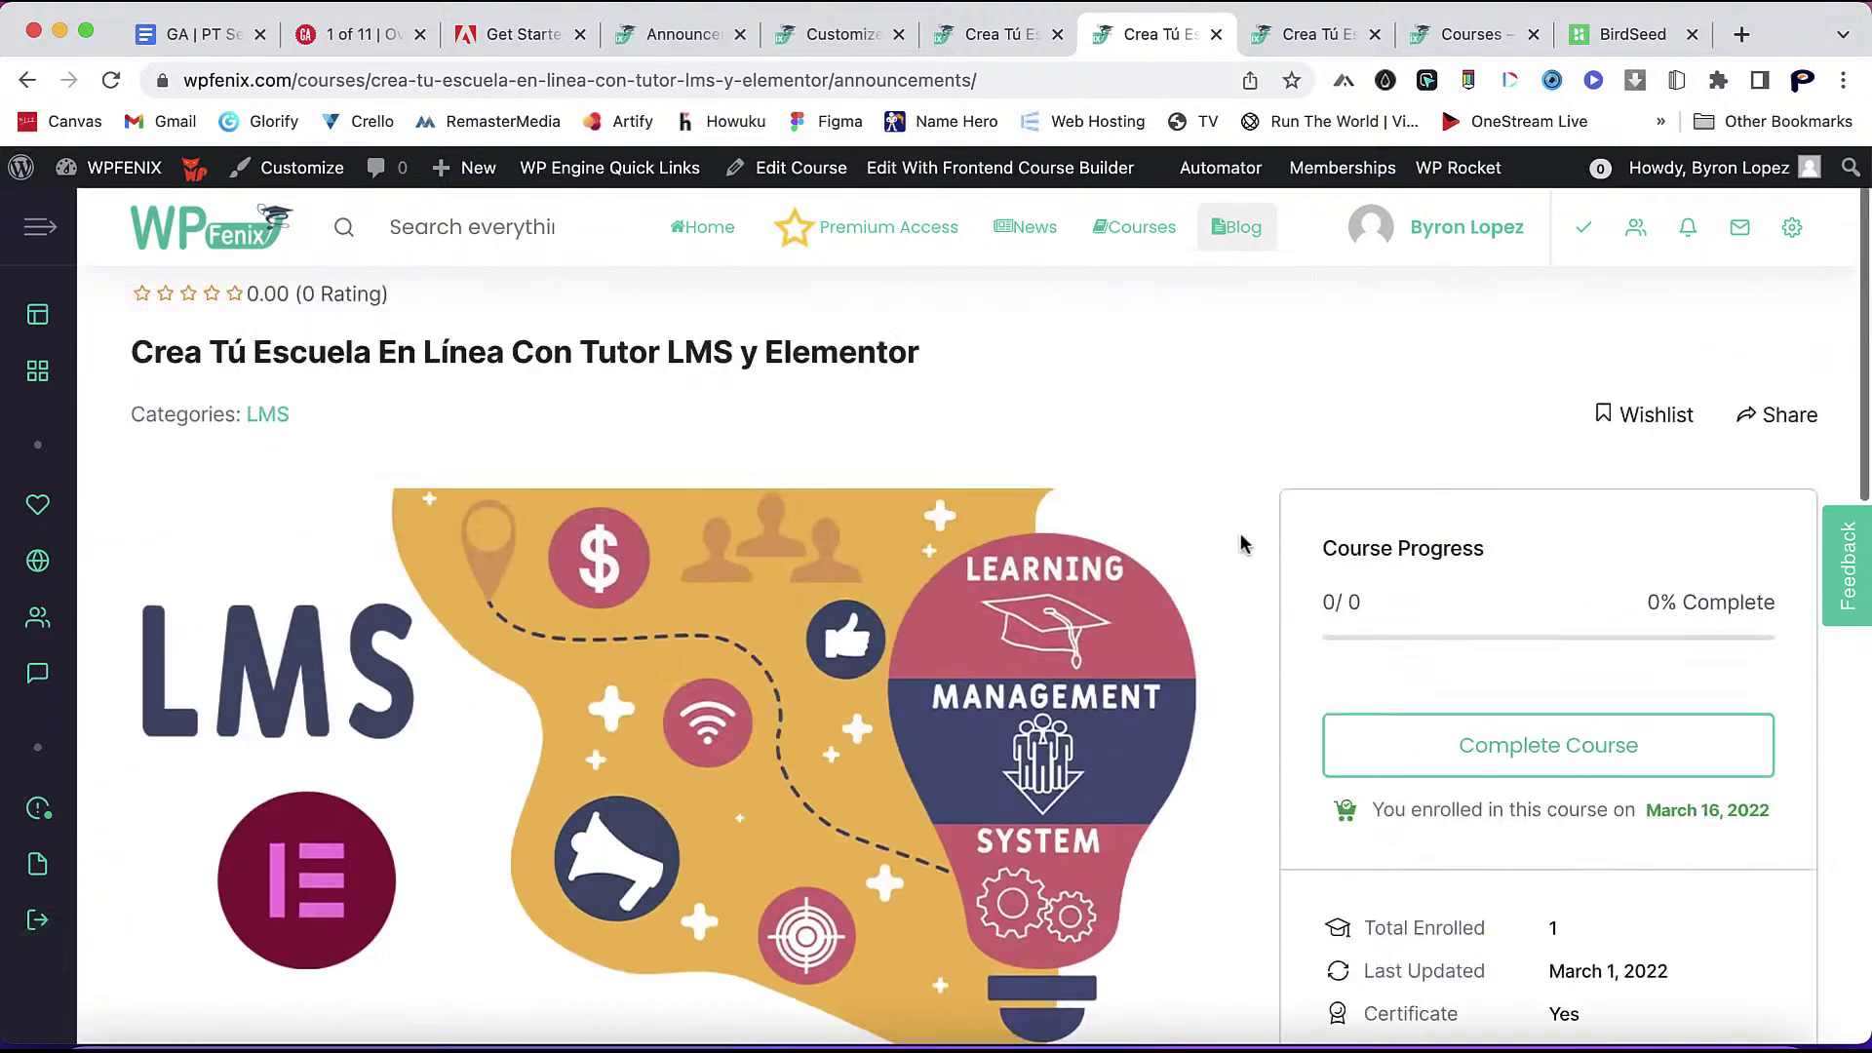
{"action": "mouse_move", "coordinate": [55, 260]}
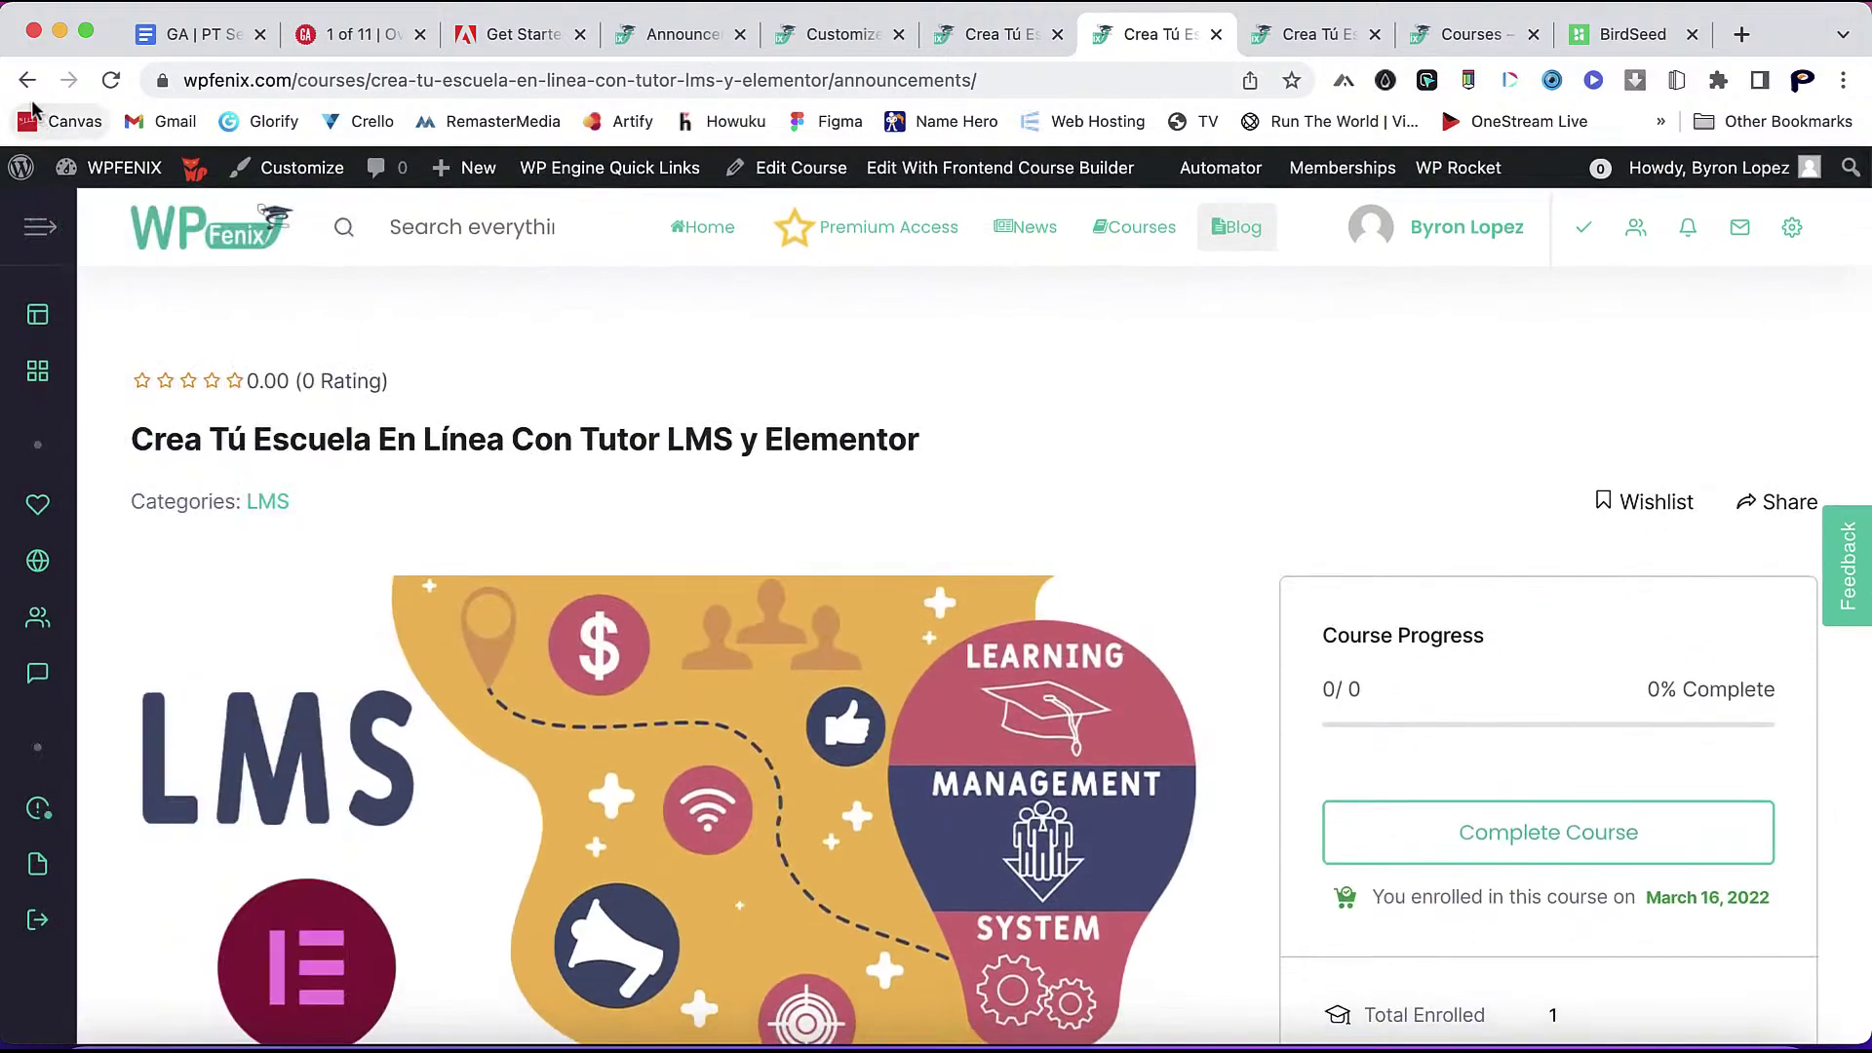
{"action": "left_click", "coordinate": [27, 80]}
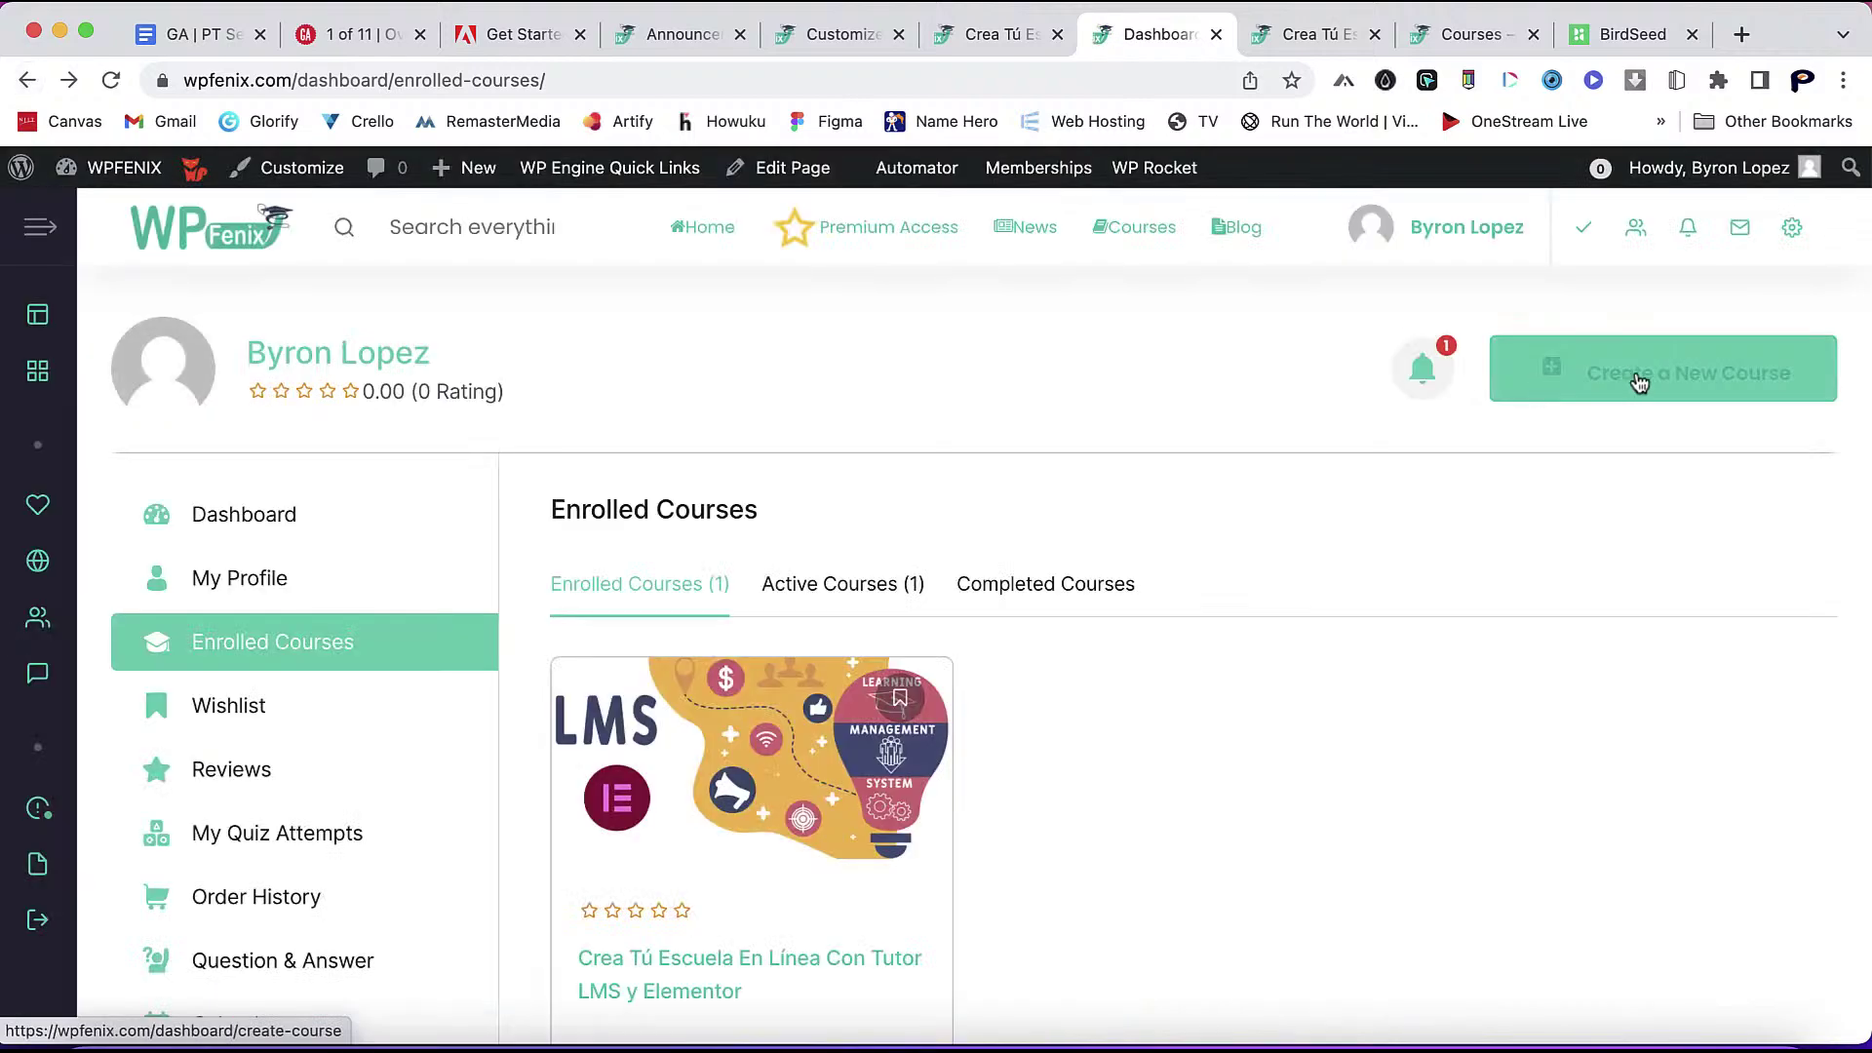
- Review the Notifications panel on the enrolled-courses dashboard, then return to the WPFenix homepage
{"action": "left_click", "coordinate": [1423, 369]}
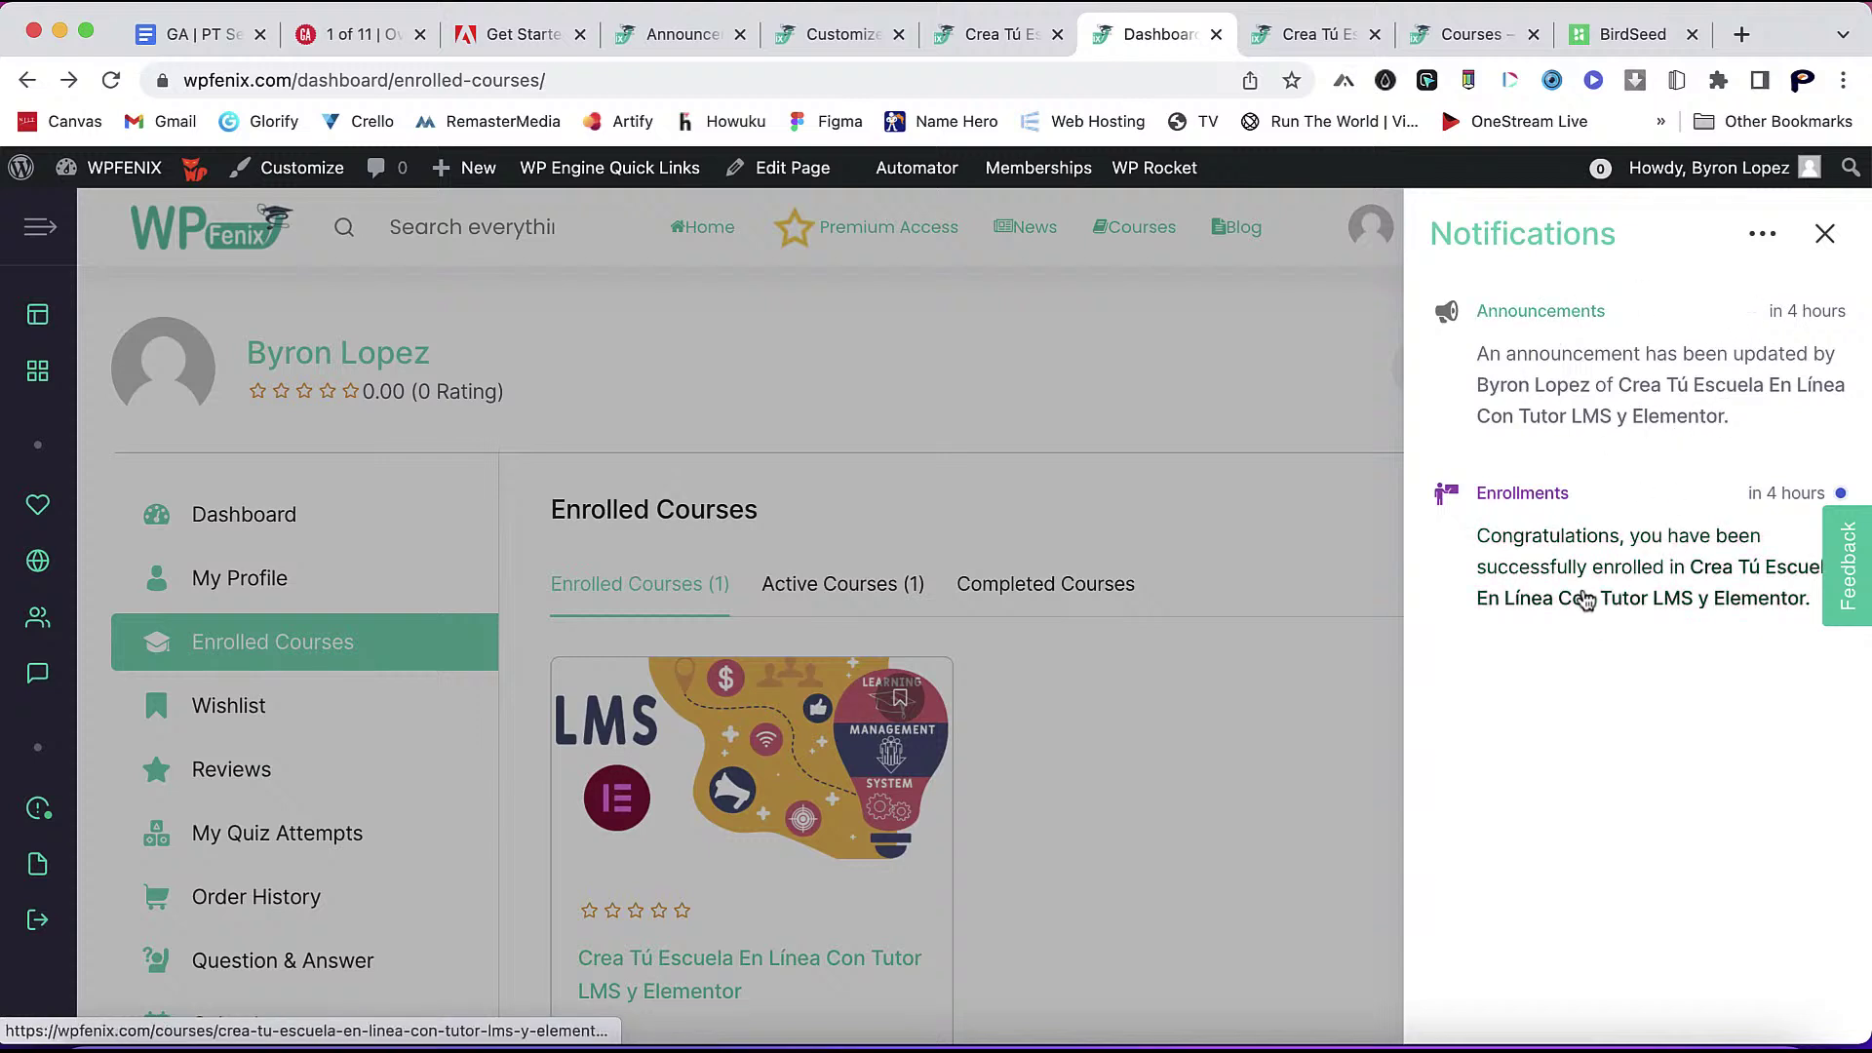
{"action": "left_click", "coordinate": [1220, 353]}
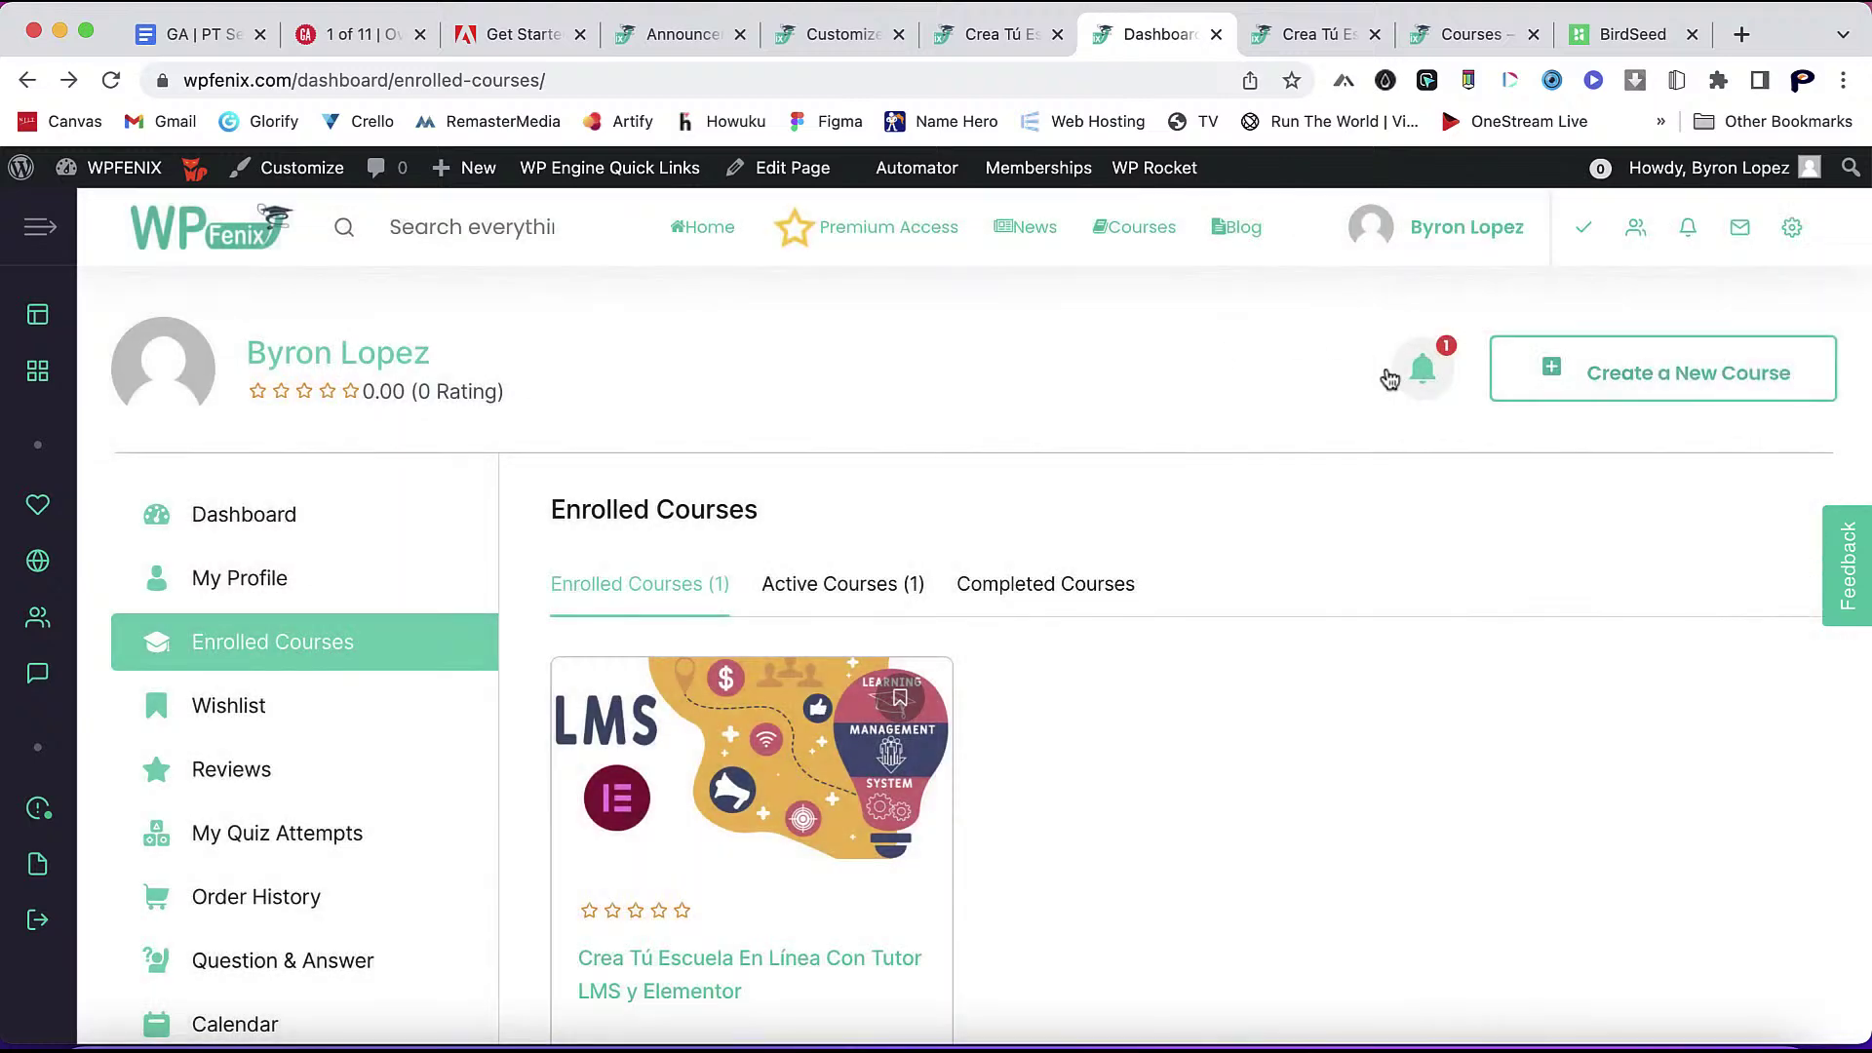
{"action": "left_click", "coordinate": [1411, 371]}
{"action": "left_click", "coordinate": [1187, 358]}
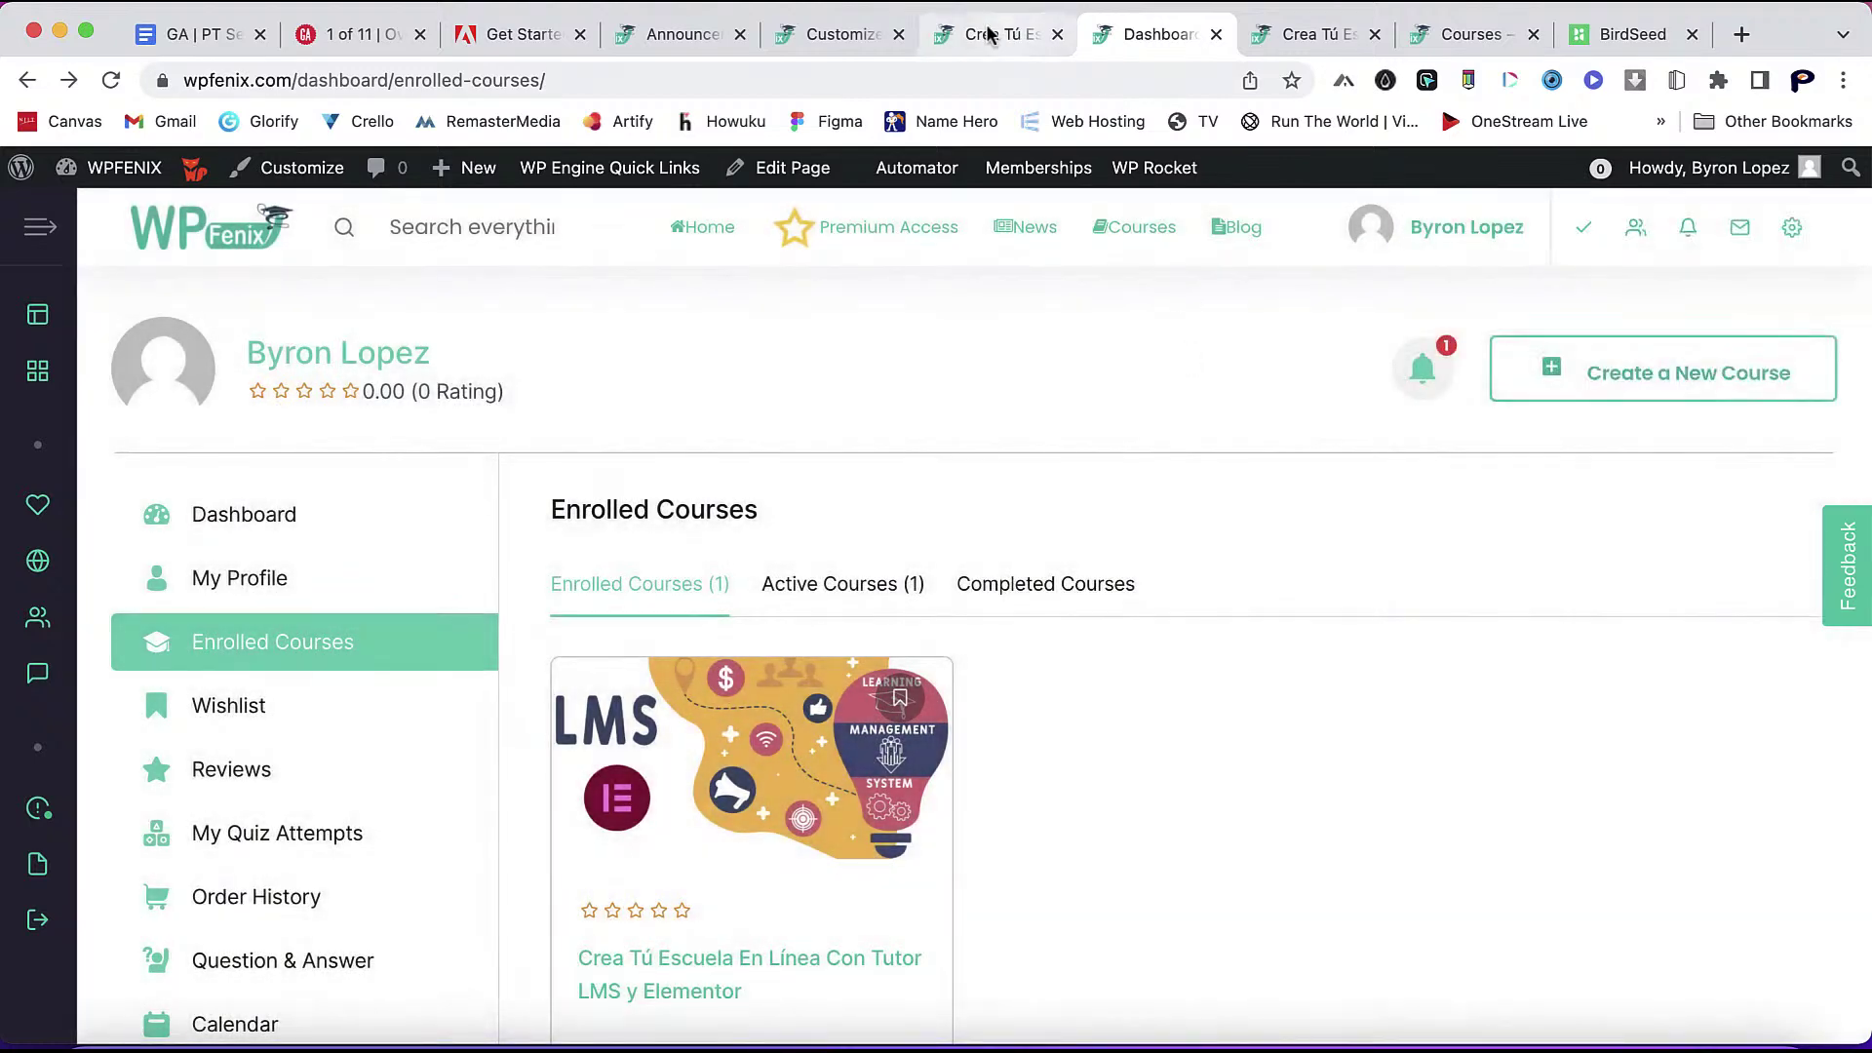
{"action": "scroll", "coordinate": [1040, 435], "scroll_direction": "down", "scroll_amount": 2}
{"action": "scroll", "coordinate": [1040, 443], "scroll_direction": "up", "scroll_amount": 2}
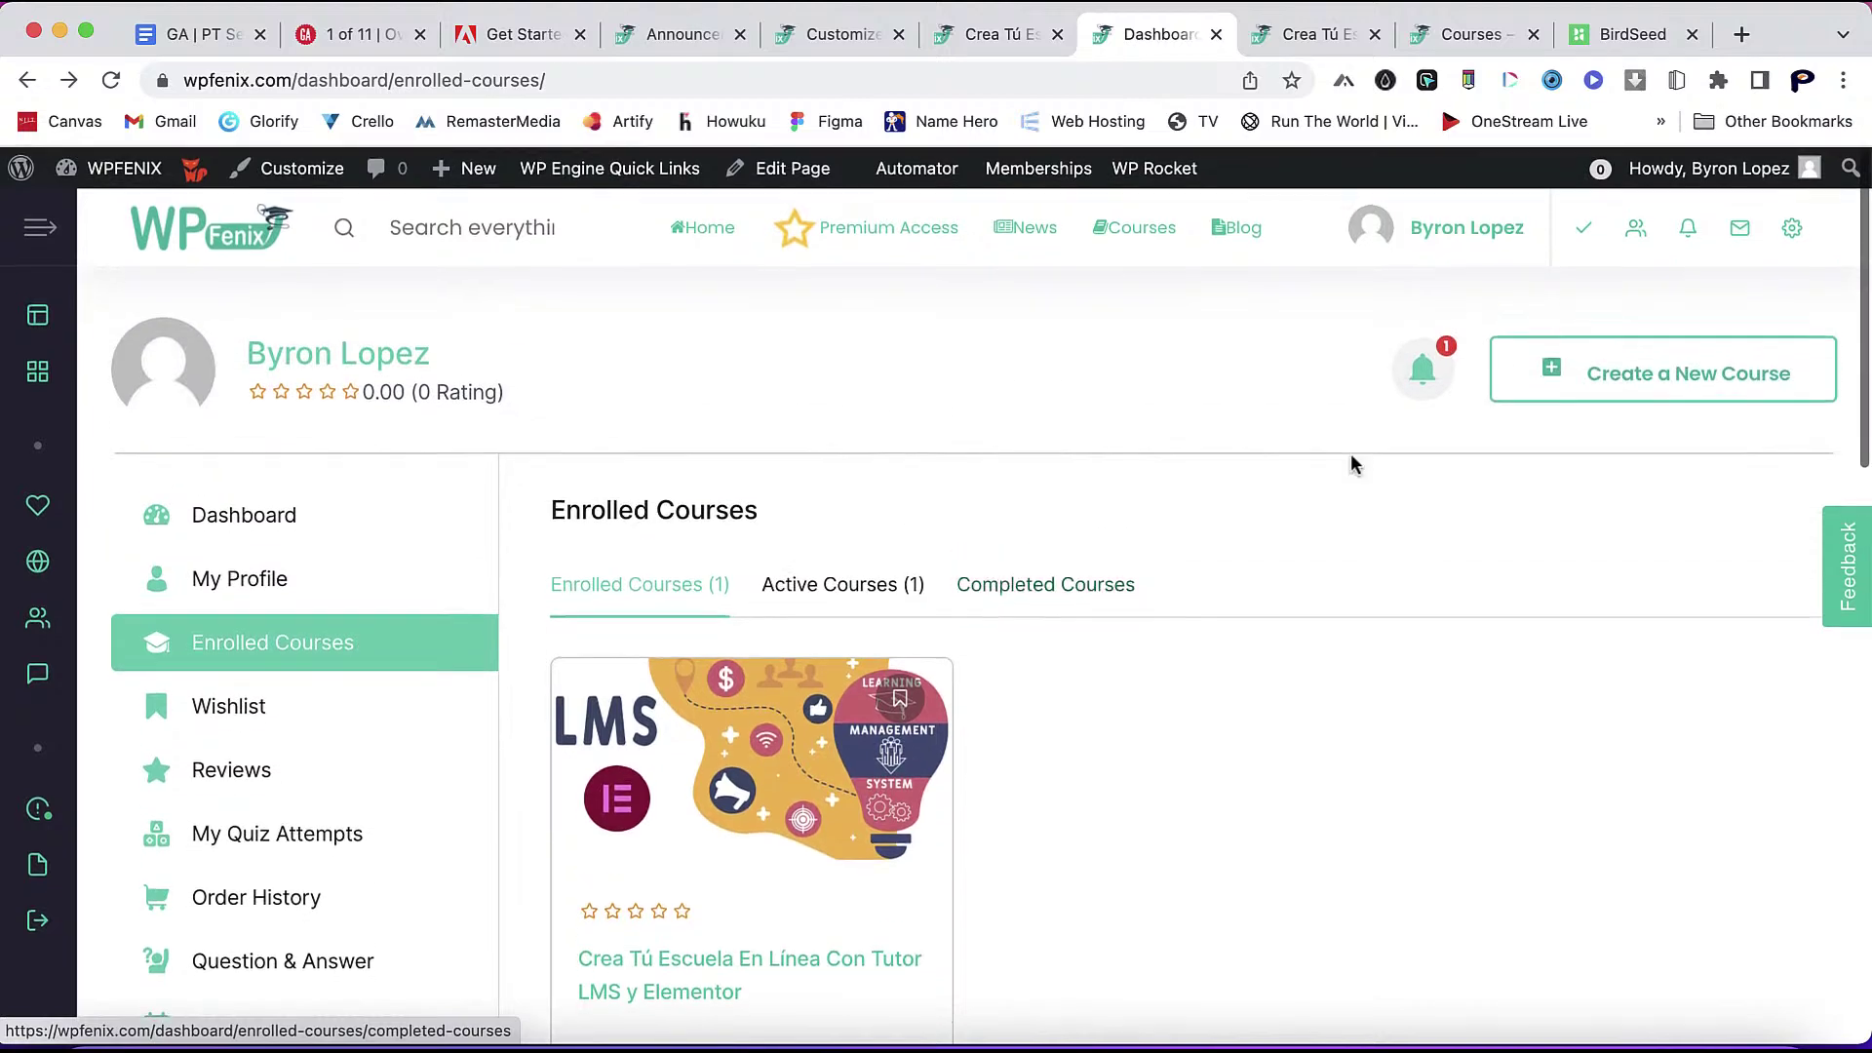
{"action": "left_click", "coordinate": [1416, 370]}
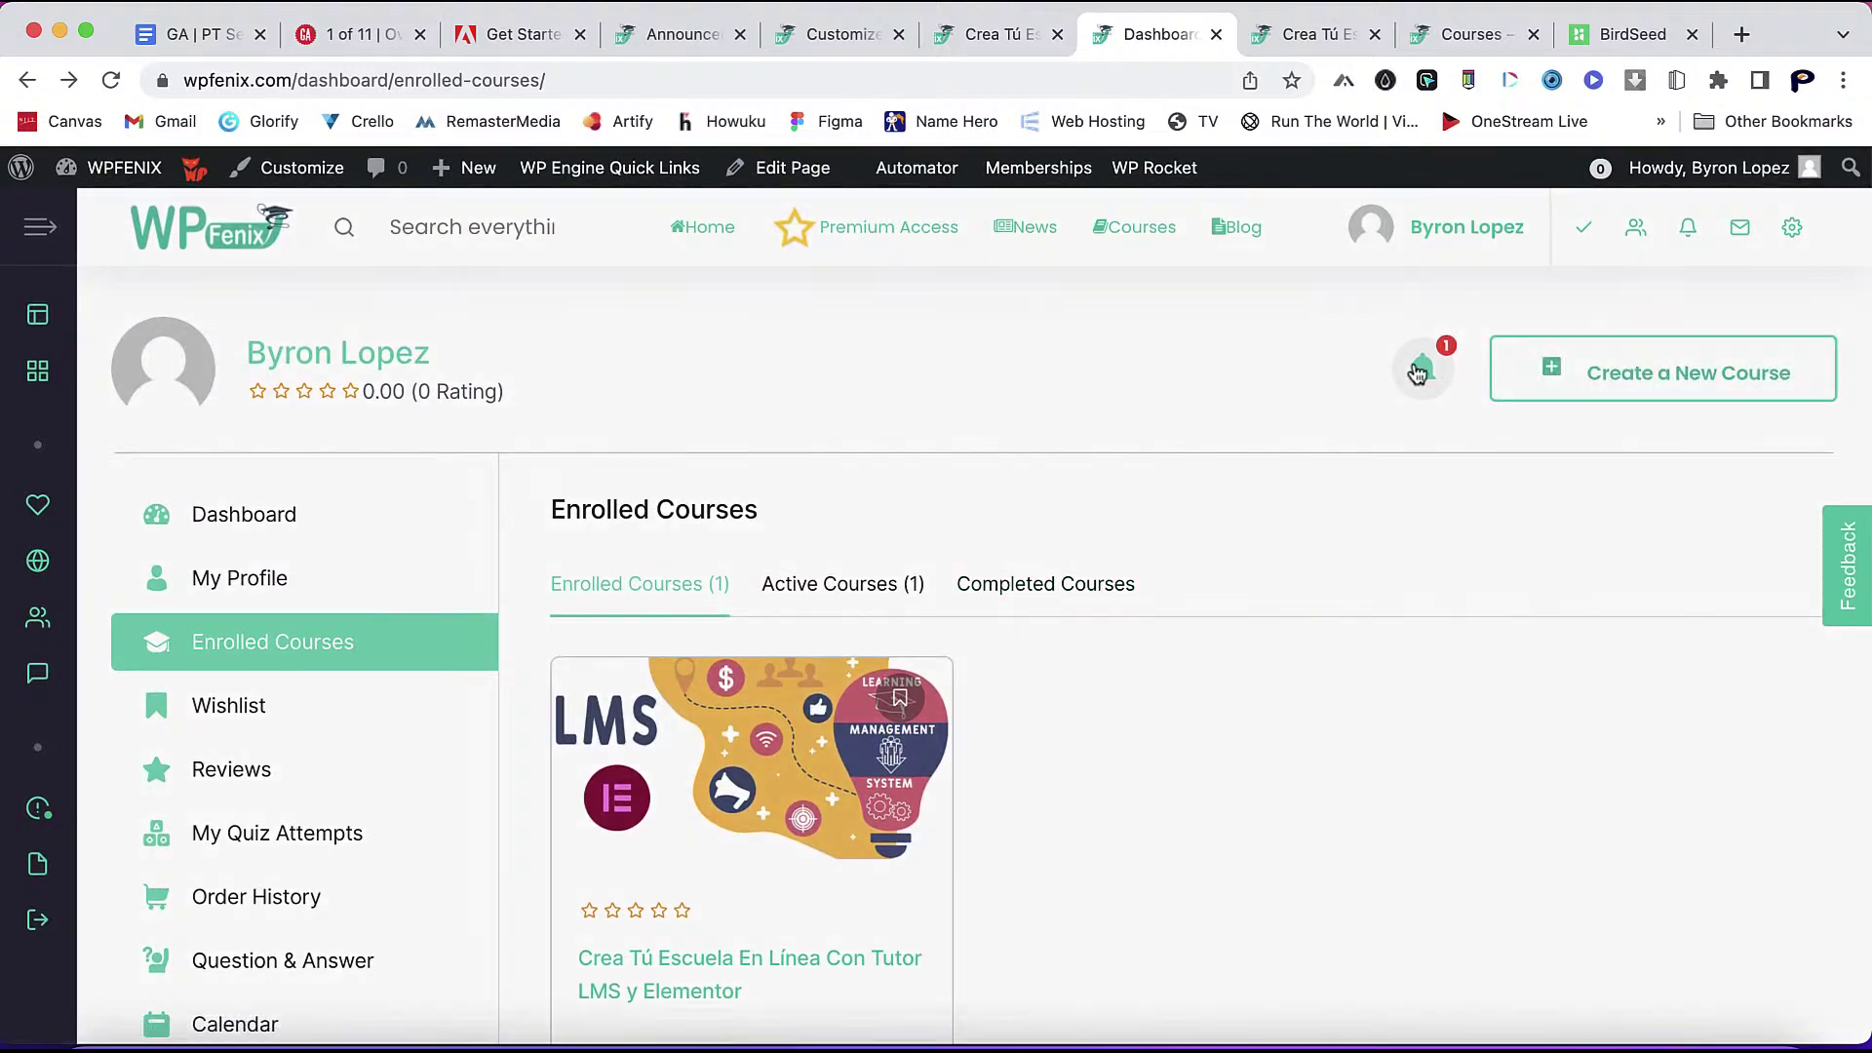
{"action": "left_click", "coordinate": [1076, 393]}
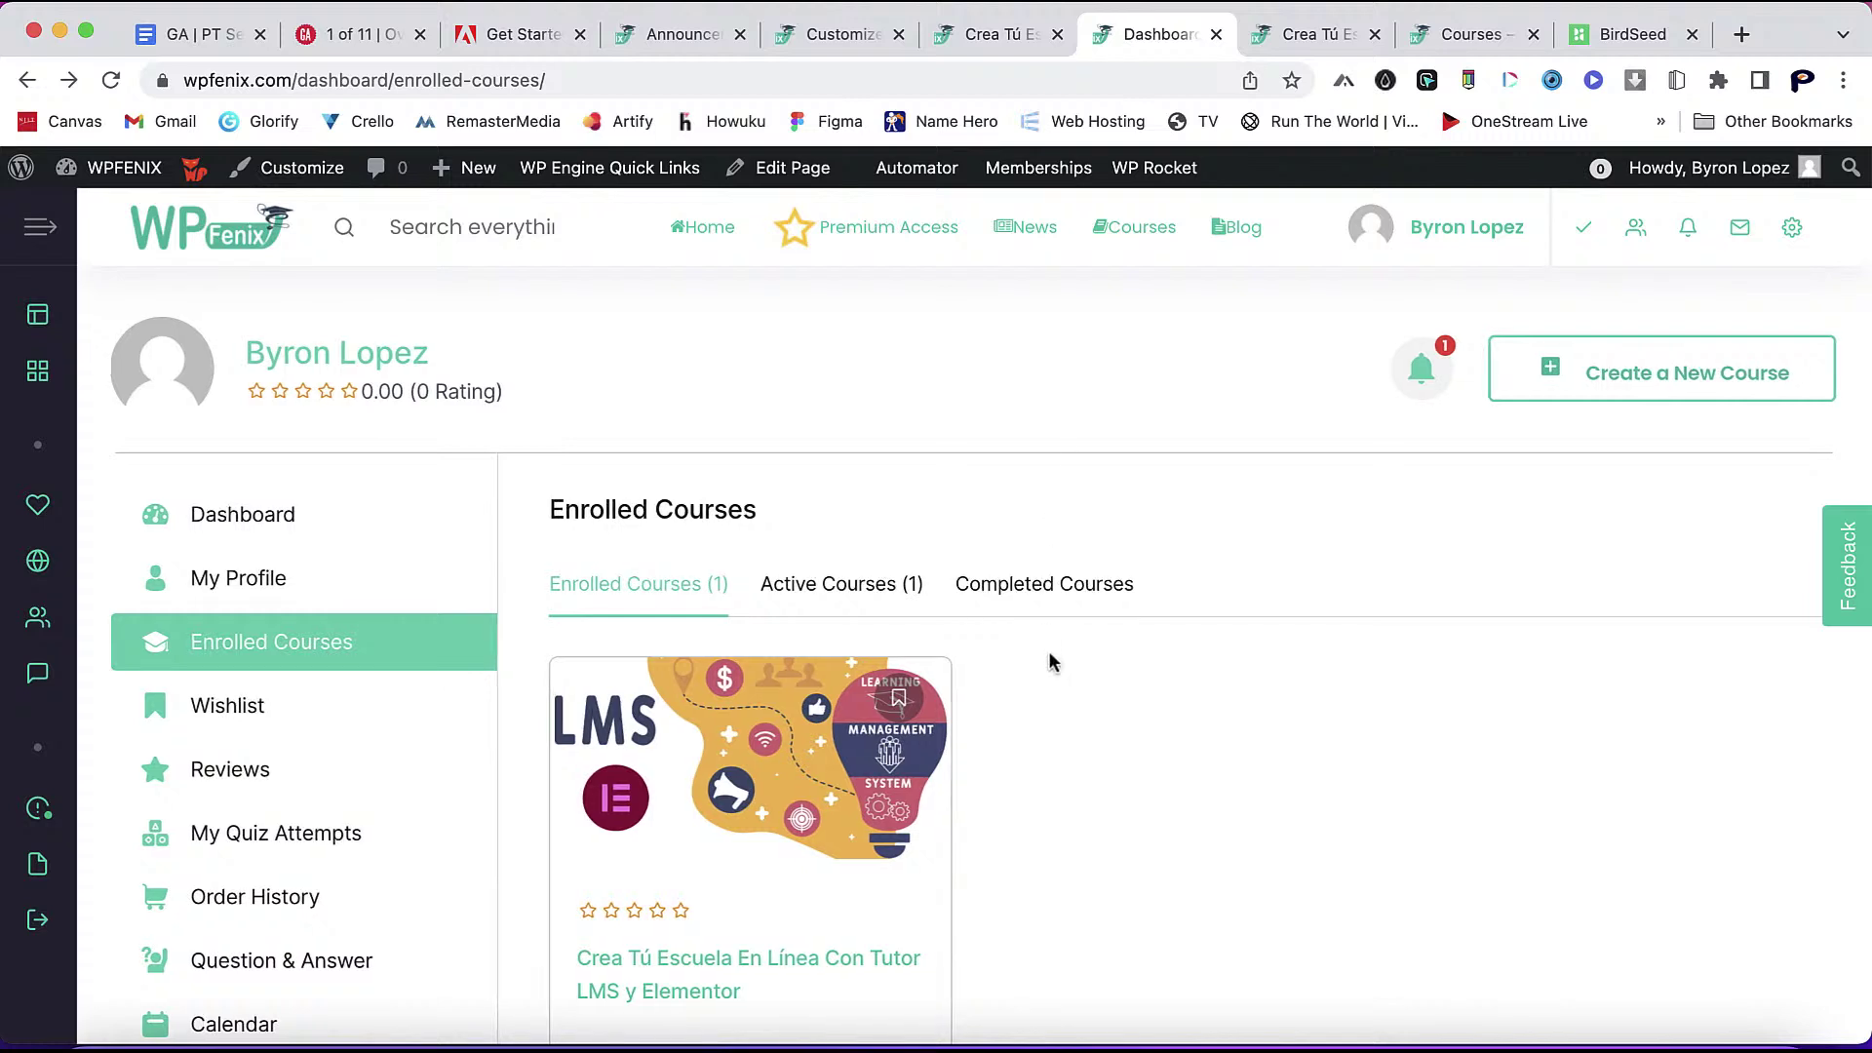
{"action": "left_click", "coordinate": [746, 252]}
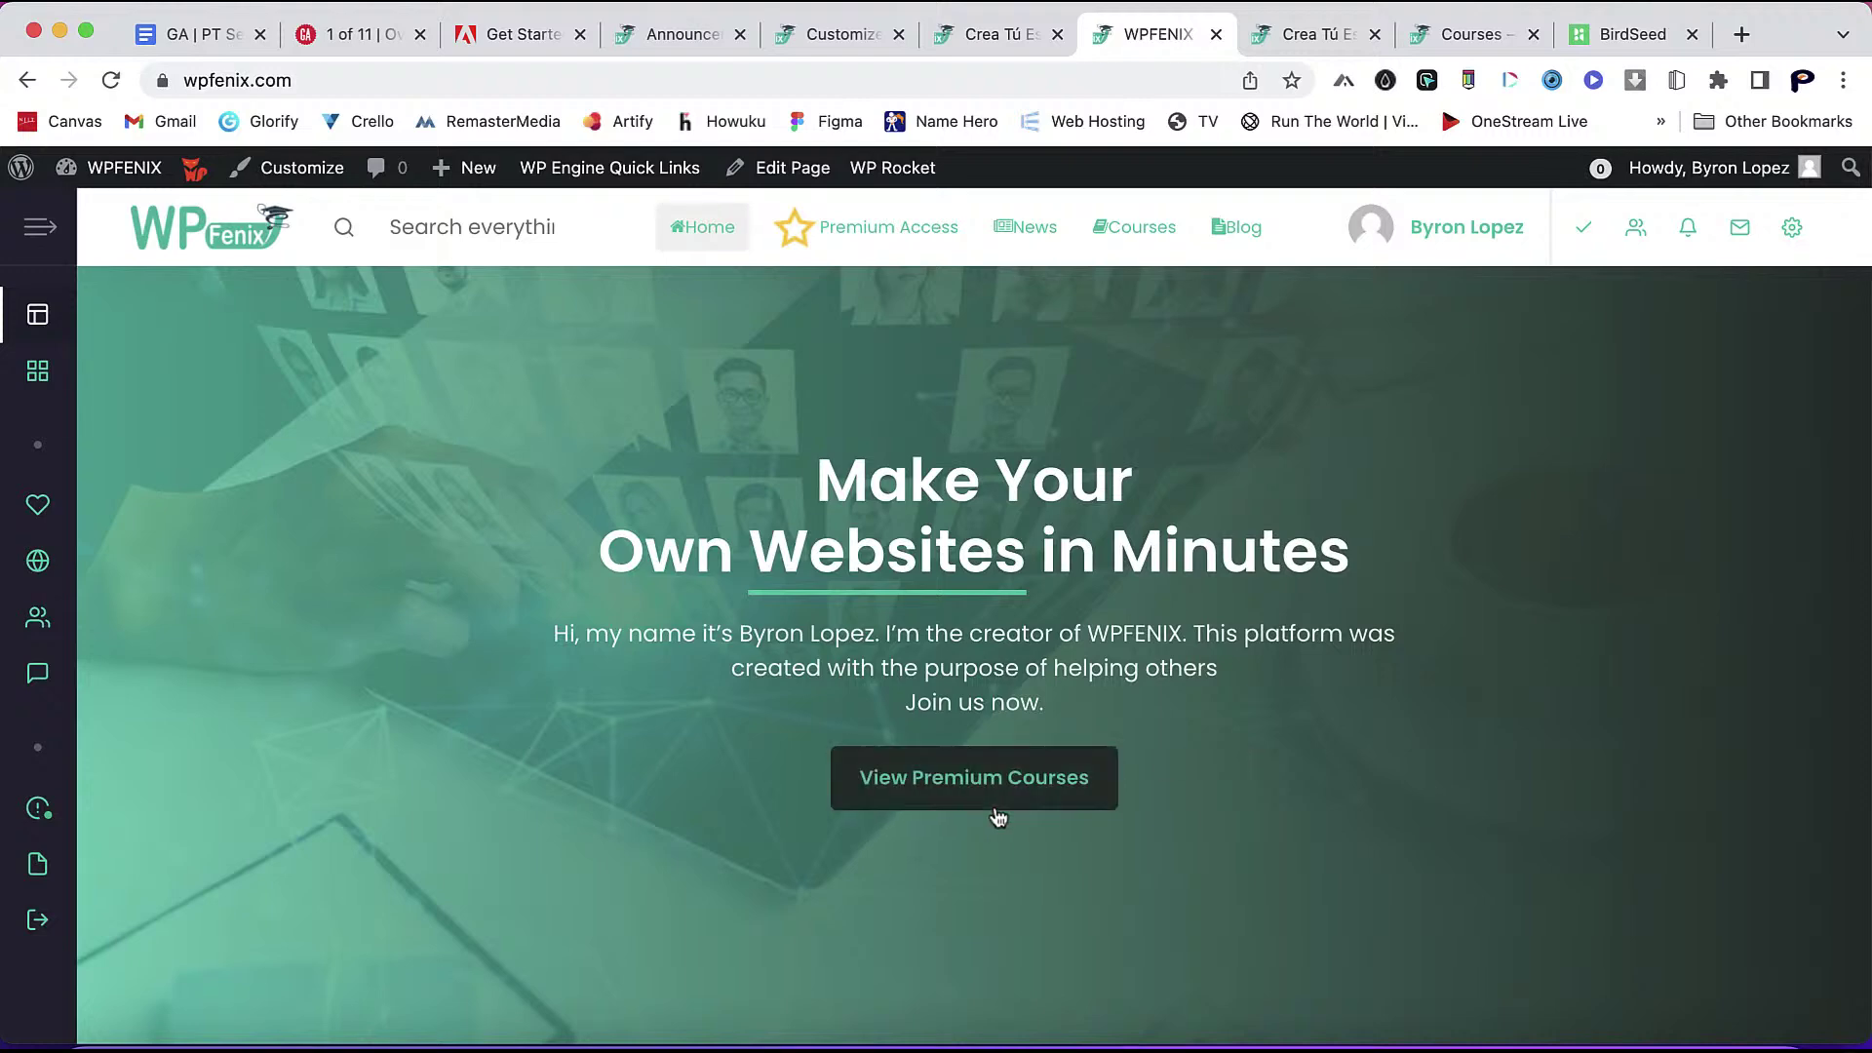
- Open the Home page in the block editor through the admin bar's Edit Page link
{"action": "mouse_move", "coordinate": [867, 192]}
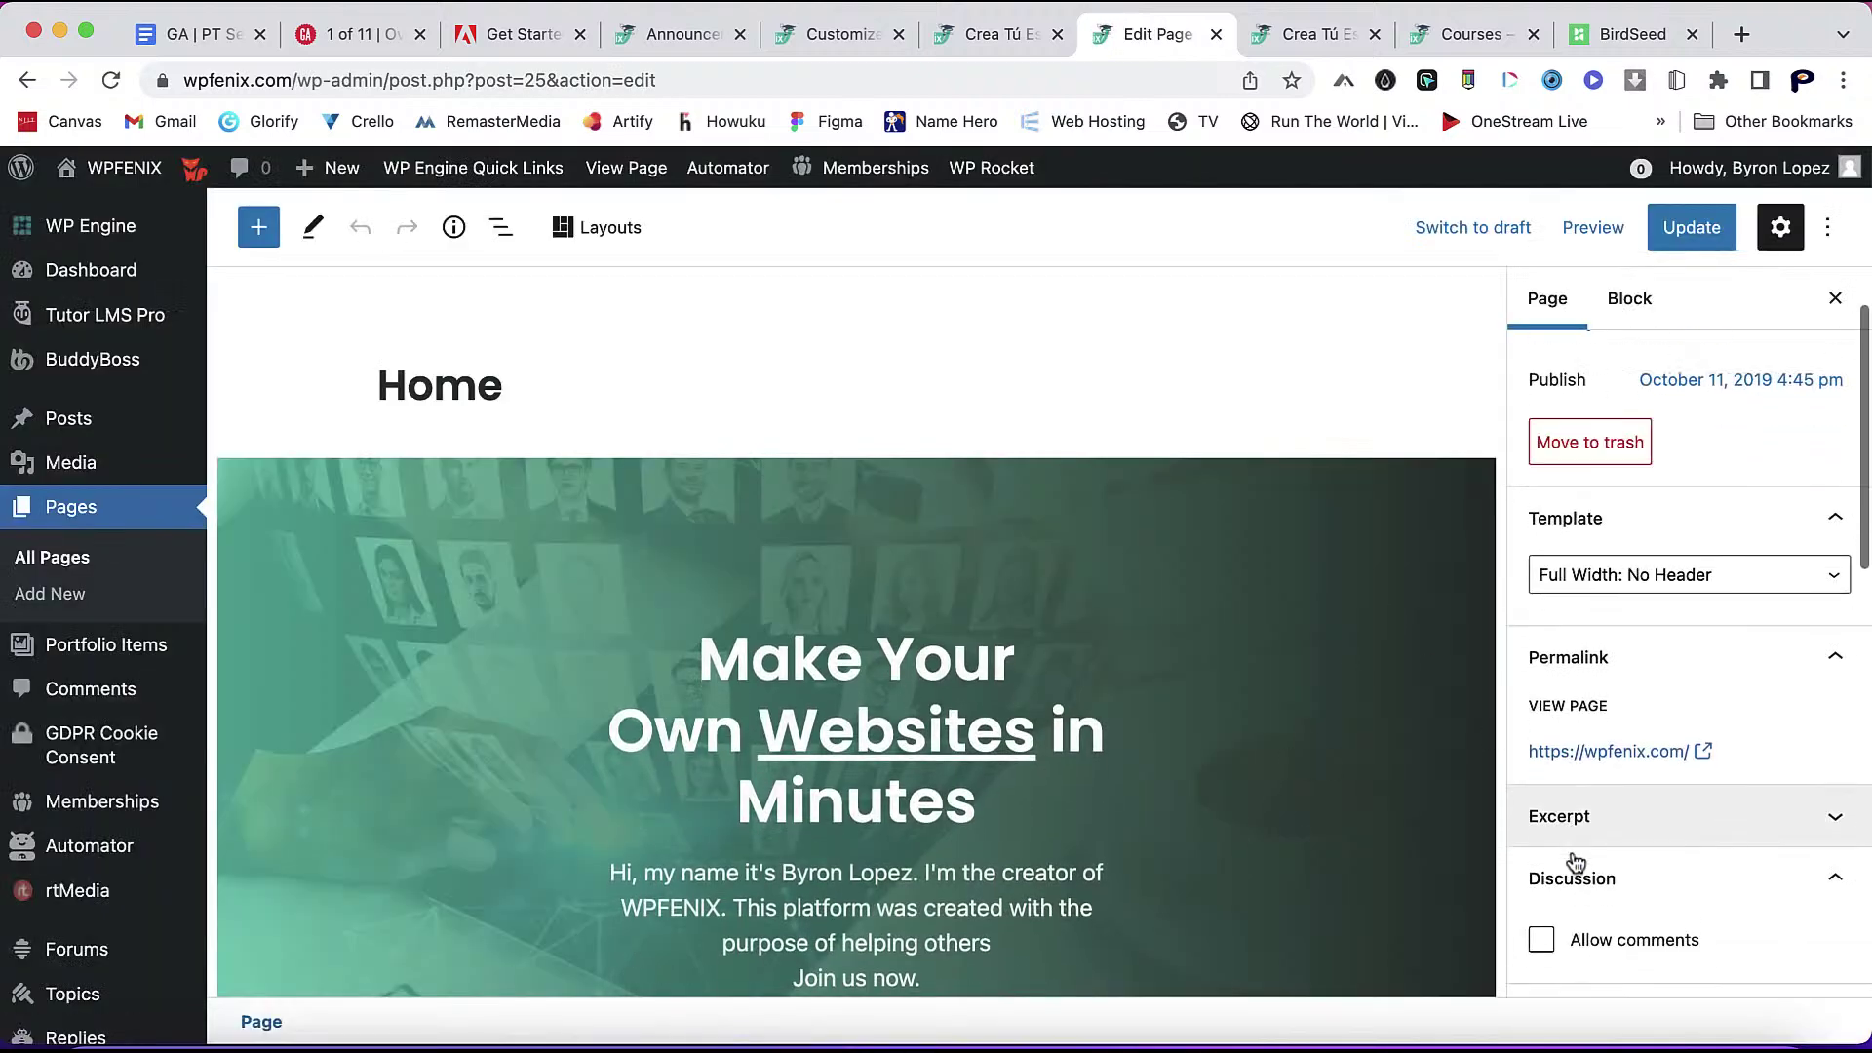
- Select the hero Grimlock Section and open its style settings, keeping button size at Regular
{"action": "scroll", "coordinate": [1391, 835], "scroll_direction": "down", "scroll_amount": 5}
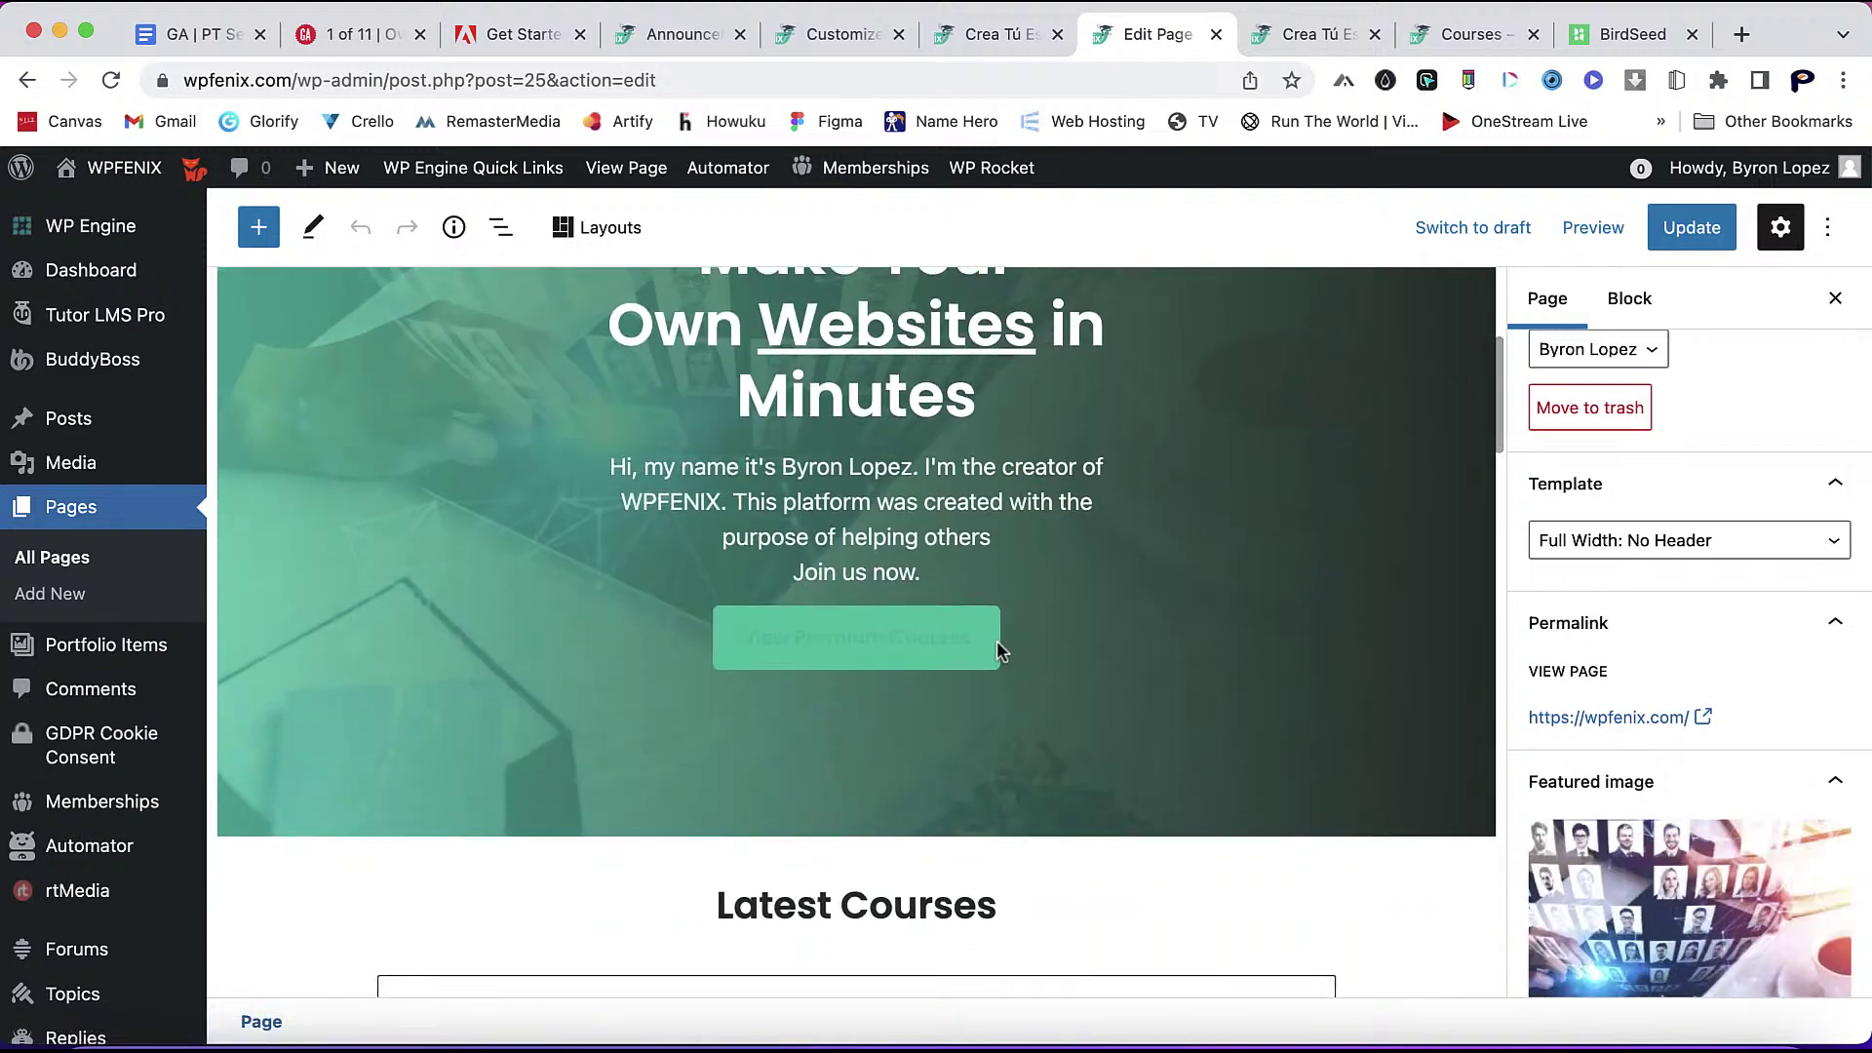
{"action": "left_click", "coordinate": [990, 640]}
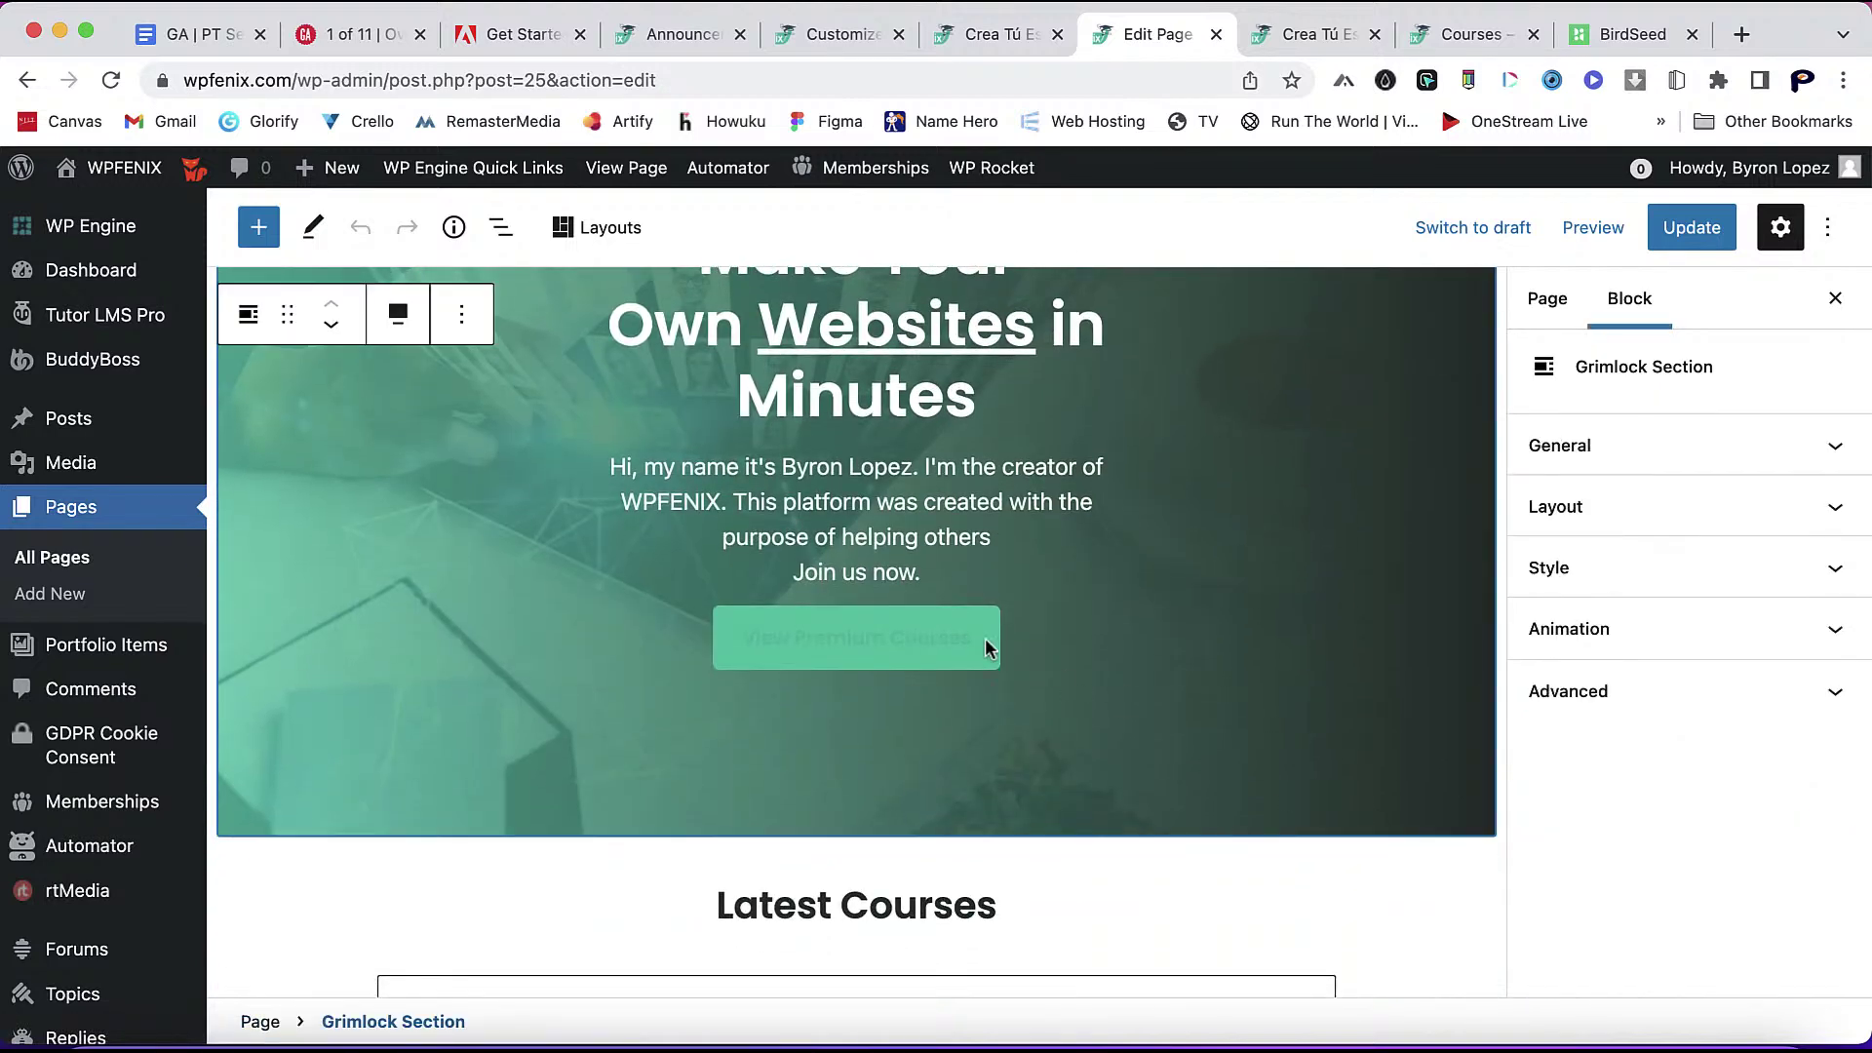
{"action": "left_click", "coordinate": [1798, 584]}
{"action": "scroll", "coordinate": [1750, 556], "scroll_direction": "down", "scroll_amount": 6}
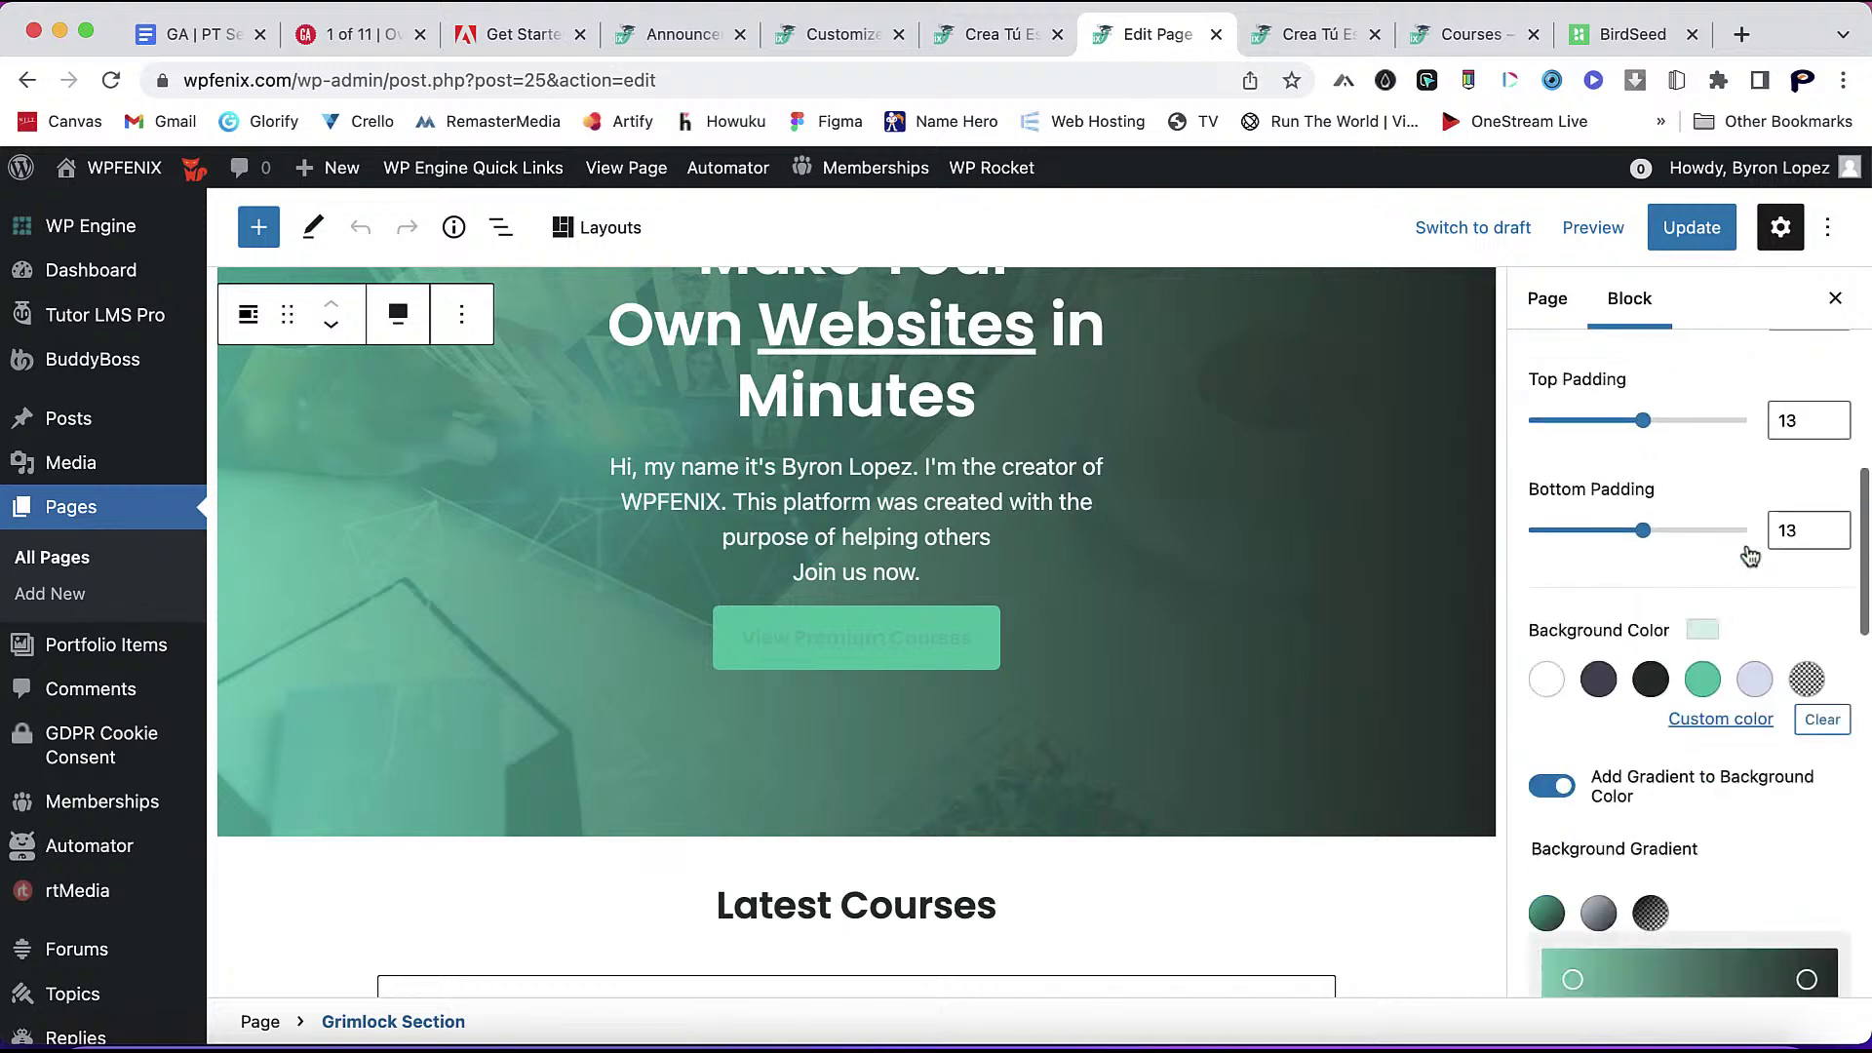
{"action": "scroll", "coordinate": [1750, 556], "scroll_direction": "down", "scroll_amount": 10}
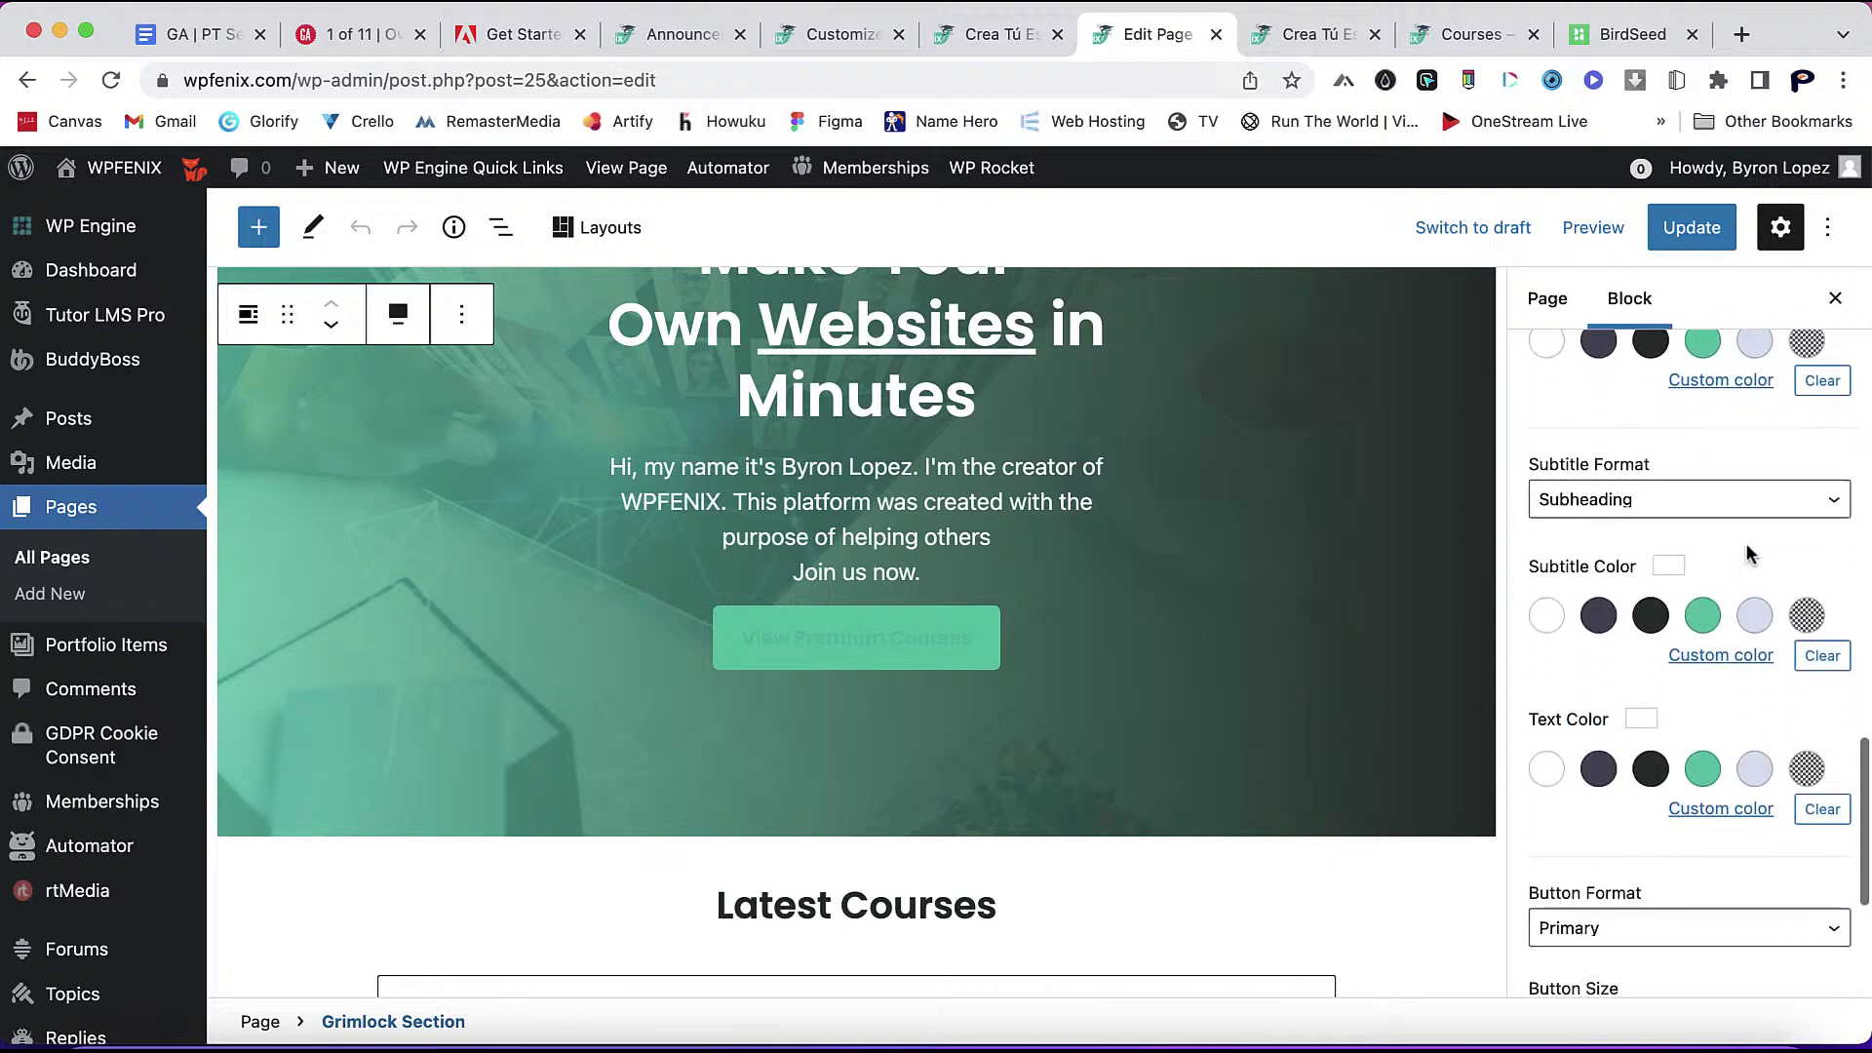
{"action": "scroll", "coordinate": [1747, 554], "scroll_direction": "down", "scroll_amount": 4}
{"action": "left_click", "coordinate": [1737, 724]}
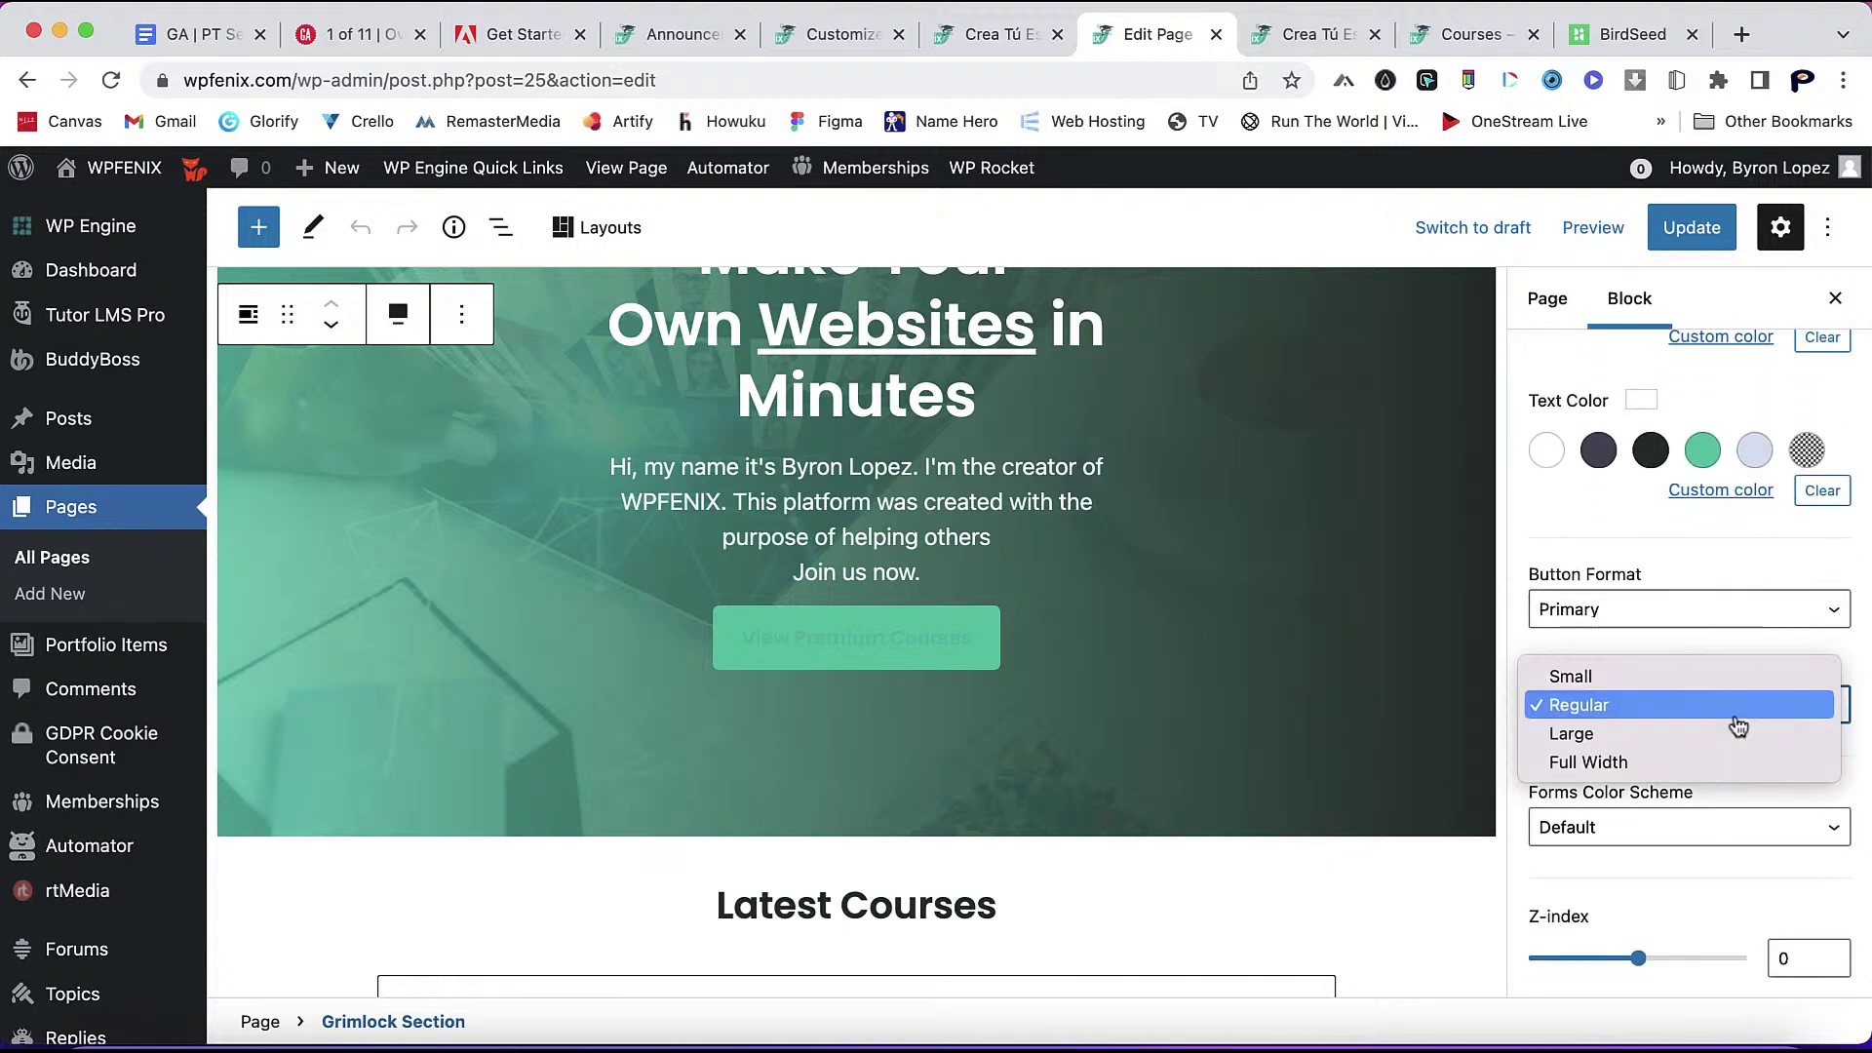
{"action": "left_click", "coordinate": [1594, 542]}
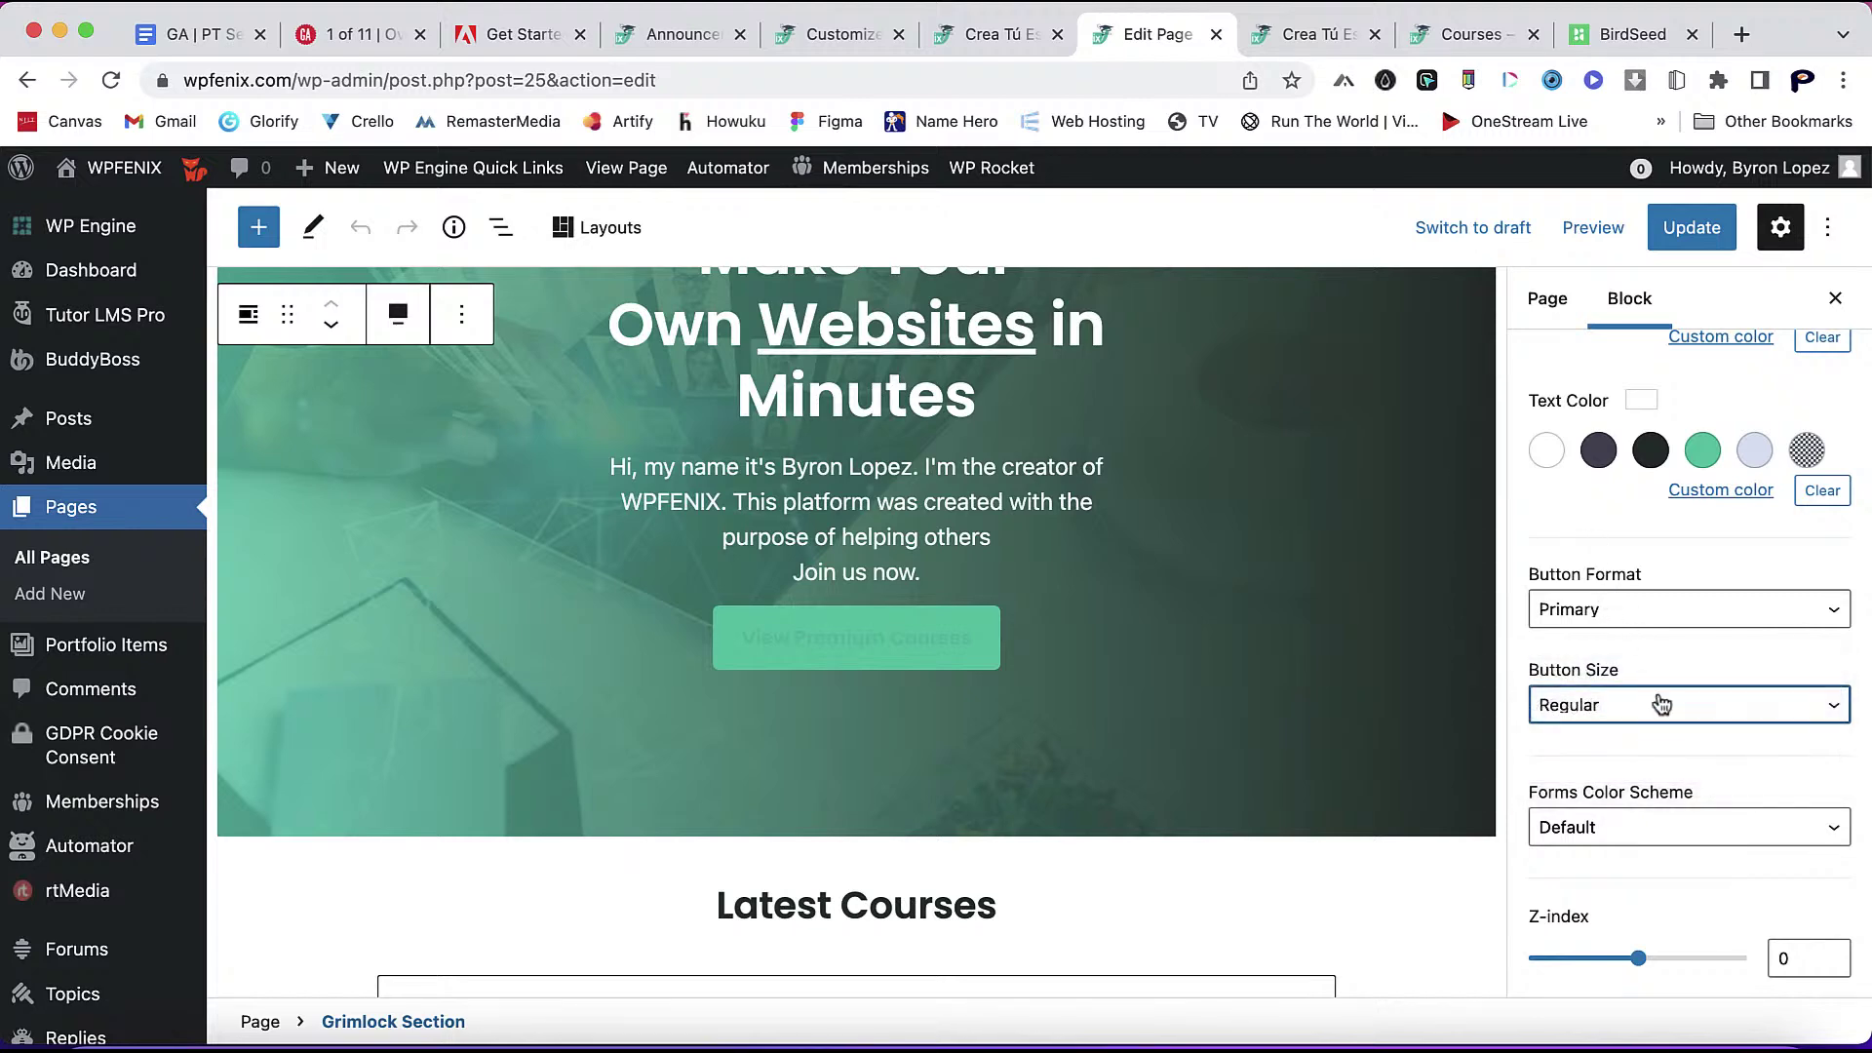
{"action": "scroll", "coordinate": [1700, 724], "scroll_direction": "up", "scroll_amount": 1}
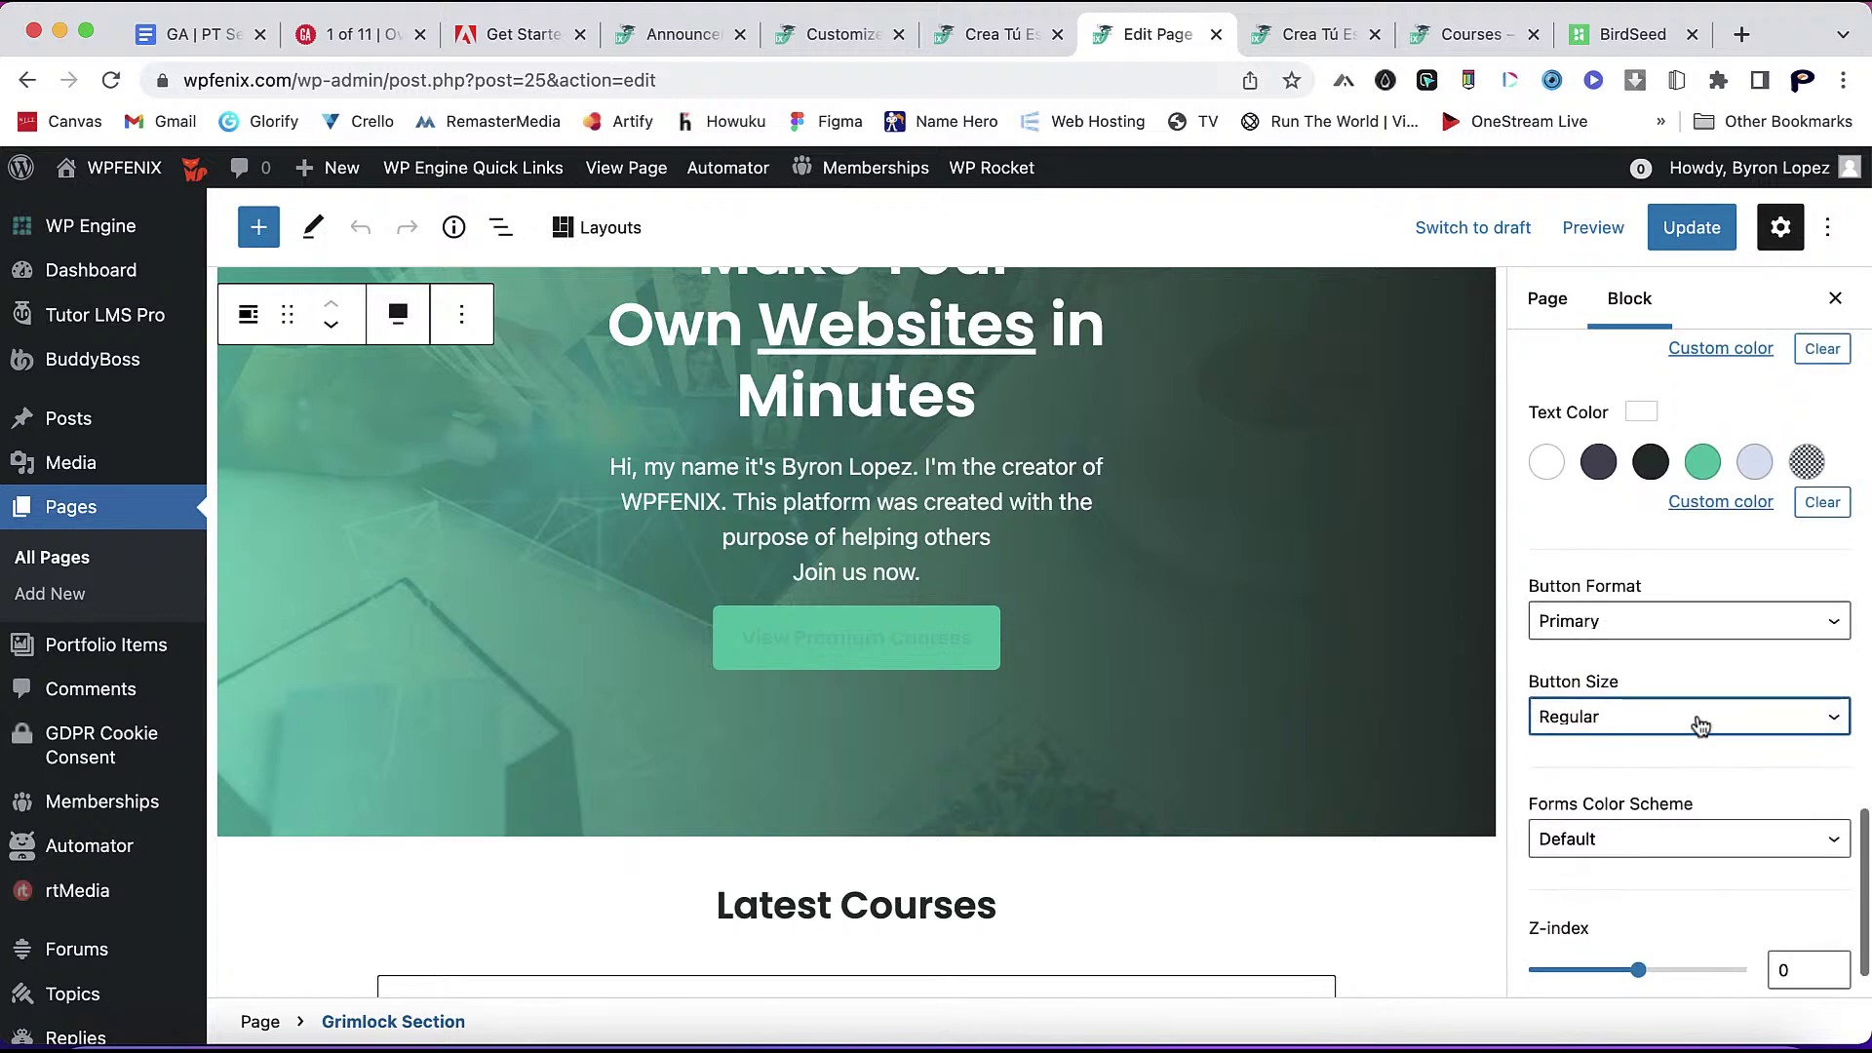
- Set the View Premium Courses button format to Primary Outline and update the page
{"action": "left_click", "coordinate": [1704, 629]}
{"action": "key", "text": "Escape"}
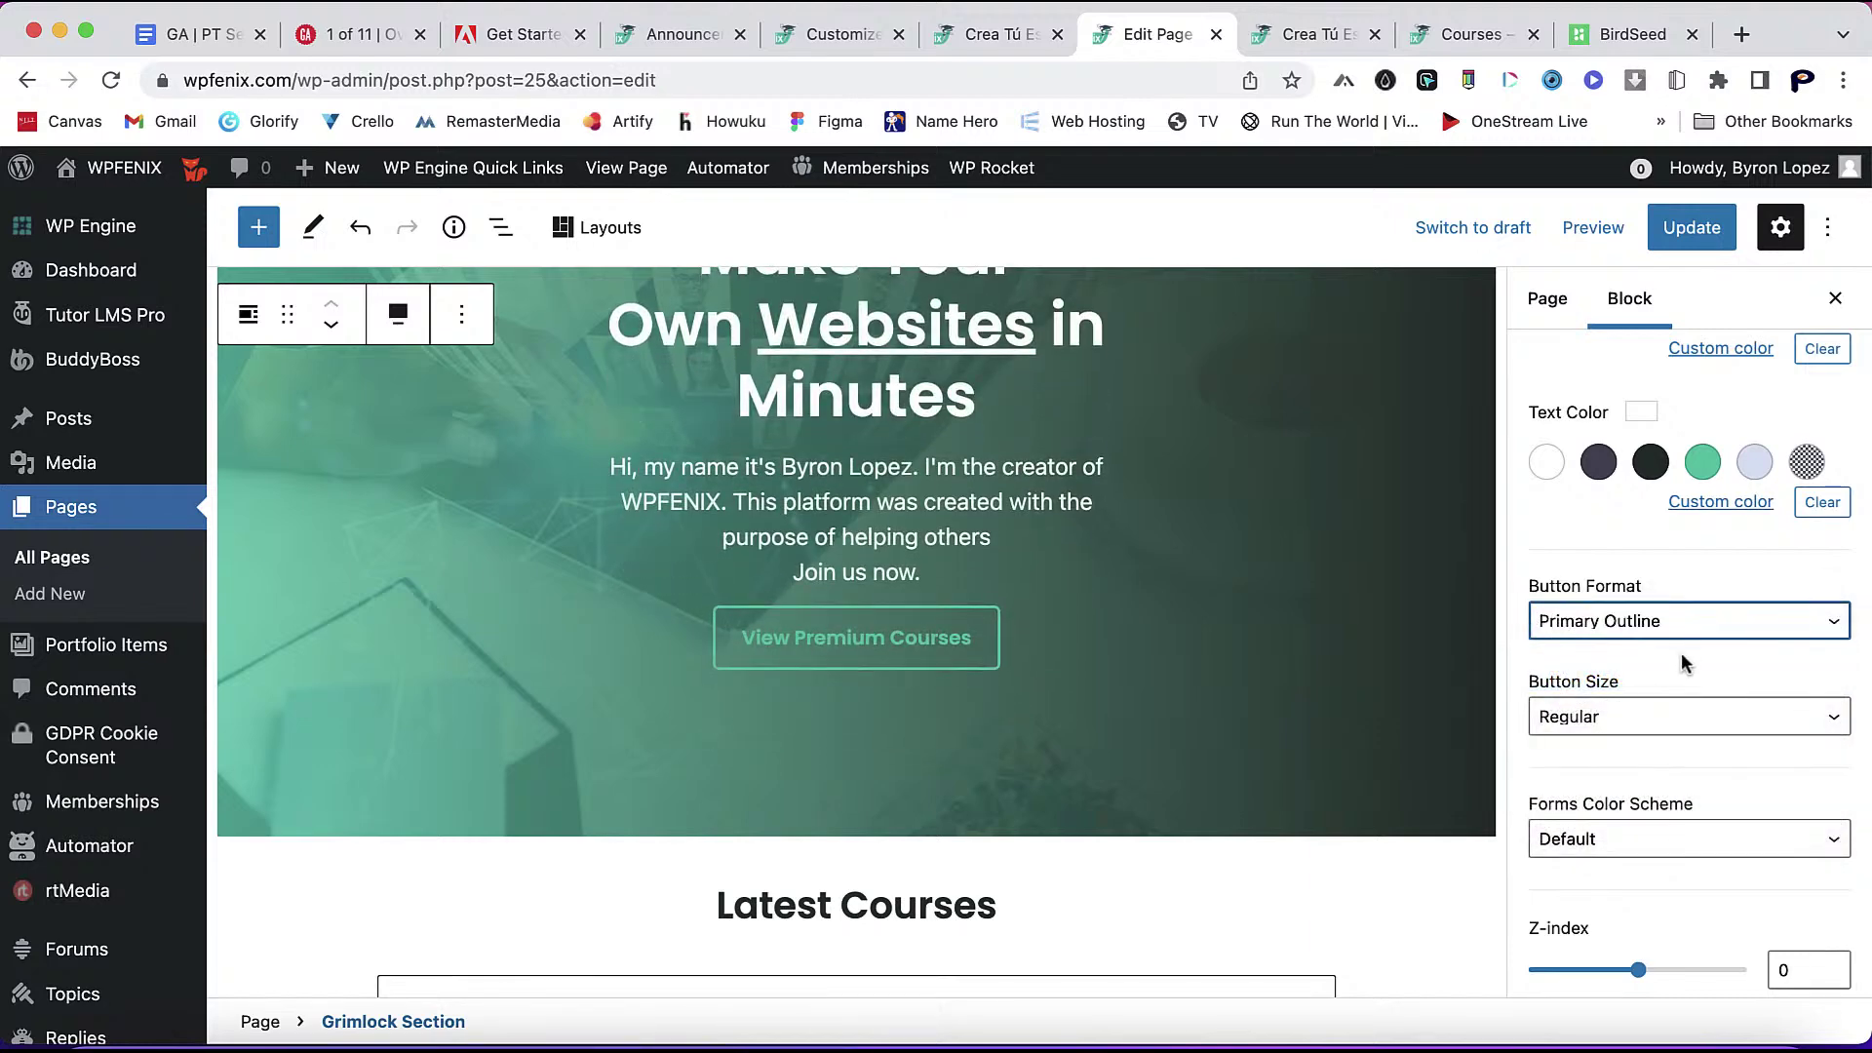
{"action": "left_click", "coordinate": [1700, 634]}
{"action": "left_click", "coordinate": [1701, 649]}
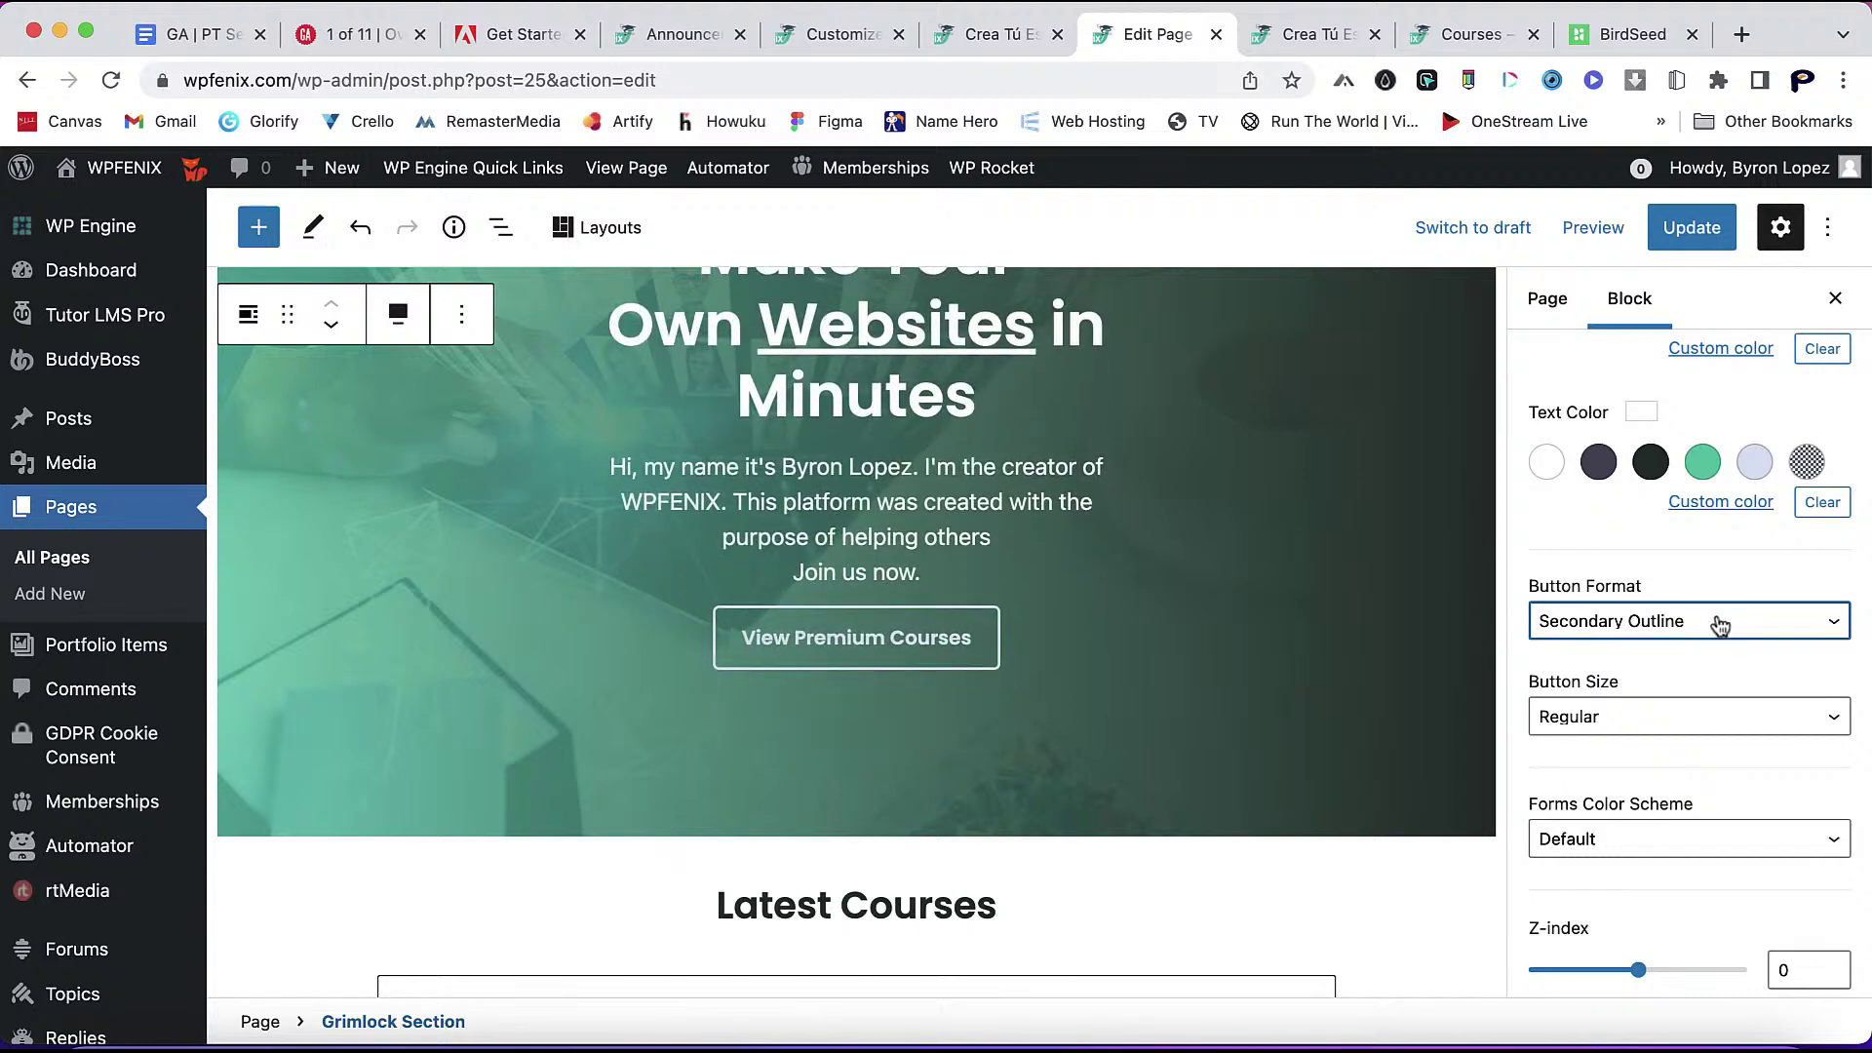
{"action": "left_click", "coordinate": [1719, 627]}
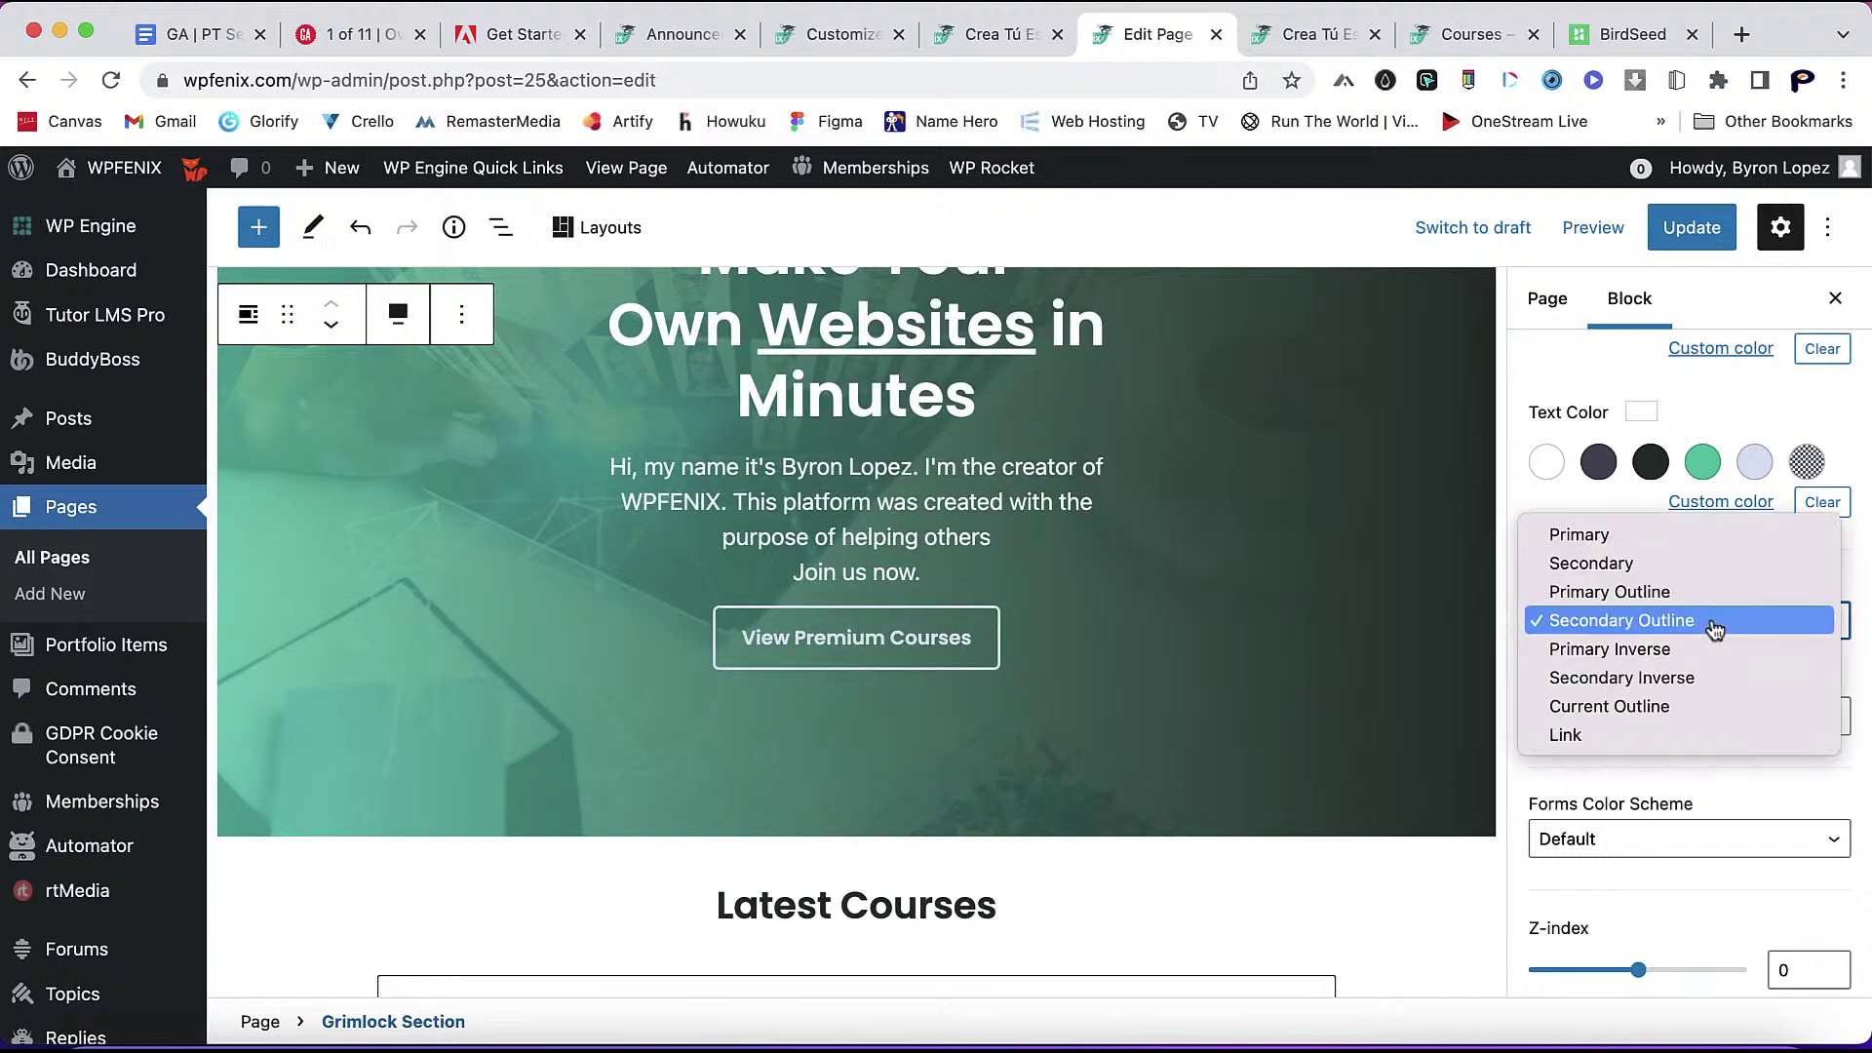
{"action": "left_click", "coordinate": [1668, 594]}
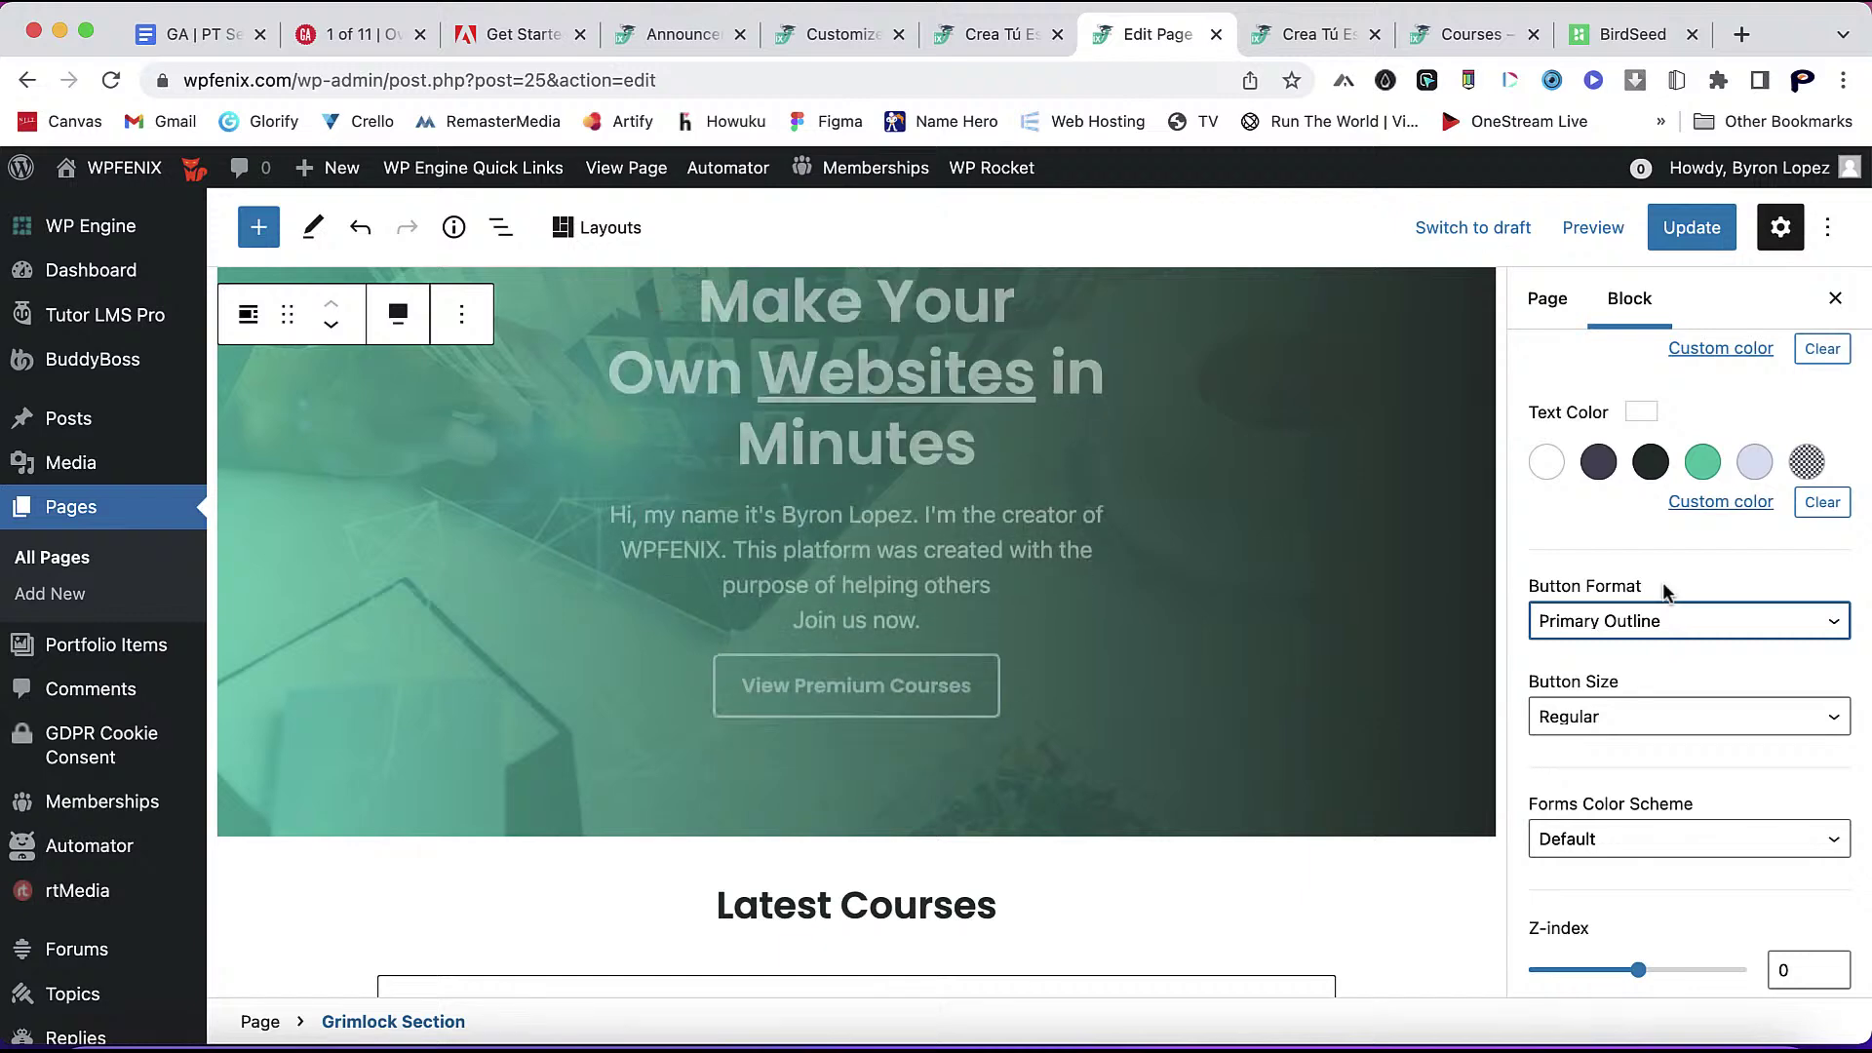
{"action": "left_click", "coordinate": [1705, 240]}
- Select the Community Forums Grimlock Section and expand its style settings
{"action": "scroll", "coordinate": [1137, 439], "scroll_direction": "down", "scroll_amount": 5}
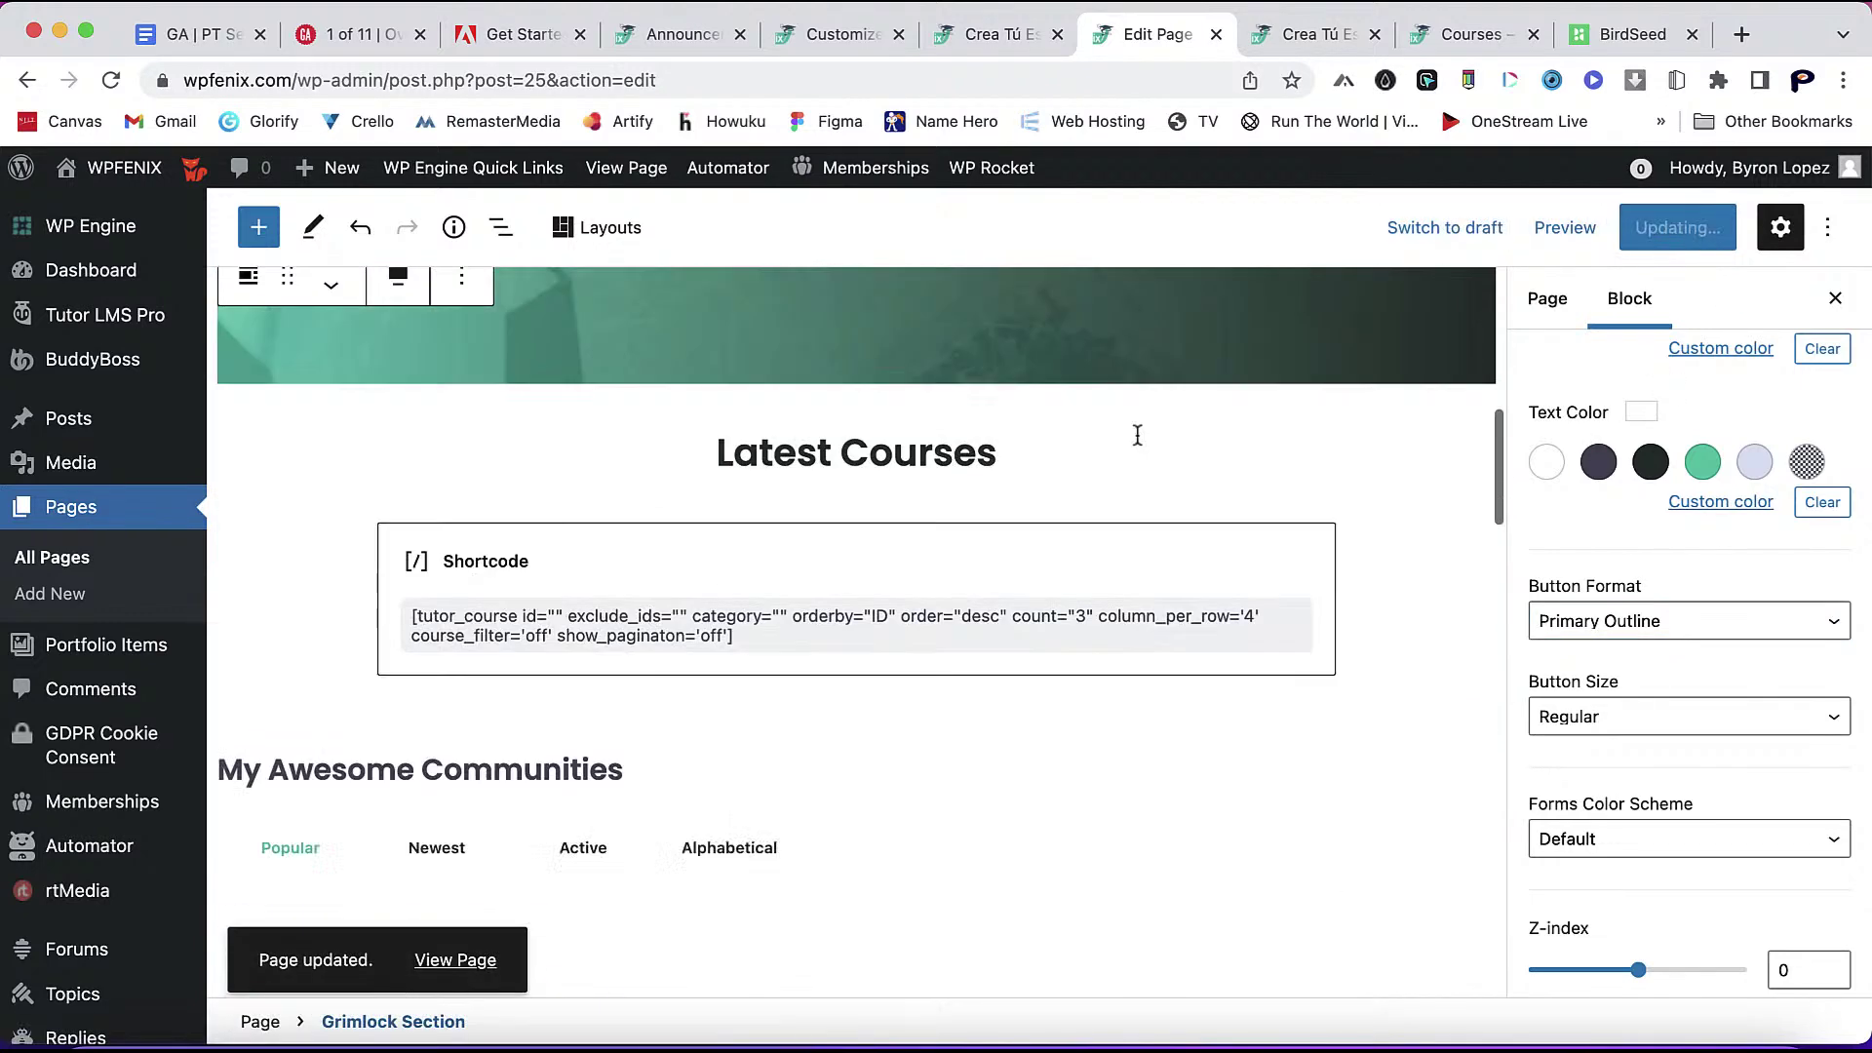
{"action": "scroll", "coordinate": [1137, 435], "scroll_direction": "down", "scroll_amount": 10}
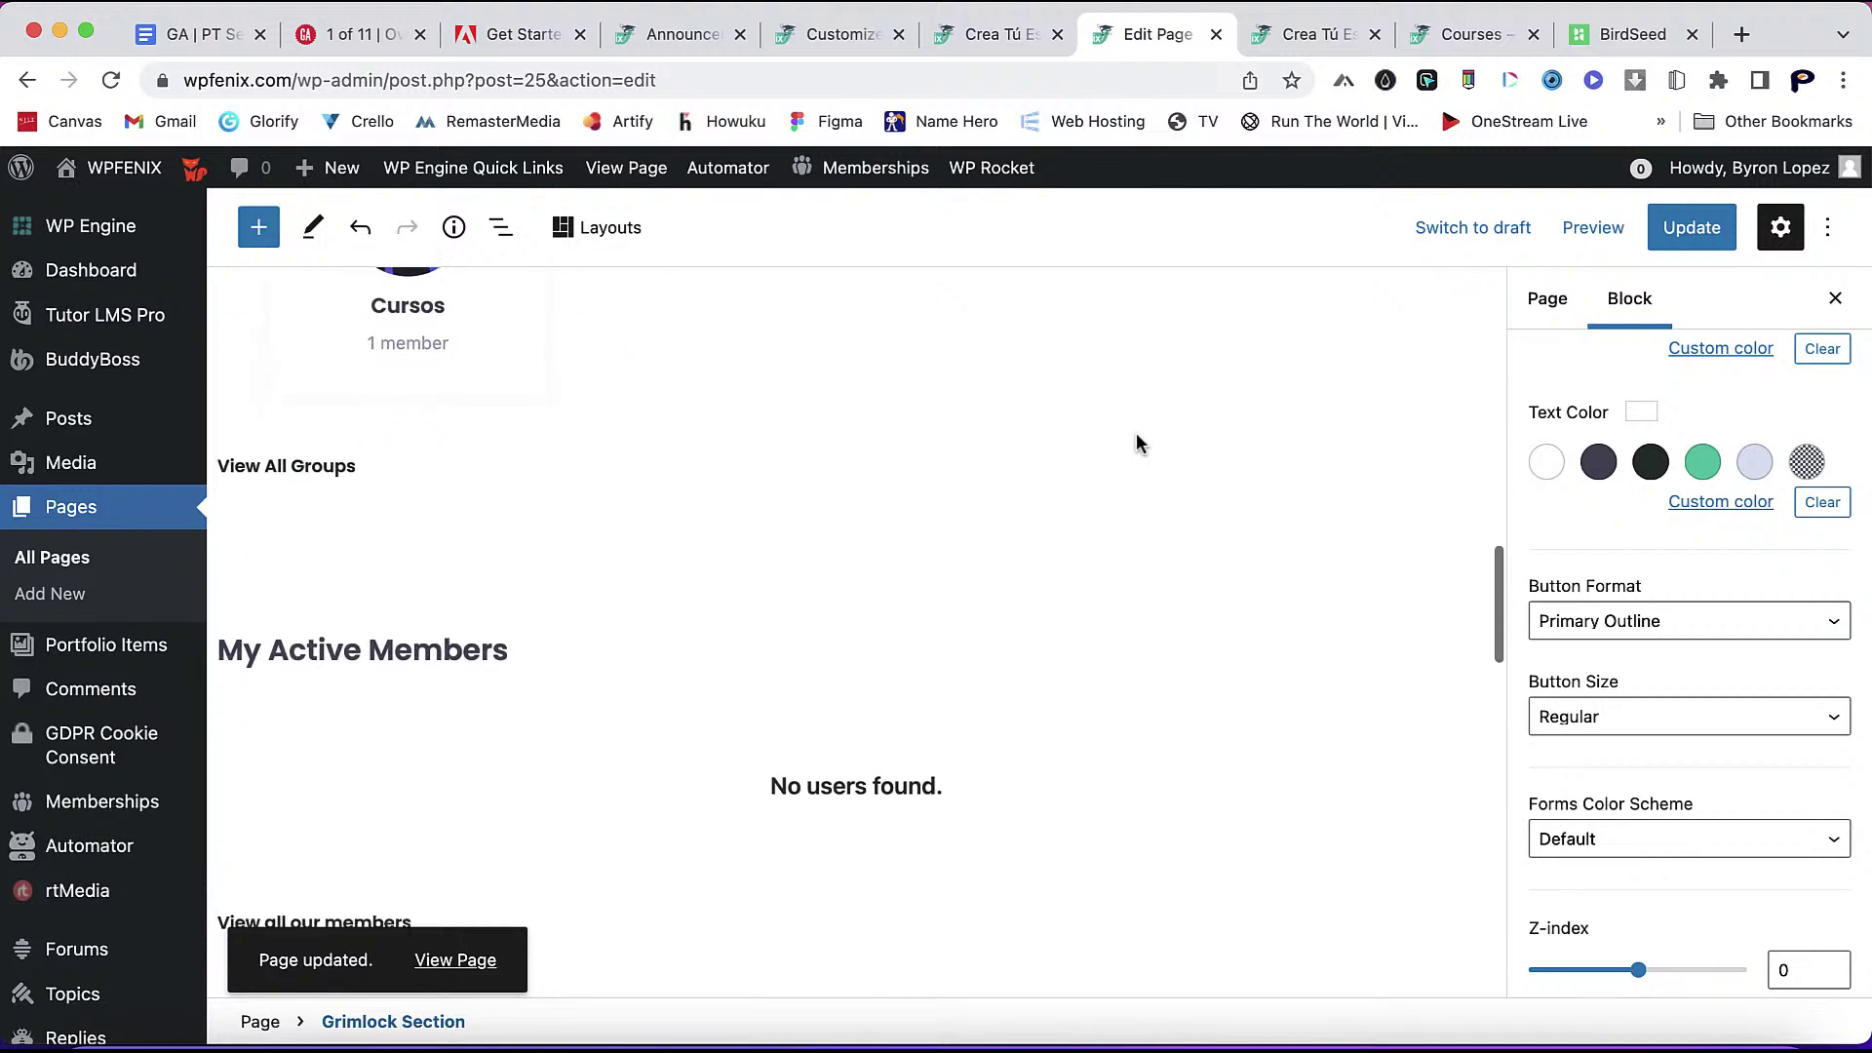
{"action": "scroll", "coordinate": [1137, 438], "scroll_direction": "down", "scroll_amount": 10}
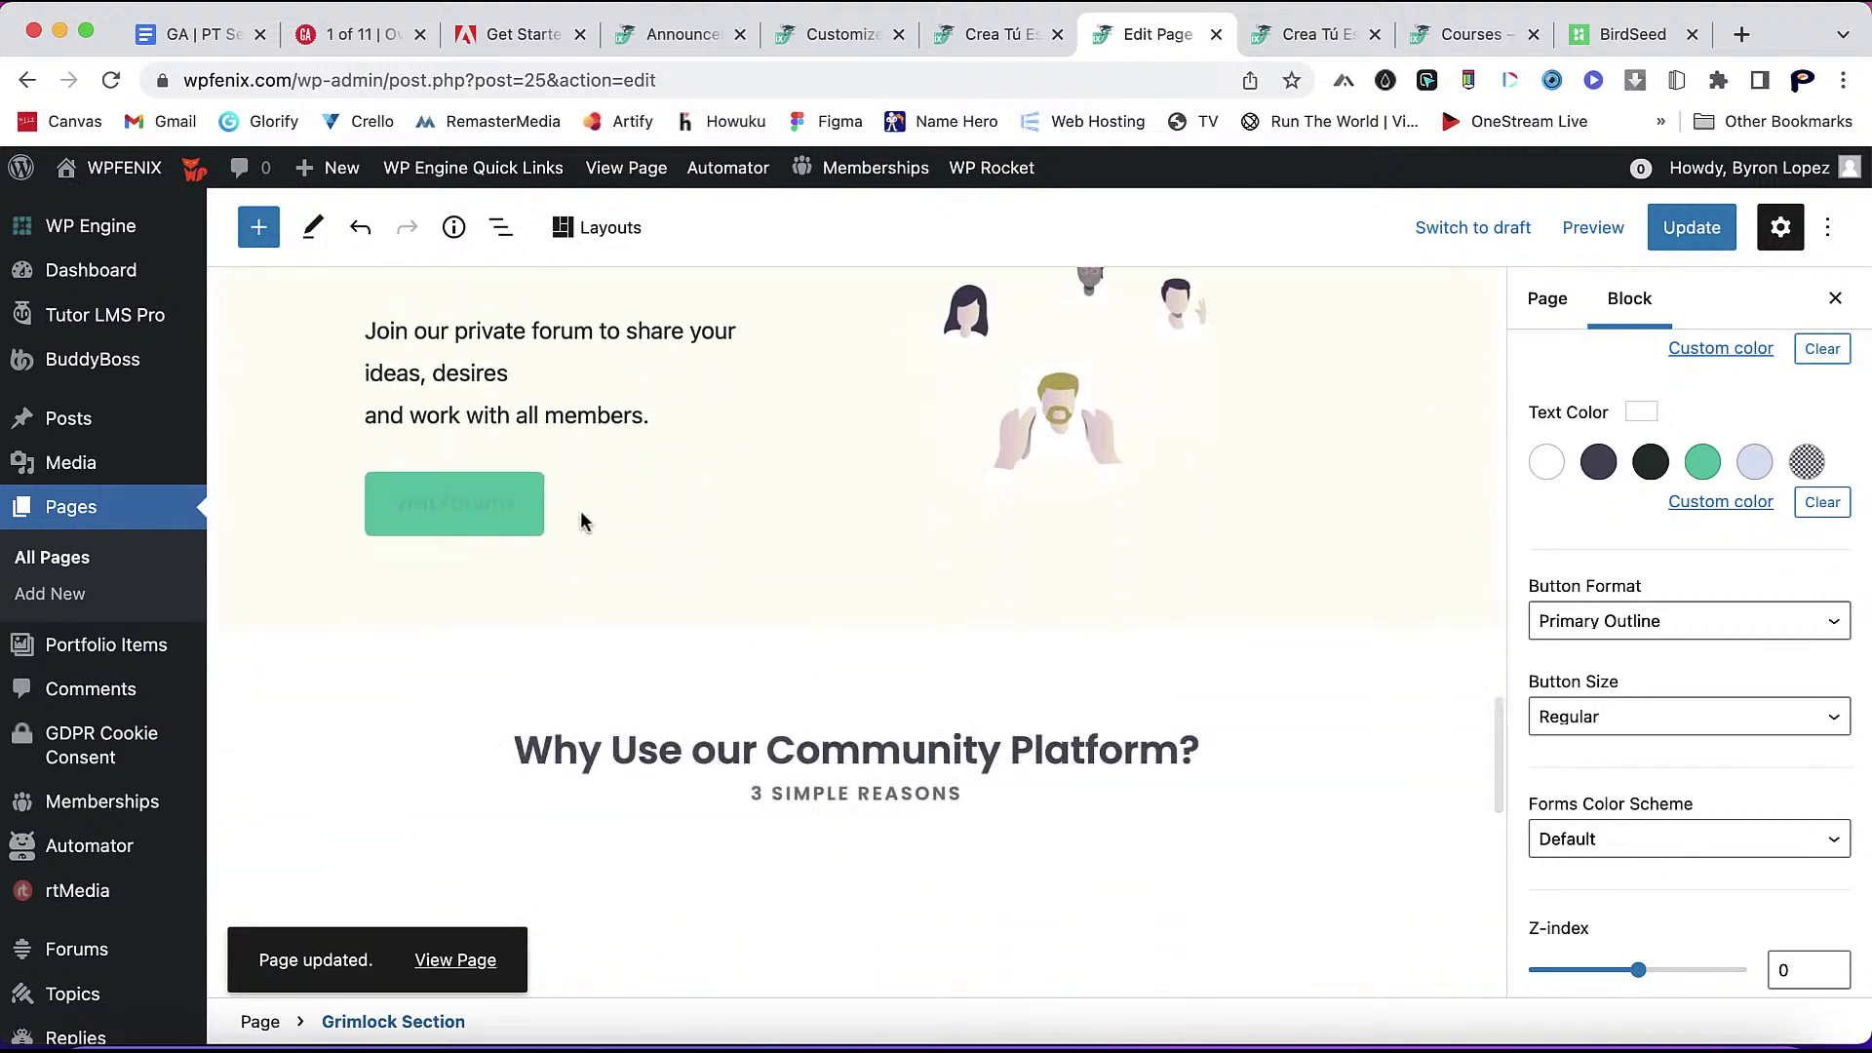
{"action": "left_click", "coordinate": [558, 514]}
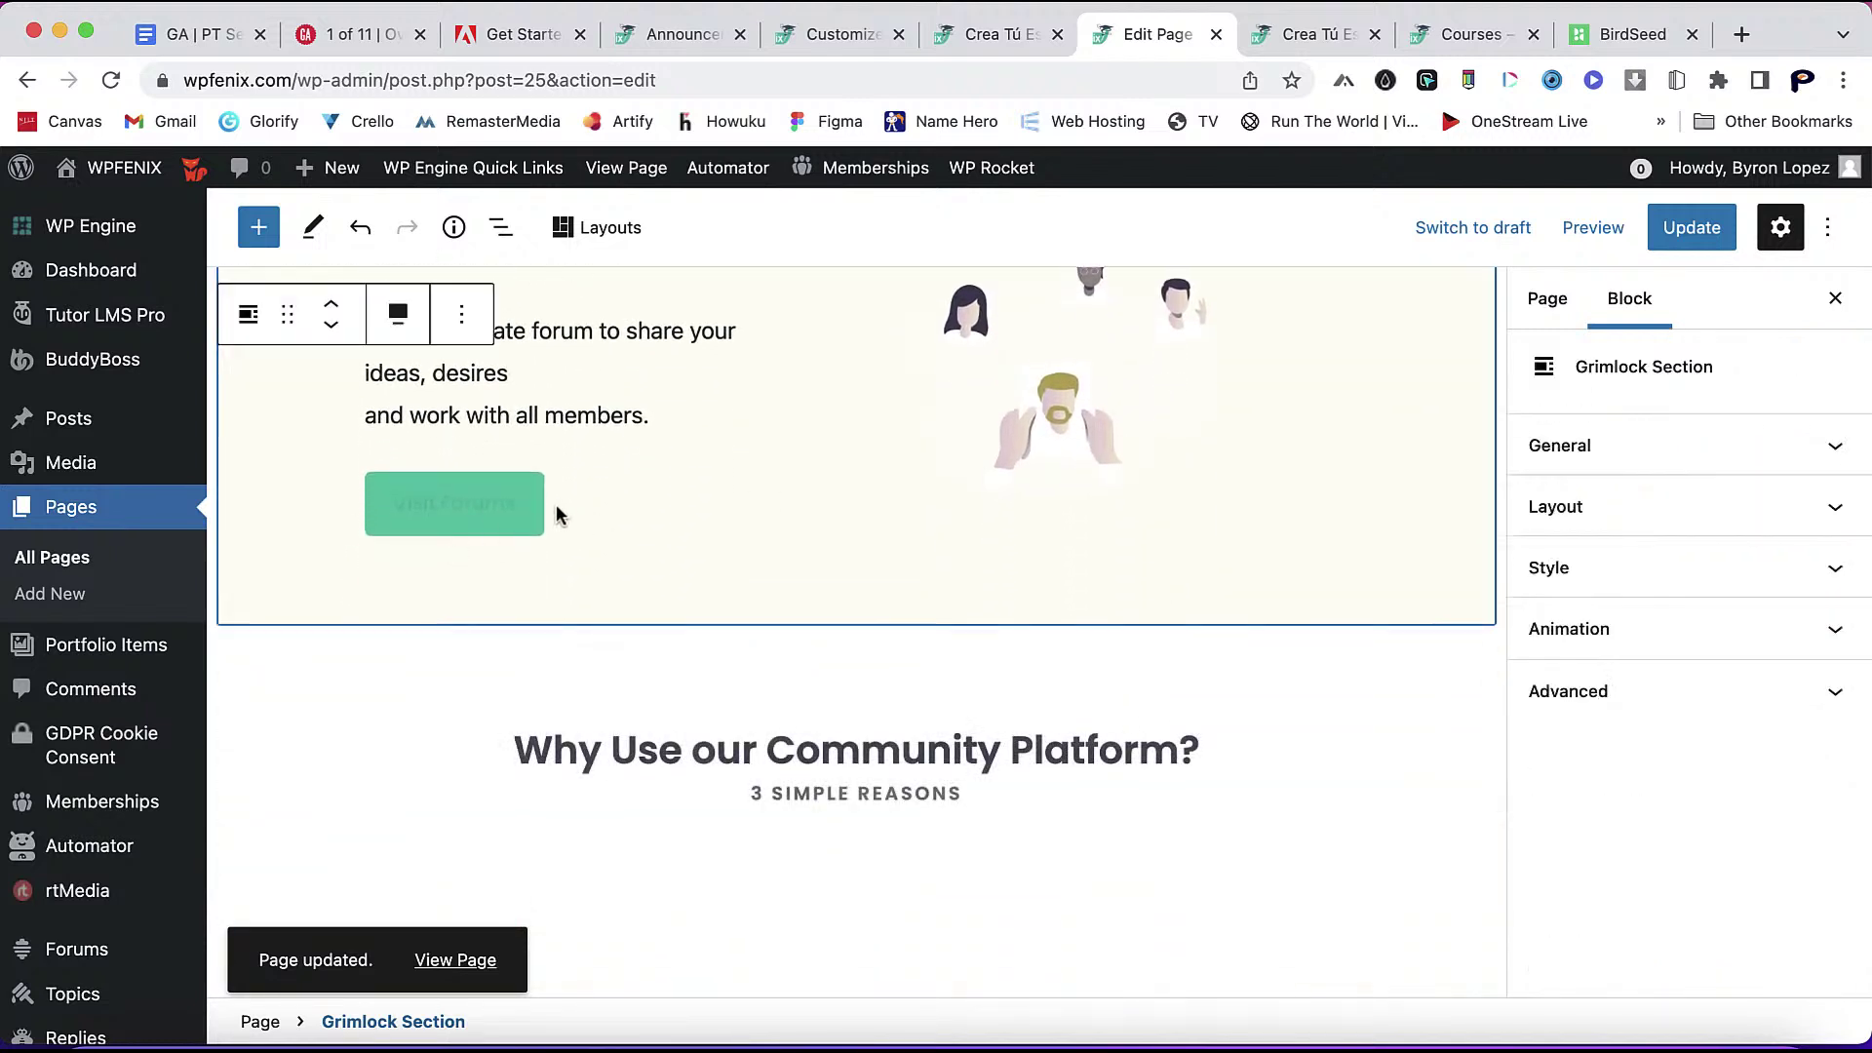
{"action": "left_click", "coordinate": [1752, 565]}
- Make the Visit Forums button Primary Outline, then go to the live site
{"action": "scroll", "coordinate": [1729, 514], "scroll_direction": "up", "scroll_amount": 4}
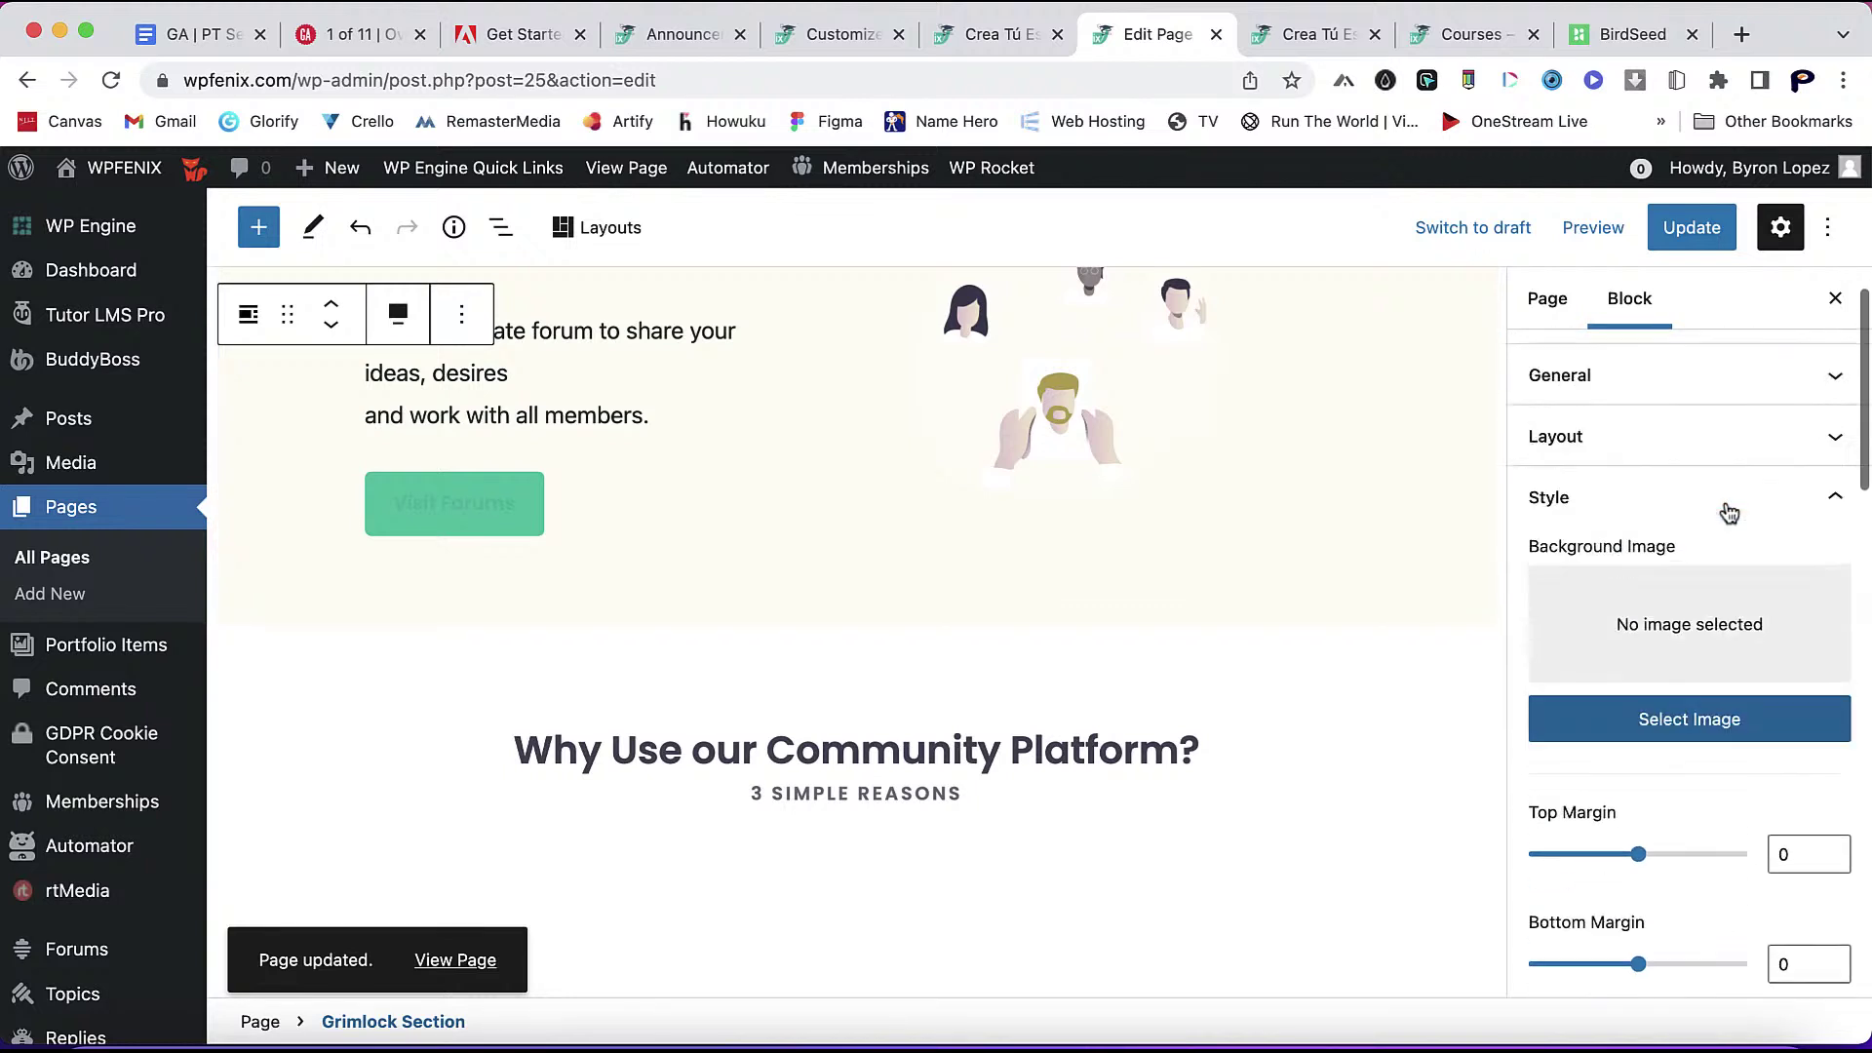
{"action": "scroll", "coordinate": [1729, 512], "scroll_direction": "down", "scroll_amount": 2}
{"action": "scroll", "coordinate": [1729, 514], "scroll_direction": "down", "scroll_amount": 10}
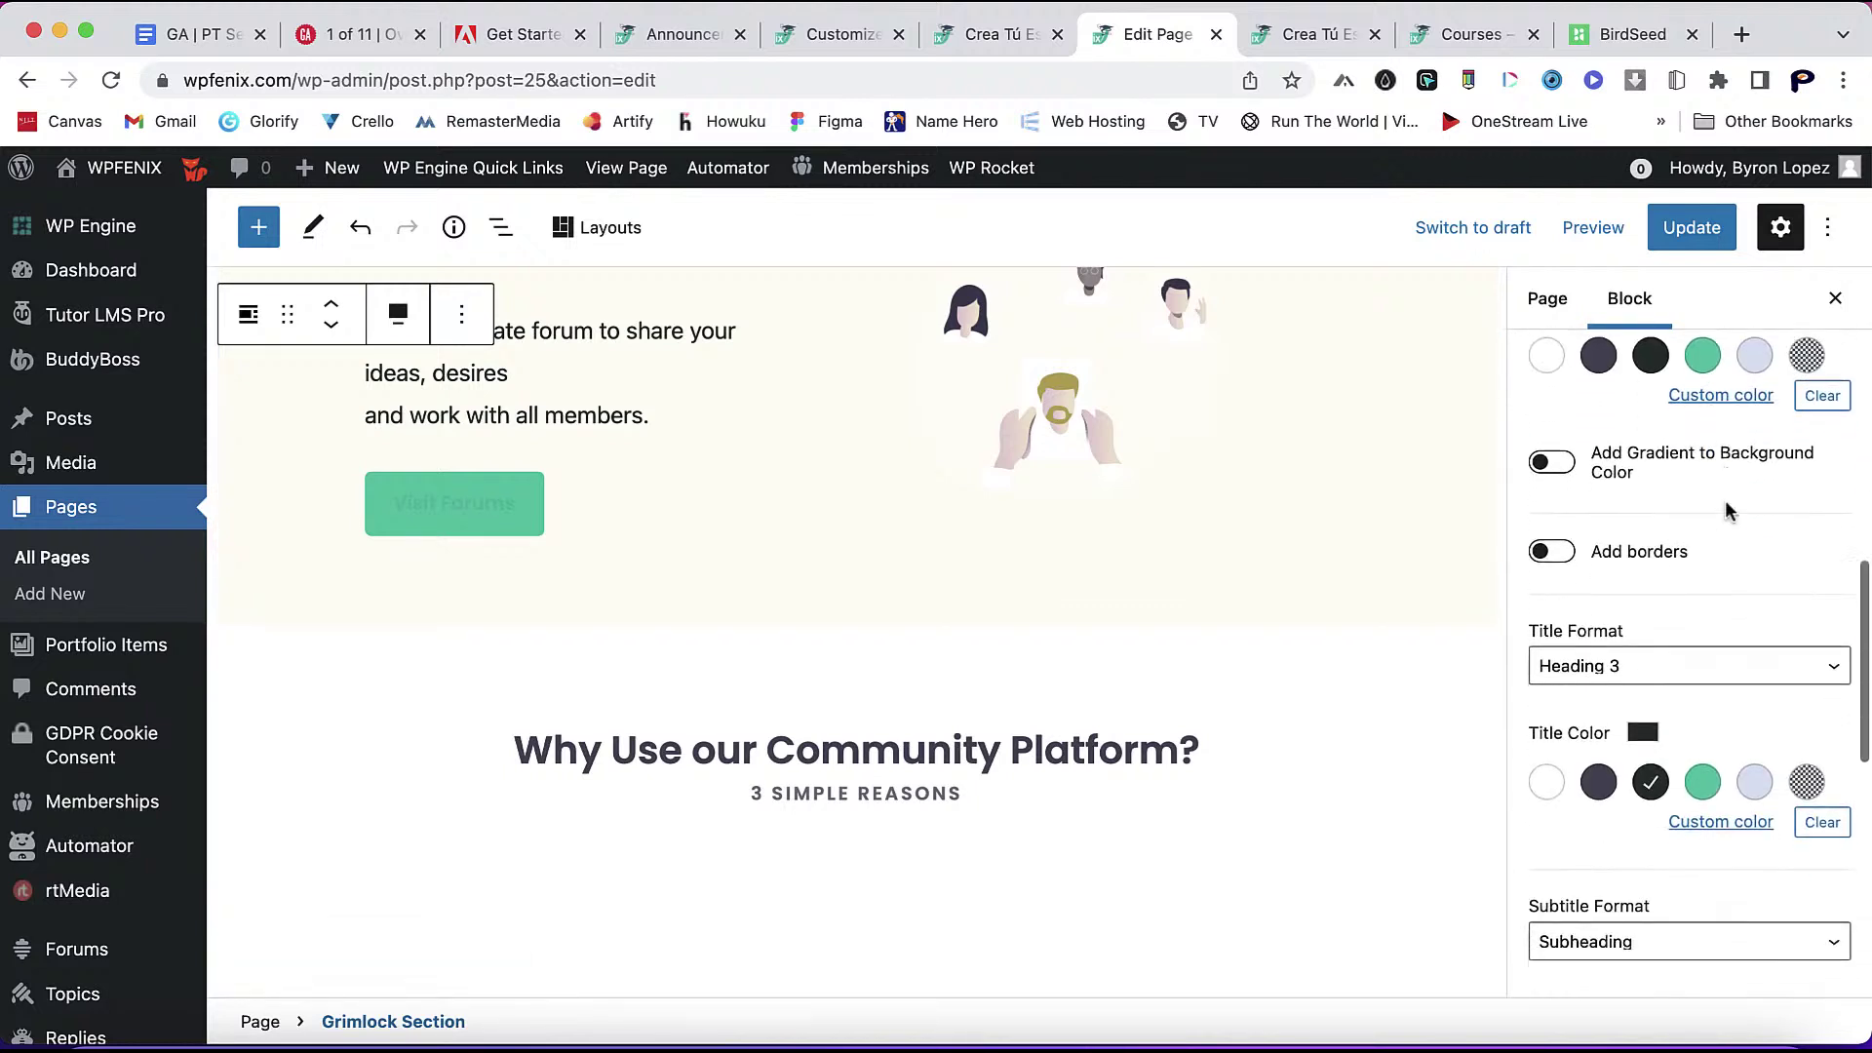
{"action": "scroll", "coordinate": [1711, 647], "scroll_direction": "down", "scroll_amount": 4}
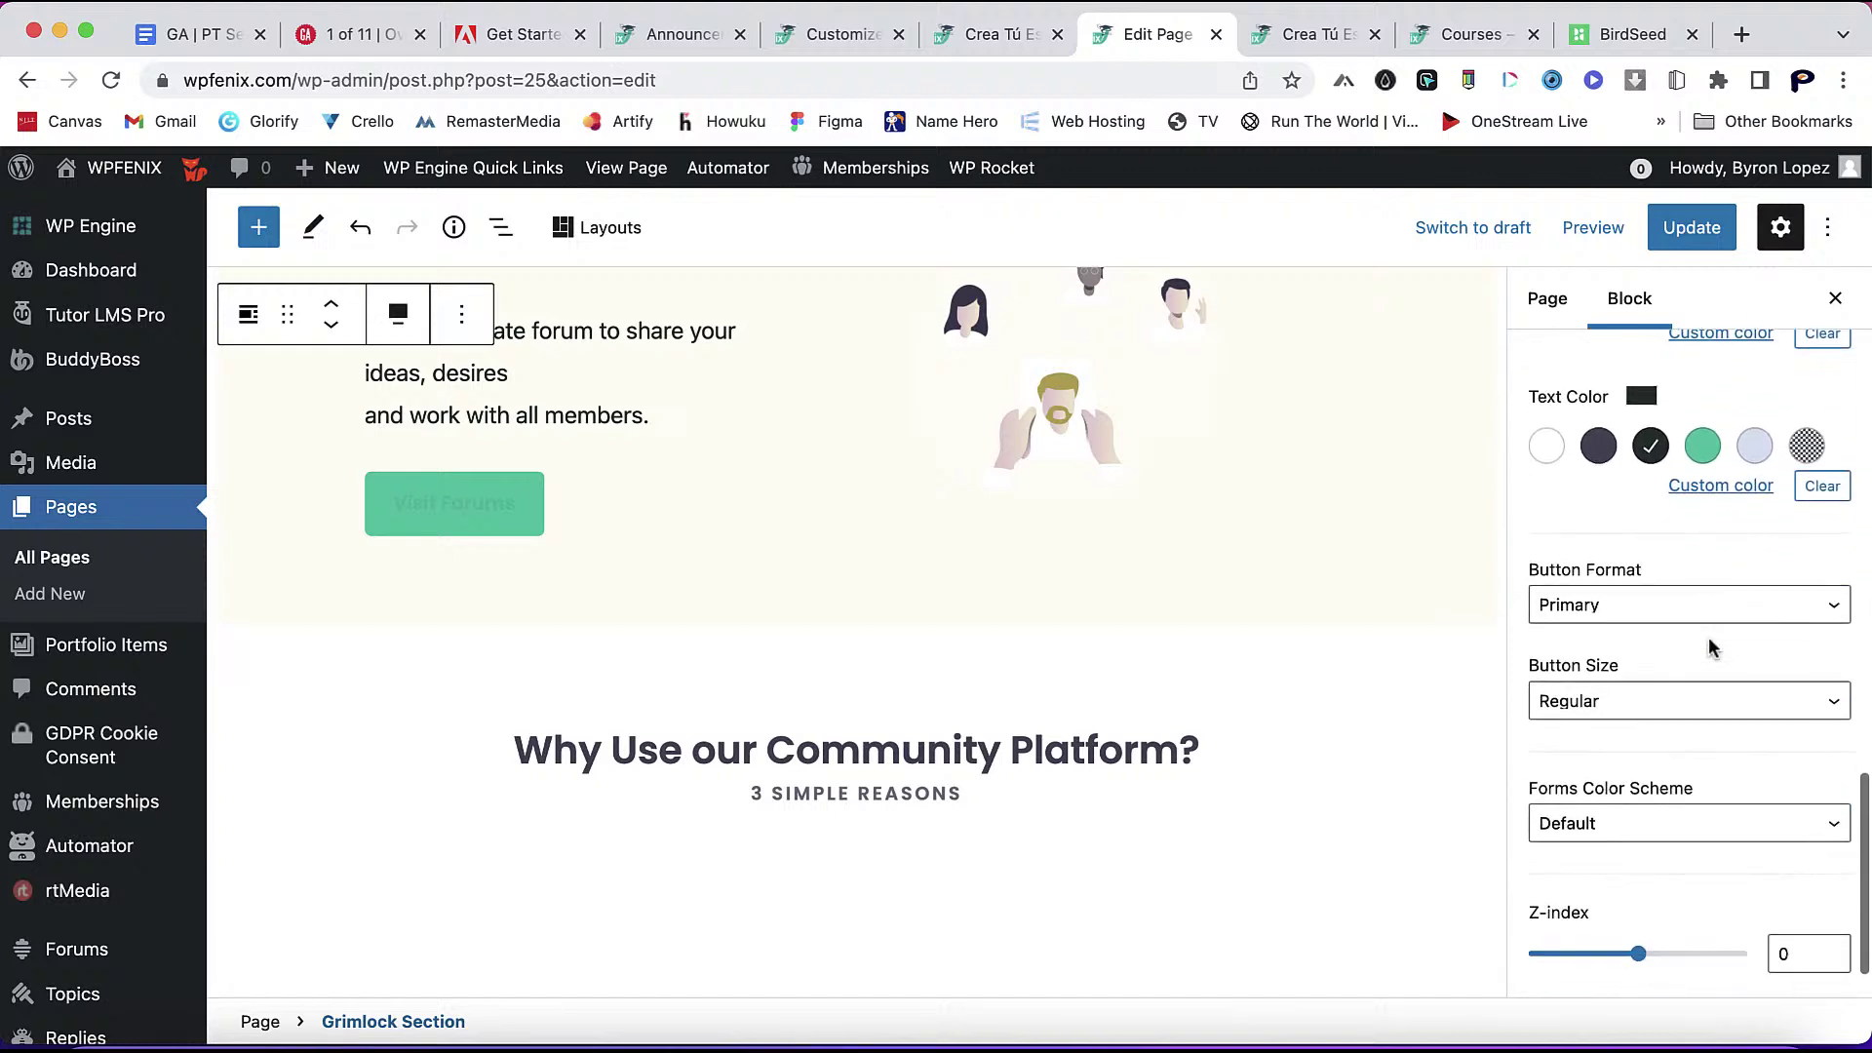
{"action": "left_click", "coordinate": [1695, 621]}
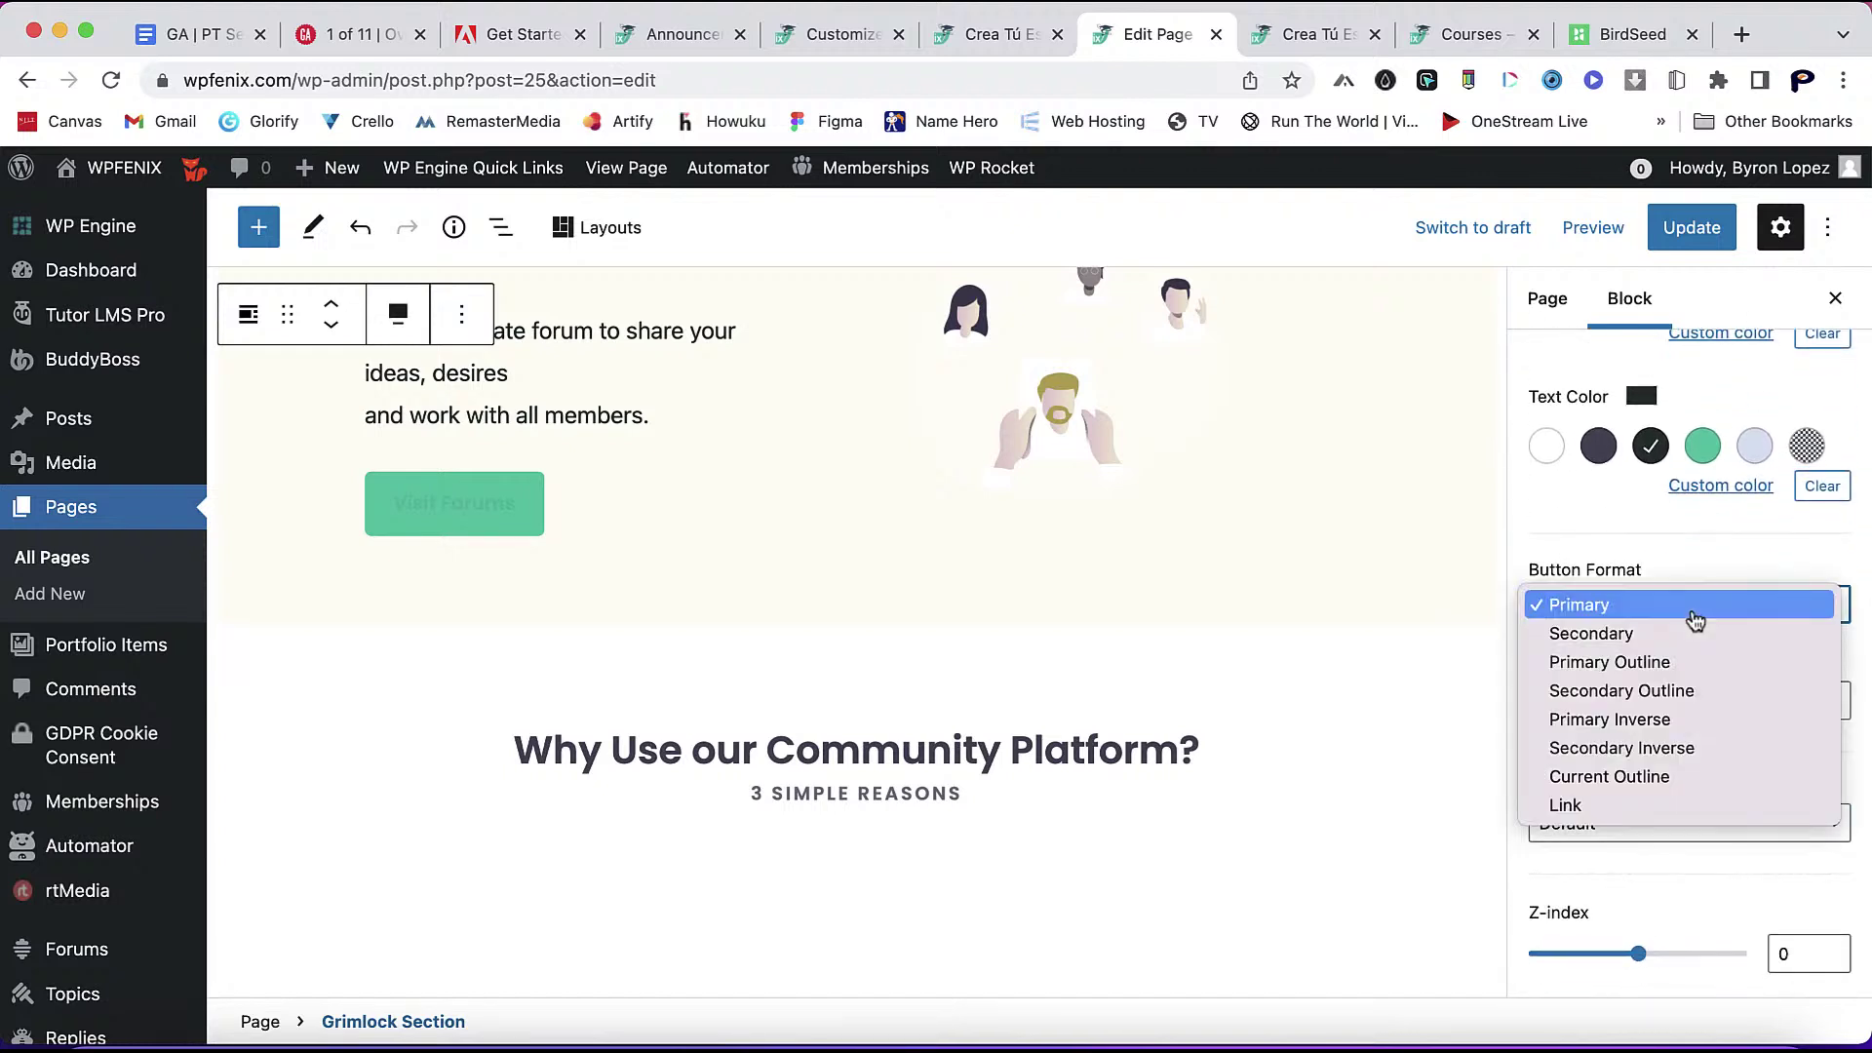
{"action": "left_click", "coordinate": [1679, 671]}
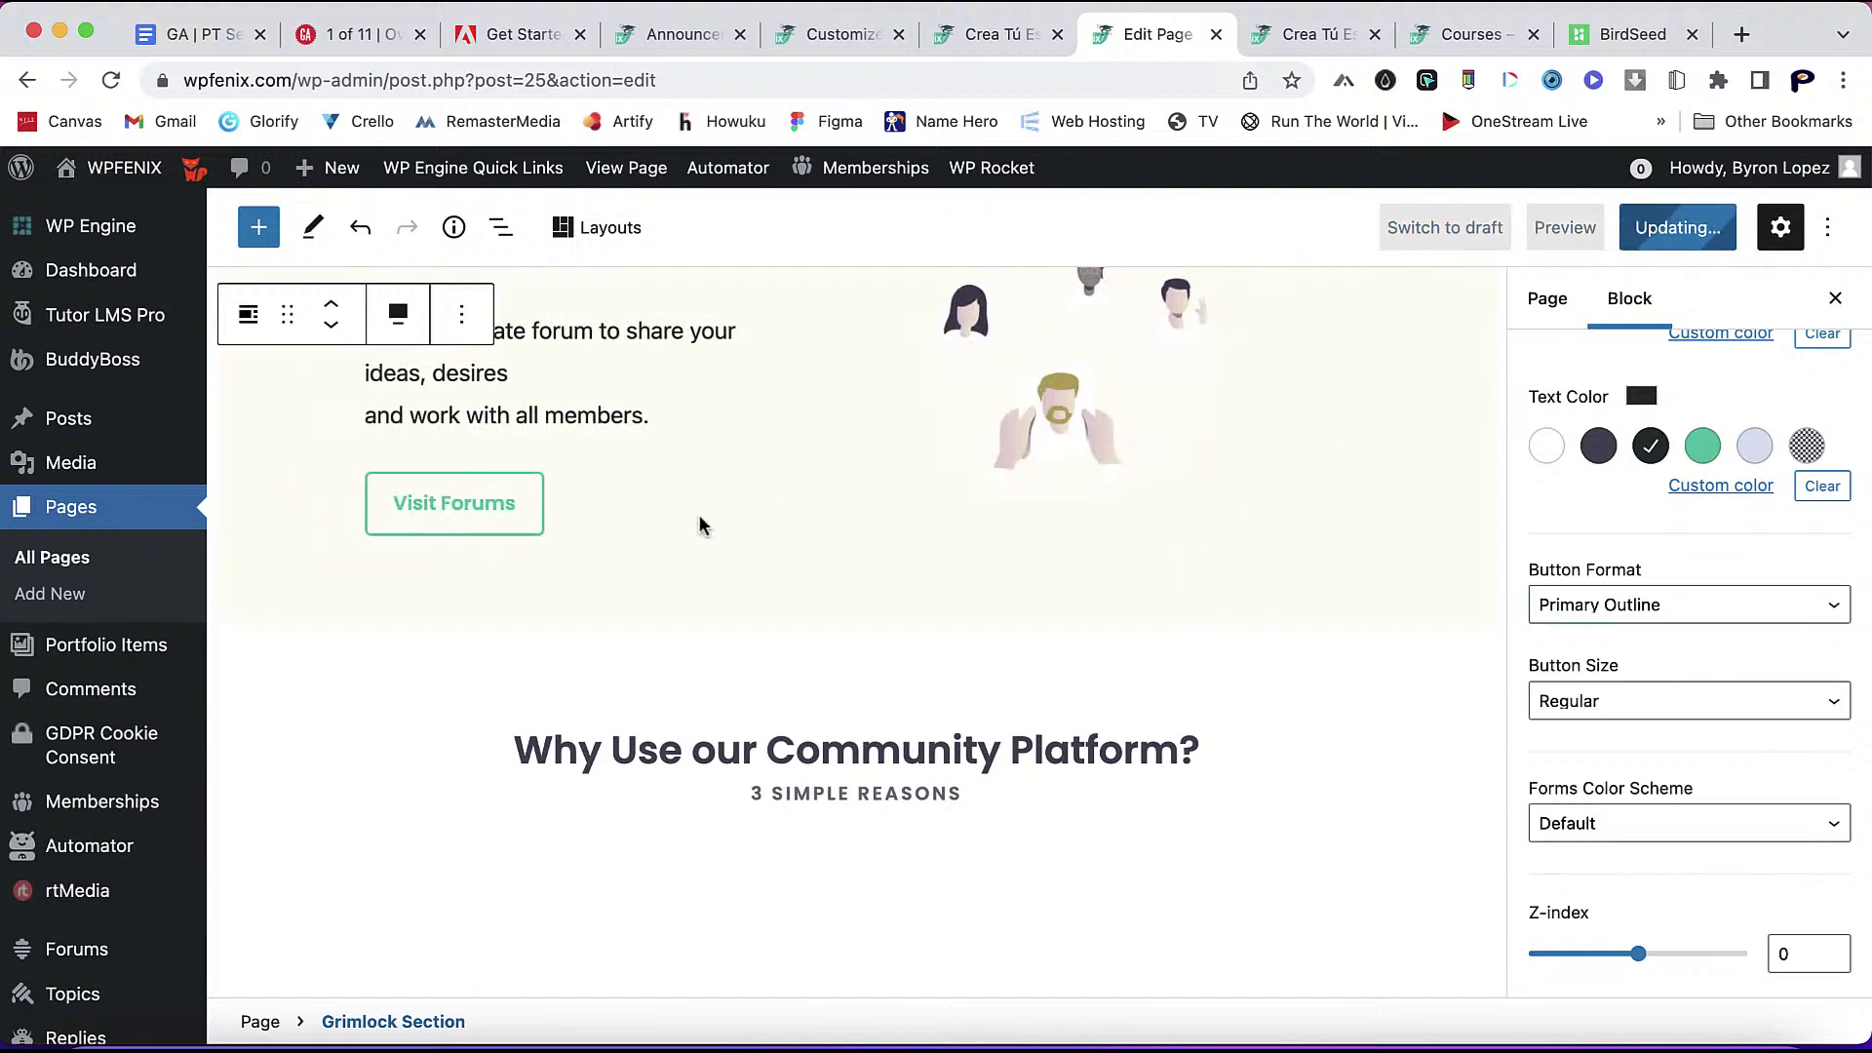
{"action": "scroll", "coordinate": [1132, 722], "scroll_direction": "down", "scroll_amount": 10}
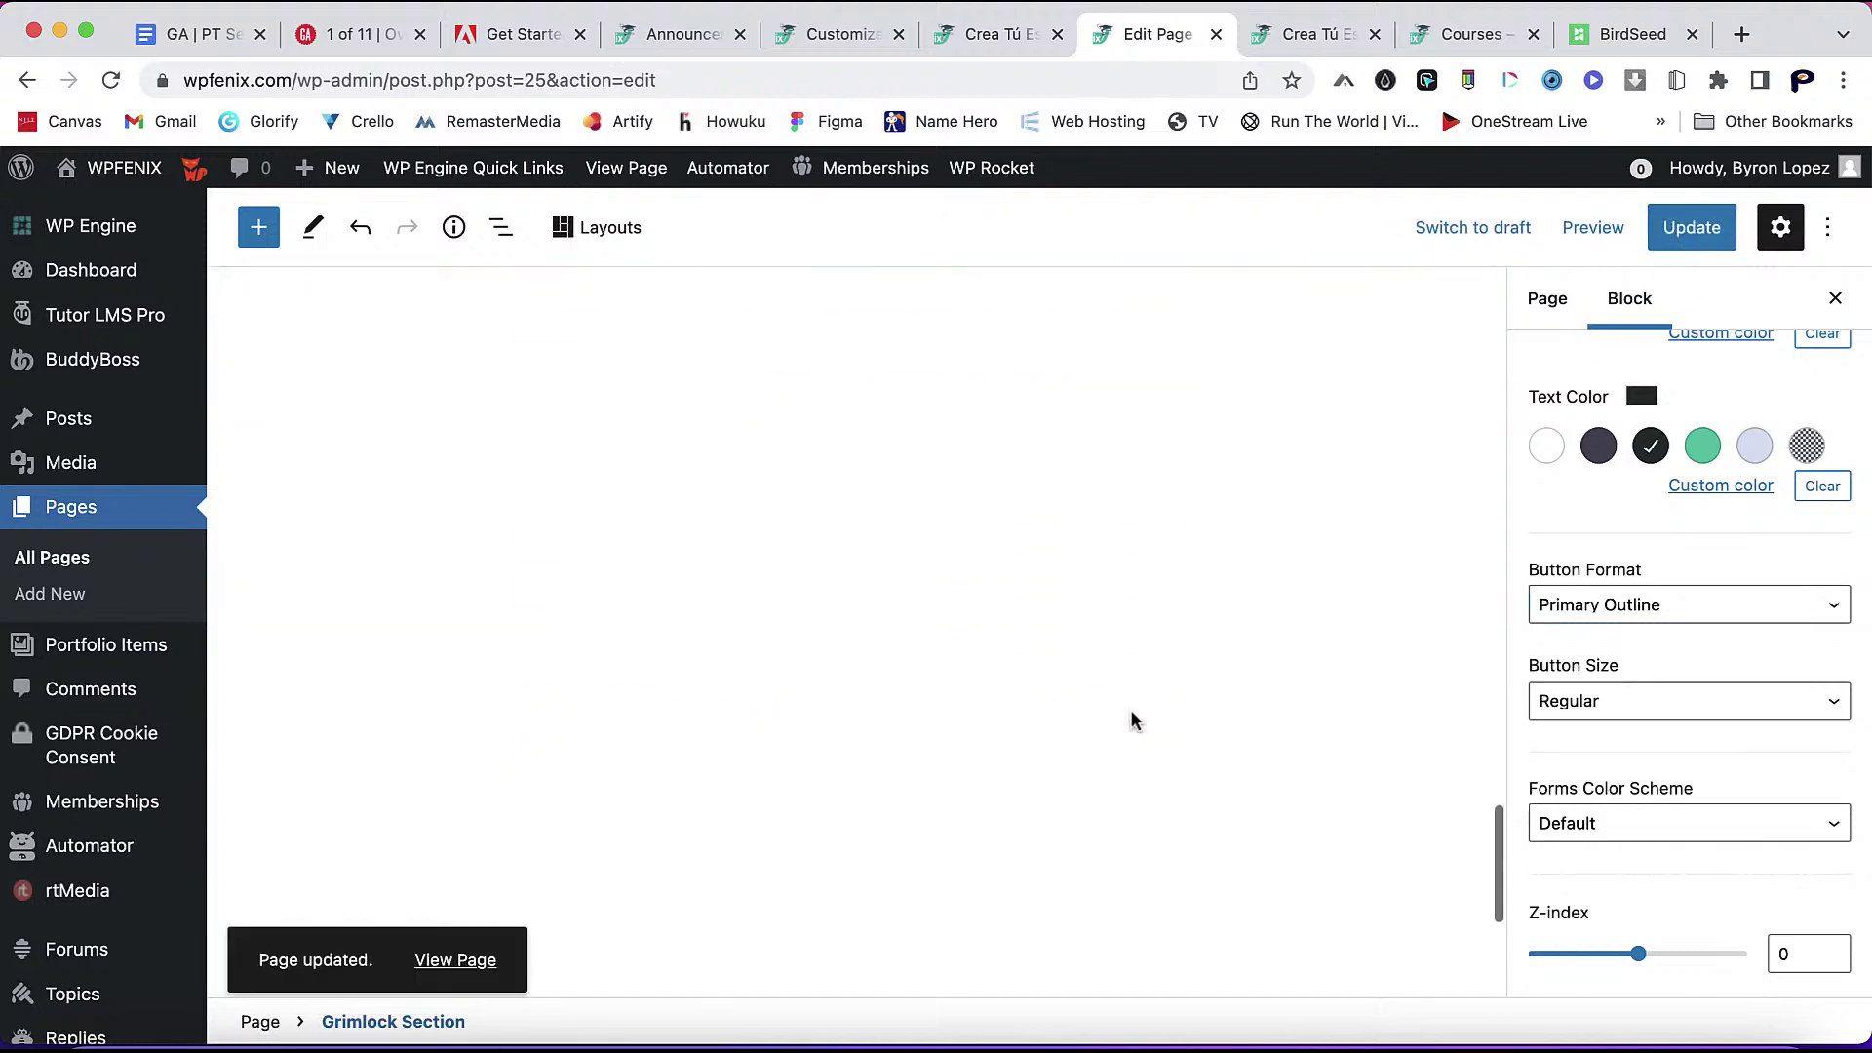
{"action": "scroll", "coordinate": [1132, 722], "scroll_direction": "down", "scroll_amount": 5}
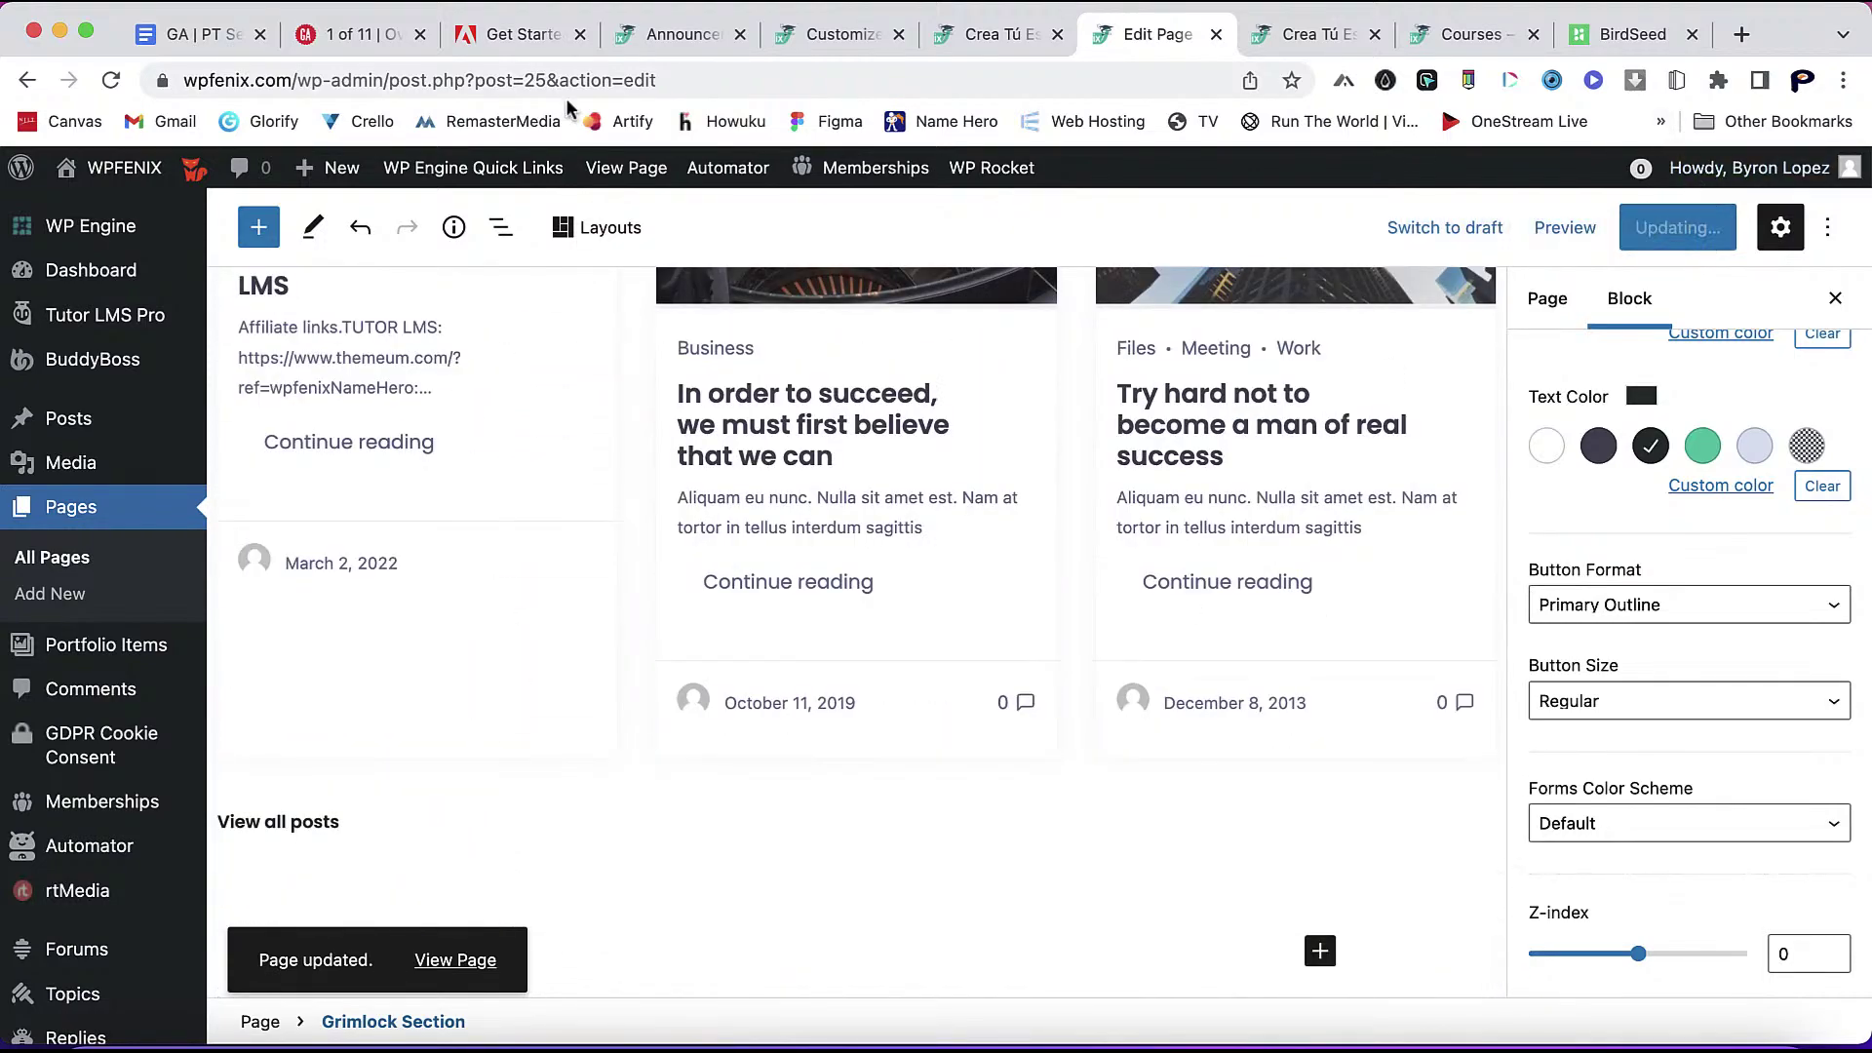
{"action": "left_click", "coordinate": [123, 171]}
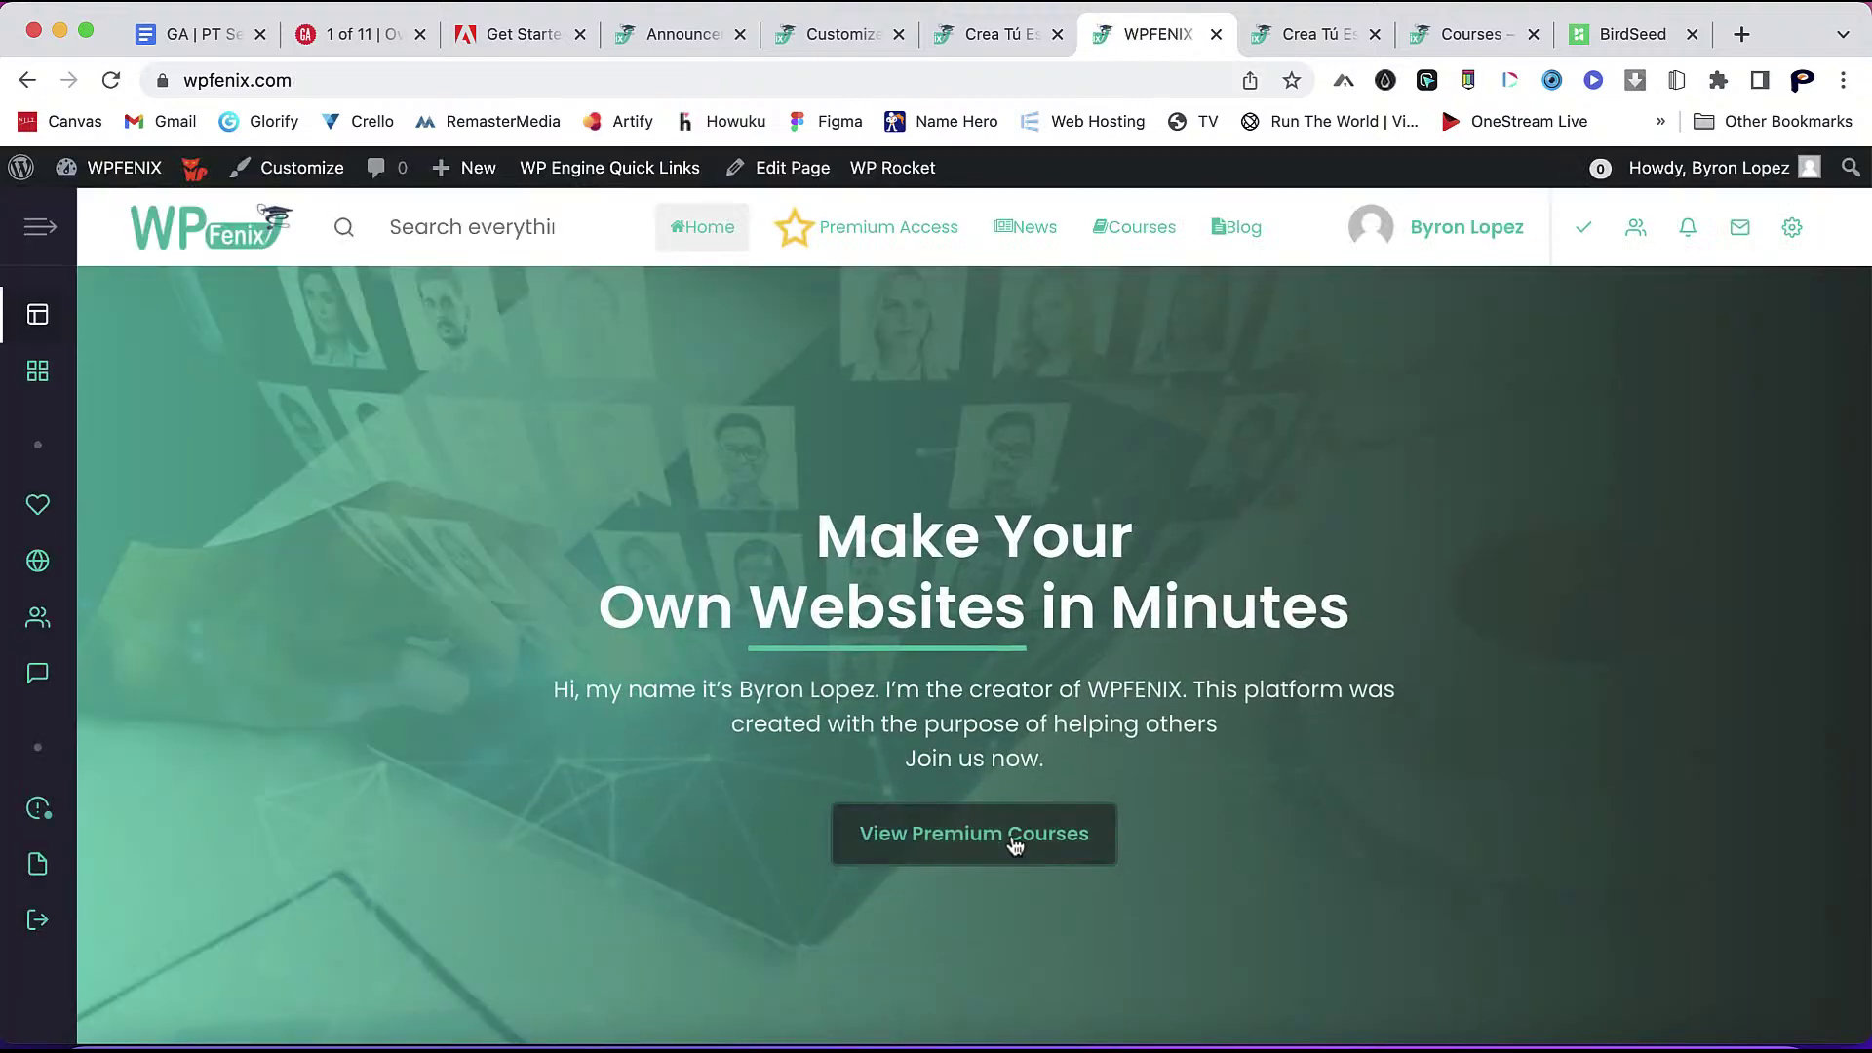
- Scroll the live homepage past the course cards and community sections to check the outline buttons
{"action": "scroll", "coordinate": [1238, 828], "scroll_direction": "down", "scroll_amount": 15}
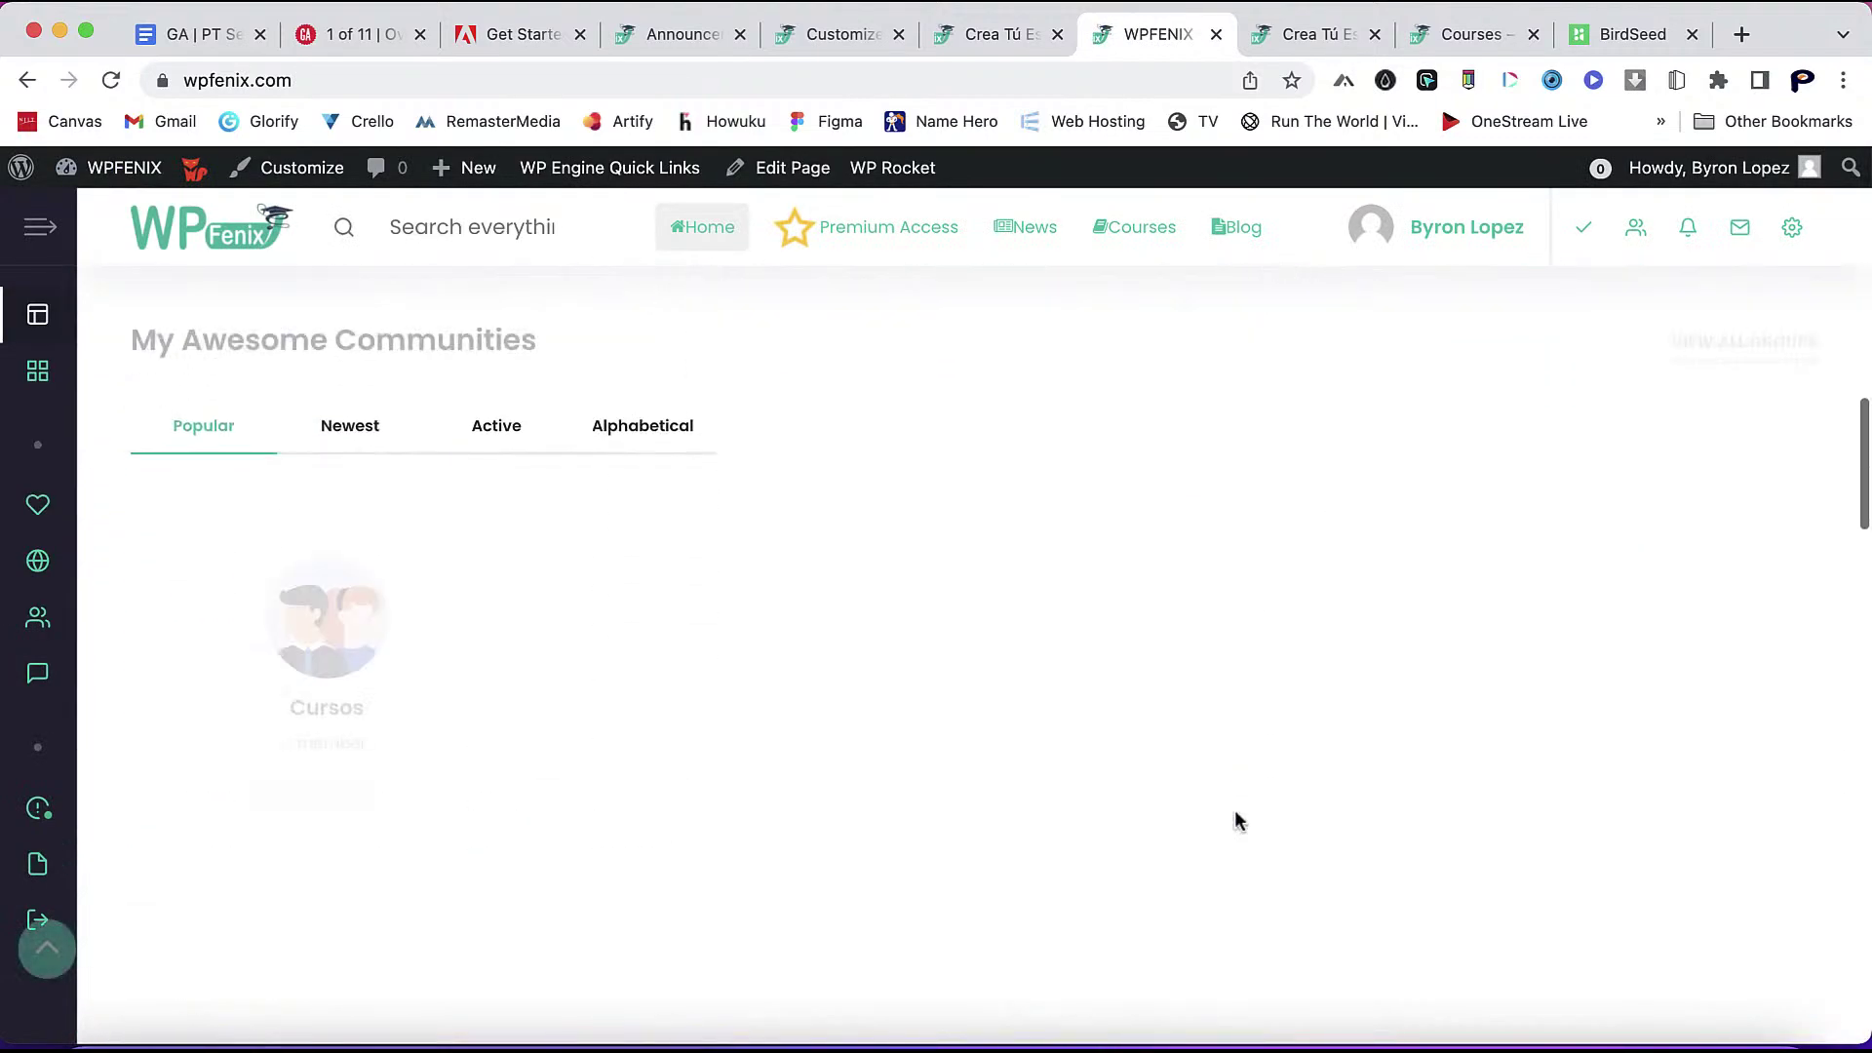
{"action": "scroll", "coordinate": [1234, 819], "scroll_direction": "up", "scroll_amount": 10}
{"action": "scroll", "coordinate": [1239, 824], "scroll_direction": "down", "scroll_amount": 8}
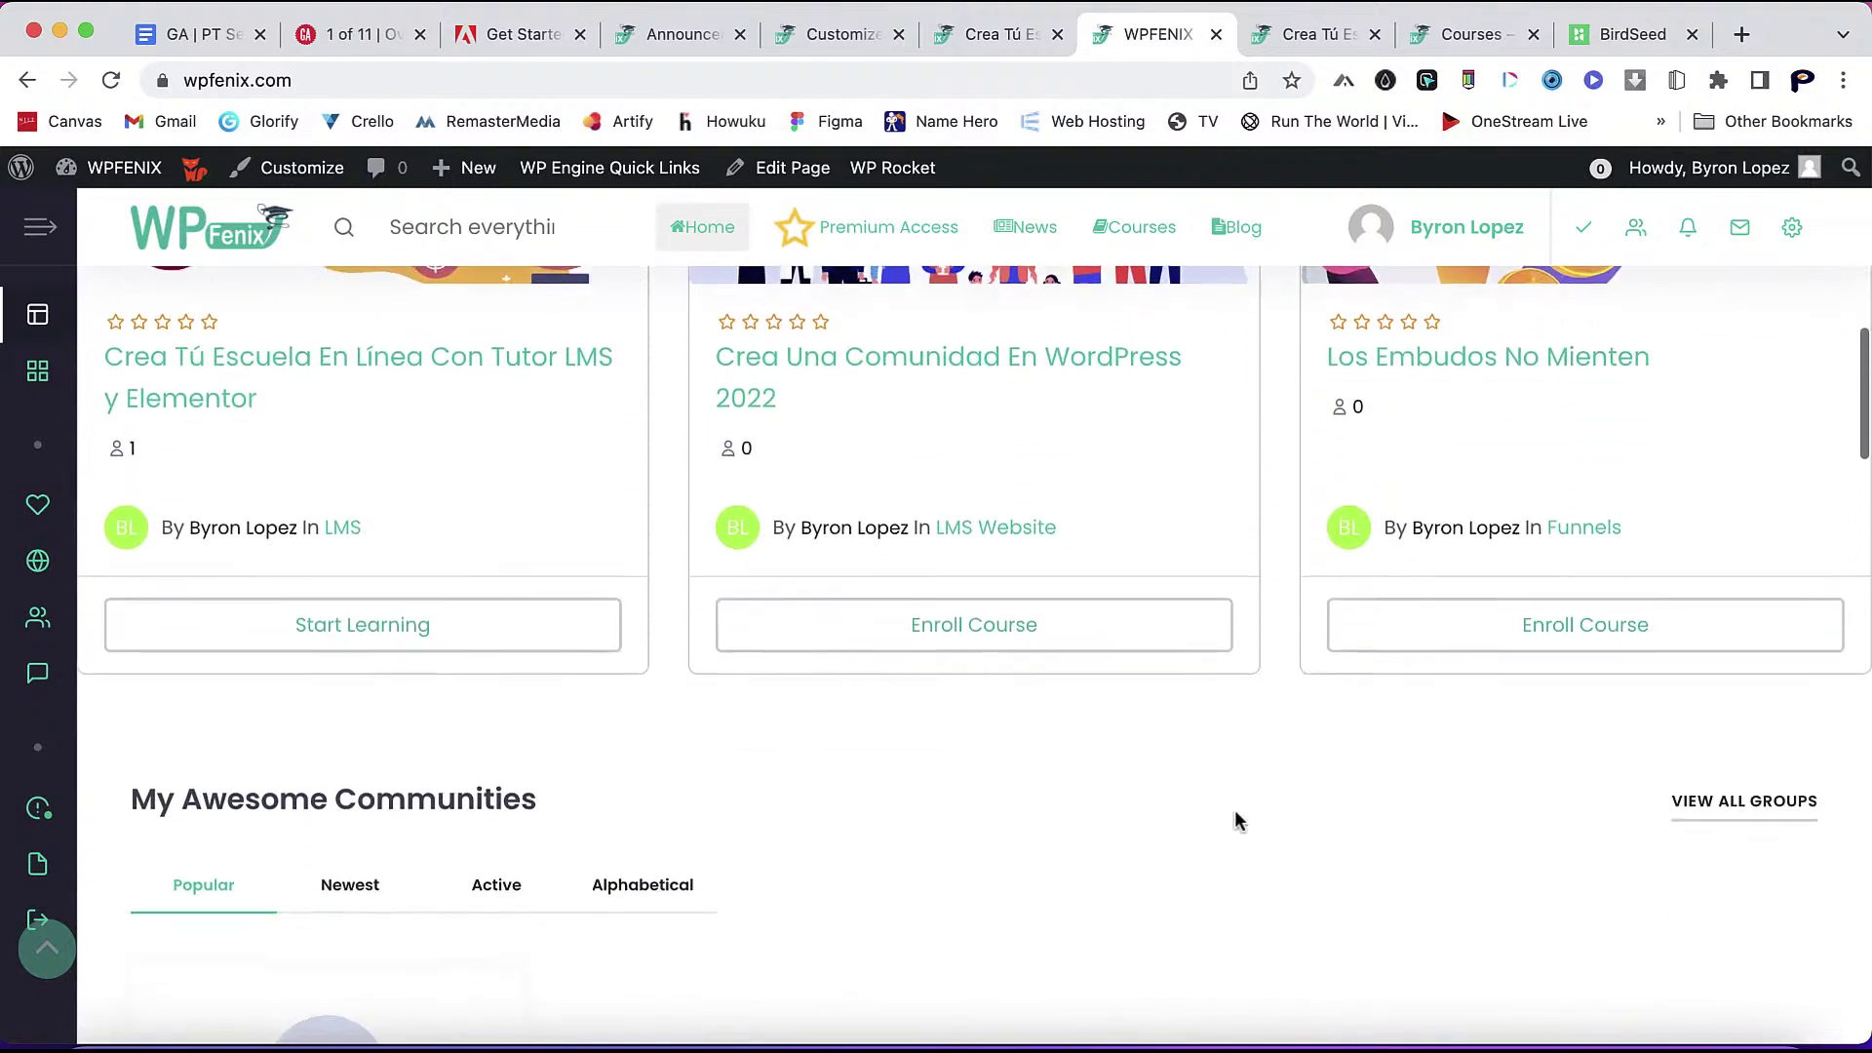
{"action": "scroll", "coordinate": [1234, 820], "scroll_direction": "down", "scroll_amount": 15}
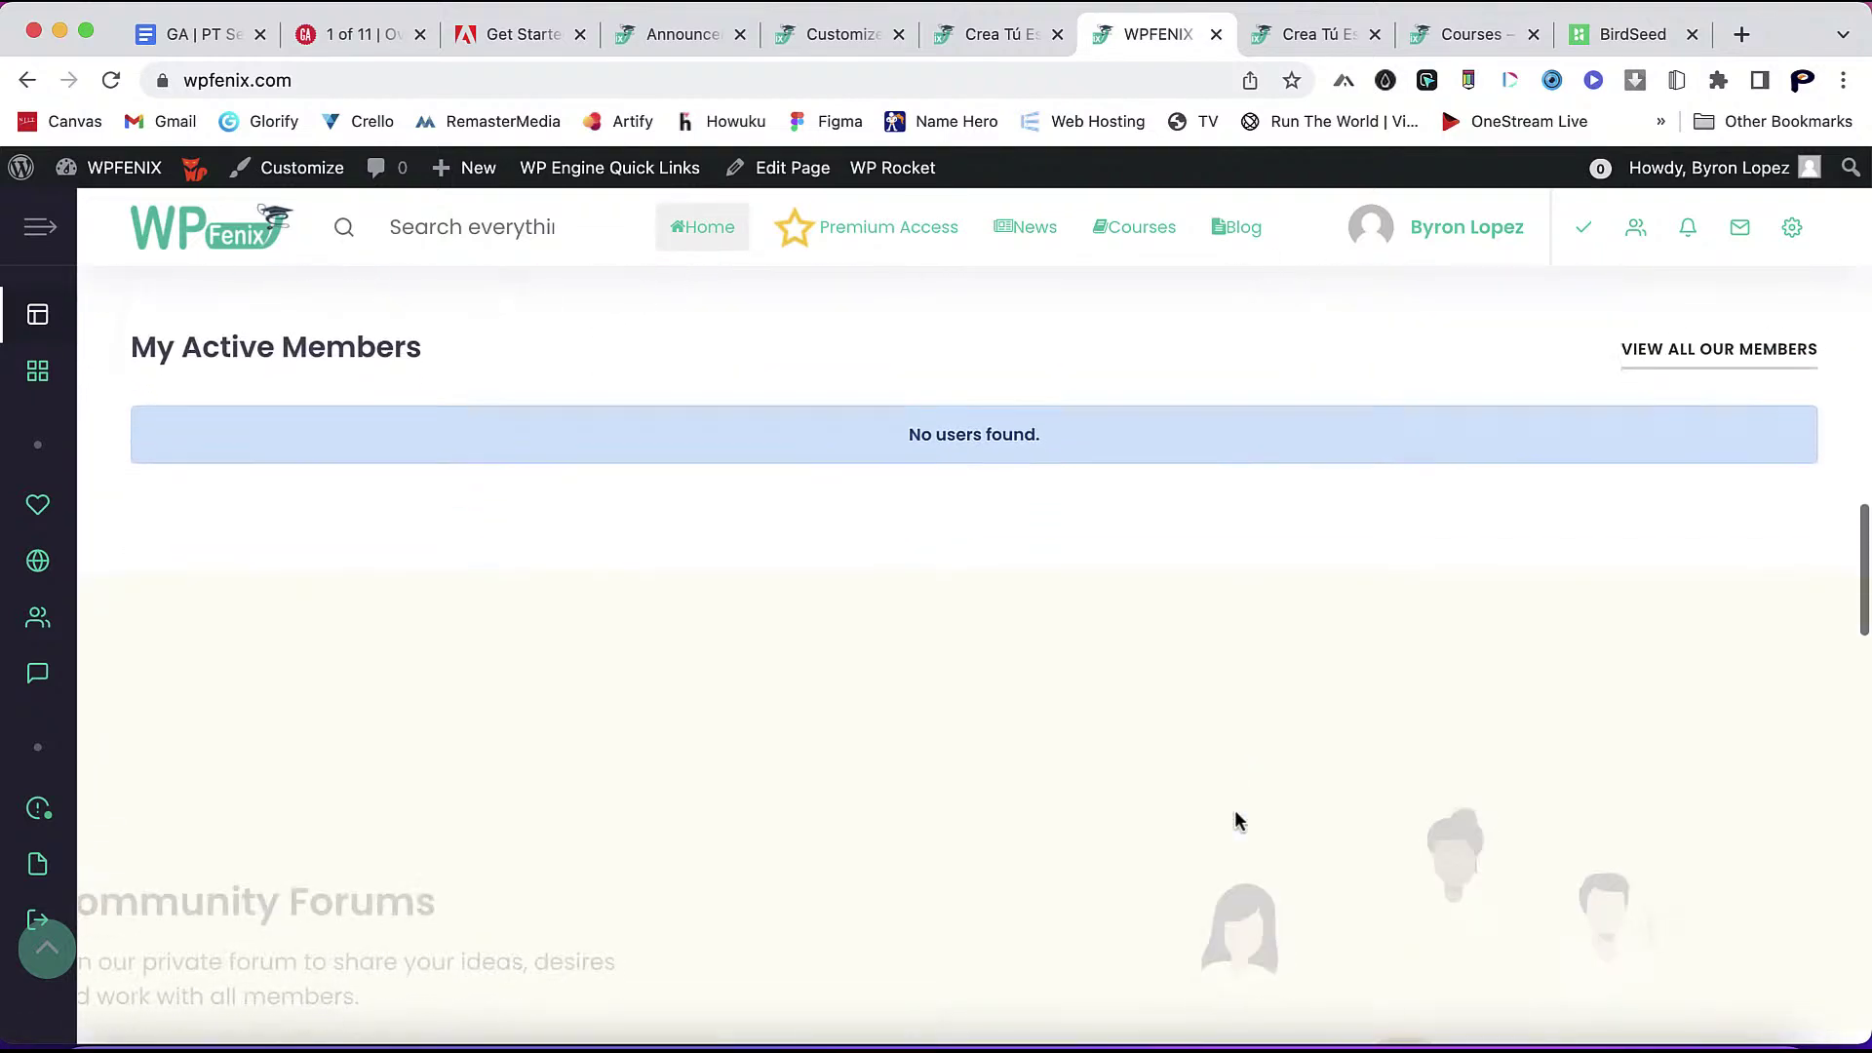